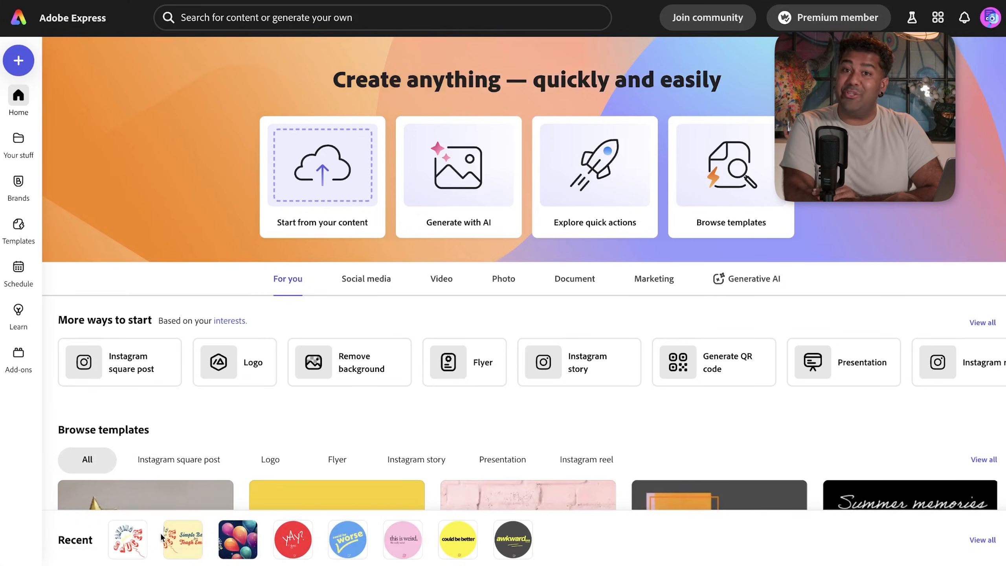
- Open the Balloon Logo design from the Recent designs row
{"action": "left_click", "coordinate": [128, 546]}
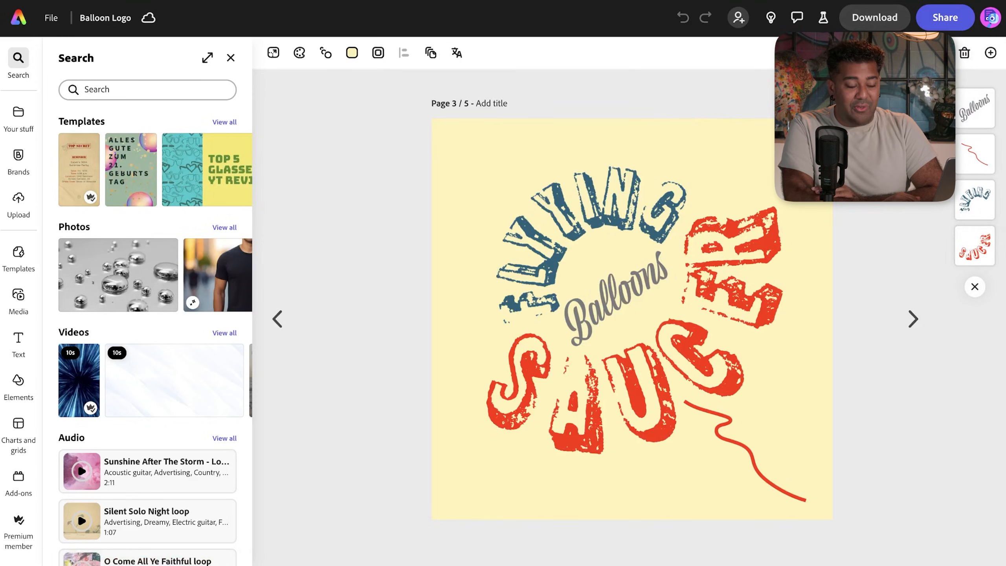
- Open page 3 of Balloon Logo from the page grid, then return to the Adobe Express home page
{"action": "left_click", "coordinate": [911, 53]}
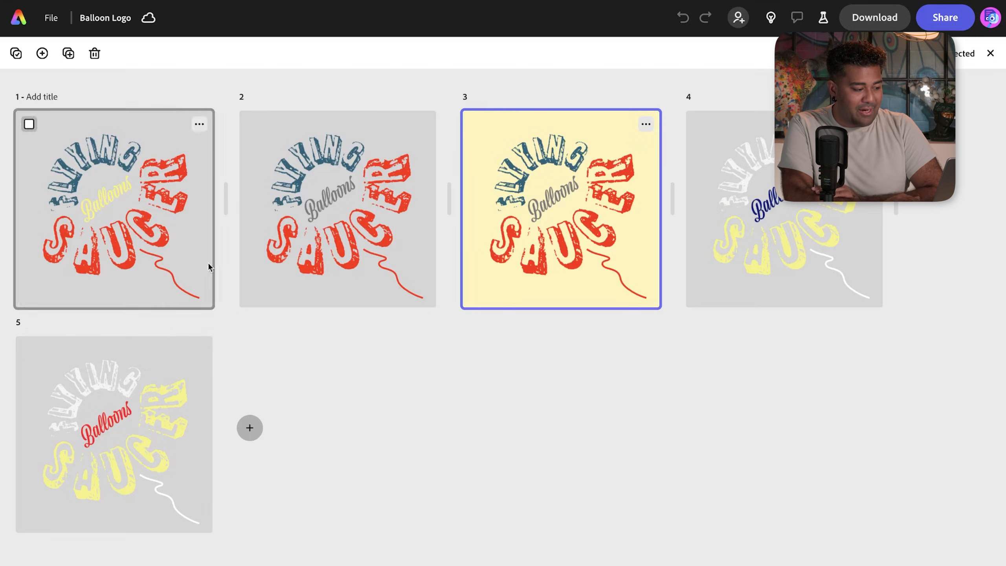
{"action": "double_click", "coordinate": [527, 235]}
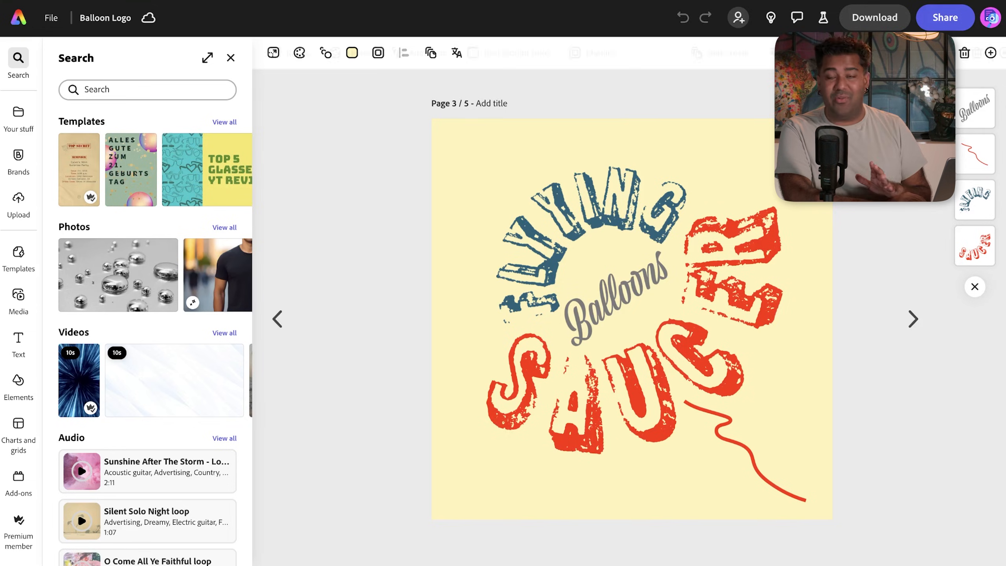
{"action": "mouse_move", "coordinate": [21, 134]}
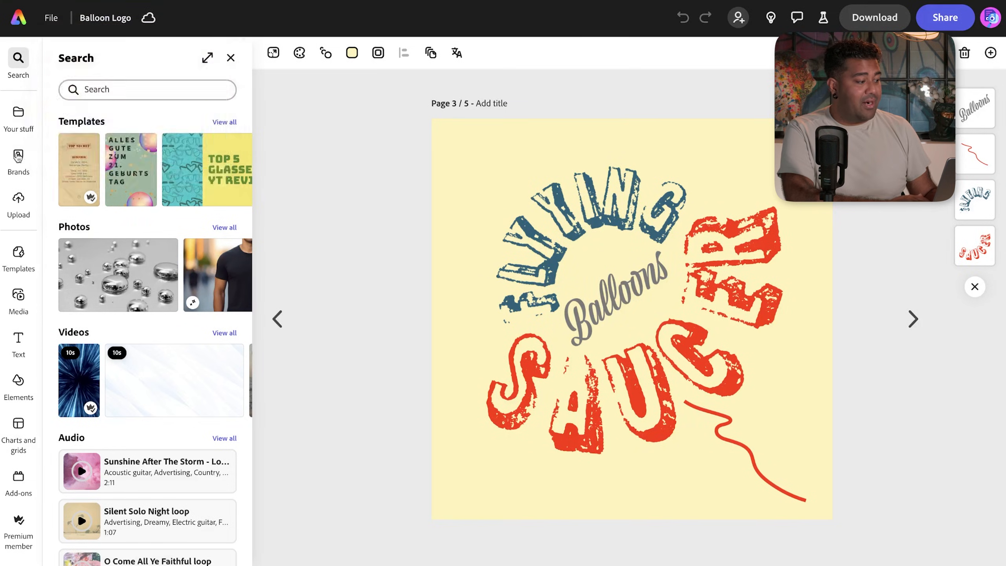
{"action": "left_click", "coordinate": [51, 17]}
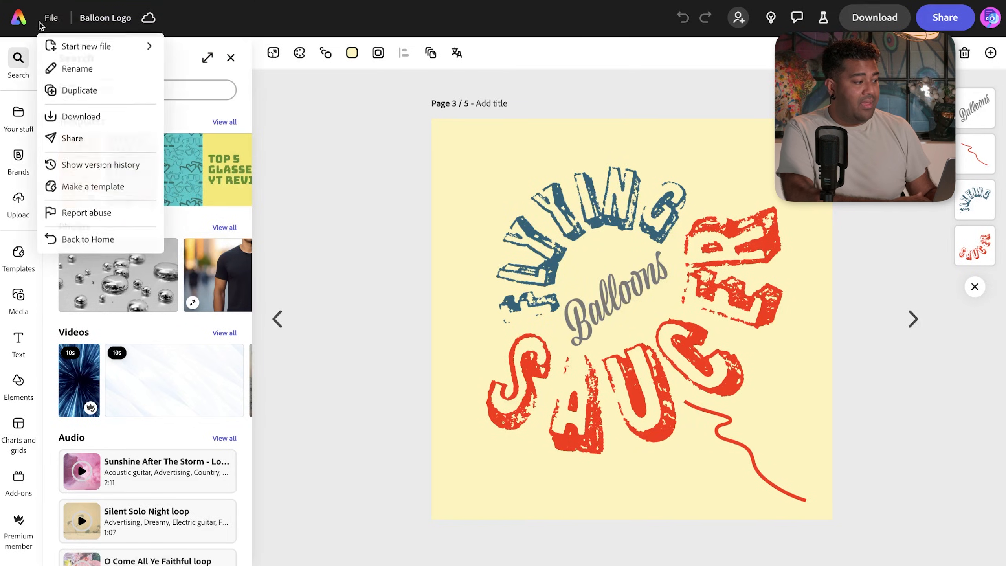
{"action": "left_click", "coordinate": [10, 20]}
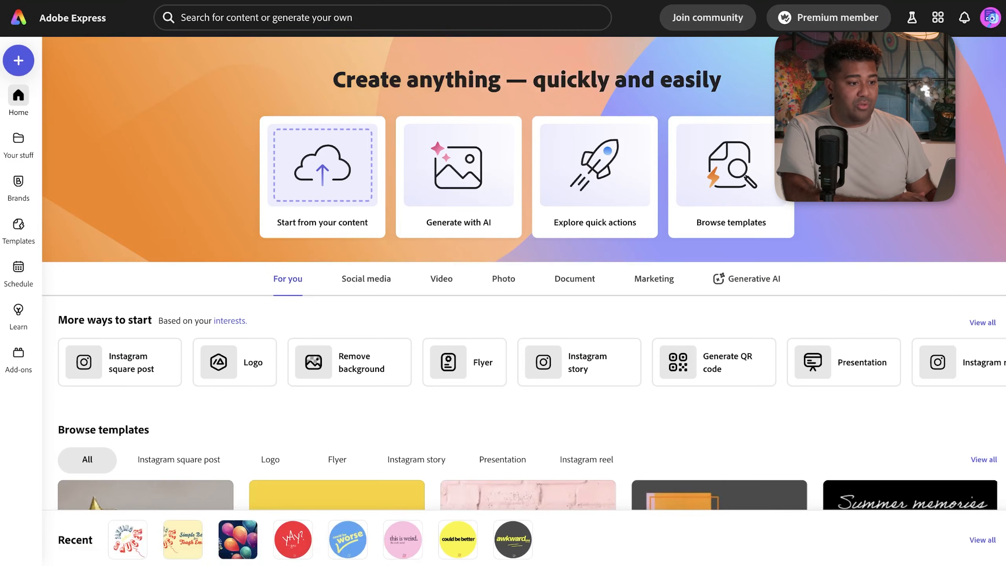
- Go to Printify in a new tab, search 'balloons', and open the 11" round and heart-shaped balloon
{"action": "key", "text": "super+t"}
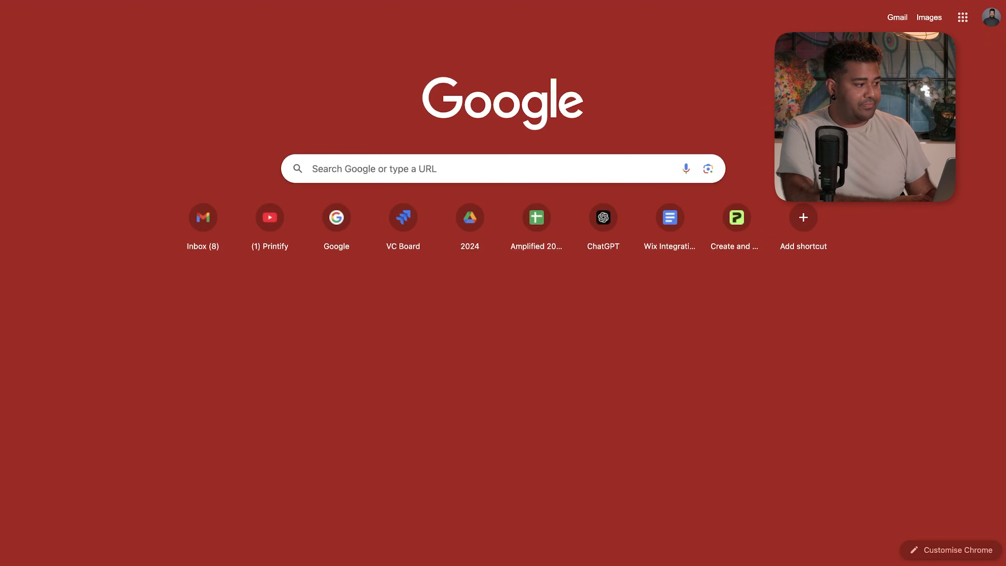
{"action": "key", "text": "Return"}
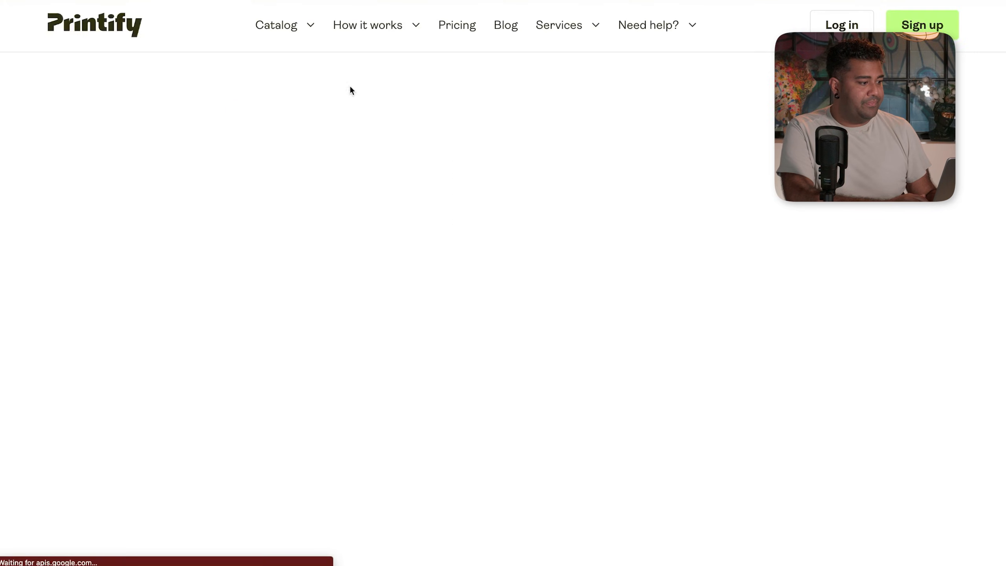
{"action": "mouse_move", "coordinate": [284, 29]}
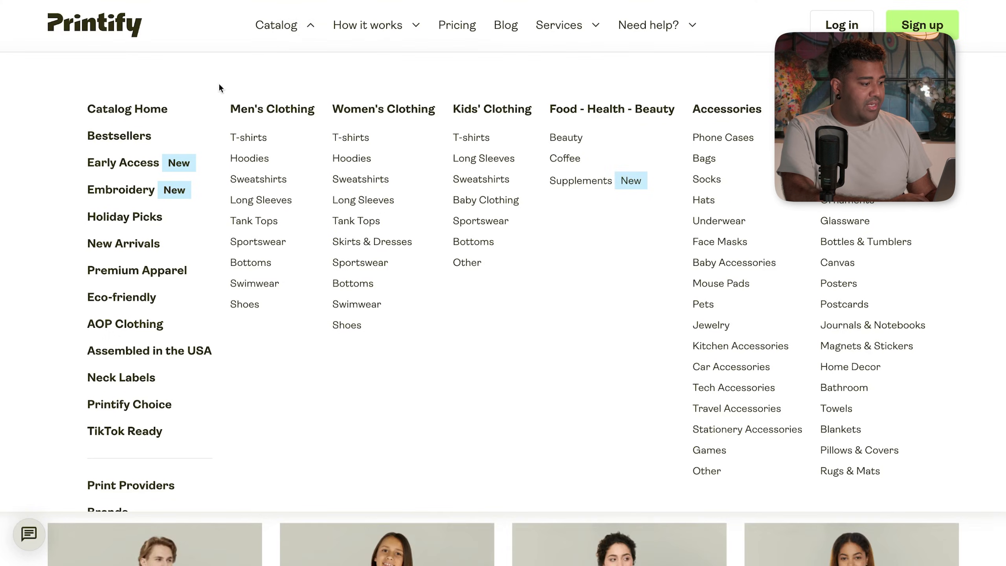
{"action": "left_click", "coordinate": [396, 123]}
{"action": "type", "text": "balloons"}
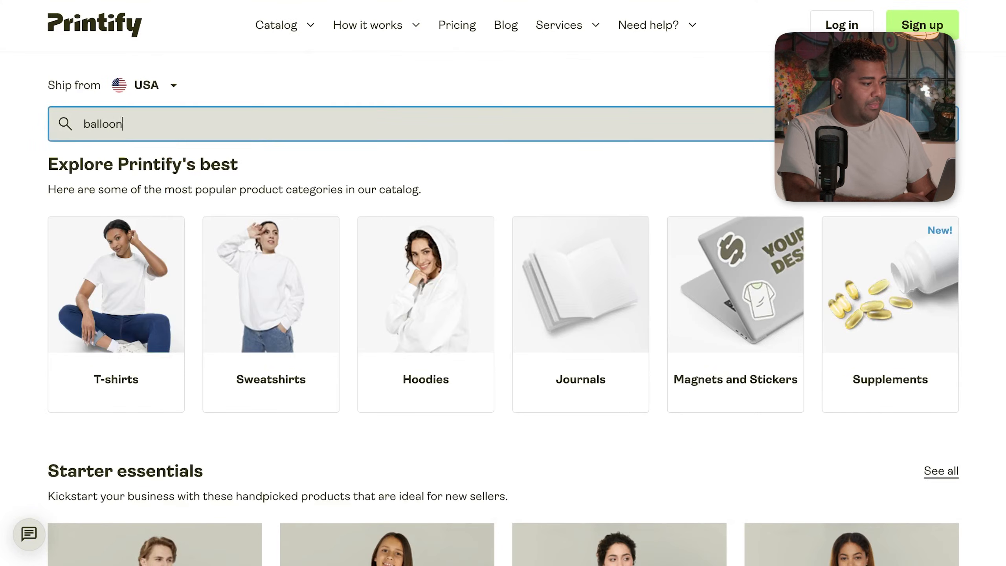
{"action": "key", "text": "Return"}
{"action": "scroll", "coordinate": [644, 206], "scroll_direction": "down", "scroll_amount": 2}
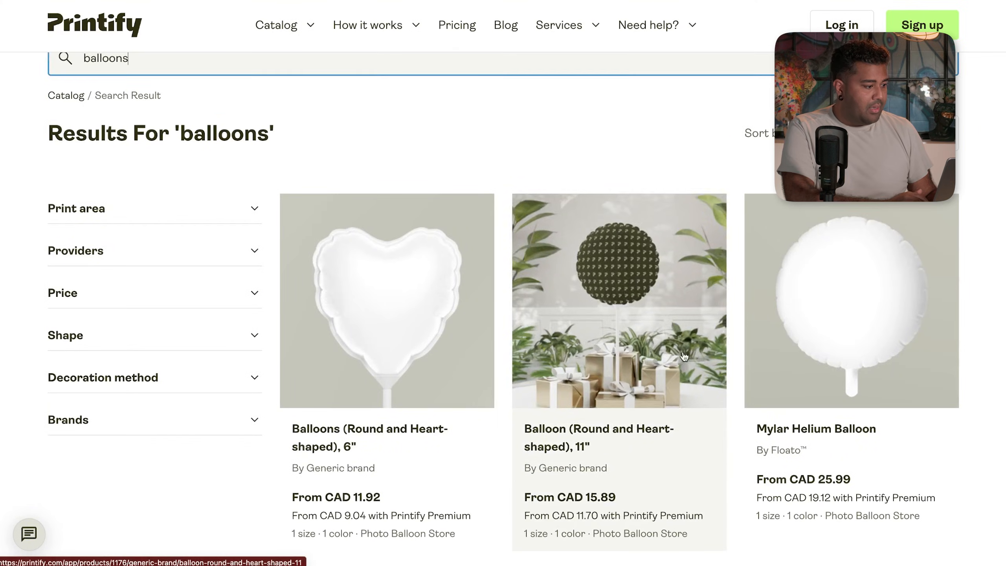
{"action": "left_click", "coordinate": [646, 423]}
{"action": "scroll", "coordinate": [672, 333], "scroll_direction": "down", "scroll_amount": 10}
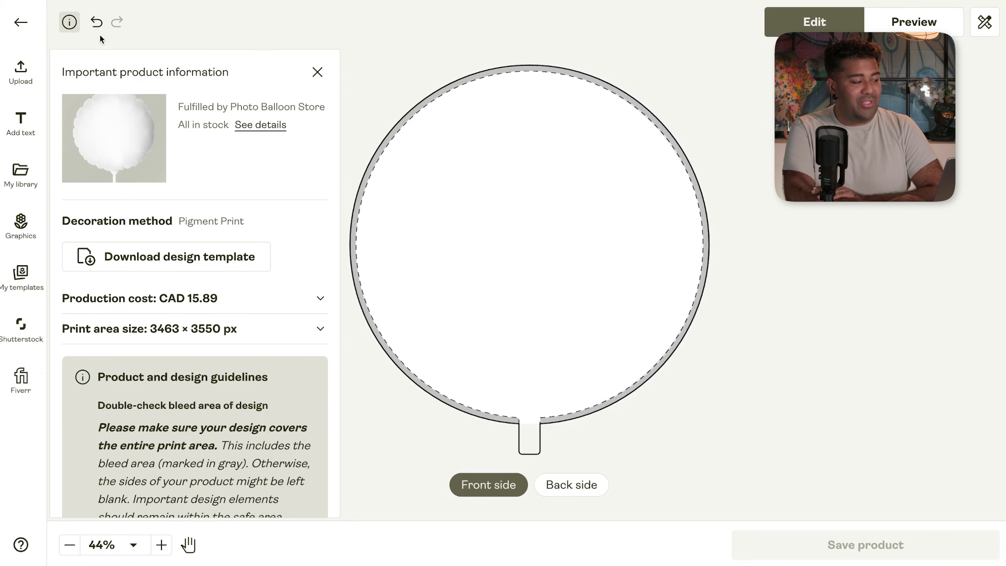
- Download the balloon's design template and reveal the downloaded zip in its folder
{"action": "scroll", "coordinate": [196, 158], "scroll_direction": "down", "scroll_amount": 1}
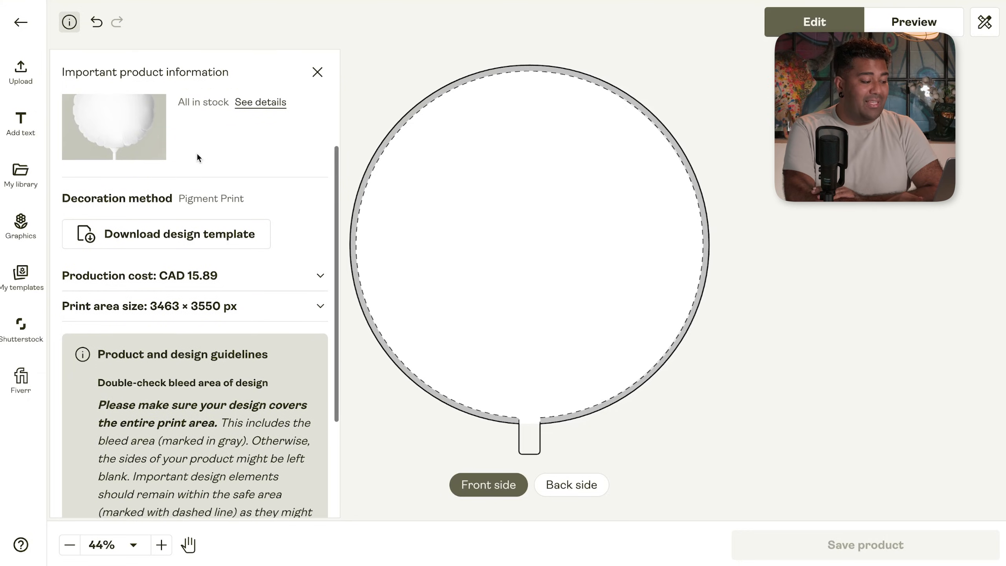
{"action": "left_click", "coordinate": [183, 240]}
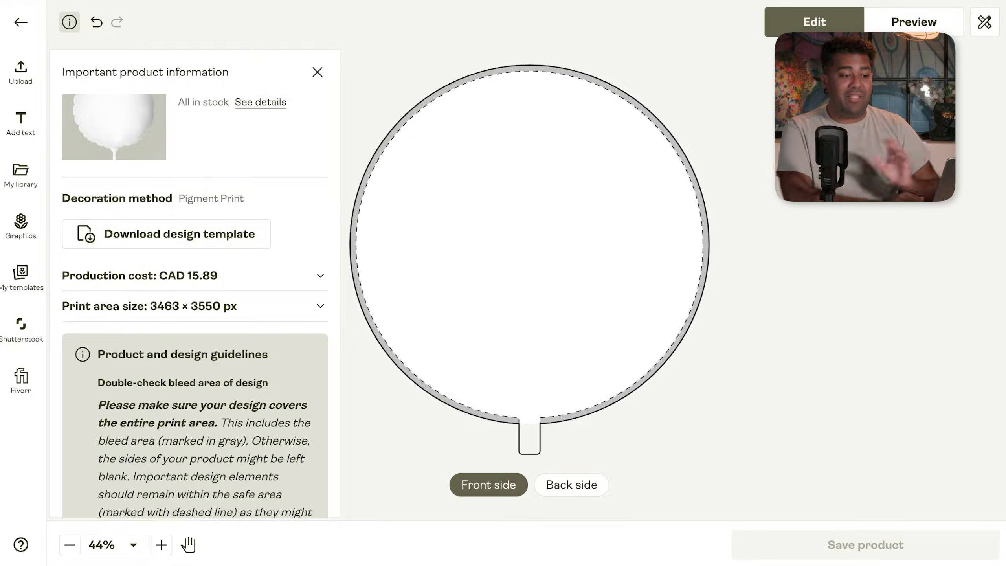
{"action": "left_click", "coordinate": [955, 0]}
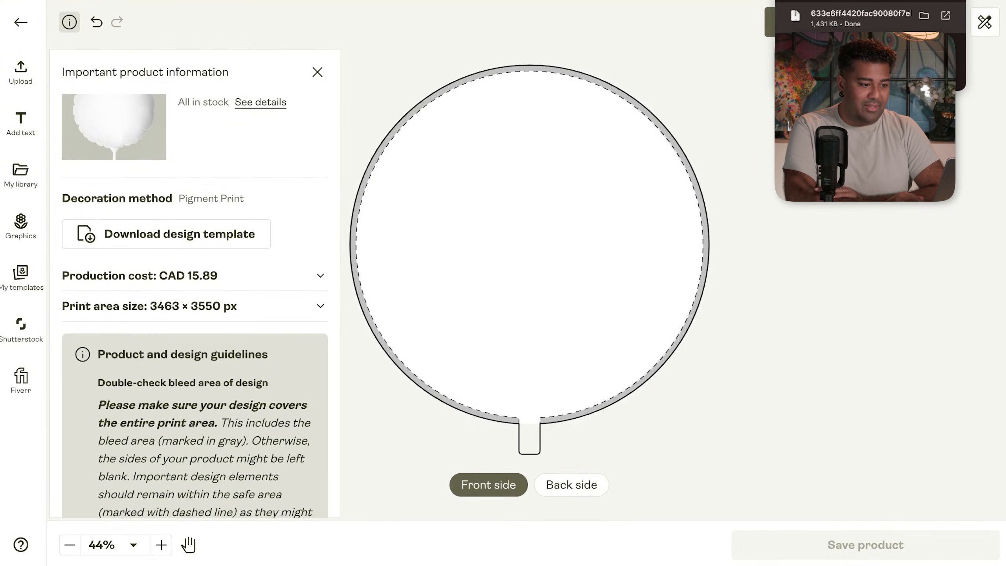
{"action": "left_click", "coordinate": [923, 15]}
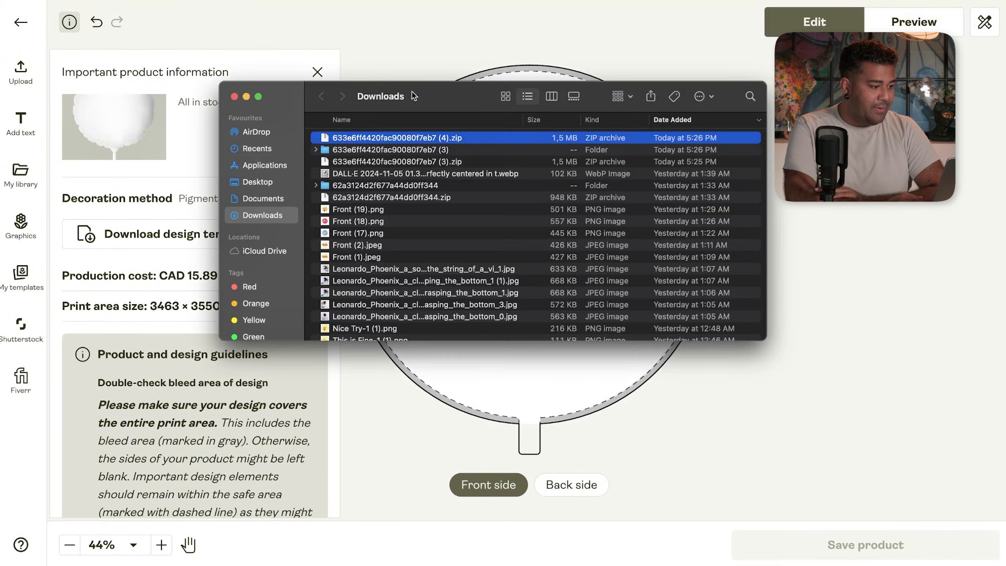
- Unzip the template, preview the 11in Balloon Round PNG, then go back and choose to upload a file
{"action": "double_click", "coordinate": [387, 138]}
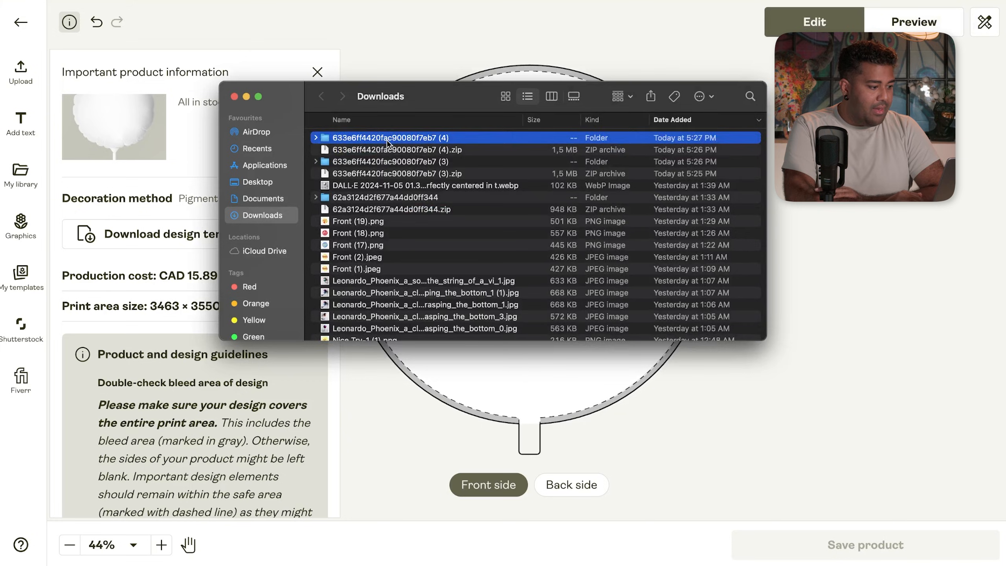
{"action": "double_click", "coordinate": [387, 139]}
{"action": "double_click", "coordinate": [337, 162]}
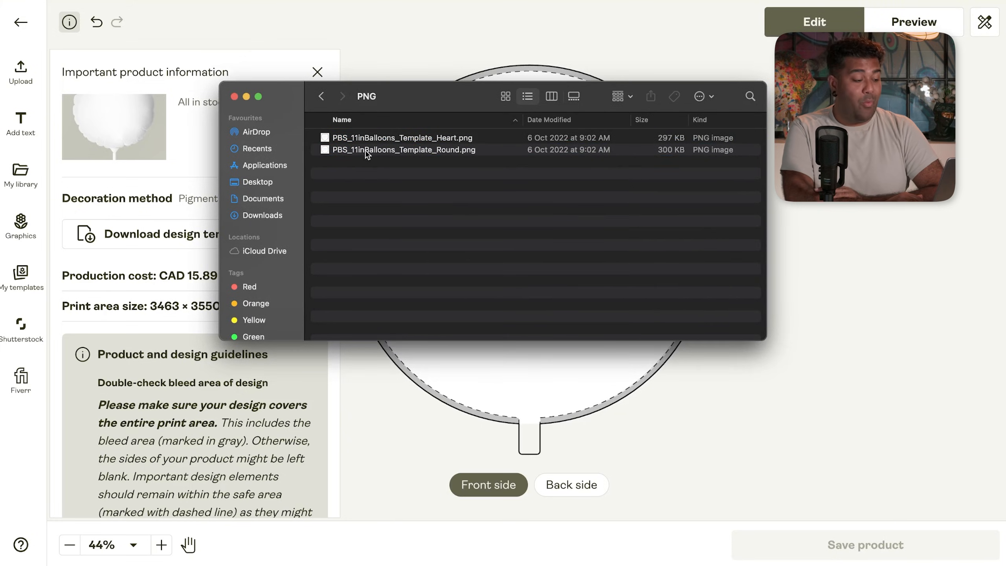
{"action": "double_click", "coordinate": [376, 150]}
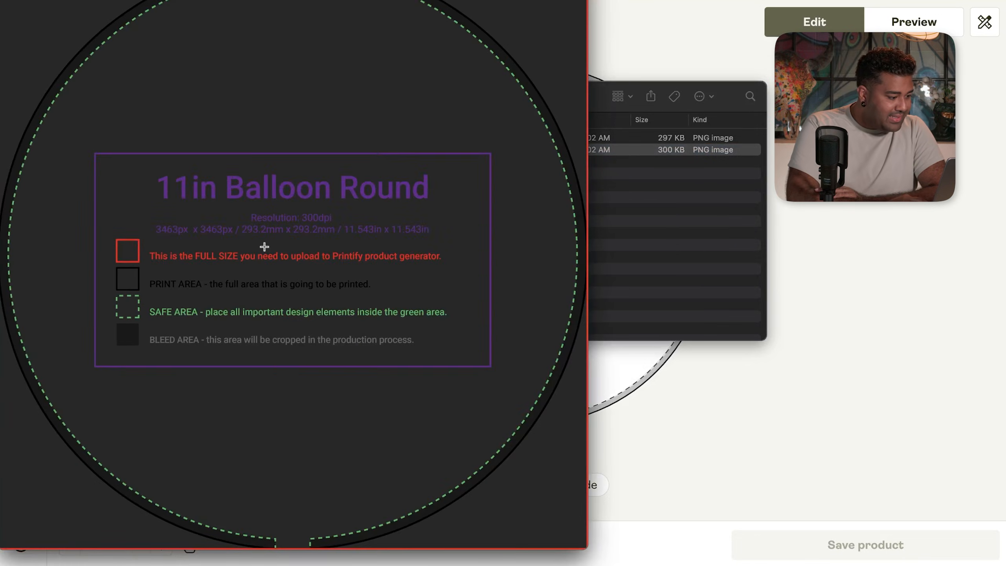
{"action": "scroll", "coordinate": [265, 246], "scroll_direction": "up", "scroll_amount": 5}
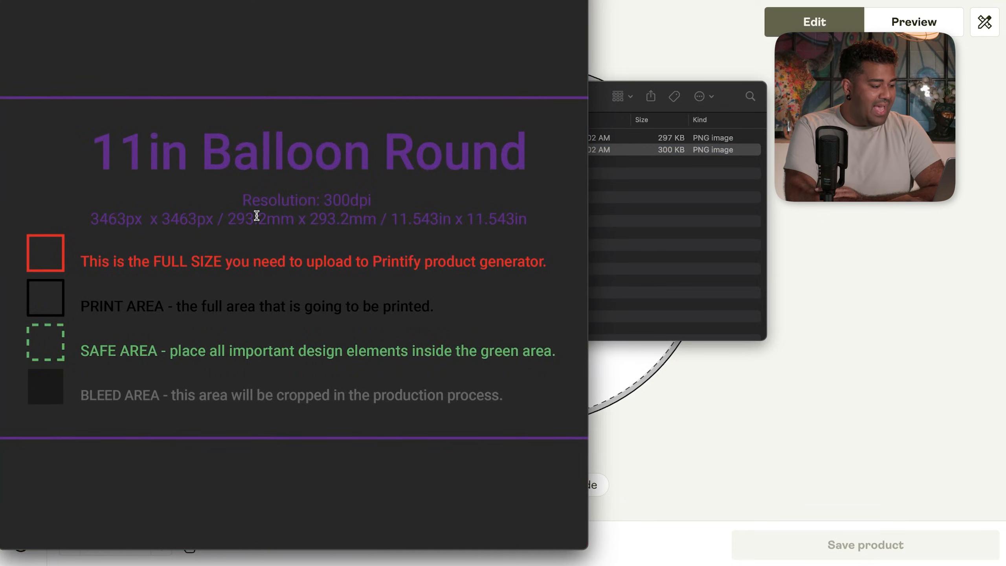
{"action": "scroll", "coordinate": [258, 218], "scroll_direction": "down", "scroll_amount": 5}
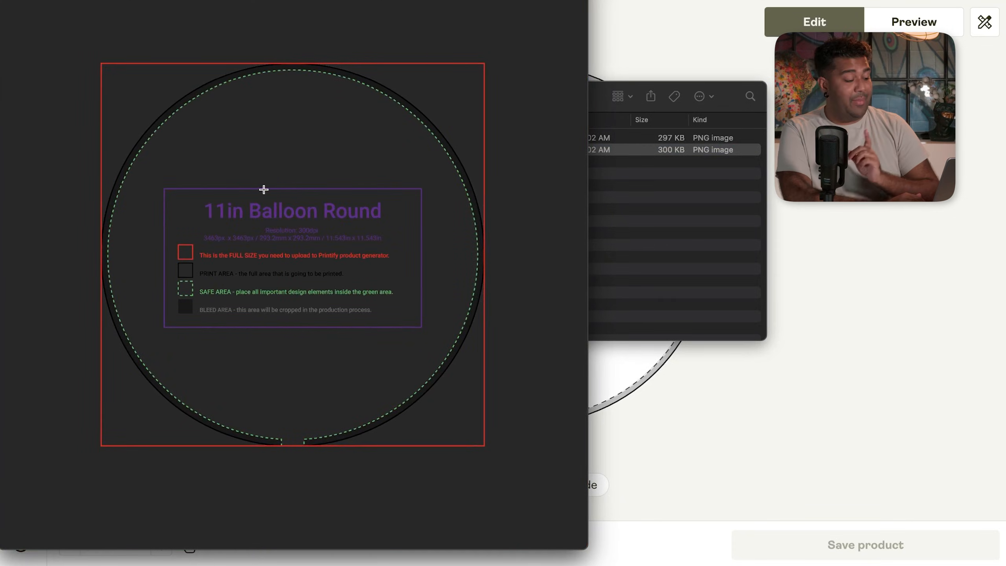
{"action": "left_click", "coordinate": [923, 227]}
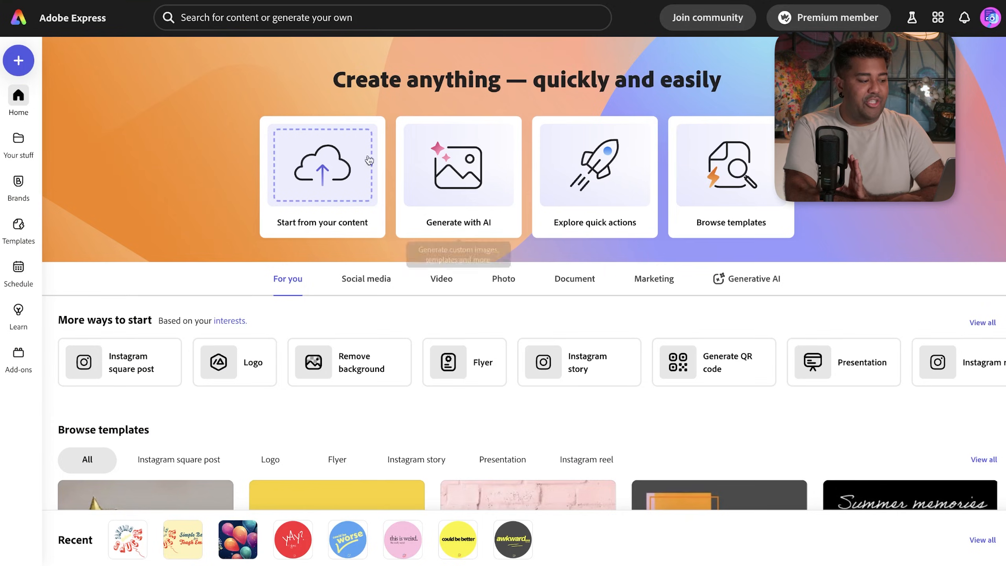
{"action": "left_click", "coordinate": [343, 163]}
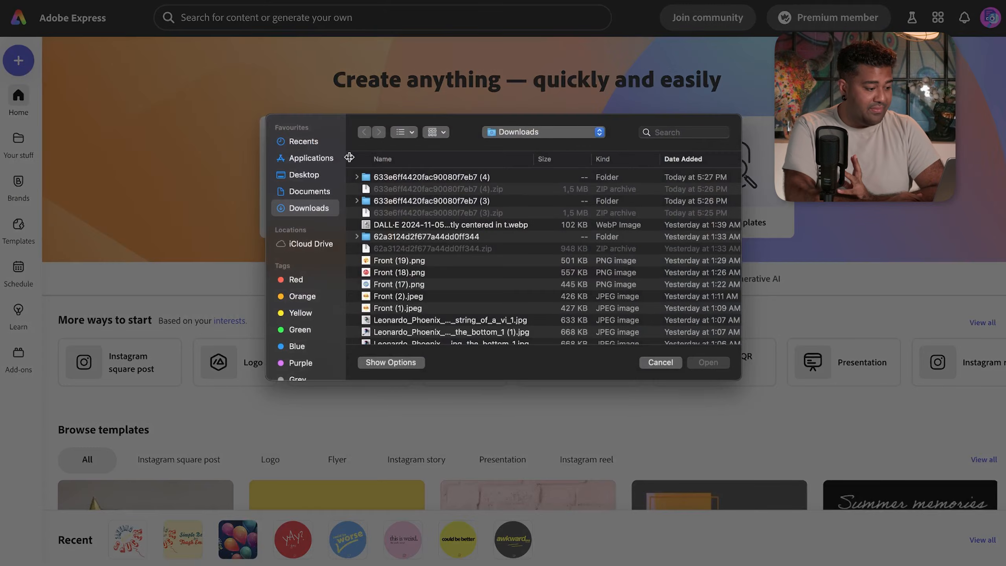
- Cancel the file upload and start a new custom-size design, checking the round template preview
{"action": "left_click", "coordinate": [673, 364]}
{"action": "left_click", "coordinate": [18, 60]}
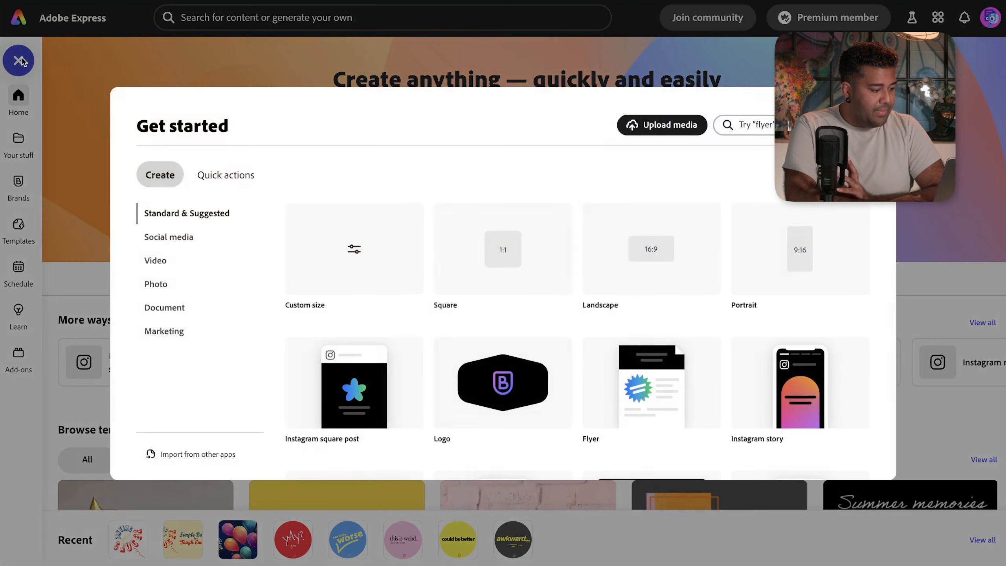
{"action": "left_click", "coordinate": [354, 253]}
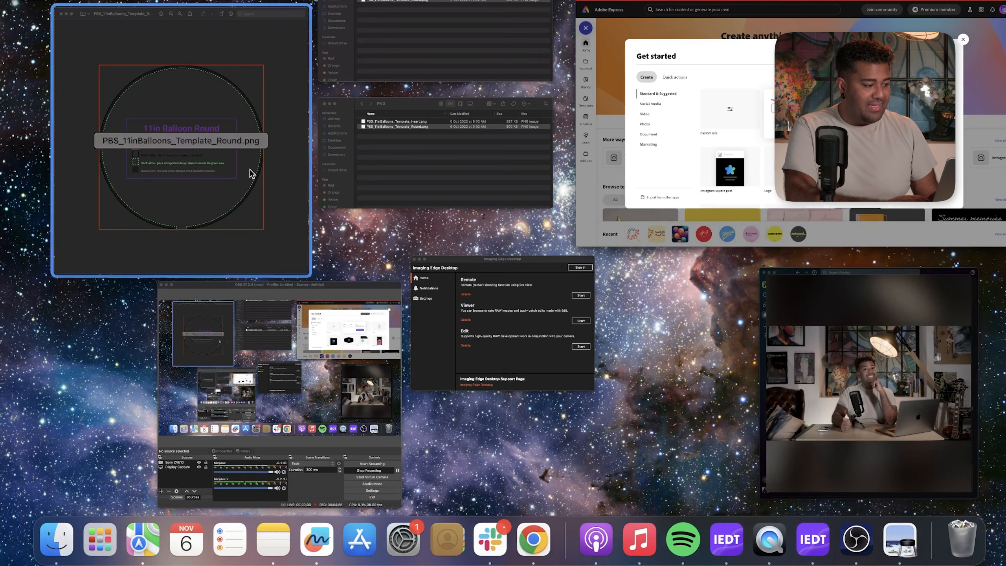
{"action": "left_click", "coordinate": [249, 171]}
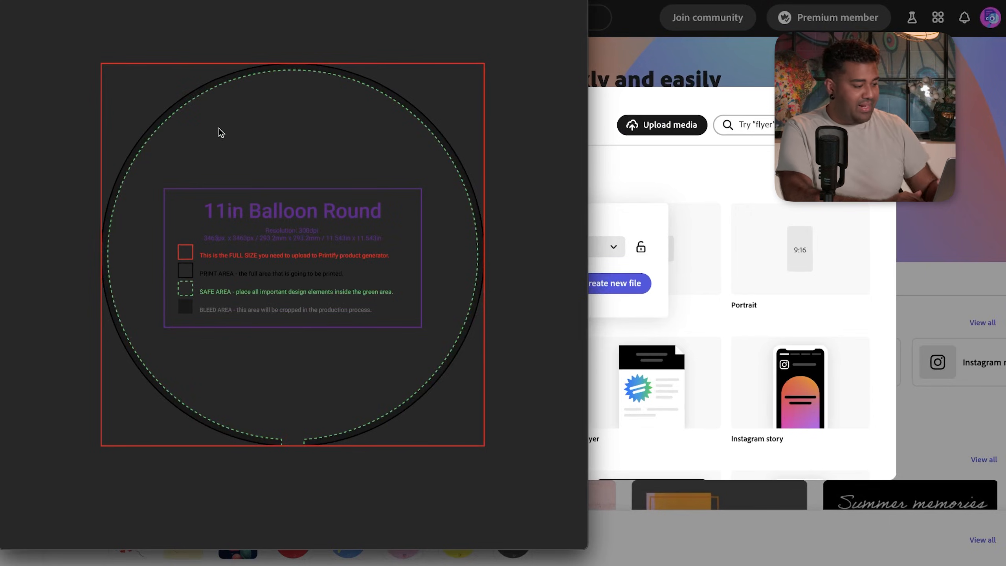
{"action": "scroll", "coordinate": [257, 254], "scroll_direction": "up", "scroll_amount": 5}
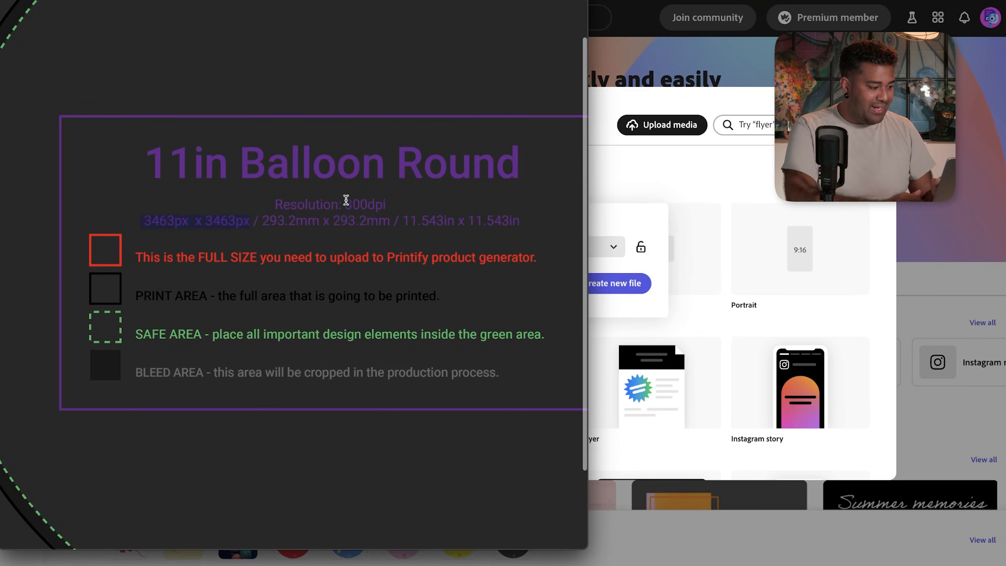
{"action": "left_click", "coordinate": [632, 190]}
- Set the width and height to 3463 px and create the blank square design
{"action": "left_click", "coordinate": [473, 248]}
{"action": "double_click", "coordinate": [473, 248]}
{"action": "type", "text": "3463"}
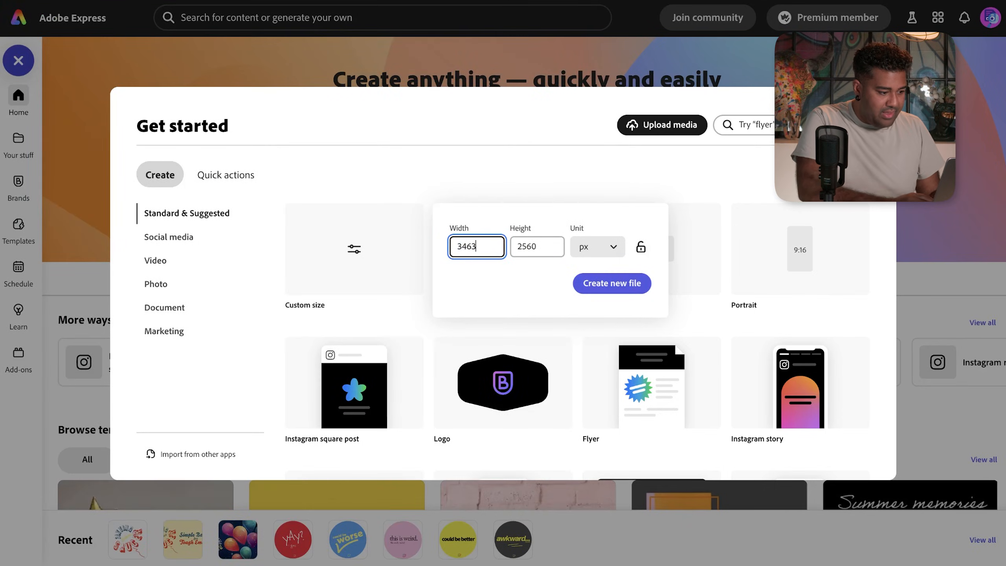
{"action": "left_click", "coordinate": [534, 248]}
{"action": "double_click", "coordinate": [534, 248]}
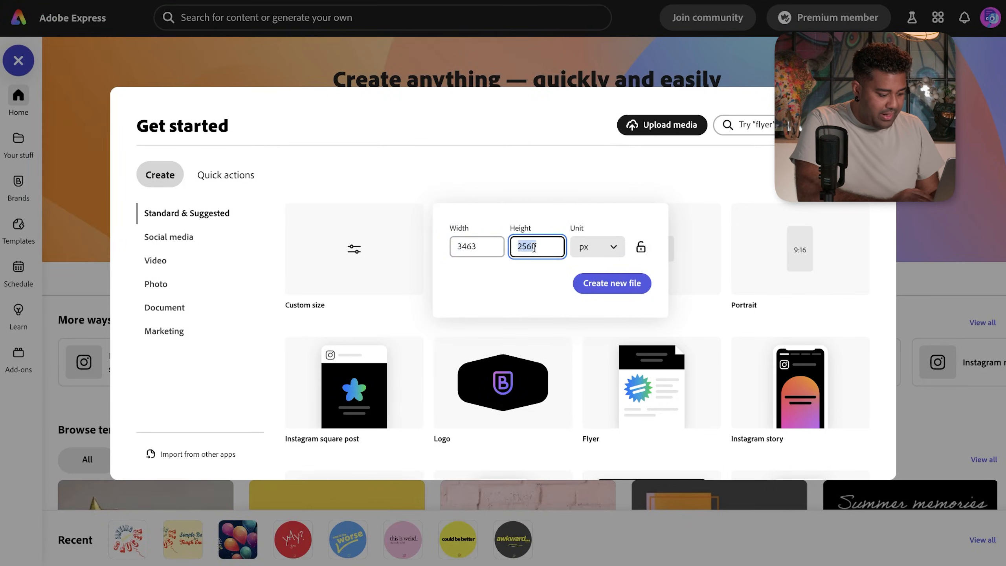
{"action": "type", "text": "3463"}
{"action": "left_click", "coordinate": [609, 283]}
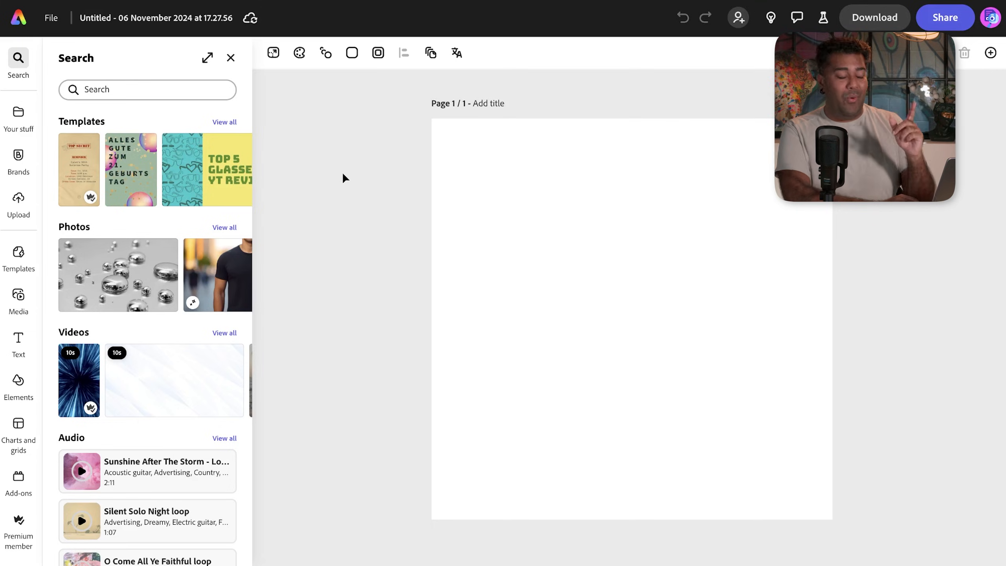
- Upload PBS_11inBalloons_Template_Round.png from the PNG templates folder and enlarge it to fill the page
{"action": "left_click", "coordinate": [18, 119]}
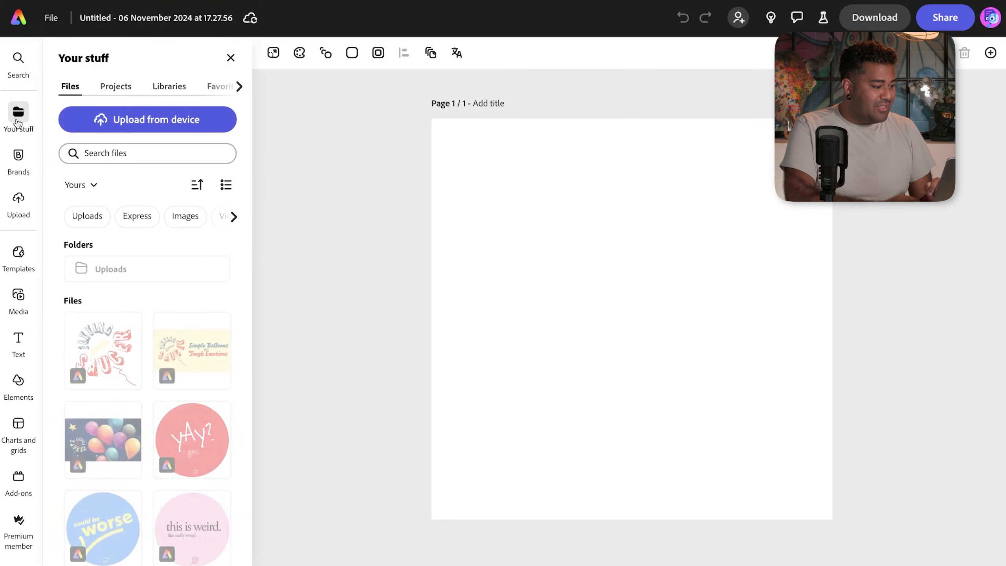
{"action": "left_click", "coordinate": [128, 119]}
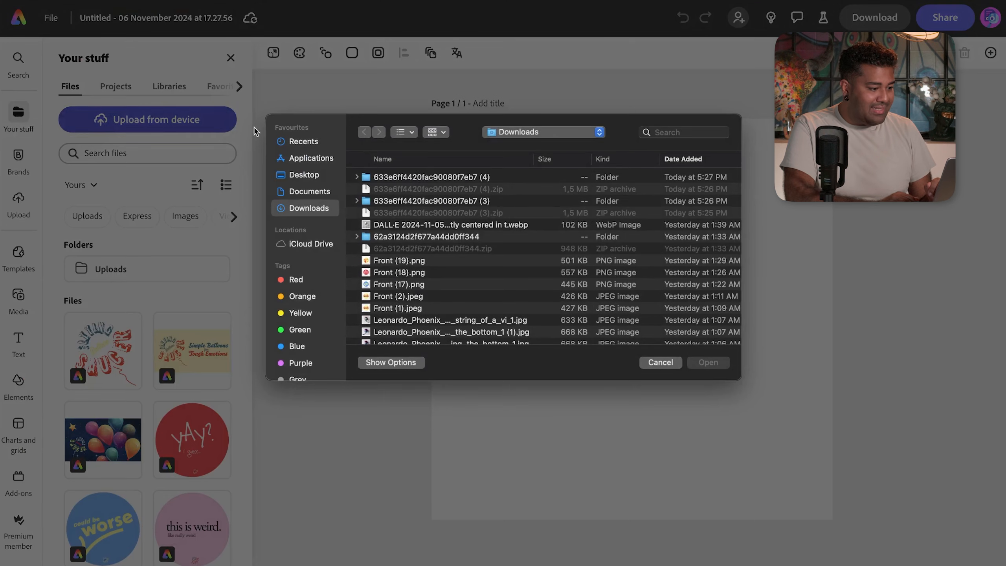
{"action": "double_click", "coordinate": [429, 177]}
{"action": "double_click", "coordinate": [382, 177]}
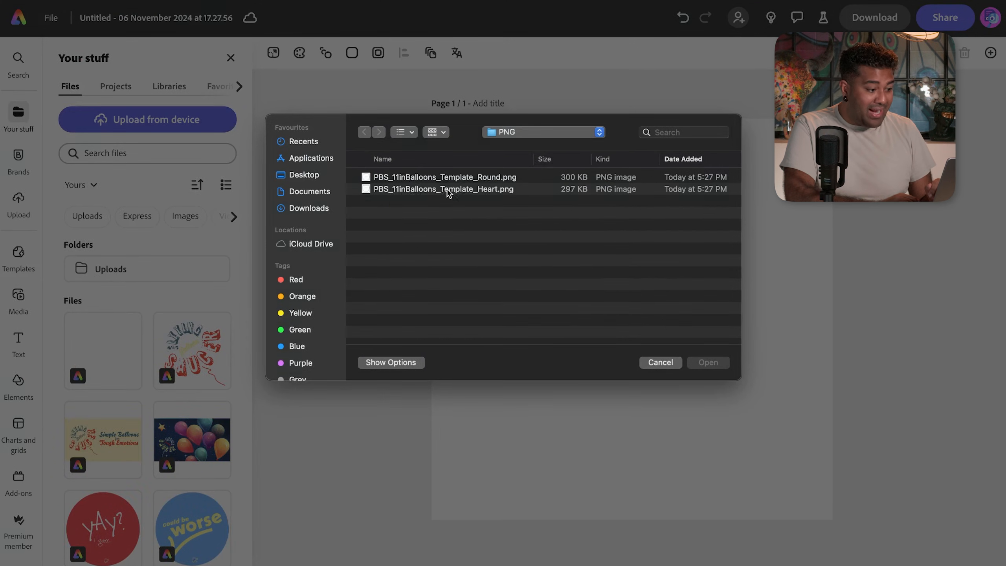
{"action": "left_click", "coordinate": [468, 178]}
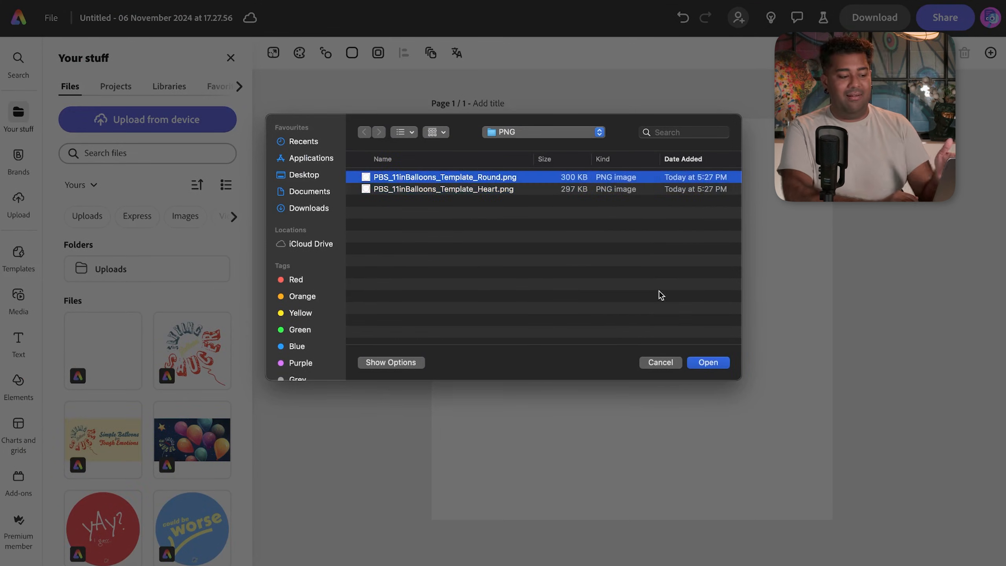
{"action": "left_click", "coordinate": [707, 362]}
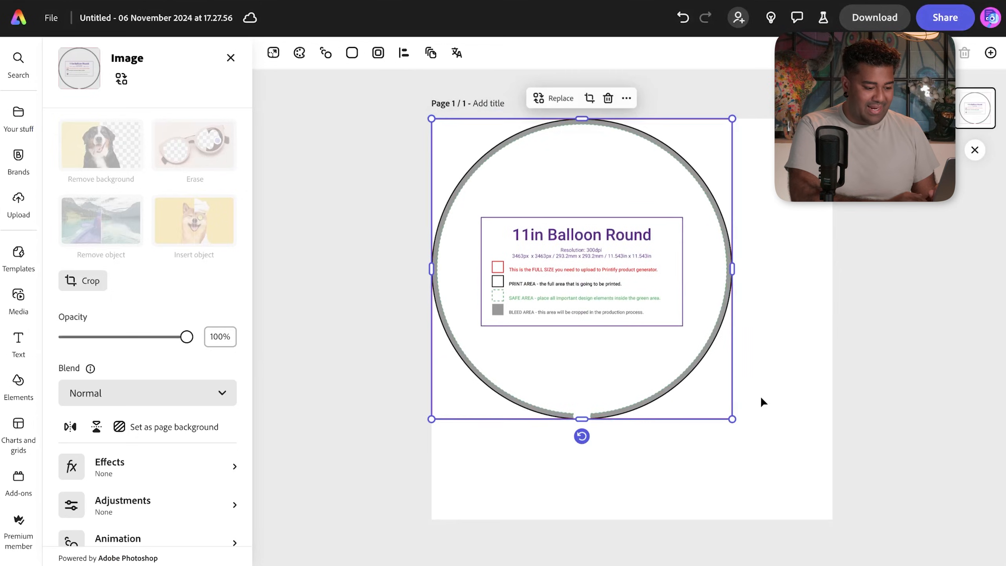
{"action": "left_click_drag", "start_coordinate": [732, 418], "coordinate": [855, 496]}
{"action": "left_click", "coordinate": [902, 464]}
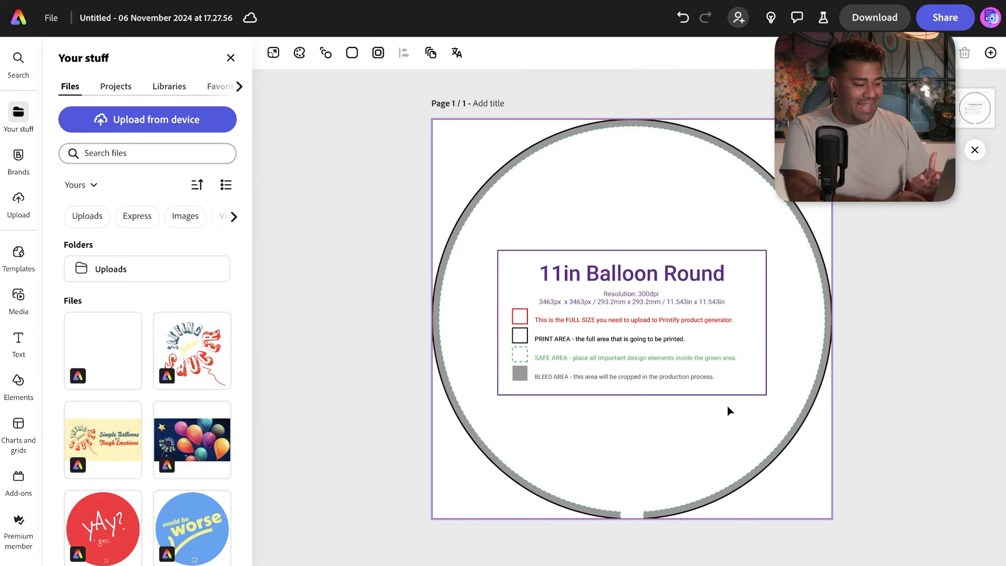
{"action": "left_click", "coordinate": [24, 390]}
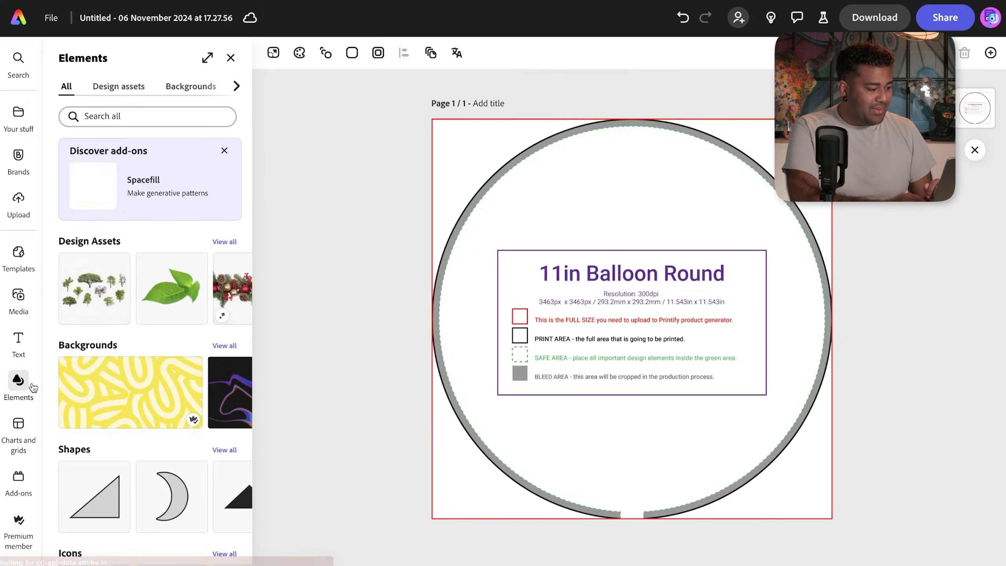
- Add a circle from Shapes and stretch it to match the template's round area, centred on the page
{"action": "scroll", "coordinate": [157, 470], "scroll_direction": "right", "scroll_amount": 3}
{"action": "scroll", "coordinate": [158, 470], "scroll_direction": "right", "scroll_amount": 2}
{"action": "scroll", "coordinate": [230, 392], "scroll_direction": "down", "scroll_amount": 2}
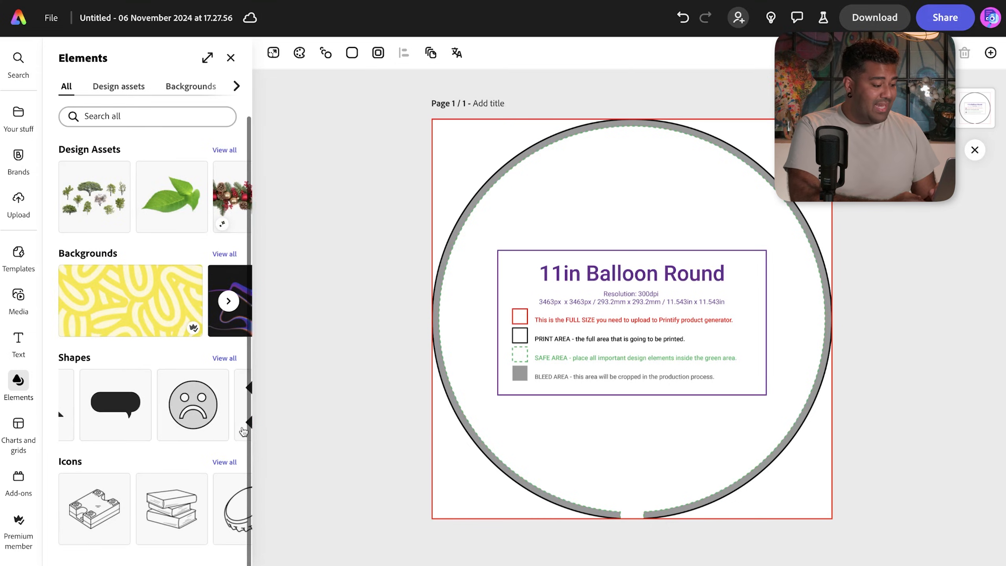
{"action": "left_click", "coordinate": [224, 358]}
{"action": "scroll", "coordinate": [194, 241], "scroll_direction": "right", "scroll_amount": 3}
{"action": "left_click", "coordinate": [181, 222]}
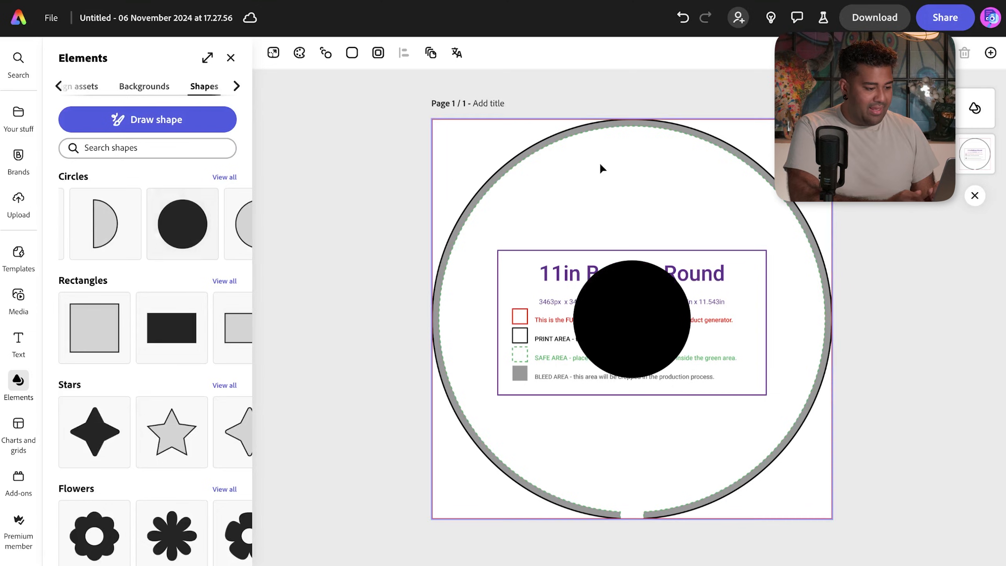
{"action": "left_click_drag", "start_coordinate": [644, 303], "coordinate": [631, 182]}
{"action": "left_click_drag", "start_coordinate": [628, 239], "coordinate": [627, 241]}
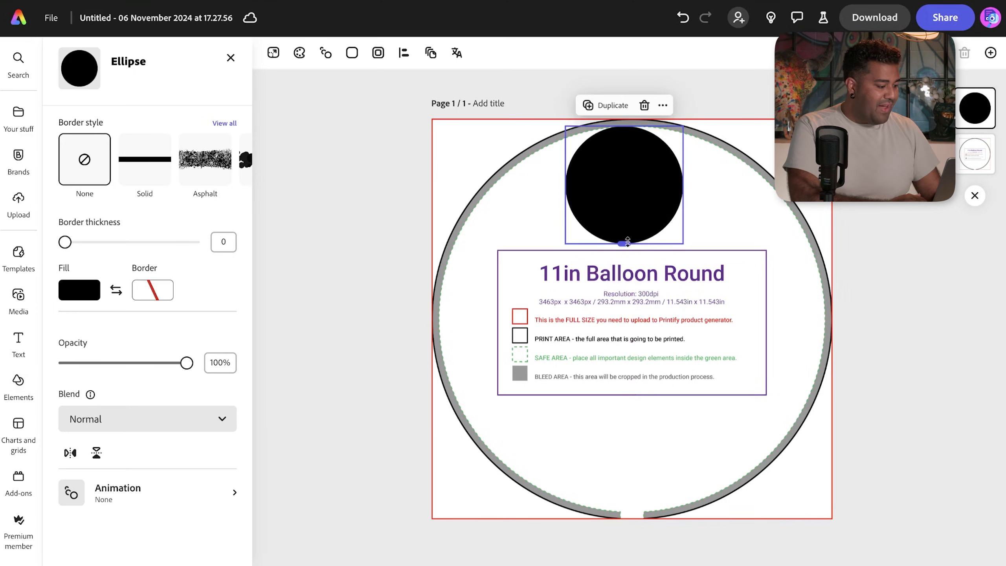
{"action": "left_click_drag", "start_coordinate": [627, 242], "coordinate": [623, 512]}
{"action": "left_click_drag", "start_coordinate": [688, 319], "coordinate": [823, 320]}
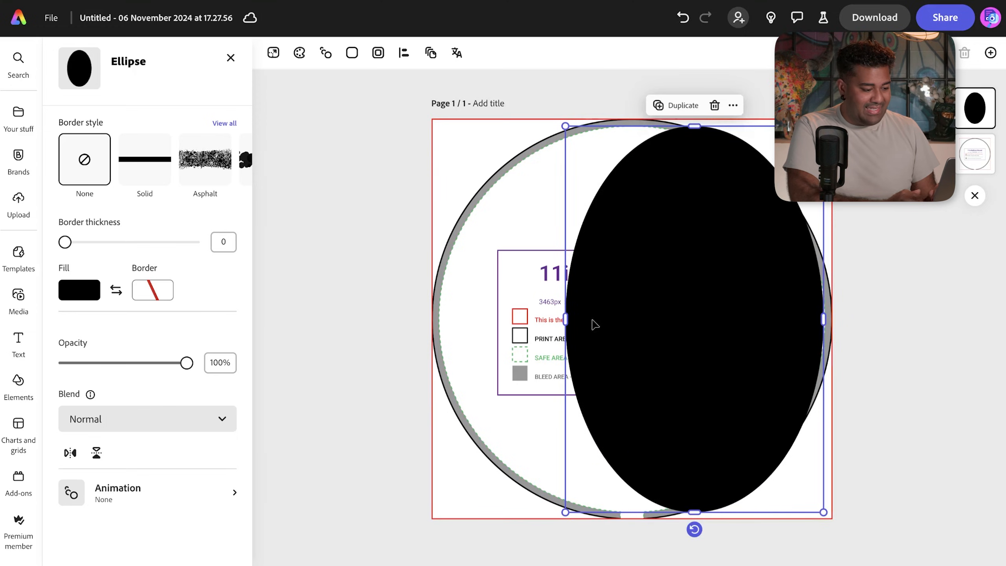
{"action": "left_click_drag", "start_coordinate": [565, 319], "coordinate": [437, 318]}
{"action": "left_click_drag", "start_coordinate": [714, 331], "coordinate": [716, 331]}
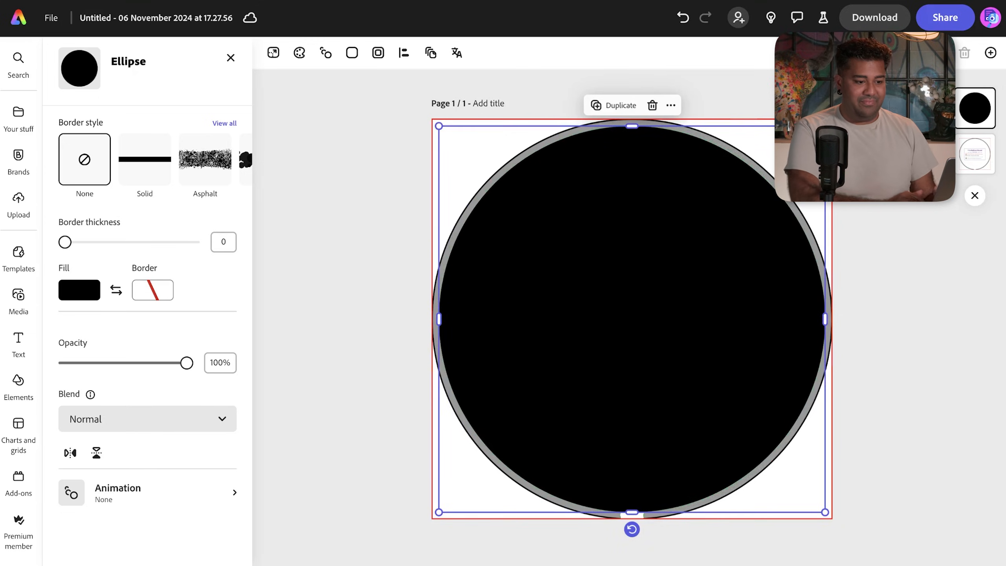
- Delete the balloon template image layer and recentre the black circle
{"action": "left_click", "coordinate": [976, 165]}
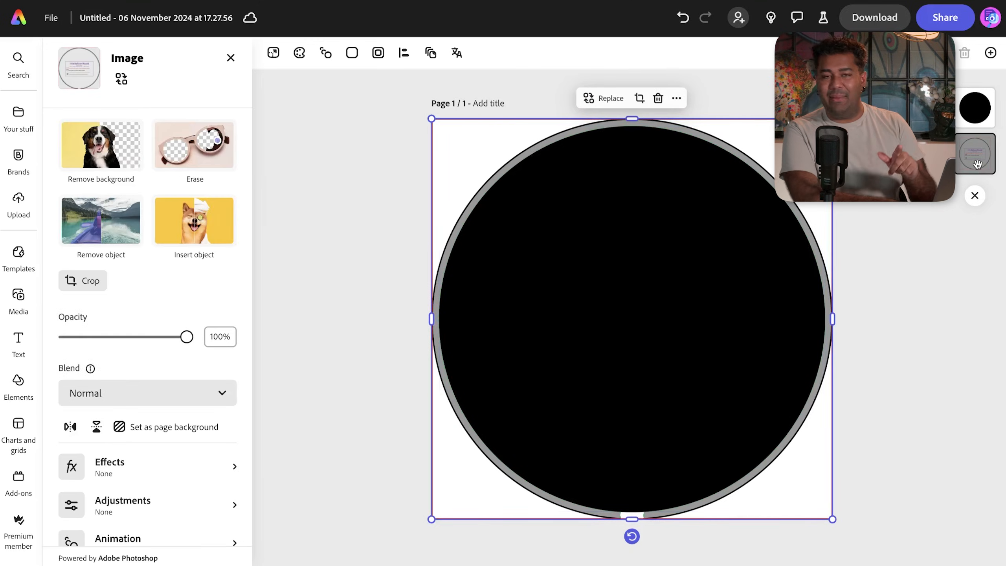
{"action": "key", "text": "Delete"}
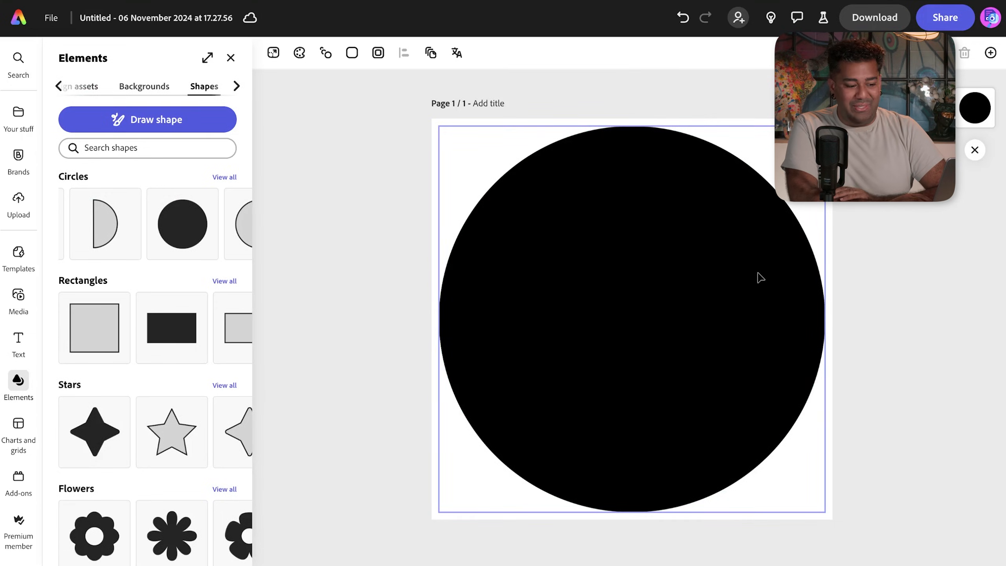
{"action": "left_click", "coordinate": [760, 277]}
{"action": "left_click_drag", "start_coordinate": [758, 279], "coordinate": [756, 273]}
{"action": "left_click", "coordinate": [924, 225]}
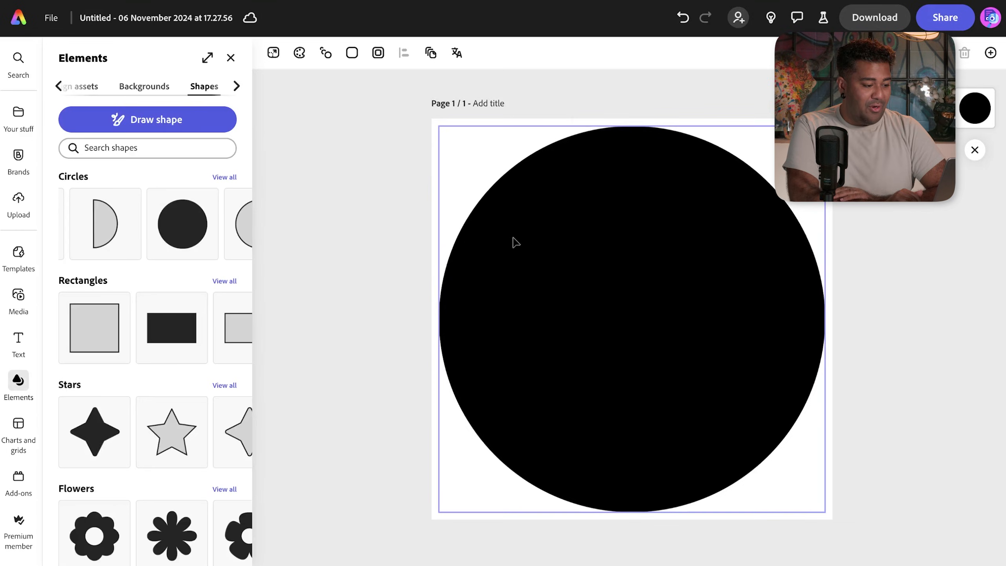
{"action": "left_click", "coordinate": [530, 251]}
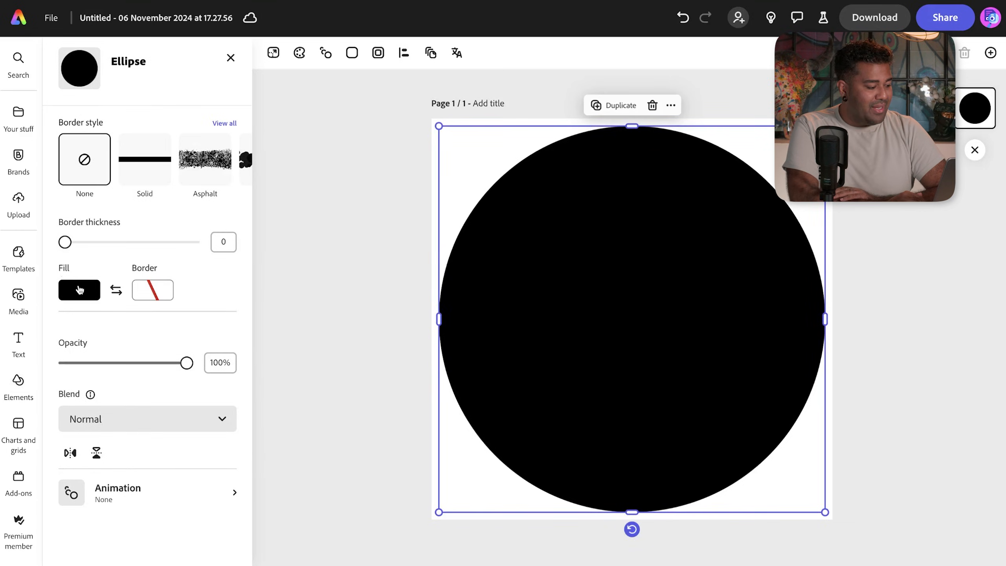
- Change the circle's fill from black to the pale yellow swatch under More colors
{"action": "left_click", "coordinate": [80, 290]}
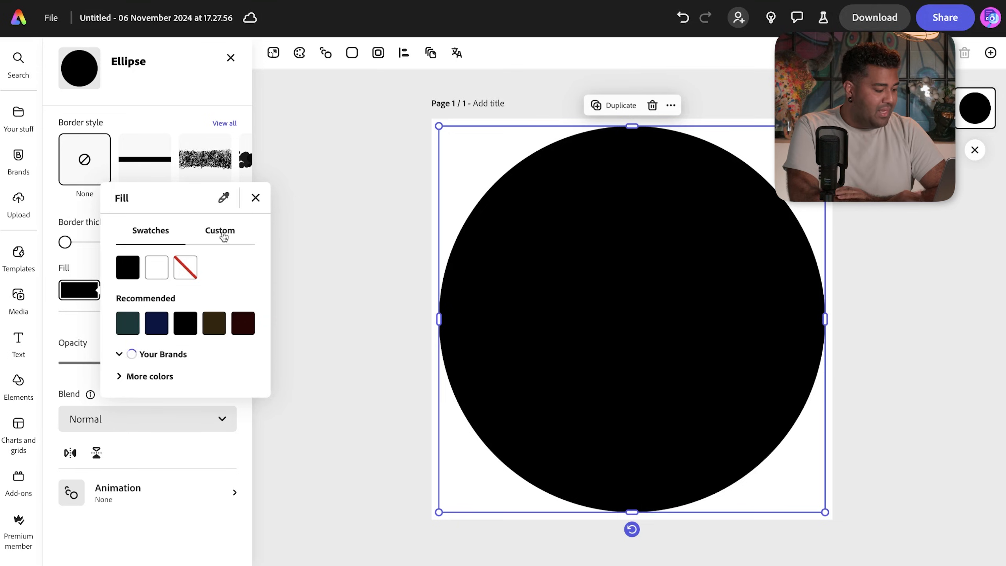
{"action": "left_click", "coordinate": [122, 376]}
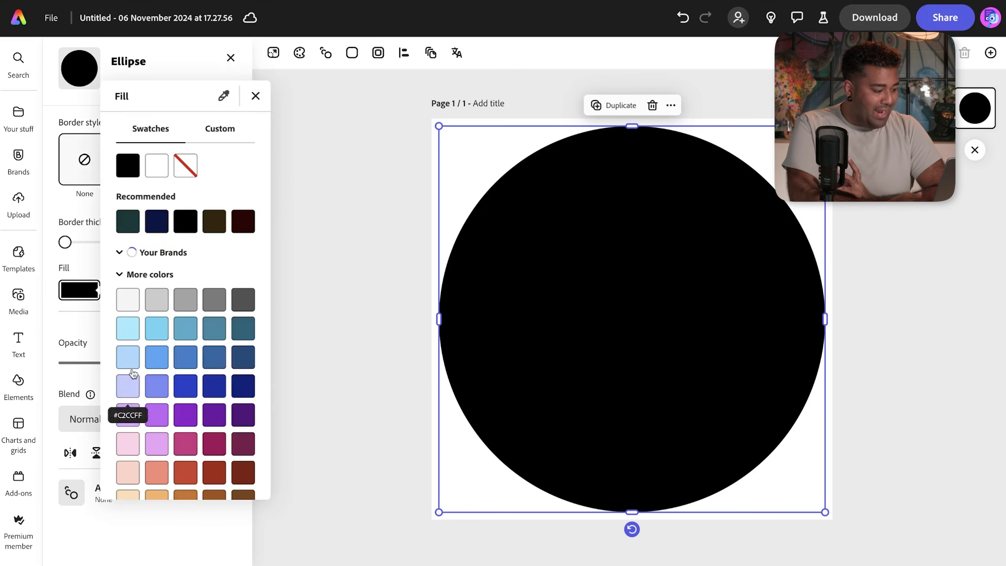
{"action": "scroll", "coordinate": [153, 364], "scroll_direction": "down", "scroll_amount": 3}
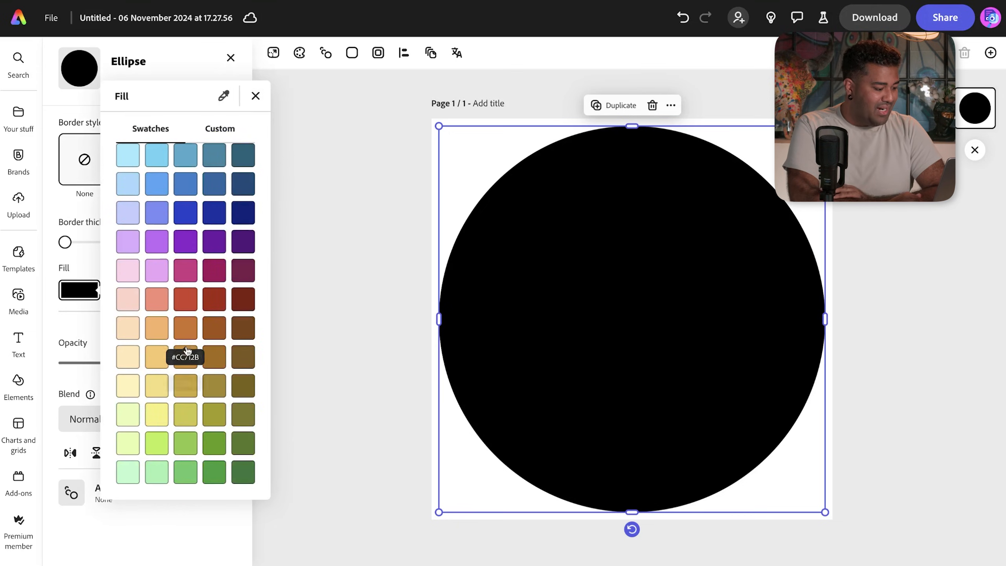
{"action": "scroll", "coordinate": [186, 335], "scroll_direction": "up", "scroll_amount": 1}
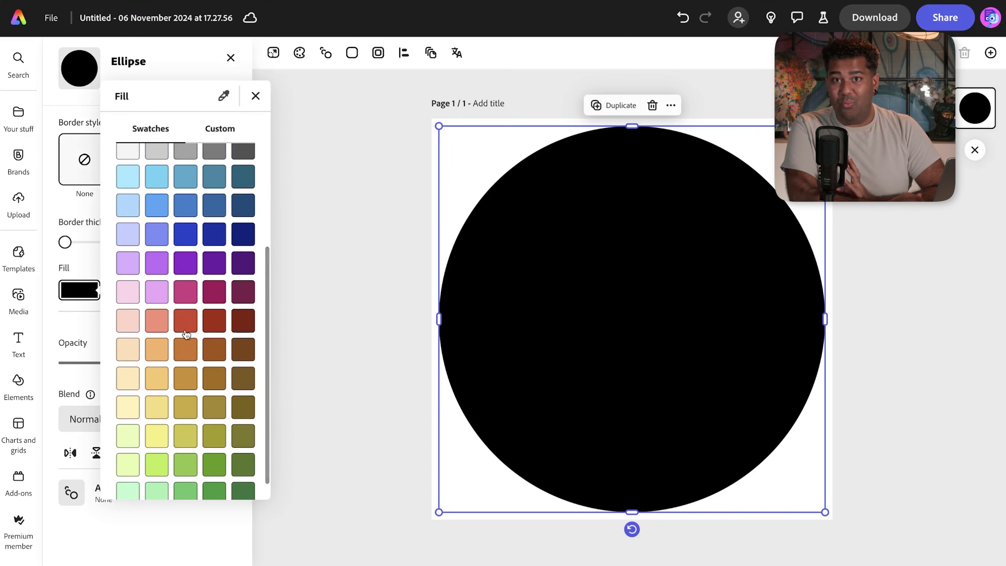
{"action": "scroll", "coordinate": [186, 335], "scroll_direction": "up", "scroll_amount": 2}
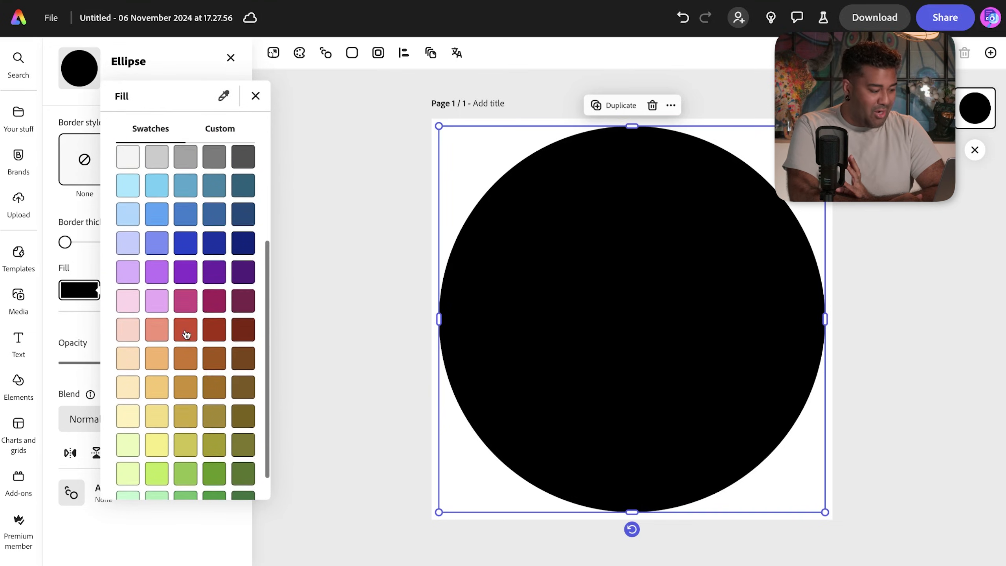
{"action": "scroll", "coordinate": [186, 335], "scroll_direction": "down", "scroll_amount": 3}
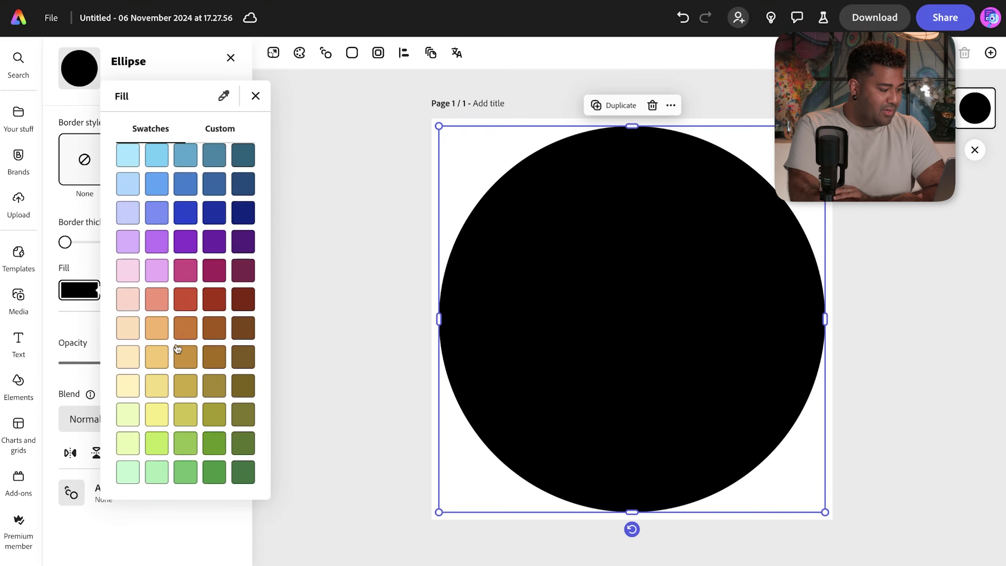
{"action": "left_click", "coordinate": [158, 414]}
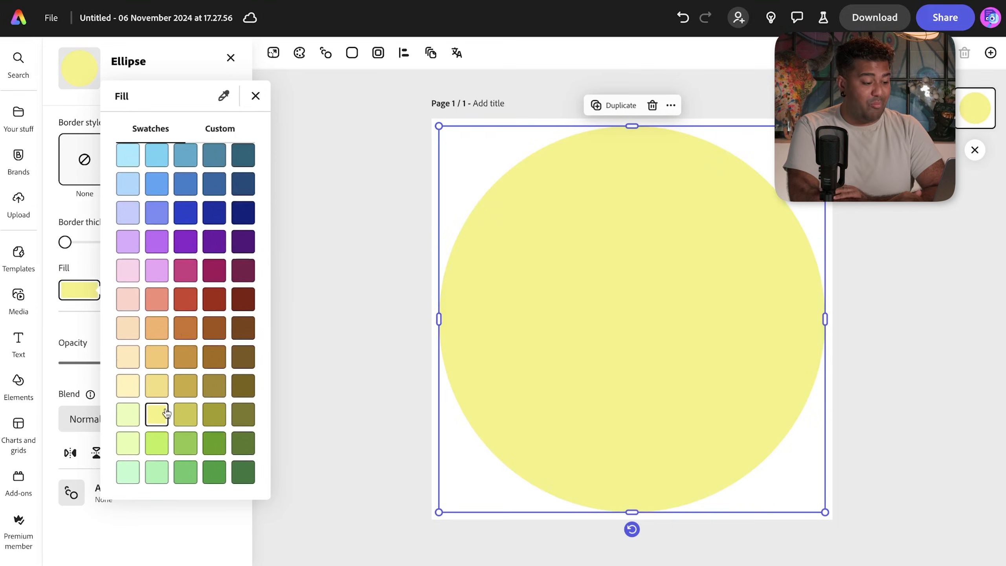
{"action": "left_click", "coordinate": [344, 349]}
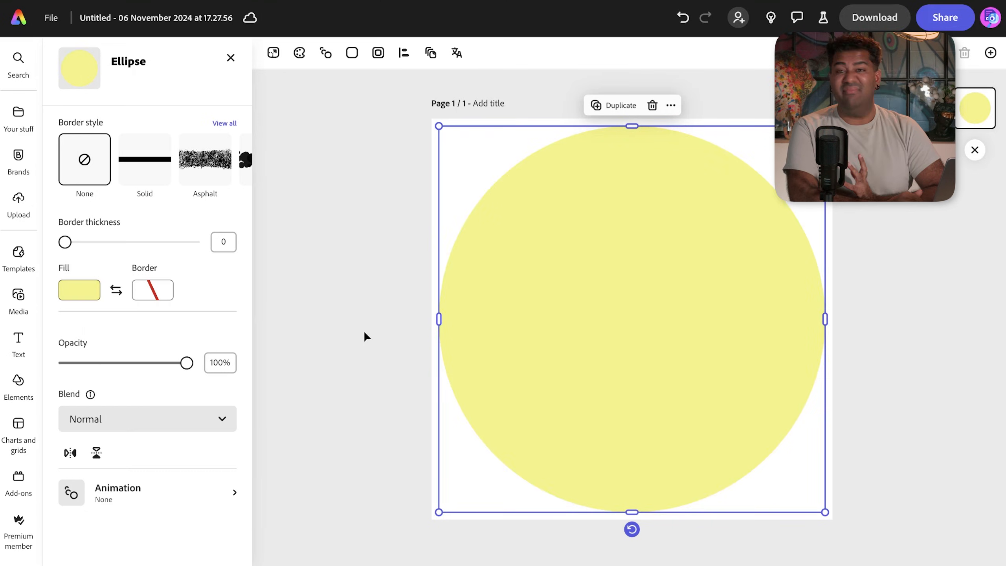
{"action": "left_click", "coordinate": [933, 228]}
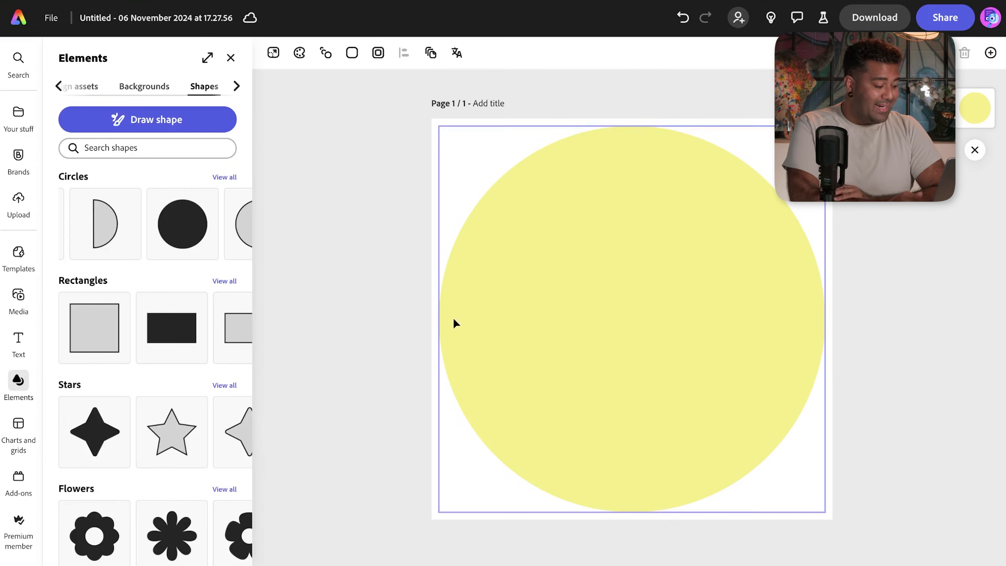
- Add the High School Graduation text template to the yellow circle
{"action": "left_click", "coordinate": [20, 343]}
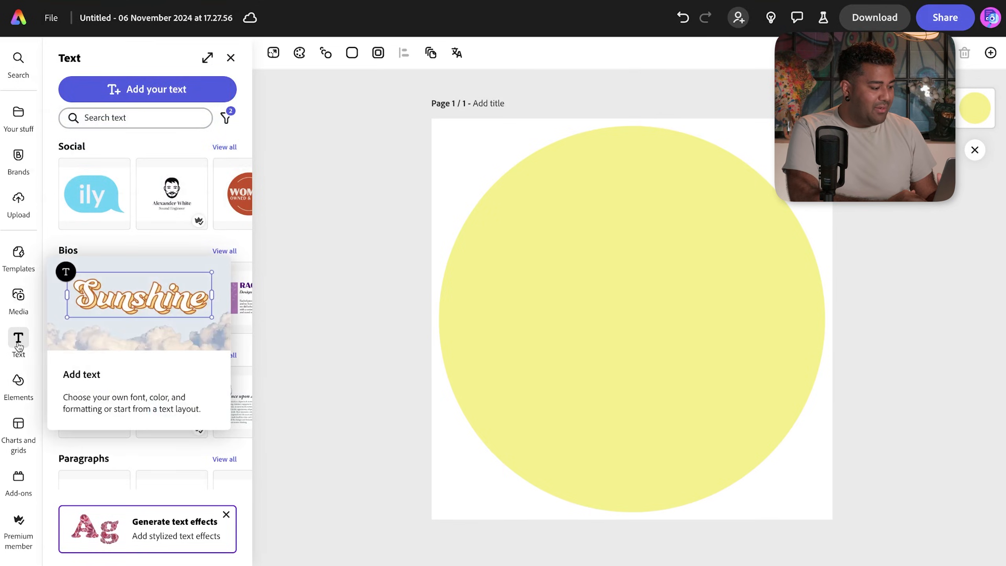
{"action": "scroll", "coordinate": [159, 277], "scroll_direction": "down", "scroll_amount": 3}
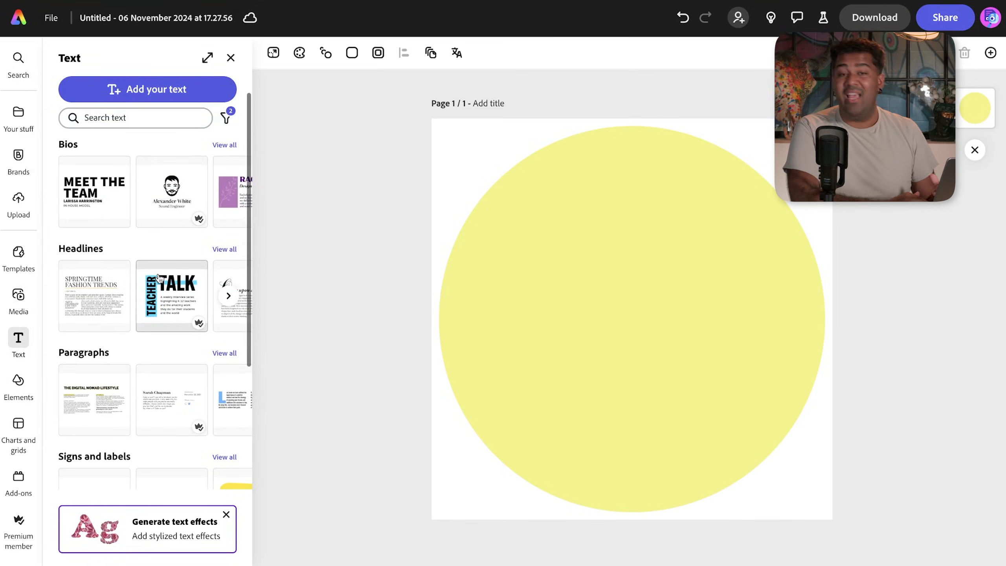
{"action": "scroll", "coordinate": [158, 277], "scroll_direction": "down", "scroll_amount": 5}
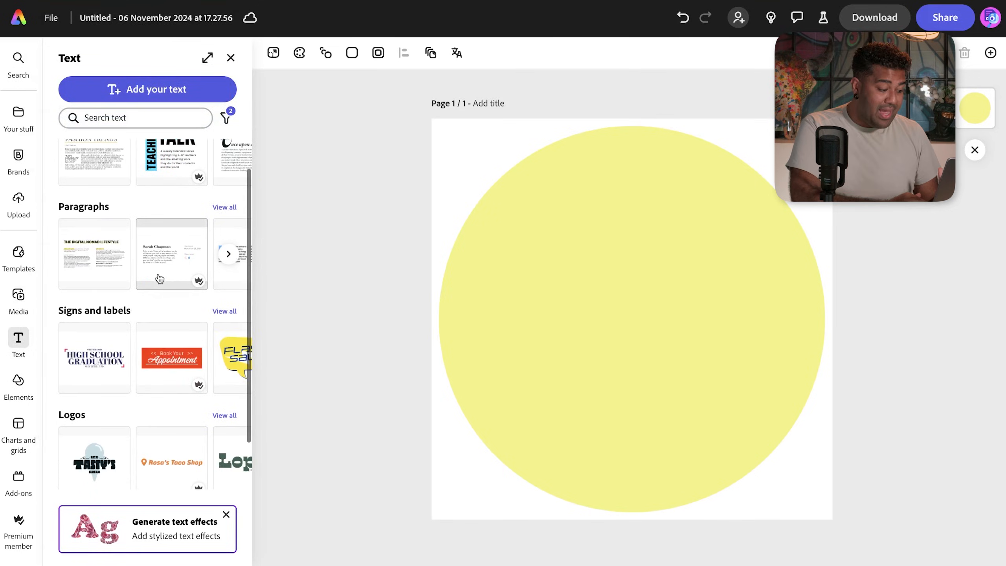
{"action": "scroll", "coordinate": [159, 278], "scroll_direction": "down", "scroll_amount": 2}
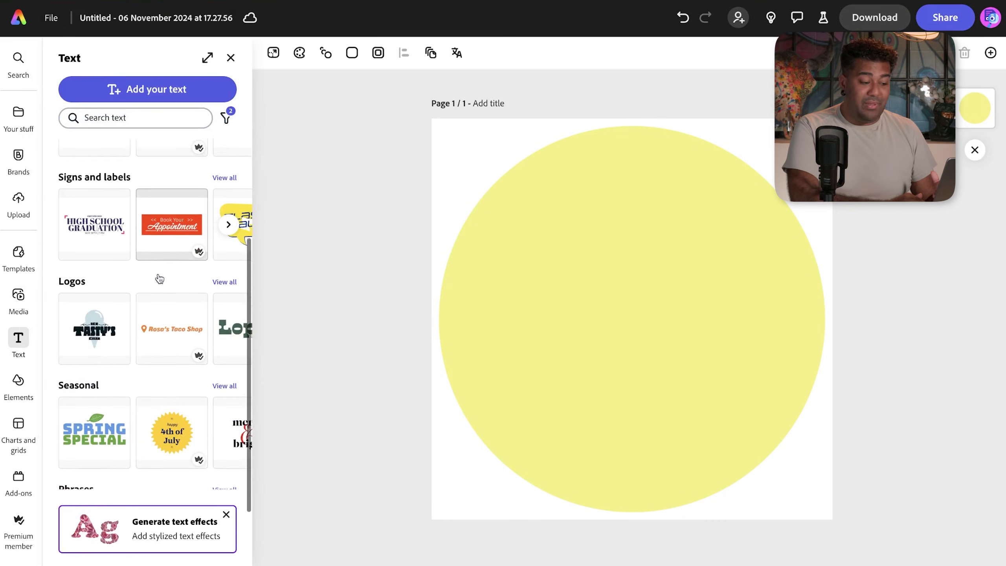
{"action": "left_click", "coordinate": [94, 208]}
- Delete the HIGH SCHOOL GRADUATION heading, the MAY 28TH | 7 PM date line and the SMITHWOOD text
{"action": "left_click", "coordinate": [602, 310]}
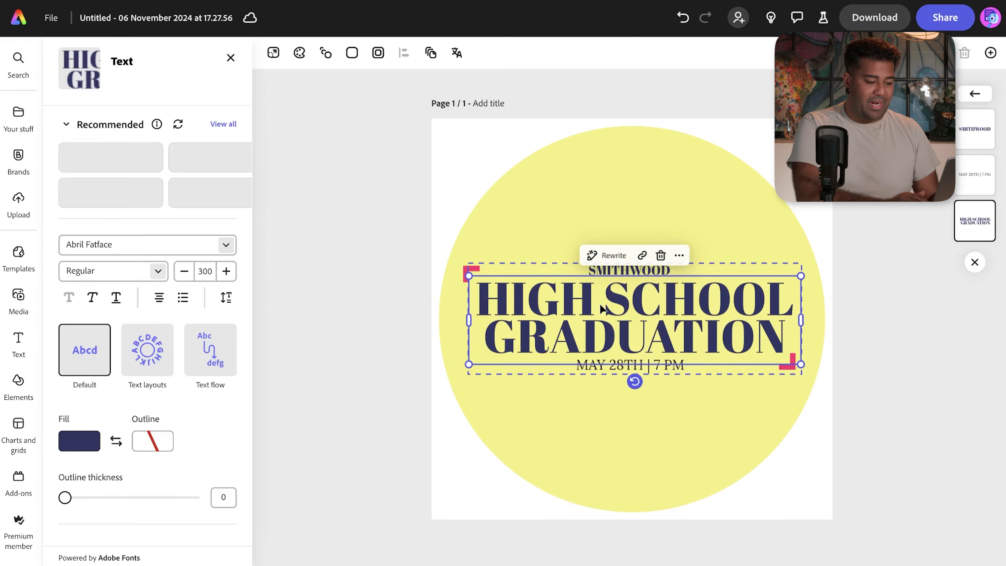
{"action": "left_click", "coordinate": [660, 253]}
{"action": "left_click", "coordinate": [643, 366]}
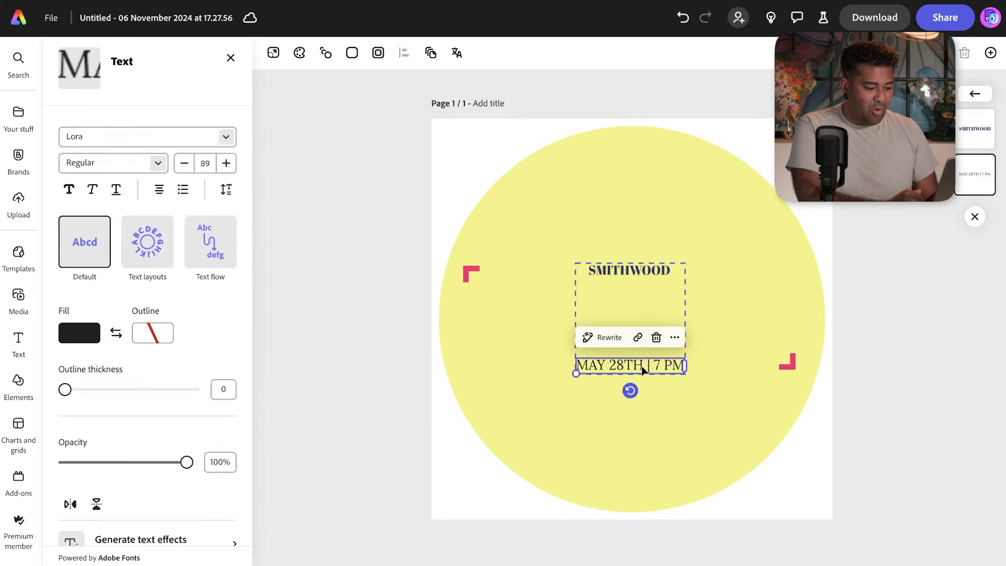
{"action": "left_click", "coordinate": [656, 337]}
{"action": "left_click", "coordinate": [645, 271]}
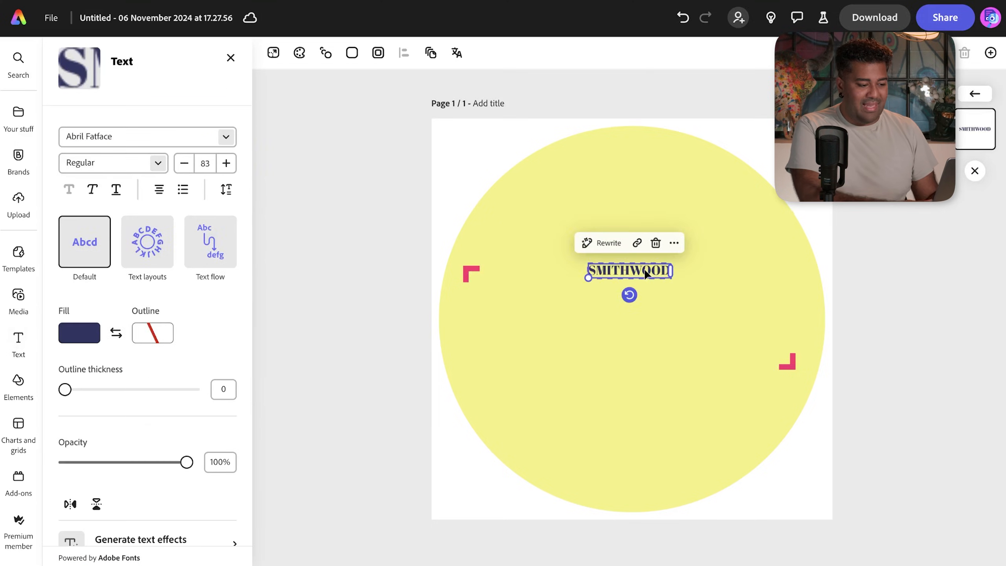
{"action": "key", "text": "Delete"}
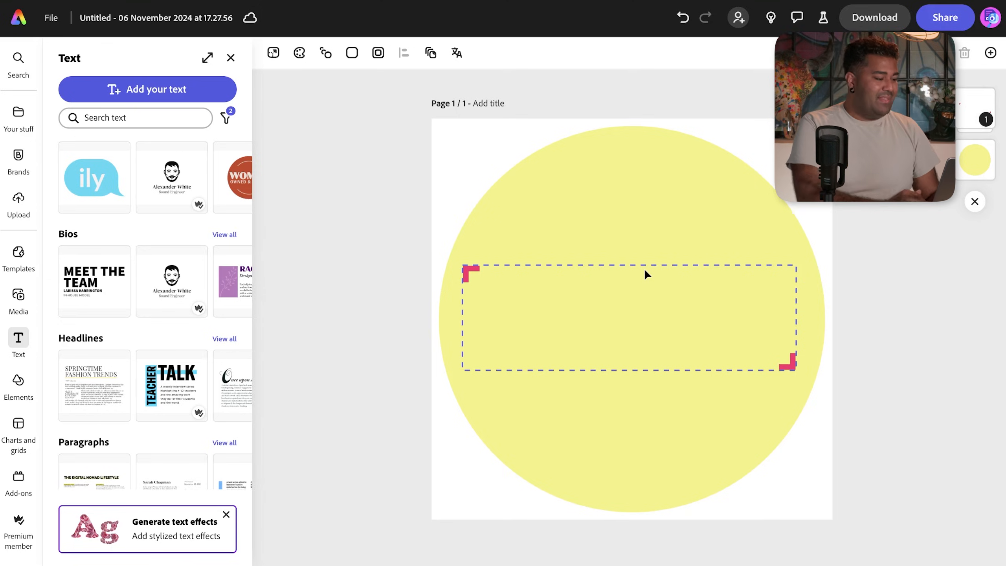
- Clear the leftover template group and add a text box reading 'This is Fine'
{"action": "left_click", "coordinate": [182, 85]}
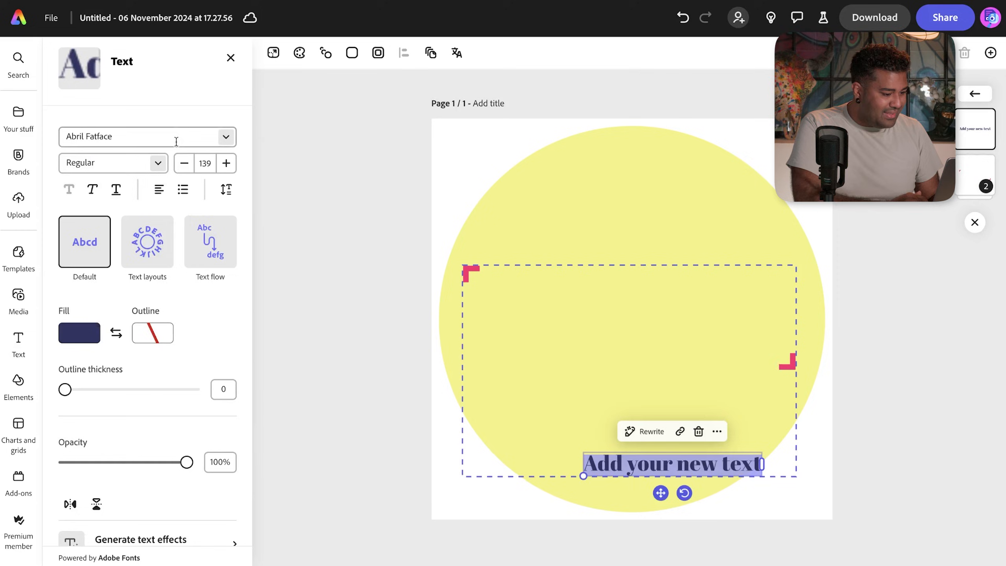
{"action": "left_click", "coordinate": [572, 312]}
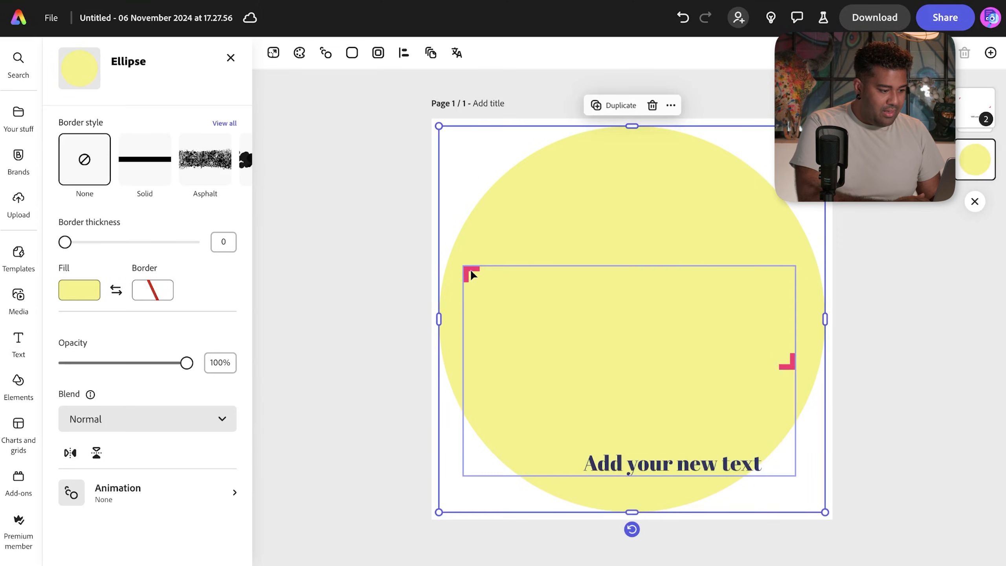
{"action": "left_click", "coordinate": [467, 269]}
{"action": "key", "text": "Escape"}
{"action": "left_click", "coordinate": [195, 90]}
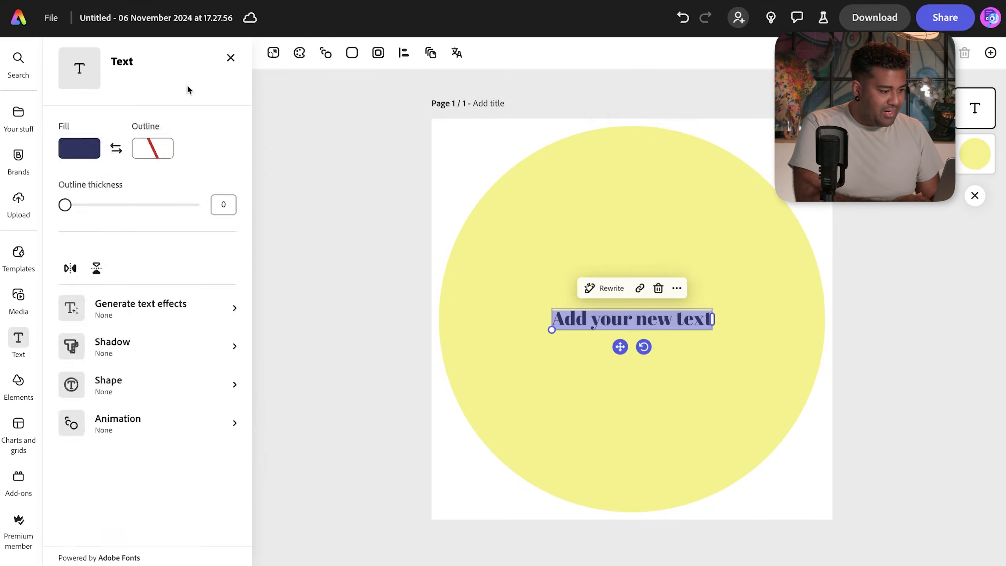
{"action": "type", "text": "This"}
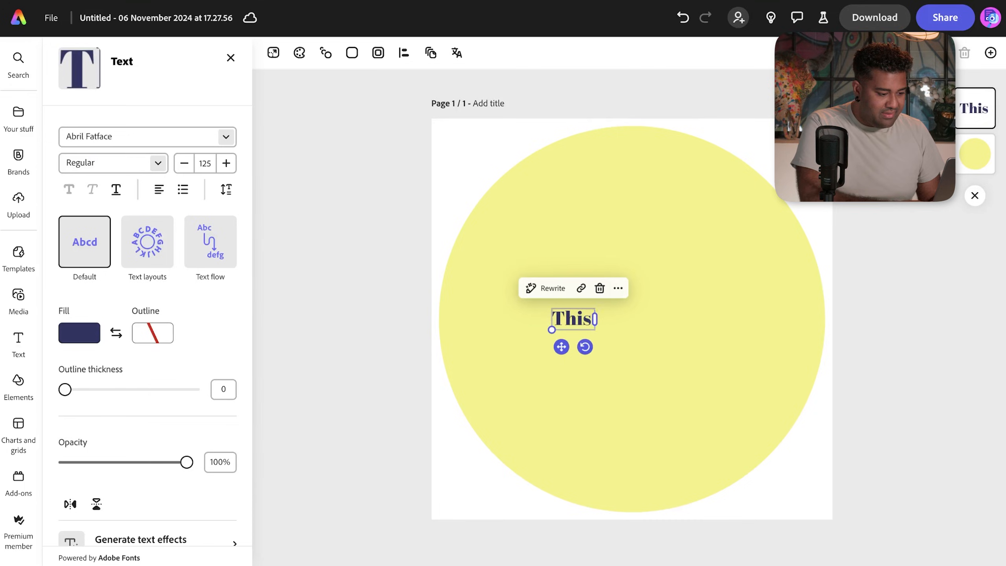
{"action": "type", "text": " is Fine"}
- Set the text to Asphalt Black from the Fun fonts, then apply the thin THIS IS FINE style
{"action": "key", "text": "ctrl+a"}
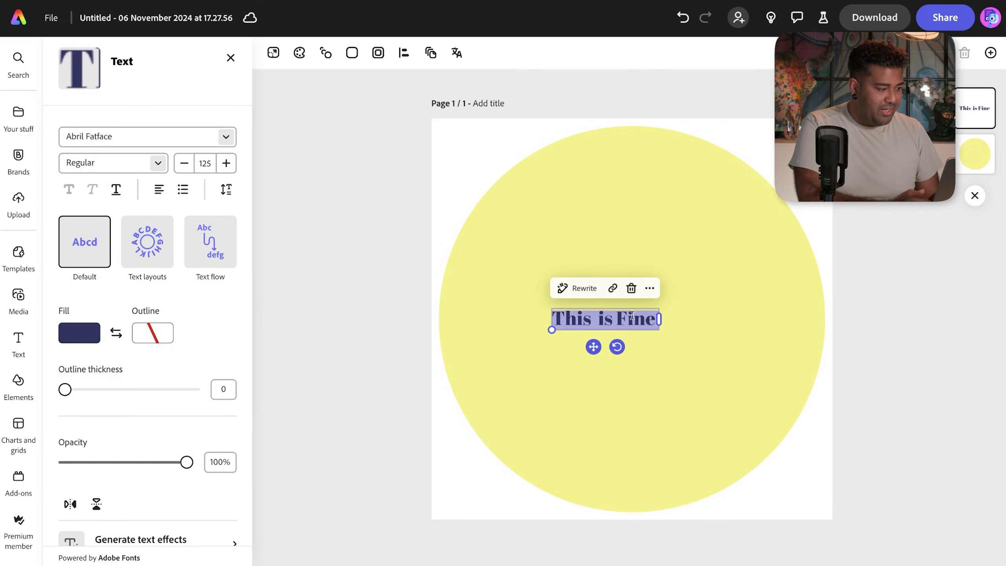
{"action": "left_click", "coordinate": [225, 138]}
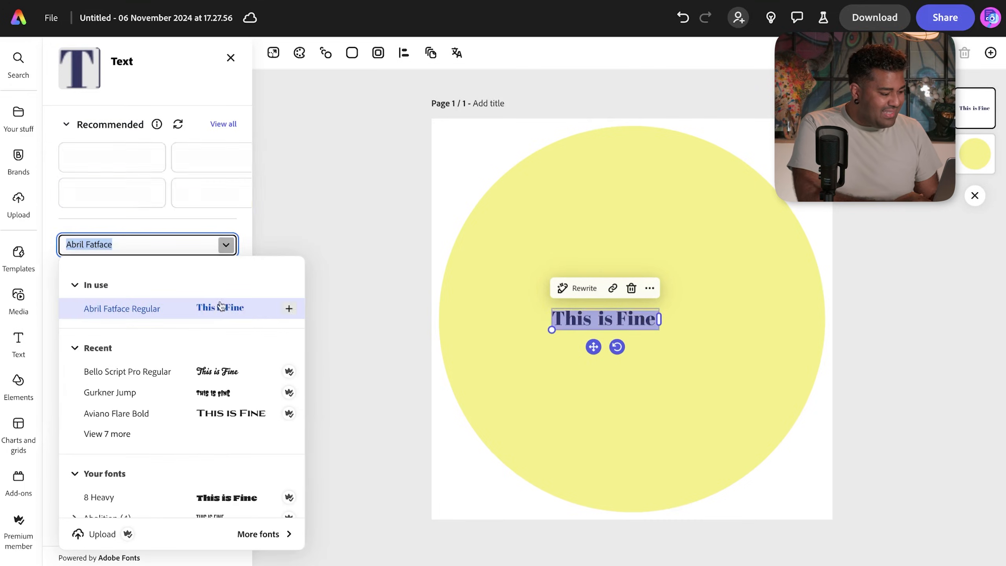
{"action": "left_click", "coordinate": [326, 148]}
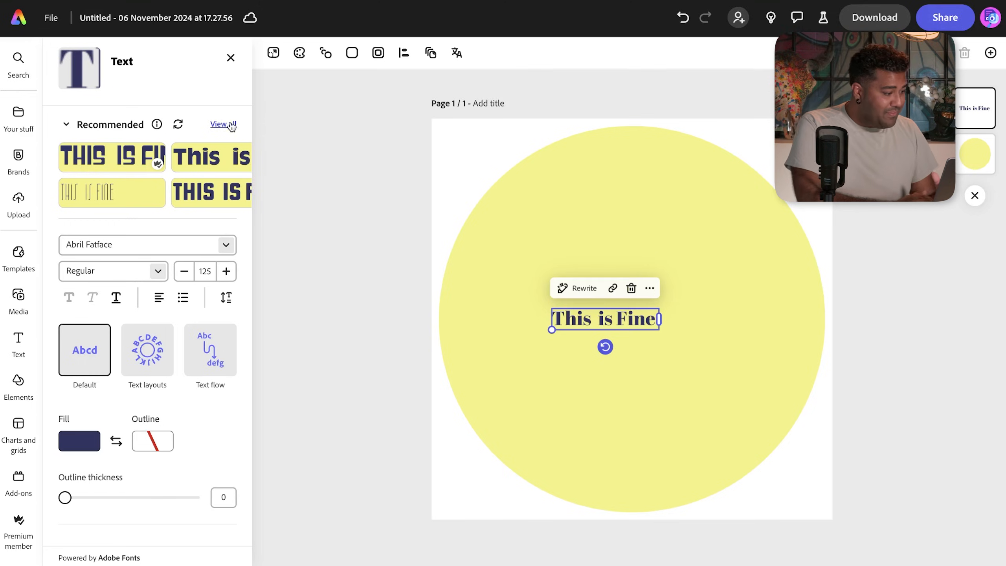
{"action": "left_click", "coordinate": [225, 245]}
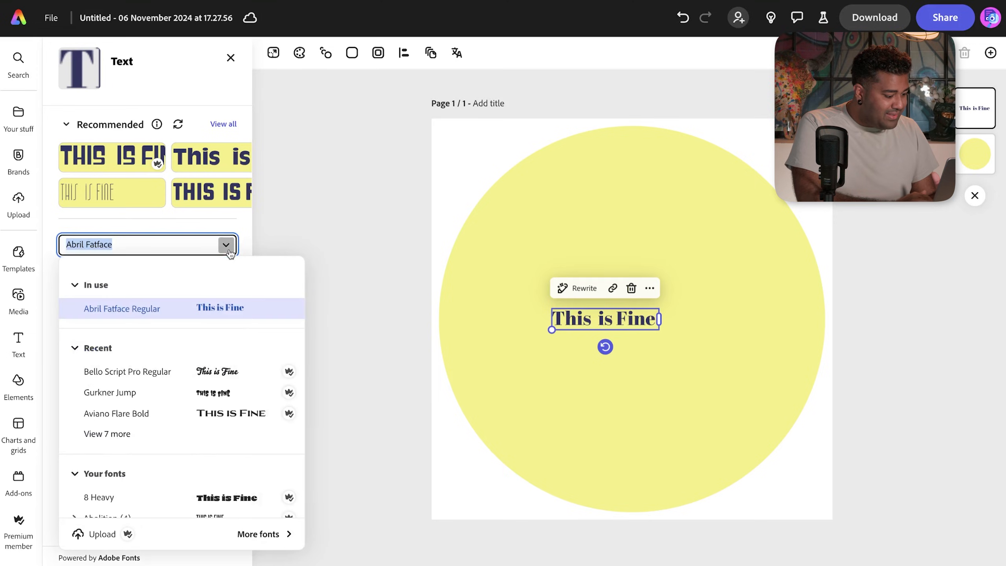
{"action": "left_click", "coordinate": [259, 533]}
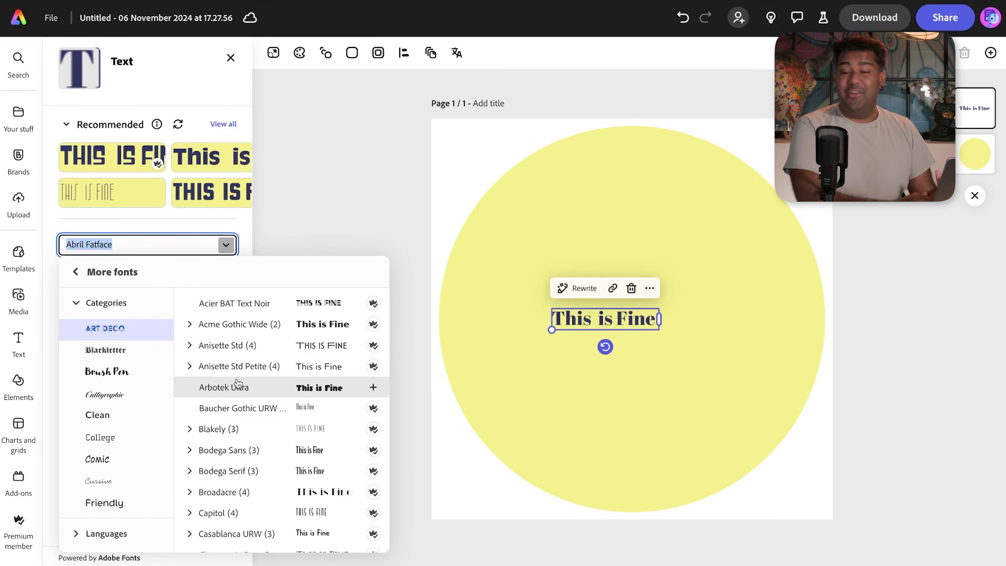
{"action": "scroll", "coordinate": [141, 414], "scroll_direction": "down", "scroll_amount": 3}
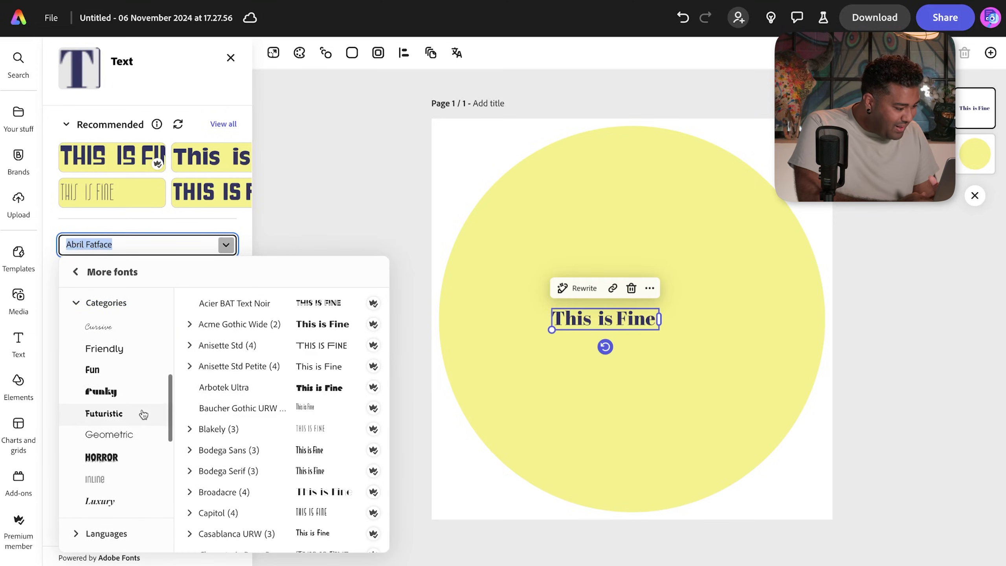
{"action": "left_click", "coordinate": [139, 370]}
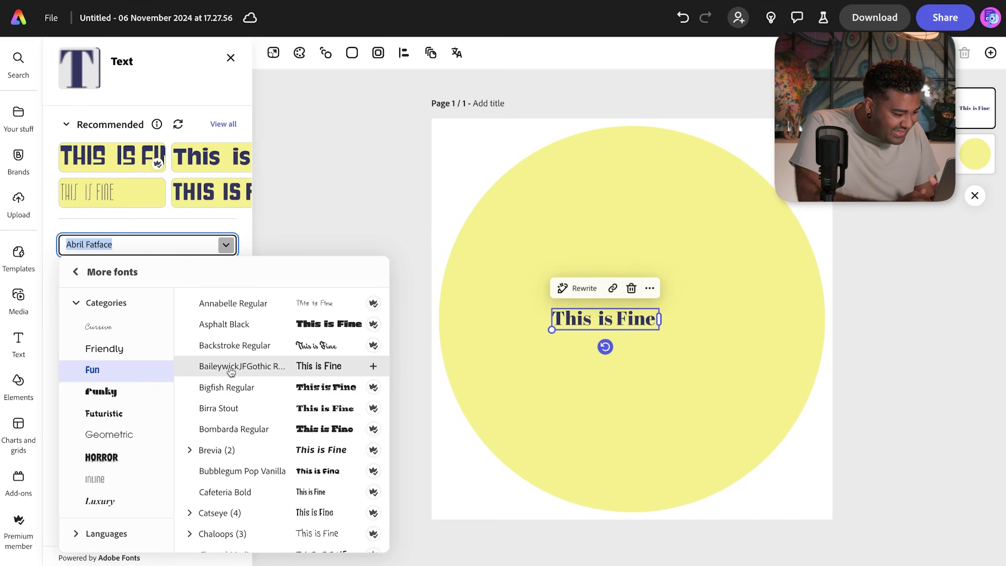
{"action": "scroll", "coordinate": [236, 377], "scroll_direction": "down", "scroll_amount": 3}
{"action": "scroll", "coordinate": [238, 359], "scroll_direction": "up", "scroll_amount": 3}
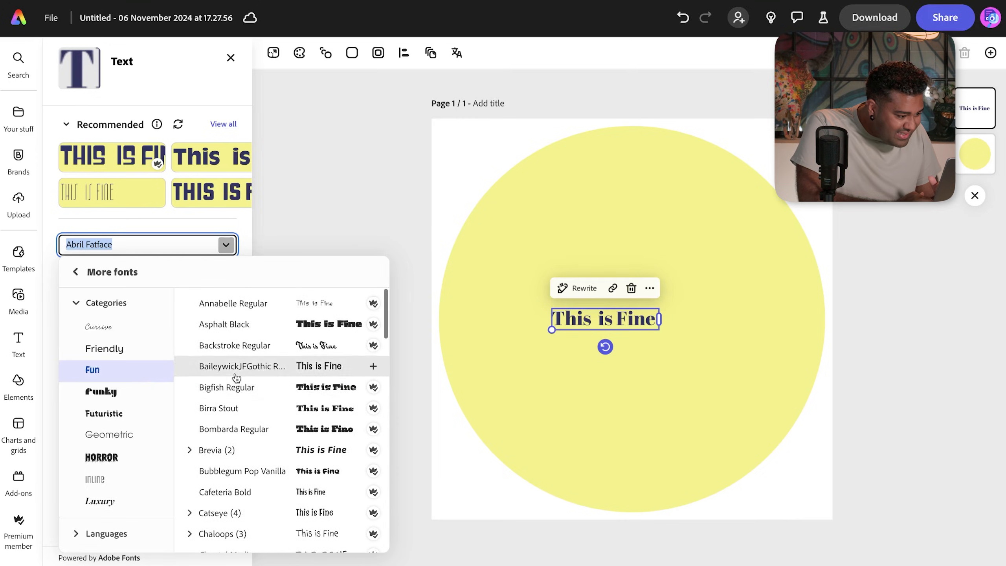
{"action": "left_click", "coordinate": [257, 323]}
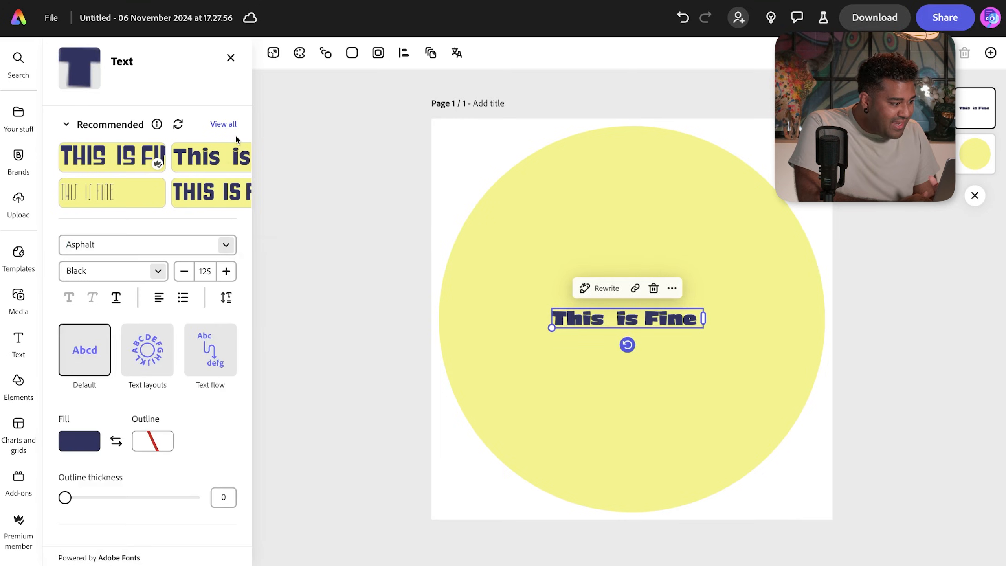
{"action": "left_click", "coordinate": [223, 124]}
{"action": "left_click", "coordinate": [183, 311]}
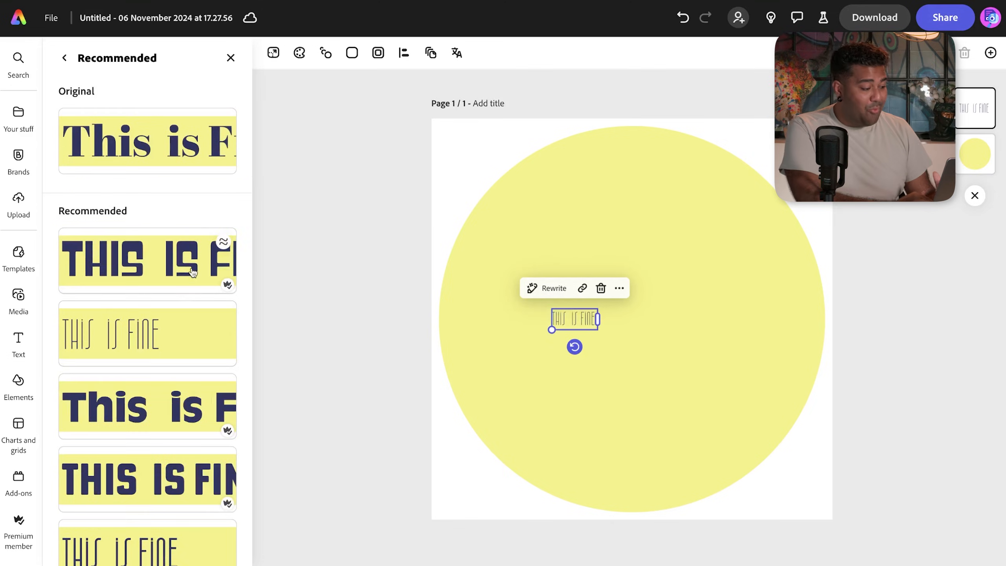
- Reapply the thin THIS IS FINE style and enlarge the text across the yellow circle, centred
{"action": "scroll", "coordinate": [190, 273], "scroll_direction": "down", "scroll_amount": 5}
{"action": "left_click", "coordinate": [182, 316]}
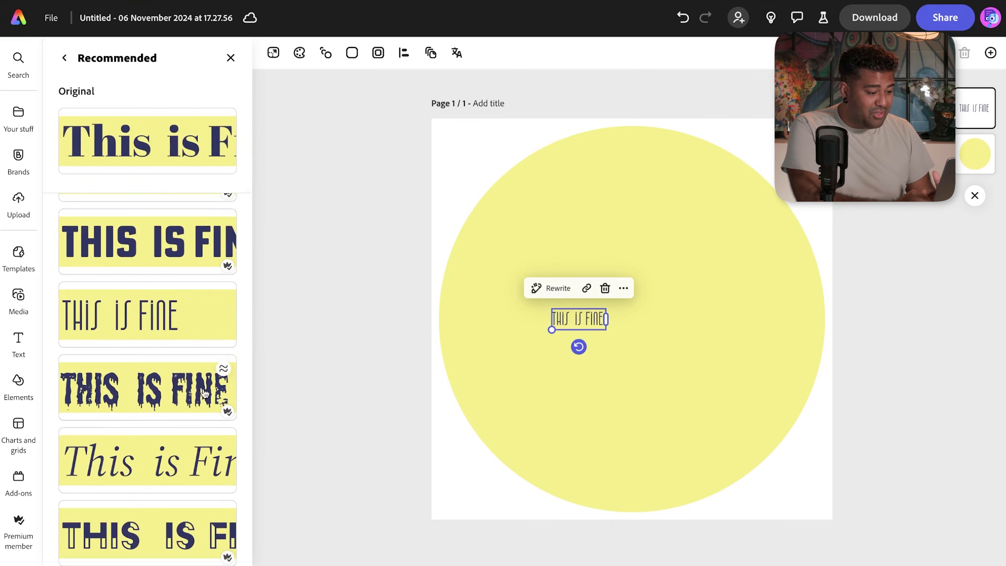
{"action": "left_click_drag", "start_coordinate": [606, 319], "coordinate": [602, 377]}
{"action": "left_click_drag", "start_coordinate": [551, 330], "coordinate": [659, 253]}
{"action": "left_click_drag", "start_coordinate": [539, 289], "coordinate": [440, 492]}
{"action": "left_click_drag", "start_coordinate": [574, 265], "coordinate": [664, 283]}
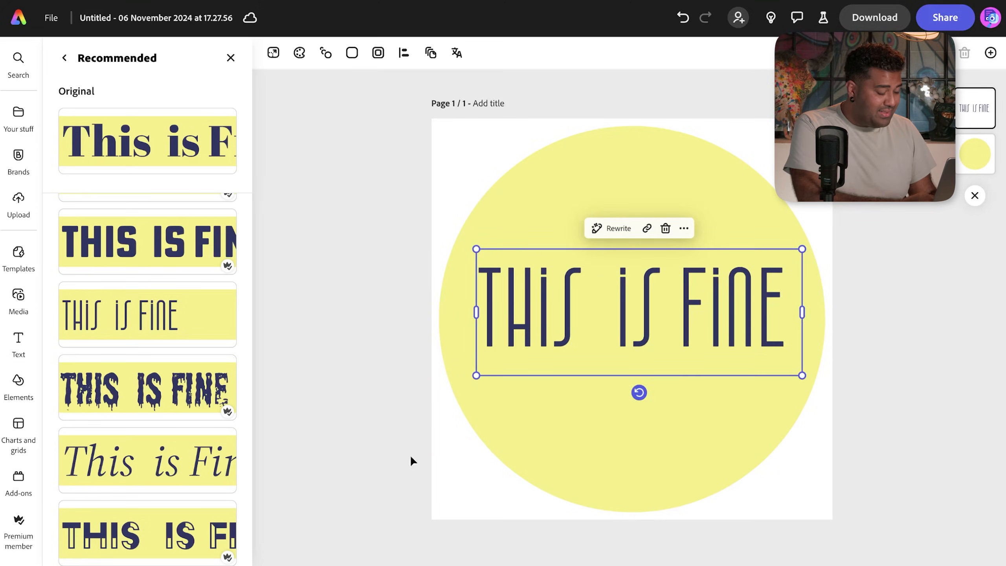
- Switch the THIS IS FINE lettering to Chantal Medium from the Fun font category
{"action": "left_click", "coordinate": [67, 67]}
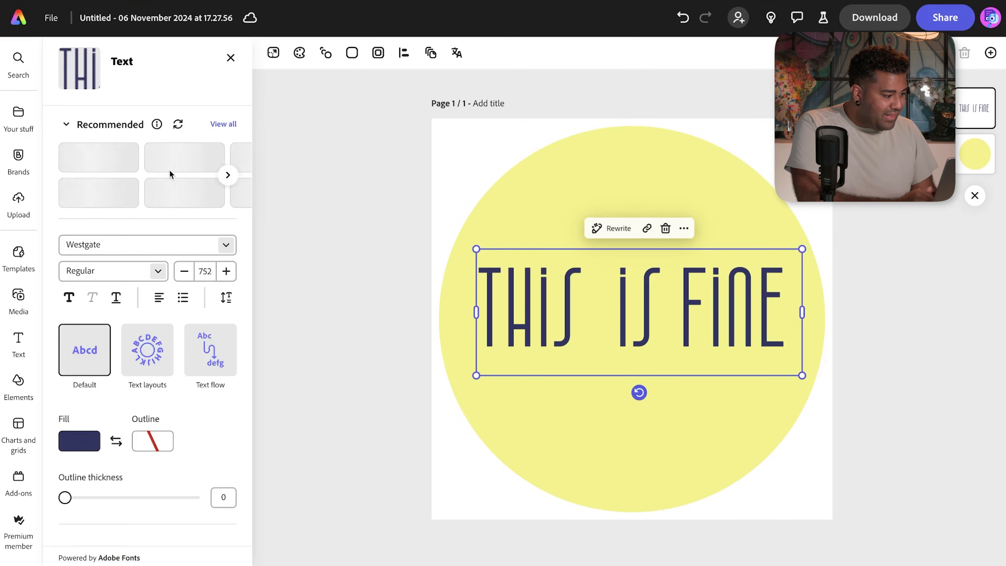
{"action": "left_click", "coordinate": [227, 247]}
{"action": "scroll", "coordinate": [186, 360], "scroll_direction": "down", "scroll_amount": 5}
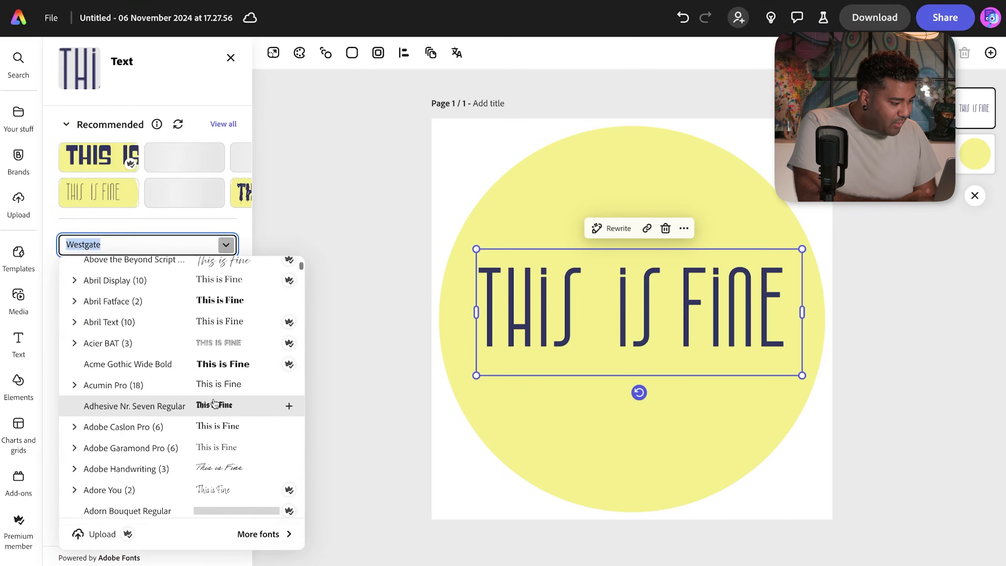
{"action": "left_click", "coordinate": [254, 533]}
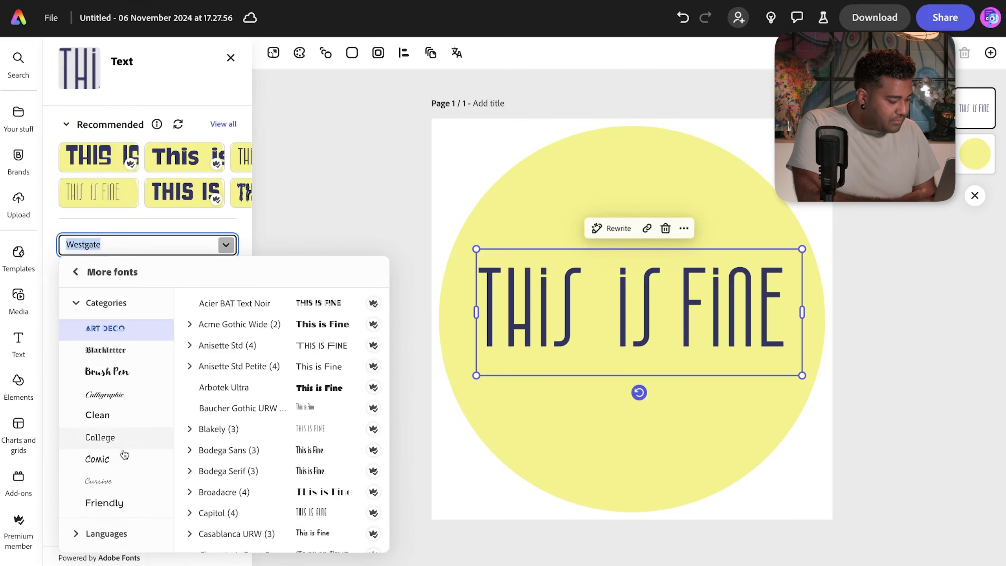
{"action": "scroll", "coordinate": [123, 435], "scroll_direction": "down", "scroll_amount": 3}
{"action": "left_click", "coordinate": [93, 391]}
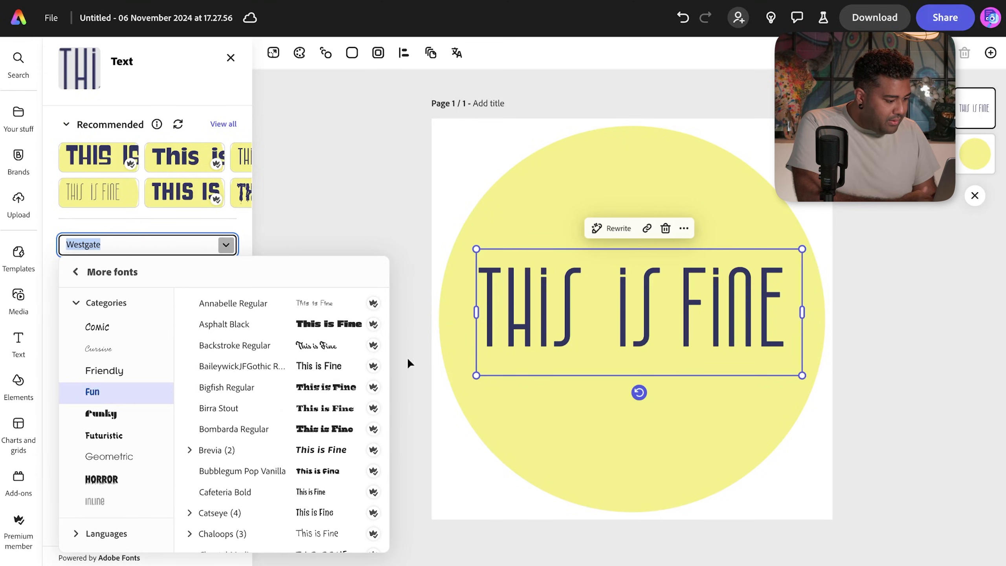
{"action": "scroll", "coordinate": [304, 455], "scroll_direction": "down", "scroll_amount": 5}
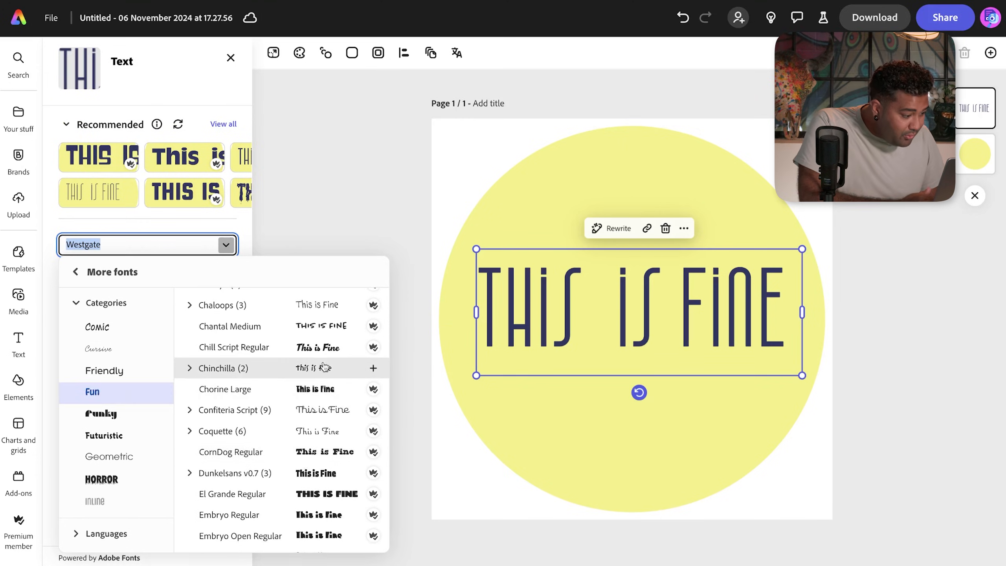
{"action": "left_click", "coordinate": [329, 330]}
{"action": "double_click", "coordinate": [562, 315]}
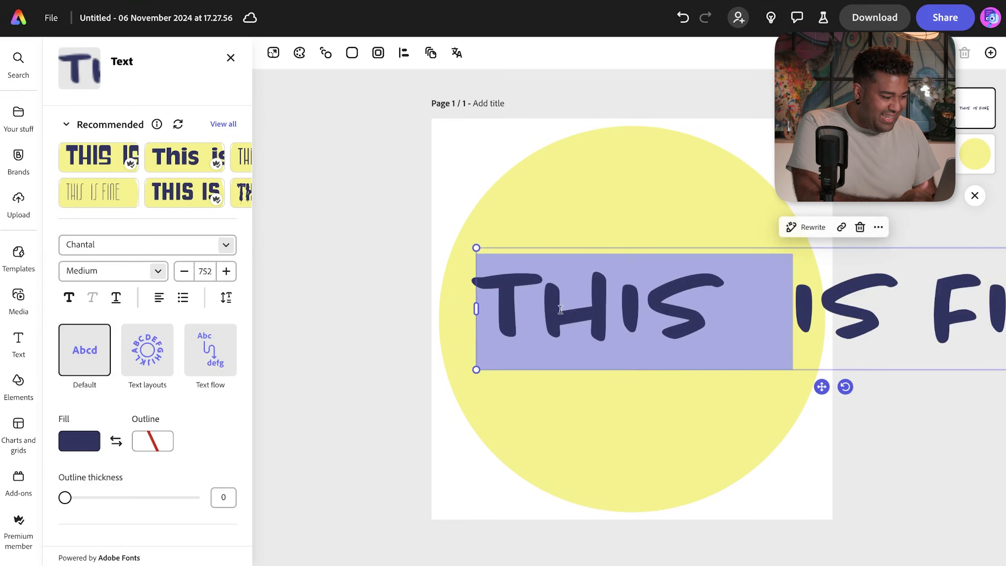
{"action": "key", "text": "ctrl+a"}
{"action": "left_click_drag", "start_coordinate": [288, 370], "coordinate": [653, 276]}
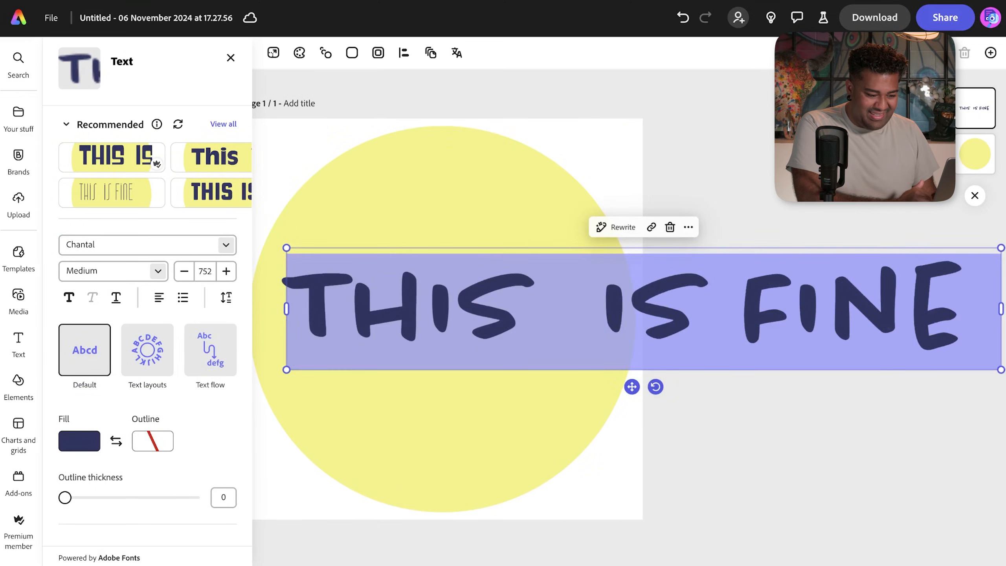
- Shrink THIS IS FINE to fit inside the circle and fill it brick red
{"action": "left_click_drag", "start_coordinate": [1001, 370], "coordinate": [545, 386]}
{"action": "left_click", "coordinate": [538, 370]}
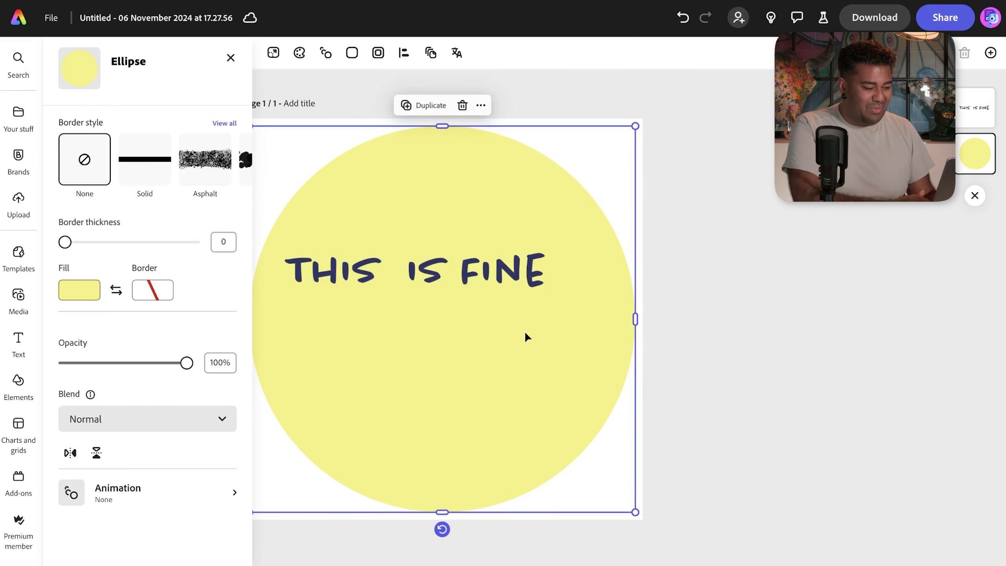
{"action": "left_click", "coordinate": [412, 271]}
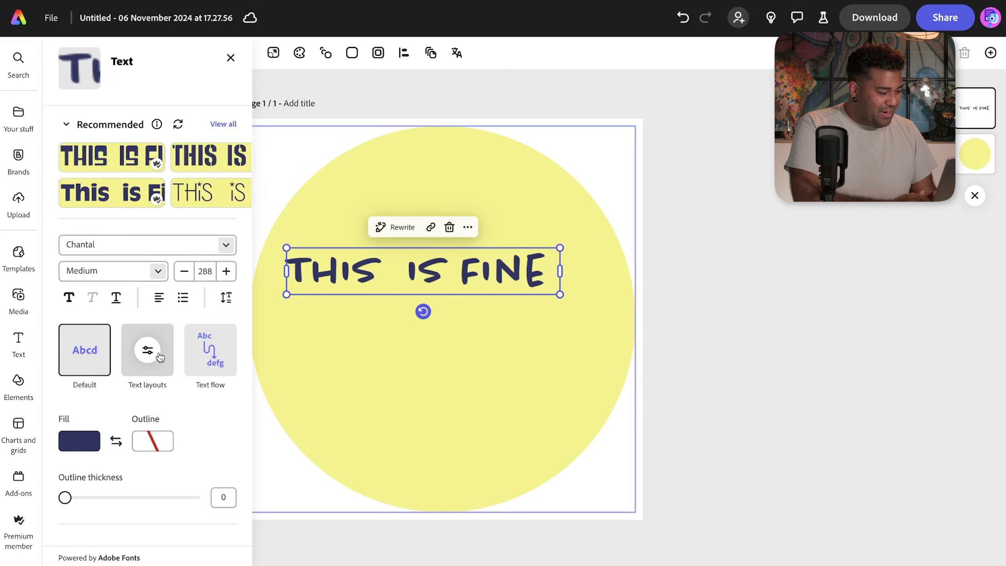
{"action": "left_click", "coordinate": [83, 441]}
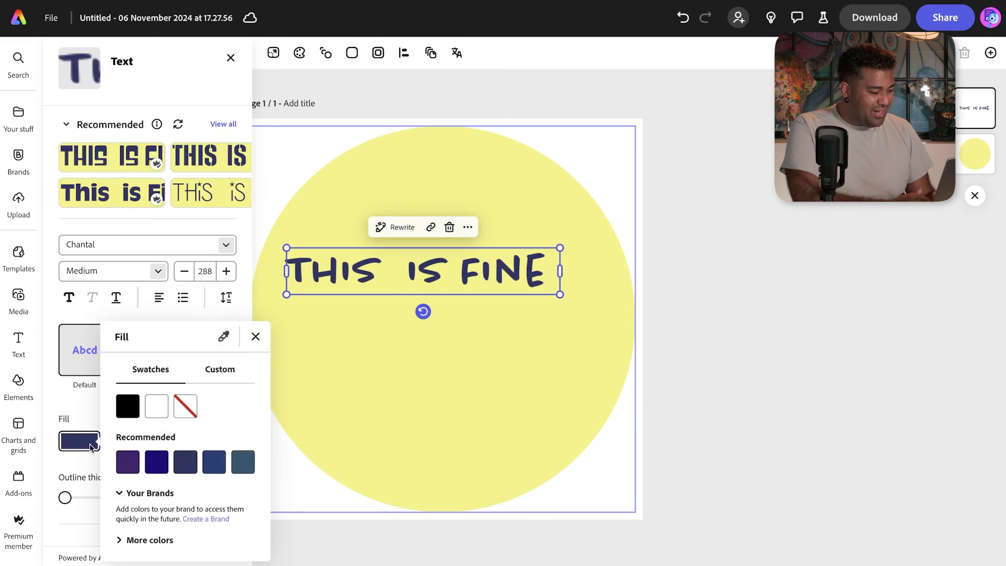
{"action": "left_click", "coordinate": [152, 540]}
{"action": "scroll", "coordinate": [193, 449], "scroll_direction": "down", "scroll_amount": 3}
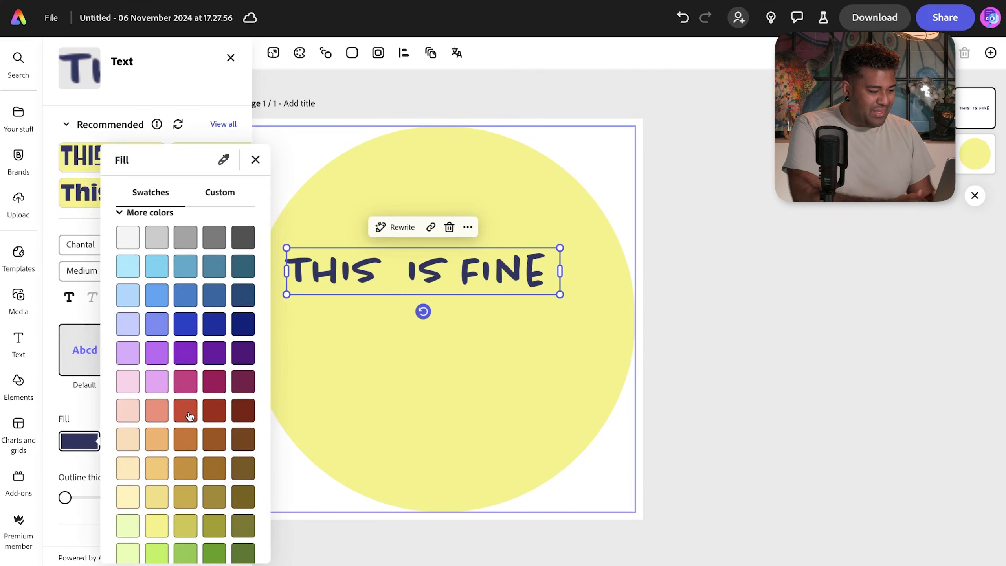
{"action": "left_click", "coordinate": [188, 414]}
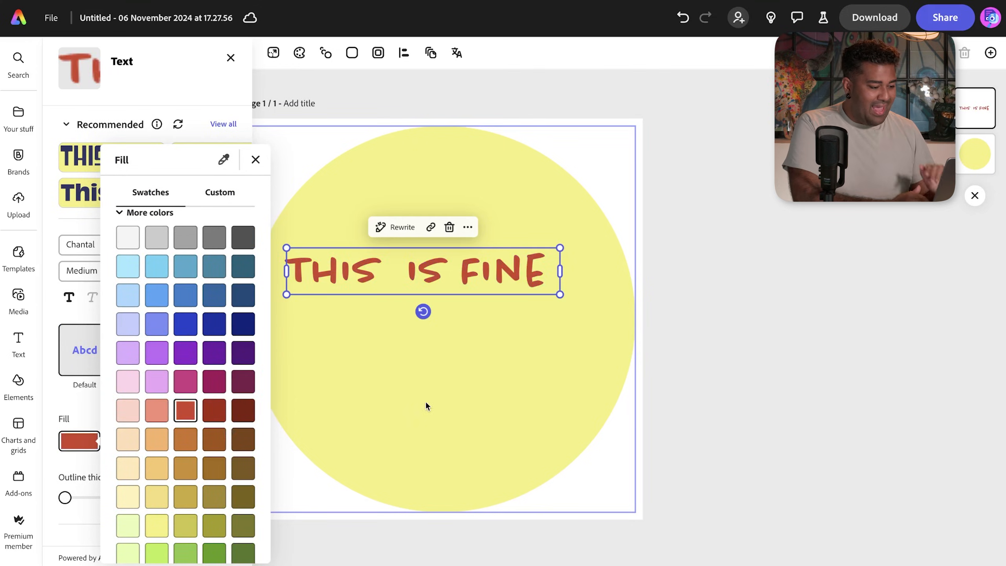
{"action": "left_click", "coordinate": [523, 387]}
{"action": "left_click_drag", "start_coordinate": [559, 294], "coordinate": [605, 302]}
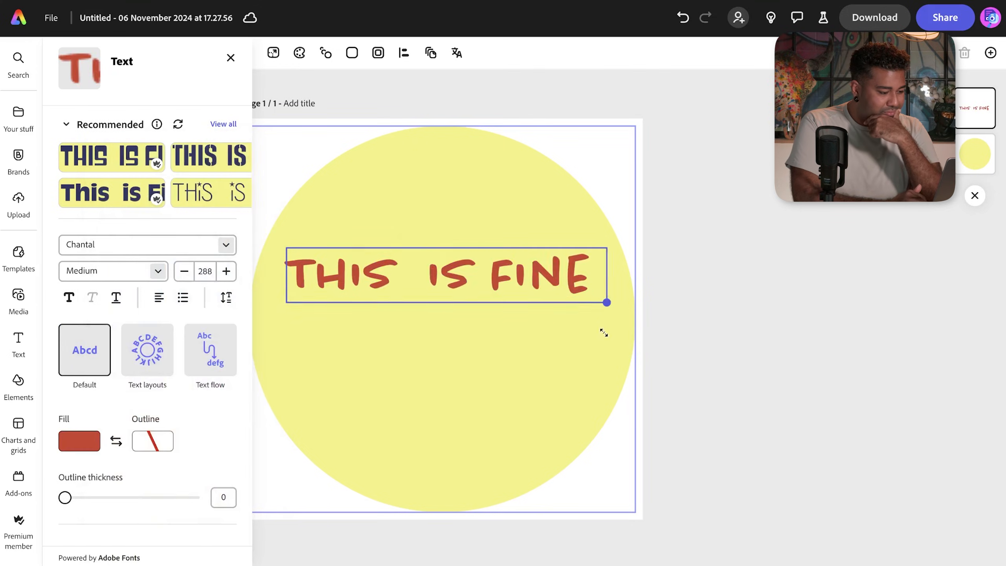
- Edit the lettering so it reads THIS IS instead of THIS IS FINE
{"action": "left_click", "coordinate": [522, 321]}
{"action": "left_click", "coordinate": [597, 266]}
{"action": "left_click", "coordinate": [588, 274]}
{"action": "double_click", "coordinate": [588, 274]}
{"action": "key", "text": "BackSpace"}
{"action": "key", "text": "BackSpace"}
{"action": "key", "text": "BackSpace"}
{"action": "key", "text": "BackSpace"}
{"action": "key", "text": "BackSpace"}
{"action": "key", "text": "BackSpace"}
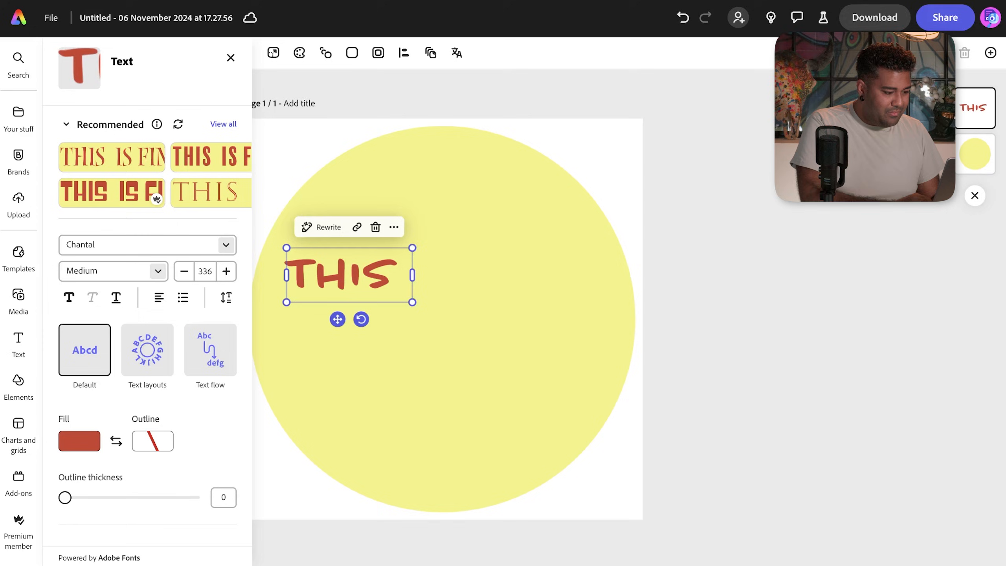
{"action": "type", "text": "IS"}
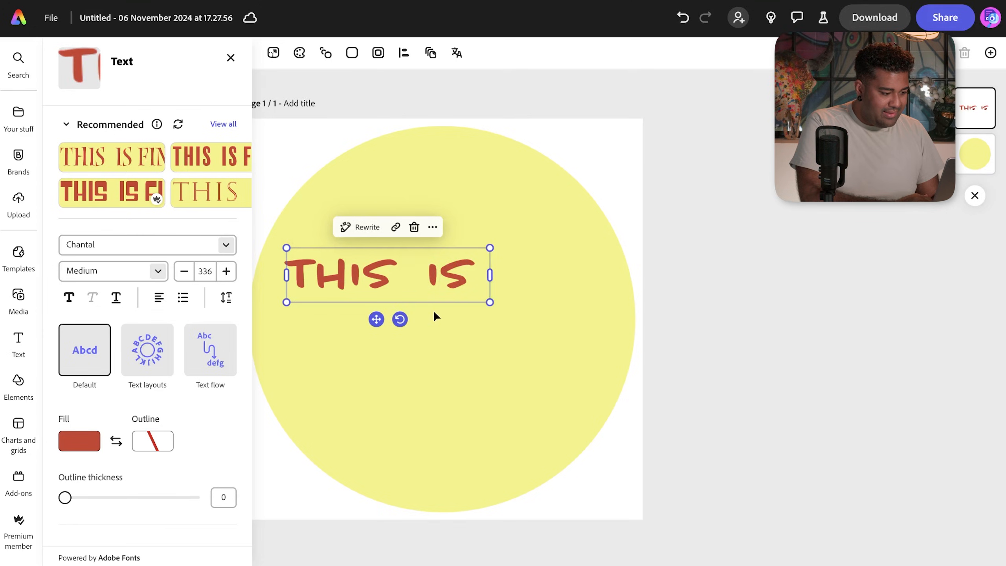
- Enlarge and tilt THIS IS, remove its extra space, and duplicate it
{"action": "left_click_drag", "start_coordinate": [488, 304], "coordinate": [554, 315]}
{"action": "left_click_drag", "start_coordinate": [406, 335], "coordinate": [439, 336]}
{"action": "left_click_drag", "start_coordinate": [422, 298], "coordinate": [441, 291]}
{"action": "left_click", "coordinate": [490, 281]}
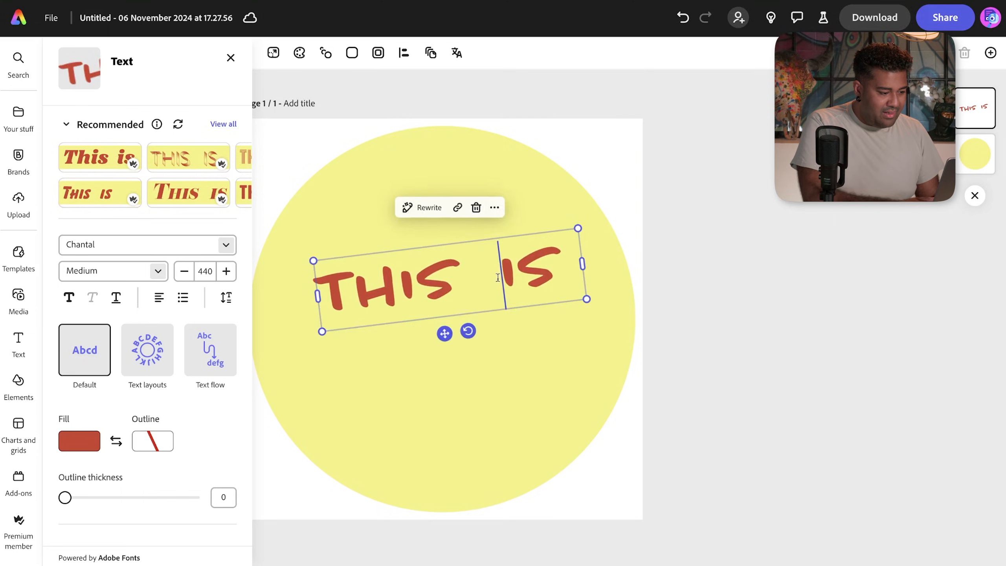
{"action": "key", "text": "BackSpace"}
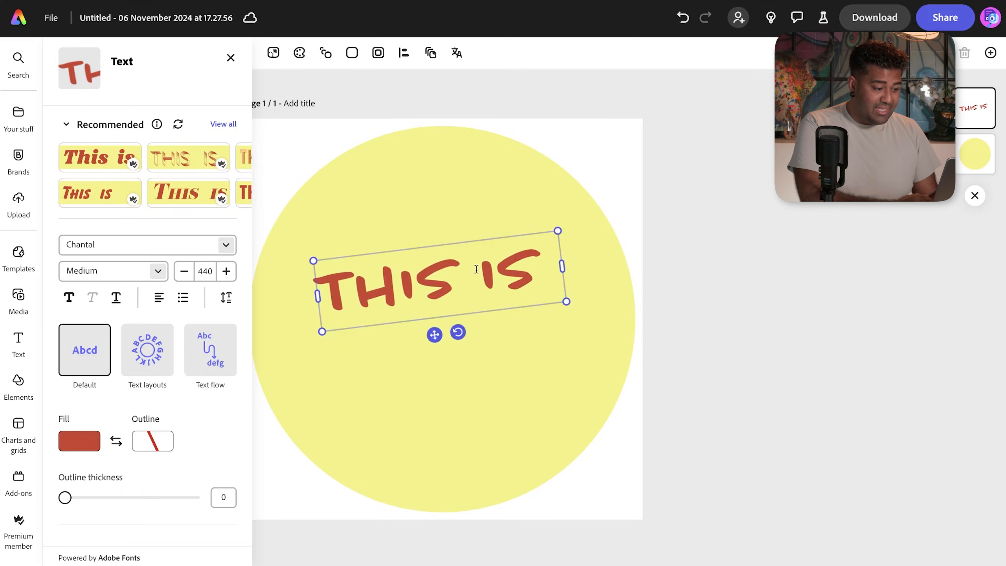
{"action": "mouse_move", "coordinate": [434, 334]}
{"action": "left_mouse_down"}
{"action": "mouse_move", "coordinate": [415, 316]}
{"action": "mouse_move", "coordinate": [430, 324]}
{"action": "left_mouse_up"}
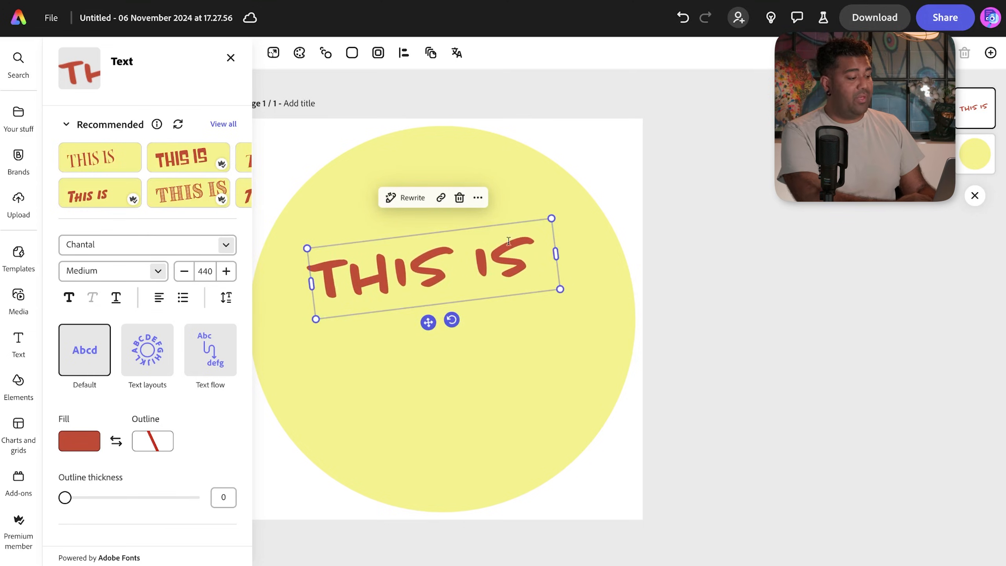
{"action": "left_click", "coordinate": [18, 341]}
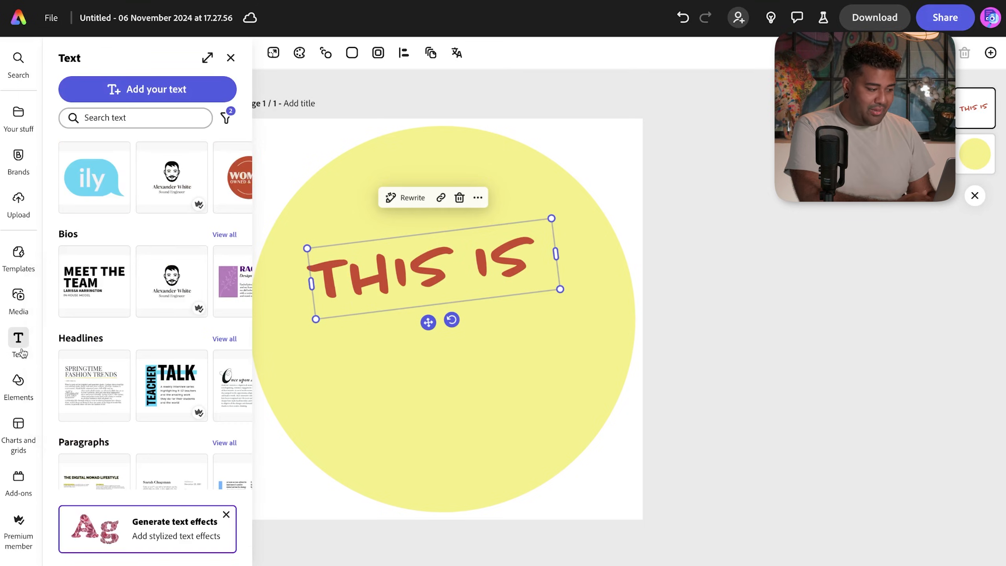
{"action": "left_click", "coordinate": [734, 193]}
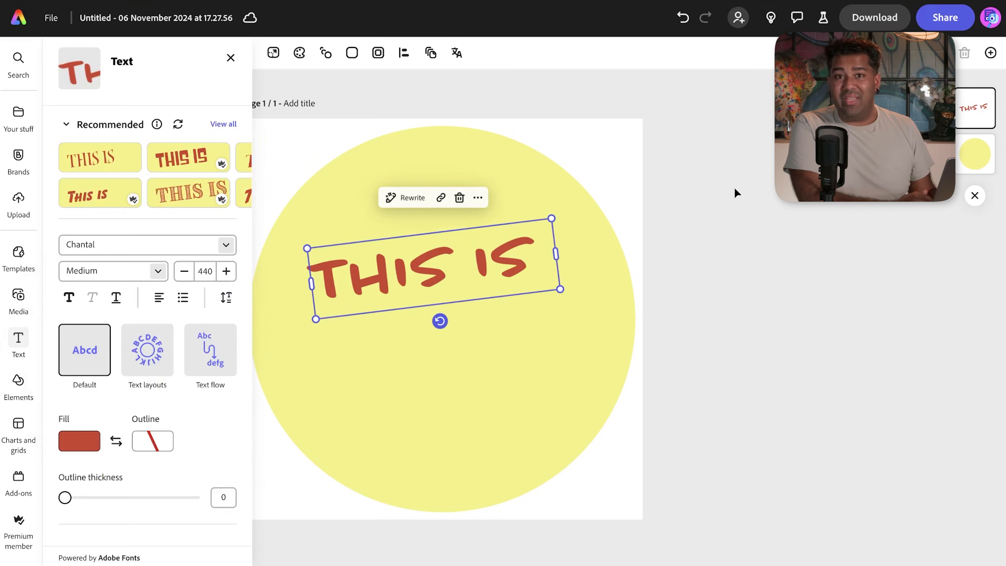
{"action": "key", "text": "ctrl+d"}
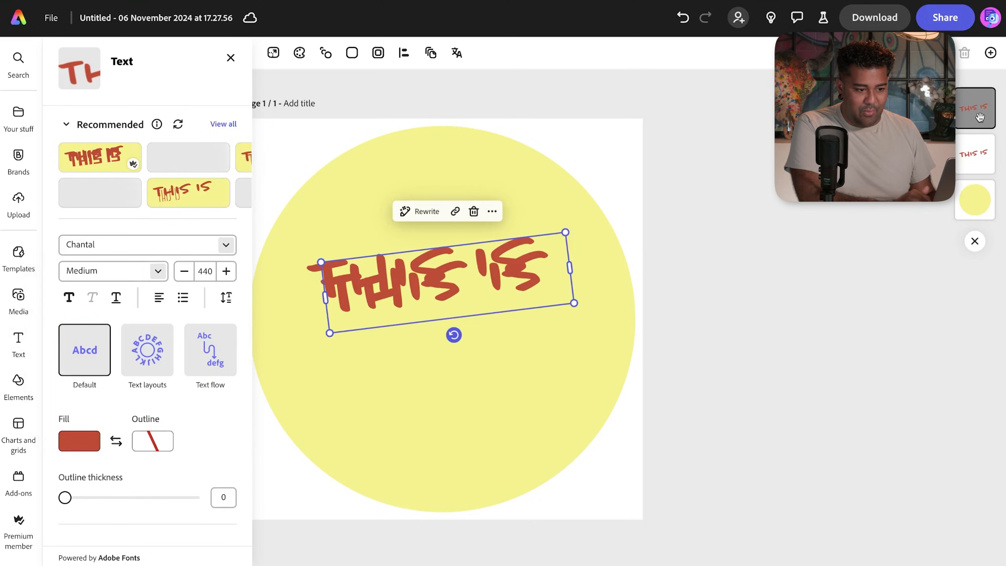
- Move the copy below THIS IS, retype it as FINE, and make it much larger
{"action": "left_click_drag", "start_coordinate": [474, 282], "coordinate": [477, 355]}
{"action": "double_click", "coordinate": [479, 355]}
{"action": "key", "text": "ctrl+a"}
{"action": "type", "text": "FINE"}
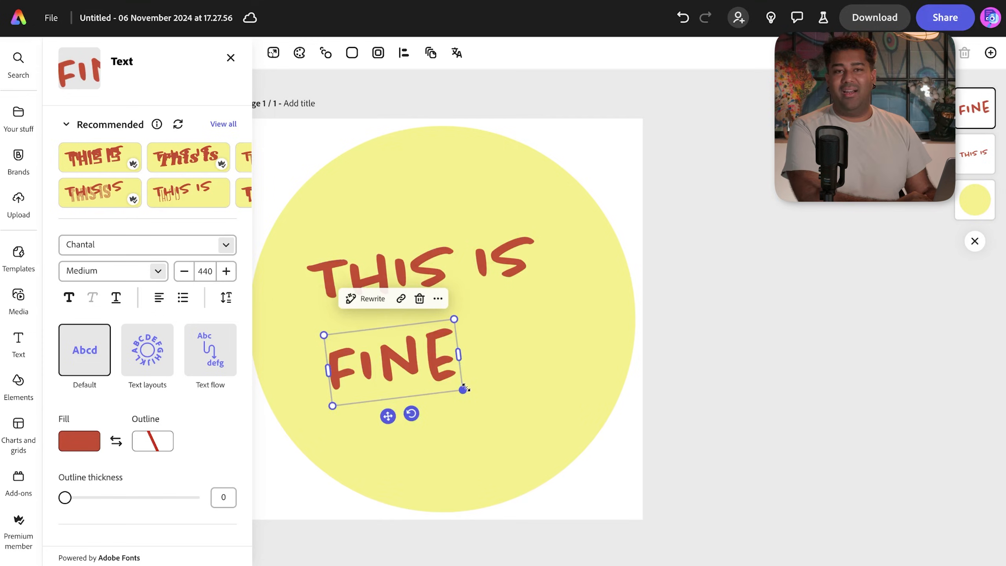
{"action": "left_click_drag", "start_coordinate": [463, 389], "coordinate": [636, 458]}
{"action": "left_click", "coordinate": [555, 356]}
{"action": "left_click_drag", "start_coordinate": [480, 494], "coordinate": [459, 463]}
- Raise FINE, shrink THIS IS, and shift THIS IS right above it
{"action": "mouse_move", "coordinate": [396, 264]}
{"action": "left_mouse_down"}
{"action": "mouse_move", "coordinate": [405, 251]}
{"action": "mouse_move", "coordinate": [391, 250]}
{"action": "left_mouse_up"}
{"action": "left_click", "coordinate": [432, 355]}
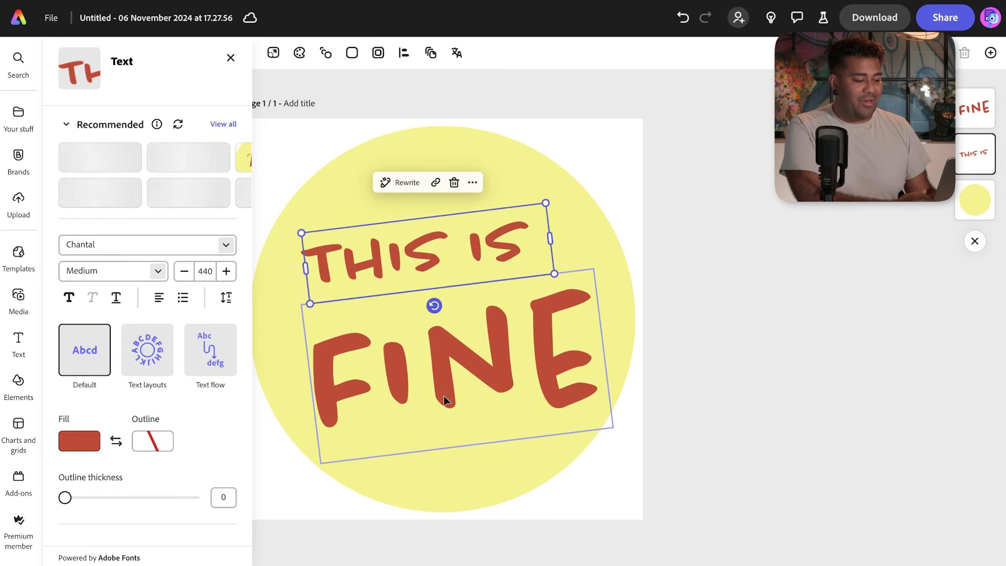
{"action": "left_click_drag", "start_coordinate": [447, 423], "coordinate": [443, 403]}
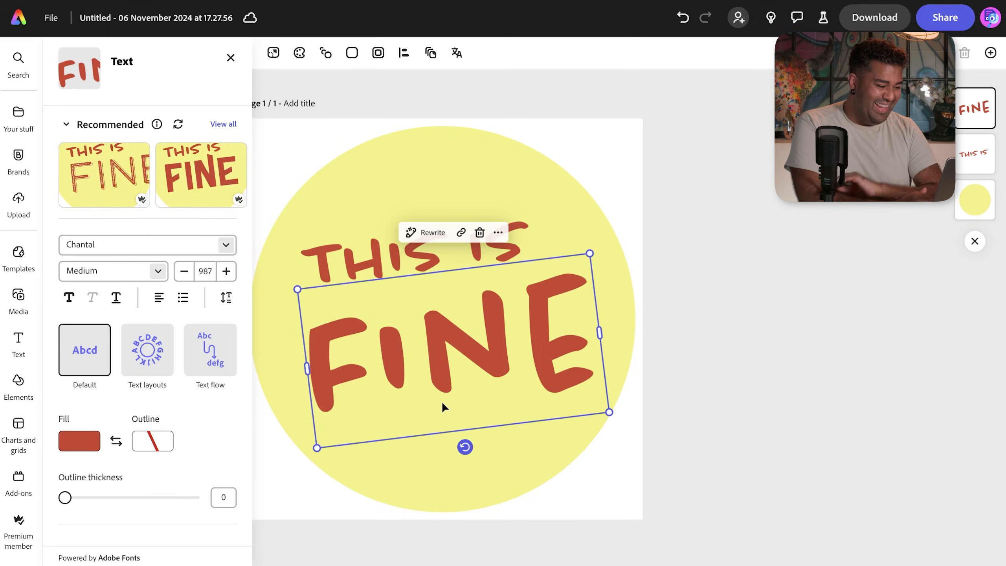
{"action": "left_click_drag", "start_coordinate": [441, 401], "coordinate": [436, 396]}
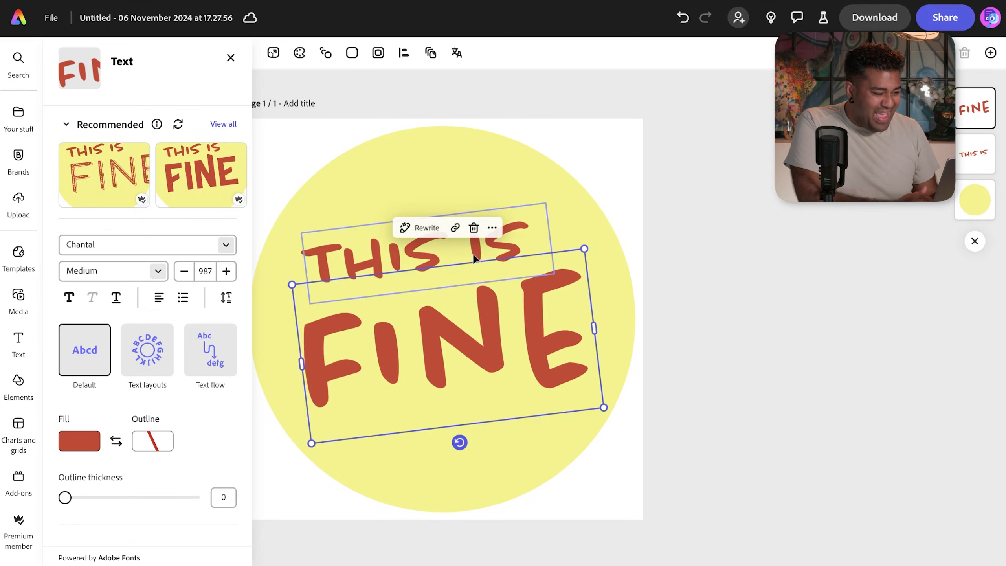
{"action": "left_click", "coordinate": [475, 257]}
{"action": "left_click_drag", "start_coordinate": [554, 274], "coordinate": [478, 259]}
{"action": "left_click_drag", "start_coordinate": [482, 325], "coordinate": [482, 331]}
{"action": "left_click_drag", "start_coordinate": [424, 252], "coordinate": [456, 256]}
- Fine-tune the stacked positions of FINE and THIS IS within the circle
{"action": "left_click", "coordinate": [463, 319]}
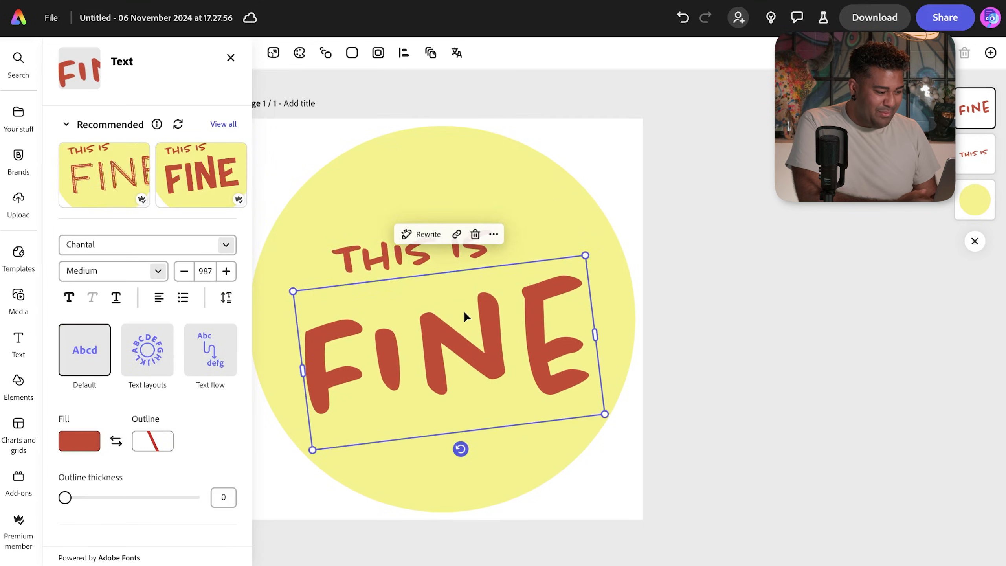
{"action": "left_click_drag", "start_coordinate": [462, 304], "coordinate": [460, 283]}
{"action": "left_click", "coordinate": [428, 234]}
{"action": "left_click_drag", "start_coordinate": [428, 234], "coordinate": [411, 236]}
{"action": "left_click", "coordinate": [439, 314]}
{"action": "left_click_drag", "start_coordinate": [439, 314], "coordinate": [444, 301]}
{"action": "left_click", "coordinate": [451, 254]}
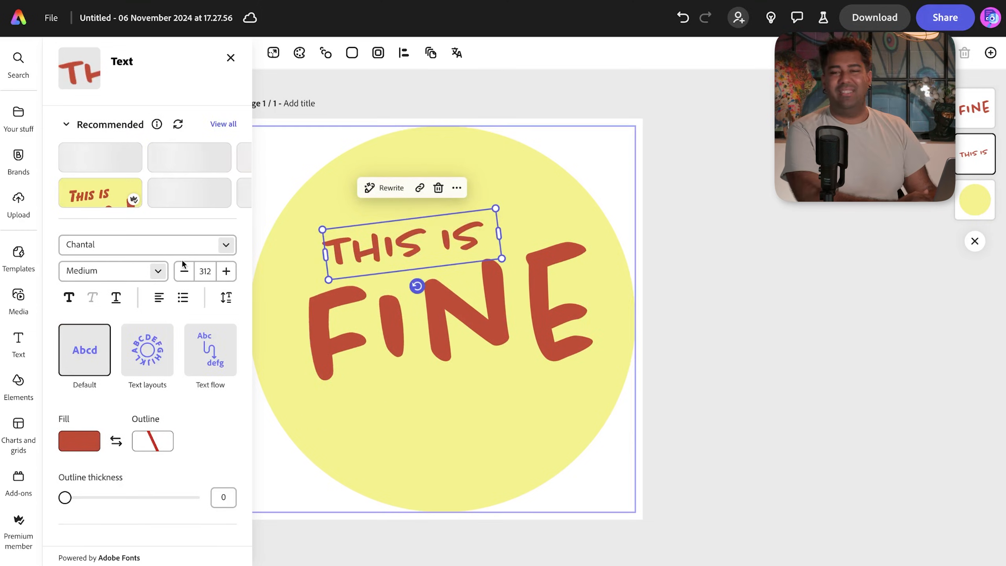
{"action": "left_click", "coordinate": [17, 339]}
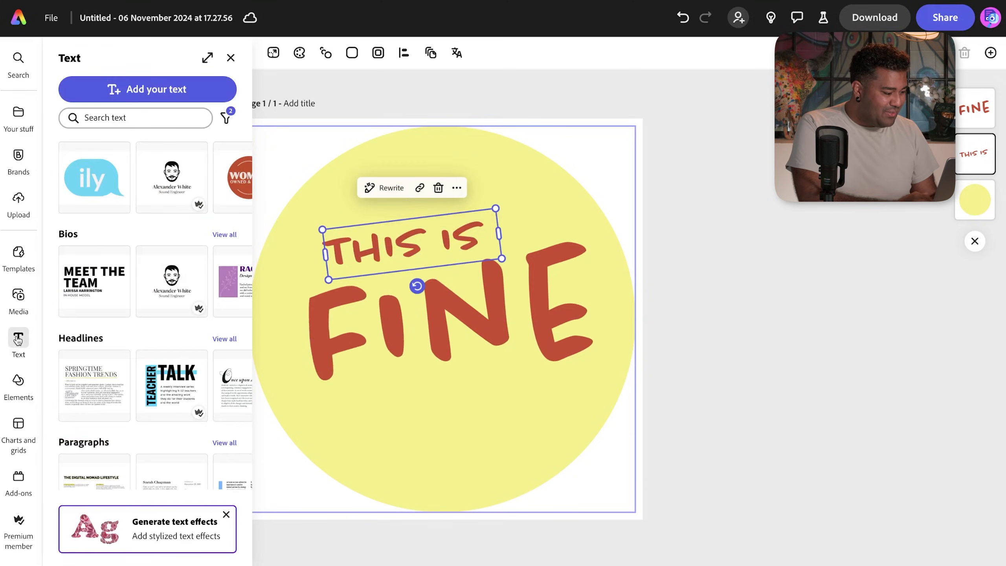
- Browse the Elements panel's shapes, backgrounds and design-asset categories
{"action": "left_click", "coordinate": [18, 382]}
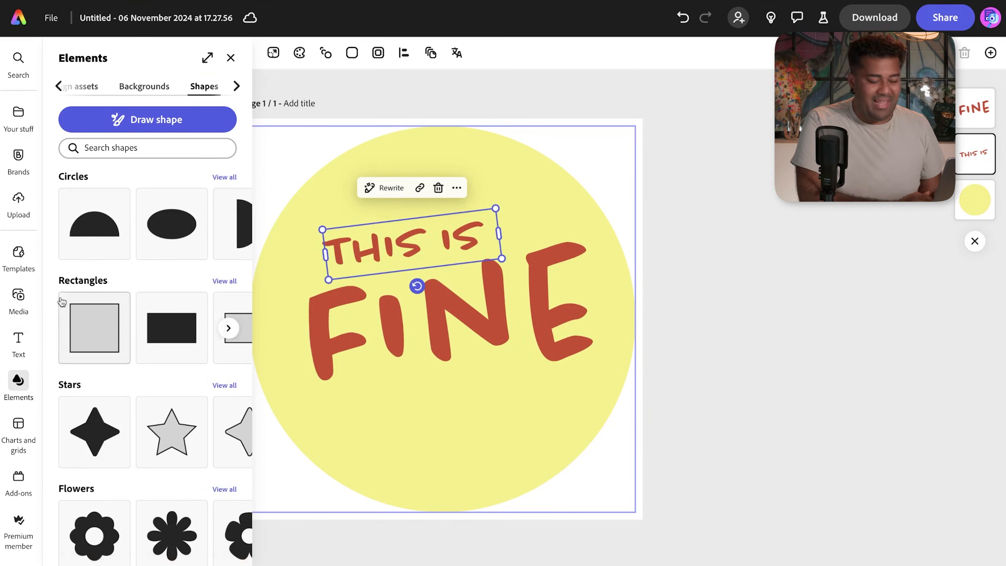
{"action": "left_click", "coordinate": [58, 86]}
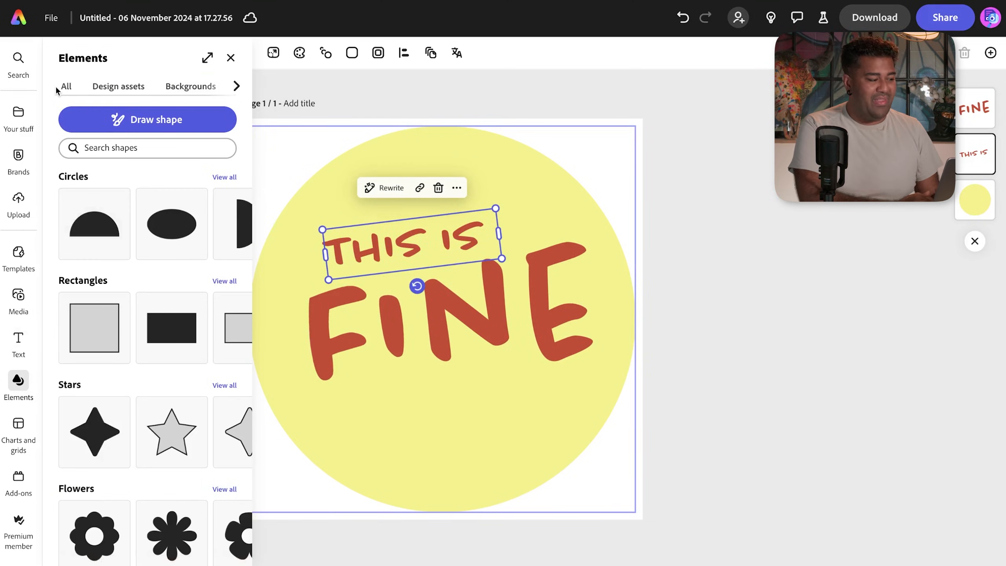
{"action": "left_click", "coordinate": [109, 146]}
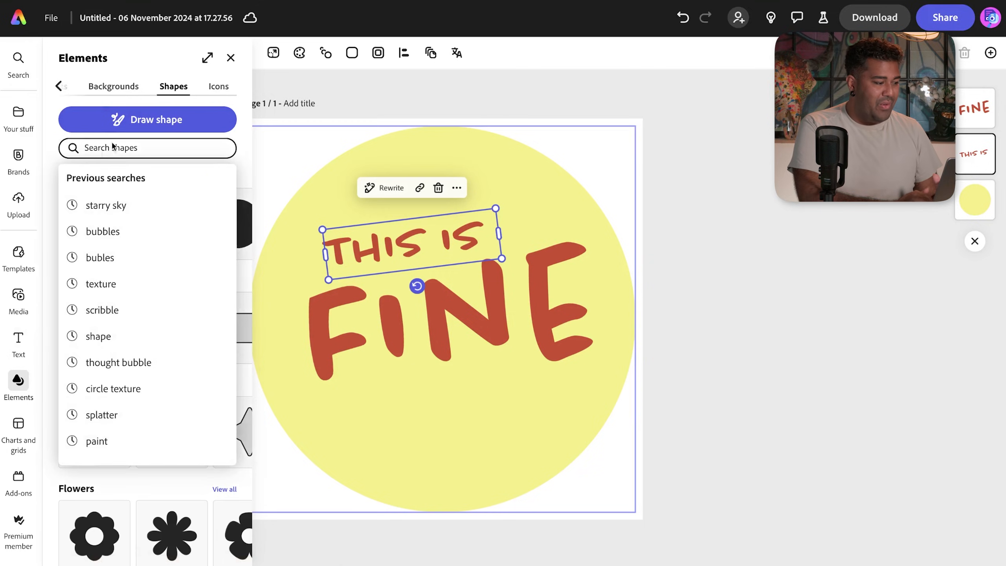
{"action": "left_click", "coordinate": [115, 88]}
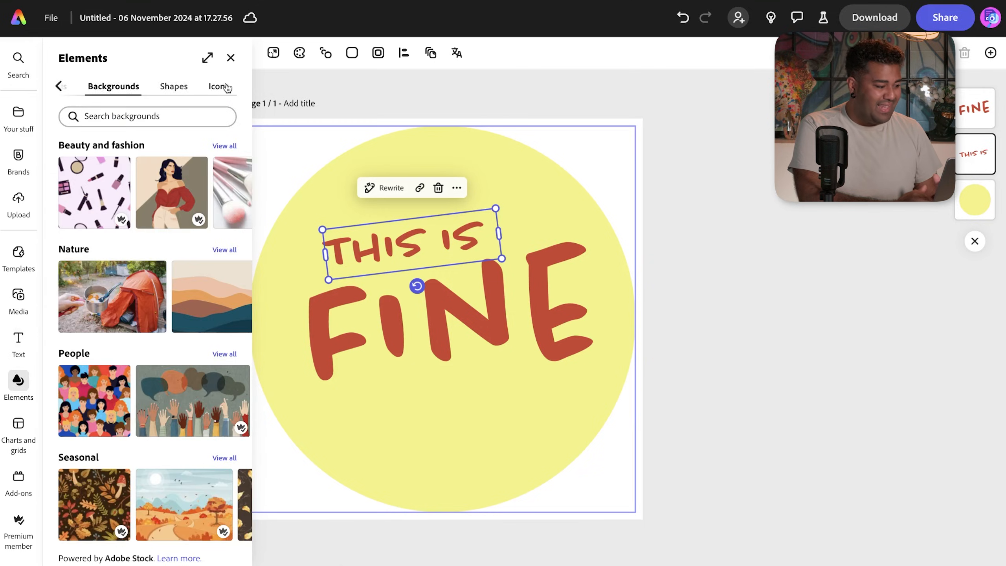
{"action": "left_click", "coordinate": [189, 88]}
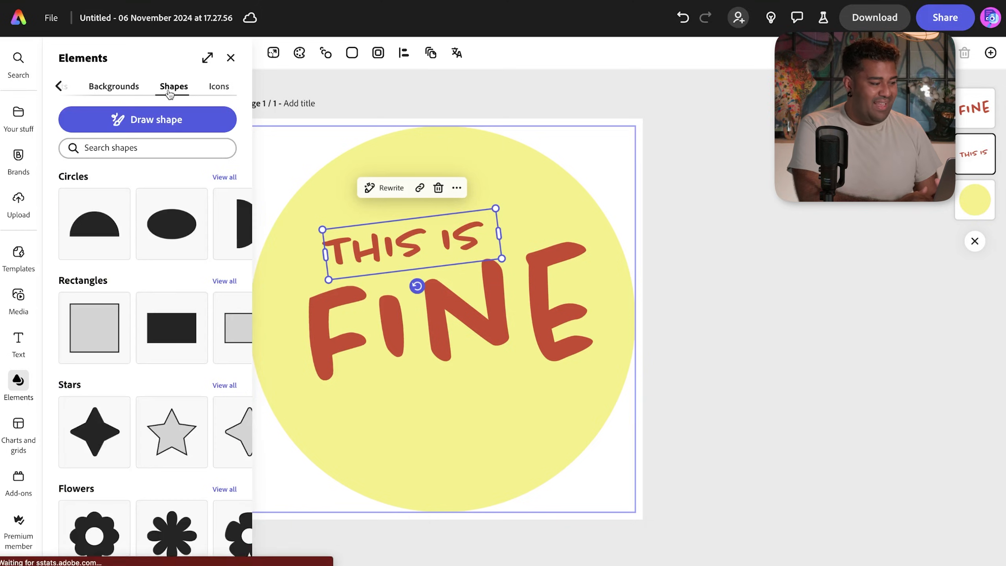
{"action": "left_click", "coordinate": [105, 88]}
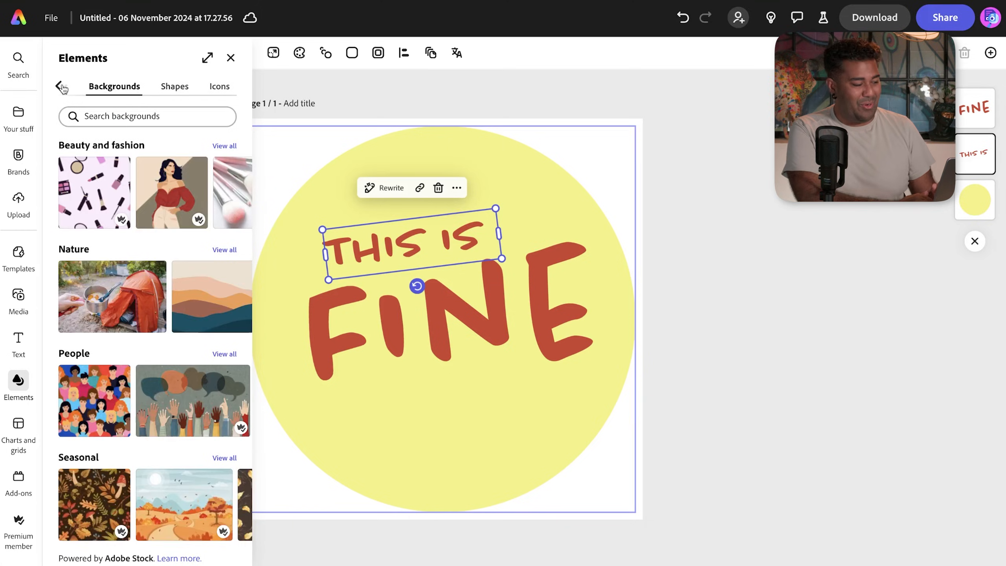
{"action": "left_click", "coordinate": [60, 87]}
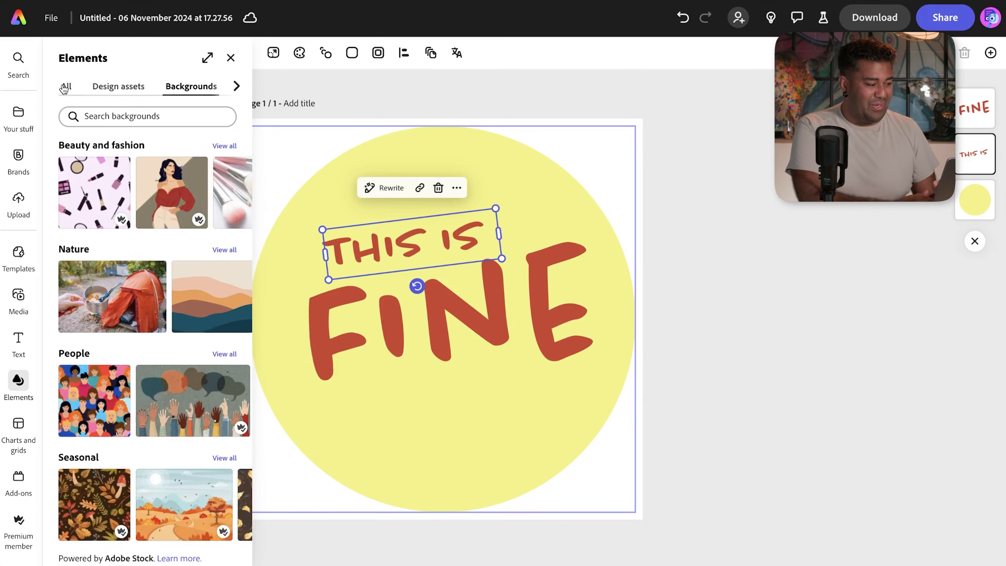
{"action": "left_click", "coordinate": [111, 89]}
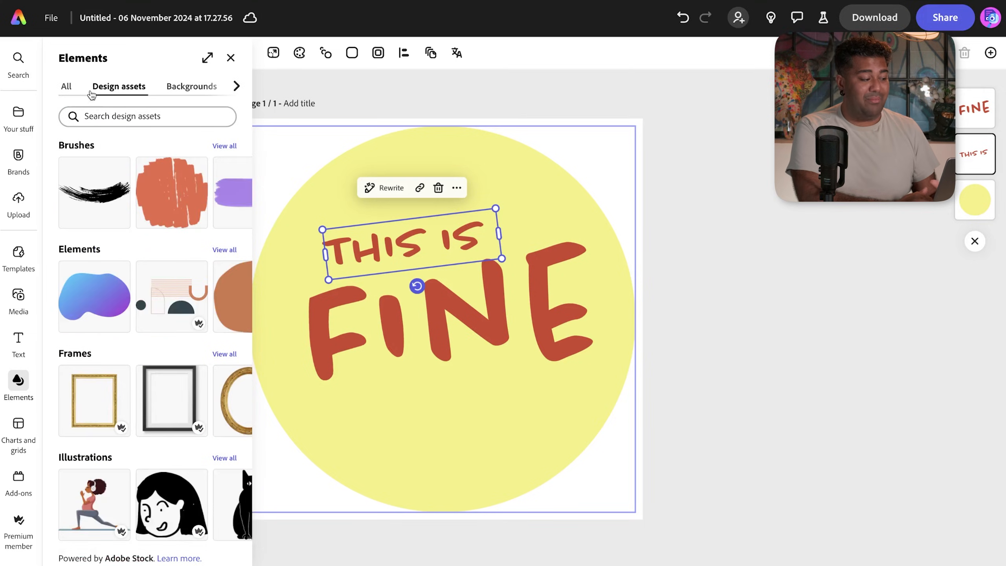
- Search elements for 'line' and add the sketchy zigzag line from the Shapes results
{"action": "left_click", "coordinate": [113, 116]}
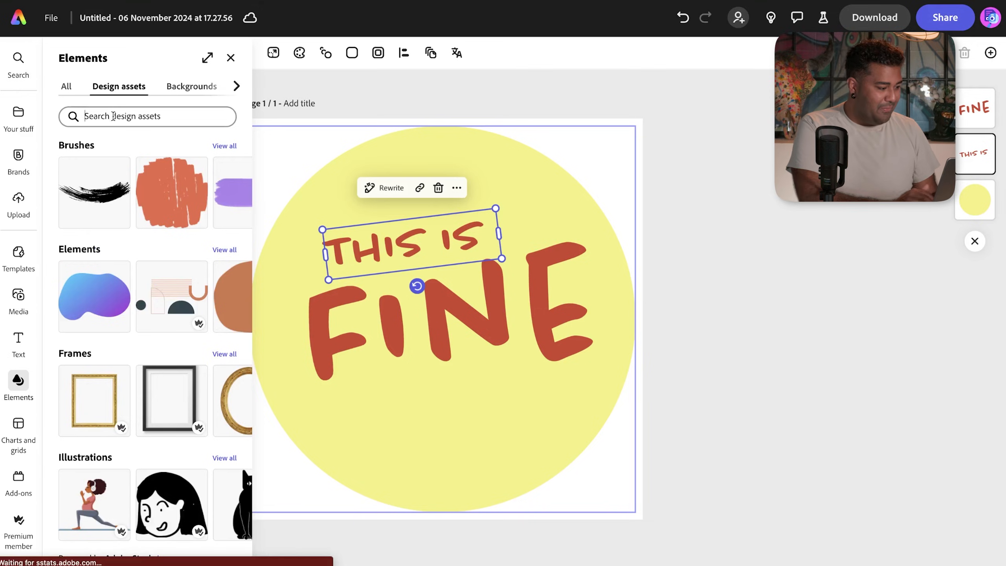
{"action": "type", "text": "st"}
{"action": "key", "text": "BackSpace"}
{"action": "key", "text": "BackSpace"}
{"action": "type", "text": "kin"}
{"action": "key", "text": "BackSpace"}
{"action": "key", "text": "BackSpace"}
{"action": "key", "text": "BackSpace"}
{"action": "type", "text": "lines"}
{"action": "key", "text": "BackSpace"}
{"action": "key", "text": "Return"}
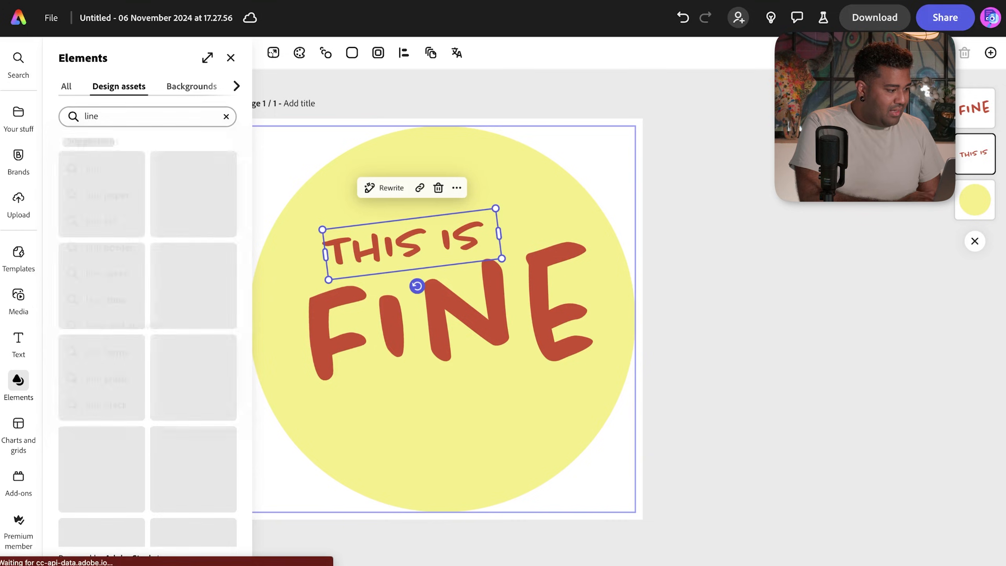
{"action": "left_click", "coordinate": [66, 86]}
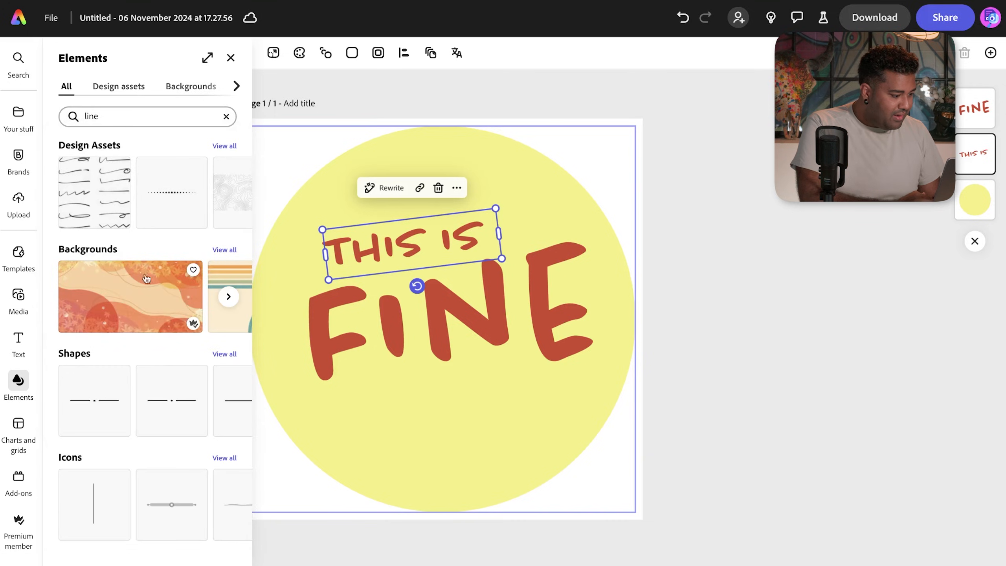
{"action": "left_click", "coordinate": [225, 356]}
{"action": "scroll", "coordinate": [190, 396], "scroll_direction": "down", "scroll_amount": 2}
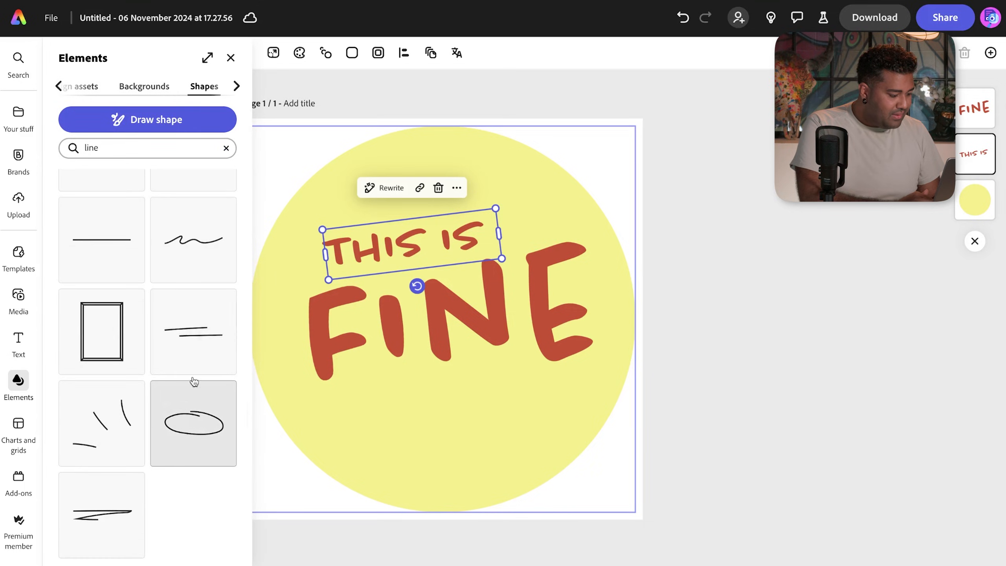
{"action": "left_click", "coordinate": [111, 517]}
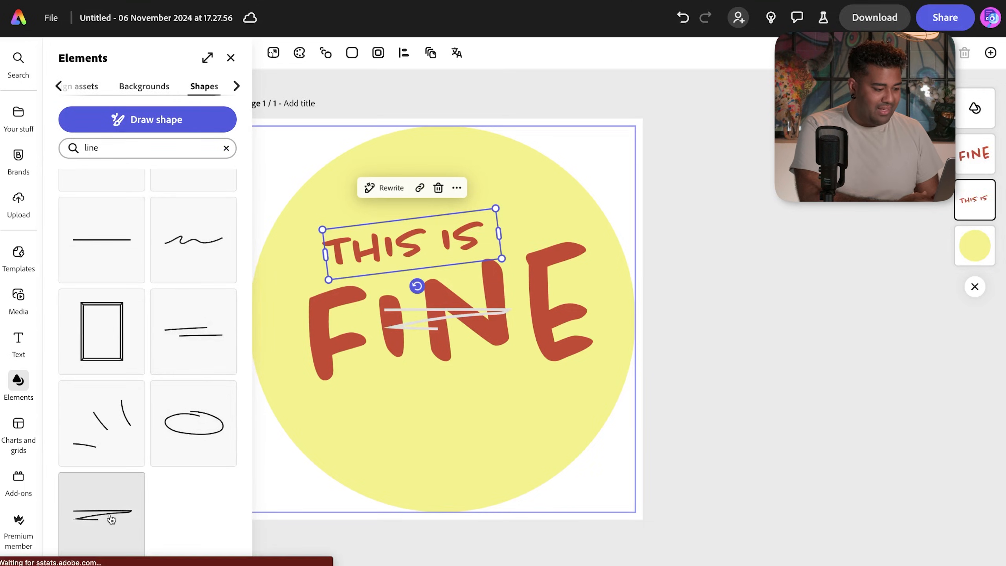
- Move the zigzag line below FINE and colour it to match FINE's red
{"action": "left_click_drag", "start_coordinate": [403, 342], "coordinate": [430, 403]}
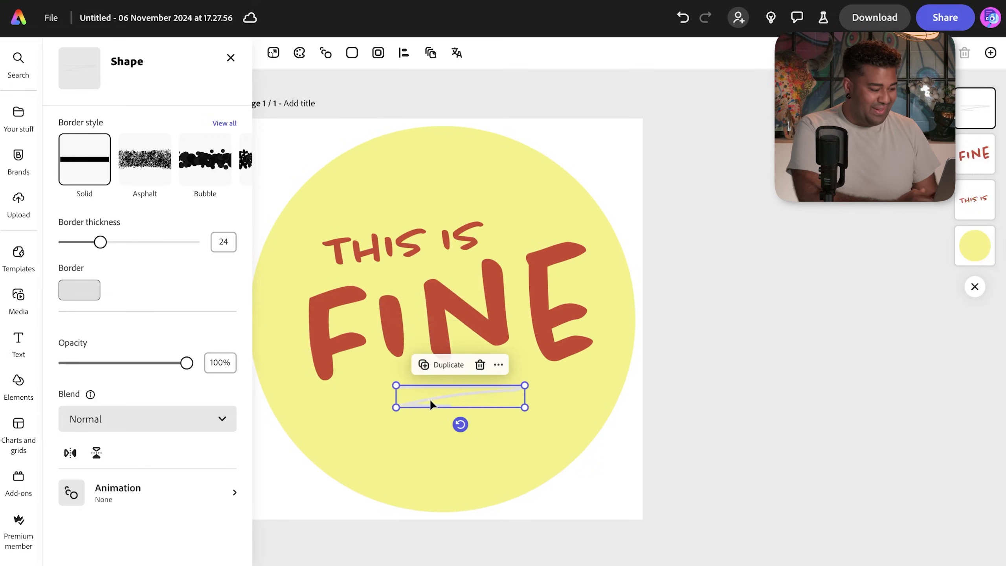
{"action": "left_click", "coordinate": [83, 295]}
{"action": "left_click", "coordinate": [142, 389]}
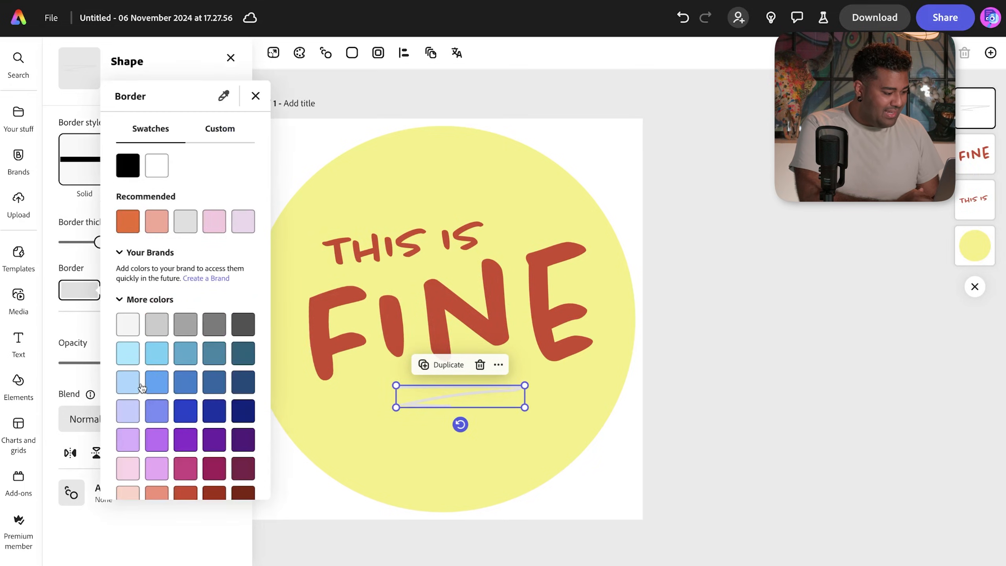
{"action": "scroll", "coordinate": [165, 372], "scroll_direction": "down", "scroll_amount": 2}
{"action": "left_click", "coordinate": [183, 412]}
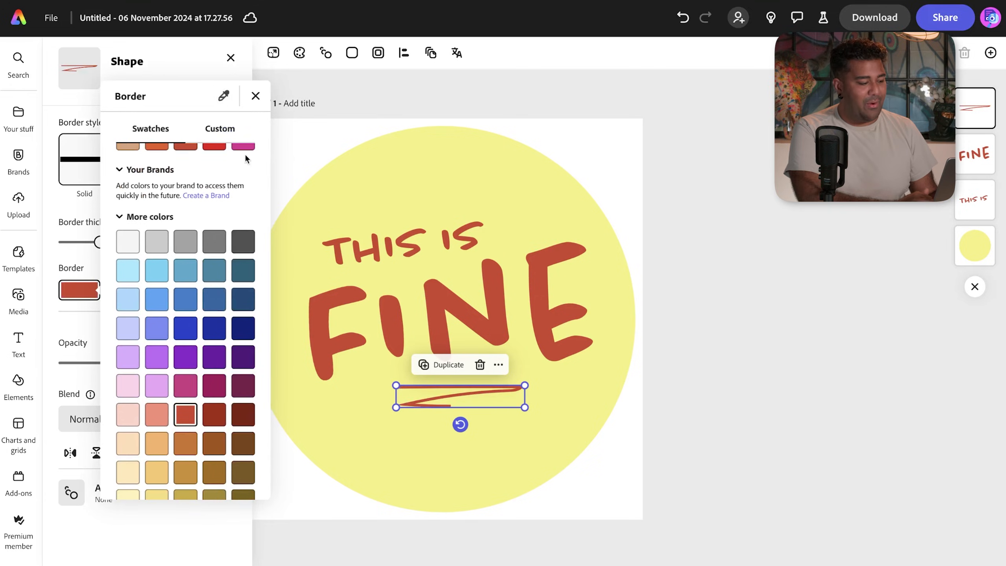
{"action": "left_click", "coordinate": [224, 99]}
{"action": "left_click", "coordinate": [324, 300]}
{"action": "key", "text": "Escape"}
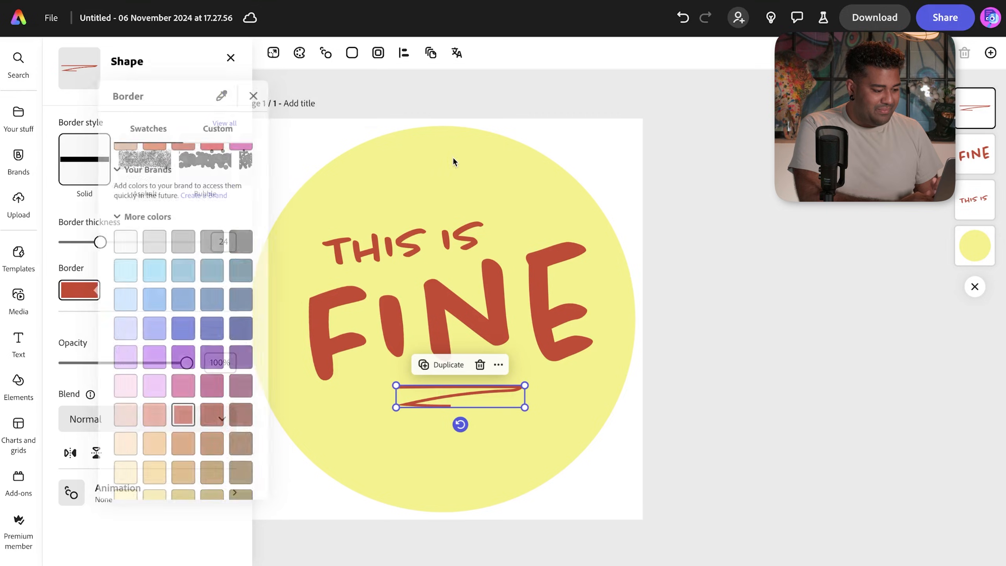
- Tilt and resize the red underline to fit under FINE, centred on the circle
{"action": "left_click_drag", "start_coordinate": [460, 424], "coordinate": [465, 459]}
{"action": "left_click_drag", "start_coordinate": [527, 398], "coordinate": [470, 390]}
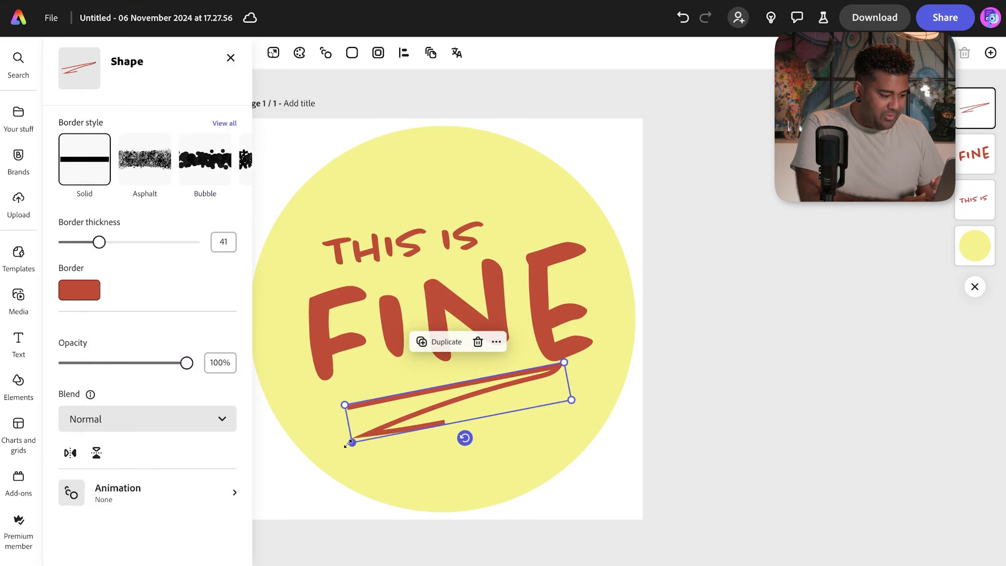
{"action": "left_click_drag", "start_coordinate": [352, 441], "coordinate": [410, 421]}
{"action": "left_click_drag", "start_coordinate": [476, 393], "coordinate": [437, 395]}
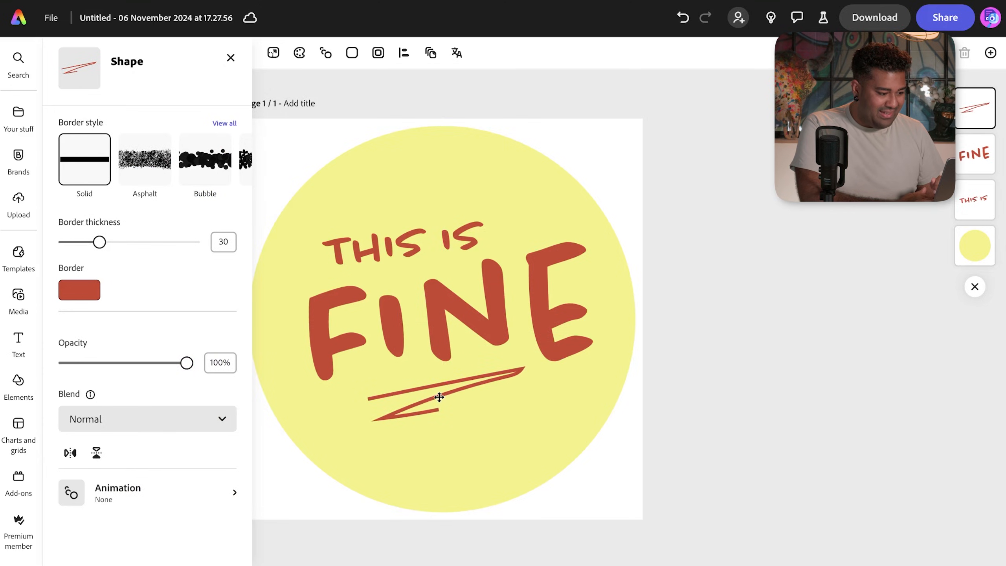
{"action": "left_click", "coordinate": [230, 58]}
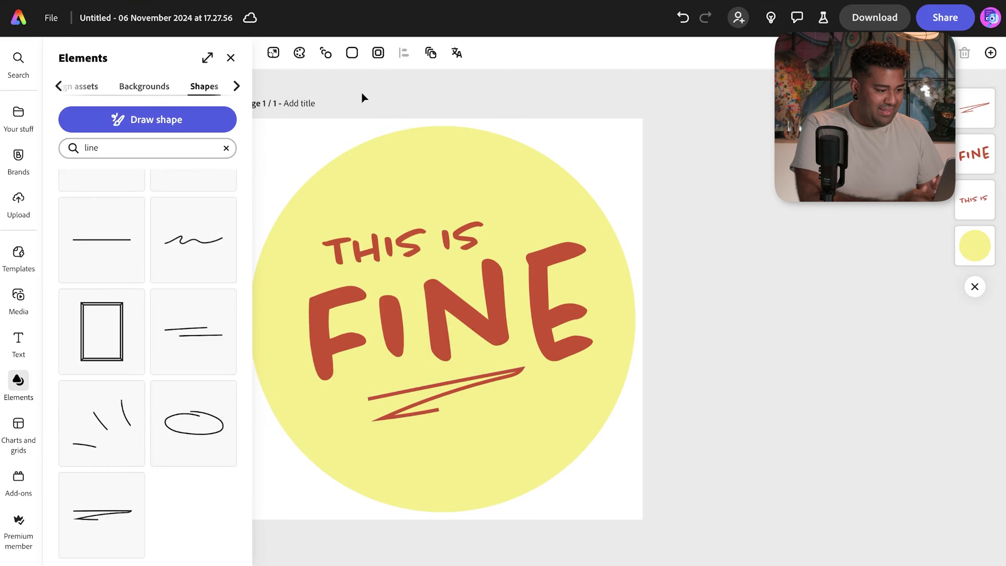
{"action": "scroll", "coordinate": [687, 206], "scroll_direction": "left", "scroll_amount": 2}
{"action": "scroll", "coordinate": [785, 211], "scroll_direction": "down", "scroll_amount": 5}
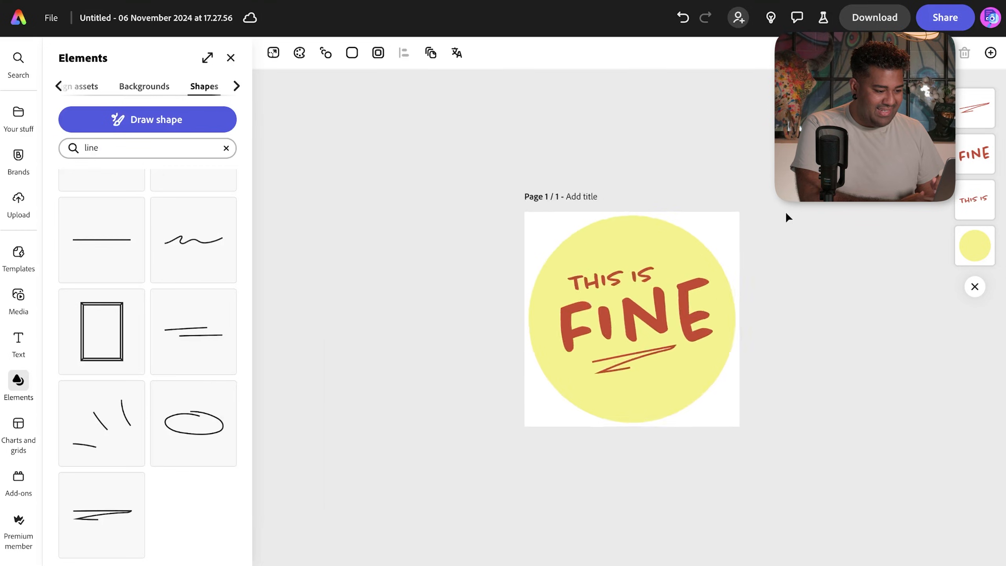
{"action": "scroll", "coordinate": [785, 211], "scroll_direction": "up", "scroll_amount": 4}
{"action": "scroll", "coordinate": [784, 211], "scroll_direction": "up", "scroll_amount": 2}
- Nudge THIS IS slightly right and FINE slightly down into final position
{"action": "left_click", "coordinate": [659, 394]}
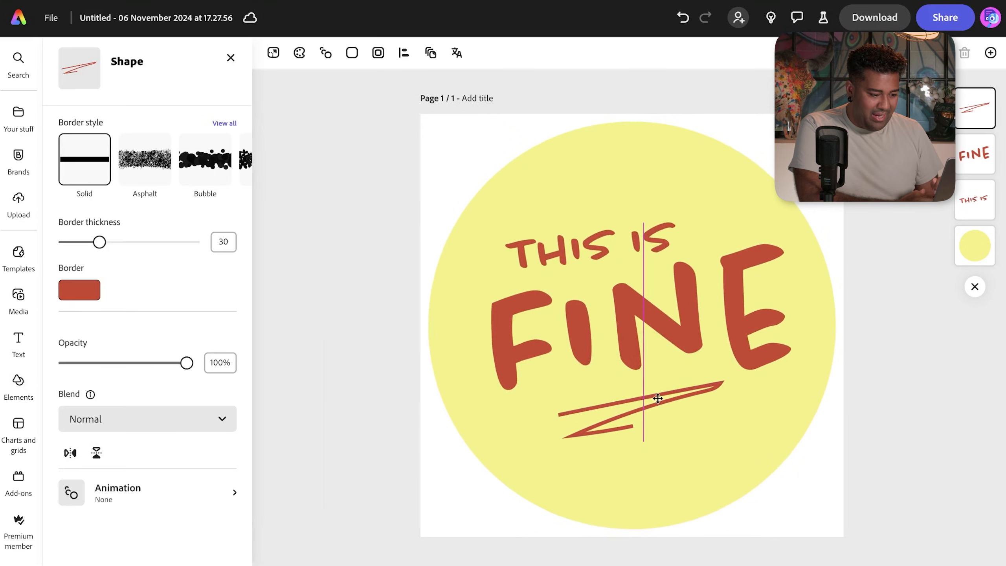
{"action": "left_click", "coordinate": [854, 204]}
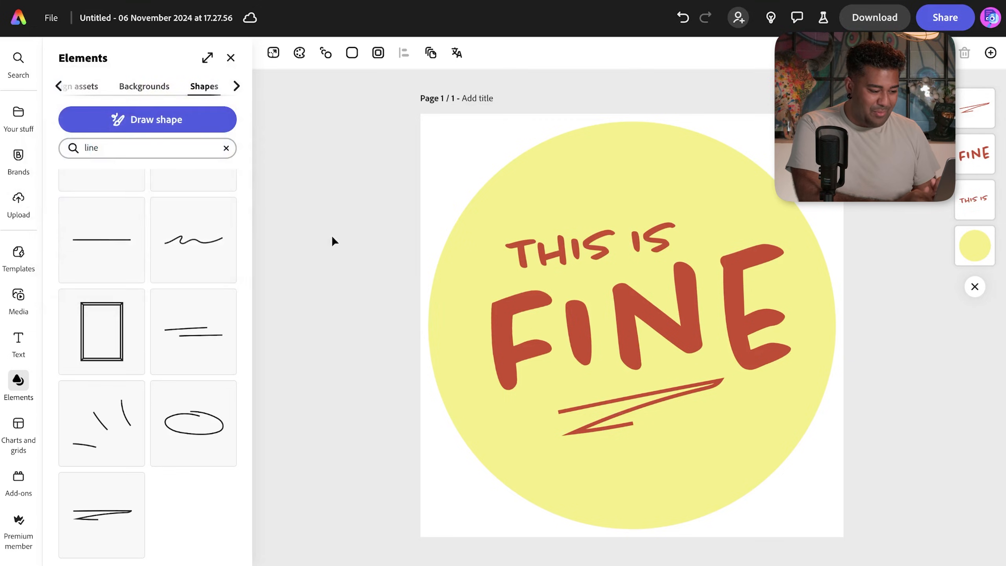
{"action": "left_click_drag", "start_coordinate": [589, 242], "coordinate": [595, 245]}
{"action": "left_click_drag", "start_coordinate": [627, 318], "coordinate": [626, 322]}
{"action": "left_click", "coordinate": [546, 475]}
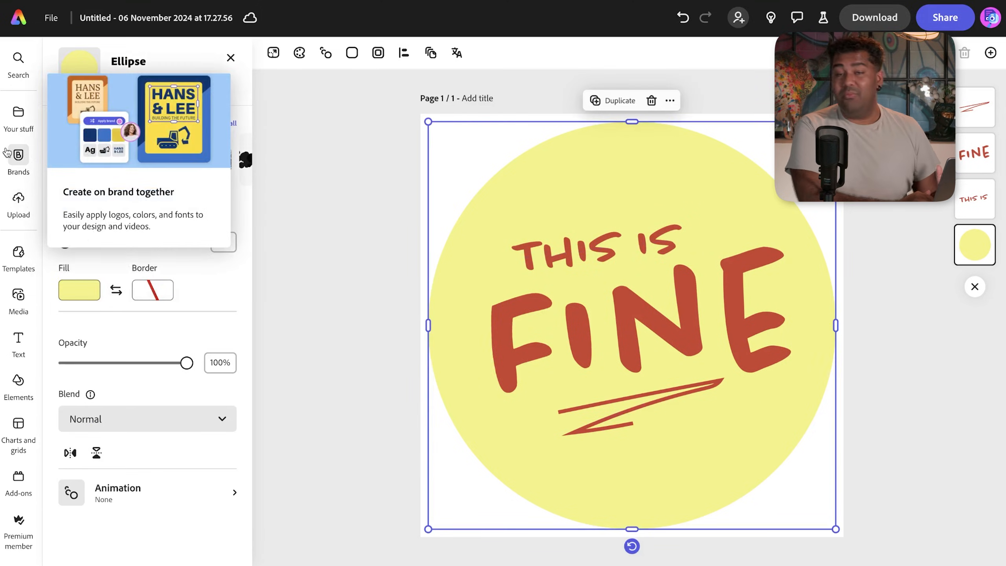
- Add page 2 of the Balloon Logo file from Your stuff as an image
{"action": "left_click", "coordinate": [19, 119]}
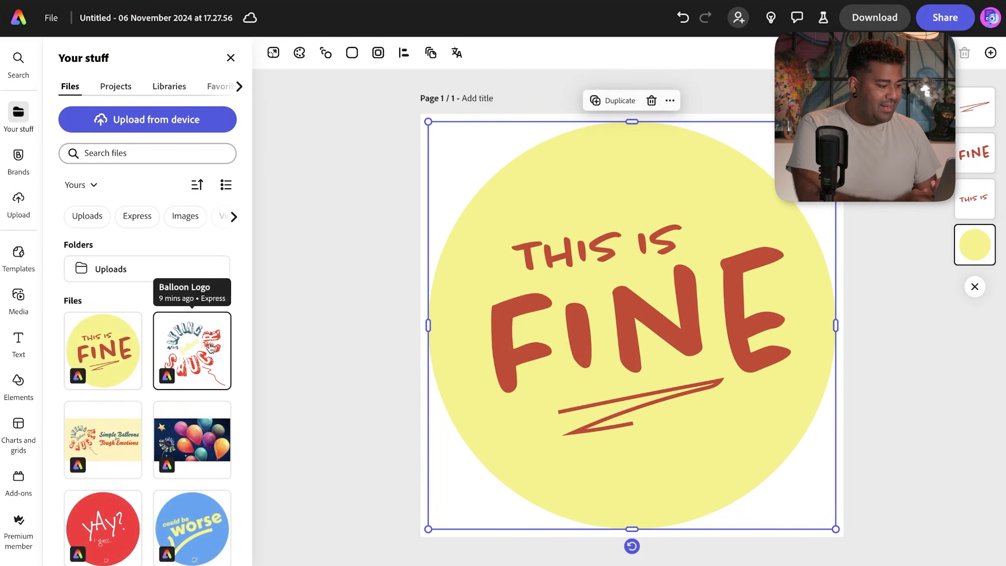
{"action": "left_click", "coordinate": [203, 349]}
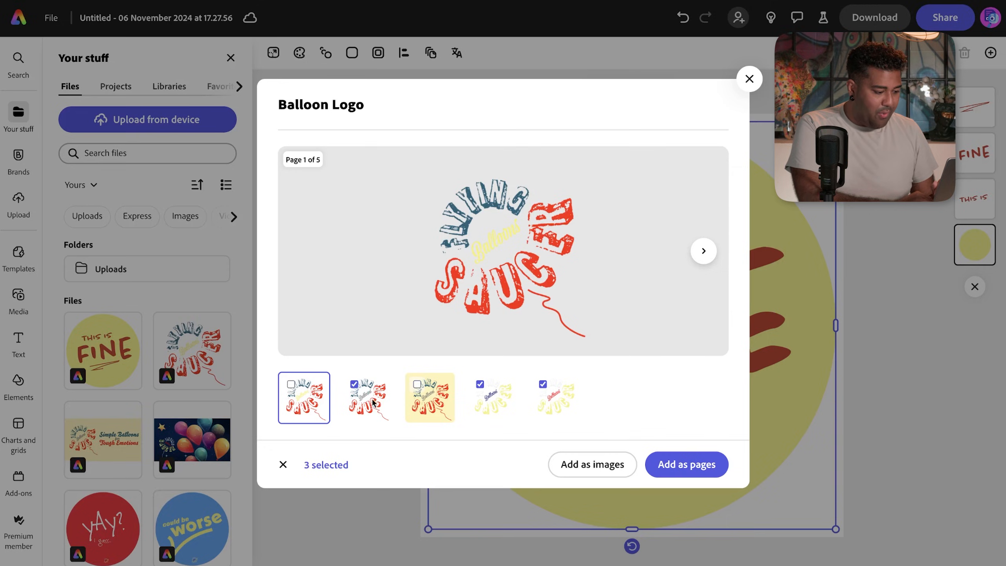
{"action": "left_click", "coordinate": [371, 402]}
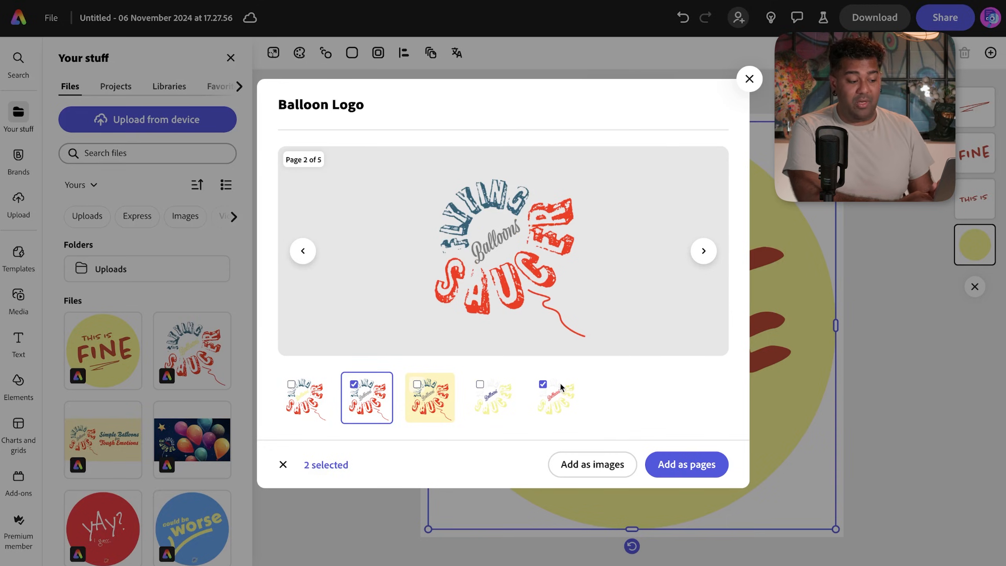
{"action": "left_click", "coordinate": [540, 388]}
{"action": "left_click", "coordinate": [588, 467]}
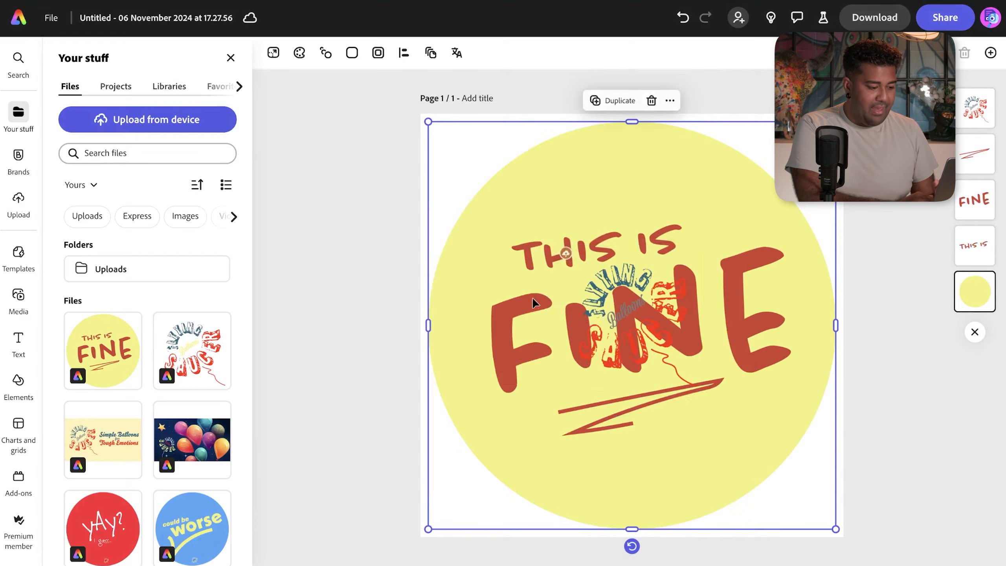
- Undo the circle move, then shrink the balloon logo and centre it below the underline
{"action": "left_click_drag", "start_coordinate": [608, 337], "coordinate": [588, 371]}
{"action": "key", "text": "super+z"}
{"action": "left_click_drag", "start_coordinate": [629, 272], "coordinate": [636, 403]}
{"action": "left_click_drag", "start_coordinate": [566, 378], "coordinate": [638, 490]}
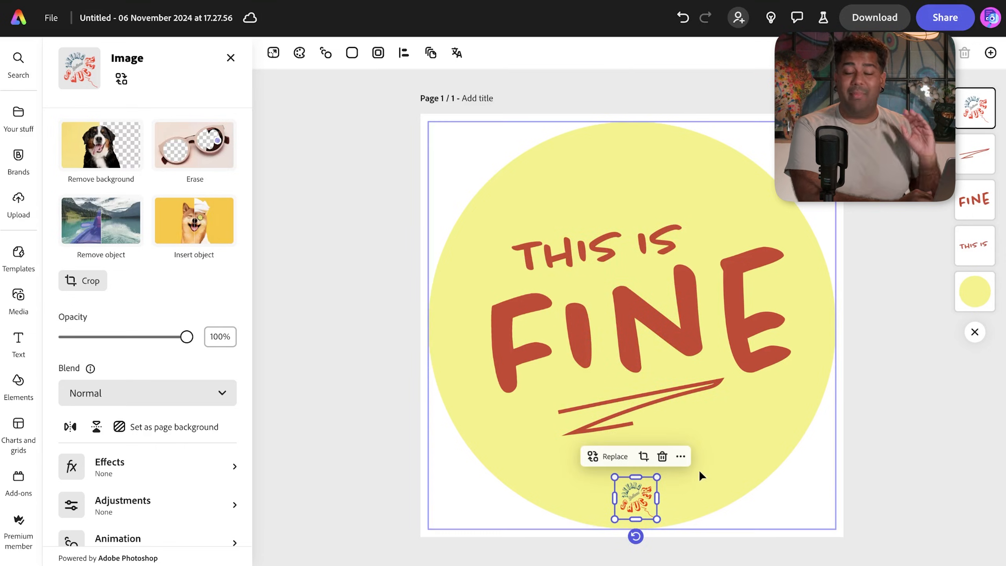
{"action": "key", "text": "Escape"}
{"action": "left_click", "coordinate": [649, 498]}
{"action": "left_click", "coordinate": [873, 442]}
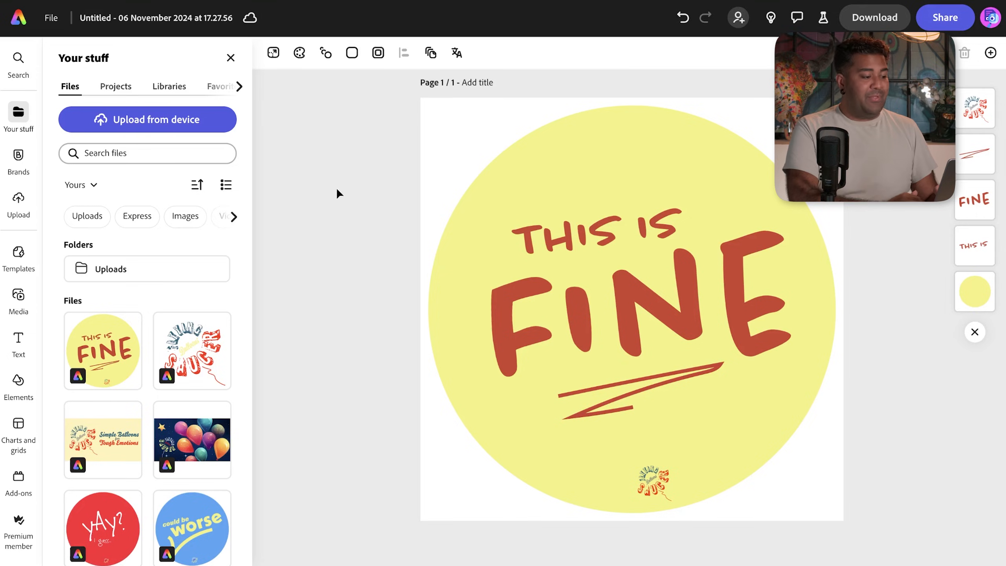
{"action": "left_click", "coordinate": [352, 53]}
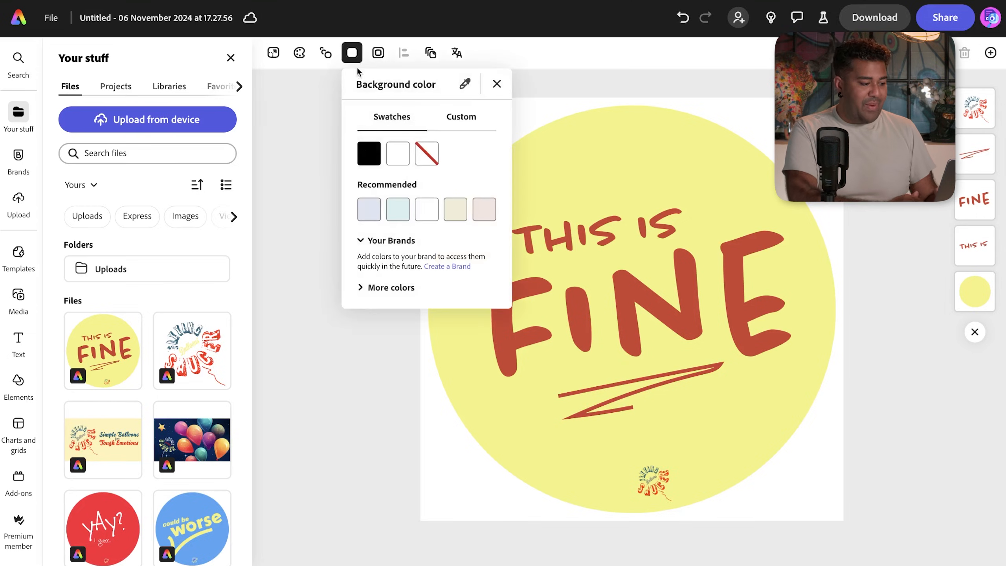
- Try light blue, blue and purple page backgrounds, then make the background transparent
{"action": "left_click", "coordinate": [377, 220]}
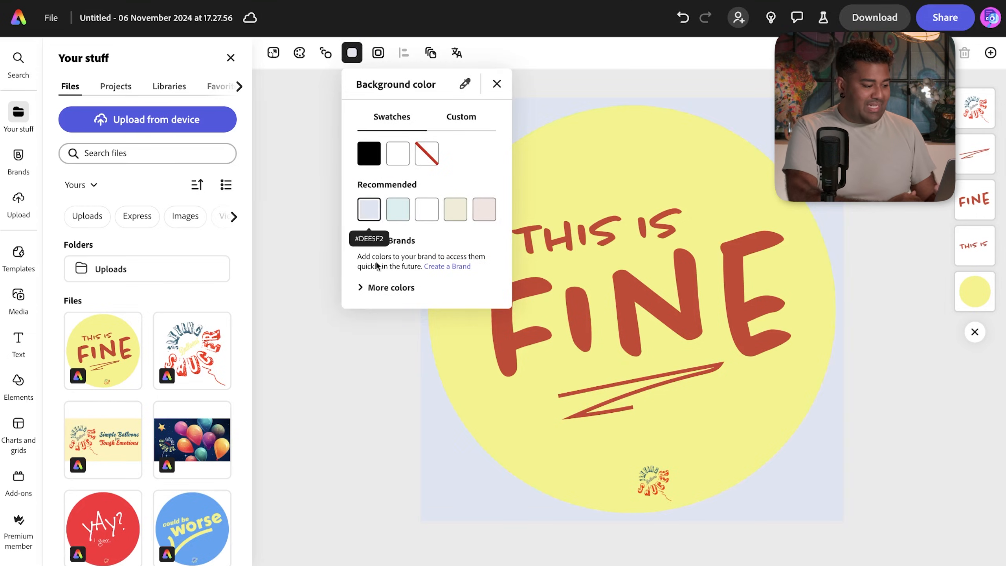
{"action": "scroll", "coordinate": [392, 312], "scroll_direction": "down", "scroll_amount": 1}
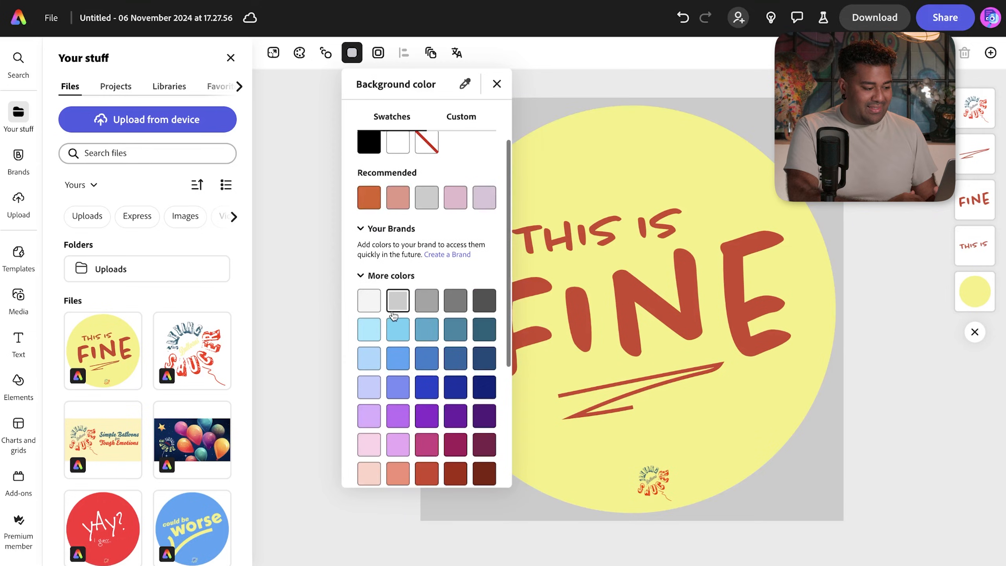
{"action": "left_click", "coordinate": [398, 386]}
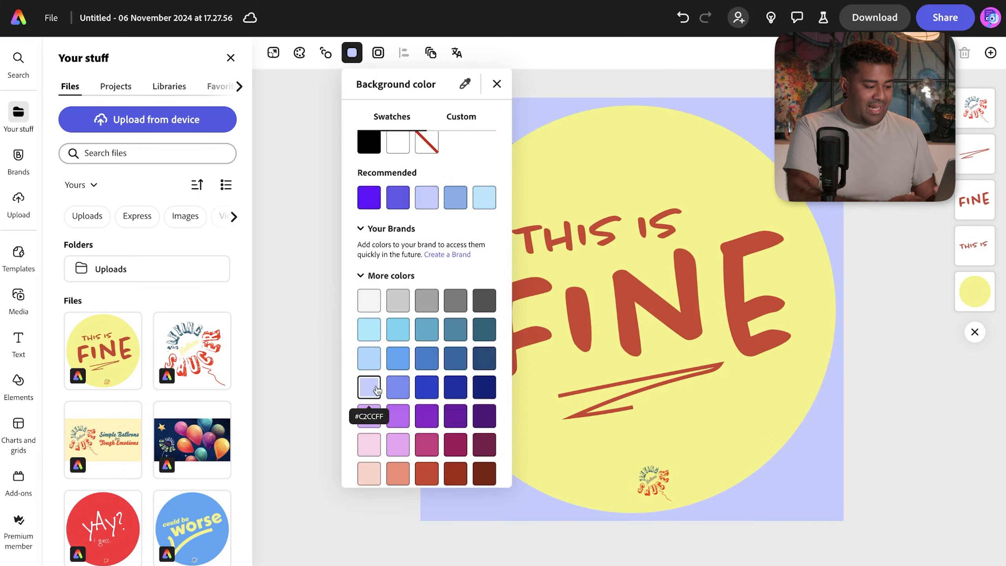
{"action": "left_click", "coordinate": [426, 415]}
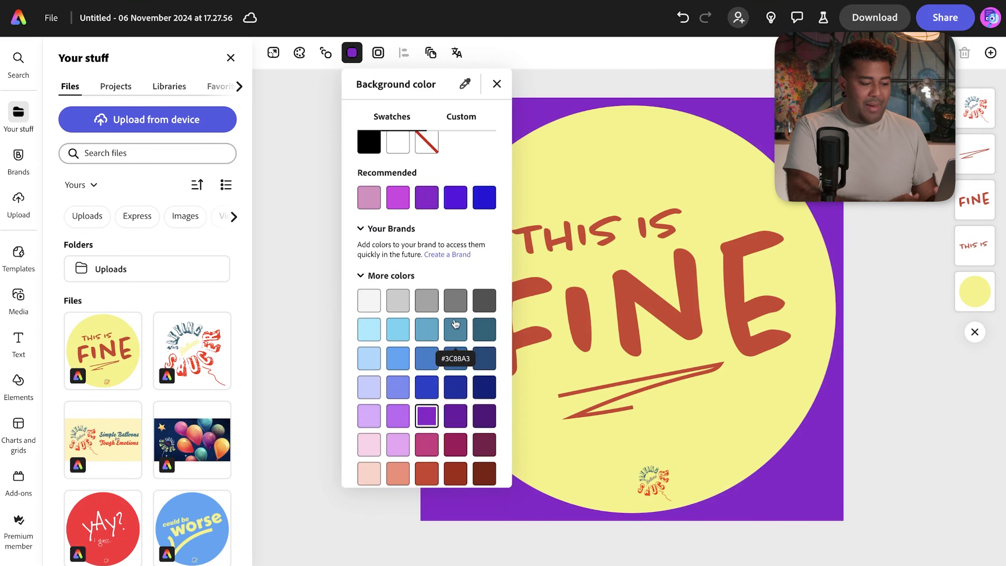
{"action": "scroll", "coordinate": [455, 340], "scroll_direction": "up", "scroll_amount": 1}
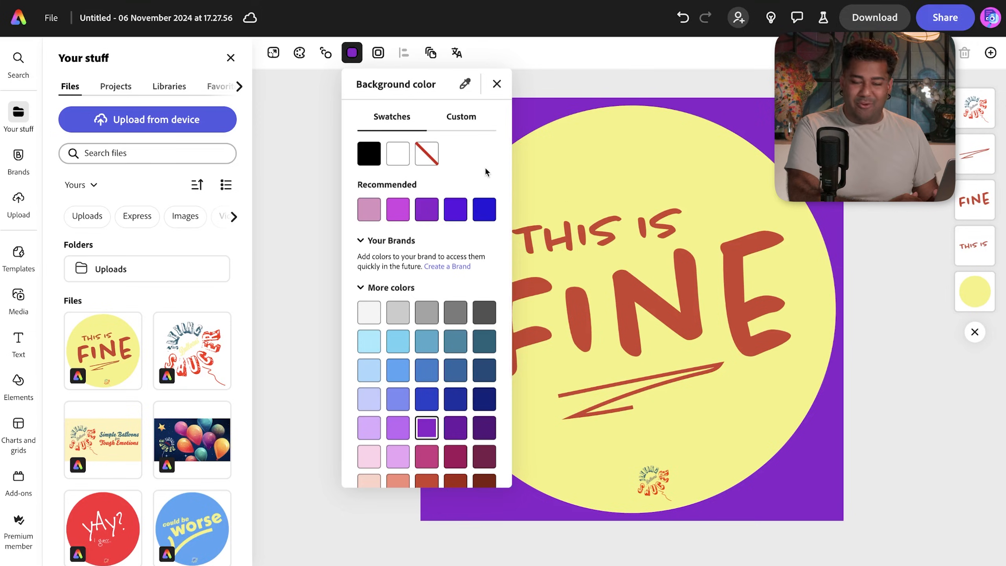
{"action": "left_click", "coordinate": [433, 160]}
{"action": "left_click", "coordinate": [496, 84]}
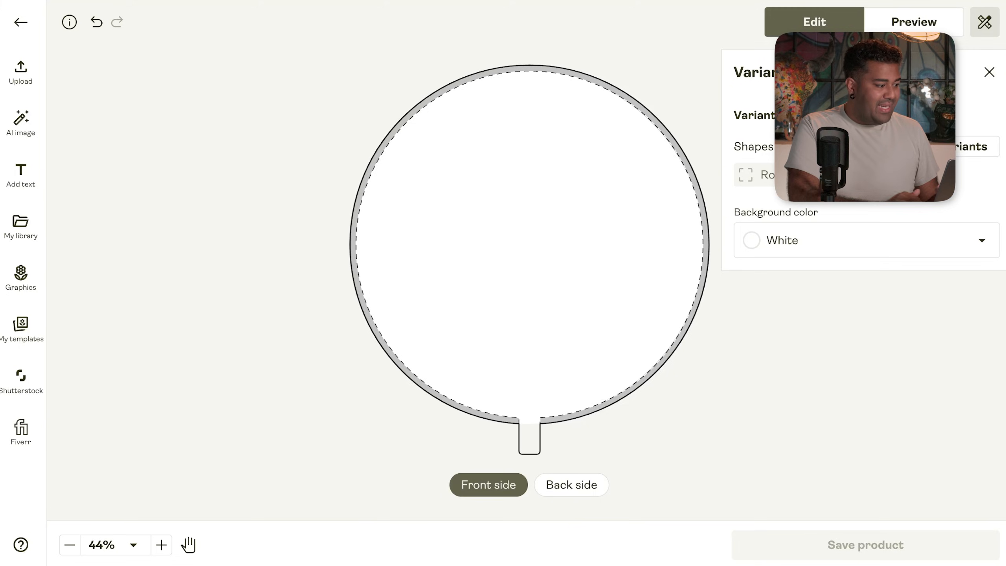
- Upload Untitled (1).png onto the balloon's front side and preview the balloon mockup
{"action": "left_click", "coordinate": [31, 87]}
{"action": "left_click", "coordinate": [94, 127]}
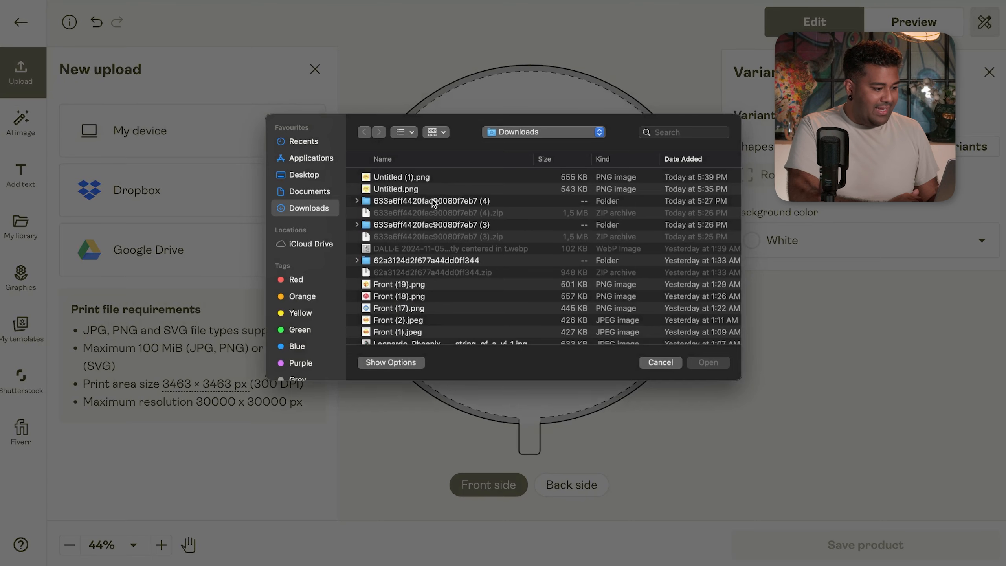
{"action": "left_click", "coordinate": [427, 180]}
{"action": "left_click", "coordinate": [710, 363]}
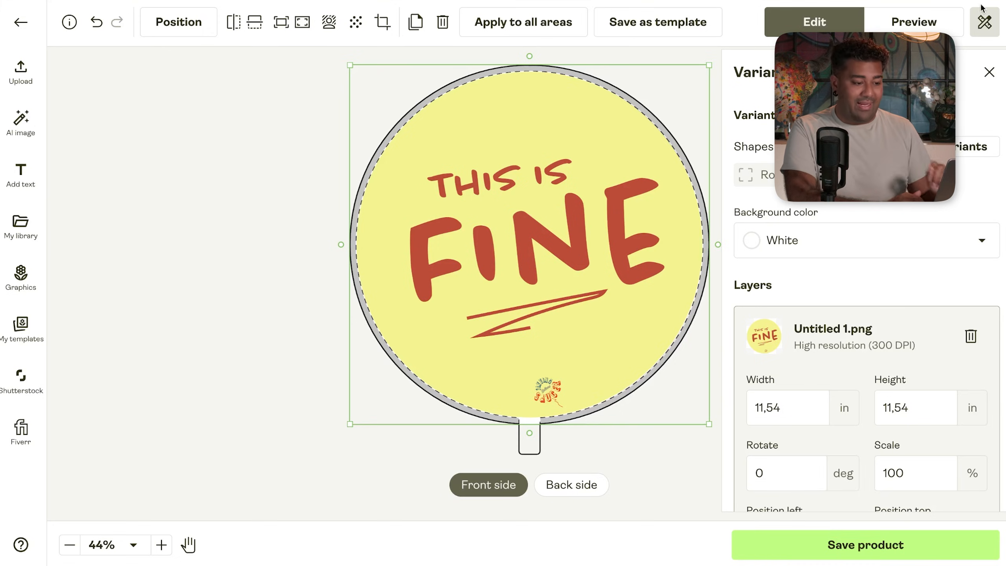
{"action": "left_click", "coordinate": [915, 28]}
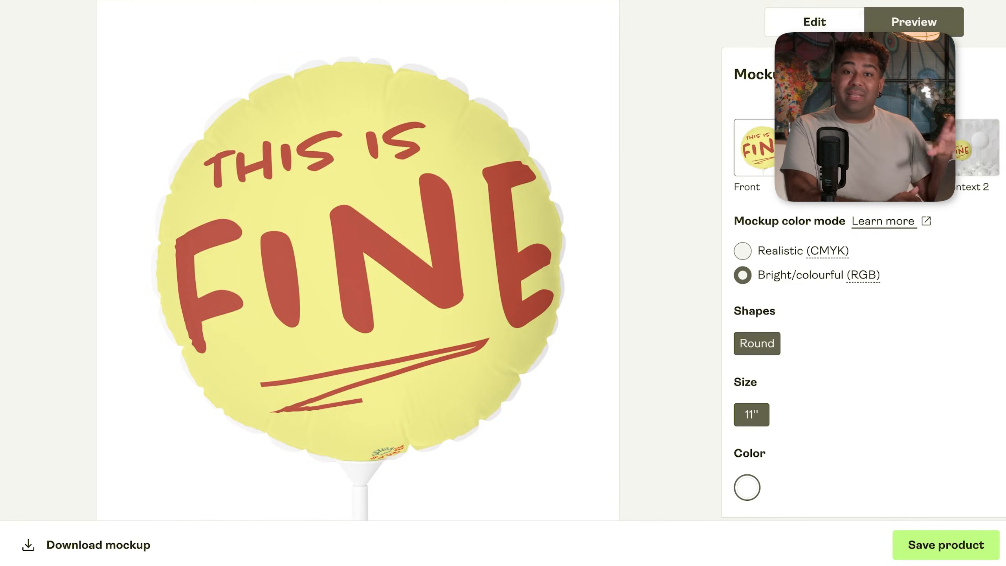
- Enlarge the front design to about 103% (11.89 in), then show the blank back side
{"action": "left_click", "coordinate": [814, 21]}
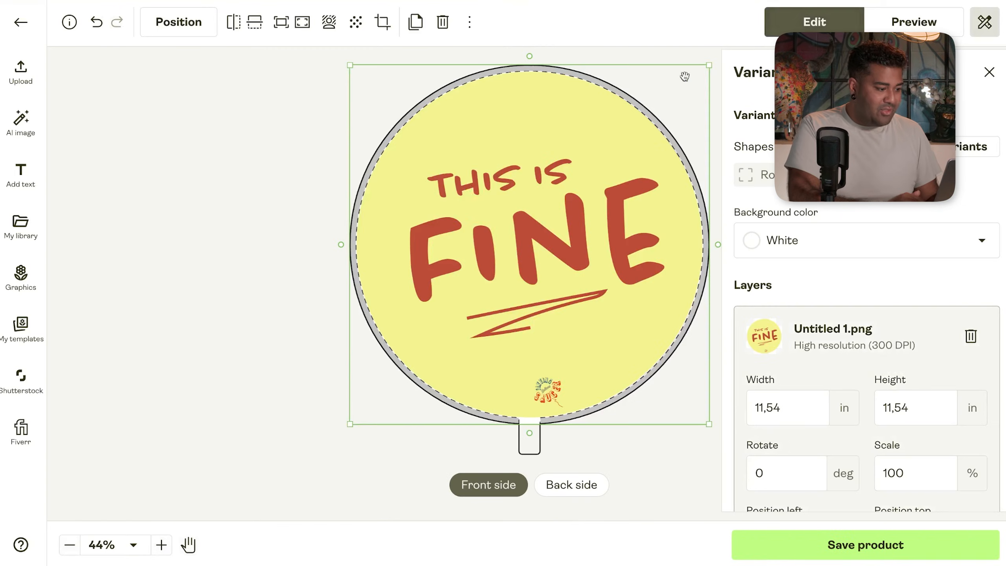
{"action": "left_click_drag", "start_coordinate": [529, 61], "coordinate": [527, 61]}
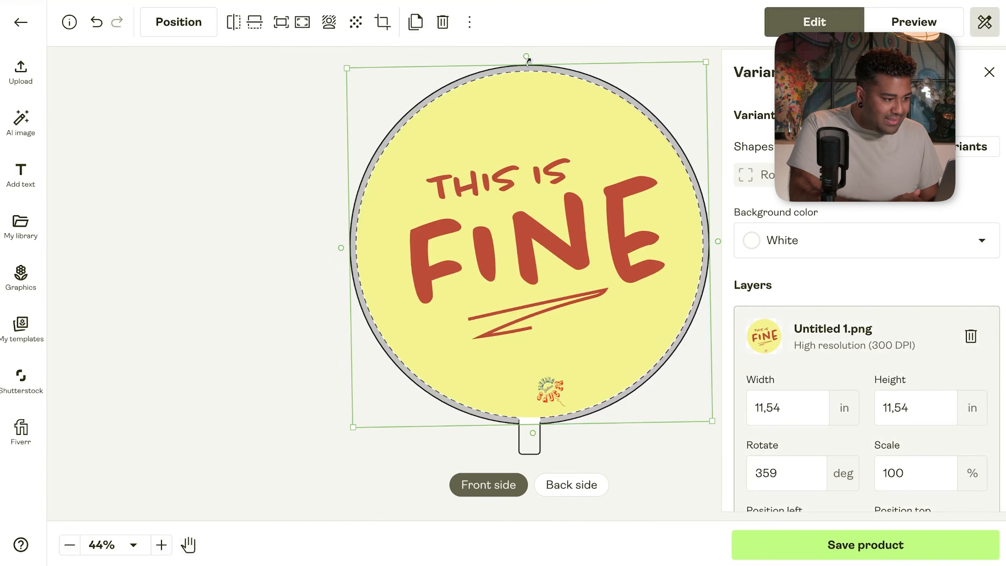
{"action": "key", "text": "ctrl+z"}
{"action": "left_click_drag", "start_coordinate": [708, 64], "coordinate": [714, 60]}
{"action": "left_click_drag", "start_coordinate": [579, 172], "coordinate": [568, 176]}
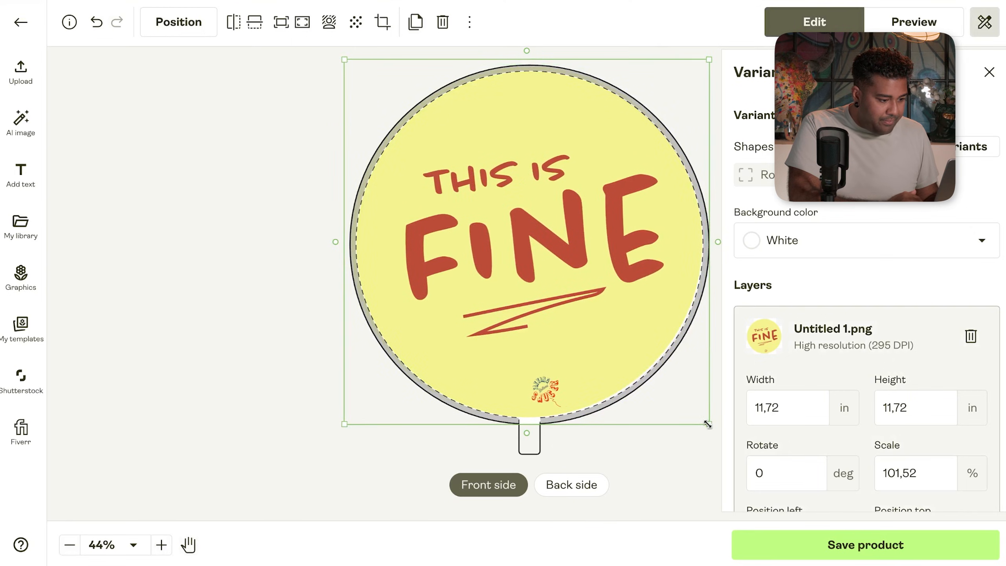
{"action": "left_click_drag", "start_coordinate": [710, 425], "coordinate": [715, 428]}
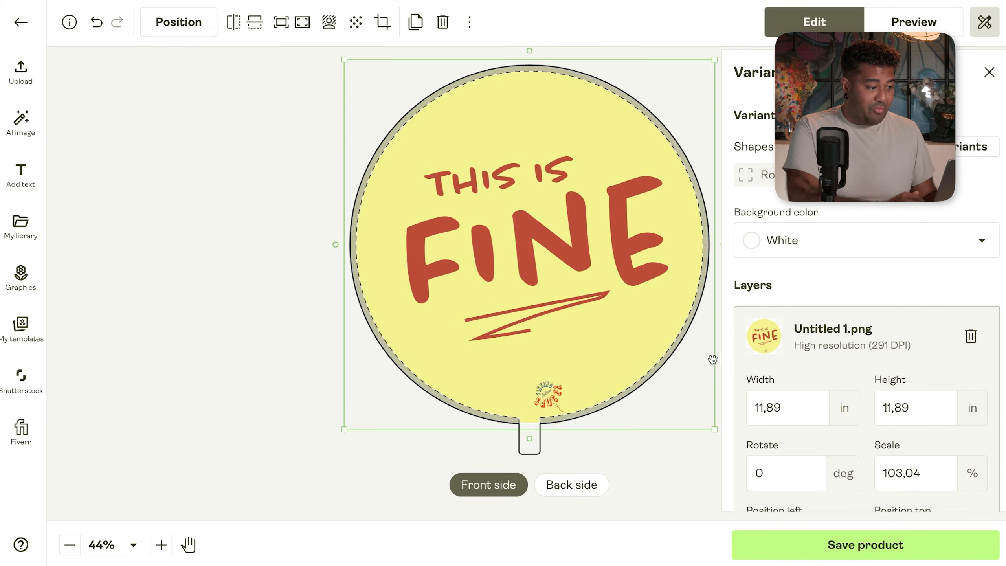
{"action": "left_click", "coordinate": [235, 342]}
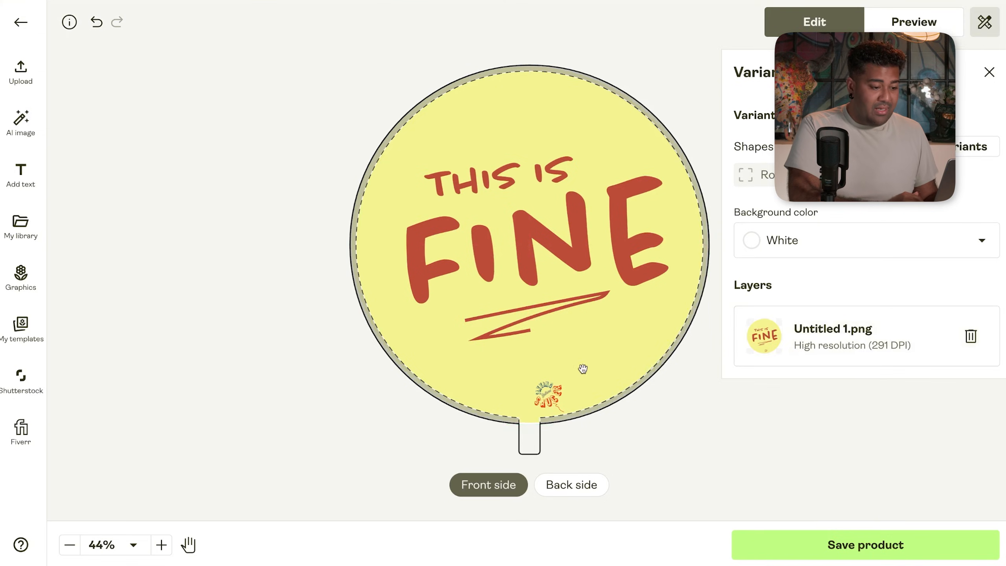
{"action": "left_click", "coordinate": [581, 485]}
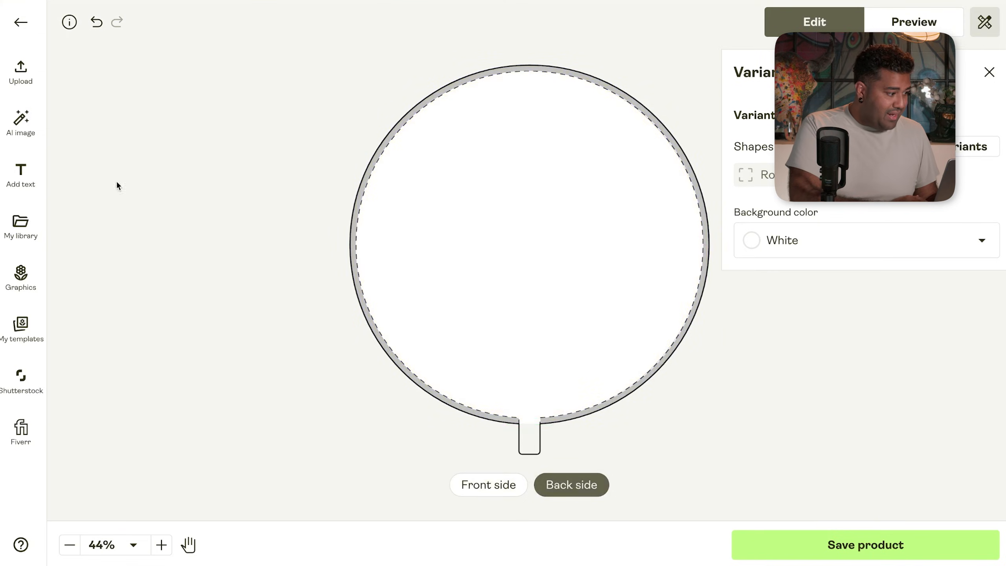
- Upload Untitled (1).png from this computer onto the balloon's back side
{"action": "left_click", "coordinate": [20, 73]}
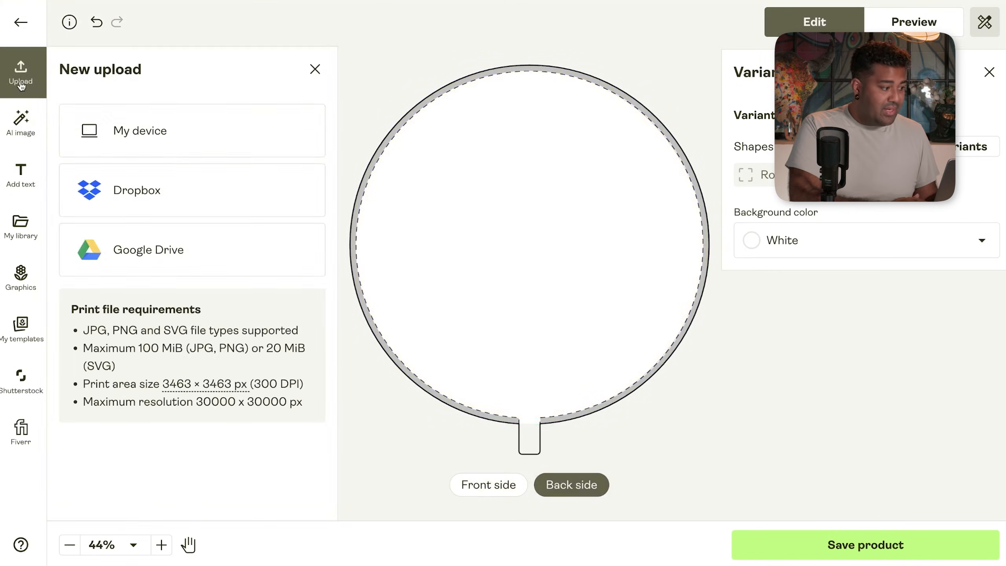
{"action": "left_click", "coordinate": [159, 136]}
{"action": "left_click", "coordinate": [454, 181]}
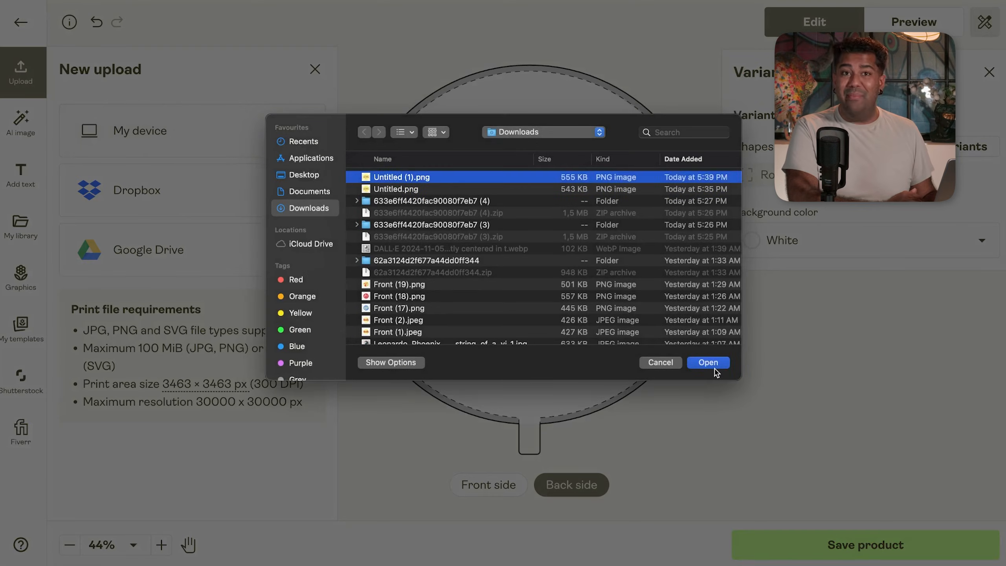
{"action": "left_click", "coordinate": [714, 365]}
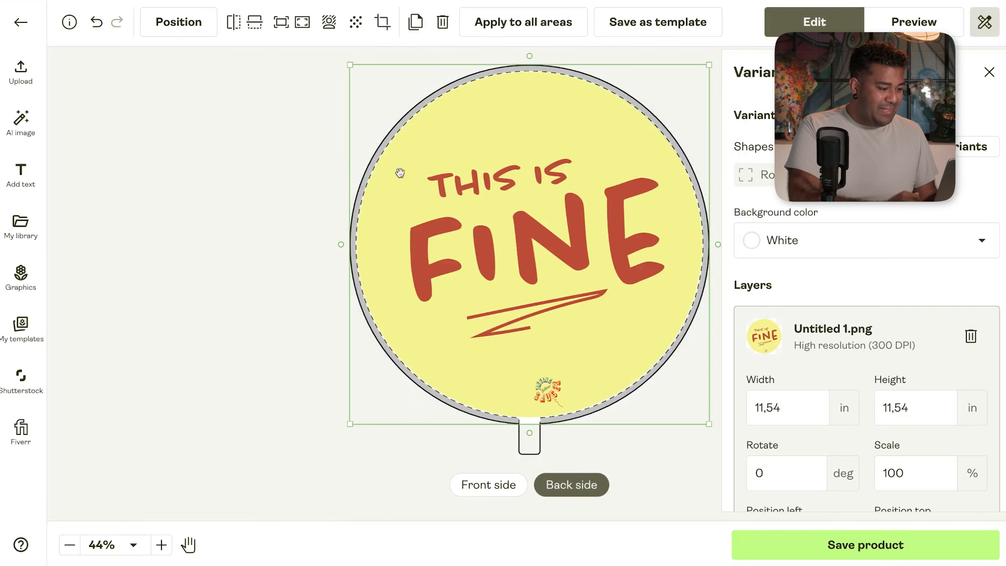
- Centre the back design, enlarge it to about 102.5% (11.83 in), and preview the mockup
{"action": "left_click_drag", "start_coordinate": [455, 189], "coordinate": [473, 143]}
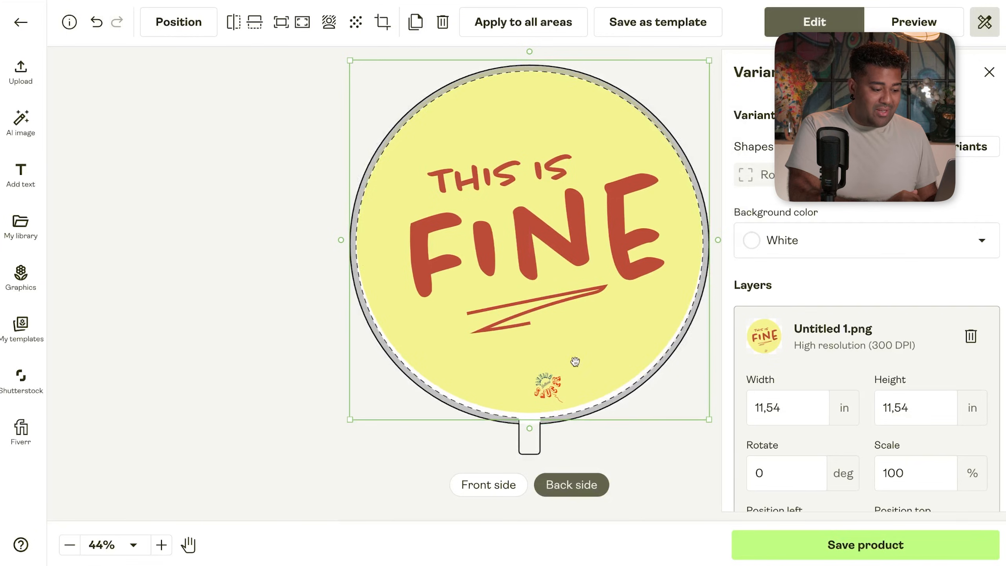
{"action": "left_click", "coordinate": [717, 422]}
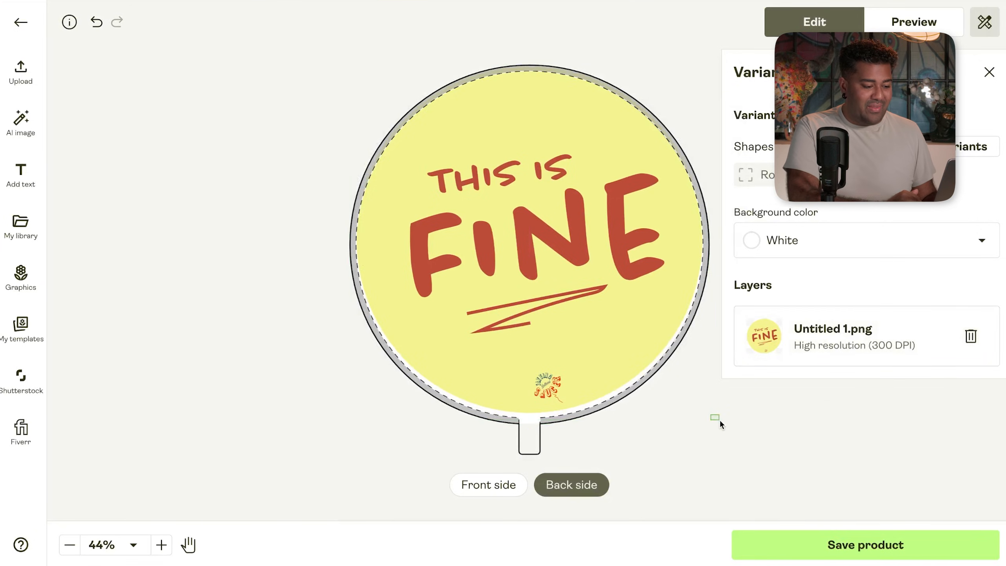
{"action": "left_click", "coordinate": [715, 425]}
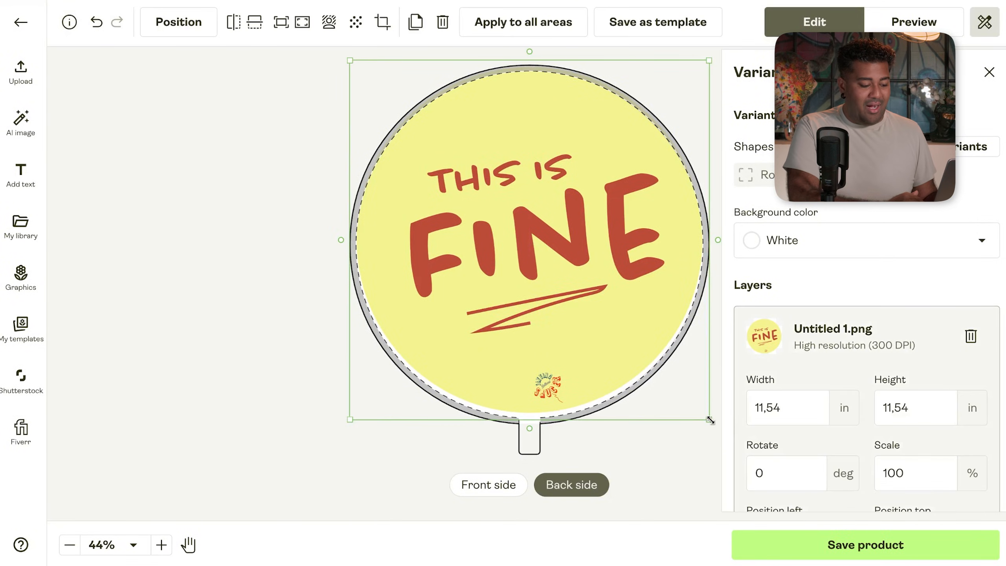
{"action": "left_click_drag", "start_coordinate": [710, 420], "coordinate": [718, 427]}
{"action": "left_click_drag", "start_coordinate": [601, 250], "coordinate": [597, 248]}
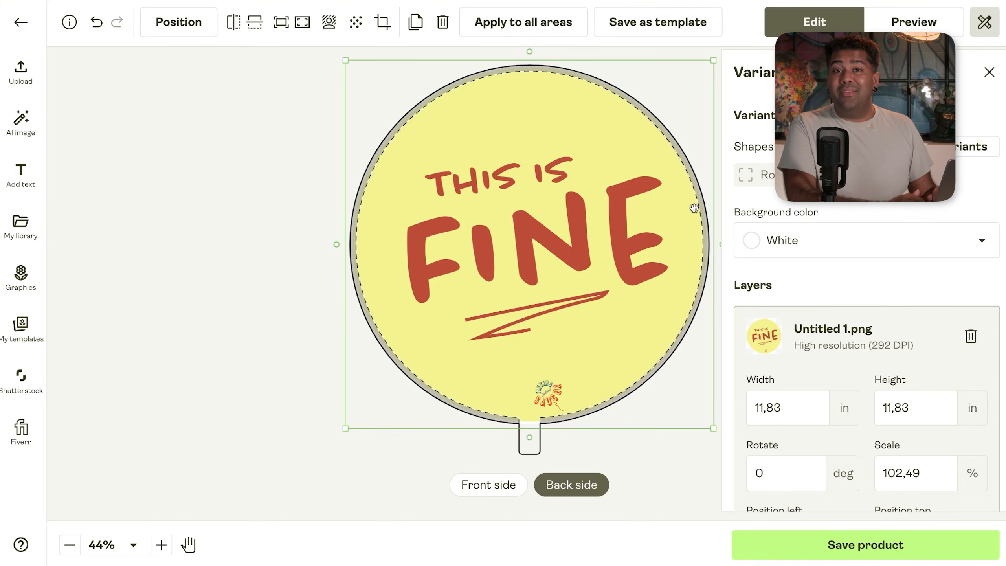
{"action": "left_click", "coordinate": [261, 275]}
{"action": "left_click", "coordinate": [917, 21]}
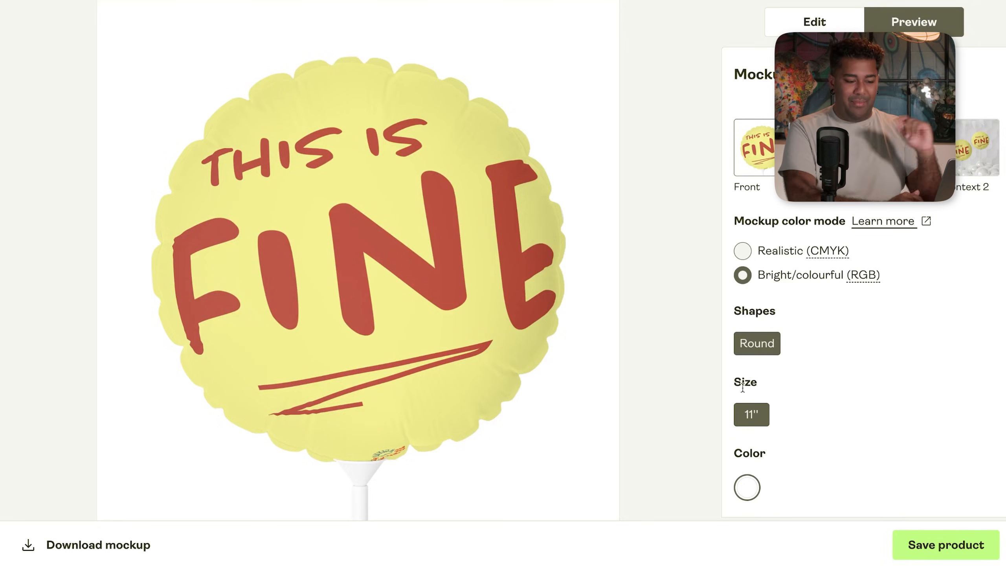
- Save the balloon product and keep the four selected mockups
{"action": "left_click", "coordinate": [919, 554]}
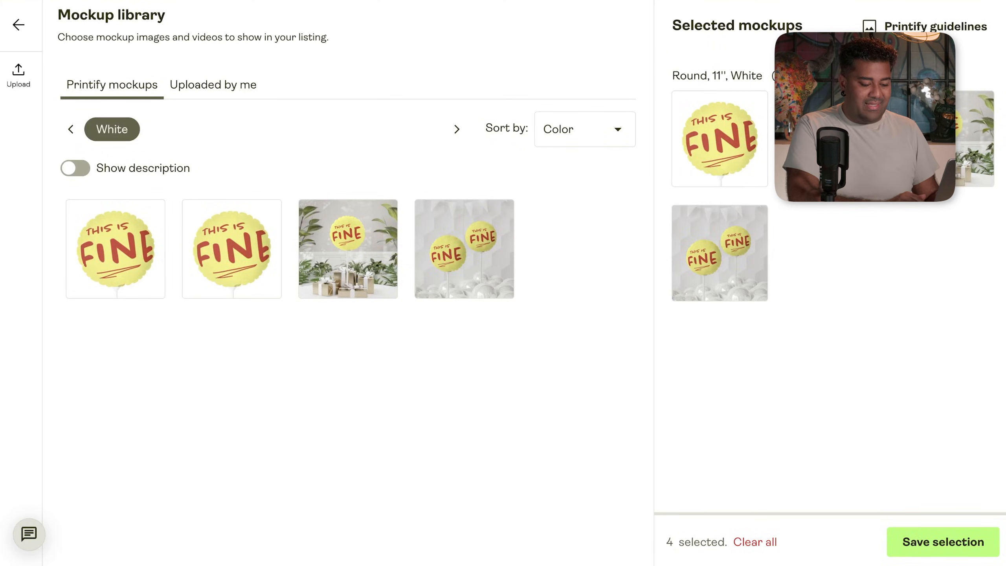
{"action": "left_click", "coordinate": [980, 534]}
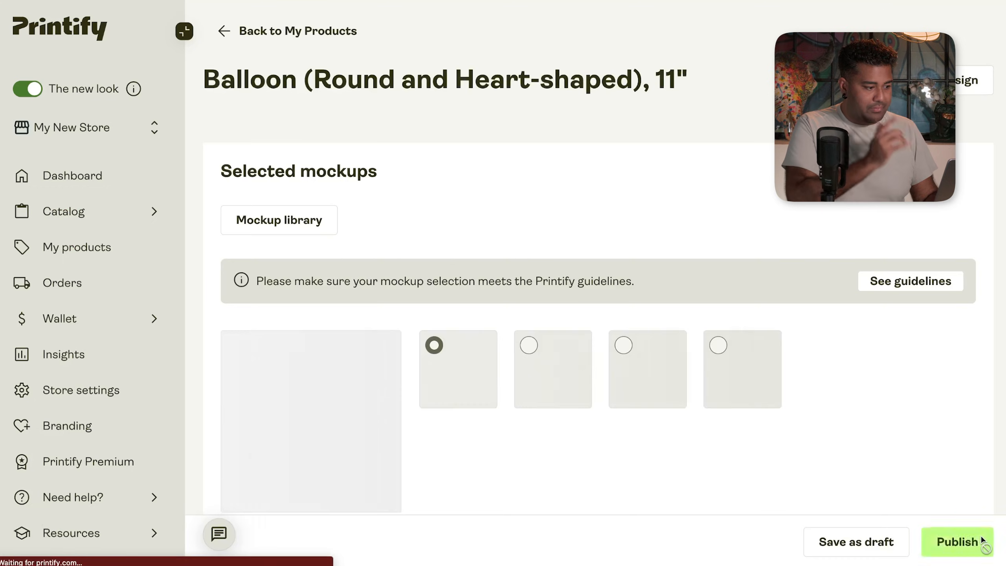
- Replace the listing title with 'This is Fine - Party Balloon'
{"action": "scroll", "coordinate": [805, 423], "scroll_direction": "down", "scroll_amount": 6}
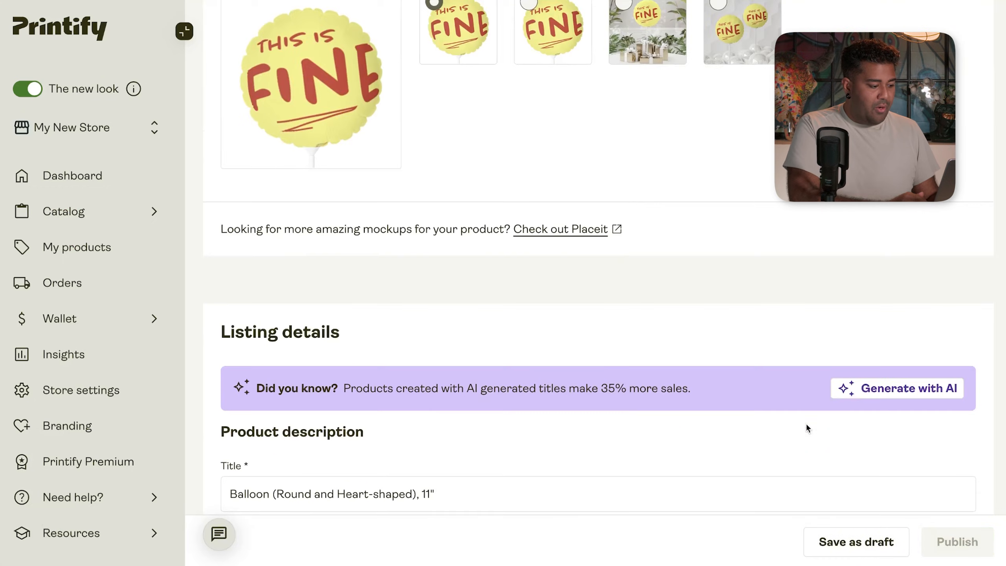
{"action": "scroll", "coordinate": [573, 508], "scroll_direction": "down", "scroll_amount": 2}
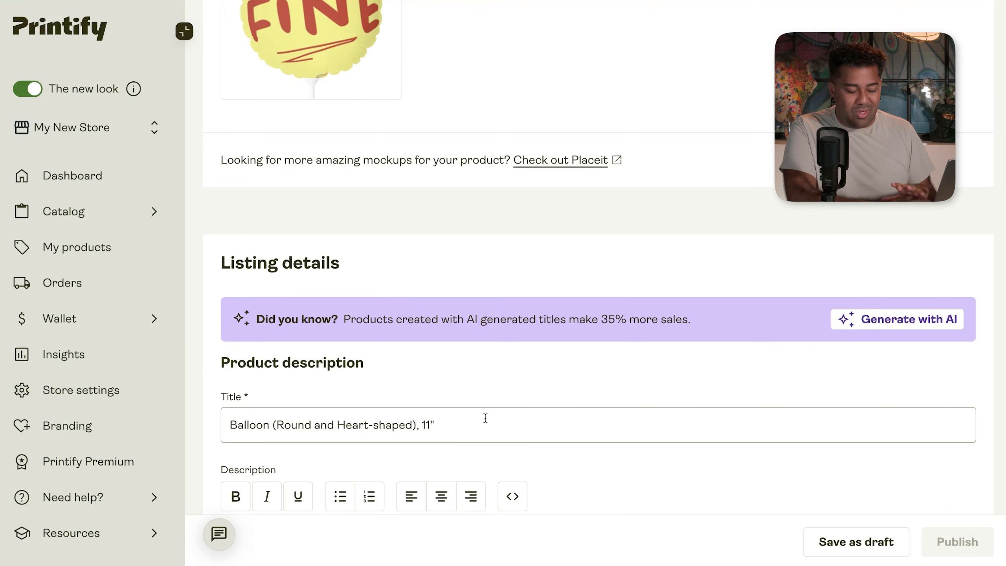
{"action": "left_click", "coordinate": [485, 420]}
{"action": "key", "text": "ctrl+a"}
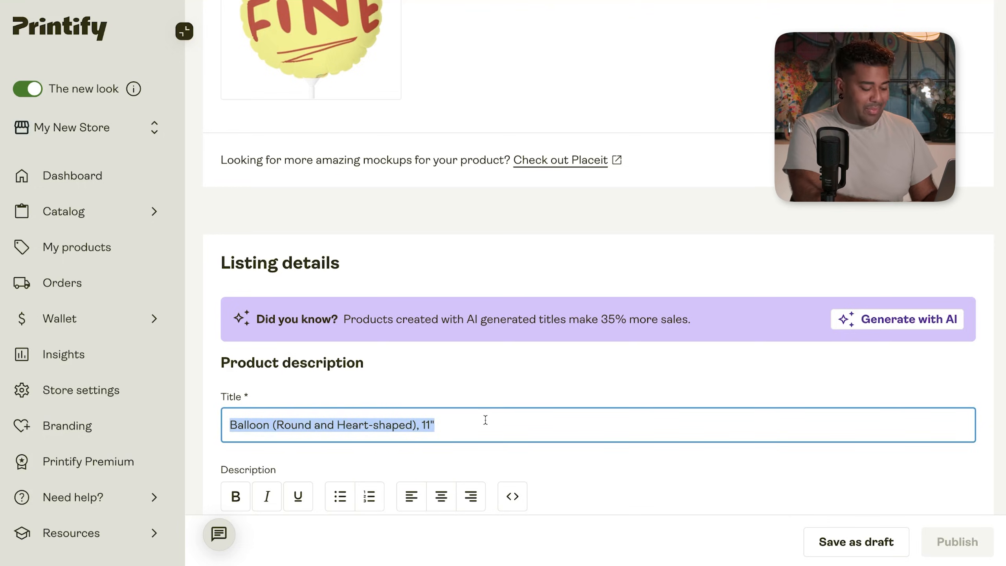
{"action": "type", "text": "This Fine"}
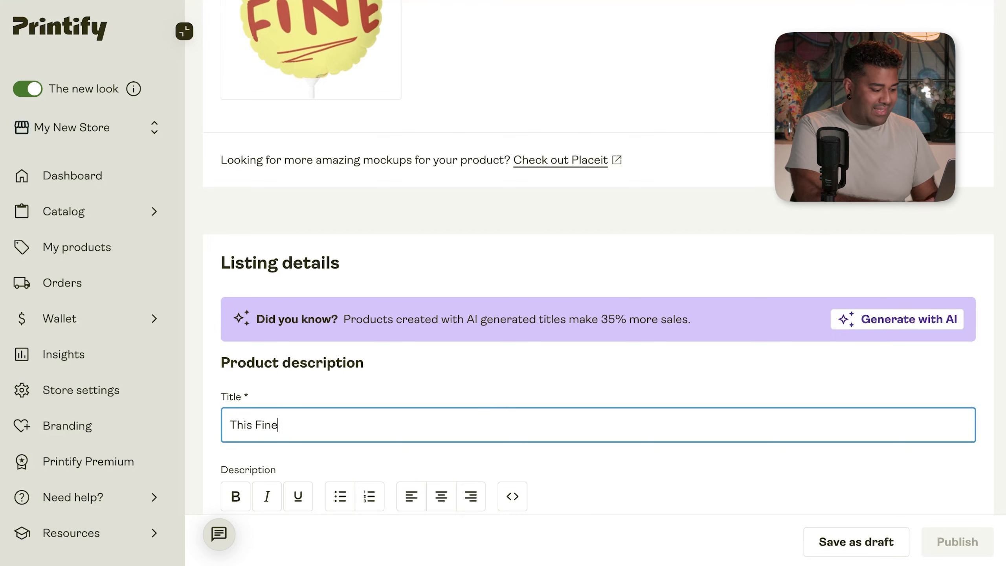
{"action": "key", "text": "BackSpace"}
{"action": "key", "text": "BackSpace"}
{"action": "key", "text": "BackSpace"}
{"action": "key", "text": "BackSpace"}
{"action": "type", "text": "is Fine"}
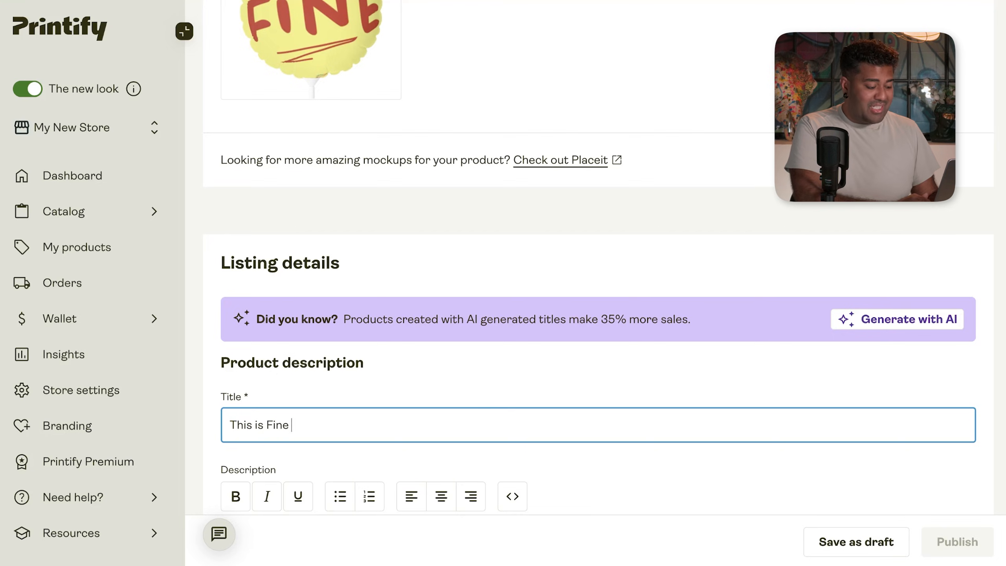
{"action": "type", "text": " - Party Ballo"}
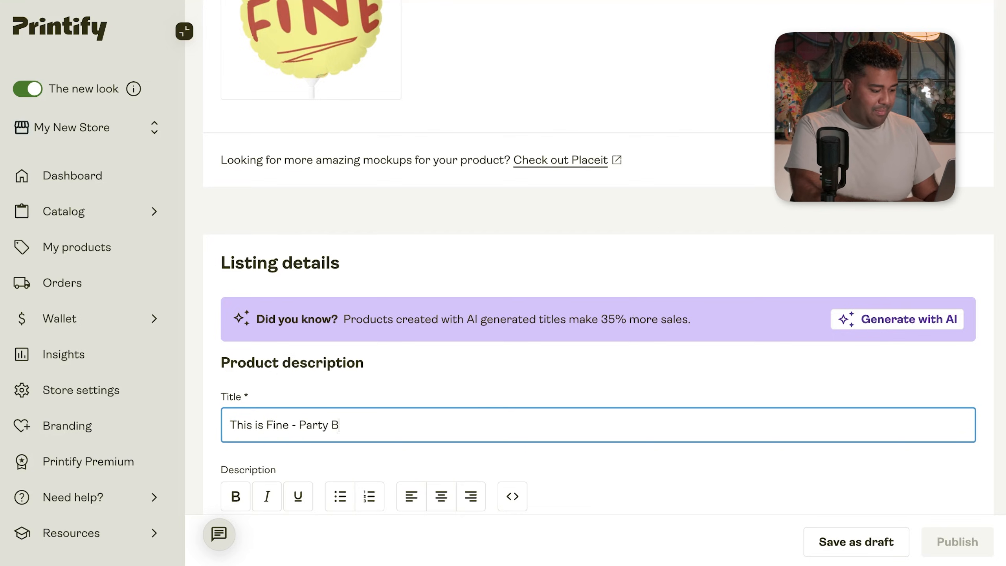
{"action": "type", "text": "on"}
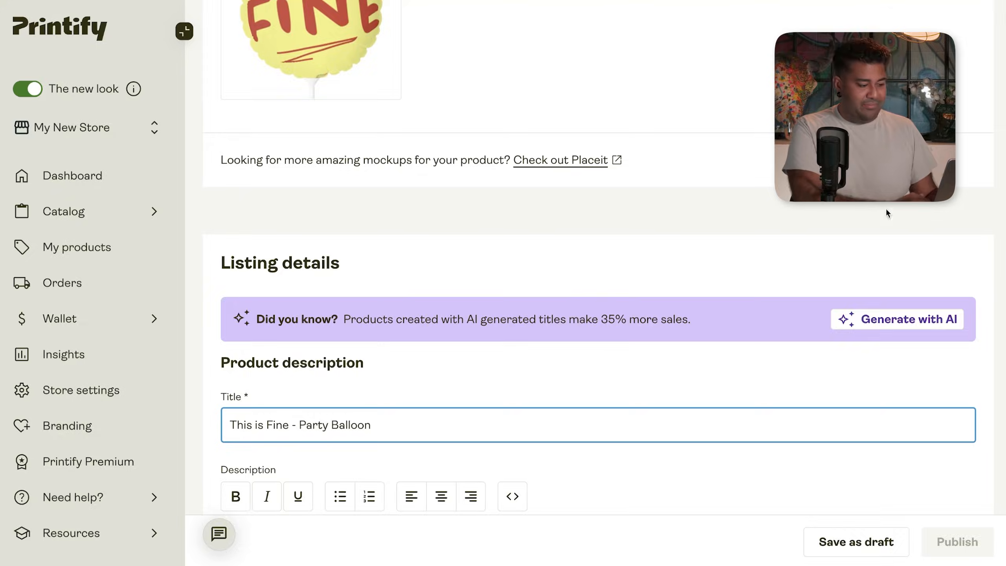
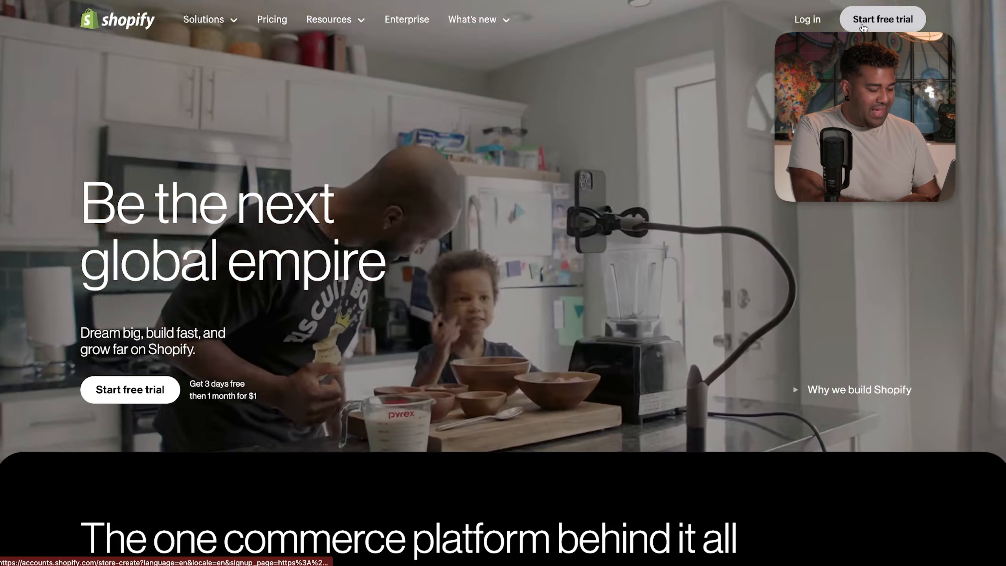
- Start a Shopify free trial with email, choosing to sell through an online store
{"action": "left_click", "coordinate": [862, 25]}
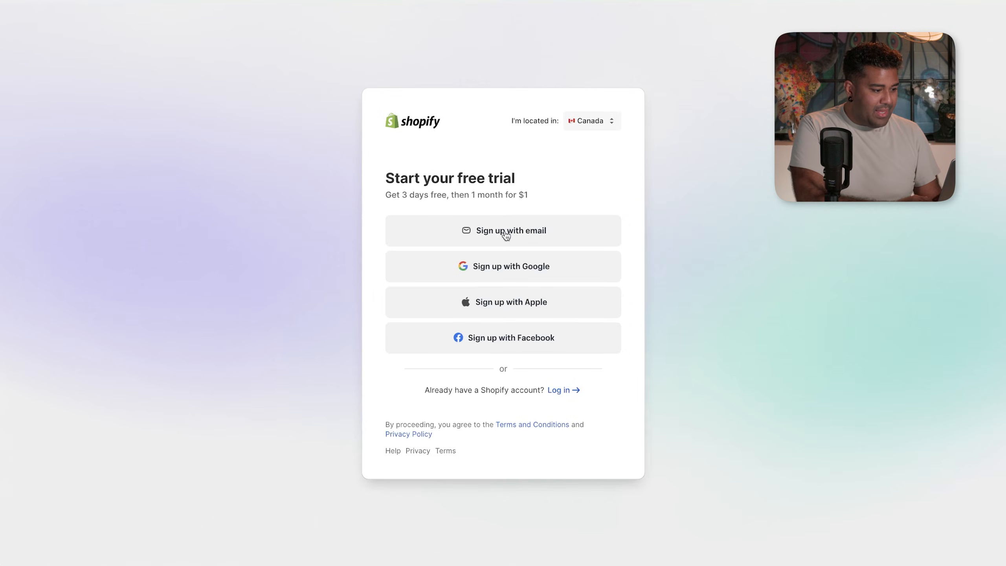
{"action": "left_click", "coordinate": [490, 240]}
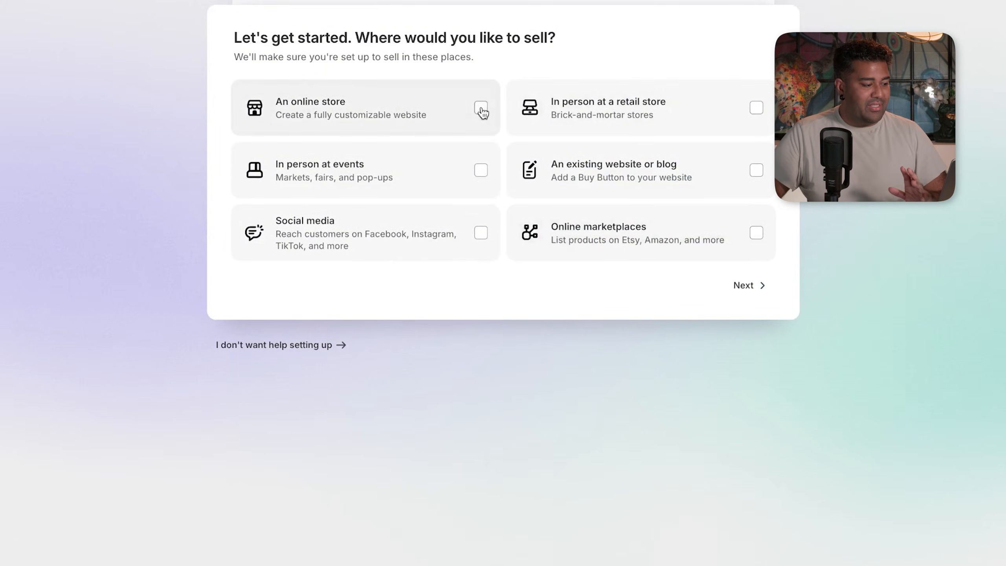
{"action": "left_click", "coordinate": [479, 110]}
{"action": "left_click", "coordinate": [745, 290]}
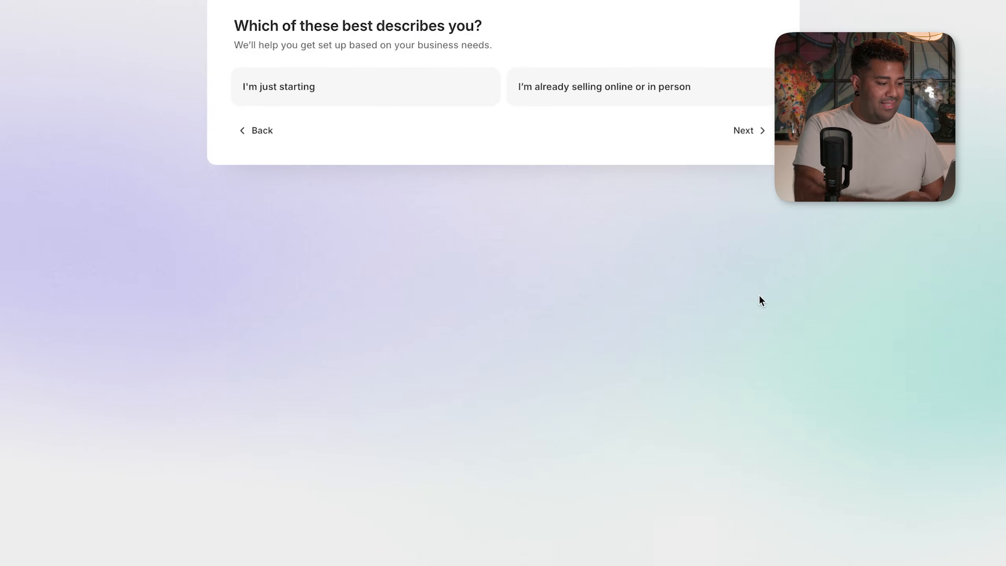
- Describe the business as just starting with print-on-demand, and begin the Basic plan trial
{"action": "left_click", "coordinate": [367, 97]}
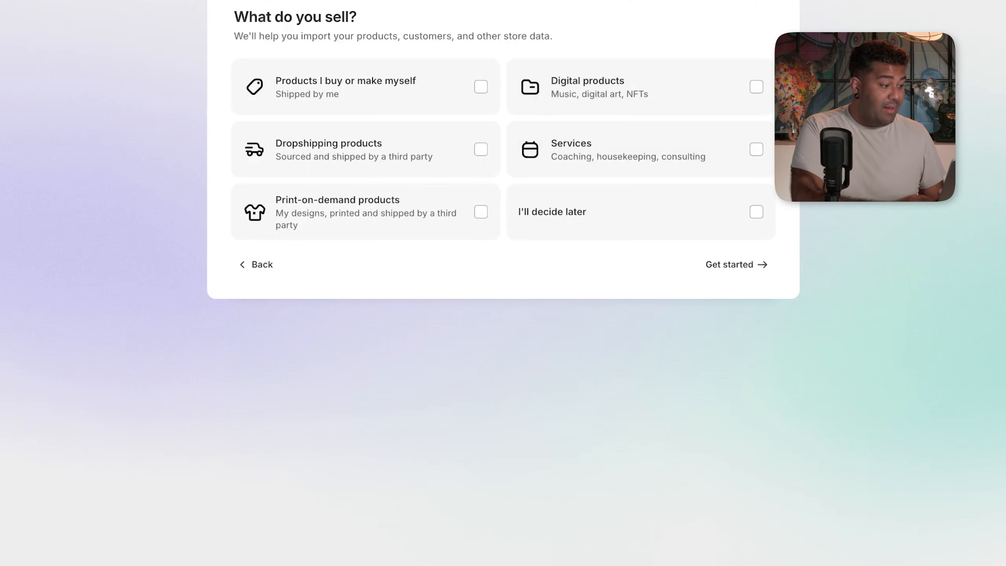
{"action": "left_click", "coordinate": [482, 213]}
{"action": "left_click", "coordinate": [744, 262]}
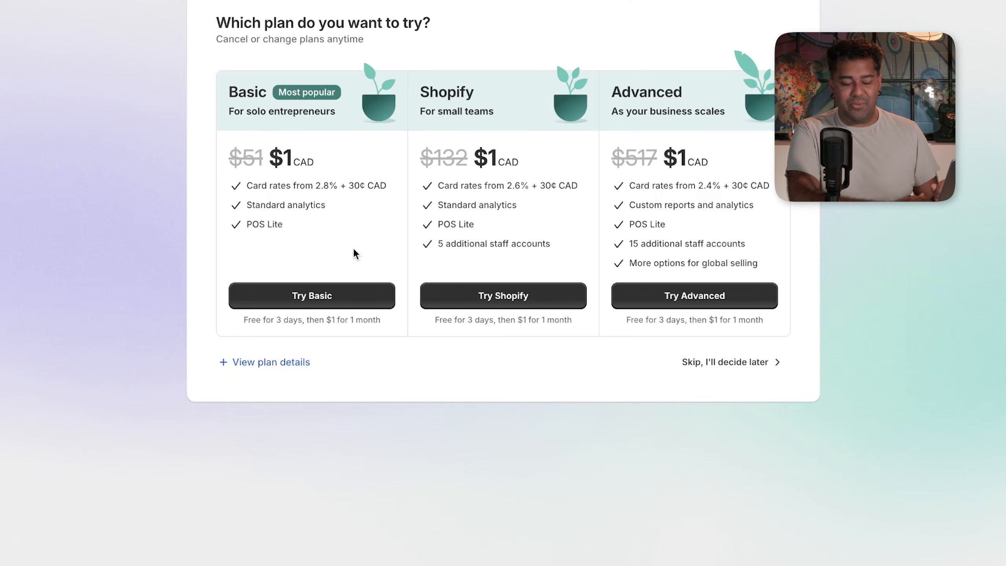
{"action": "left_click", "coordinate": [334, 286]}
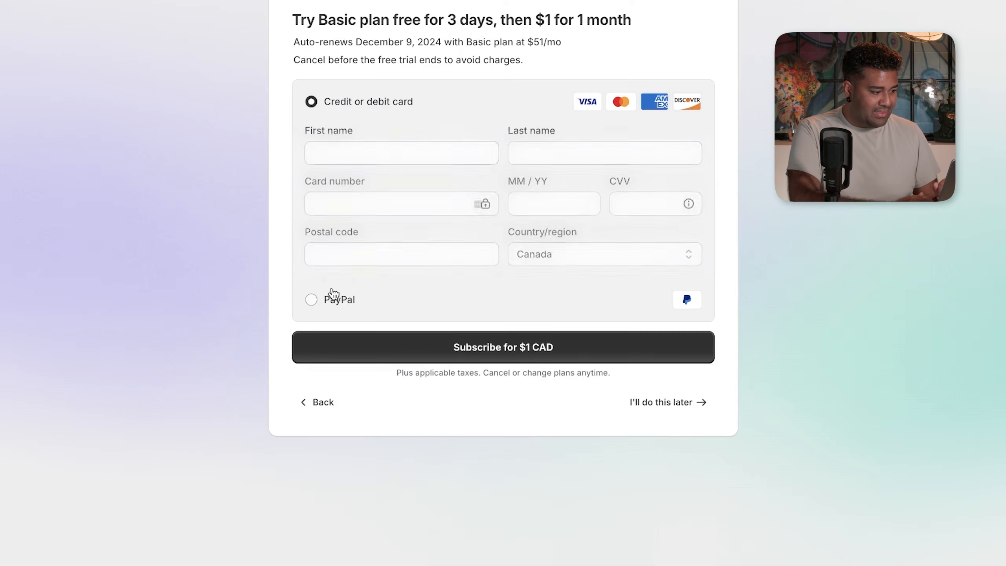
{"action": "left_click", "coordinate": [396, 154]}
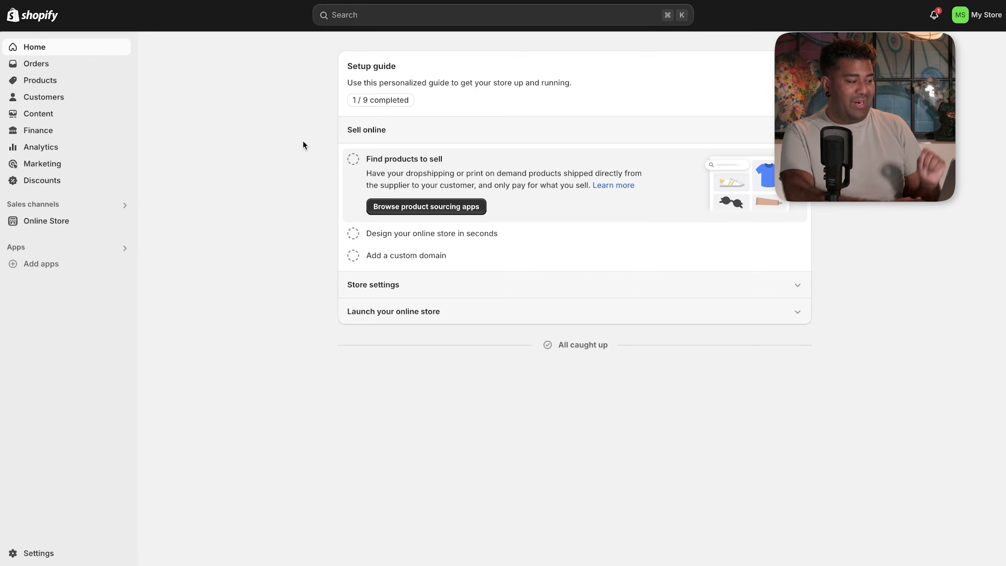
- Open Online Store > Themes and browse the Dawn theme and popular free themes
{"action": "left_click", "coordinate": [68, 223]}
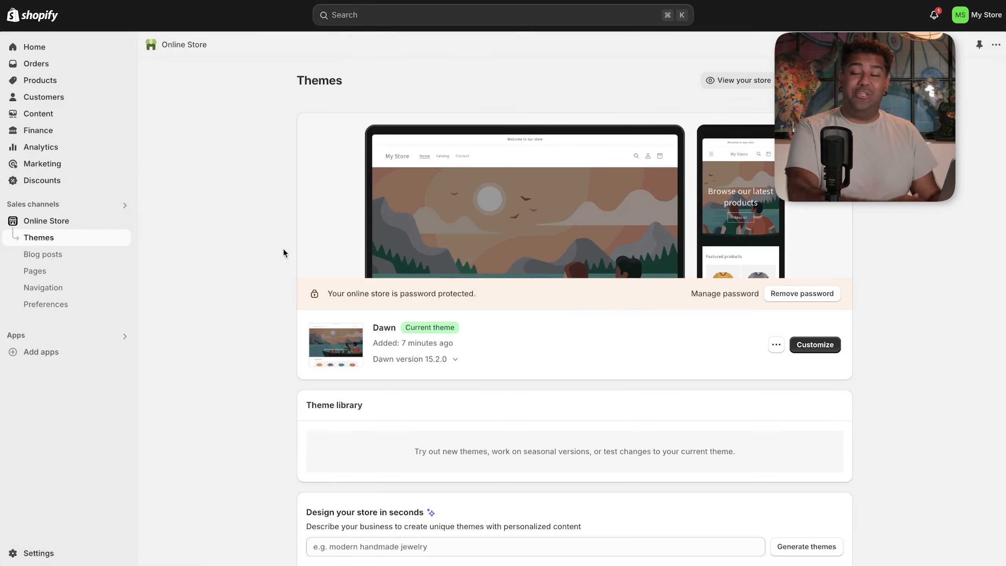
{"action": "scroll", "coordinate": [284, 251], "scroll_direction": "down", "scroll_amount": 1}
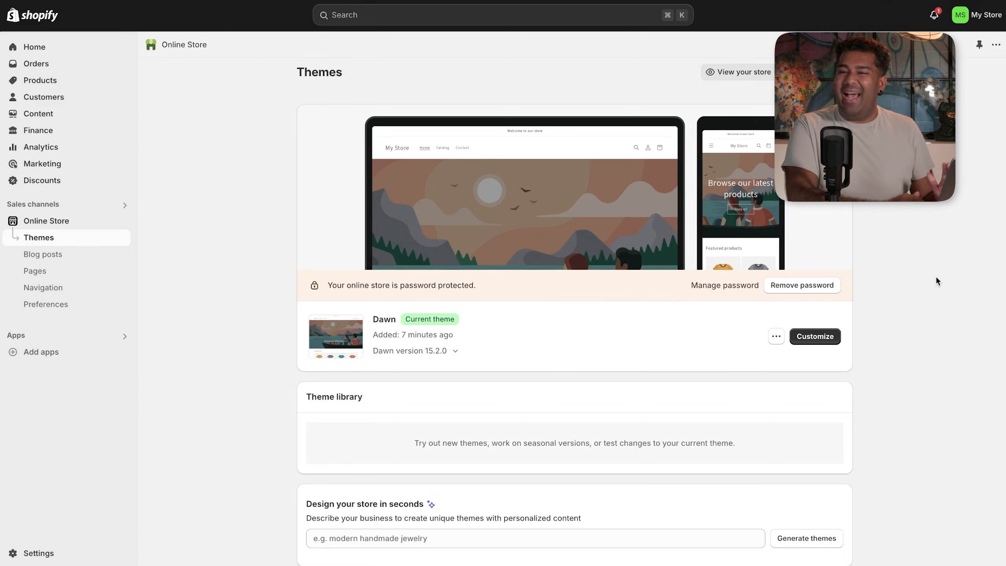
{"action": "scroll", "coordinate": [935, 275], "scroll_direction": "down", "scroll_amount": 3}
{"action": "scroll", "coordinate": [935, 280], "scroll_direction": "down", "scroll_amount": 5}
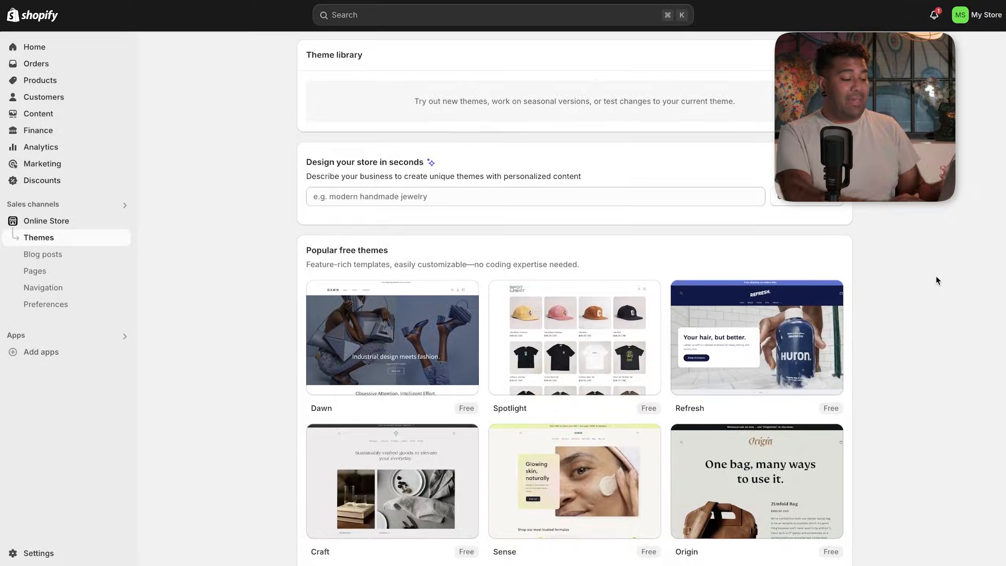
{"action": "scroll", "coordinate": [935, 276], "scroll_direction": "down", "scroll_amount": 3}
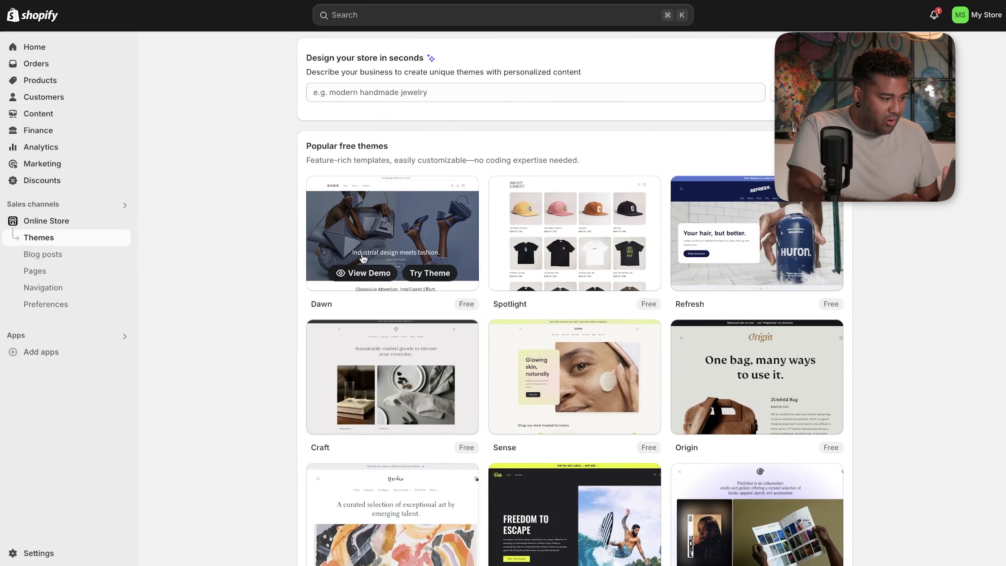
{"action": "scroll", "coordinate": [178, 421], "scroll_direction": "down", "scroll_amount": 5}
{"action": "scroll", "coordinate": [178, 423], "scroll_direction": "up", "scroll_amount": 2}
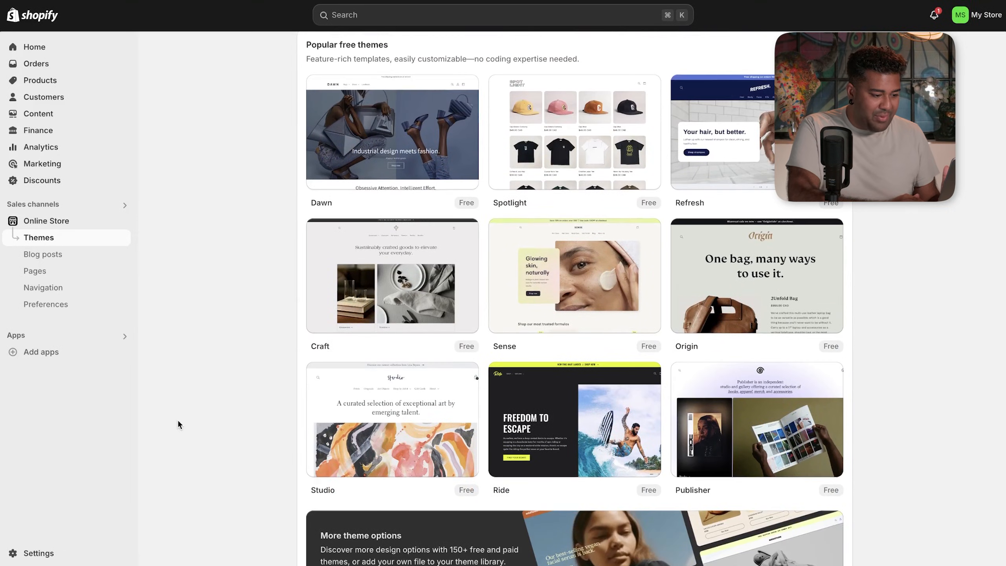
{"action": "scroll", "coordinate": [178, 423], "scroll_direction": "up", "scroll_amount": 4}
{"action": "scroll", "coordinate": [177, 420], "scroll_direction": "up", "scroll_amount": 5}
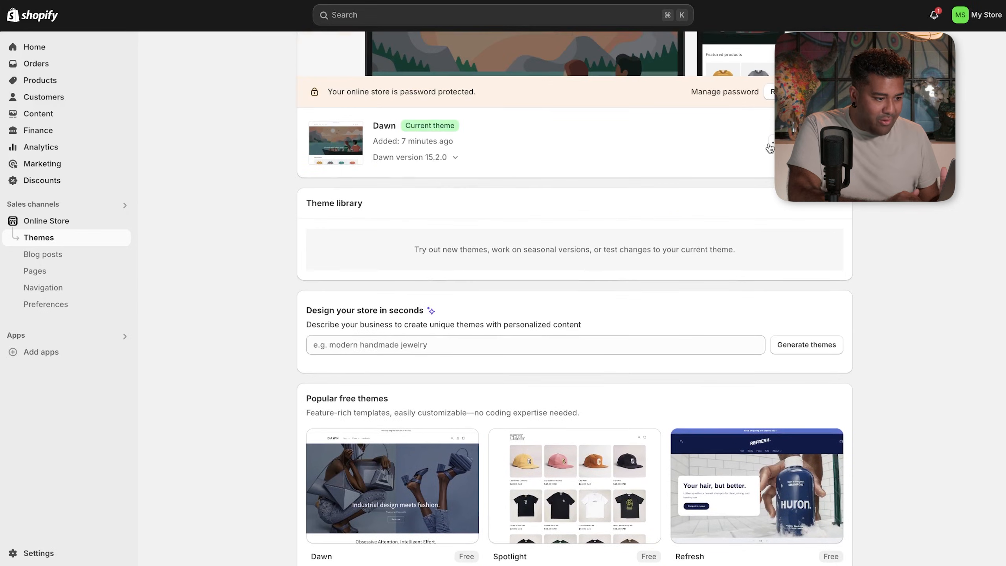
- Check the Dawn theme's extra actions, then go to the Shopify Theme Store
{"action": "left_click", "coordinate": [768, 146]}
{"action": "left_click", "coordinate": [912, 238]}
{"action": "scroll", "coordinate": [912, 238], "scroll_direction": "down", "scroll_amount": 11}
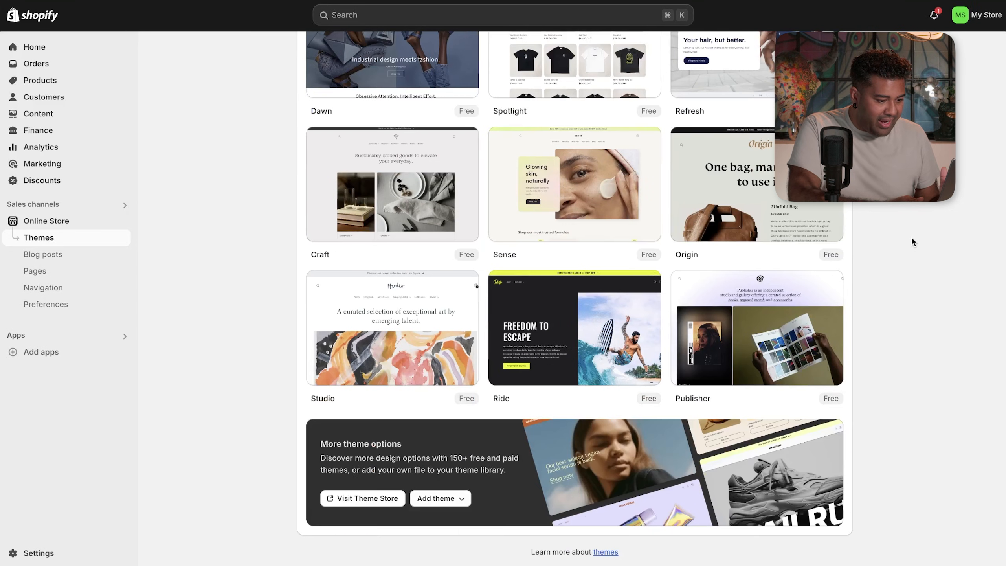
{"action": "left_click", "coordinate": [344, 498]}
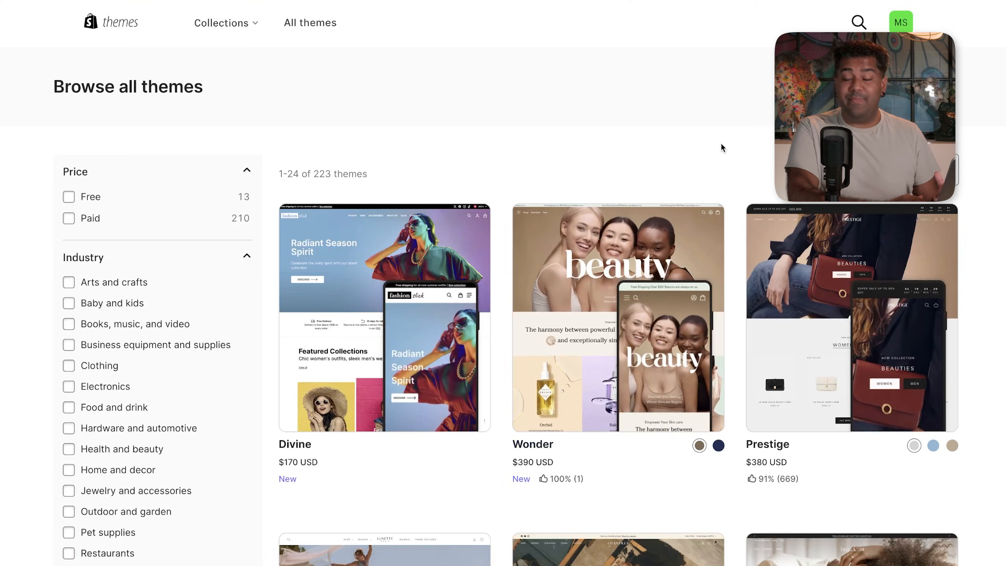
- Scroll the Browse all themes catalogue and open the Pipeline theme's detail page
{"action": "scroll", "coordinate": [722, 145], "scroll_direction": "down", "scroll_amount": 2}
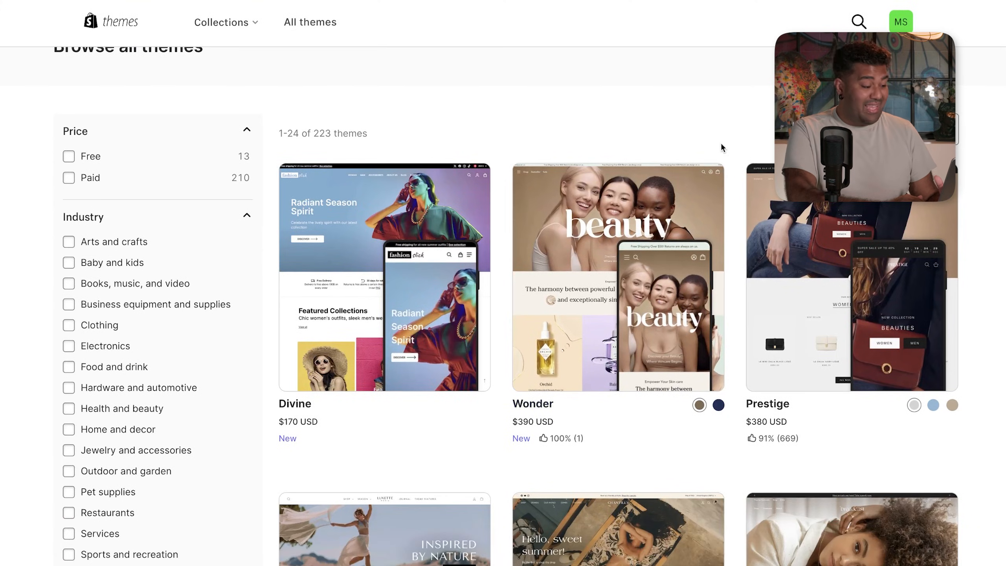
{"action": "left_click_drag", "start_coordinate": [742, 420], "coordinate": [801, 419]}
{"action": "scroll", "coordinate": [607, 479], "scroll_direction": "down", "scroll_amount": 3}
{"action": "left_click", "coordinate": [272, 358]}
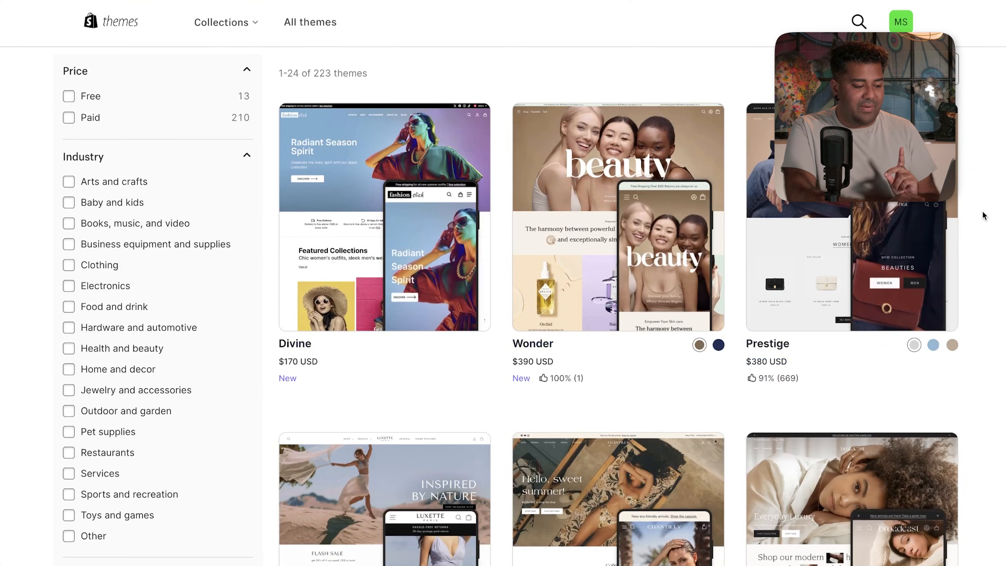
{"action": "scroll", "coordinate": [983, 216], "scroll_direction": "down", "scroll_amount": 1}
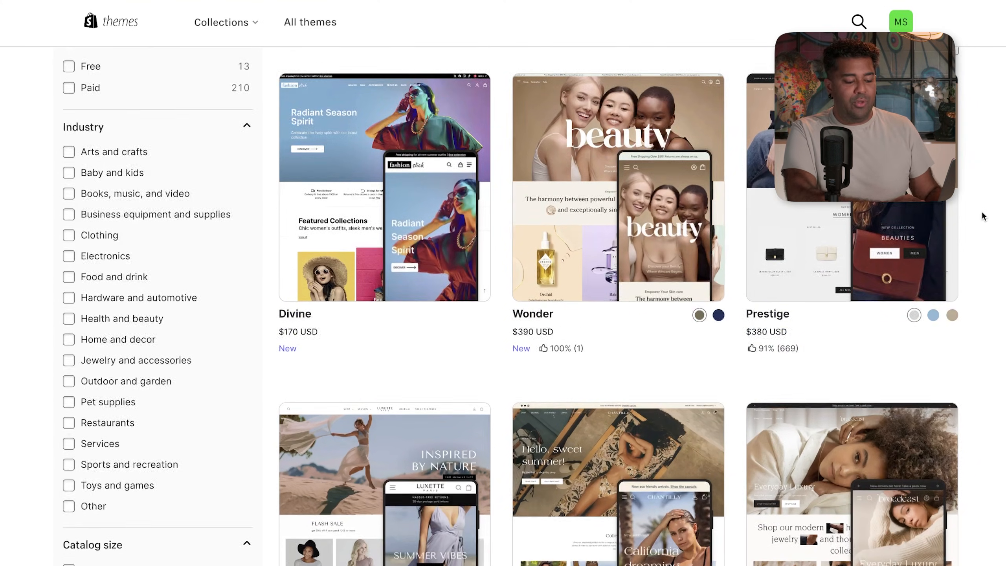
{"action": "scroll", "coordinate": [980, 211], "scroll_direction": "down", "scroll_amount": 5}
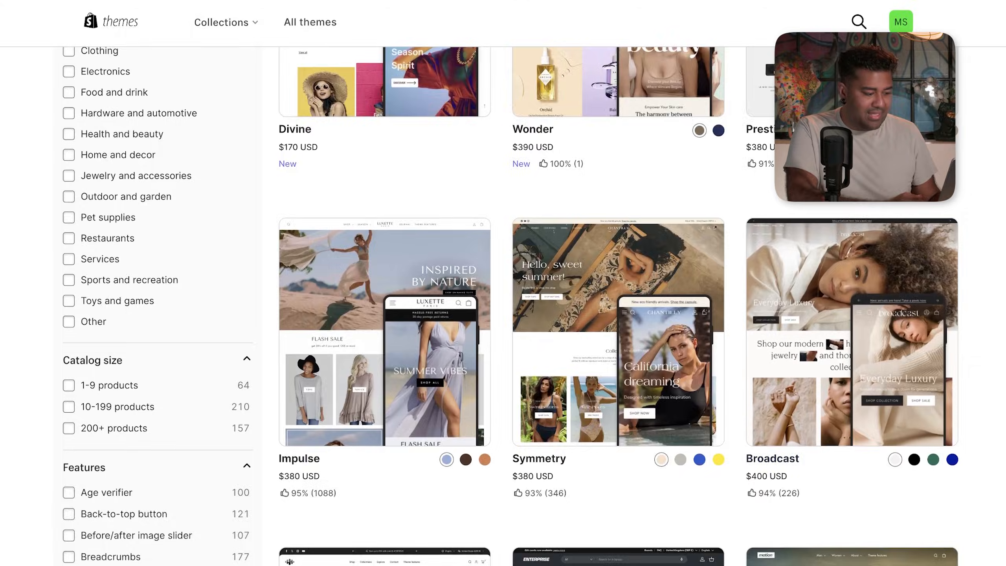
{"action": "scroll", "coordinate": [960, 285], "scroll_direction": "down", "scroll_amount": 10}
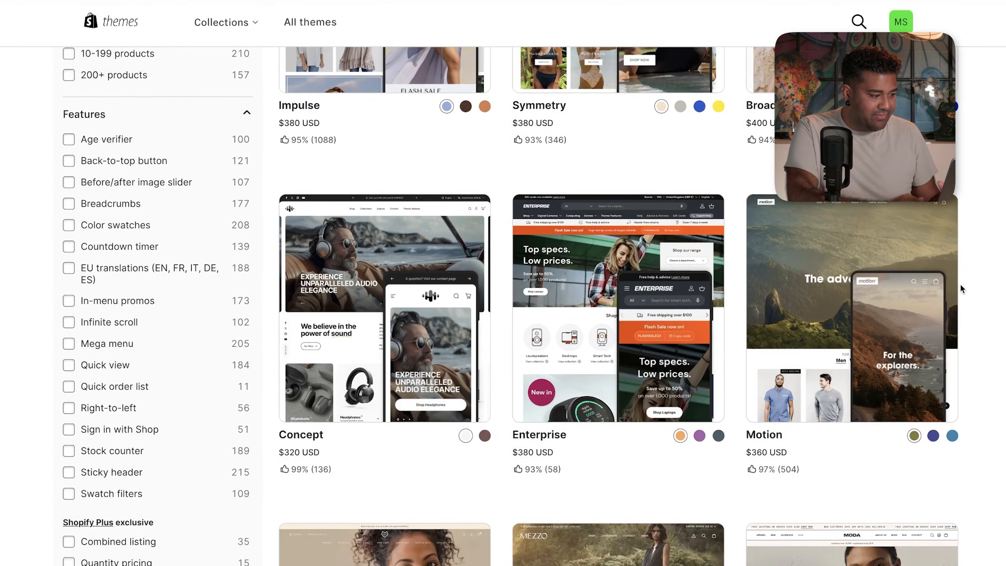
{"action": "scroll", "coordinate": [959, 283], "scroll_direction": "up", "scroll_amount": 1}
{"action": "scroll", "coordinate": [959, 282], "scroll_direction": "down", "scroll_amount": 12}
{"action": "scroll", "coordinate": [959, 282], "scroll_direction": "up", "scroll_amount": 1}
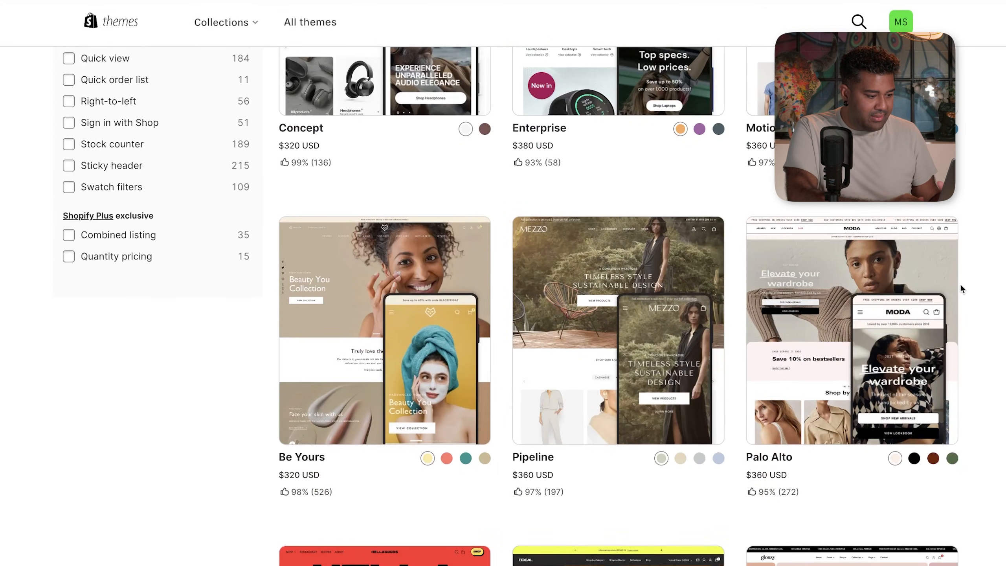
{"action": "left_click", "coordinate": [599, 323]}
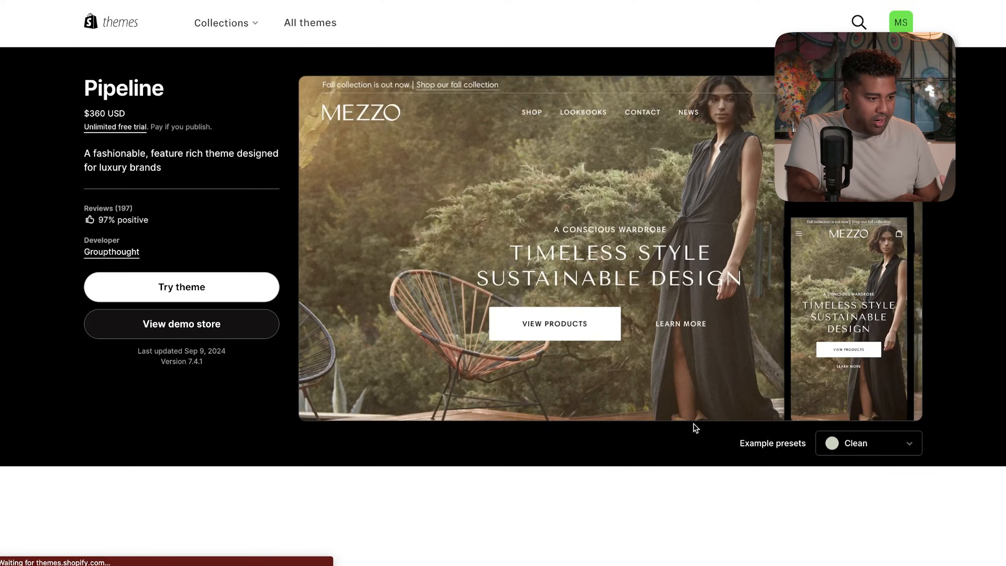
- Preview the Pipeline Clean-style demo storefront and scroll through its pages
{"action": "left_click", "coordinate": [177, 326]}
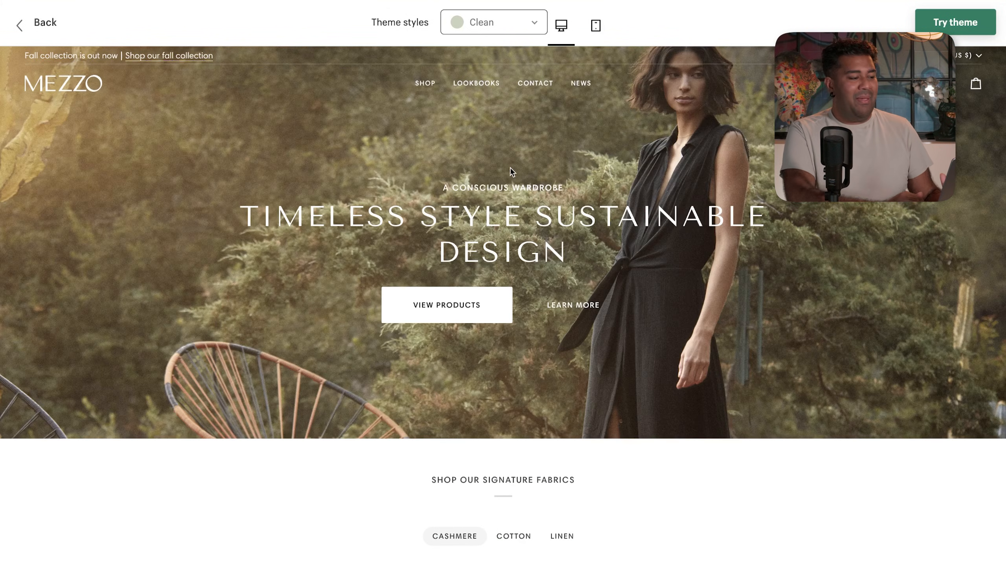
{"action": "scroll", "coordinate": [422, 289], "scroll_direction": "down", "scroll_amount": 5}
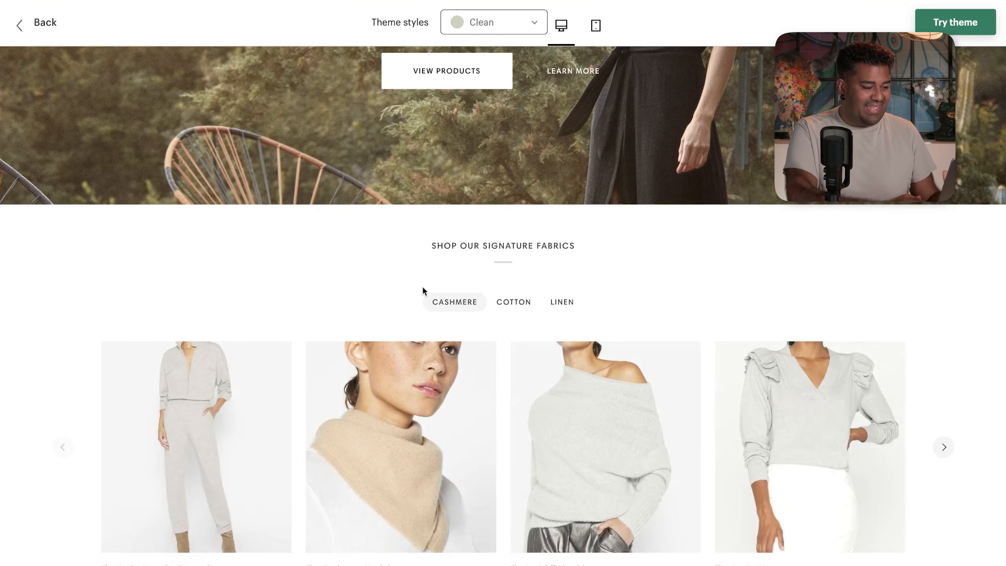
{"action": "scroll", "coordinate": [423, 288], "scroll_direction": "down", "scroll_amount": 12}
{"action": "scroll", "coordinate": [423, 289], "scroll_direction": "up", "scroll_amount": 5}
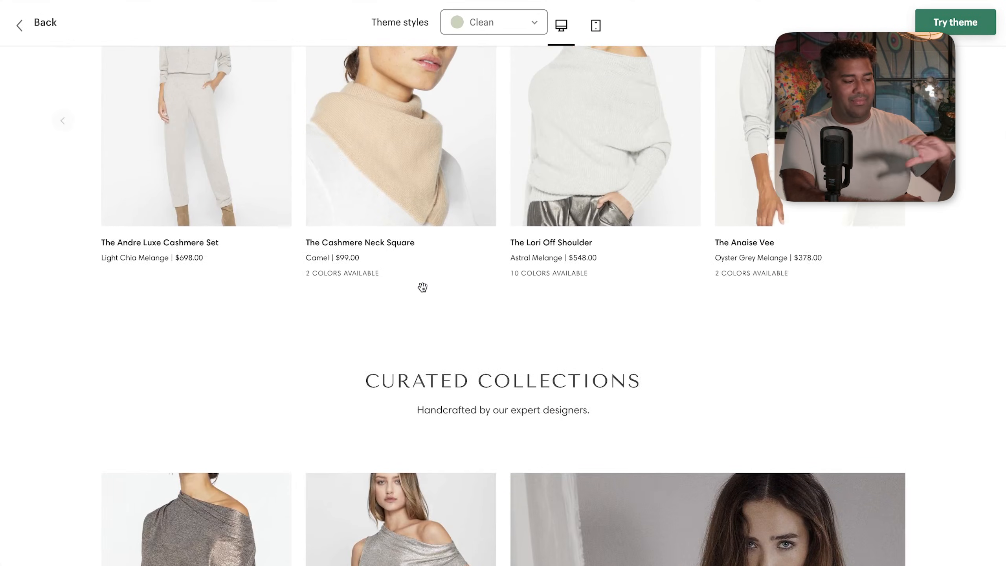
{"action": "scroll", "coordinate": [423, 289], "scroll_direction": "up", "scroll_amount": 8}
{"action": "scroll", "coordinate": [422, 285], "scroll_direction": "up", "scroll_amount": 4}
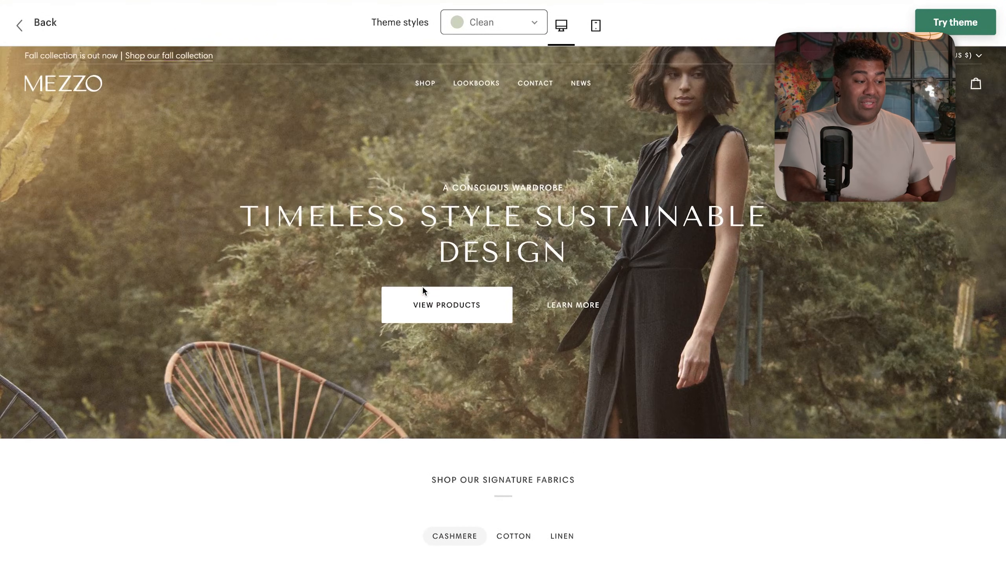
{"action": "scroll", "coordinate": [423, 288], "scroll_direction": "down", "scroll_amount": 3}
{"action": "scroll", "coordinate": [422, 288], "scroll_direction": "up", "scroll_amount": 3}
{"action": "mouse_move", "coordinate": [545, 66]}
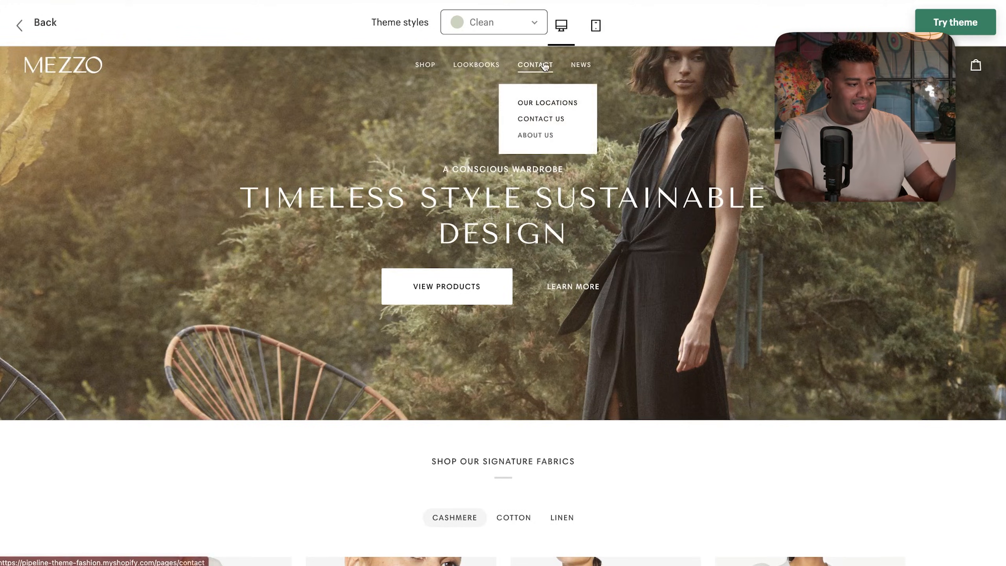
{"action": "scroll", "coordinate": [479, 306], "scroll_direction": "down", "scroll_amount": 2}
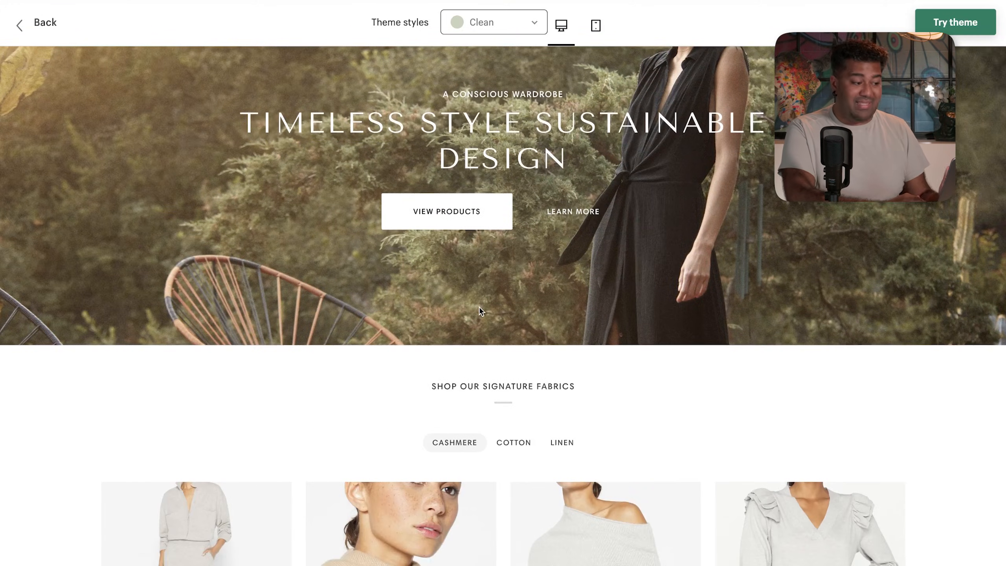
{"action": "scroll", "coordinate": [479, 307], "scroll_direction": "down", "scroll_amount": 8}
{"action": "scroll", "coordinate": [487, 301], "scroll_direction": "down", "scroll_amount": 5}
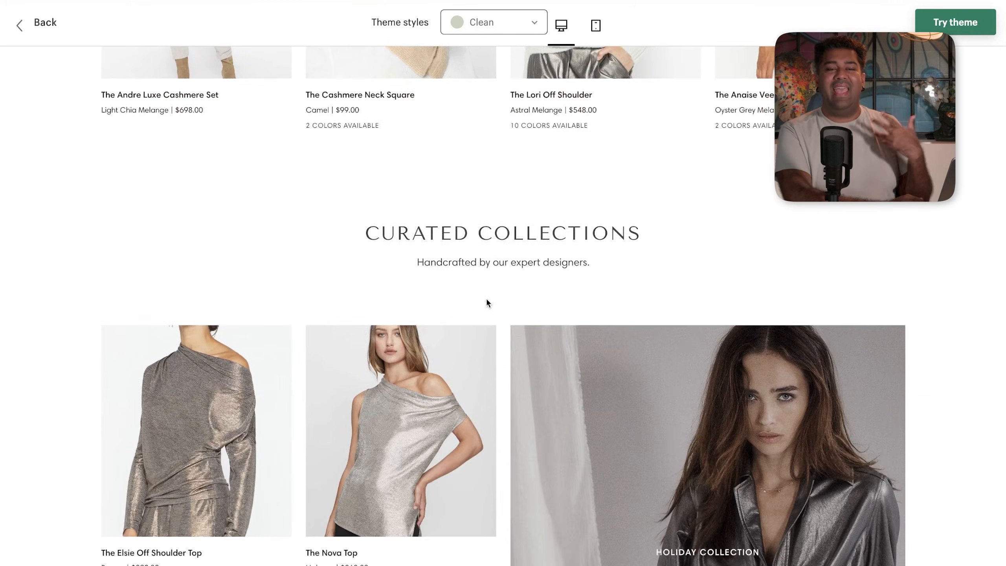
{"action": "scroll", "coordinate": [492, 301], "scroll_direction": "down", "scroll_amount": 2}
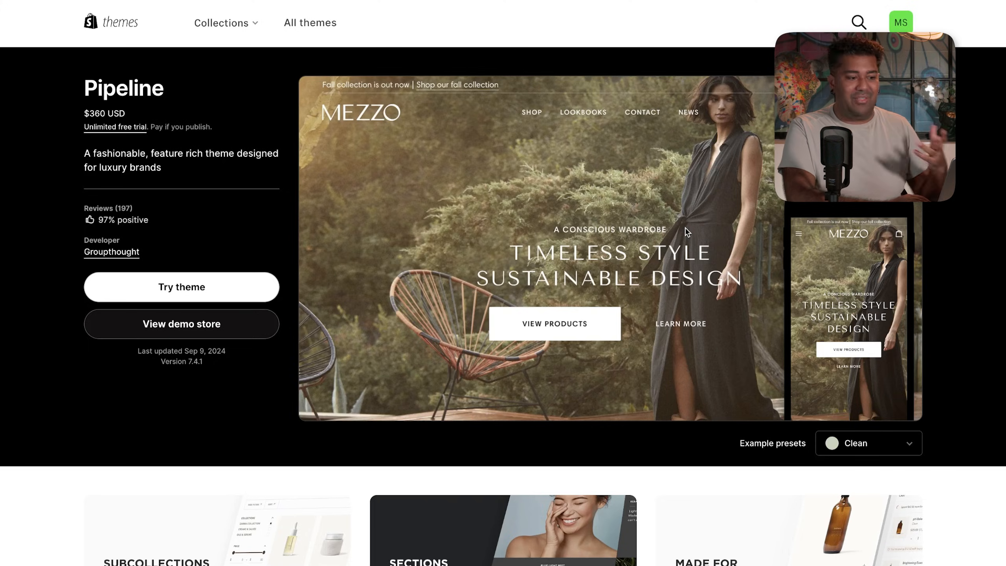
- Return to the theme listing and filter it to the 13 free themes
{"action": "left_click", "coordinate": [273, 324]}
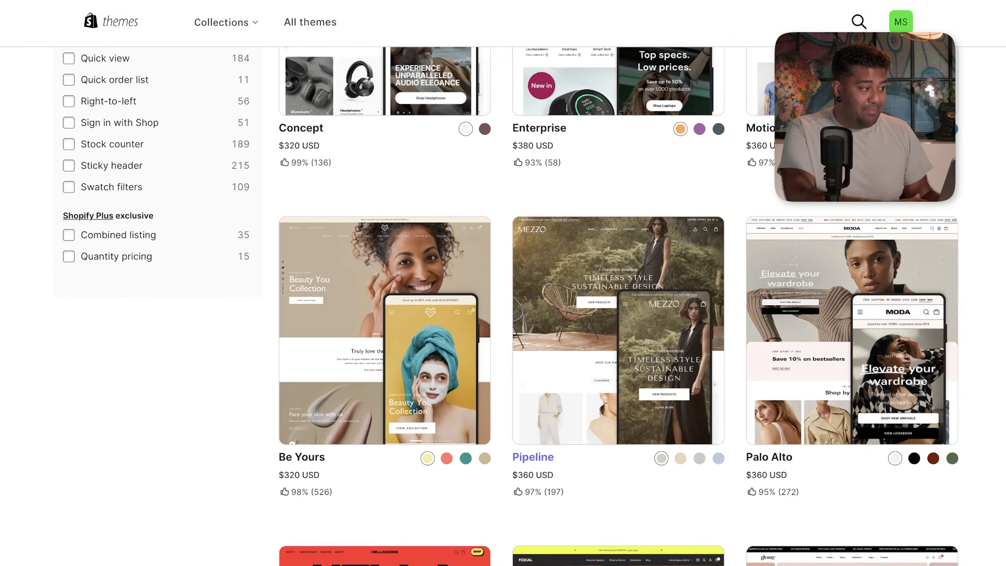
{"action": "scroll", "coordinate": [15, 149], "scroll_direction": "up", "scroll_amount": 5}
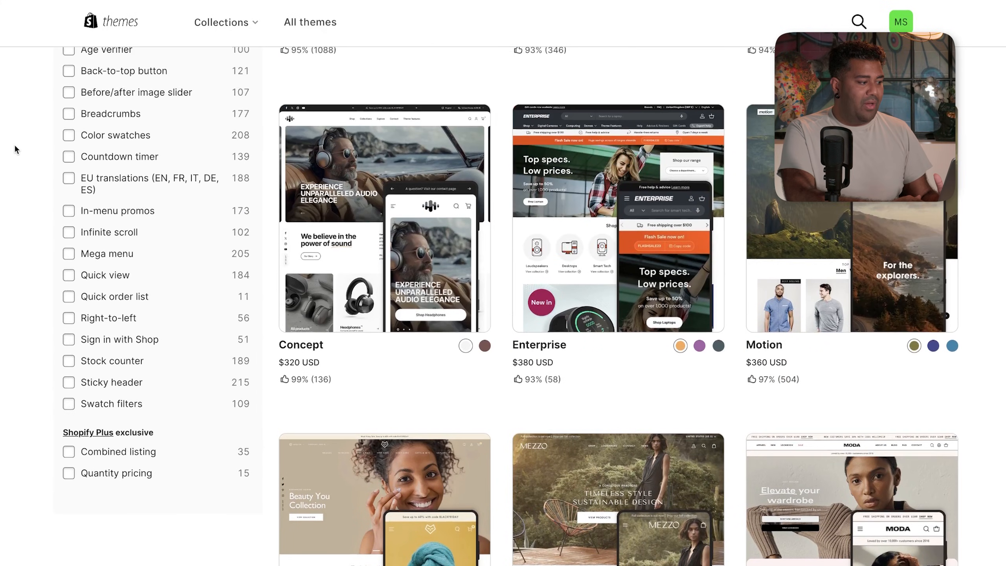
{"action": "scroll", "coordinate": [14, 149], "scroll_direction": "up", "scroll_amount": 5}
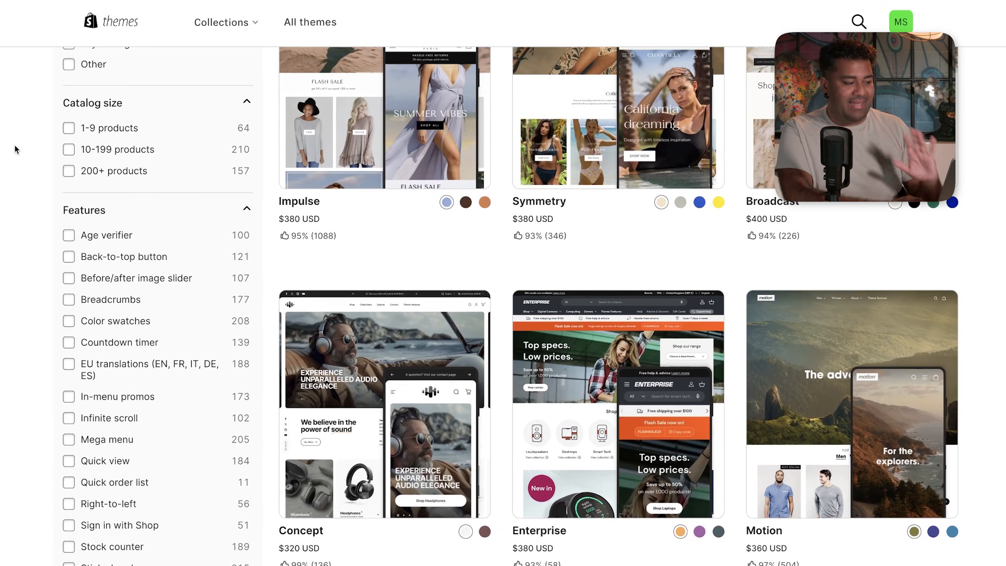
{"action": "scroll", "coordinate": [251, 153], "scroll_direction": "down", "scroll_amount": 4}
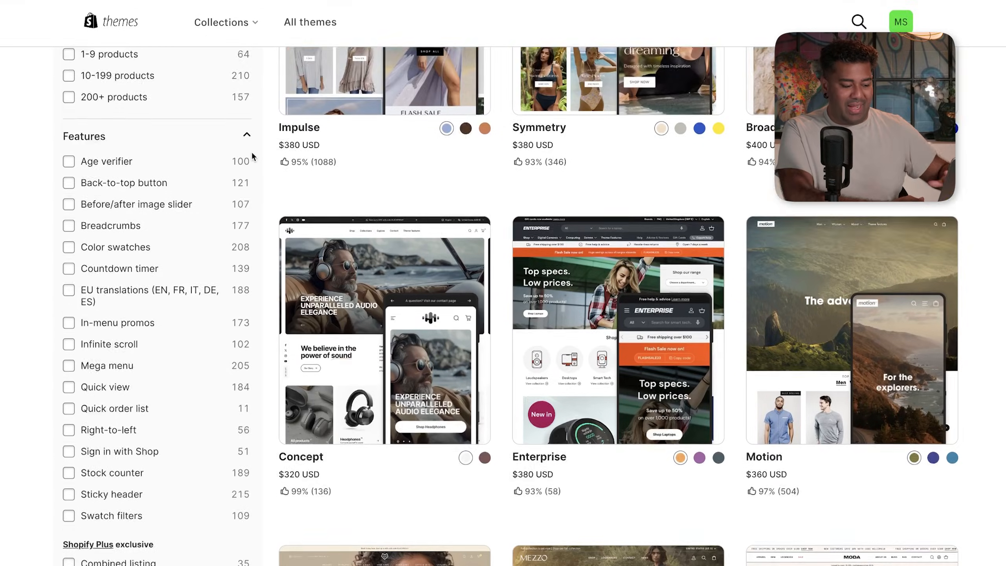
{"action": "scroll", "coordinate": [252, 152], "scroll_direction": "up", "scroll_amount": 15}
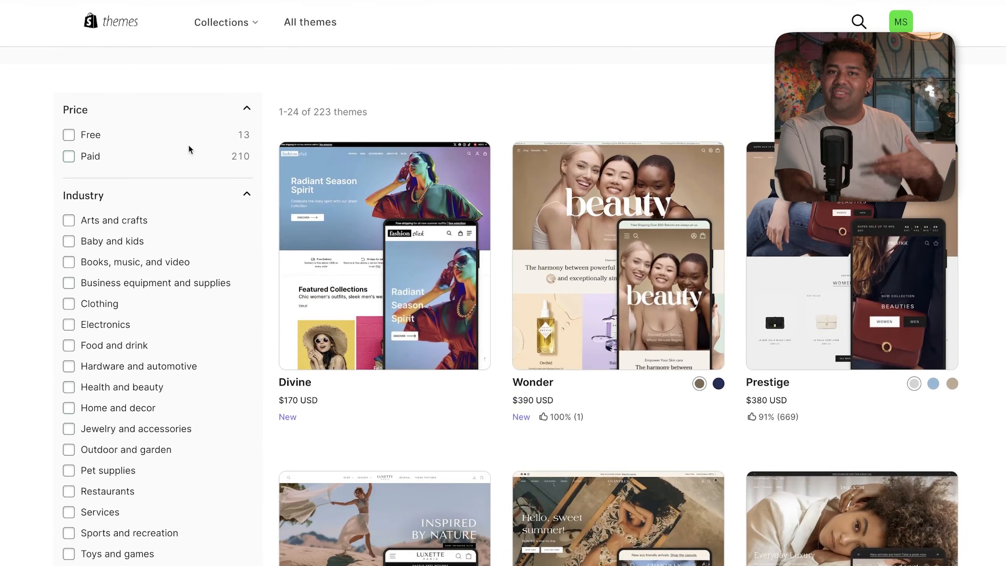
{"action": "left_click", "coordinate": [89, 139]}
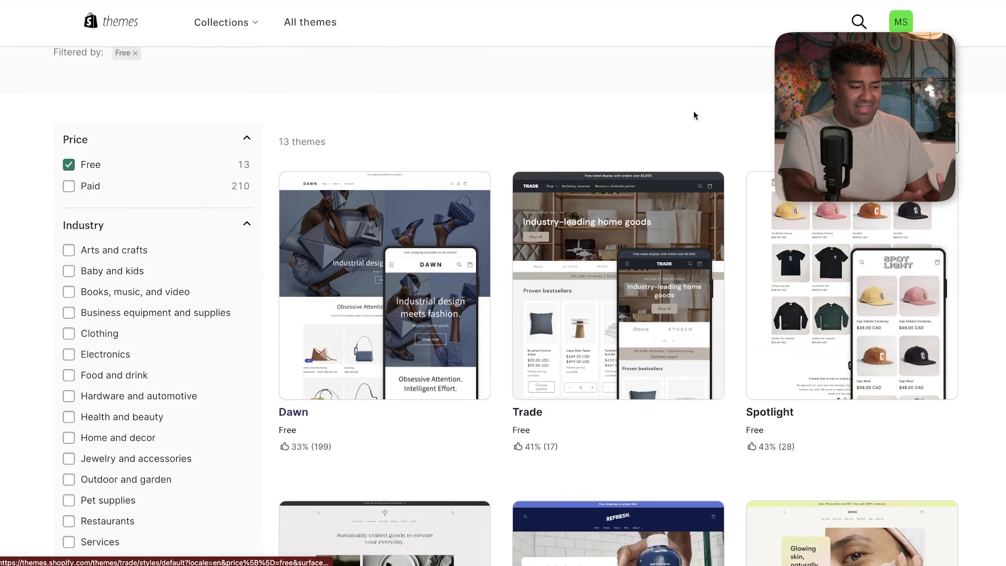
- Scroll through the free themes and open the Spotlight theme's details
{"action": "scroll", "coordinate": [710, 101], "scroll_direction": "down", "scroll_amount": 5}
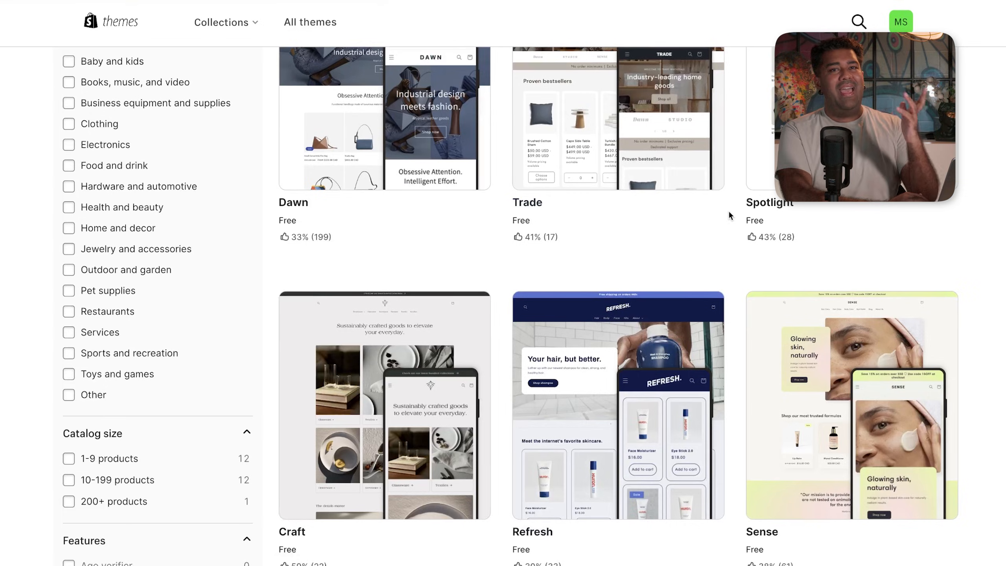
{"action": "scroll", "coordinate": [729, 214], "scroll_direction": "down", "scroll_amount": 1}
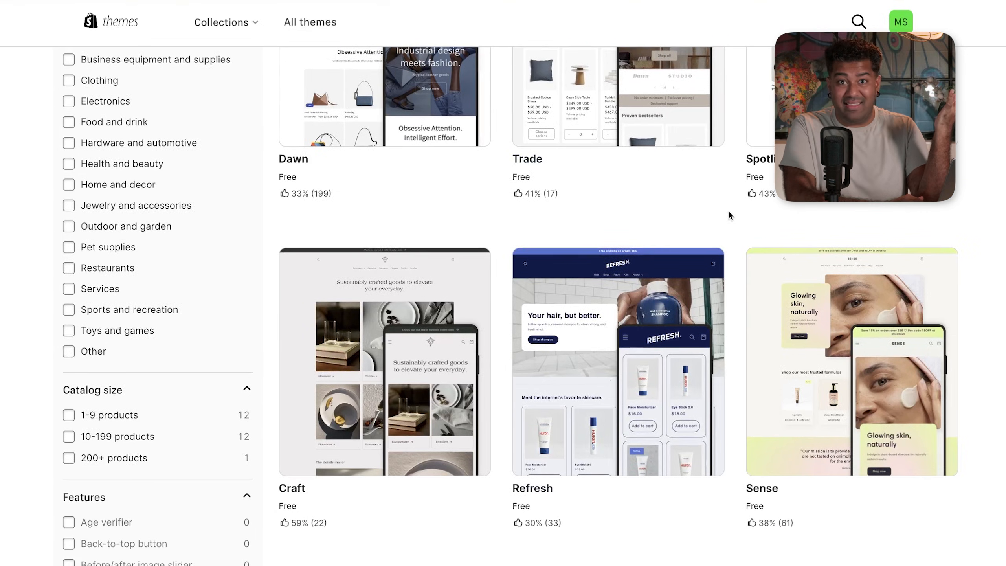
{"action": "scroll", "coordinate": [730, 216], "scroll_direction": "down", "scroll_amount": 1}
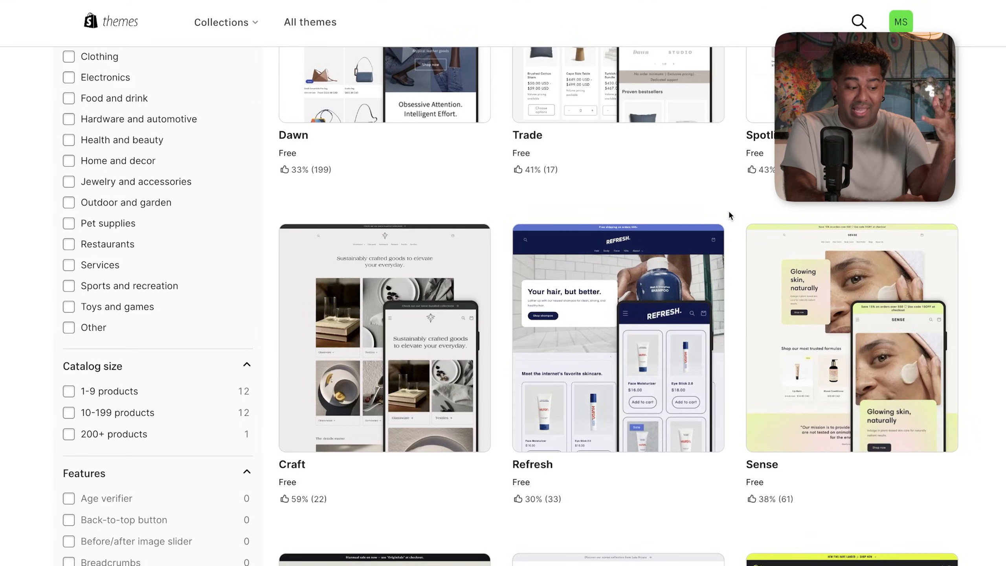
{"action": "scroll", "coordinate": [730, 214], "scroll_direction": "down", "scroll_amount": 10}
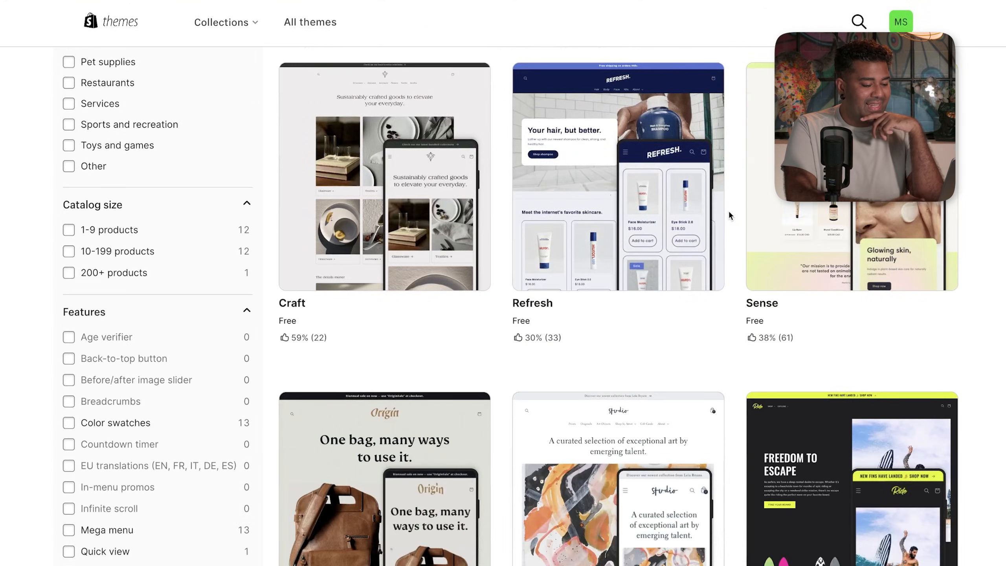
{"action": "scroll", "coordinate": [730, 214], "scroll_direction": "down", "scroll_amount": 5}
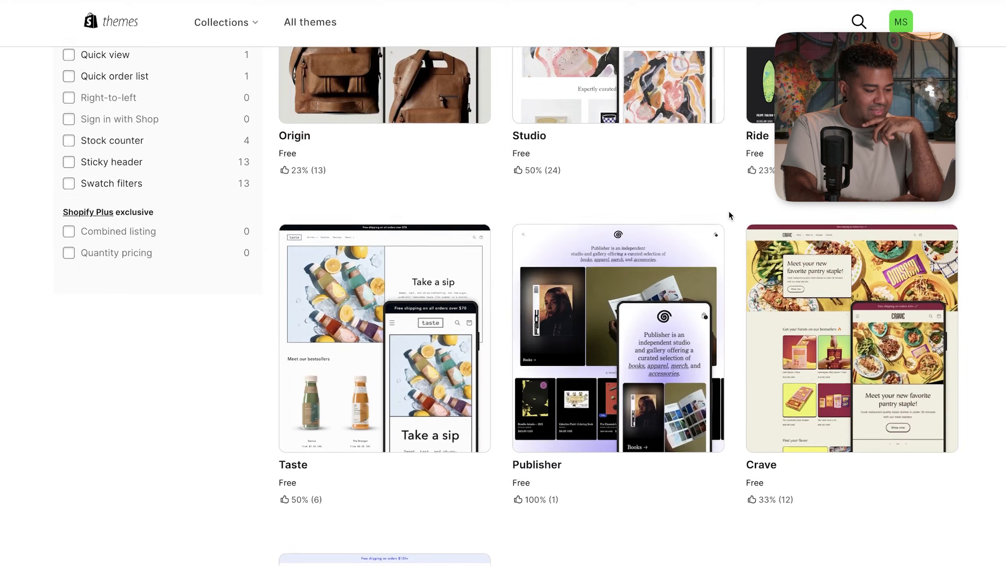
{"action": "scroll", "coordinate": [728, 215], "scroll_direction": "up", "scroll_amount": 8}
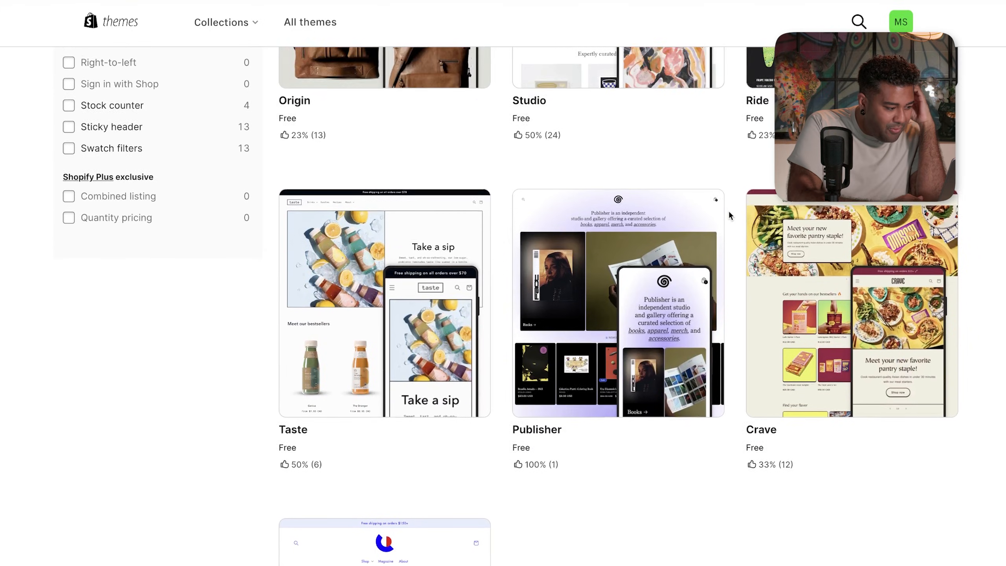
{"action": "scroll", "coordinate": [727, 209], "scroll_direction": "up", "scroll_amount": 12}
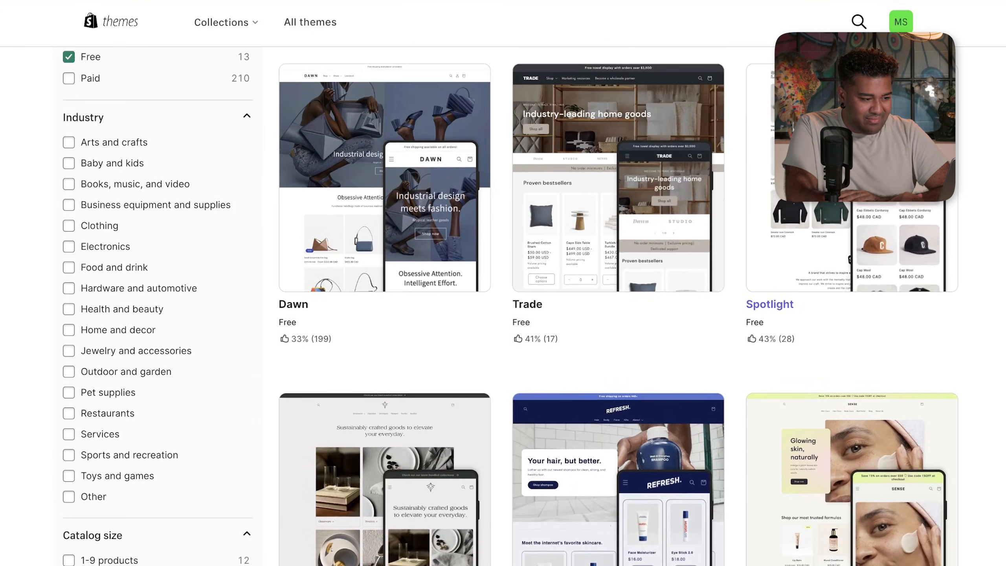
{"action": "left_click", "coordinate": [788, 216]}
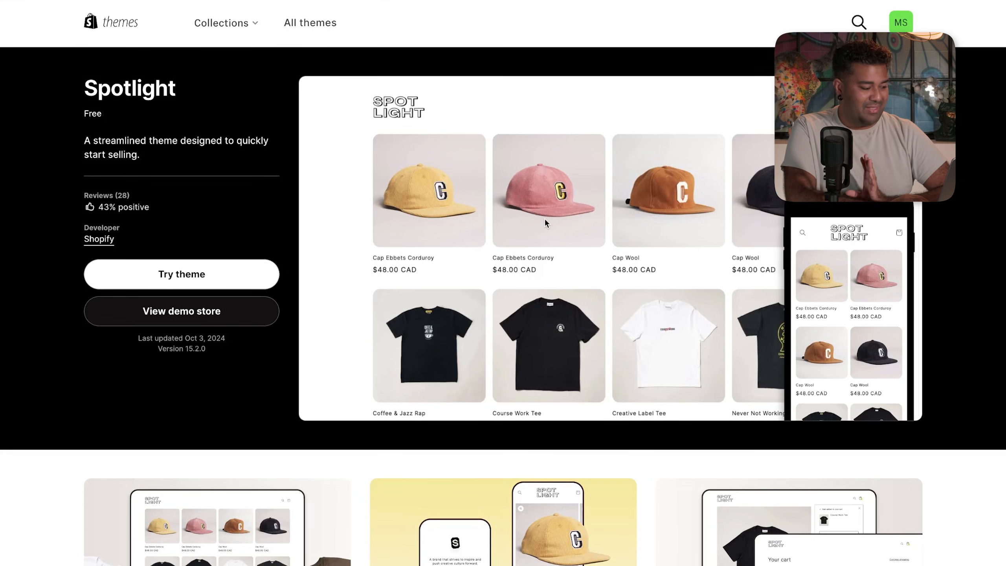
- Open a live preview of the Spotlight theme and scroll through its demo store
{"action": "left_click", "coordinate": [246, 278]}
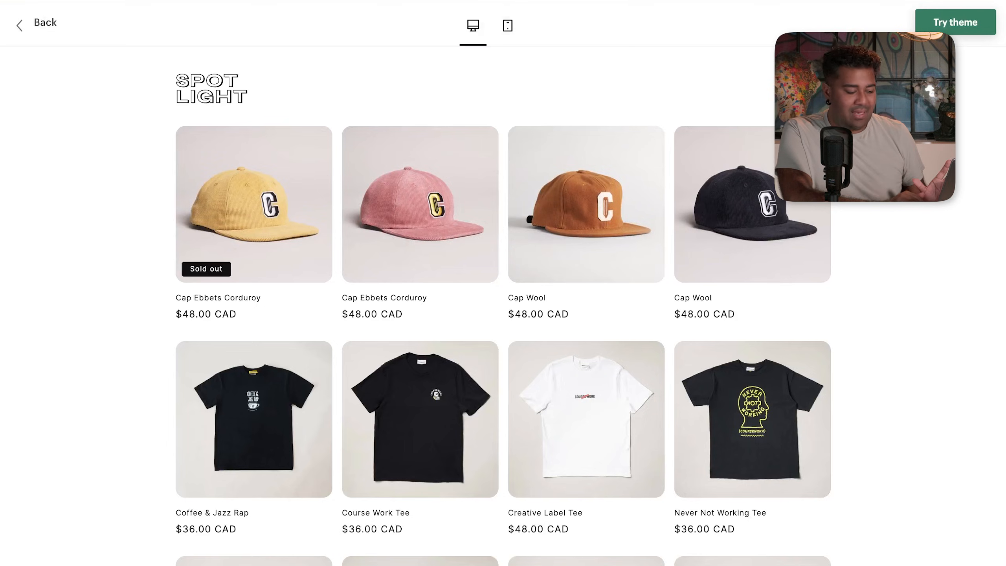
{"action": "scroll", "coordinate": [967, 295], "scroll_direction": "down", "scroll_amount": 6}
{"action": "scroll", "coordinate": [966, 292], "scroll_direction": "down", "scroll_amount": 4}
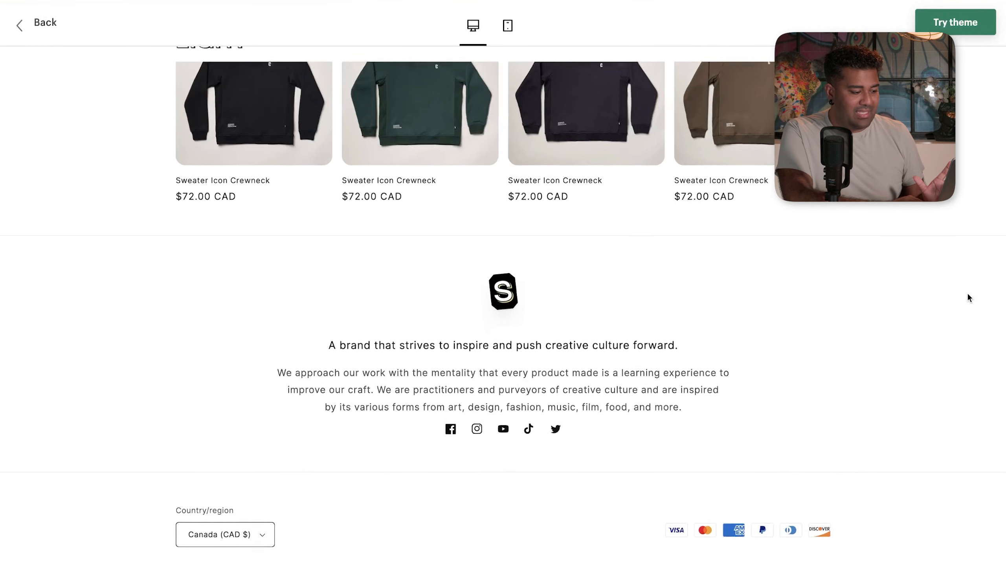
{"action": "scroll", "coordinate": [966, 292], "scroll_direction": "up", "scroll_amount": 5}
{"action": "scroll", "coordinate": [966, 292], "scroll_direction": "up", "scroll_amount": 5}
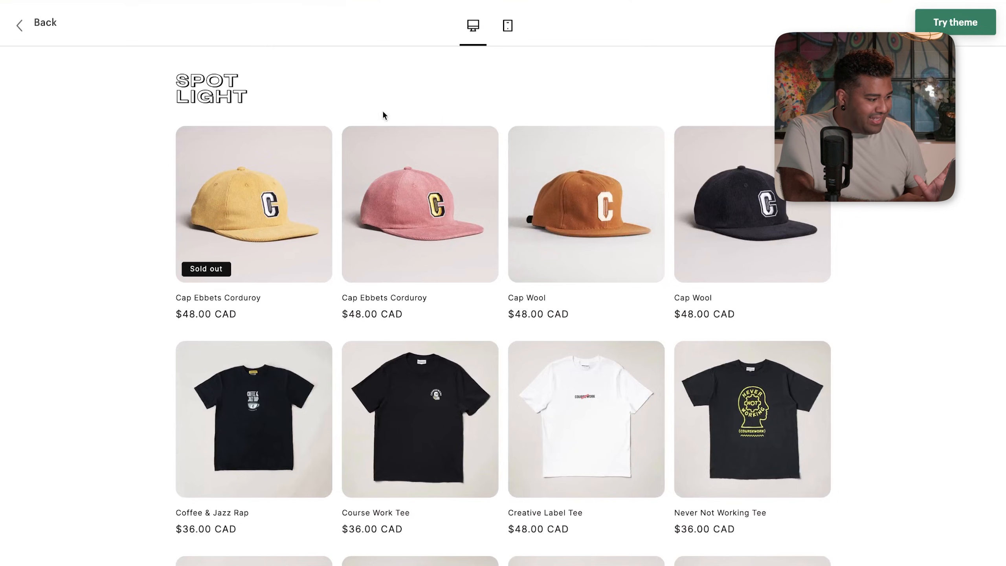
{"action": "scroll", "coordinate": [314, 121], "scroll_direction": "down", "scroll_amount": 3}
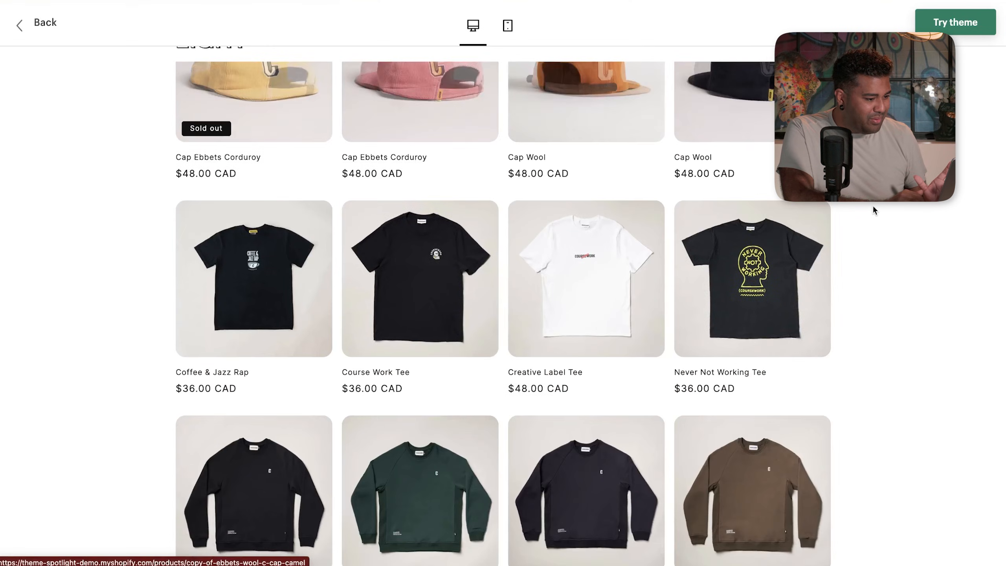
{"action": "scroll", "coordinate": [942, 357], "scroll_direction": "down", "scroll_amount": 4}
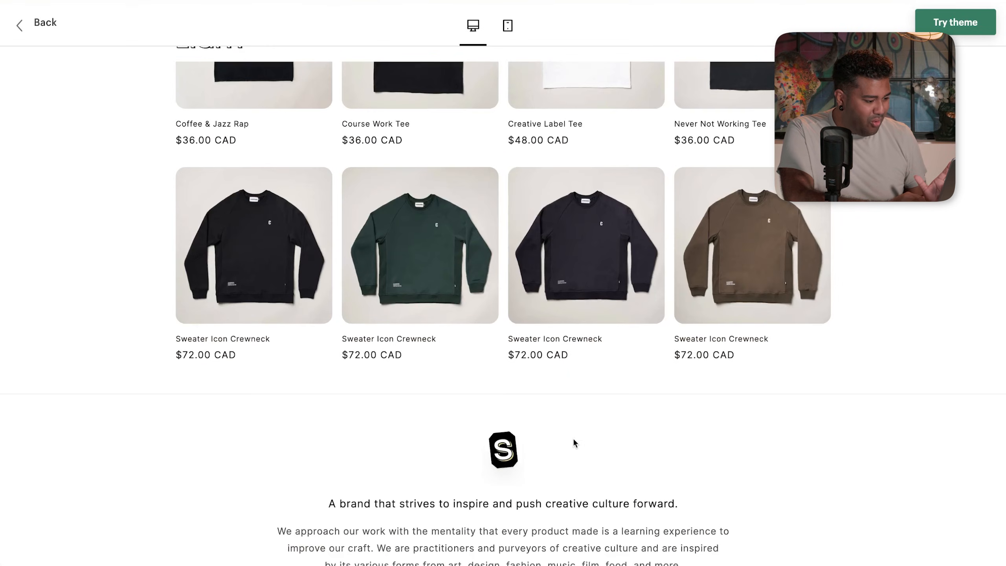
{"action": "scroll", "coordinate": [471, 462], "scroll_direction": "down", "scroll_amount": 3}
{"action": "scroll", "coordinate": [424, 467], "scroll_direction": "up", "scroll_amount": 10}
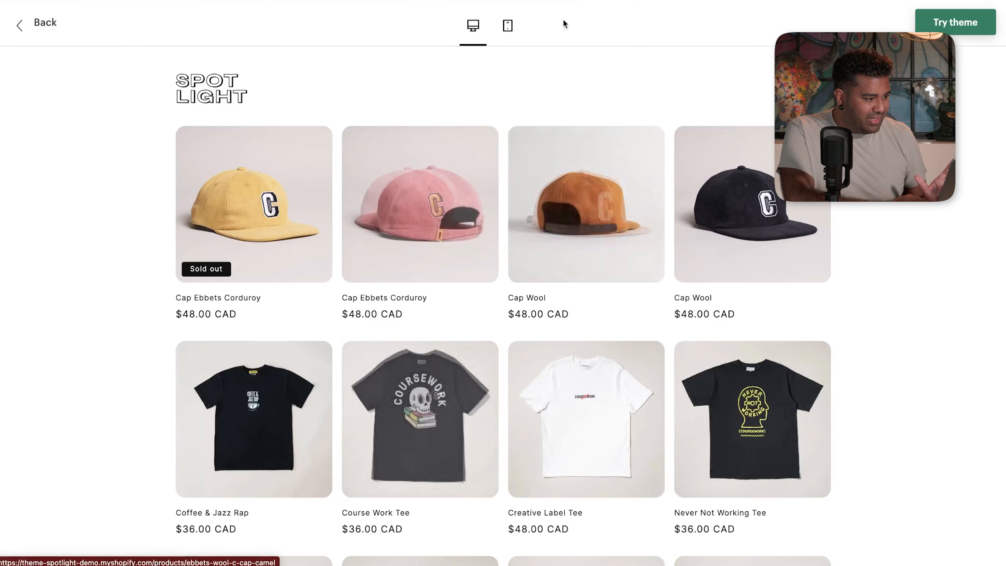
- View the Spotlight preview in mobile and desktop layouts, then return to its theme page
{"action": "left_click", "coordinate": [506, 26]}
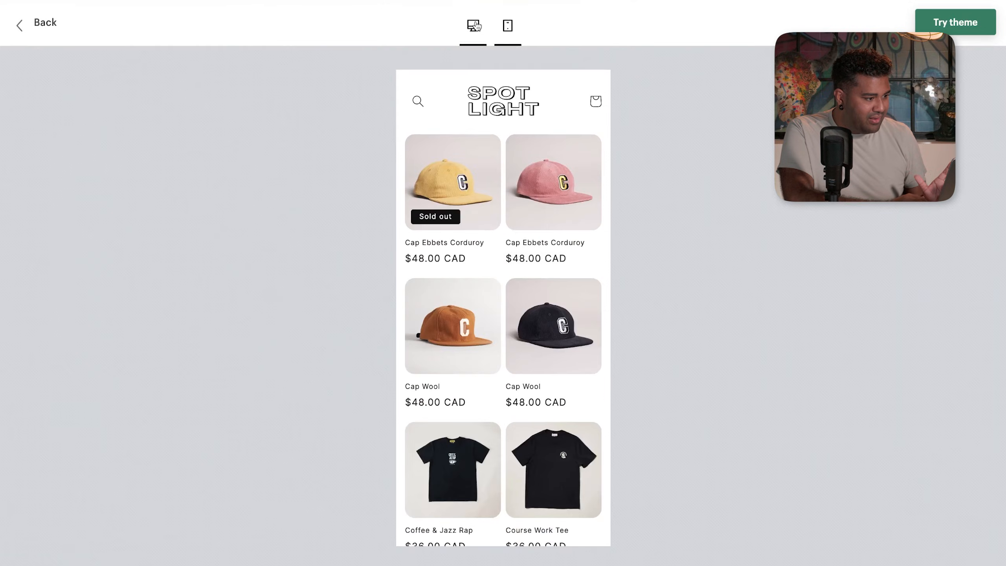
{"action": "left_click", "coordinate": [476, 26]}
{"action": "left_click", "coordinate": [54, 36]}
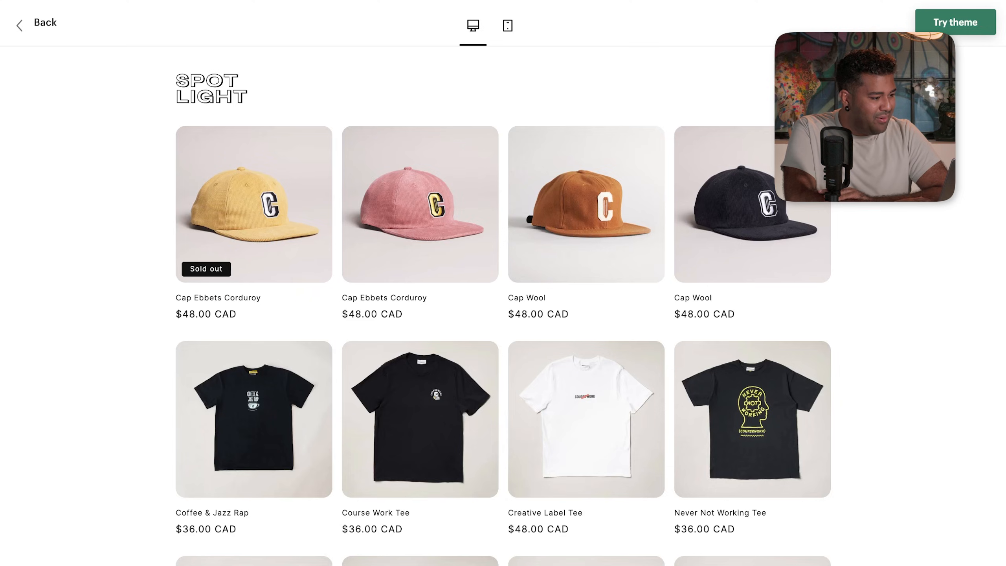
{"action": "left_click", "coordinate": [46, 29]}
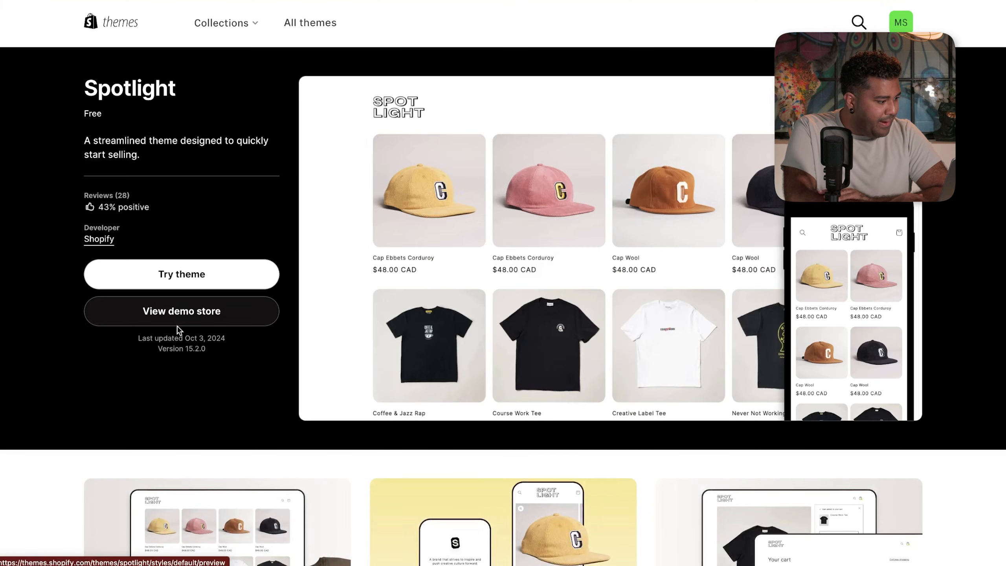
- List all themes filtered to Free and open the Taste theme's details
{"action": "left_click", "coordinate": [293, 29]}
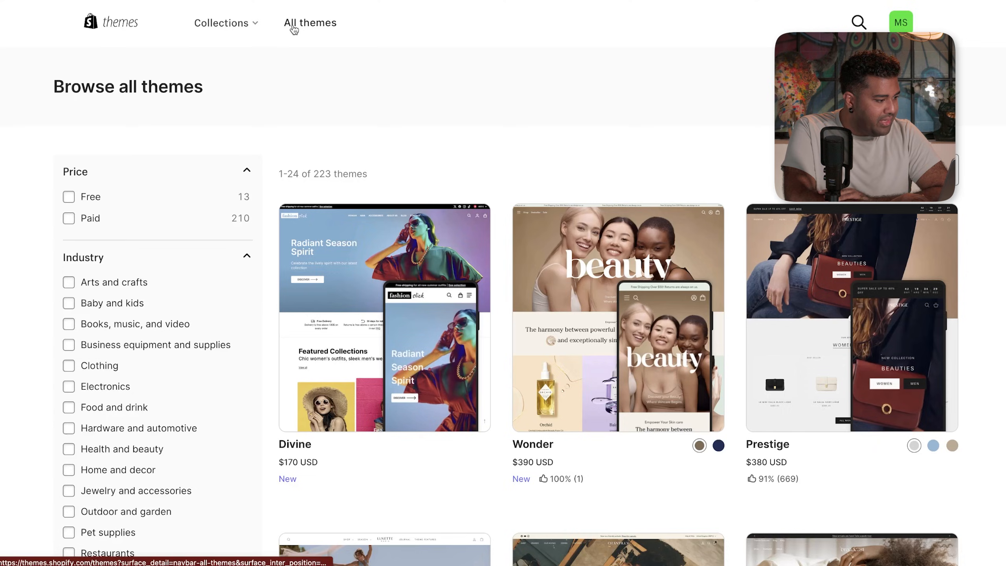
{"action": "left_click", "coordinate": [87, 198]}
{"action": "scroll", "coordinate": [642, 179], "scroll_direction": "down", "scroll_amount": 12}
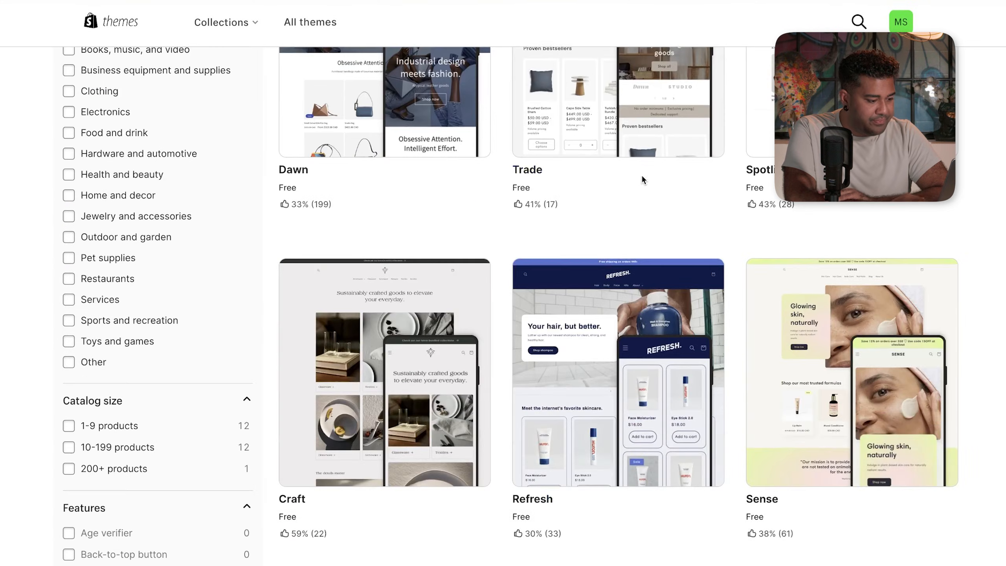
{"action": "scroll", "coordinate": [642, 179], "scroll_direction": "up", "scroll_amount": 7}
{"action": "scroll", "coordinate": [642, 180], "scroll_direction": "up", "scroll_amount": 2}
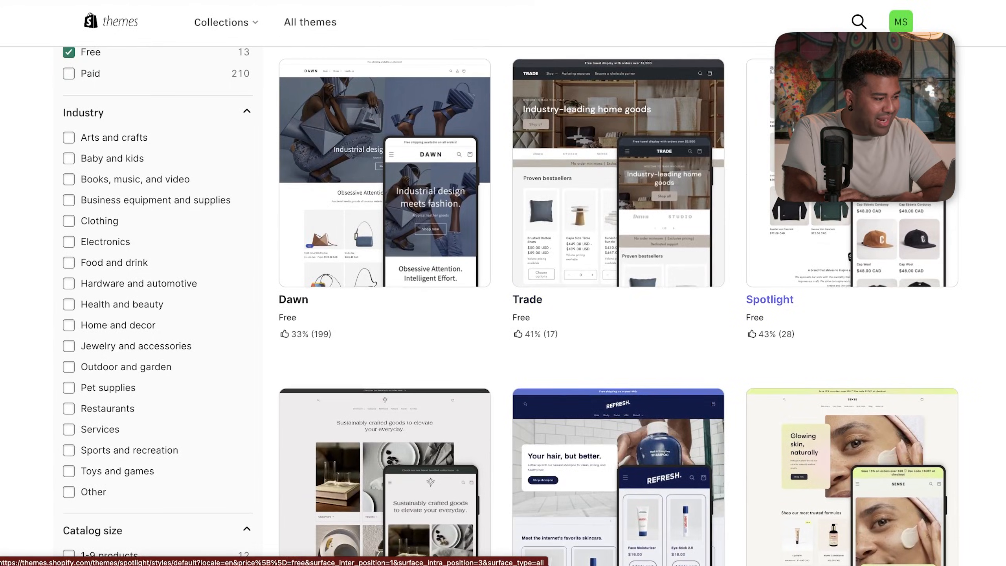
{"action": "scroll", "coordinate": [824, 287], "scroll_direction": "down", "scroll_amount": 3}
{"action": "scroll", "coordinate": [824, 287], "scroll_direction": "down", "scroll_amount": 6}
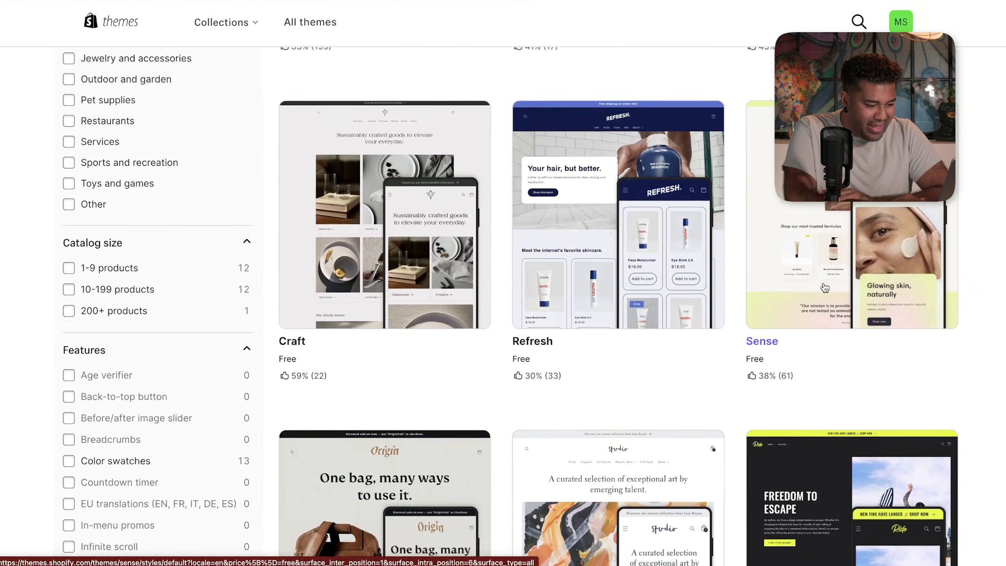
{"action": "scroll", "coordinate": [619, 400], "scroll_direction": "down", "scroll_amount": 3}
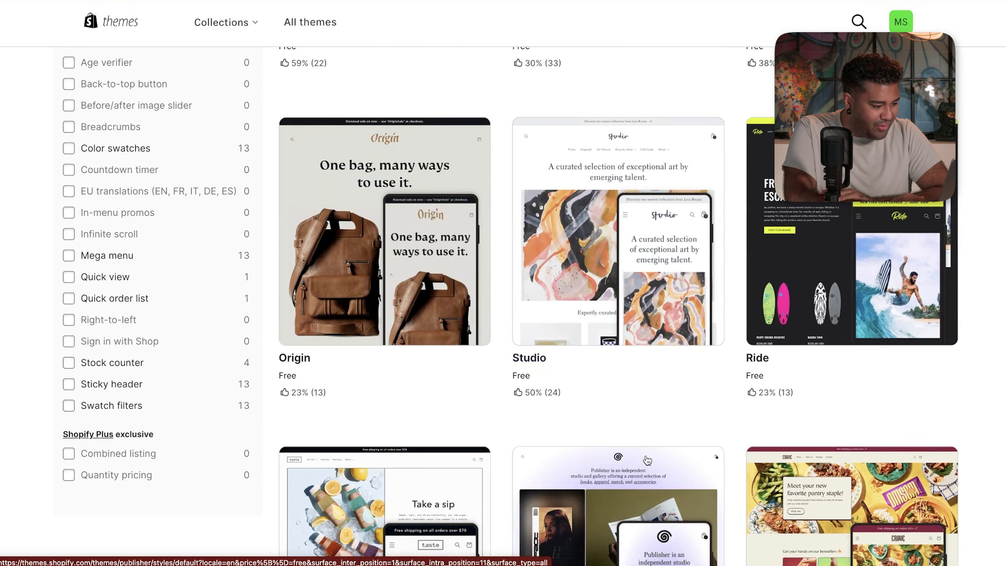
{"action": "scroll", "coordinate": [620, 401], "scroll_direction": "down", "scroll_amount": 4}
{"action": "scroll", "coordinate": [620, 402], "scroll_direction": "down", "scroll_amount": 2}
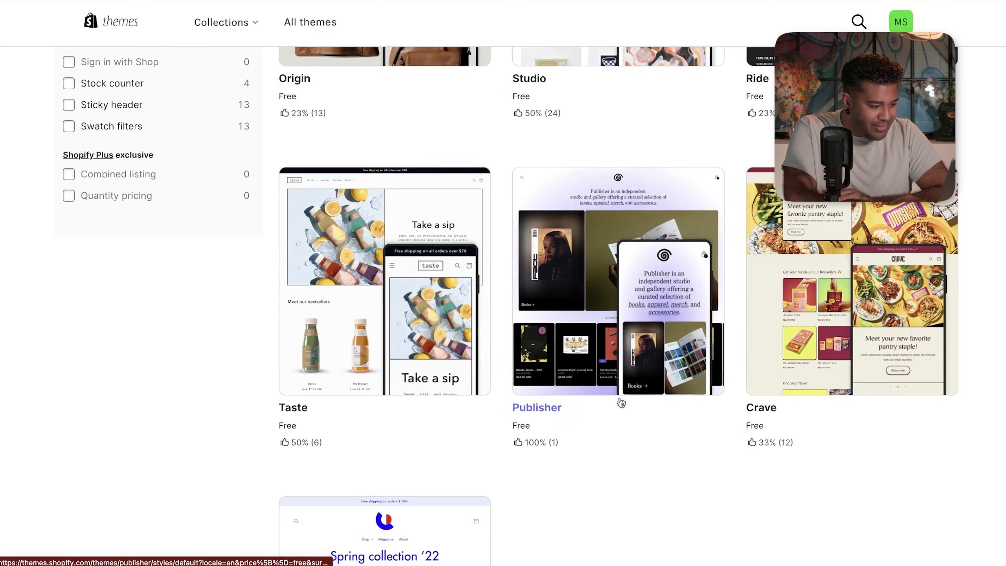
{"action": "left_click", "coordinate": [434, 364]}
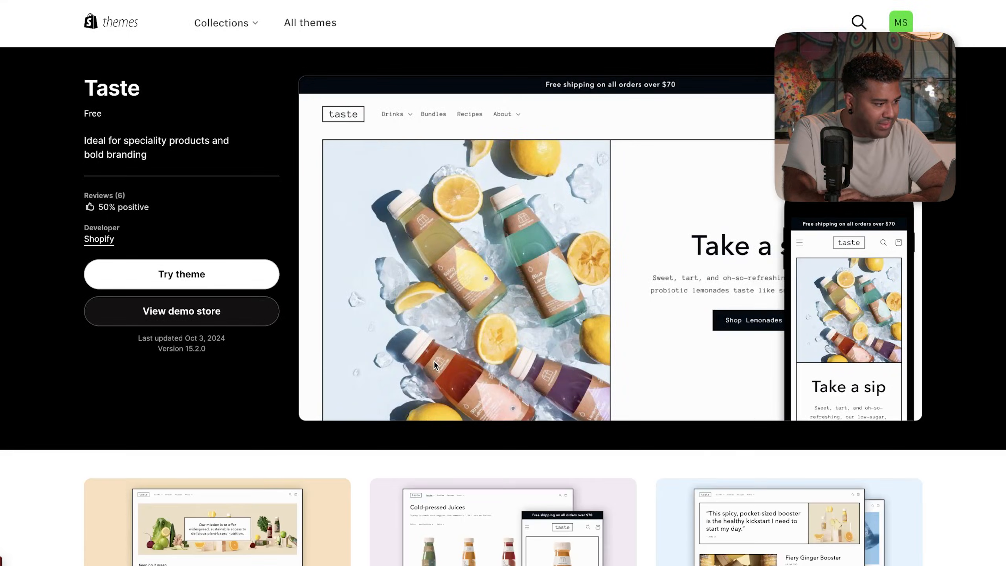
- Scroll through the Taste demo store preview, then add Taste to the store with Try theme
{"action": "left_click", "coordinate": [435, 365]}
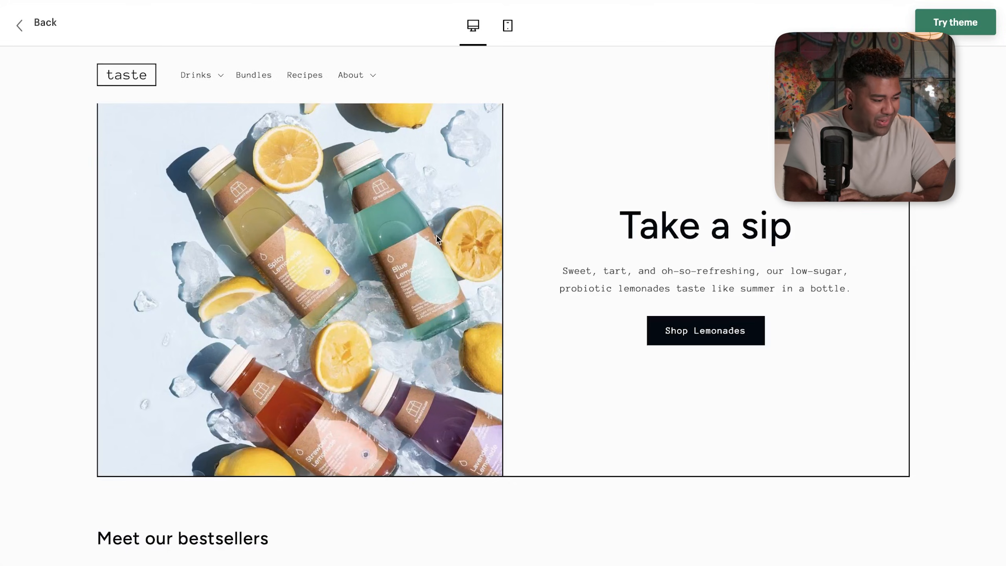
{"action": "scroll", "coordinate": [526, 261], "scroll_direction": "down", "scroll_amount": 1}
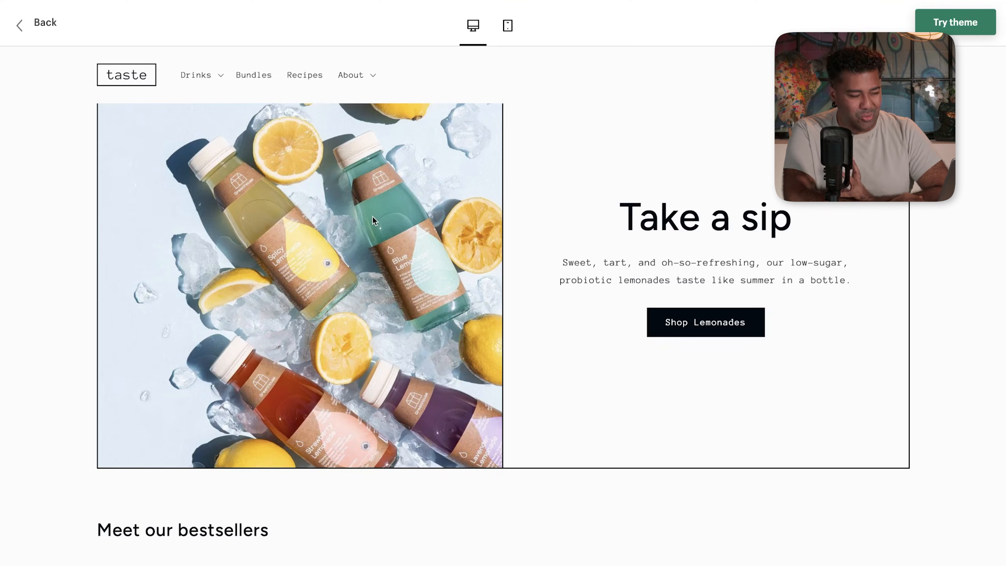
{"action": "scroll", "coordinate": [373, 235], "scroll_direction": "down", "scroll_amount": 2}
{"action": "scroll", "coordinate": [374, 236], "scroll_direction": "down", "scroll_amount": 15}
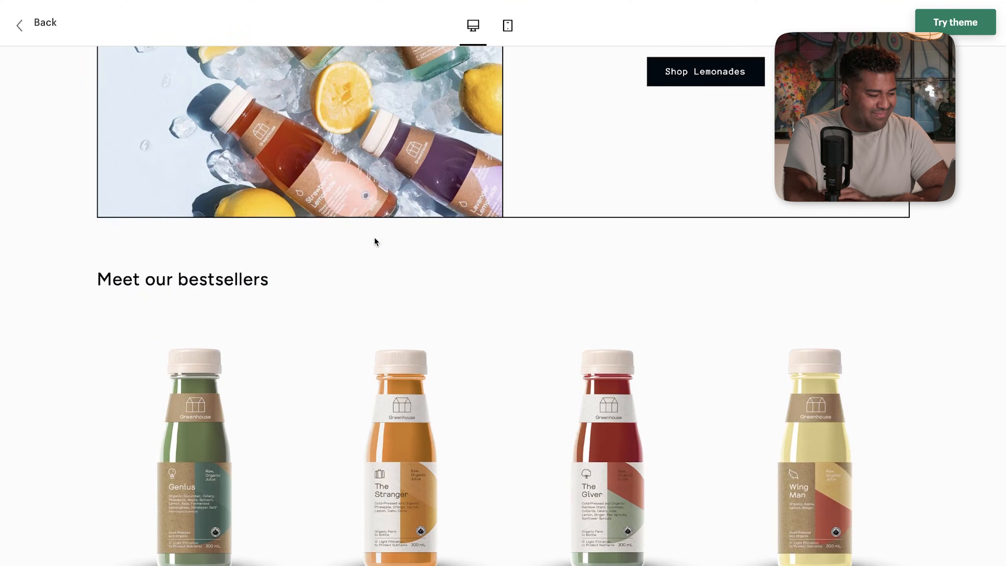
{"action": "scroll", "coordinate": [374, 237], "scroll_direction": "down", "scroll_amount": 7}
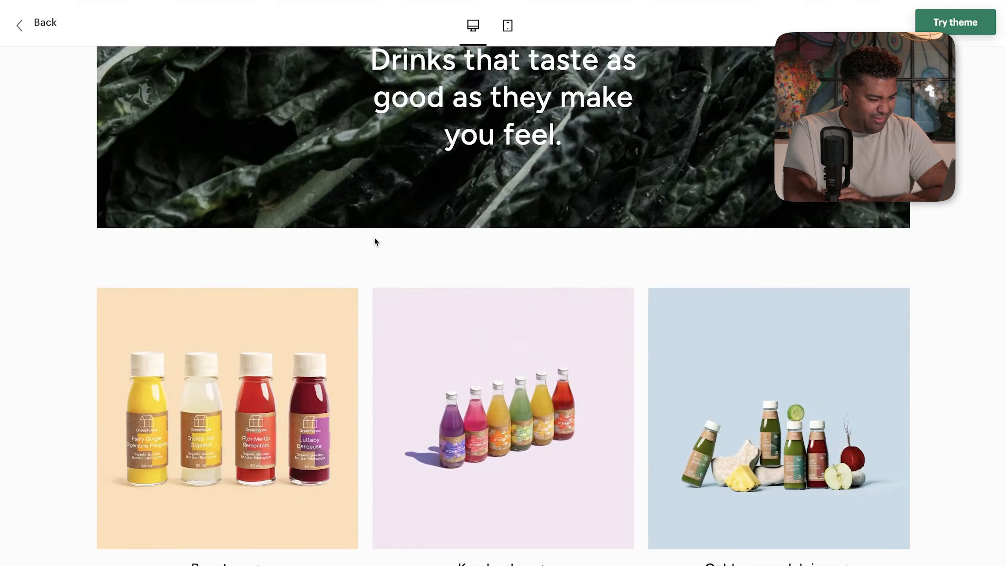
{"action": "scroll", "coordinate": [688, 315], "scroll_direction": "up", "scroll_amount": 15}
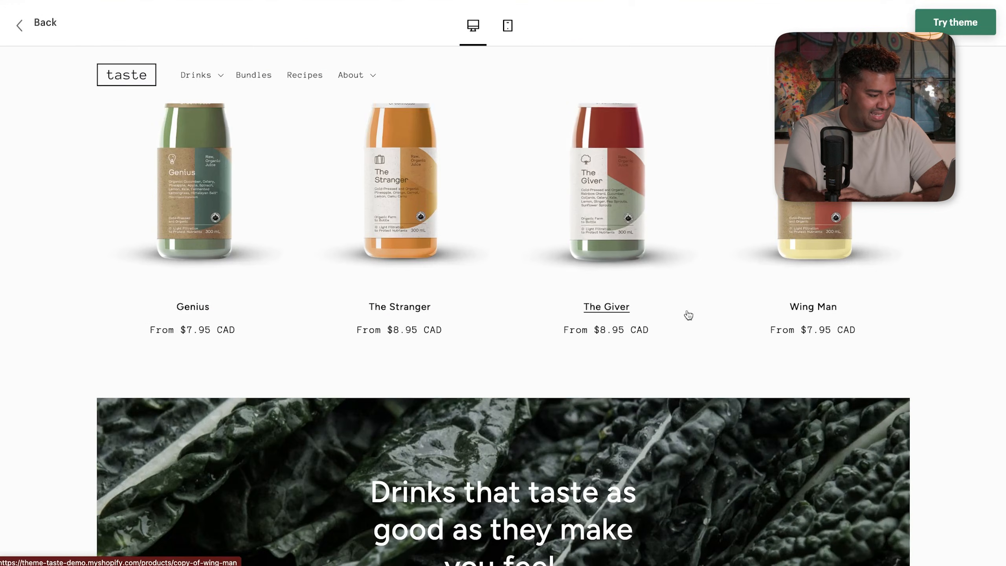
{"action": "scroll", "coordinate": [463, 280], "scroll_direction": "left", "scroll_amount": 3}
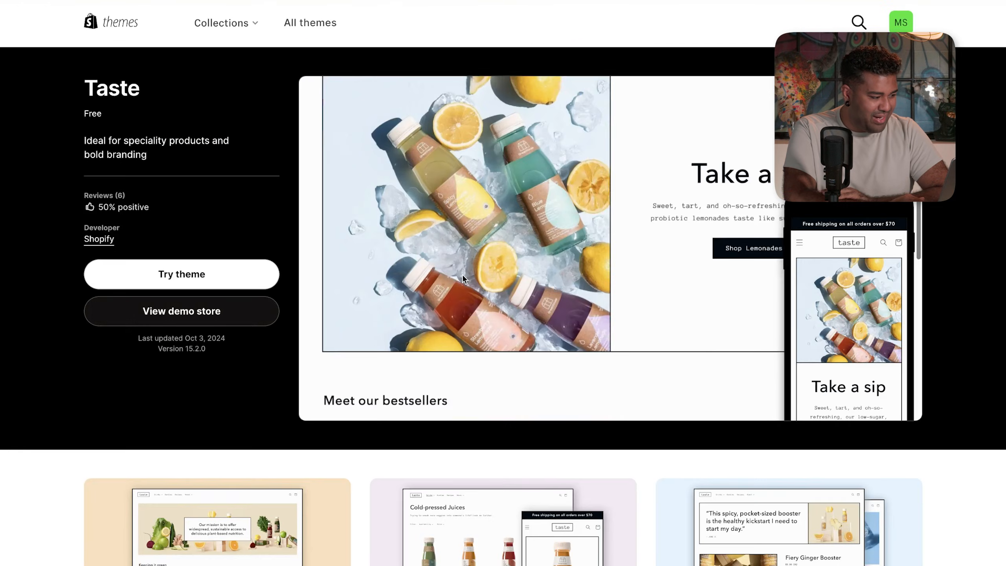
{"action": "left_click", "coordinate": [242, 283]}
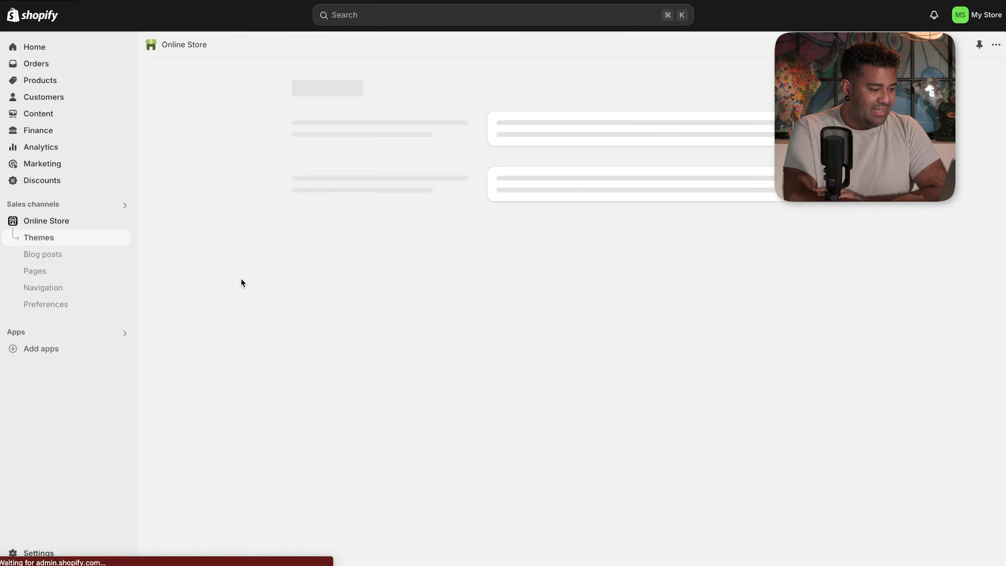
- Remove the Spotlight theme from the theme library
{"action": "scroll", "coordinate": [242, 280], "scroll_direction": "down", "scroll_amount": 3}
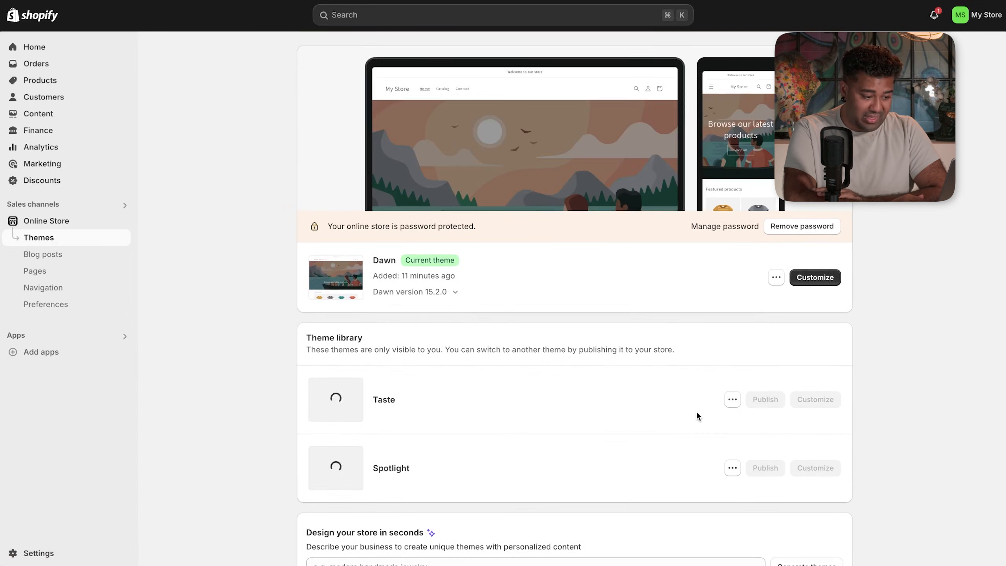
{"action": "scroll", "coordinate": [513, 459], "scroll_direction": "down", "scroll_amount": 8}
{"action": "scroll", "coordinate": [545, 414], "scroll_direction": "up", "scroll_amount": 3}
{"action": "left_click", "coordinate": [730, 272]}
{"action": "left_click", "coordinate": [661, 435]}
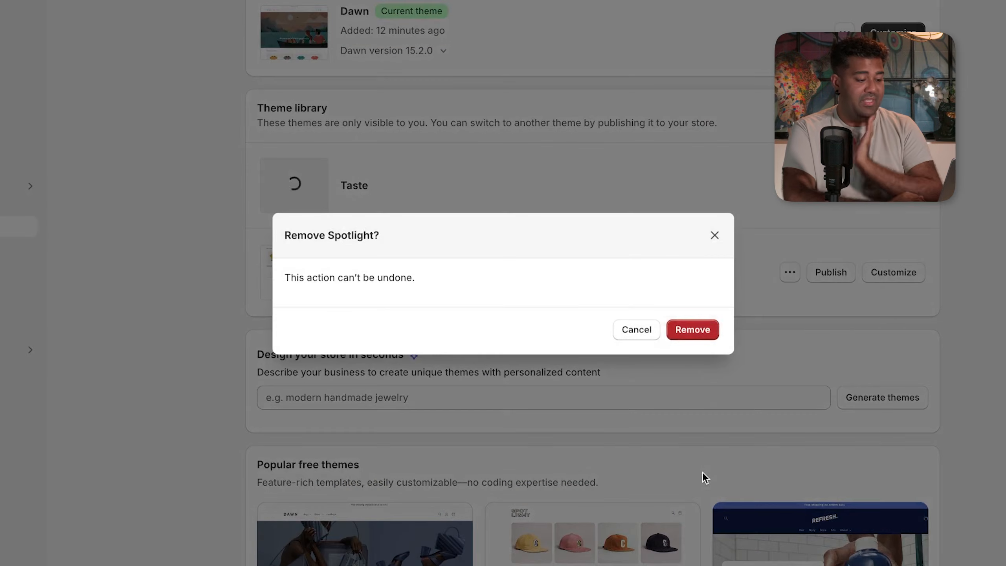
{"action": "left_click", "coordinate": [692, 330]}
- Look over the current Dawn theme's options, then open the added Taste theme for customizing
{"action": "scroll", "coordinate": [936, 260], "scroll_direction": "up", "scroll_amount": 3}
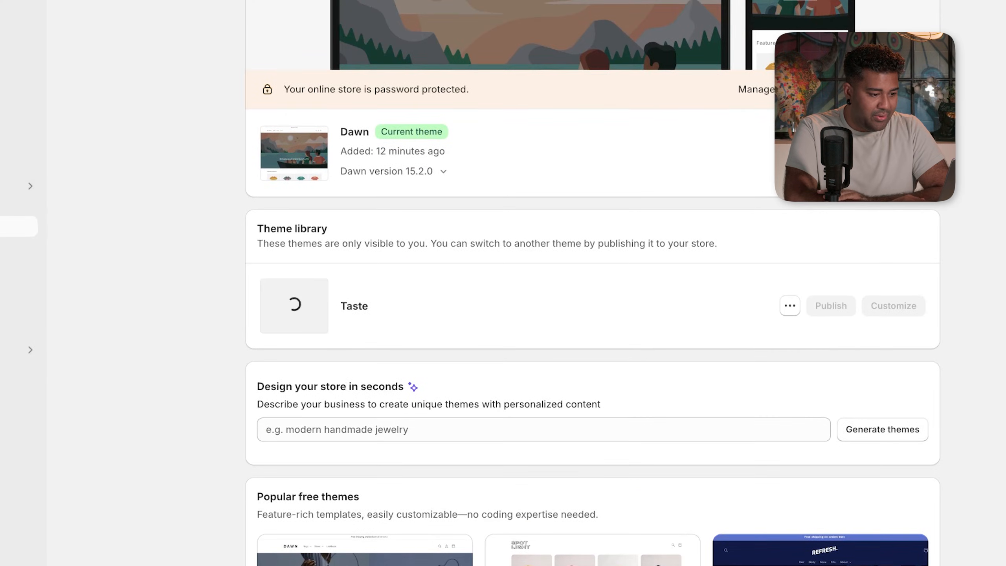
{"action": "left_click", "coordinate": [790, 305]}
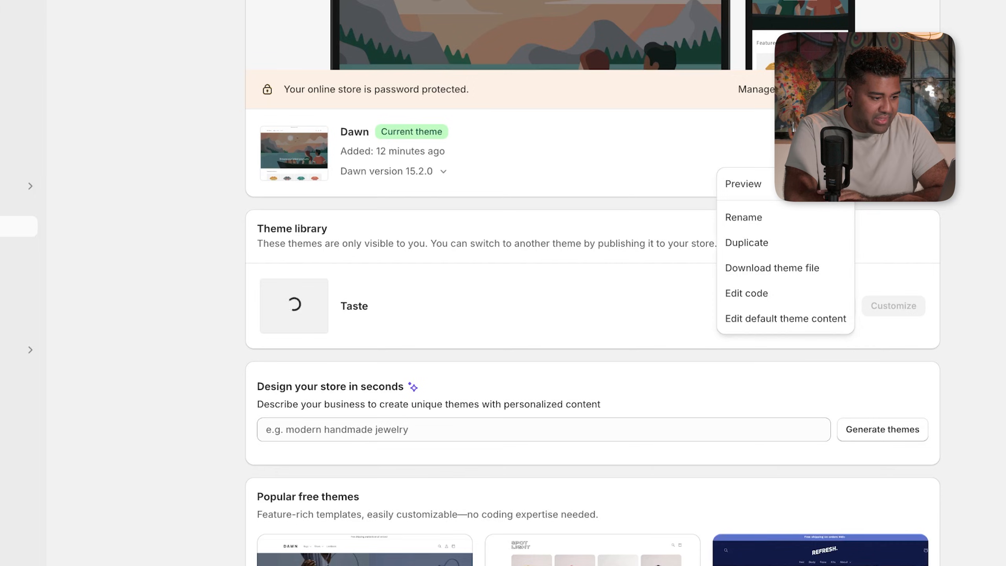
{"action": "left_click", "coordinate": [845, 152]}
{"action": "scroll", "coordinate": [844, 153], "scroll_direction": "up", "scroll_amount": 5}
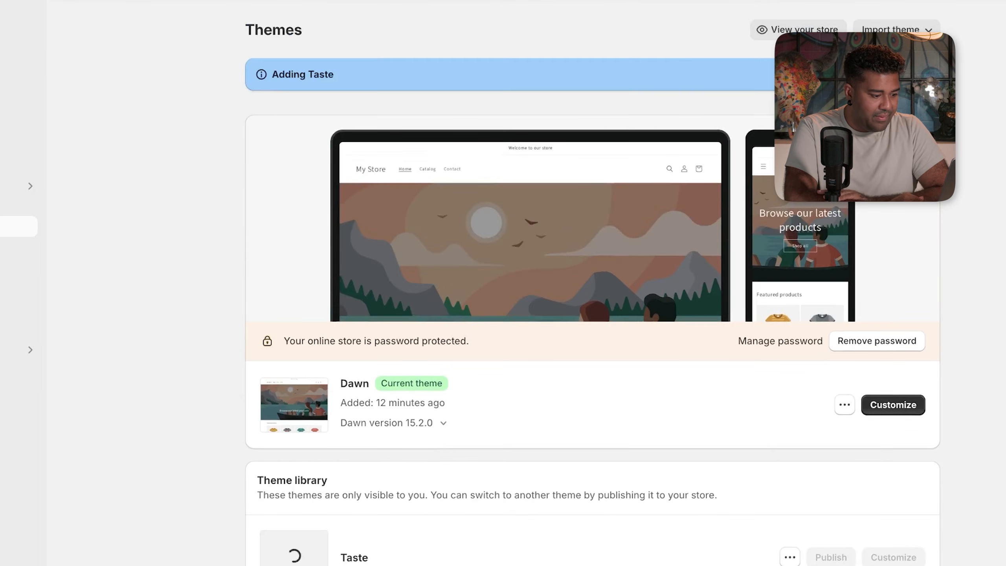
{"action": "scroll", "coordinate": [592, 277], "scroll_direction": "down", "scroll_amount": 3}
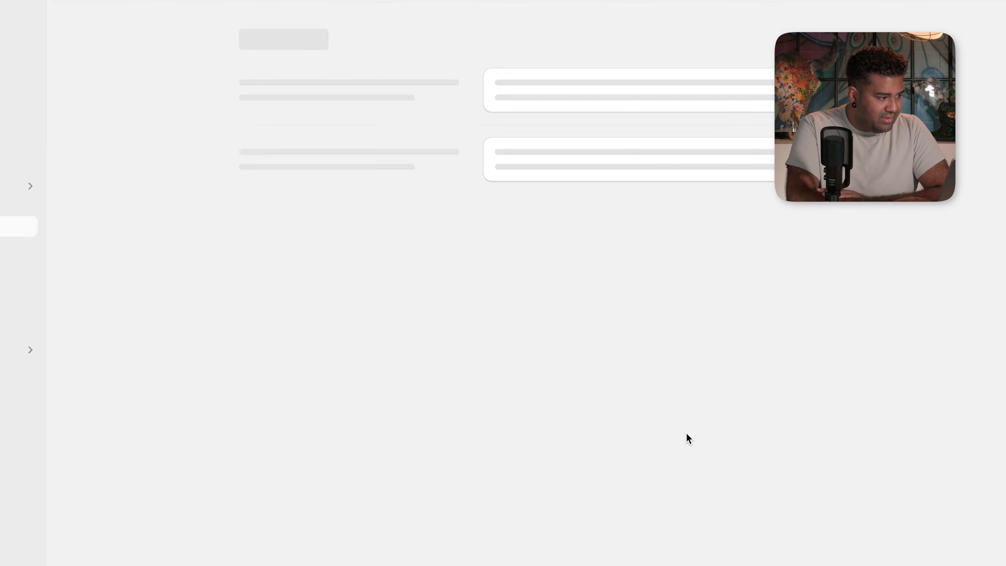
{"action": "scroll", "coordinate": [686, 432], "scroll_direction": "down", "scroll_amount": 3}
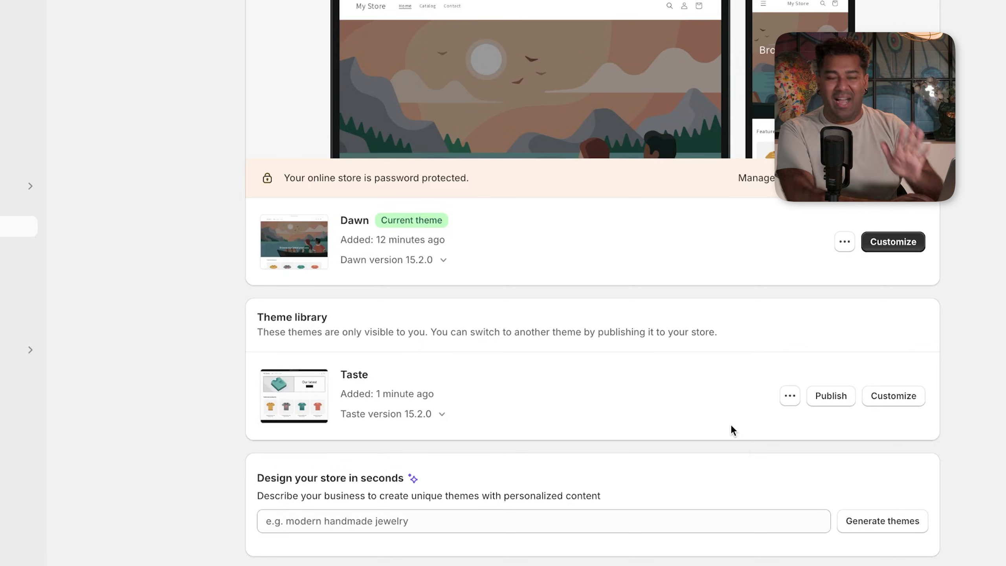
{"action": "left_click", "coordinate": [895, 401]}
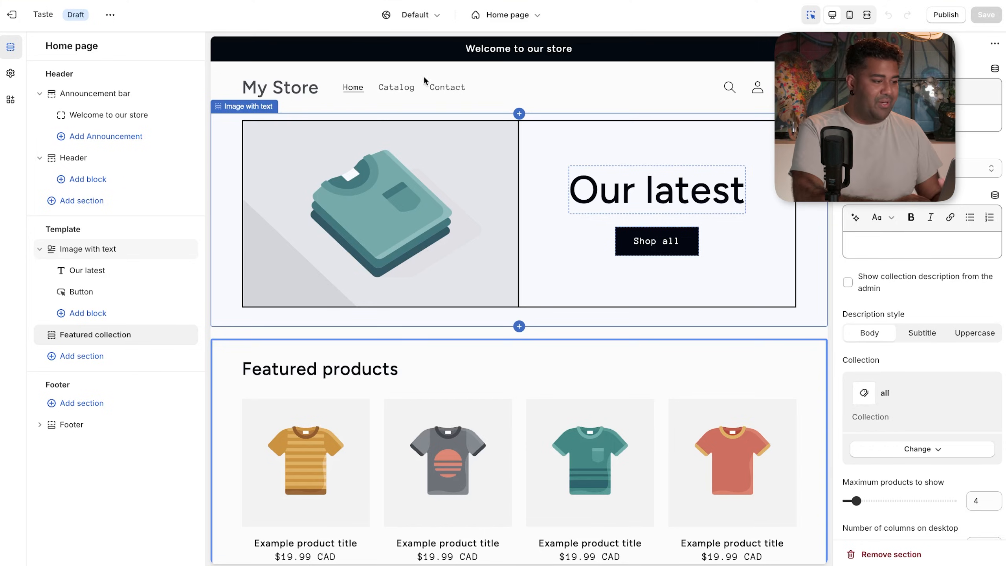
- Select the image-with-text and header sections, then the announcement bar's 'Welcome to our store' text
{"action": "scroll", "coordinate": [336, 158], "scroll_direction": "down", "scroll_amount": 1}
{"action": "left_click", "coordinate": [336, 157]}
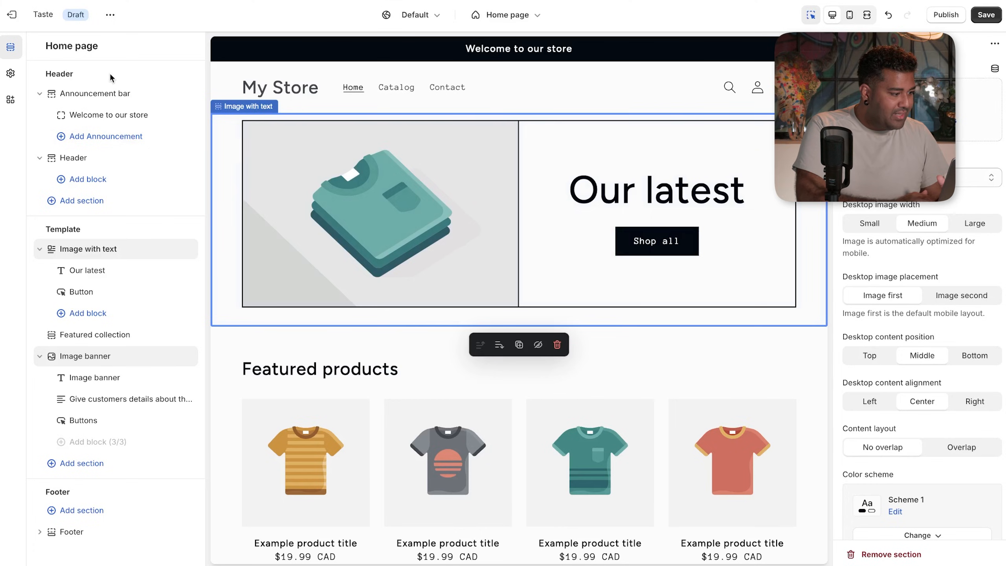
{"action": "left_click", "coordinate": [260, 87]}
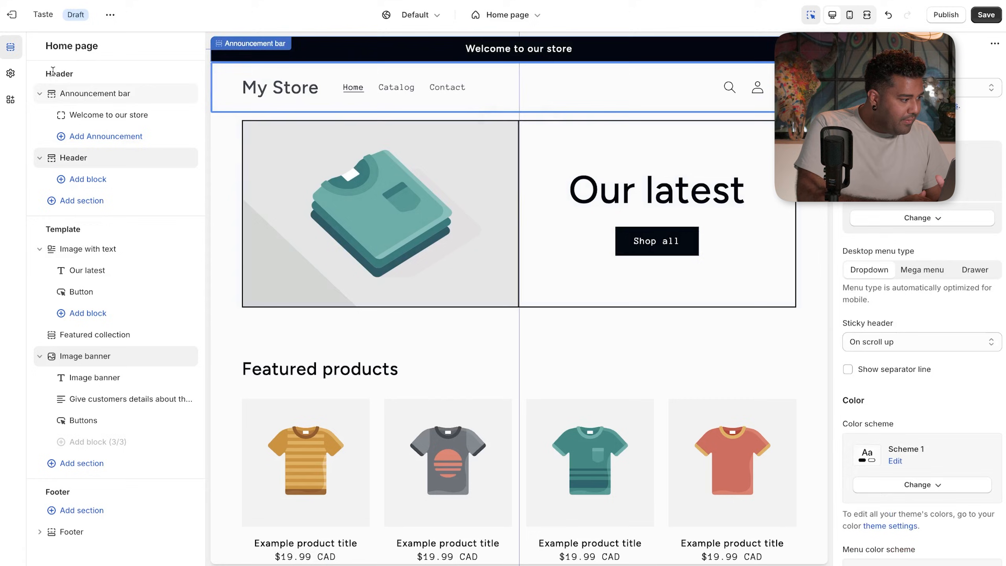
{"action": "left_click_drag", "start_coordinate": [53, 95], "coordinate": [57, 99]}
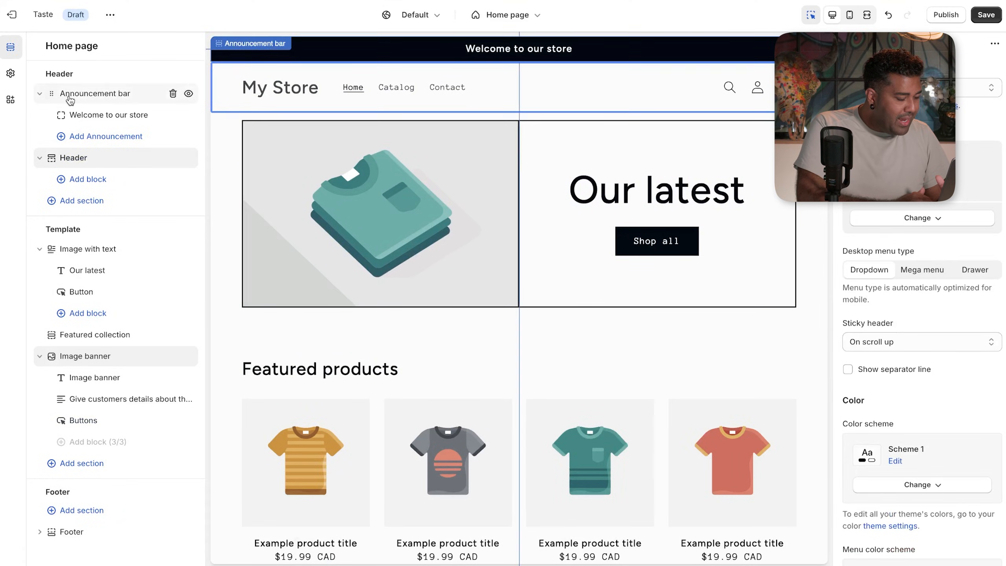
{"action": "left_click", "coordinate": [68, 99]}
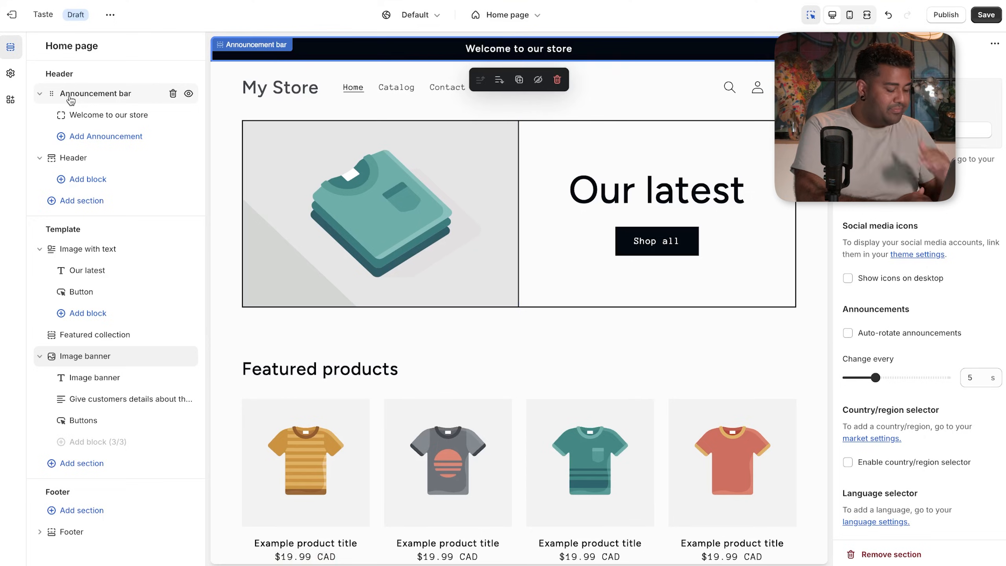
{"action": "triple_click", "coordinate": [524, 51]}
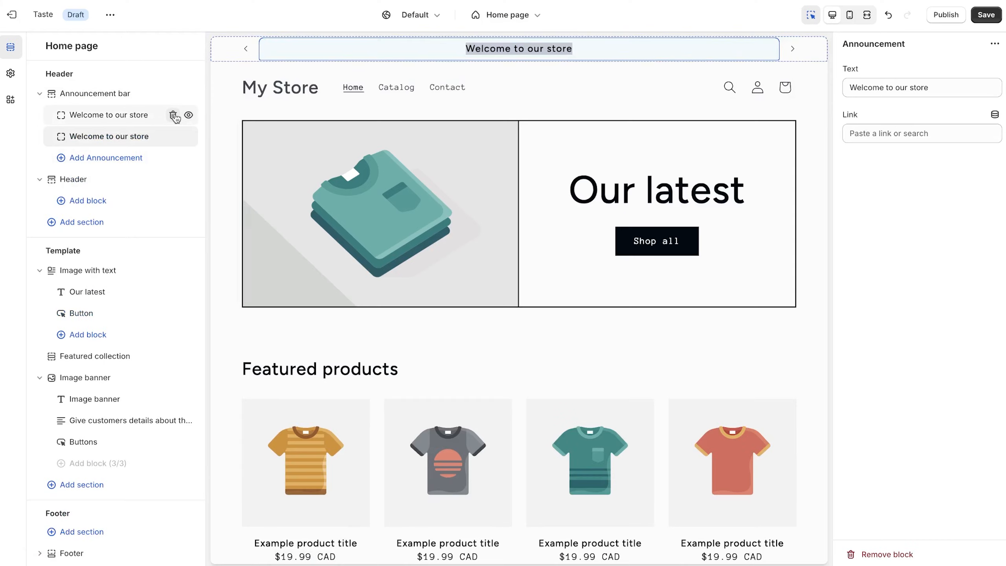
- Delete both welcome announcements and add a new announcement block
{"action": "left_click", "coordinate": [173, 114]}
{"action": "left_click", "coordinate": [173, 115]}
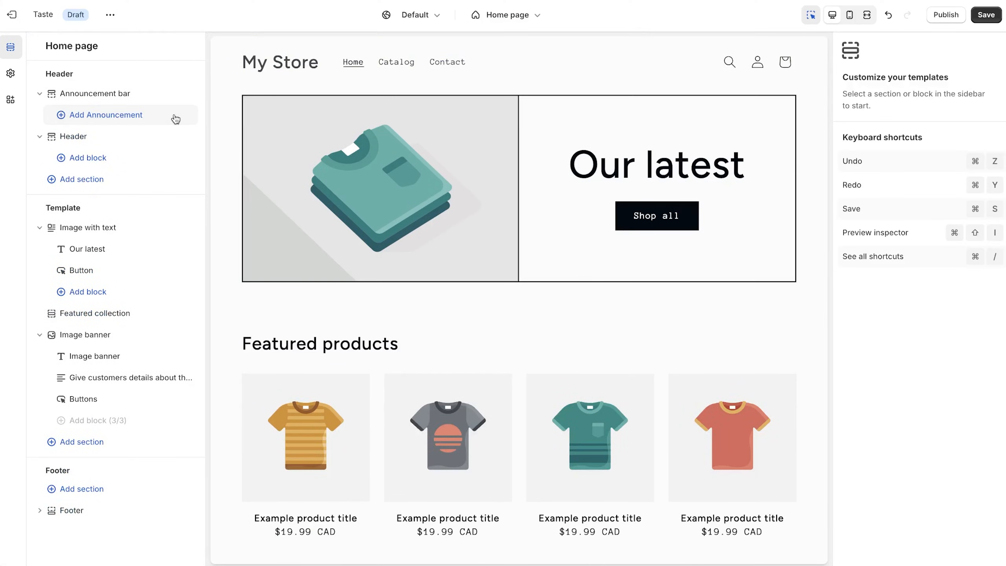
{"action": "left_click", "coordinate": [145, 116]}
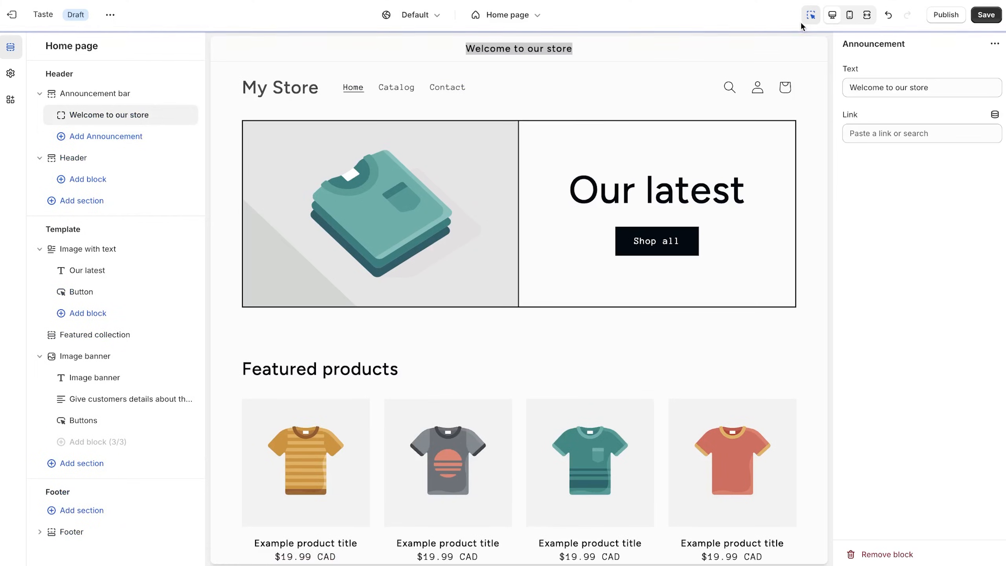
- Set the new announcement text to 'Emotions are complicated - Have a Balloon!'
{"action": "left_click", "coordinate": [969, 83]}
{"action": "triple_click", "coordinate": [969, 83]}
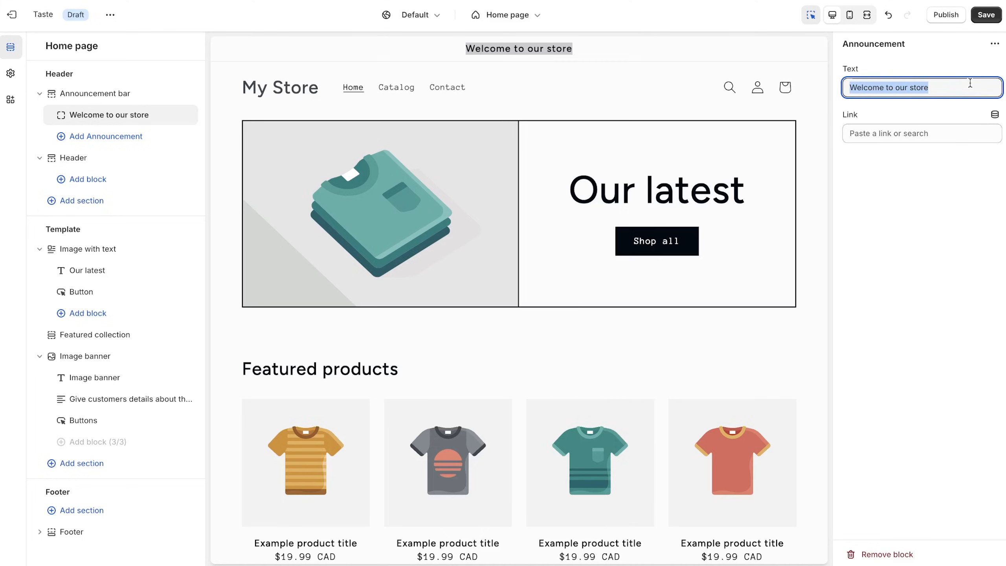
{"action": "type", "text": "Emotions are complicated -"}
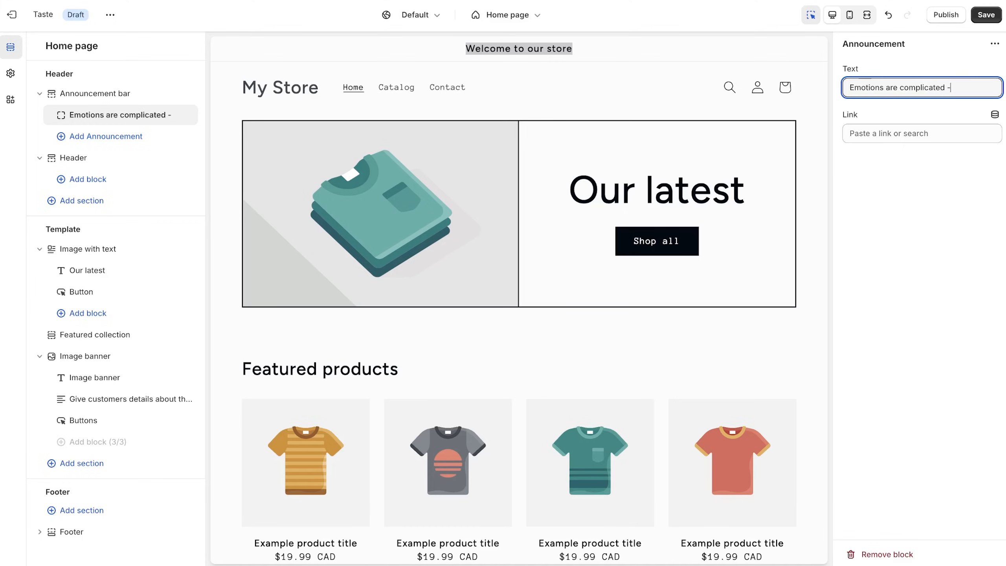
{"action": "type", "text": "a Balloon!"}
{"action": "left_click", "coordinate": [983, 227]}
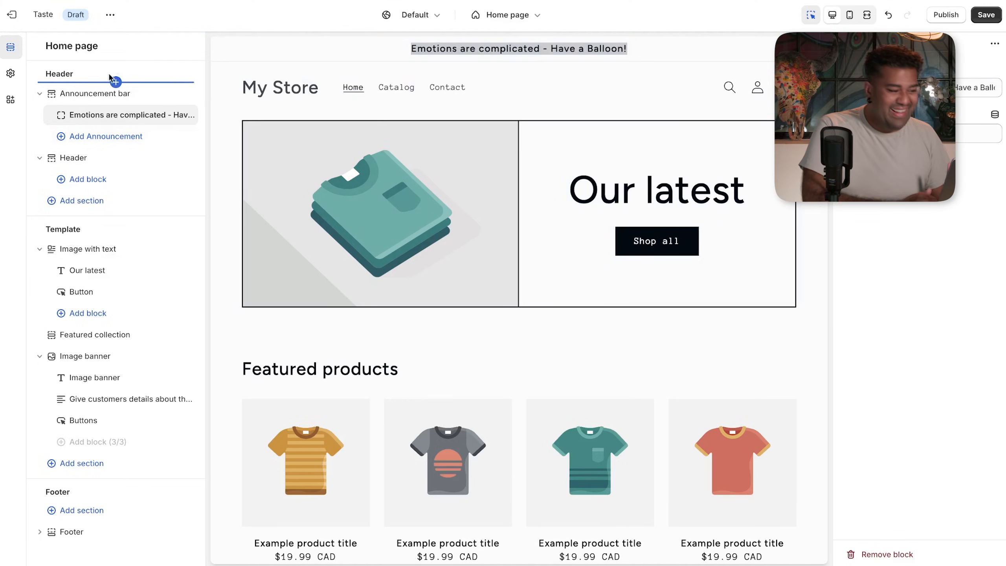
{"action": "left_click", "coordinate": [11, 75]}
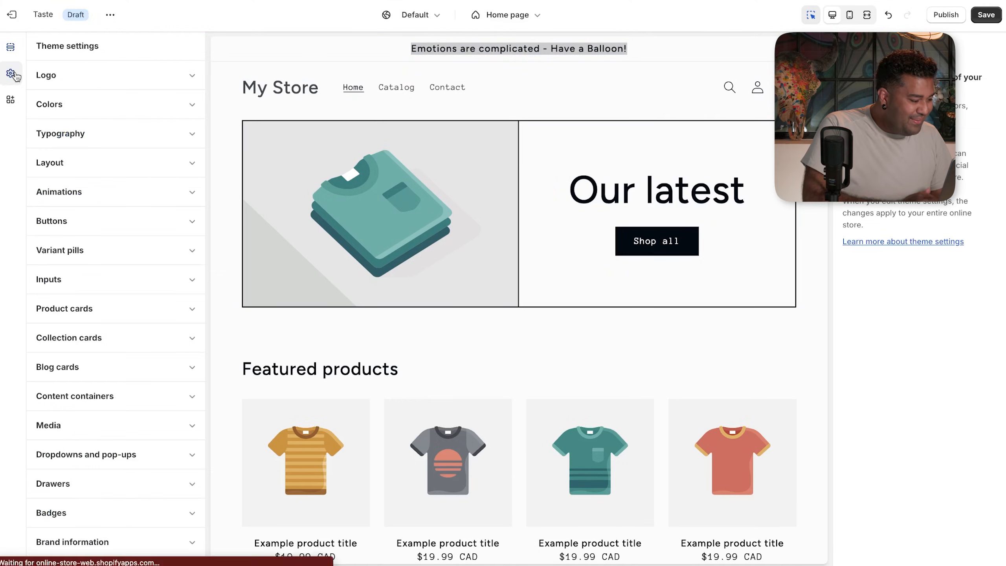
- Expand the theme's Colors settings and open Scheme 1 for editing
{"action": "left_click", "coordinate": [111, 110]}
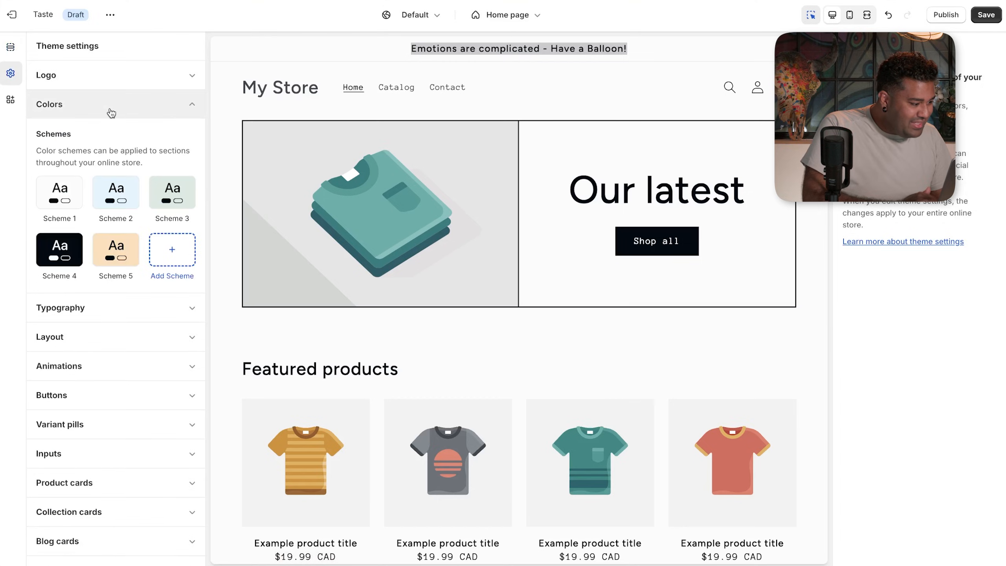
{"action": "left_click", "coordinate": [66, 197]}
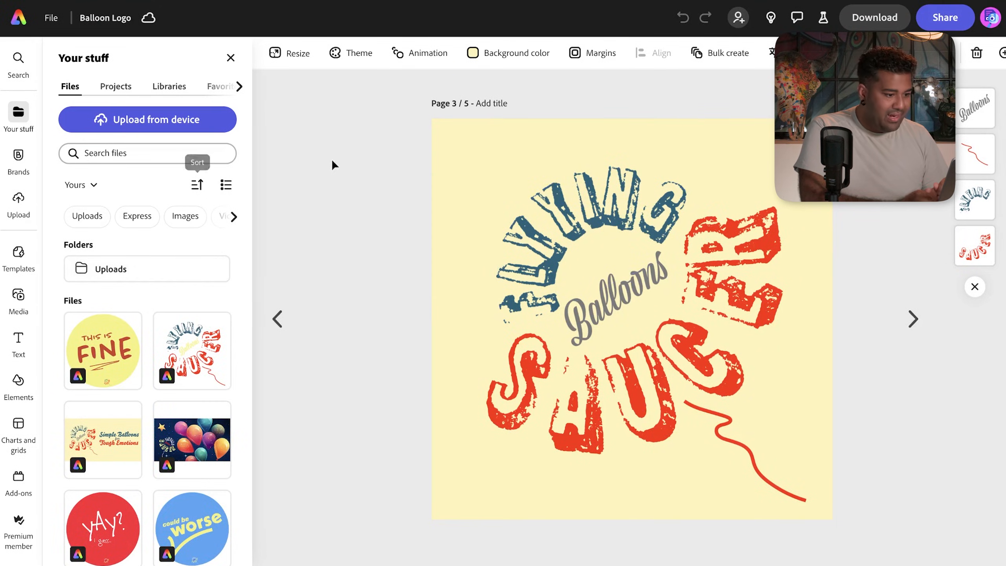
- Check the Balloon Logo page's background colour in Adobe Express
{"action": "left_click", "coordinate": [473, 53]}
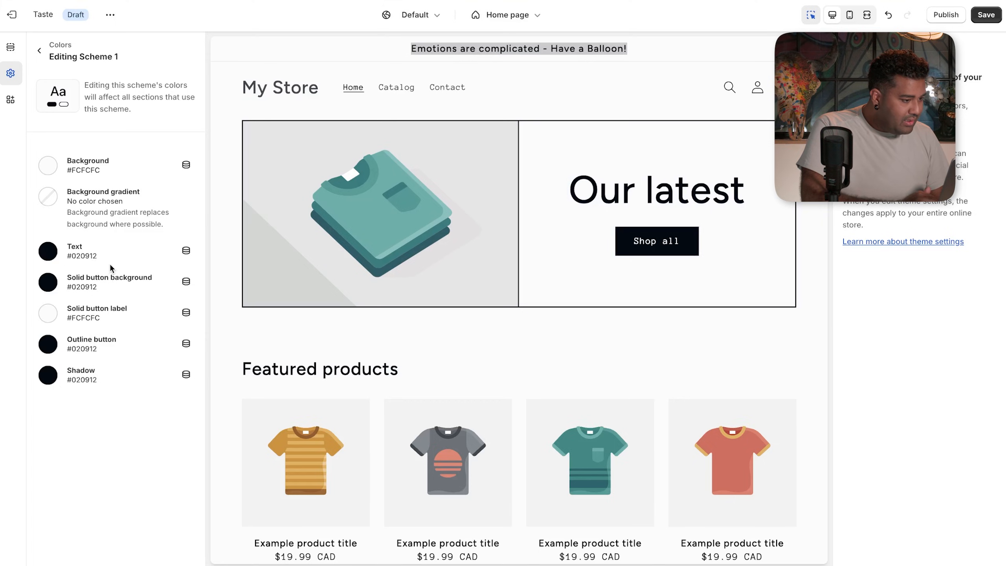
- Try a tan background colour for Scheme 1, then undo it
{"action": "left_click", "coordinate": [91, 175]}
{"action": "mouse_move", "coordinate": [80, 196]}
{"action": "left_mouse_down"}
{"action": "mouse_move", "coordinate": [76, 232]}
{"action": "mouse_move", "coordinate": [104, 203]}
{"action": "mouse_move", "coordinate": [70, 200]}
{"action": "mouse_move", "coordinate": [47, 258]}
{"action": "mouse_move", "coordinate": [112, 260]}
{"action": "mouse_move", "coordinate": [49, 214]}
{"action": "mouse_move", "coordinate": [95, 196]}
{"action": "mouse_move", "coordinate": [104, 206]}
{"action": "mouse_move", "coordinate": [95, 236]}
{"action": "mouse_move", "coordinate": [114, 224]}
{"action": "mouse_move", "coordinate": [56, 191]}
{"action": "mouse_move", "coordinate": [99, 201]}
{"action": "mouse_move", "coordinate": [97, 188]}
{"action": "mouse_move", "coordinate": [48, 197]}
{"action": "mouse_move", "coordinate": [73, 196]}
{"action": "left_mouse_up"}
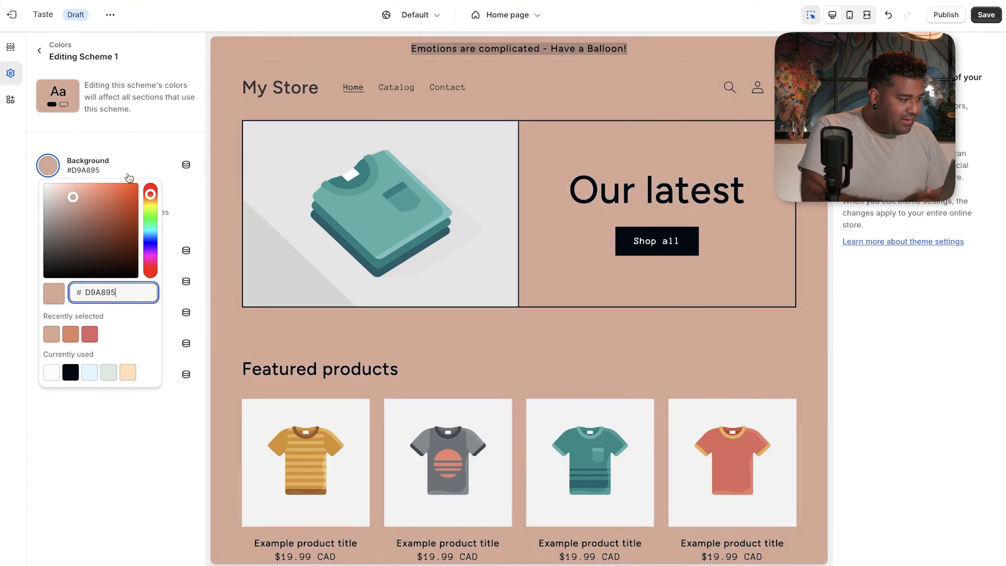
{"action": "left_click", "coordinate": [137, 130]}
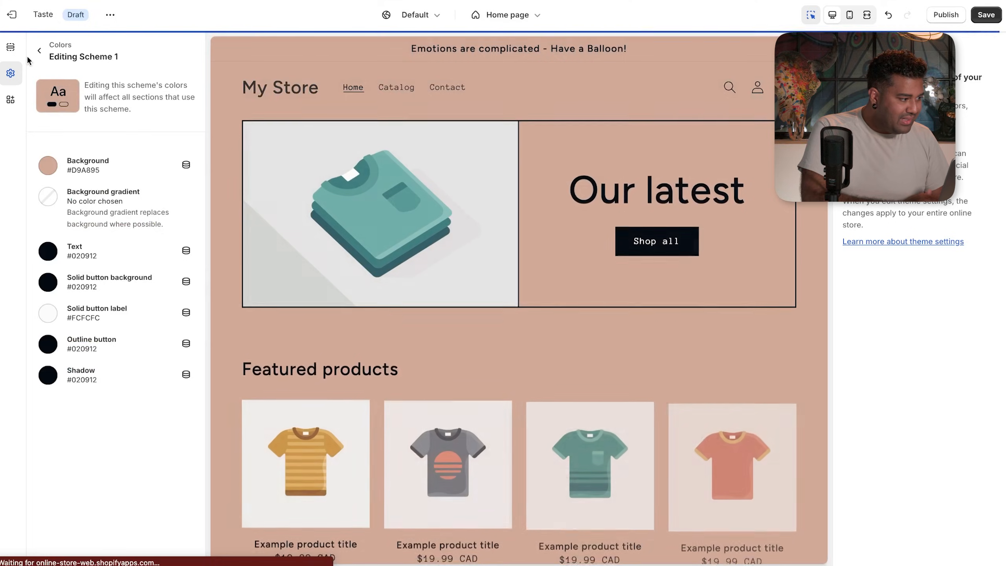
{"action": "key", "text": "ctrl+z"}
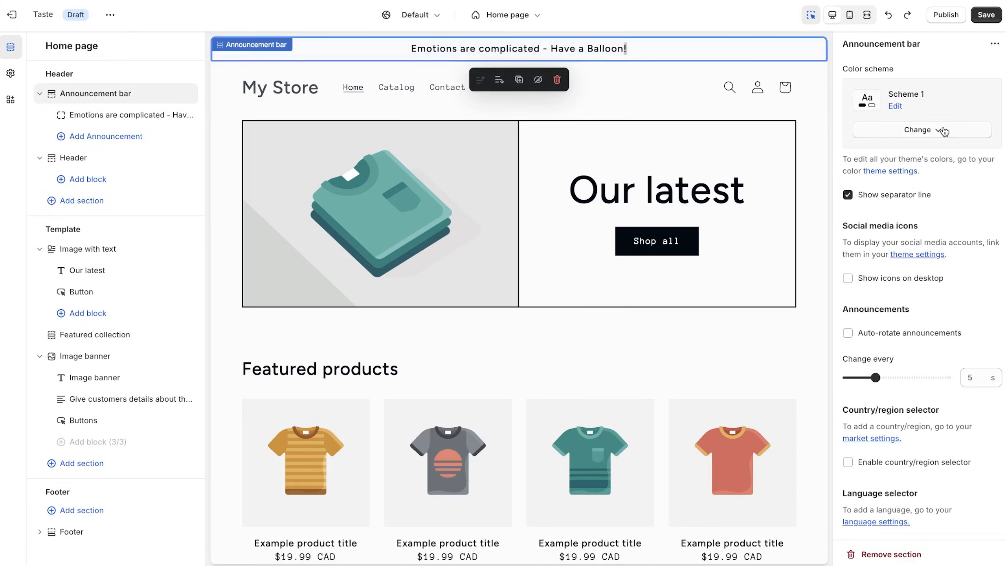
- Open Scheme 1's background colour picker from the announcement bar's colour scheme
{"action": "left_click", "coordinate": [943, 130]}
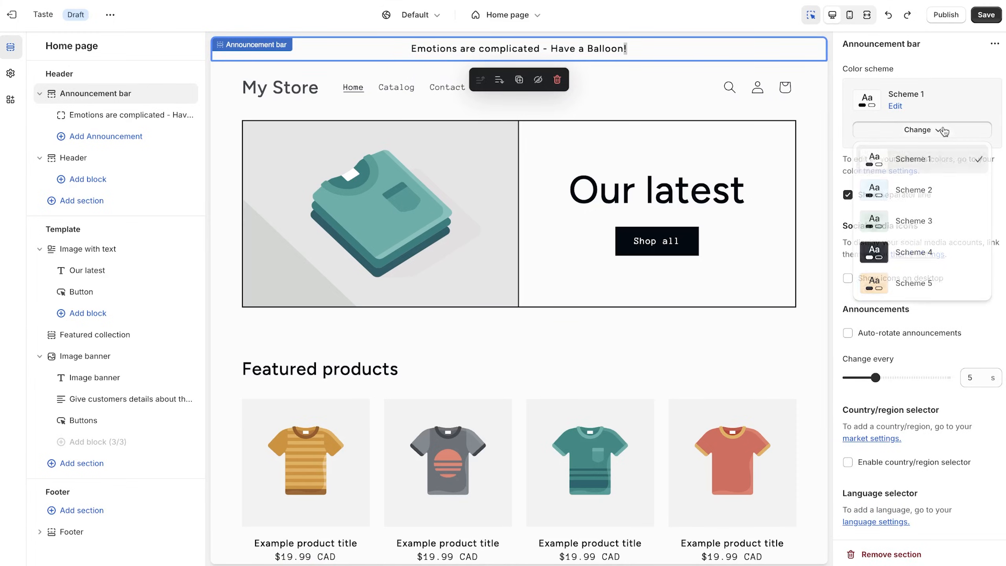
{"action": "left_click", "coordinate": [947, 105]}
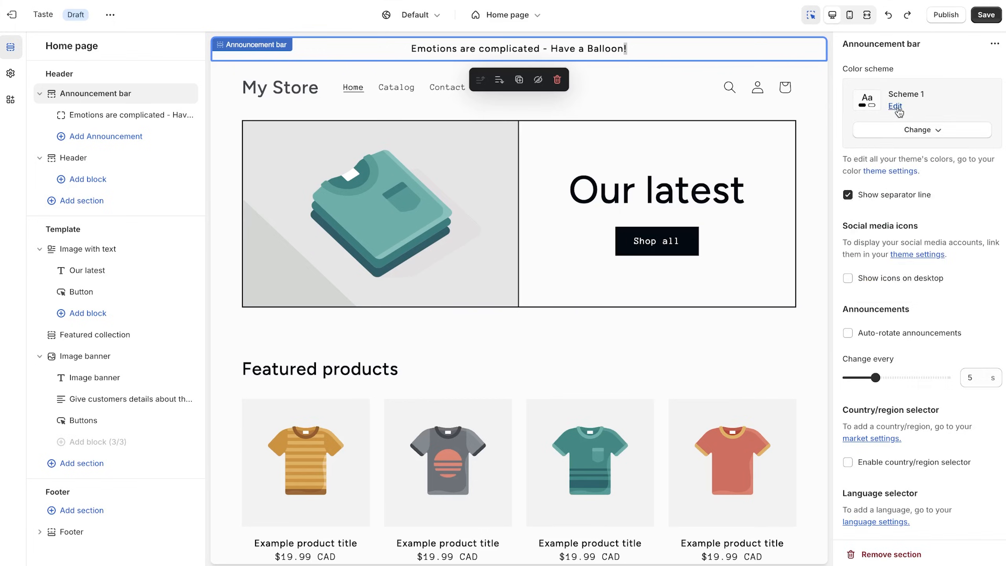
{"action": "left_click", "coordinate": [895, 105]}
{"action": "left_click", "coordinate": [898, 161]}
{"action": "left_click", "coordinate": [895, 160]}
{"action": "left_click", "coordinate": [895, 160]}
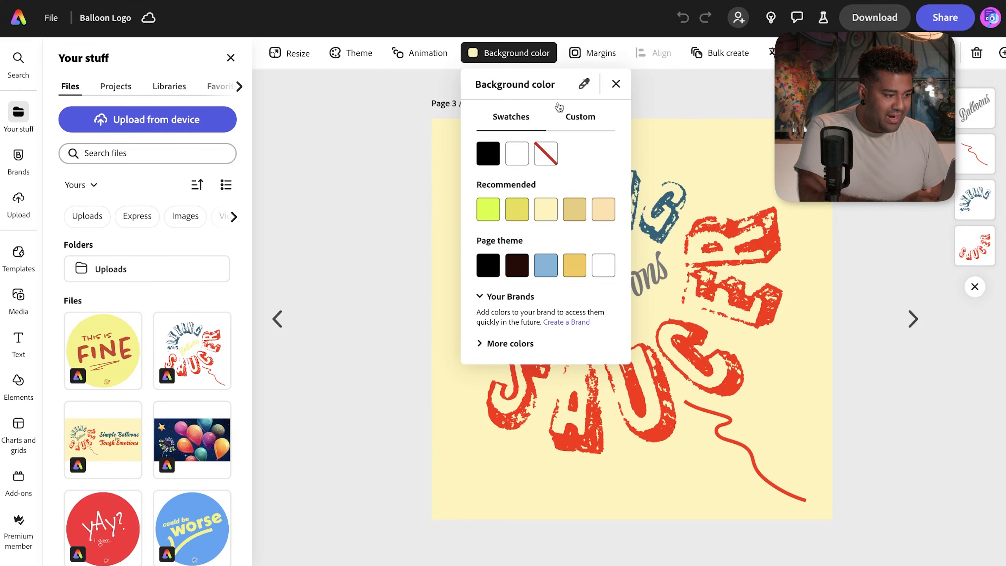
- Undo an accidental grey page fill and show the background colour's custom values
{"action": "left_click", "coordinate": [583, 83]}
{"action": "left_click", "coordinate": [387, 167]}
{"action": "key", "text": "ctrl+z"}
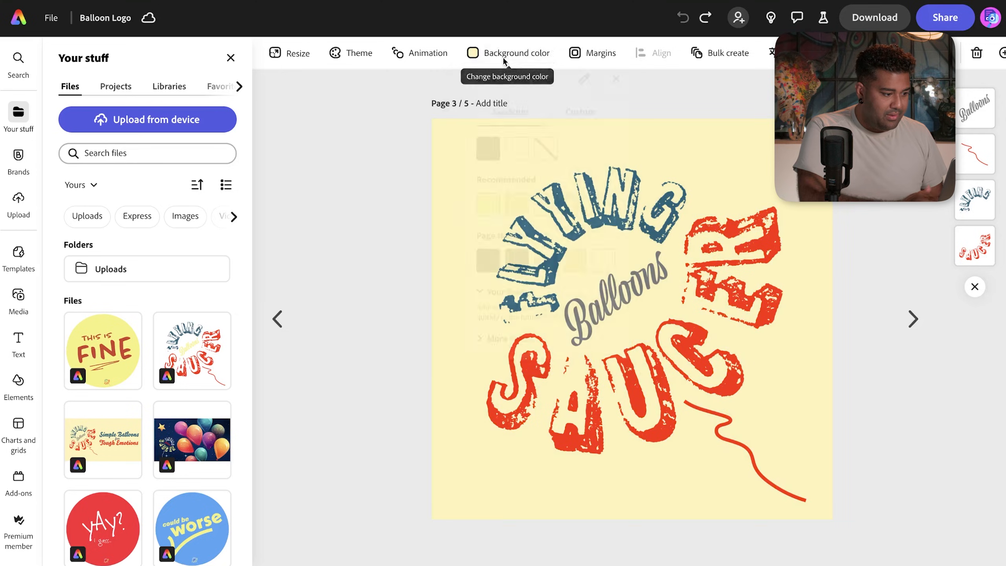
{"action": "left_click", "coordinate": [501, 64]}
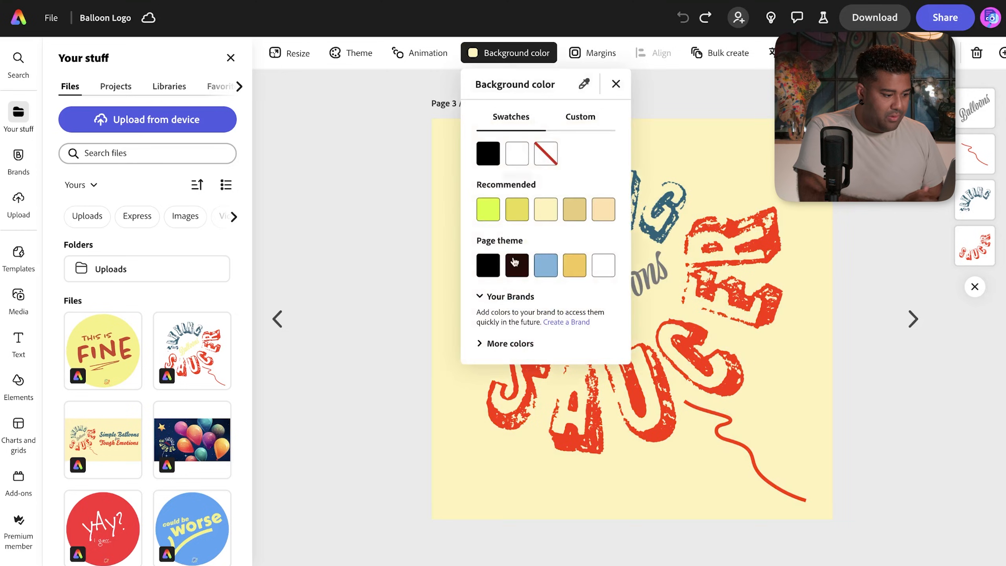
{"action": "left_click", "coordinate": [581, 117]}
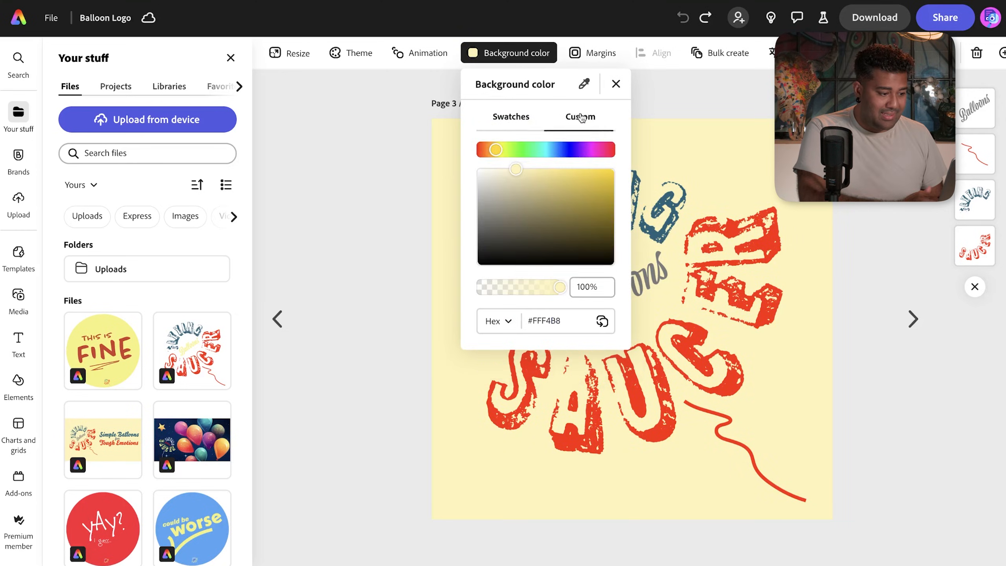
- Sample the pale yellow page colour and copy its hex code FFF4B8
{"action": "left_click", "coordinate": [583, 83]}
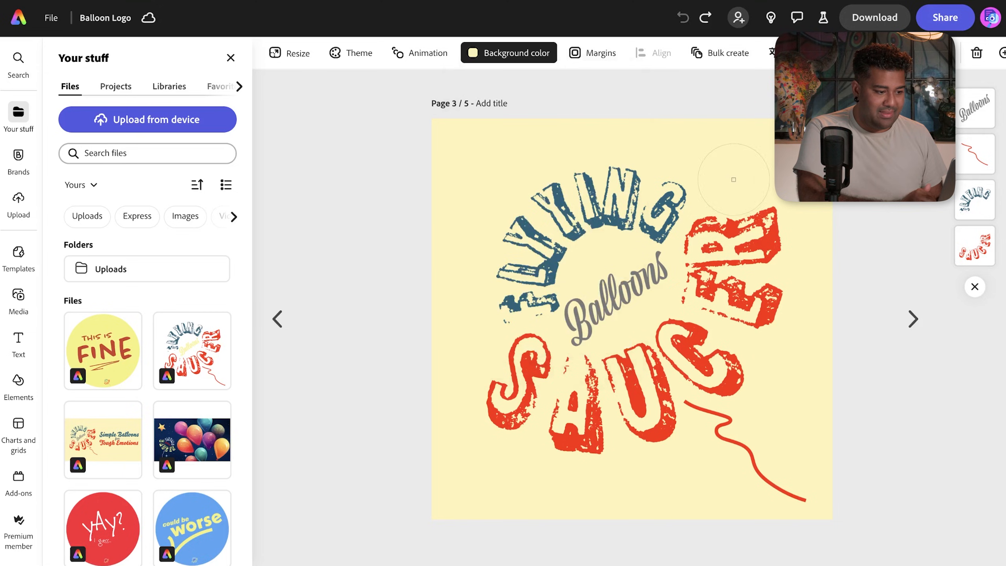
{"action": "left_click", "coordinate": [751, 164]}
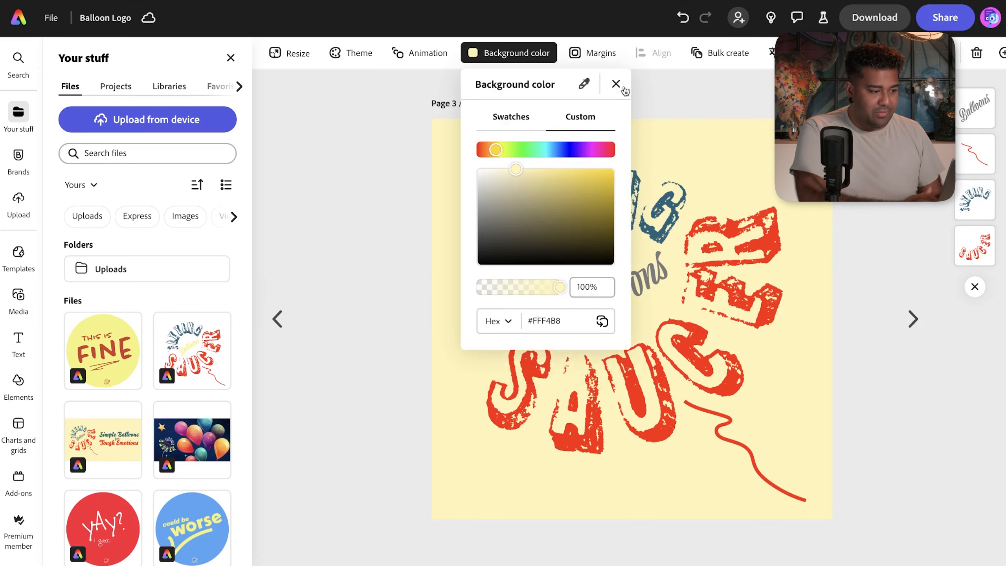
{"action": "left_click", "coordinate": [583, 84]}
{"action": "left_click", "coordinate": [757, 170]}
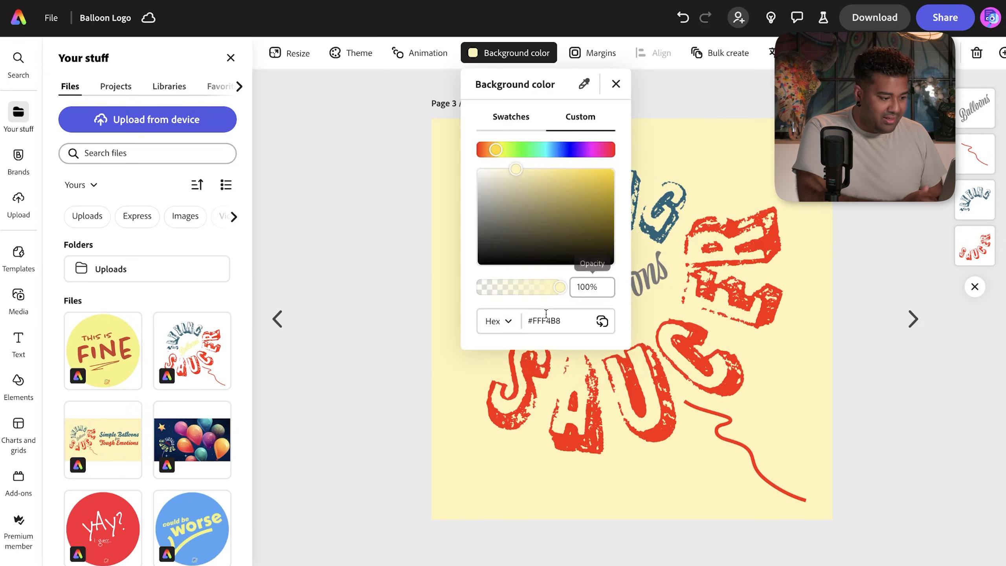
{"action": "left_click_drag", "start_coordinate": [562, 321], "coordinate": [538, 322]}
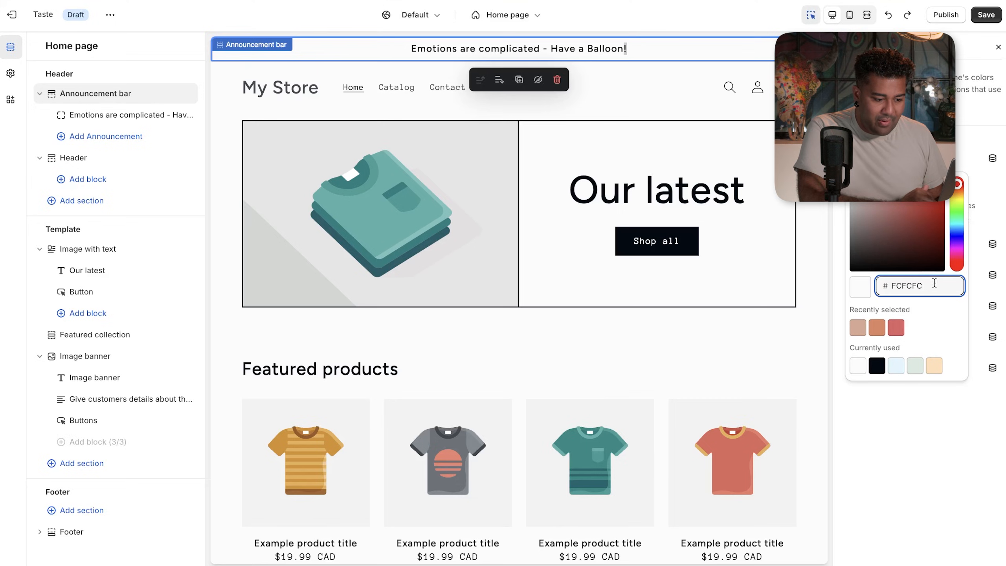
{"action": "left_click_drag", "start_coordinate": [934, 283], "coordinate": [901, 283]}
- Set Scheme 1's background to FFF4B8 so the store preview turns pale yellow
{"action": "type", "text": "FFF4B8"}
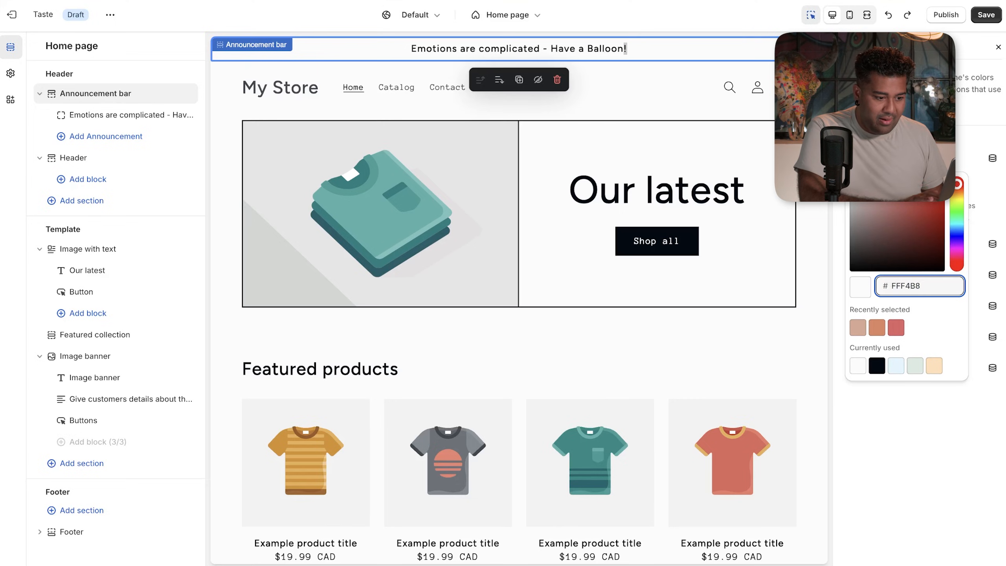
{"action": "left_click", "coordinate": [924, 436]}
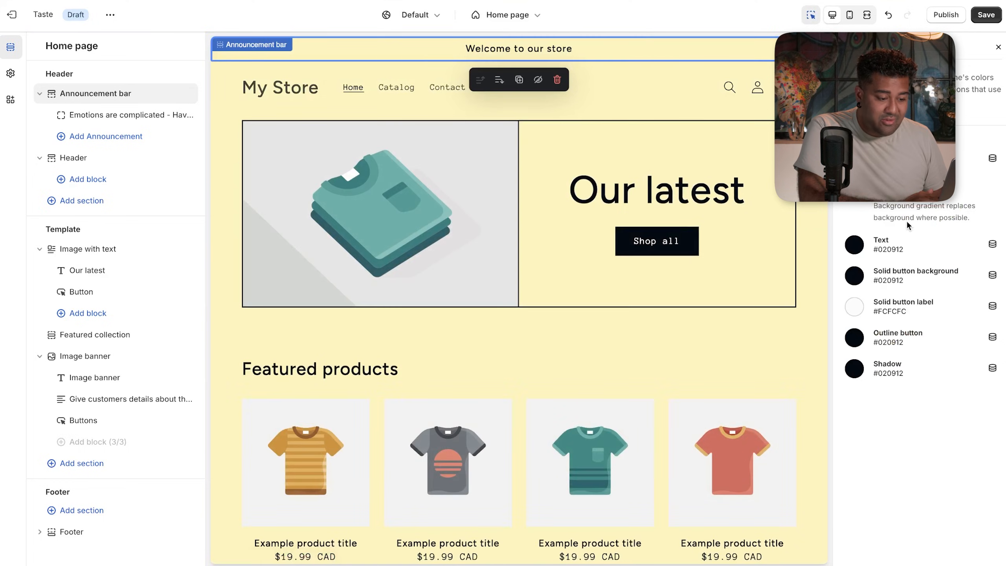
{"action": "left_click", "coordinate": [891, 253]}
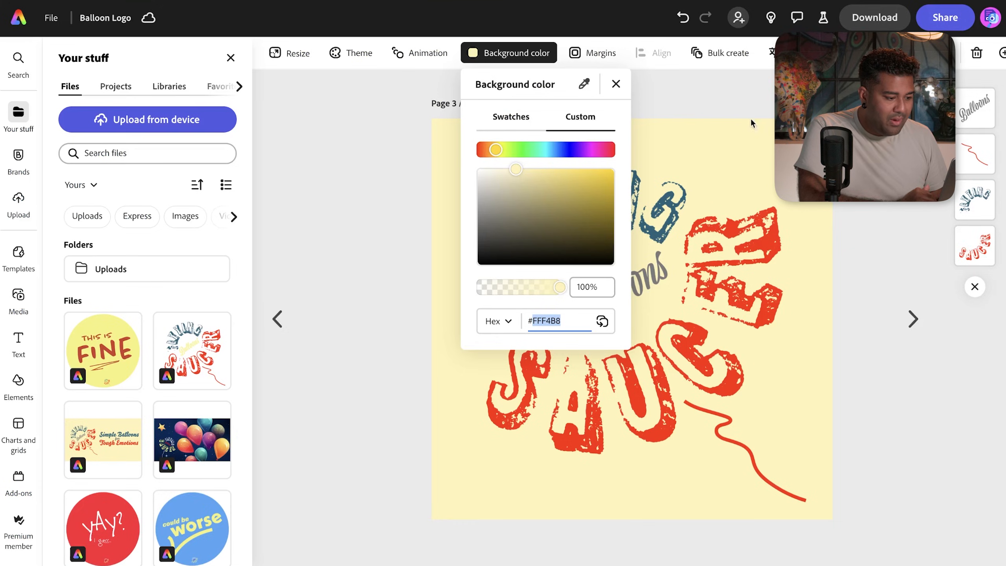
{"action": "left_click", "coordinate": [749, 121]}
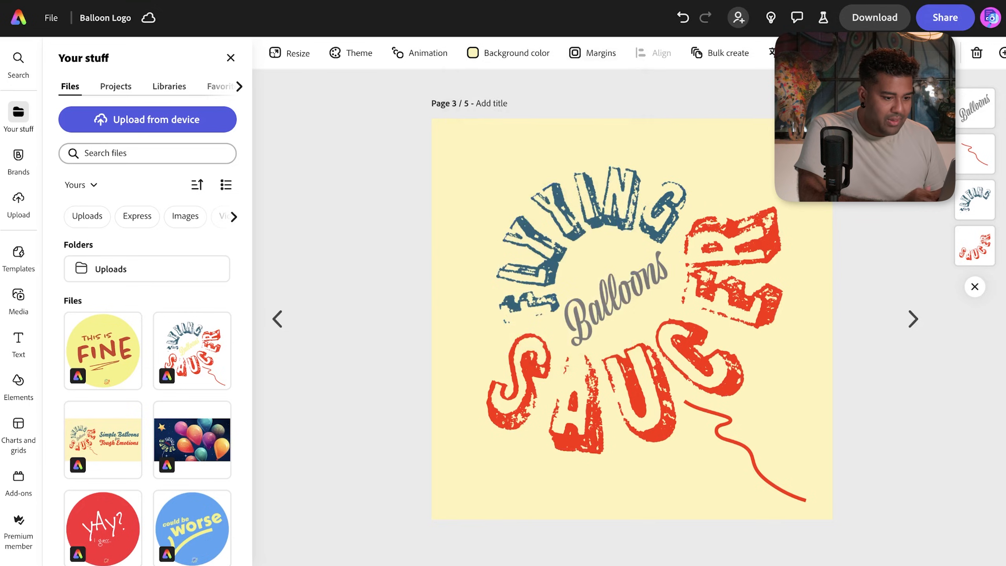
- Select the curved FLYING text and copy its blue fill hex code 23637A
{"action": "left_click", "coordinate": [969, 213]}
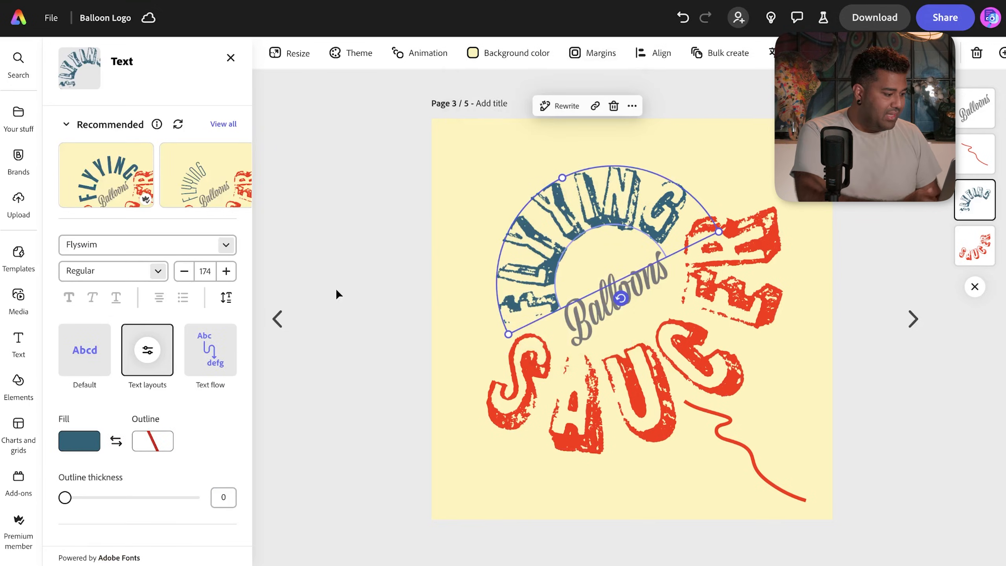
{"action": "left_click", "coordinate": [91, 444]}
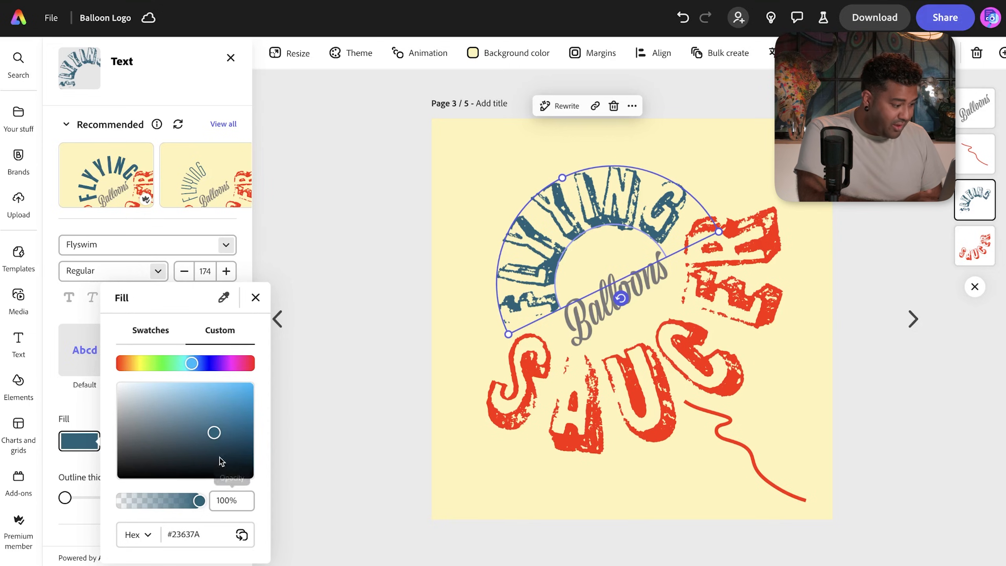
{"action": "left_click_drag", "start_coordinate": [202, 534], "coordinate": [171, 534]}
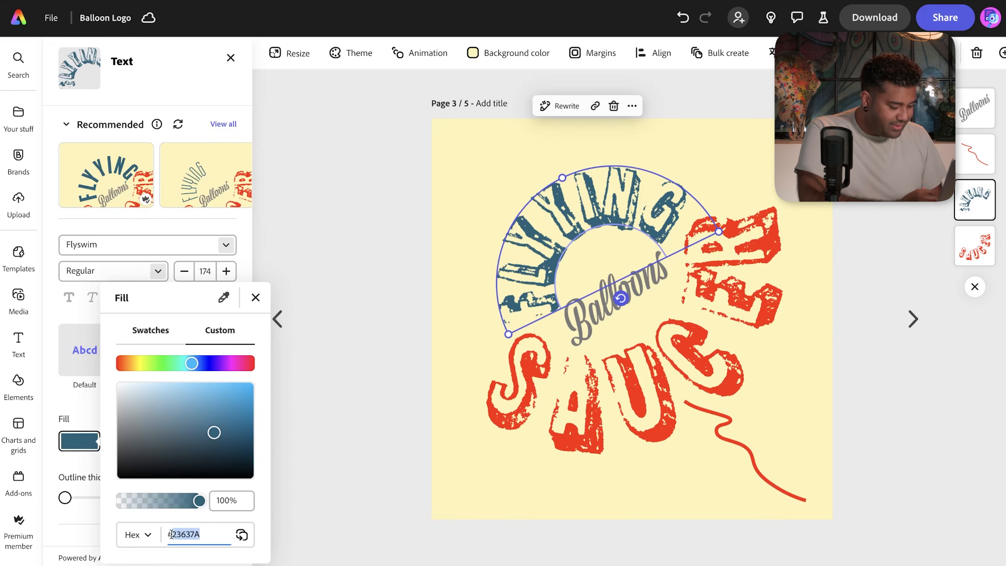
{"action": "left_click", "coordinate": [729, 1]}
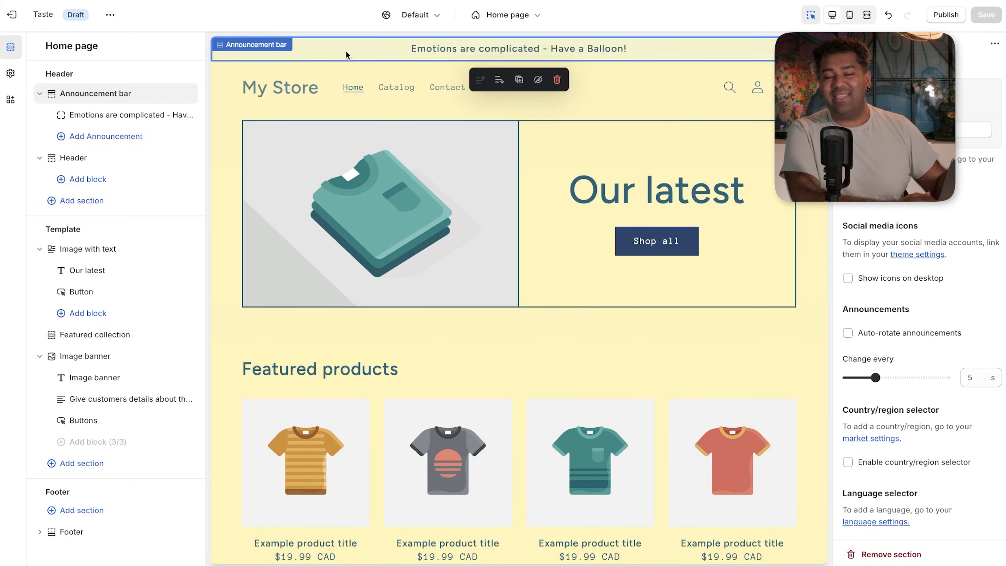
- Select the Header section and scroll its settings to find the logo option
{"action": "left_click", "coordinate": [304, 82]}
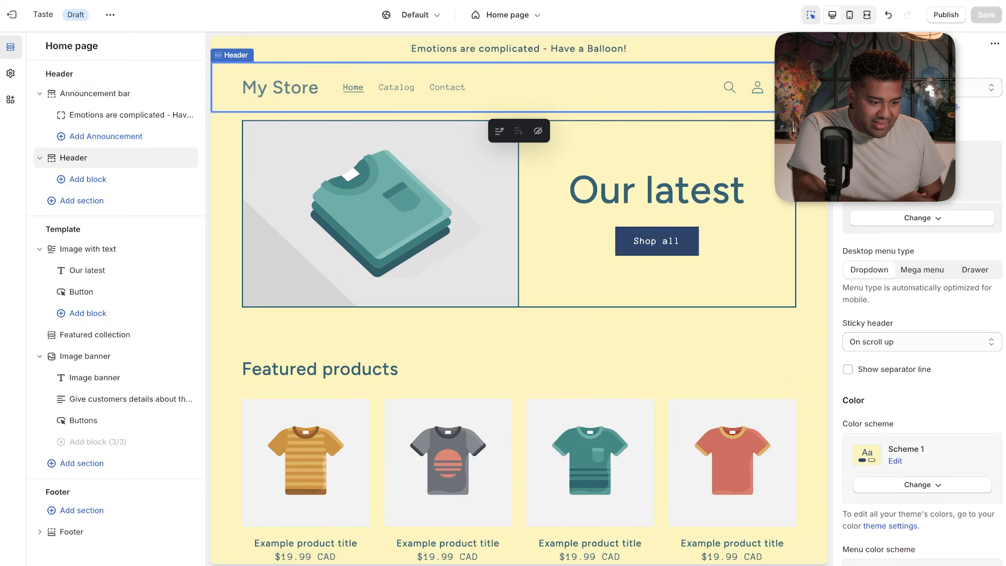
{"action": "scroll", "coordinate": [922, 357], "scroll_direction": "down", "scroll_amount": 7}
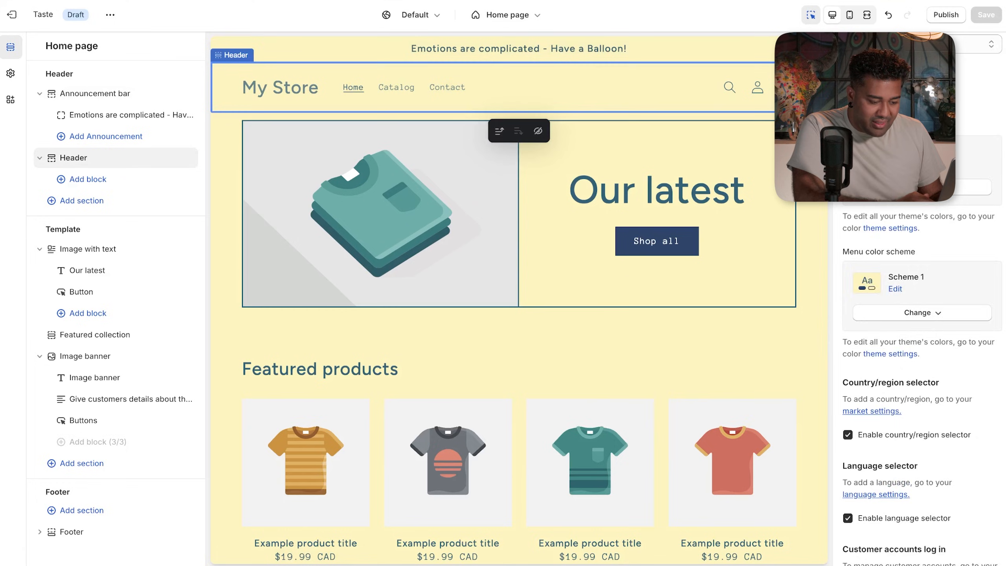
{"action": "scroll", "coordinate": [922, 357], "scroll_direction": "down", "scroll_amount": 8}
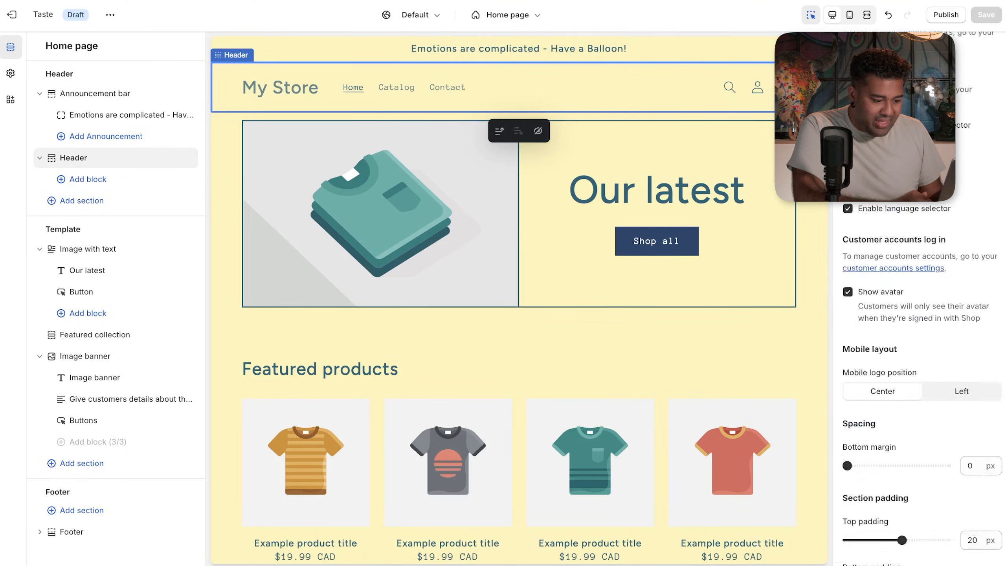
{"action": "scroll", "coordinate": [922, 357], "scroll_direction": "up", "scroll_amount": 15}
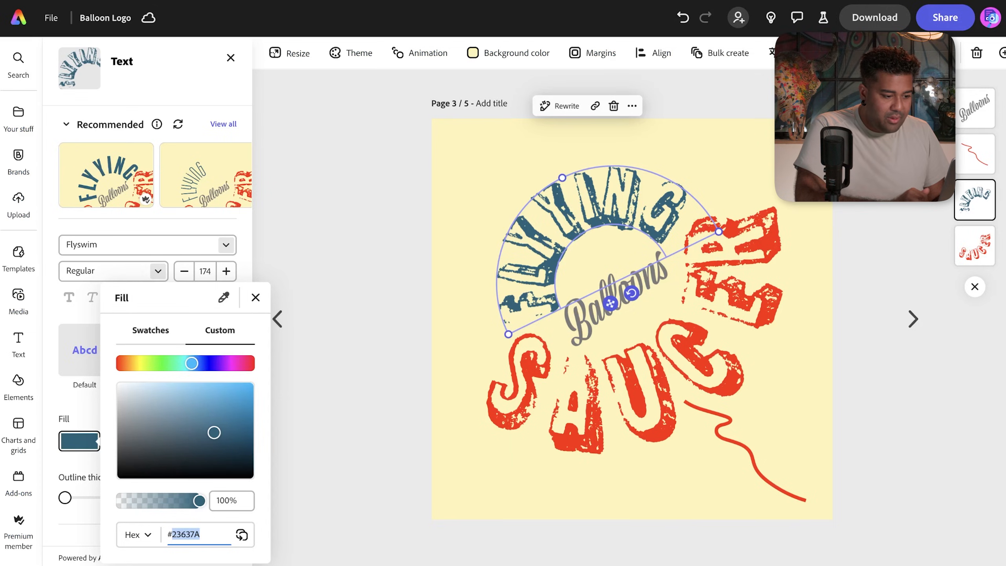
{"action": "key", "text": "Escape"}
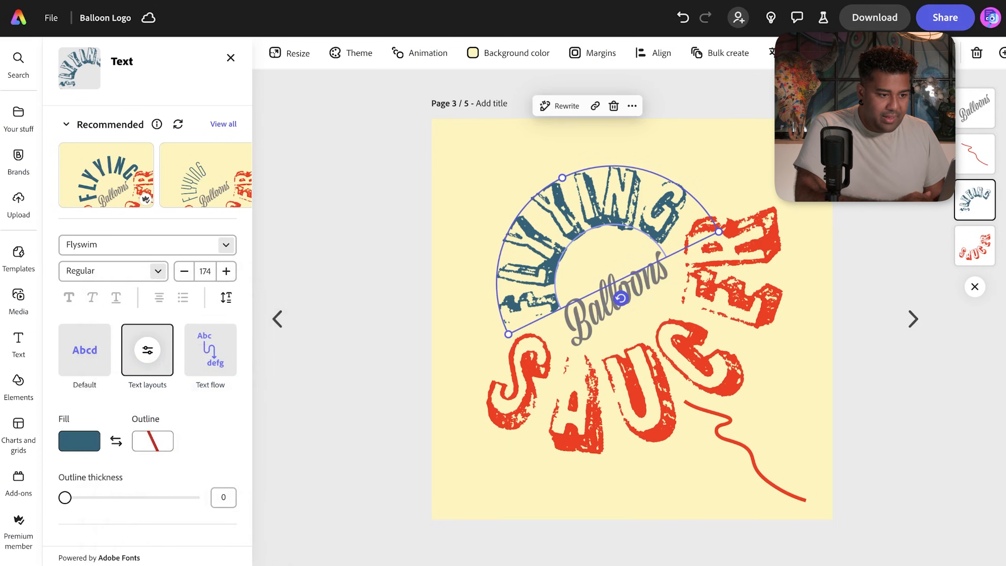
- Download the Balloon Logo design as a PNG and dismiss the suggestions popup
{"action": "left_click", "coordinate": [883, 17]}
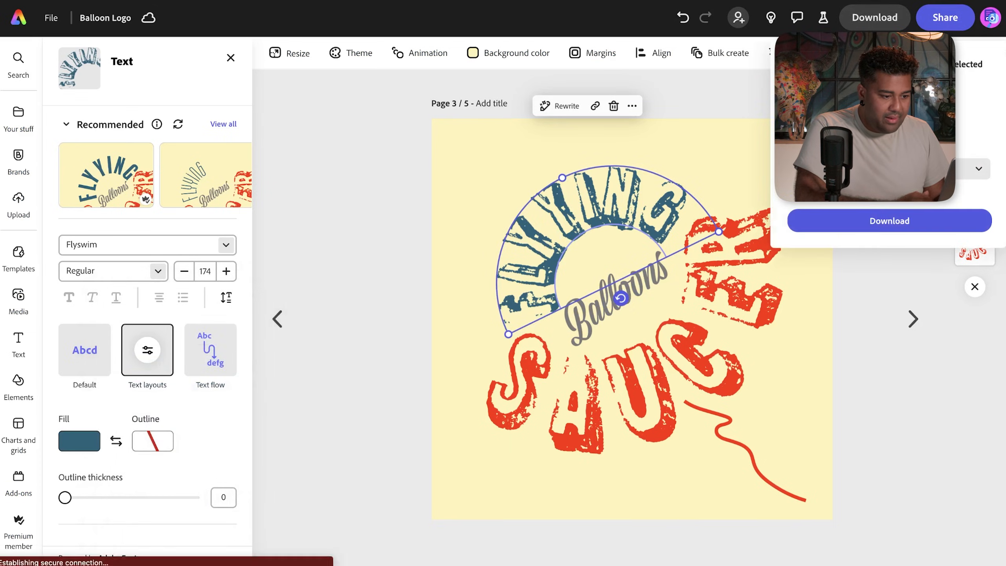
{"action": "left_click", "coordinate": [875, 222]}
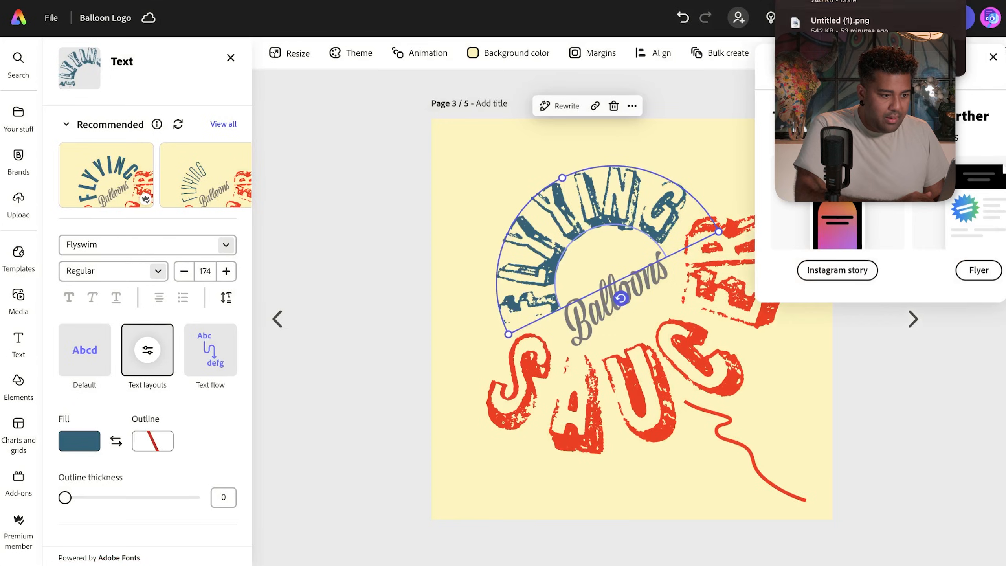
{"action": "left_click", "coordinate": [998, 61]}
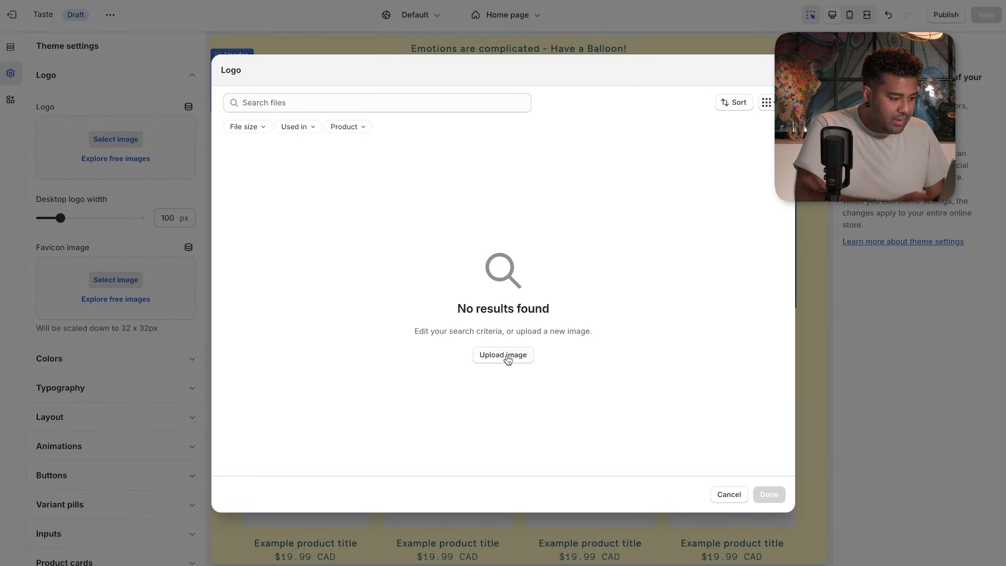
{"action": "left_click", "coordinate": [508, 359]}
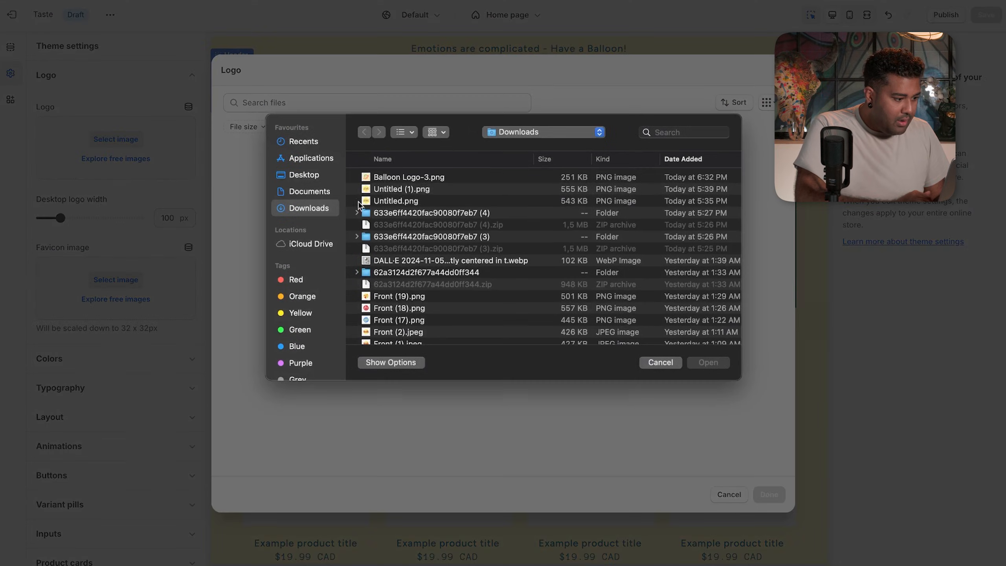
- Upload Balloon Logo-3.png and confirm it as the store logo
{"action": "left_click", "coordinate": [432, 177]}
{"action": "left_click", "coordinate": [703, 361]}
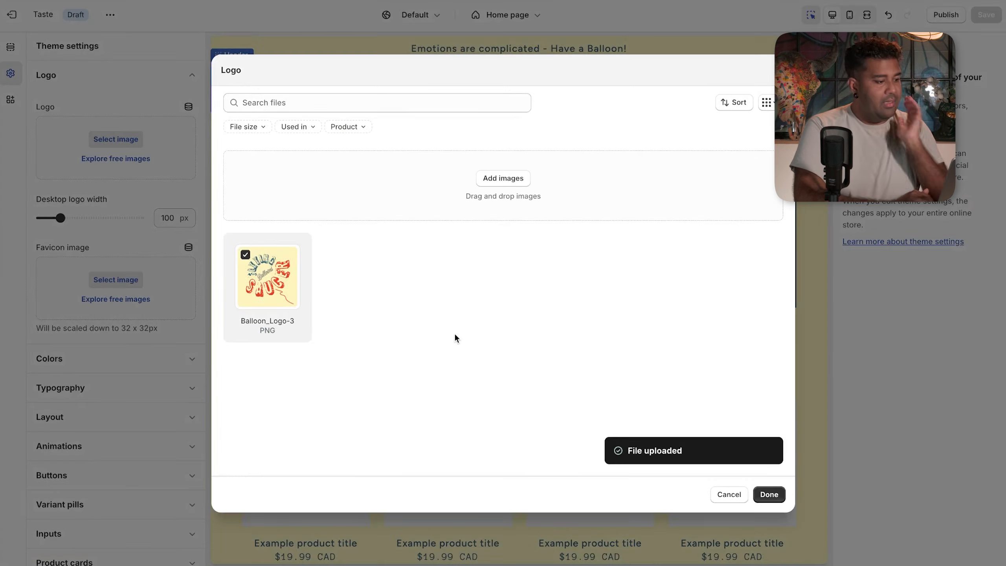
{"action": "left_click", "coordinate": [769, 494]}
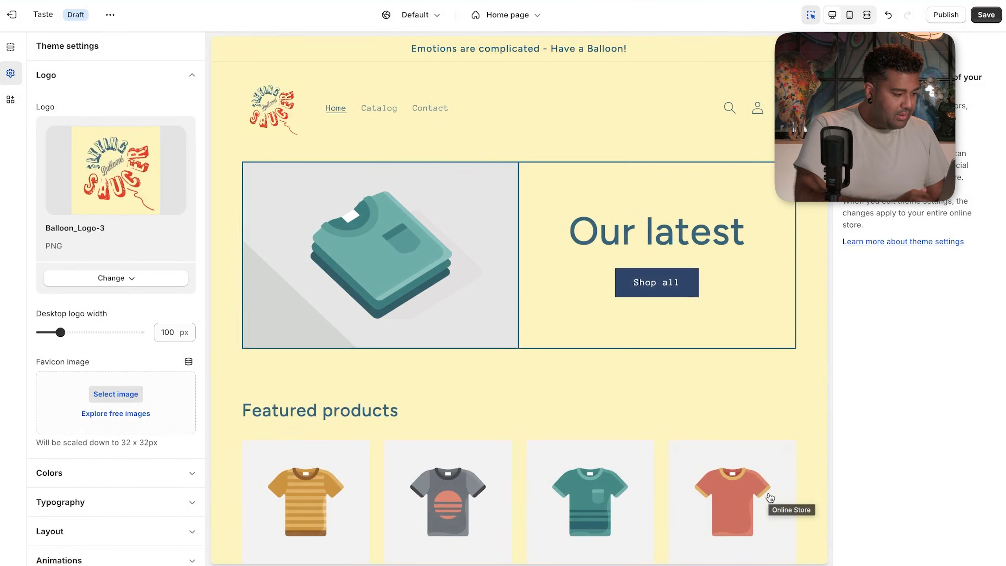
- Widen the desktop header logo to 170 px
{"action": "left_click", "coordinate": [286, 121]}
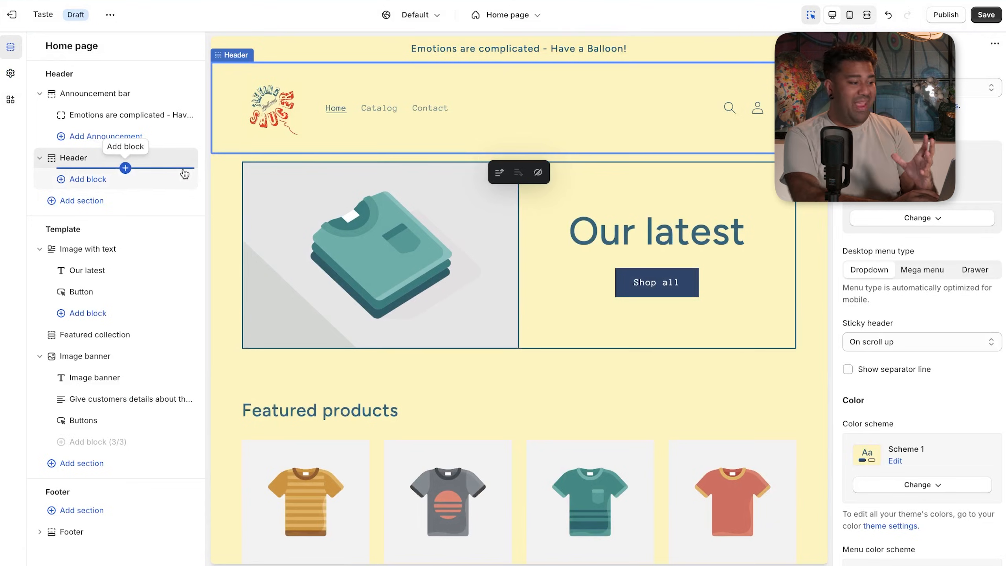
{"action": "left_click", "coordinate": [84, 332]}
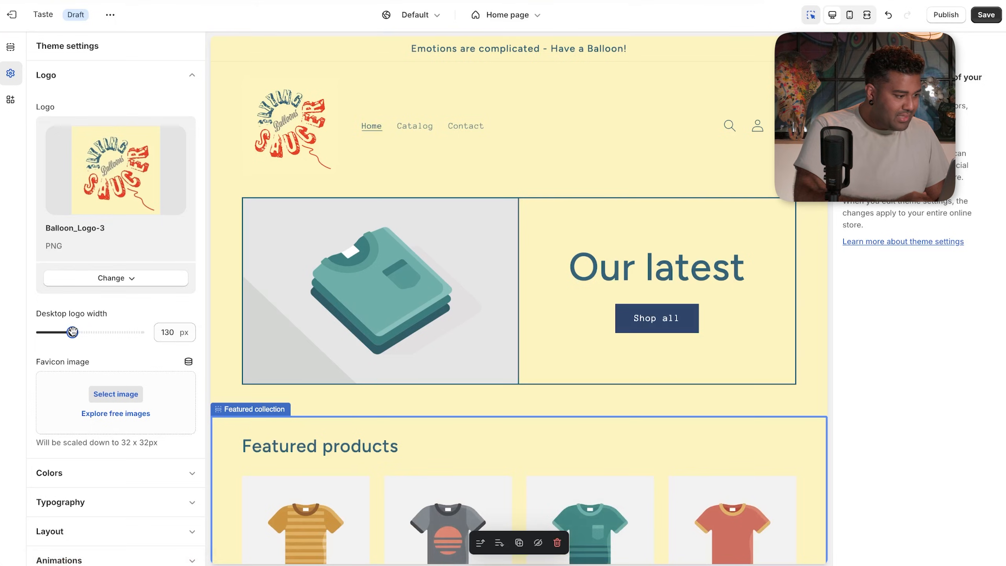
{"action": "left_click_drag", "start_coordinate": [72, 332], "coordinate": [95, 331]}
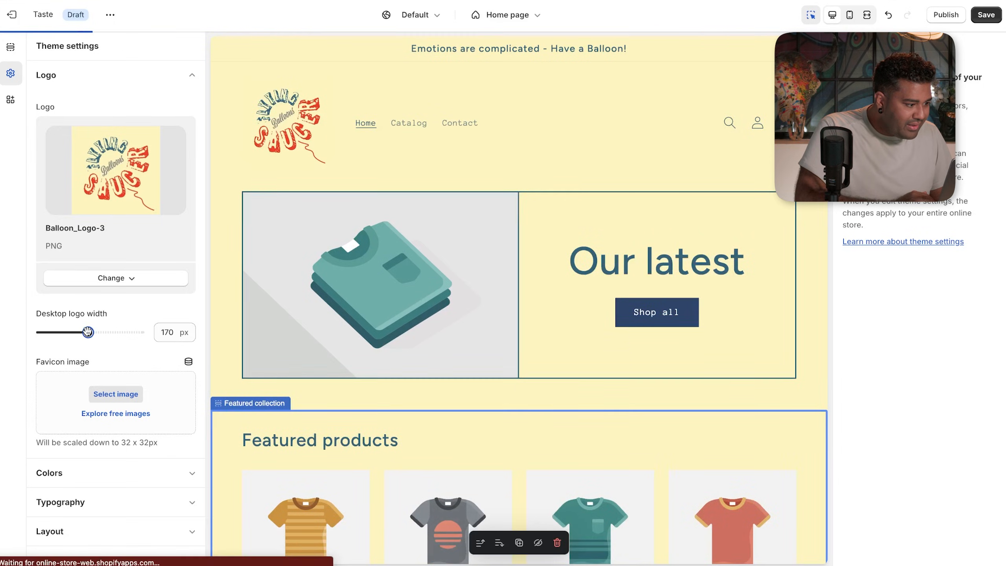
{"action": "left_click", "coordinate": [290, 145]}
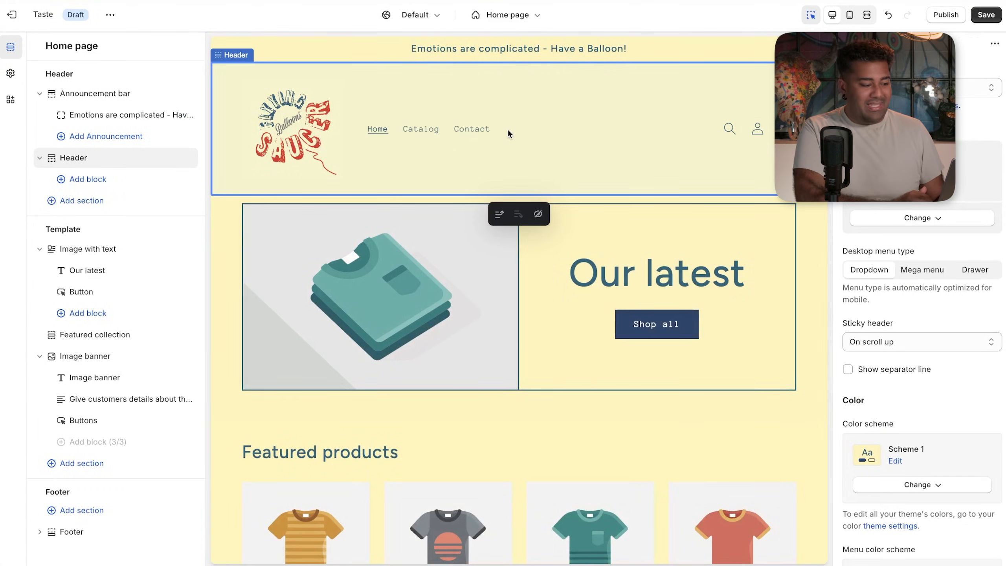
{"action": "left_click", "coordinate": [371, 44]}
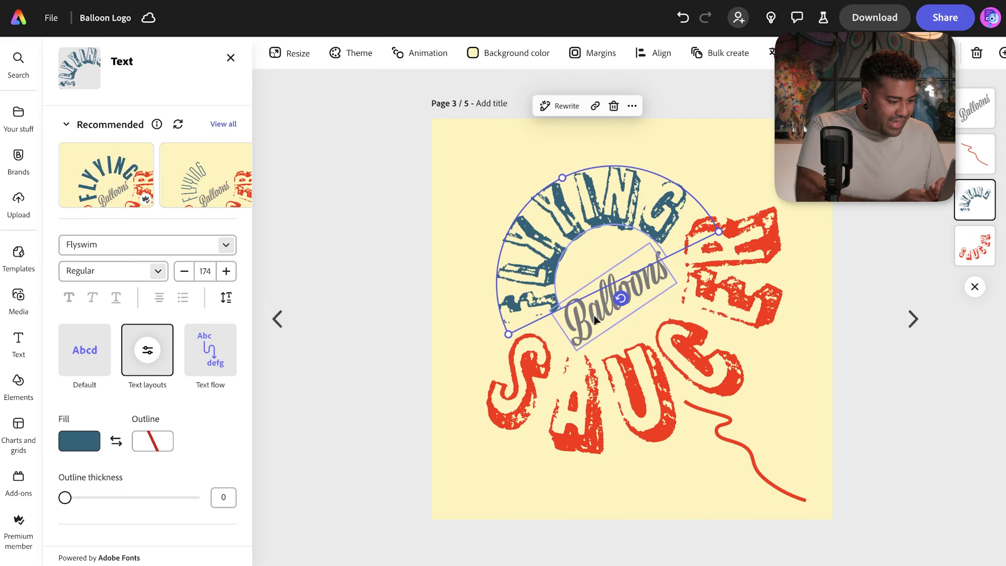
{"action": "double_click", "coordinate": [603, 199]}
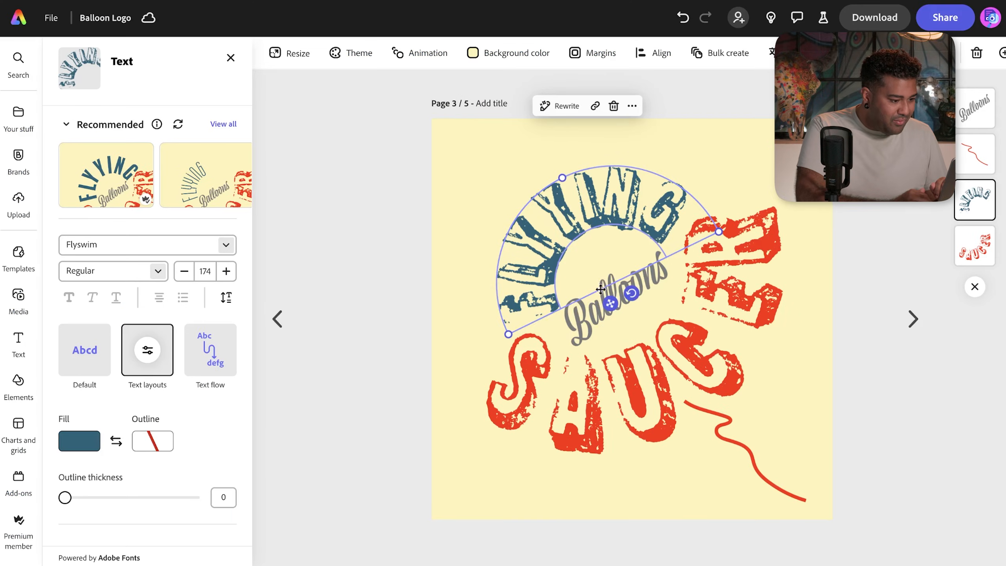
{"action": "left_click", "coordinate": [578, 321]}
{"action": "left_click", "coordinate": [590, 322]}
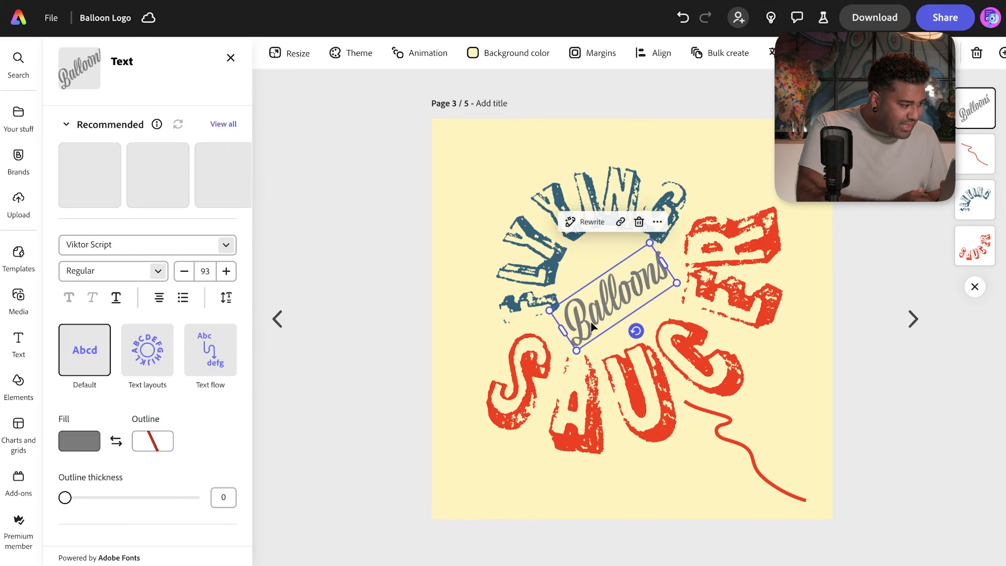
{"action": "left_click", "coordinate": [545, 268]}
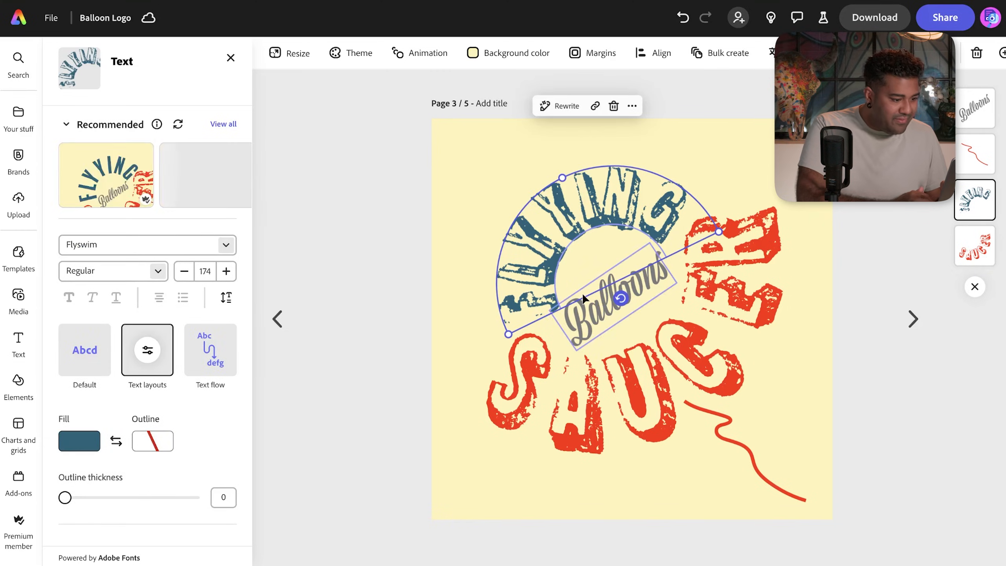
{"action": "left_click", "coordinate": [596, 311]}
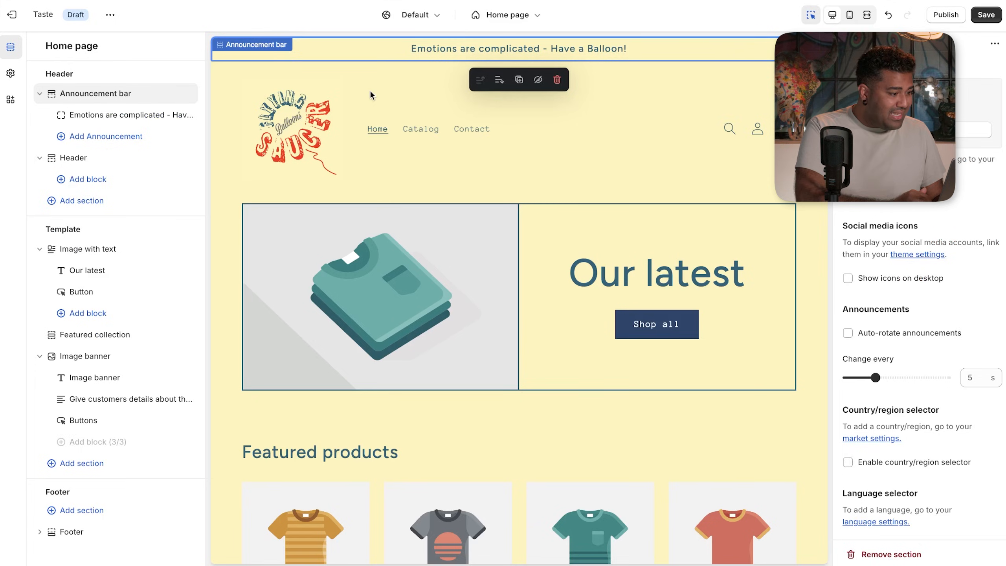
{"action": "left_click", "coordinate": [11, 73]}
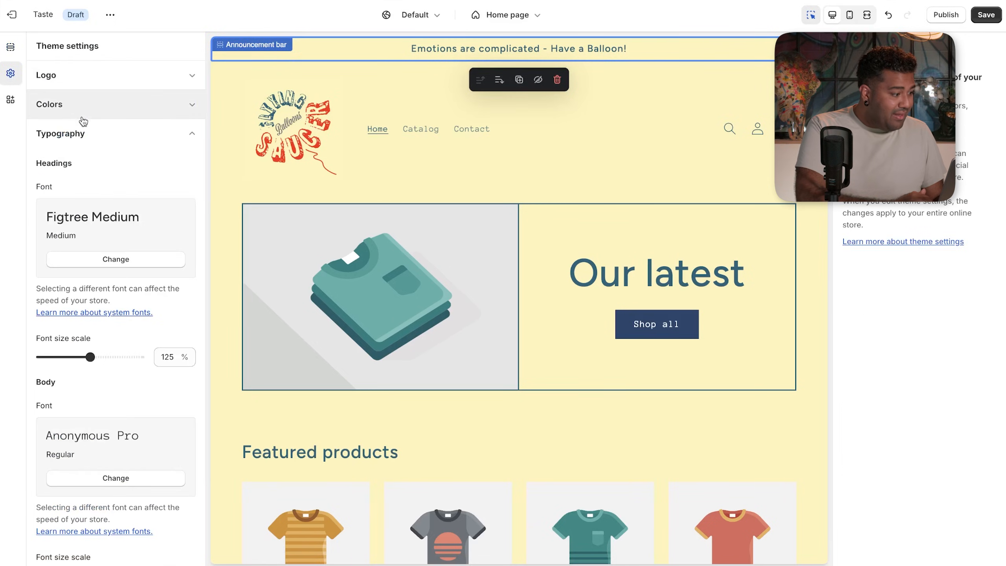
{"action": "left_click", "coordinate": [98, 261]}
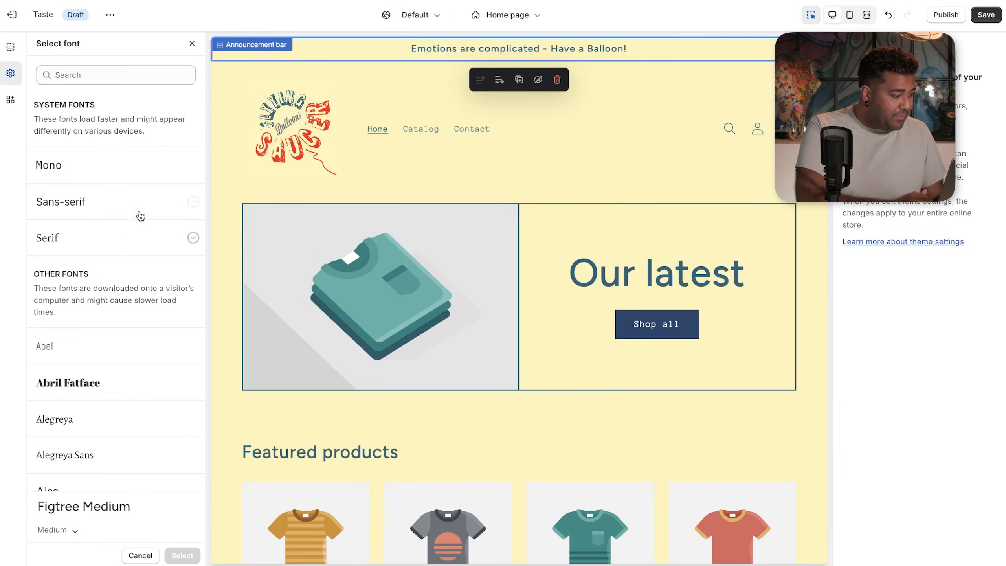
{"action": "left_click", "coordinate": [141, 79]}
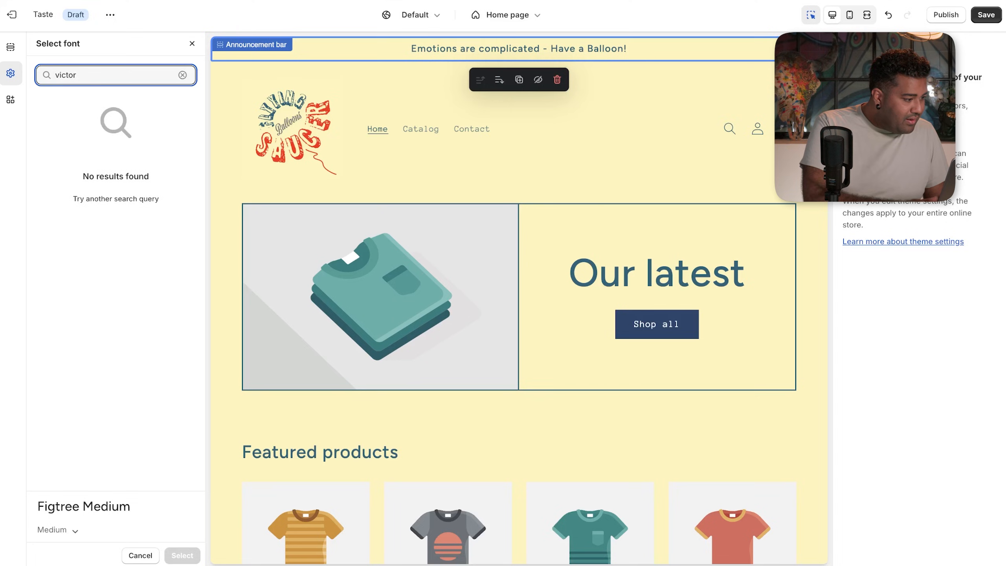
{"action": "key", "text": "BackSpace"}
{"action": "key", "text": "BackSpace"}
{"action": "key", "text": "BackSpace"}
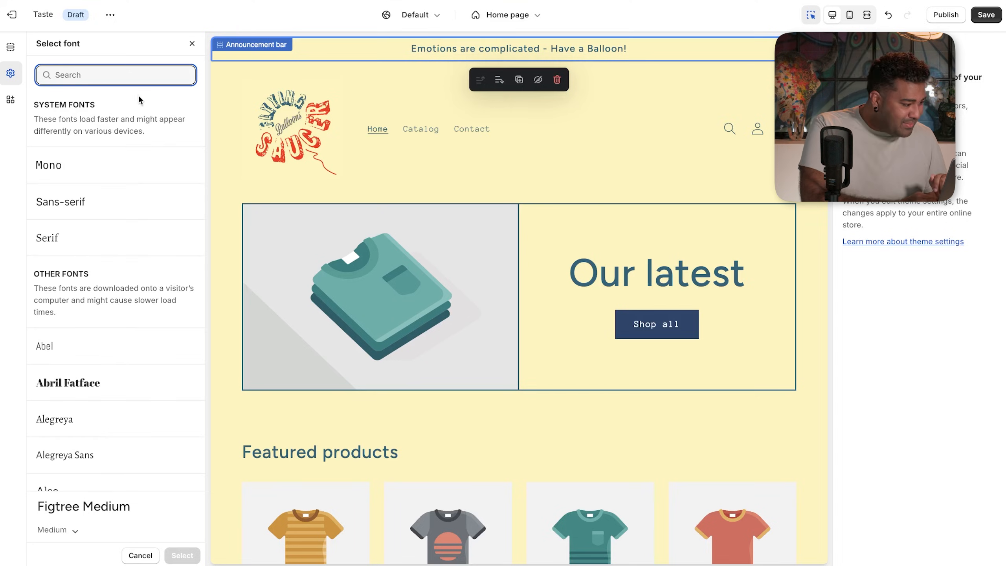
{"action": "scroll", "coordinate": [123, 256], "scroll_direction": "down", "scroll_amount": 2}
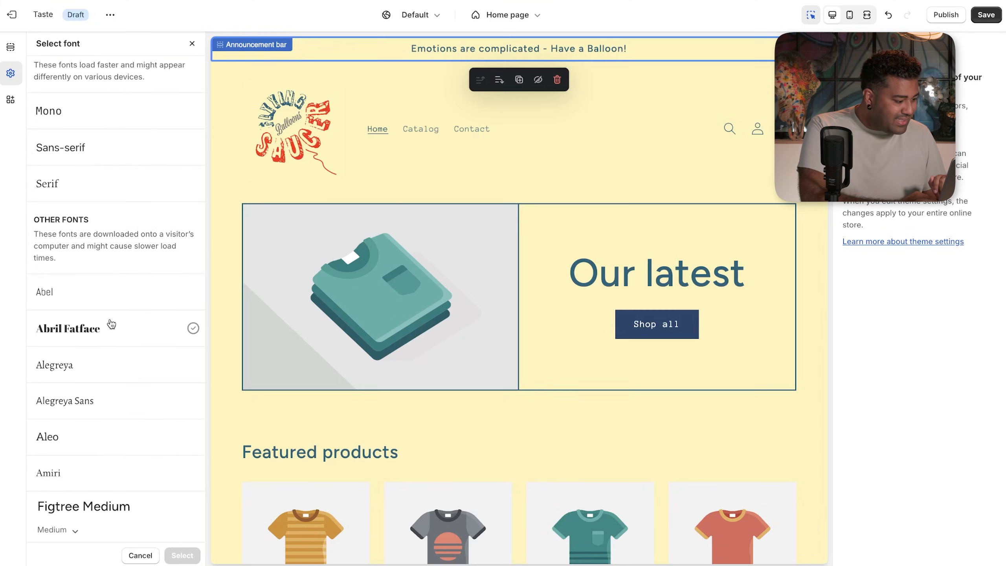
{"action": "scroll", "coordinate": [111, 324], "scroll_direction": "down", "scroll_amount": 5}
{"action": "left_click", "coordinate": [104, 175]}
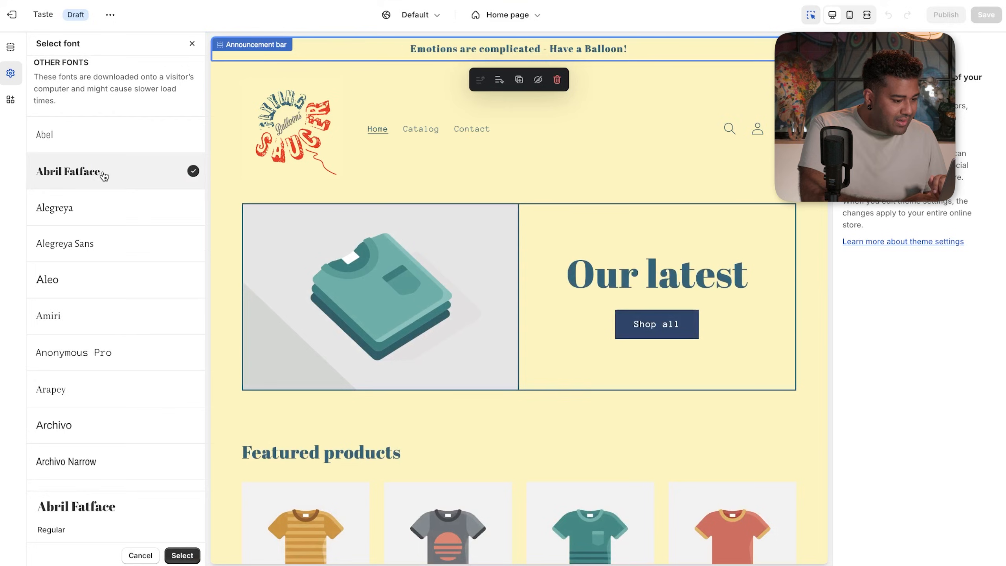
{"action": "scroll", "coordinate": [96, 319], "scroll_direction": "down", "scroll_amount": 3}
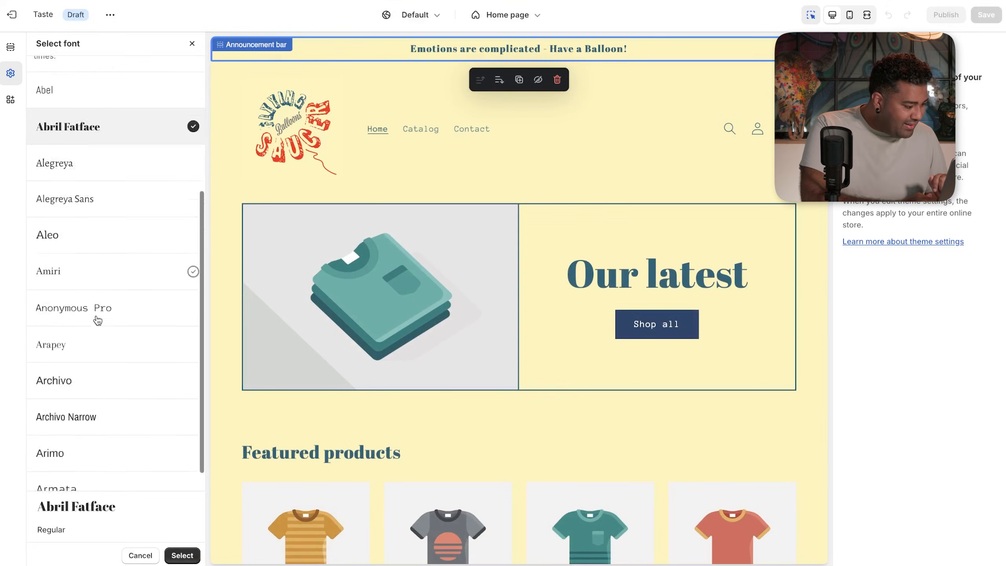
{"action": "scroll", "coordinate": [98, 319], "scroll_direction": "up", "scroll_amount": 4}
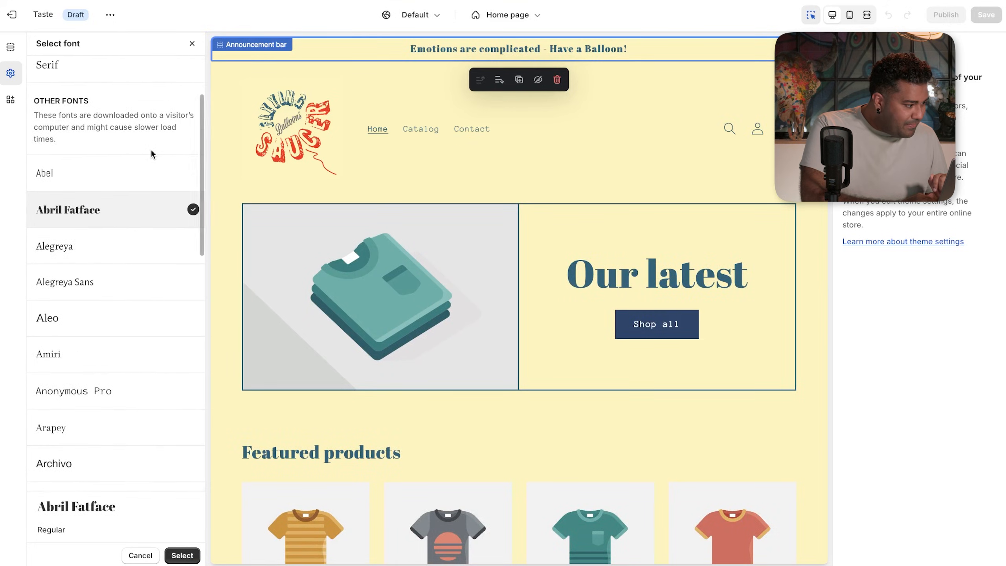
{"action": "scroll", "coordinate": [151, 152], "scroll_direction": "down", "scroll_amount": 4}
{"action": "scroll", "coordinate": [151, 151], "scroll_direction": "down", "scroll_amount": 12}
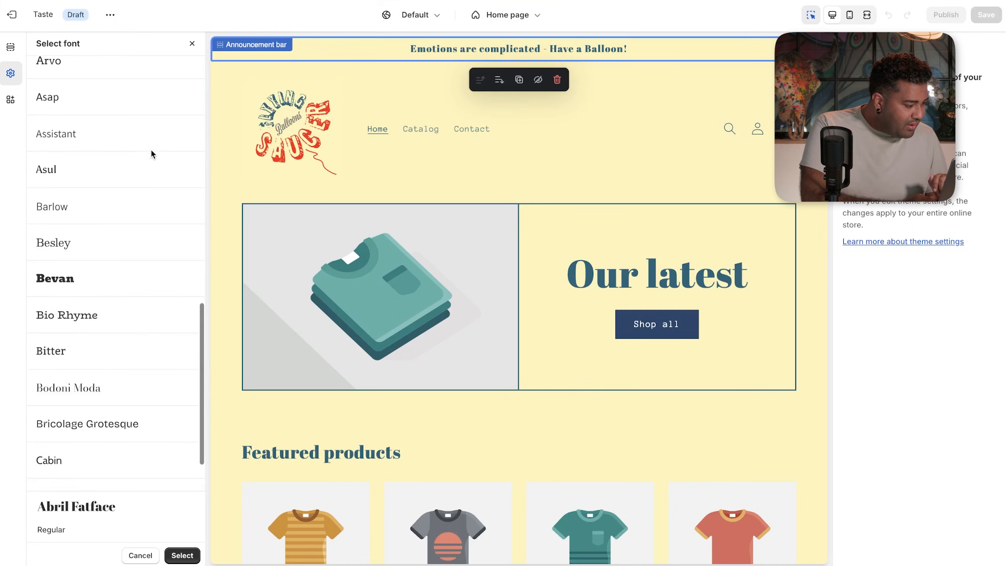
{"action": "scroll", "coordinate": [152, 155], "scroll_direction": "down", "scroll_amount": 16}
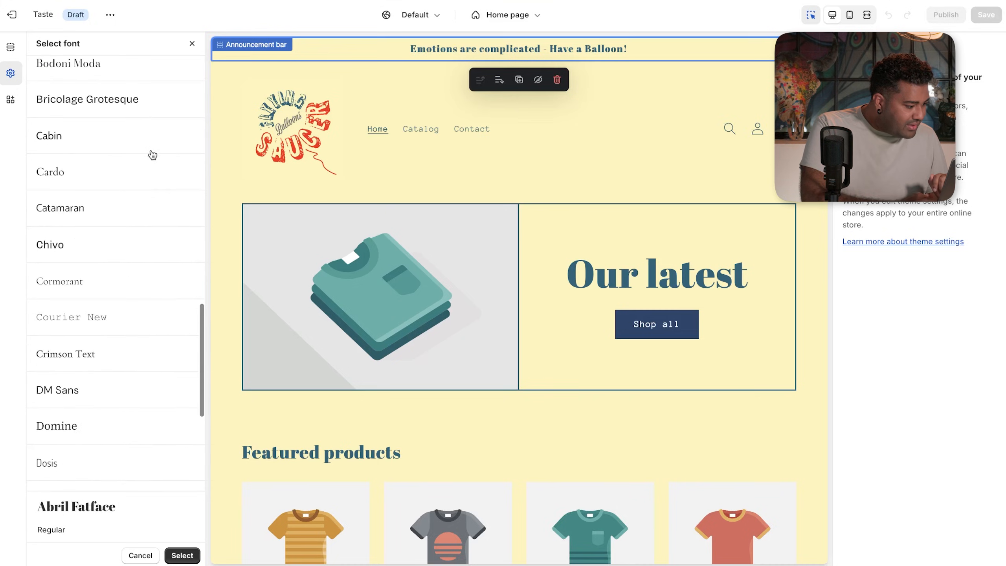
{"action": "scroll", "coordinate": [153, 155], "scroll_direction": "down", "scroll_amount": 2}
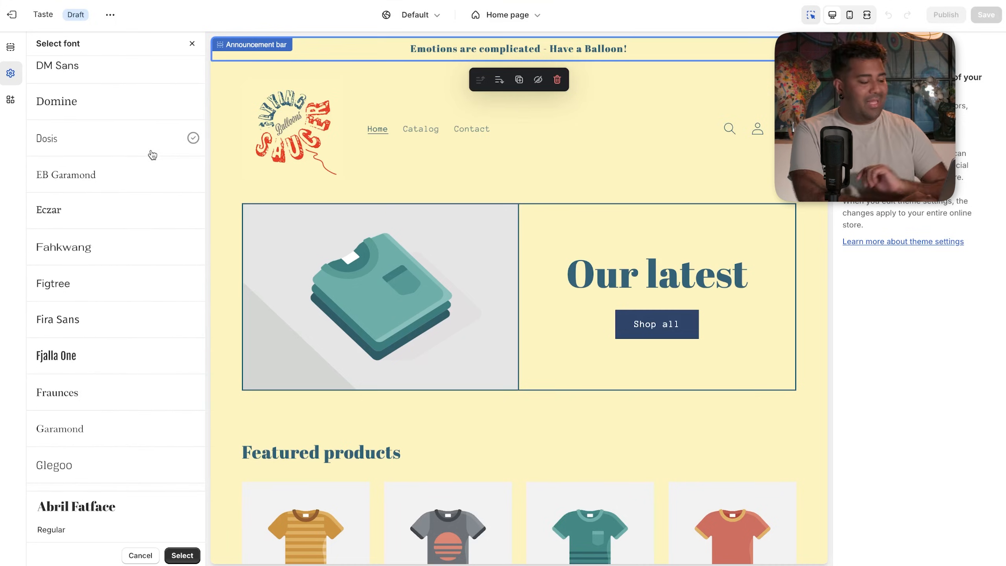
{"action": "scroll", "coordinate": [153, 154], "scroll_direction": "down", "scroll_amount": 17}
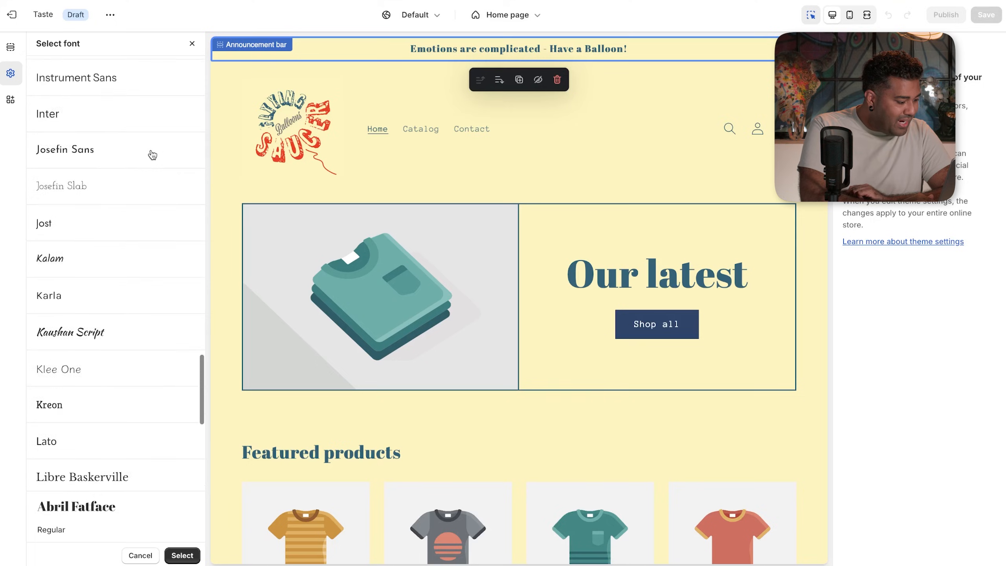
{"action": "scroll", "coordinate": [153, 155], "scroll_direction": "down", "scroll_amount": 5}
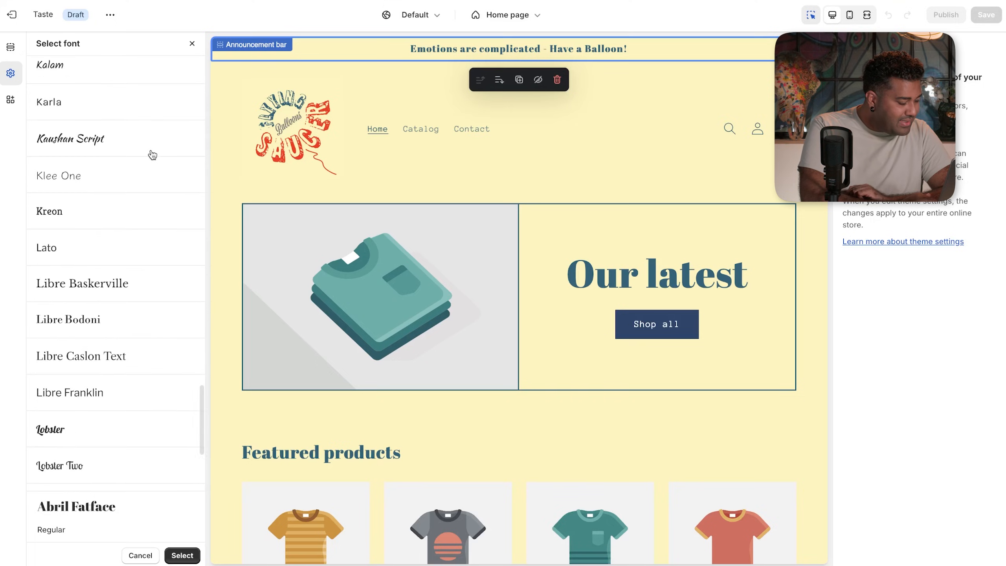
{"action": "scroll", "coordinate": [153, 155], "scroll_direction": "down", "scroll_amount": 3}
{"action": "left_click", "coordinate": [63, 319]}
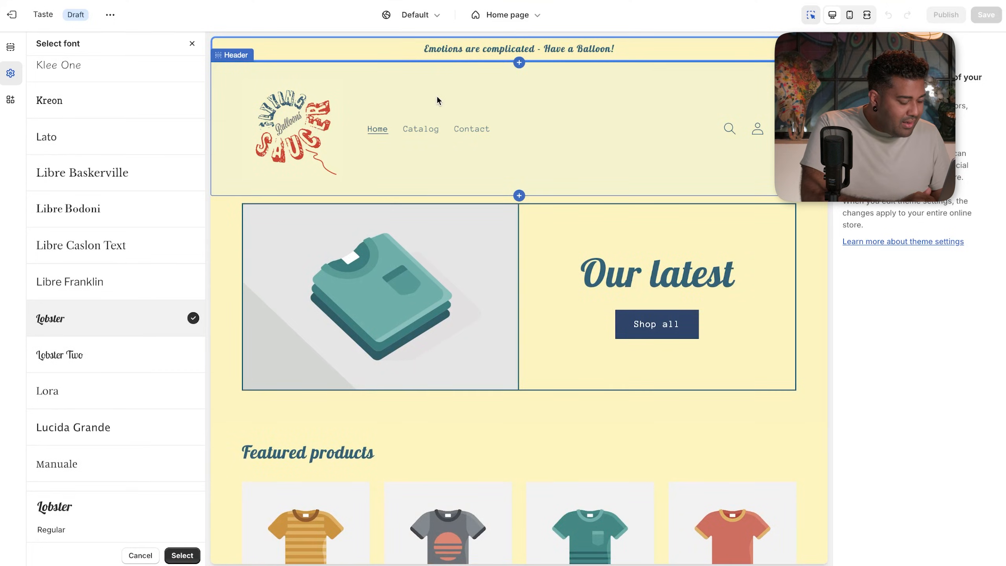
{"action": "left_click", "coordinate": [488, 39]}
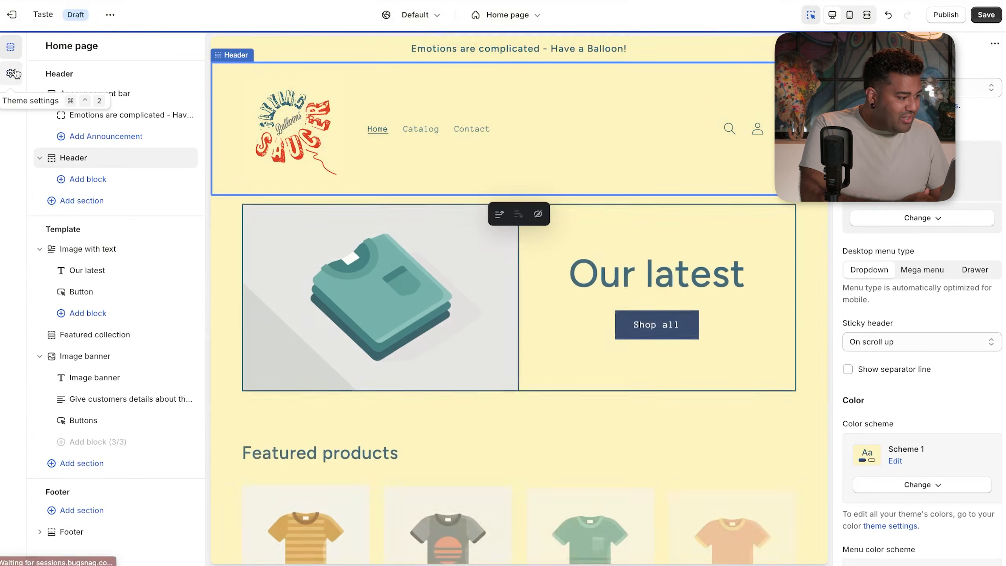
{"action": "left_click", "coordinate": [11, 75]}
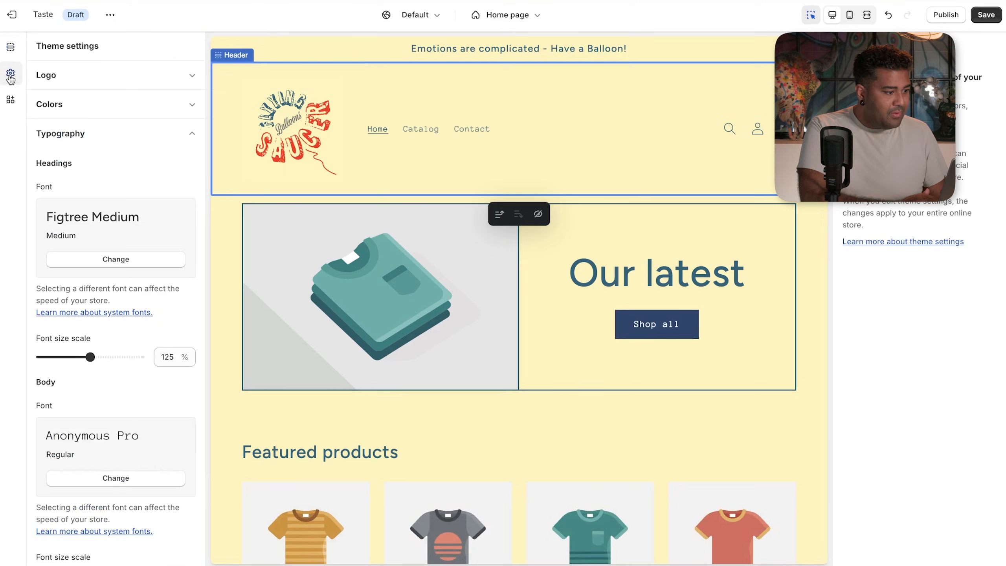
{"action": "scroll", "coordinate": [106, 419], "scroll_direction": "down", "scroll_amount": 2}
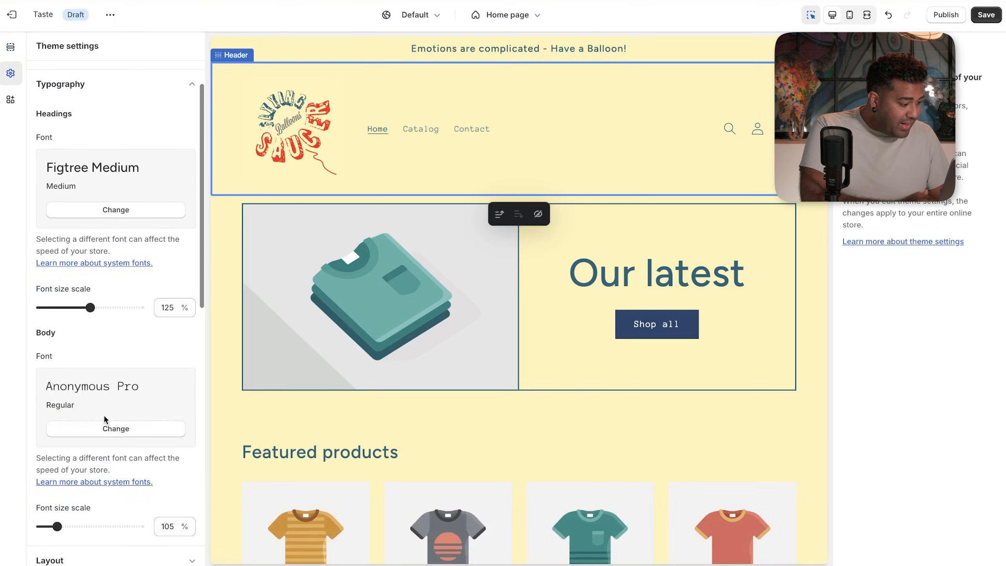
{"action": "left_click", "coordinate": [105, 429]}
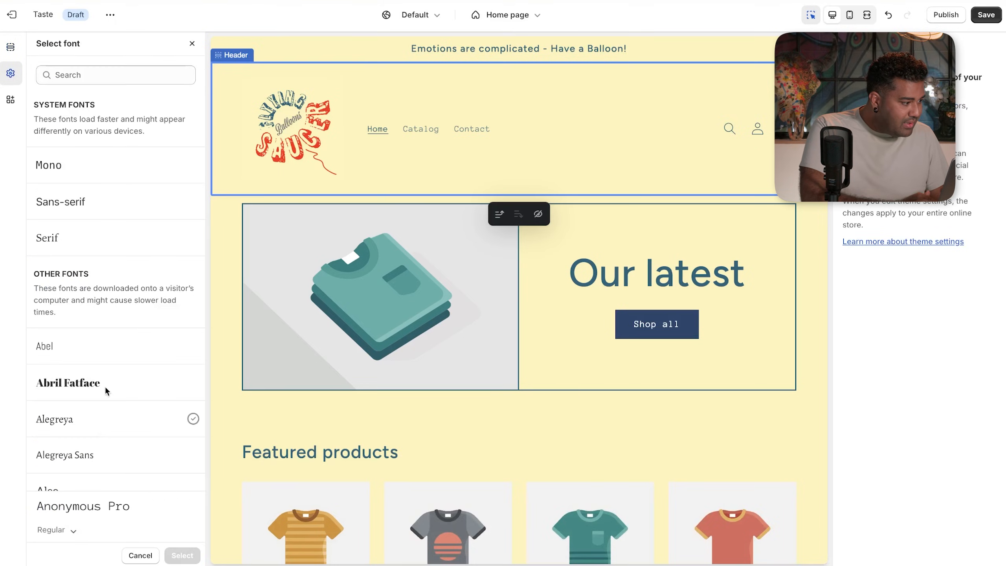
{"action": "scroll", "coordinate": [118, 241], "scroll_direction": "down", "scroll_amount": 10}
{"action": "left_click", "coordinate": [538, 52]}
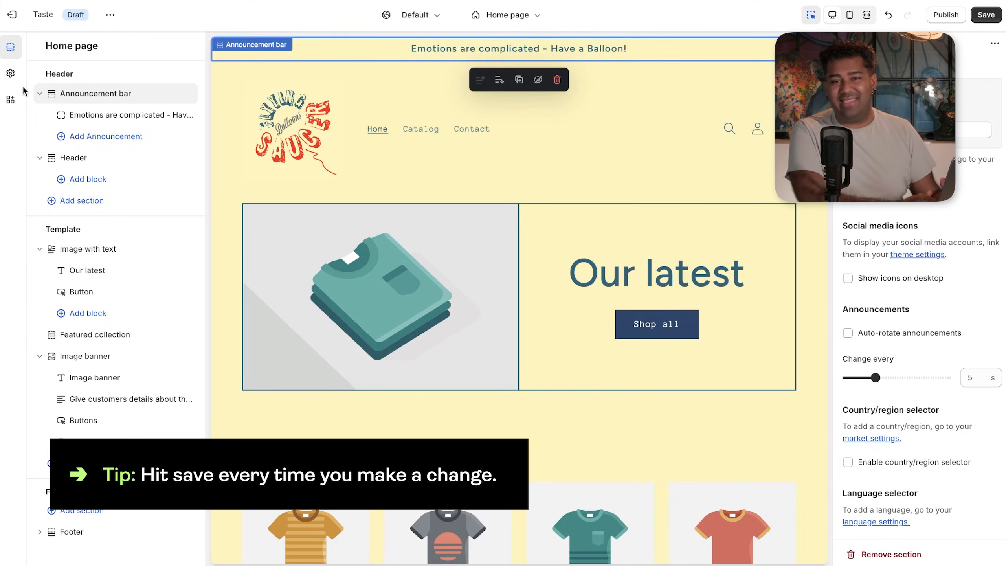
- Switch the Typography heading font to Lobster Regular and save the theme
{"action": "left_click", "coordinate": [10, 73]}
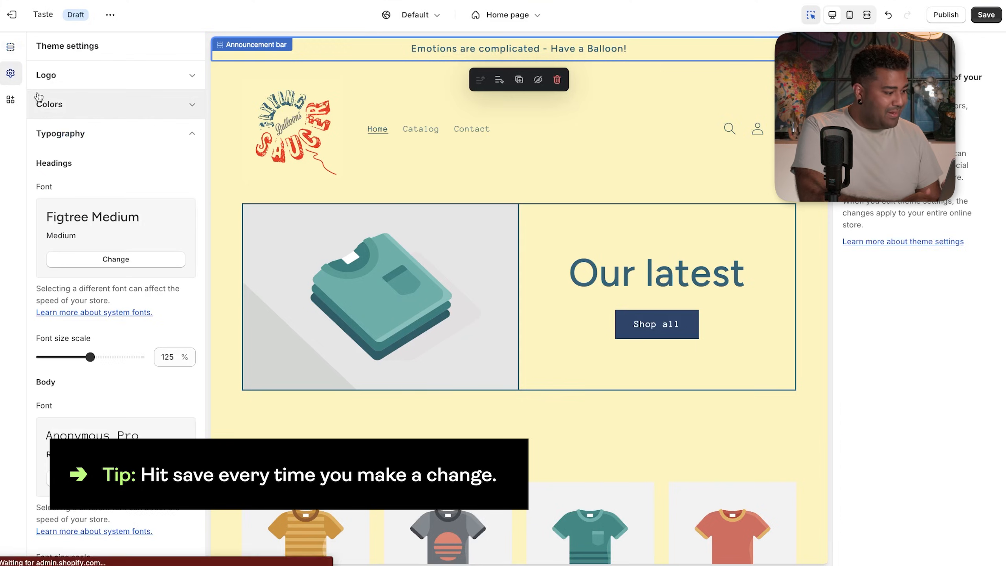
{"action": "left_click", "coordinate": [94, 260]}
{"action": "scroll", "coordinate": [111, 274], "scroll_direction": "down", "scroll_amount": 10}
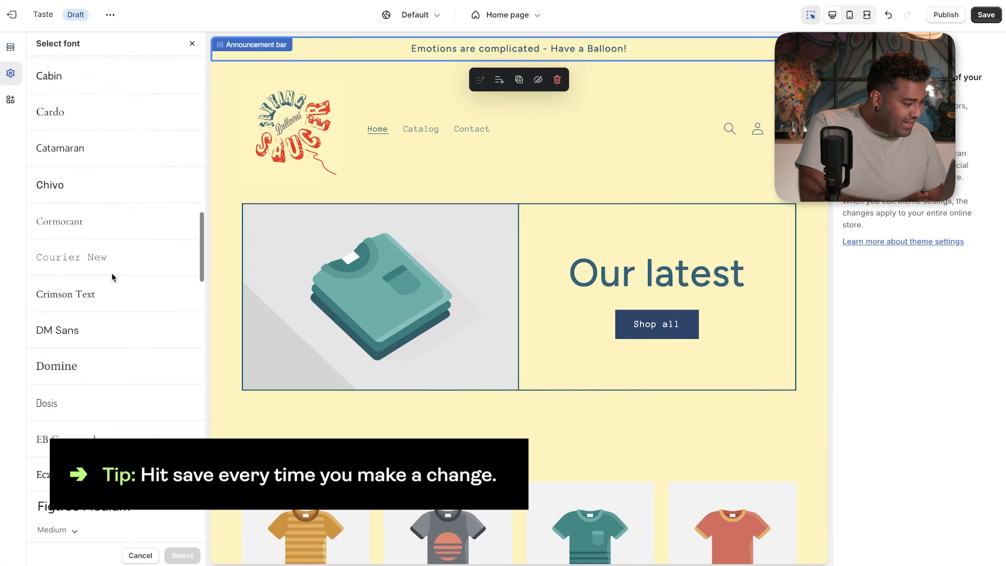
{"action": "scroll", "coordinate": [111, 274], "scroll_direction": "down", "scroll_amount": 2}
{"action": "scroll", "coordinate": [112, 271], "scroll_direction": "up", "scroll_amount": 15}
{"action": "left_click", "coordinate": [149, 75]}
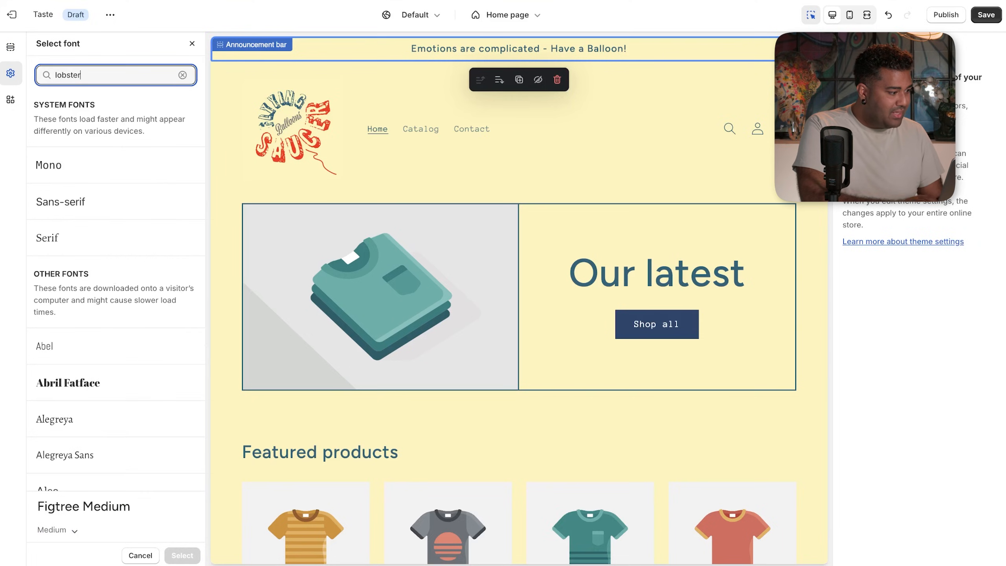
{"action": "left_click", "coordinate": [98, 225]}
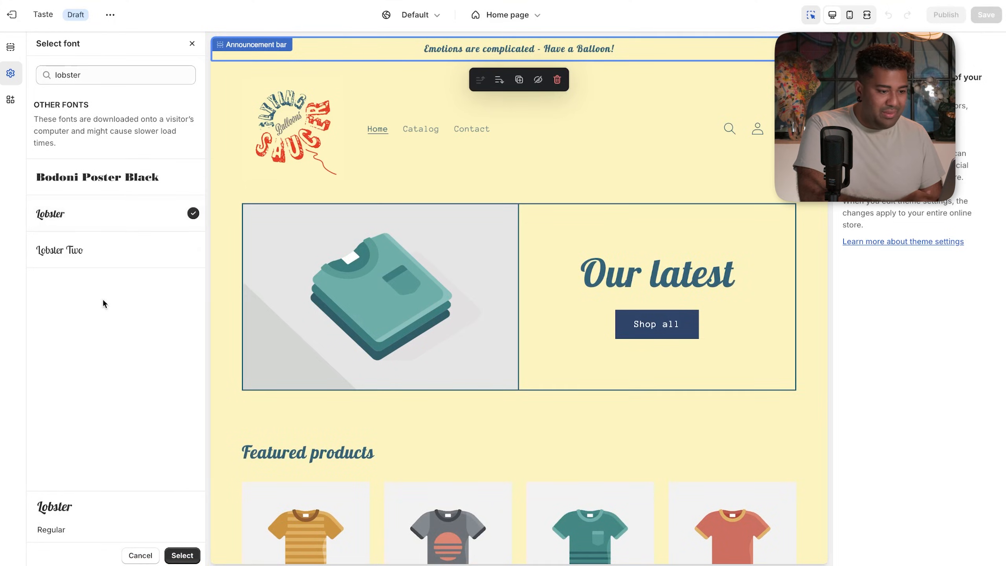
{"action": "left_click", "coordinate": [182, 555]}
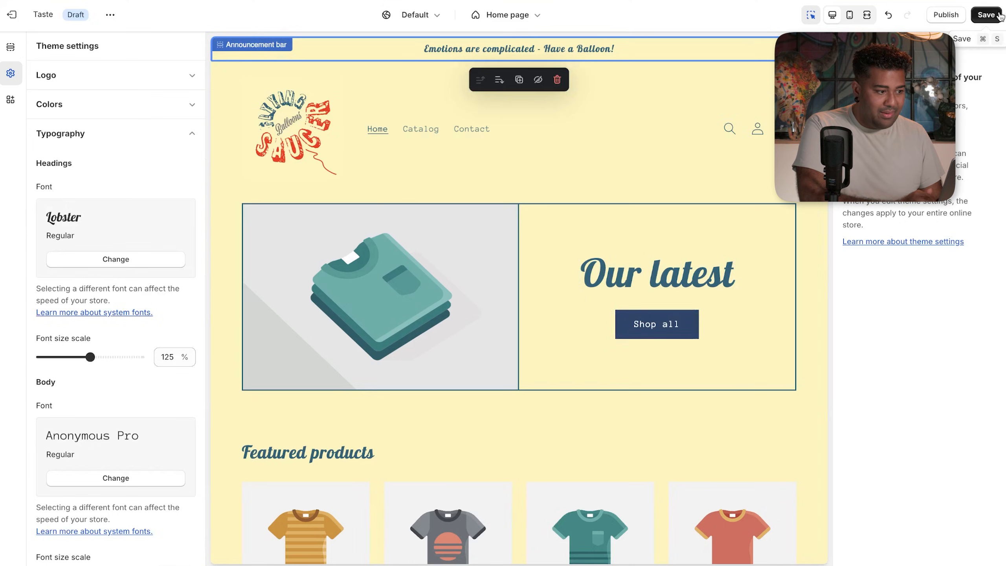
{"action": "left_click", "coordinate": [986, 15]}
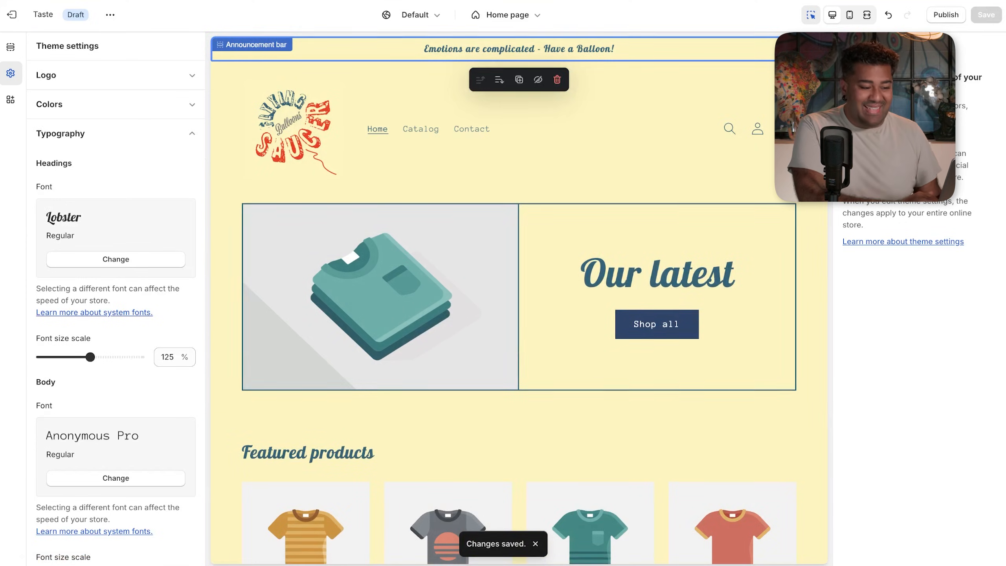
{"action": "left_click", "coordinate": [12, 47]}
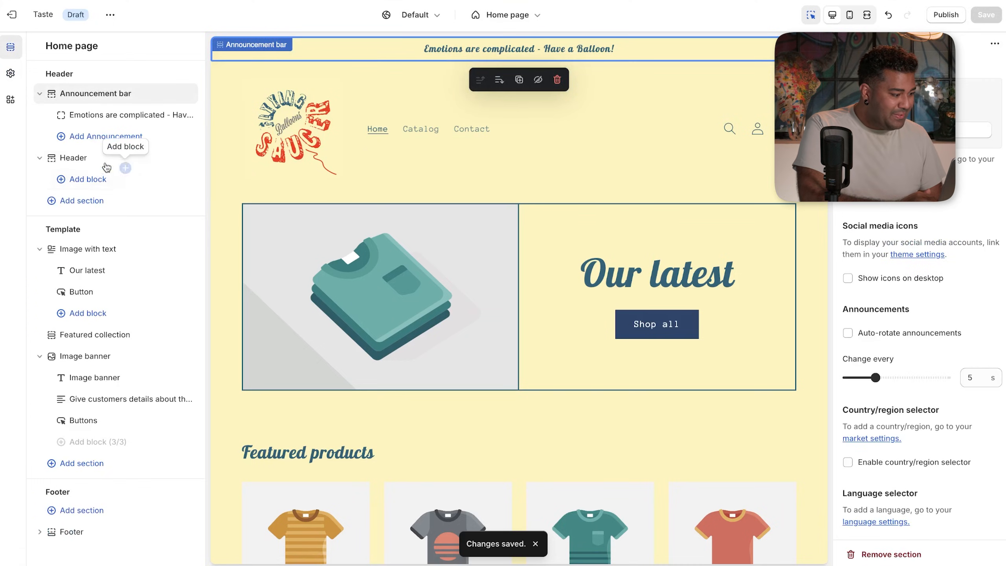
{"action": "left_click", "coordinate": [94, 151]}
{"action": "left_click", "coordinate": [89, 165]}
{"action": "left_click", "coordinate": [90, 165]}
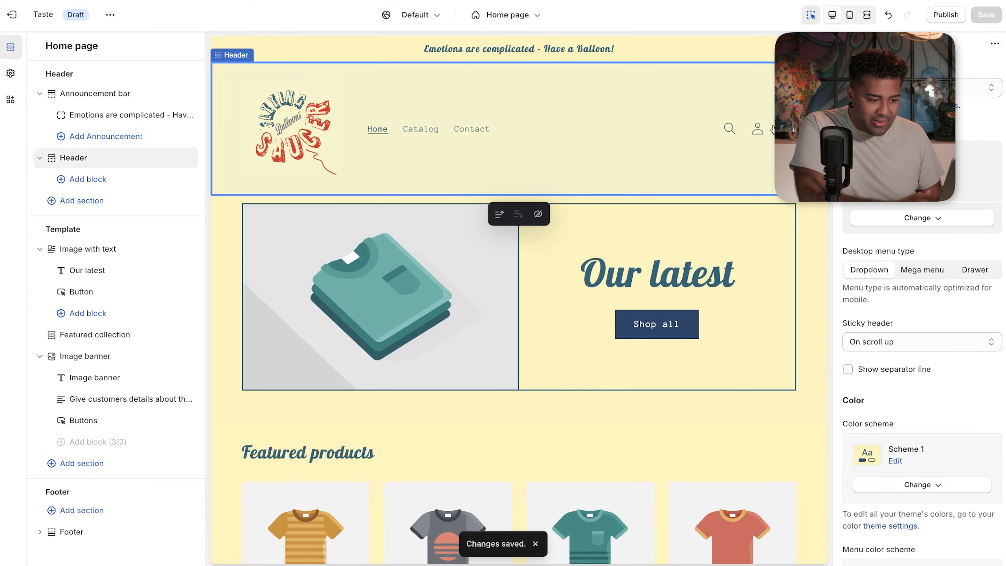
{"action": "scroll", "coordinate": [906, 233], "scroll_direction": "down", "scroll_amount": 5}
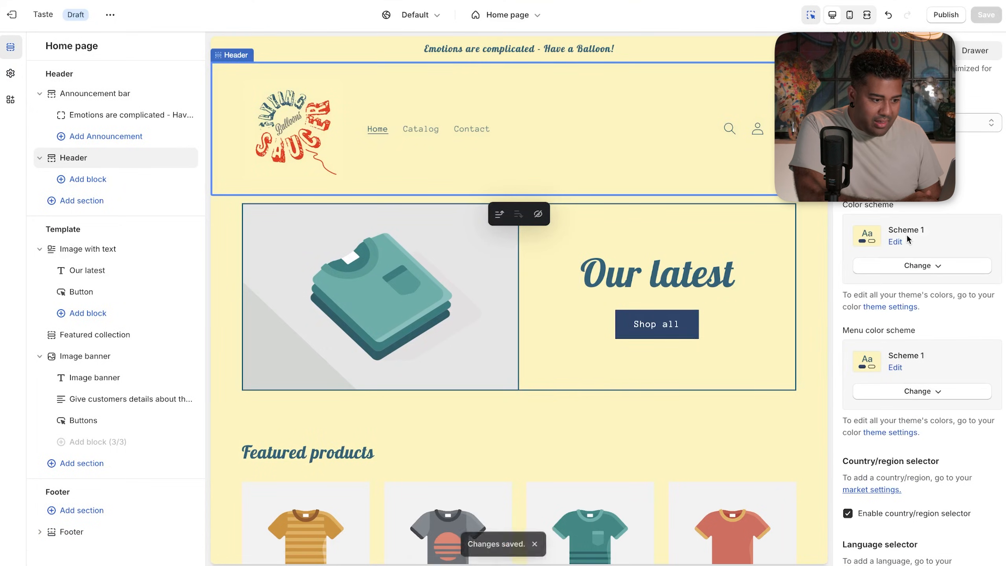
{"action": "scroll", "coordinate": [906, 234], "scroll_direction": "down", "scroll_amount": 10}
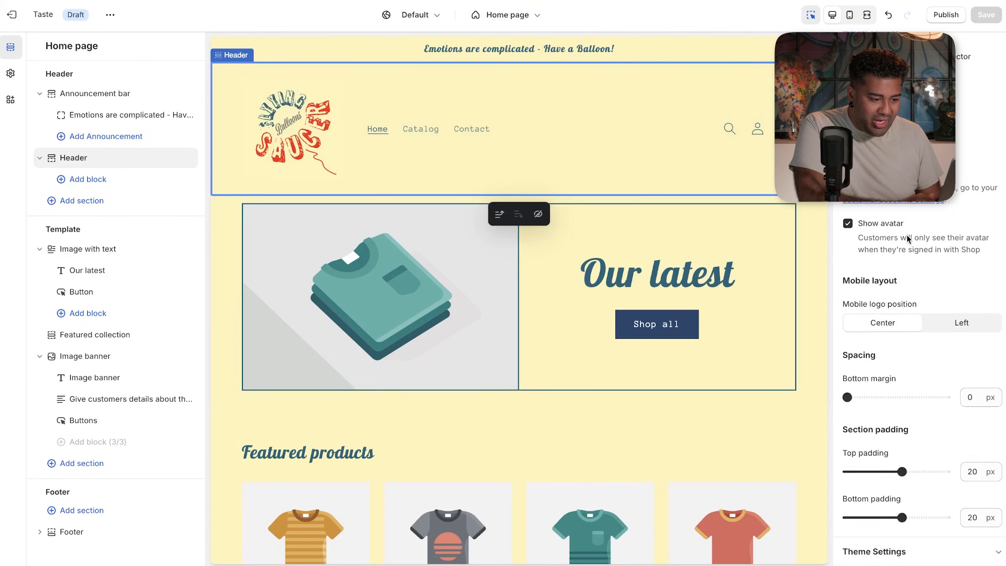
{"action": "scroll", "coordinate": [906, 233], "scroll_direction": "up", "scroll_amount": 5}
{"action": "scroll", "coordinate": [906, 233], "scroll_direction": "down", "scroll_amount": 6}
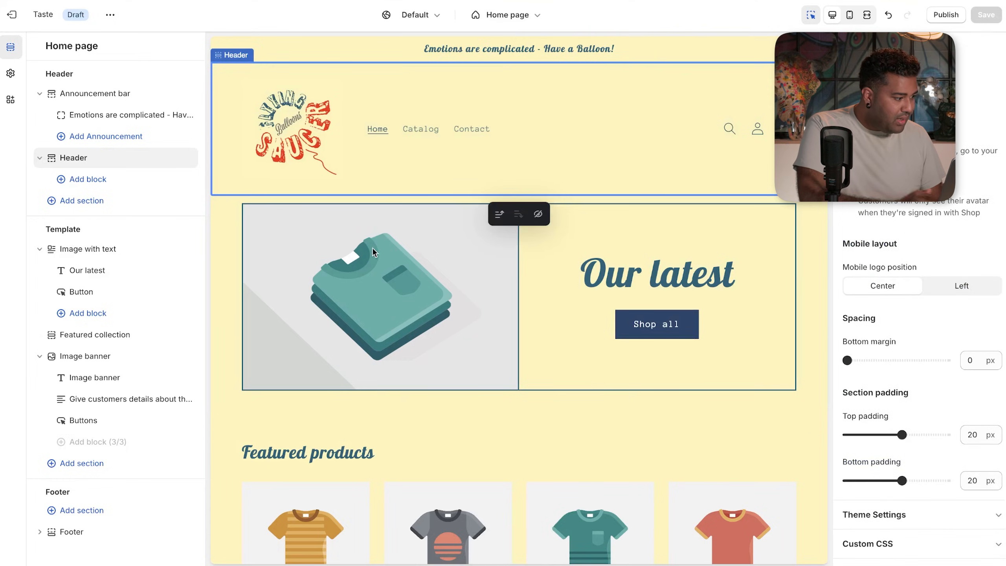
{"action": "left_click", "coordinate": [8, 78]}
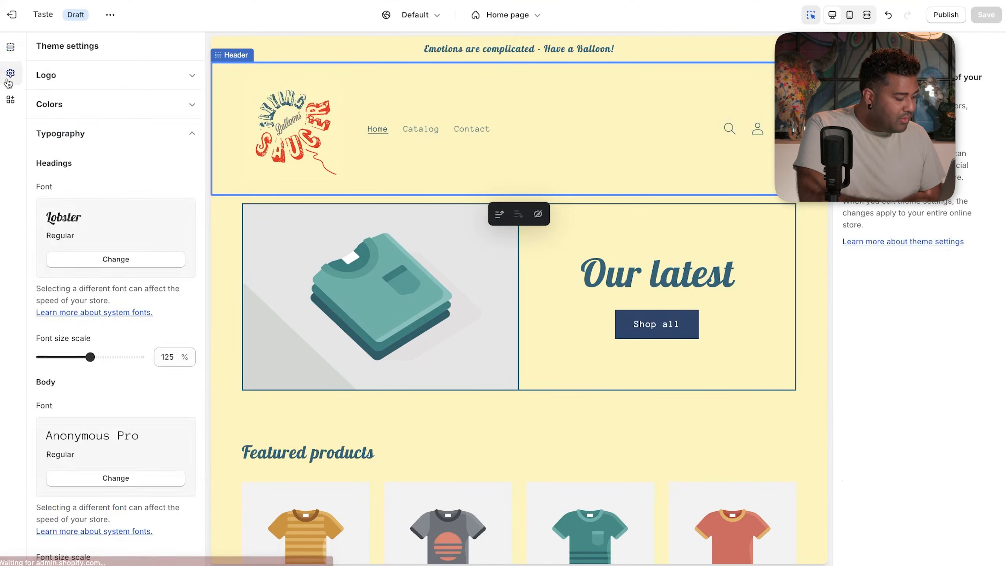
- Change the Body font from Anonymous Pro to Lobster Regular with a 115% size scale
{"action": "scroll", "coordinate": [119, 180], "scroll_direction": "down", "scroll_amount": 3}
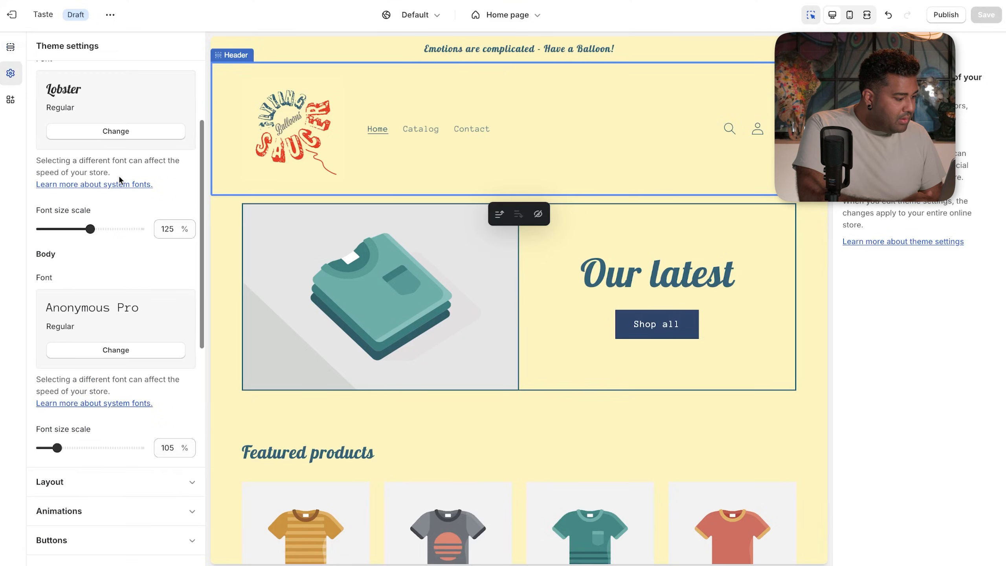
{"action": "left_click", "coordinate": [115, 349]}
{"action": "left_click", "coordinate": [162, 83]}
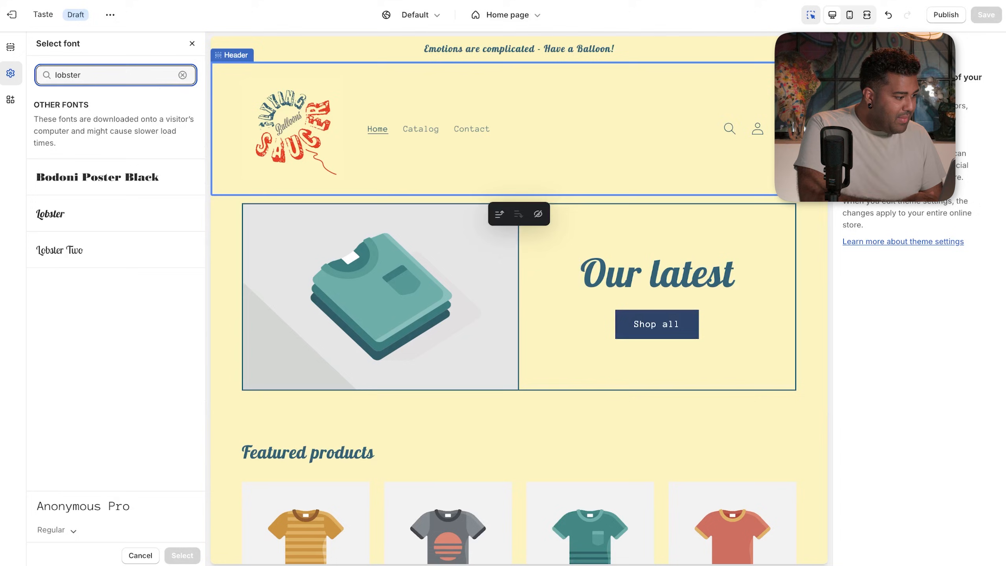
{"action": "left_click", "coordinate": [123, 216]}
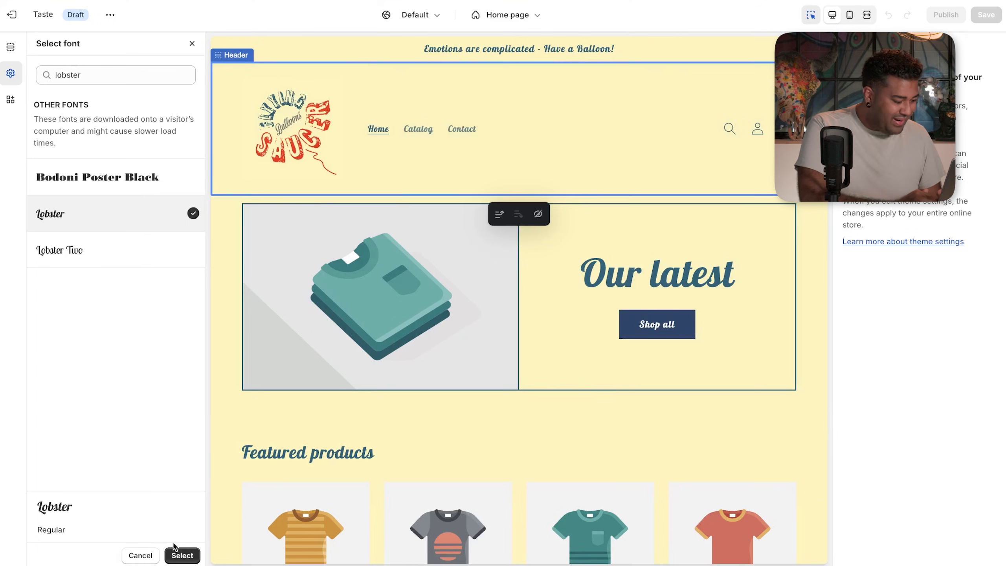
{"action": "left_click", "coordinate": [181, 554]}
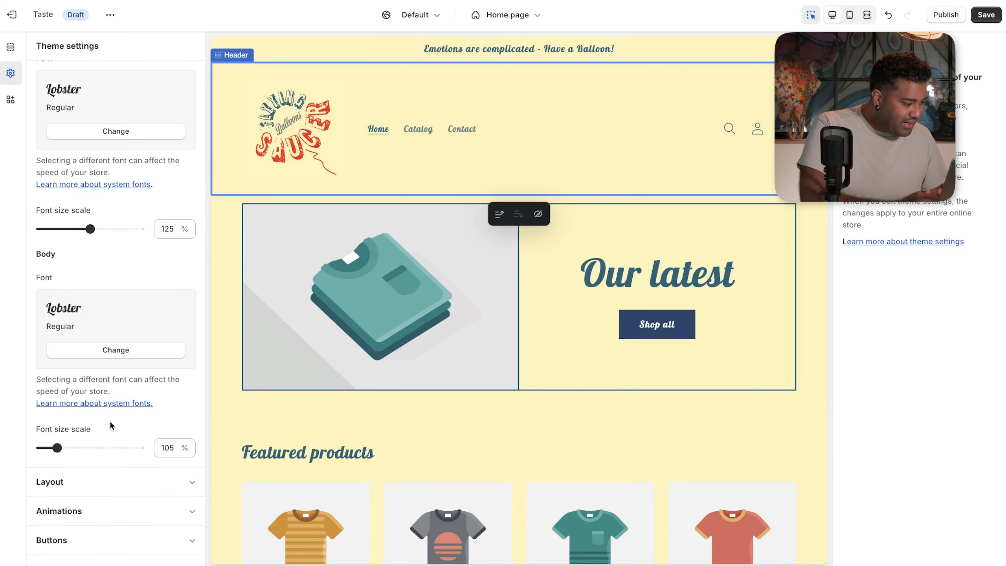
{"action": "left_click_drag", "start_coordinate": [63, 449], "coordinate": [83, 445]}
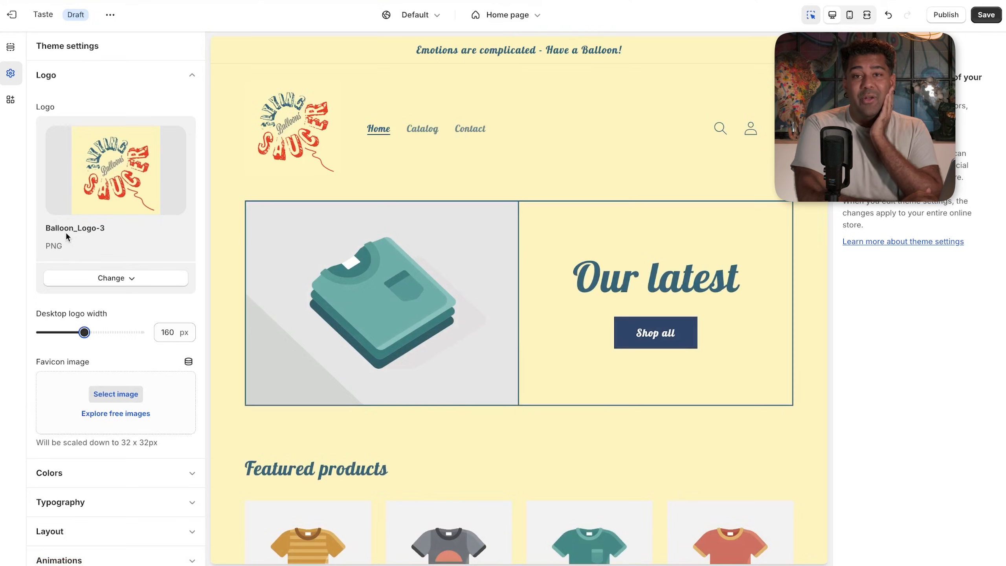
- Widen the desktop logo to 210 px, then select the header and dismiss the external-link warning
{"action": "left_click", "coordinate": [66, 235]}
{"action": "left_click_drag", "start_coordinate": [85, 331], "coordinate": [105, 331]}
{"action": "left_click", "coordinate": [353, 81]}
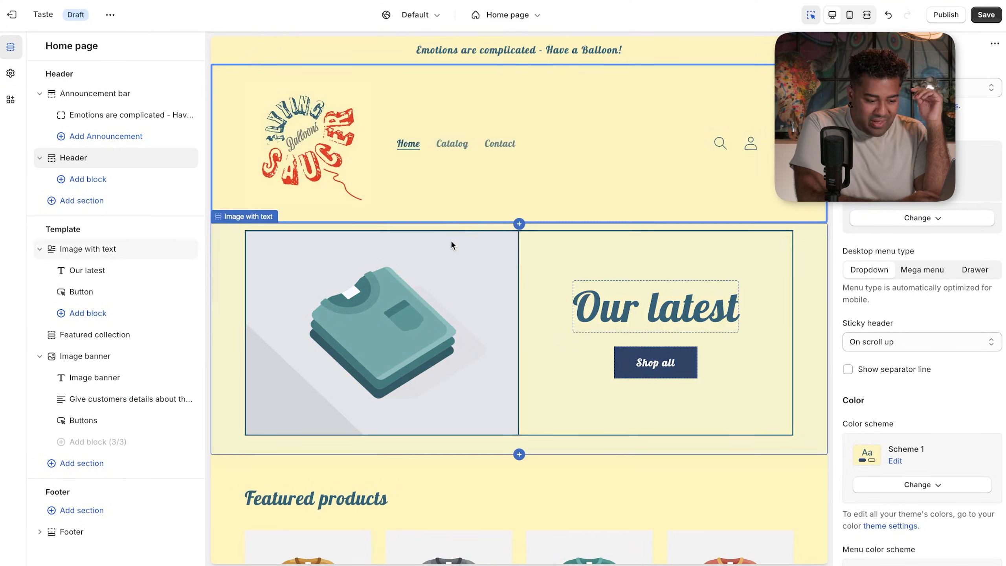
{"action": "left_click", "coordinate": [750, 140]}
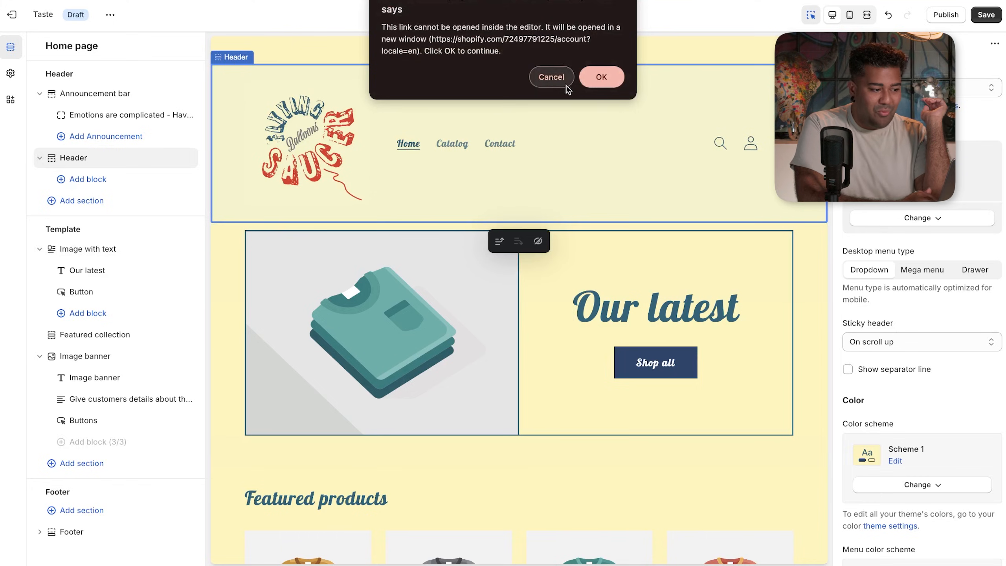
{"action": "left_click", "coordinate": [553, 79]}
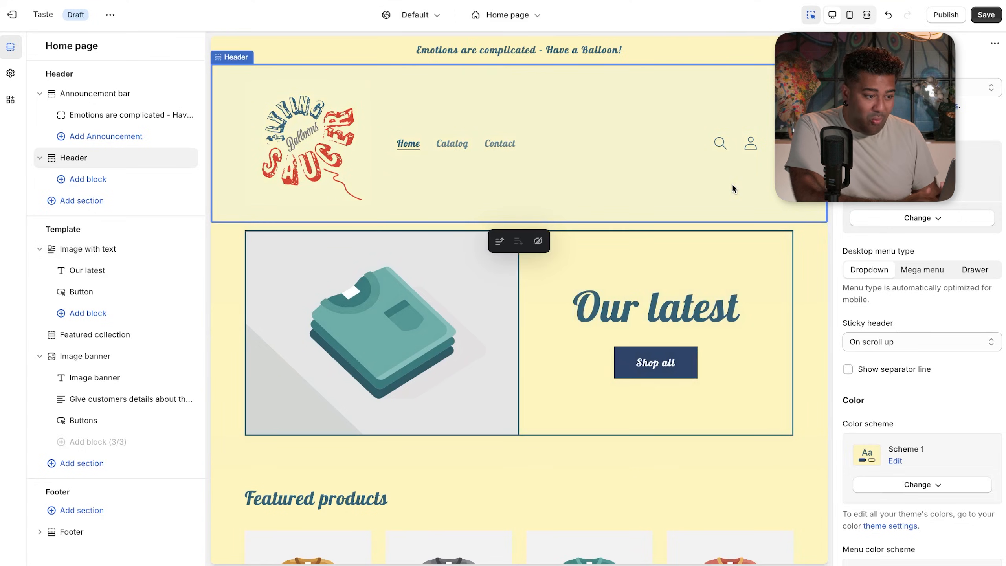
{"action": "scroll", "coordinate": [943, 277], "scroll_direction": "down", "scroll_amount": 8}
{"action": "scroll", "coordinate": [943, 276], "scroll_direction": "down", "scroll_amount": 6}
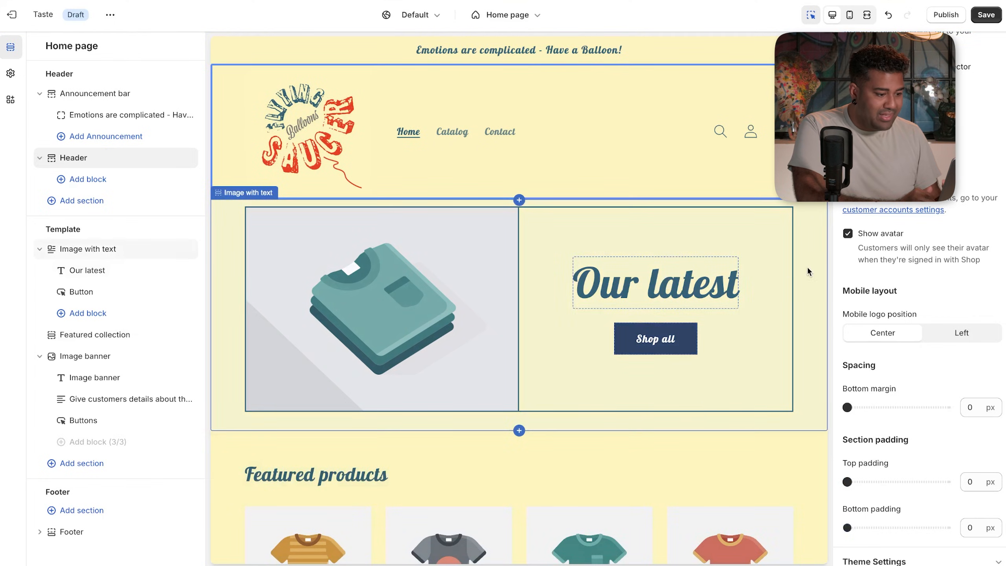
- Select the Header section and settle its Desktop logo width slider at 200 px
{"action": "left_click", "coordinate": [781, 246]}
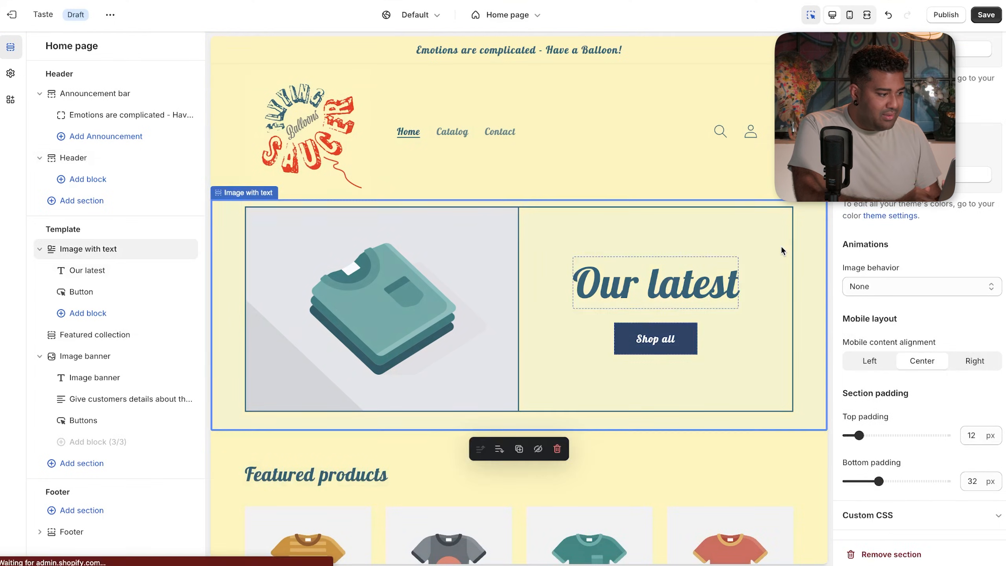
{"action": "left_click", "coordinate": [650, 131]}
{"action": "left_click", "coordinate": [573, 236]}
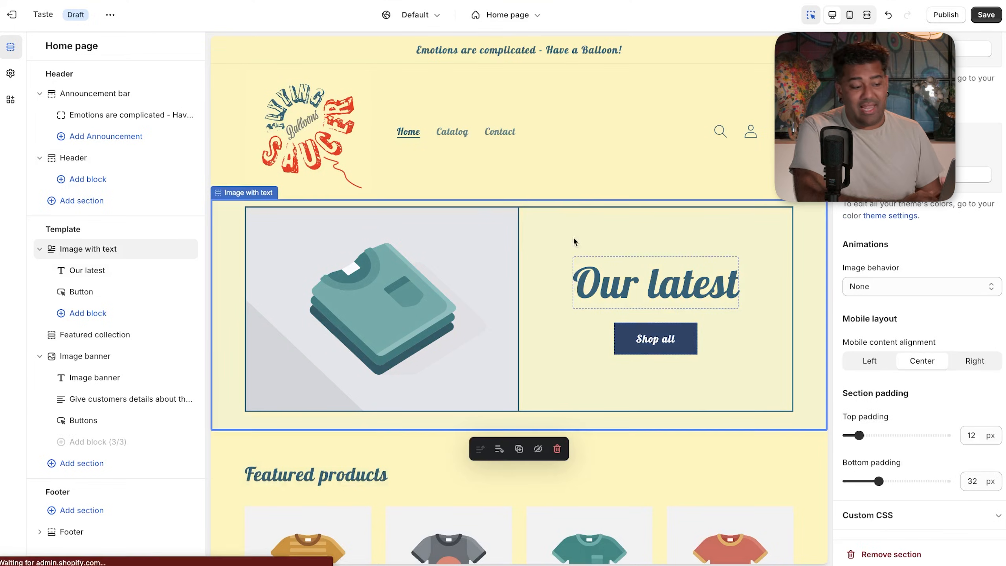
{"action": "left_click", "coordinate": [584, 124]}
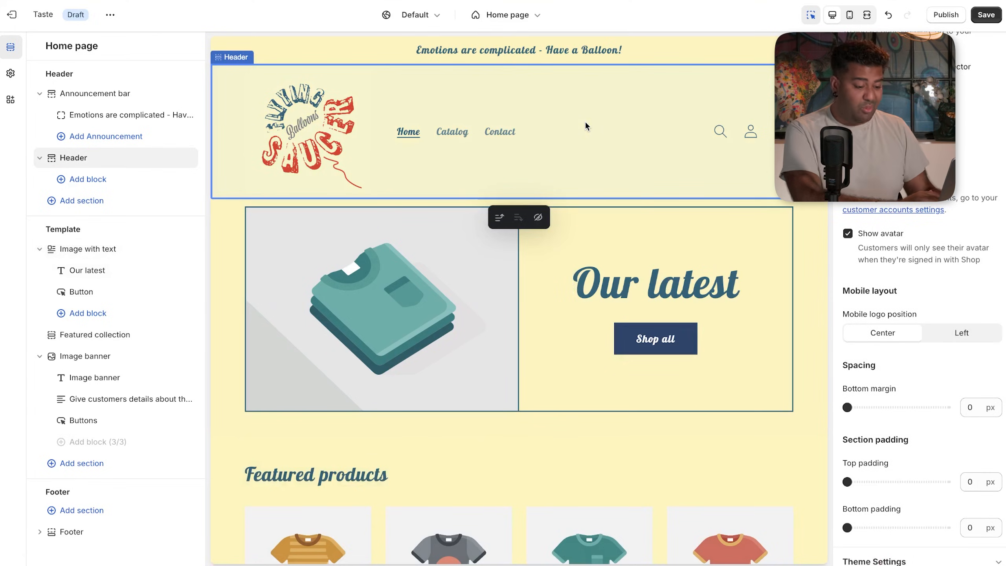
{"action": "scroll", "coordinate": [891, 496], "scroll_direction": "down", "scroll_amount": 2}
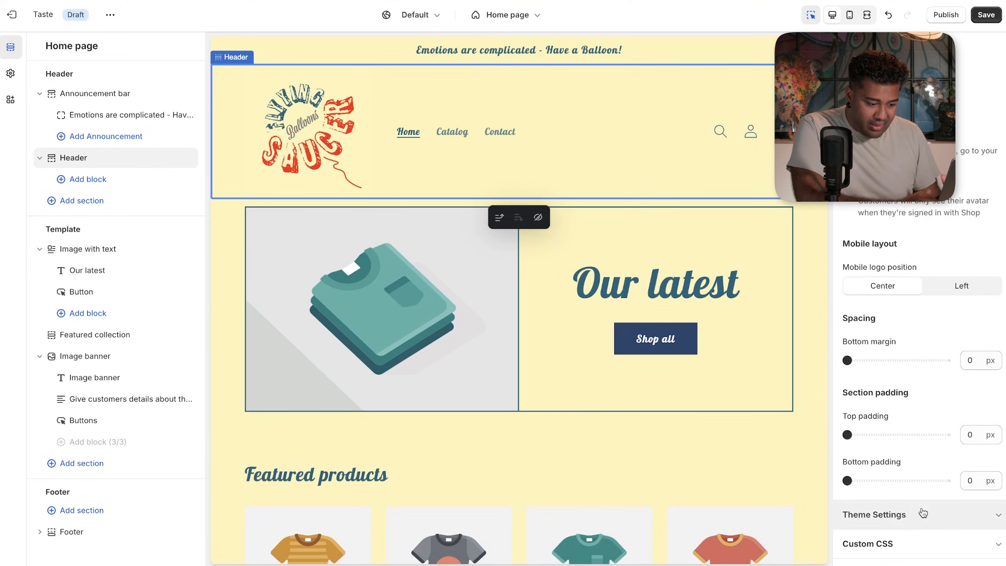
{"action": "scroll", "coordinate": [926, 524], "scroll_direction": "down", "scroll_amount": 10}
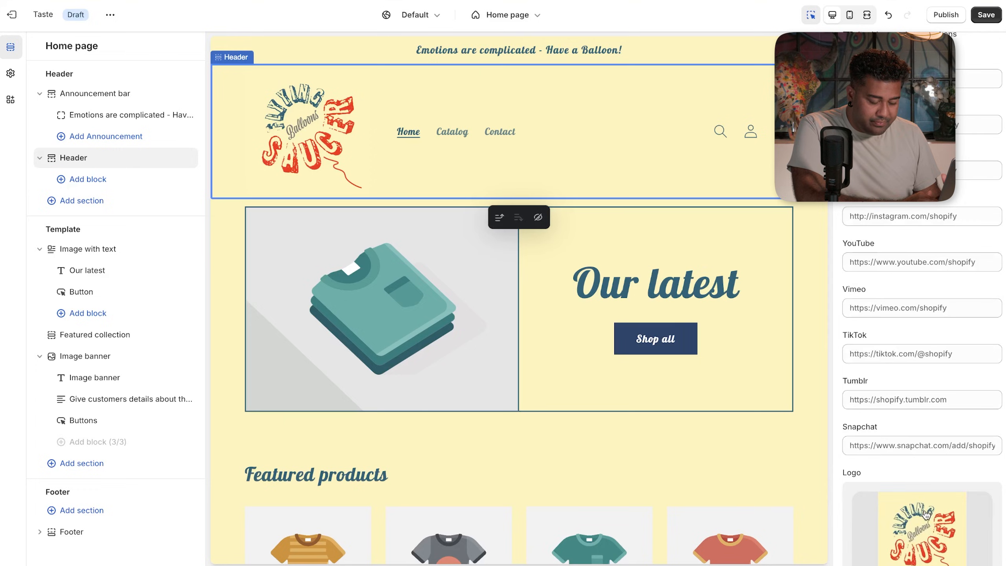
{"action": "scroll", "coordinate": [927, 514], "scroll_direction": "down", "scroll_amount": 7}
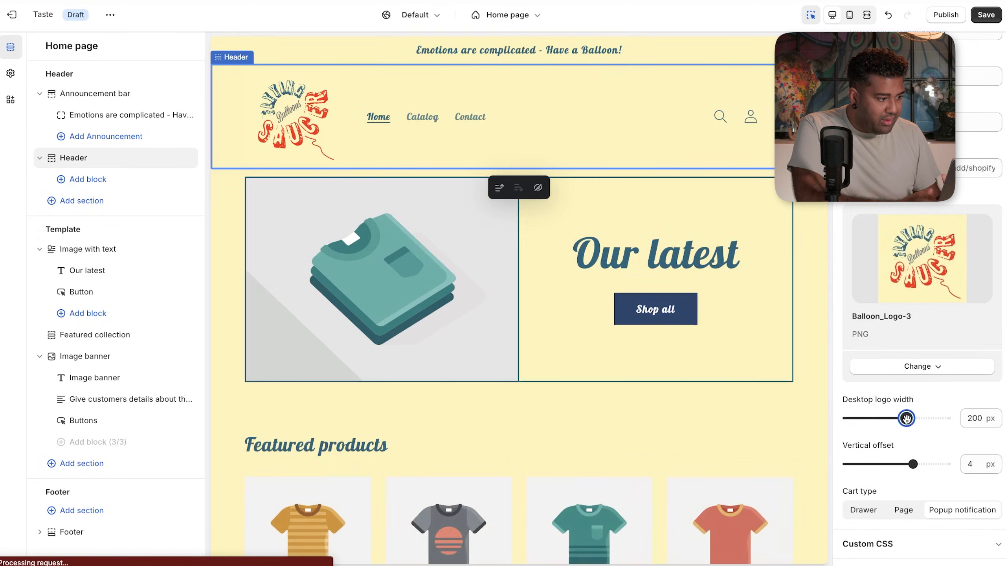
{"action": "left_click_drag", "start_coordinate": [890, 418], "coordinate": [910, 418]}
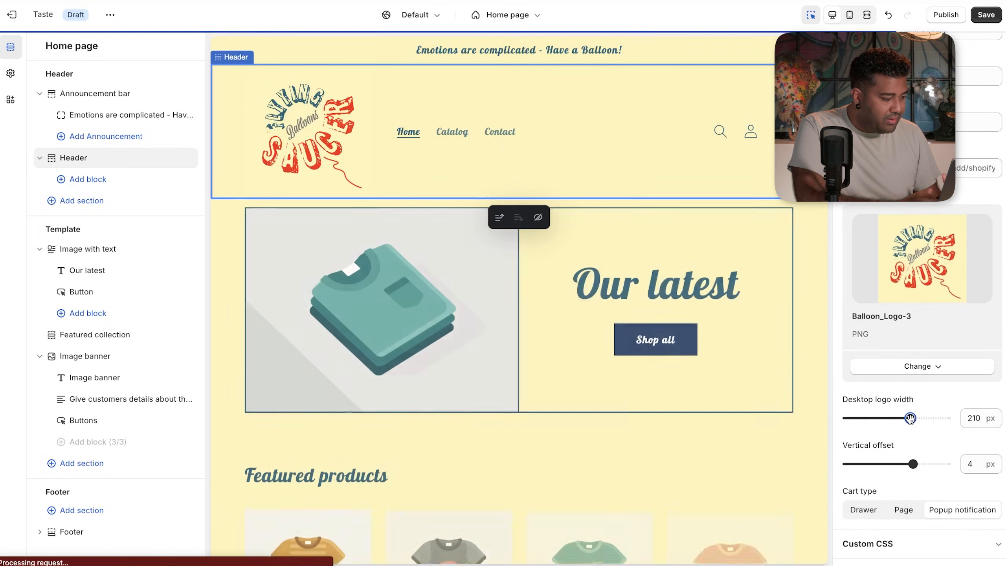
{"action": "mouse_move", "coordinate": [909, 418]}
{"action": "left_mouse_down"}
{"action": "mouse_move", "coordinate": [885, 418]}
{"action": "mouse_move", "coordinate": [902, 417]}
{"action": "left_mouse_up"}
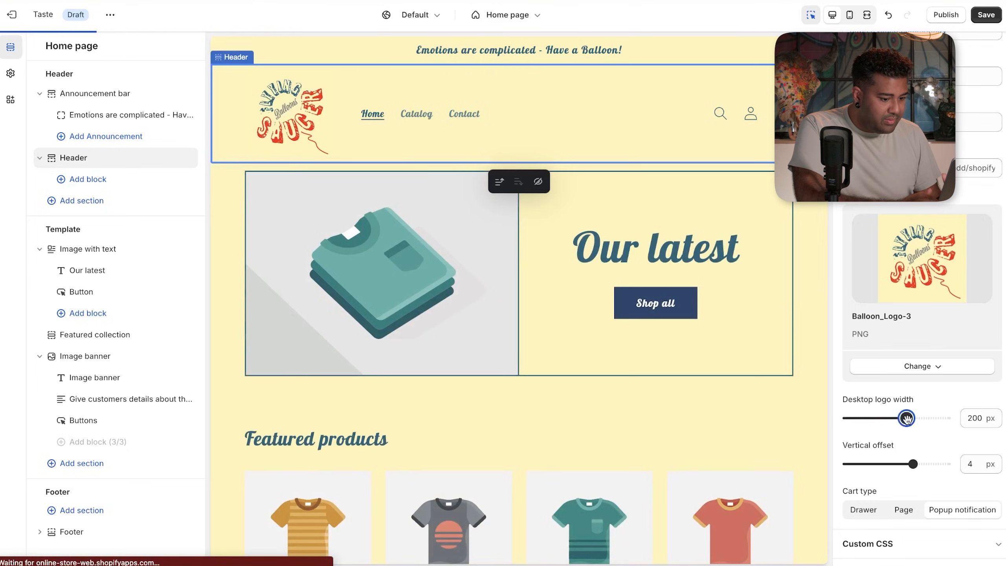
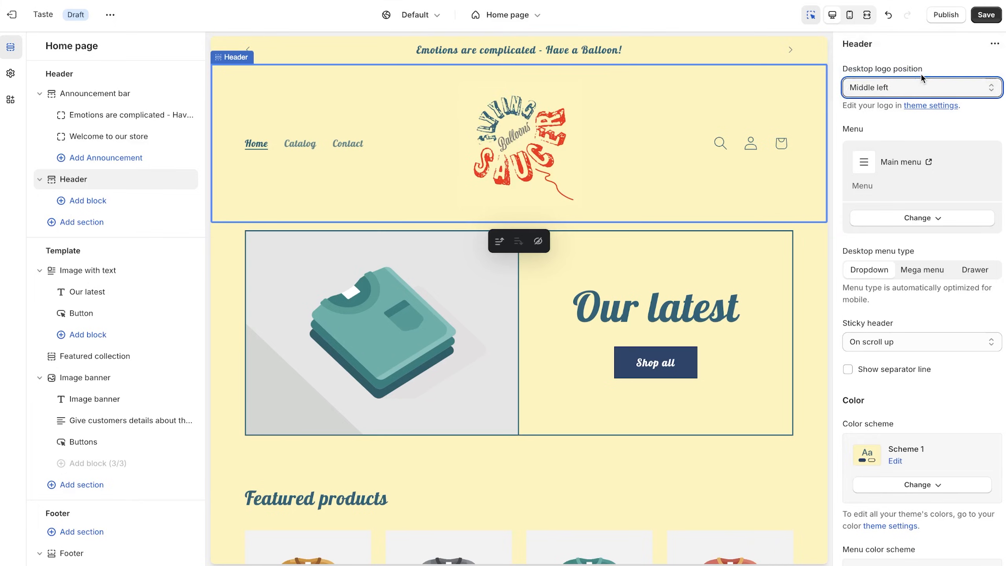
- Set the desktop logo position to Middle center, between the menu and the icons
{"action": "left_click", "coordinate": [917, 94]}
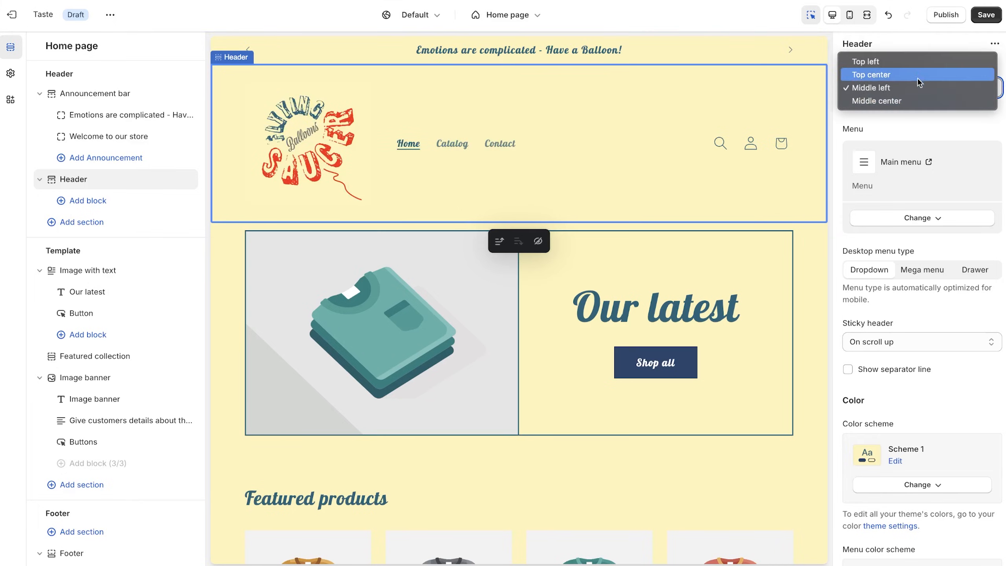
{"action": "left_click", "coordinate": [916, 73]}
{"action": "left_click", "coordinate": [917, 79]}
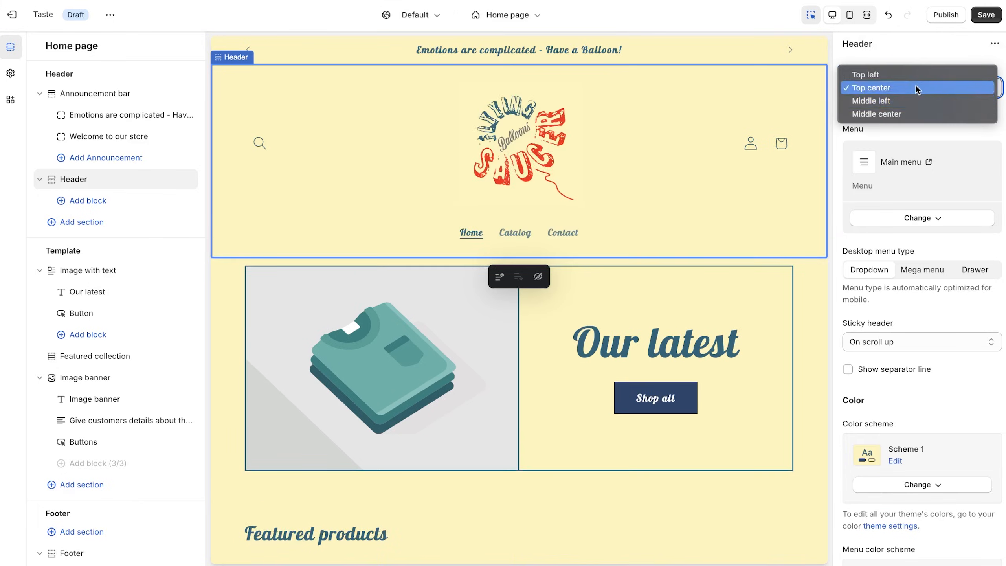
{"action": "left_click", "coordinate": [914, 111]}
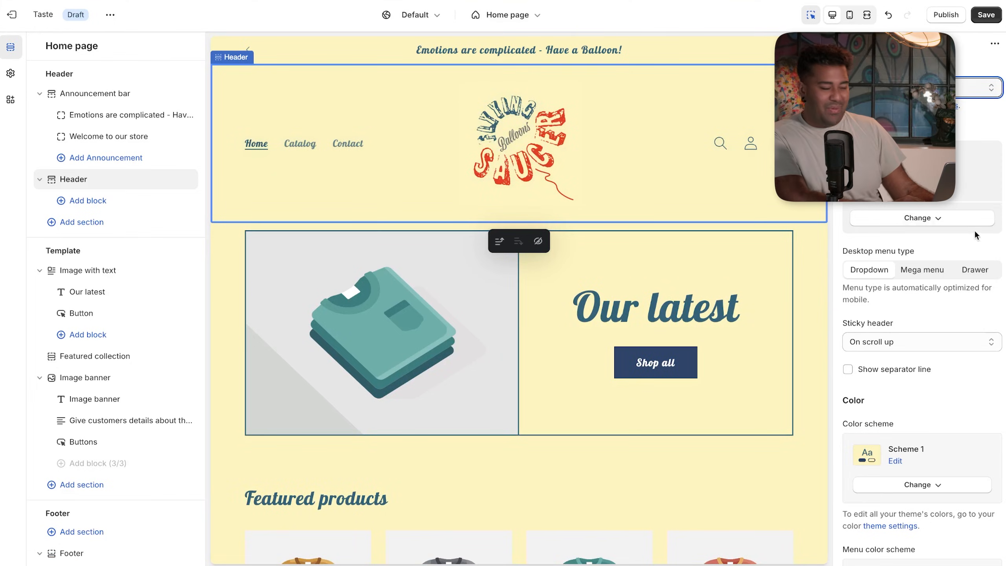
{"action": "left_click", "coordinate": [261, 148]}
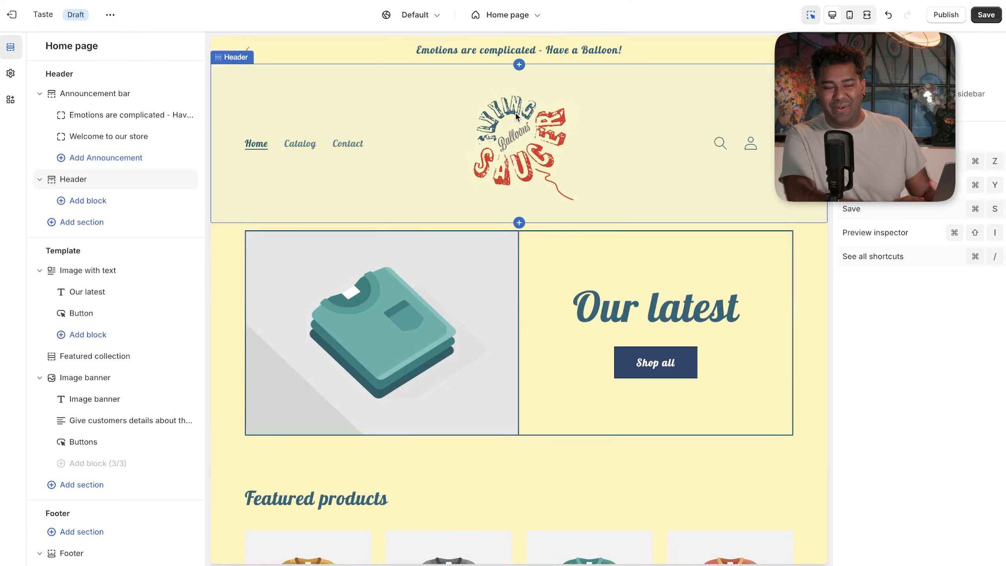
- Reselect the Header to set 8 px top and 16 px bottom padding, then select Featured collection
{"action": "left_click", "coordinate": [686, 45]}
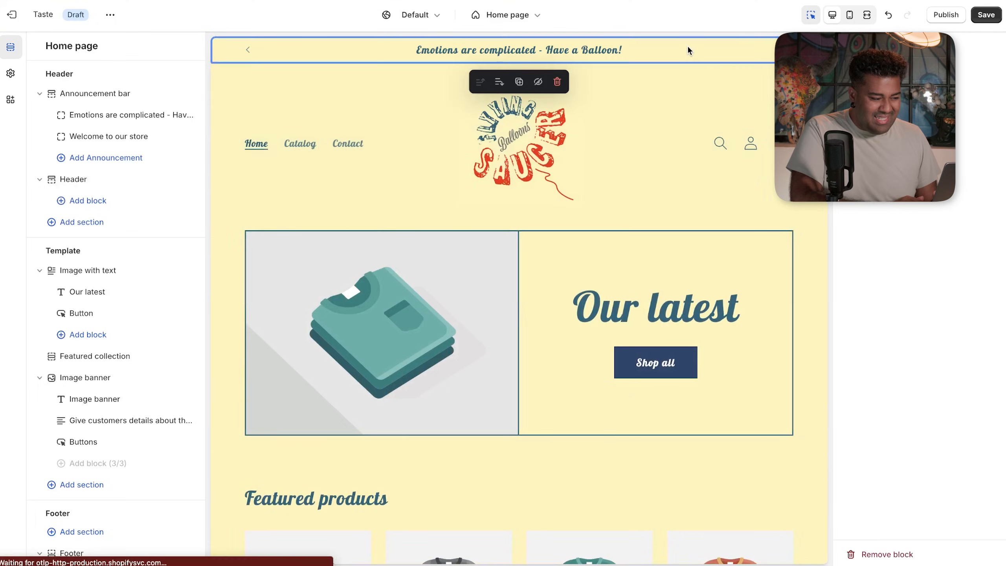
{"action": "left_click", "coordinate": [642, 114]}
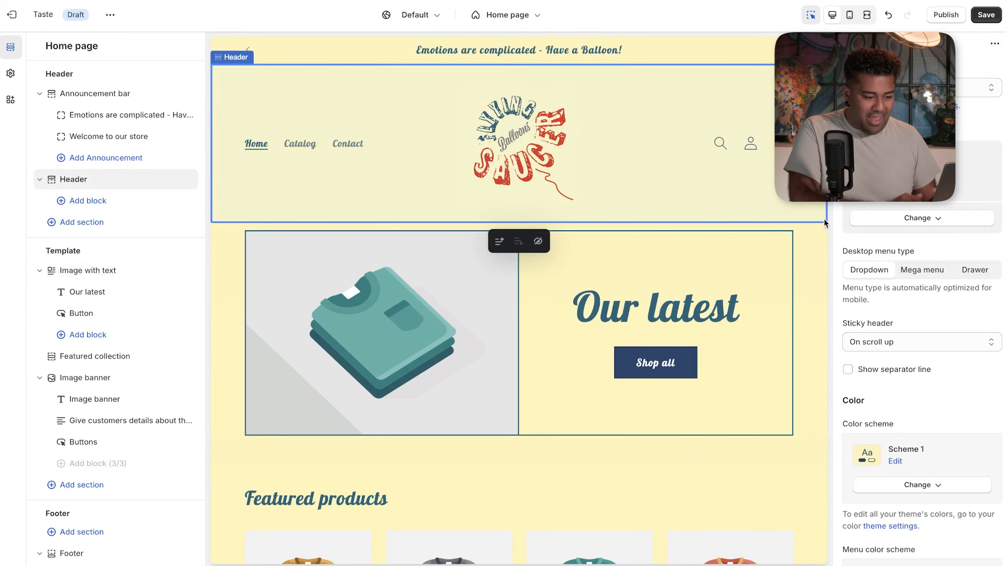
{"action": "scroll", "coordinate": [911, 347], "scroll_direction": "down", "scroll_amount": 15}
{"action": "scroll", "coordinate": [911, 347], "scroll_direction": "down", "scroll_amount": 3}
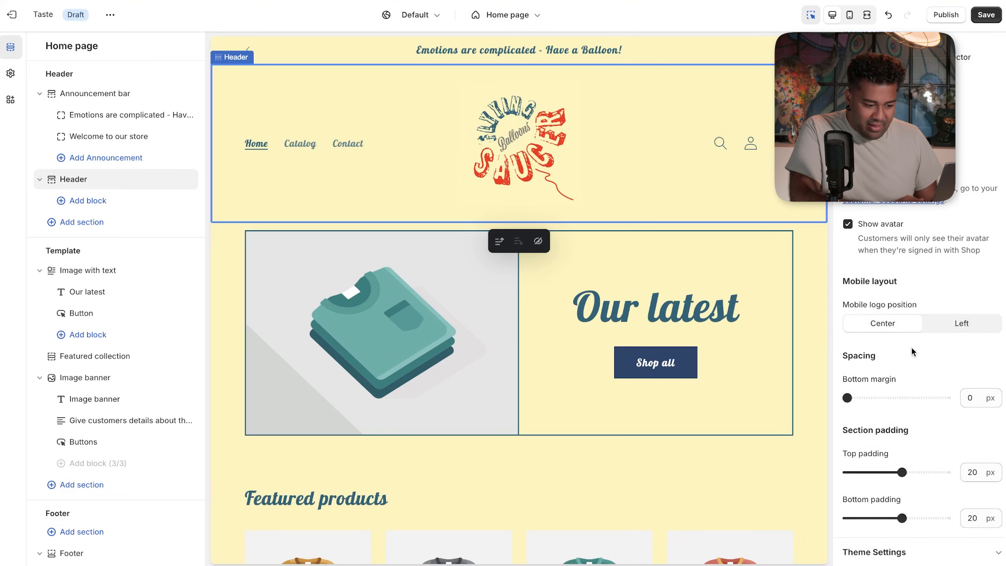
{"action": "scroll", "coordinate": [925, 371], "scroll_direction": "down", "scroll_amount": 2}
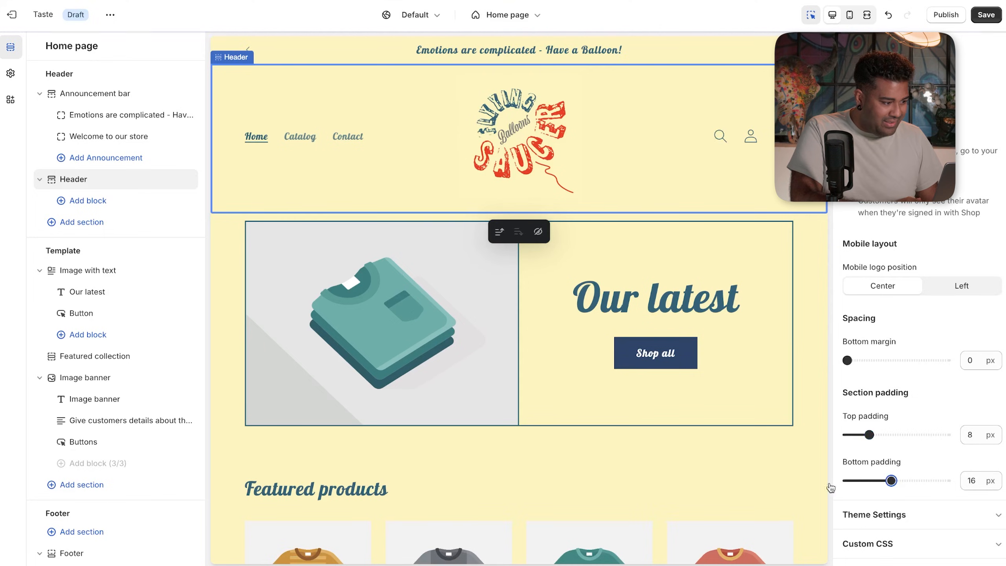
{"action": "left_click", "coordinate": [736, 496]}
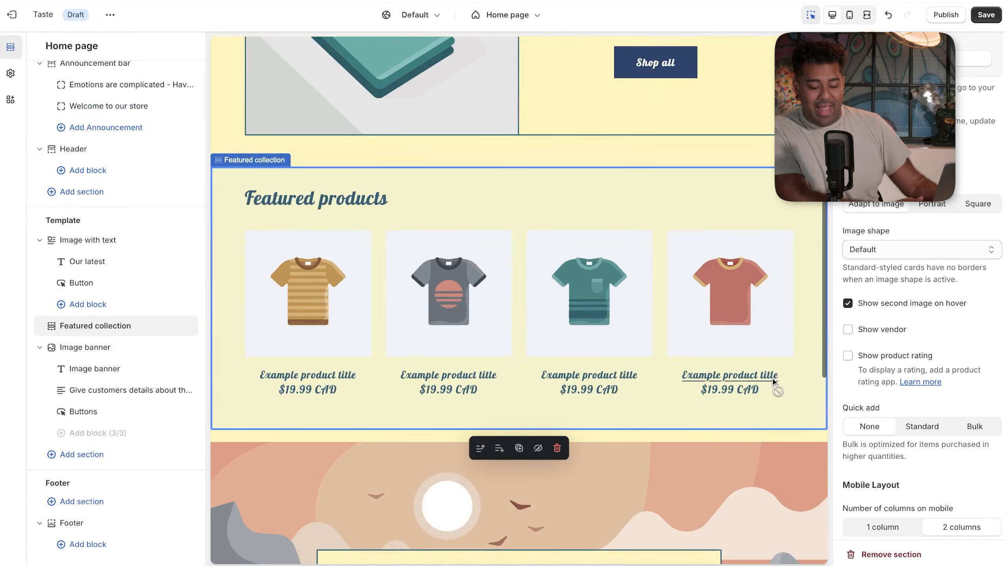
- Drag the Featured collection section above Image with text in the home page section list
{"action": "scroll", "coordinate": [773, 380], "scroll_direction": "down", "scroll_amount": 9}
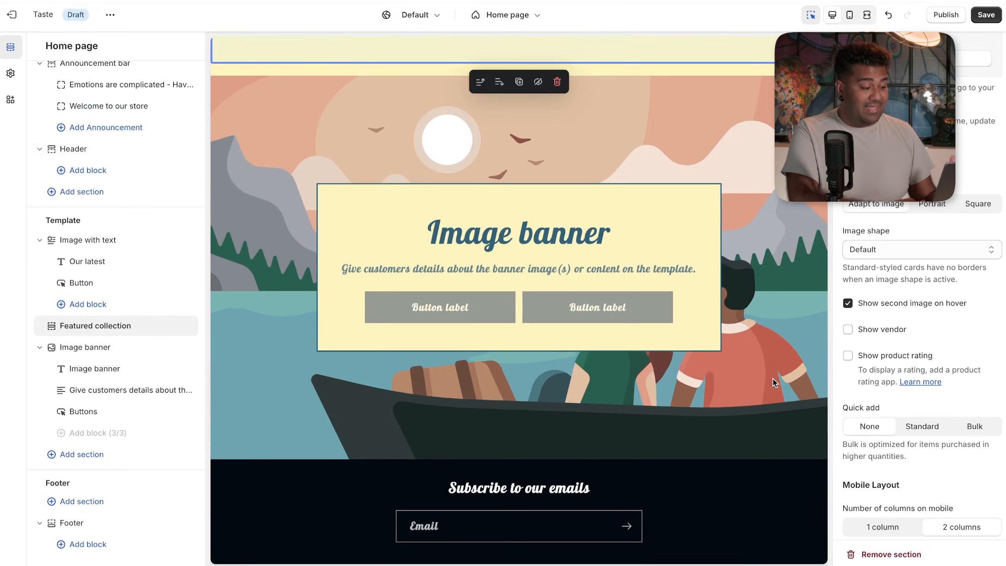
{"action": "scroll", "coordinate": [773, 378], "scroll_direction": "up", "scroll_amount": 12}
{"action": "scroll", "coordinate": [772, 378], "scroll_direction": "up", "scroll_amount": 5}
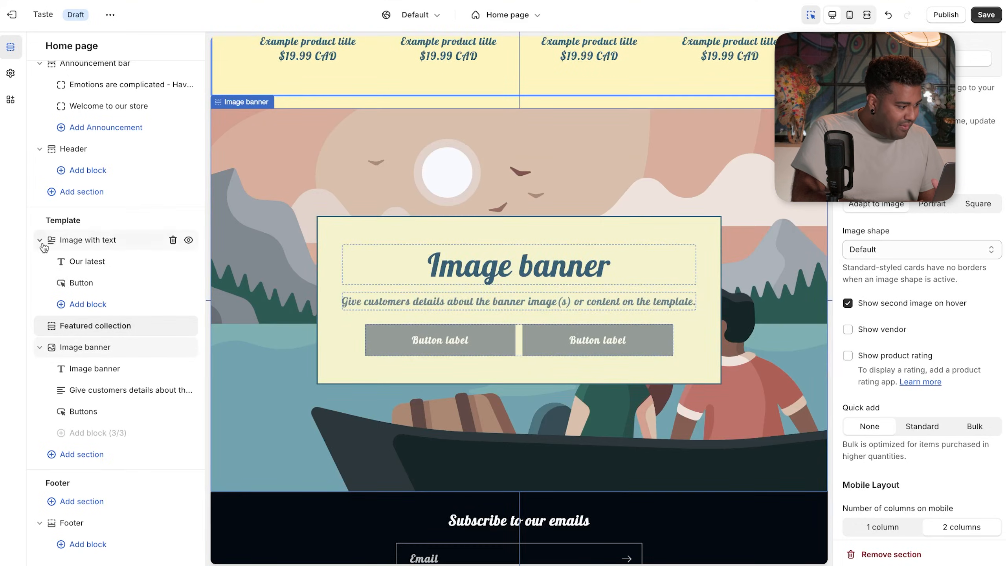
{"action": "scroll", "coordinate": [49, 248], "scroll_direction": "up", "scroll_amount": 1}
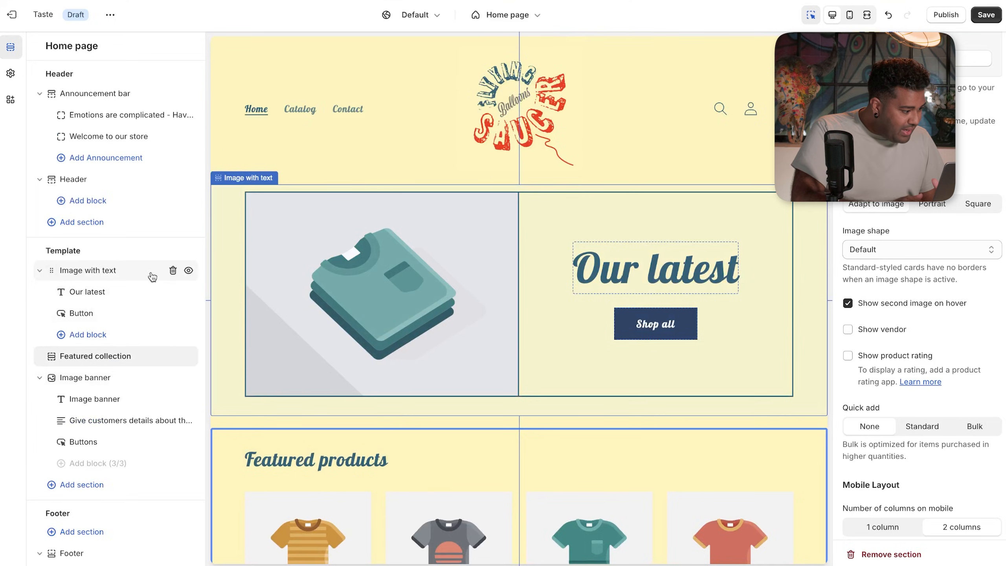
{"action": "scroll", "coordinate": [56, 420], "scroll_direction": "down", "scroll_amount": 1}
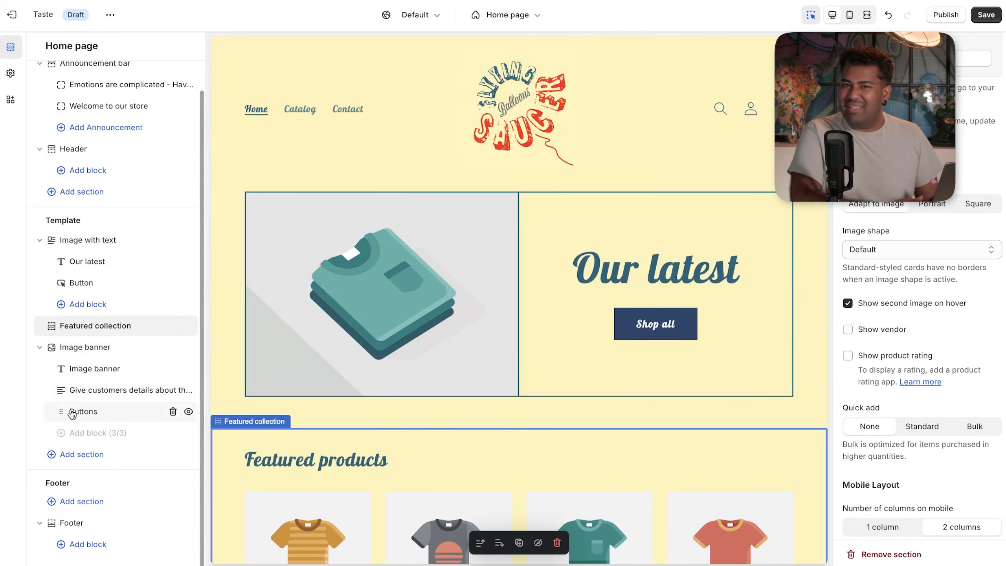
{"action": "scroll", "coordinate": [104, 366], "scroll_direction": "up", "scroll_amount": 1}
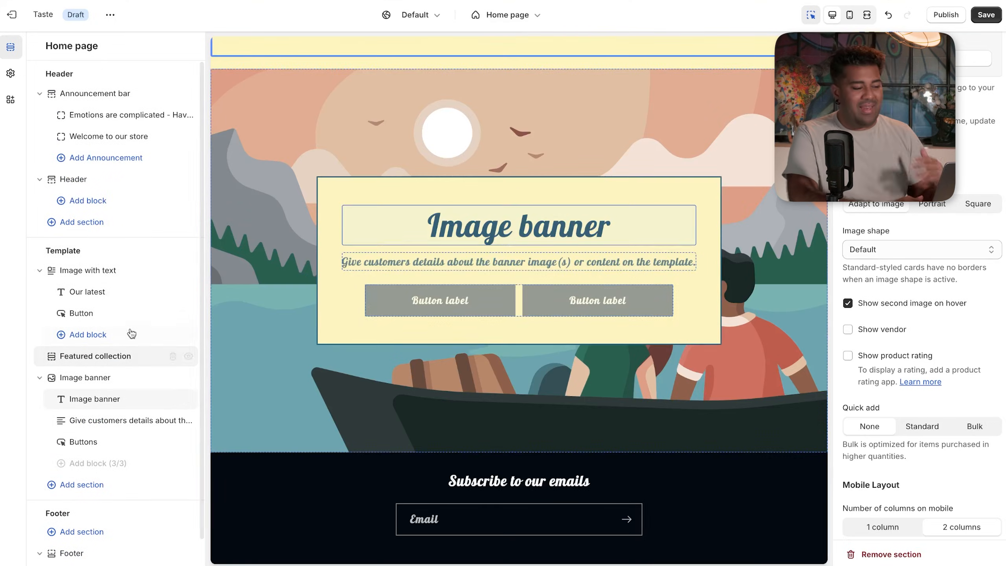
{"action": "scroll", "coordinate": [329, 266], "scroll_direction": "up", "scroll_amount": 10}
{"action": "scroll", "coordinate": [328, 265], "scroll_direction": "up", "scroll_amount": 1}
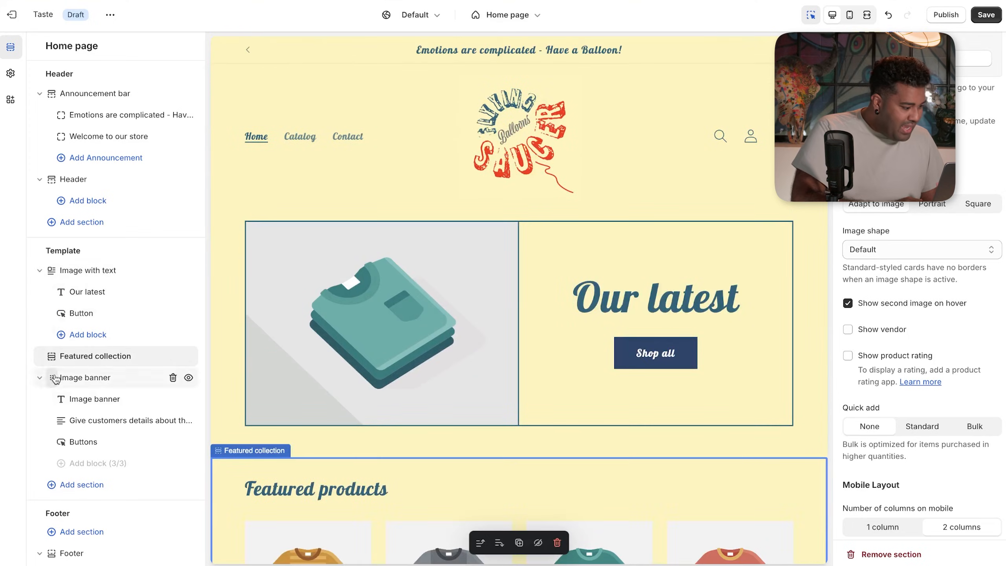
{"action": "scroll", "coordinate": [244, 287], "scroll_direction": "down", "scroll_amount": 12}
{"action": "scroll", "coordinate": [328, 176], "scroll_direction": "up", "scroll_amount": 12}
{"action": "left_click", "coordinate": [418, 253]}
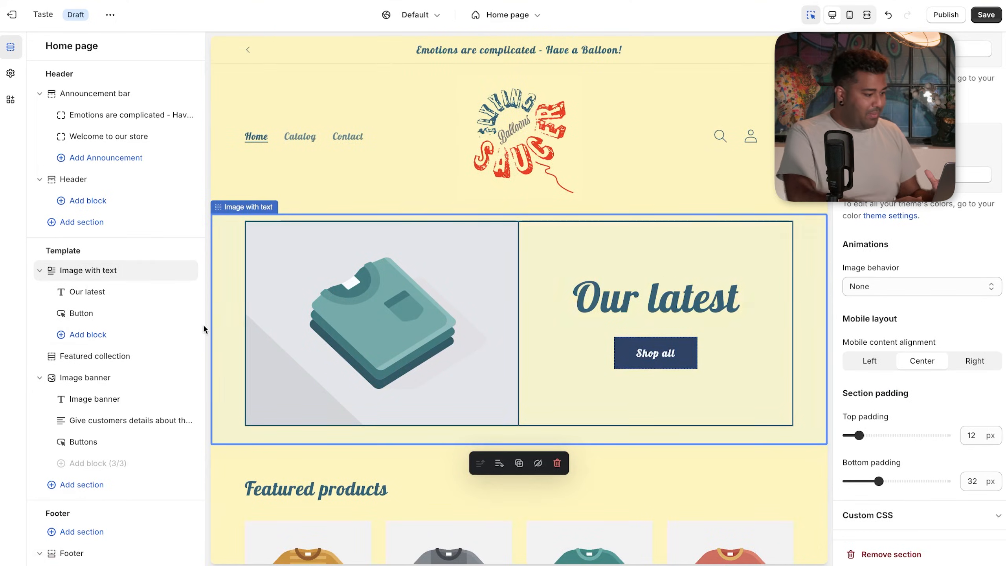
{"action": "mouse_move", "coordinate": [56, 359]}
{"action": "left_click_drag", "start_coordinate": [56, 358], "coordinate": [54, 271]}
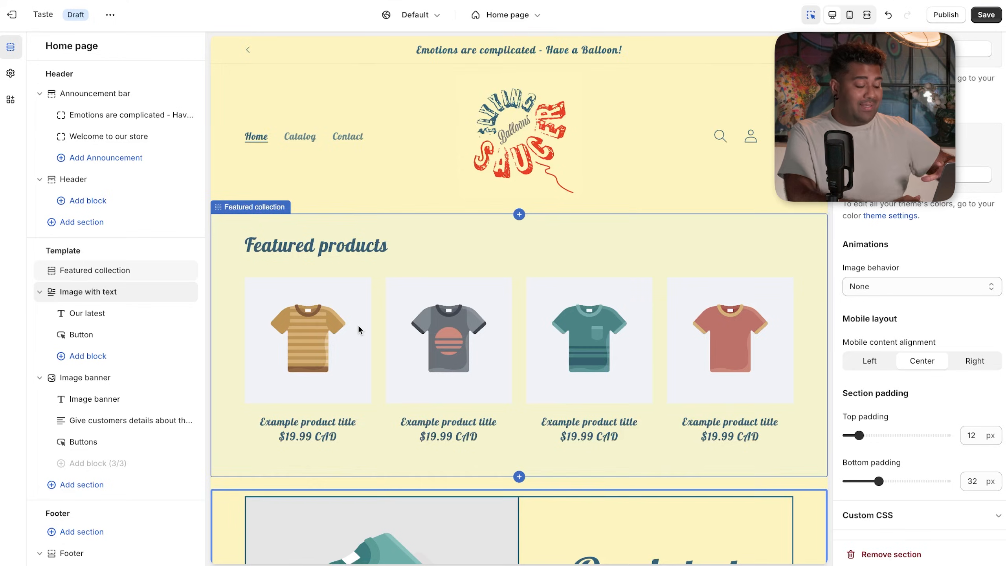
{"action": "scroll", "coordinate": [357, 324], "scroll_direction": "down", "scroll_amount": 2}
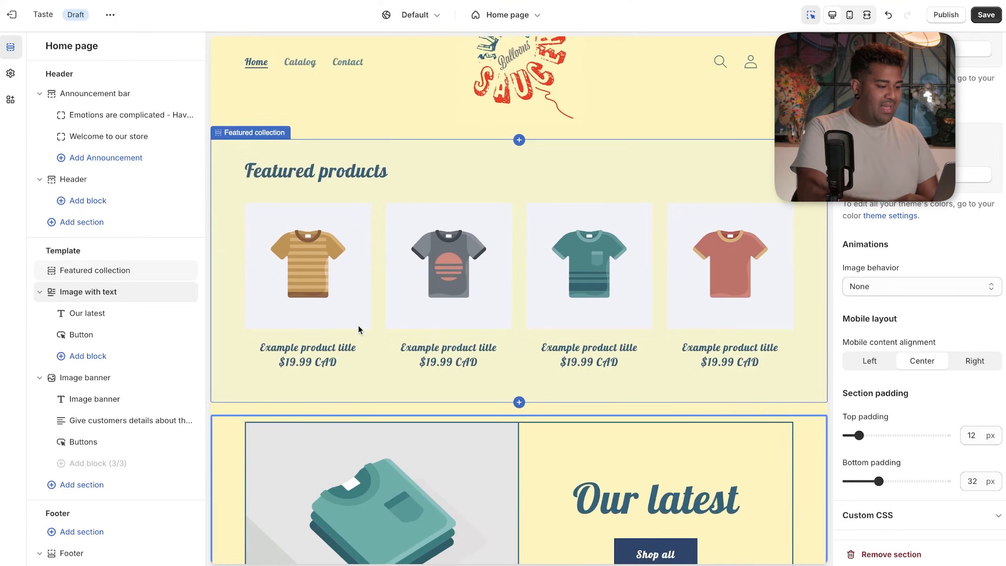
{"action": "scroll", "coordinate": [368, 254], "scroll_direction": "down", "scroll_amount": 4}
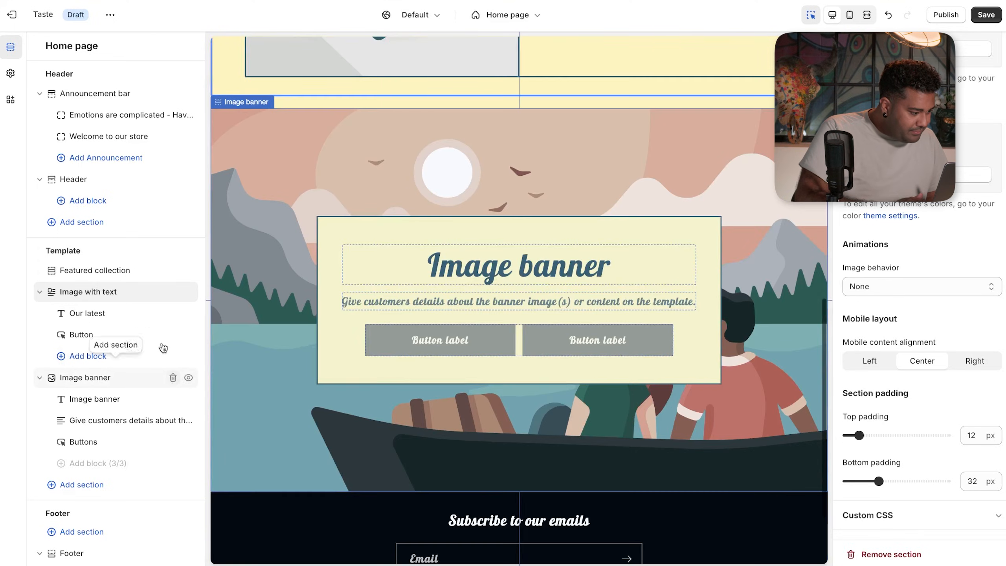
- Delete Image with text, add an Image banner, move it up, and remove the duplicate banner
{"action": "left_click", "coordinate": [172, 292]}
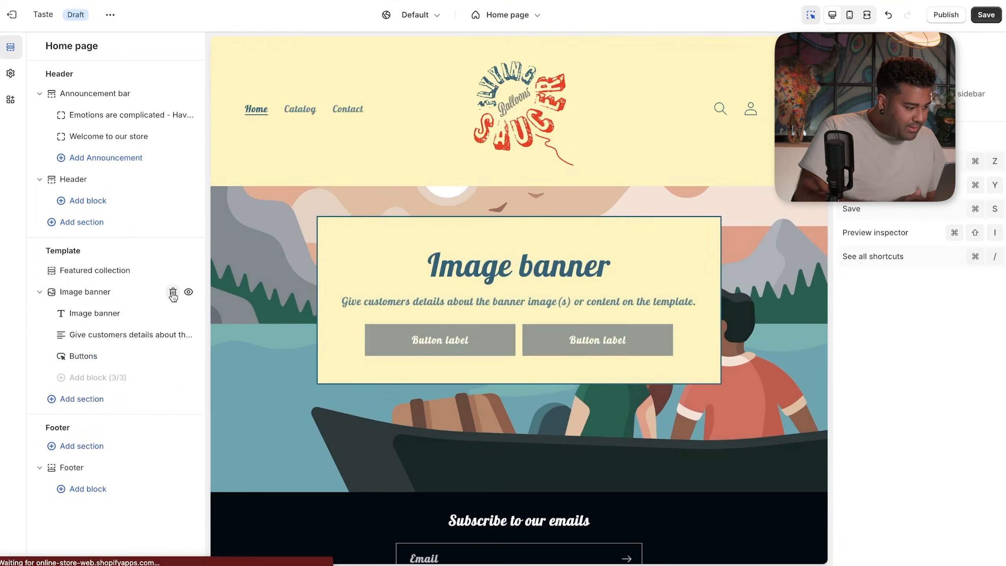
{"action": "left_click", "coordinate": [70, 401]}
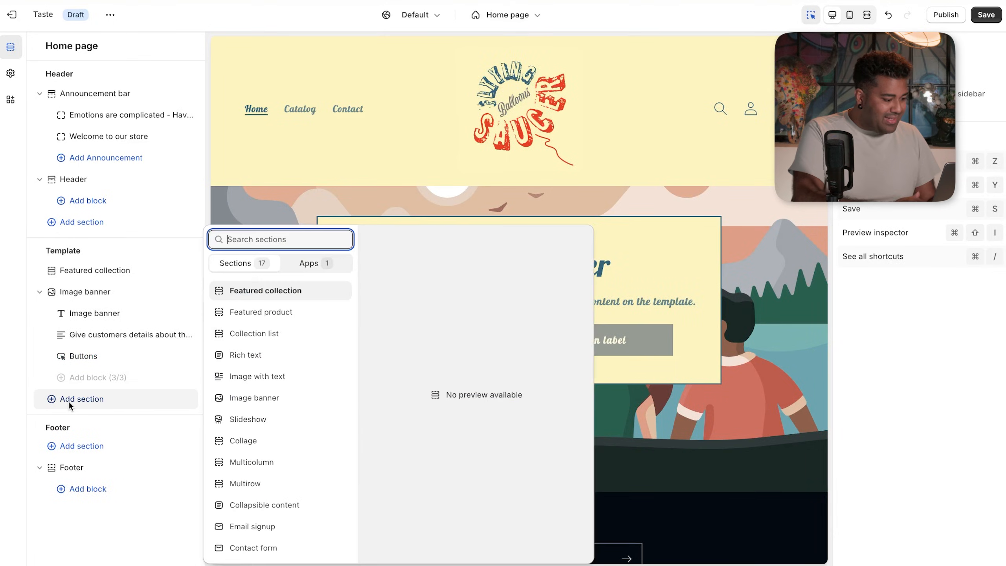
{"action": "left_click", "coordinate": [258, 396]}
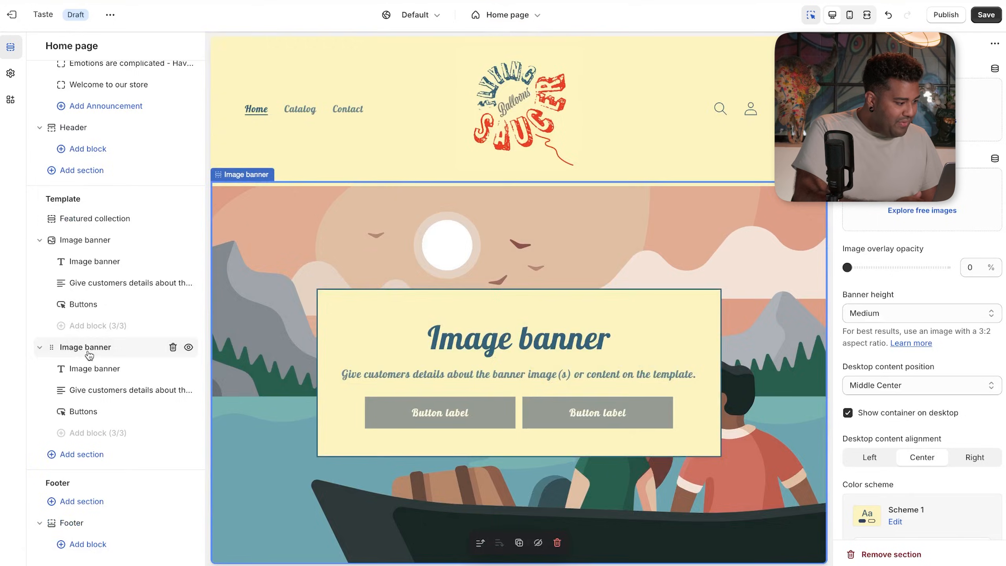
{"action": "left_click_drag", "start_coordinate": [89, 355], "coordinate": [95, 268]}
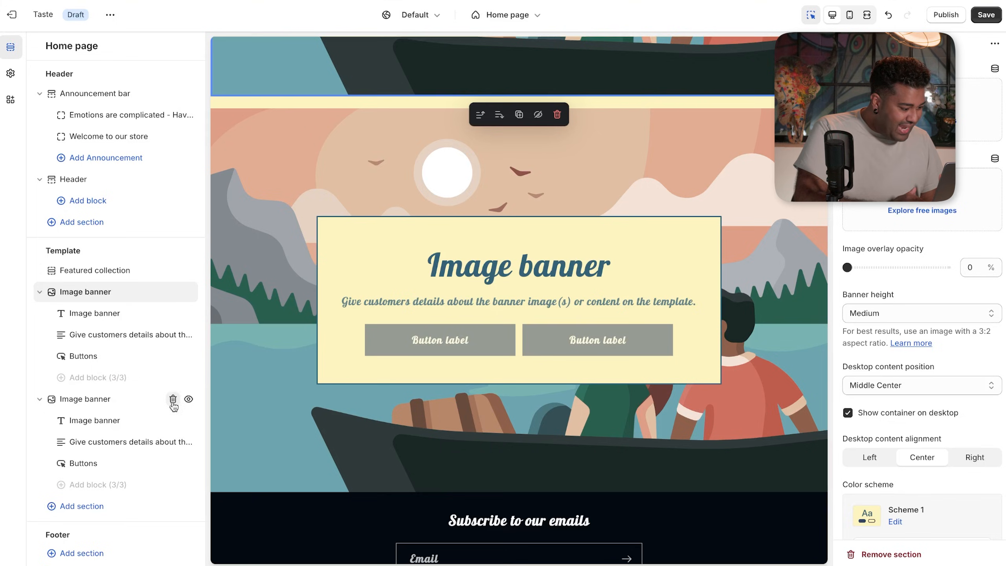
{"action": "left_click", "coordinate": [173, 399]}
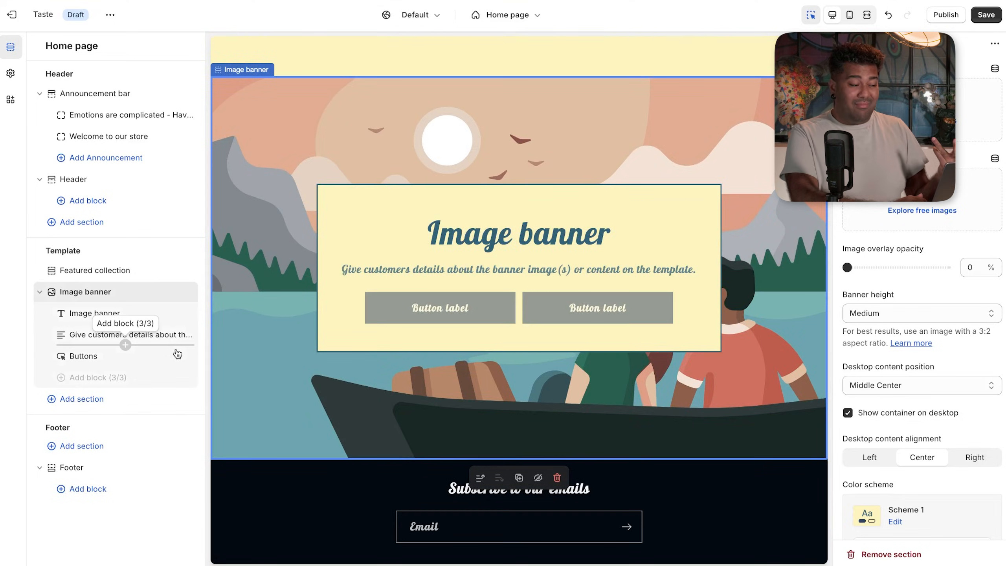
- Add a Collection list section and then a Rich text section below the Image banner
{"action": "left_click", "coordinate": [100, 407]}
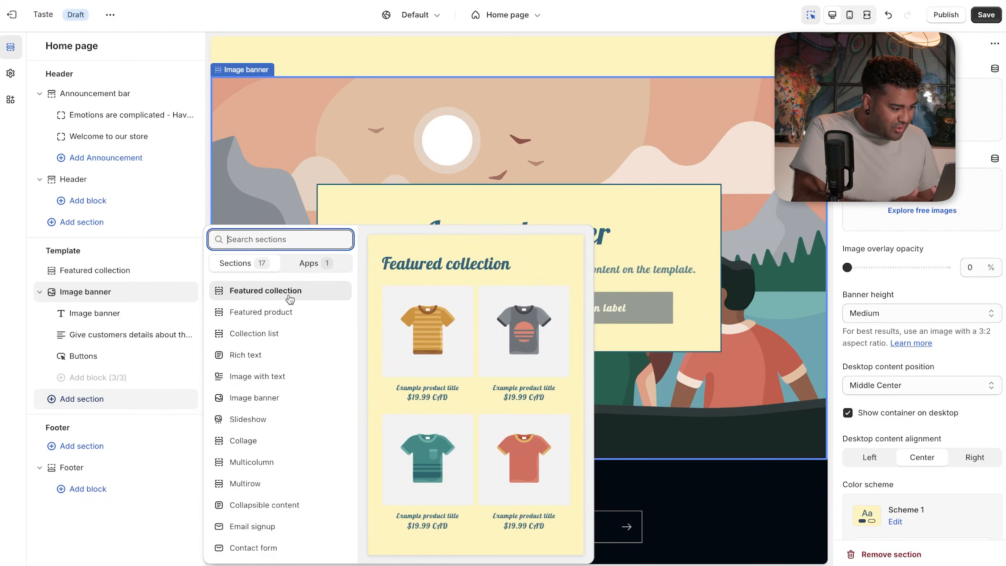
{"action": "left_click", "coordinate": [284, 334]}
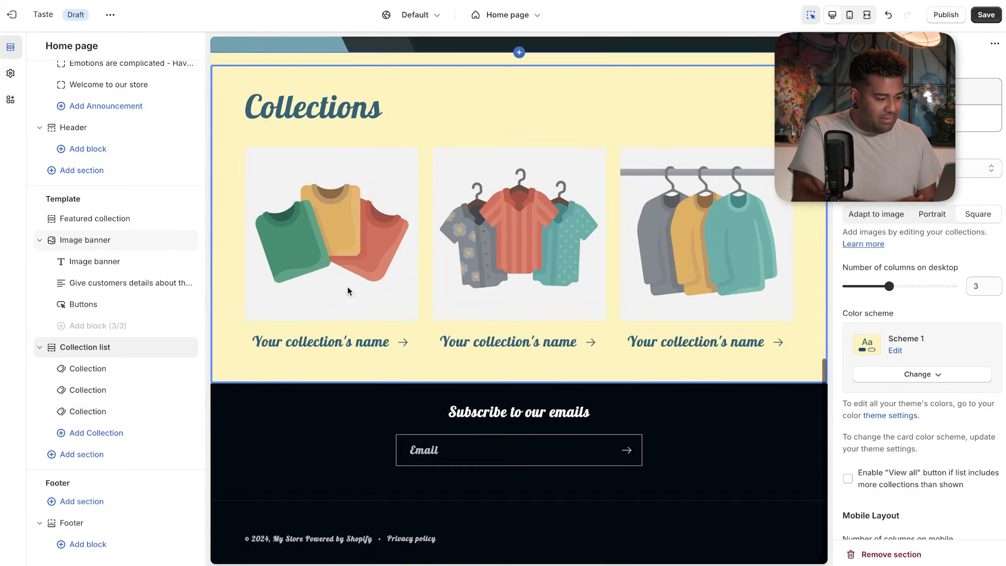
{"action": "left_click", "coordinate": [80, 459]}
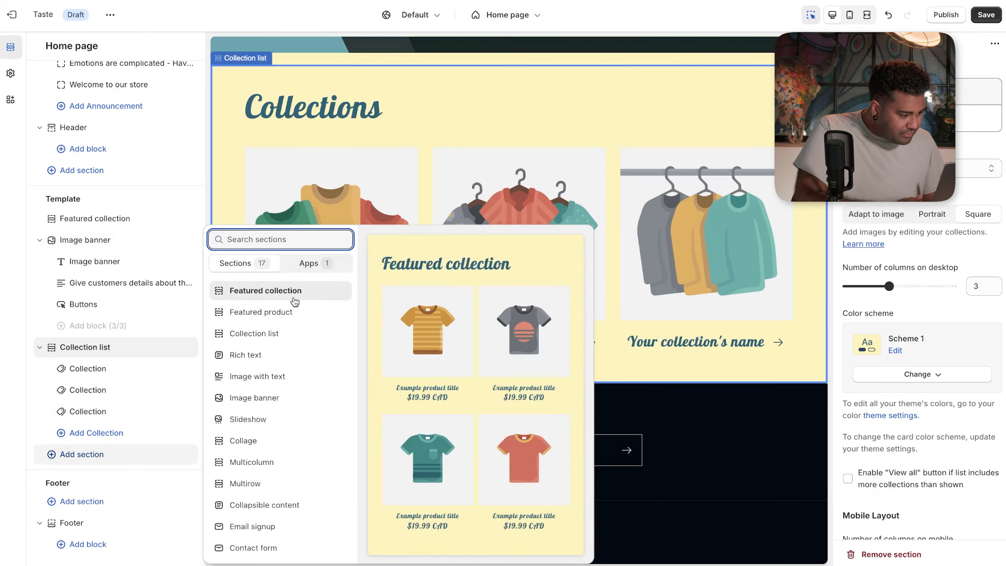
{"action": "left_click", "coordinate": [266, 358]}
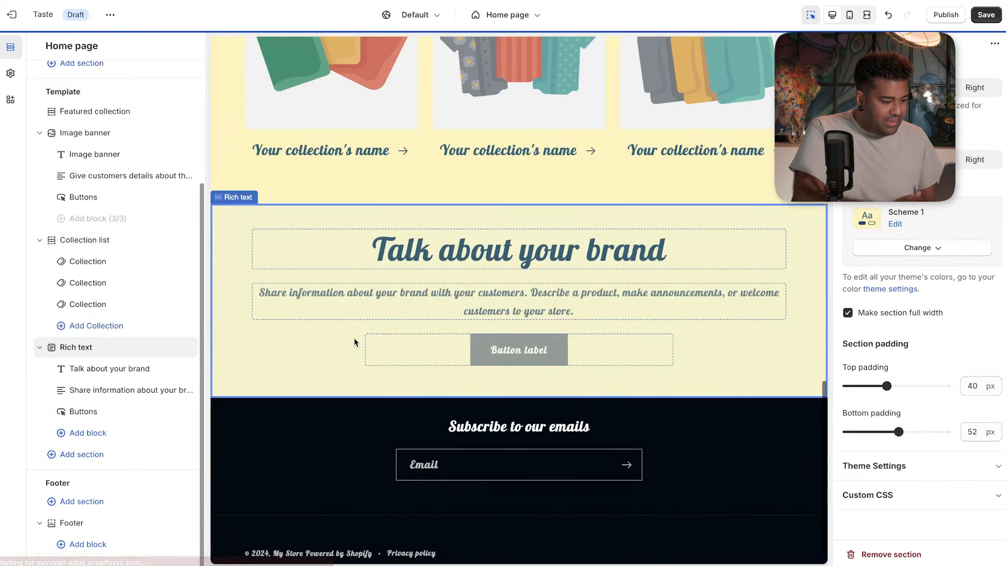
{"action": "left_click", "coordinate": [597, 266]}
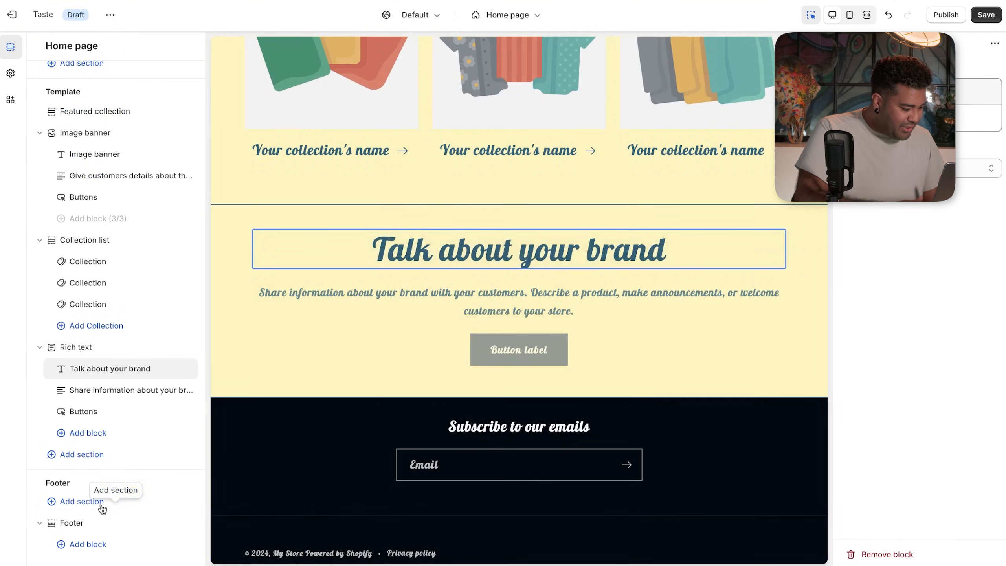
- In the Footer, add a Brand information block and then remove it again
{"action": "left_click", "coordinate": [352, 479]}
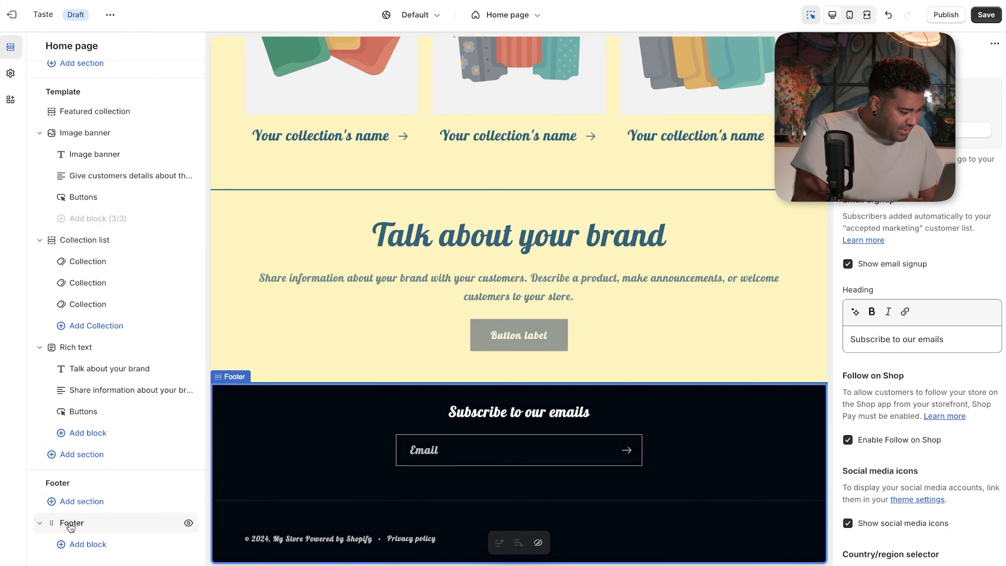
{"action": "left_click", "coordinate": [106, 548]}
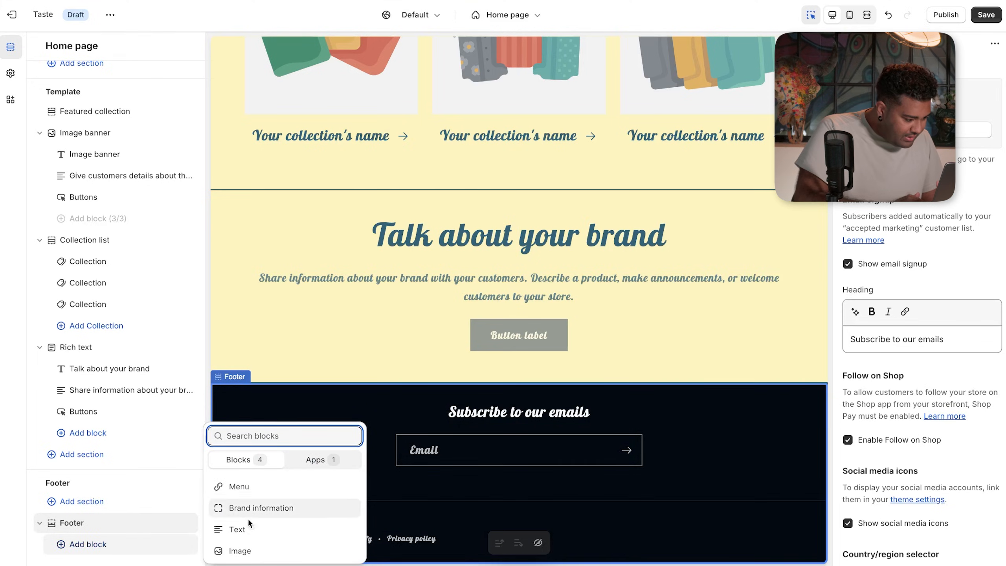
{"action": "left_click", "coordinate": [254, 508]}
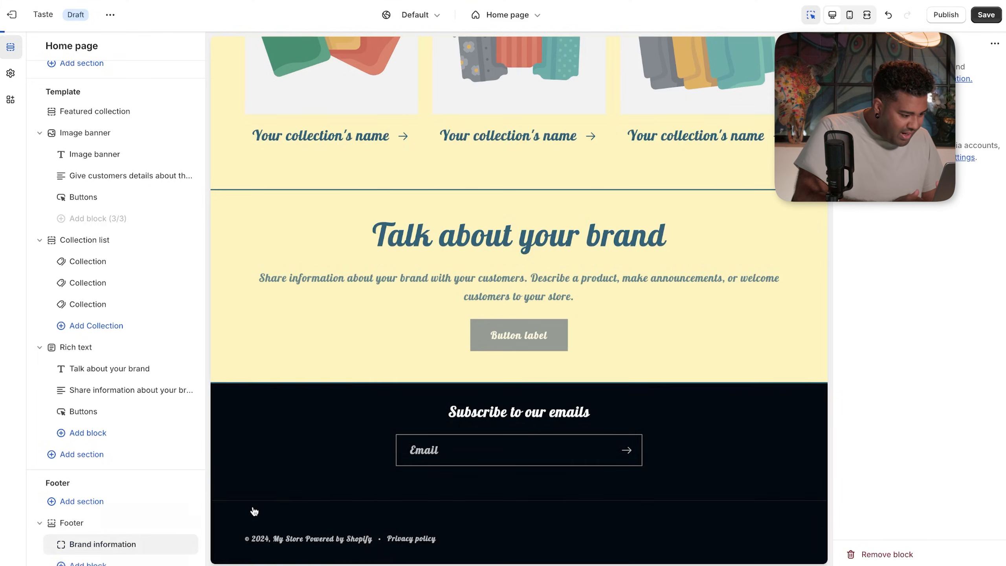
{"action": "scroll", "coordinate": [155, 529], "scroll_direction": "down", "scroll_amount": 1}
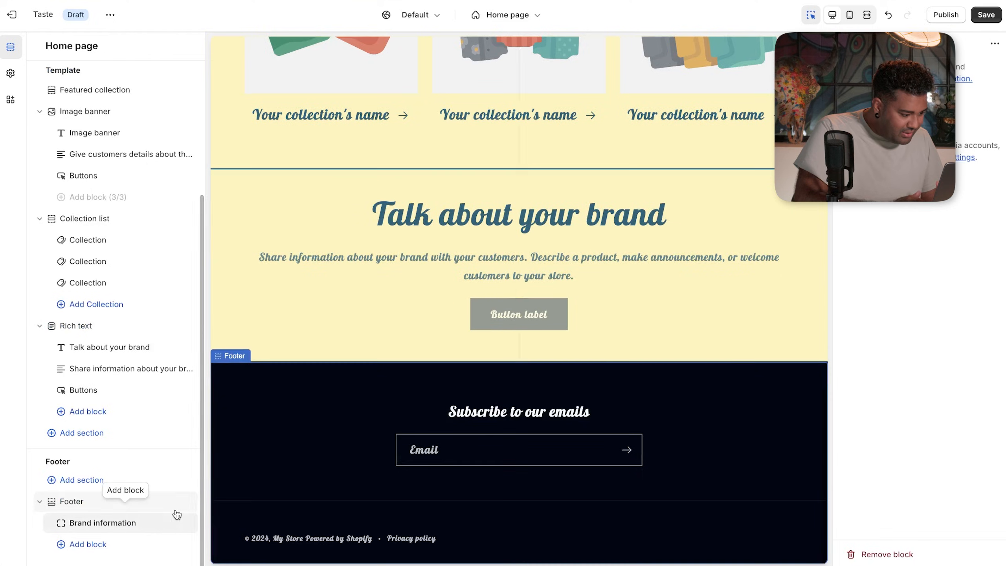
{"action": "left_click", "coordinate": [170, 522]}
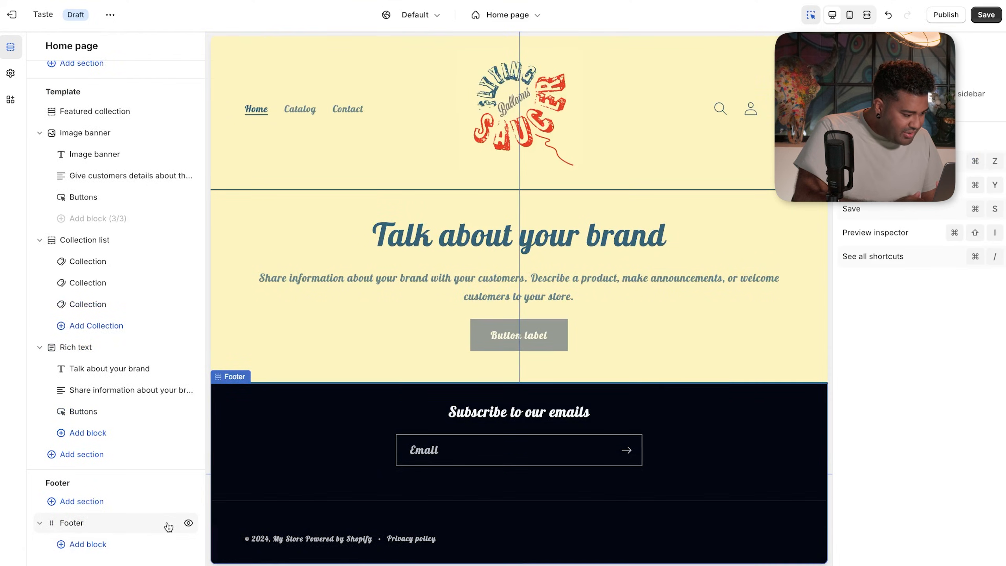
- Add a Heading block and an Image block to the footer
{"action": "left_click", "coordinate": [110, 542]}
{"action": "left_click", "coordinate": [225, 513]}
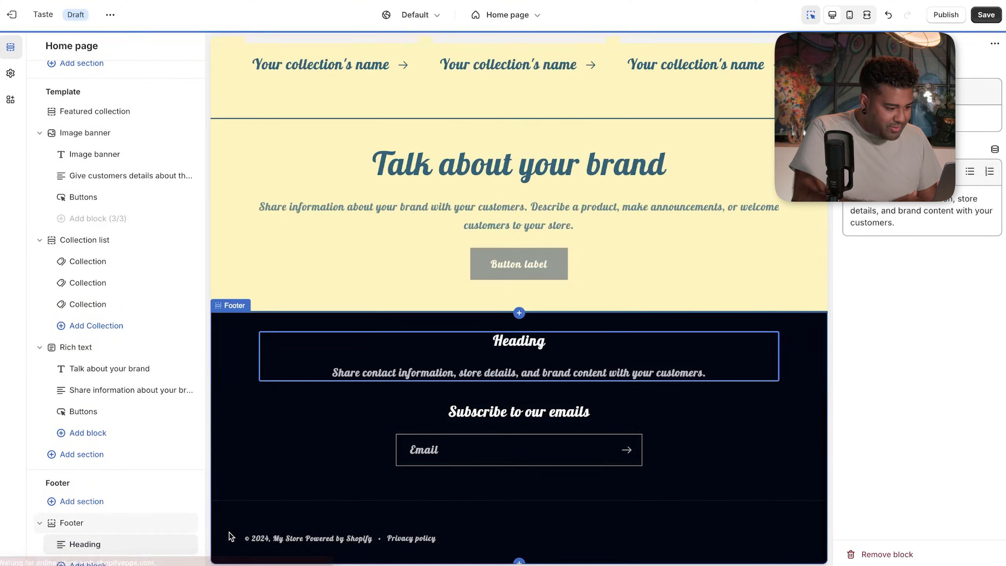
{"action": "scroll", "coordinate": [128, 544], "scroll_direction": "down", "scroll_amount": 1}
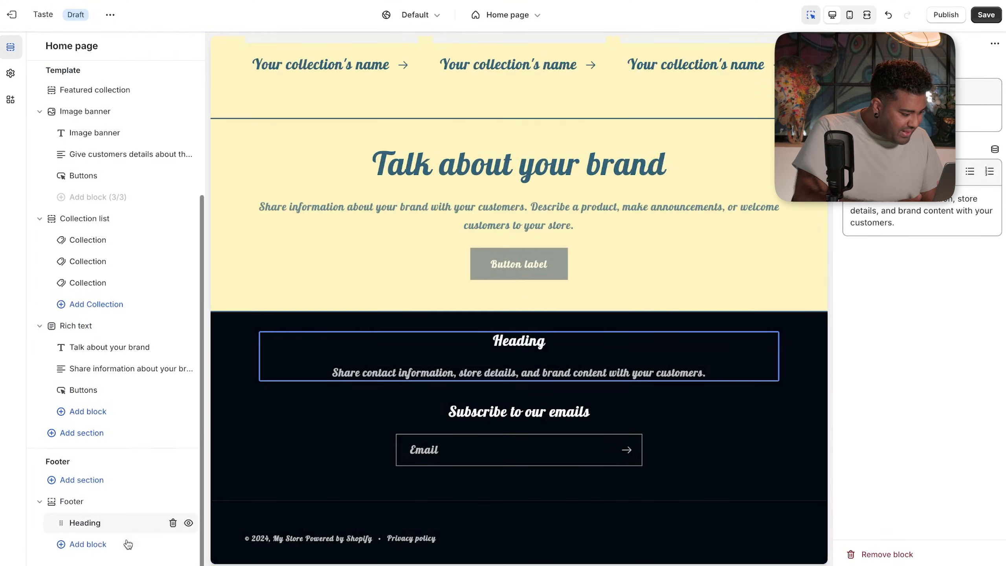
{"action": "left_click", "coordinate": [104, 539]}
{"action": "left_click", "coordinate": [273, 548]}
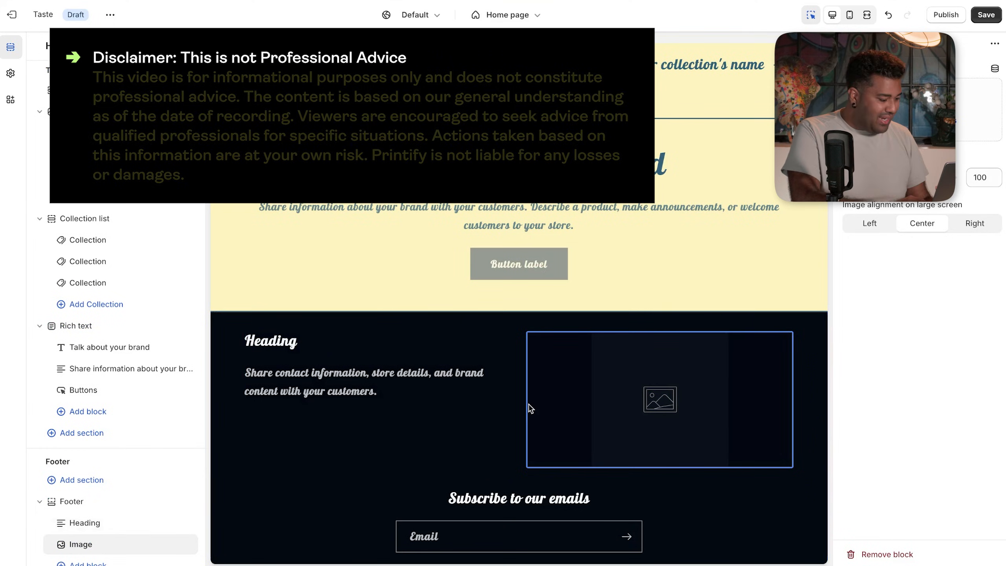
{"action": "scroll", "coordinate": [172, 527], "scroll_direction": "down", "scroll_amount": 1}
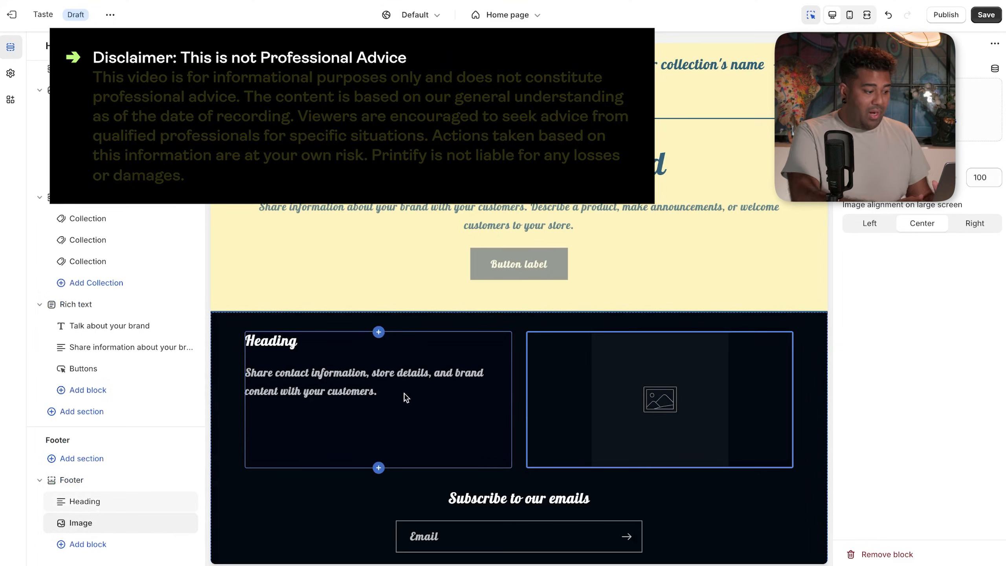
- Hide the footer Heading block with its eye icon
{"action": "left_click", "coordinate": [132, 492]}
{"action": "left_click", "coordinate": [132, 492]}
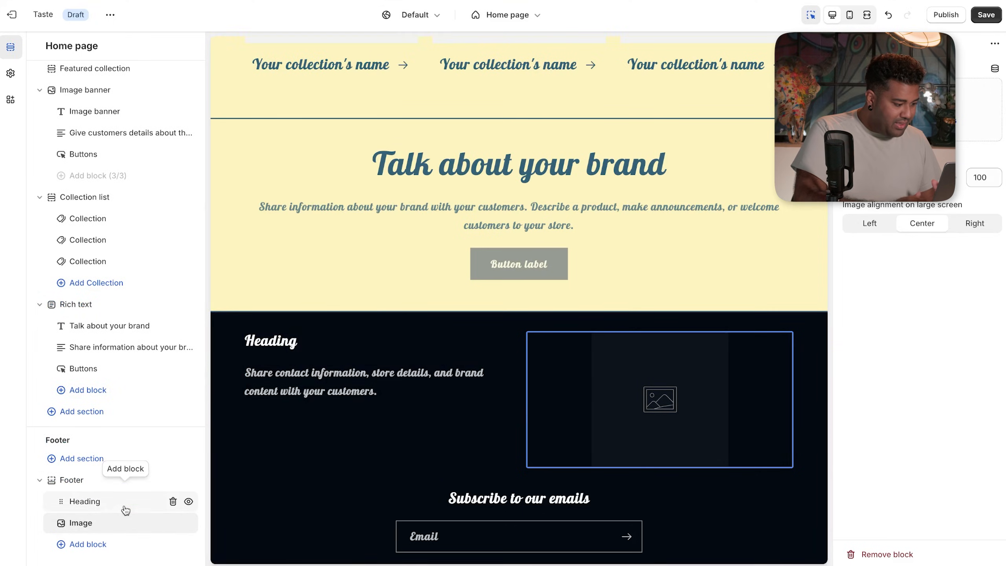
{"action": "left_click", "coordinate": [141, 509]}
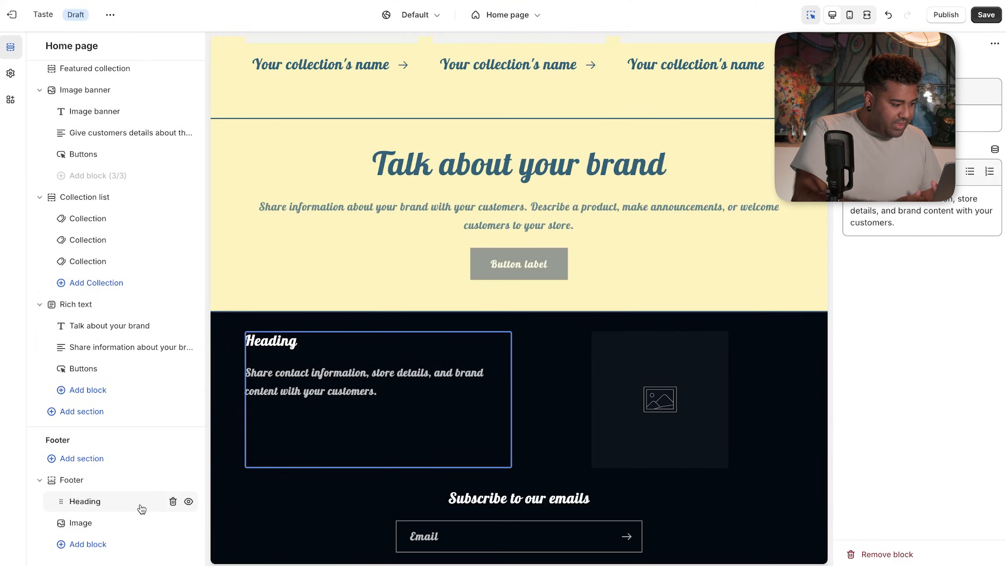
{"action": "left_click", "coordinate": [189, 502]}
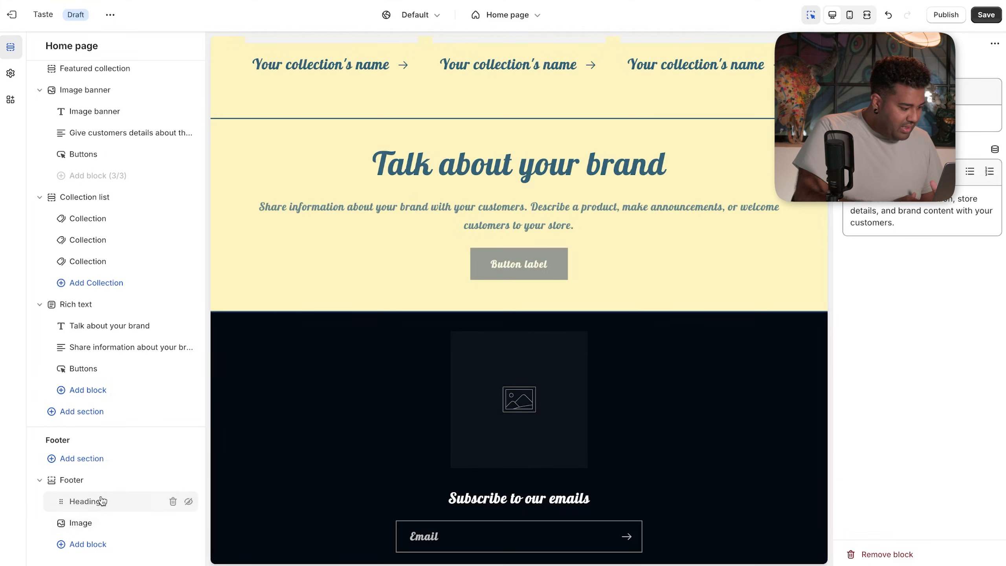
- Browse the footer block list without adding anything, then uncheck Show email signup
{"action": "left_click", "coordinate": [513, 504]}
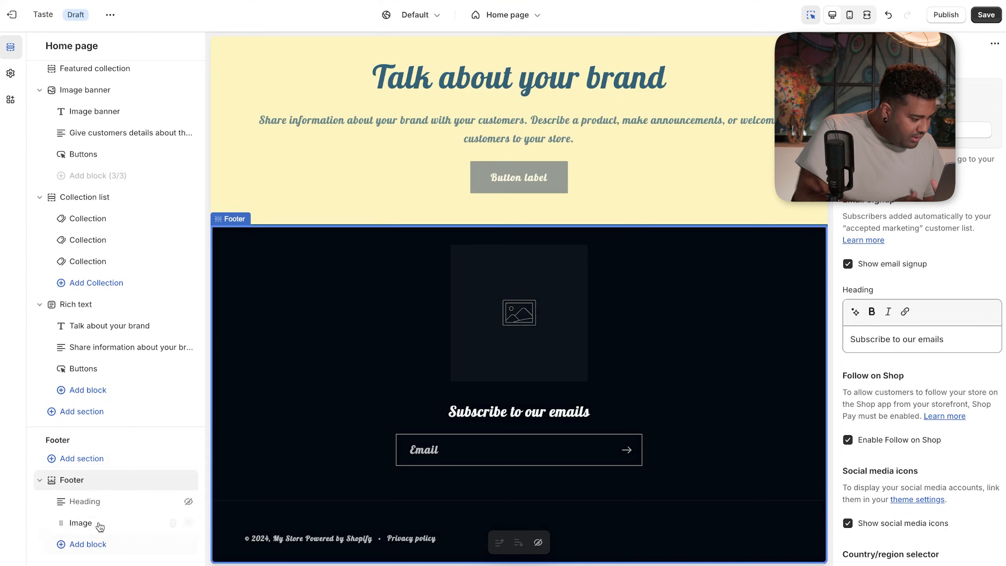
{"action": "left_click", "coordinate": [125, 490]}
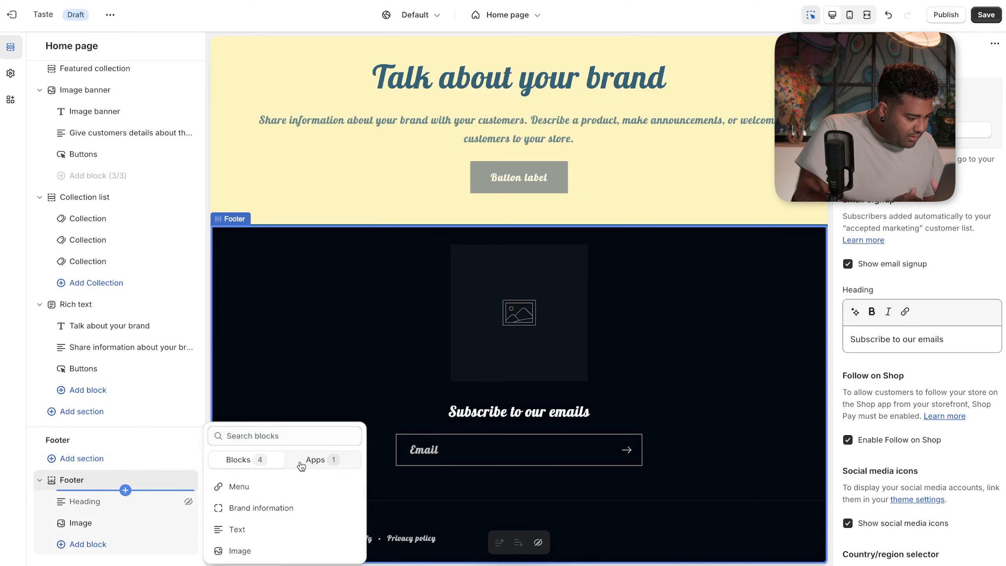
{"action": "left_click", "coordinate": [301, 463]}
{"action": "left_click", "coordinate": [253, 476]}
{"action": "scroll", "coordinate": [248, 528], "scroll_direction": "down", "scroll_amount": 1}
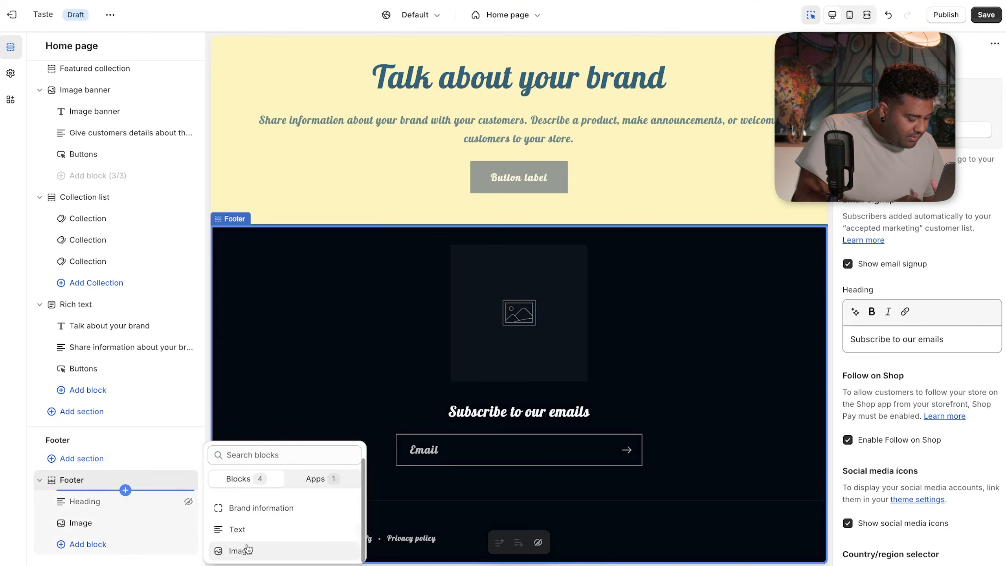
{"action": "left_click", "coordinate": [518, 395]}
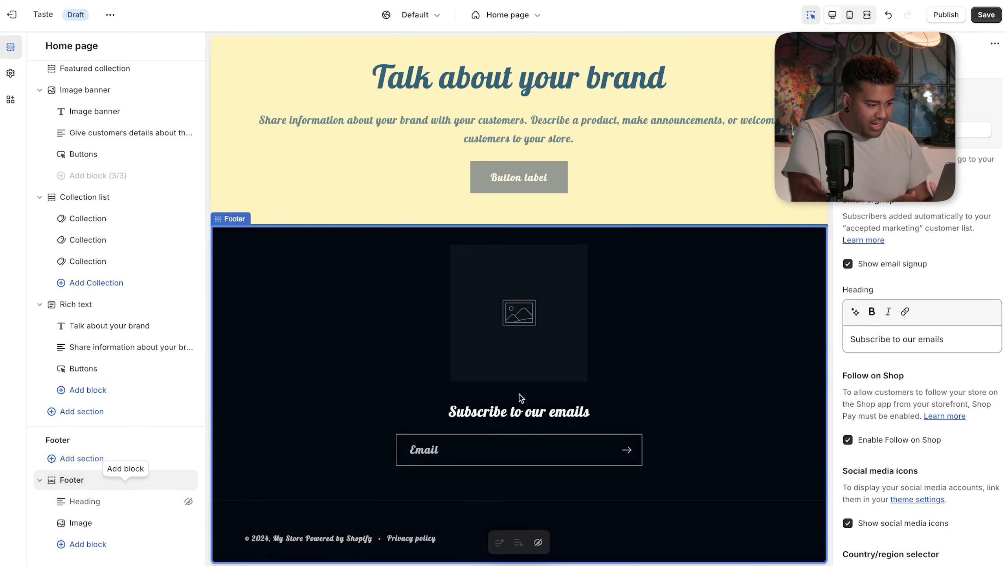
{"action": "left_click", "coordinate": [415, 449]}
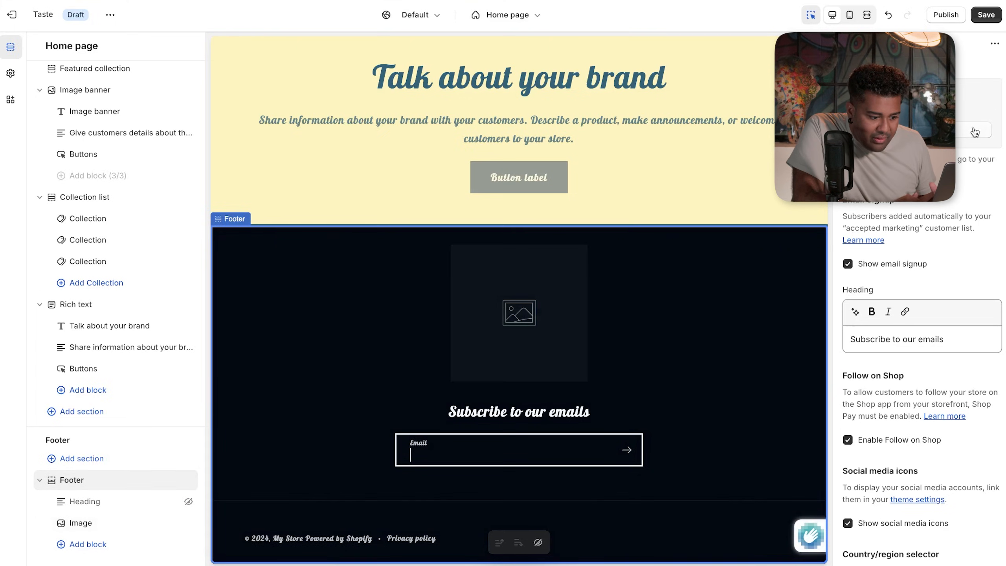
{"action": "scroll", "coordinate": [957, 210], "scroll_direction": "down", "scroll_amount": 1}
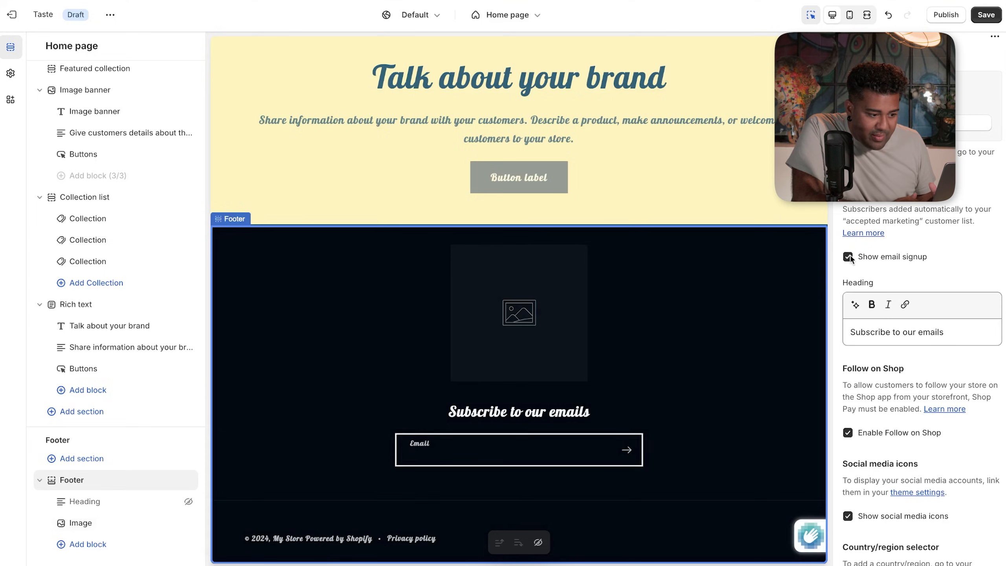
{"action": "left_click", "coordinate": [849, 256]}
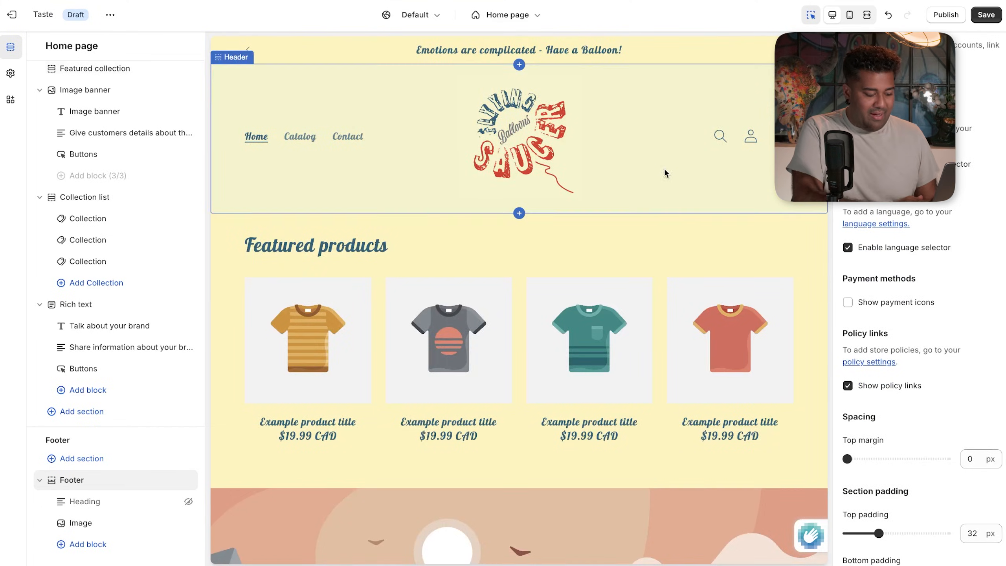
- Save the Taste theme edits, cancelling the first exit prompt, then exit to the Themes page
{"action": "scroll", "coordinate": [616, 278], "scroll_direction": "down", "scroll_amount": 15}
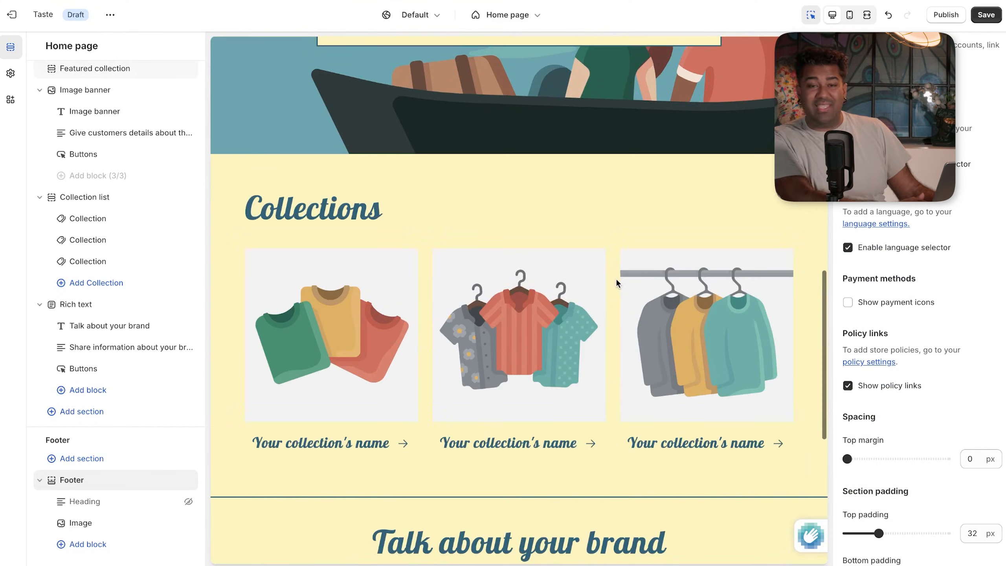
{"action": "scroll", "coordinate": [616, 278], "scroll_direction": "down", "scroll_amount": 6}
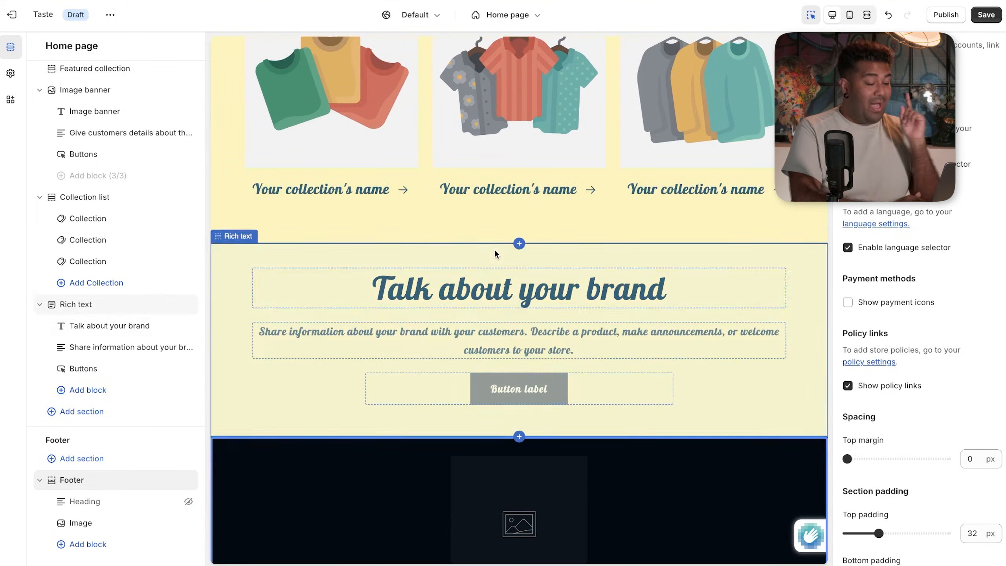
{"action": "left_click", "coordinate": [12, 15]}
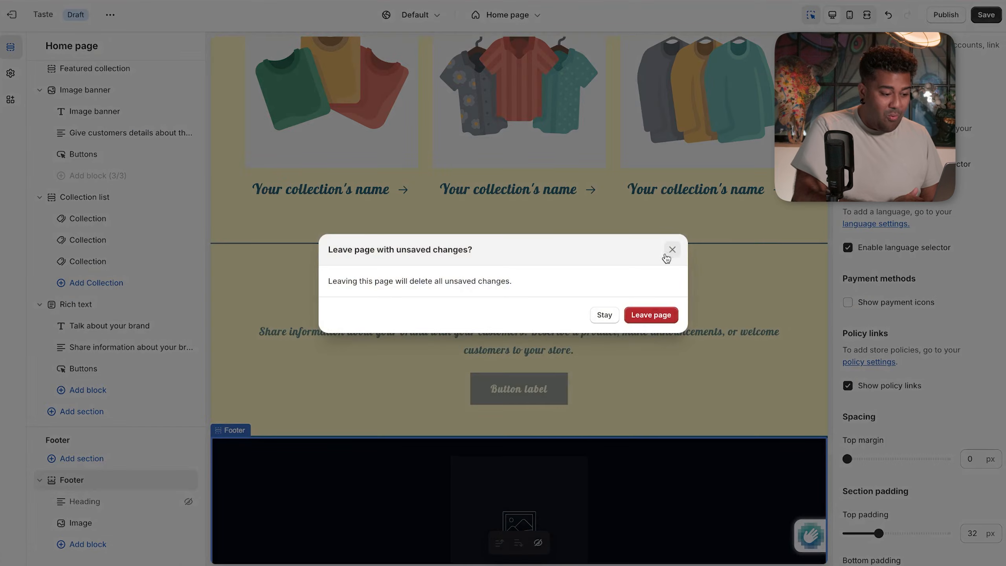
{"action": "left_click", "coordinate": [672, 249]}
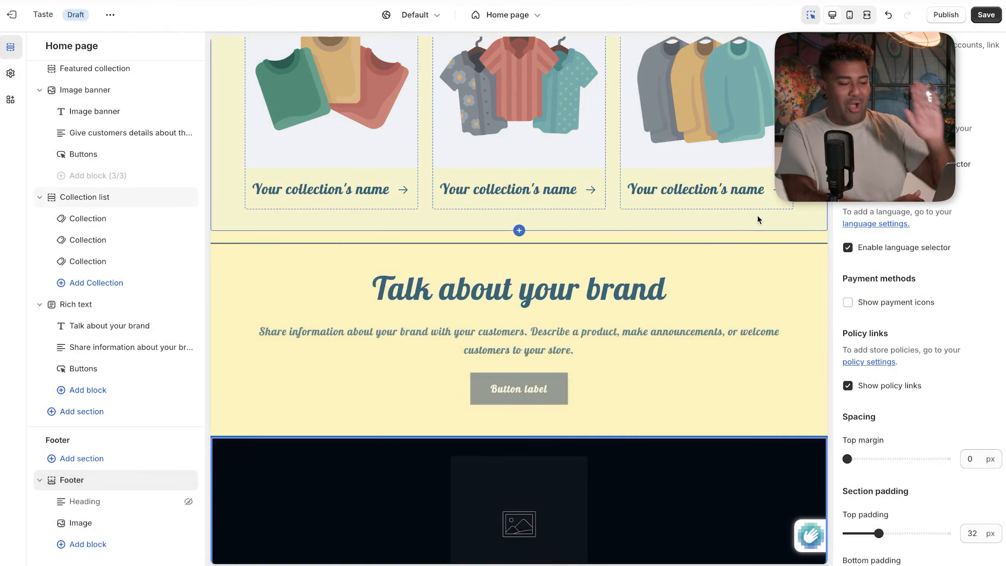
{"action": "scroll", "coordinate": [817, 206], "scroll_direction": "up", "scroll_amount": 15}
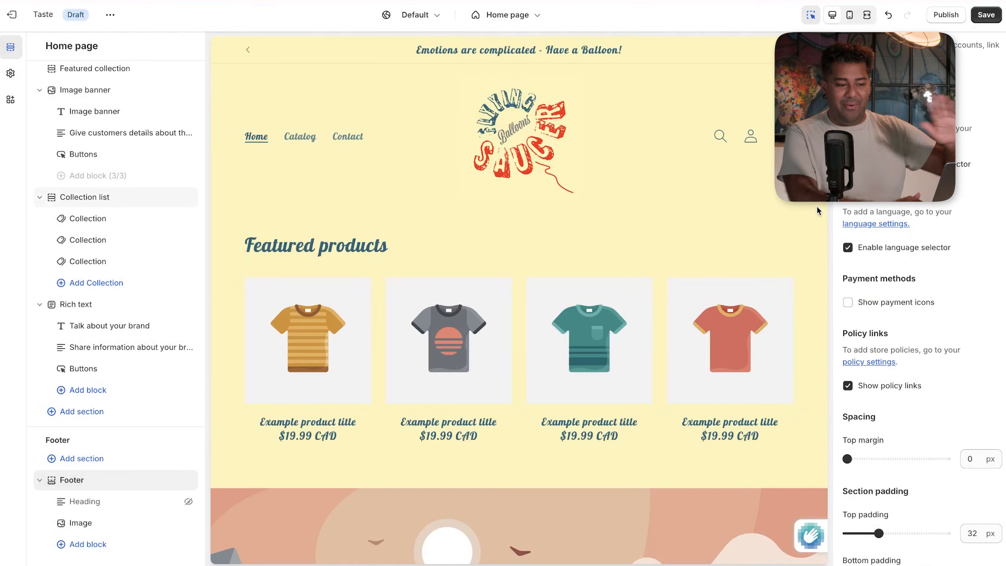
{"action": "left_click", "coordinate": [990, 19]}
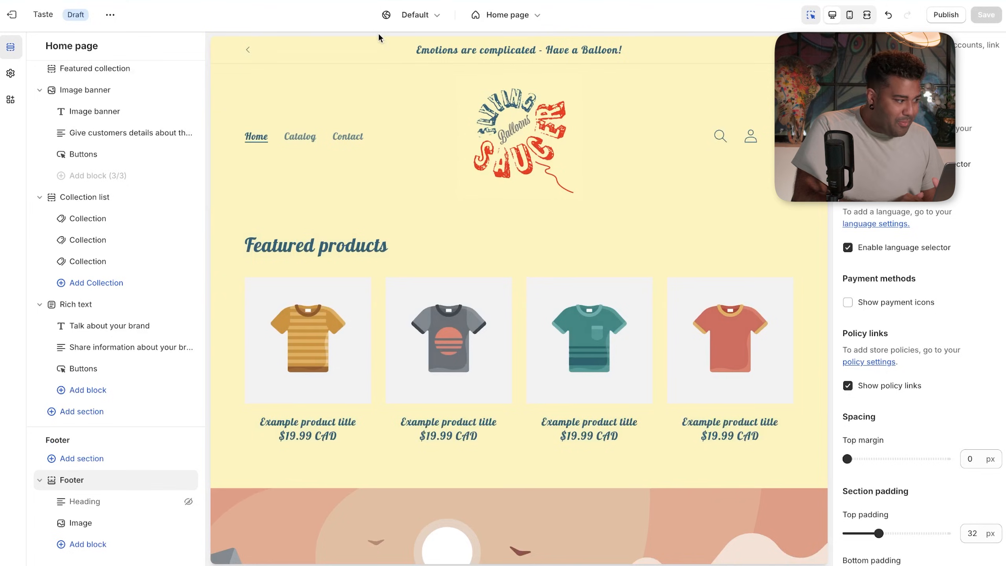
{"action": "left_click", "coordinate": [31, 15]}
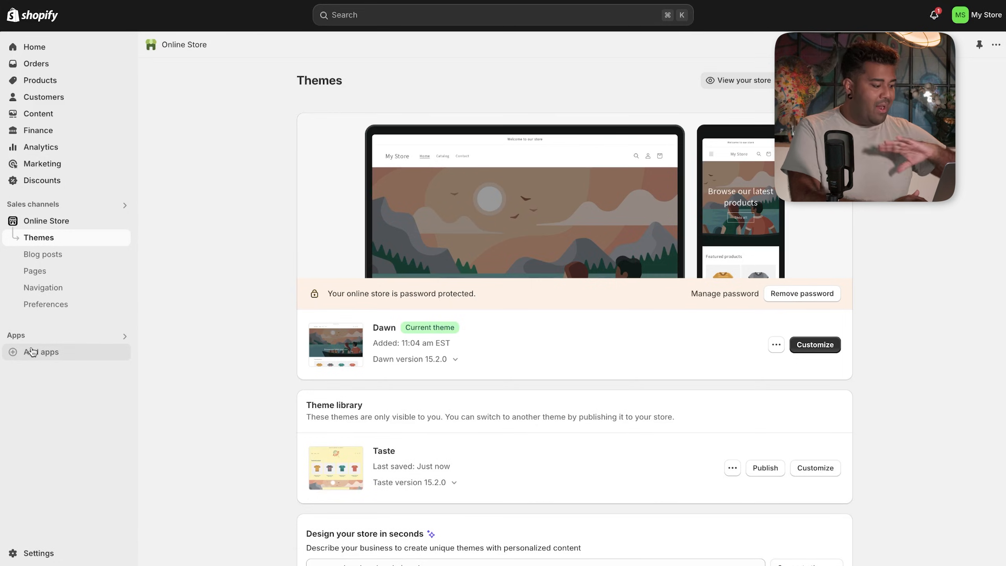
- Search the Shopify App Store for Printify and install Printify: Print on Demand
{"action": "left_click", "coordinate": [33, 351]}
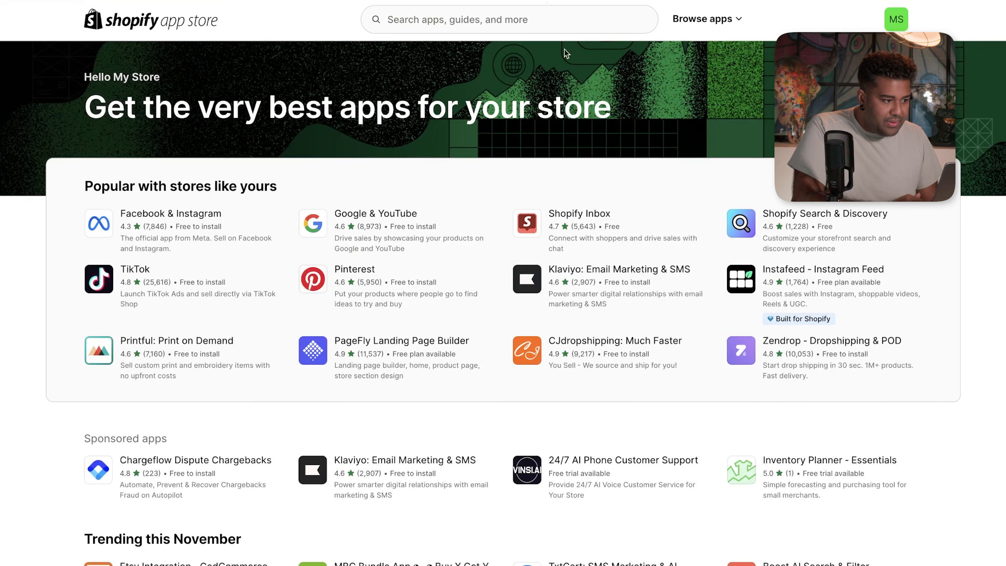
{"action": "left_click", "coordinate": [570, 20]}
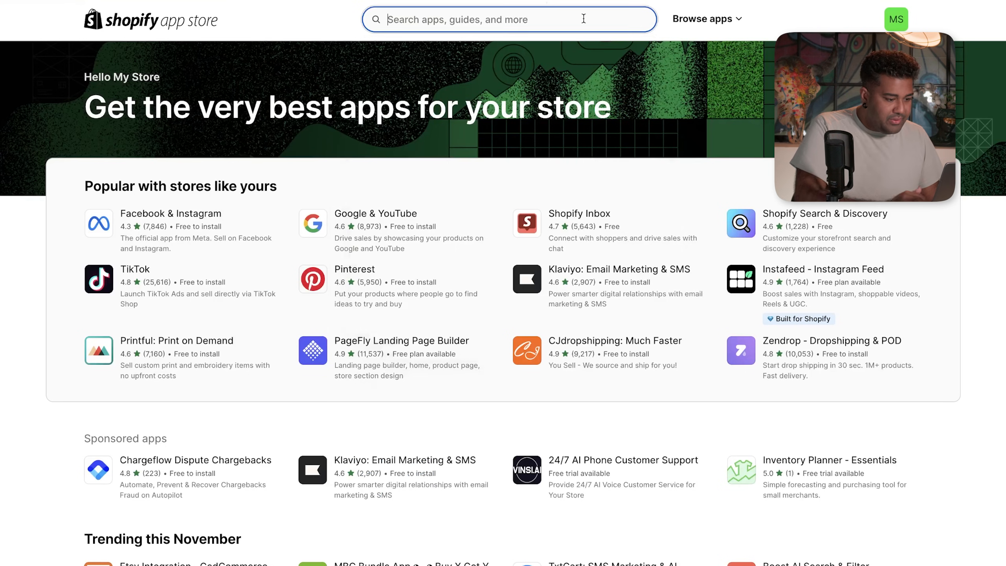
{"action": "type", "text": "PRinitfy"}
{"action": "key", "text": "BackSpace"}
{"action": "type", "text": "if"}
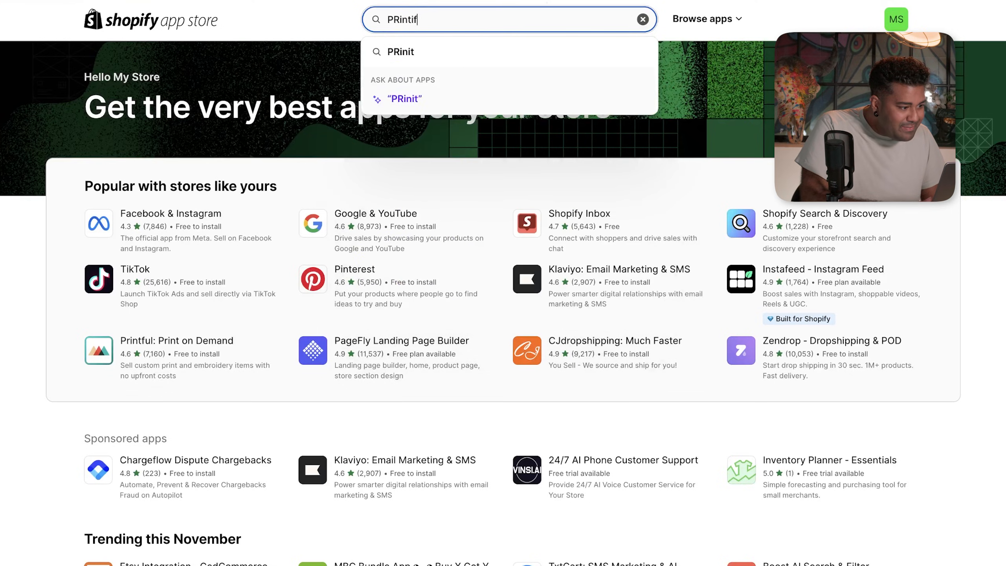
{"action": "key", "text": "Return"}
{"action": "left_click", "coordinate": [194, 151]}
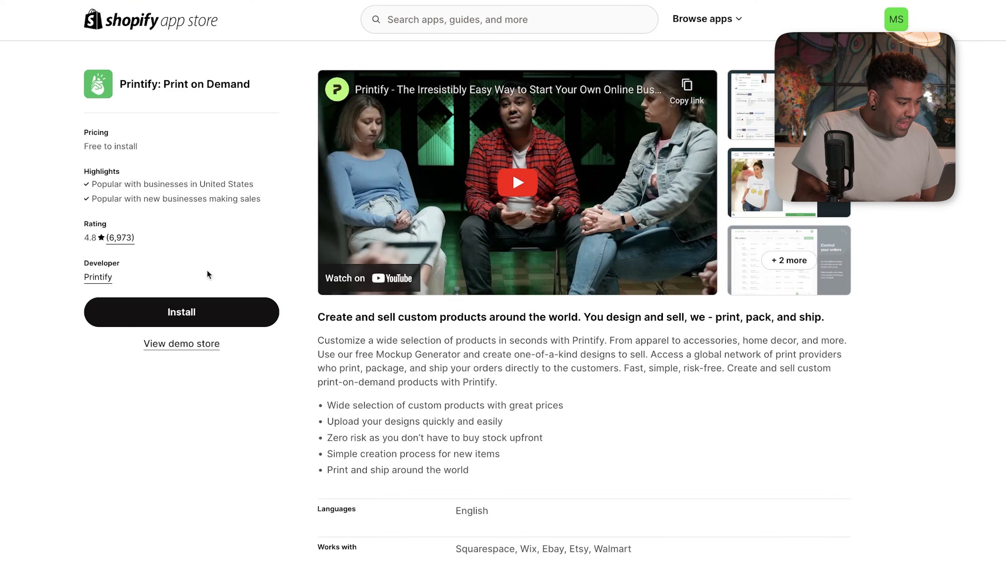
{"action": "left_click", "coordinate": [199, 313]}
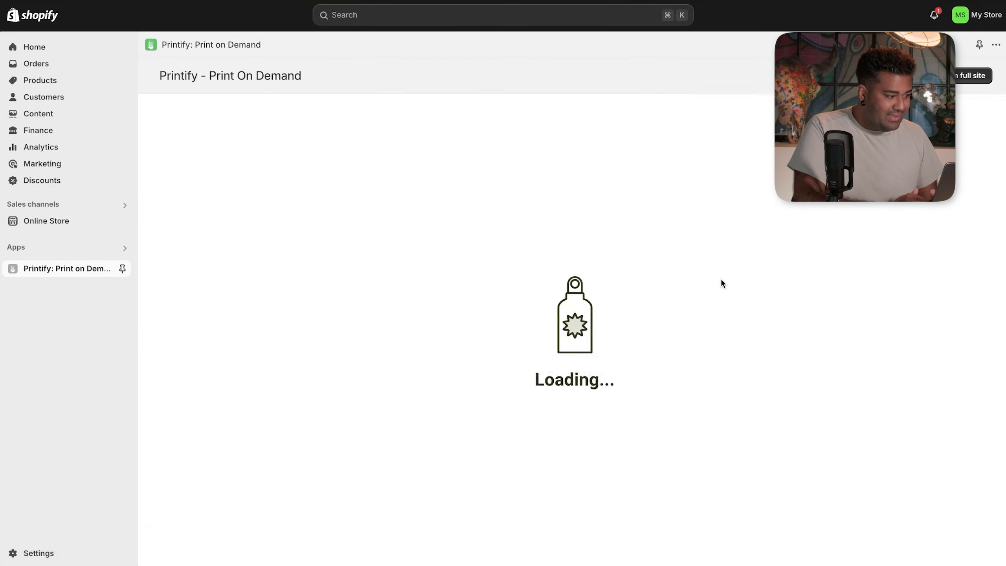
- Sign in to Printify with Google, switch to My Store, and open the store management page
{"action": "left_click", "coordinate": [439, 217]}
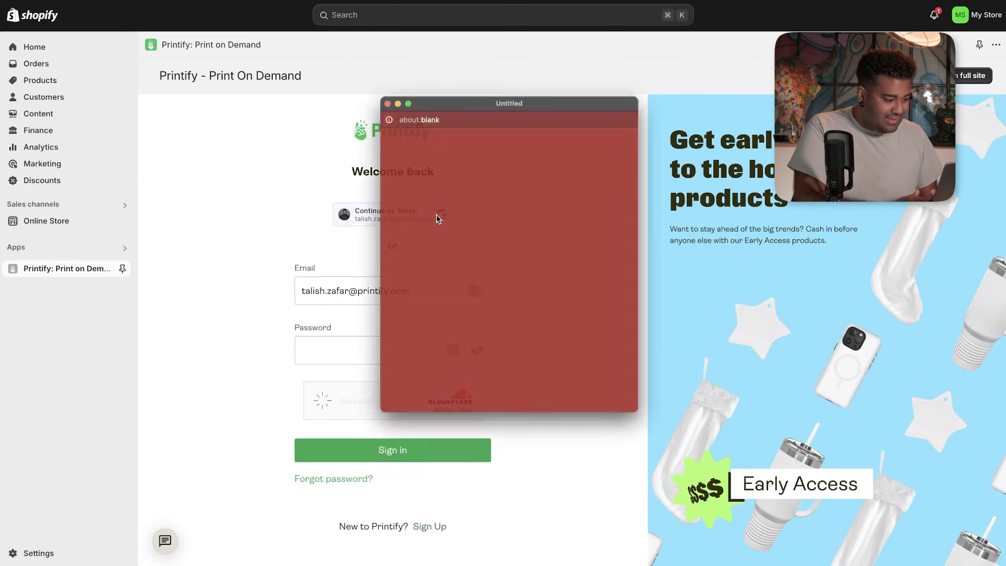
{"action": "left_click", "coordinate": [459, 274]}
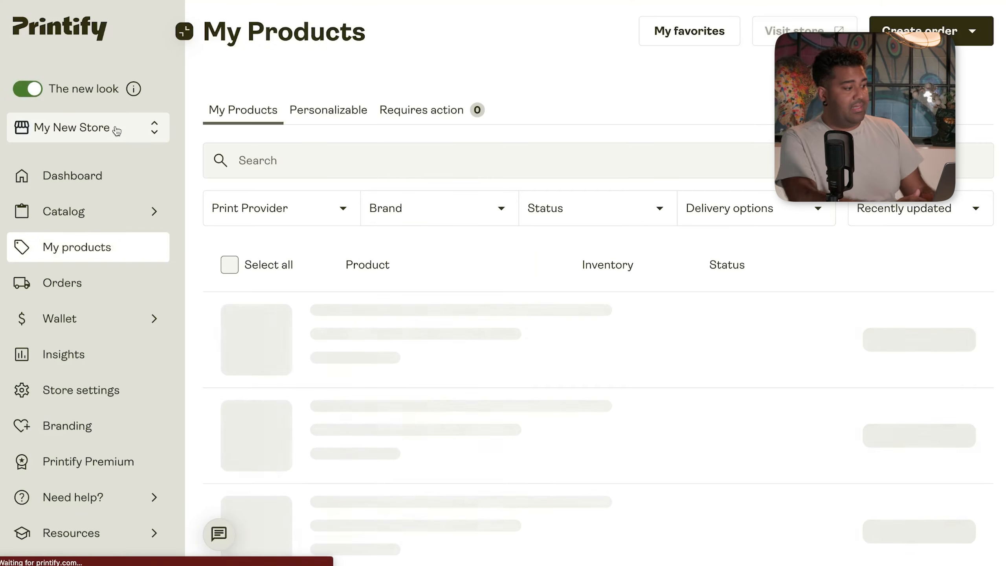
{"action": "left_click", "coordinate": [153, 131]}
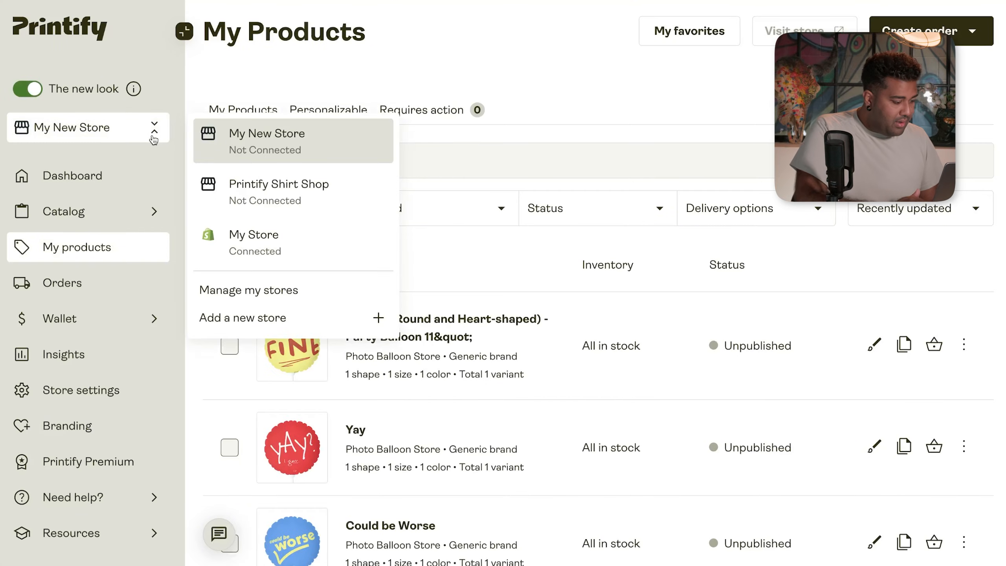
{"action": "left_click", "coordinate": [198, 227]}
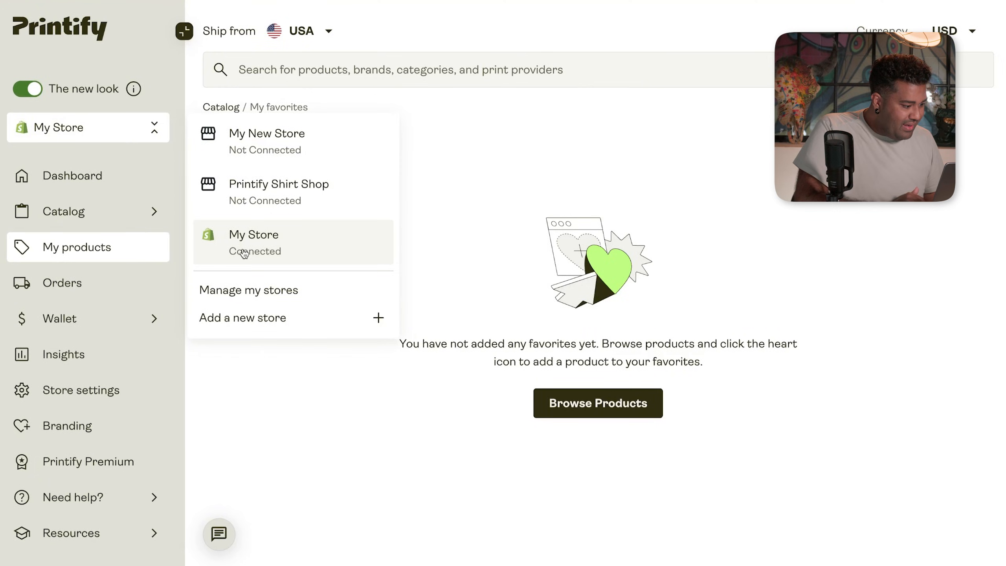
{"action": "left_click", "coordinate": [248, 290]}
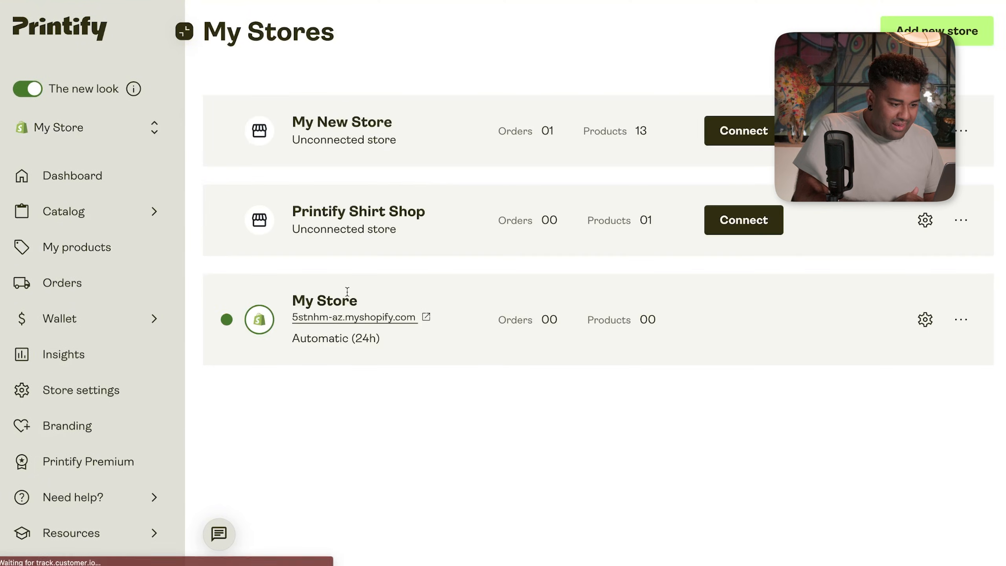
- Copy My New Store's 13 products into My Store, then go to the product list
{"action": "left_click", "coordinate": [962, 130]}
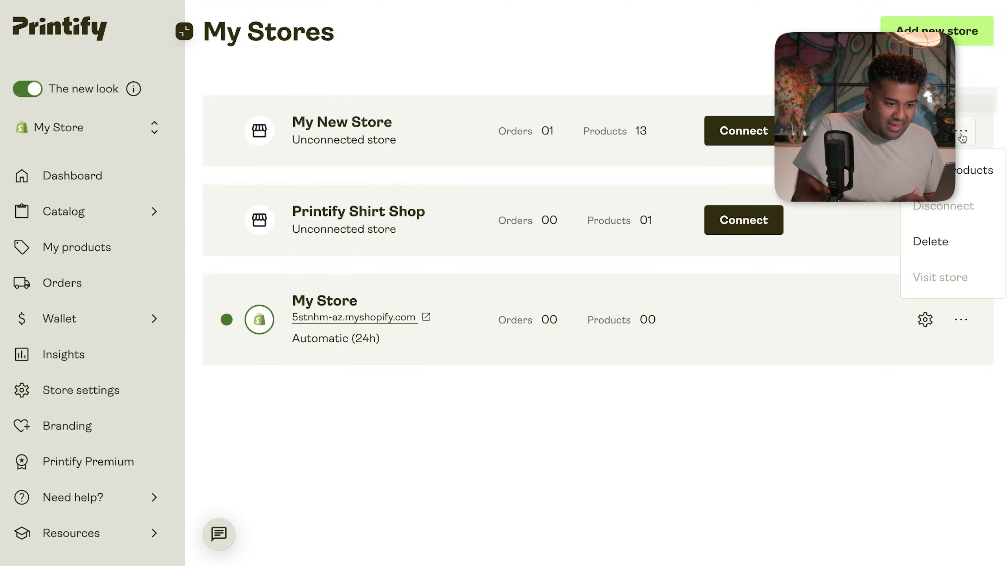
{"action": "left_click", "coordinate": [958, 171]}
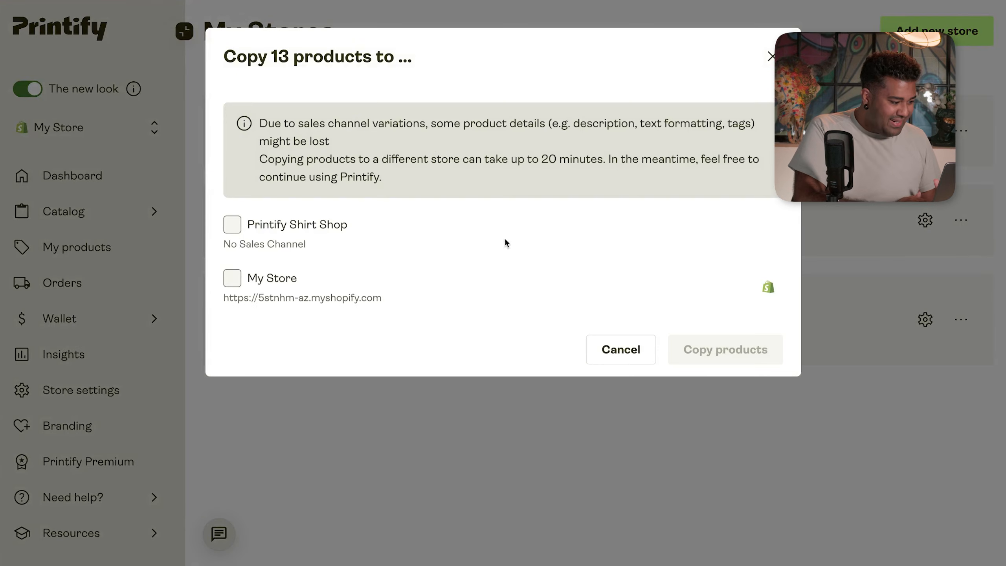
{"action": "left_click", "coordinate": [232, 279]}
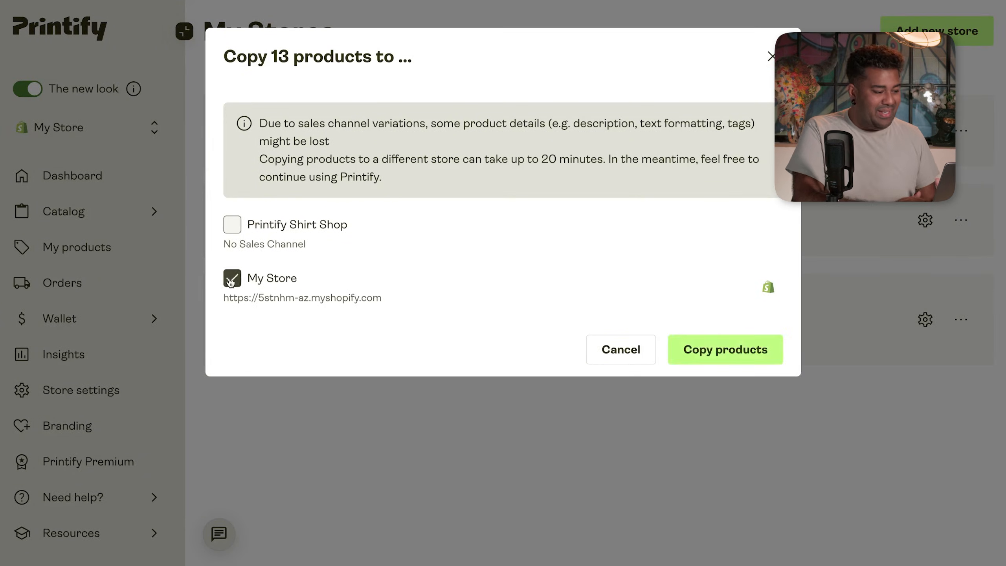
{"action": "left_click", "coordinate": [703, 348]}
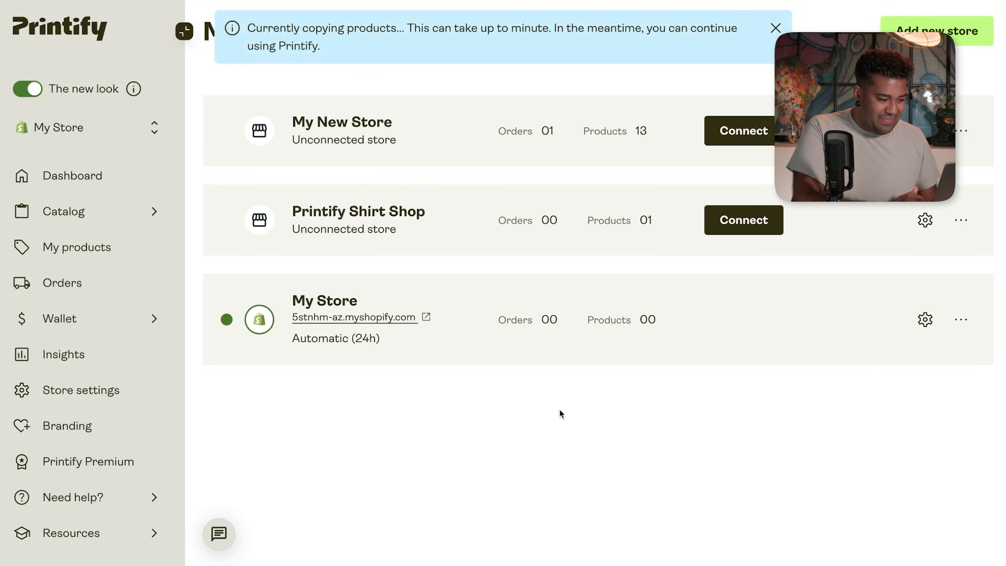
{"action": "left_click", "coordinate": [966, 320]}
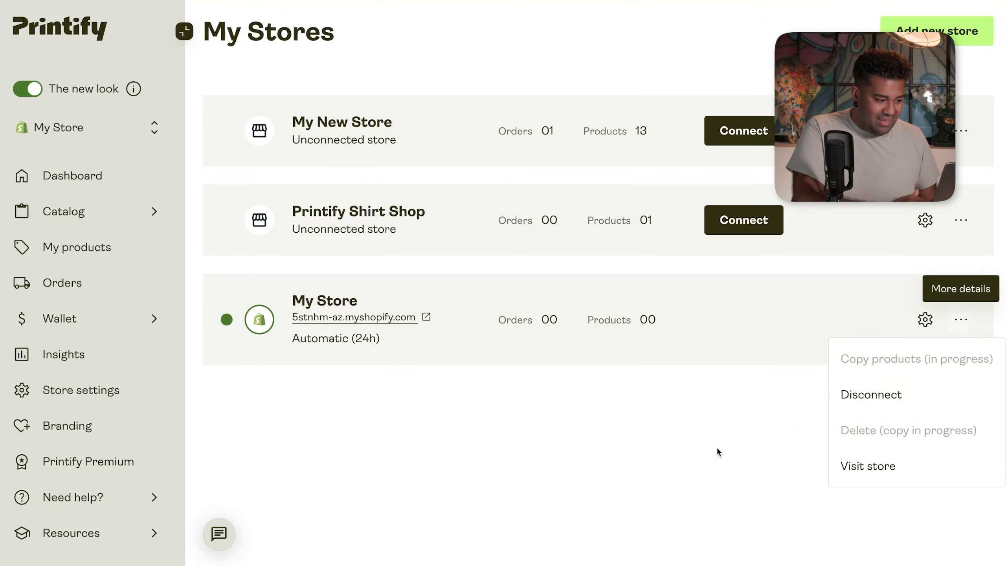
{"action": "left_click", "coordinate": [665, 466]}
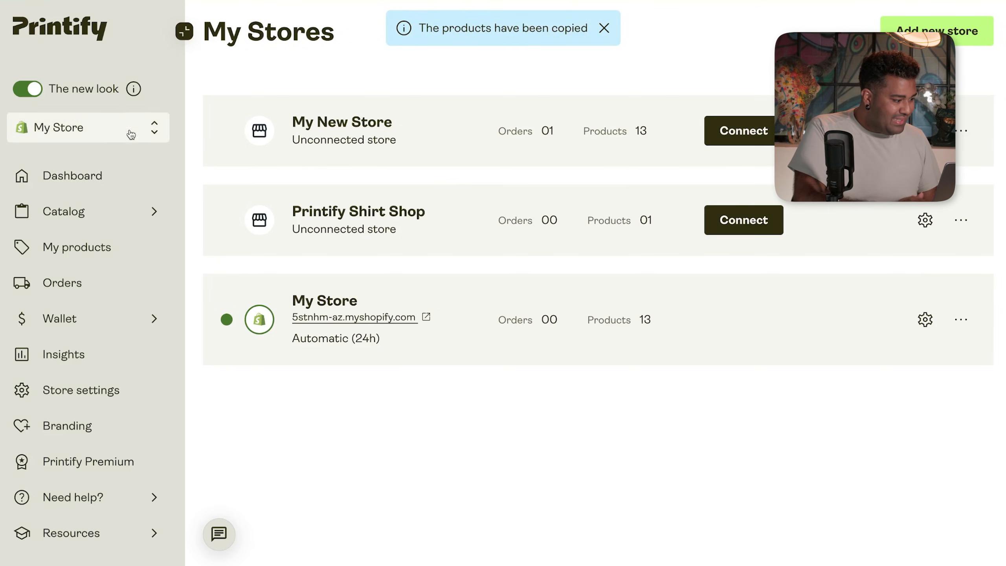
{"action": "left_click", "coordinate": [89, 253]}
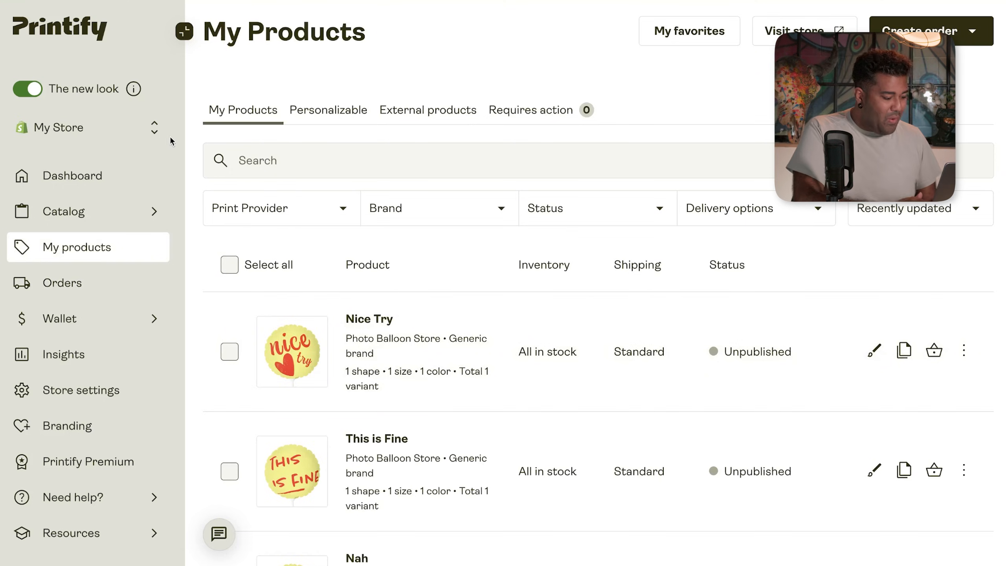
{"action": "scroll", "coordinate": [189, 205], "scroll_direction": "down", "scroll_amount": 2}
- Rename the Printify store to 'Shopify Store' and save it
{"action": "left_click", "coordinate": [109, 389]}
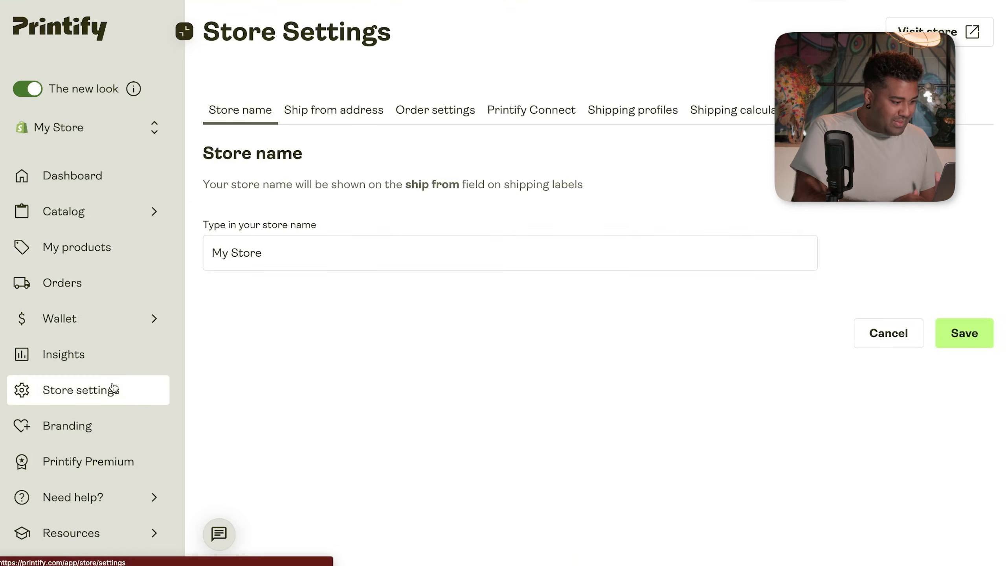
{"action": "left_click", "coordinate": [341, 251]}
{"action": "double_click", "coordinate": [343, 252]}
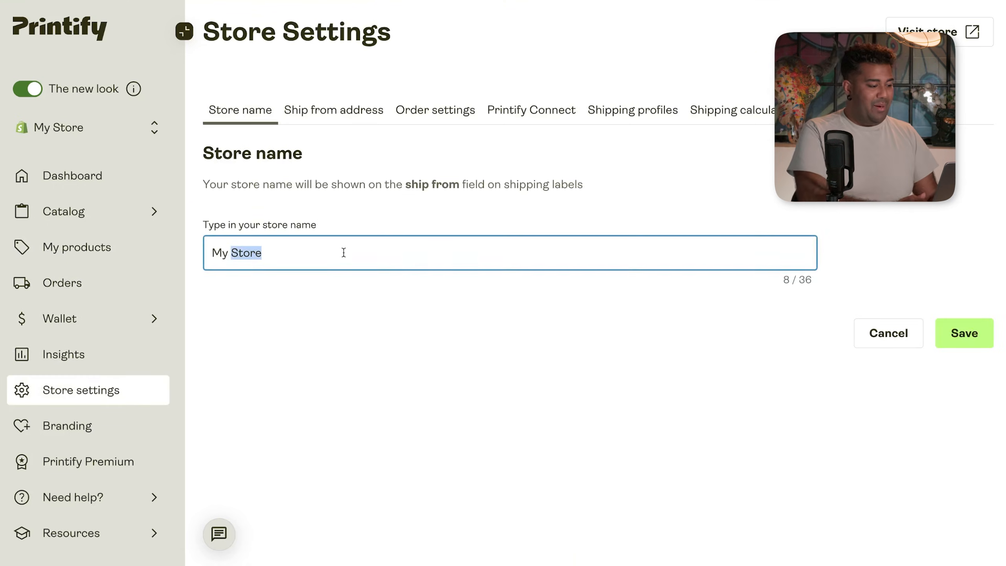
{"action": "type", "text": "Shopif"}
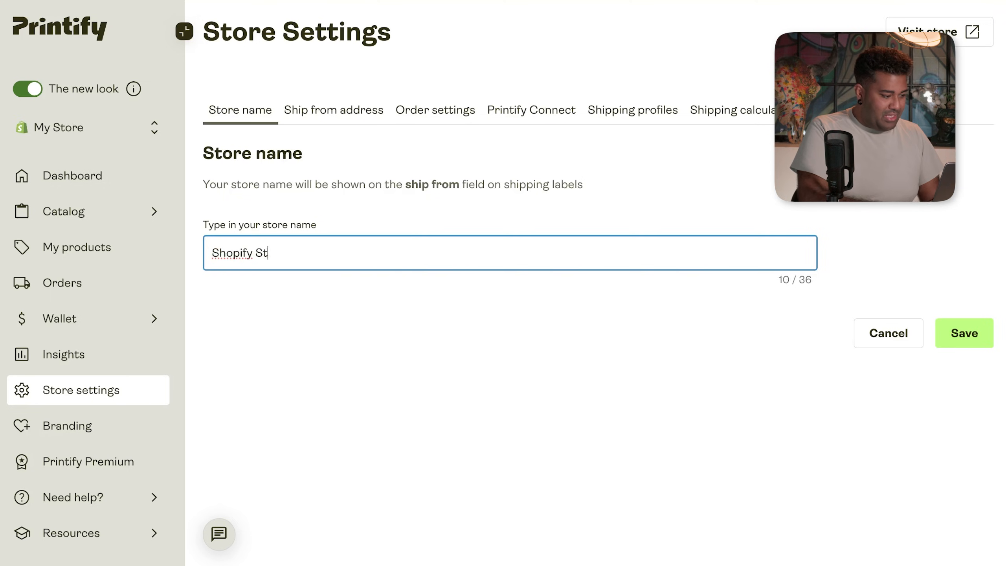
{"action": "left_click", "coordinate": [943, 334]}
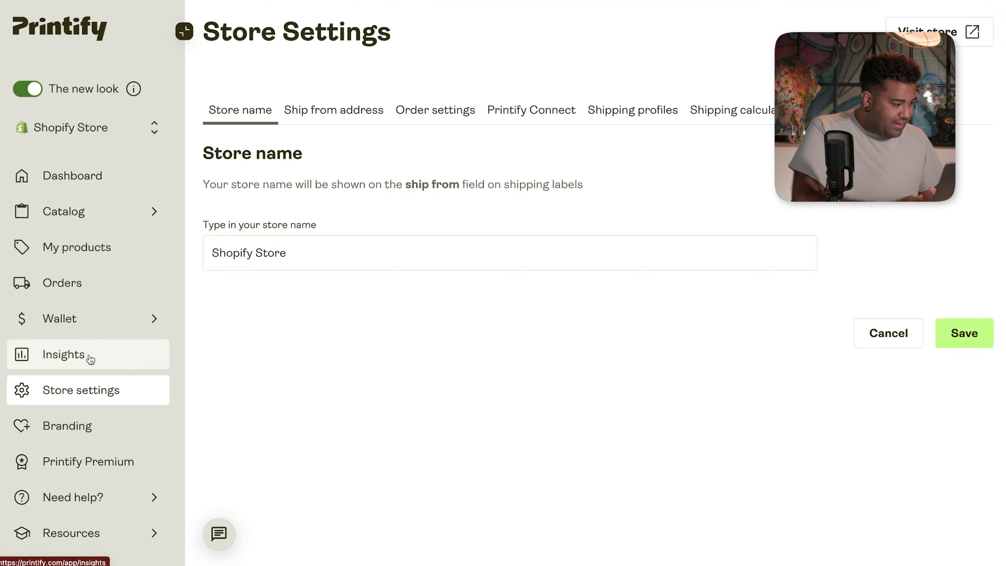
- Publish the Nice Try product to the store from My products
{"action": "left_click", "coordinate": [104, 258]}
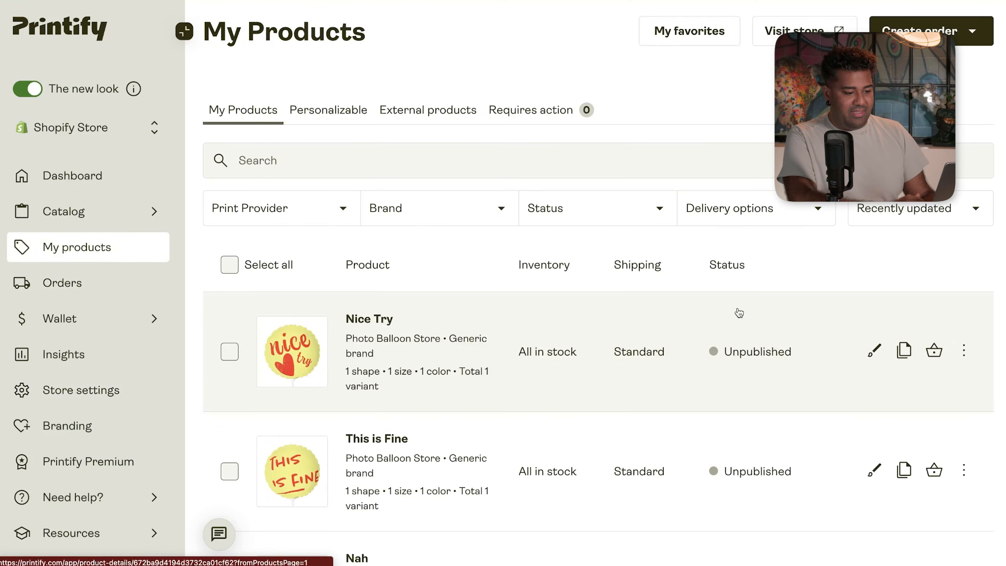
{"action": "left_click", "coordinate": [963, 352]}
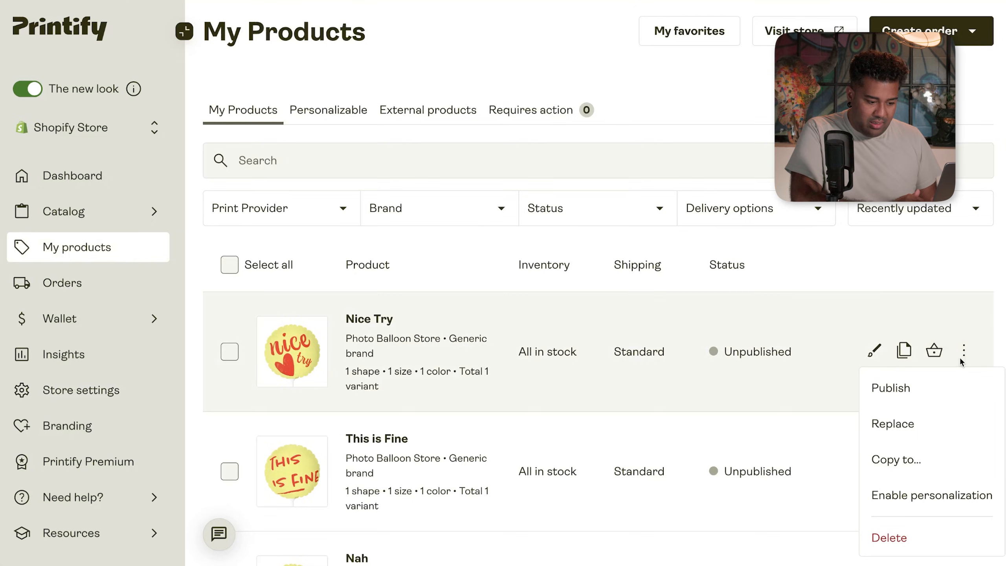
{"action": "left_click", "coordinate": [952, 388]}
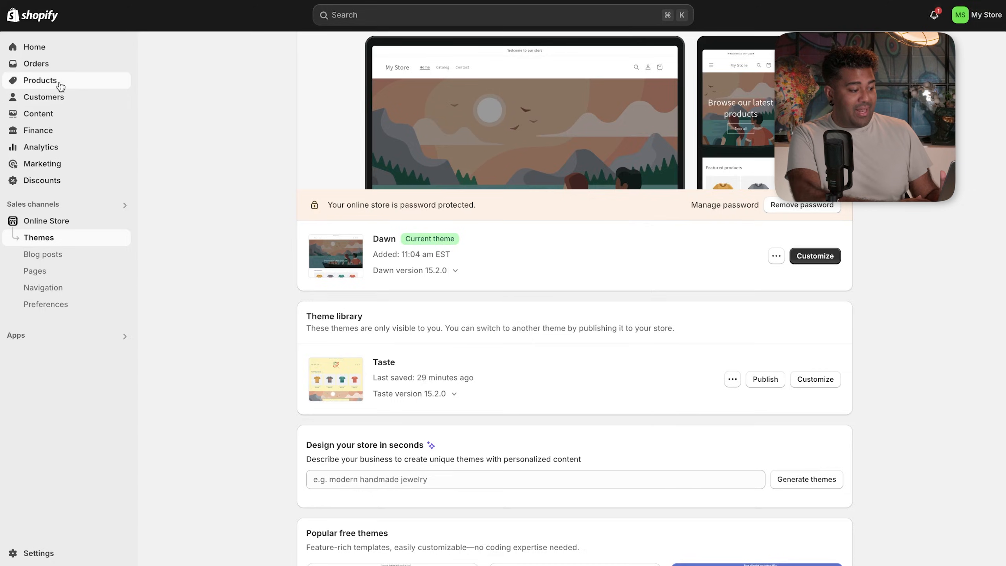
- Check Products in Shopify admin, then open Customize on the Taste theme from Themes
{"action": "left_click", "coordinate": [58, 81]}
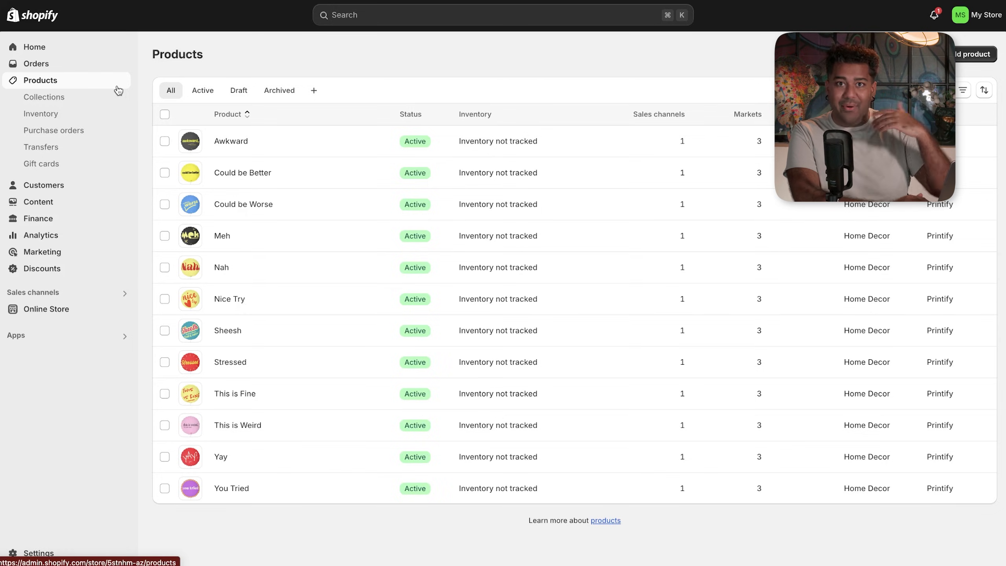
{"action": "left_click", "coordinate": [35, 308]}
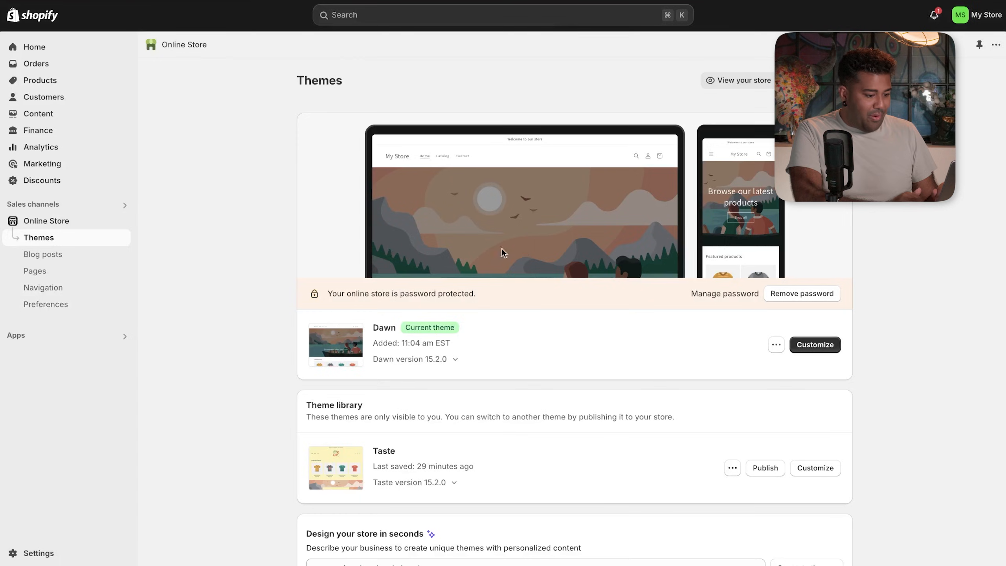
{"action": "left_click", "coordinate": [815, 468]}
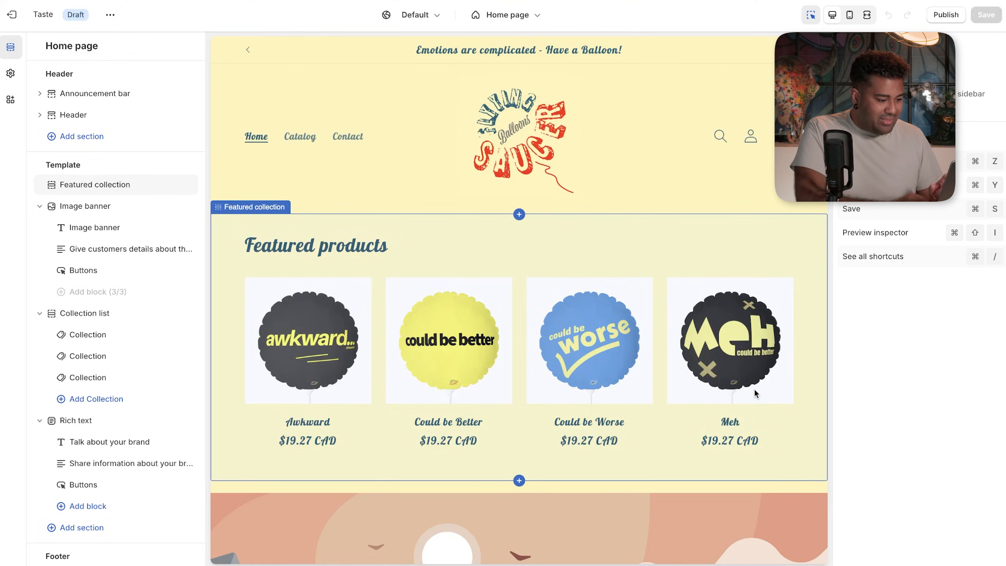
- Review the Featured collection, Announcement bar and Header settings, then switch to Theme settings
{"action": "left_click", "coordinate": [744, 257]}
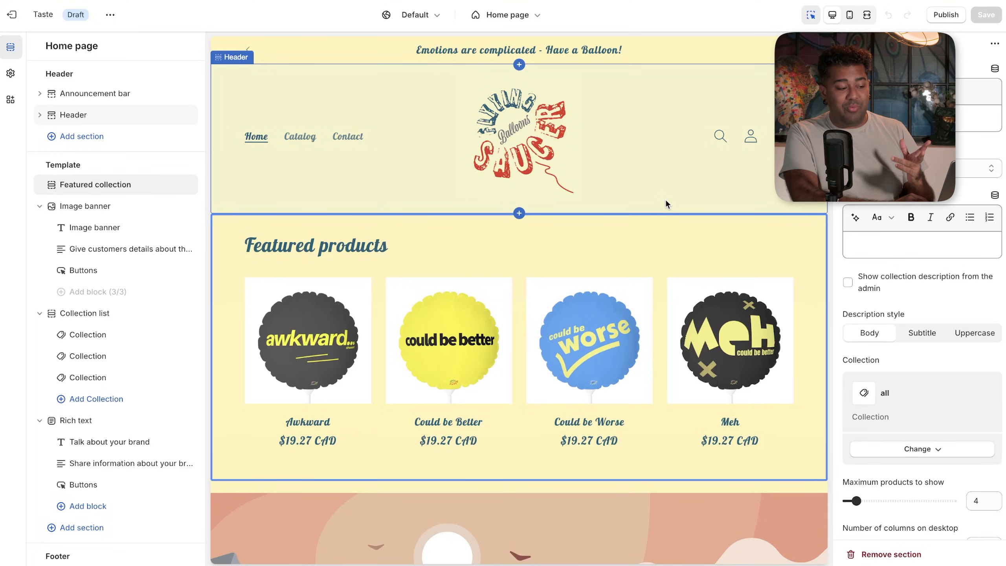
{"action": "left_click", "coordinate": [663, 51]}
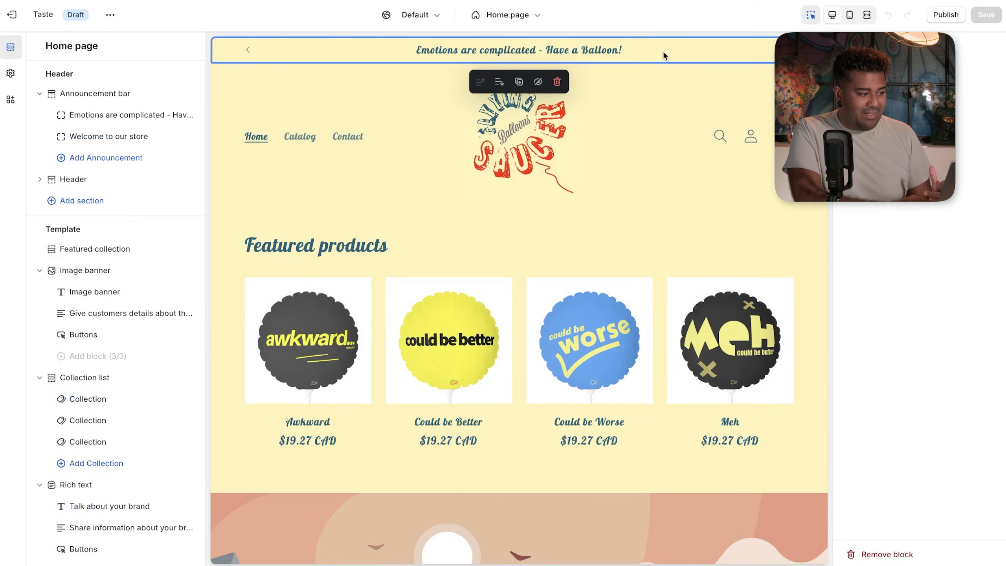
{"action": "left_click", "coordinate": [645, 147]}
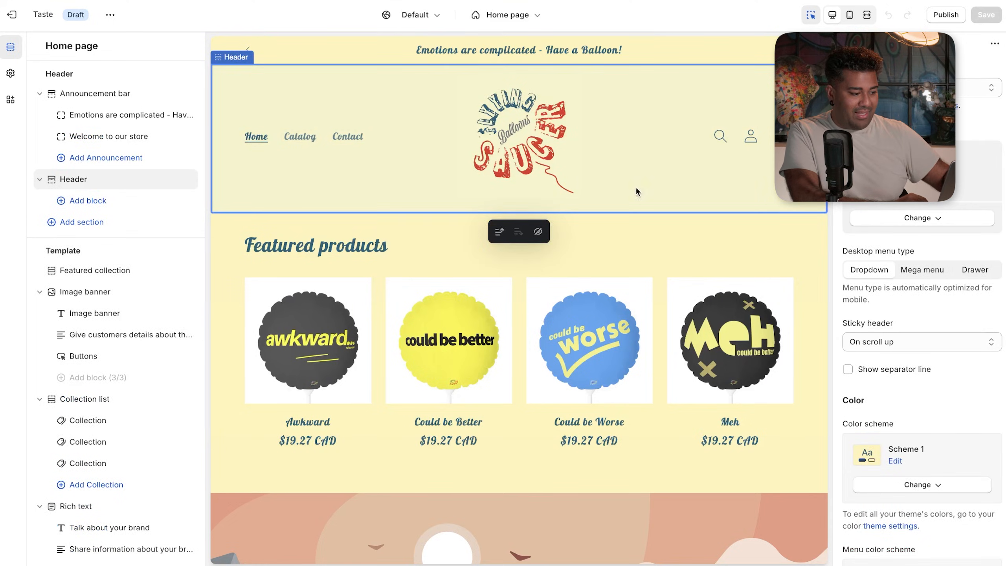
{"action": "left_click", "coordinate": [624, 245]}
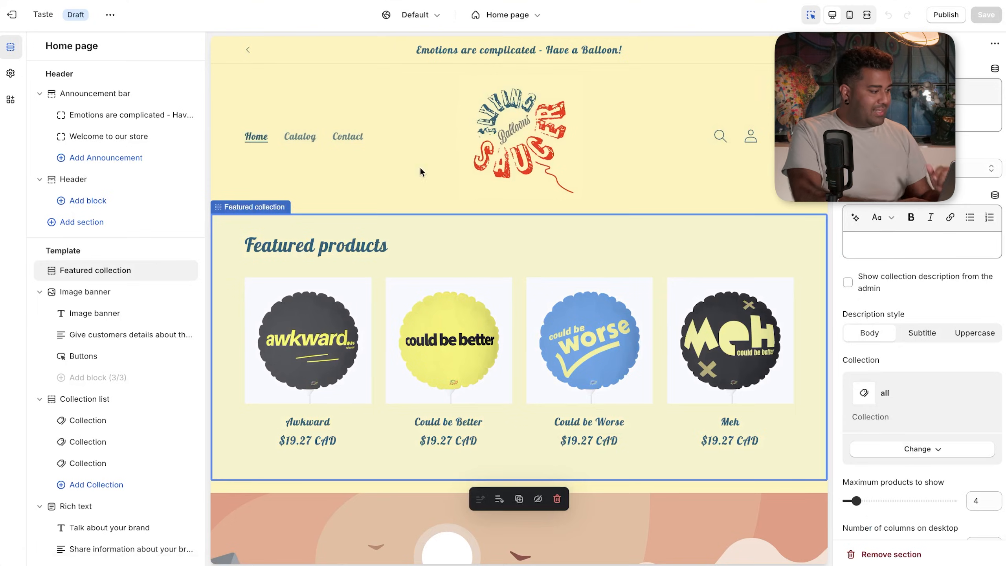
{"action": "mouse_move", "coordinate": [104, 87]}
{"action": "left_click", "coordinate": [103, 93]}
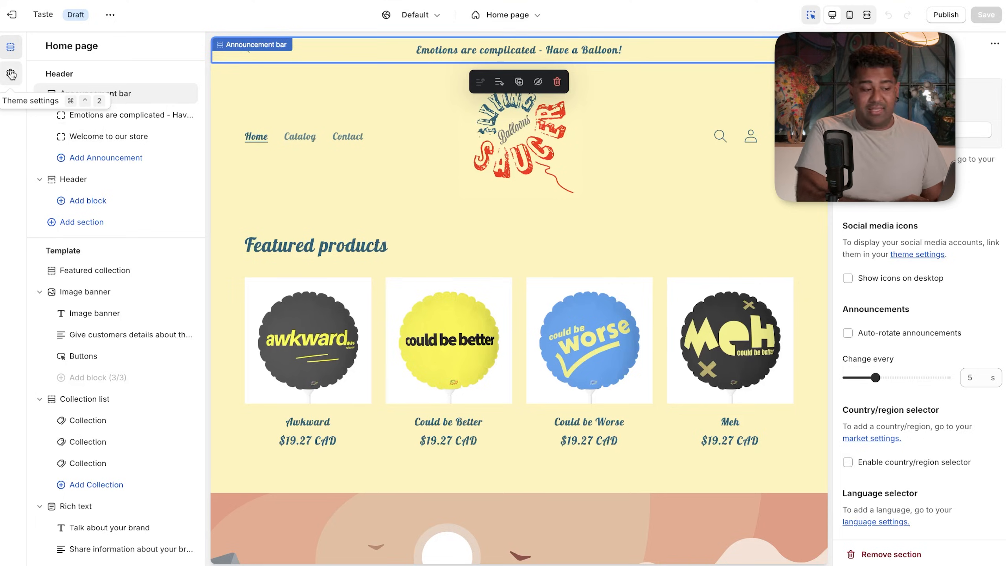
{"action": "left_click", "coordinate": [11, 74]}
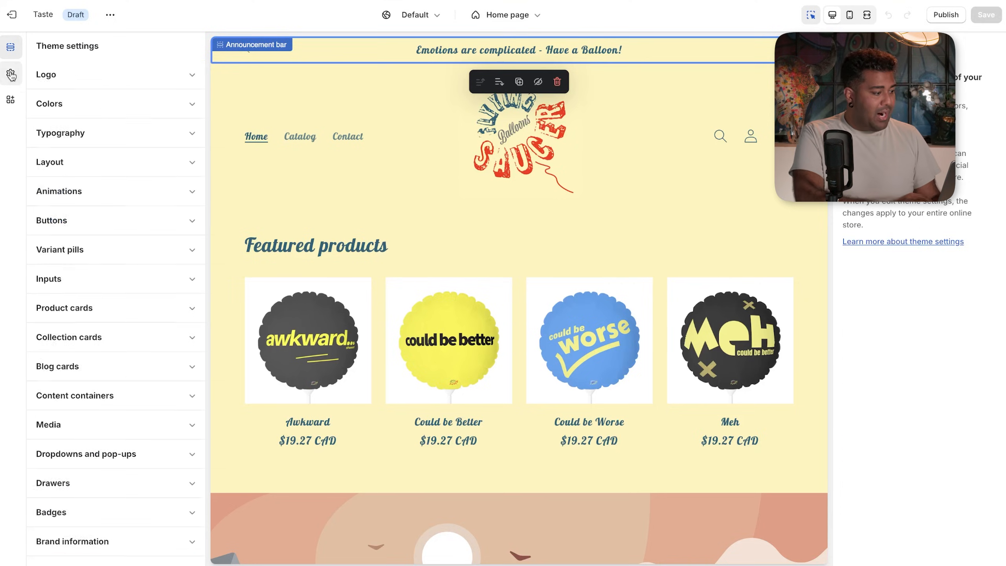
- Look over Scheme 1's colours, then set Scheme 4's background to dark blue #28466C
{"action": "left_click", "coordinate": [98, 116]}
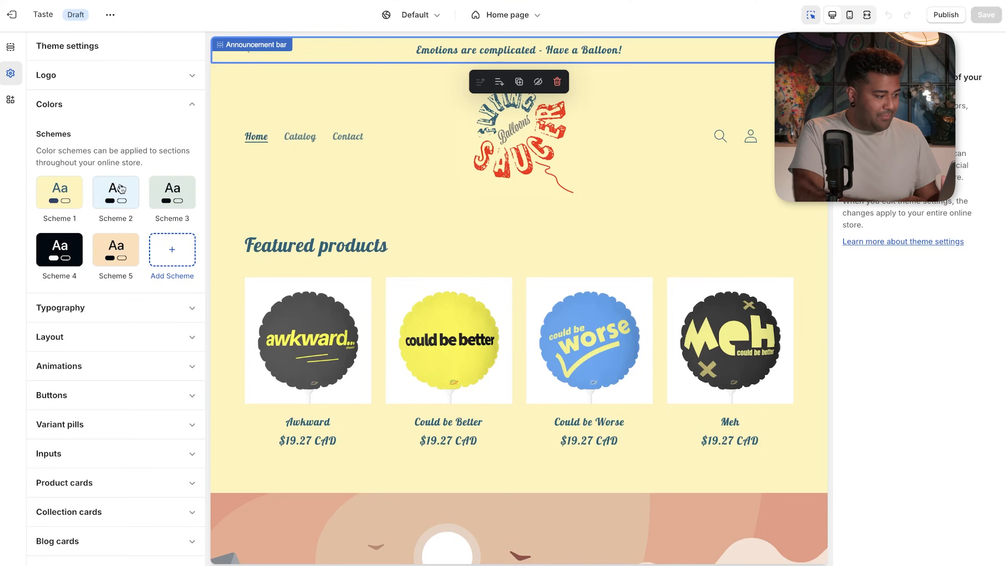
{"action": "left_click", "coordinate": [74, 197]}
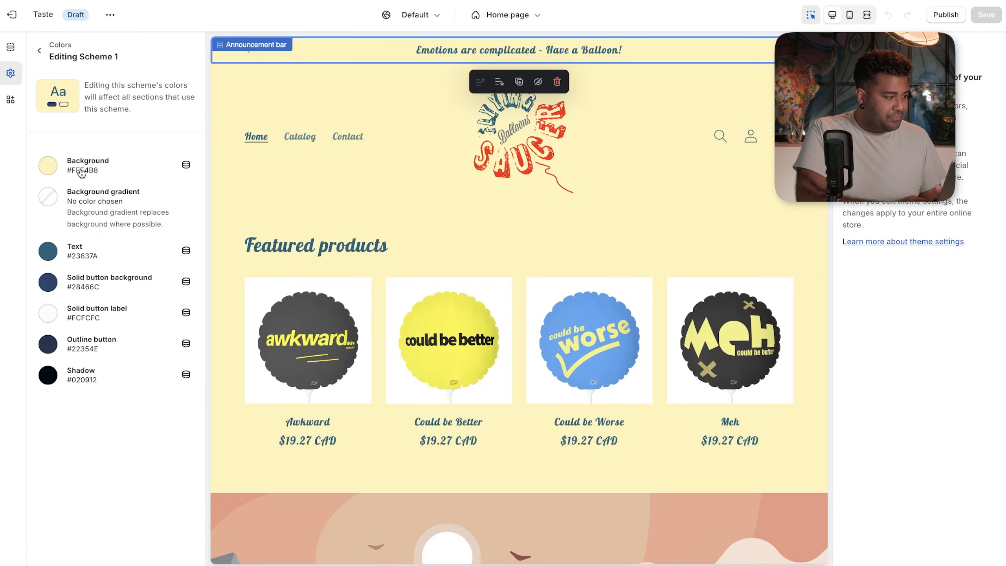
{"action": "left_click", "coordinate": [39, 50]}
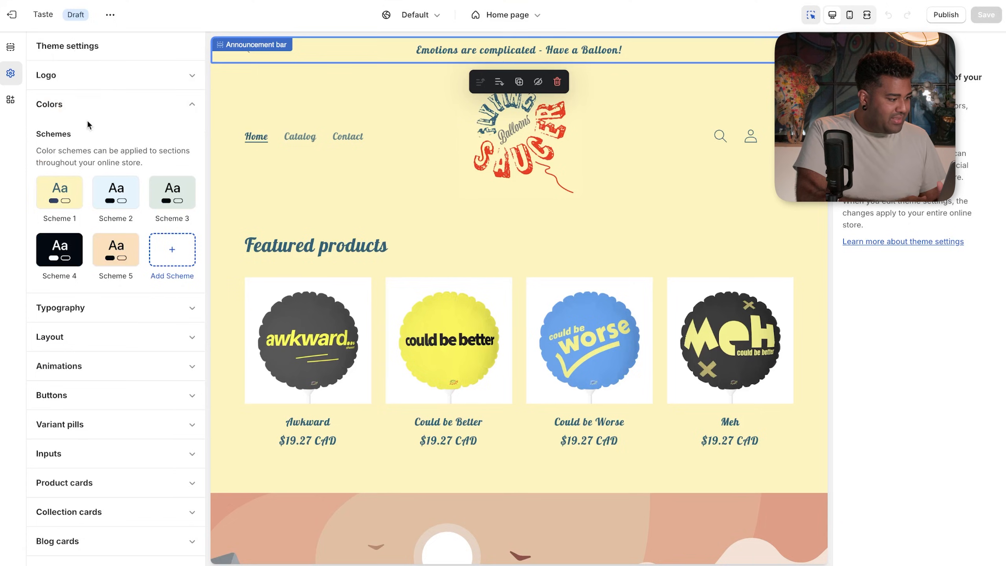
{"action": "left_click", "coordinate": [73, 246]}
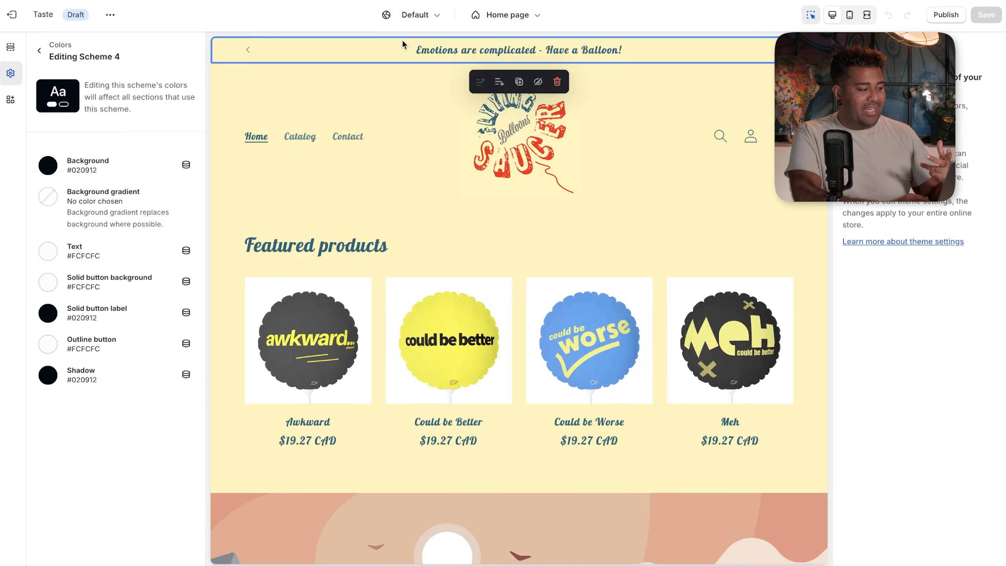
{"action": "left_click", "coordinate": [55, 168]}
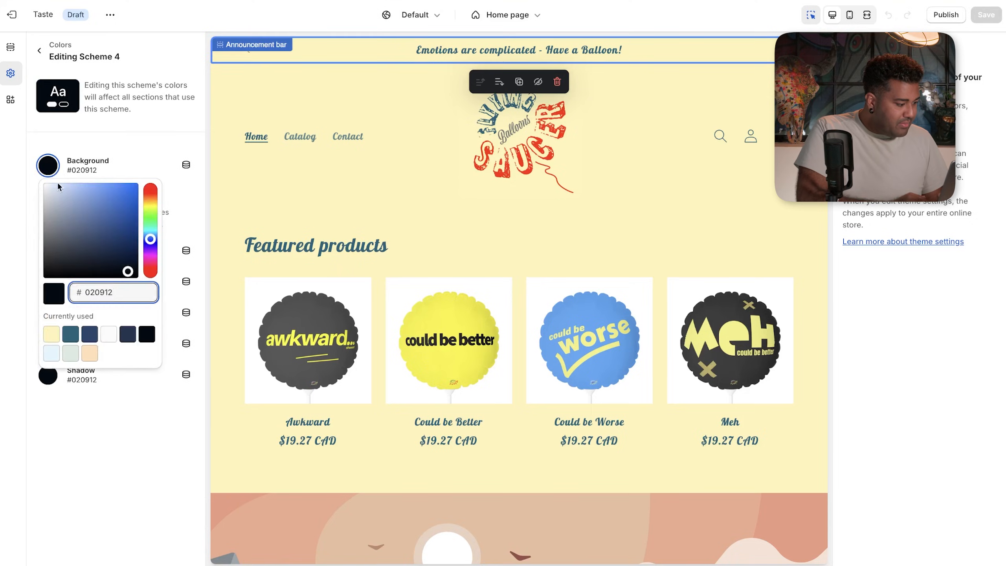
{"action": "left_click", "coordinate": [88, 335]}
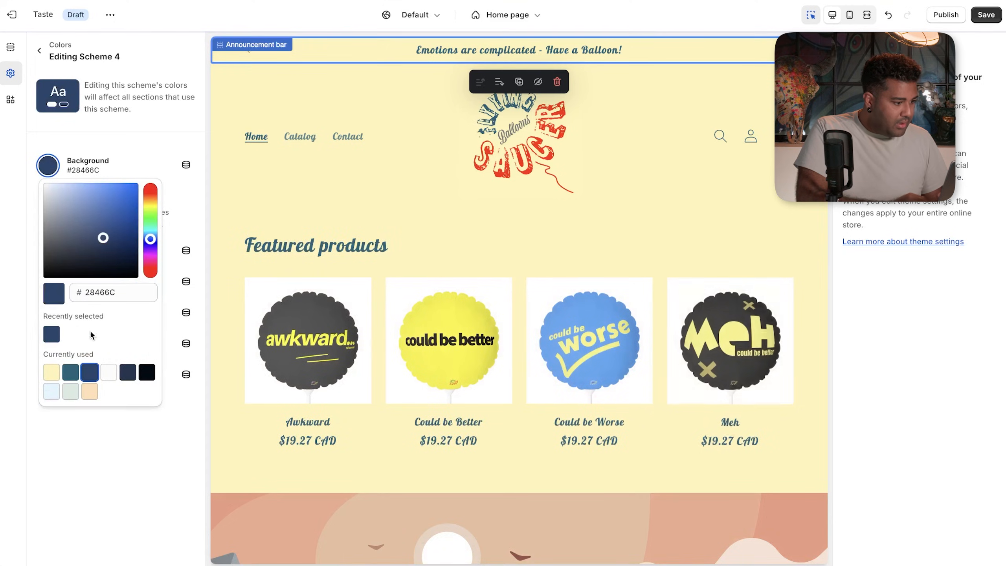
{"action": "left_click", "coordinate": [82, 439]}
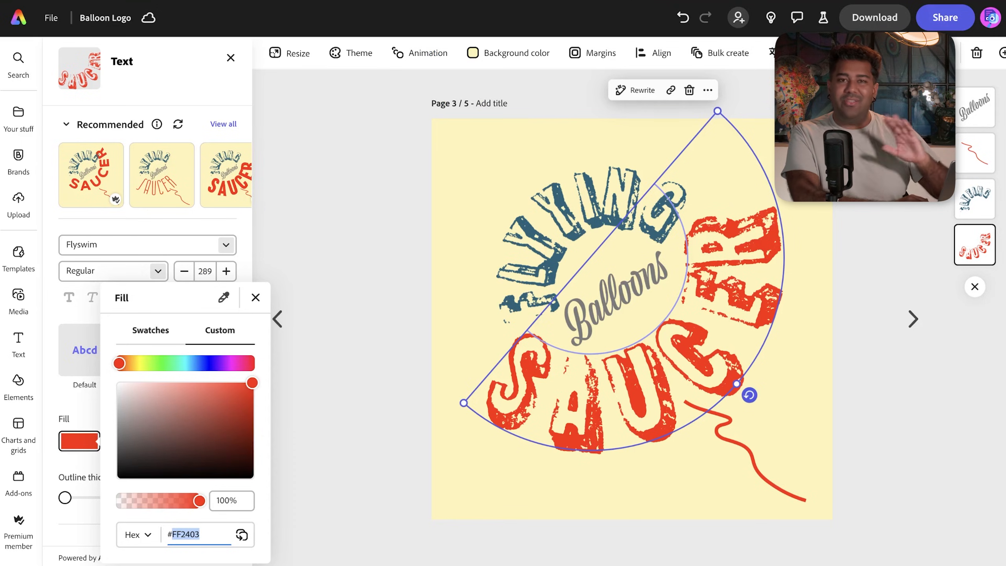
- In Adobe Express, copy the FLYING lettering's teal hex code #23637A
{"action": "left_click", "coordinate": [419, 245]}
{"action": "left_click", "coordinate": [529, 225]}
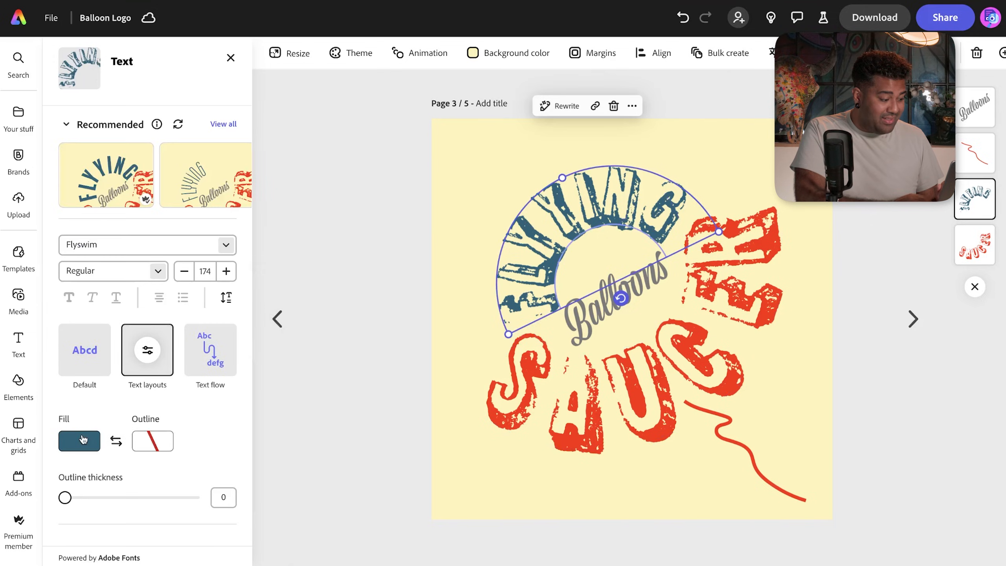
{"action": "left_click", "coordinate": [80, 439]}
{"action": "left_click_drag", "start_coordinate": [200, 533], "coordinate": [170, 533]}
{"action": "key", "text": "ctrl+c"}
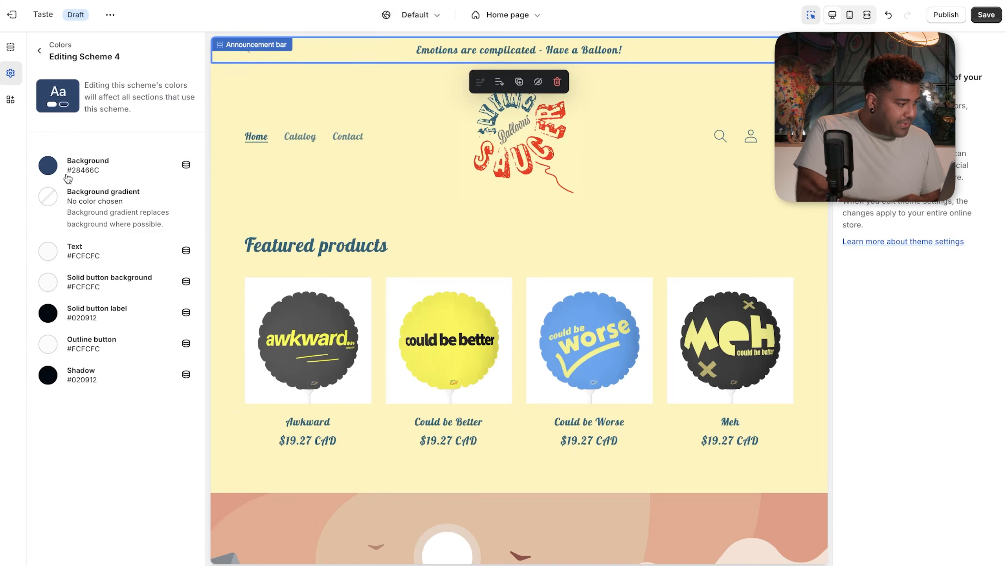
- Paste #23637A as Scheme 4's background and set its text to pale yellow #FFF4B8
{"action": "left_click", "coordinate": [90, 174]}
{"action": "left_click_drag", "start_coordinate": [115, 292], "coordinate": [82, 292]}
{"action": "key", "text": "ctrl+v"}
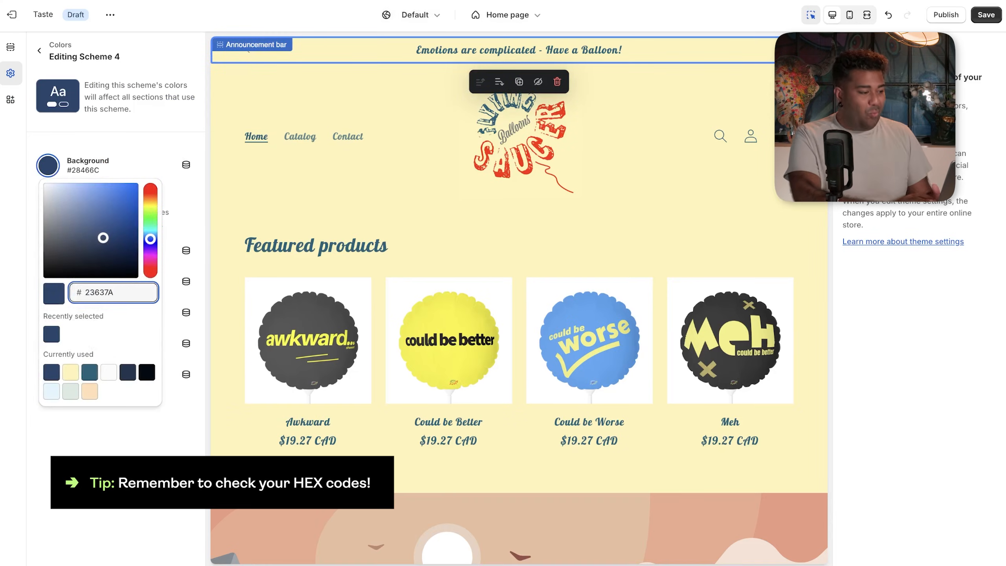
{"action": "key", "text": "Return"}
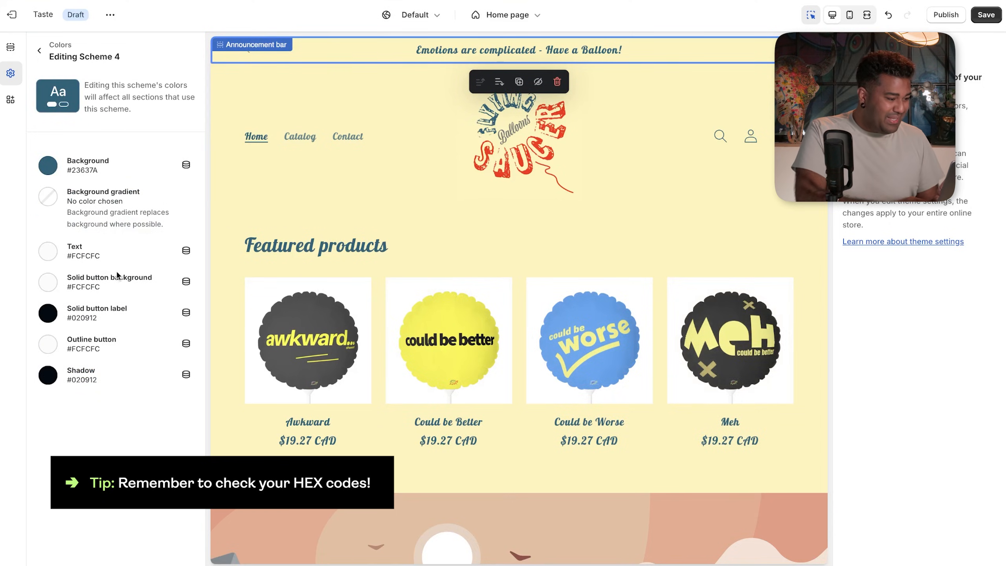
{"action": "left_click", "coordinate": [87, 258]}
{"action": "left_click", "coordinate": [71, 205]}
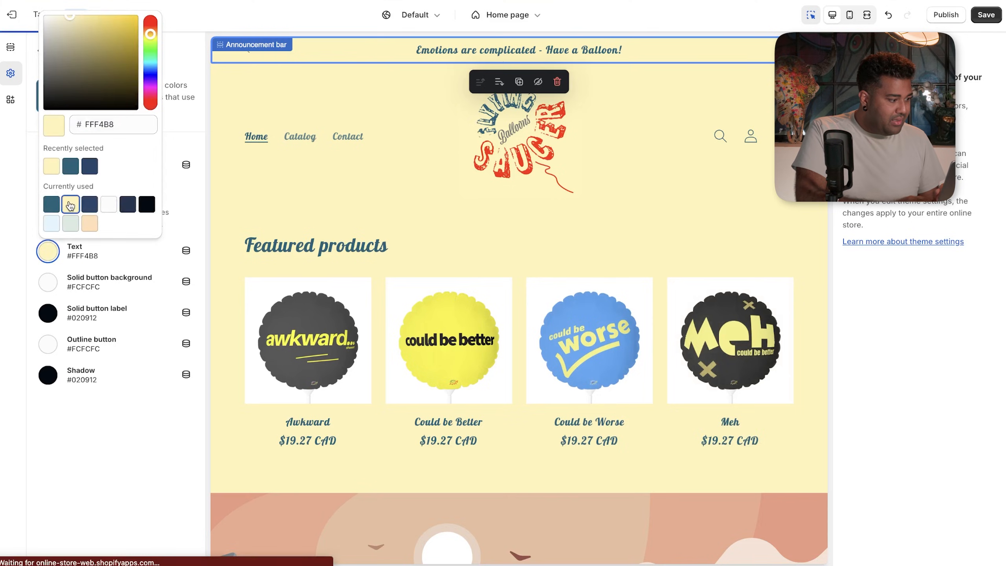
{"action": "left_click", "coordinate": [70, 430]}
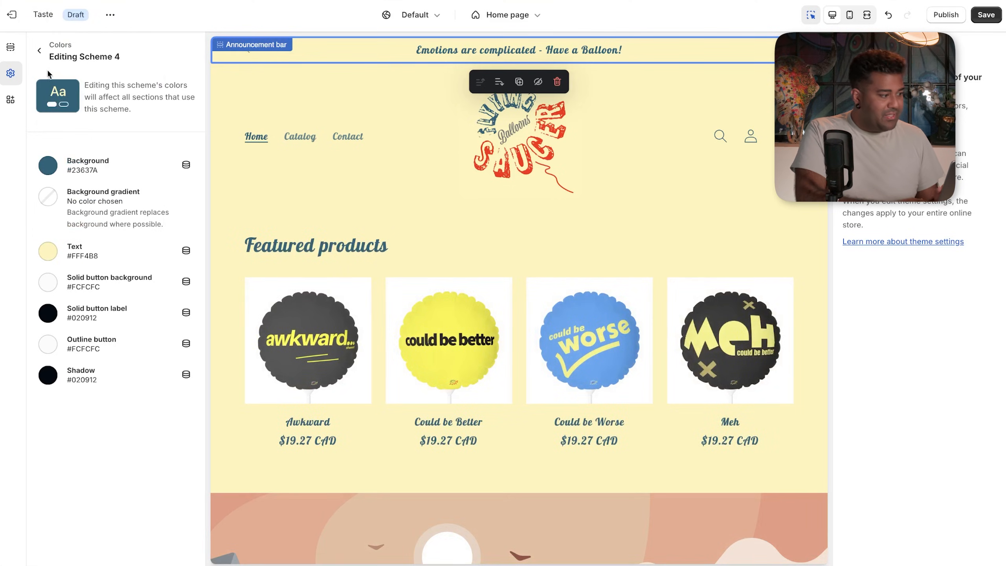
{"action": "left_click", "coordinate": [39, 50]}
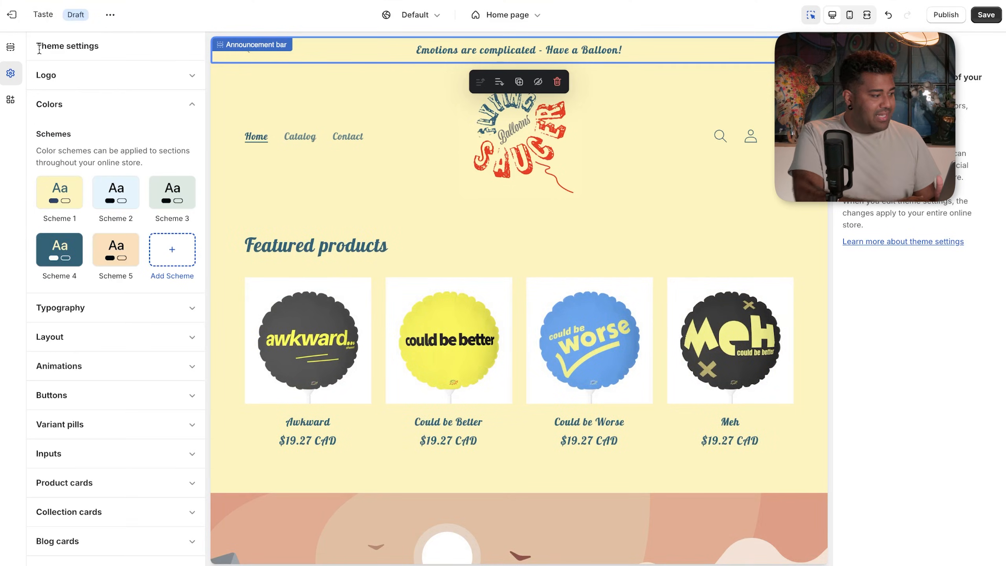
- Set the announcement bar's colour scheme to Scheme 4 for teal with pale yellow text
{"action": "left_click", "coordinate": [12, 48]}
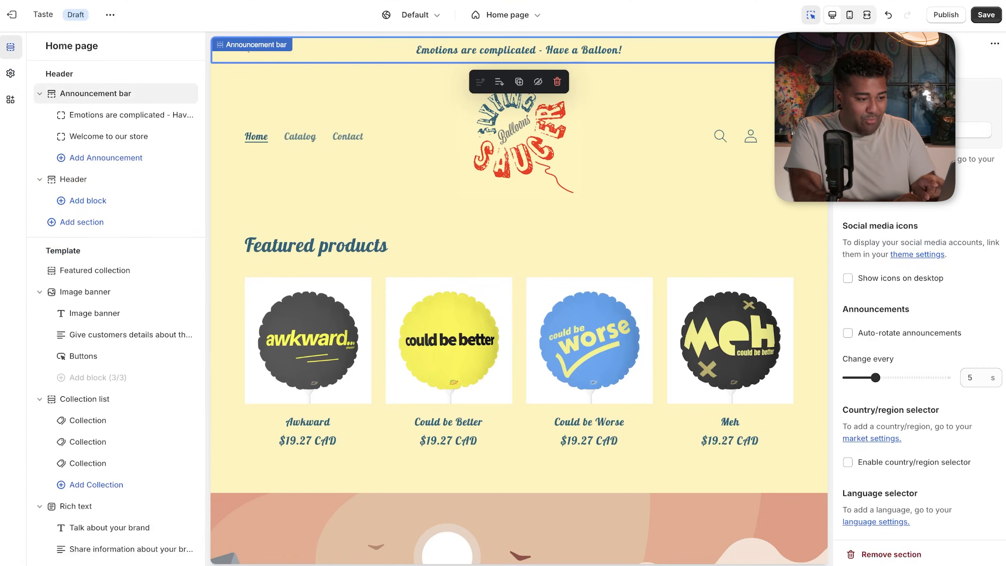
{"action": "left_click", "coordinate": [899, 106]}
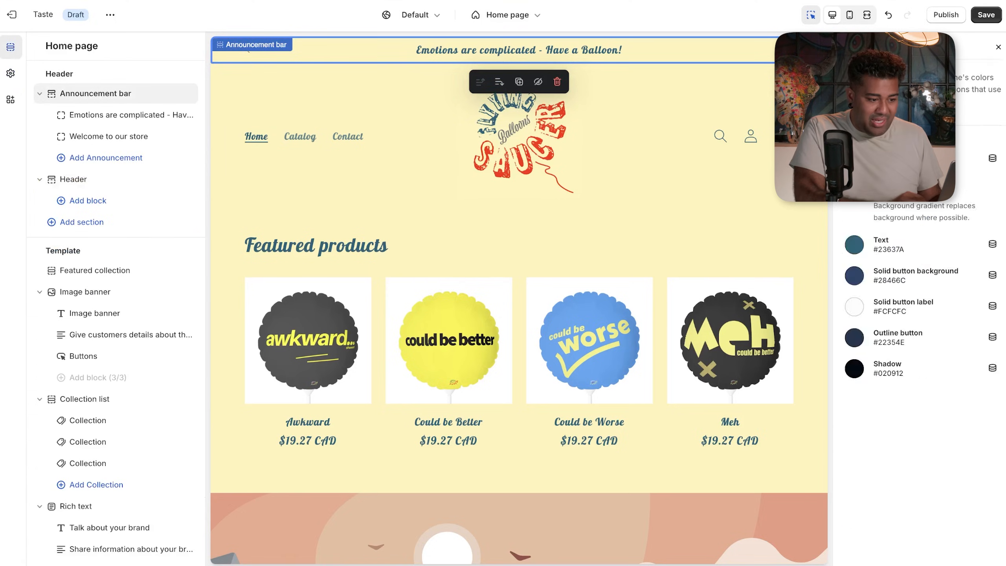
{"action": "left_click", "coordinate": [998, 47]}
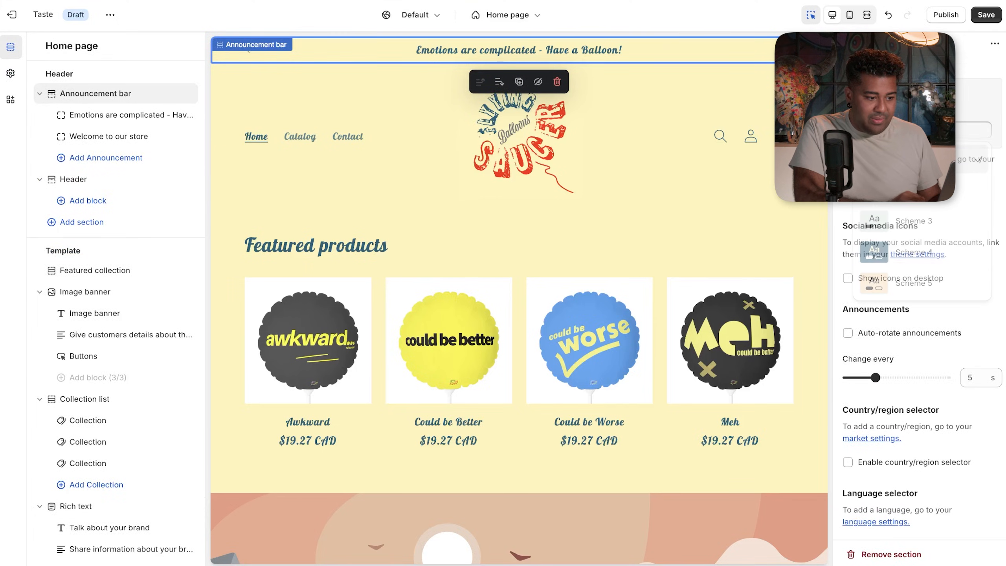
{"action": "left_click", "coordinate": [906, 247]}
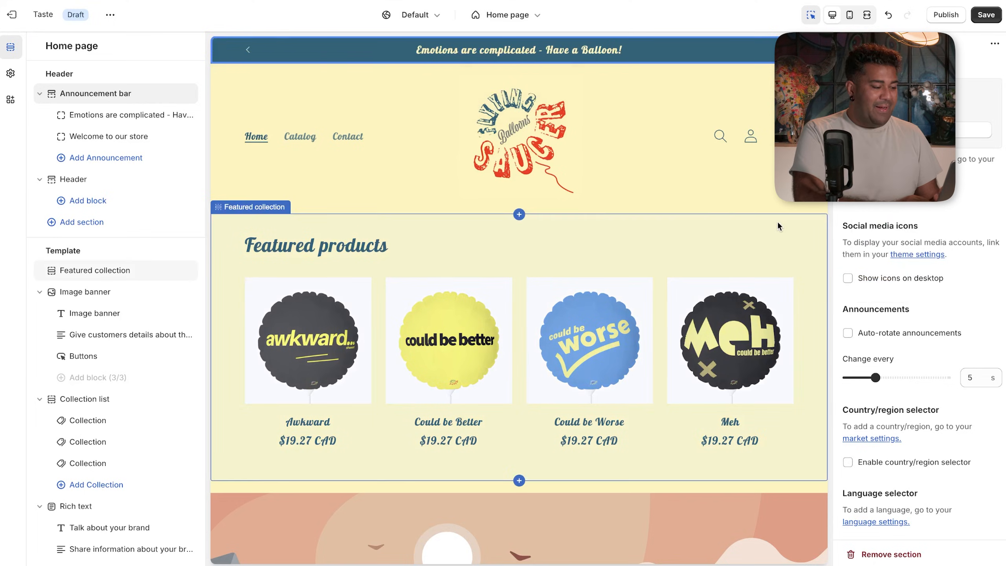
{"action": "left_click", "coordinate": [754, 244]}
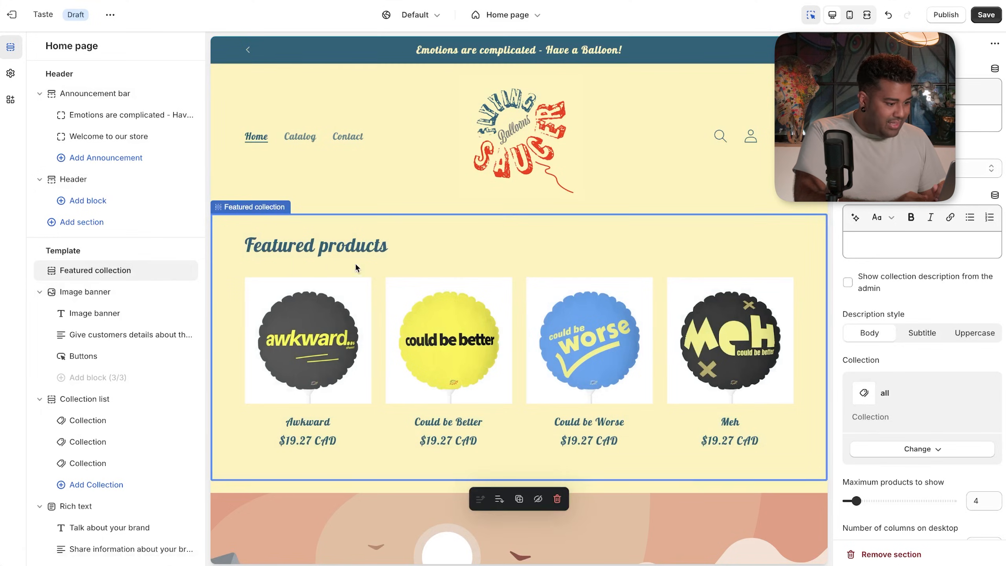
- Give colour Scheme 5 a near-white #FCFCFC background and teal #23637A text
{"action": "left_click", "coordinate": [11, 73]}
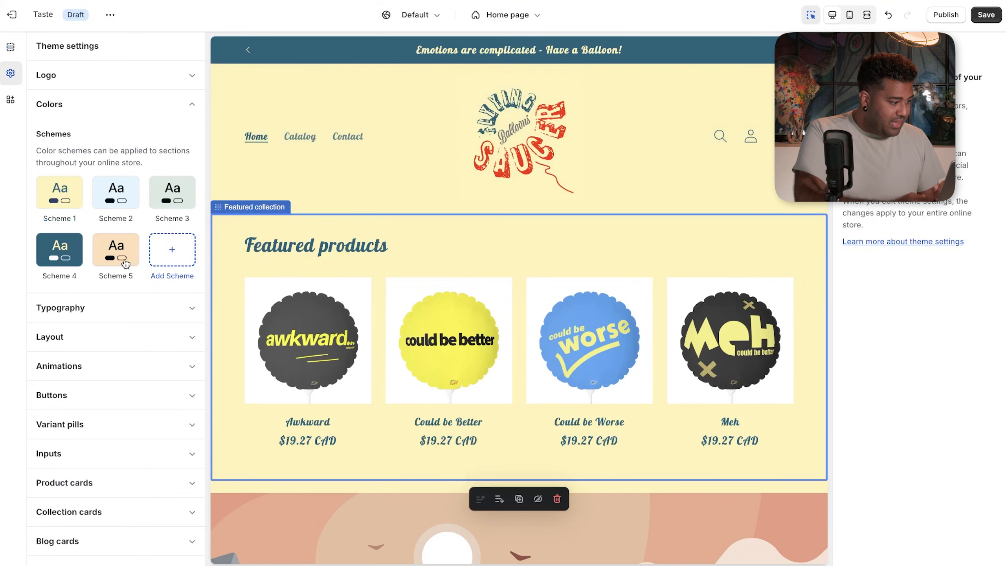
{"action": "left_click", "coordinate": [119, 250]}
{"action": "left_click", "coordinate": [82, 174]}
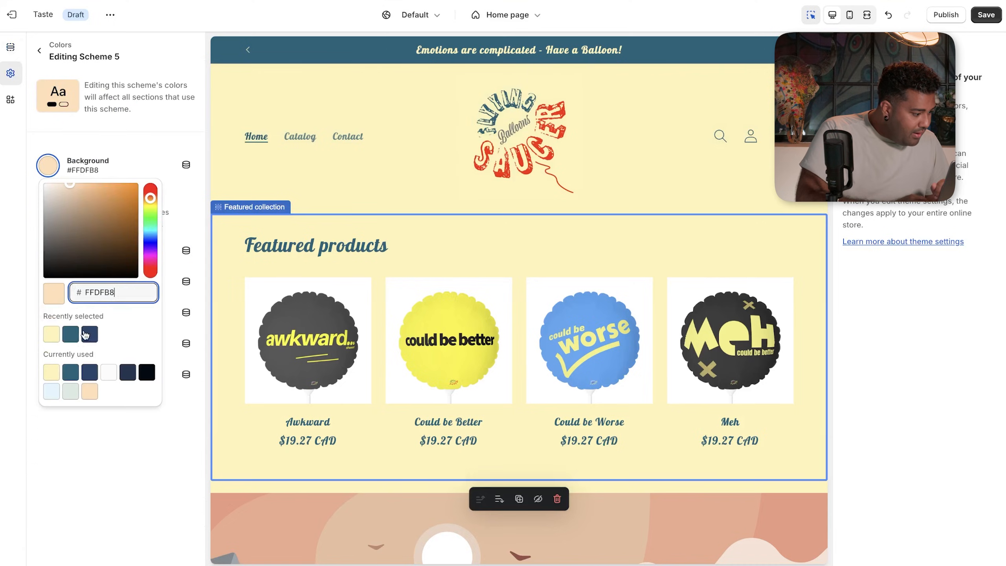
{"action": "left_click", "coordinate": [109, 373]}
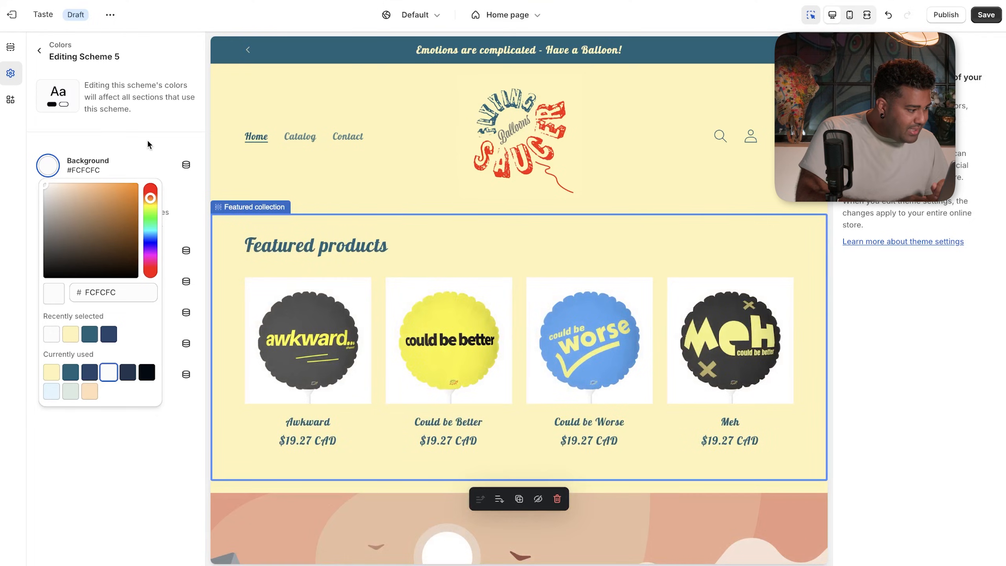
{"action": "left_click", "coordinate": [136, 161]}
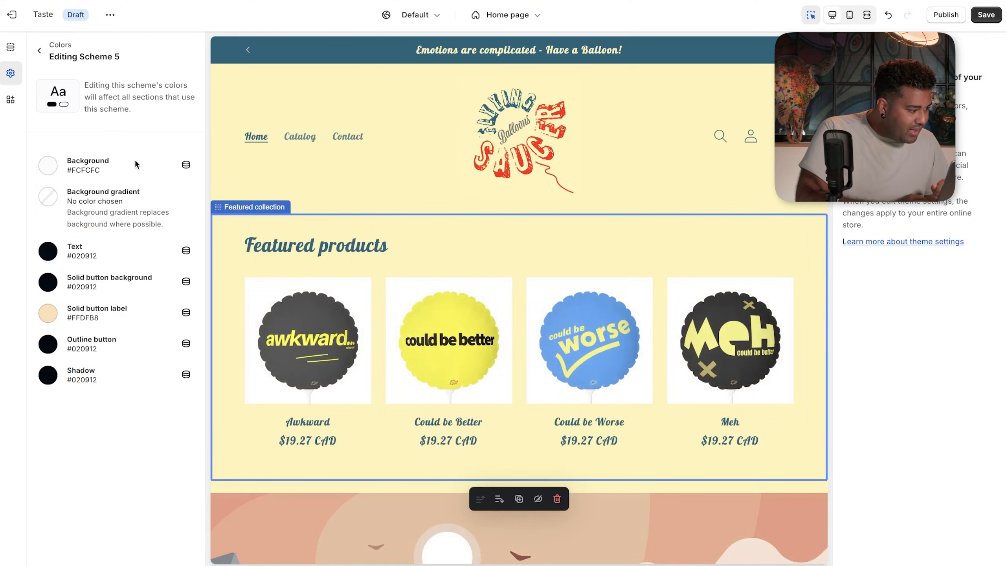
{"action": "left_click", "coordinate": [75, 262]}
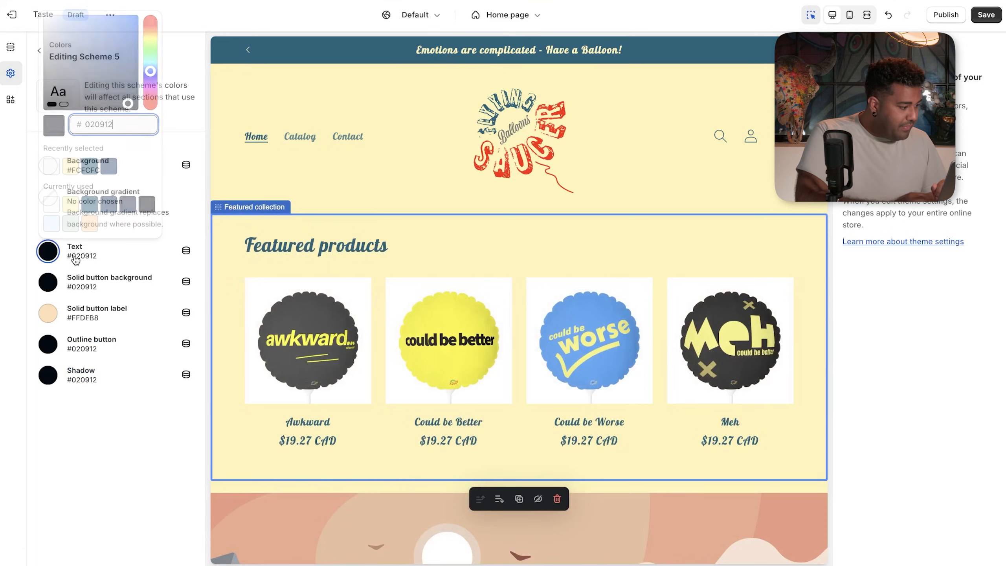
{"action": "left_click", "coordinate": [93, 170]}
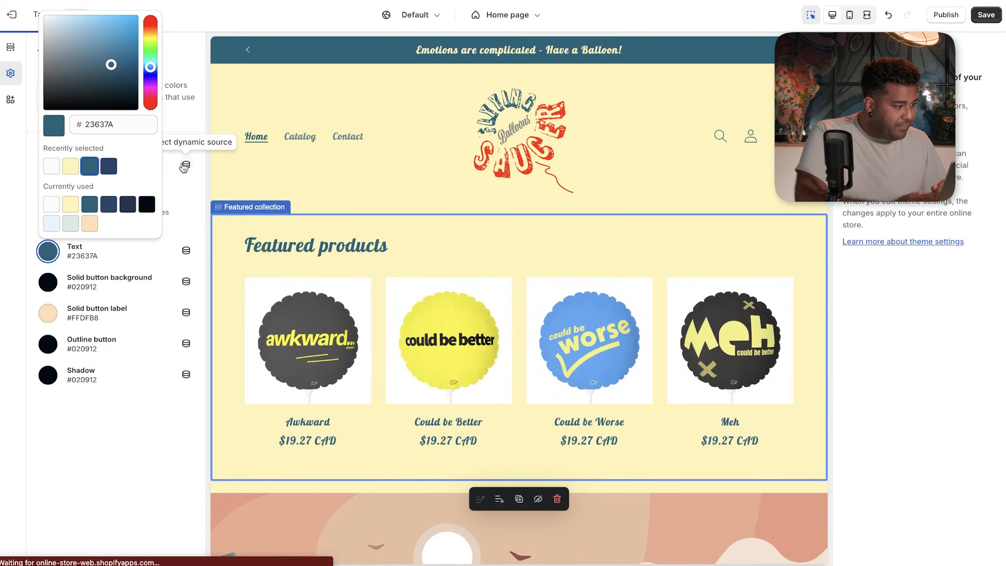
{"action": "left_click", "coordinate": [177, 206]}
{"action": "left_click", "coordinate": [17, 55]}
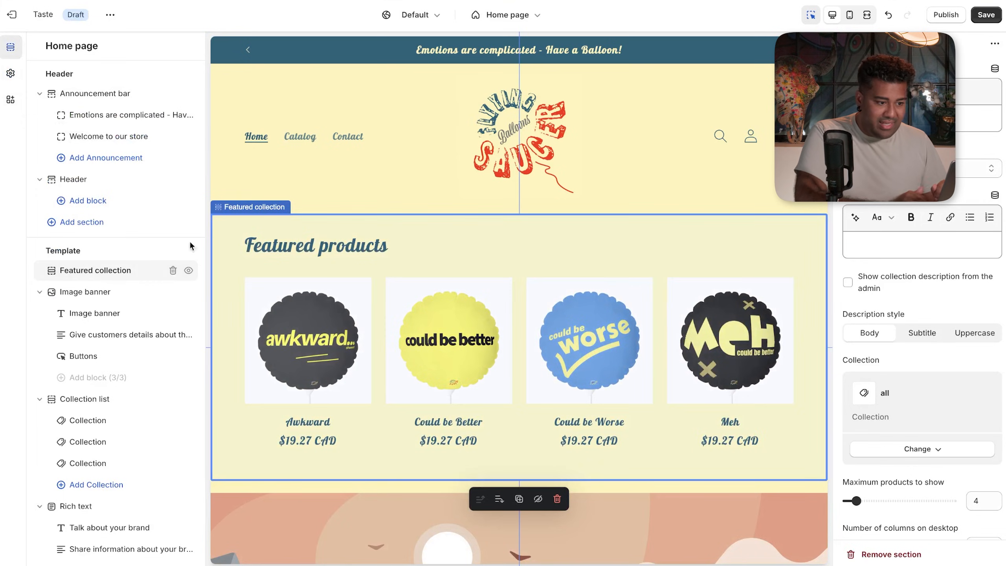
- After trying Schemes 4 and 3, apply Scheme 5 to the Featured collection section
{"action": "scroll", "coordinate": [949, 225], "scroll_direction": "down", "scroll_amount": 8}
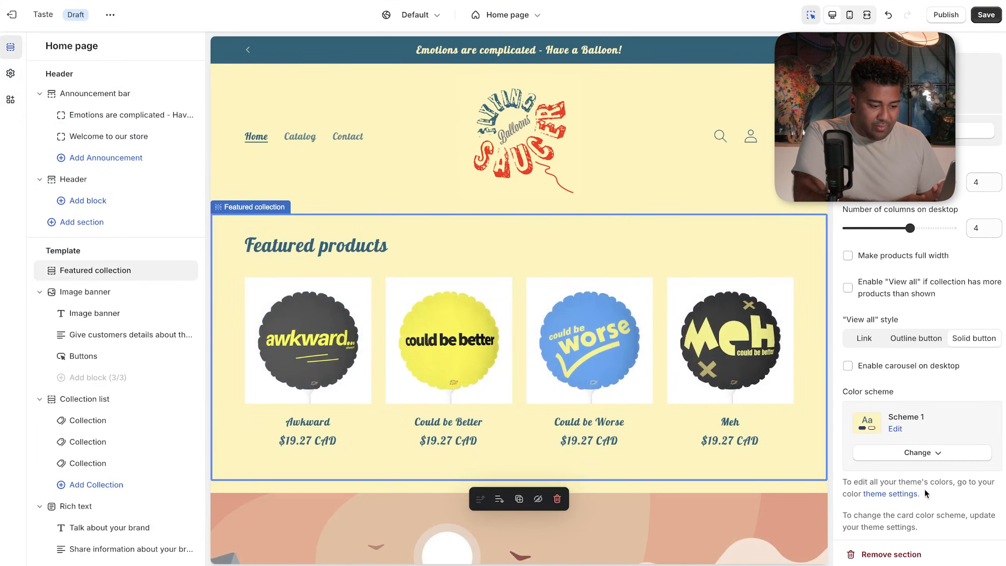
{"action": "left_click", "coordinate": [904, 456]}
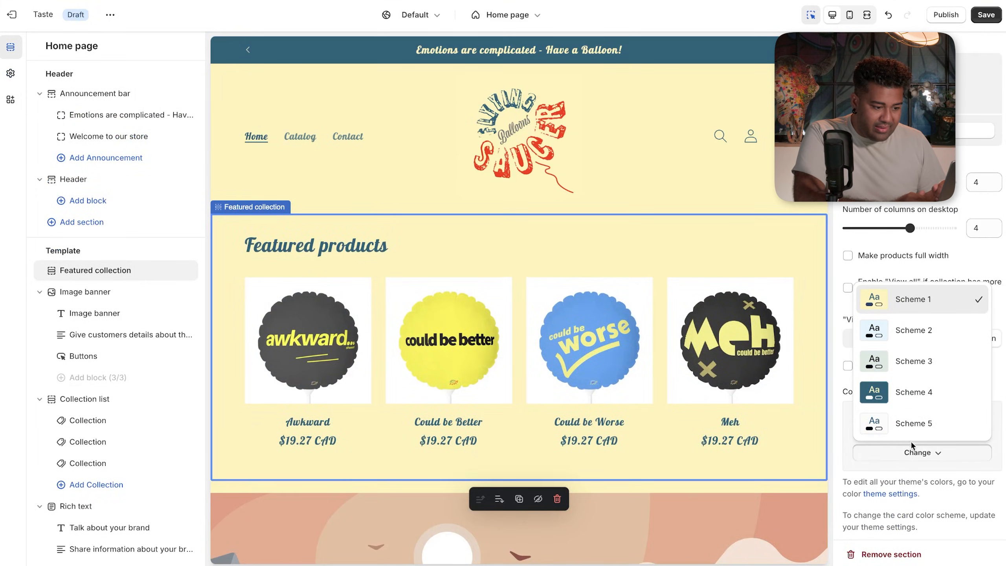
{"action": "left_click", "coordinate": [919, 407]}
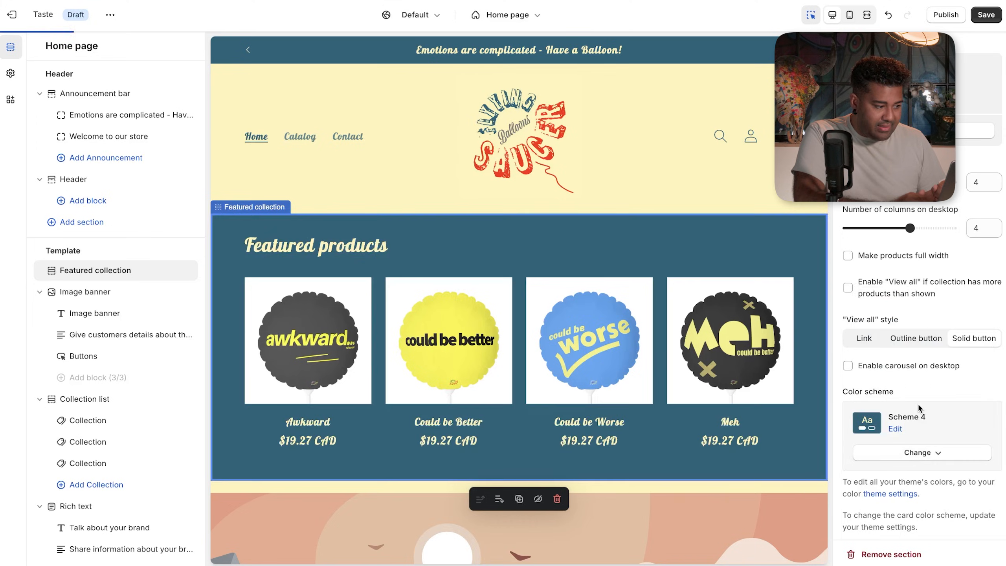
{"action": "left_click", "coordinate": [920, 455]}
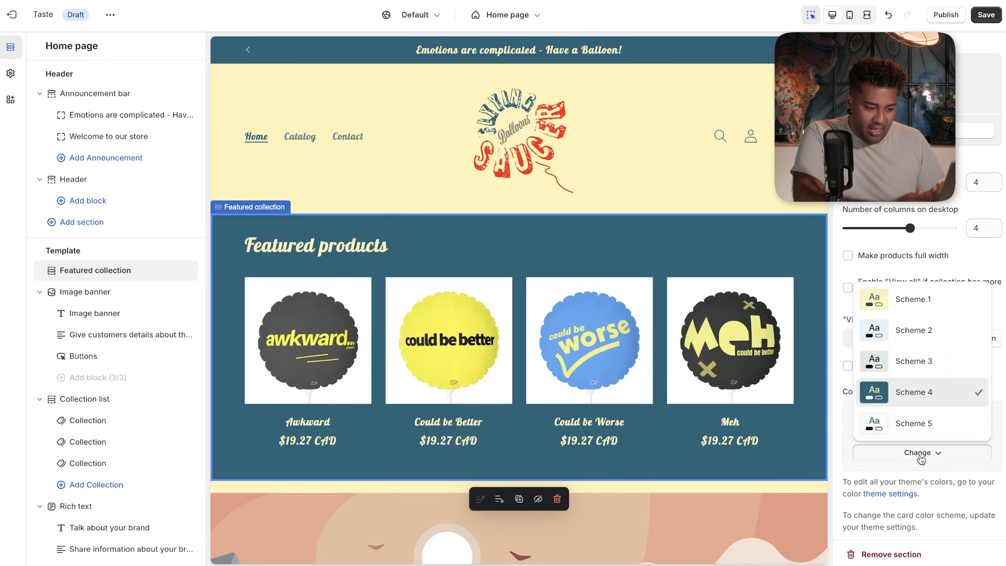
{"action": "left_click", "coordinate": [924, 360]}
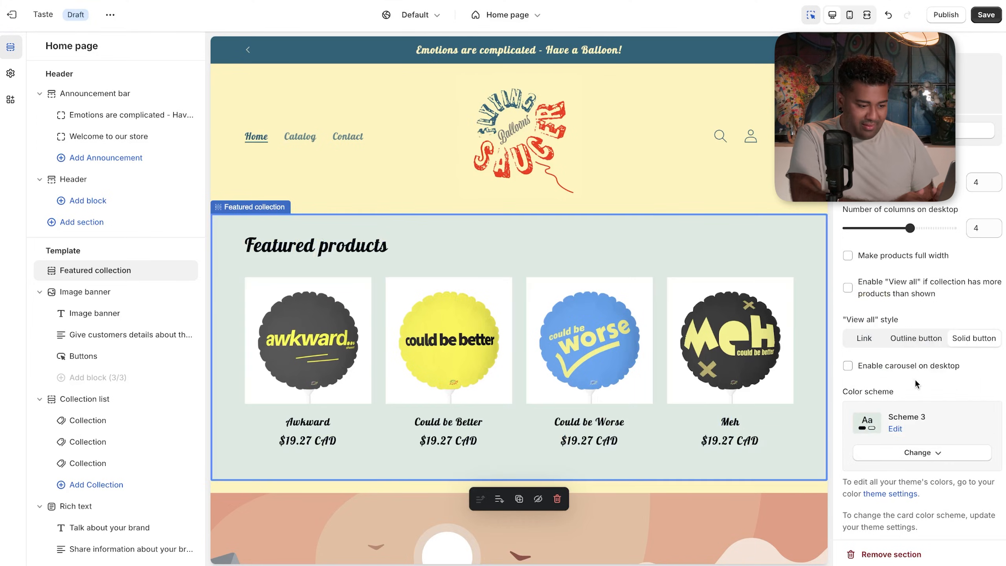
{"action": "left_click", "coordinate": [918, 453]}
{"action": "left_click", "coordinate": [916, 423]}
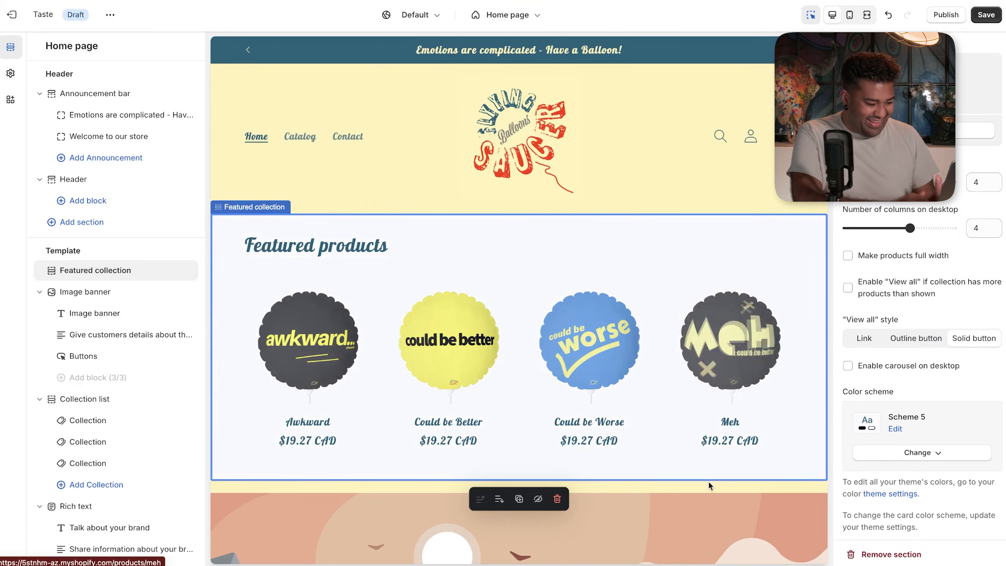
{"action": "left_click", "coordinate": [744, 175]}
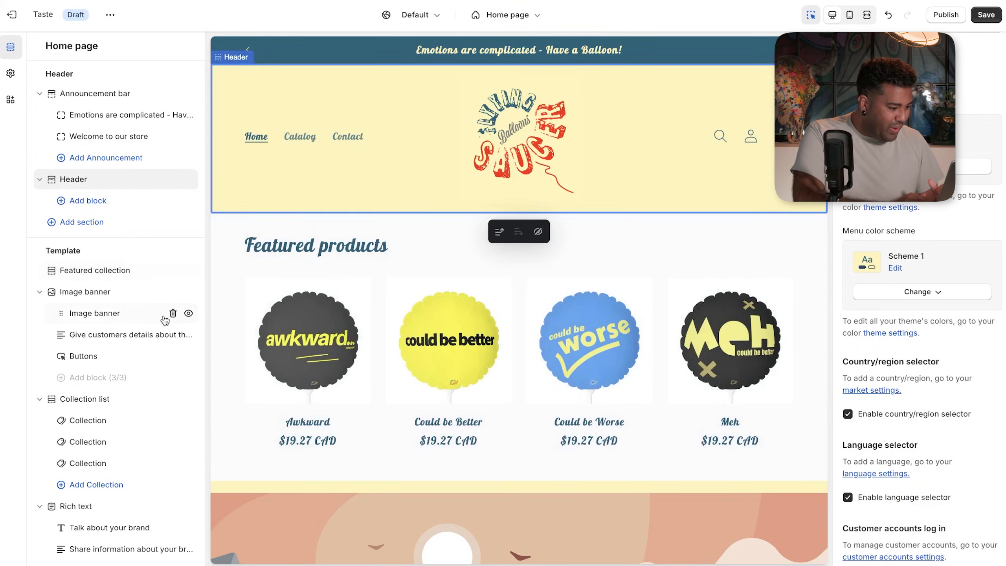
{"action": "scroll", "coordinate": [240, 223], "scroll_direction": "up", "scroll_amount": 5}
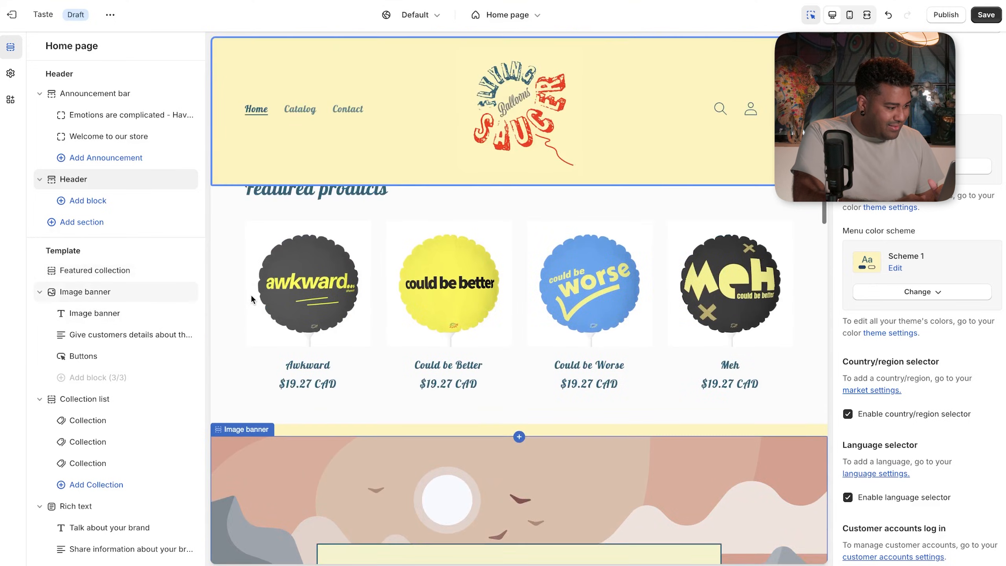
{"action": "scroll", "coordinate": [250, 293], "scroll_direction": "up", "scroll_amount": 2}
{"action": "left_click", "coordinate": [11, 73]}
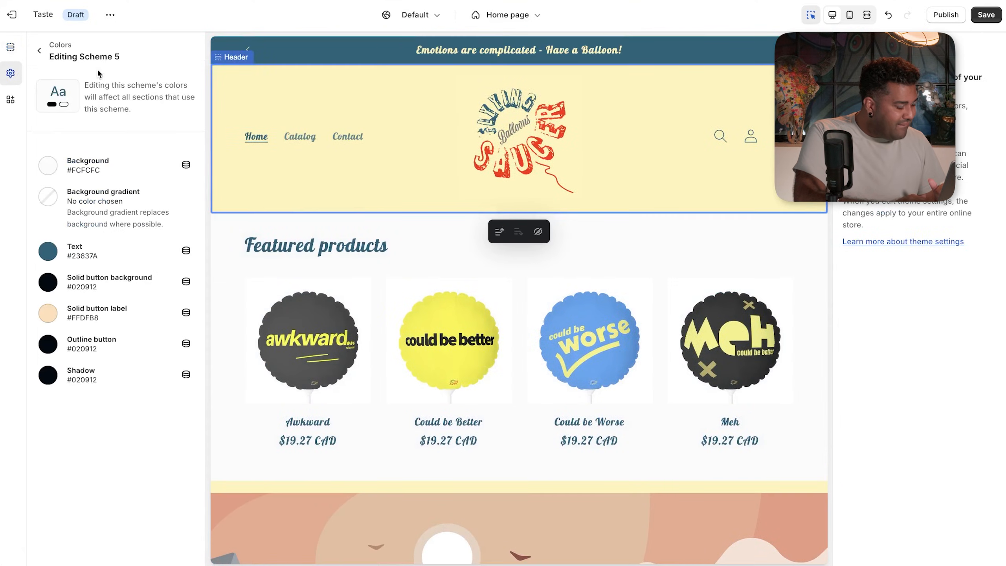
{"action": "left_click", "coordinate": [80, 179]}
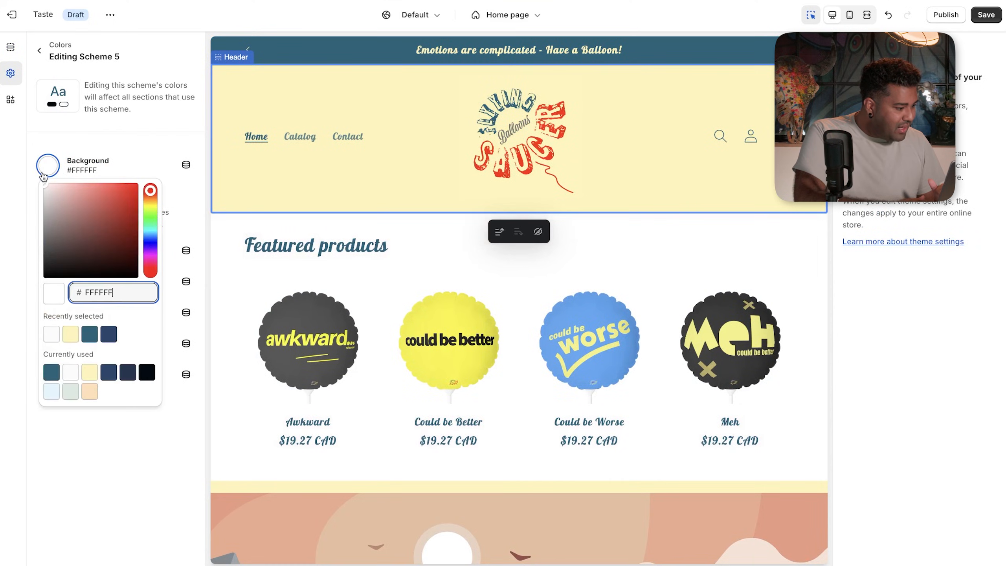
{"action": "left_click_drag", "start_coordinate": [40, 171], "coordinate": [27, 156]}
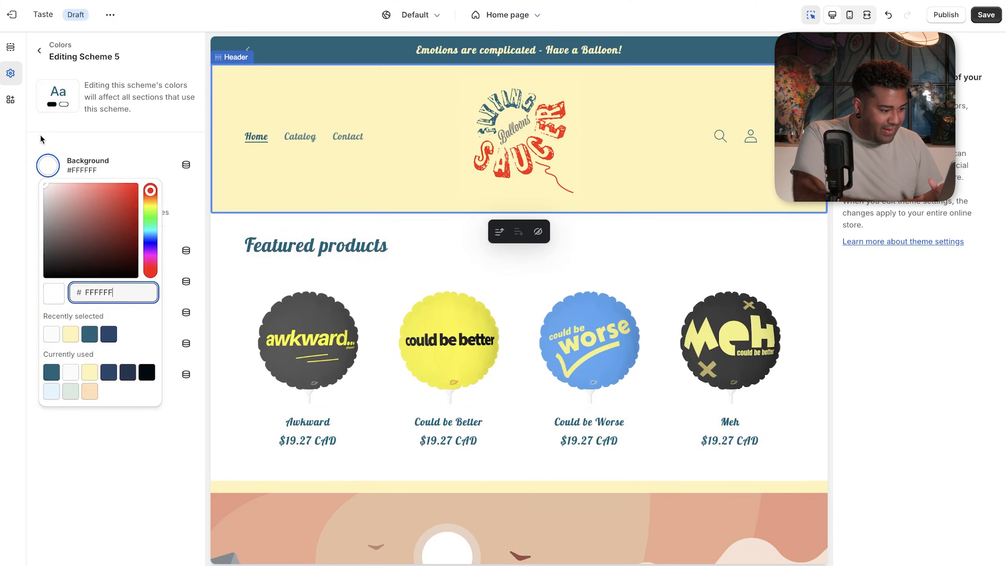
{"action": "left_click", "coordinate": [38, 136]}
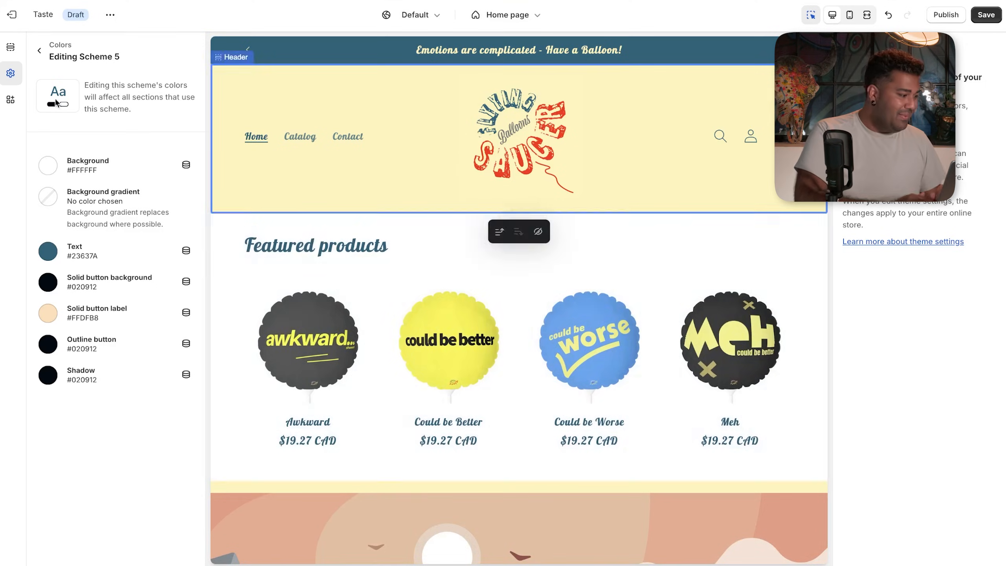
{"action": "left_click", "coordinate": [36, 45]}
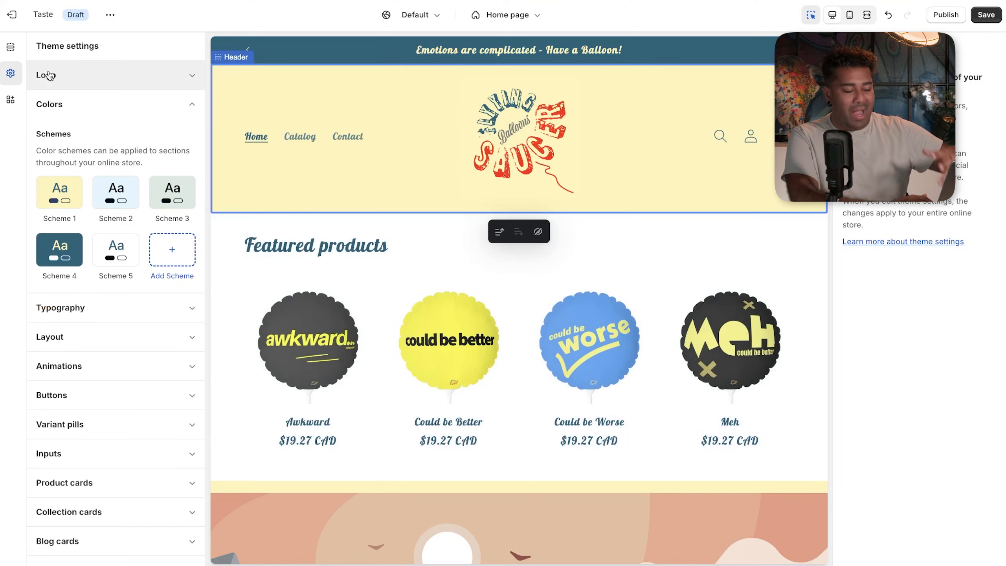
{"action": "left_click", "coordinate": [412, 264]}
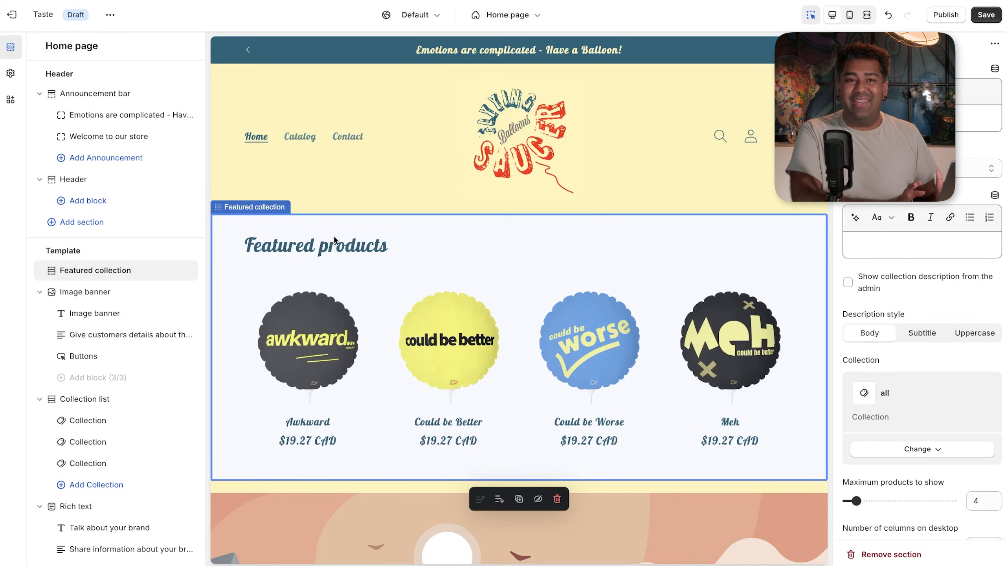
{"action": "left_click", "coordinate": [291, 172]}
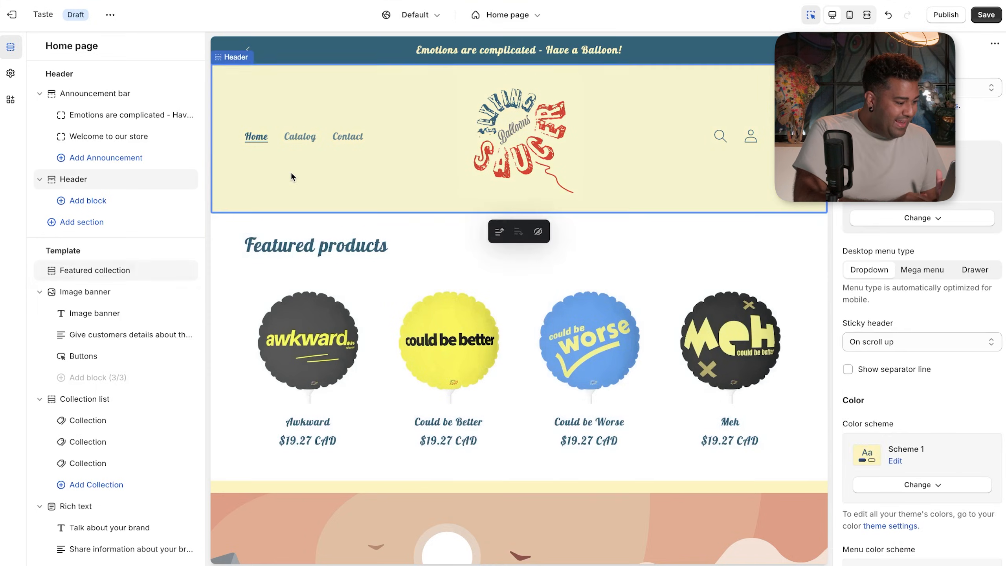
{"action": "left_click", "coordinate": [315, 273]}
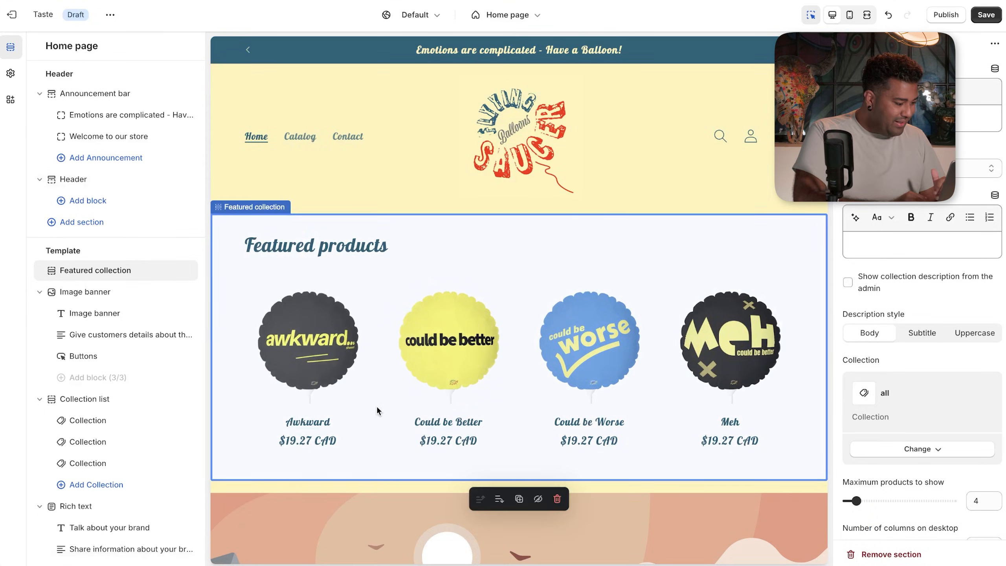
{"action": "left_click", "coordinate": [4, 79]}
{"action": "left_click", "coordinate": [104, 311]}
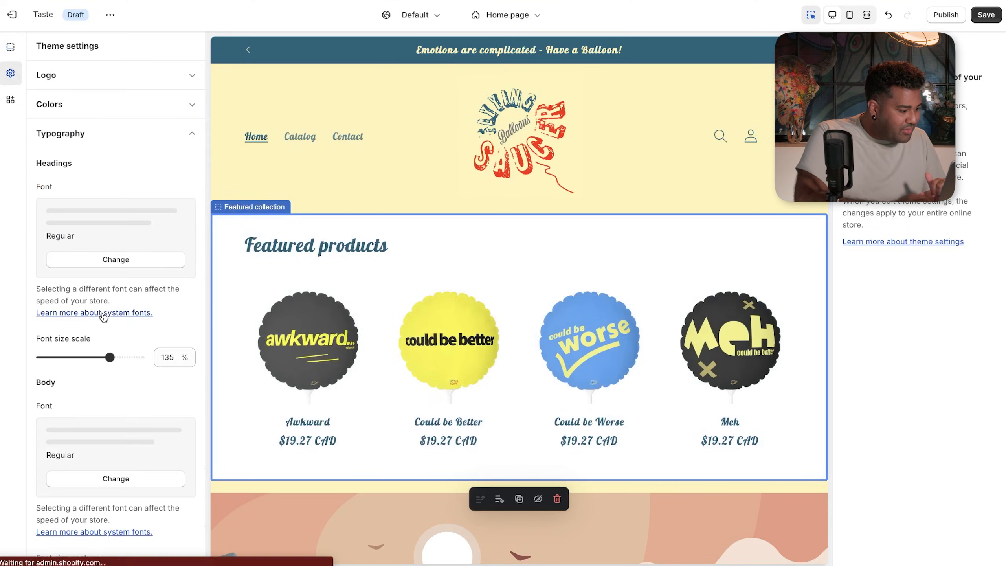
{"action": "scroll", "coordinate": [95, 343], "scroll_direction": "down", "scroll_amount": 5}
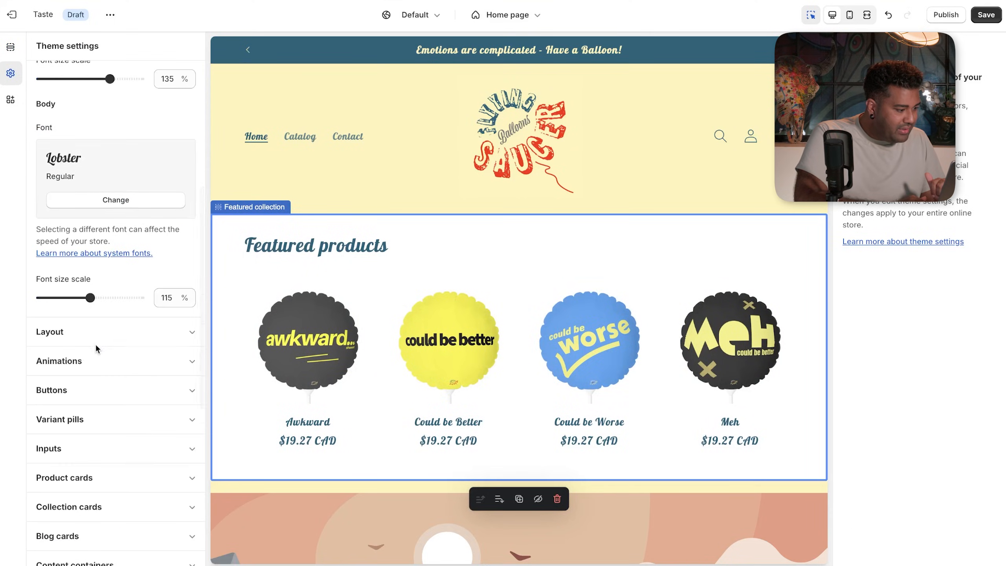
{"action": "scroll", "coordinate": [95, 342], "scroll_direction": "up", "scroll_amount": 2}
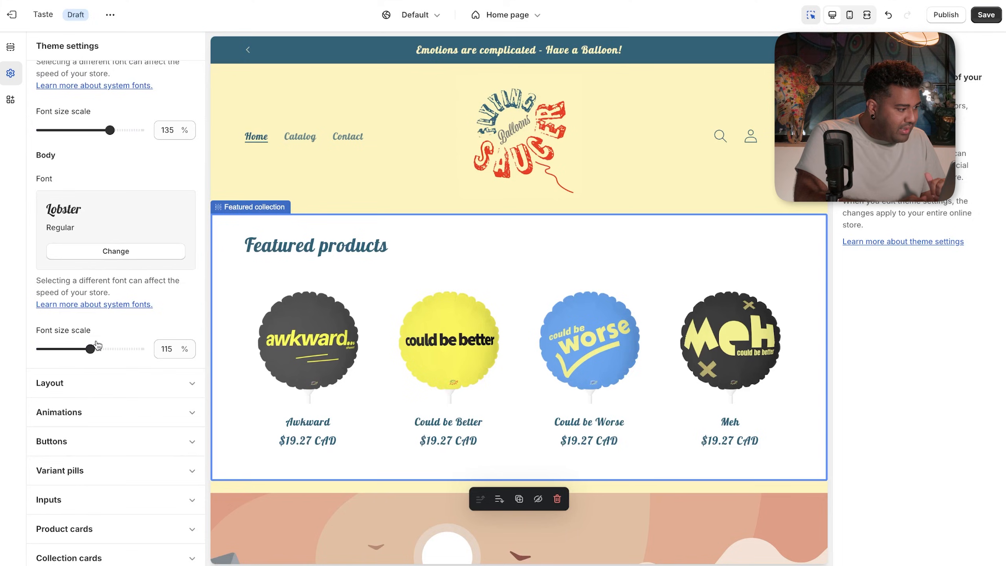
{"action": "scroll", "coordinate": [114, 297], "scroll_direction": "up", "scroll_amount": 8}
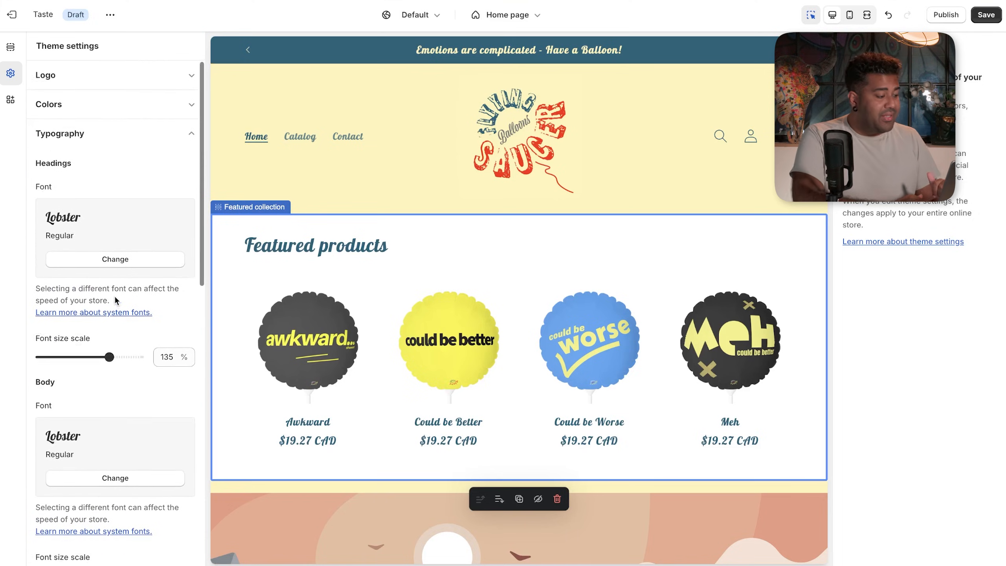
{"action": "scroll", "coordinate": [115, 298], "scroll_direction": "down", "scroll_amount": 1}
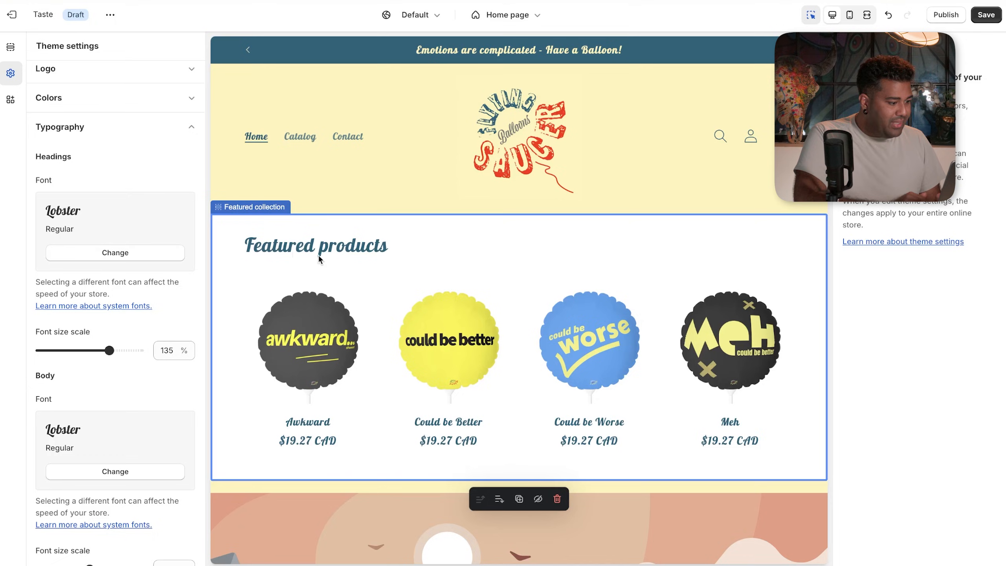
{"action": "scroll", "coordinate": [99, 318], "scroll_direction": "down", "scroll_amount": 4}
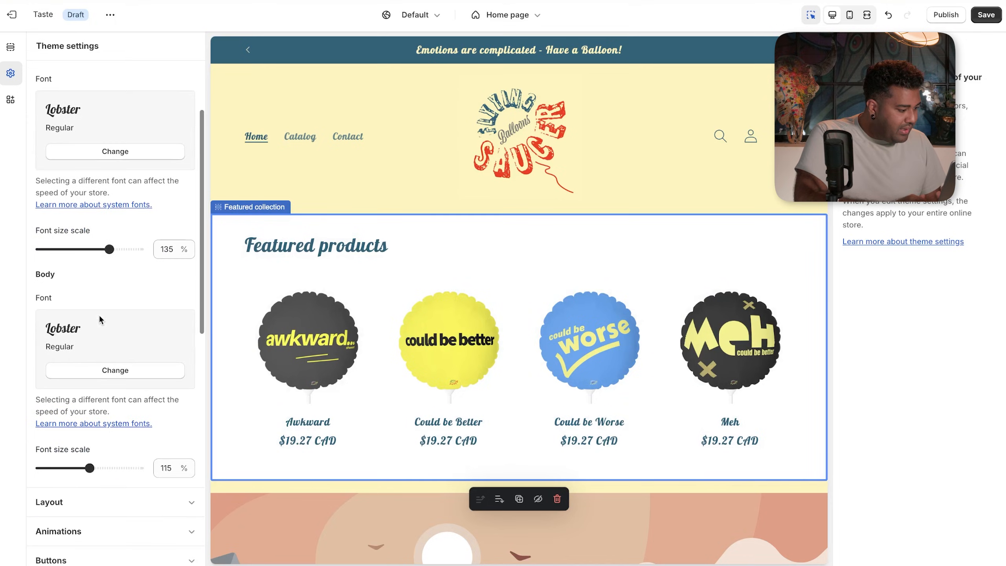
{"action": "left_click", "coordinate": [101, 369]}
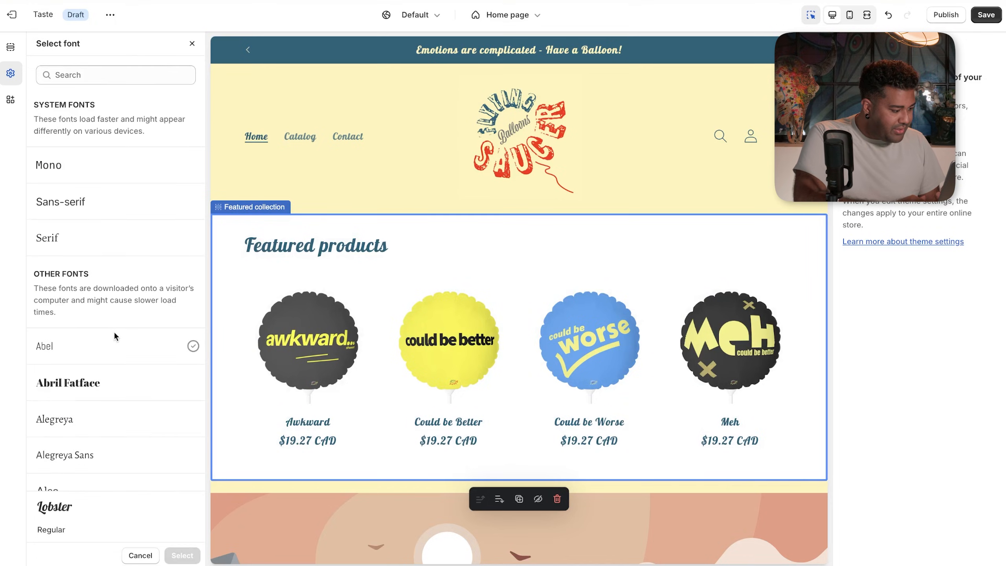
{"action": "scroll", "coordinate": [114, 335], "scroll_direction": "down", "scroll_amount": 5}
{"action": "scroll", "coordinate": [108, 386], "scroll_direction": "down", "scroll_amount": 4}
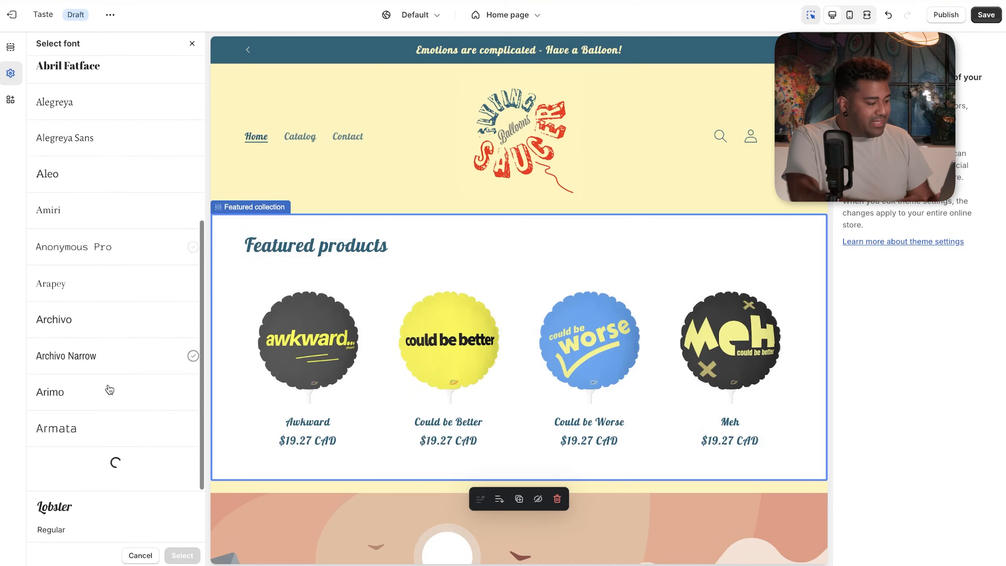
{"action": "left_click", "coordinate": [91, 333]}
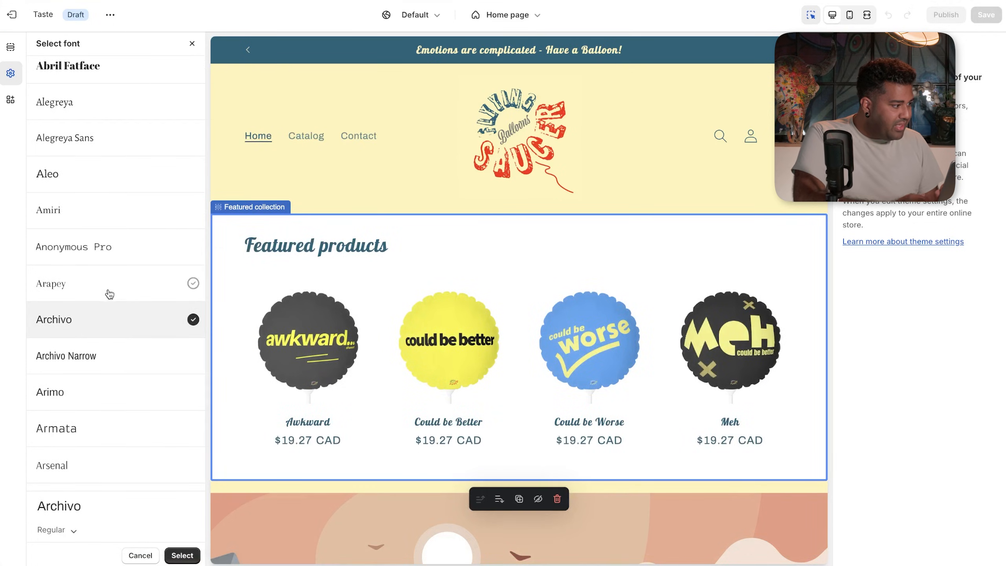
{"action": "left_click", "coordinate": [110, 202]}
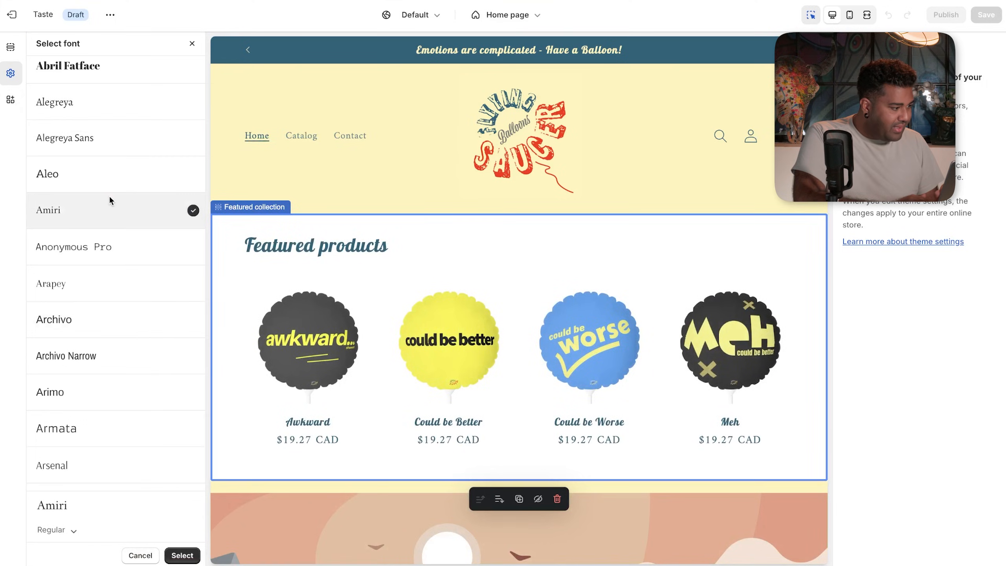
{"action": "left_click", "coordinate": [191, 44]}
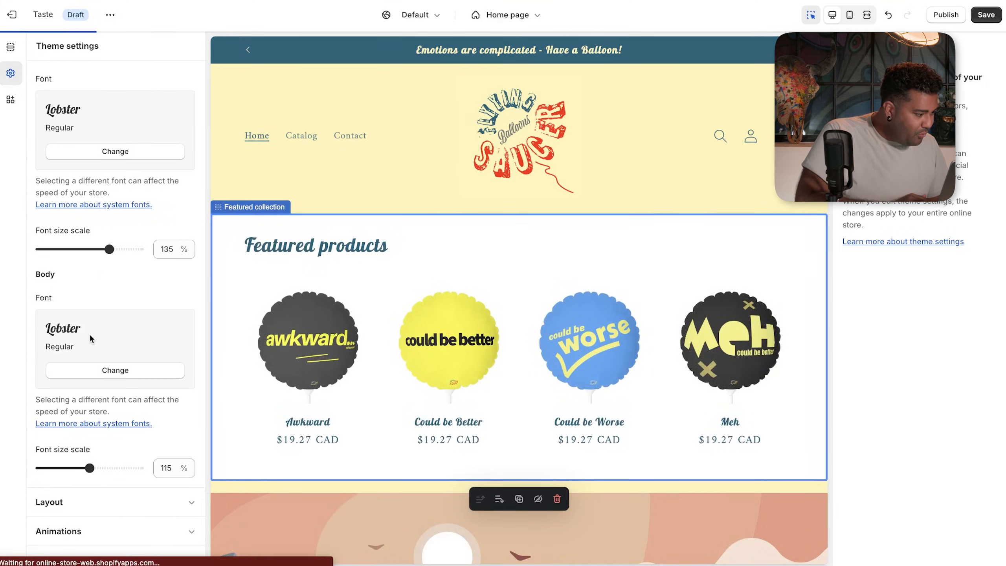
{"action": "left_click", "coordinate": [11, 48]}
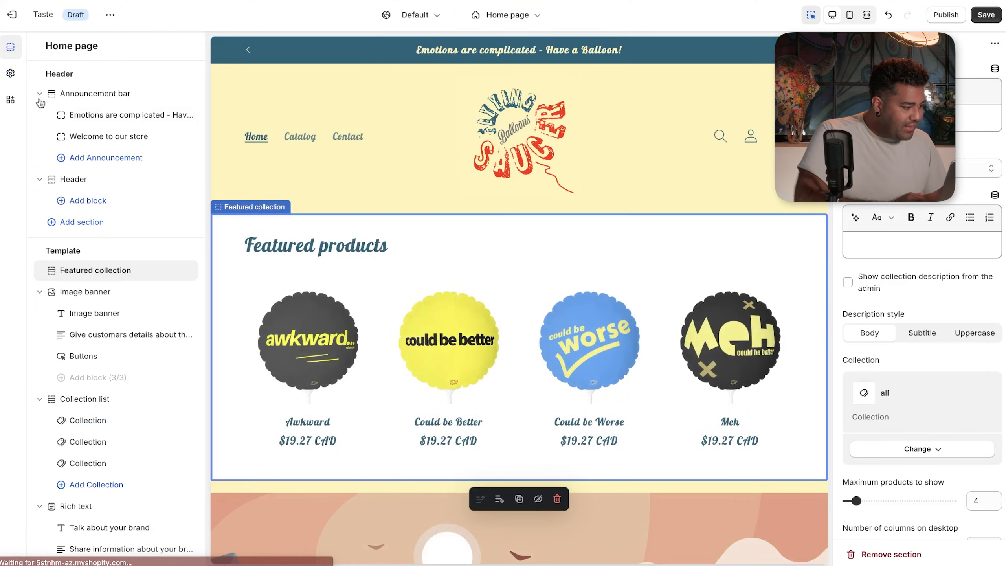
{"action": "left_click", "coordinate": [115, 281]}
{"action": "left_click", "coordinate": [145, 276]}
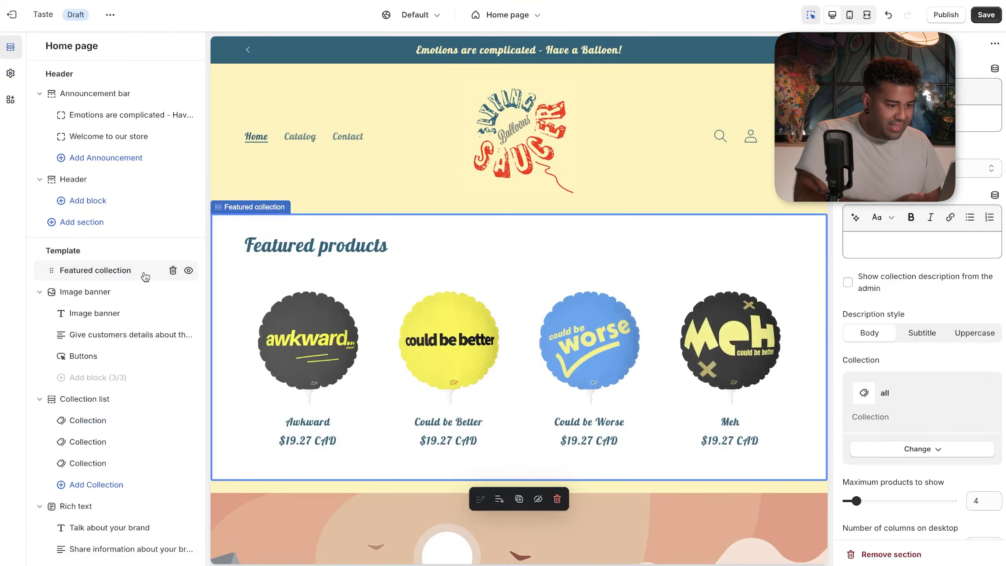
- Go to Theme settings' Typography section and bring up the Body font chooser
{"action": "scroll", "coordinate": [938, 288], "scroll_direction": "down", "scroll_amount": 1}
{"action": "scroll", "coordinate": [939, 288], "scroll_direction": "down", "scroll_amount": 2}
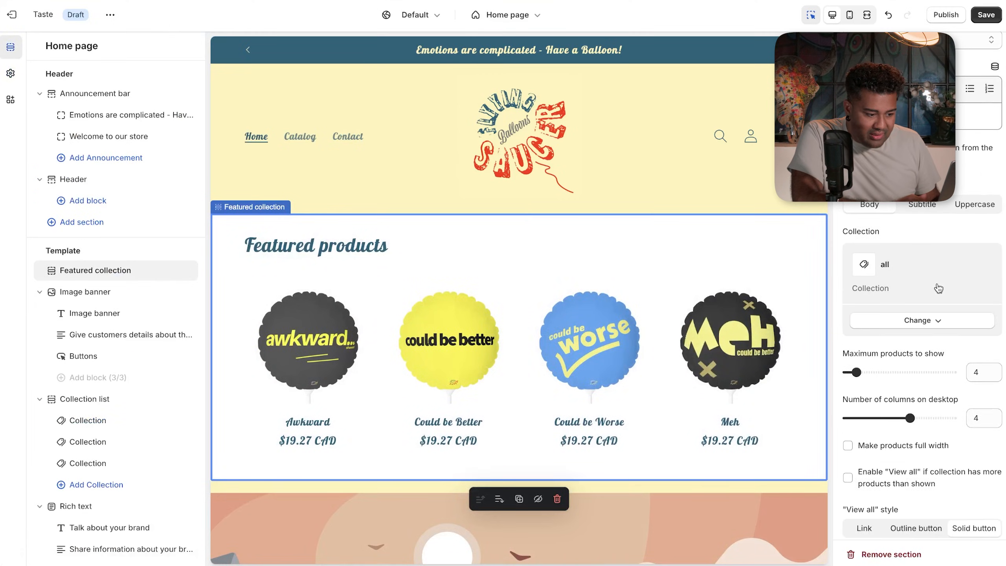
{"action": "scroll", "coordinate": [936, 287], "scroll_direction": "up", "scroll_amount": 1}
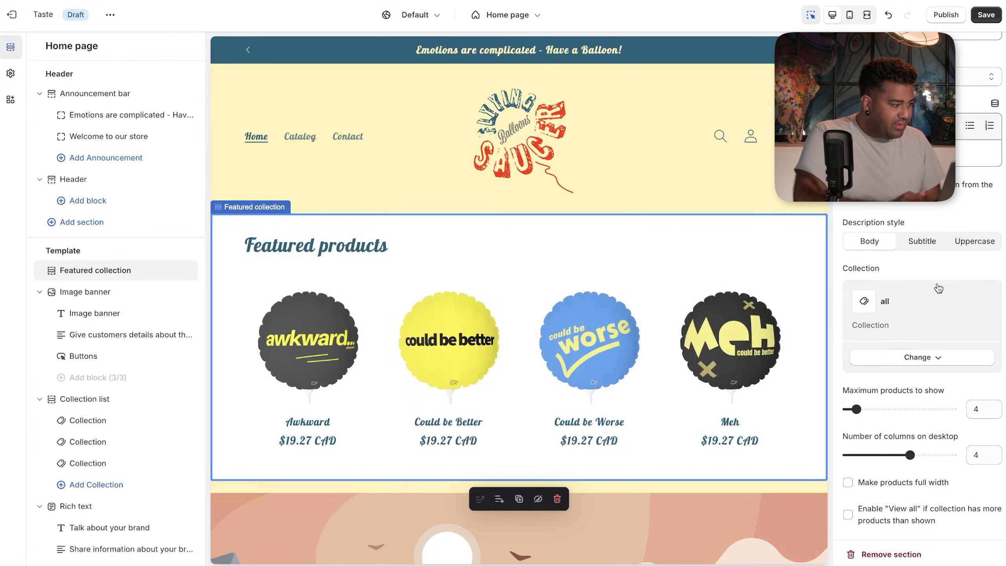
{"action": "left_click", "coordinate": [11, 74]}
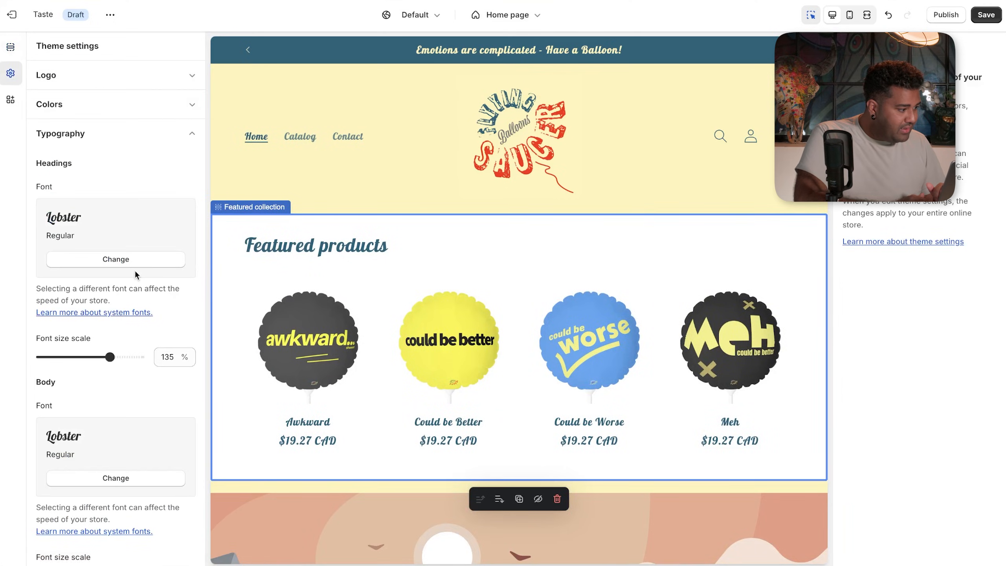
{"action": "scroll", "coordinate": [124, 316], "scroll_direction": "down", "scroll_amount": 5}
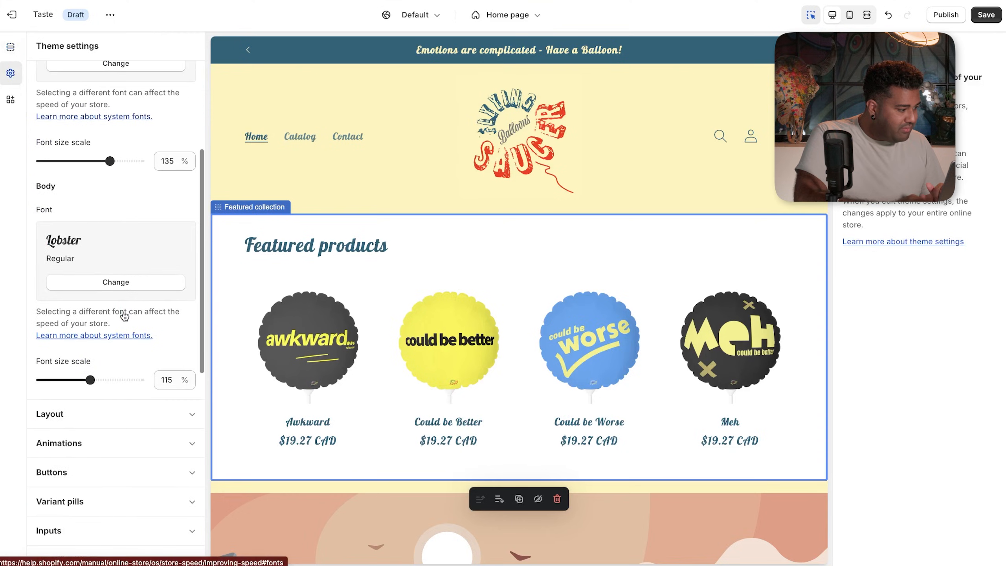
{"action": "left_click", "coordinate": [124, 290]}
- Preview Abril Fatface, Alegreya Sans and Asul for body text, then discard, keeping Lobster
{"action": "left_click", "coordinate": [105, 381]}
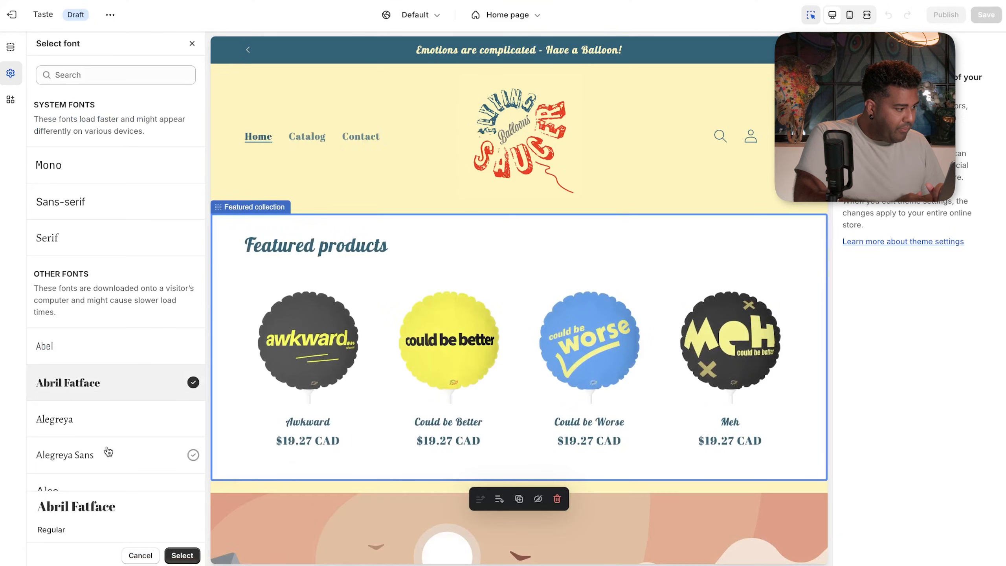
{"action": "left_click", "coordinate": [108, 451]}
{"action": "scroll", "coordinate": [108, 451], "scroll_direction": "down", "scroll_amount": 10}
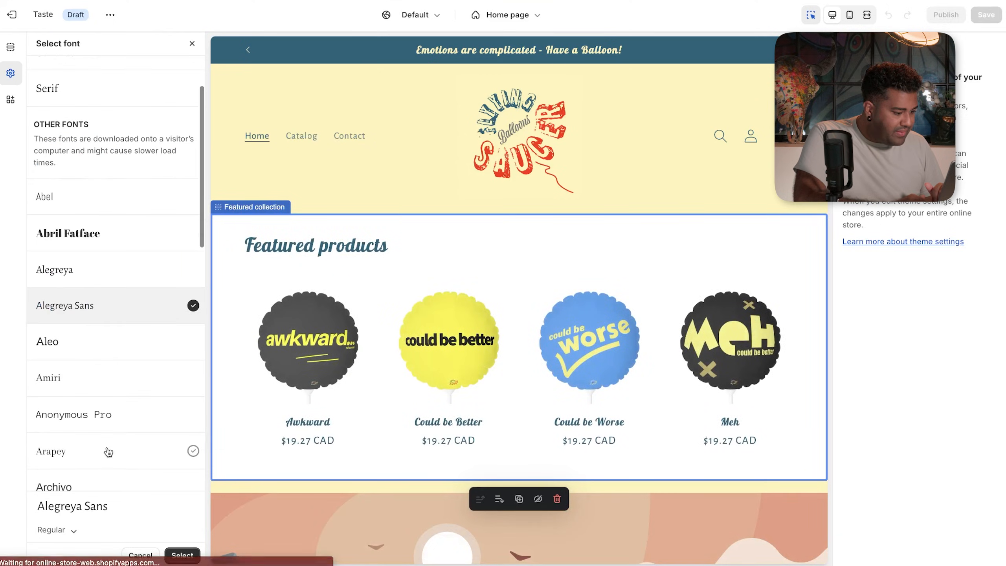
{"action": "scroll", "coordinate": [108, 452], "scroll_direction": "down", "scroll_amount": 1}
{"action": "left_click", "coordinate": [106, 452]}
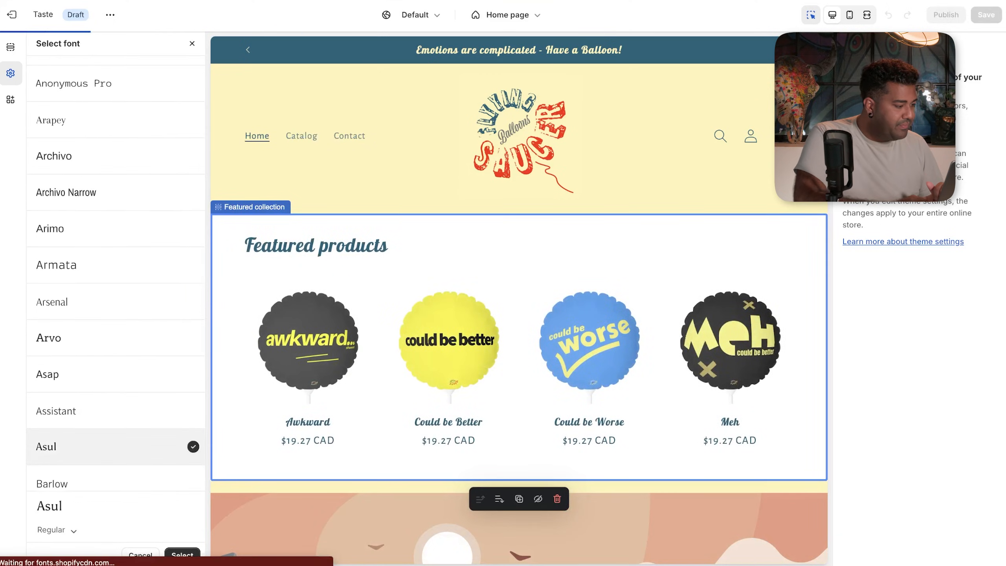
{"action": "left_click", "coordinate": [190, 44]}
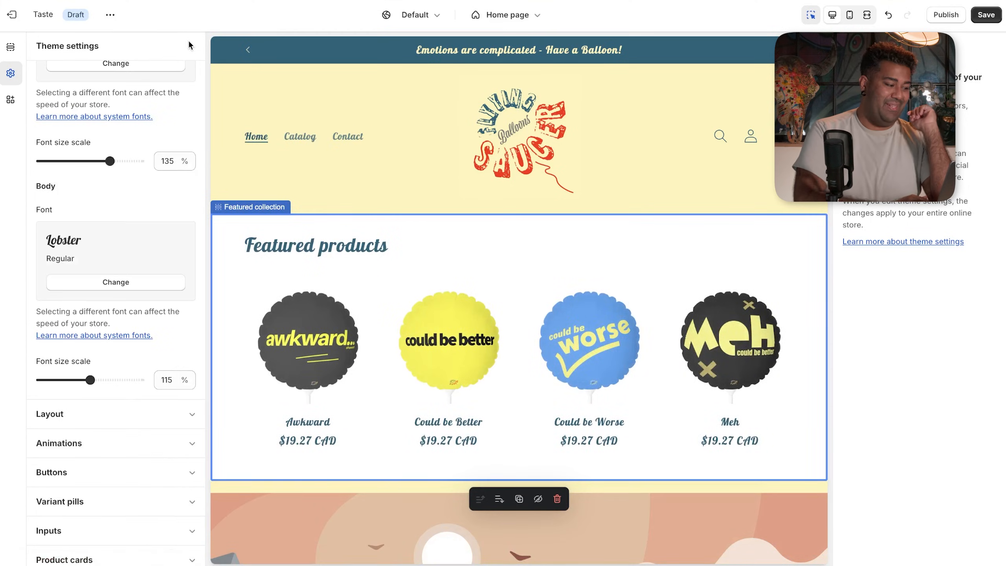
{"action": "scroll", "coordinate": [122, 162], "scroll_direction": "up", "scroll_amount": 4}
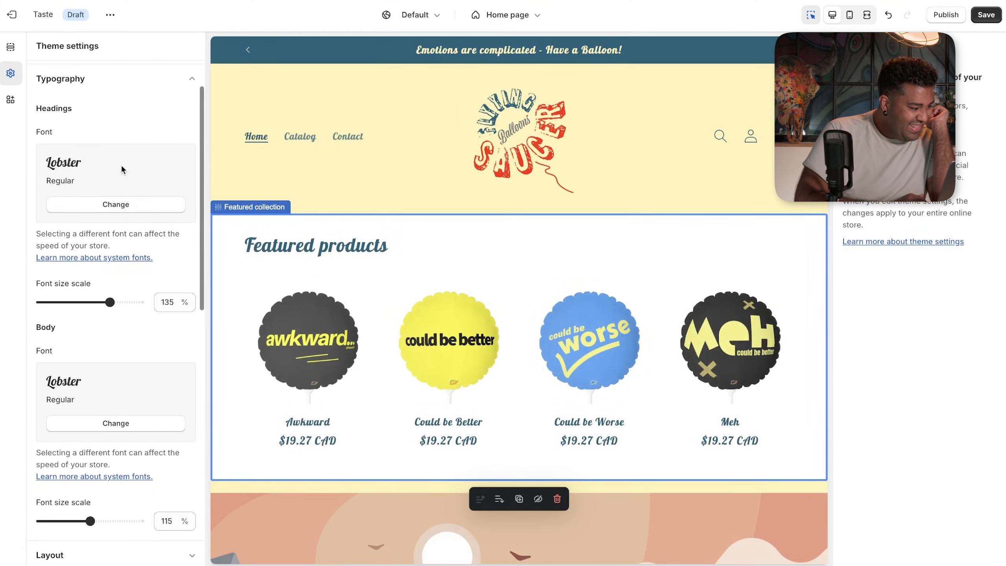
- Preview Sans-serif, Abril Fatface and Grandstander as the heading font
{"action": "left_click", "coordinate": [125, 205]}
{"action": "left_click", "coordinate": [128, 212]}
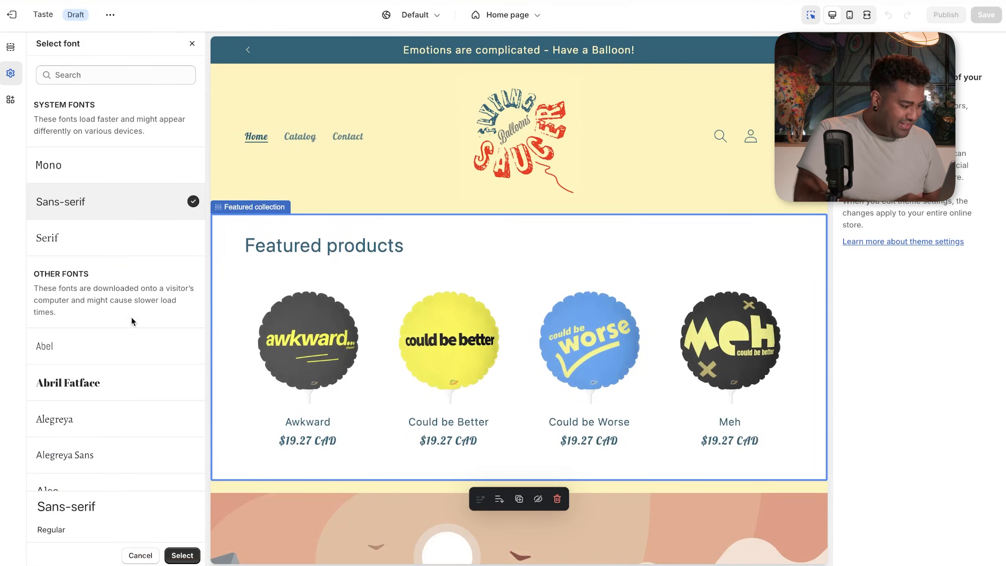
{"action": "scroll", "coordinate": [131, 316], "scroll_direction": "down", "scroll_amount": 4}
{"action": "left_click", "coordinate": [125, 227]}
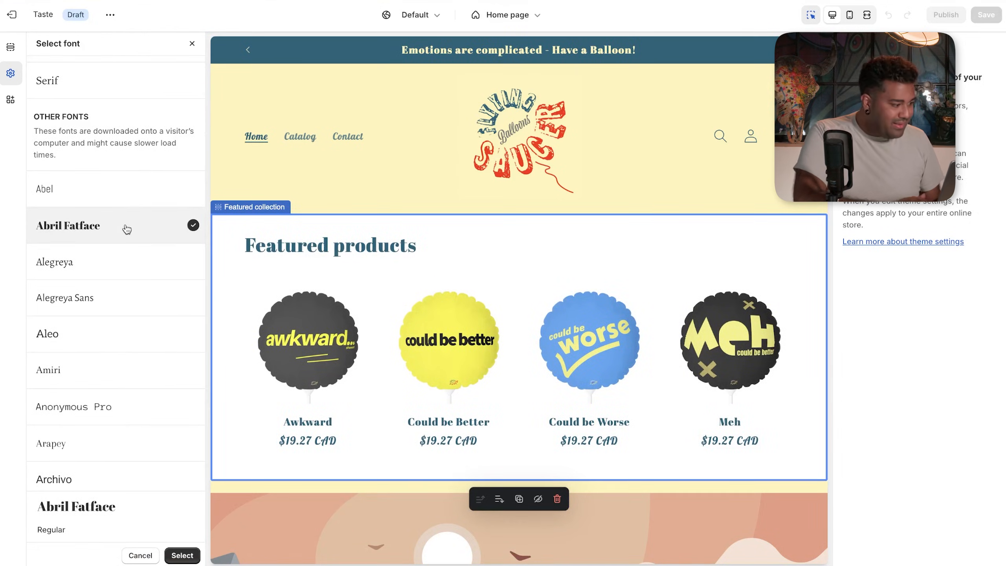
{"action": "scroll", "coordinate": [127, 356], "scroll_direction": "down", "scroll_amount": 15}
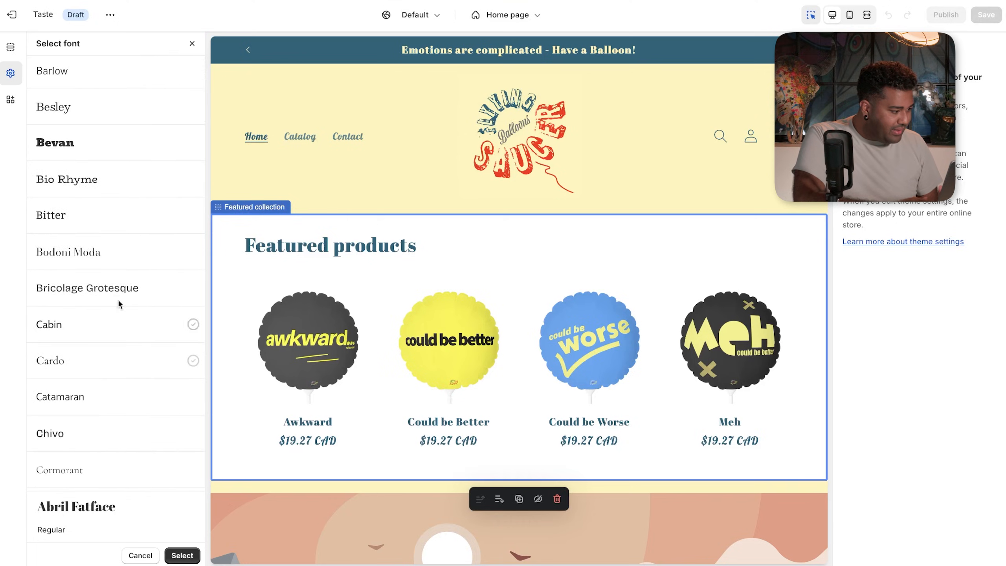
{"action": "scroll", "coordinate": [117, 282], "scroll_direction": "down", "scroll_amount": 5}
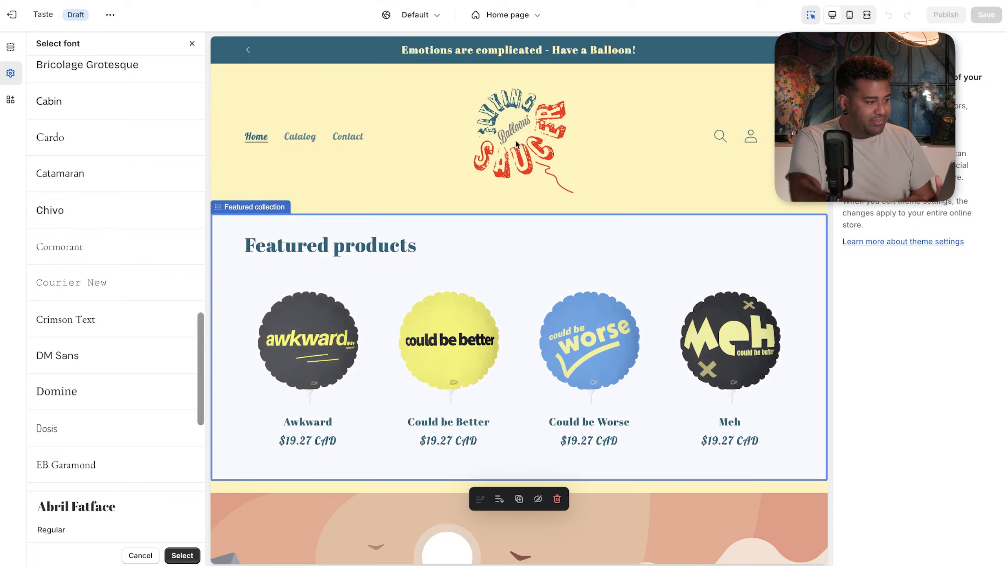
{"action": "scroll", "coordinate": [118, 445], "scroll_direction": "down", "scroll_amount": 7}
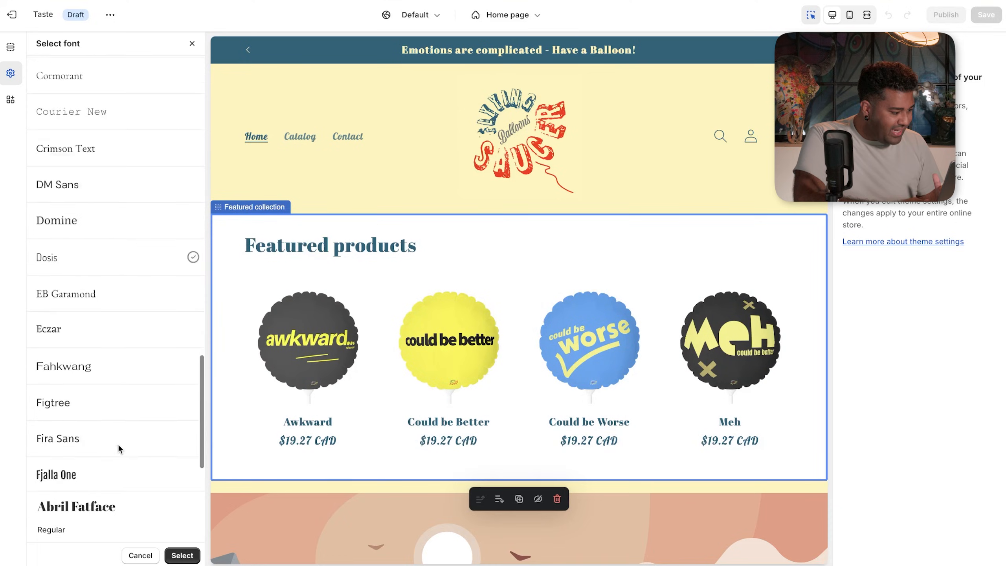
{"action": "scroll", "coordinate": [119, 447], "scroll_direction": "down", "scroll_amount": 5}
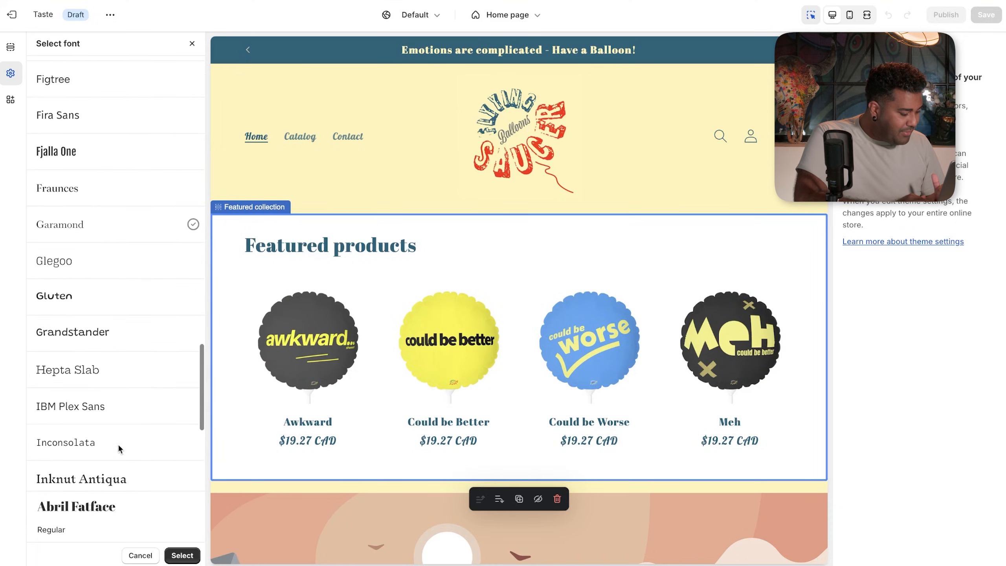
{"action": "scroll", "coordinate": [118, 443], "scroll_direction": "down", "scroll_amount": 3}
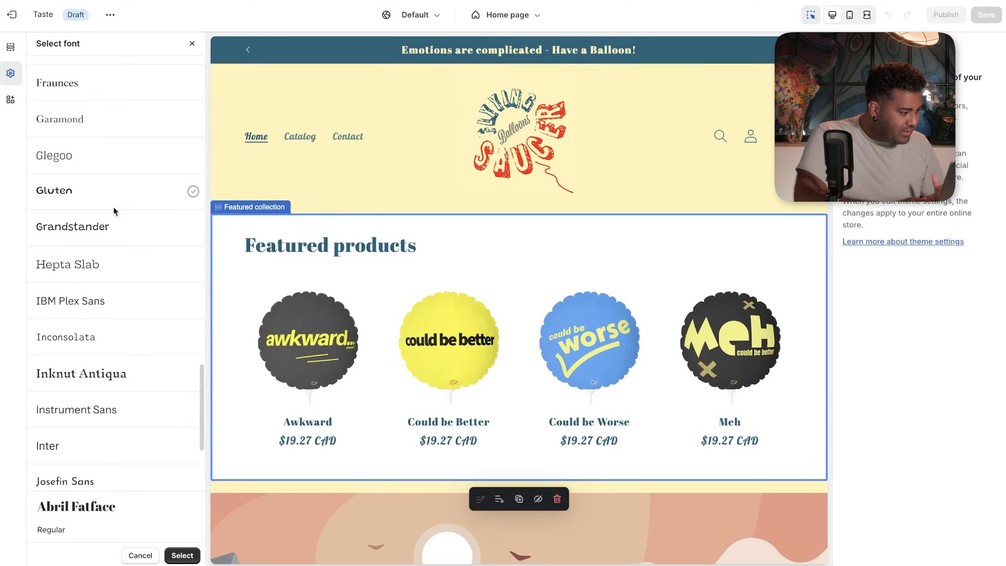
{"action": "left_click", "coordinate": [104, 232]}
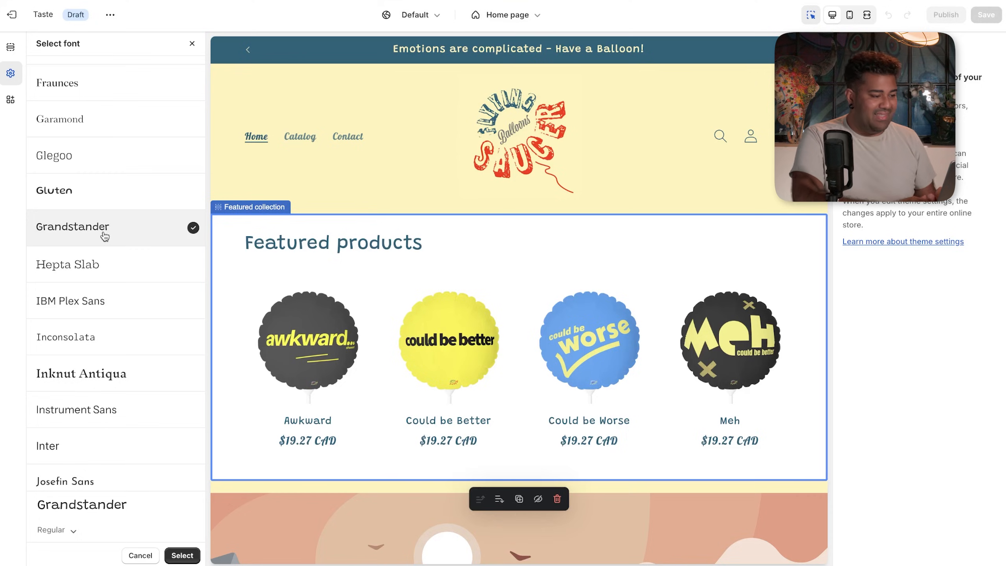
- Scroll further down the font list and preview Pacifico for the headings
{"action": "scroll", "coordinate": [142, 338], "scroll_direction": "down", "scroll_amount": 4}
{"action": "scroll", "coordinate": [144, 337], "scroll_direction": "down", "scroll_amount": 5}
{"action": "scroll", "coordinate": [129, 319], "scroll_direction": "down", "scroll_amount": 8}
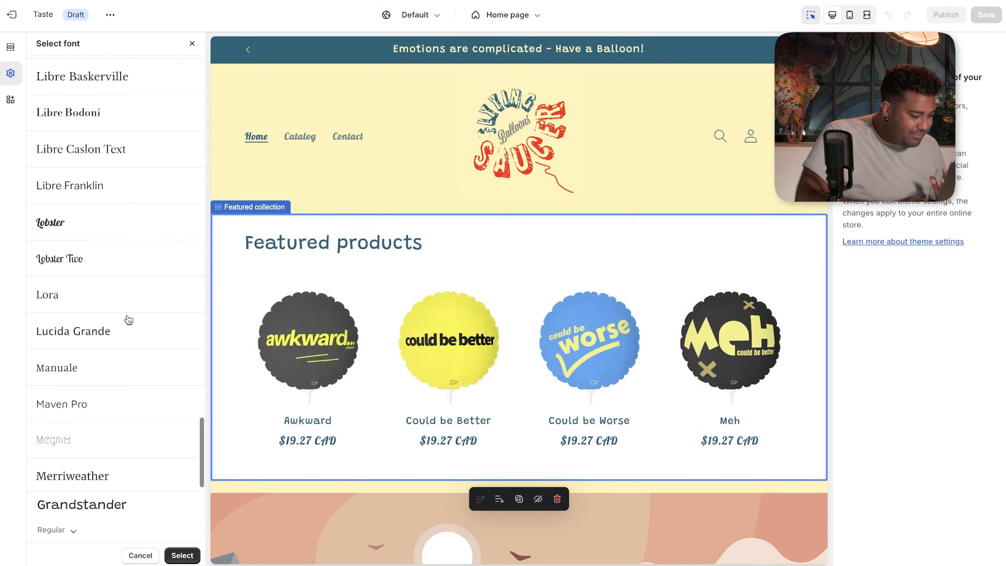
{"action": "scroll", "coordinate": [129, 319], "scroll_direction": "down", "scroll_amount": 1}
{"action": "scroll", "coordinate": [129, 319], "scroll_direction": "down", "scroll_amount": 7}
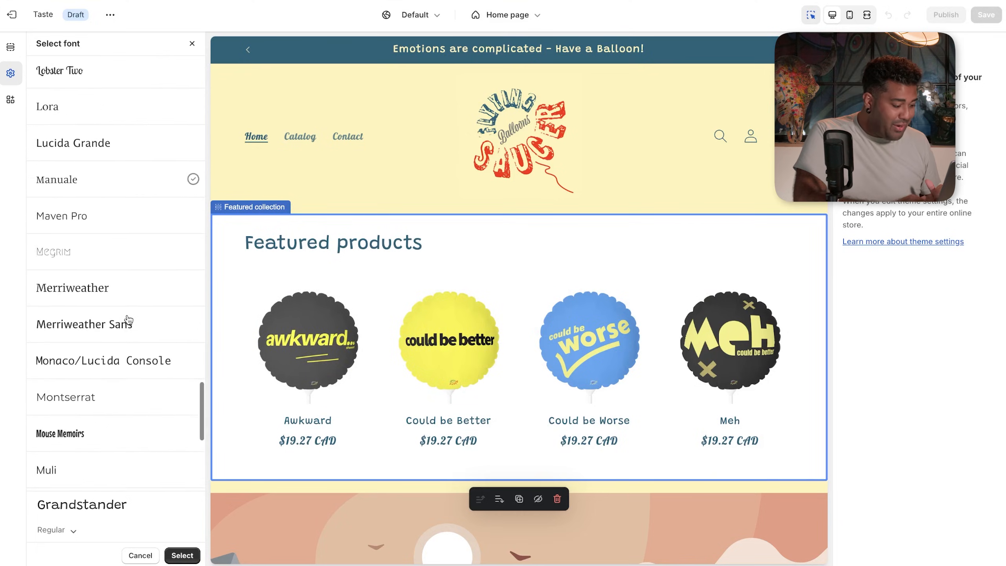
{"action": "scroll", "coordinate": [129, 319], "scroll_direction": "down", "scroll_amount": 3}
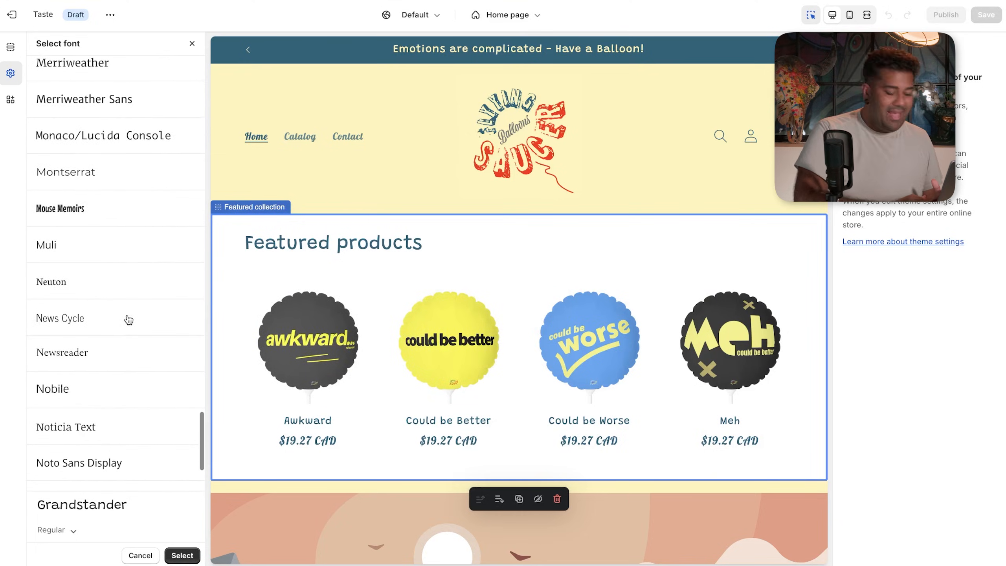
{"action": "scroll", "coordinate": [129, 320], "scroll_direction": "down", "scroll_amount": 8}
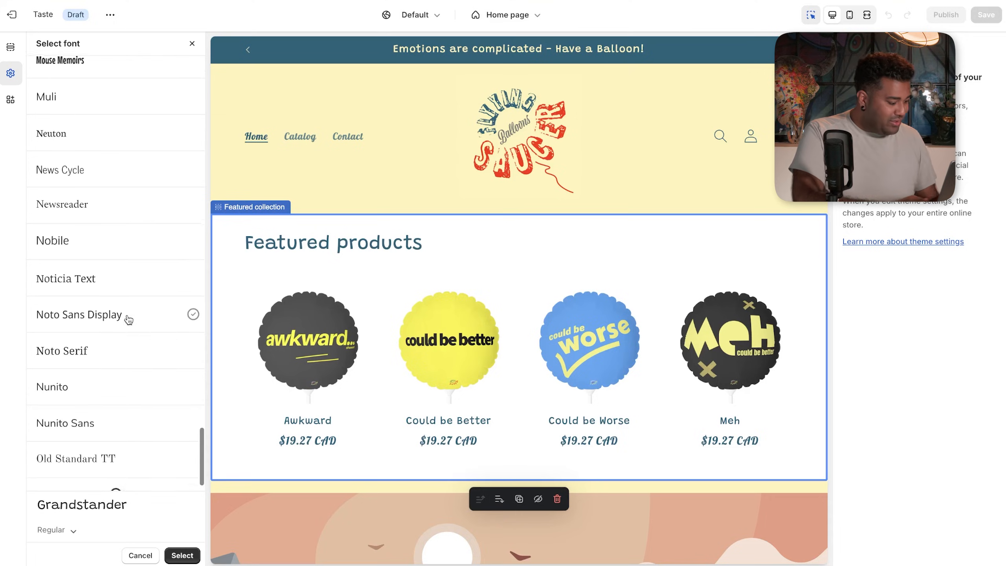
{"action": "scroll", "coordinate": [109, 352], "scroll_direction": "down", "scroll_amount": 4}
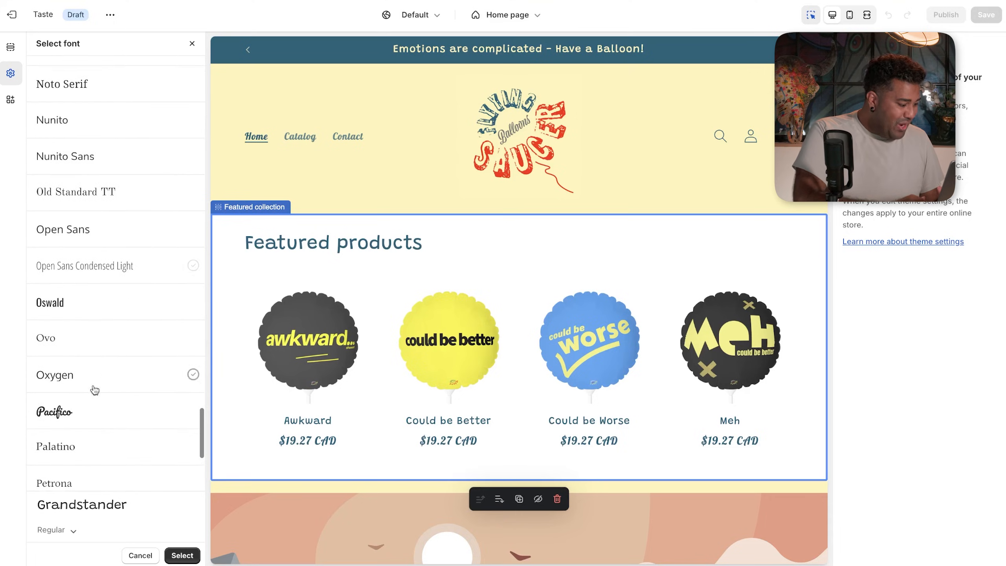
{"action": "left_click", "coordinate": [88, 408]}
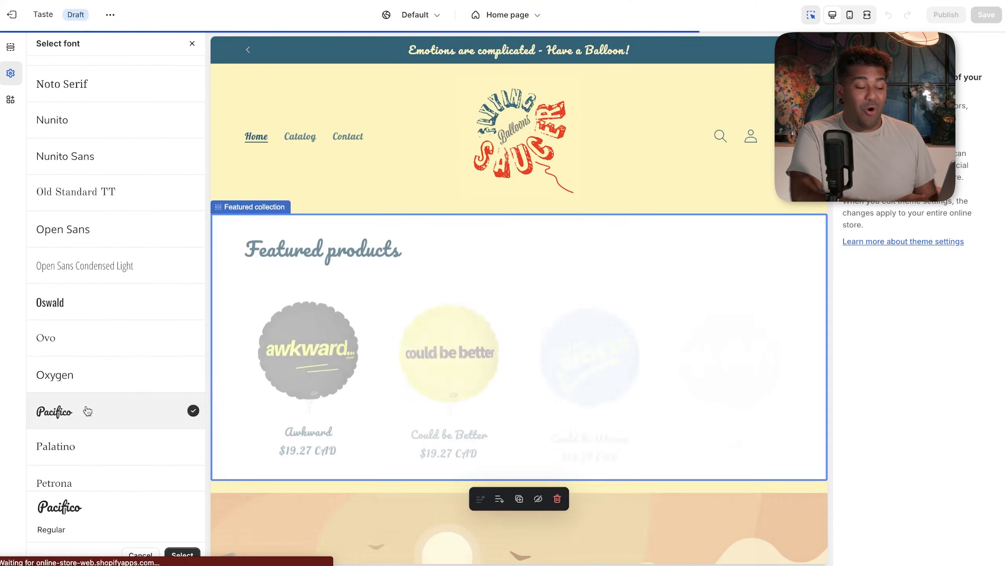
- Preview Righteous for the headings and close the font picker
{"action": "scroll", "coordinate": [88, 411], "scroll_direction": "down", "scroll_amount": 8}
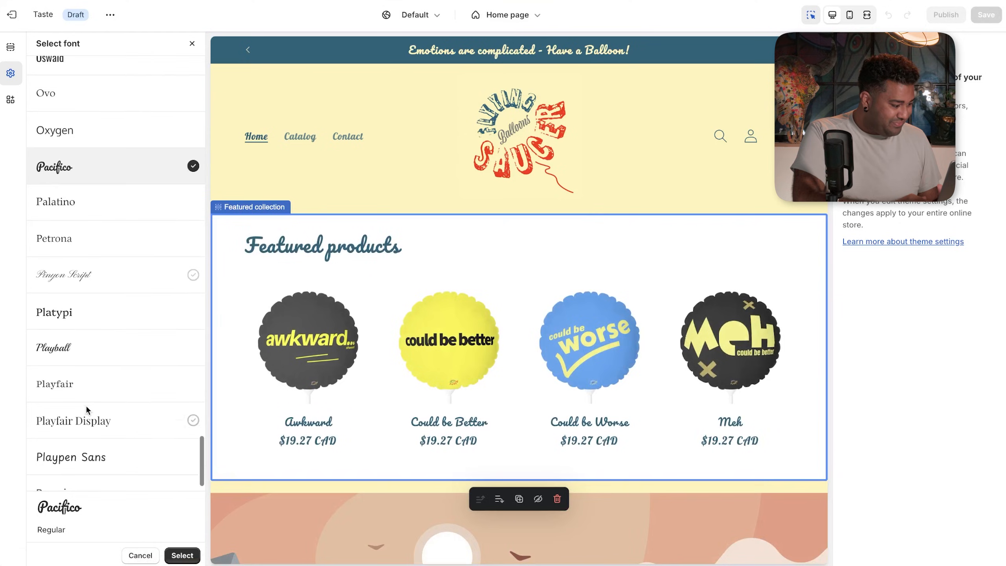
{"action": "scroll", "coordinate": [94, 390], "scroll_direction": "down", "scroll_amount": 1}
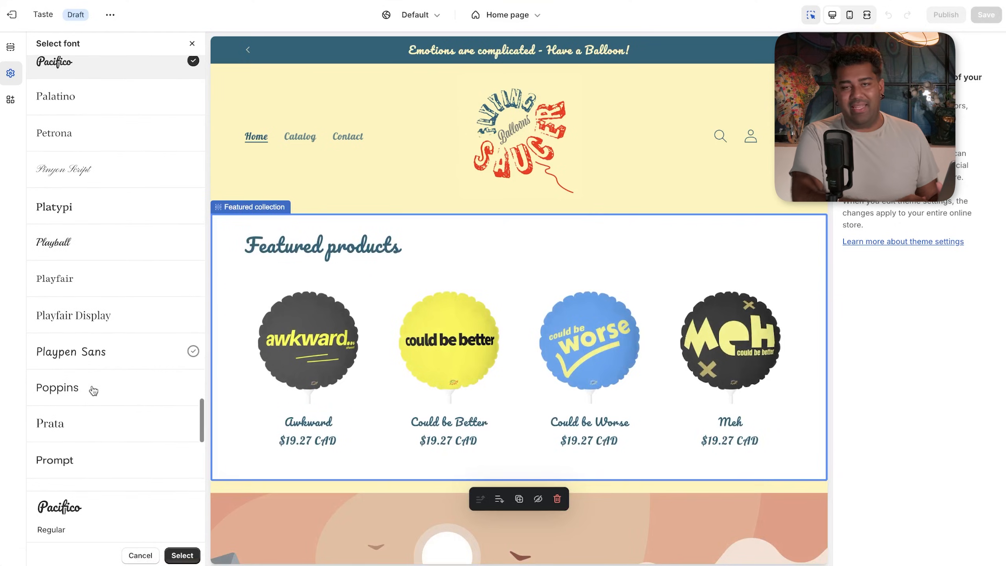
{"action": "scroll", "coordinate": [93, 390], "scroll_direction": "down", "scroll_amount": 10}
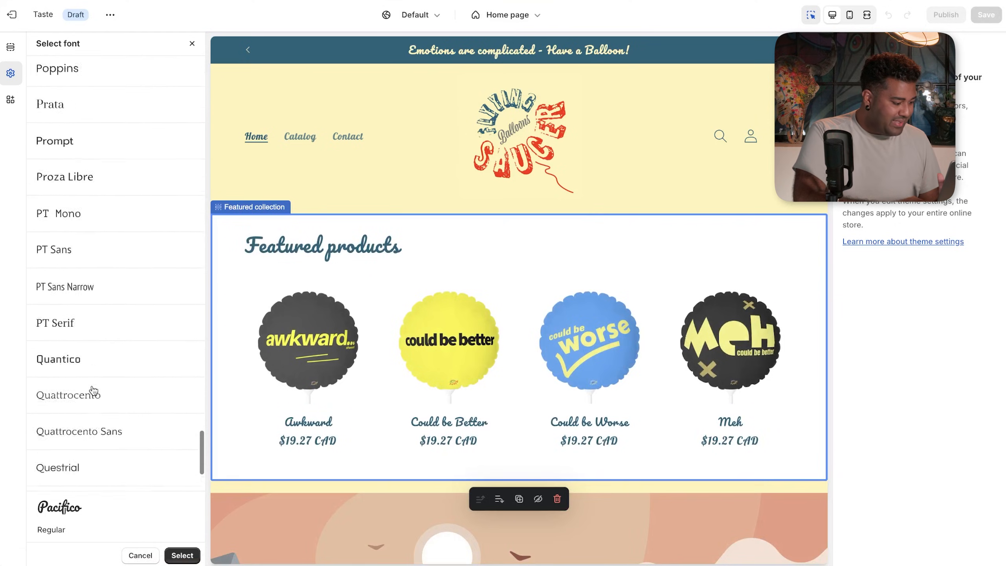
{"action": "scroll", "coordinate": [93, 390], "scroll_direction": "down", "scroll_amount": 3}
{"action": "scroll", "coordinate": [93, 390], "scroll_direction": "down", "scroll_amount": 2}
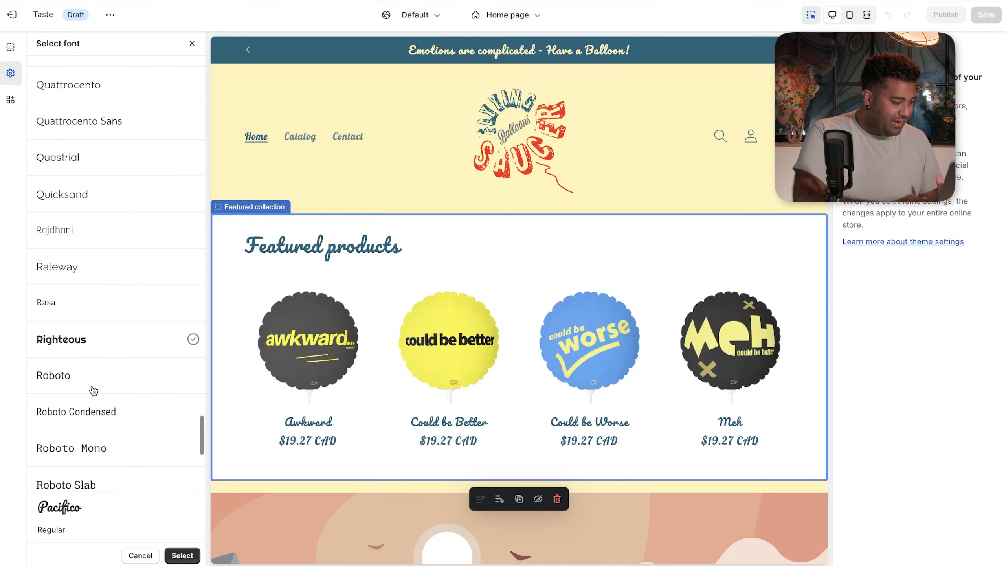
{"action": "left_click", "coordinate": [92, 344]}
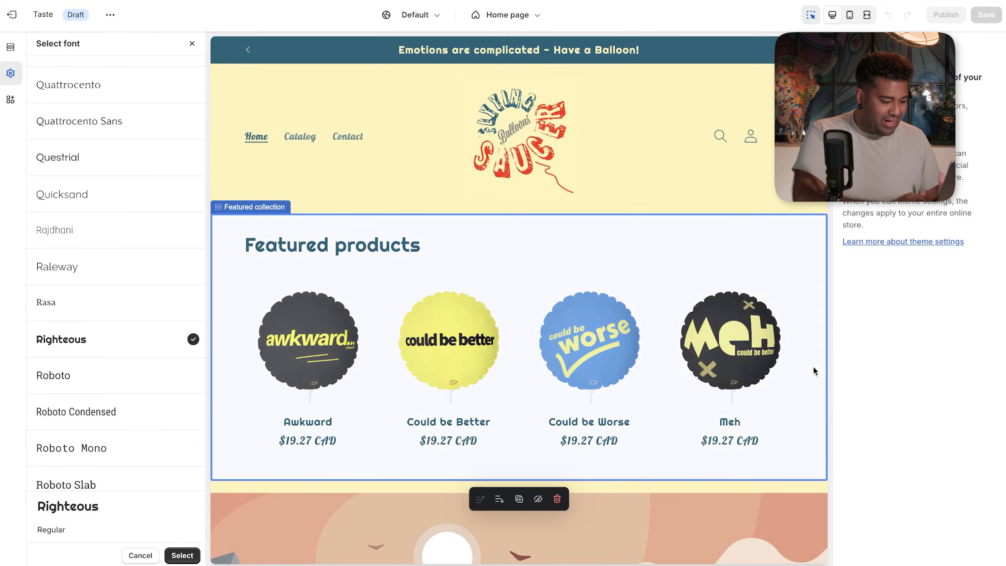
{"action": "left_click", "coordinate": [732, 444]}
{"action": "left_click", "coordinate": [732, 444]}
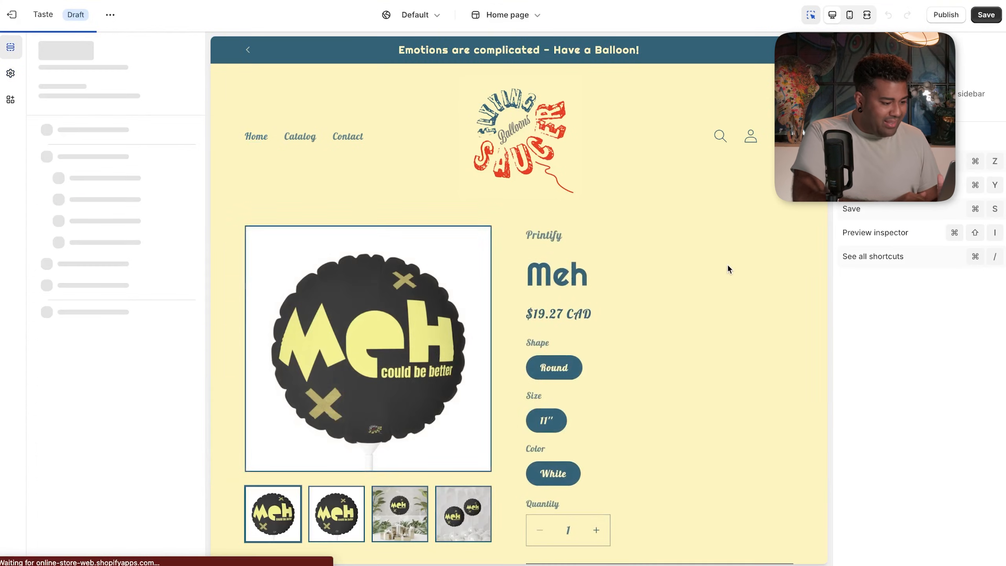
{"action": "scroll", "coordinate": [564, 192], "scroll_direction": "down", "scroll_amount": 5}
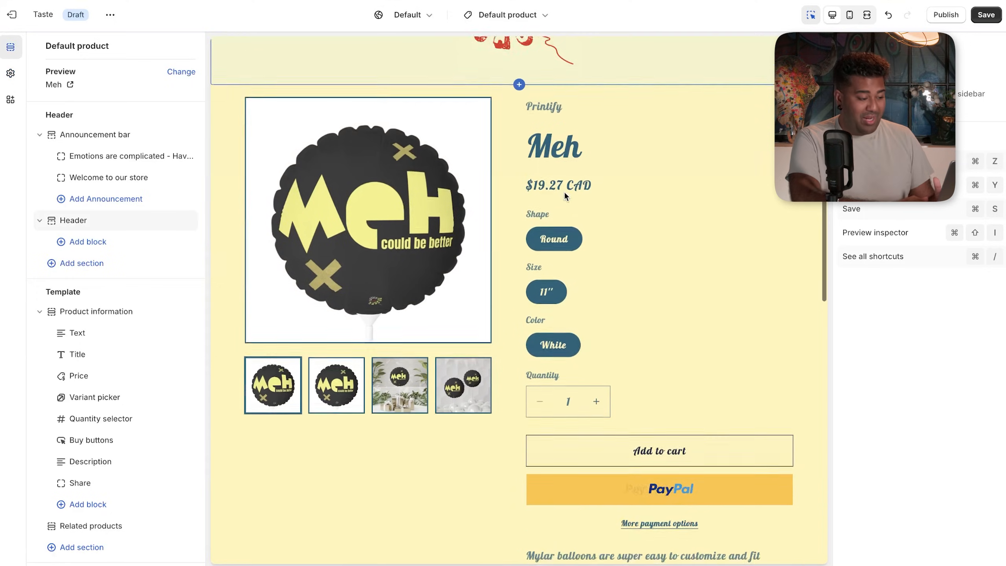
{"action": "left_click", "coordinate": [499, 16]}
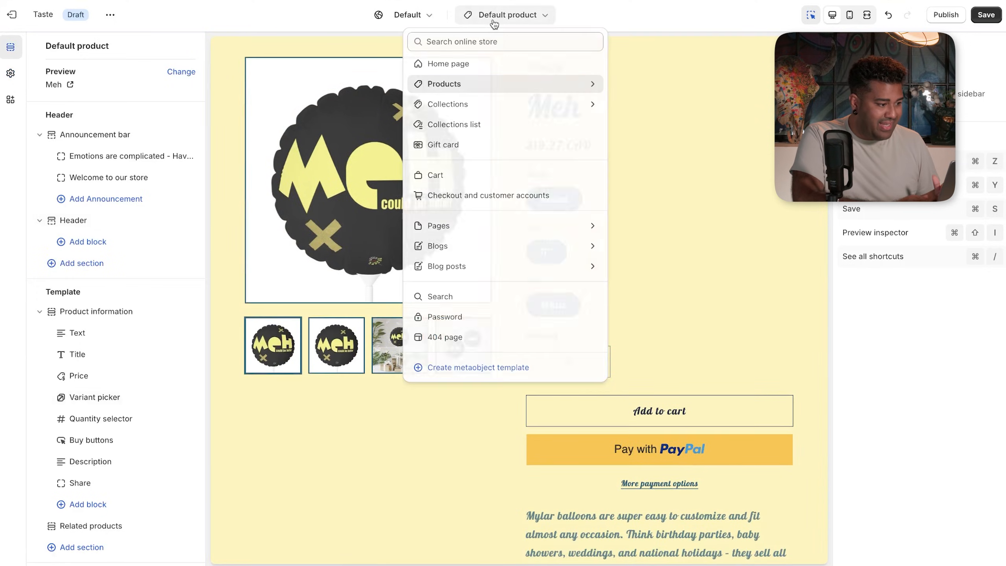
{"action": "left_click", "coordinate": [441, 70]}
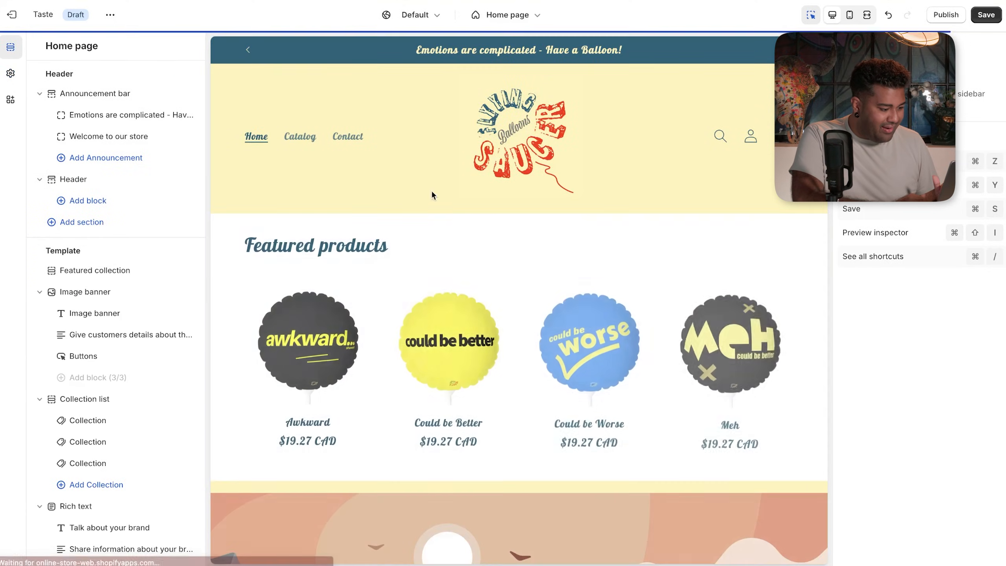
- In Theme settings Typography, look through the body font choices
{"action": "left_click", "coordinate": [433, 443]}
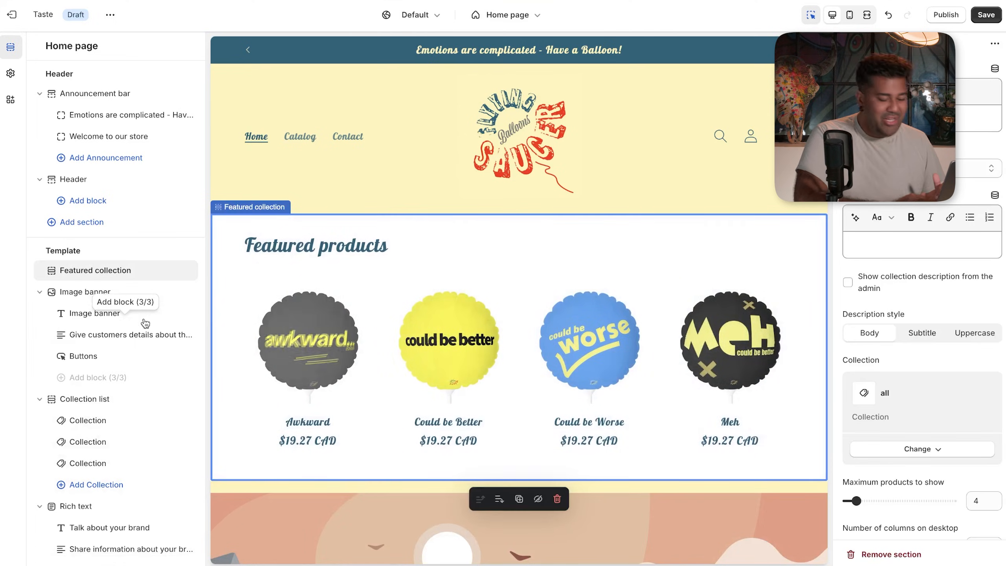
{"action": "left_click", "coordinate": [10, 73]}
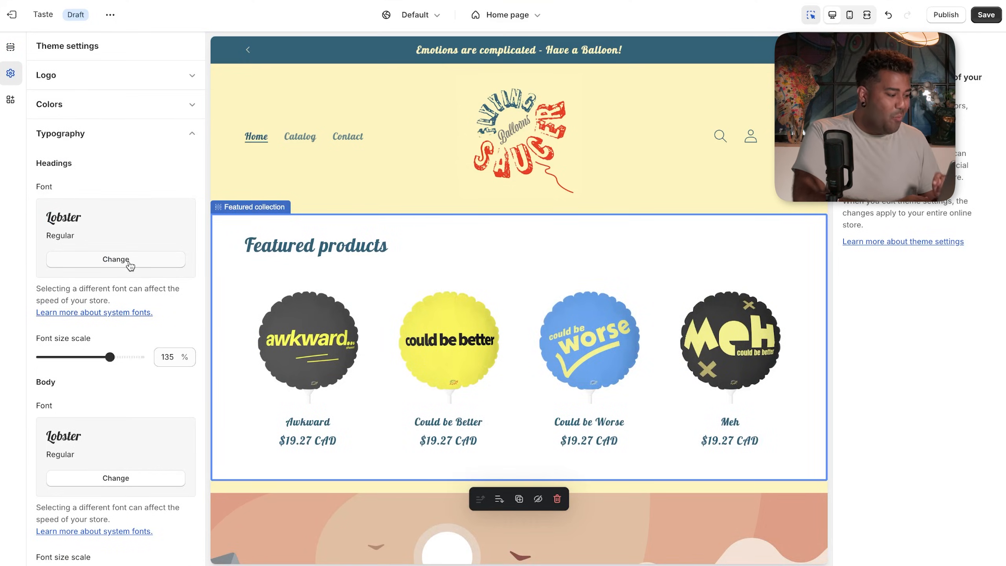
{"action": "scroll", "coordinate": [131, 265], "scroll_direction": "down", "scroll_amount": 3}
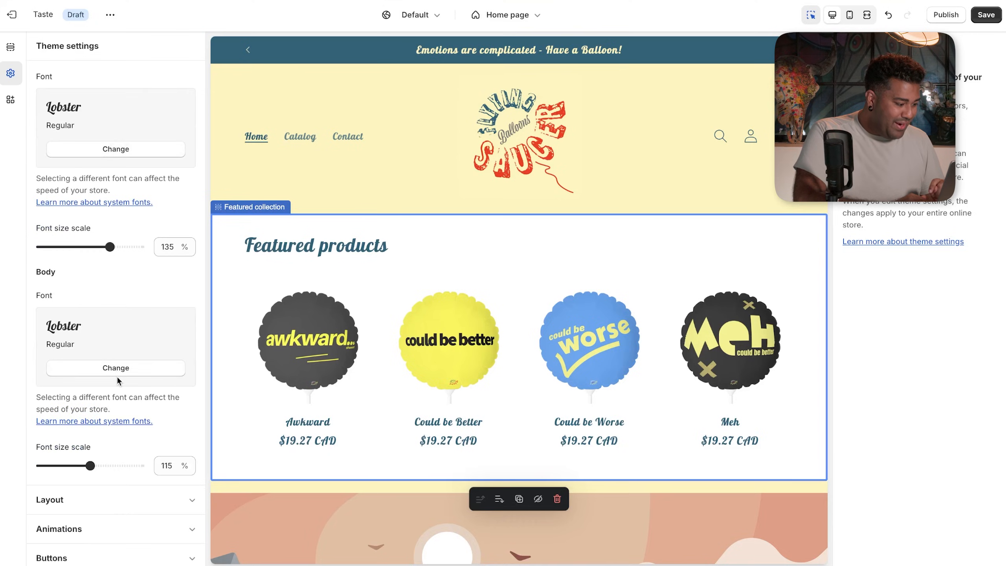
{"action": "left_click", "coordinate": [120, 369]}
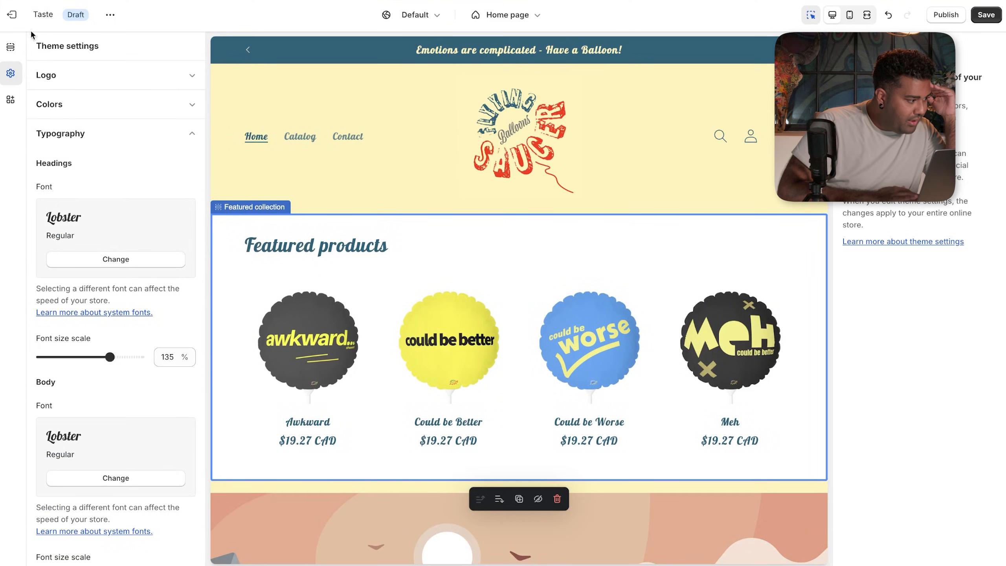
- Go back to Theme settings Typography and open the chooser for the Lobster headings font
{"action": "left_click", "coordinate": [10, 47]}
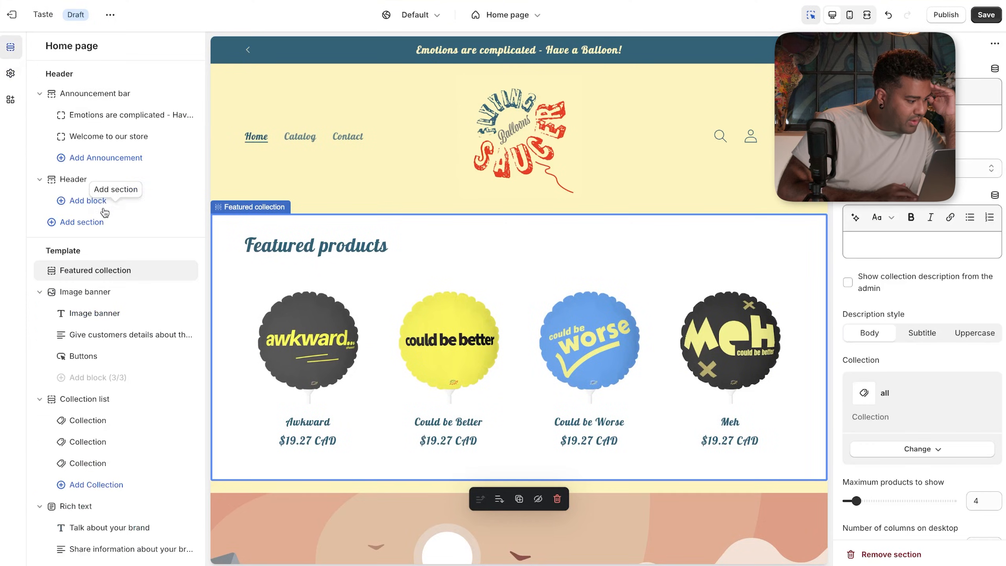
{"action": "left_click", "coordinate": [114, 263]}
{"action": "left_click", "coordinate": [139, 278]}
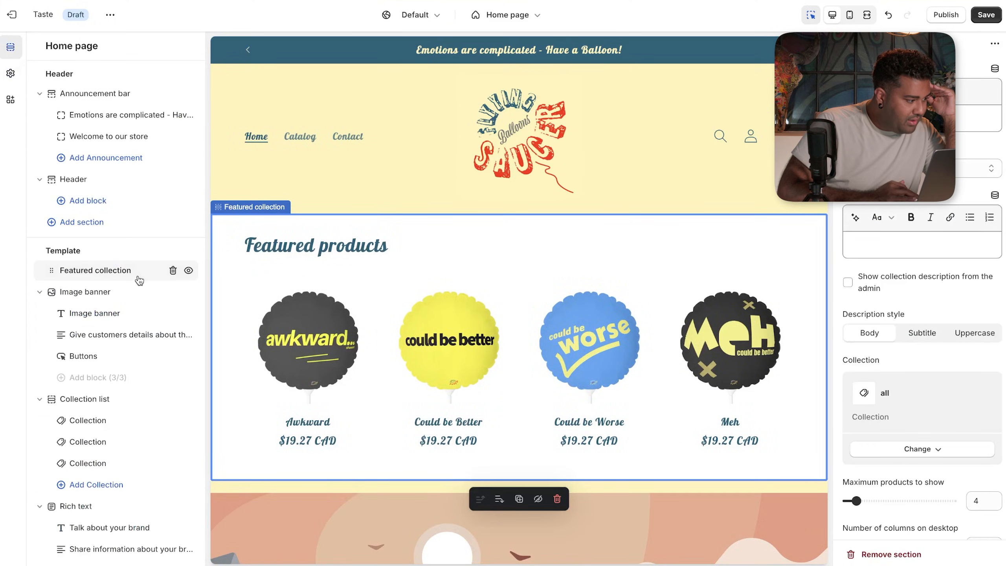
{"action": "left_click", "coordinate": [10, 73]}
{"action": "left_click", "coordinate": [112, 134]}
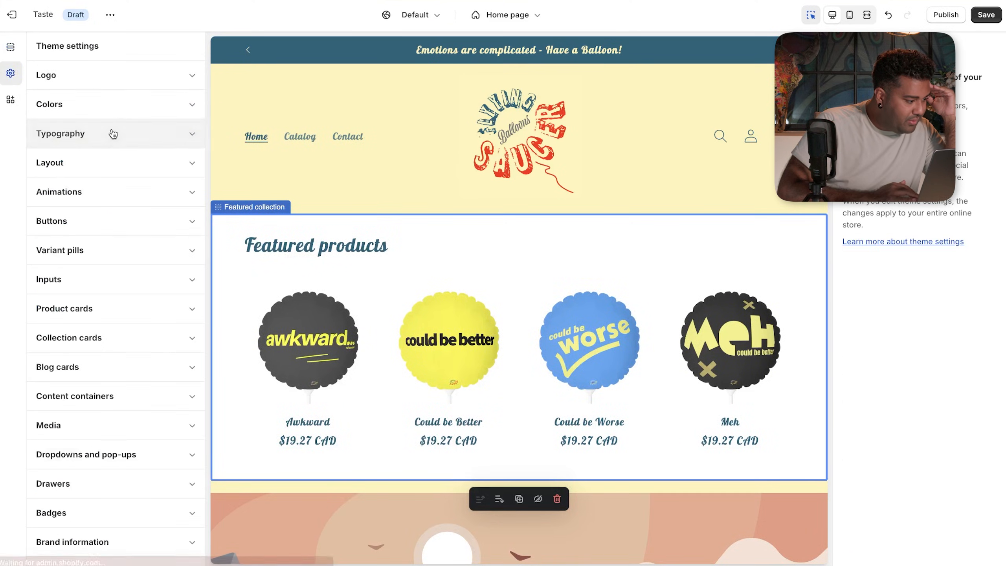
{"action": "left_click", "coordinate": [113, 133]}
{"action": "left_click", "coordinate": [114, 259]}
- Search 'righteous' and preview Righteous for headings, then close without selecting, keeping Lobster
{"action": "left_click", "coordinate": [123, 79]}
{"action": "type", "text": "righteous"}
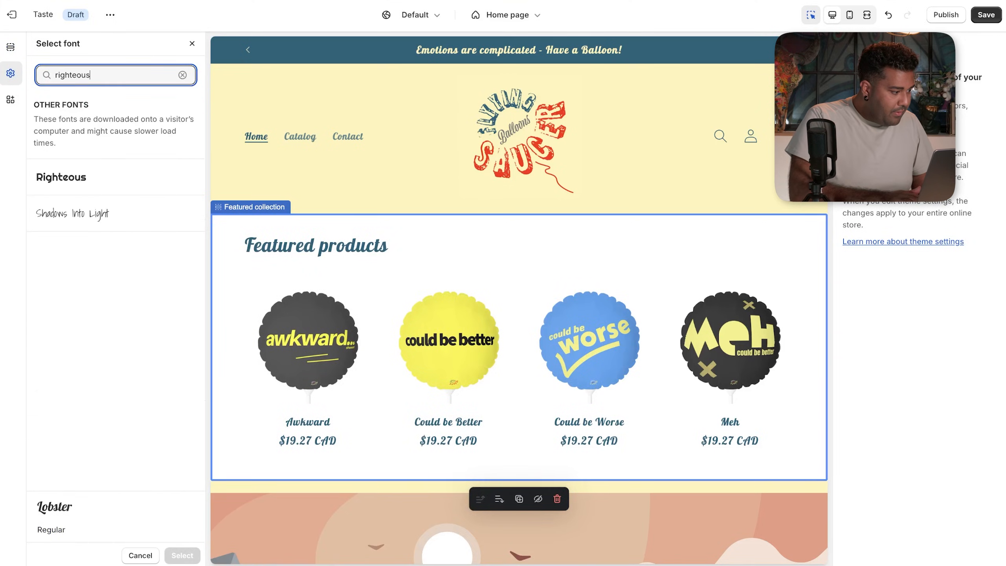
{"action": "left_click", "coordinate": [99, 177]}
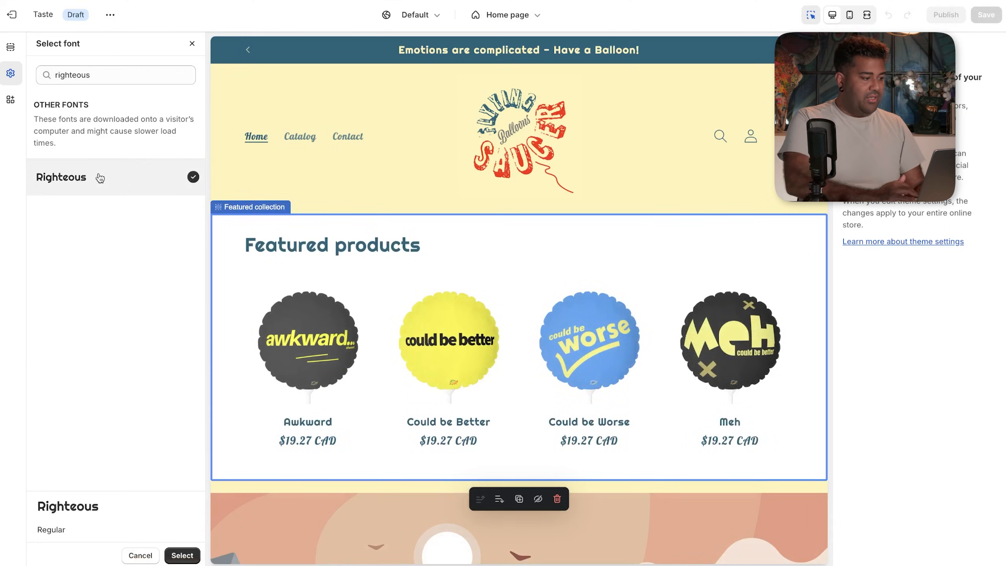
{"action": "left_click", "coordinate": [191, 44]}
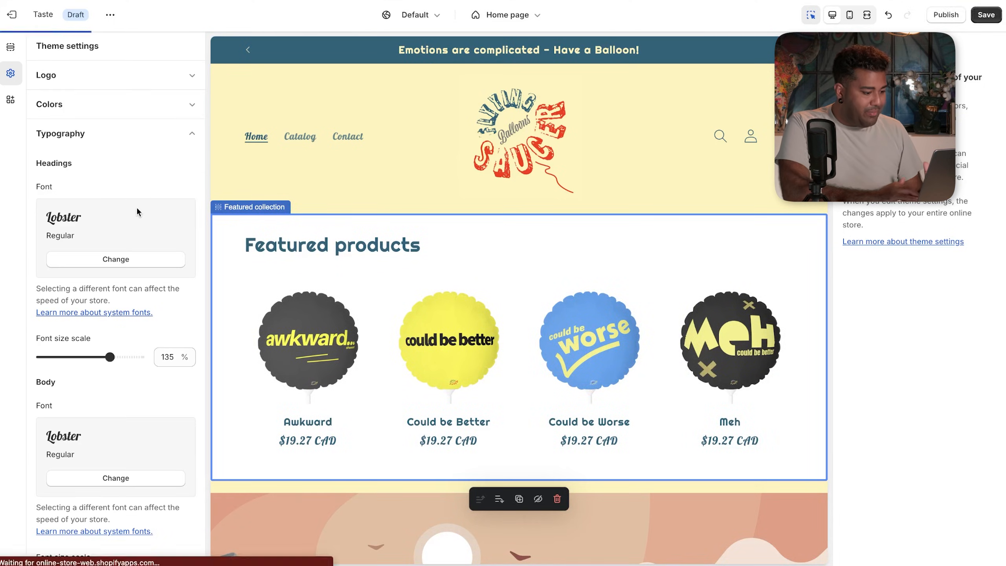
- Change the Headings font to Righteous
{"action": "scroll", "coordinate": [326, 445], "scroll_direction": "down", "scroll_amount": 2}
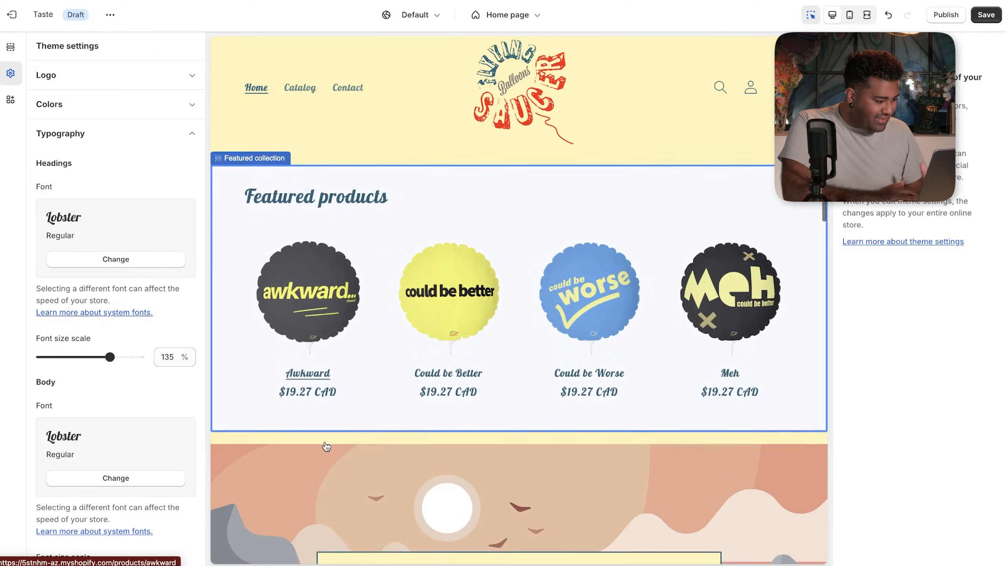
{"action": "scroll", "coordinate": [139, 403], "scroll_direction": "down", "scroll_amount": 6}
{"action": "scroll", "coordinate": [139, 403], "scroll_direction": "up", "scroll_amount": 5}
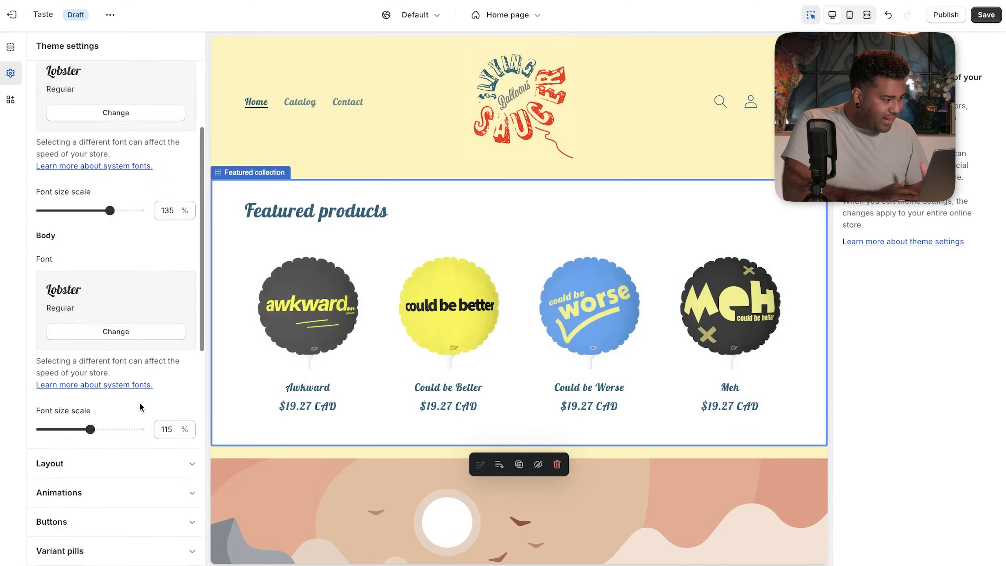
{"action": "scroll", "coordinate": [139, 403], "scroll_direction": "up", "scroll_amount": 2}
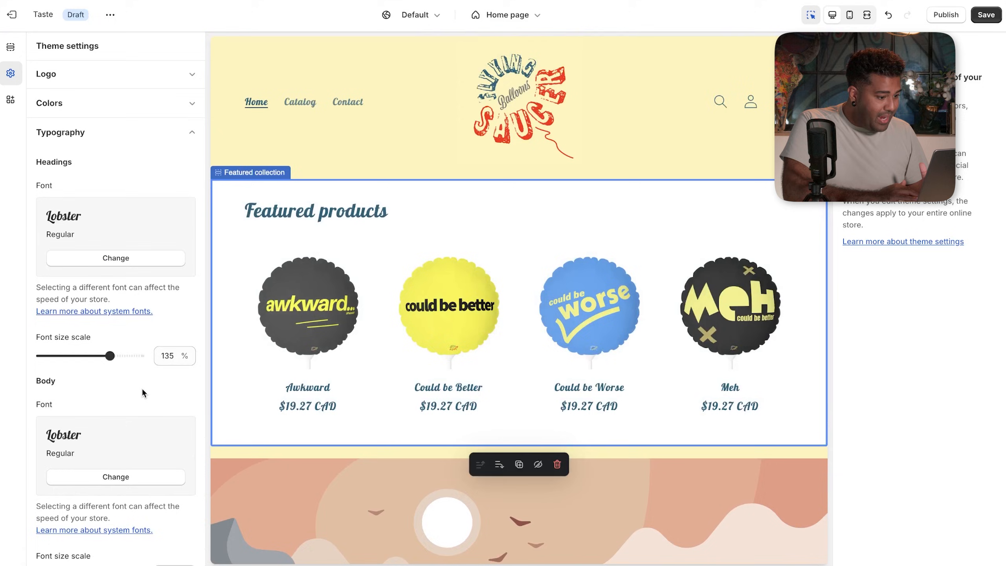
{"action": "left_click", "coordinate": [173, 261]}
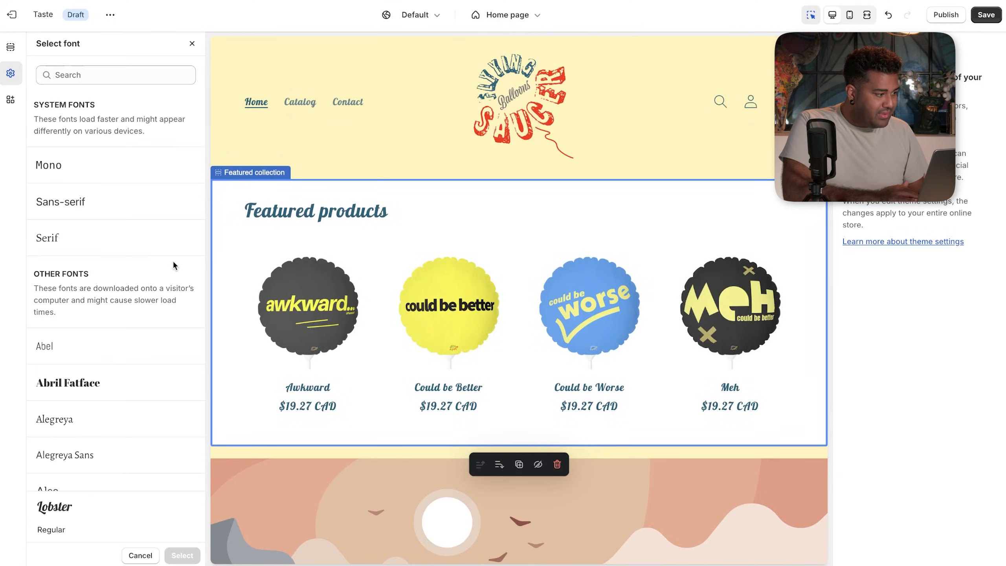
{"action": "left_click", "coordinate": [156, 80]}
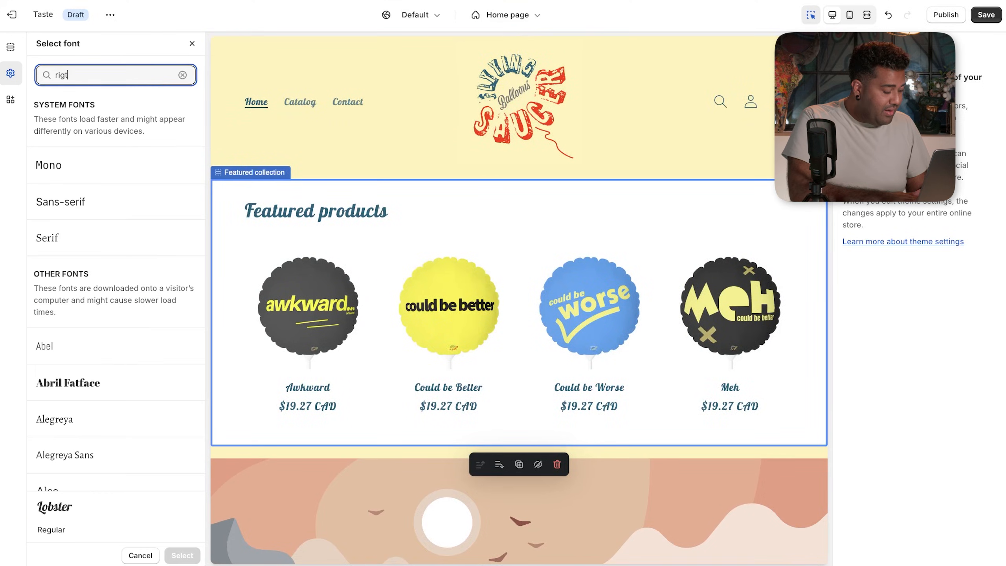
{"action": "type", "text": "right"}
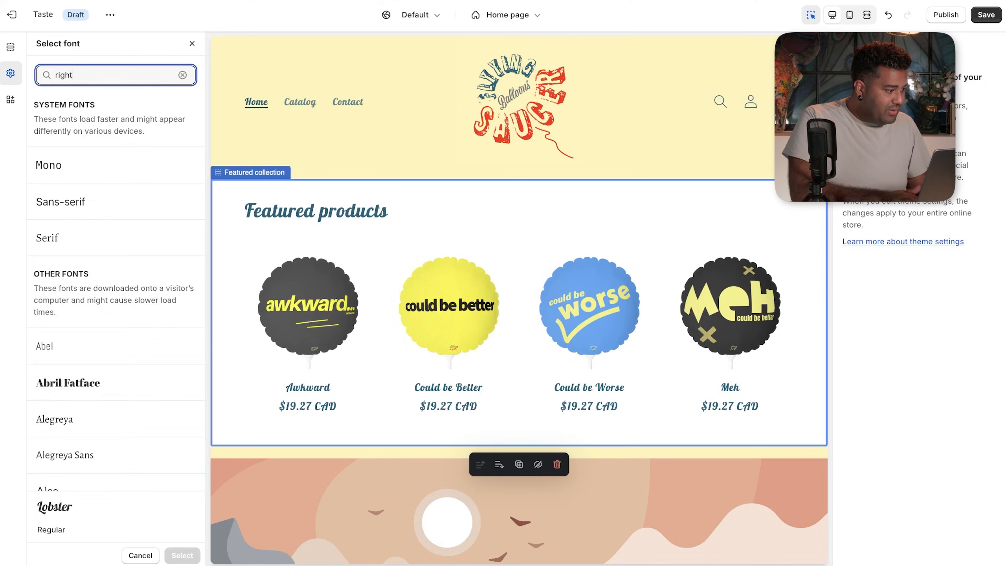
{"action": "type", "text": "ous"}
{"action": "left_click", "coordinate": [112, 178]}
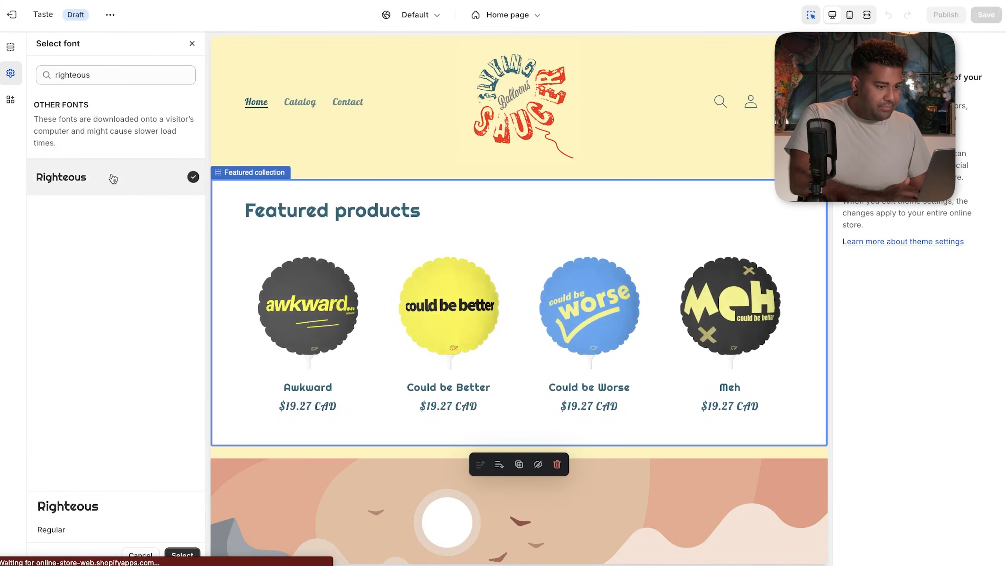
{"action": "left_click", "coordinate": [183, 555]}
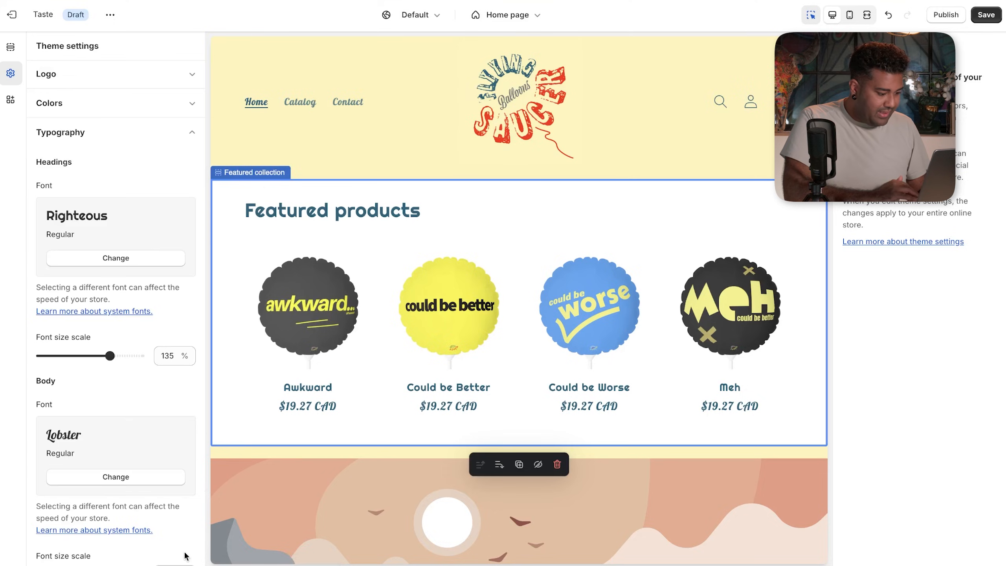
- Change the Body font to Righteous and save the theme changes
{"action": "scroll", "coordinate": [168, 405], "scroll_direction": "down", "scroll_amount": 2}
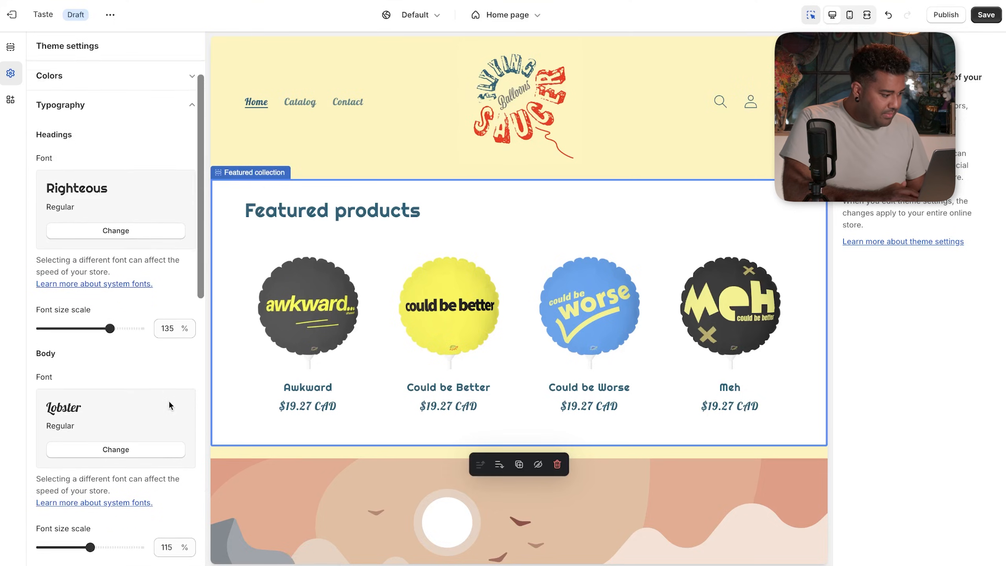
{"action": "left_click", "coordinate": [142, 439]}
{"action": "left_click", "coordinate": [131, 69]}
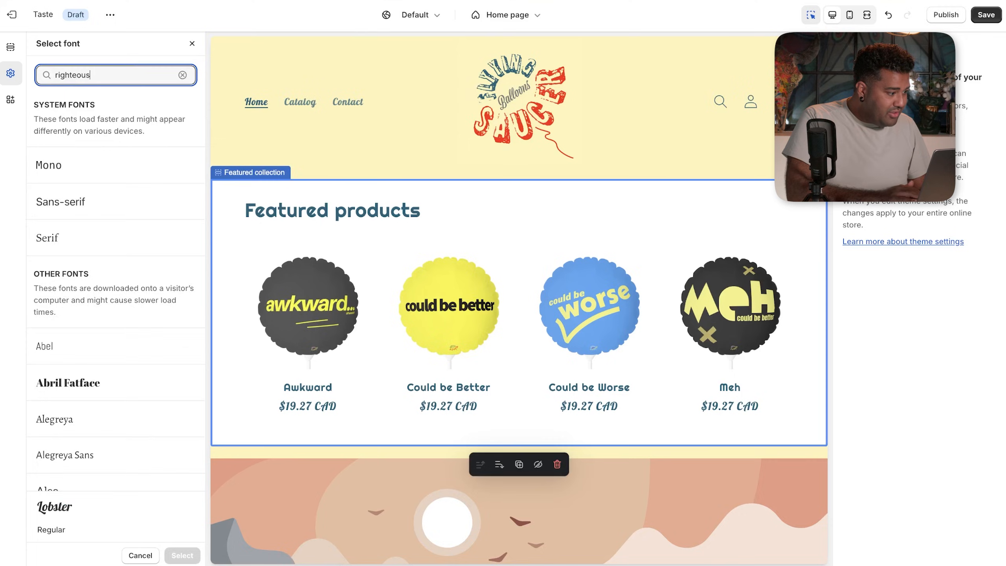
{"action": "left_click", "coordinate": [97, 183]}
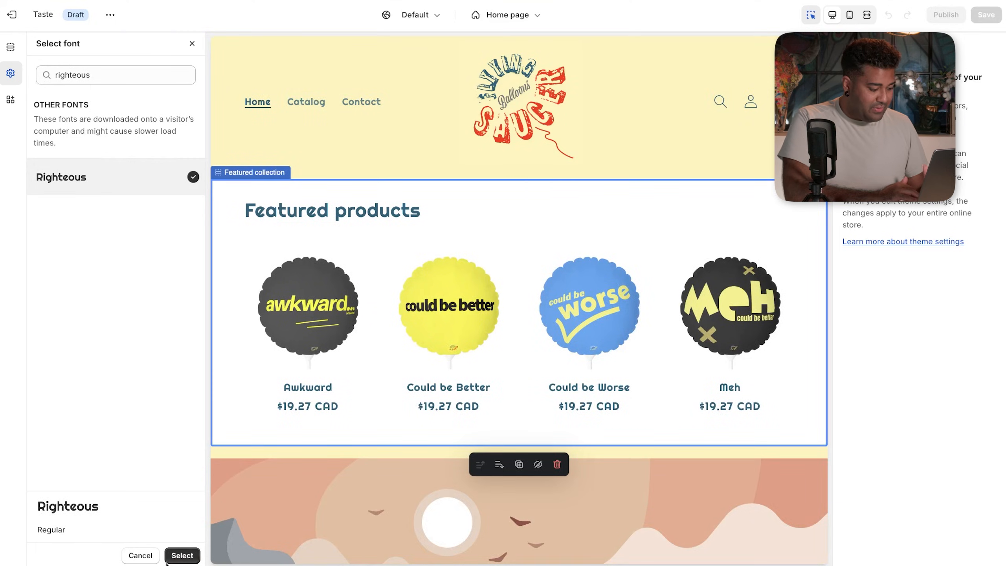
{"action": "left_click", "coordinate": [182, 555]}
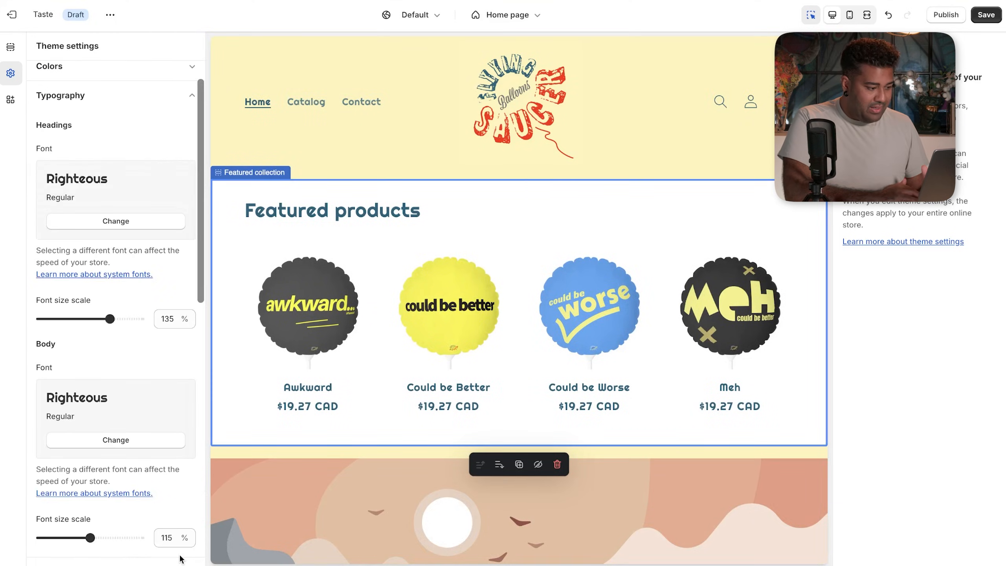
{"action": "left_click", "coordinate": [988, 21]}
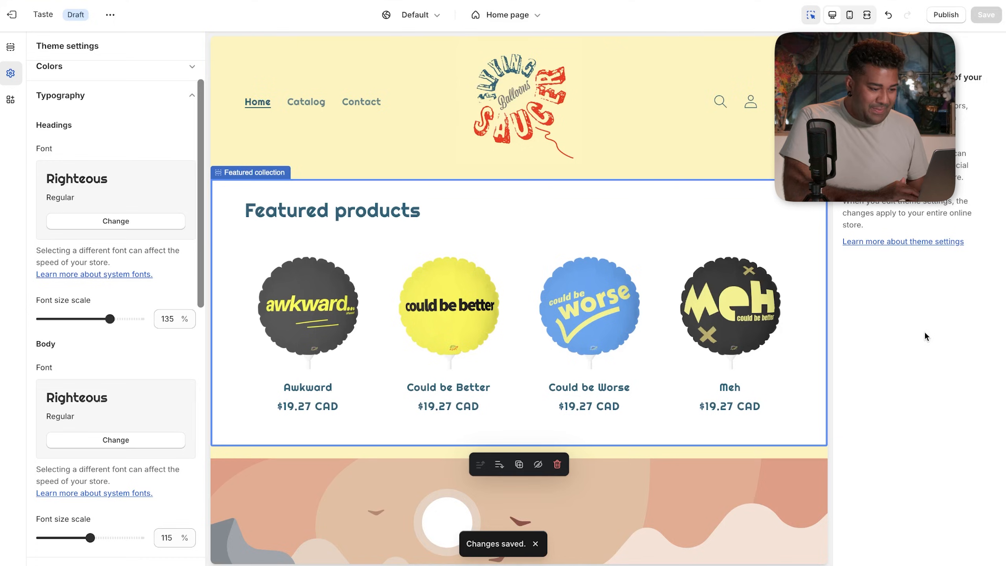
{"action": "left_click", "coordinate": [675, 269]}
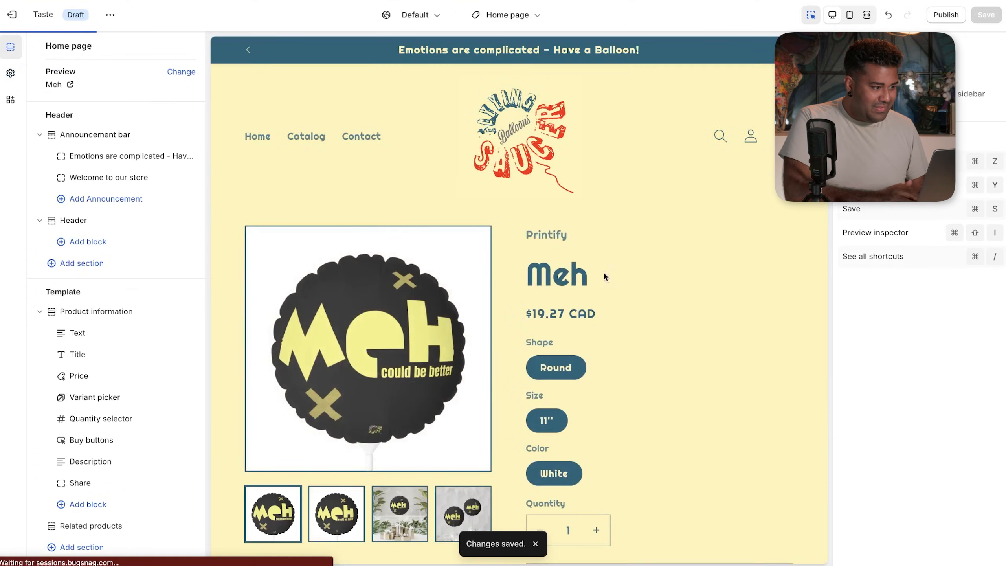
- Switch the theme editor preview back to the Home page
{"action": "left_click", "coordinate": [491, 16]}
{"action": "left_click", "coordinate": [485, 64]}
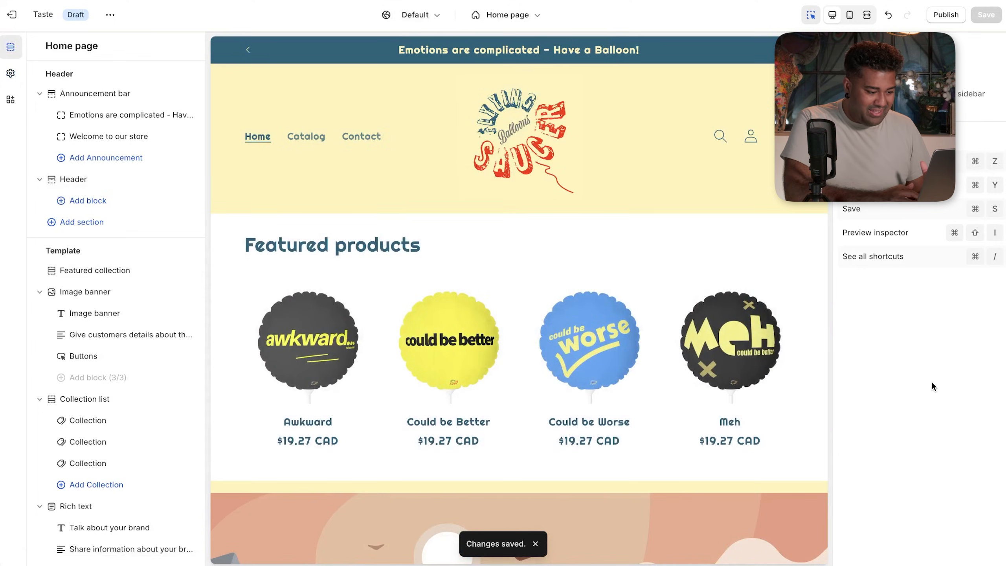
{"action": "scroll", "coordinate": [649, 448], "scroll_direction": "down", "scroll_amount": 15}
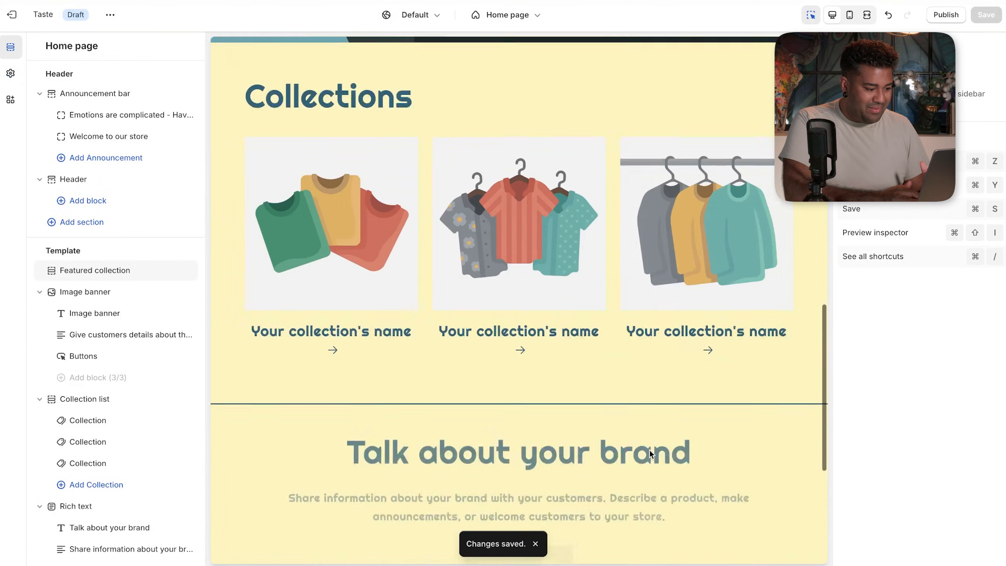
{"action": "scroll", "coordinate": [649, 449], "scroll_direction": "up", "scroll_amount": 20}
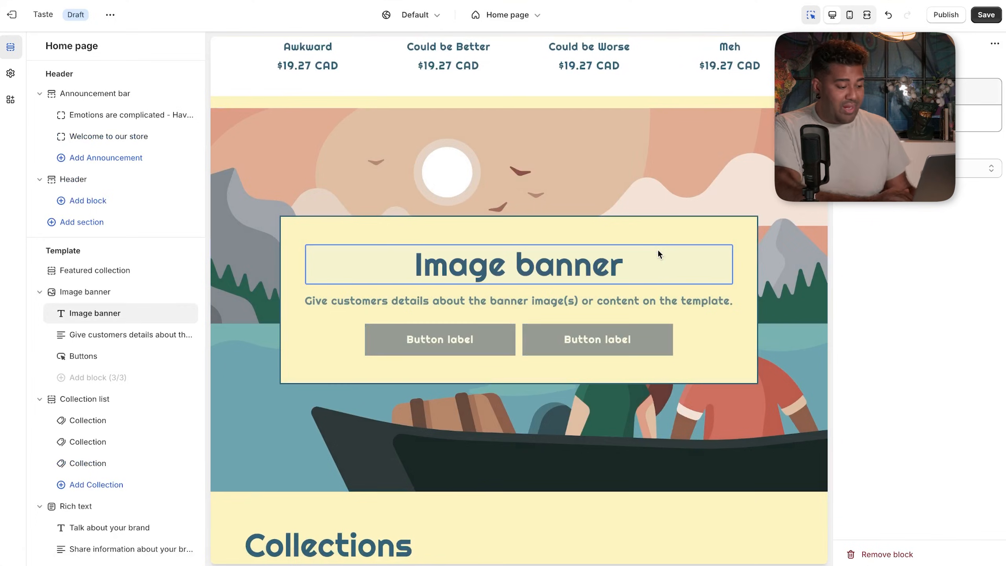
- Delete the Image banner's heading, text and Buttons blocks
{"action": "left_click", "coordinate": [613, 237]}
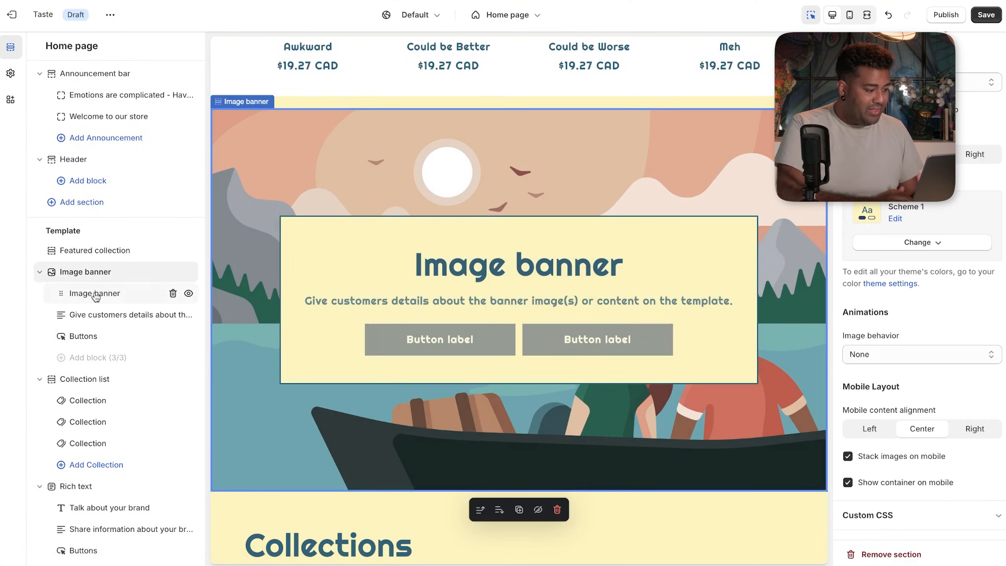
{"action": "left_click", "coordinate": [173, 293]}
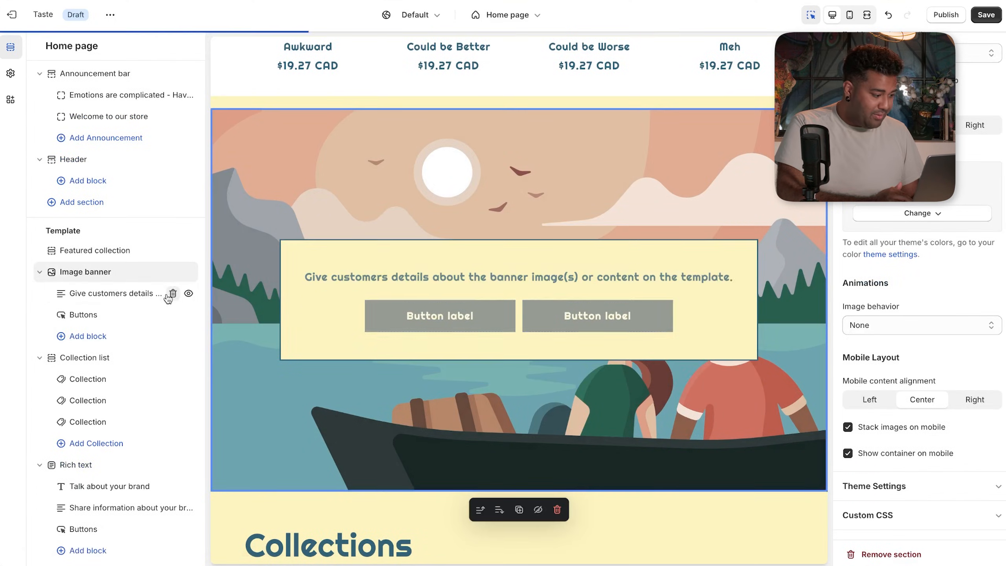
{"action": "left_click", "coordinate": [173, 293]}
{"action": "left_click", "coordinate": [172, 293]}
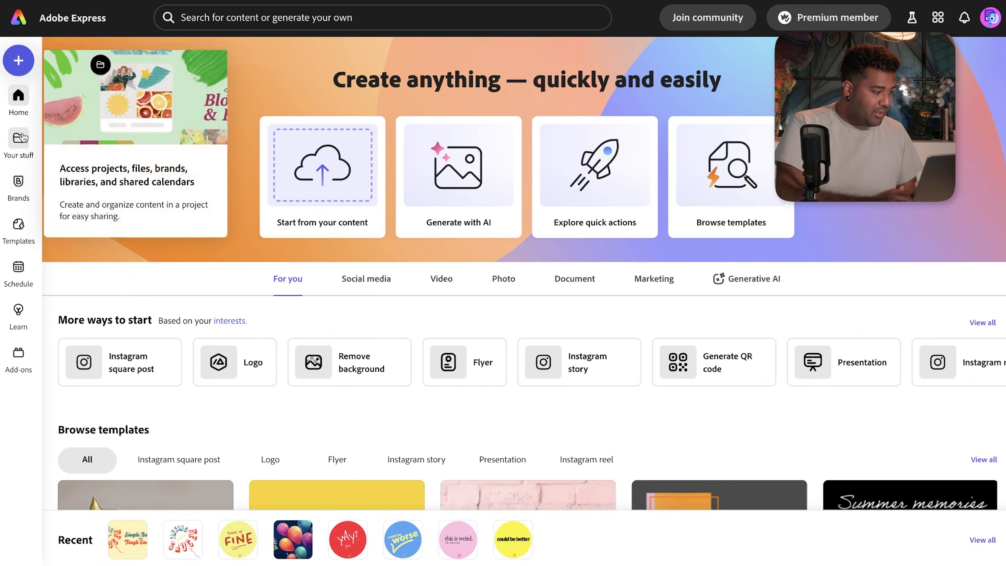
- From Your stuff, download the 1920 × 1080 Background Image design as a PNG
{"action": "left_click", "coordinate": [20, 140]}
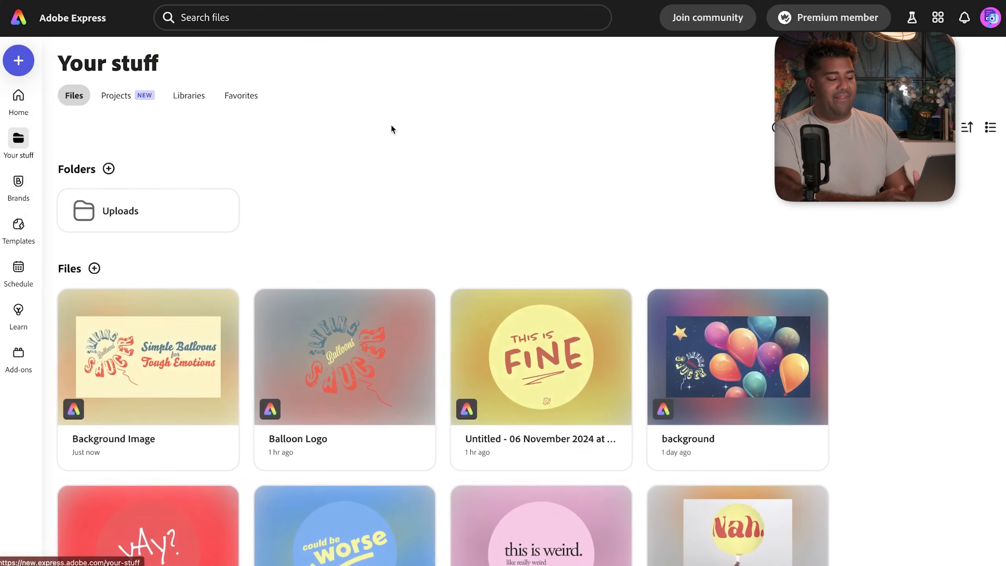
{"action": "left_click", "coordinate": [162, 374]}
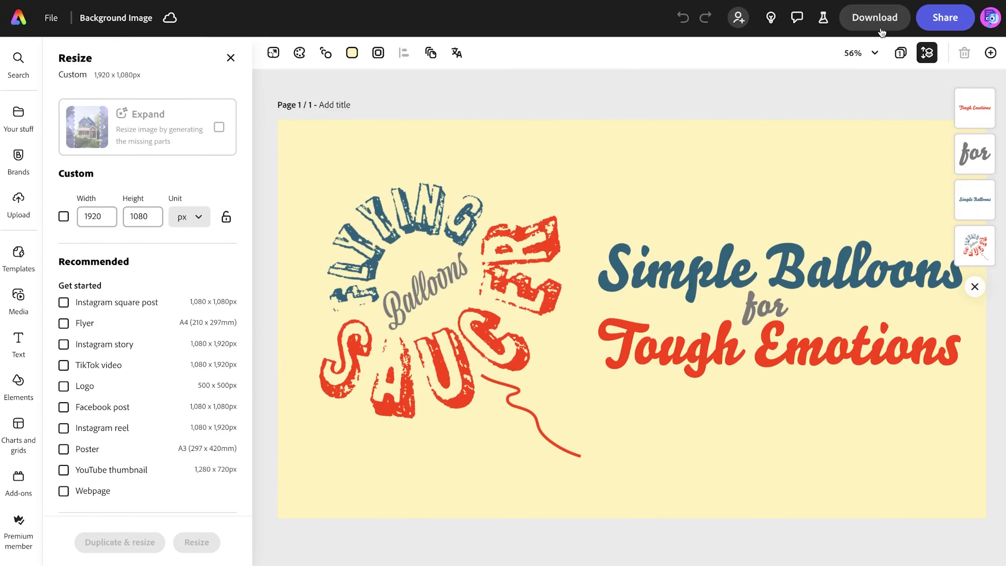
{"action": "left_click", "coordinate": [873, 19]}
{"action": "left_click", "coordinate": [868, 171]}
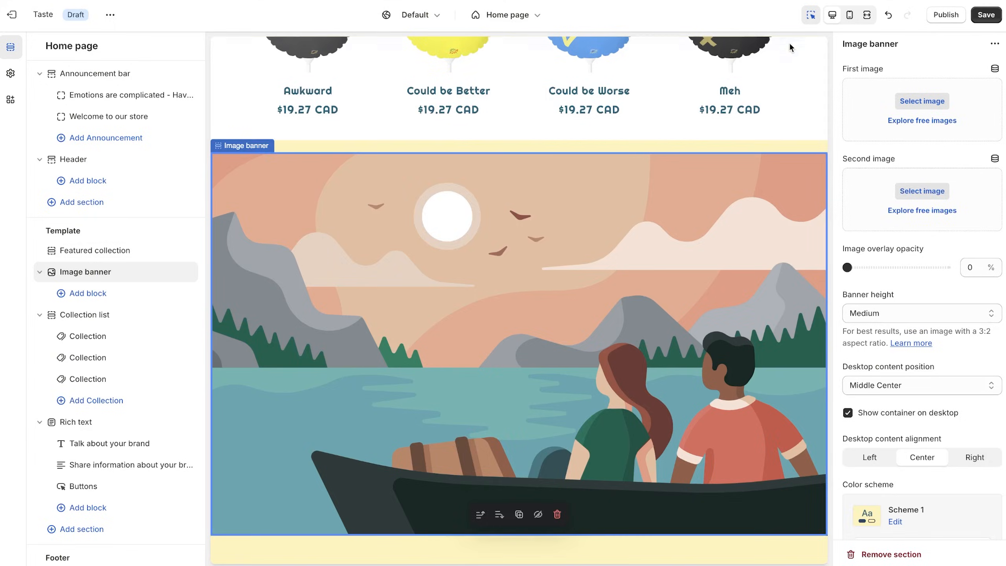
- Upload Background Image.png and set it as the Image banner's first image
{"action": "left_click", "coordinate": [944, 102]}
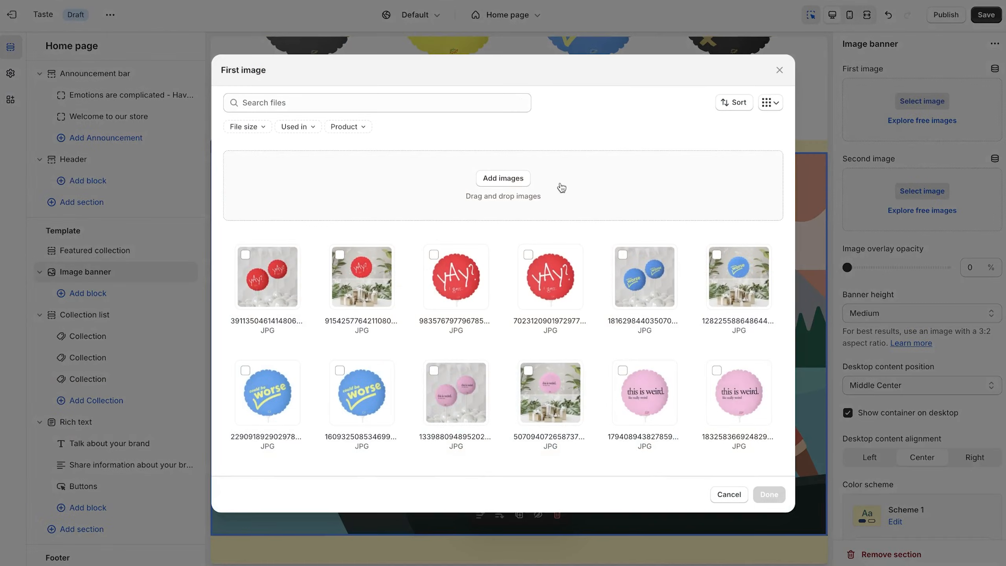
{"action": "left_click", "coordinate": [503, 176]}
{"action": "left_click", "coordinate": [413, 179]}
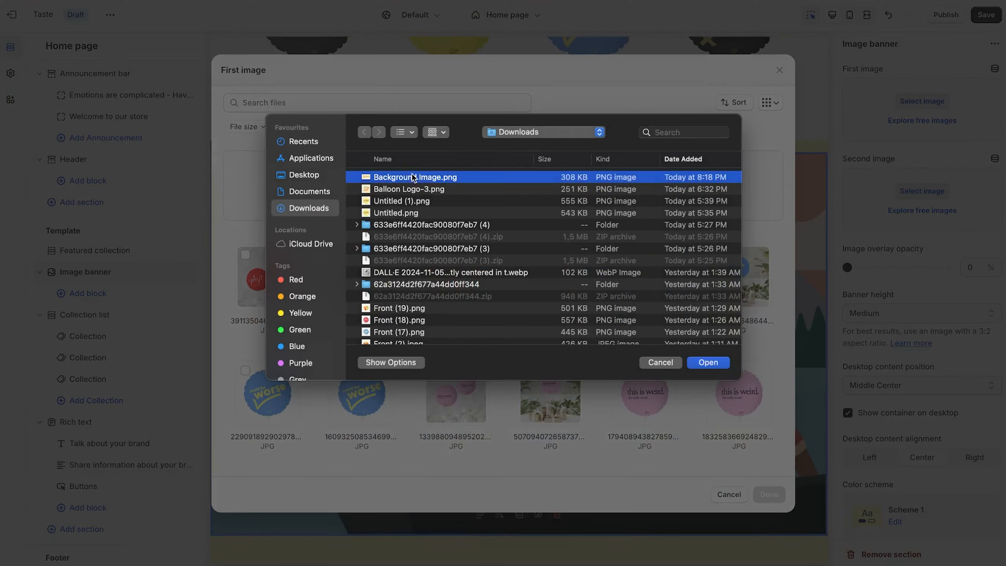
{"action": "left_click", "coordinate": [705, 360]}
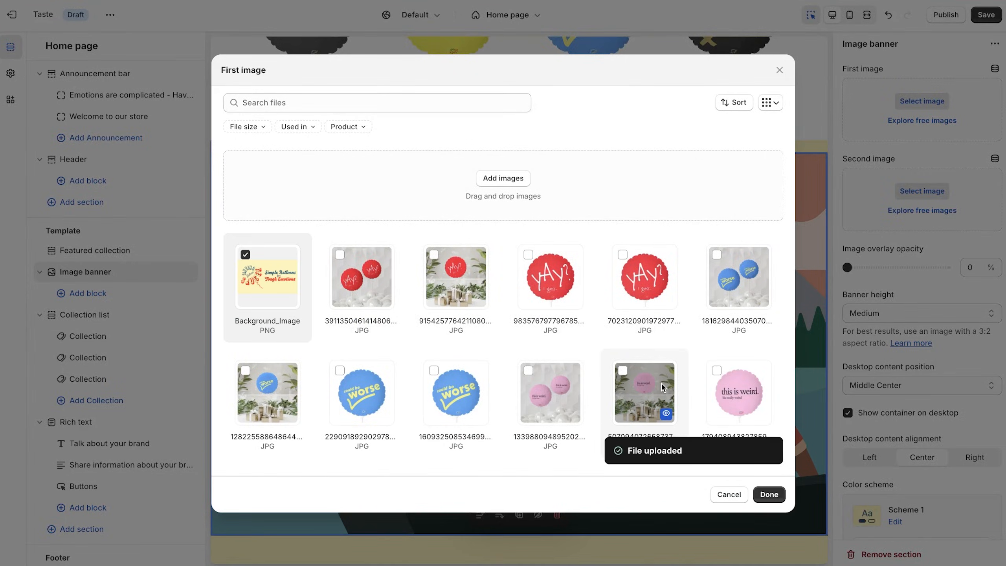
{"action": "left_click", "coordinate": [762, 495]}
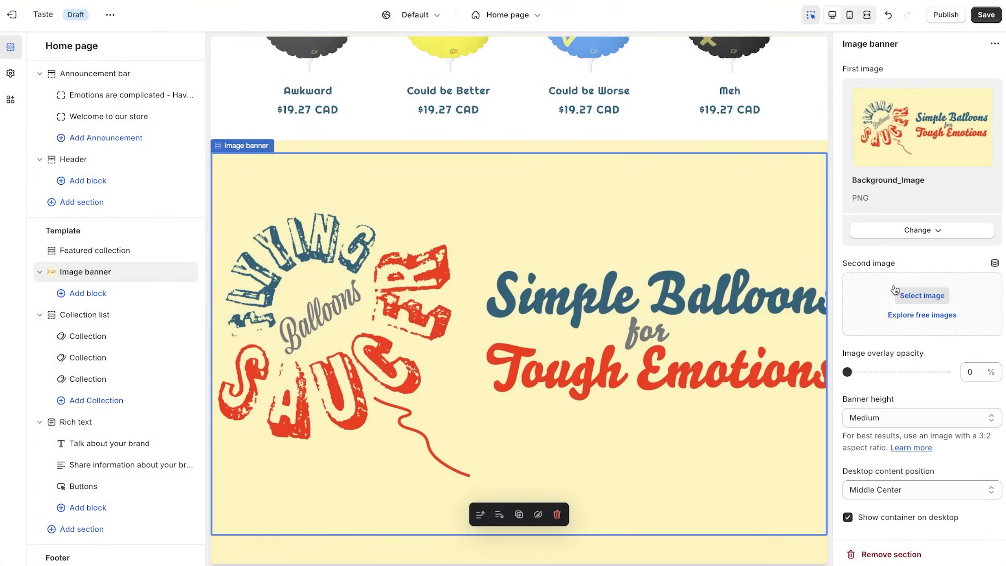
- Review the Image banner's settings, leaving image animation at None
{"action": "scroll", "coordinate": [689, 376], "scroll_direction": "down", "scroll_amount": 1}
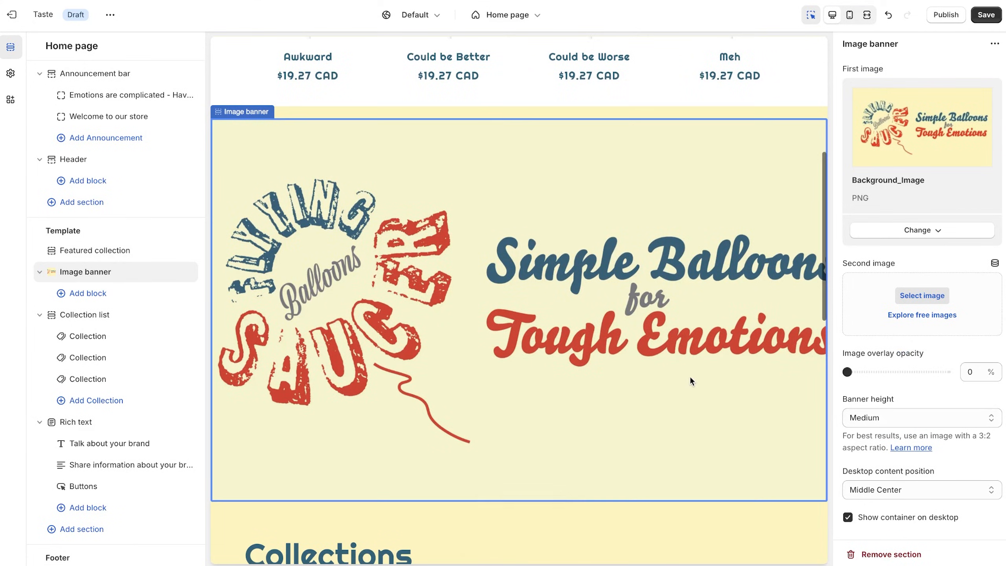
{"action": "scroll", "coordinate": [782, 282], "scroll_direction": "up", "scroll_amount": 1}
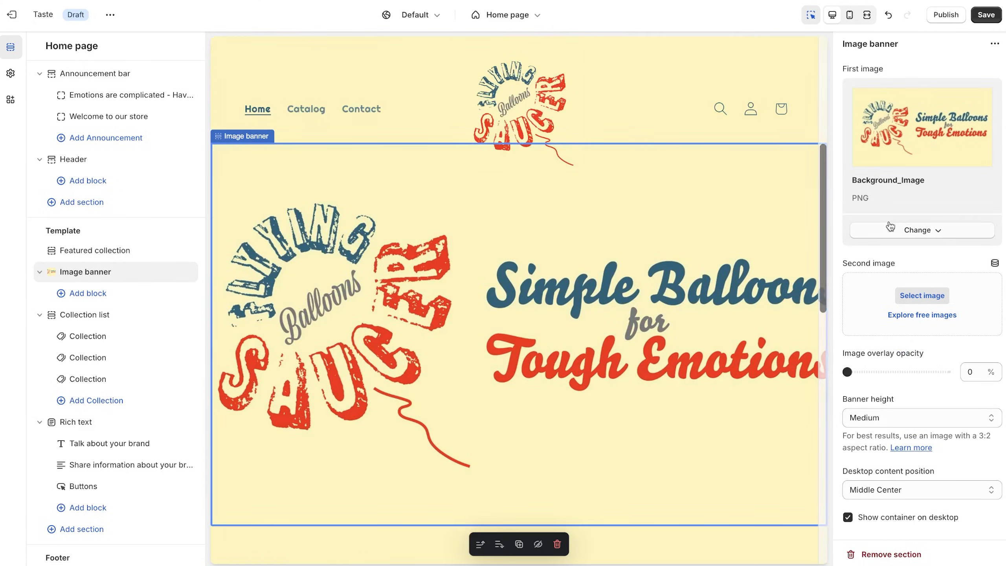
{"action": "scroll", "coordinate": [895, 255], "scroll_direction": "down", "scroll_amount": 5}
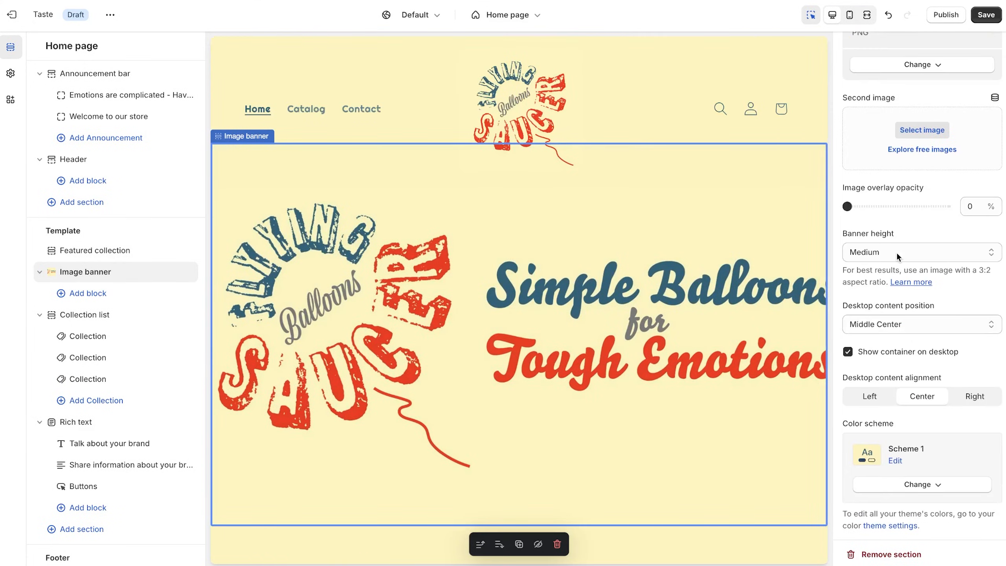
{"action": "scroll", "coordinate": [896, 252], "scroll_direction": "down", "scroll_amount": 5}
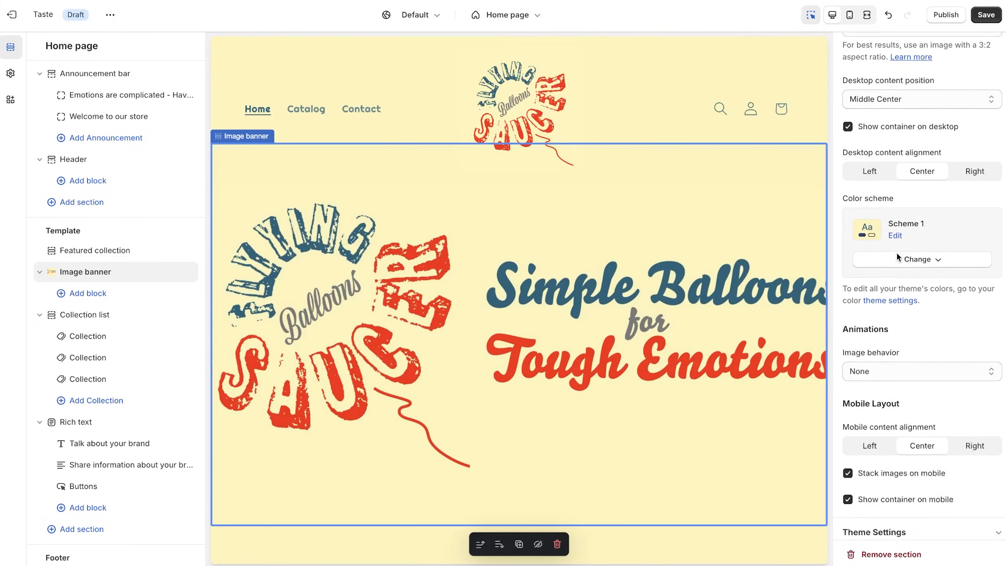
{"action": "left_click", "coordinate": [894, 326]}
{"action": "left_click", "coordinate": [903, 283]}
{"action": "left_click", "coordinate": [913, 484]}
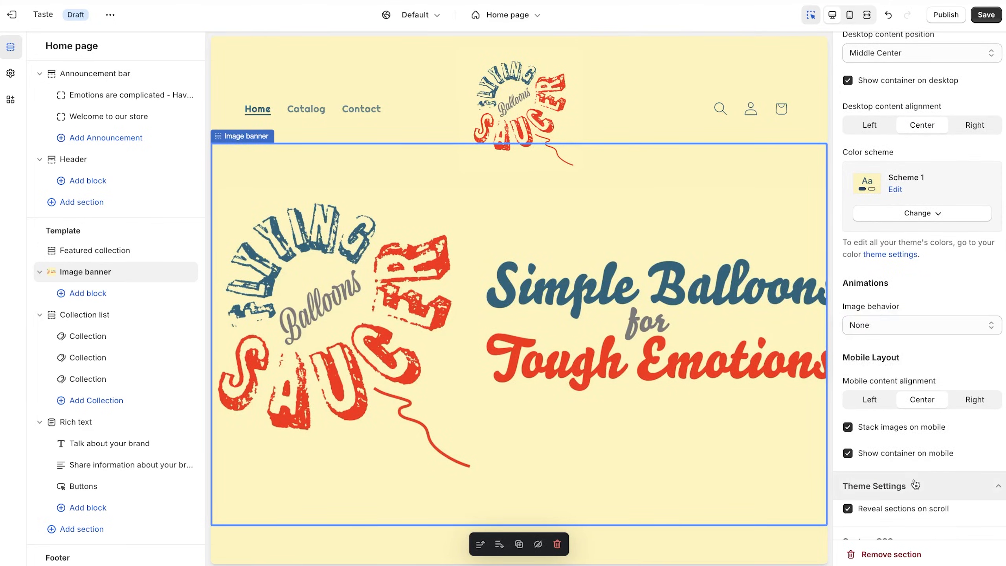
{"action": "scroll", "coordinate": [913, 444], "scroll_direction": "down", "scroll_amount": 1}
{"action": "scroll", "coordinate": [918, 428], "scroll_direction": "up", "scroll_amount": 2}
{"action": "scroll", "coordinate": [919, 426], "scroll_direction": "up", "scroll_amount": 10}
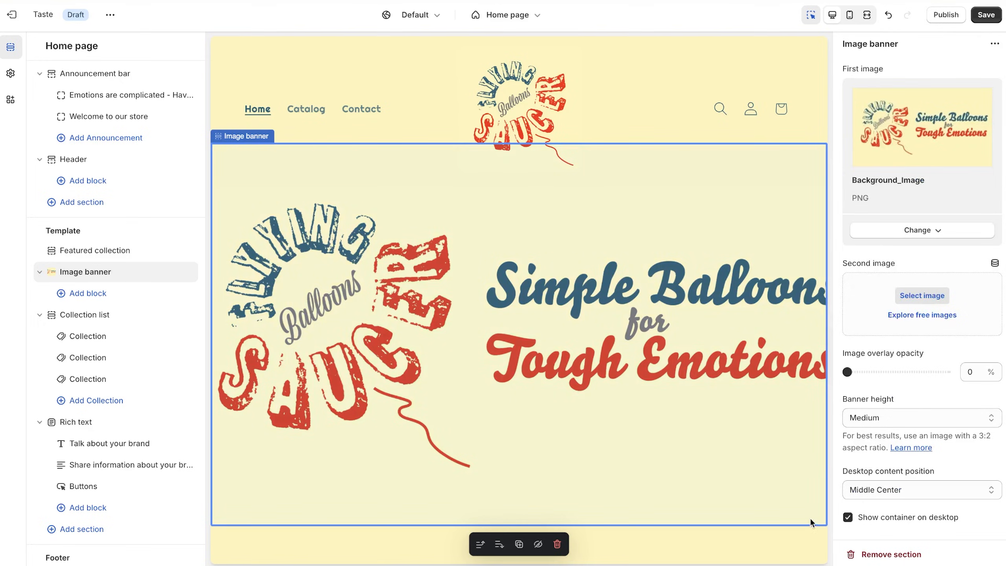
{"action": "left_click", "coordinate": [238, 140]}
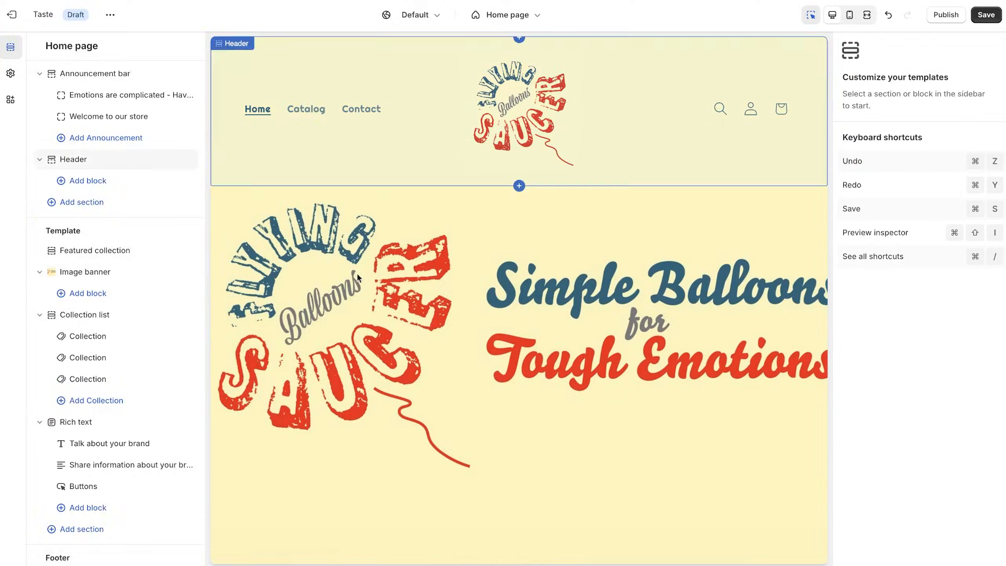
{"action": "left_click", "coordinate": [366, 286]}
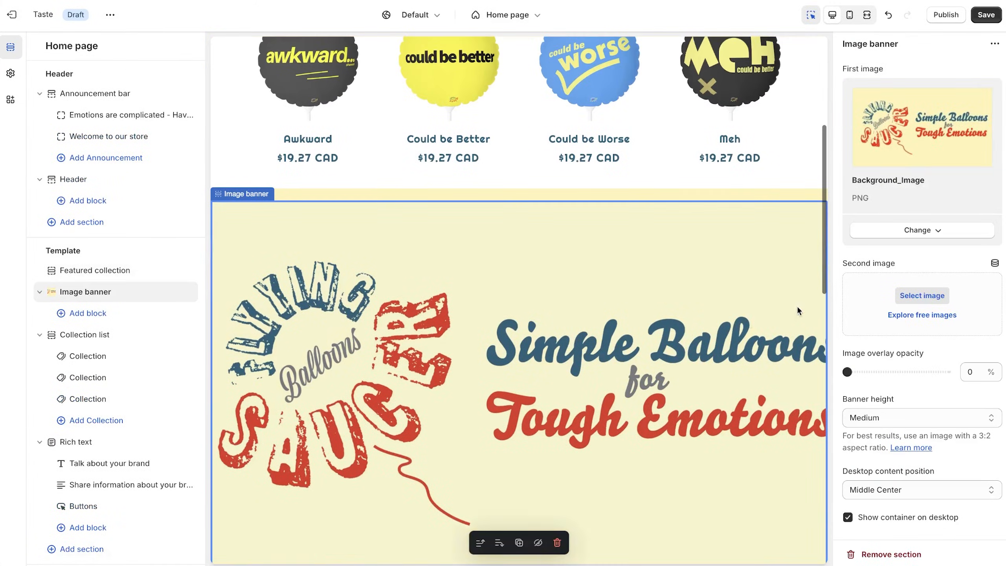
- Try Small, Medium and Large banner heights, finally setting the height to Small
{"action": "left_click", "coordinate": [897, 416]}
{"action": "left_click", "coordinate": [894, 405]}
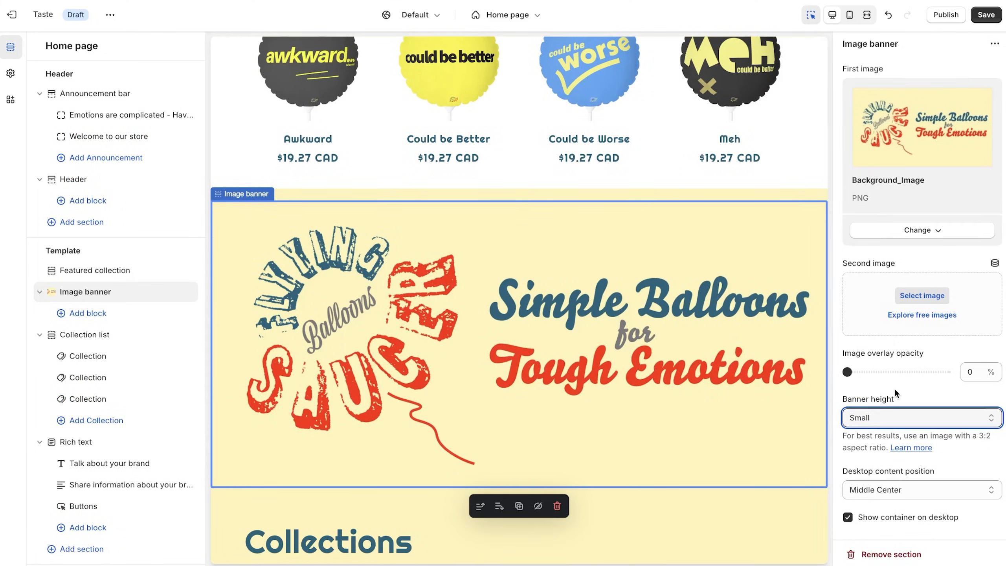
{"action": "left_click", "coordinate": [893, 412]}
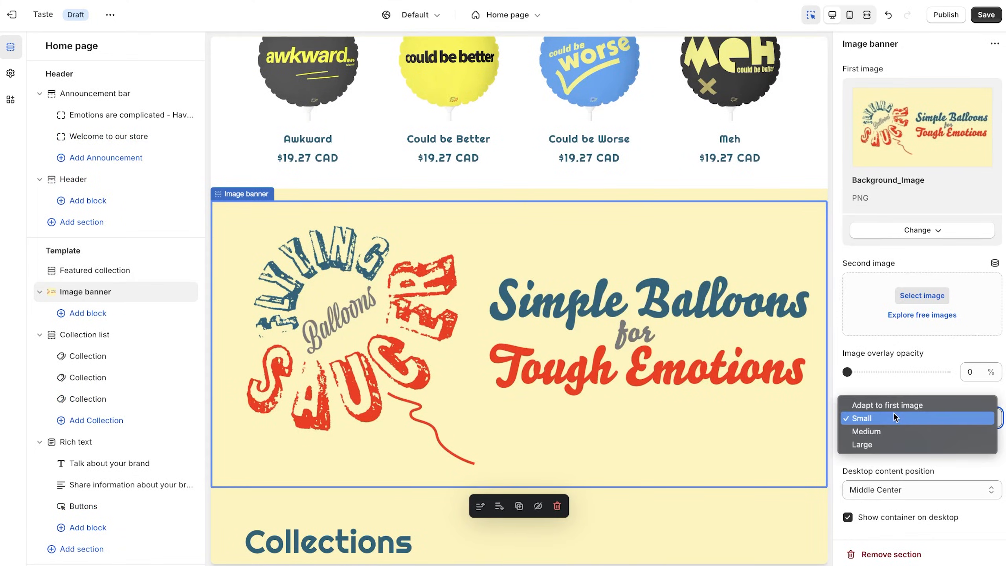
{"action": "left_click", "coordinate": [903, 428]}
{"action": "left_click", "coordinate": [901, 411]}
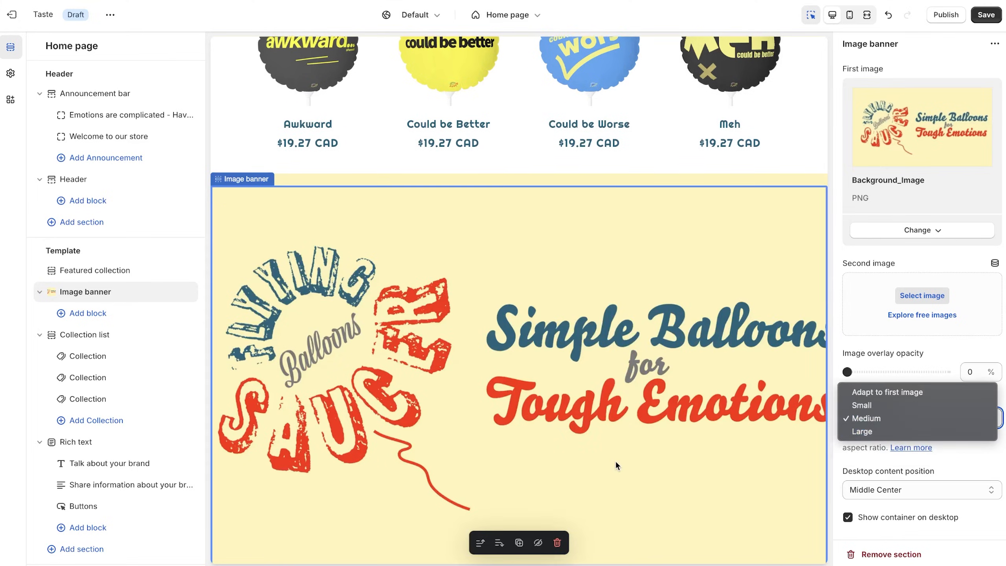
{"action": "left_click", "coordinate": [615, 432]}
{"action": "scroll", "coordinate": [615, 431], "scroll_direction": "down", "scroll_amount": 6}
{"action": "scroll", "coordinate": [615, 431], "scroll_direction": "up", "scroll_amount": 4}
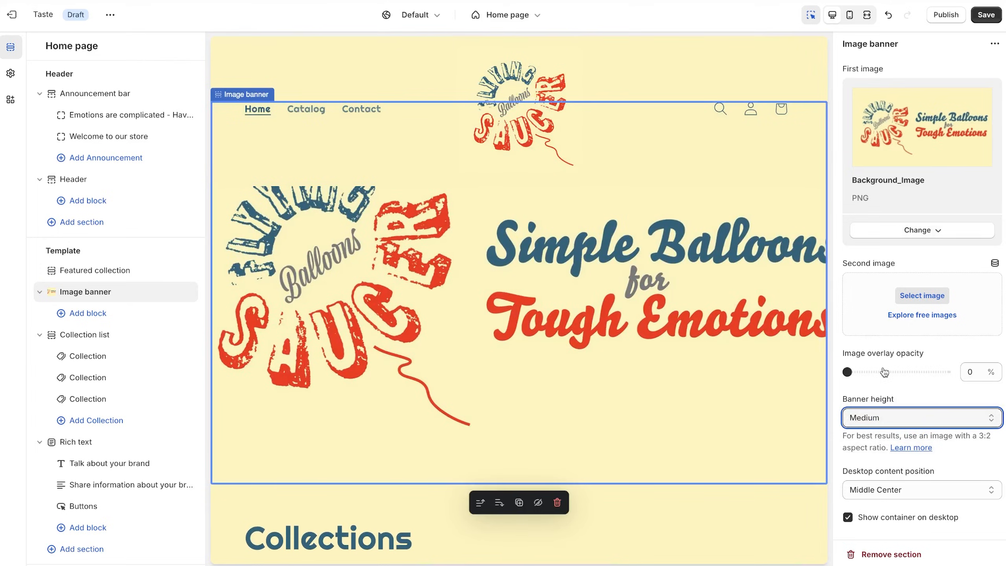
{"action": "left_click", "coordinate": [883, 414]}
{"action": "left_click", "coordinate": [883, 425]}
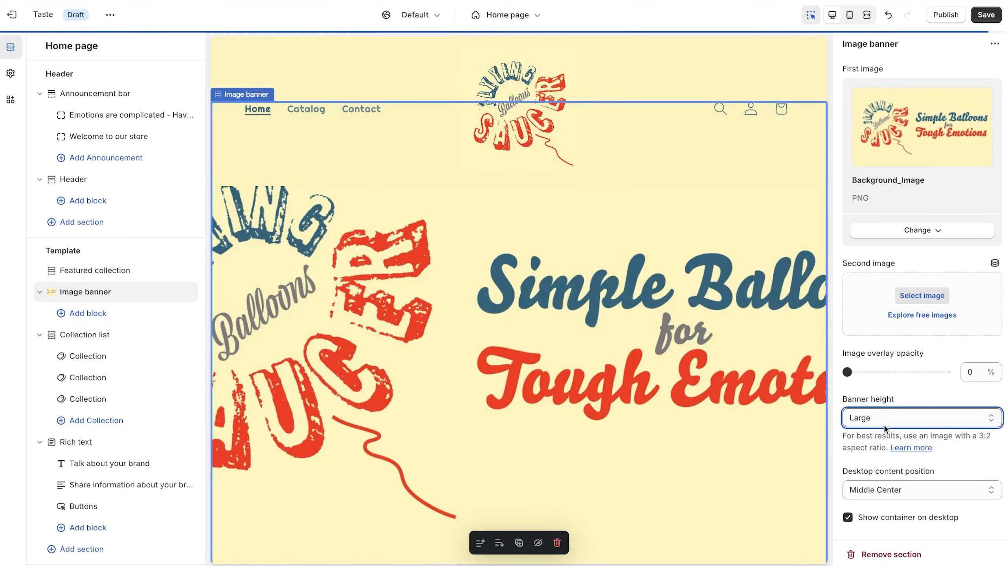
{"action": "left_click", "coordinate": [883, 421]}
{"action": "left_click", "coordinate": [882, 396]}
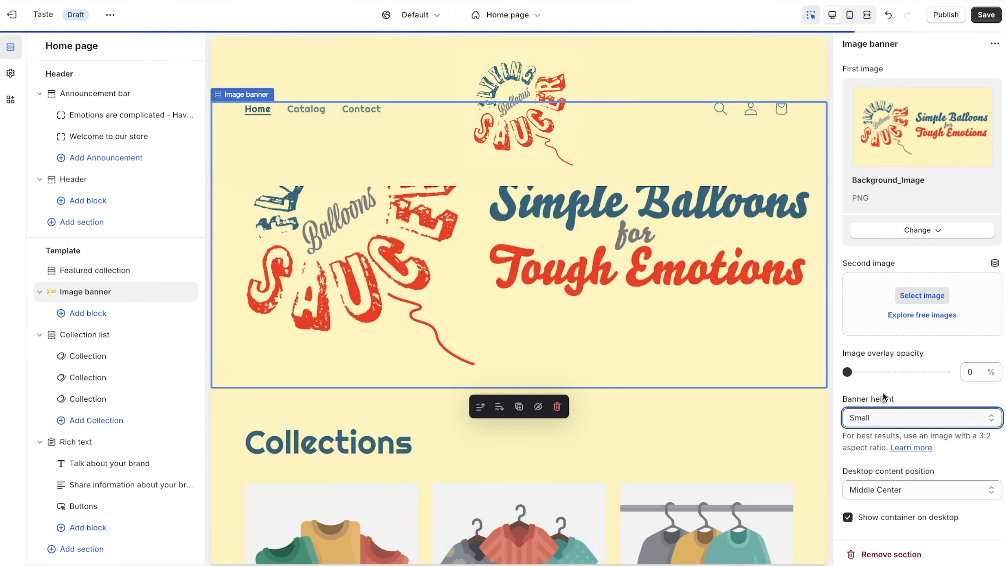
{"action": "left_click", "coordinate": [729, 412]}
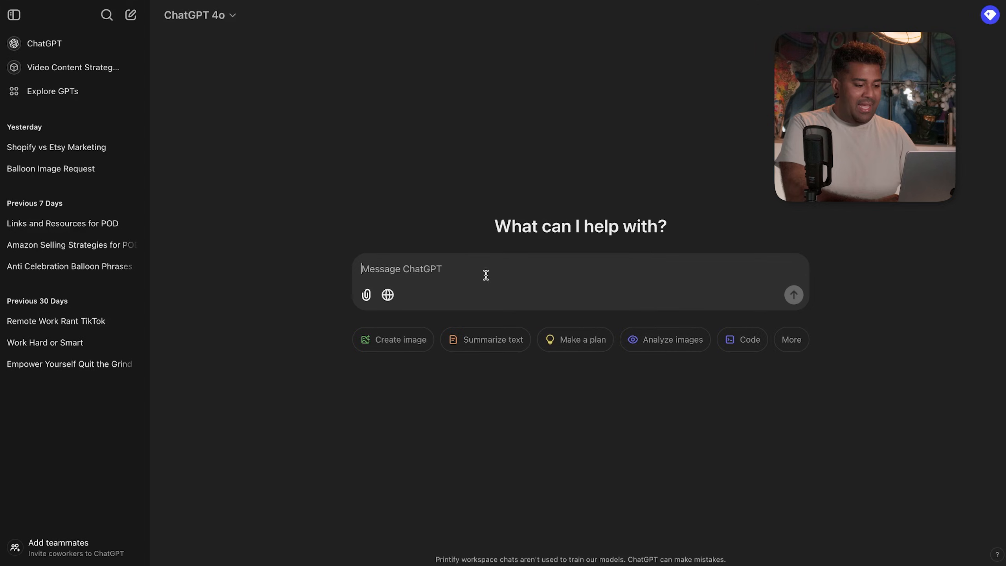
- Ask ChatGPT to organise the phrases into 3 categories and suggest fun category names
{"action": "type", "text": "Organ"}
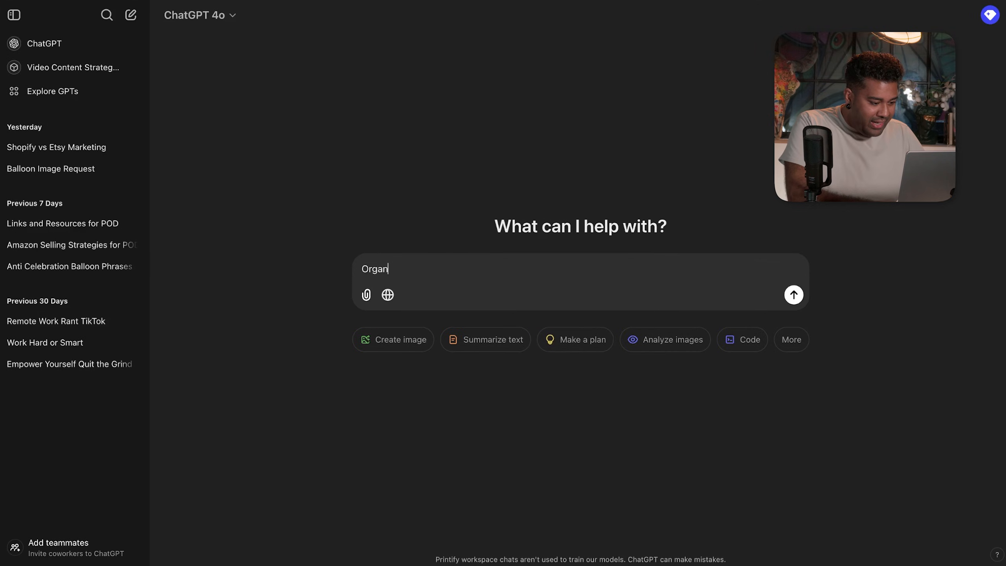
{"action": "type", "text": "ise these phrases "}
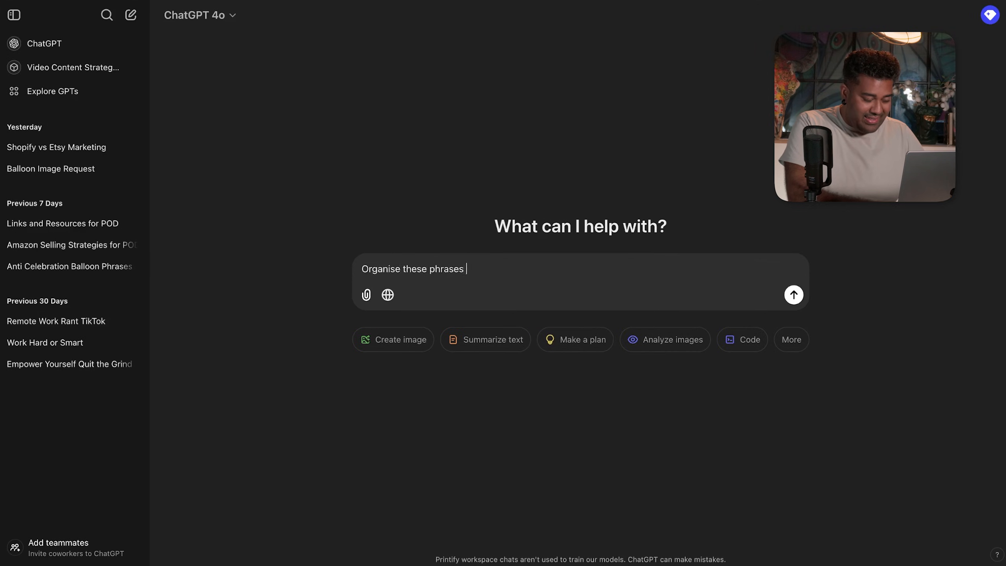
{"action": "type", "text": "into 3 ca"}
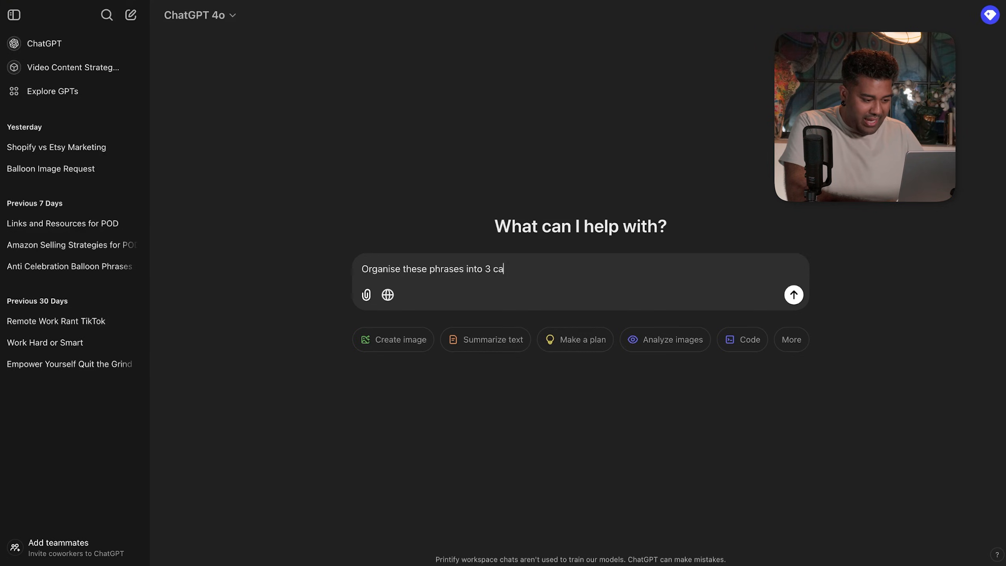
{"action": "type", "text": "tegories, come up with "}
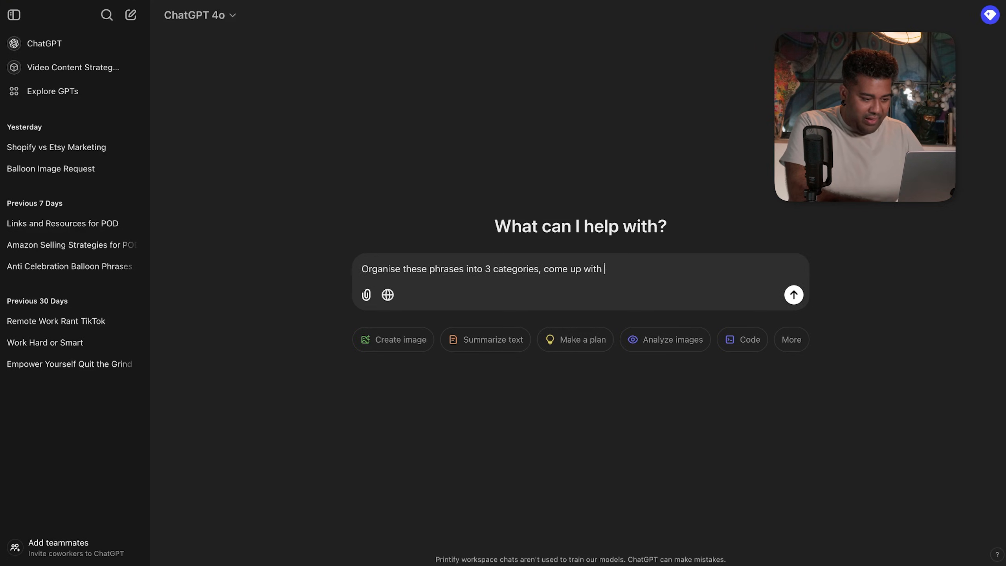
{"action": "type", "text": "fun names for the"}
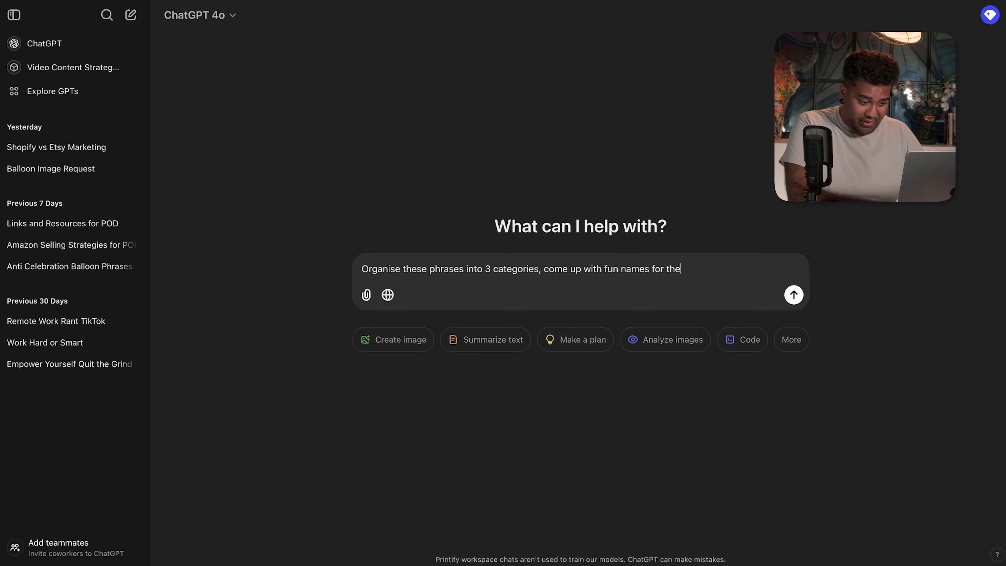
{"action": "type", "text": " categories, and give me differ"}
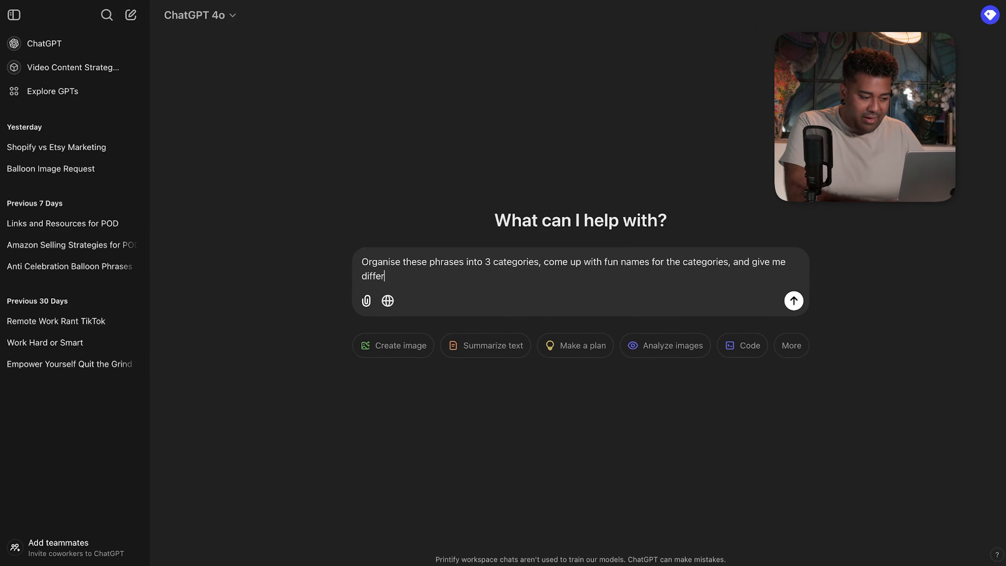
{"action": "type", "text": "ent name optio"}
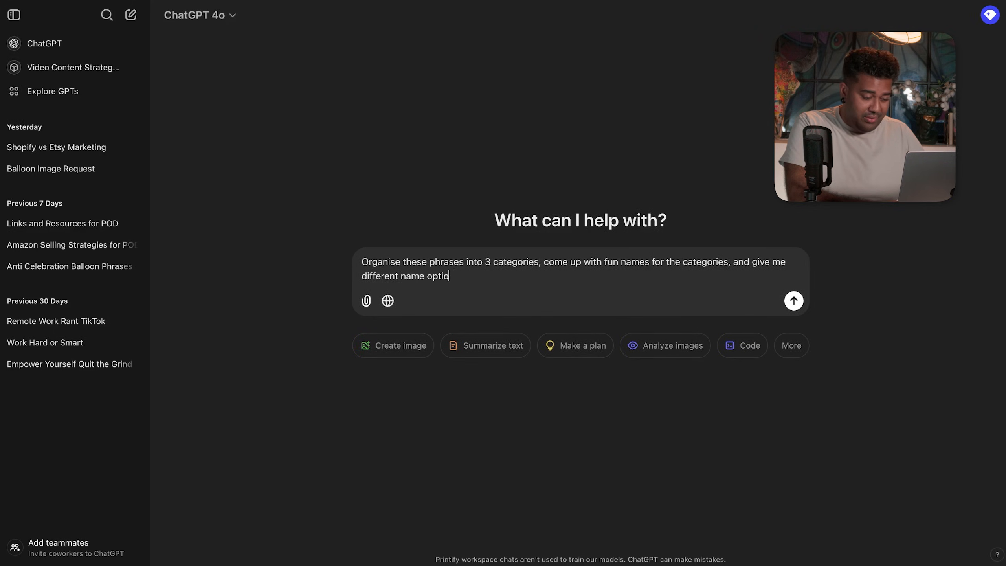
{"action": "type", "text": "ns for the"}
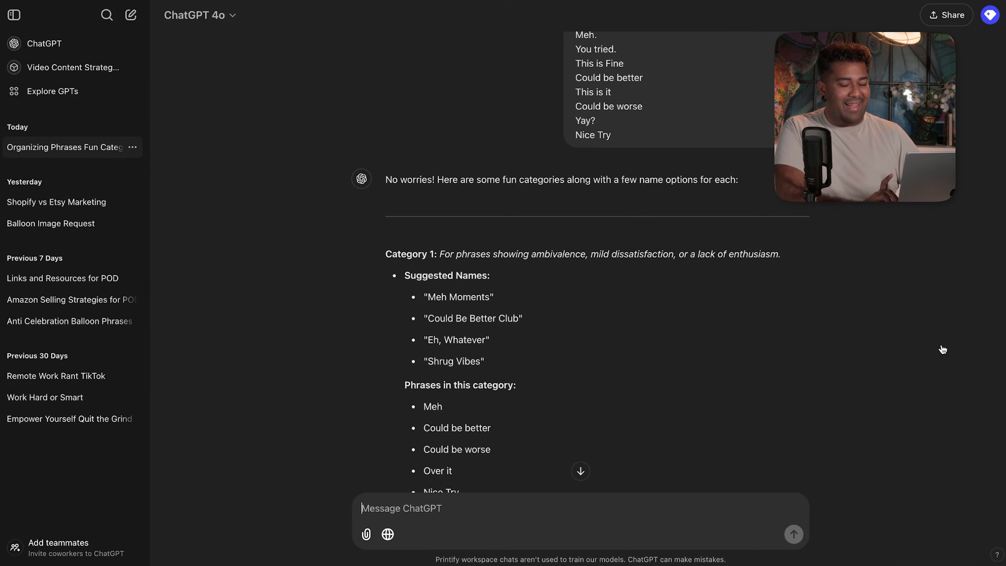
- Read through the three categories' name suggestions, highlighting 'Shrug Vibes'
{"action": "scroll", "coordinate": [942, 349], "scroll_direction": "down", "scroll_amount": 3}
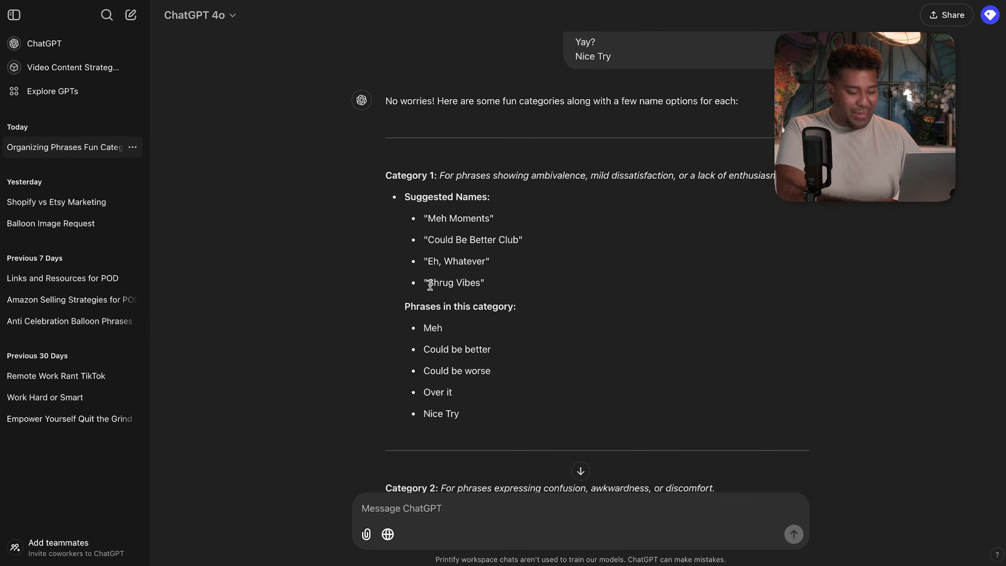
{"action": "left_click_drag", "start_coordinate": [428, 285], "coordinate": [498, 286]}
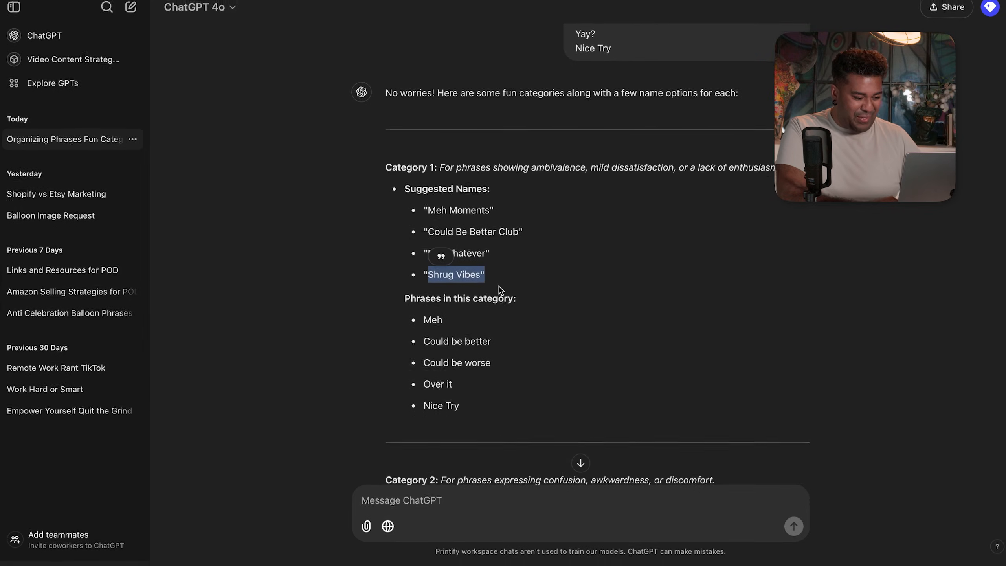
{"action": "scroll", "coordinate": [498, 286], "scroll_direction": "down", "scroll_amount": 6}
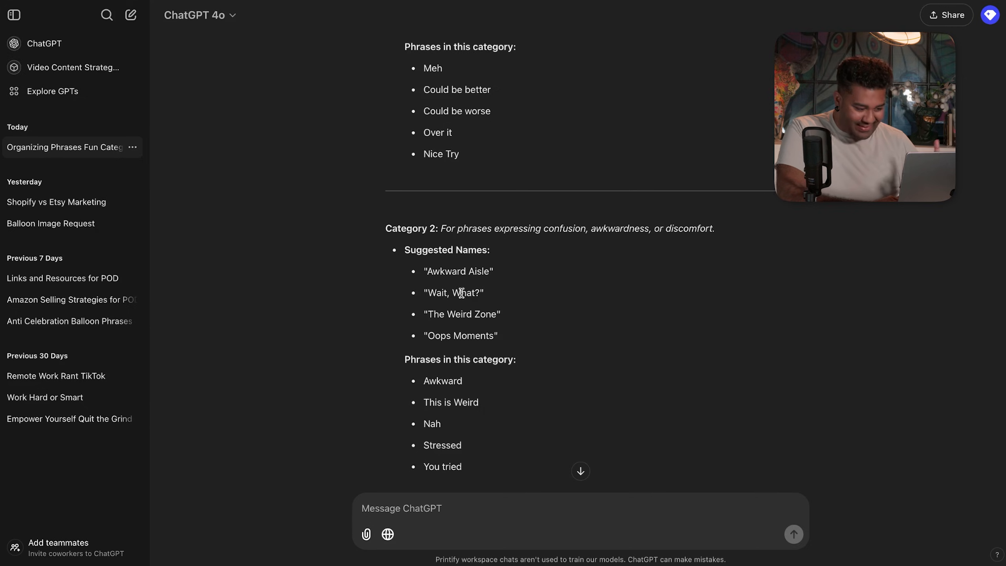
{"action": "scroll", "coordinate": [562, 293], "scroll_direction": "down", "scroll_amount": 8}
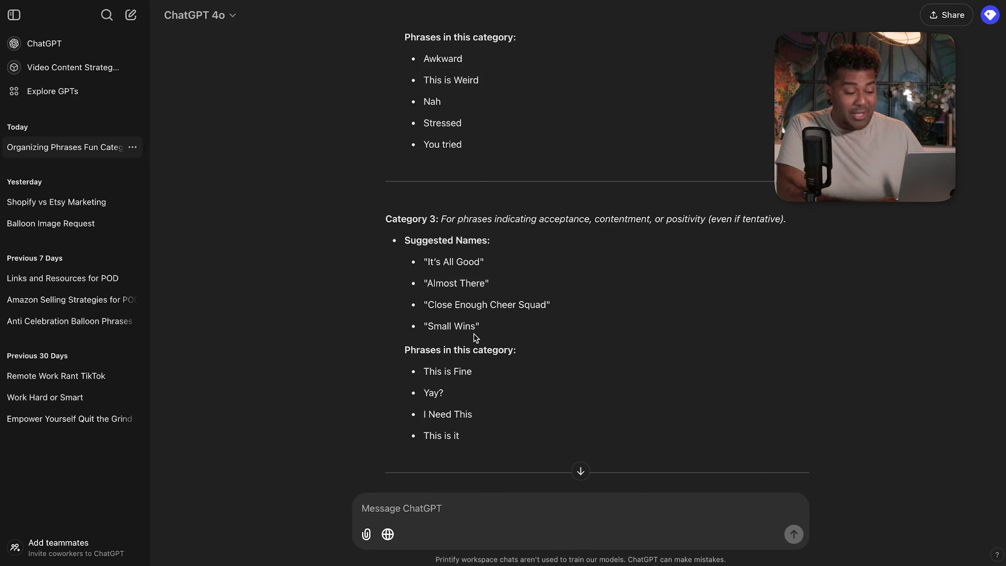
{"action": "scroll", "coordinate": [473, 335], "scroll_direction": "up", "scroll_amount": 10}
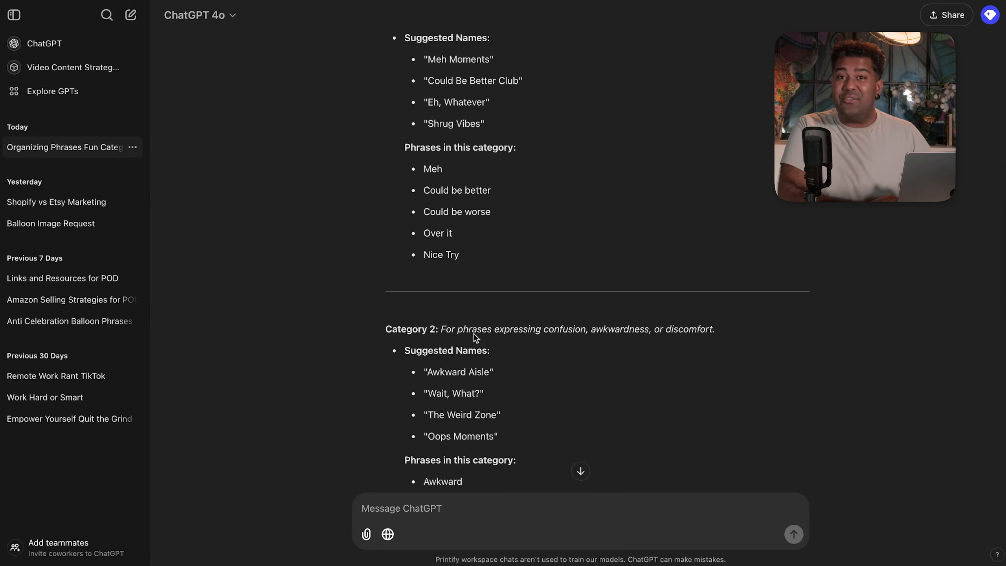
{"action": "scroll", "coordinate": [484, 279], "scroll_direction": "up", "scroll_amount": 2}
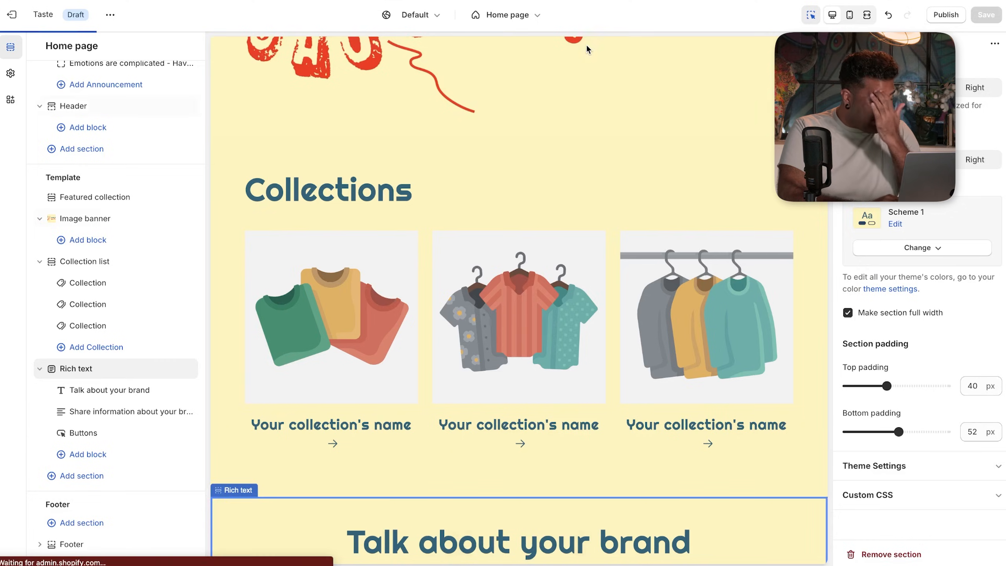
- Exit the theme editor, go to Products > Collections, and start adding a new collection
{"action": "left_click", "coordinate": [10, 17]}
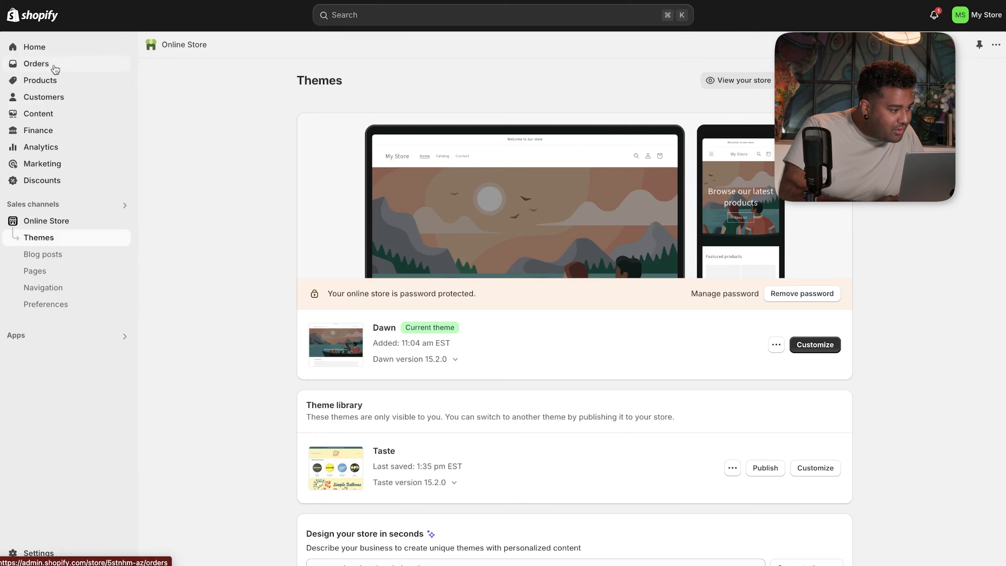
{"action": "left_click", "coordinate": [47, 119]}
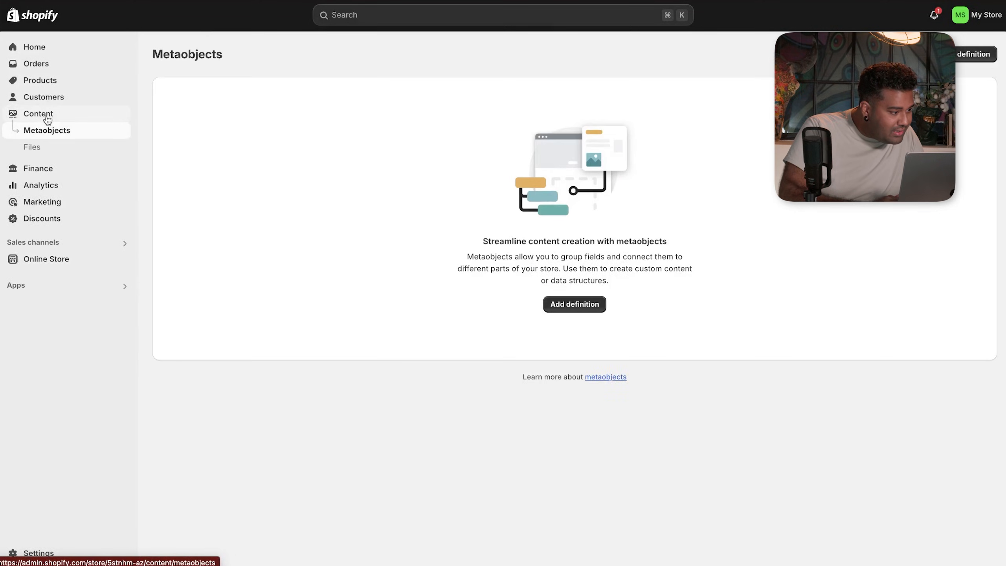
{"action": "left_click", "coordinate": [50, 82]}
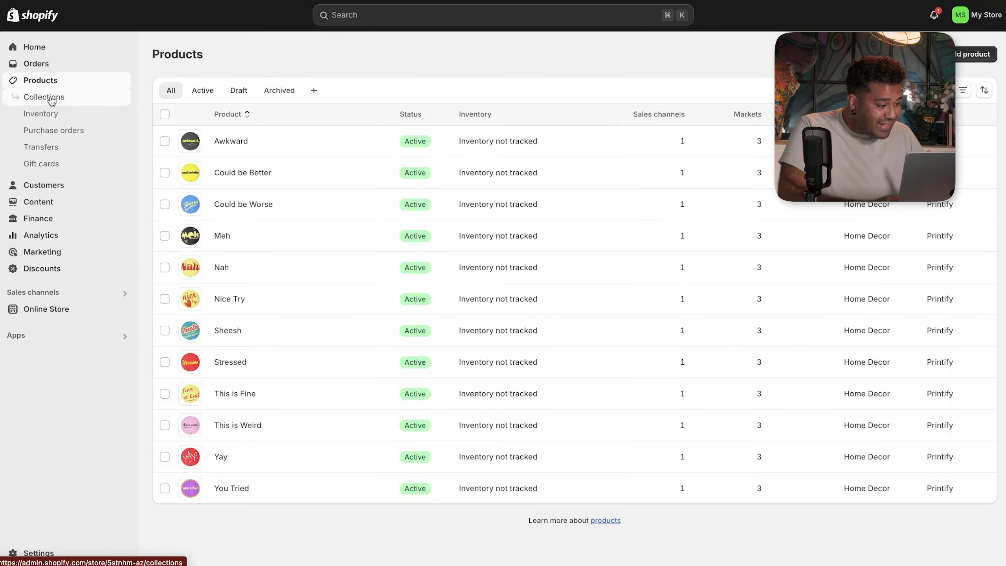
{"action": "left_click", "coordinate": [52, 100]}
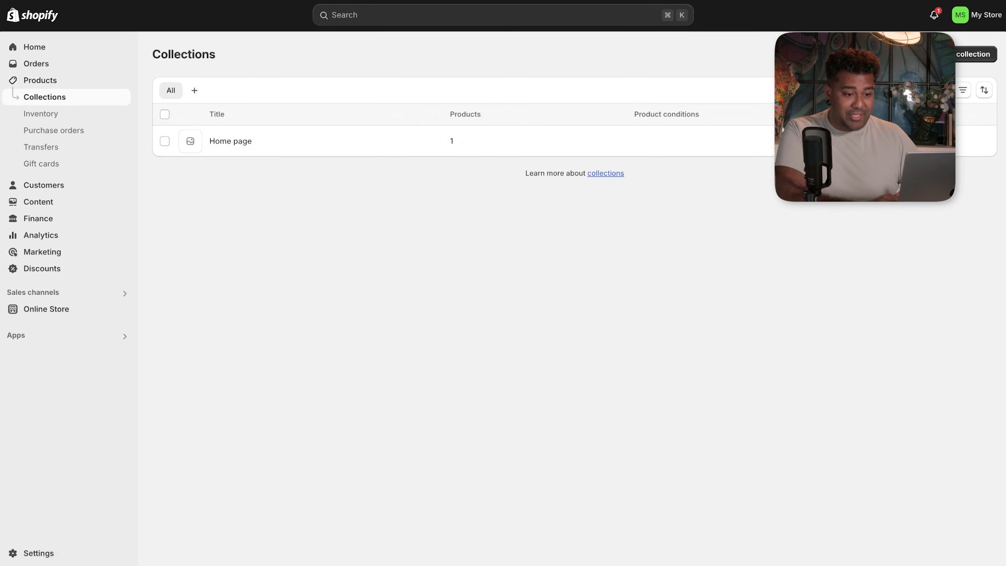
{"action": "left_click", "coordinate": [972, 54]}
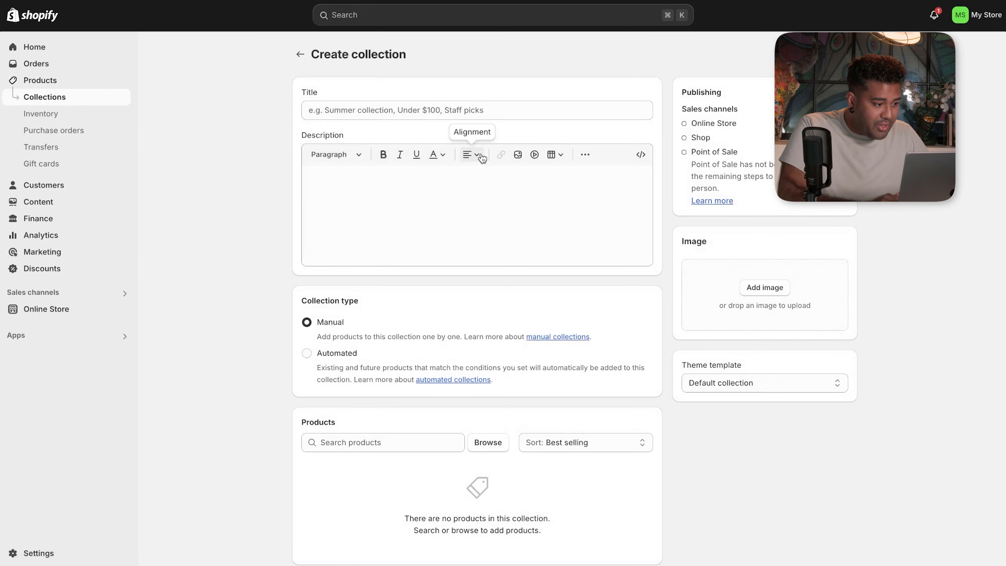
{"action": "left_click", "coordinate": [404, 113]}
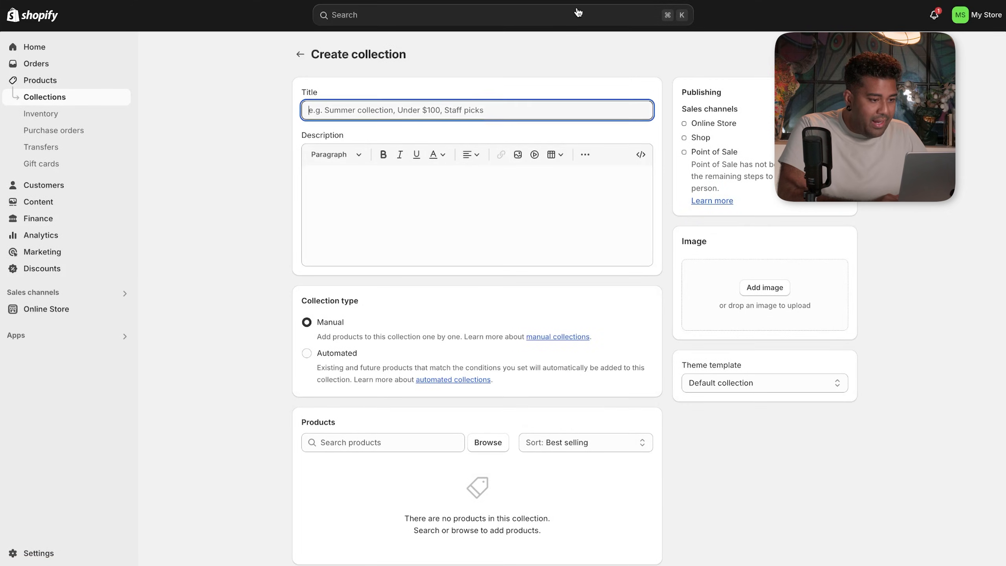
- Title the collection 'Shrug Vibes' and copy the Category 1 wording from ChatGPT
{"action": "type", "text": "Shrug Vibes"}
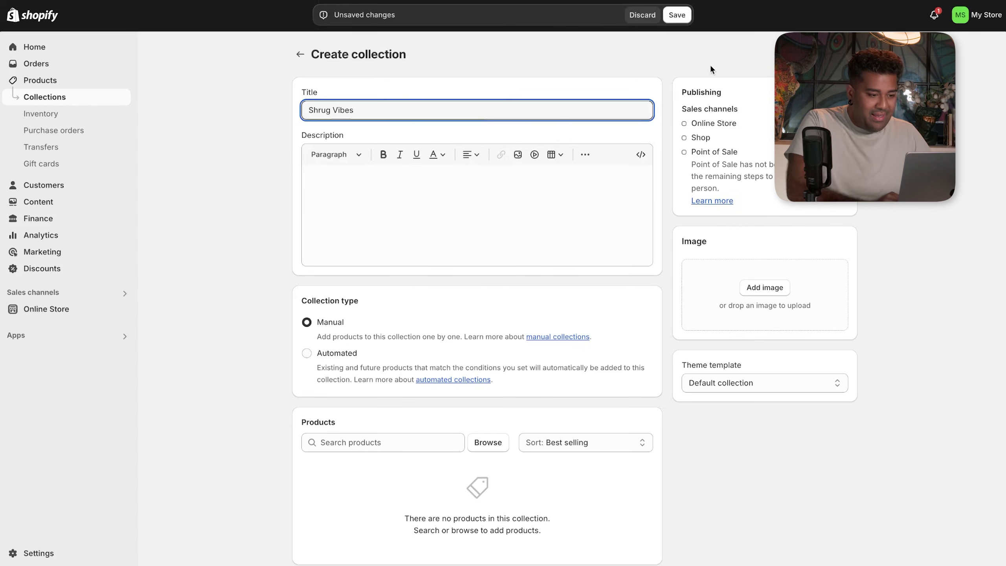
{"action": "key", "text": "ctrl+Tab"}
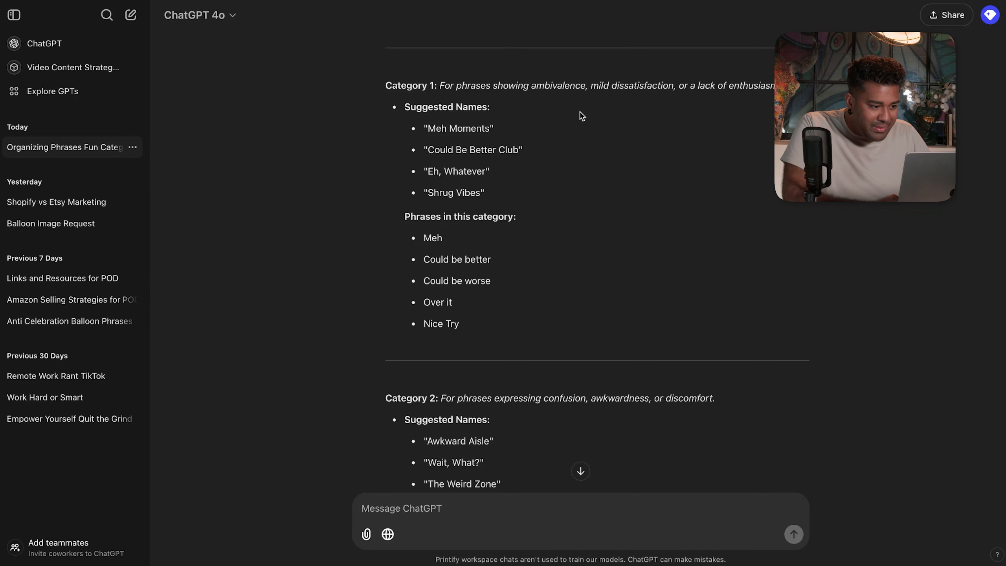
{"action": "scroll", "coordinate": [580, 112], "scroll_direction": "up", "scroll_amount": 1}
{"action": "left_click_drag", "start_coordinate": [531, 104], "coordinate": [776, 113]}
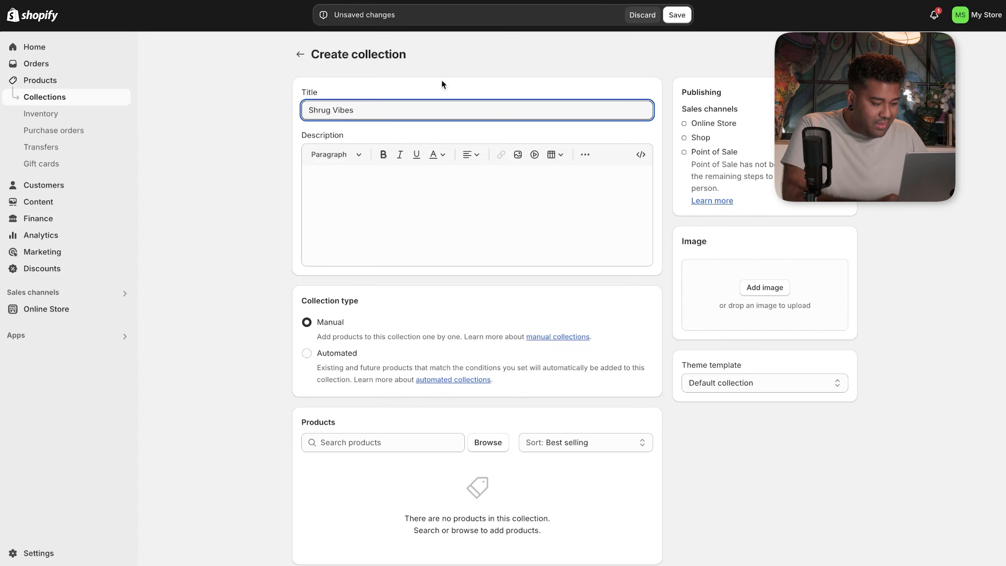
- Write the description from the pasted wording, replacing 'ambivalence' with 'meh'
{"action": "left_click", "coordinate": [399, 168]}
{"action": "type", "text": "For when you're feeling"}
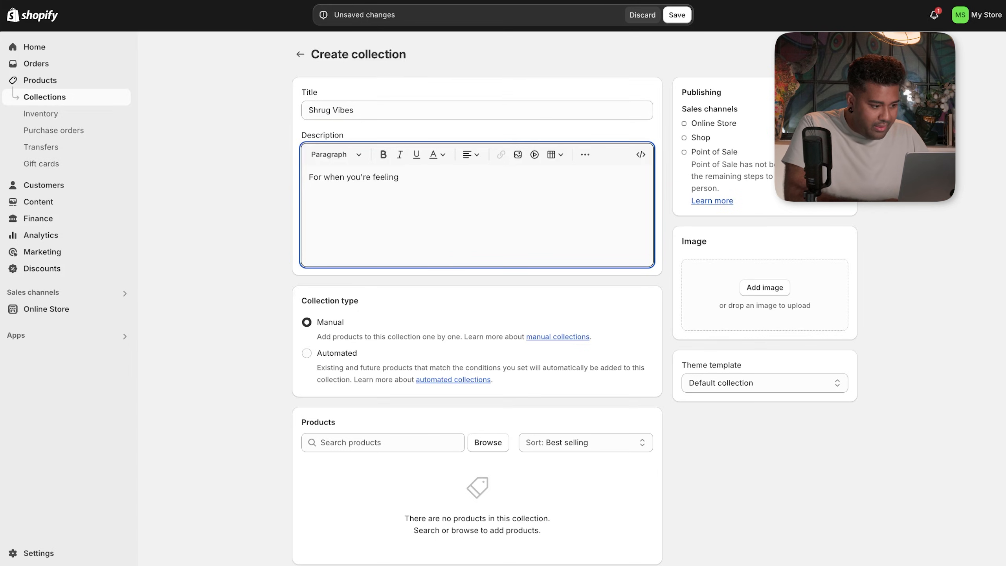
{"action": "type", "text": "ambivalence, mild dissatisfaction, or a lack of enthusiasm."}
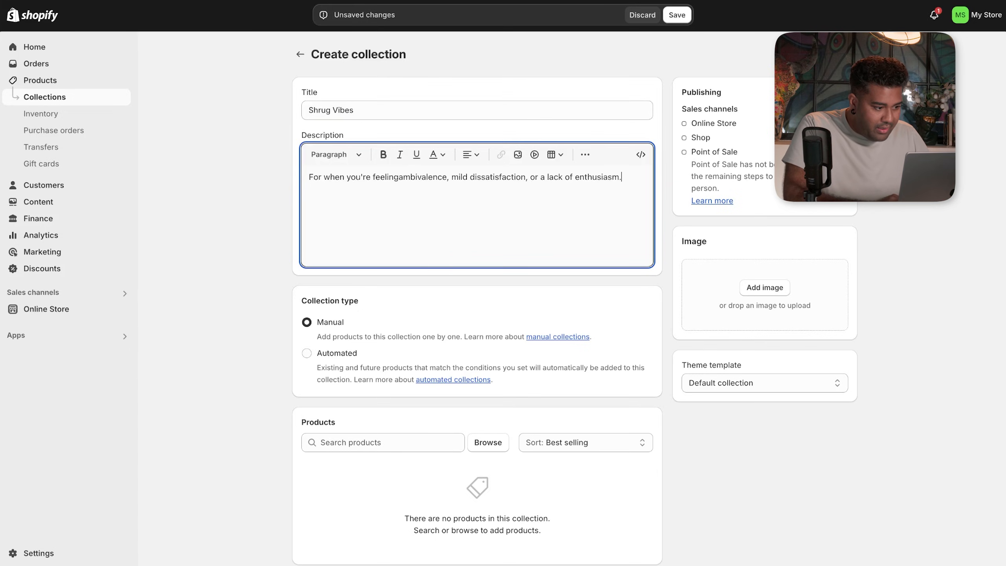
{"action": "left_click", "coordinate": [400, 177]}
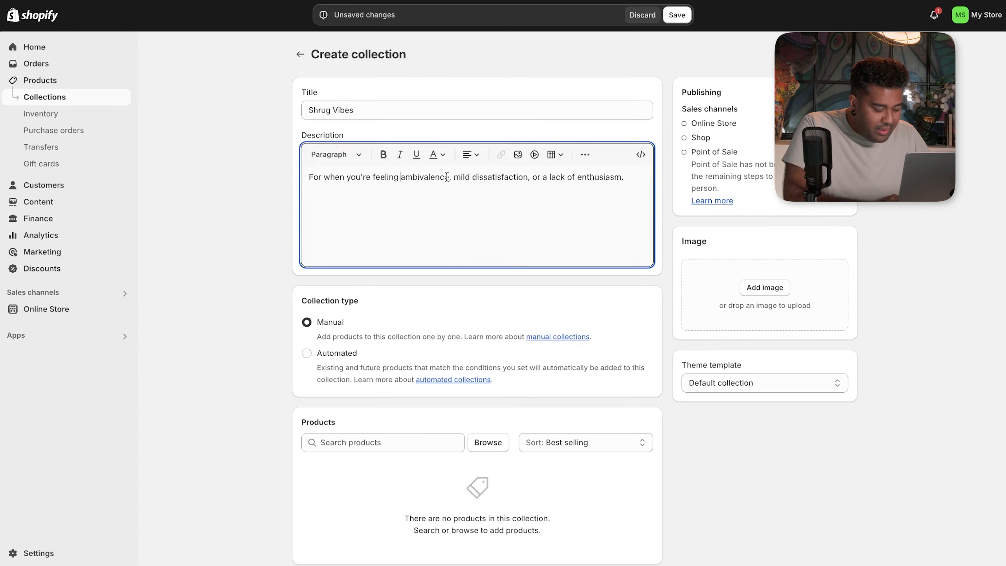
{"action": "left_click_drag", "start_coordinate": [446, 176], "coordinate": [408, 178]}
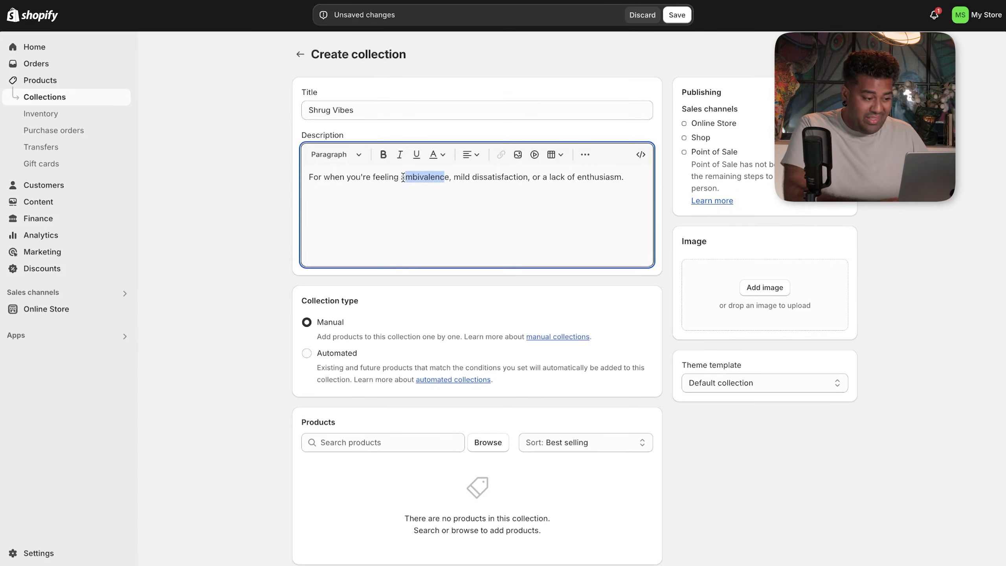
{"action": "key", "text": "BackSpace"}
{"action": "key", "text": "Right"}
{"action": "key", "text": "BackSpace"}
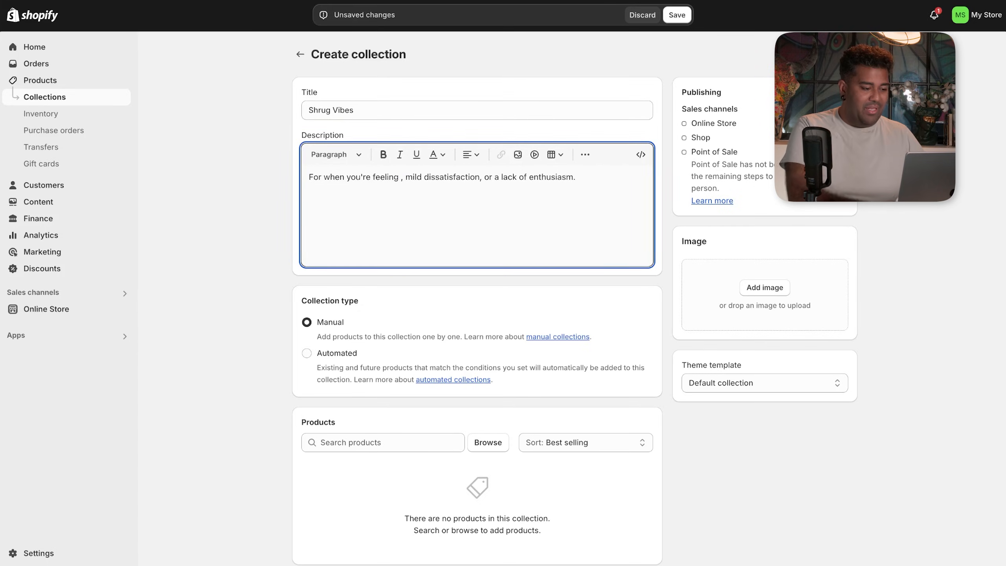
{"action": "type", "text": "meh"}
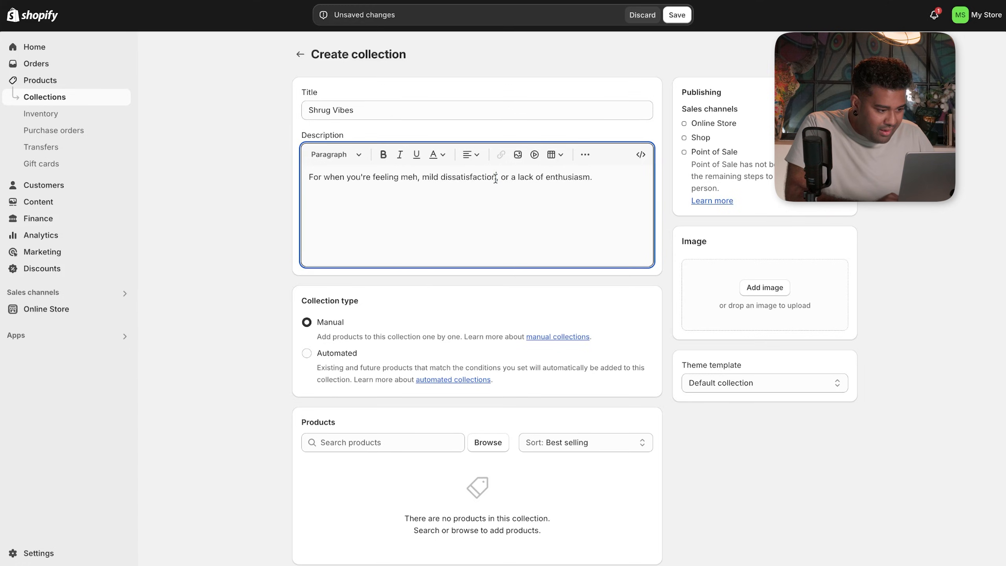
- Finish the description as 'For when you're feeling meh, not with it, or just fine.' and browse products
{"action": "left_click_drag", "start_coordinate": [496, 178], "coordinate": [425, 182]}
{"action": "type", "text": "not with it"}
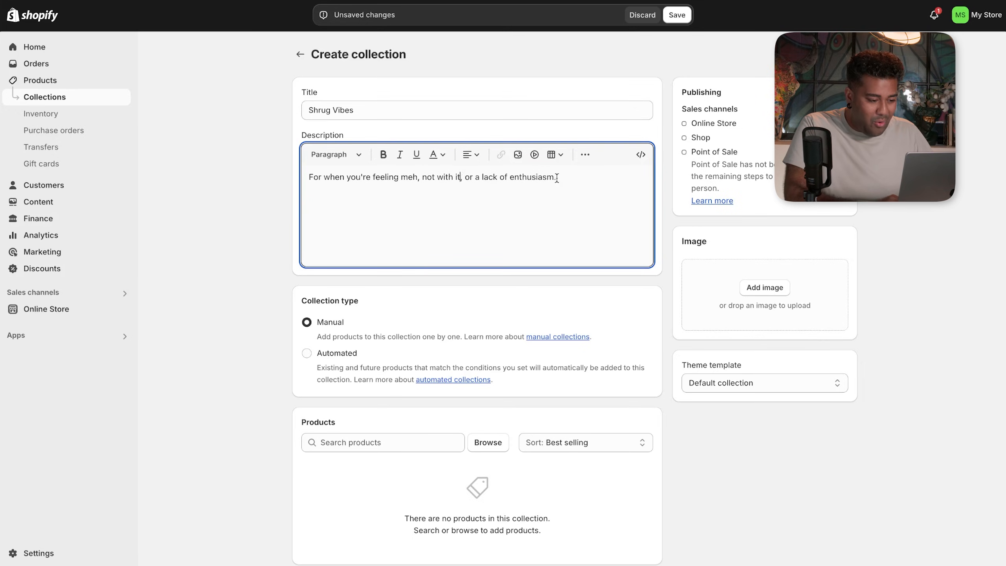
{"action": "left_click_drag", "start_coordinate": [556, 178], "coordinate": [468, 179]}
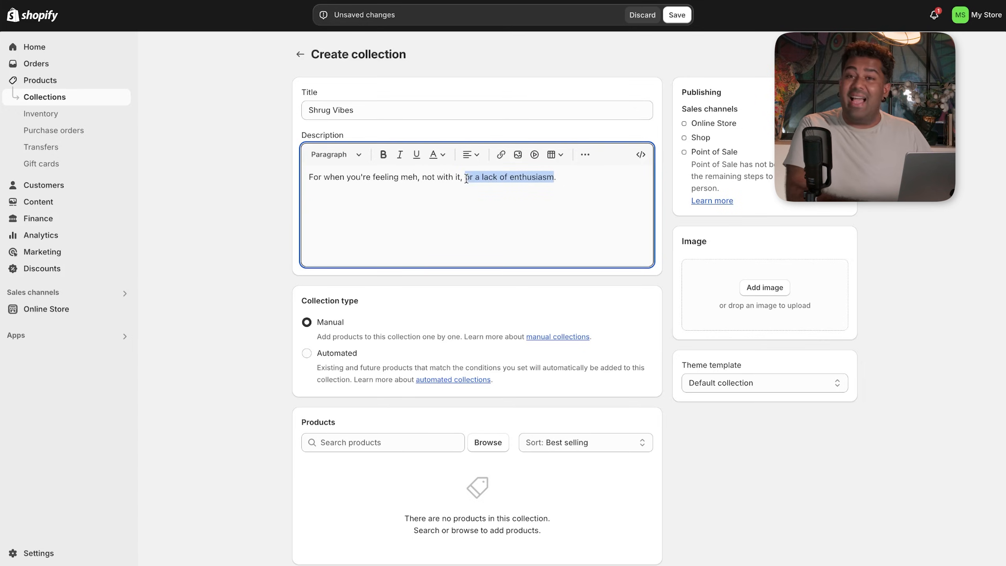
{"action": "type", "text": "just fine"}
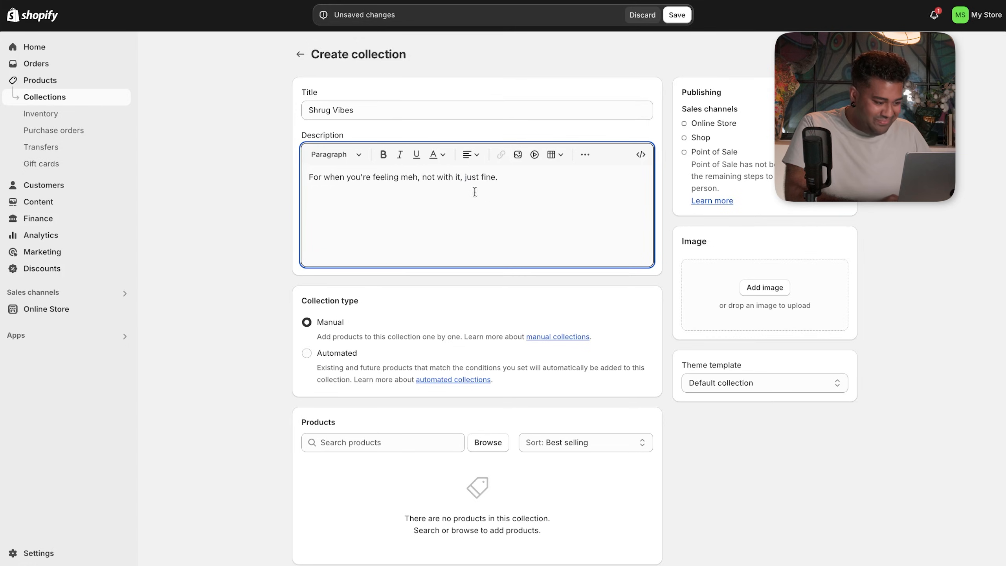
{"action": "left_click", "coordinate": [461, 176]}
{"action": "type", "text": ", or"}
{"action": "scroll", "coordinate": [501, 238], "scroll_direction": "down", "scroll_amount": 3}
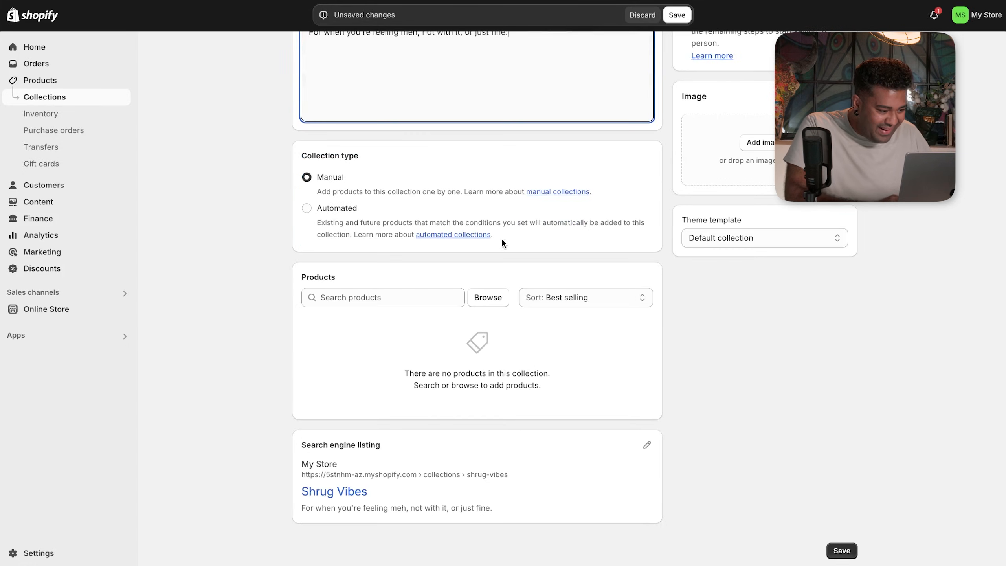
{"action": "left_click", "coordinate": [478, 302]}
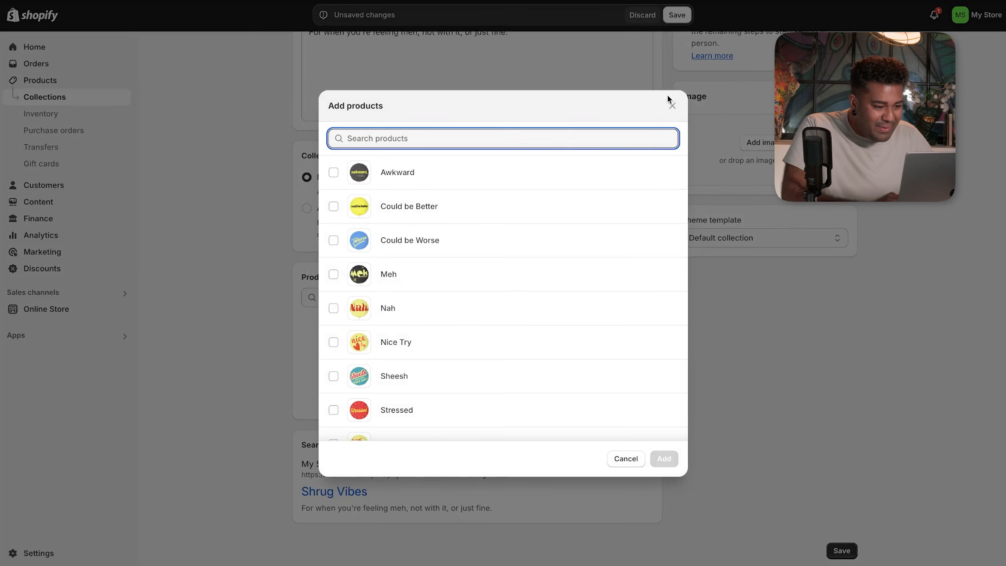
- Reopen the product picker and tick Meh and Could be Better
{"action": "left_click", "coordinate": [672, 106]}
{"action": "scroll", "coordinate": [675, 104], "scroll_direction": "up", "scroll_amount": 3}
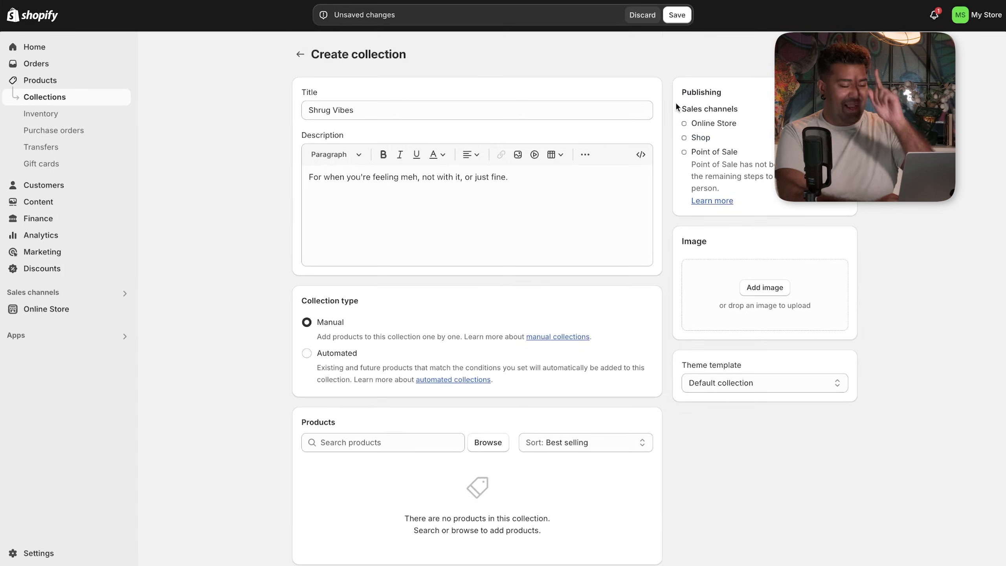
{"action": "scroll", "coordinate": [581, 199], "scroll_direction": "down", "scroll_amount": 3}
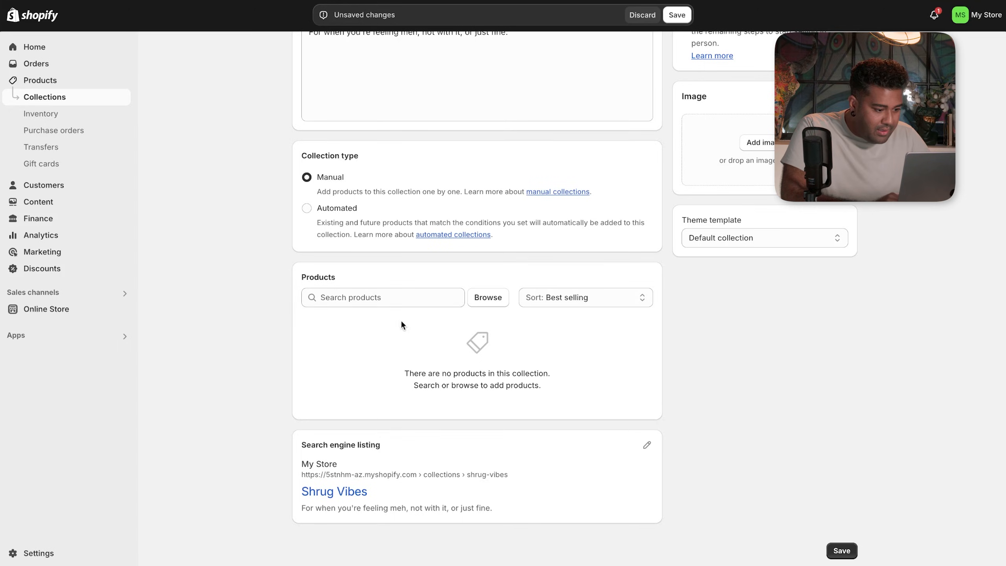
{"action": "left_click", "coordinate": [484, 296]}
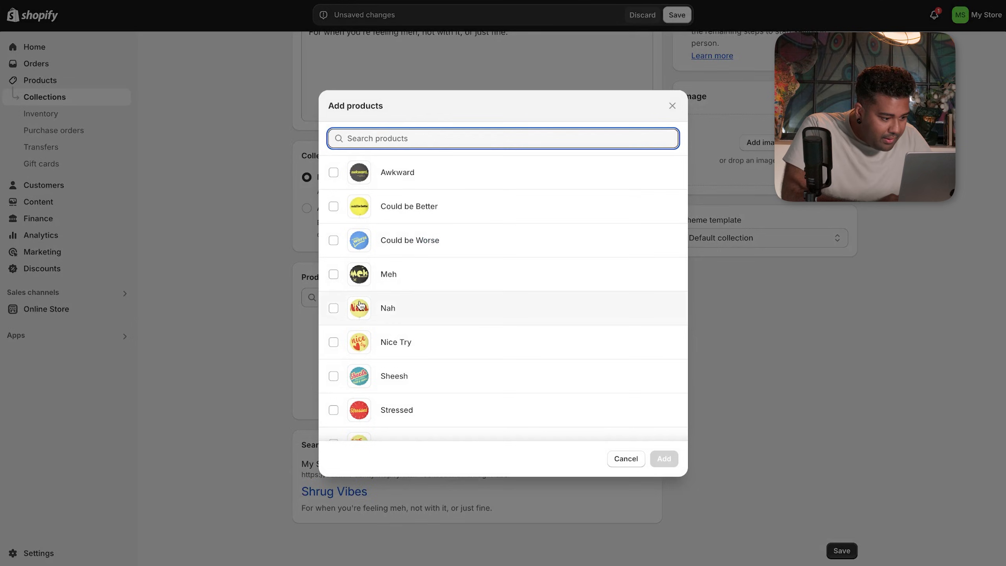
{"action": "left_click", "coordinate": [334, 274]}
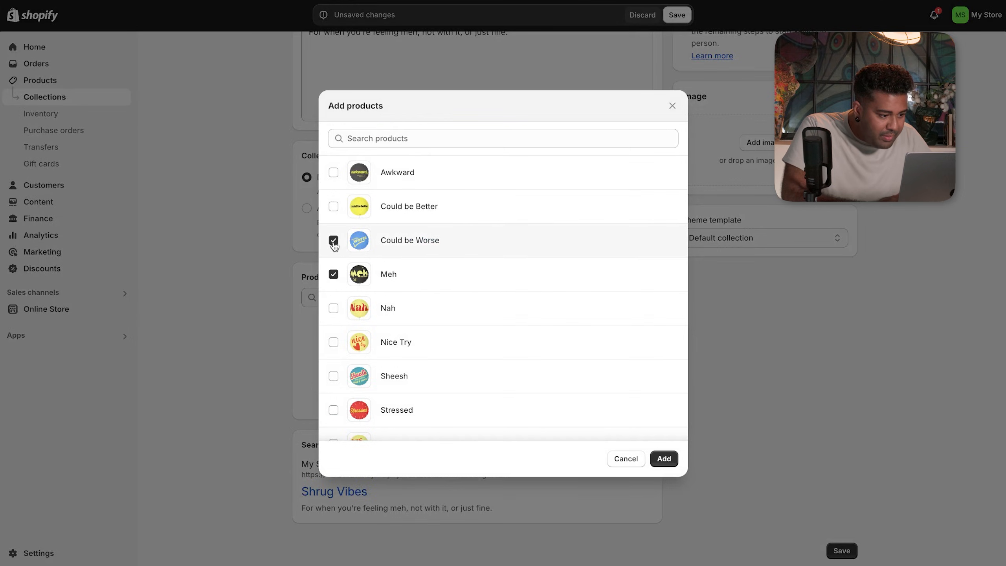
{"action": "left_click", "coordinate": [333, 206]}
{"action": "scroll", "coordinate": [434, 276], "scroll_direction": "down", "scroll_amount": 3}
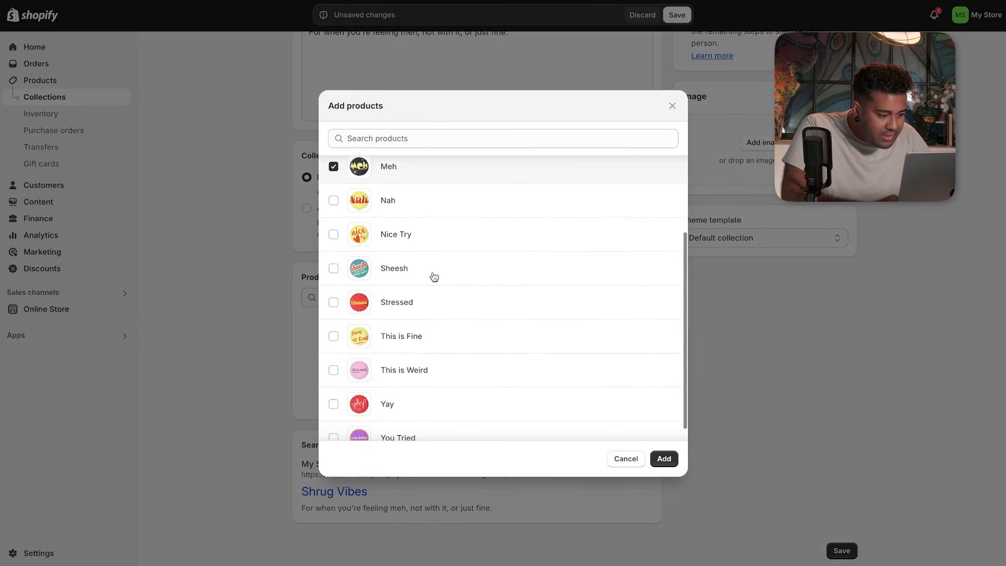
{"action": "scroll", "coordinate": [434, 276], "scroll_direction": "down", "scroll_amount": 1}
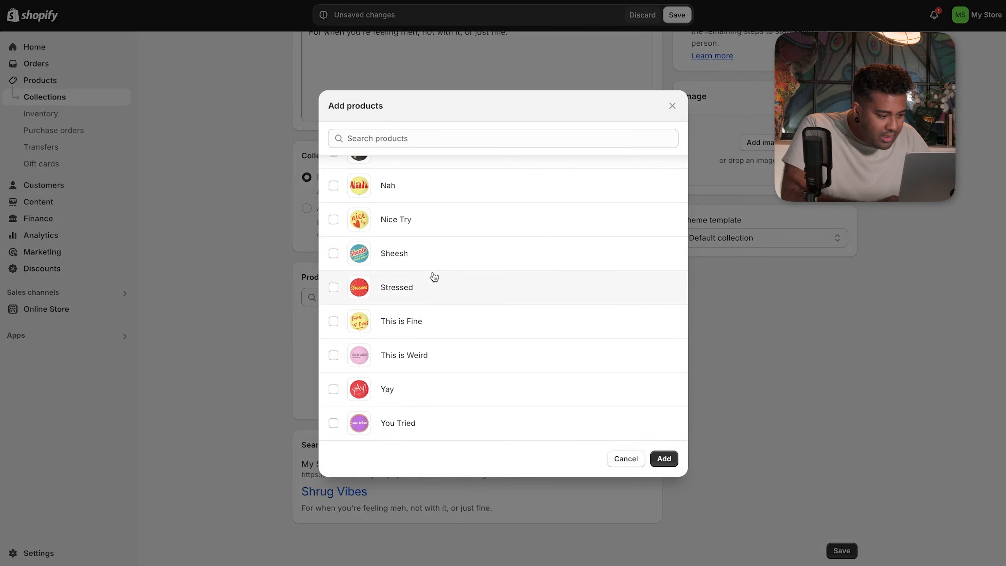
{"action": "scroll", "coordinate": [434, 276], "scroll_direction": "up", "scroll_amount": 3}
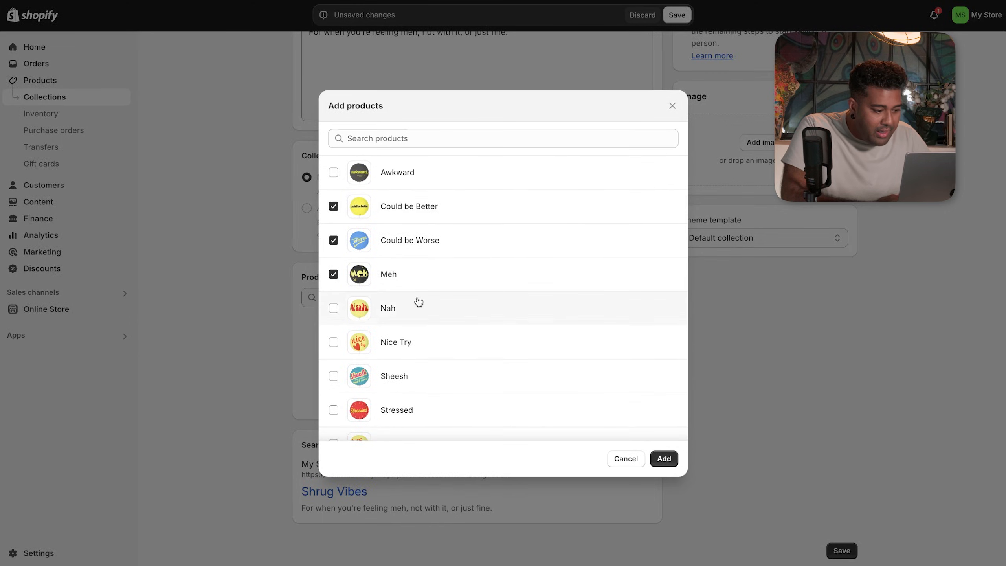
- Tick Nice Try and add the four products, including Could be Worse, to Shrug Vibes
{"action": "left_click", "coordinate": [333, 341]}
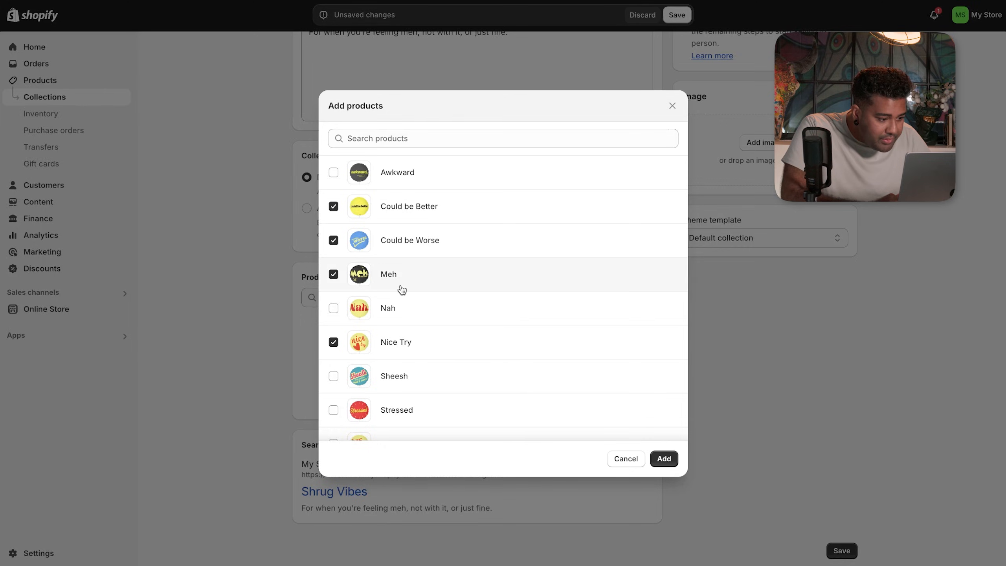
{"action": "scroll", "coordinate": [402, 291], "scroll_direction": "down", "scroll_amount": 3}
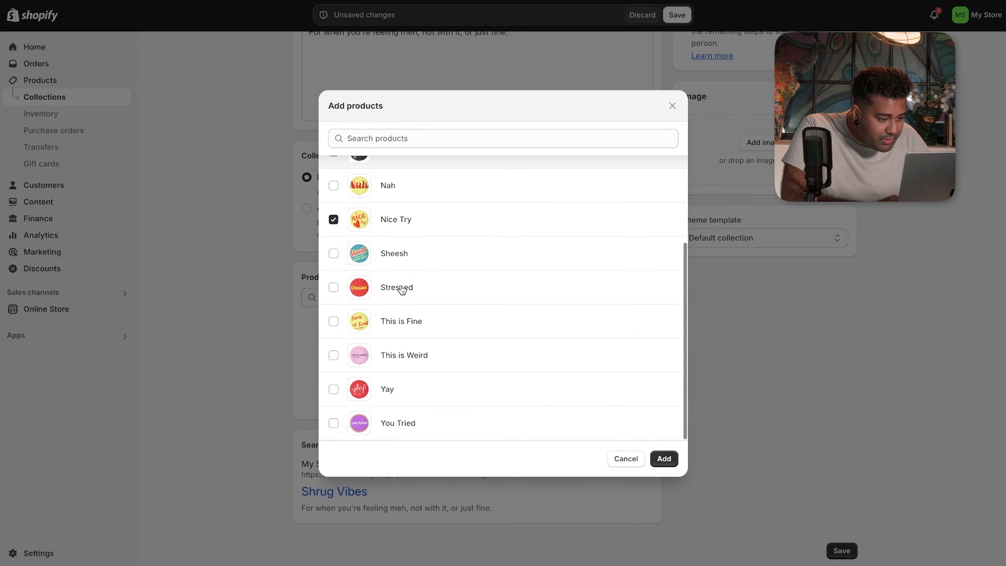
{"action": "scroll", "coordinate": [401, 290], "scroll_direction": "up", "scroll_amount": 3}
{"action": "scroll", "coordinate": [402, 291], "scroll_direction": "down", "scroll_amount": 3}
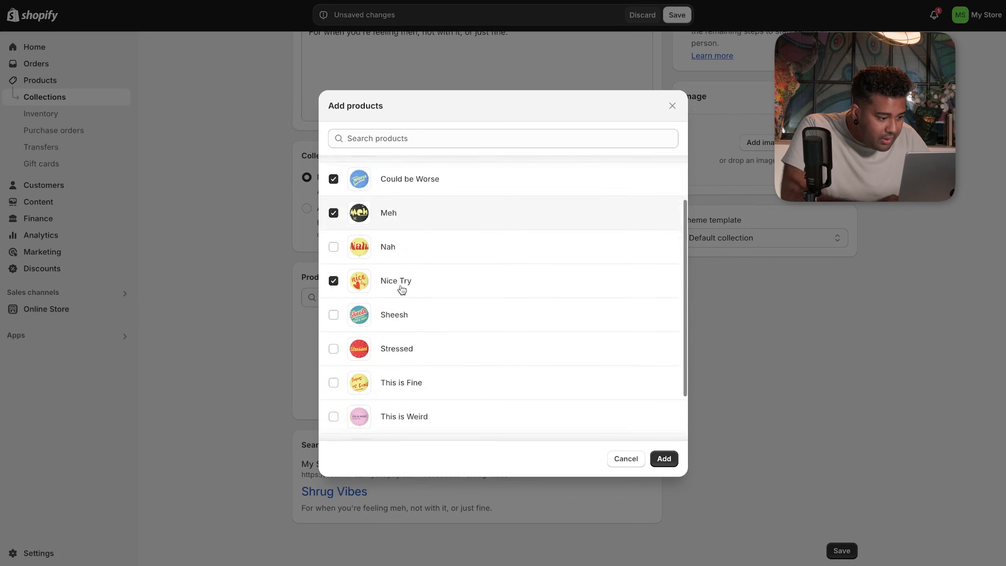
{"action": "scroll", "coordinate": [402, 290], "scroll_direction": "up", "scroll_amount": 3}
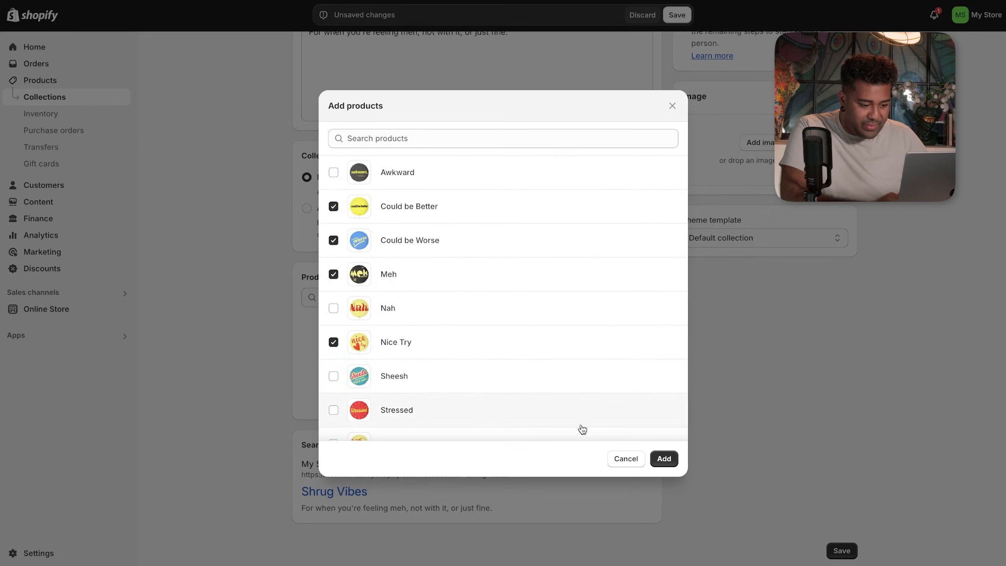
{"action": "left_click", "coordinate": [663, 459]}
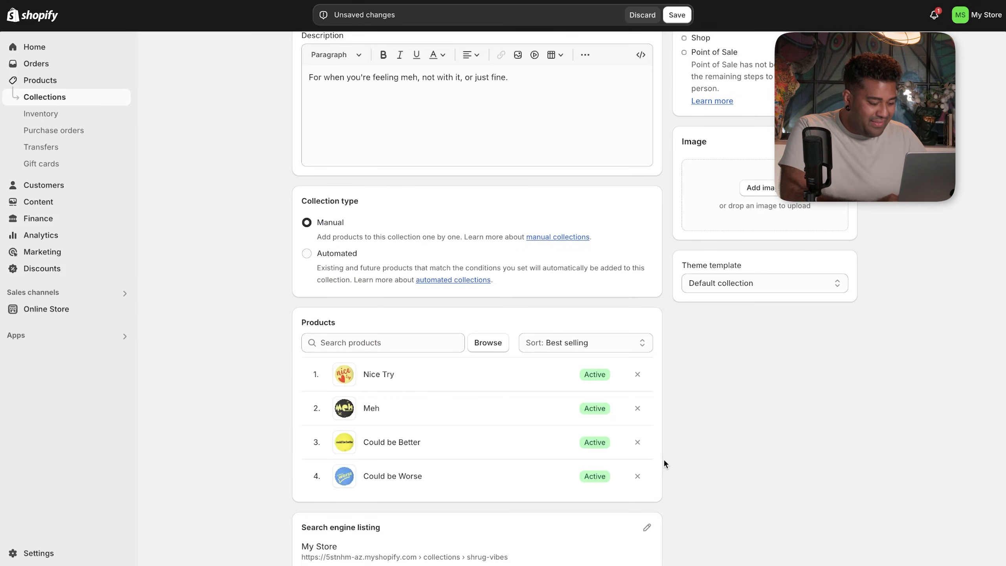
{"action": "scroll", "coordinate": [710, 445], "scroll_direction": "down", "scroll_amount": 2}
{"action": "scroll", "coordinate": [711, 446], "scroll_direction": "up", "scroll_amount": 4}
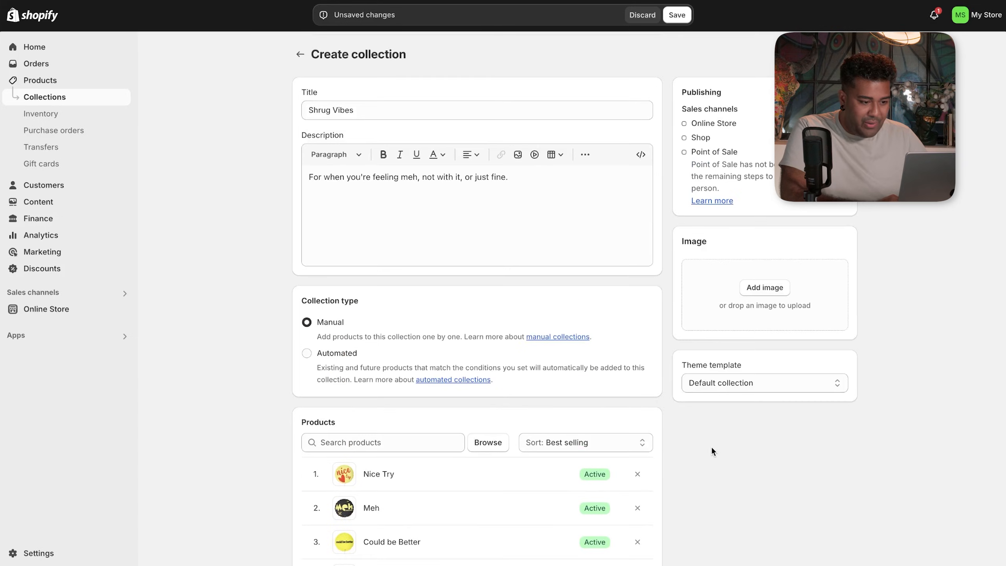
{"action": "scroll", "coordinate": [771, 497], "scroll_direction": "down", "scroll_amount": 4}
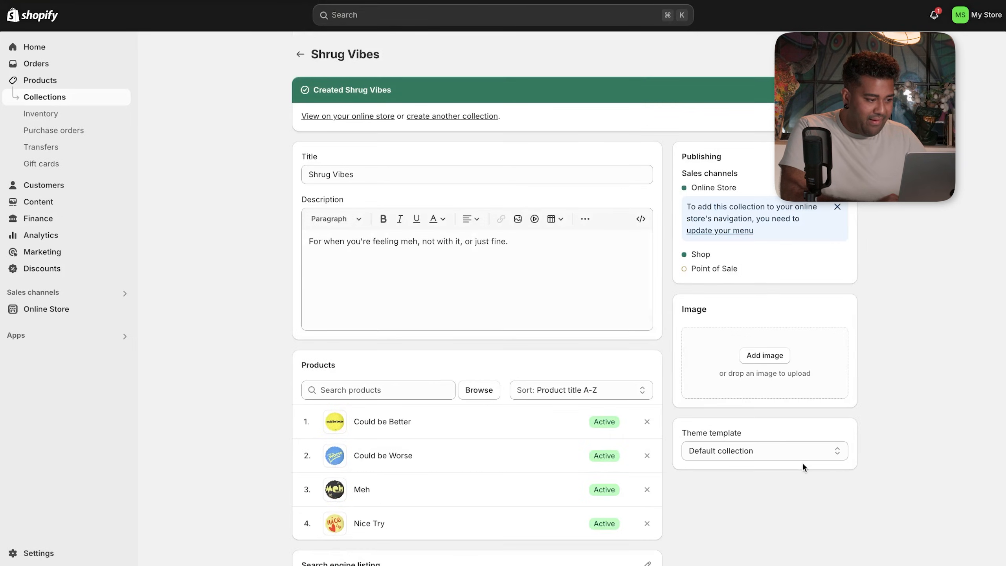
- Return to the Collections list and review the ChatGPT category suggestions
{"action": "left_click", "coordinate": [301, 54]}
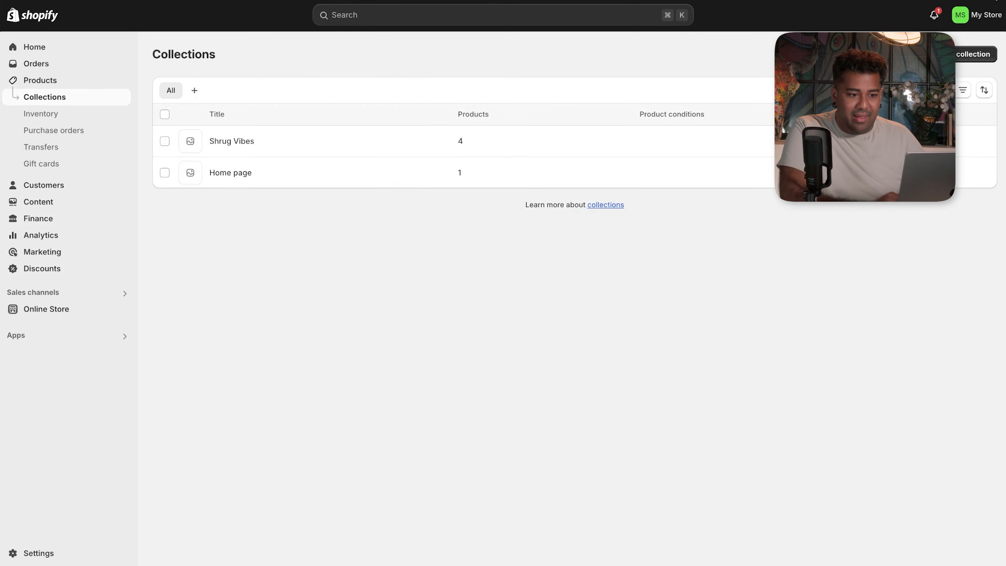
{"action": "key", "text": "ctrl+Tab"}
{"action": "scroll", "coordinate": [597, 261], "scroll_direction": "down", "scroll_amount": 6}
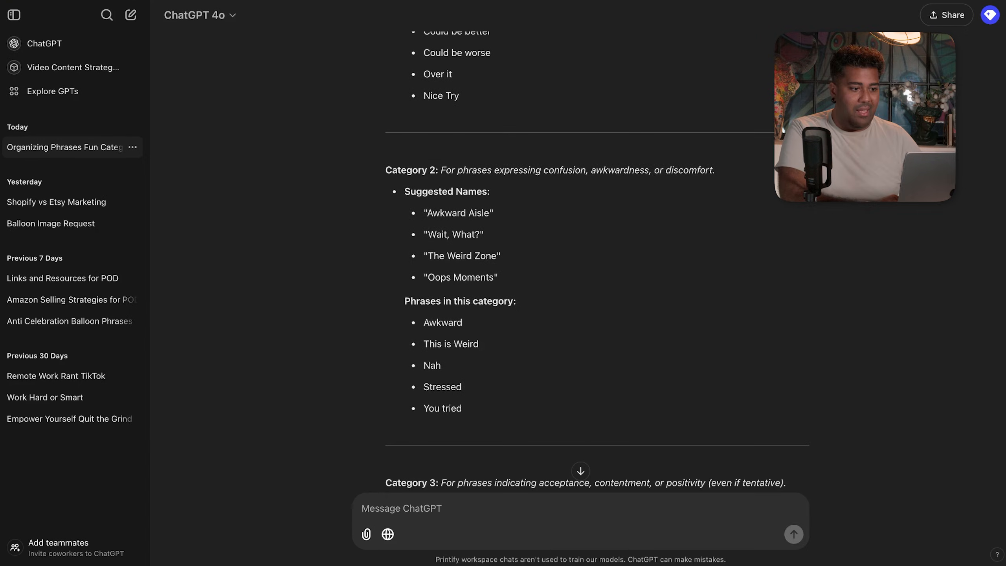
{"action": "key", "text": "ctrl+shift+Tab"}
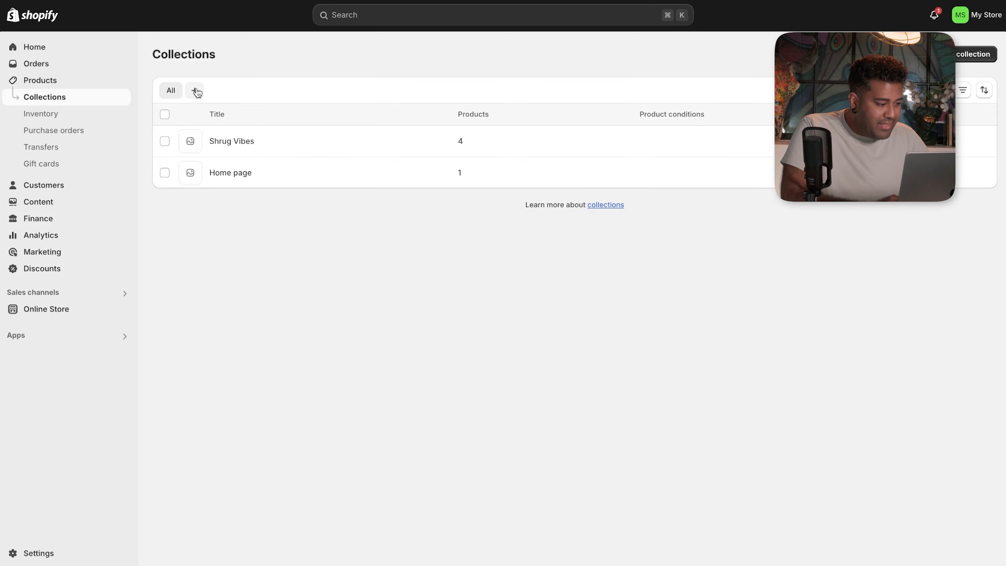
- Start the Awkward Aisle collection by typing 'Ais' as its title, then return to Collections
{"action": "left_click", "coordinate": [977, 62]}
{"action": "left_click", "coordinate": [435, 109]}
{"action": "type", "text": "A"}
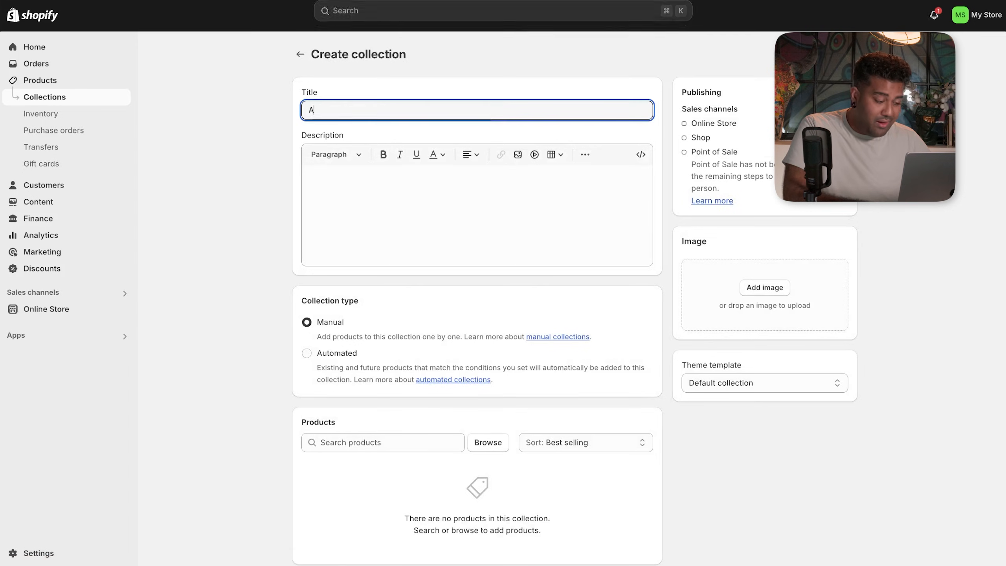
{"action": "type", "text": "isle"}
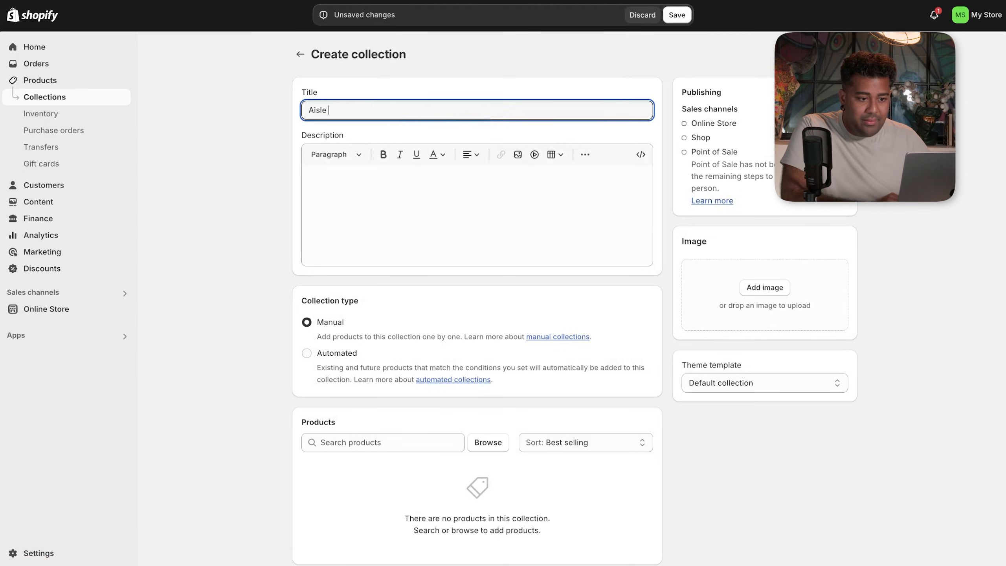
{"action": "key", "text": "ctrl+Tab"}
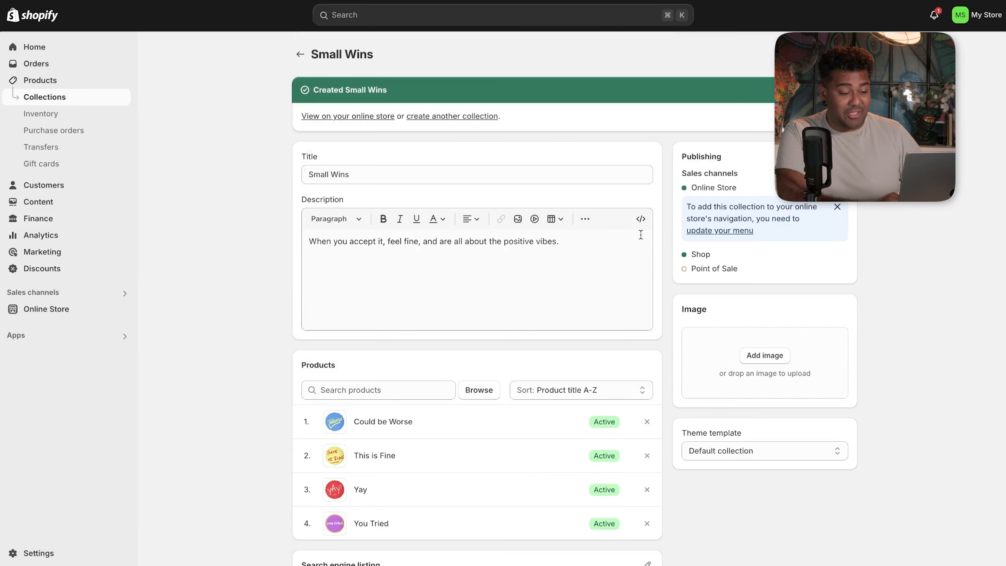
{"action": "left_click", "coordinate": [299, 54]}
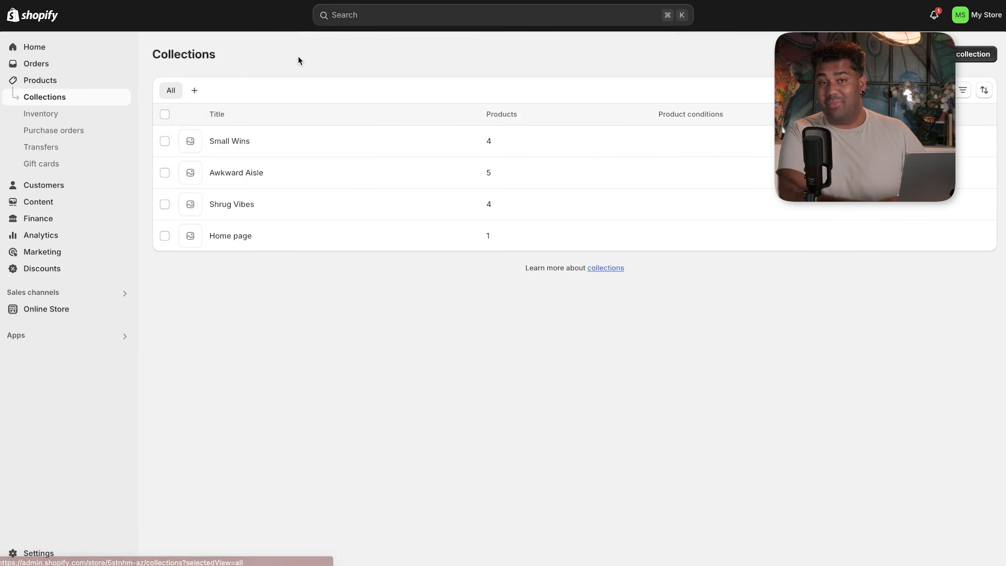
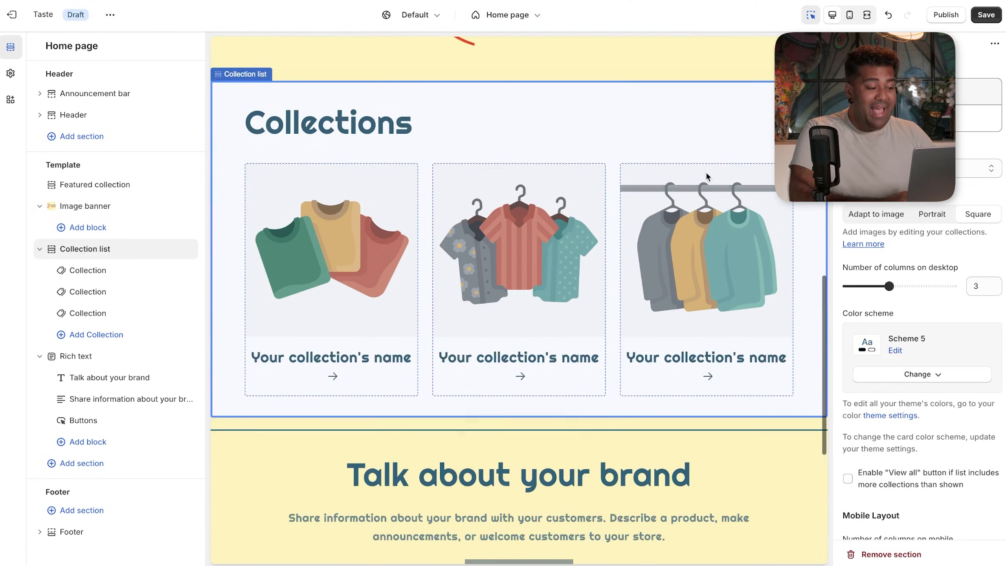
- Select the first Collection block in the home page Collections section
{"action": "left_click", "coordinate": [350, 256]}
- Link the three collection cards to Shrug Vibes, Awkward Aisle and Small Wins, in that order
{"action": "mouse_move", "coordinate": [150, 272]}
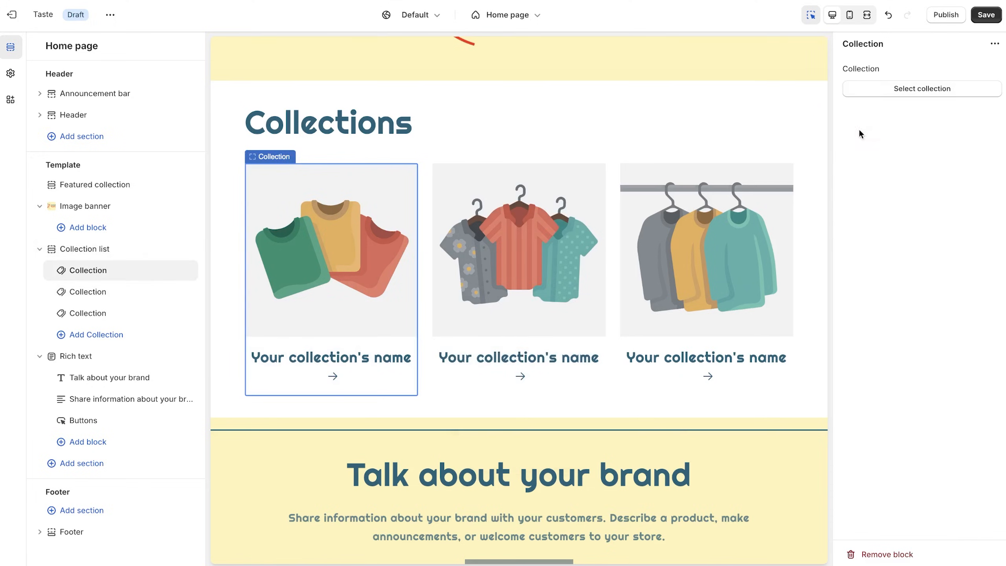
{"action": "left_click", "coordinate": [919, 88]}
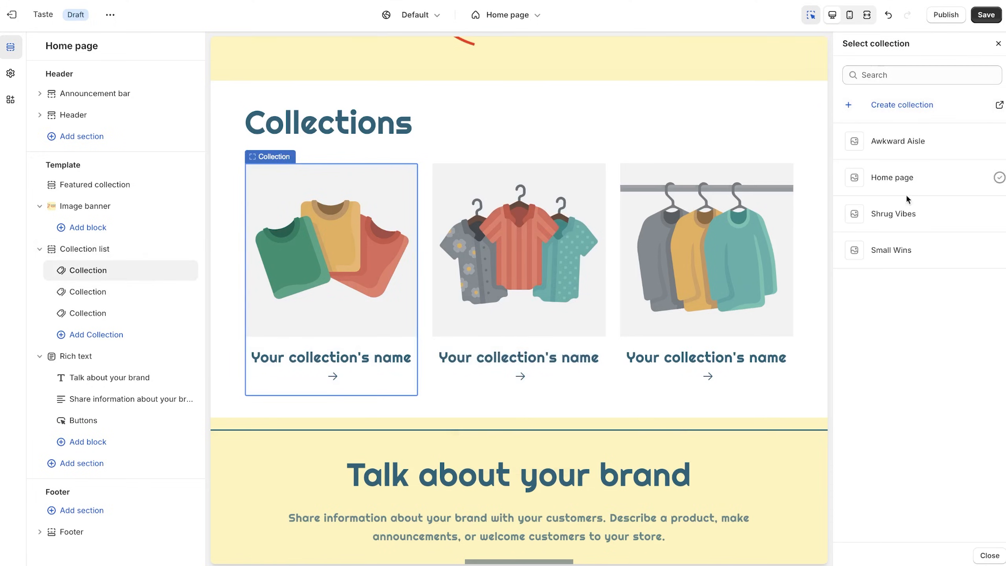
{"action": "left_click", "coordinate": [905, 212]}
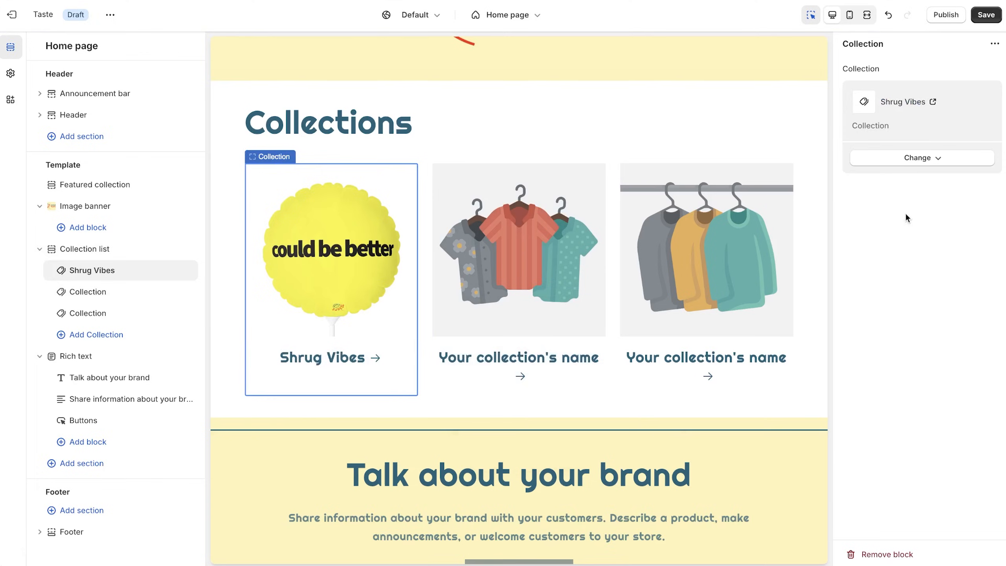
{"action": "left_click", "coordinate": [88, 293]}
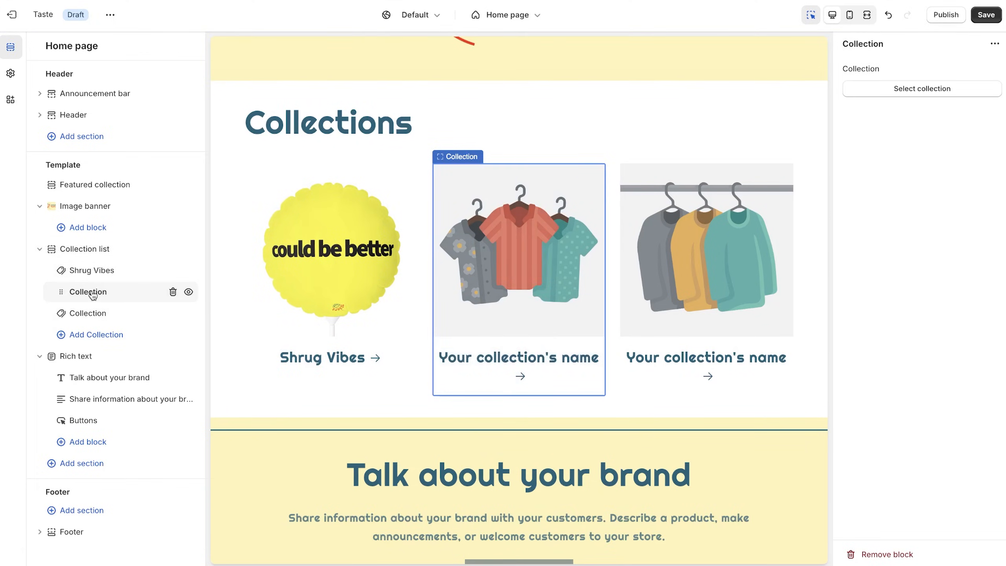
{"action": "left_click", "coordinate": [887, 92]}
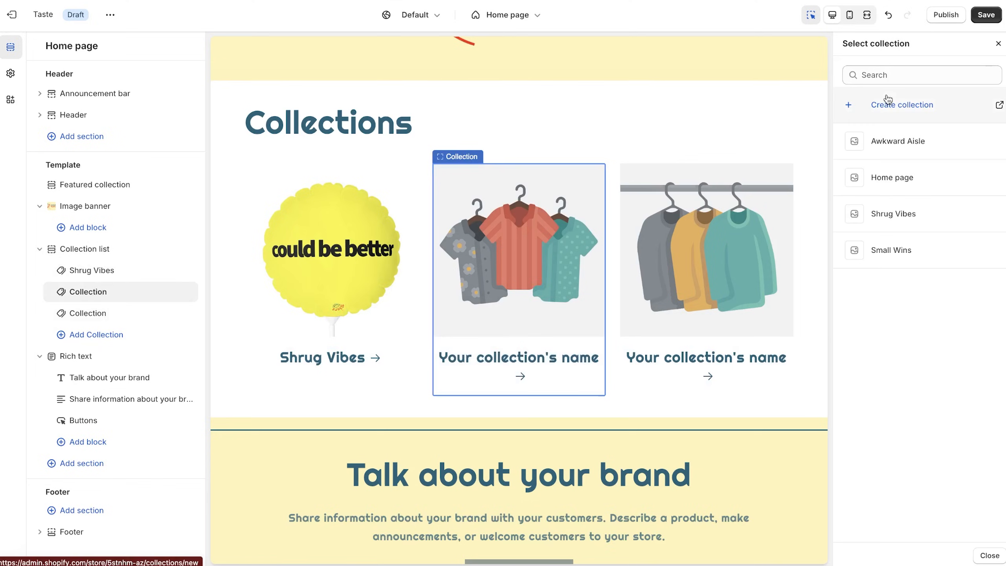
{"action": "left_click", "coordinate": [898, 141]}
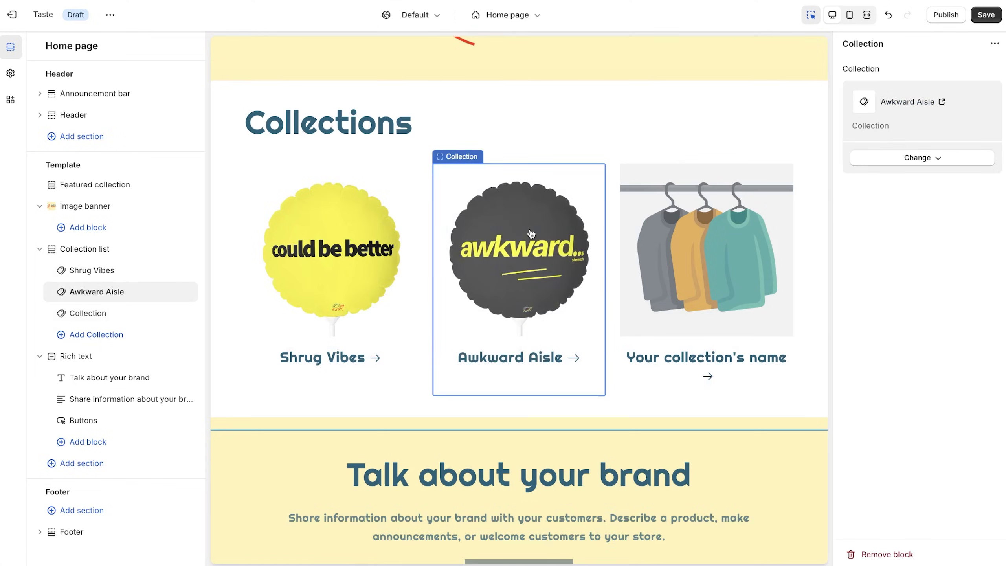
{"action": "left_click", "coordinate": [106, 317]}
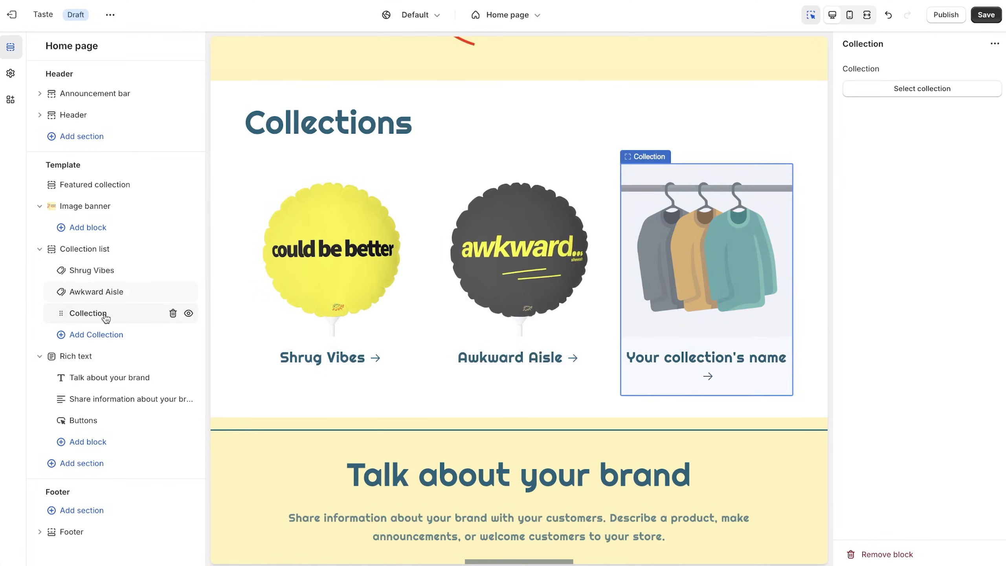
{"action": "left_click", "coordinate": [915, 92]}
{"action": "left_click", "coordinate": [887, 251]}
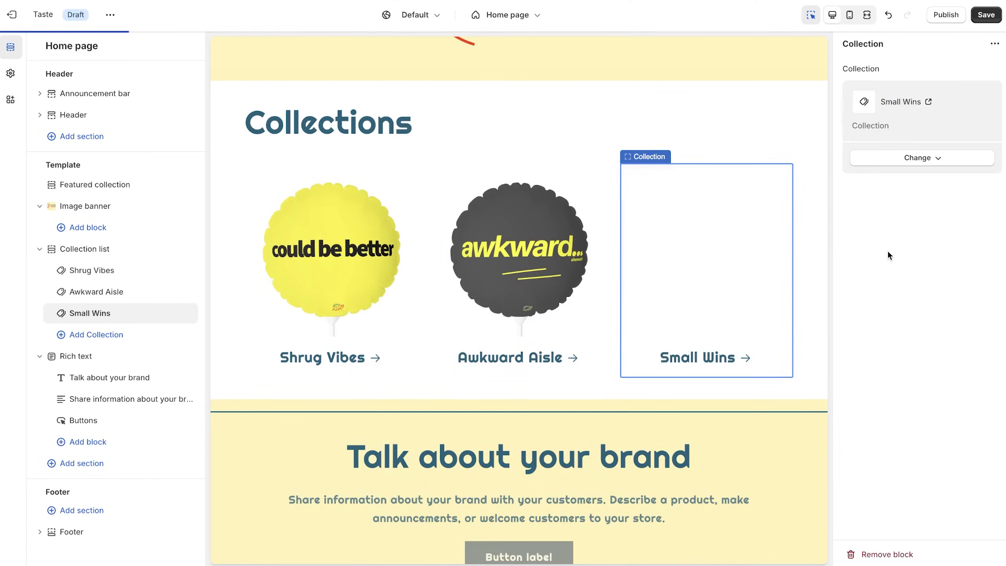
{"action": "scroll", "coordinate": [734, 295], "scroll_direction": "up", "scroll_amount": 4}
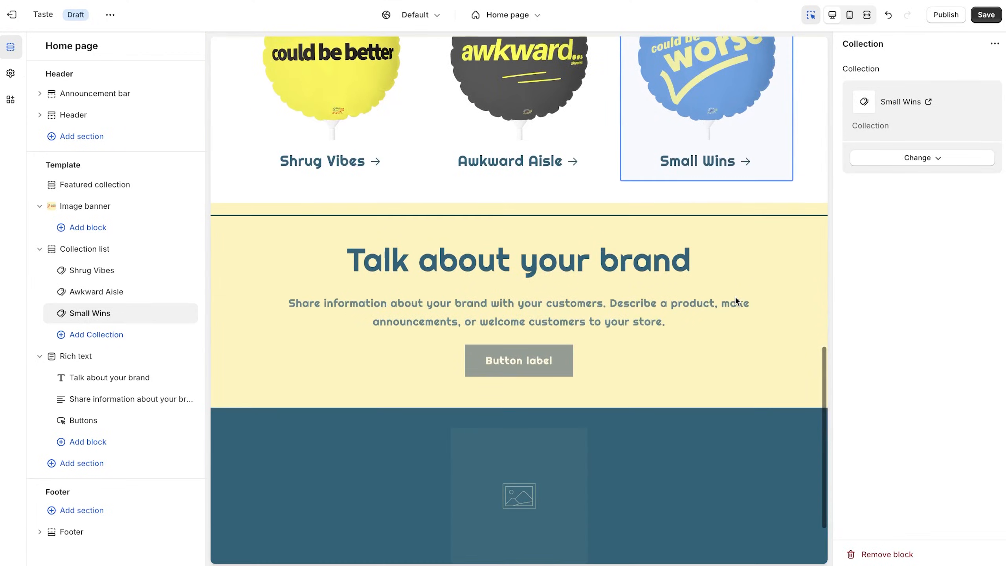
{"action": "left_click", "coordinate": [708, 288]}
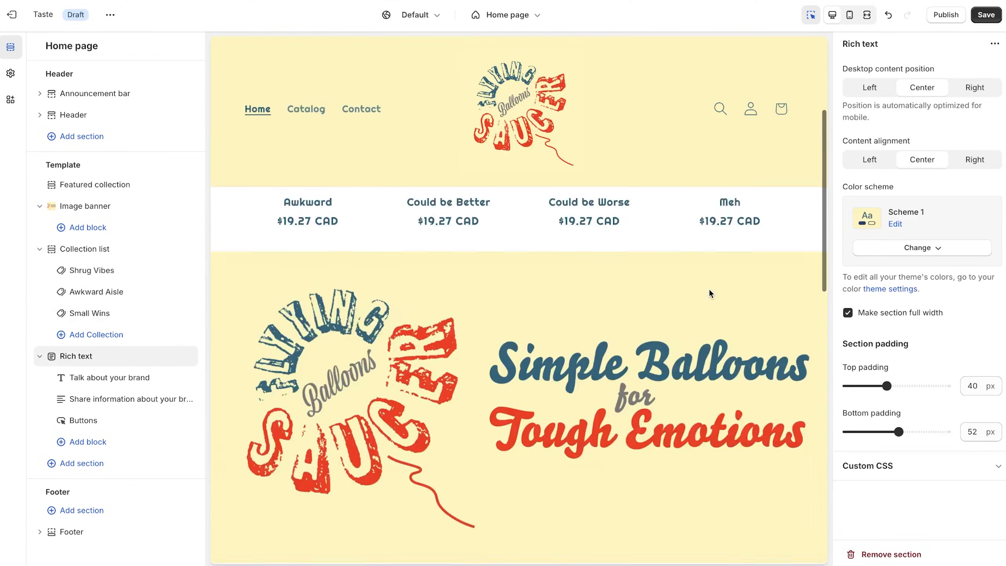
- Replace the 'Talk about your brand' heading with 'Balloons for (almost) all occasions'
{"action": "left_click", "coordinate": [659, 270]}
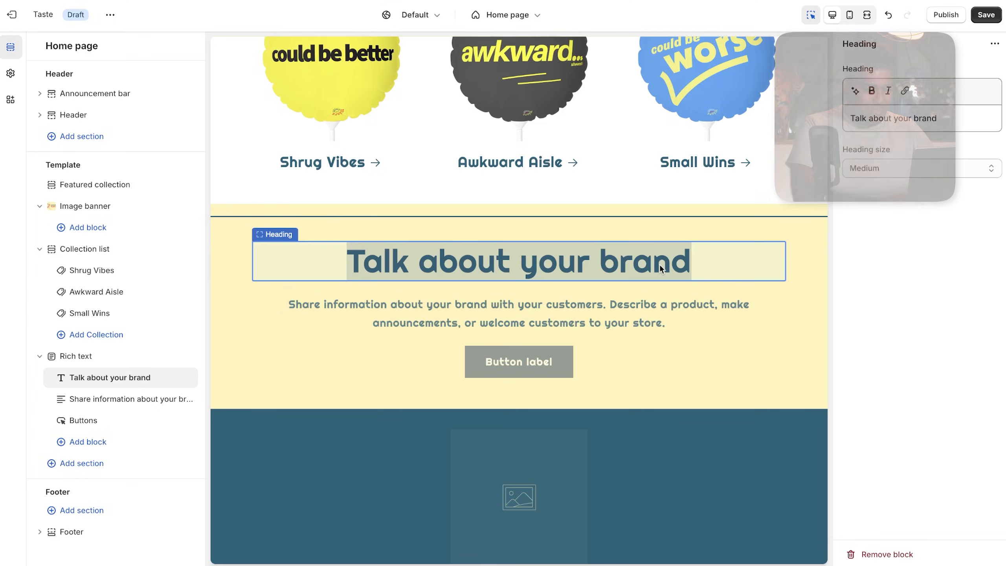
{"action": "left_click", "coordinate": [679, 267]}
{"action": "left_click", "coordinate": [949, 119]}
{"action": "triple_click", "coordinate": [937, 117]}
{"action": "type", "text": "B"}
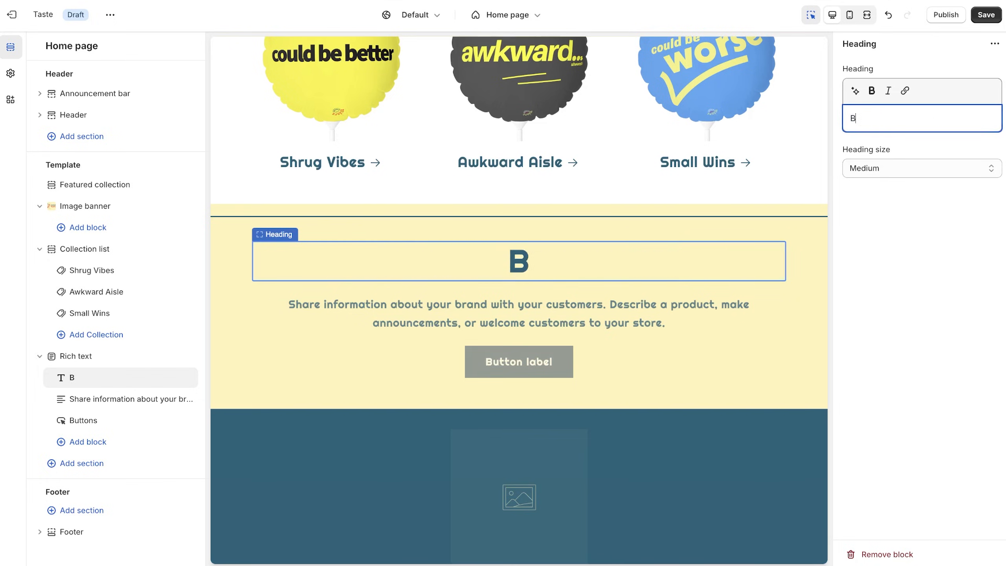
{"action": "type", "text": "allons for (almost) all occasions"}
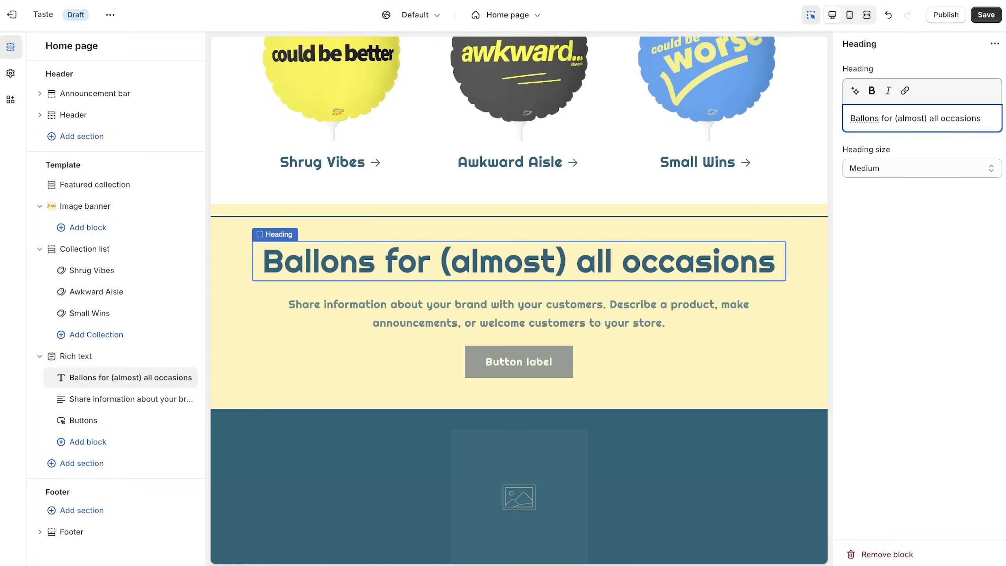
- Check the spelling of 'occasion' in system search and fix the heading's remaining typo
{"action": "key", "text": "super+space"}
{"action": "type", "text": "cccasion"}
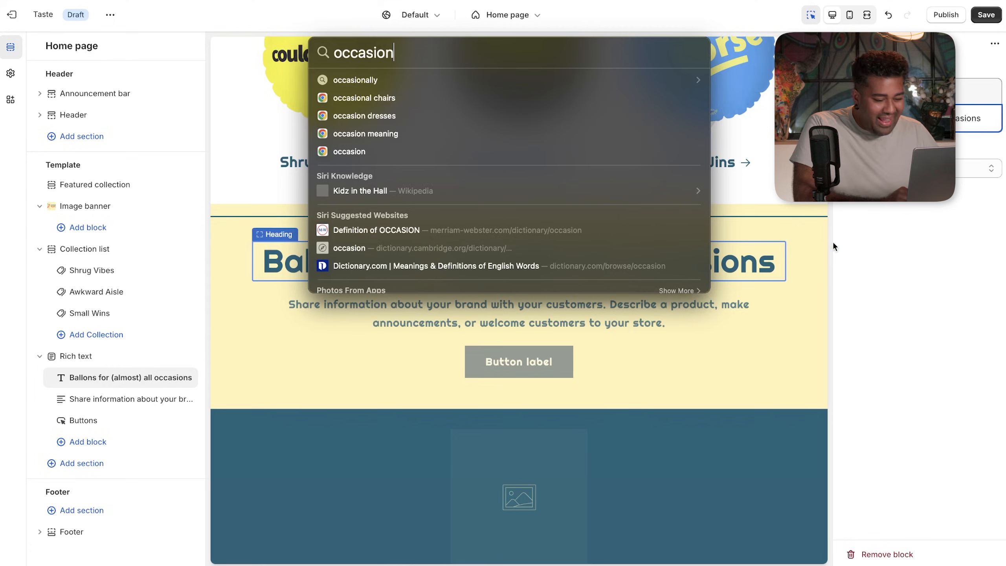
{"action": "left_click", "coordinate": [886, 264]}
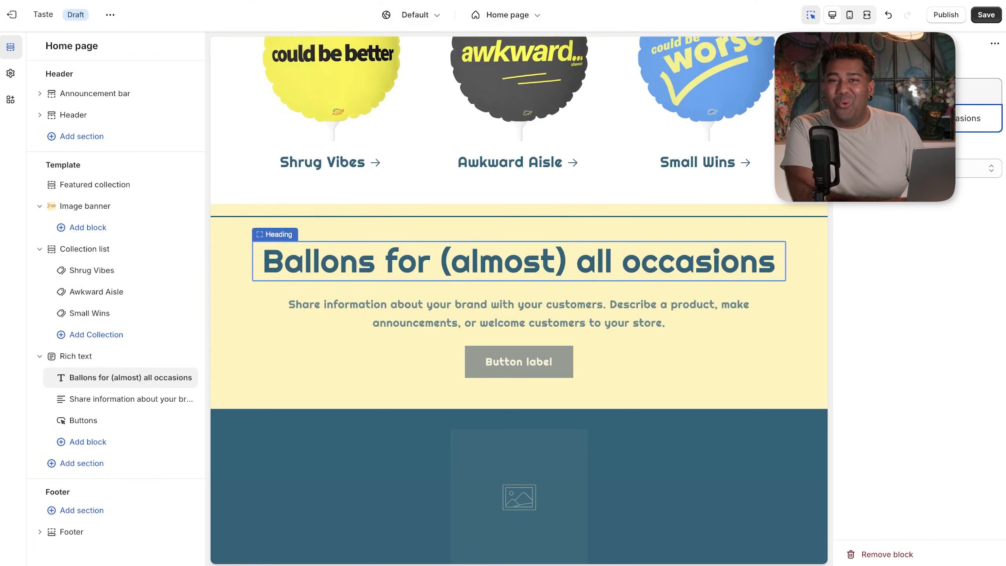
{"action": "type", "text": "o"}
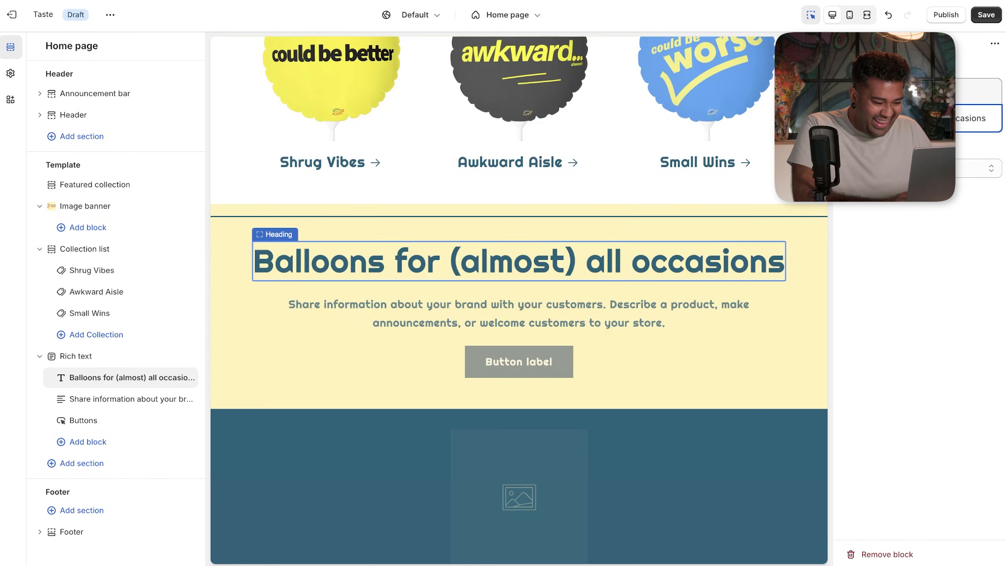
{"action": "key", "text": "super+space"}
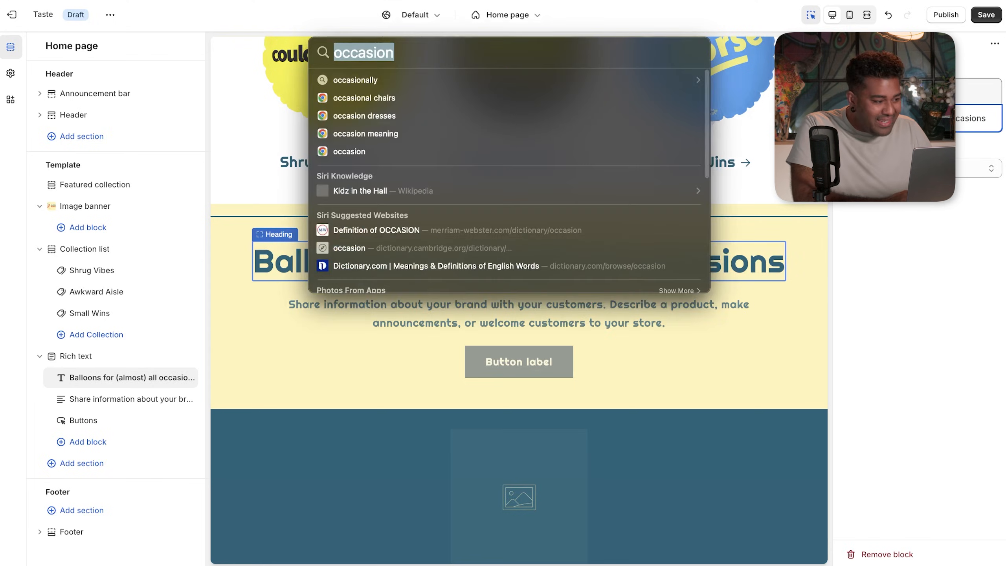
{"action": "key", "text": "Escape"}
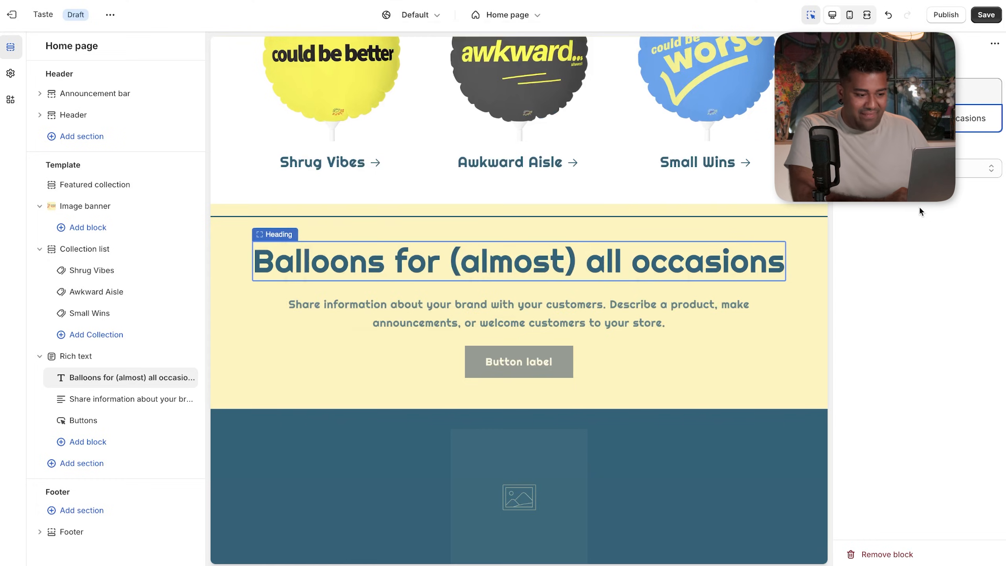
{"action": "triple_click", "coordinate": [662, 313]}
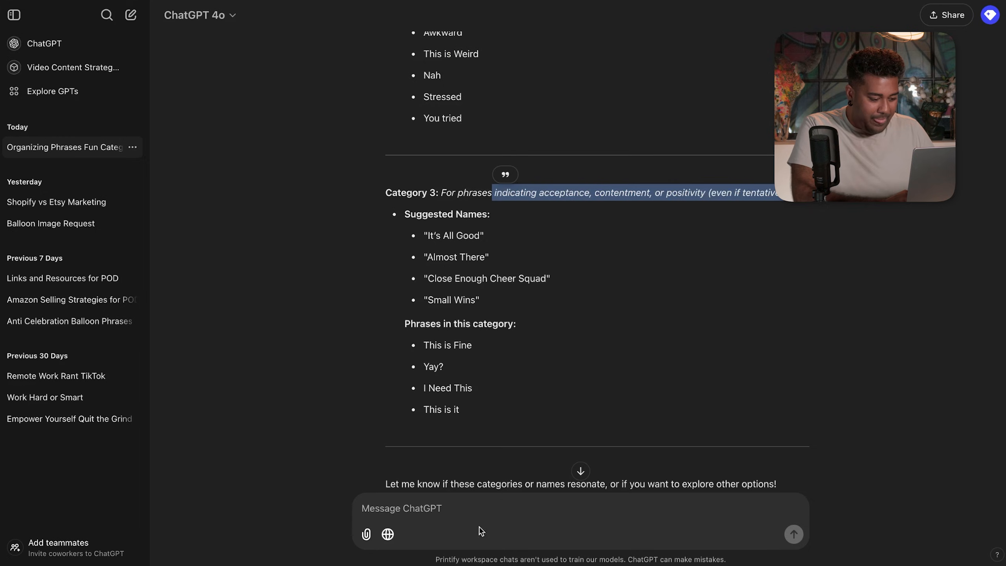
- Ask ChatGPT for a funny, sarcastic Flying Saucer Balloons description and select its opening paragraph
{"action": "left_click", "coordinate": [483, 519]}
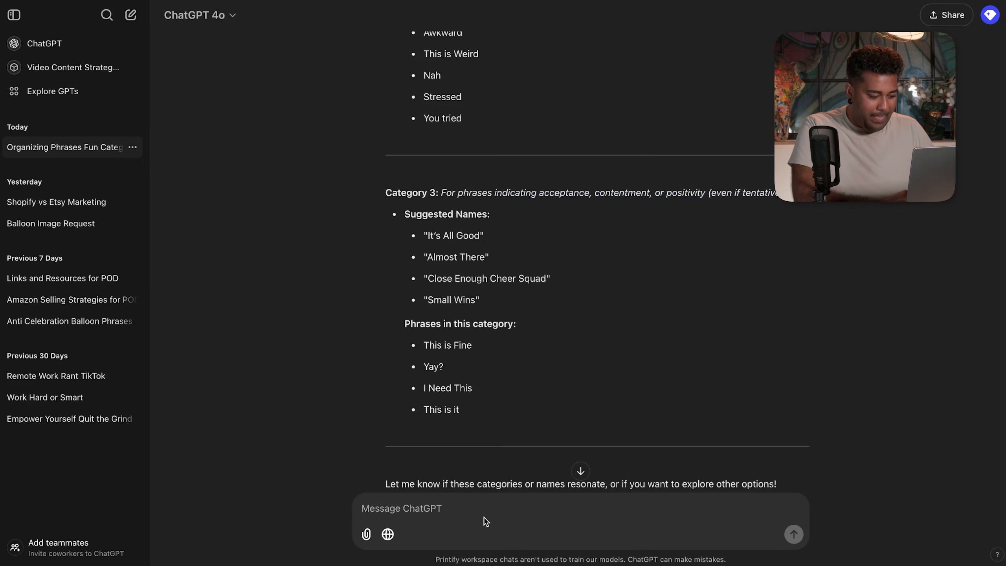
{"action": "type", "text": "Come up with a fun description for a store where someone could buy these ballo"}
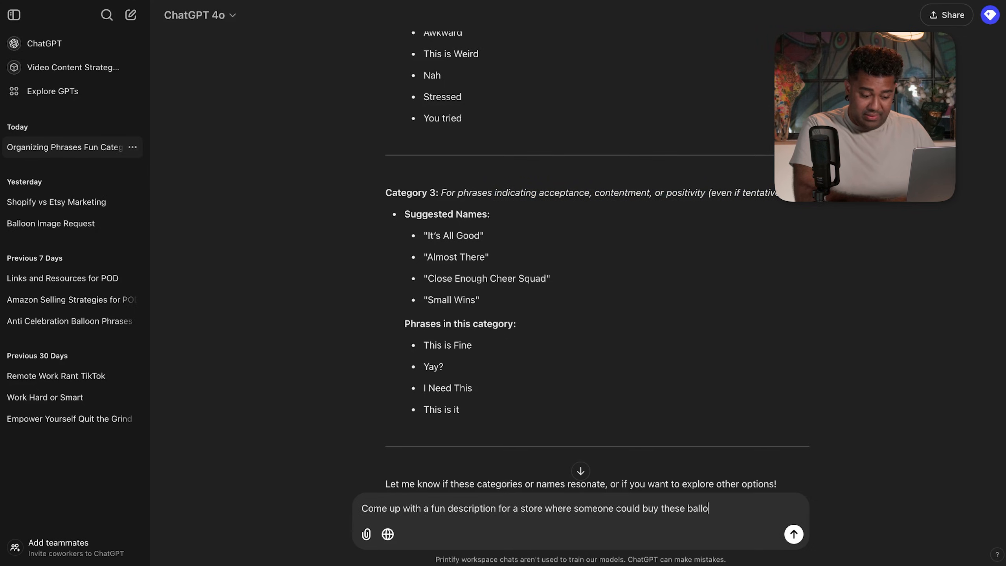
{"action": "type", "text": "ons, make it"}
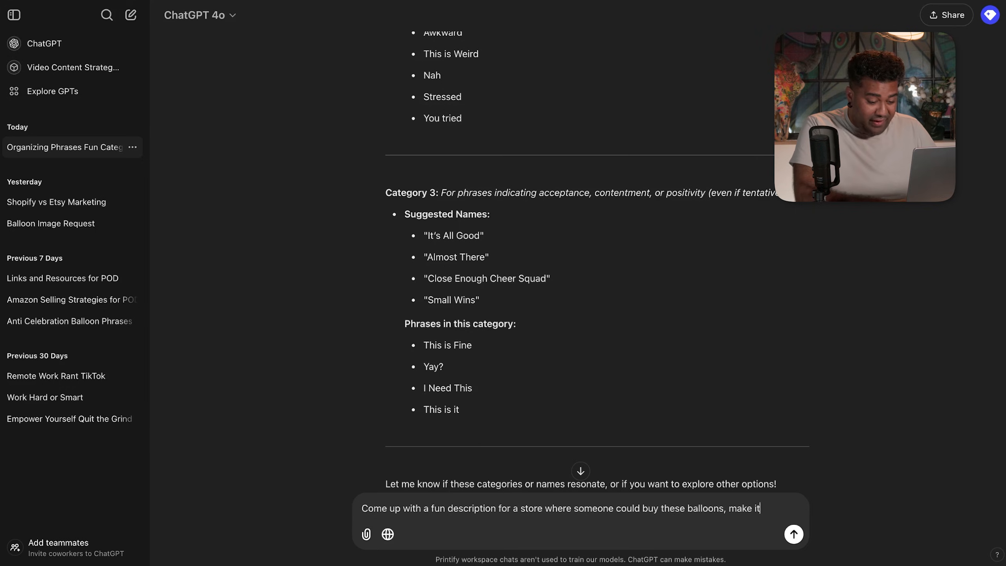
{"action": "type", "text": " funny, and sarcastic, the name of my store i"}
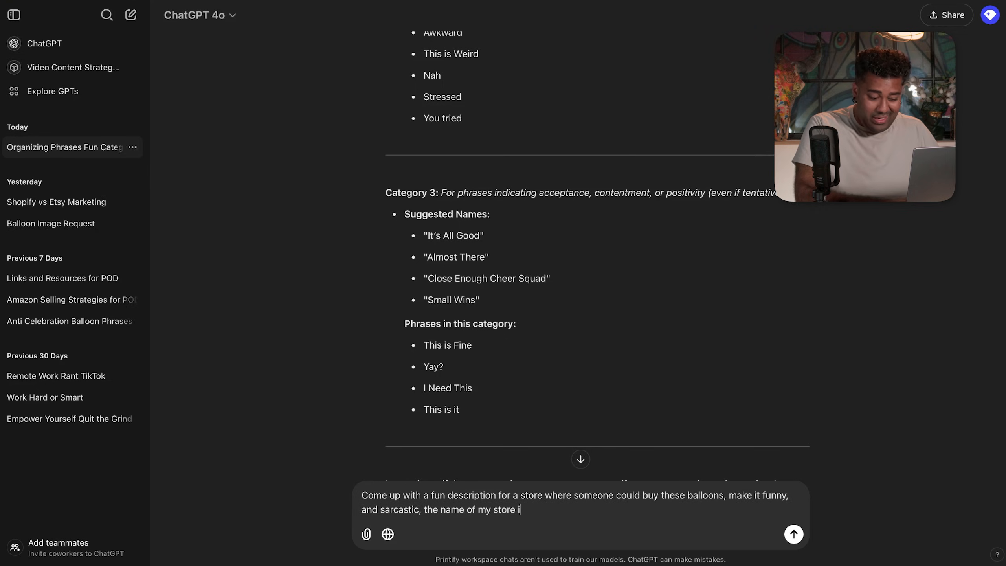
{"action": "type", "text": "flying saucer balloons"}
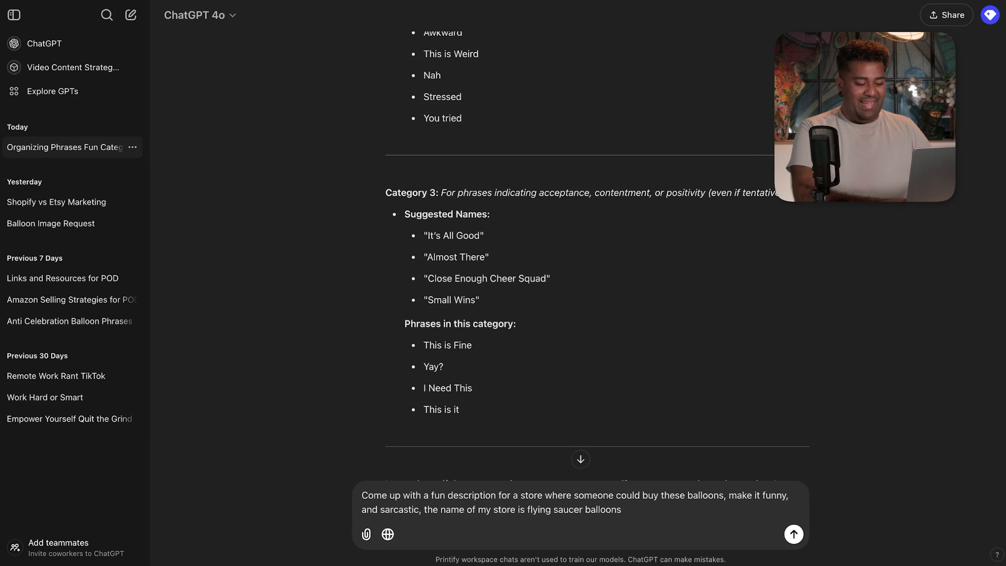
{"action": "key", "text": "Return"}
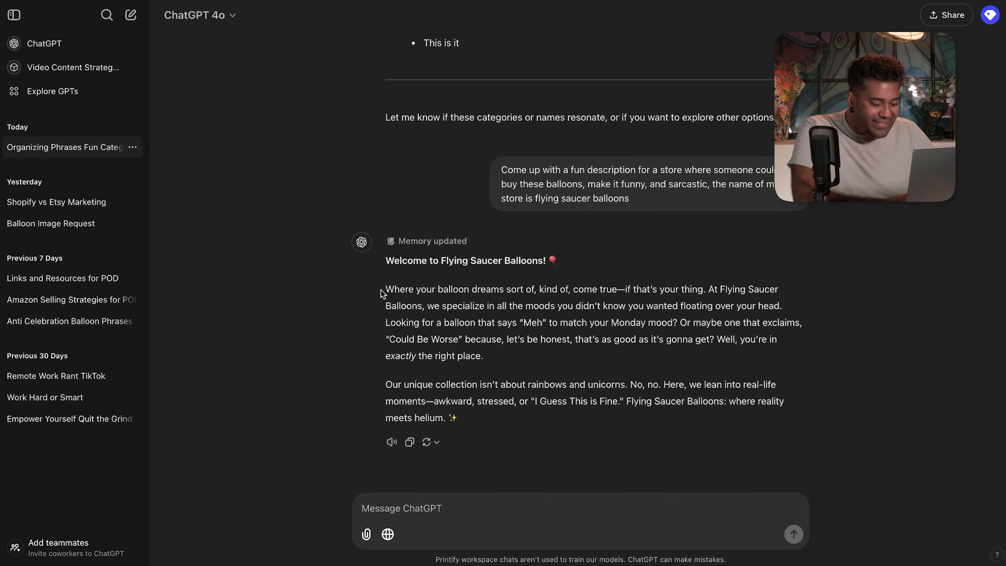
{"action": "left_click_drag", "start_coordinate": [385, 289], "coordinate": [767, 305]}
{"action": "key", "text": "ctrl+c"}
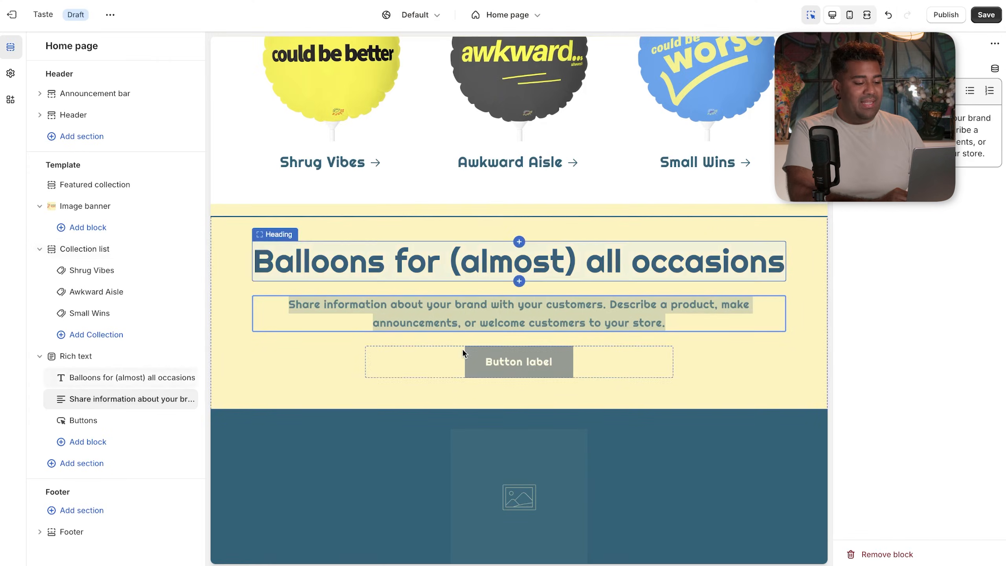
- Replace the rich text placeholder with the pasted 'Where your balloon dreams sort of, kind of, come true…' paragraph
{"action": "double_click", "coordinate": [482, 312]}
{"action": "left_click", "coordinate": [482, 311]}
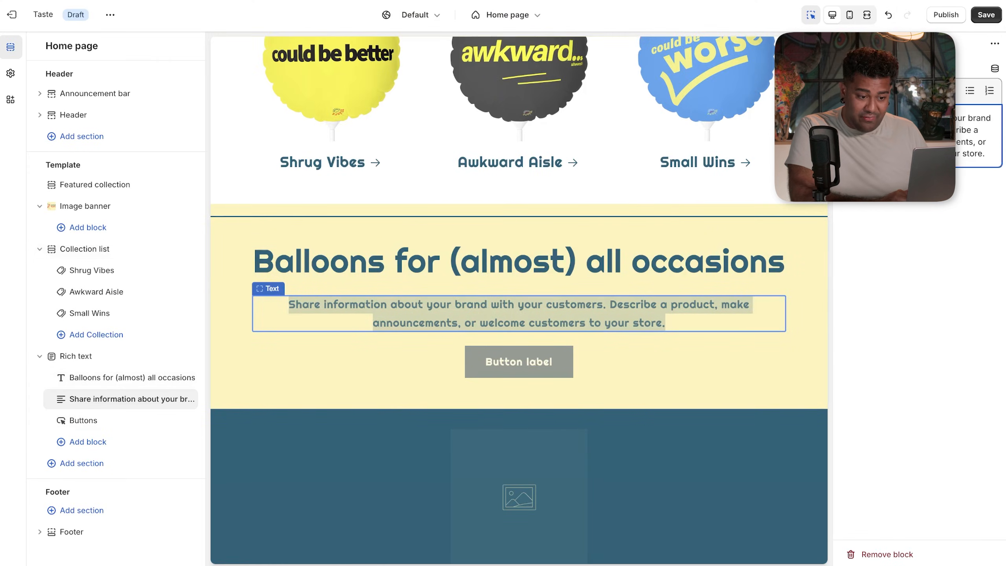
{"action": "left_click_drag", "start_coordinate": [848, 119], "coordinate": [990, 152]}
{"action": "key", "text": "ctrl+v"}
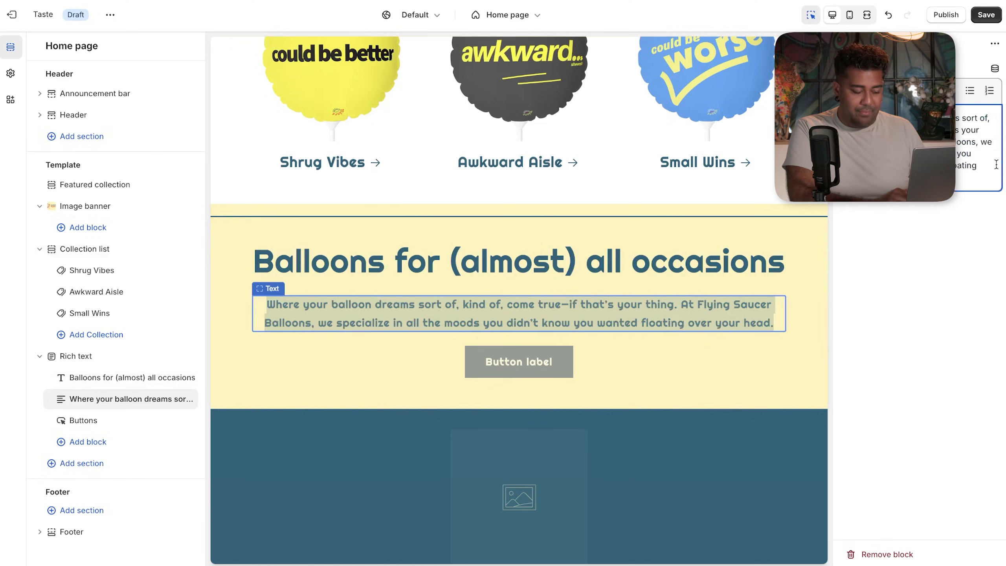
- Scroll down the preview and select the Buttons block under the occasions text
{"action": "left_click", "coordinate": [818, 386]}
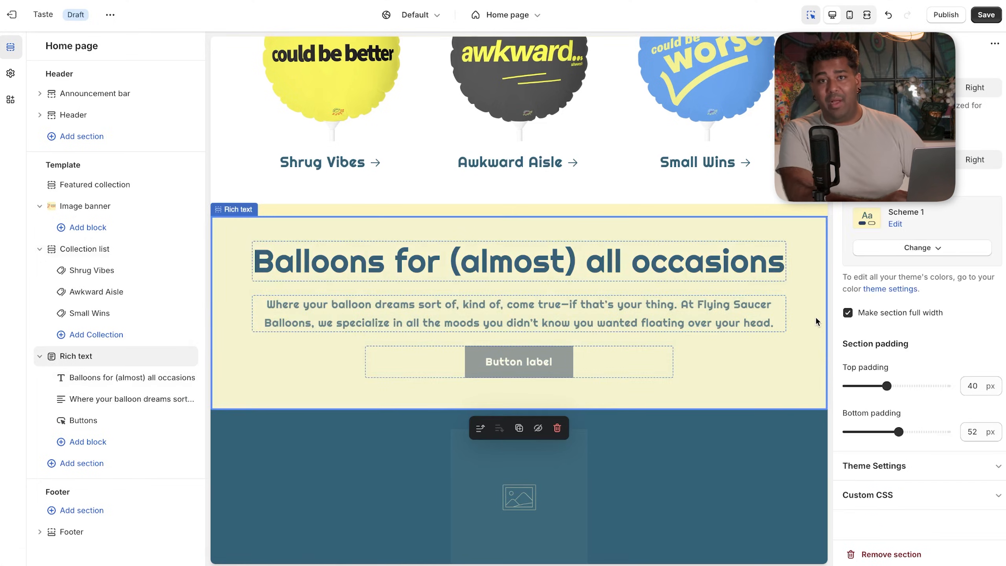
{"action": "left_click", "coordinate": [811, 170]}
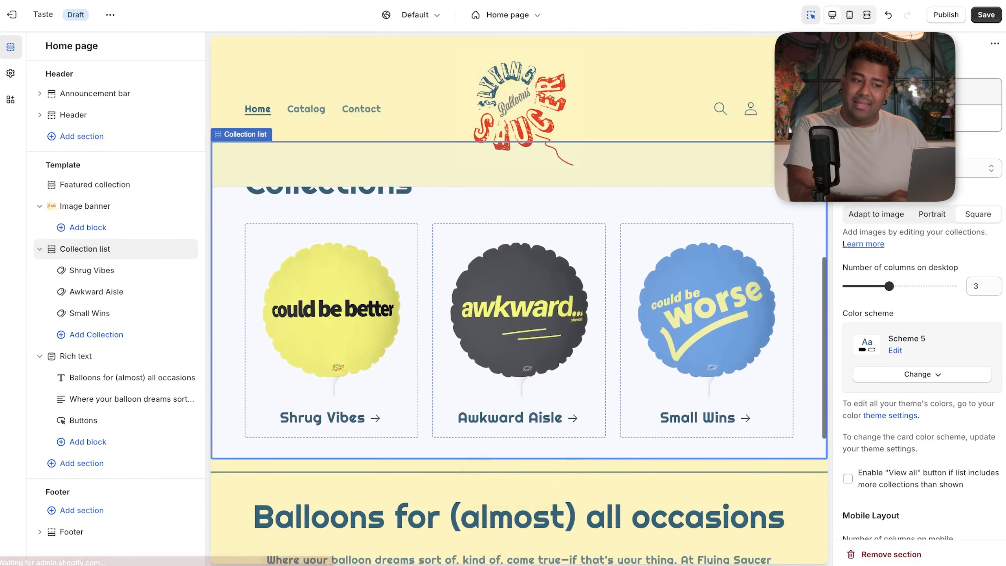
{"action": "scroll", "coordinate": [518, 300], "scroll_direction": "down", "scroll_amount": 5}
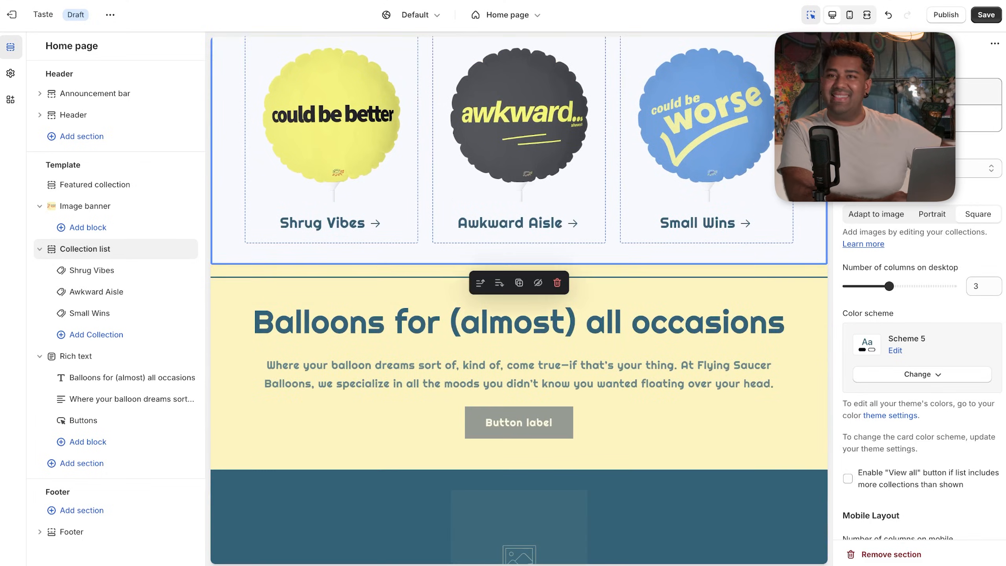
{"action": "scroll", "coordinate": [518, 300], "scroll_direction": "down", "scroll_amount": 2}
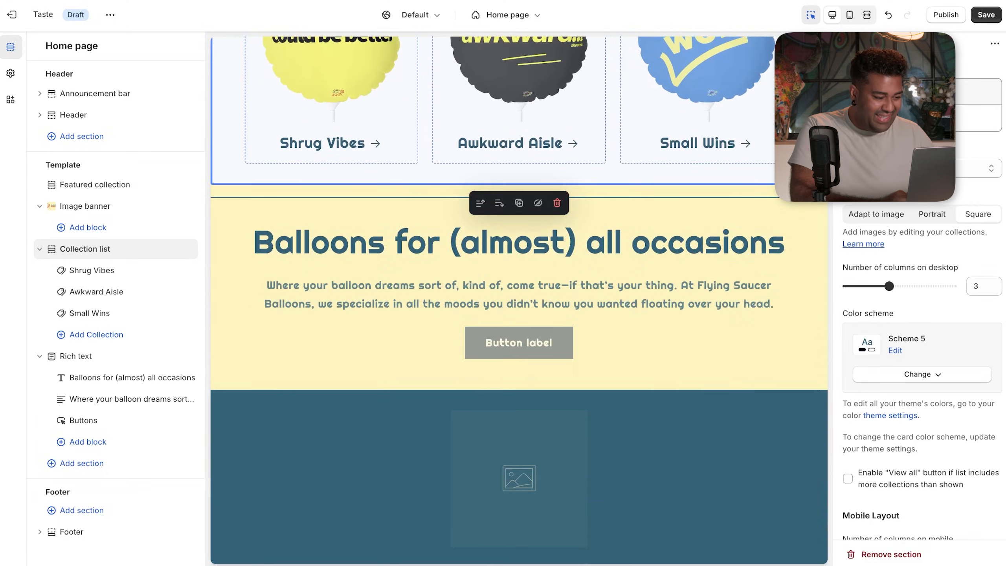
{"action": "scroll", "coordinate": [518, 300], "scroll_direction": "down", "scroll_amount": 2}
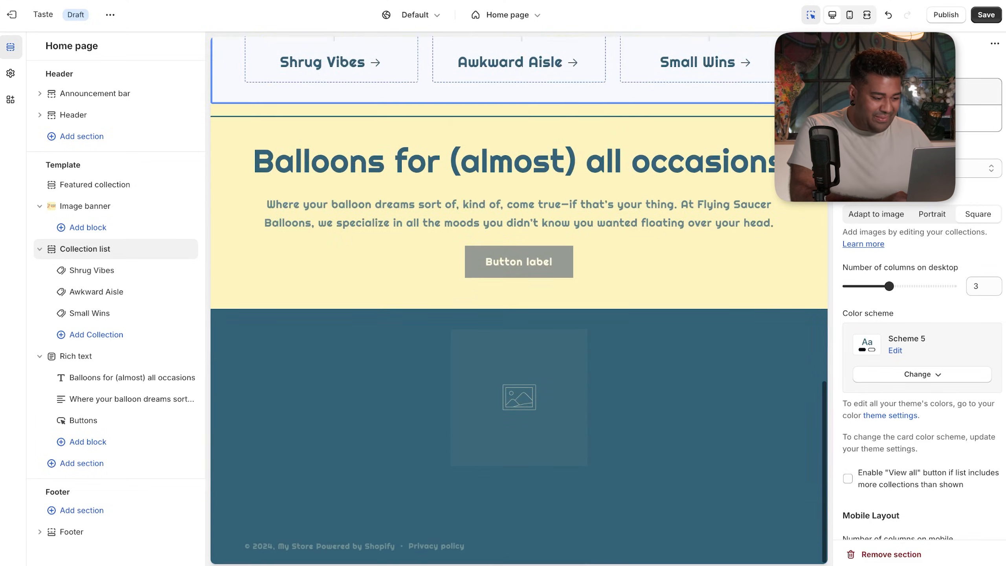
{"action": "left_click", "coordinate": [571, 270]}
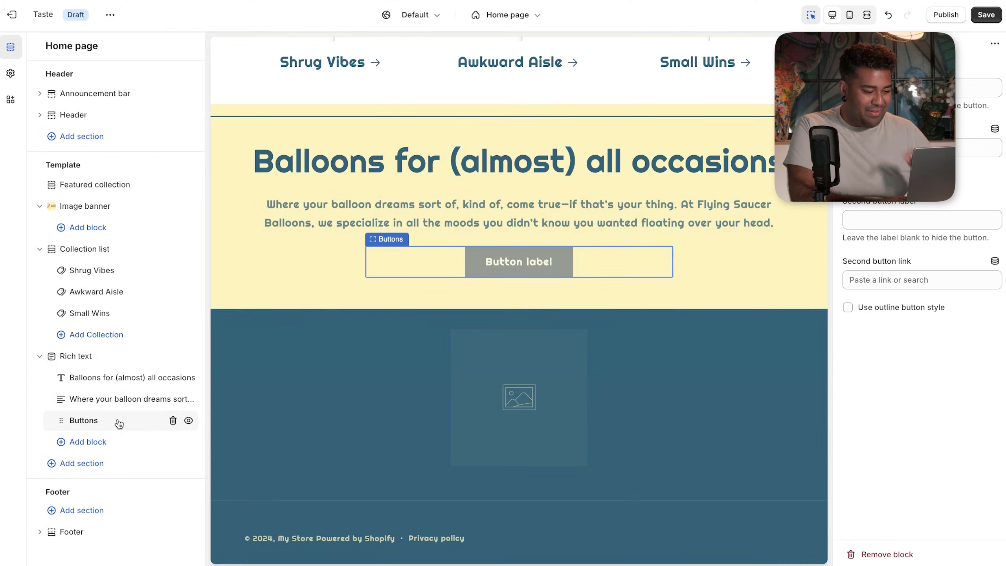
- Delete the Button label block from the rich text section, then select the footer's empty Image block
{"action": "left_click", "coordinate": [172, 420]}
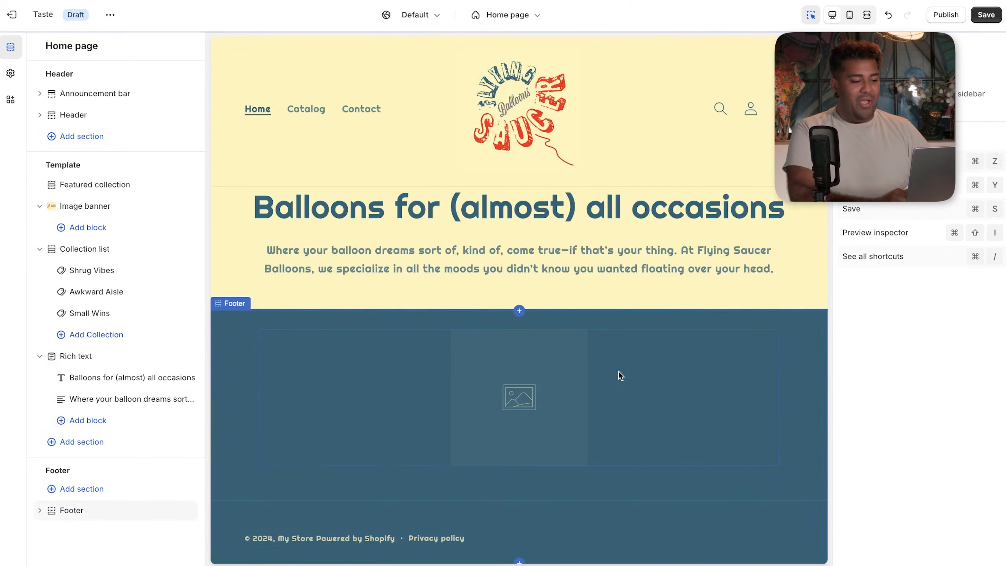
{"action": "left_click", "coordinate": [628, 385]}
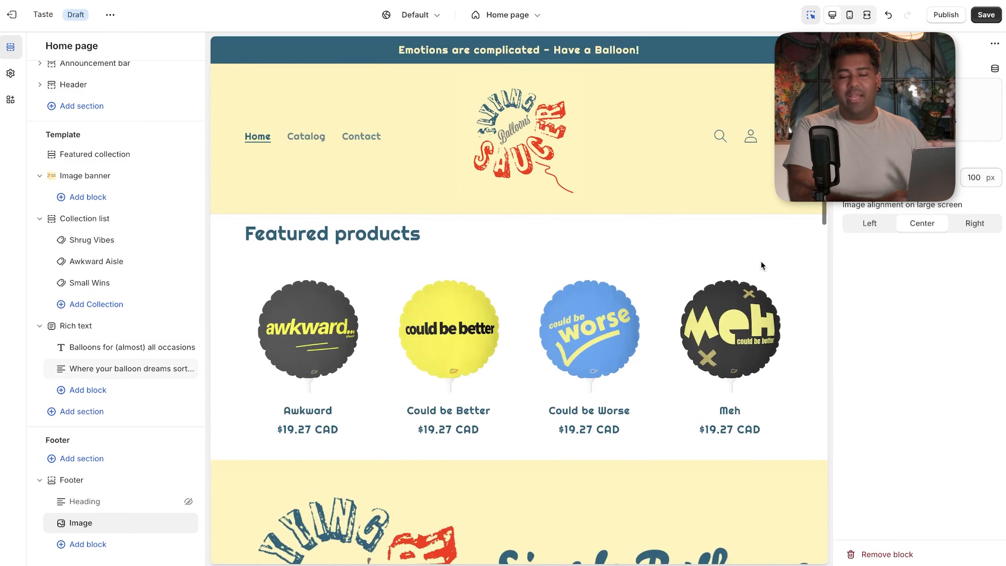
{"action": "scroll", "coordinate": [760, 265], "scroll_direction": "down", "scroll_amount": 5}
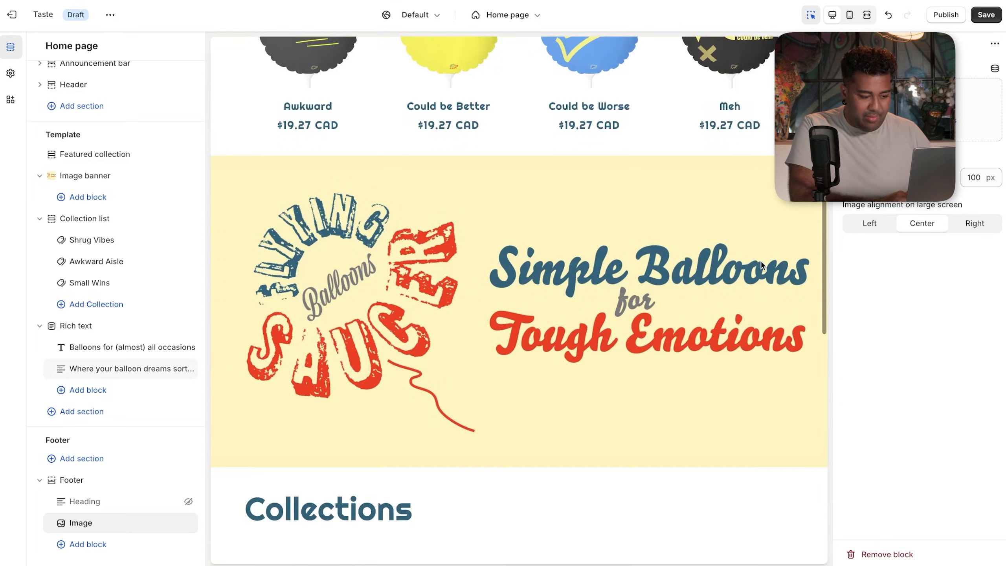
{"action": "scroll", "coordinate": [760, 265], "scroll_direction": "down", "scroll_amount": 10}
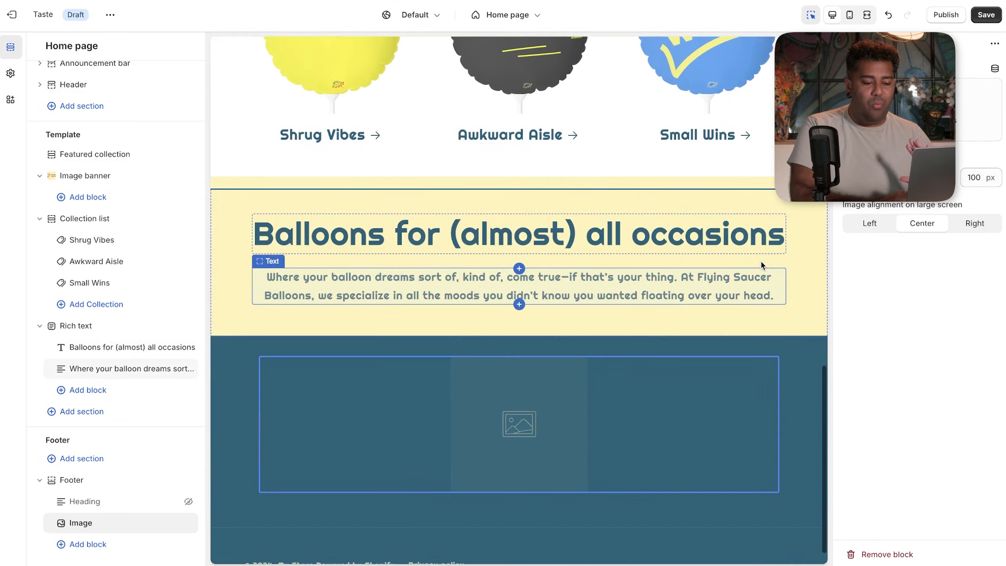
{"action": "left_click", "coordinate": [921, 101]}
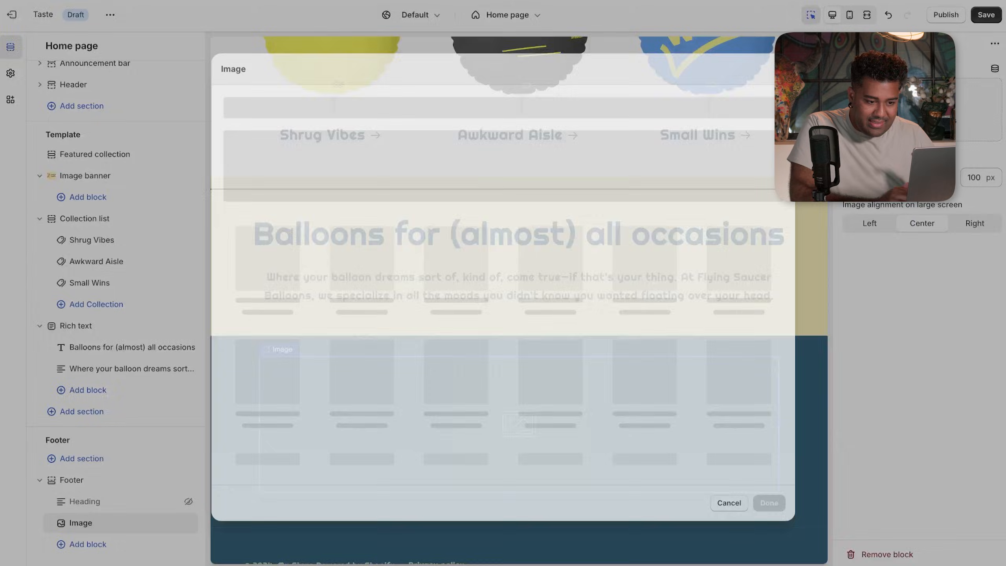
{"action": "left_click", "coordinate": [728, 494]}
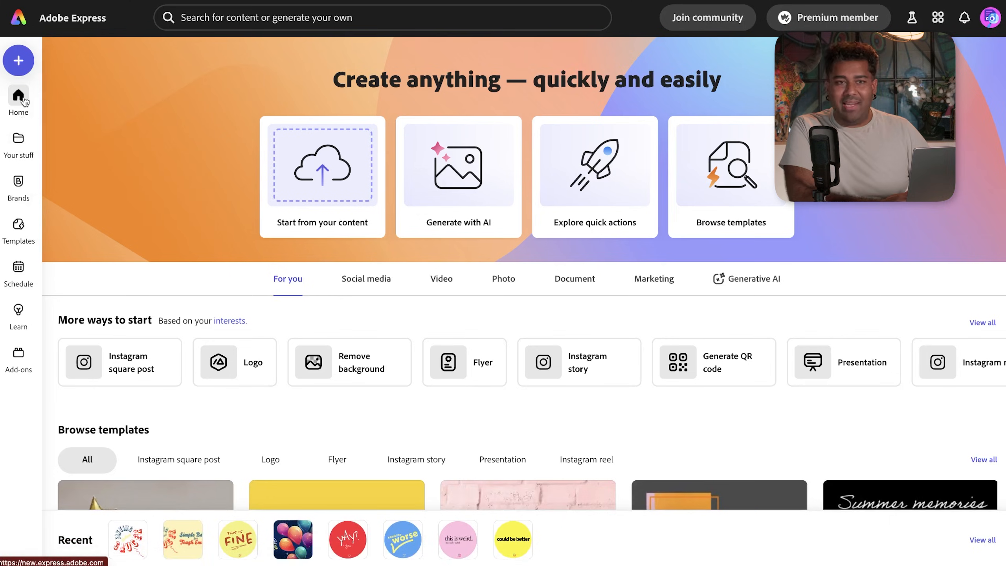
- Download the starry balloon design named 'background' from Your stuff in Adobe Express
{"action": "mouse_move", "coordinate": [19, 141]}
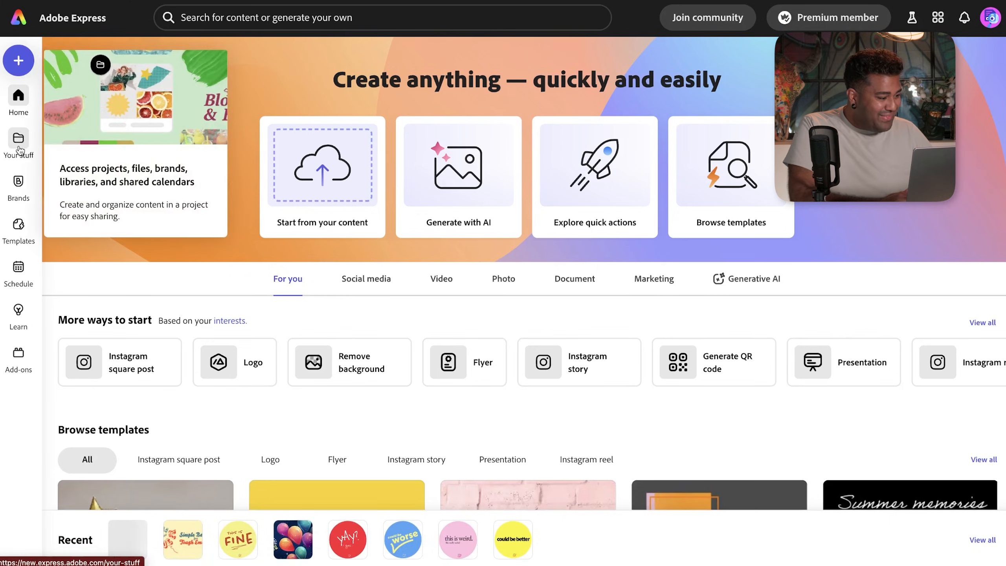
{"action": "left_click", "coordinate": [19, 141]}
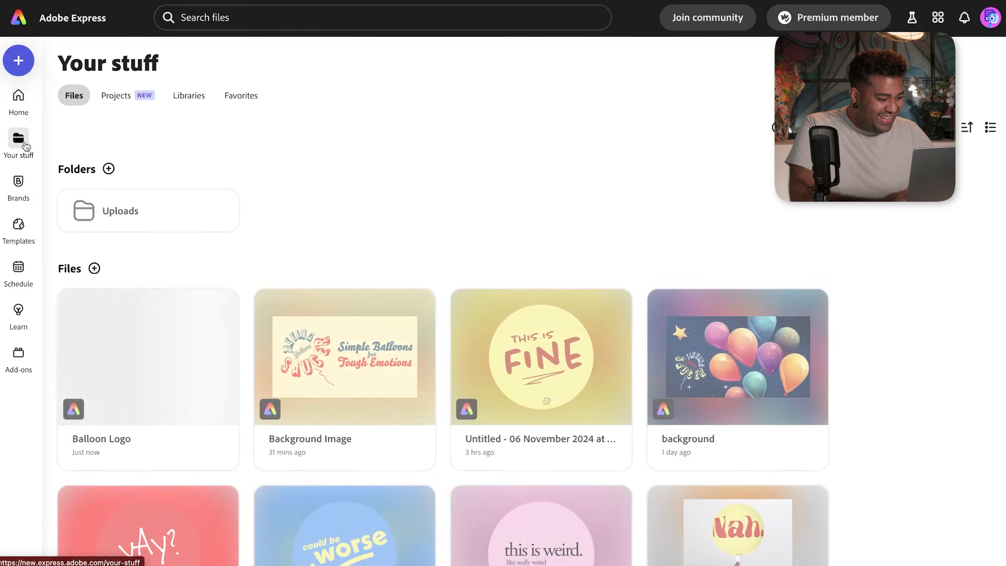
{"action": "scroll", "coordinate": [316, 252], "scroll_direction": "down", "scroll_amount": 1}
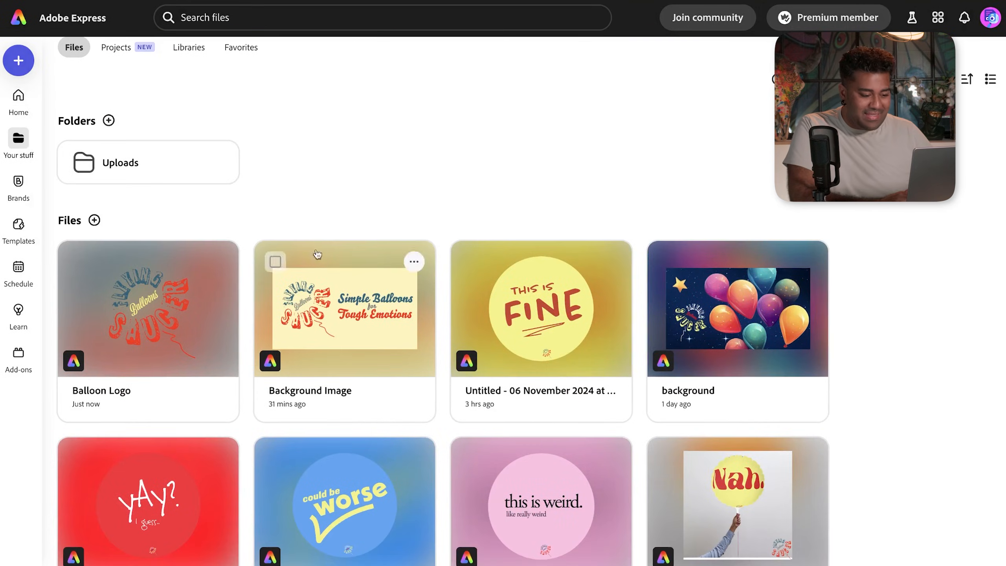
{"action": "left_click", "coordinate": [783, 334]}
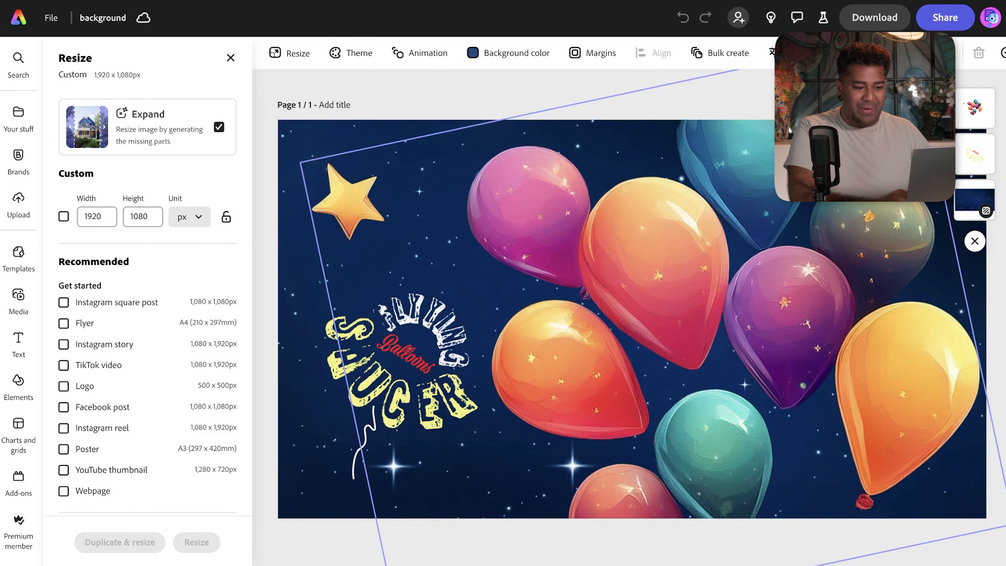
{"action": "left_click", "coordinate": [878, 27]}
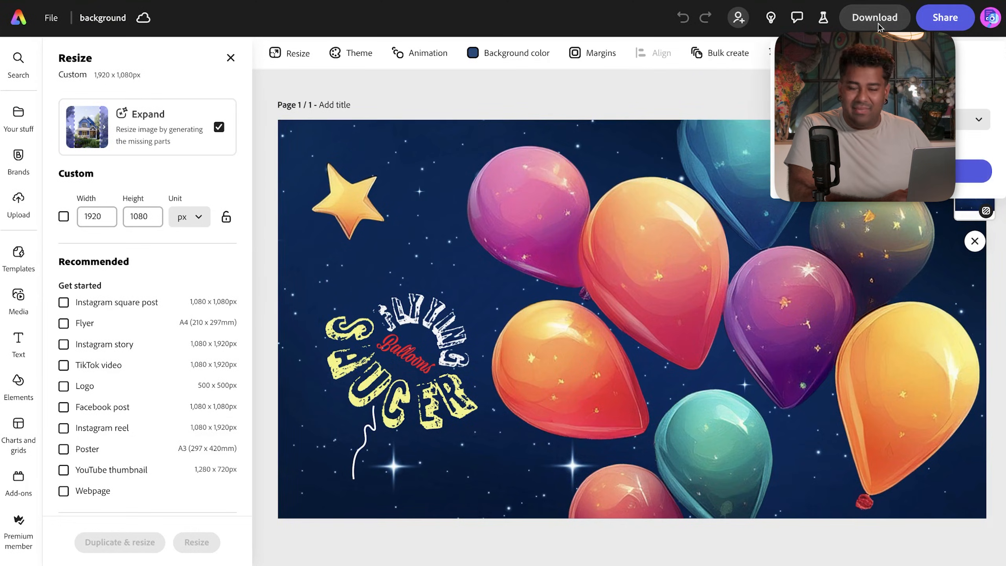
{"action": "left_click", "coordinate": [973, 171]}
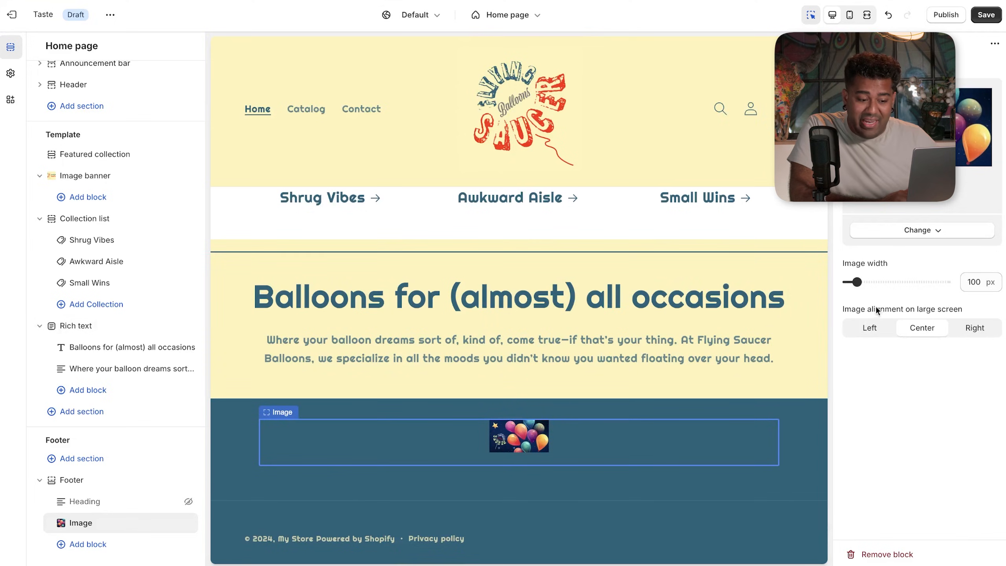
- Widen the footer balloon image to 550 px and align it to the left
{"action": "left_click_drag", "start_coordinate": [859, 289], "coordinate": [946, 282]}
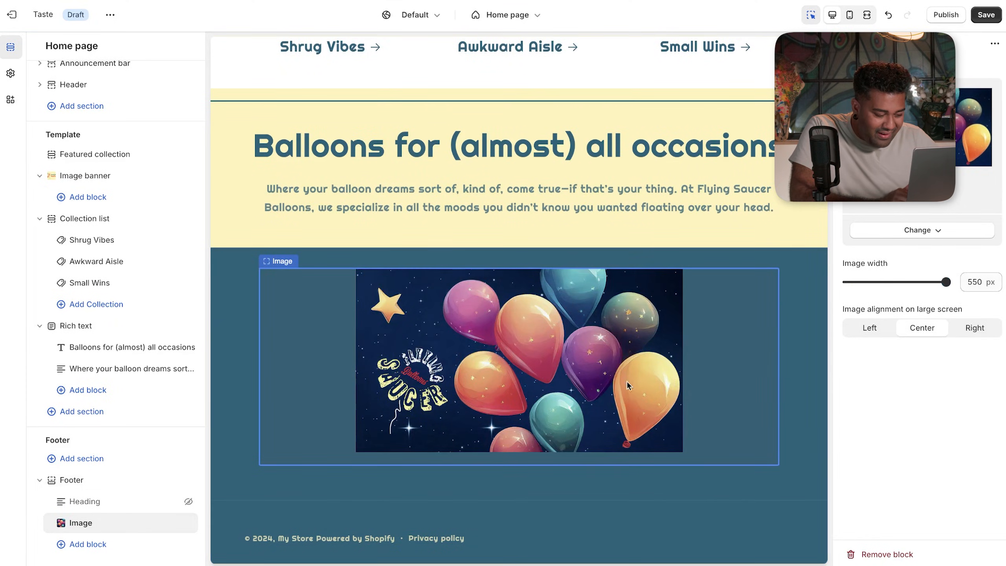
{"action": "left_click", "coordinate": [969, 332]}
{"action": "left_click", "coordinate": [872, 330]}
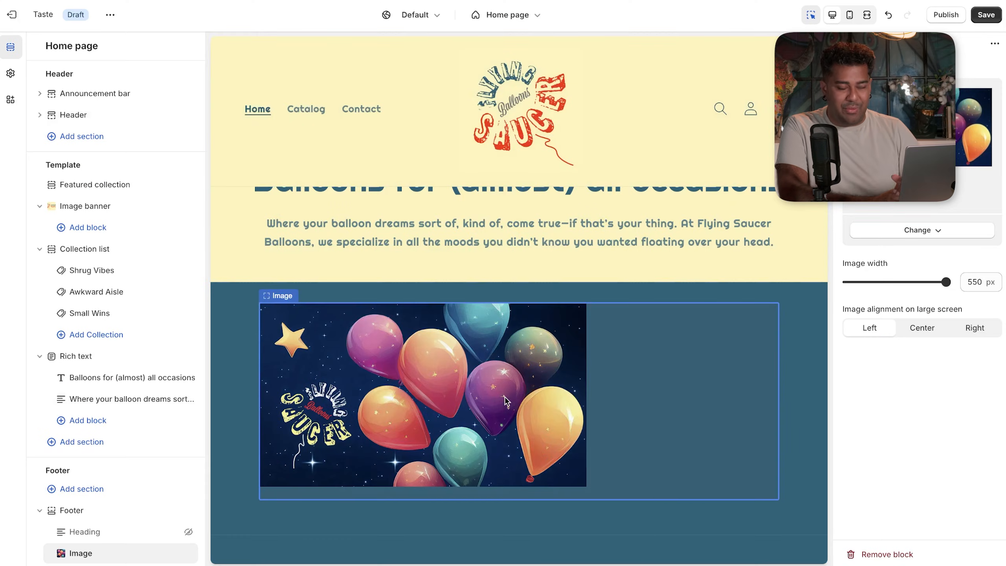
{"action": "scroll", "coordinate": [504, 396], "scroll_direction": "down", "scroll_amount": 2}
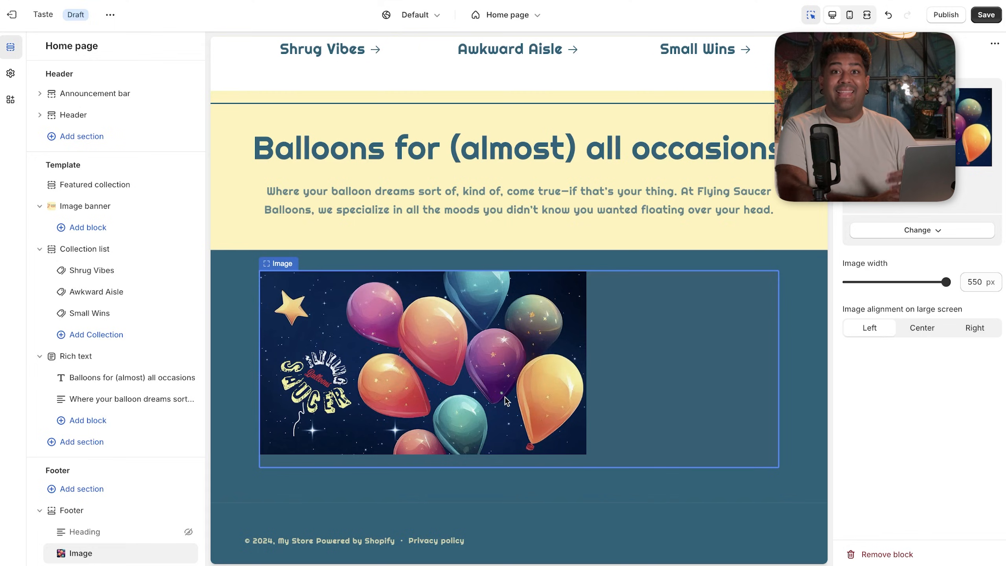
{"action": "scroll", "coordinate": [504, 396], "scroll_direction": "up", "scroll_amount": 15}
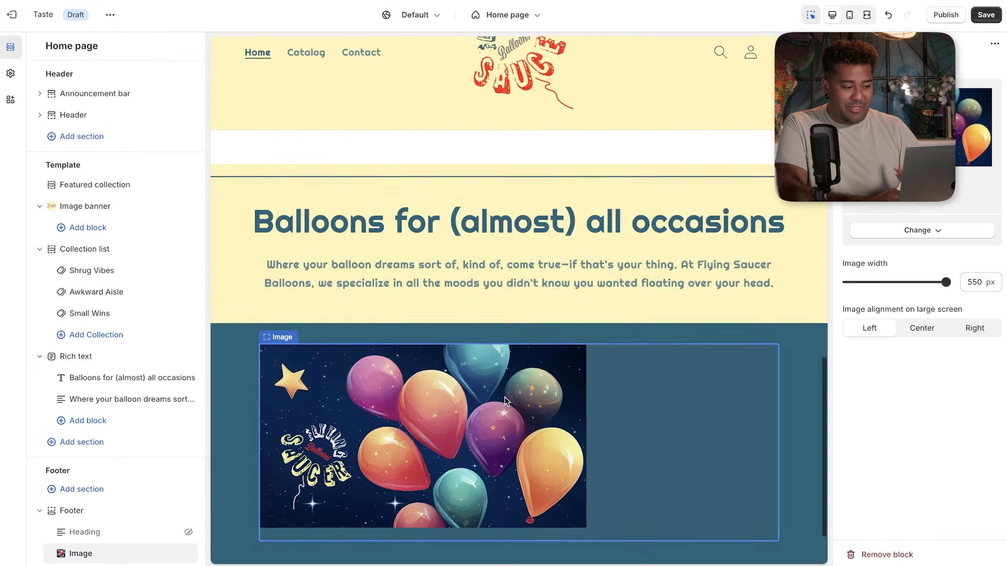
{"action": "scroll", "coordinate": [505, 395], "scroll_direction": "down", "scroll_amount": 15}
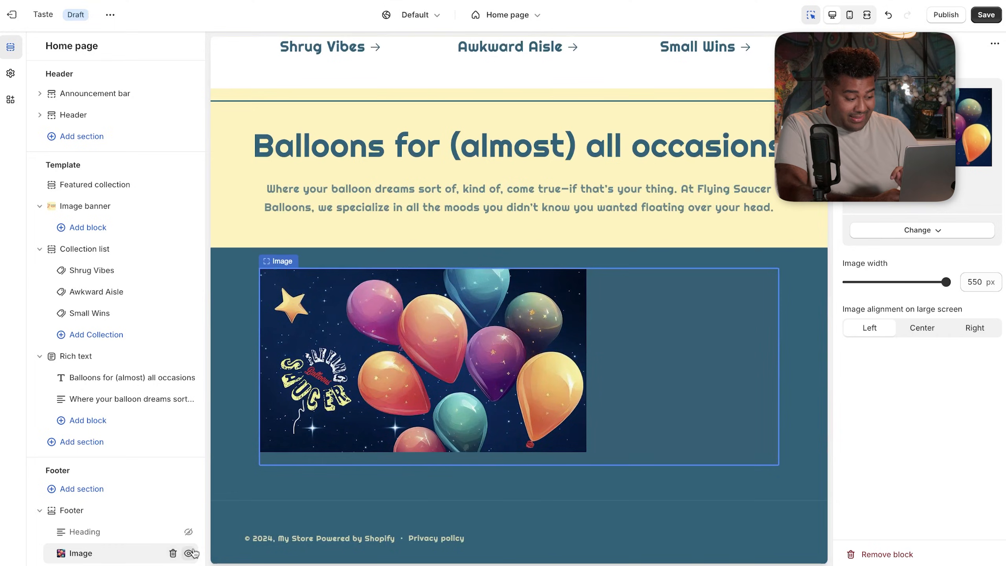
- Delete the footer Image block and add an Image banner section below the rich text
{"action": "left_click", "coordinate": [170, 553]}
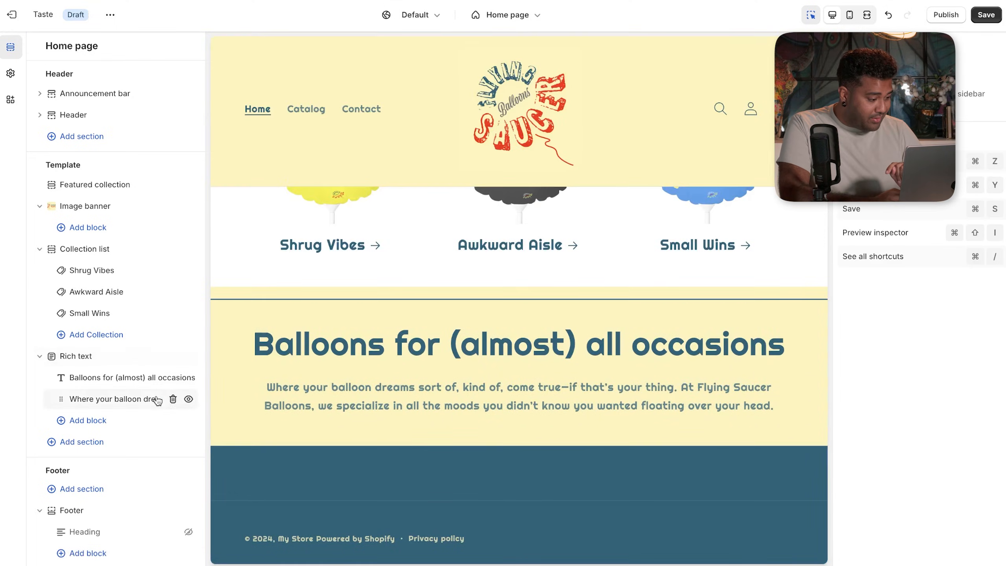
{"action": "left_click", "coordinate": [97, 442]}
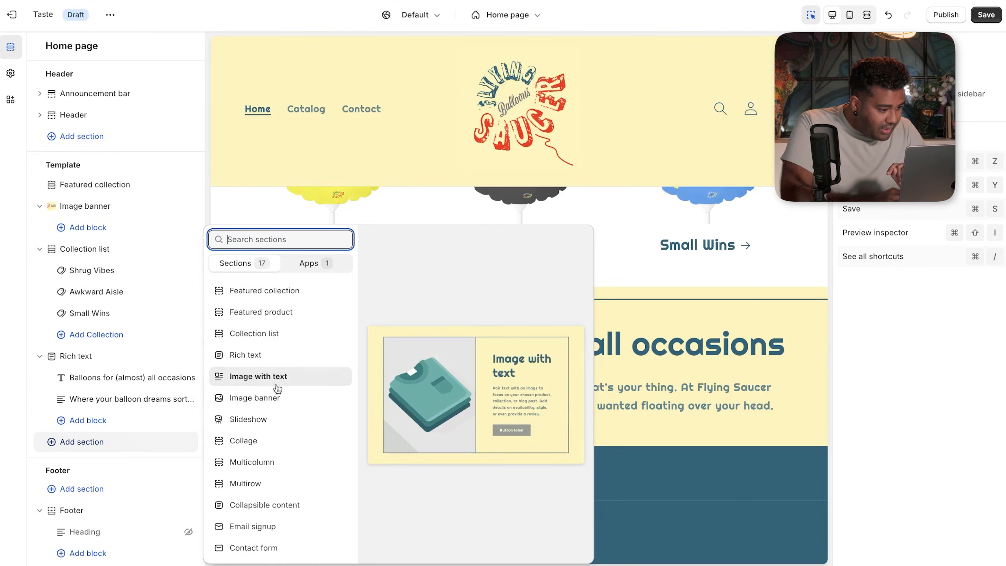
{"action": "left_click", "coordinate": [277, 397]}
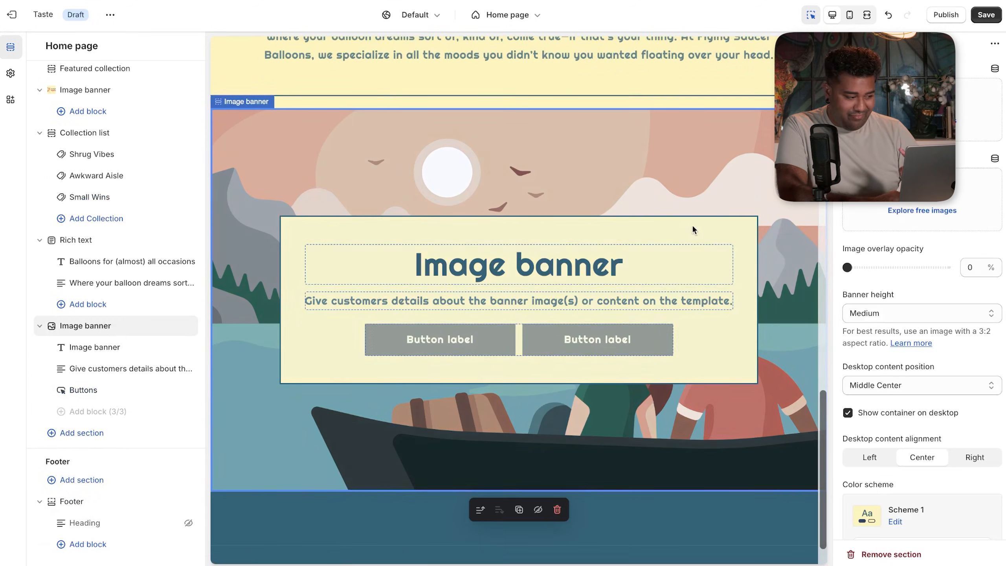
- Remove the banner's heading, description and button blocks, leaving it empty
{"action": "left_click", "coordinate": [173, 347]}
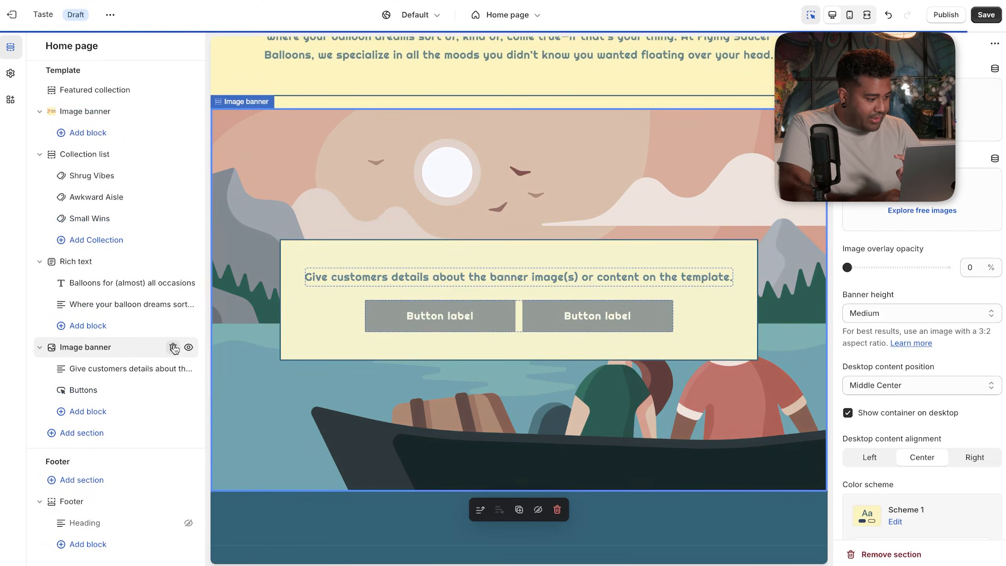
{"action": "left_click", "coordinate": [174, 369]}
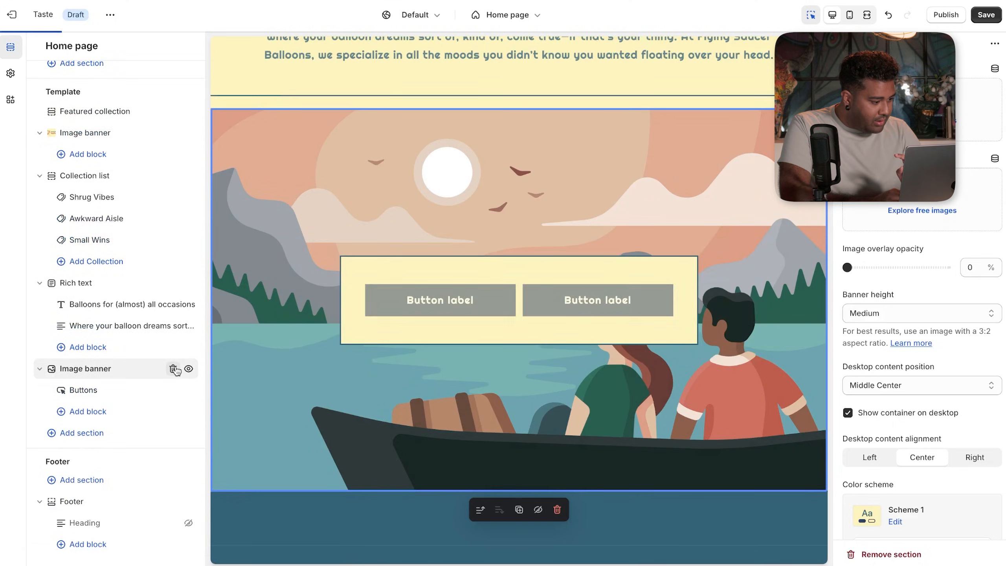
{"action": "left_click", "coordinate": [174, 368]}
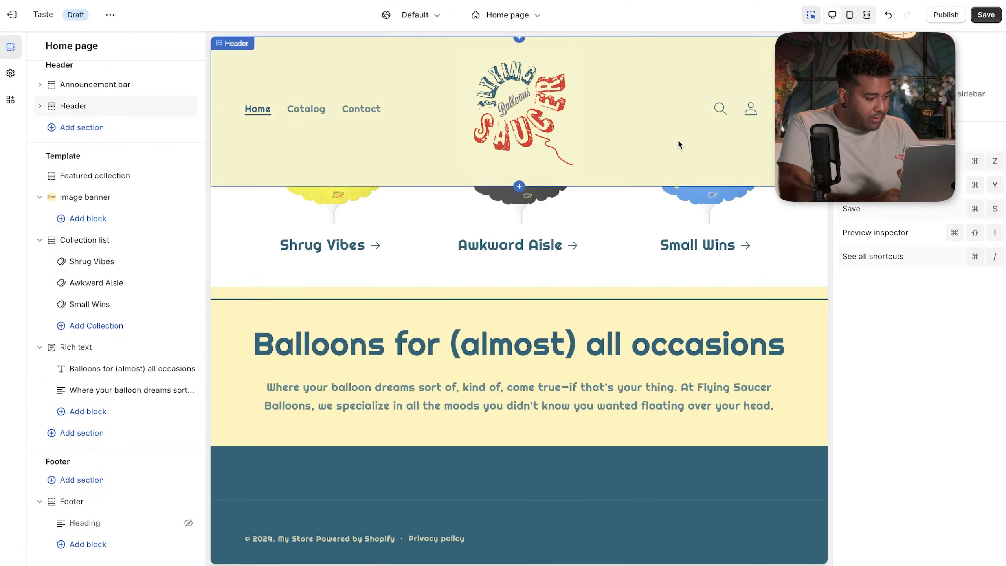
{"action": "key", "text": "super+z"}
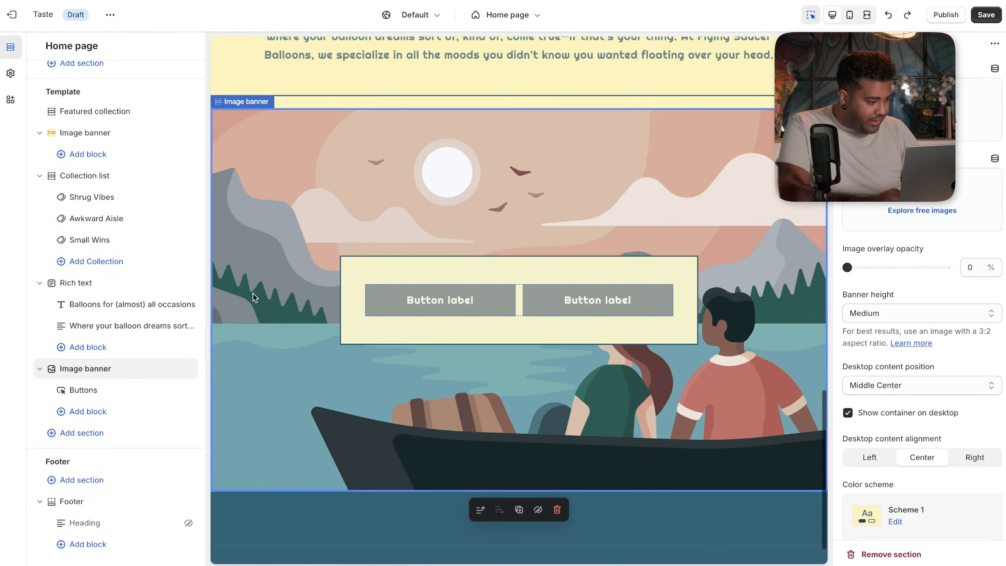
{"action": "left_click", "coordinate": [125, 378]}
{"action": "key", "text": "Escape"}
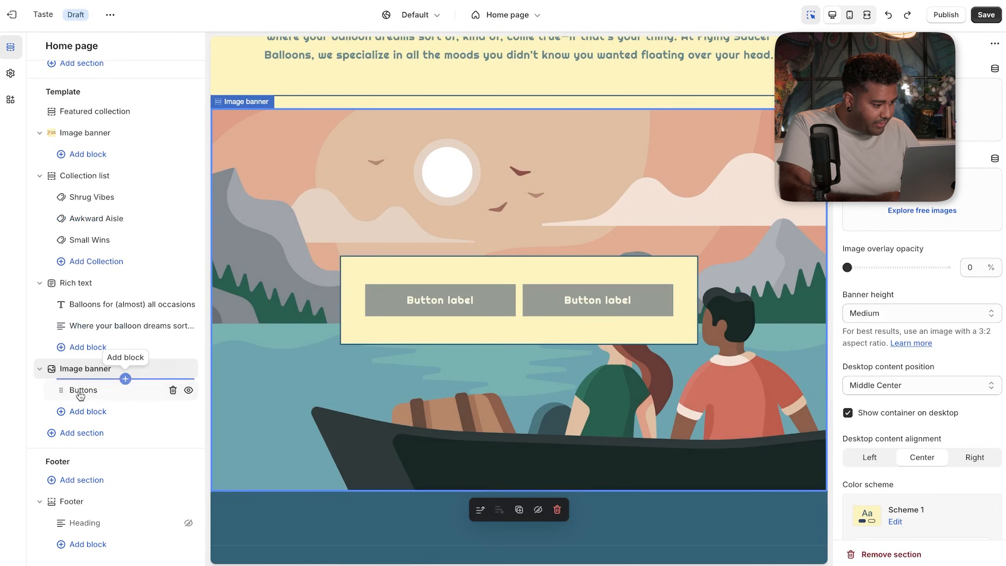
{"action": "left_click", "coordinate": [172, 390]}
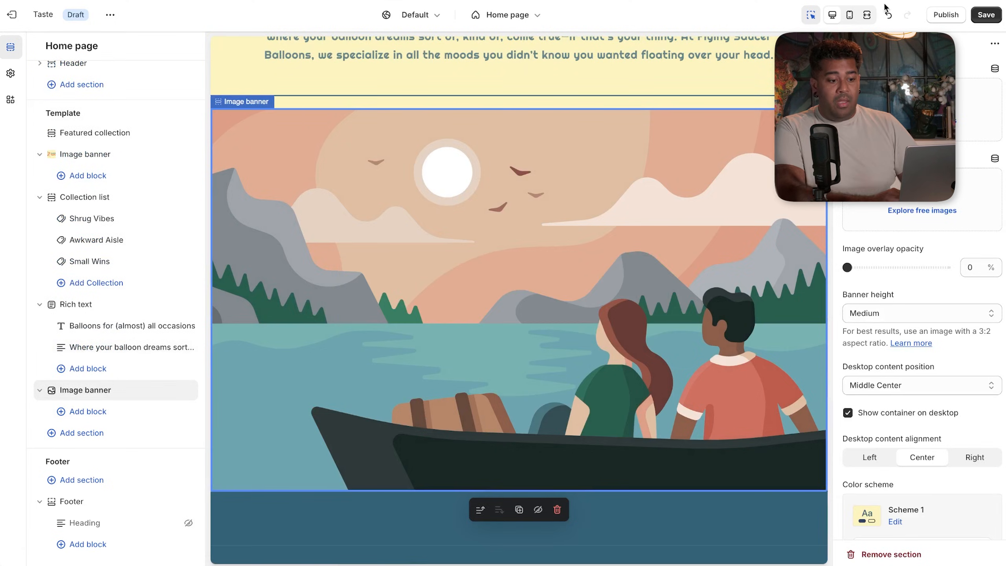
{"action": "left_click", "coordinate": [922, 99]}
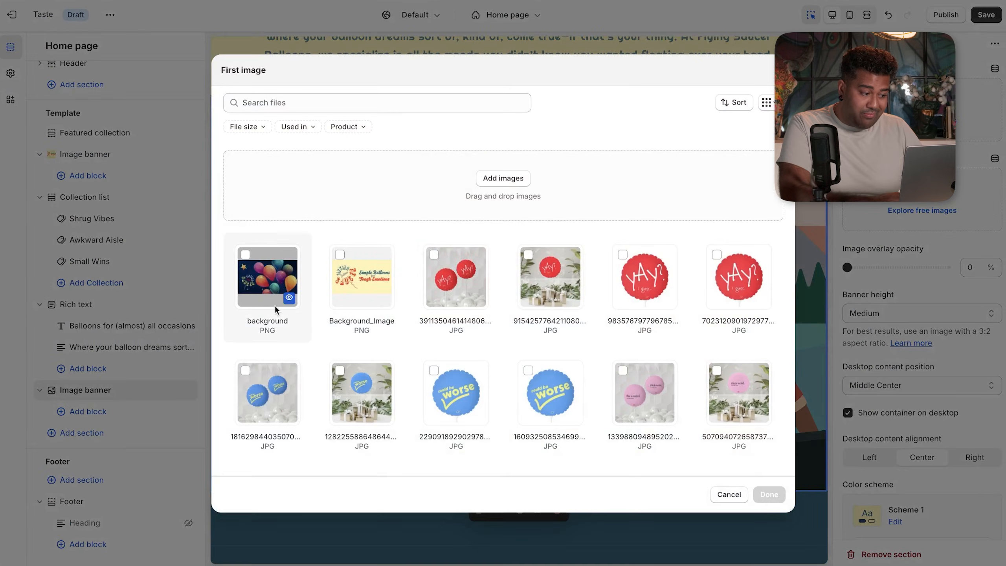
- Use the 'background' image as the banner's first image and set Banner height to Small
{"action": "left_click", "coordinate": [248, 264]}
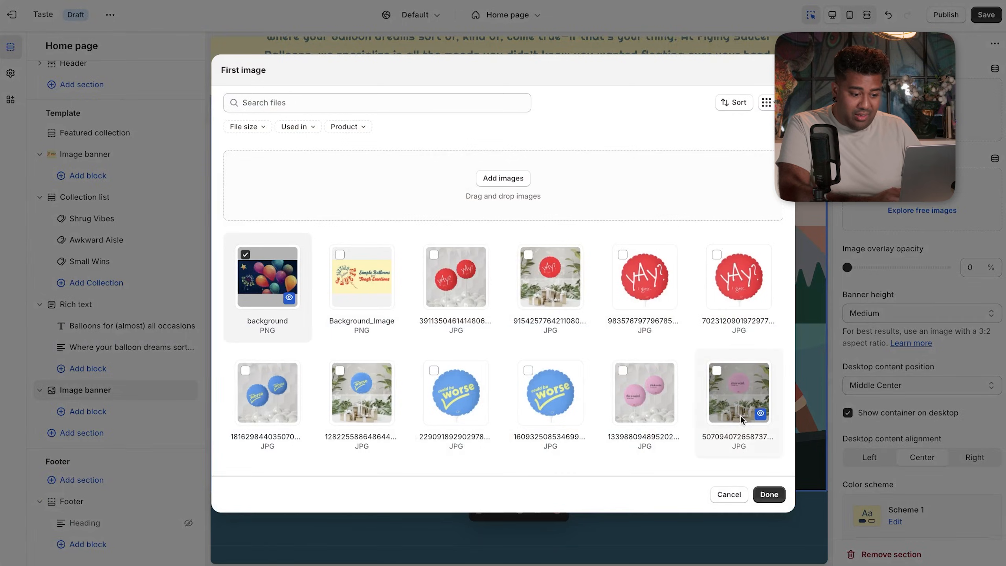
{"action": "left_click", "coordinate": [764, 495]}
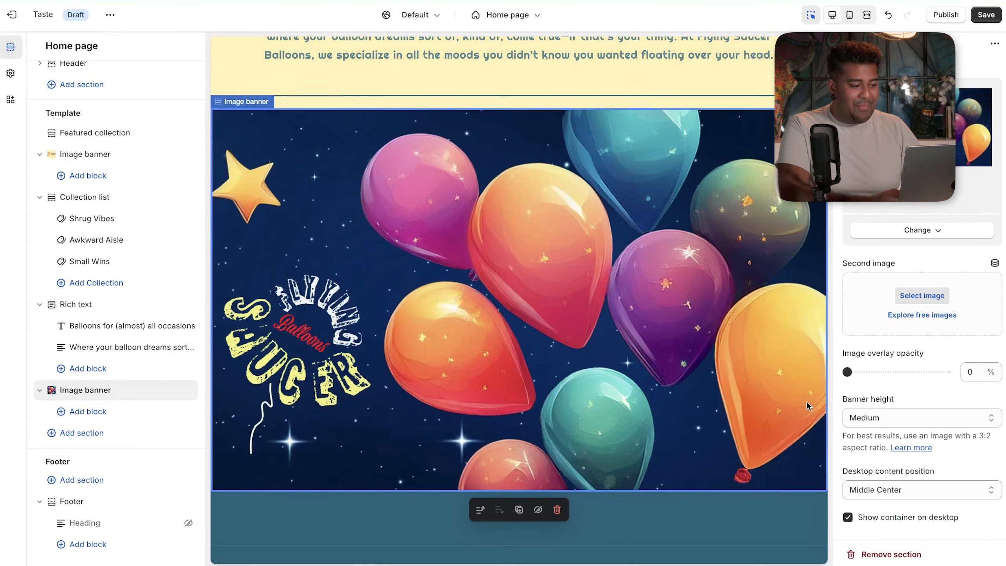
{"action": "left_click", "coordinate": [882, 416]}
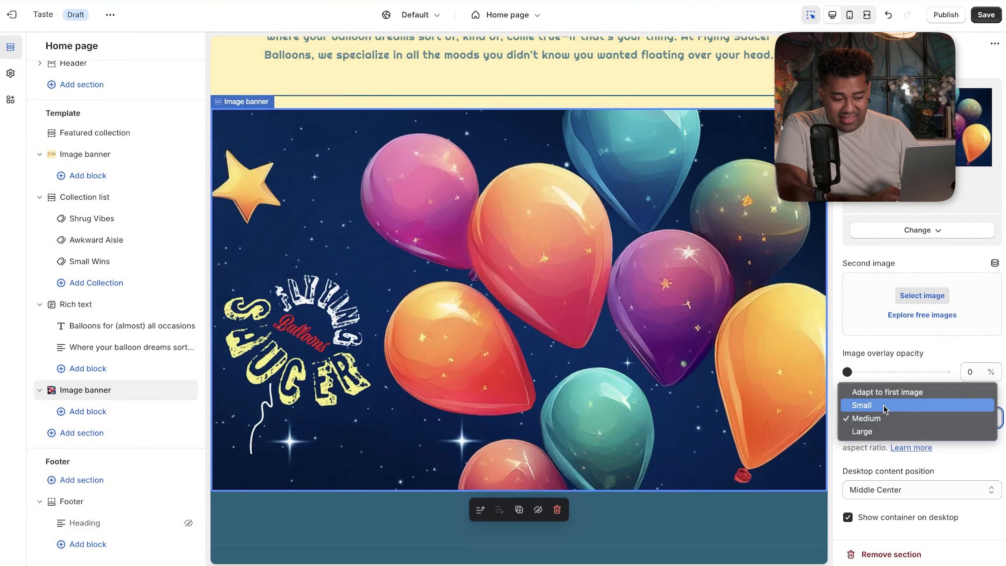
{"action": "left_click", "coordinate": [883, 405]}
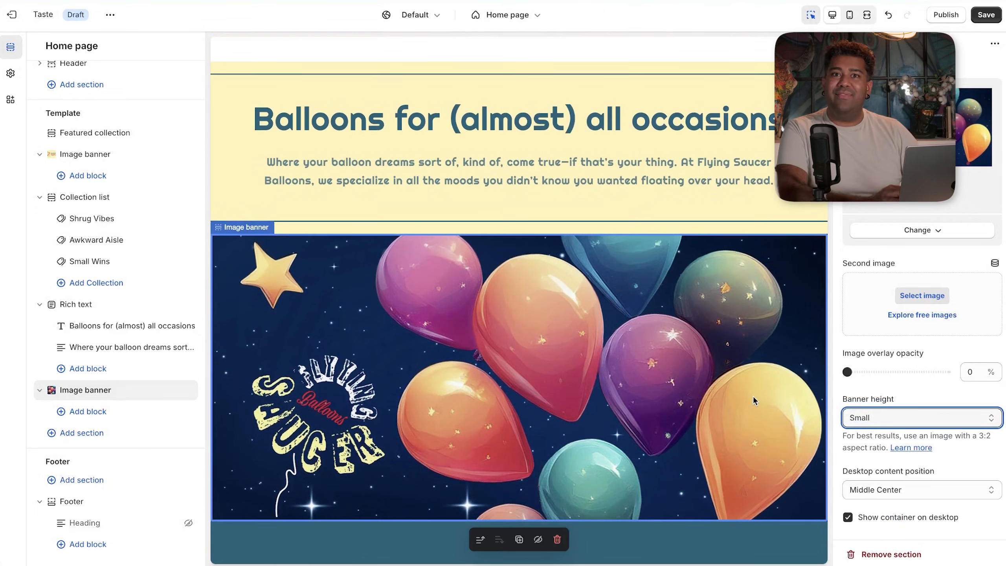
{"action": "scroll", "coordinate": [753, 396], "scroll_direction": "down", "scroll_amount": 2}
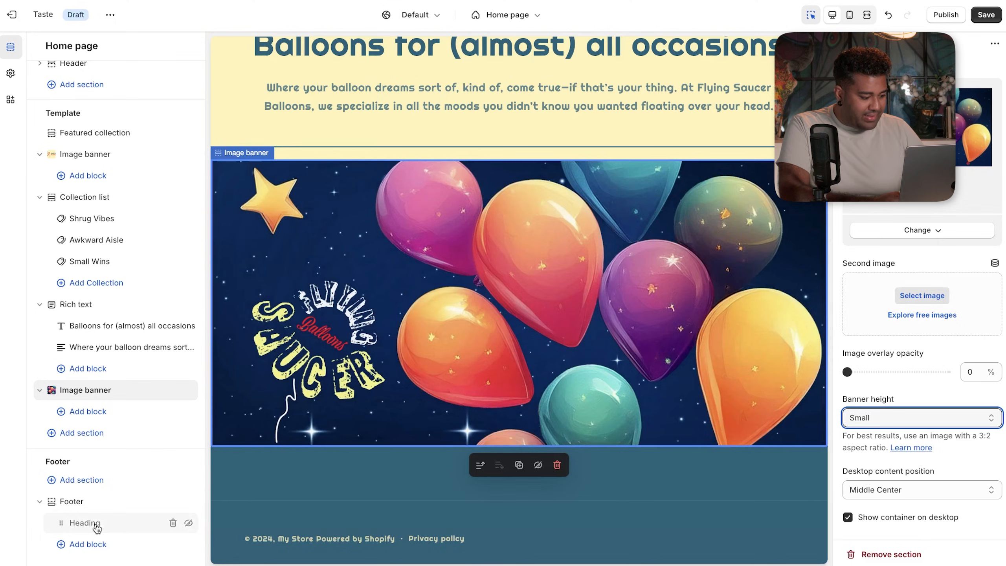
- Select the Footer section, open its Heading block and clear the heading field
{"action": "left_click", "coordinate": [523, 483]}
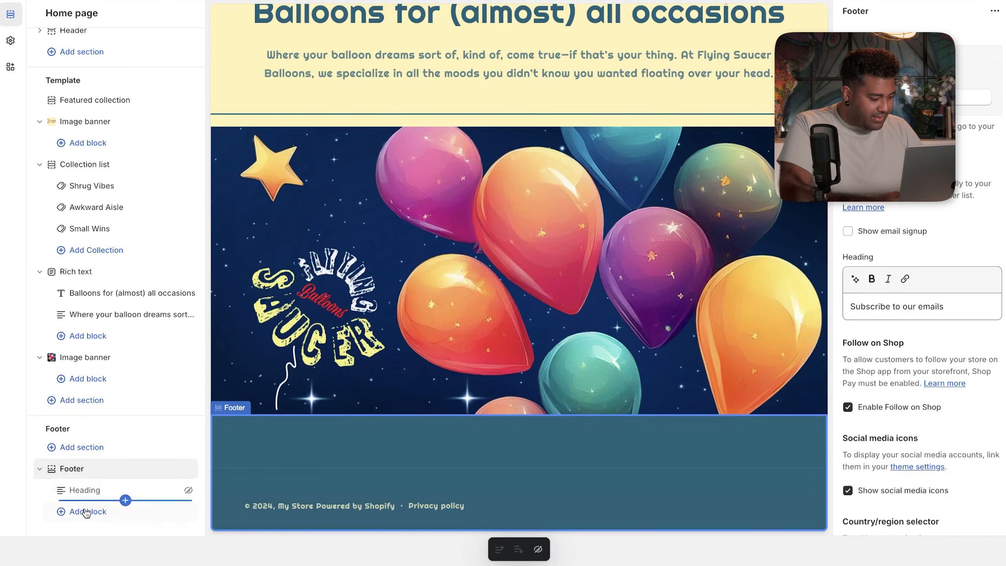
{"action": "left_click", "coordinate": [84, 490]}
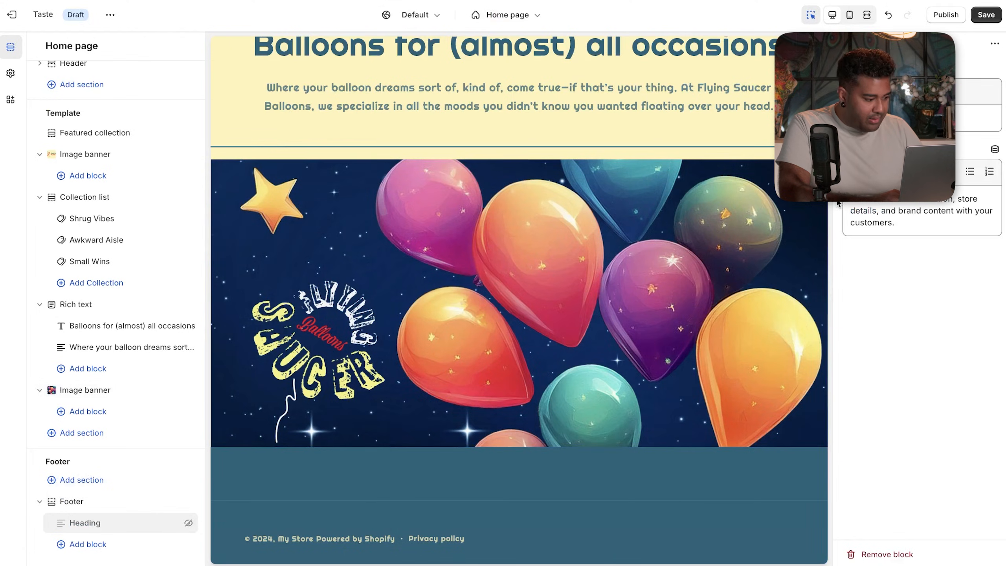
{"action": "left_click", "coordinate": [895, 118]}
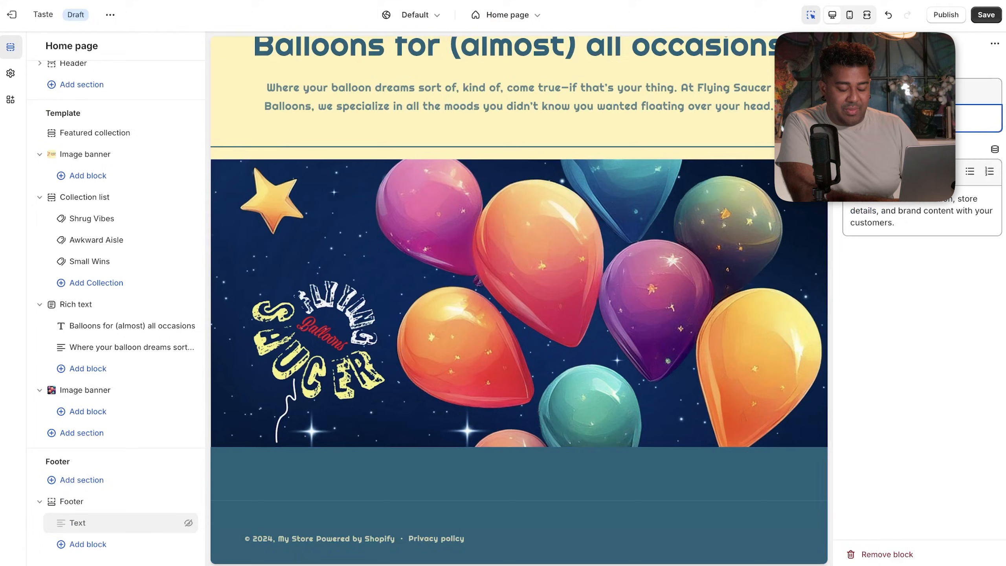
{"action": "key", "text": "ctrl+Tab"}
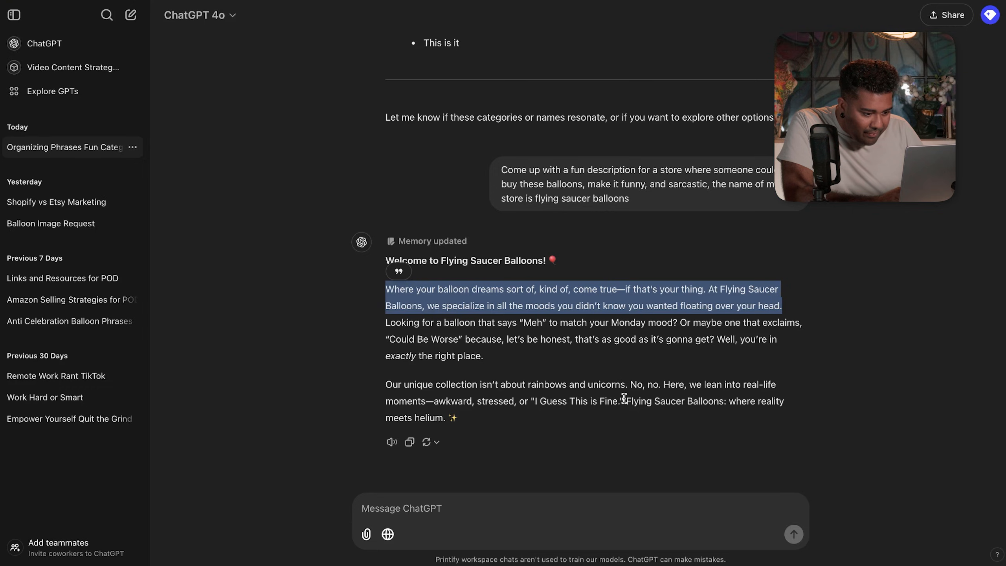
- Highlight 'Flying Saucer Balloons: where reality meets' in the closing paragraph of ChatGPT's reply
{"action": "left_click_drag", "start_coordinate": [624, 399], "coordinate": [728, 403]}
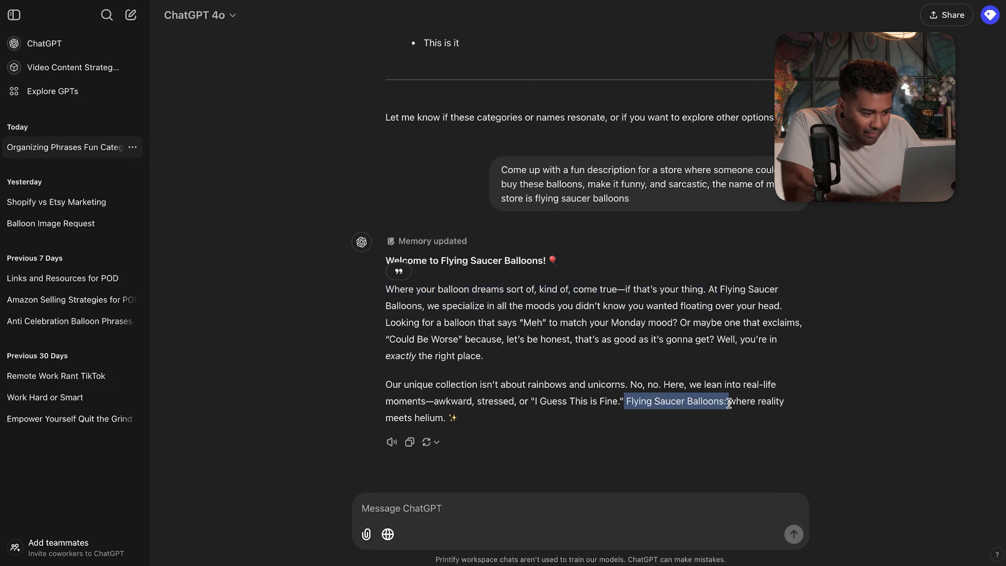
{"action": "left_click_drag", "start_coordinate": [728, 403], "coordinate": [796, 401]}
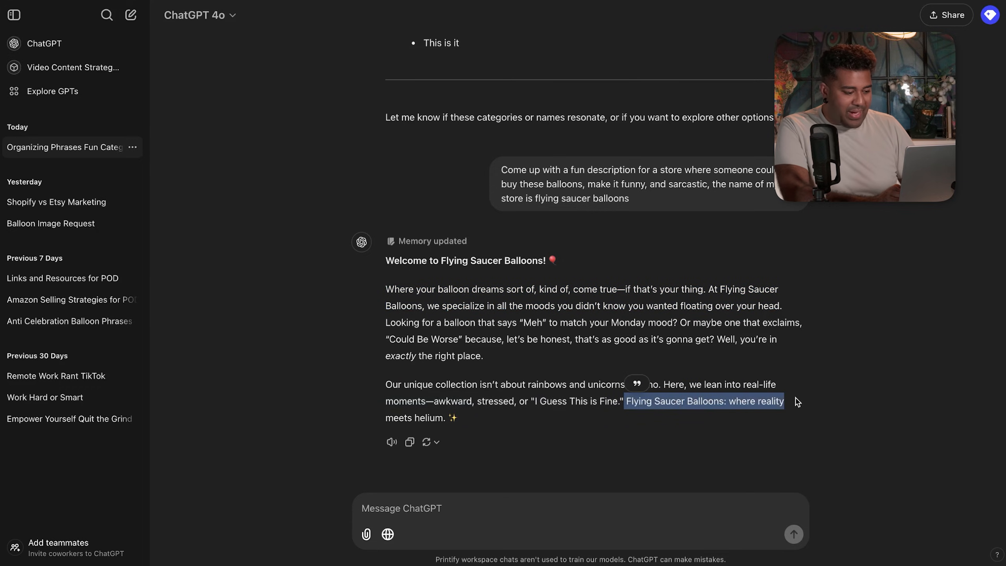
{"action": "left_click", "coordinate": [709, 393]}
{"action": "left_click_drag", "start_coordinate": [630, 404], "coordinate": [749, 430]}
{"action": "left_click_drag", "start_coordinate": [411, 445], "coordinate": [413, 419]}
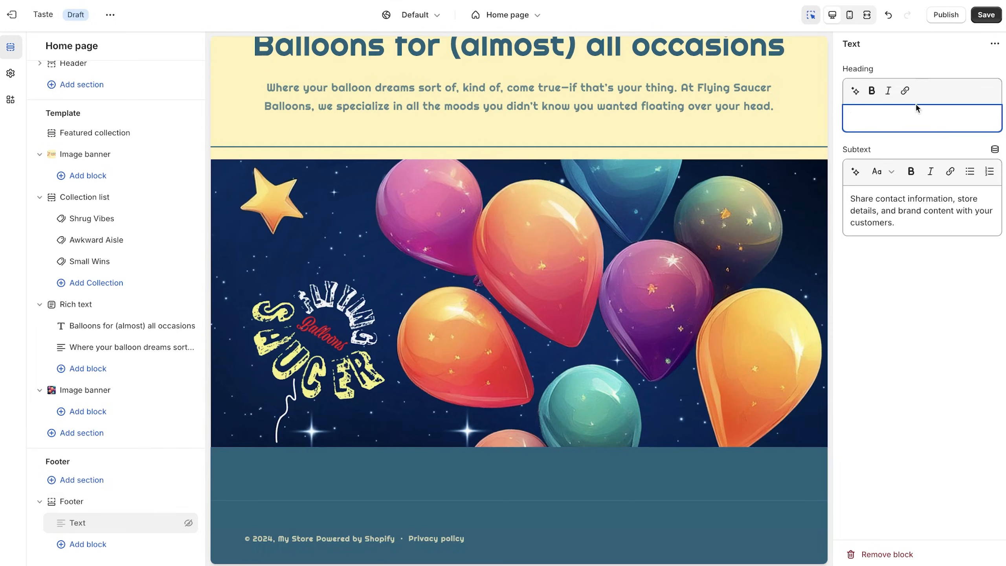
- Enter heading 'Flying Saucer Balloons: where reality meets' and replace the subtext with 'Shop Now and Celebrate okay times, i guess'
{"action": "type", "text": "Flying Saucer Balloons: where reality meets air!"}
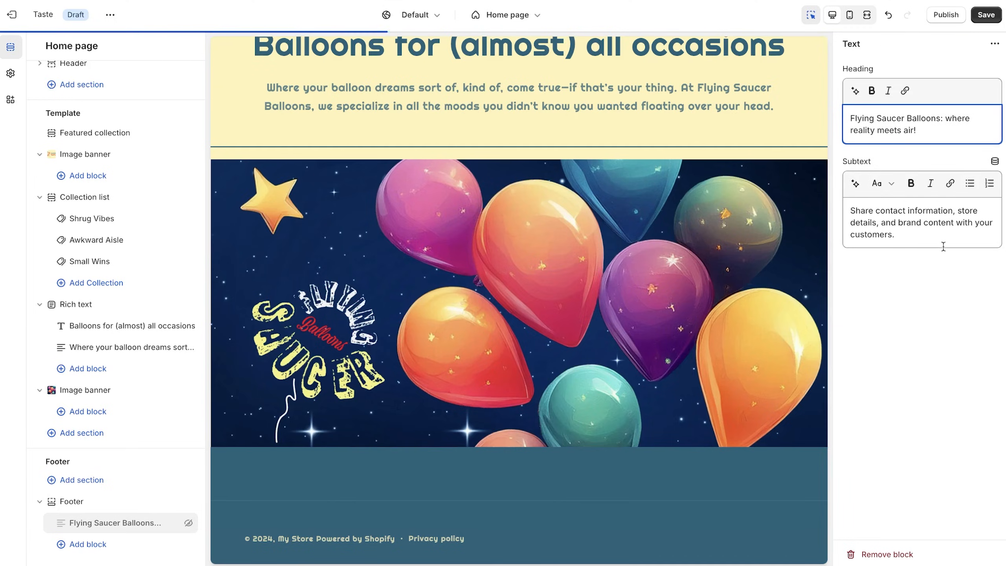
{"action": "left_click_drag", "start_coordinate": [921, 233], "coordinate": [836, 210]}
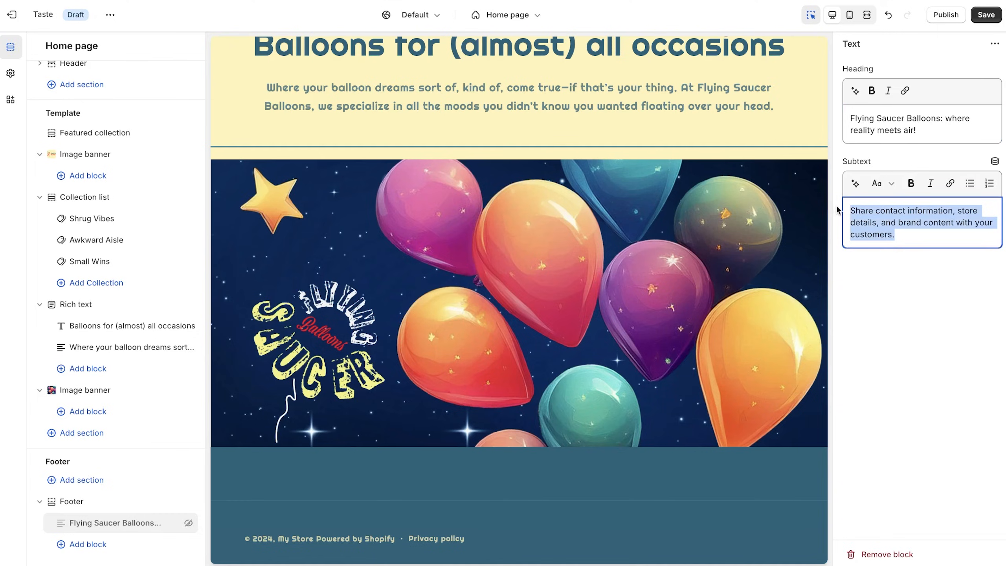
{"action": "type", "text": "Shop "}
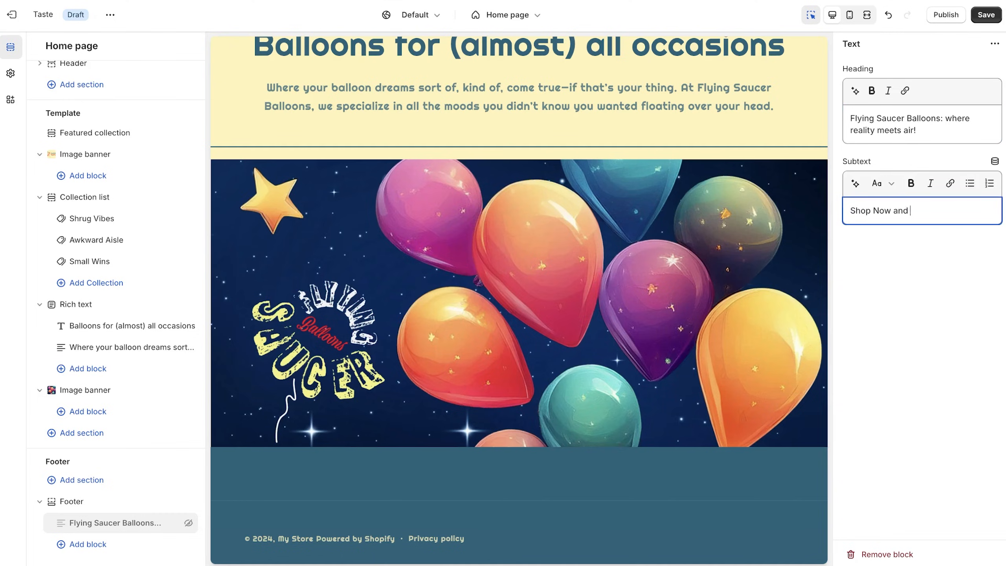
{"action": "type", "text": "Now and Celebra"}
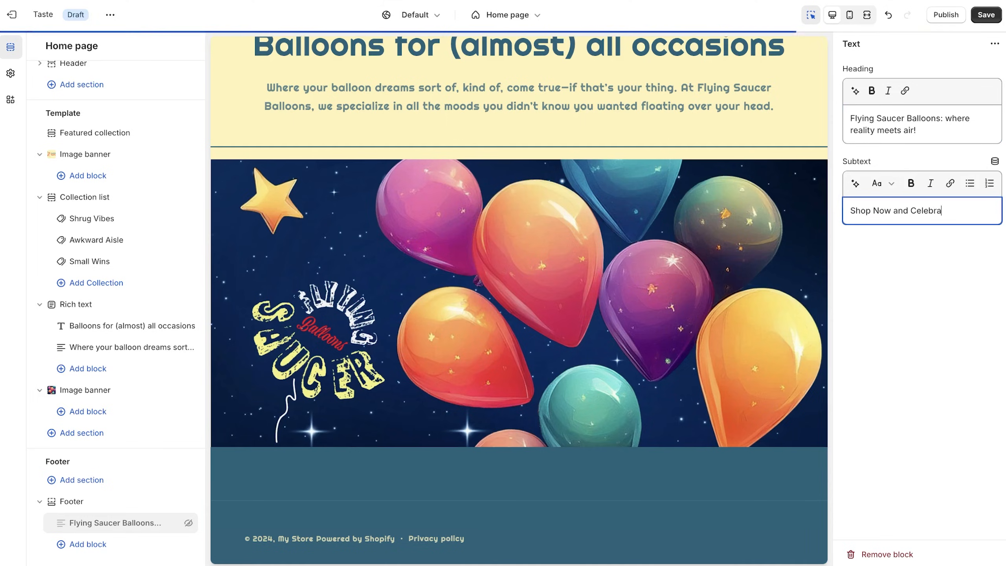
{"action": "type", "text": "te okay times,"}
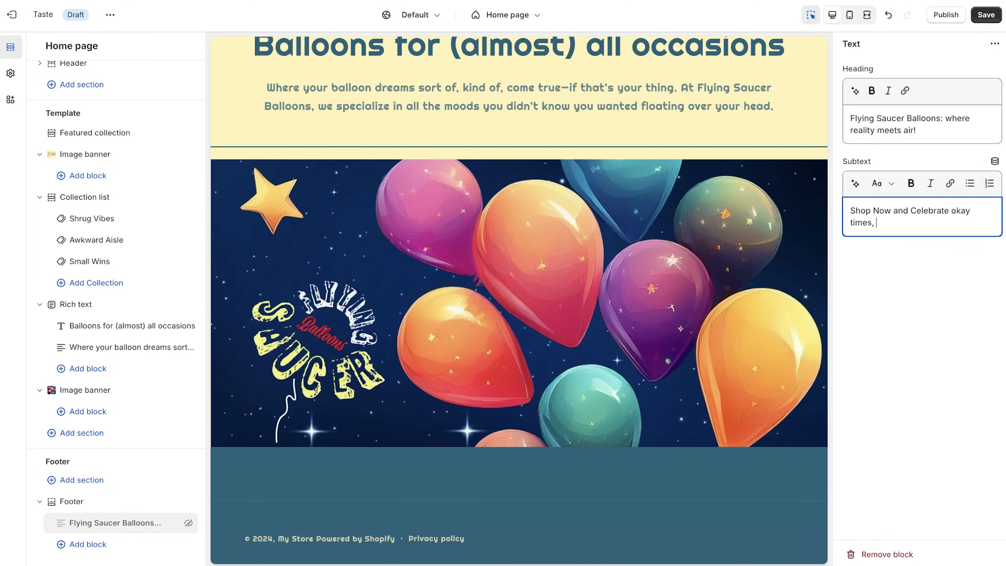
{"action": "type", "text": " i guess gues"}
- Capitalise Okay, Times and Guess in the subtext and swap the comma for an ellipsis
{"action": "left_click", "coordinate": [955, 209]}
{"action": "key", "text": "BackSpace"}
{"action": "type", "text": "O"}
{"action": "left_click", "coordinate": [886, 222]}
{"action": "key", "text": "BackSpace"}
{"action": "type", "text": "G"}
{"action": "left_click", "coordinate": [853, 222]}
{"action": "key", "text": "BackSpace"}
{"action": "type", "text": "T"}
{"action": "left_click", "coordinate": [877, 223]}
{"action": "key", "text": "BackSpace"}
{"action": "type", "text": "..."}
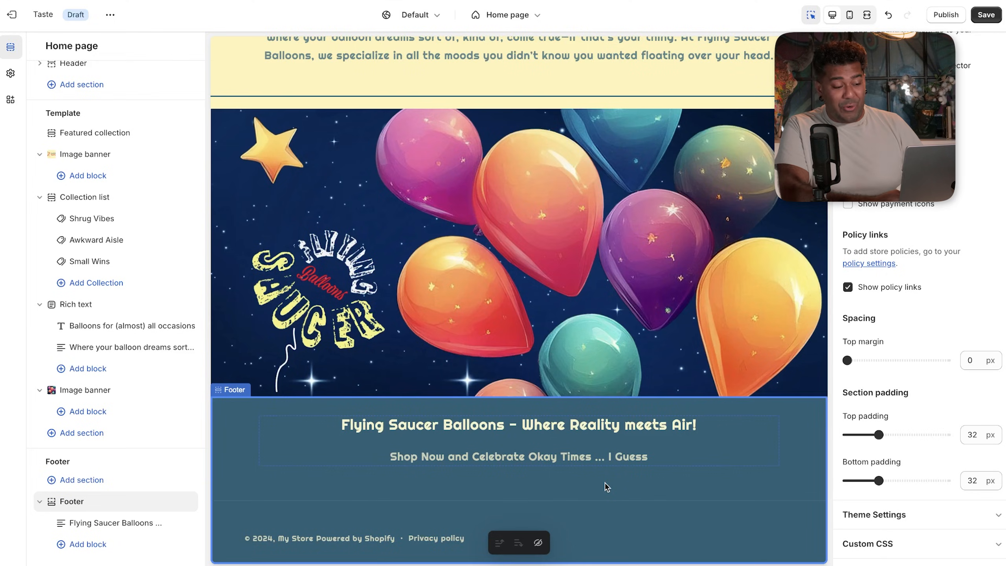
- Scroll up and down through the home page preview
{"action": "scroll", "coordinate": [604, 483], "scroll_direction": "up", "scroll_amount": 4}
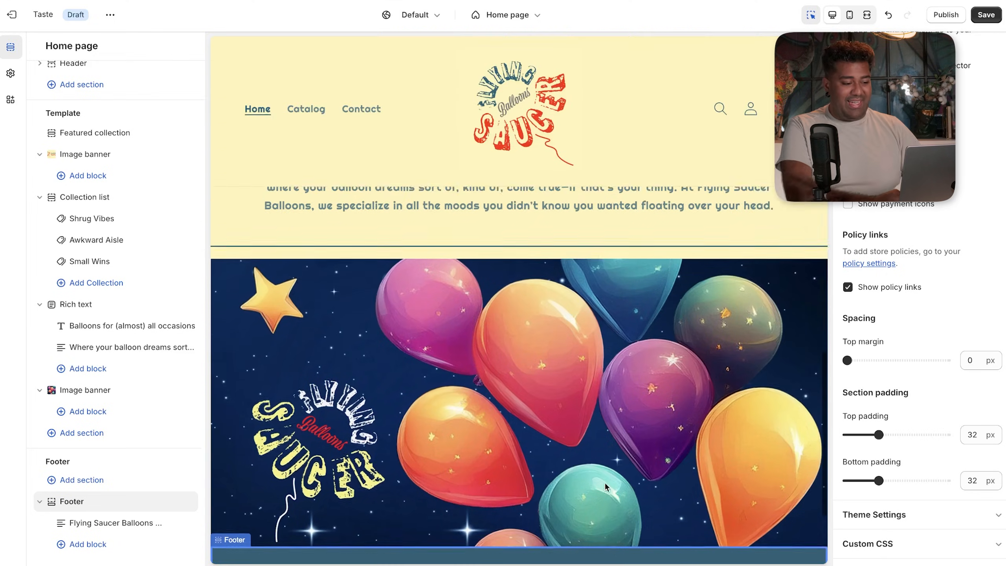
{"action": "scroll", "coordinate": [606, 484], "scroll_direction": "up", "scroll_amount": 10}
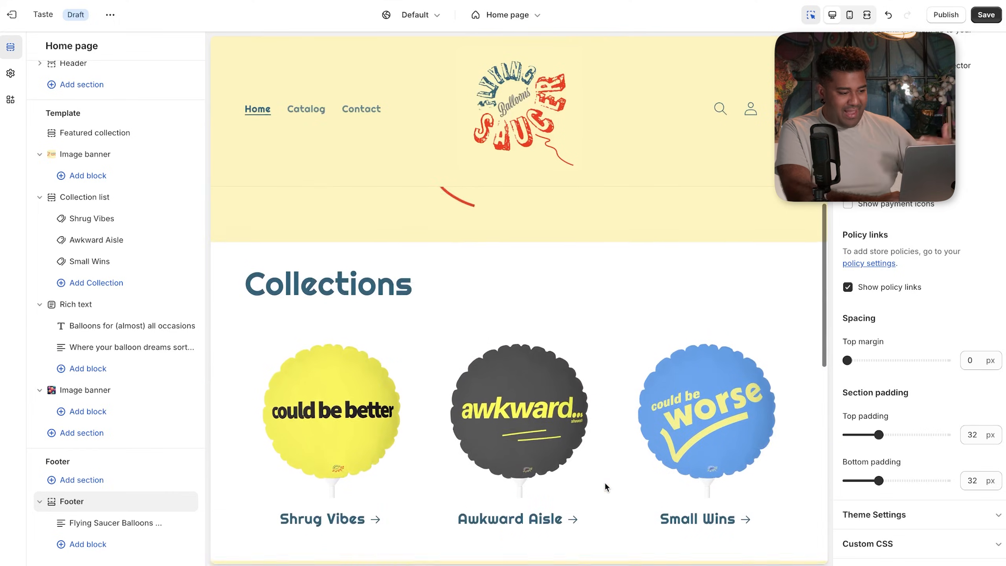
{"action": "scroll", "coordinate": [605, 484], "scroll_direction": "up", "scroll_amount": 8}
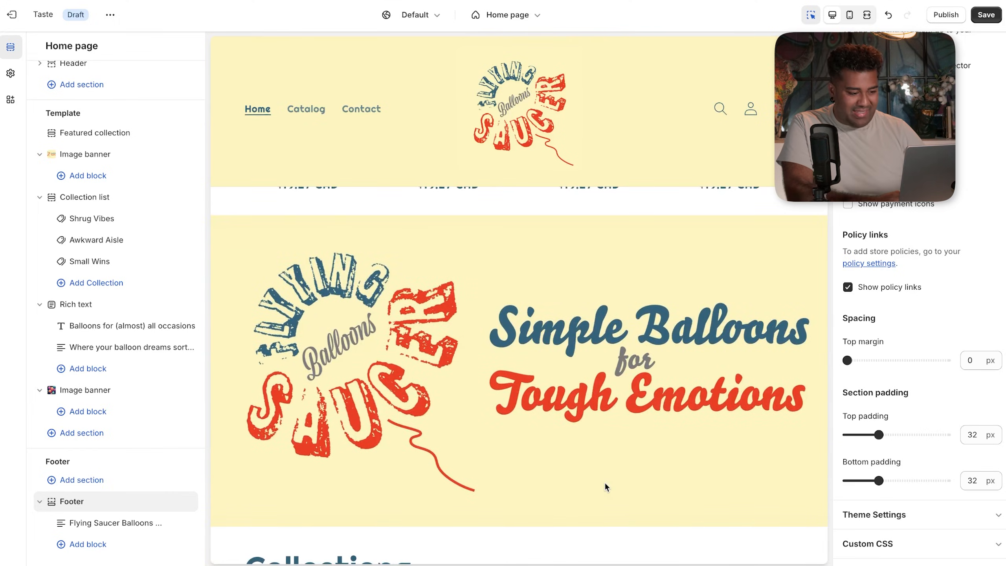
{"action": "scroll", "coordinate": [605, 483], "scroll_direction": "up", "scroll_amount": 6}
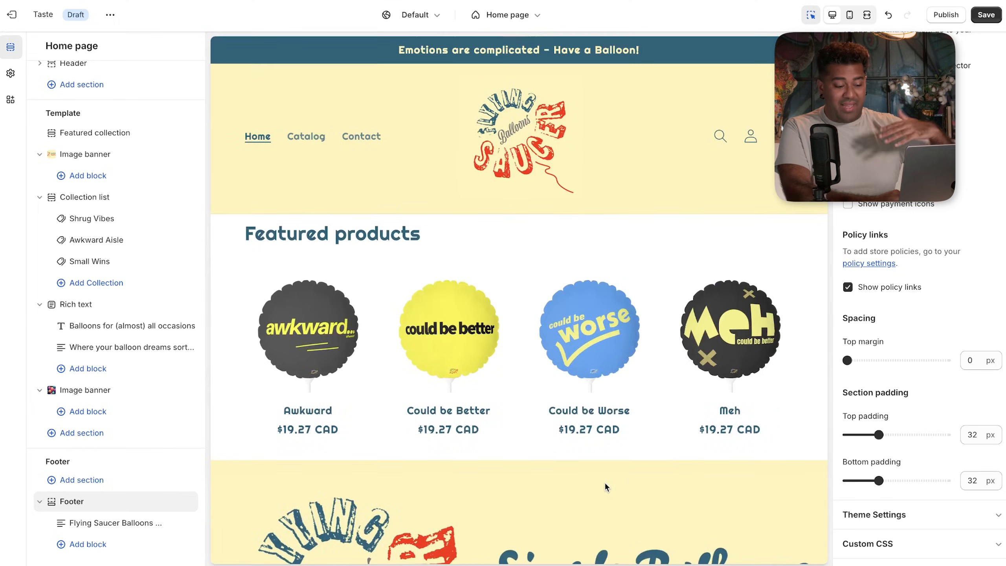
{"action": "scroll", "coordinate": [604, 481], "scroll_direction": "down", "scroll_amount": 8}
{"action": "scroll", "coordinate": [604, 480], "scroll_direction": "up", "scroll_amount": 10}
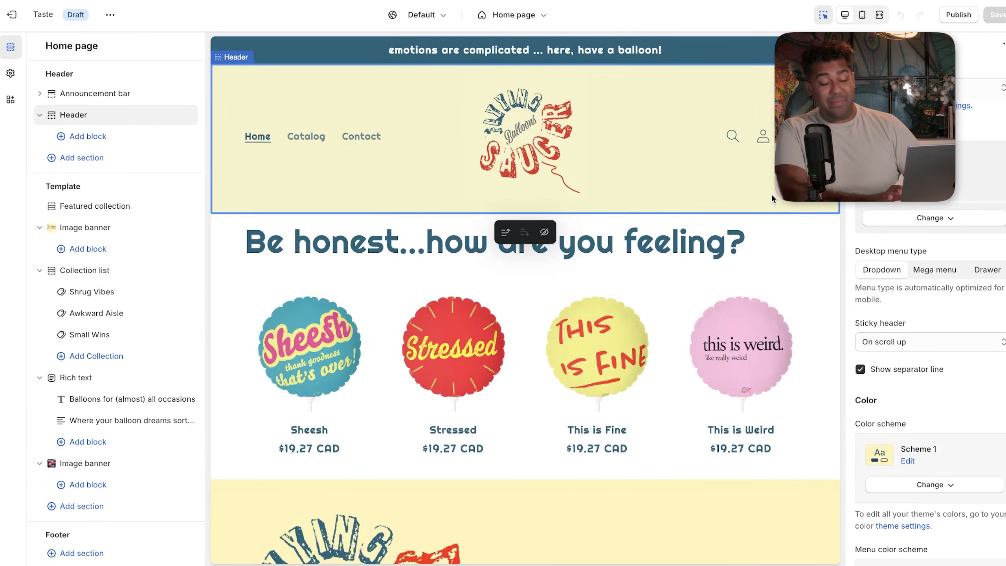
- Select the Featured collection section and scroll through its balloons in the preview
{"action": "left_click", "coordinate": [816, 279]}
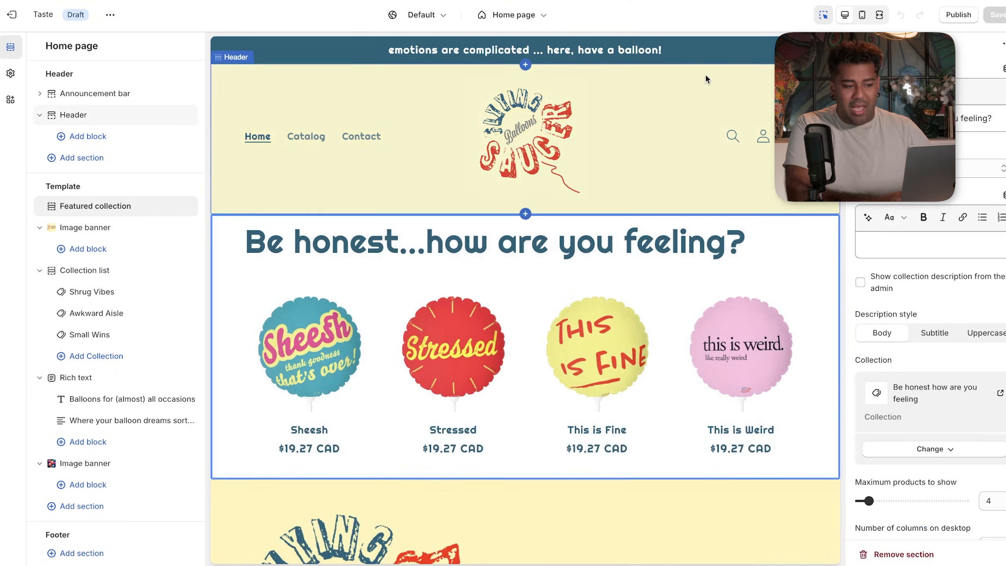
{"action": "scroll", "coordinate": [709, 81], "scroll_direction": "down", "scroll_amount": 2}
{"action": "scroll", "coordinate": [680, 86], "scroll_direction": "down", "scroll_amount": 1}
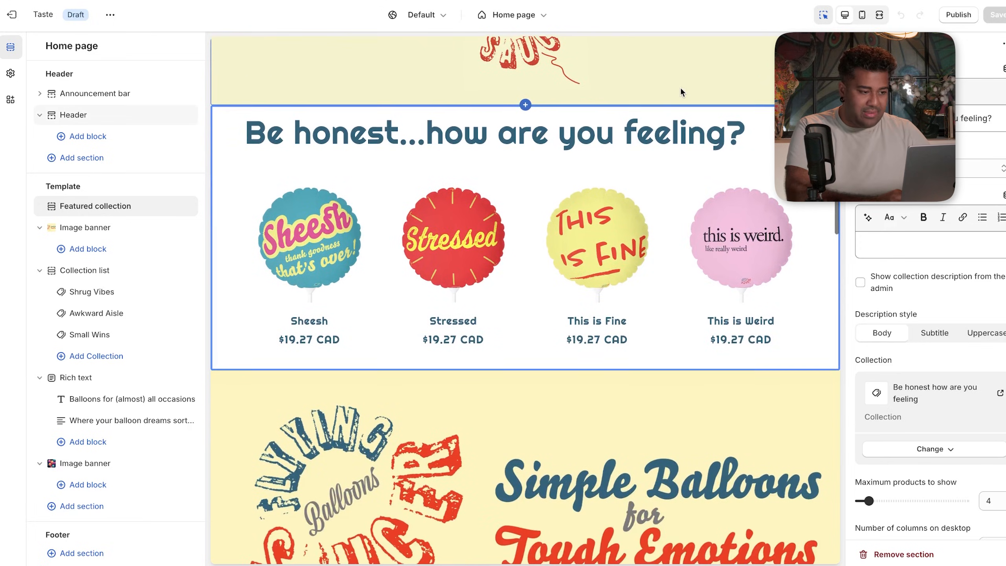
{"action": "scroll", "coordinate": [654, 231], "scroll_direction": "down", "scroll_amount": 2}
{"action": "scroll", "coordinate": [653, 231], "scroll_direction": "down", "scroll_amount": 10}
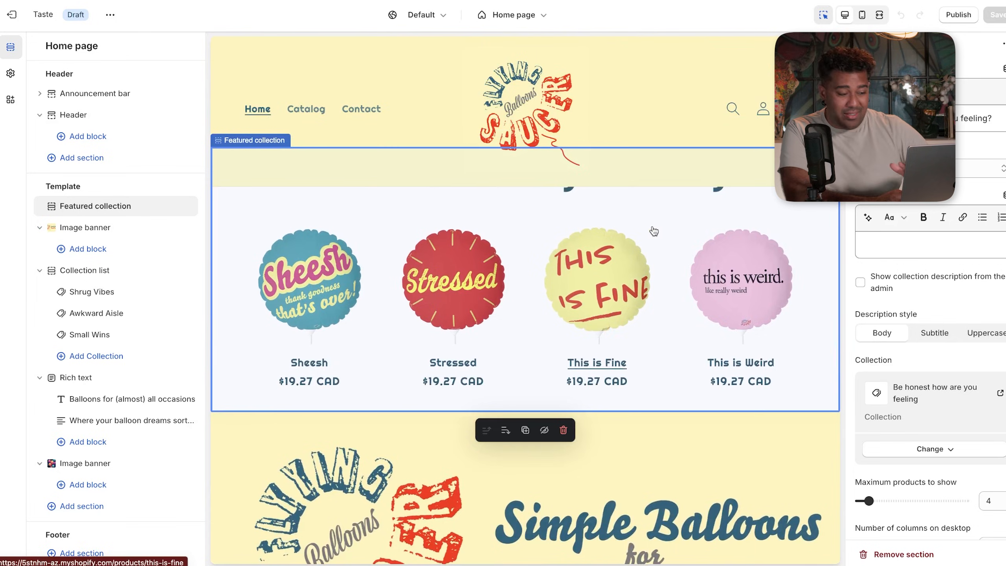
- Scroll the rest of the home page preview, then open the store page list from the Home page selector
{"action": "scroll", "coordinate": [653, 231], "scroll_direction": "down", "scroll_amount": 6}
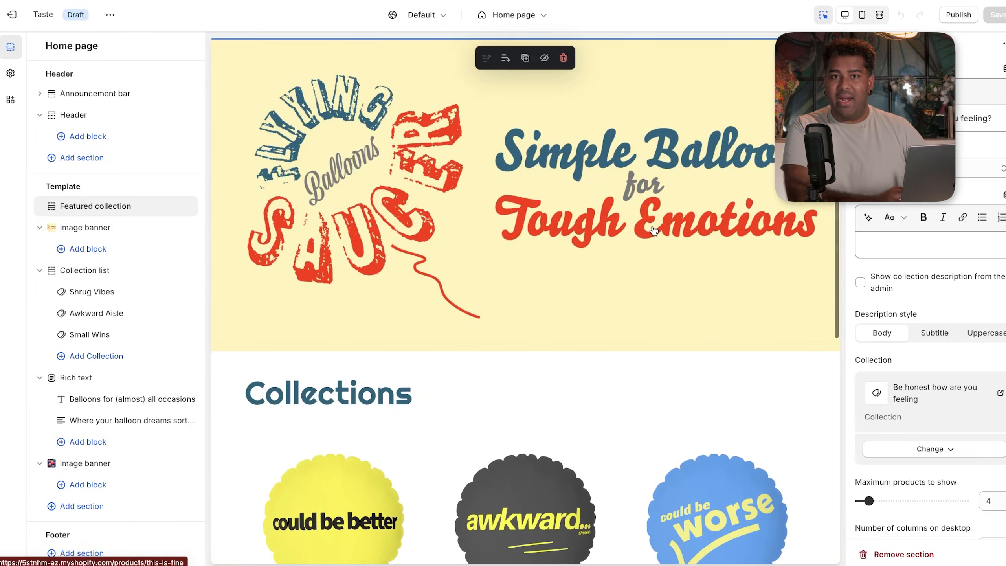
{"action": "scroll", "coordinate": [653, 231], "scroll_direction": "down", "scroll_amount": 2}
{"action": "scroll", "coordinate": [654, 231], "scroll_direction": "down", "scroll_amount": 1}
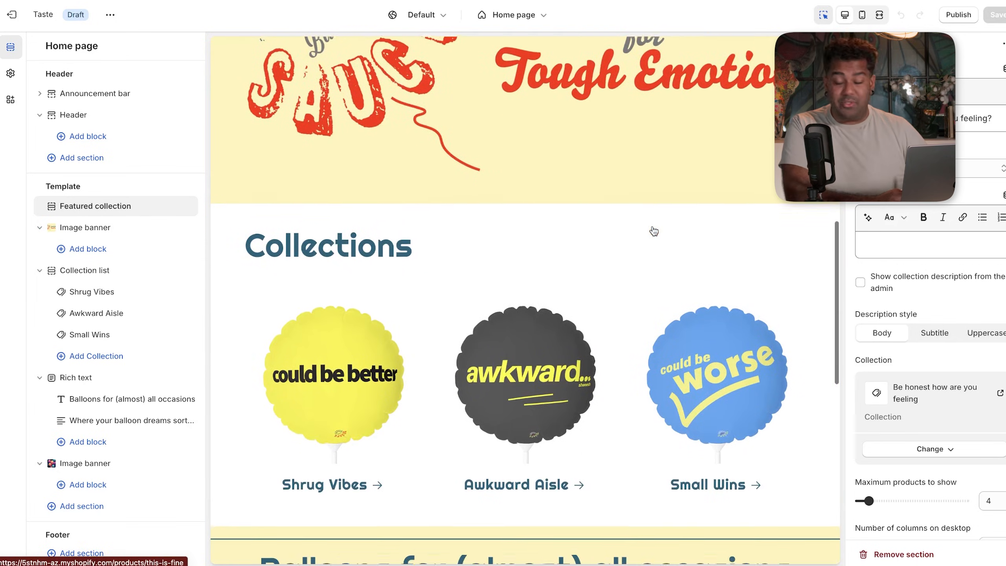
{"action": "scroll", "coordinate": [653, 231], "scroll_direction": "down", "scroll_amount": 1}
{"action": "scroll", "coordinate": [653, 231], "scroll_direction": "down", "scroll_amount": 2}
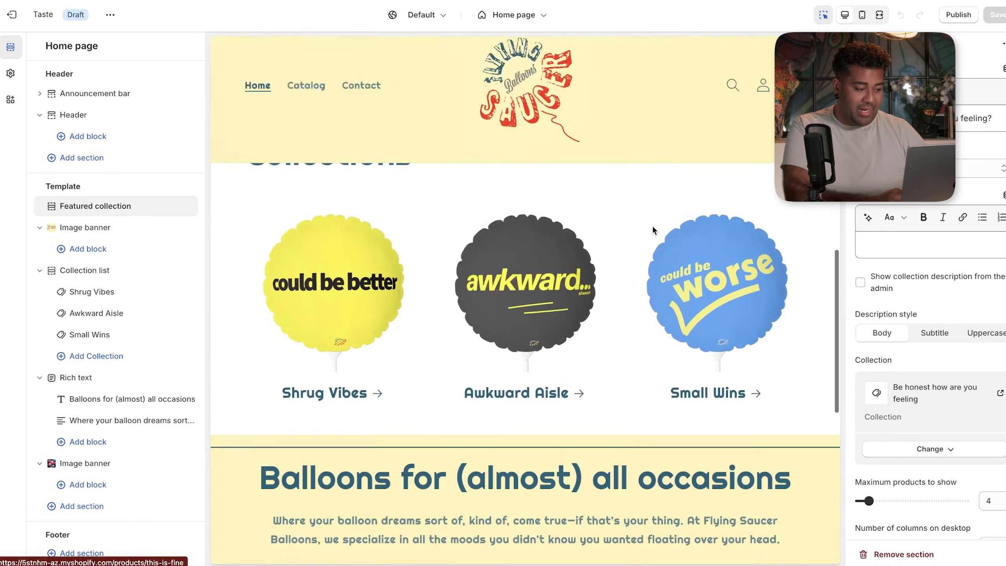
{"action": "scroll", "coordinate": [653, 231], "scroll_direction": "up", "scroll_amount": 1}
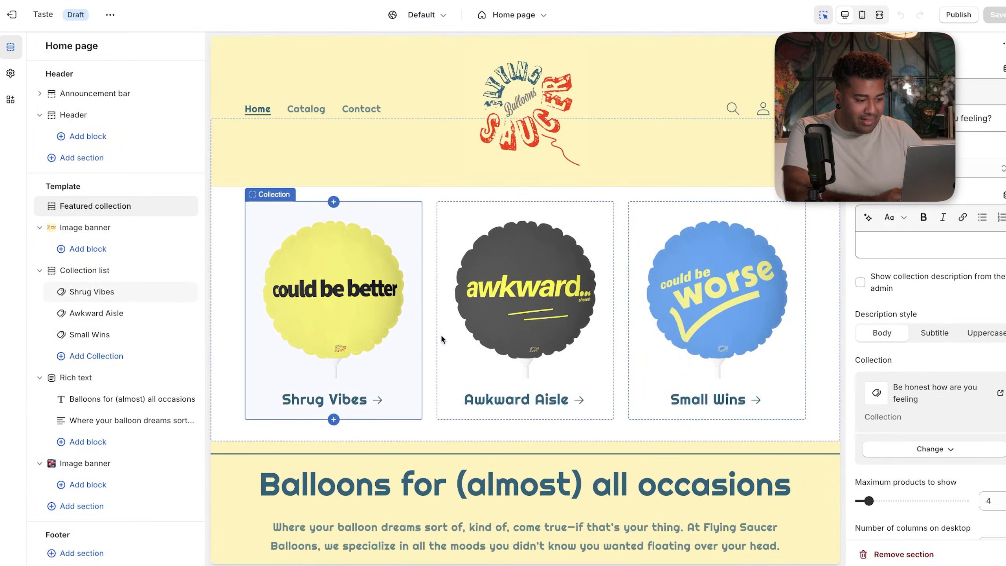
{"action": "scroll", "coordinate": [770, 313], "scroll_direction": "down", "scroll_amount": 5}
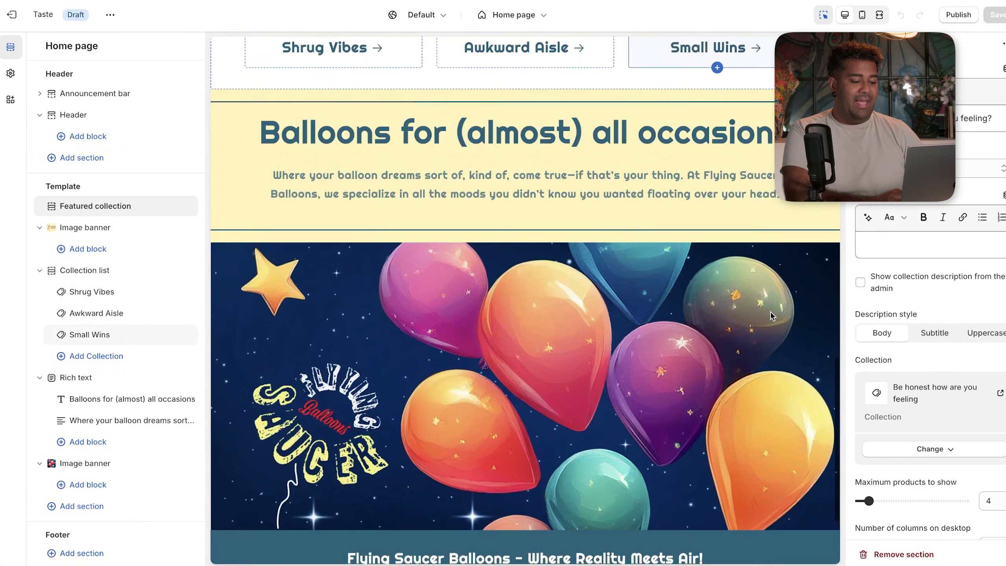
{"action": "scroll", "coordinate": [770, 313], "scroll_direction": "down", "scroll_amount": 2}
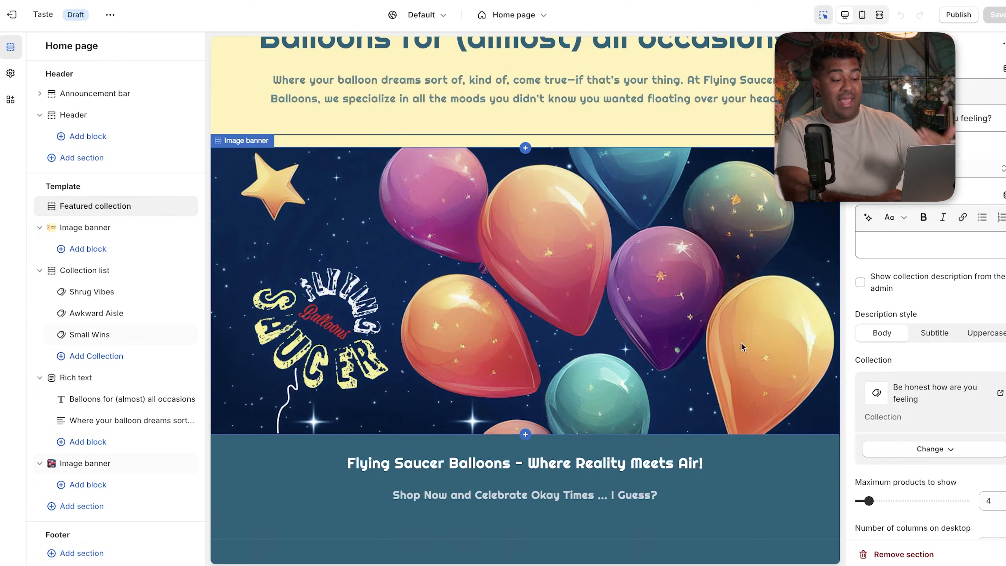
{"action": "scroll", "coordinate": [664, 467], "scroll_direction": "down", "scroll_amount": 1}
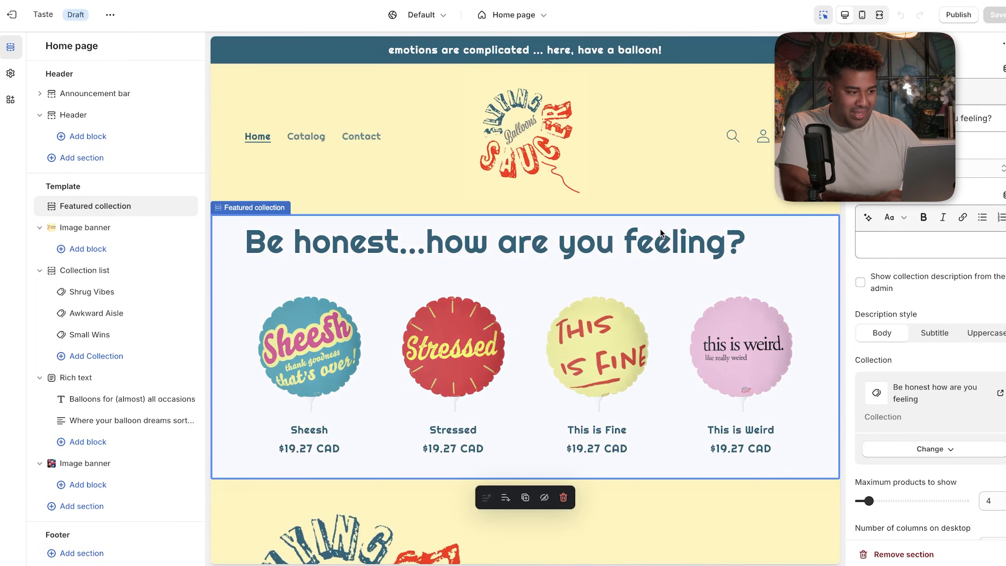
{"action": "left_click", "coordinate": [538, 17]}
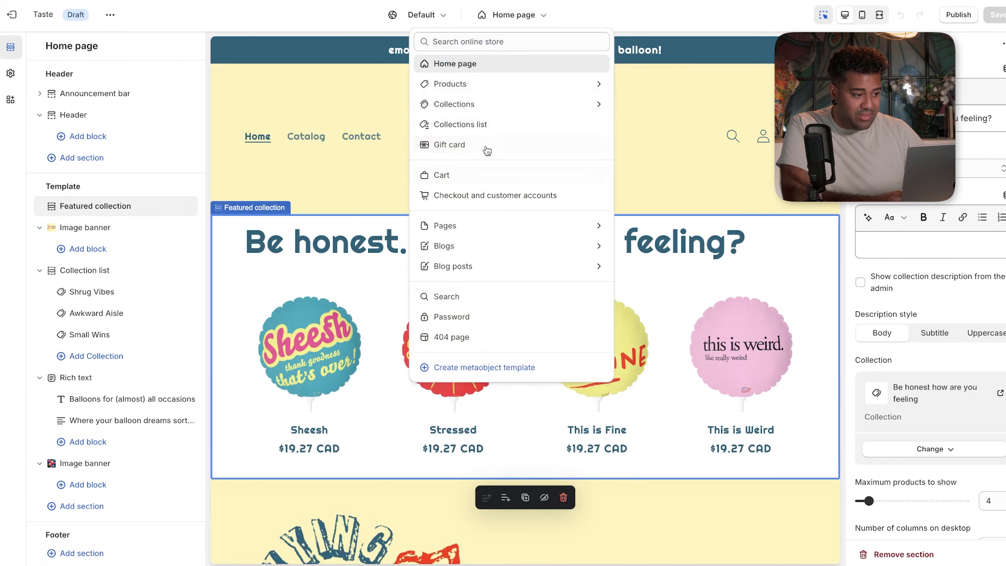
- Show the Products templates, where only the Default product template is listed
{"action": "left_click", "coordinate": [499, 88]}
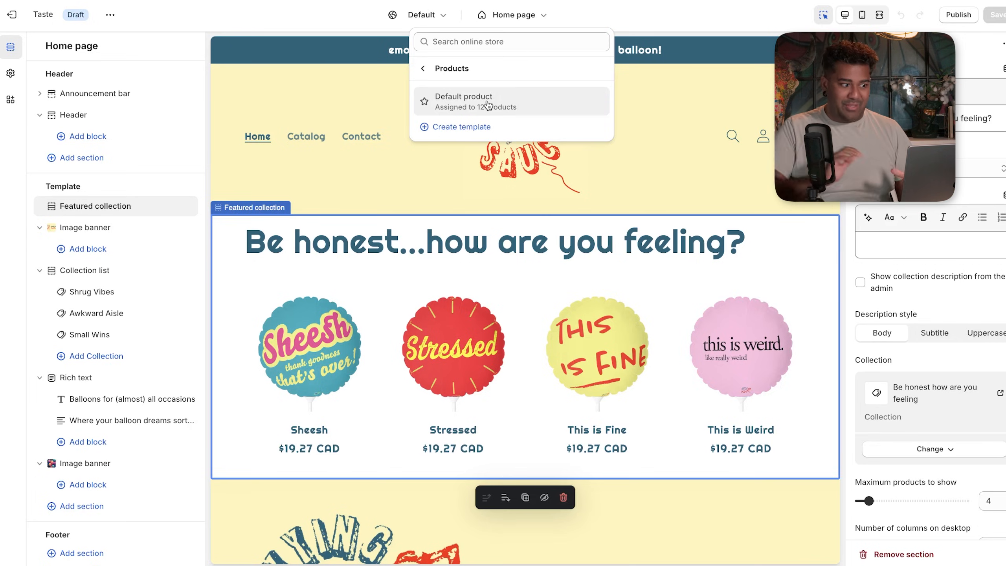
- Create a product template named balloons-page based on Default product
{"action": "left_click", "coordinate": [474, 127]}
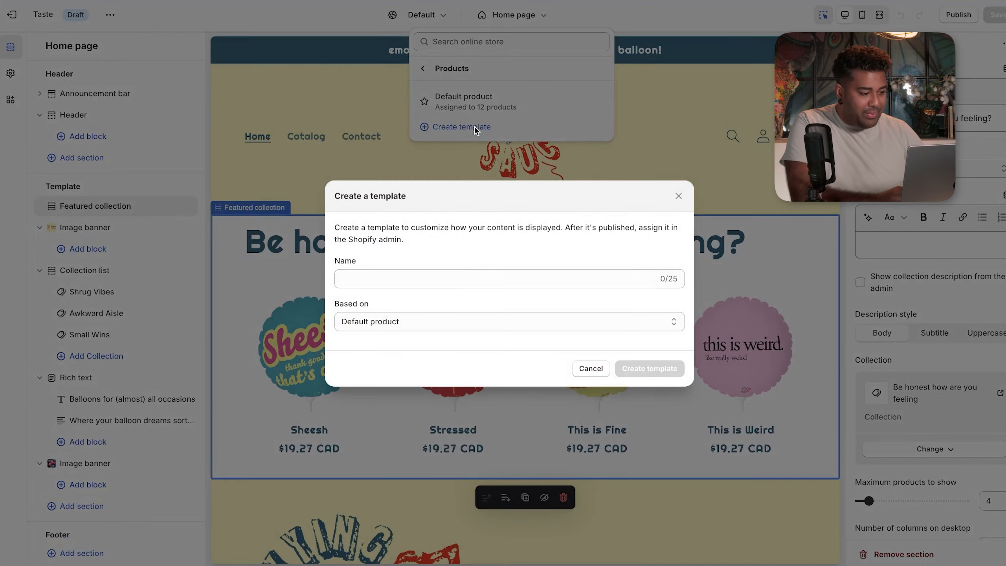
{"action": "left_click", "coordinate": [466, 279]}
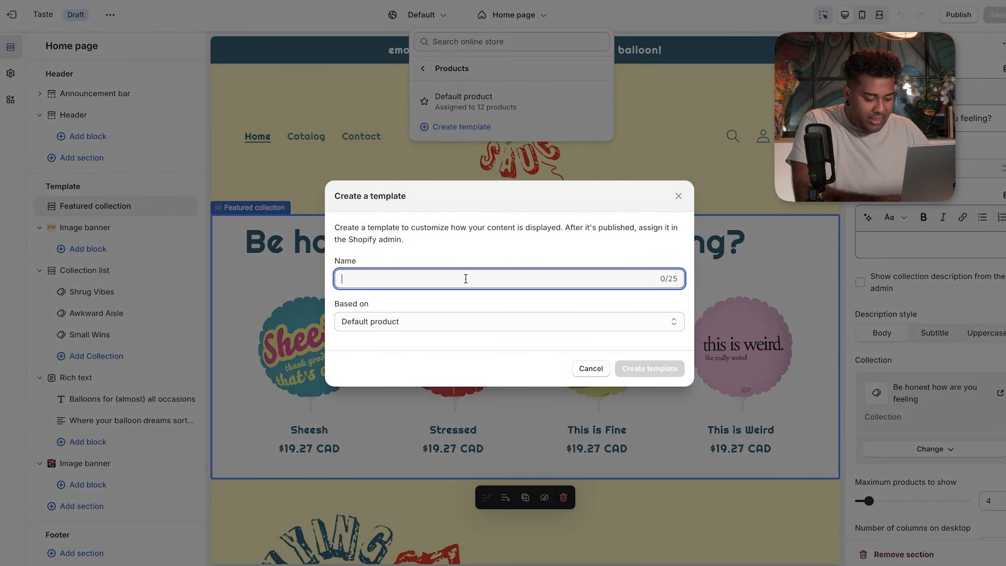
{"action": "type", "text": "Balloons Page"}
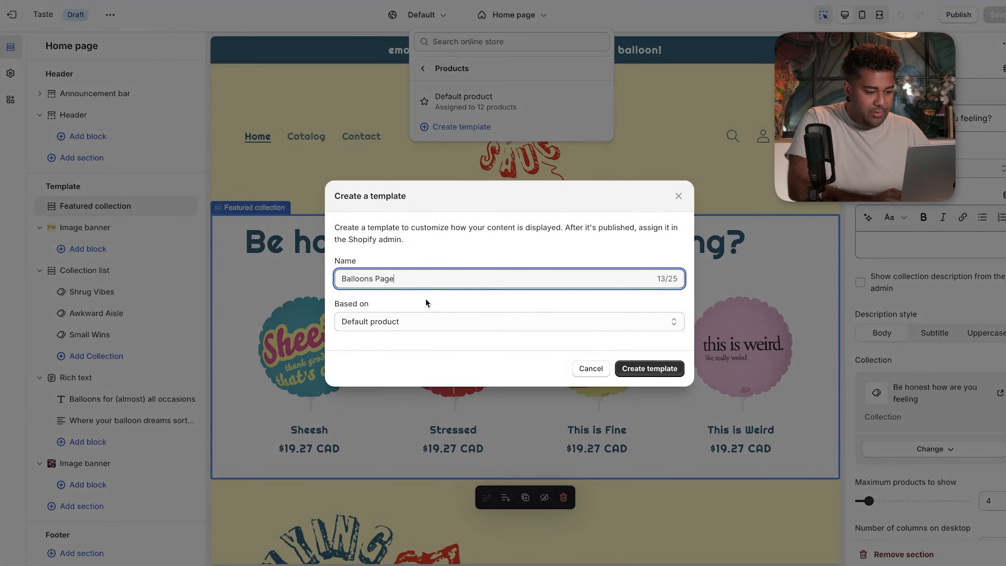
{"action": "left_click", "coordinate": [655, 368]}
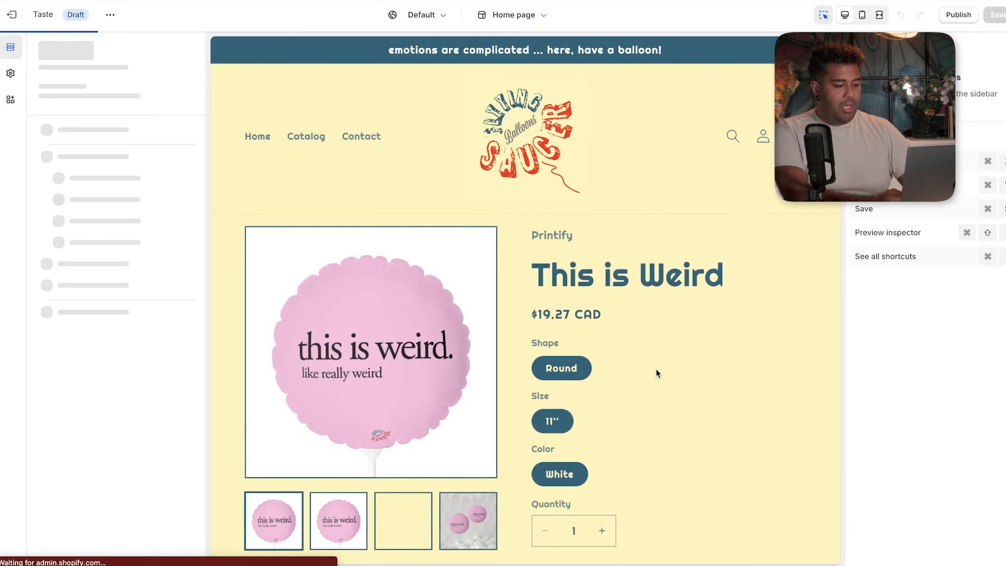
- Scroll the This is Weird preview down and select the related products section
{"action": "scroll", "coordinate": [664, 352], "scroll_direction": "down", "scroll_amount": 3}
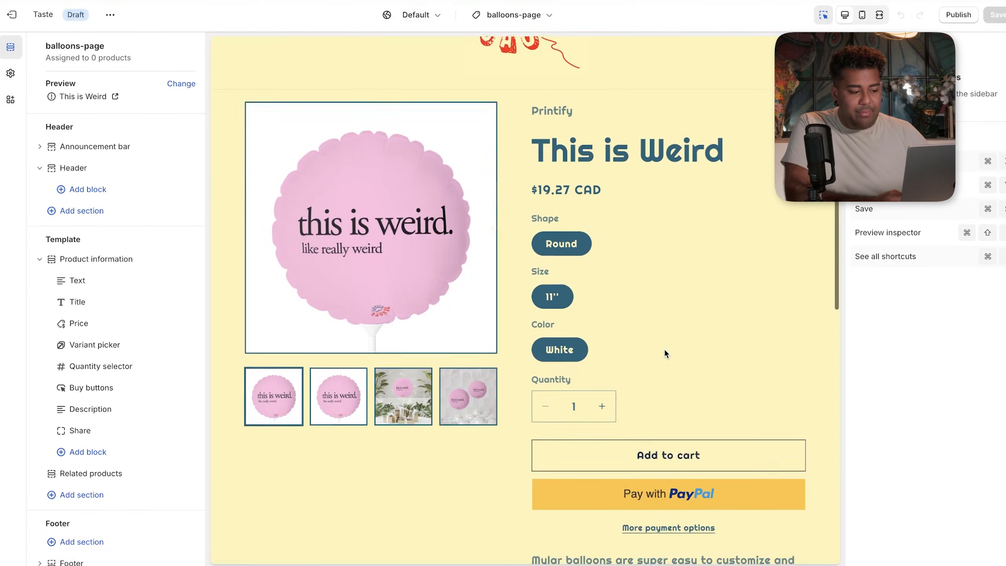
{"action": "scroll", "coordinate": [664, 351], "scroll_direction": "down", "scroll_amount": 2}
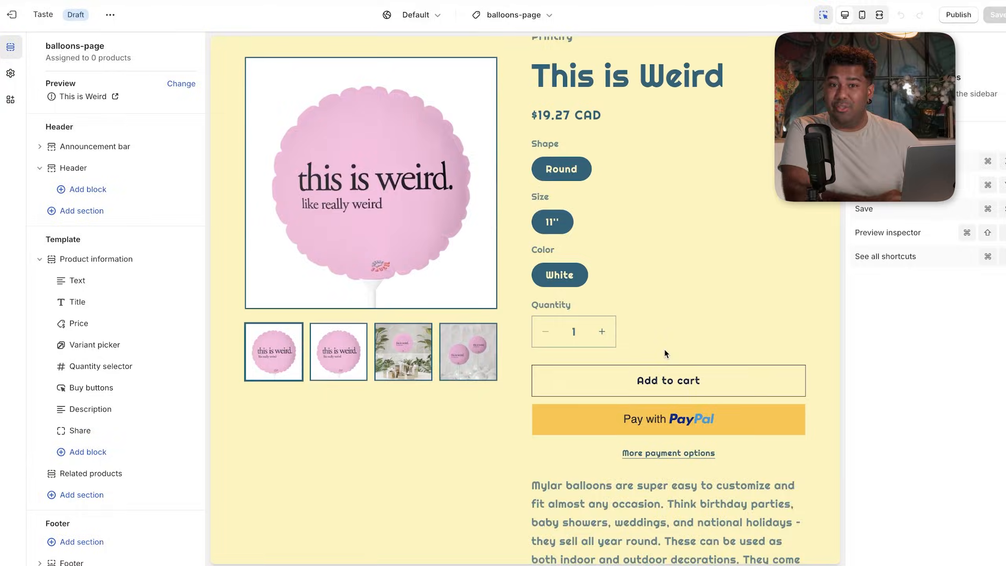
{"action": "scroll", "coordinate": [664, 350], "scroll_direction": "down", "scroll_amount": 5}
{"action": "scroll", "coordinate": [664, 349], "scroll_direction": "down", "scroll_amount": 4}
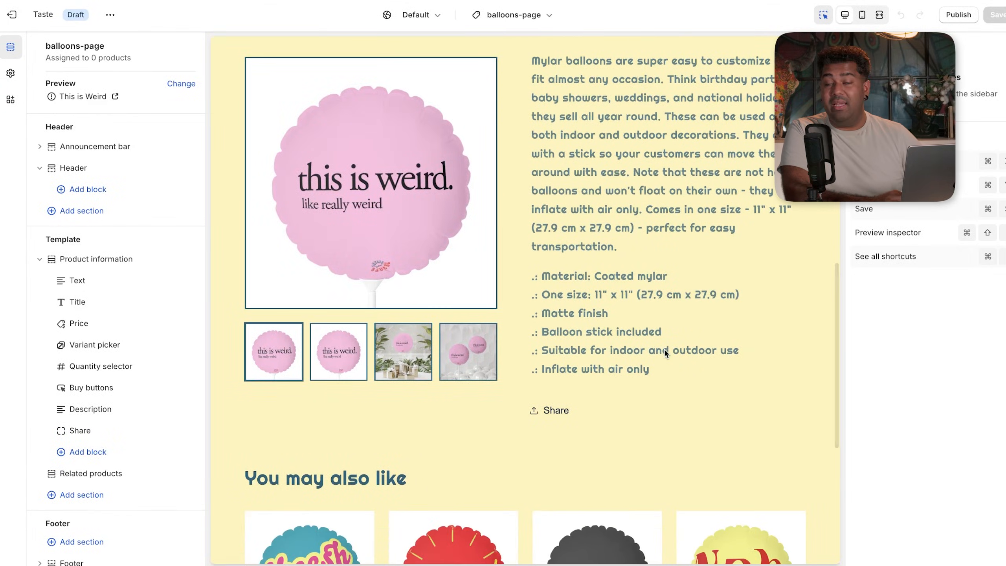
{"action": "scroll", "coordinate": [664, 349], "scroll_direction": "down", "scroll_amount": 5}
{"action": "scroll", "coordinate": [664, 350], "scroll_direction": "down", "scroll_amount": 1}
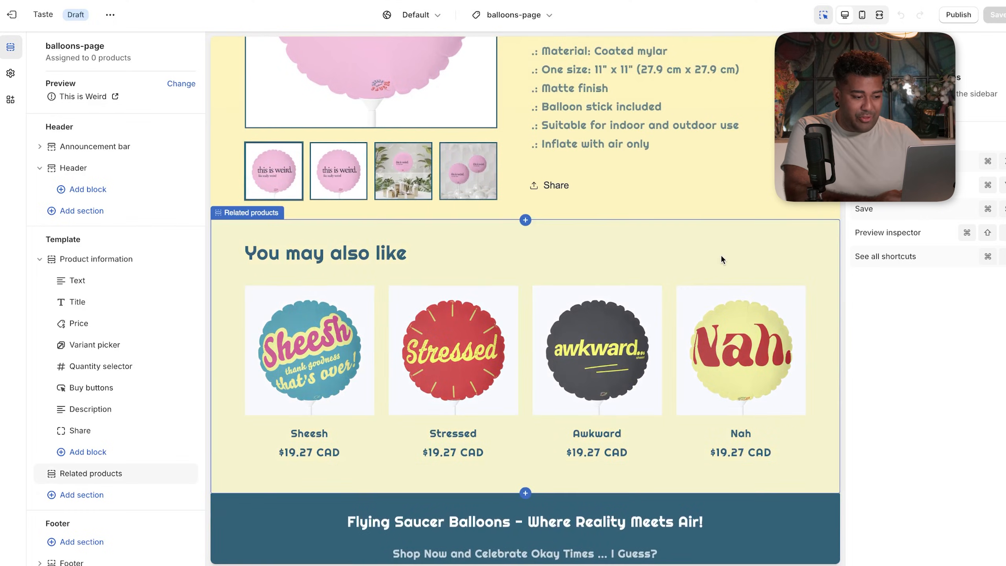
{"action": "left_click", "coordinate": [720, 255]}
- Try color Schemes 2, 3 and 4 on 'You may also like', settling on Scheme 5
{"action": "left_click", "coordinate": [906, 370]}
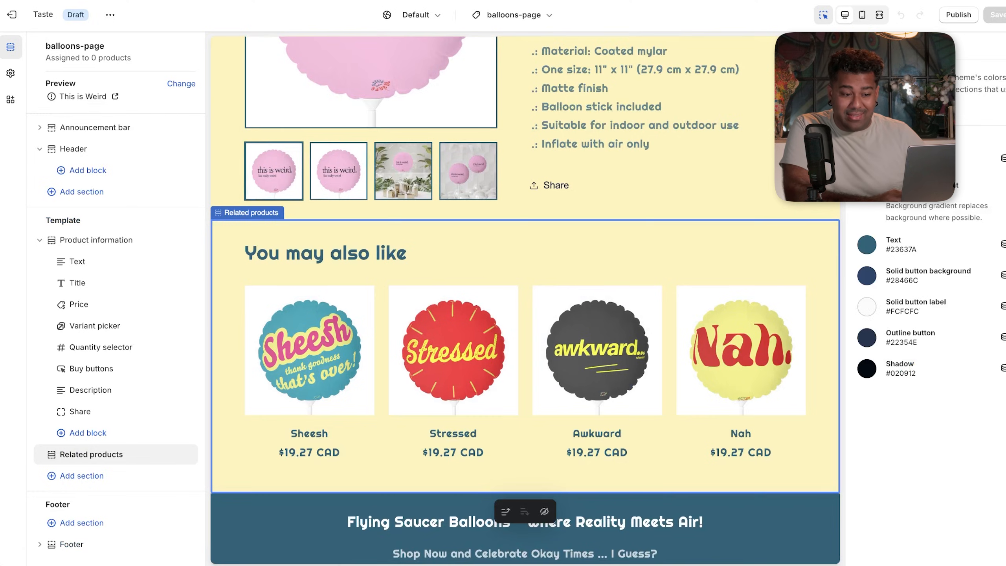
{"action": "left_click", "coordinate": [861, 45]}
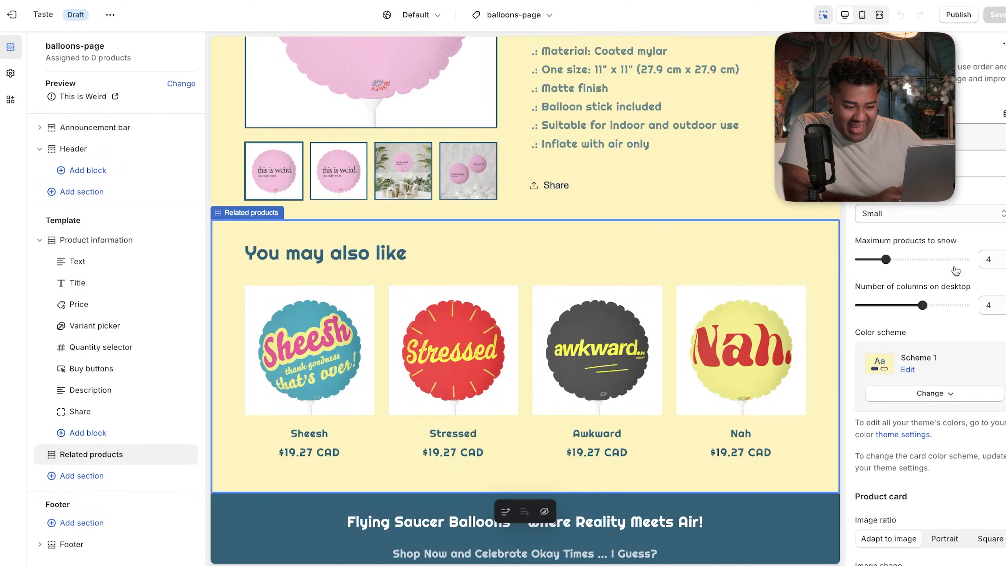
{"action": "left_click", "coordinate": [921, 398]}
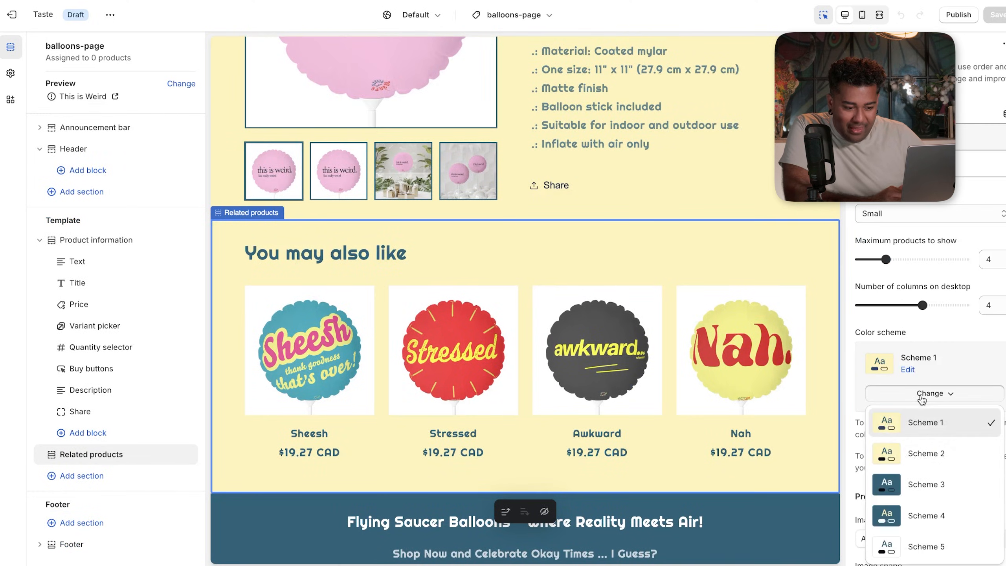
{"action": "left_click", "coordinate": [929, 452]}
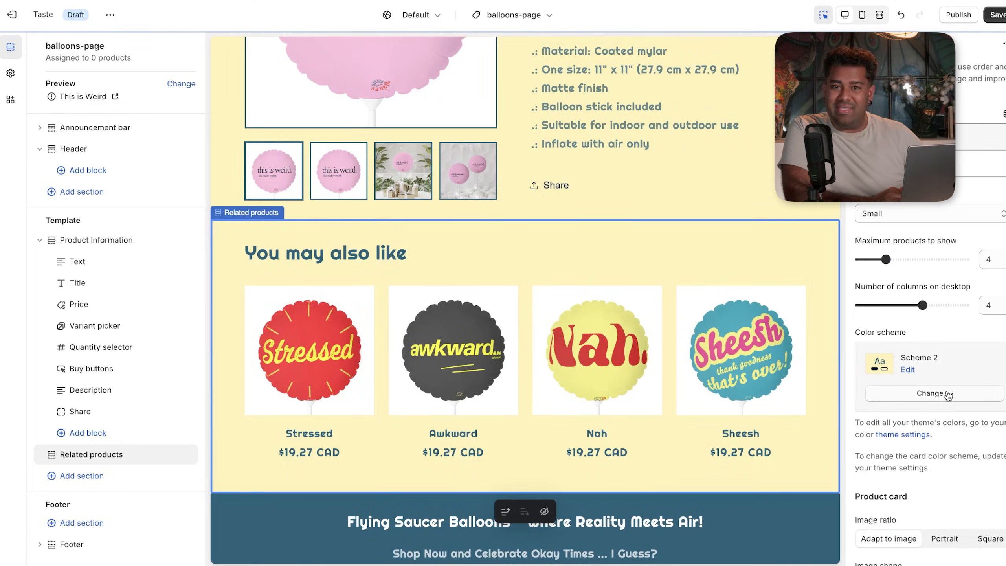
{"action": "left_click", "coordinate": [947, 394]}
{"action": "scroll", "coordinate": [946, 396], "scroll_direction": "down", "scroll_amount": 2}
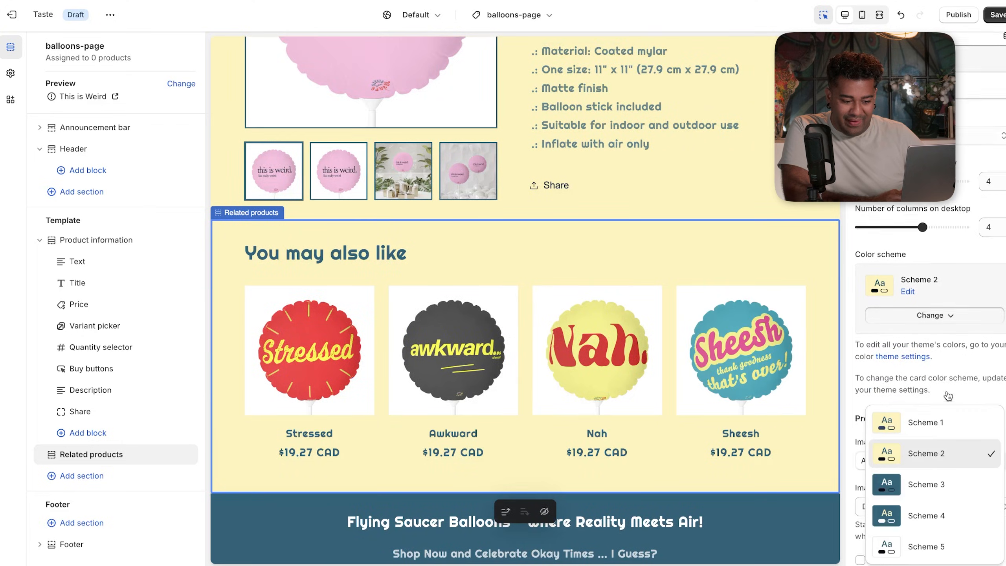
{"action": "left_click", "coordinate": [924, 482]}
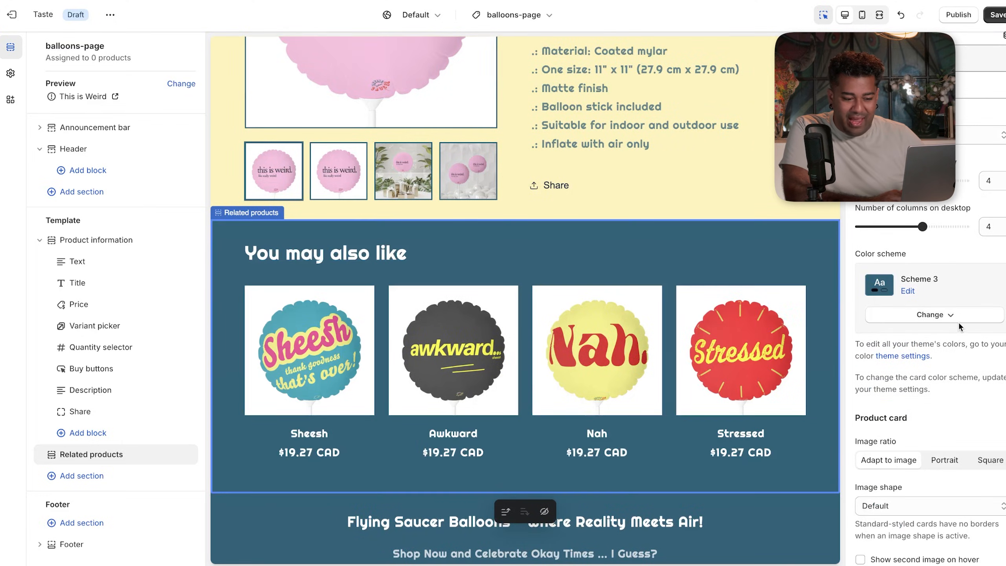
{"action": "left_click", "coordinate": [960, 317]}
{"action": "left_click", "coordinate": [939, 437]}
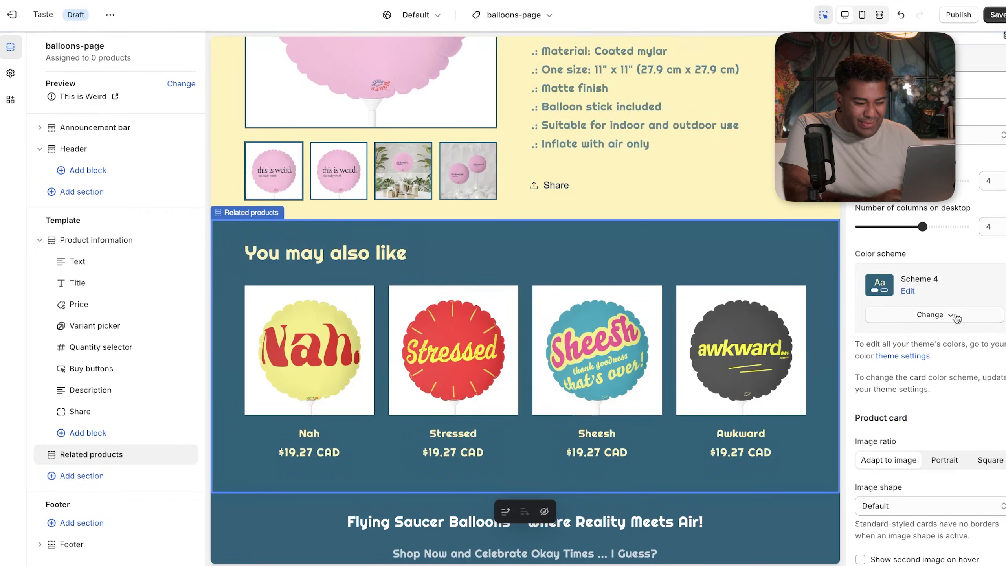
{"action": "left_click", "coordinate": [955, 316]}
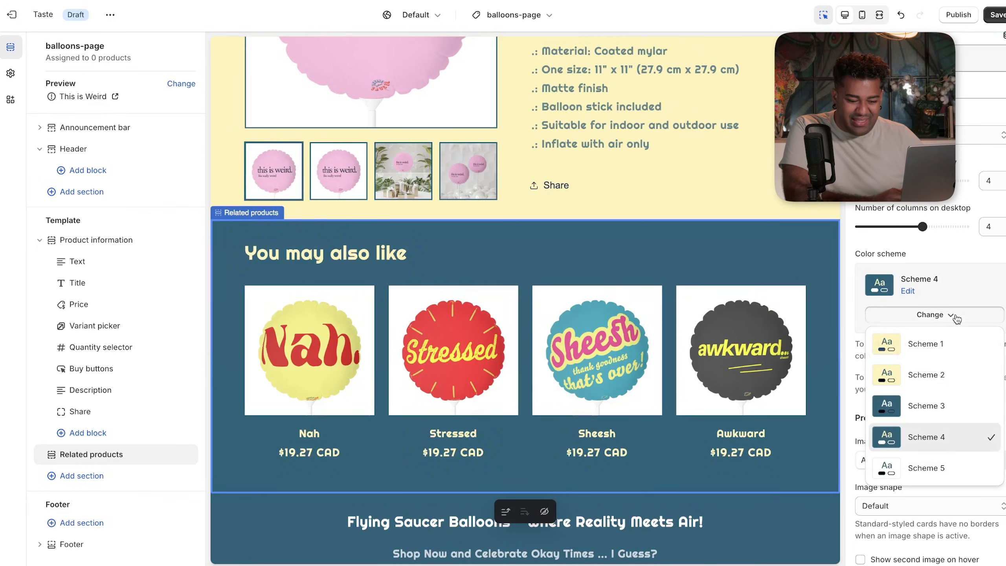
{"action": "left_click", "coordinate": [937, 467]}
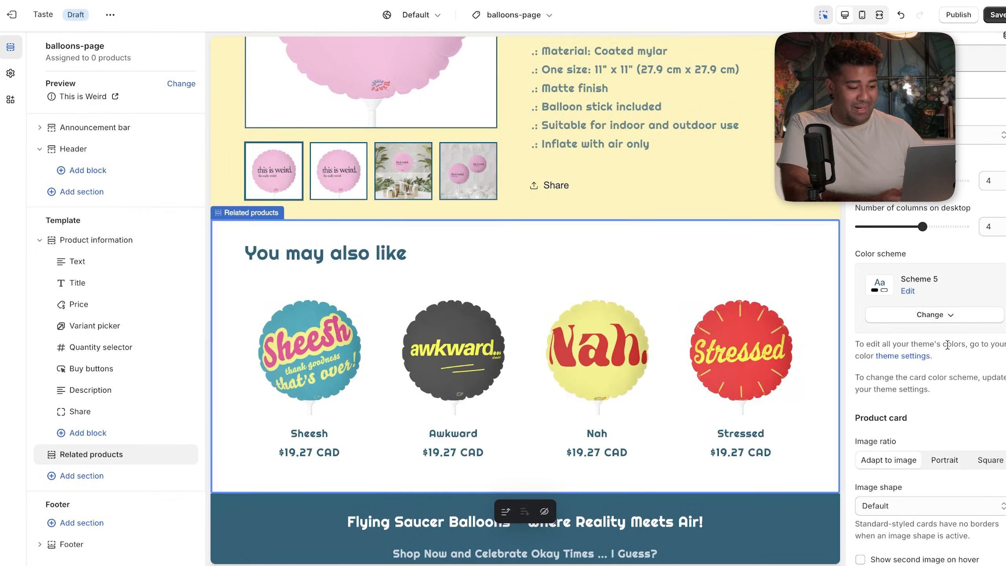
- Select the Printify vendor Text block in Product information and delete its text
{"action": "left_click", "coordinate": [732, 185]}
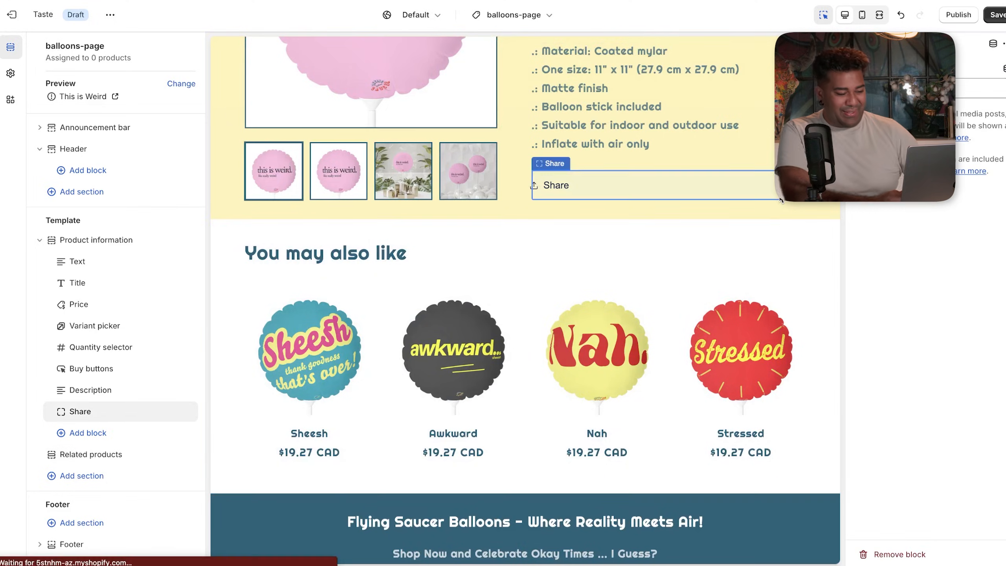
{"action": "scroll", "coordinate": [723, 345], "scroll_direction": "up", "scroll_amount": 15}
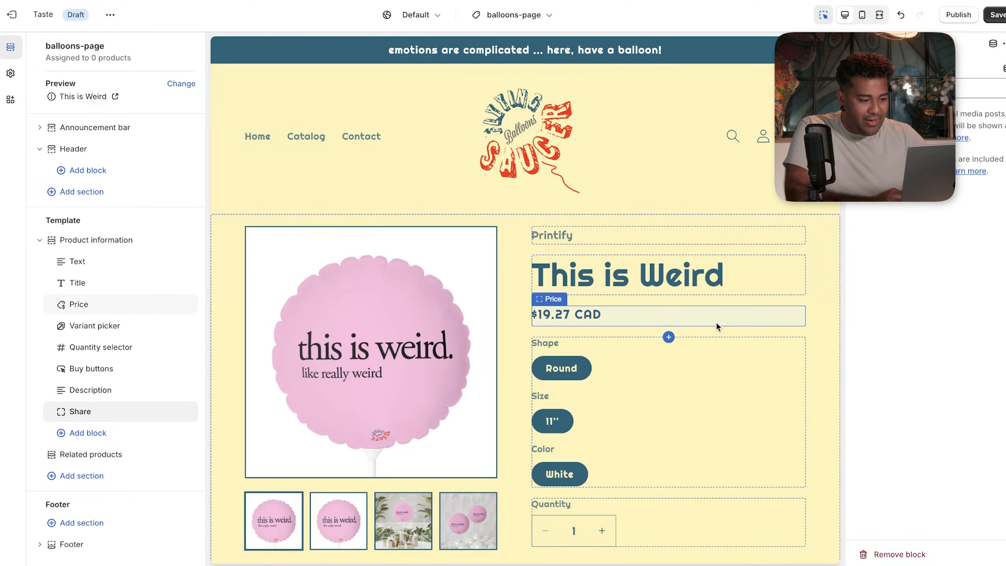
{"action": "scroll", "coordinate": [714, 320], "scroll_direction": "down", "scroll_amount": 1}
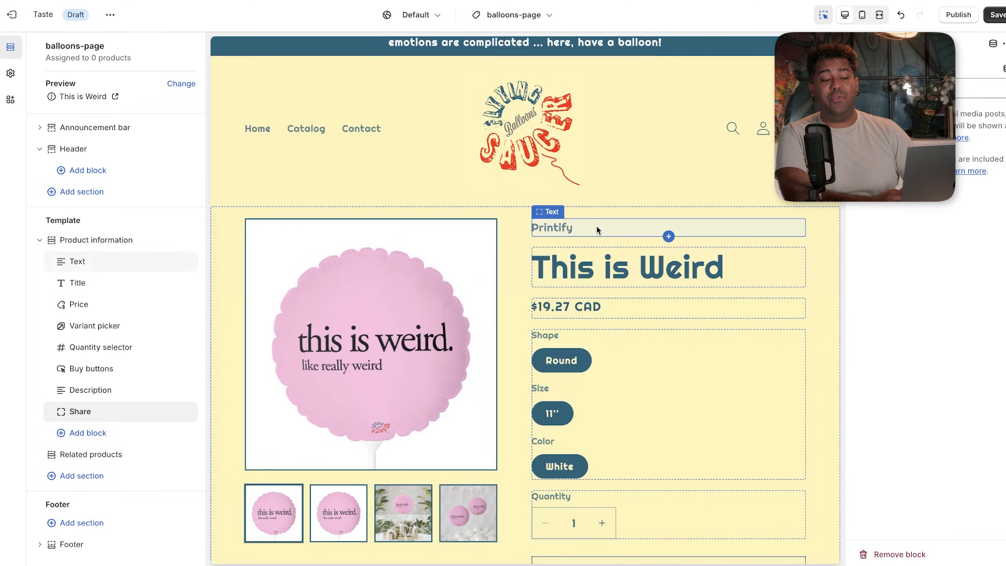
{"action": "left_click", "coordinate": [747, 240]}
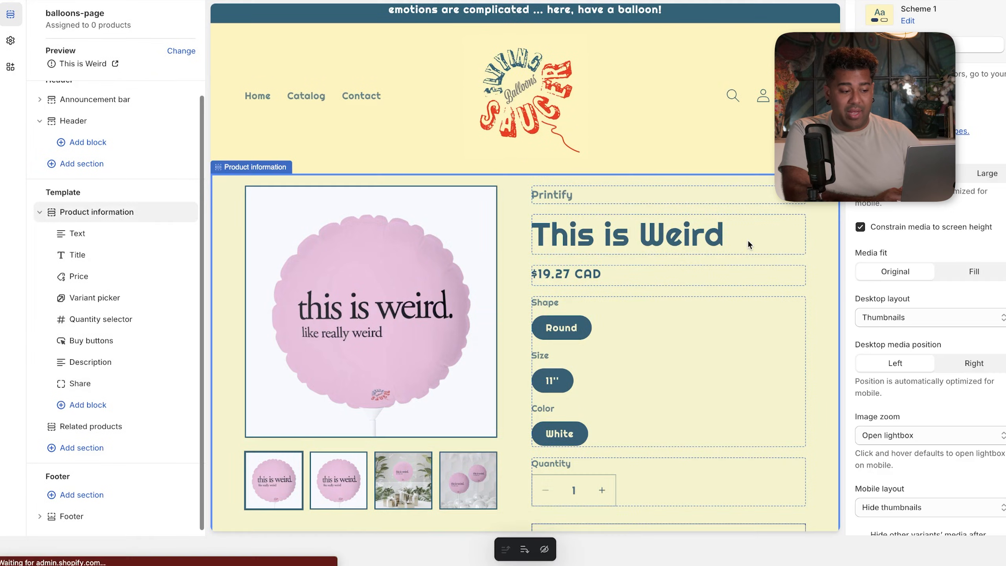
{"action": "left_click", "coordinate": [600, 196]}
{"action": "left_click", "coordinate": [601, 195]}
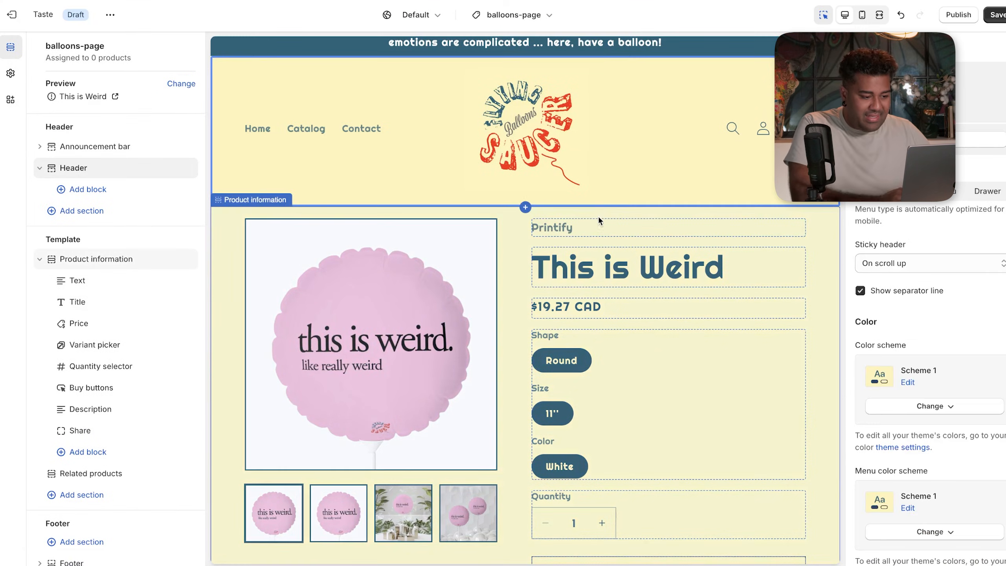
{"action": "double_click", "coordinate": [582, 227]}
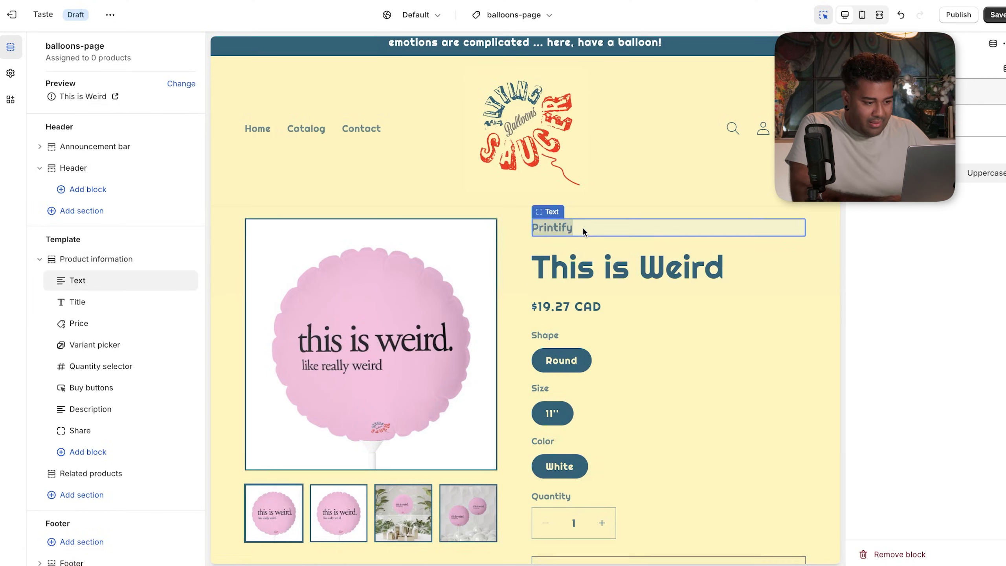
{"action": "mouse_move", "coordinate": [152, 285]}
{"action": "left_click", "coordinate": [591, 225]}
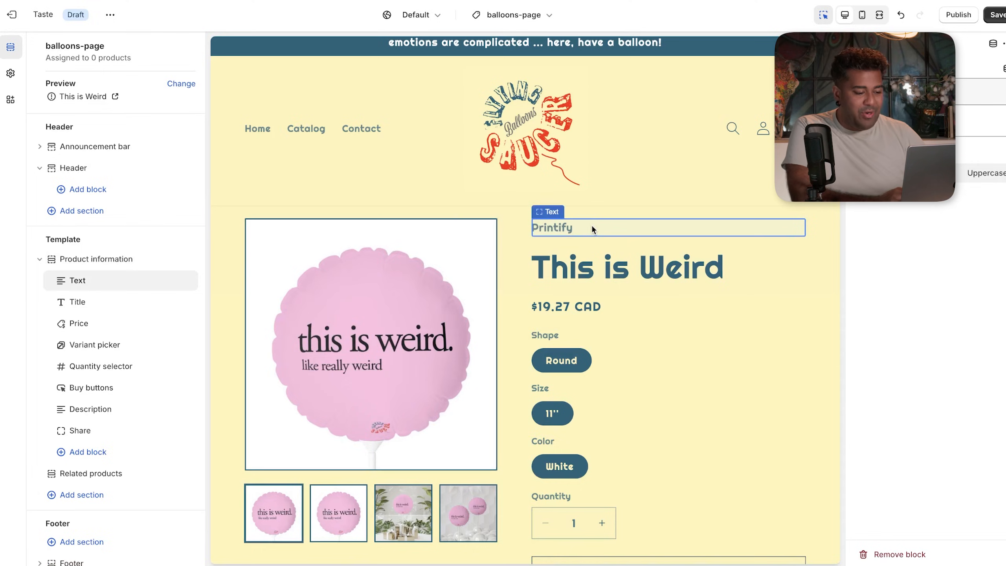
{"action": "scroll", "coordinate": [594, 228], "scroll_direction": "down", "scroll_amount": 2}
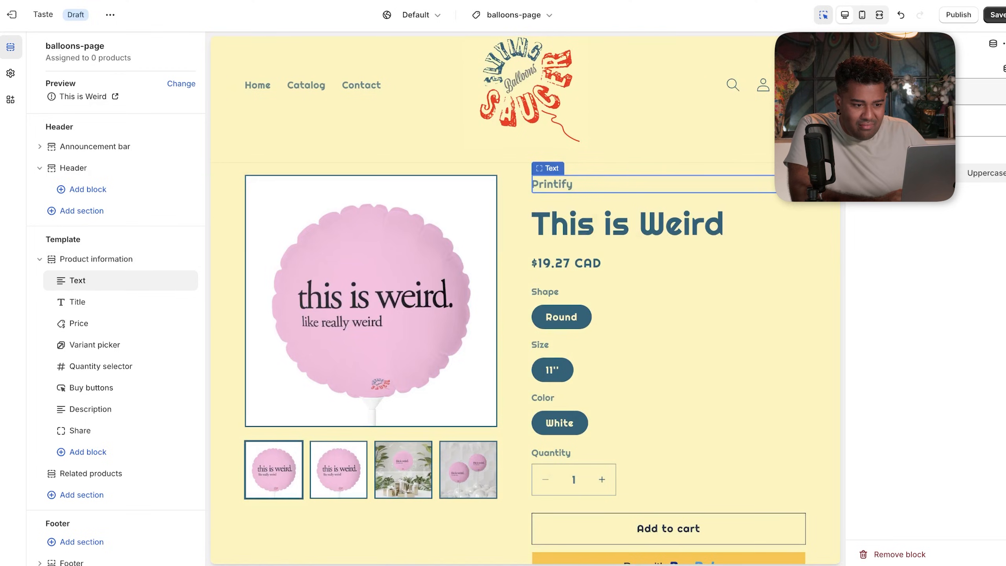
{"action": "left_click", "coordinate": [910, 121]}
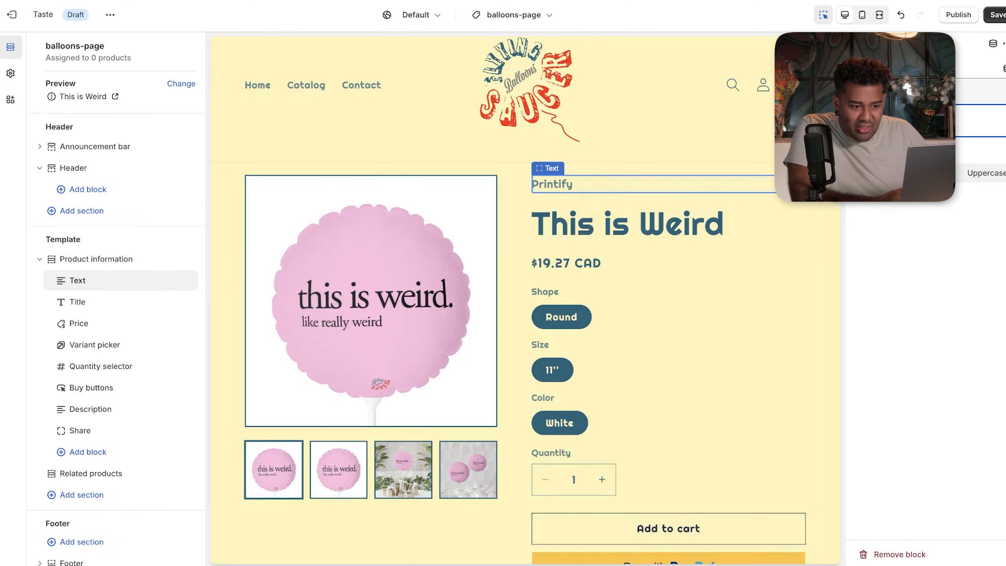
{"action": "key", "text": "BackSpace"}
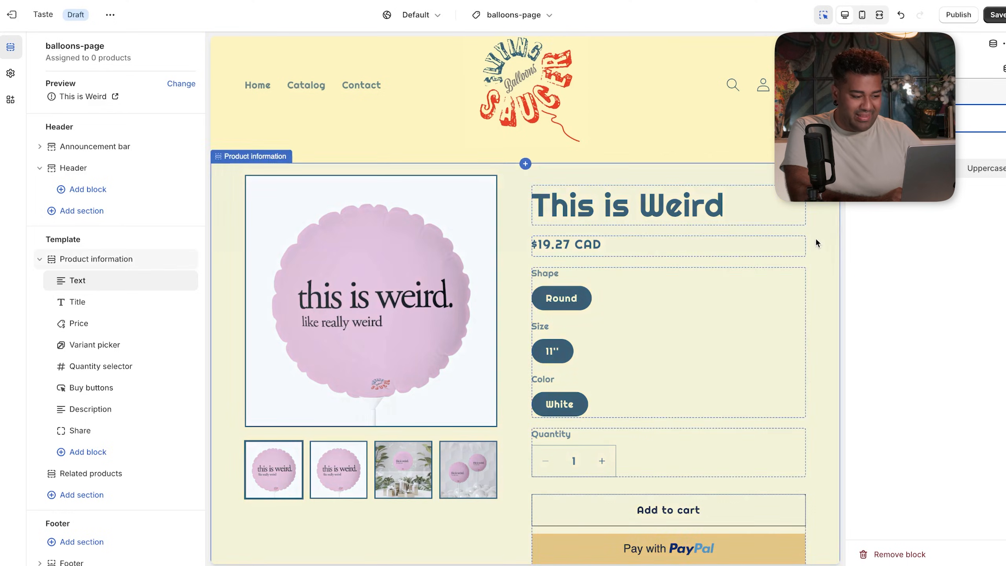
- Delete the Variant picker block from the balloons-page Product information section
{"action": "left_click", "coordinate": [562, 295]}
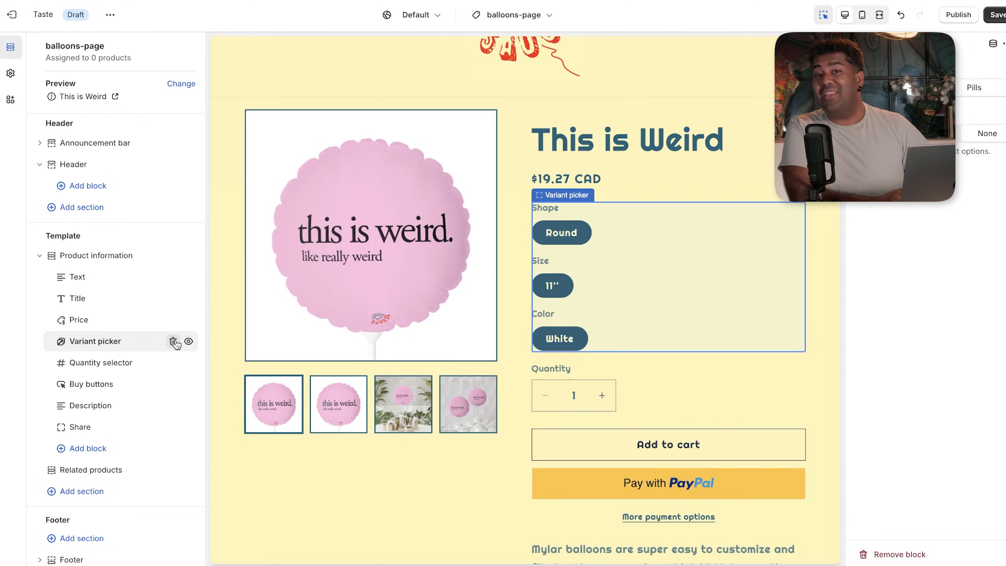
{"action": "left_click", "coordinate": [173, 341]}
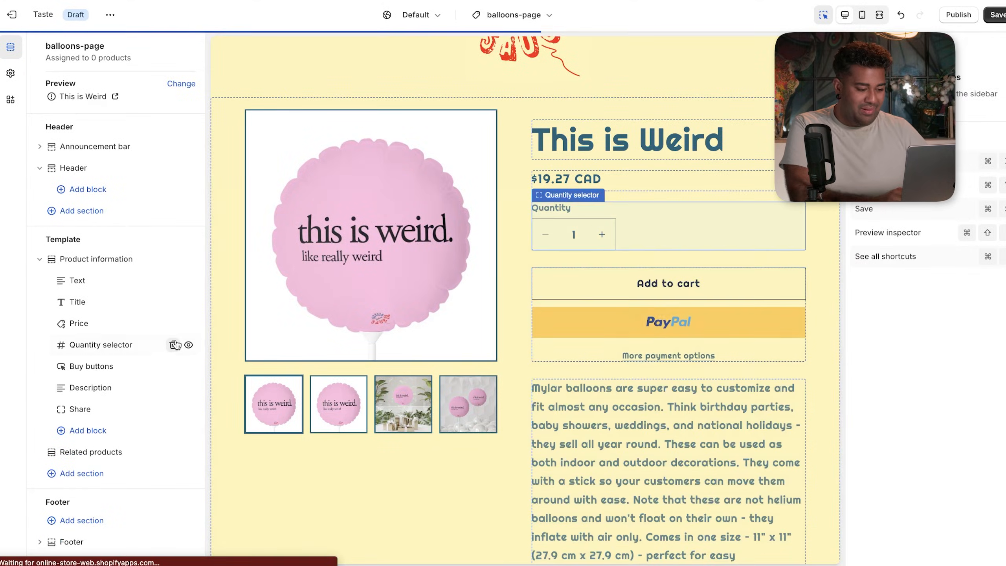
{"action": "left_click", "coordinate": [581, 445]}
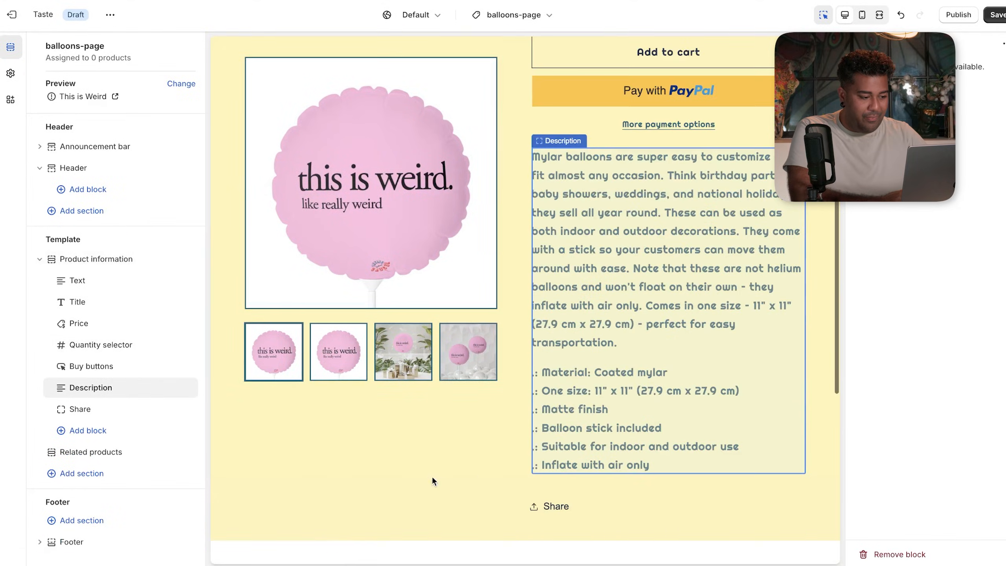
{"action": "left_click", "coordinate": [421, 472]}
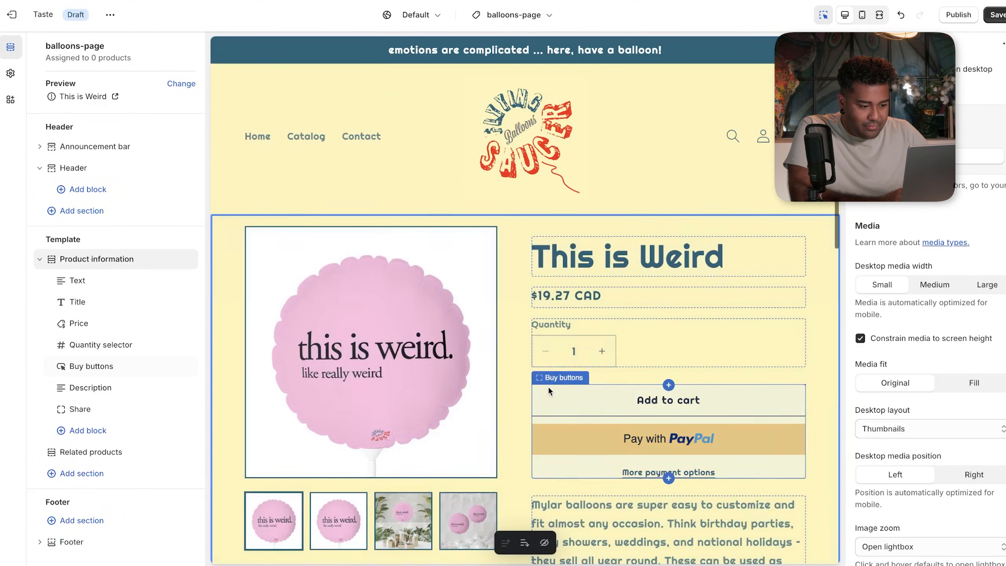
- Flip through the four product photos in the This is Weird preview
{"action": "scroll", "coordinate": [641, 361], "scroll_direction": "down", "scroll_amount": 3}
{"action": "left_click", "coordinate": [345, 419]}
{"action": "left_click", "coordinate": [405, 409]}
{"action": "left_click", "coordinate": [459, 403]}
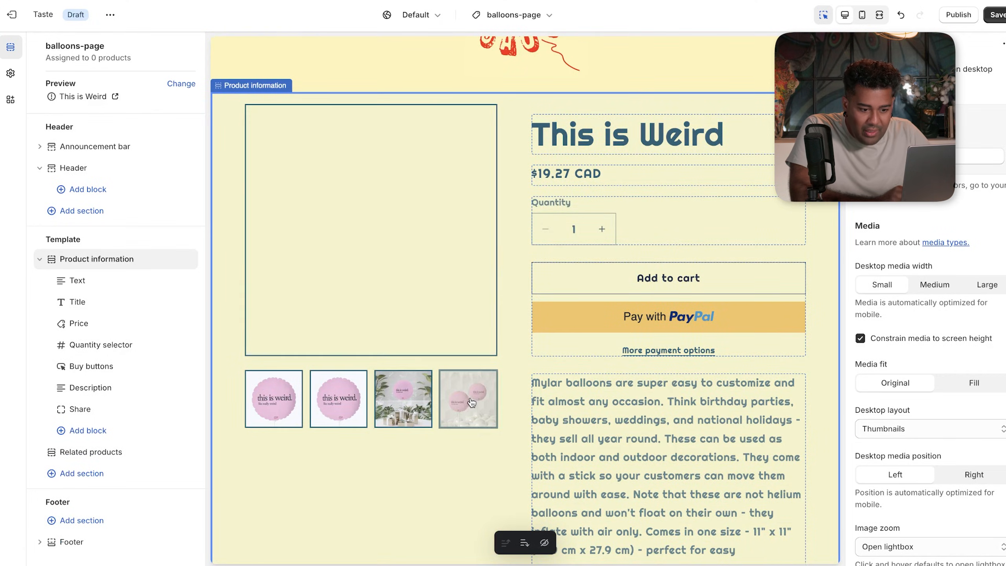
{"action": "left_click", "coordinate": [271, 401]}
{"action": "left_click", "coordinate": [328, 403]}
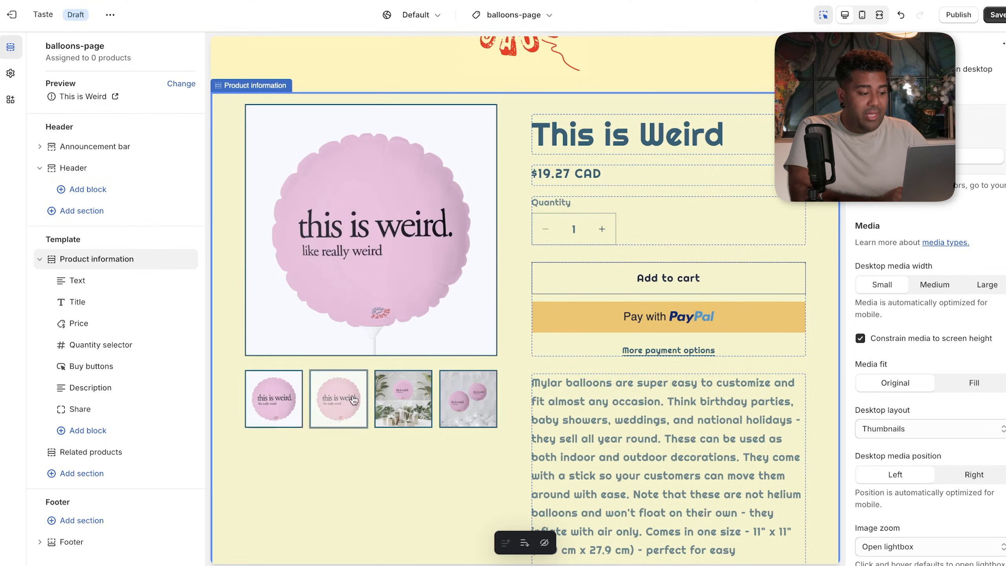
{"action": "left_click", "coordinate": [274, 405]}
{"action": "left_click", "coordinate": [337, 403]}
{"action": "left_click", "coordinate": [389, 402]}
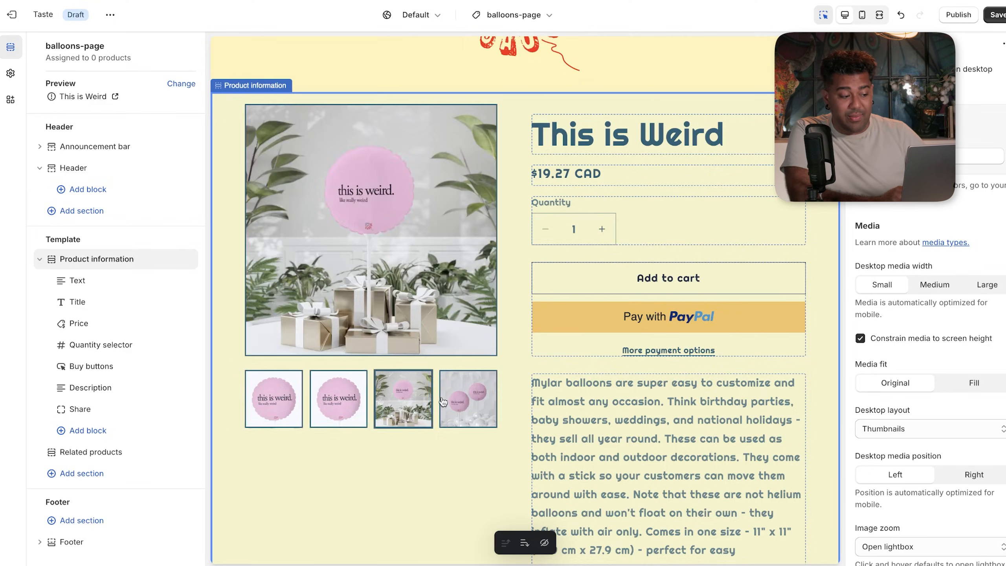
{"action": "left_click", "coordinate": [443, 402]}
- Select the Description block and highlight the whole mylar balloon description text
{"action": "scroll", "coordinate": [460, 398], "scroll_direction": "down", "scroll_amount": 8}
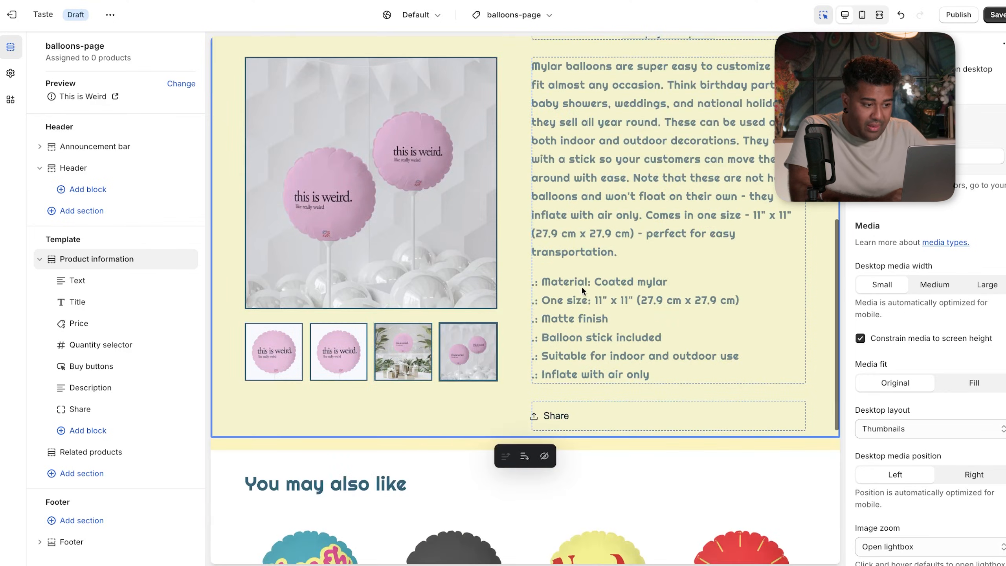
{"action": "scroll", "coordinate": [590, 277], "scroll_direction": "up", "scroll_amount": 3}
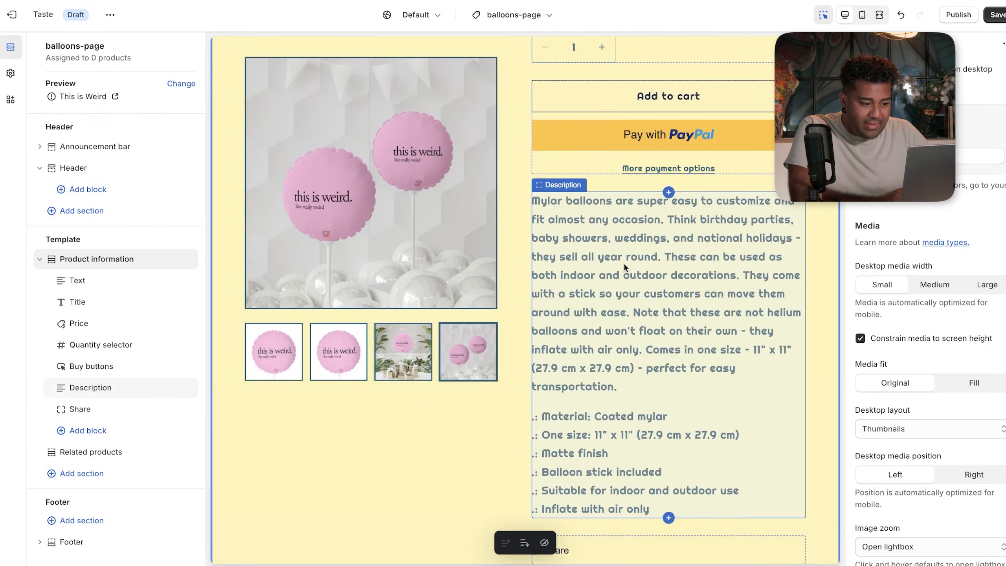
{"action": "left_click", "coordinate": [624, 263]}
{"action": "left_click_drag", "start_coordinate": [655, 507], "coordinate": [532, 199]}
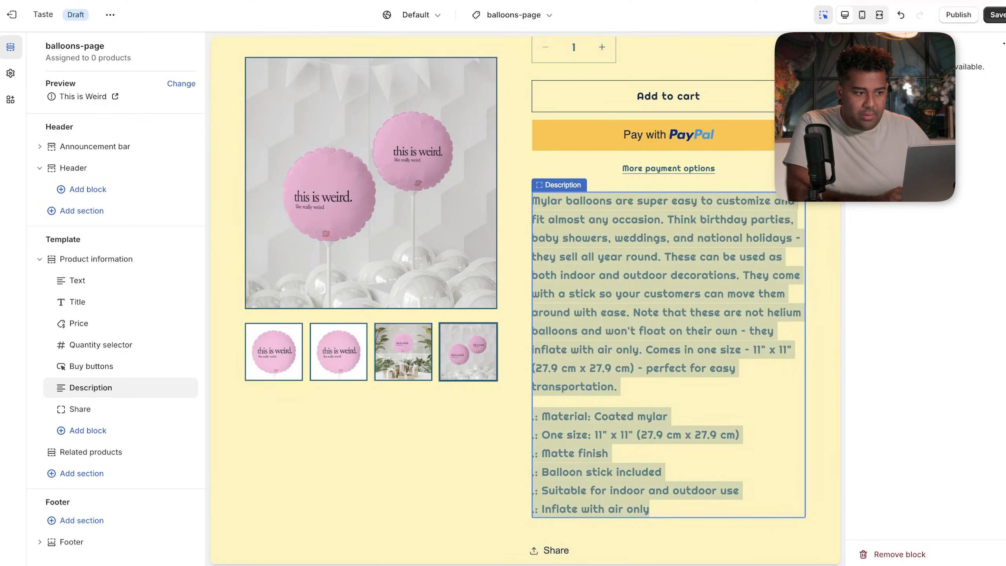
- Have ChatGPT rewrite the pasted balloon description in a funny, sarcastic, ambivalent style, then copy its reply
{"action": "key", "text": "ctrl+Tab"}
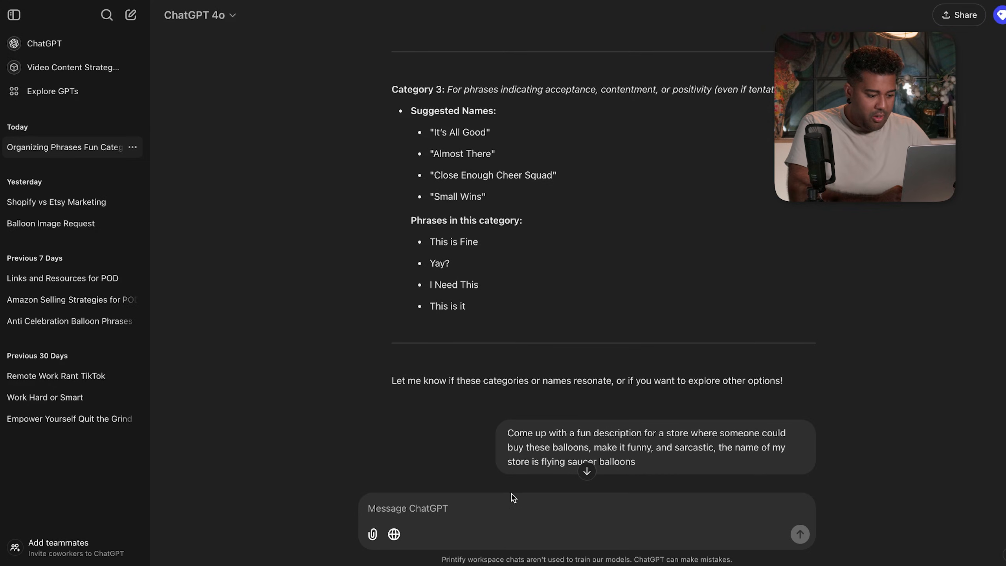
{"action": "type", "text": "rewrite this desc"}
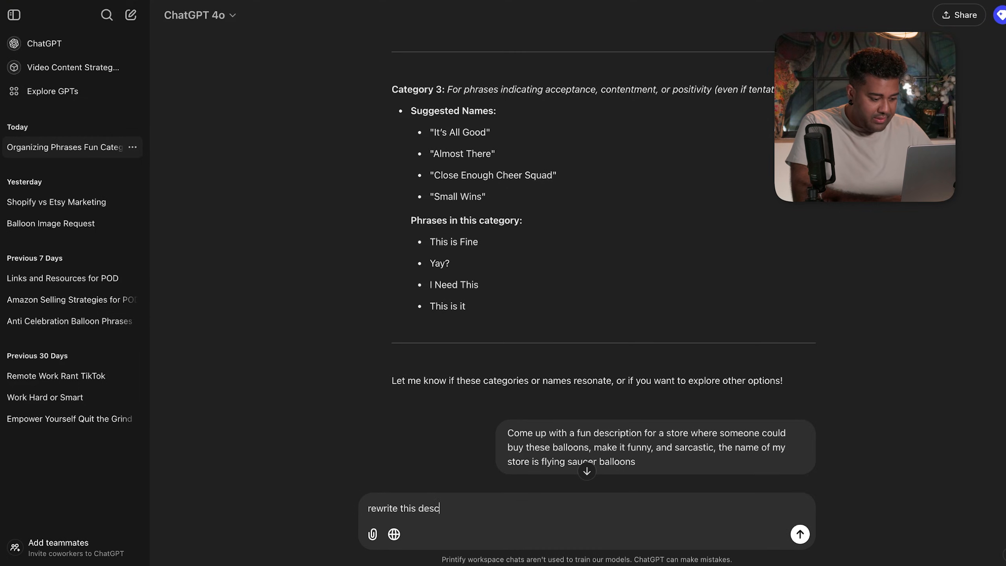
{"action": "type", "text": "ription in a funny"}
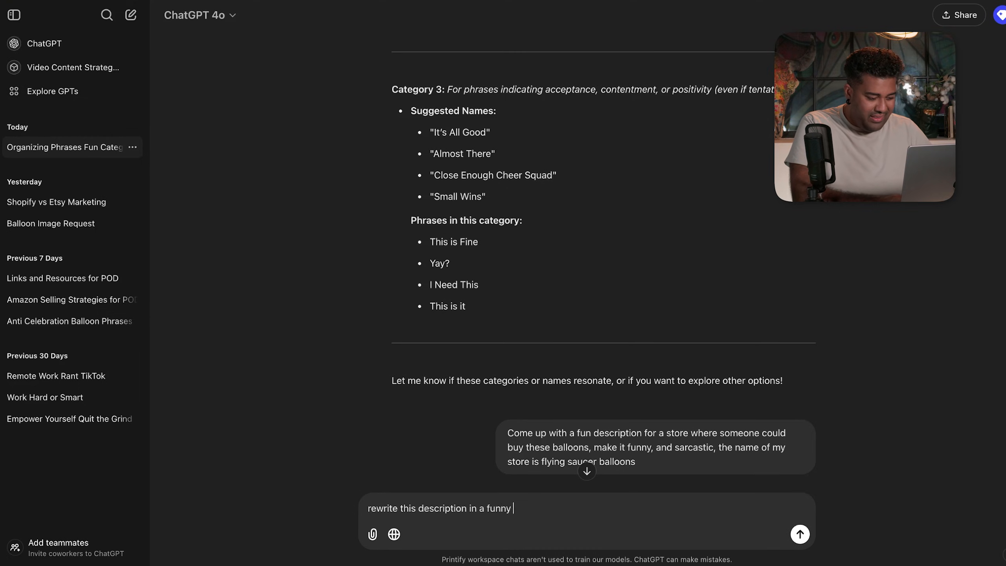
{"action": "type", "text": " sarcastic ambivalent st"}
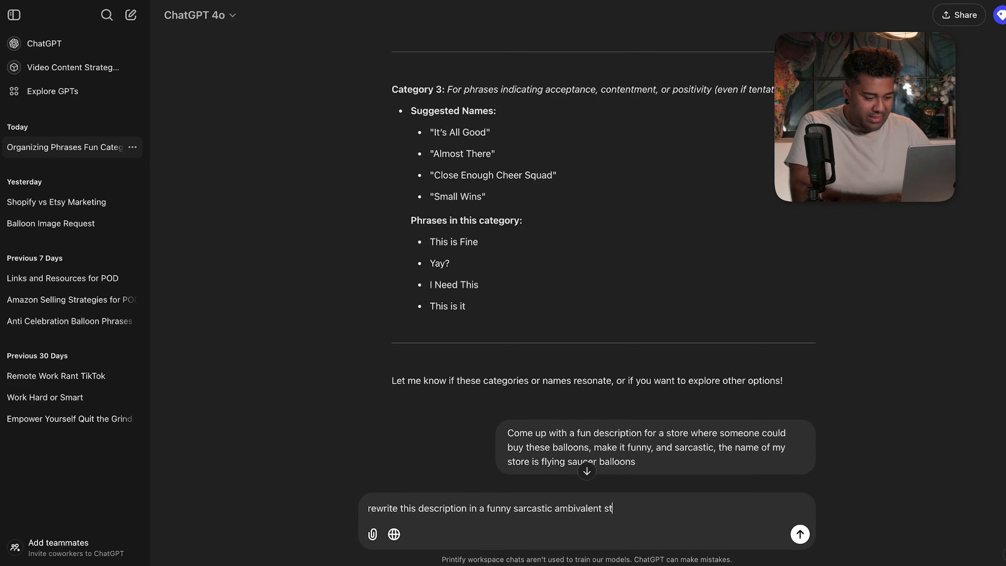
{"action": "key", "text": "super+v"}
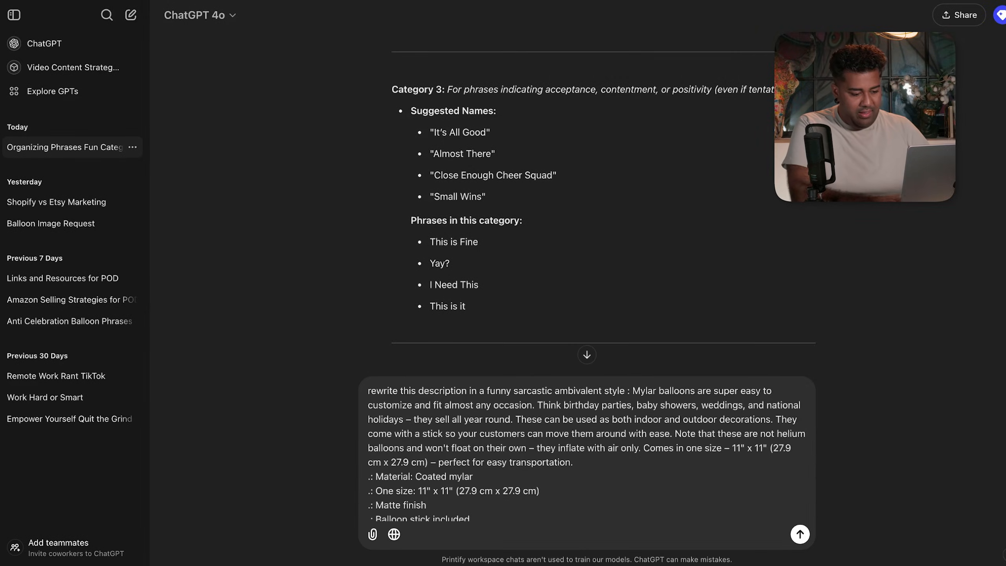
{"action": "key", "text": "Return"}
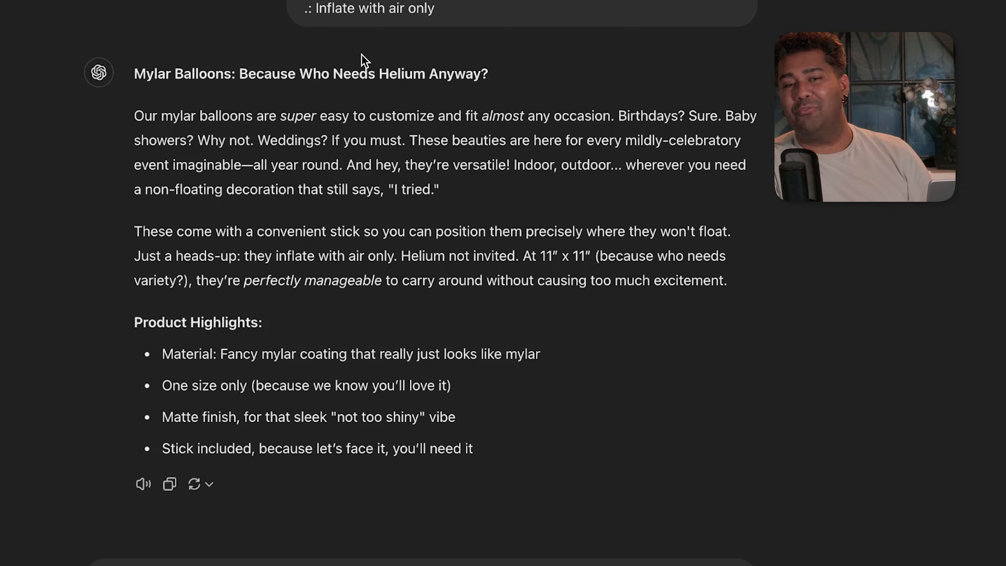
{"action": "left_click", "coordinate": [169, 483]}
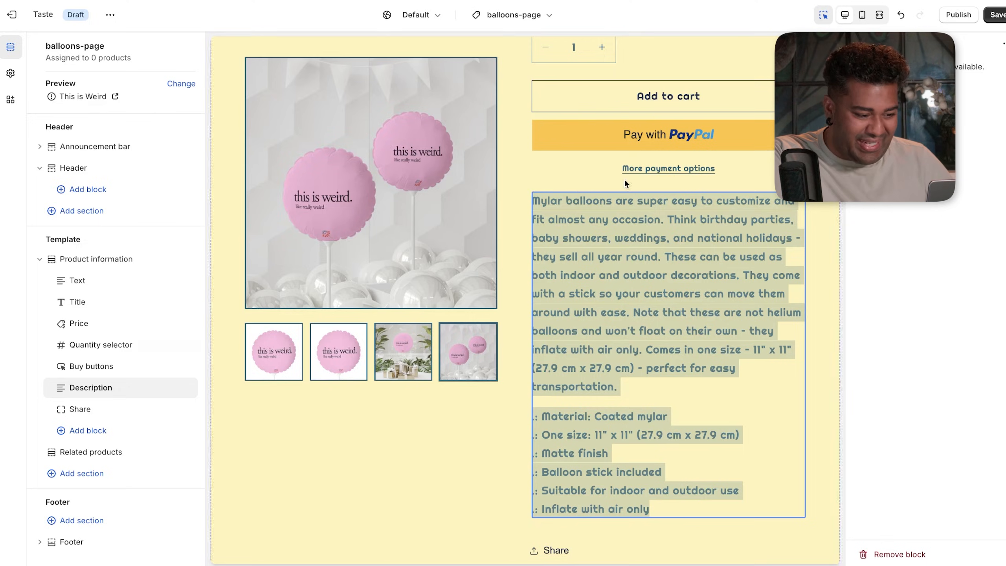
- Try selecting the 'Mylar balloons are super easy to customize' description text in the preview
{"action": "left_click", "coordinate": [685, 303]}
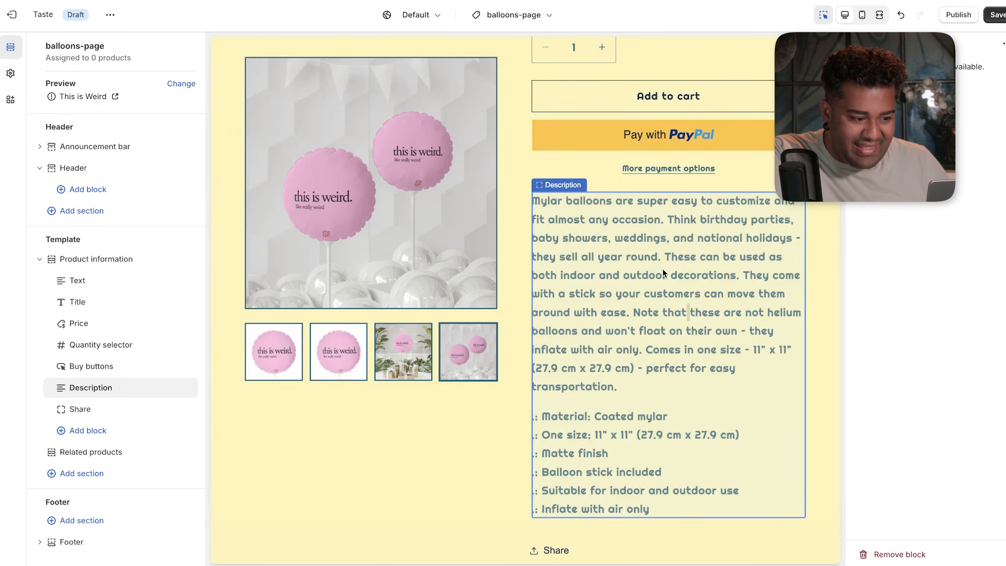
{"action": "triple_click", "coordinate": [651, 248]}
{"action": "key", "text": "ctrl+a"}
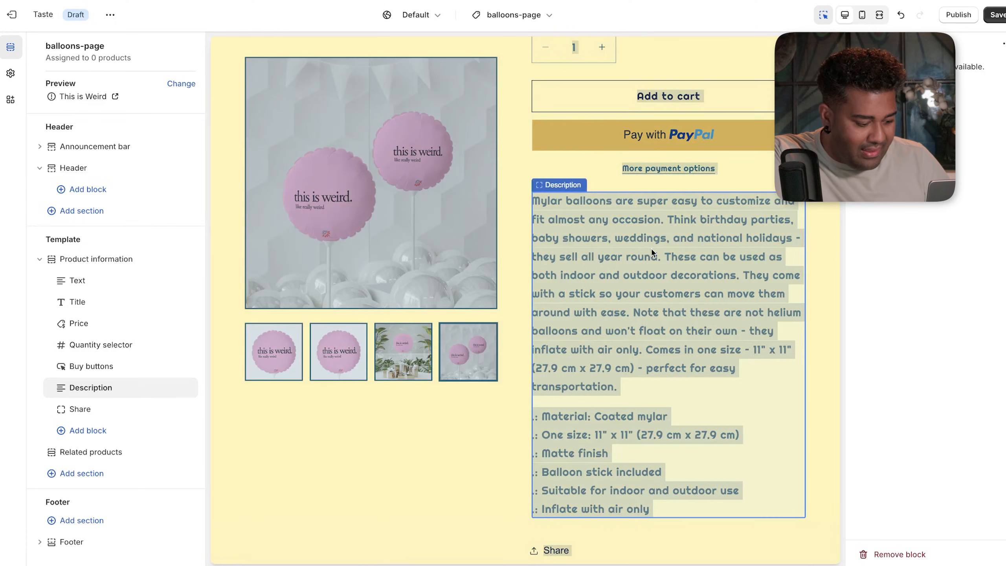
{"action": "left_click", "coordinate": [631, 264]}
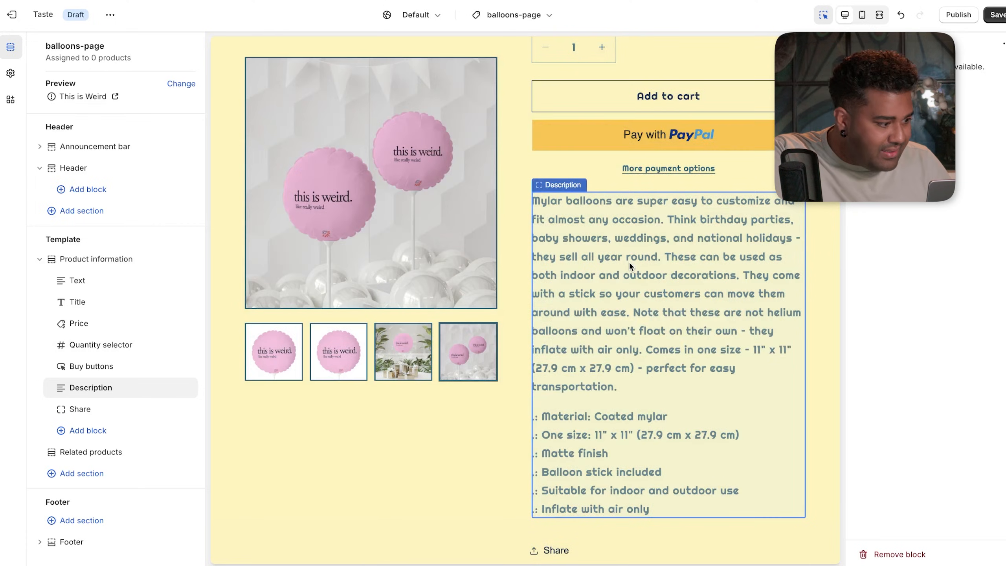
- Select the Text and Description blocks and check the Description block's options
{"action": "left_click", "coordinate": [77, 280]}
{"action": "left_click", "coordinate": [545, 467]}
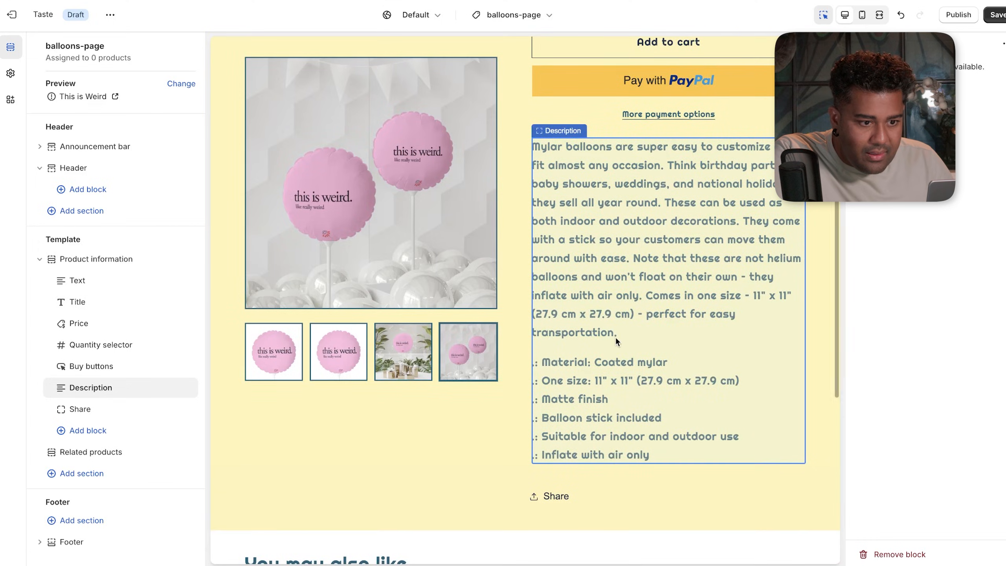
{"action": "scroll", "coordinate": [602, 263], "scroll_direction": "down", "scroll_amount": 3}
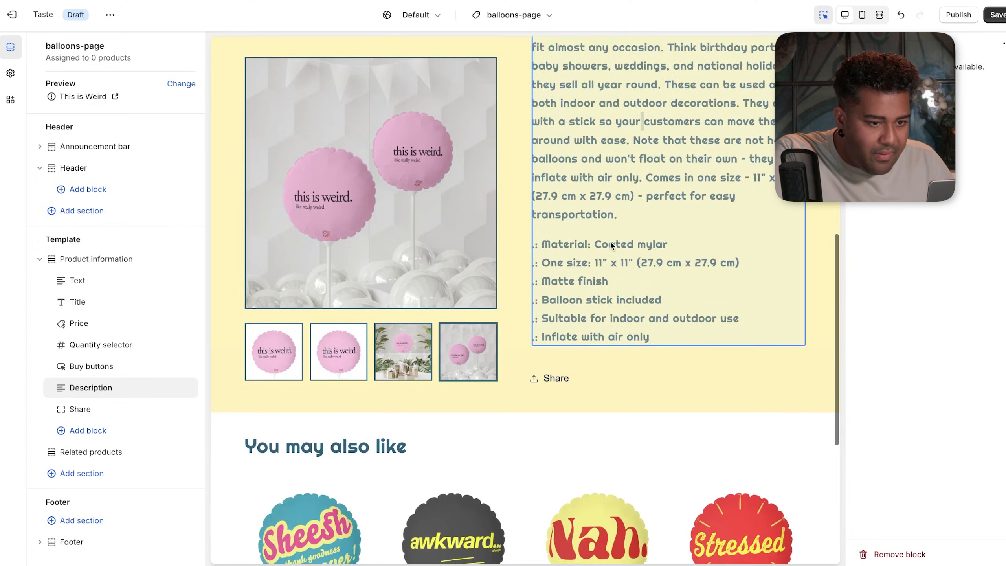
{"action": "scroll", "coordinate": [611, 243], "scroll_direction": "up", "scroll_amount": 4}
{"action": "left_click", "coordinate": [1003, 44]}
{"action": "left_click", "coordinate": [703, 314]}
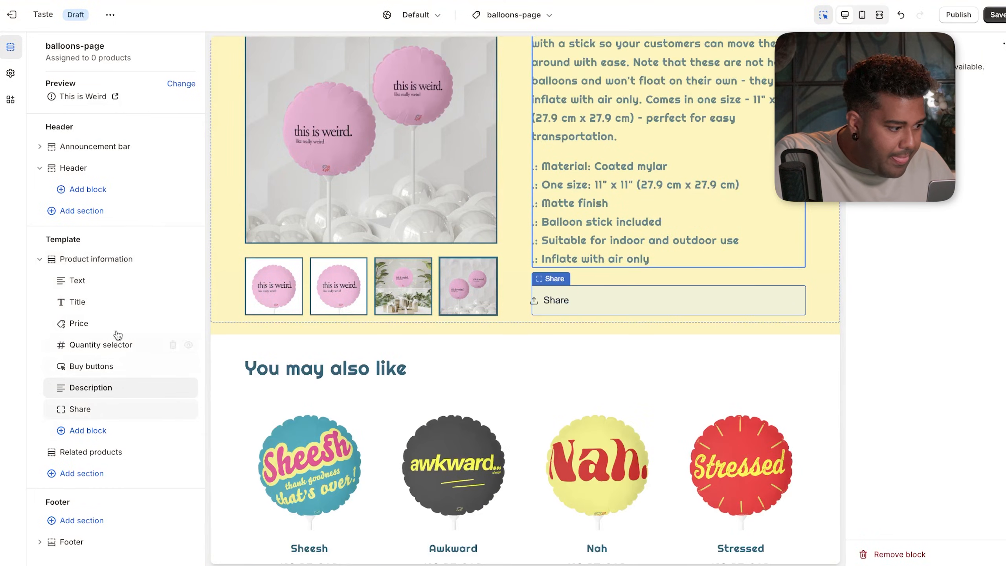
- Select the Title block, try moving the Description block, then reselect Description
{"action": "left_click", "coordinate": [114, 302]}
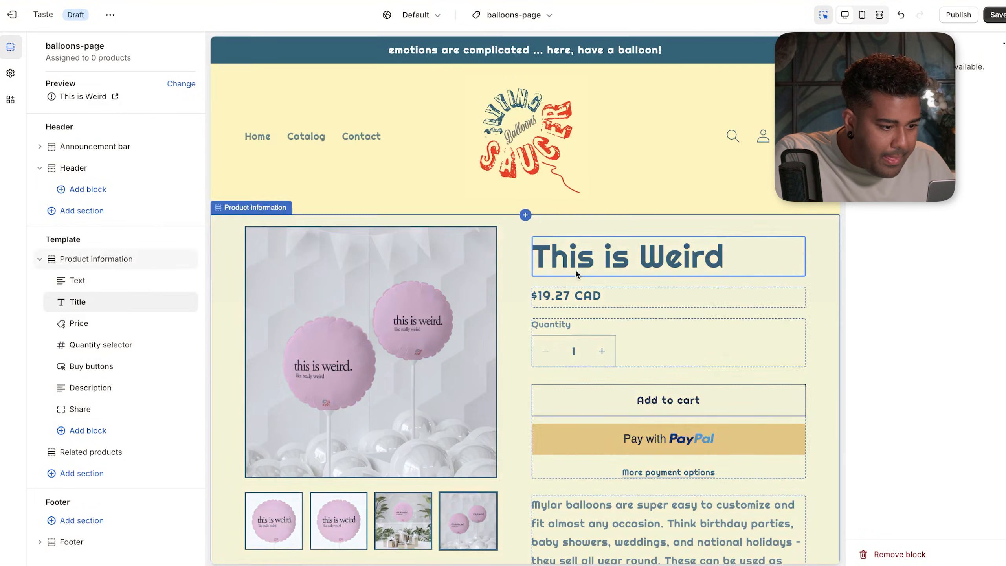
{"action": "left_click_drag", "start_coordinate": [91, 386], "coordinate": [102, 337]}
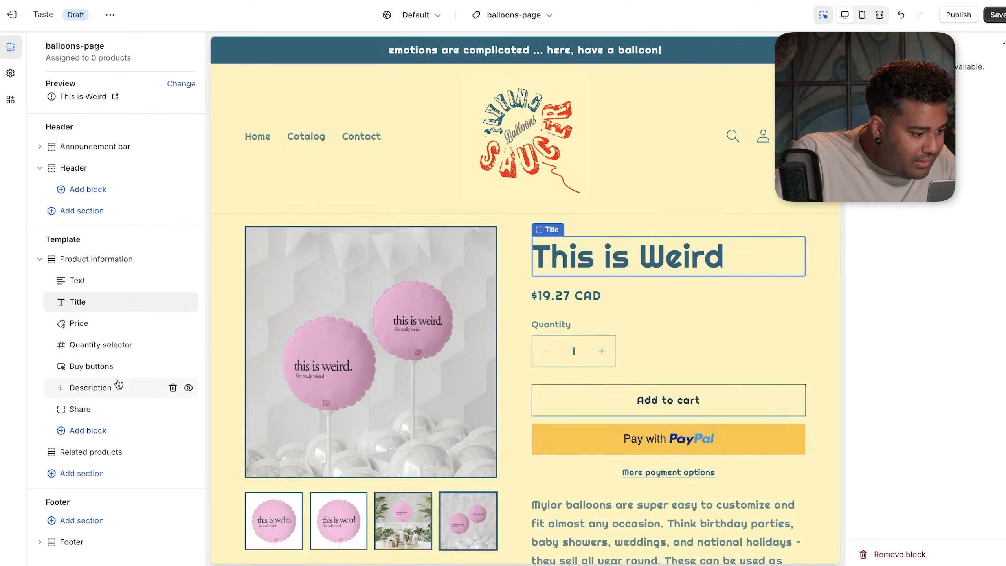
{"action": "left_click", "coordinate": [90, 387]}
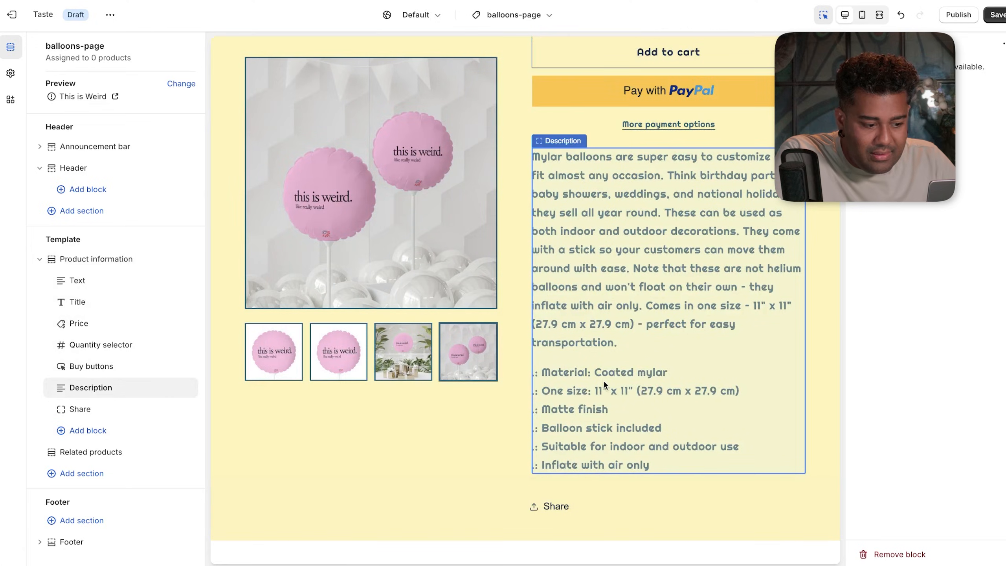
{"action": "scroll", "coordinate": [666, 242], "scroll_direction": "up", "scroll_amount": 9}
{"action": "scroll", "coordinate": [667, 243], "scroll_direction": "down", "scroll_amount": 5}
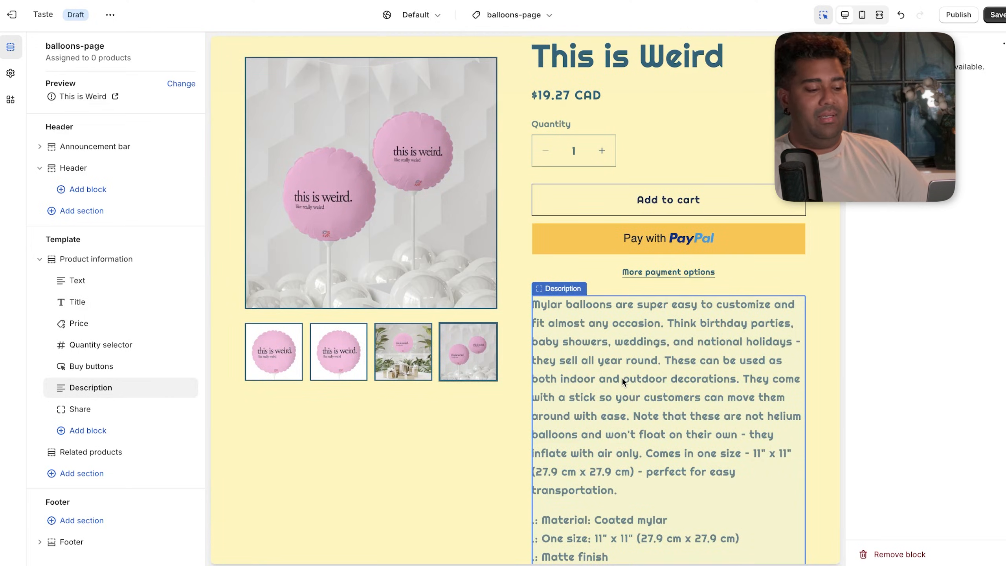
{"action": "scroll", "coordinate": [623, 377], "scroll_direction": "down", "scroll_amount": 1}
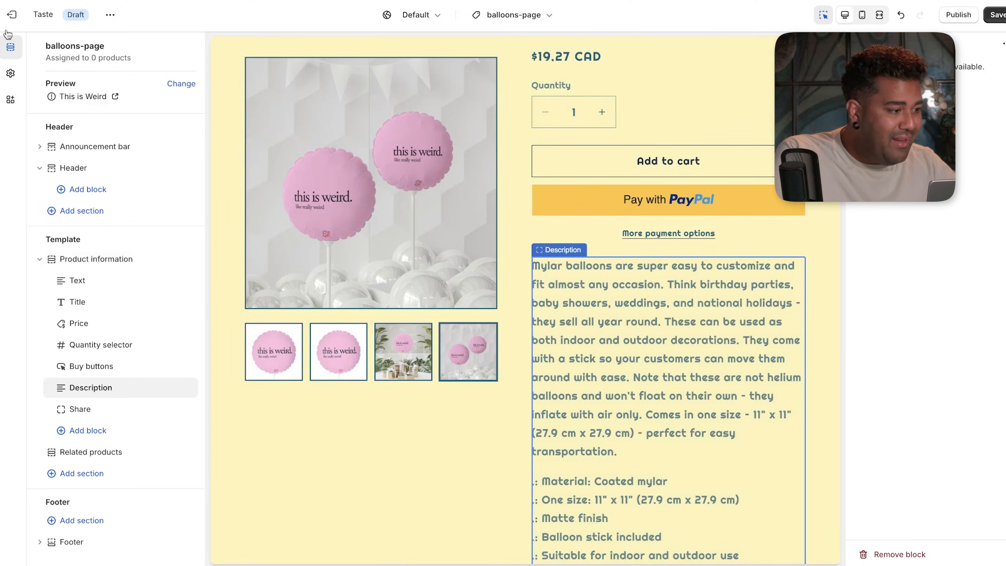
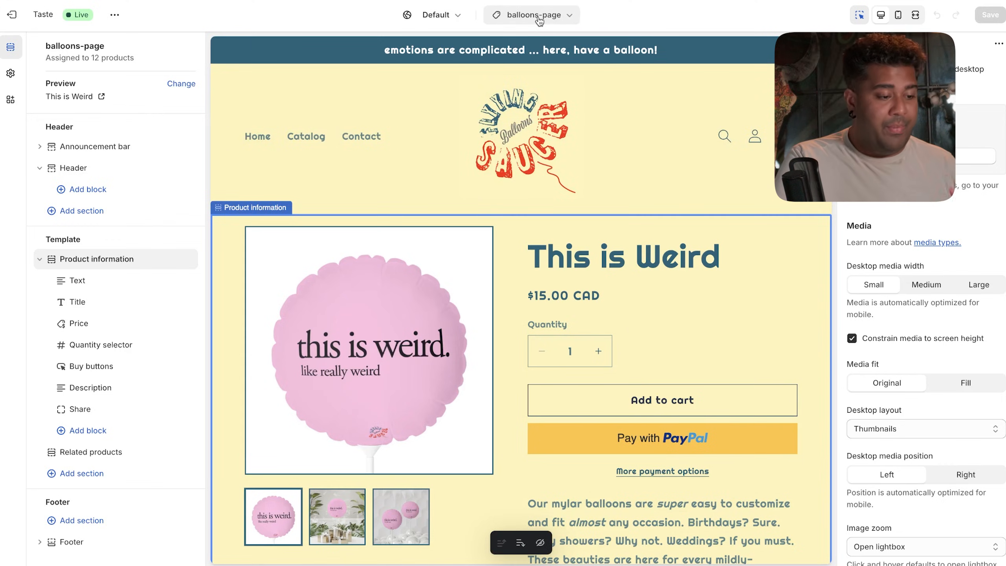
- Open the theme template list from the balloons-page product template showing This is Weird
{"action": "left_click", "coordinate": [539, 18]}
- Create a new page template named Bio based on the Default page
{"action": "left_click", "coordinate": [500, 222]}
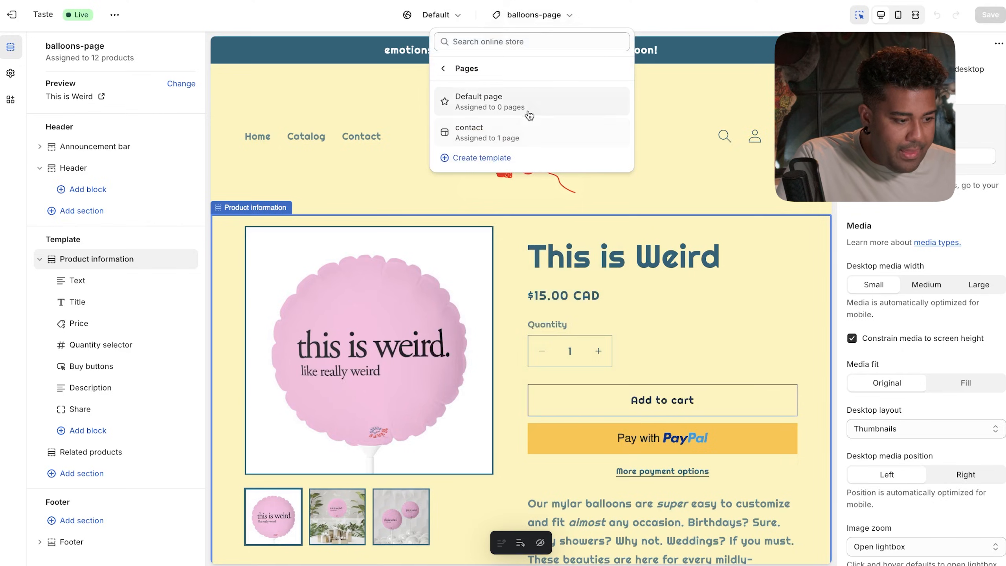
{"action": "left_click", "coordinate": [493, 161]}
{"action": "left_click", "coordinate": [498, 314]}
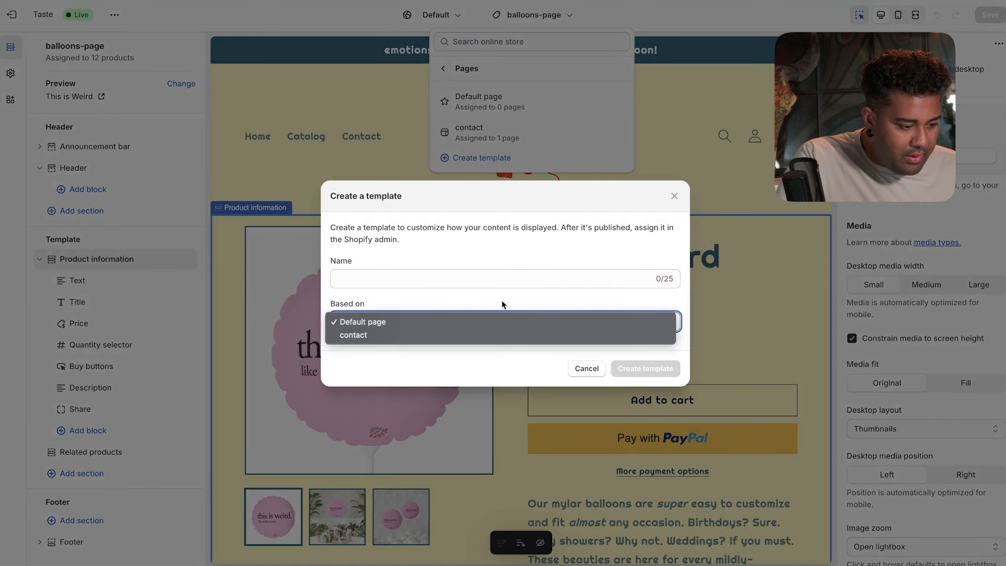
{"action": "left_click", "coordinate": [514, 274]}
{"action": "left_click", "coordinate": [507, 274]}
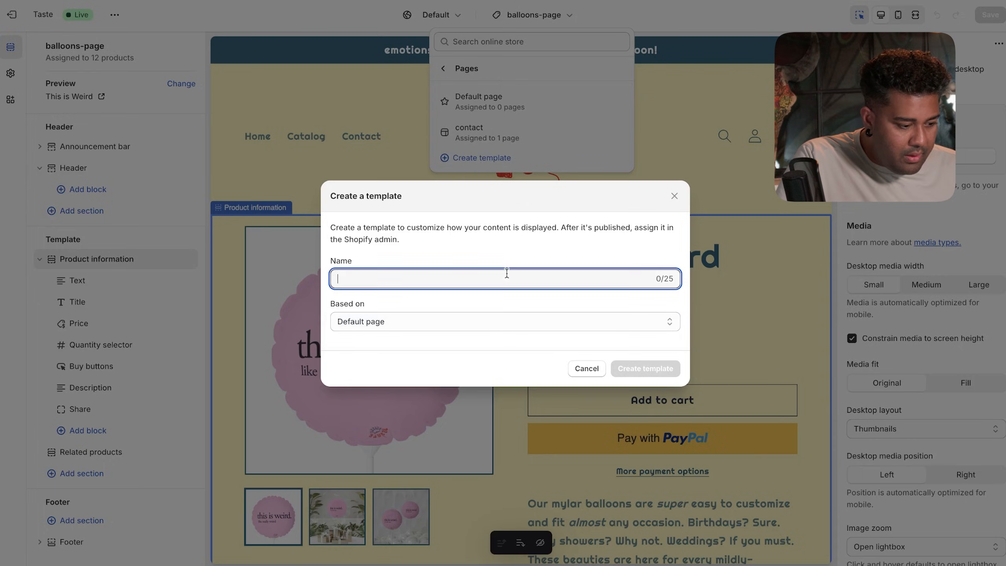
{"action": "type", "text": "Bio"}
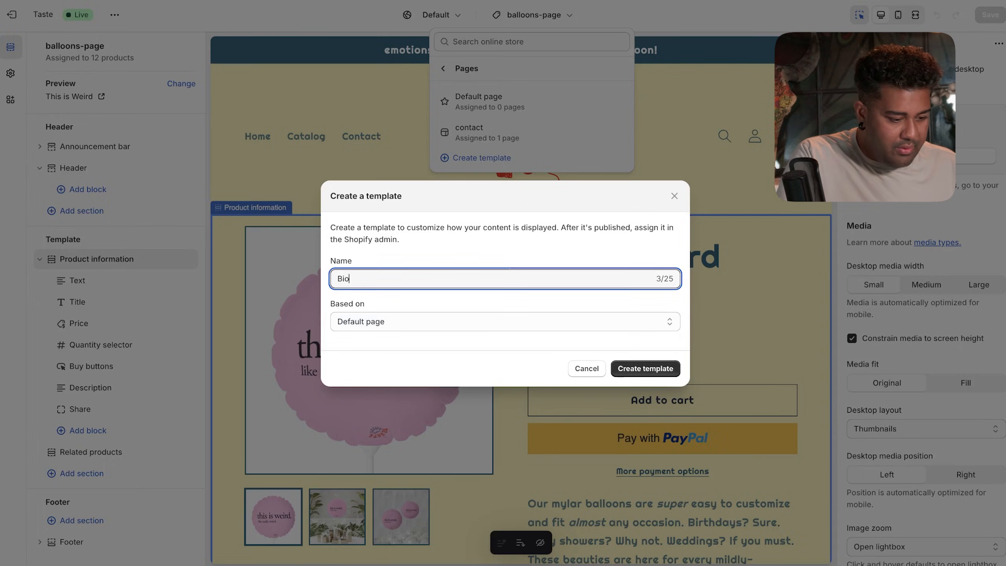
{"action": "left_click", "coordinate": [640, 368]}
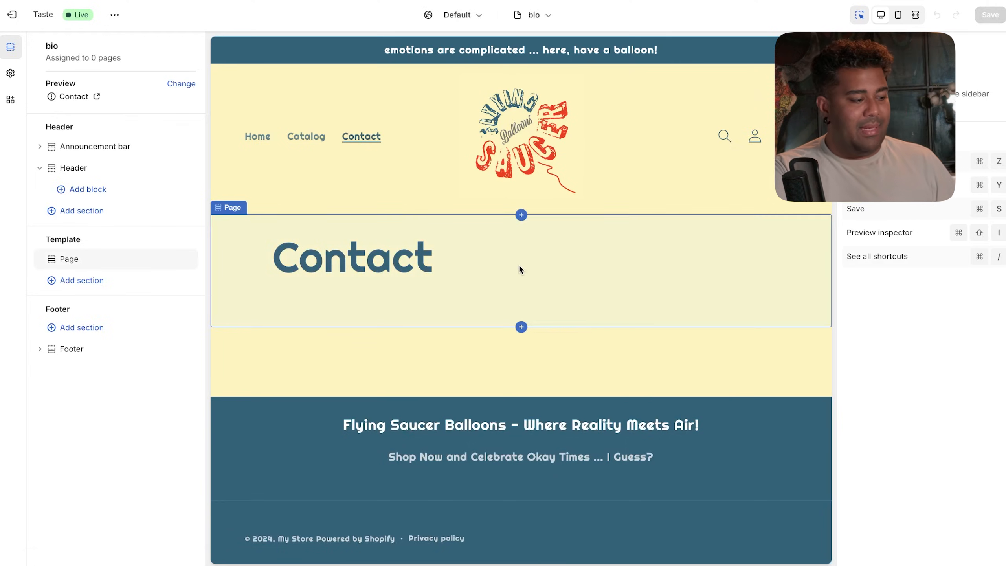
- Hide the Contact page section on the bio template
{"action": "left_click", "coordinate": [421, 263]}
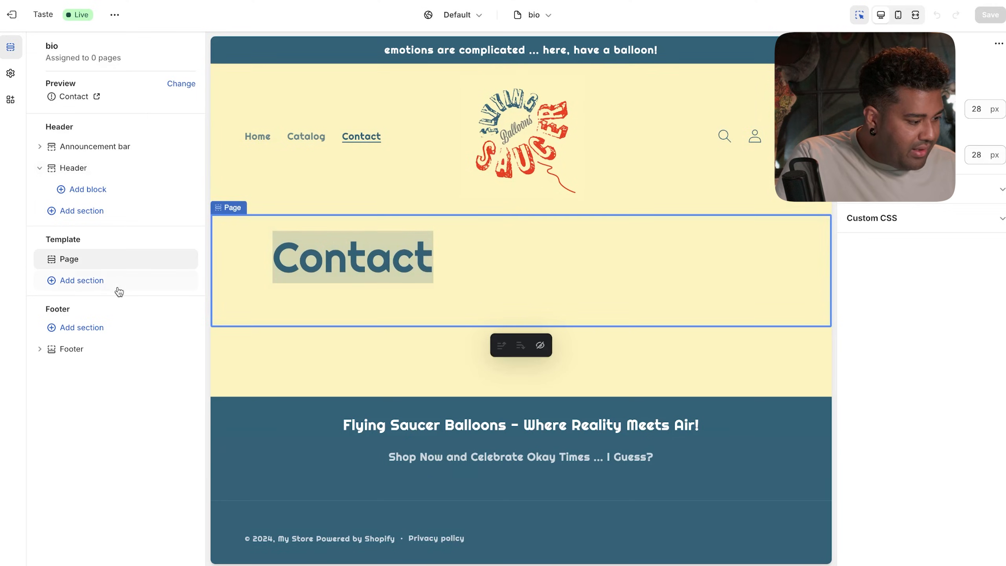
{"action": "left_click", "coordinate": [105, 286]}
{"action": "left_click", "coordinate": [399, 171]}
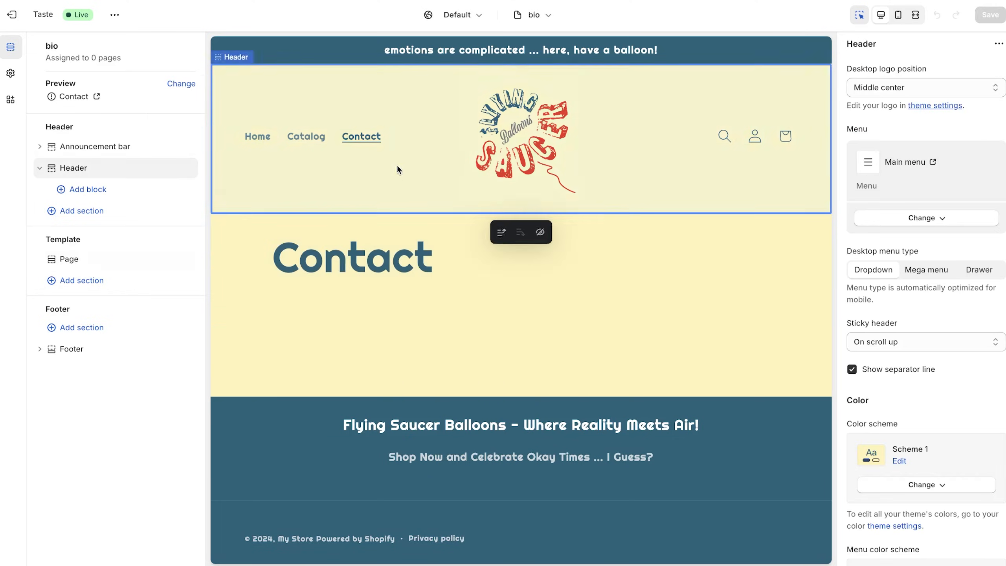
{"action": "left_click", "coordinate": [546, 17]}
{"action": "left_click", "coordinate": [99, 260]}
{"action": "left_click", "coordinate": [187, 261]}
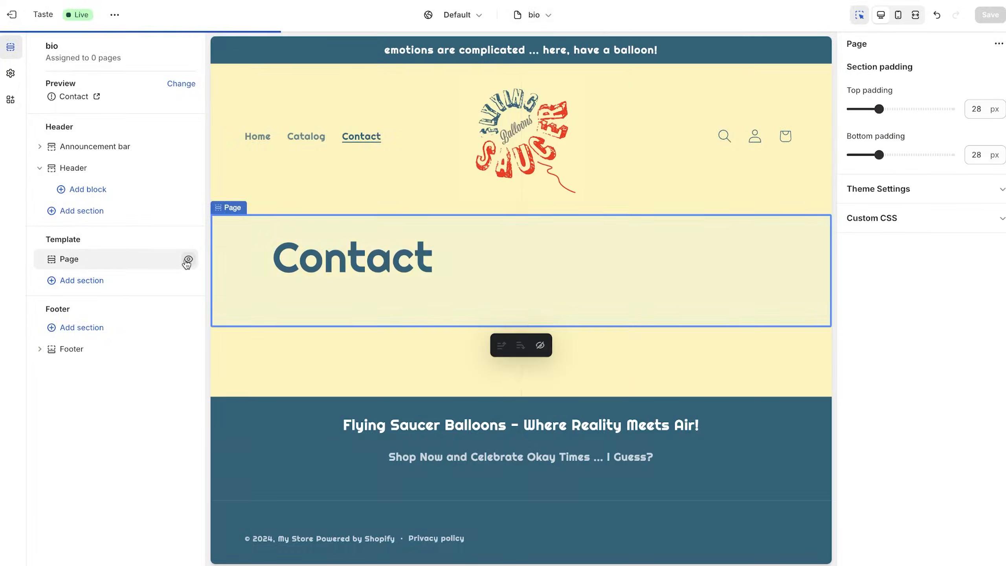
- Add a Rich text section with the heading 'What is this?' and select its body text
{"action": "left_click", "coordinate": [79, 280]}
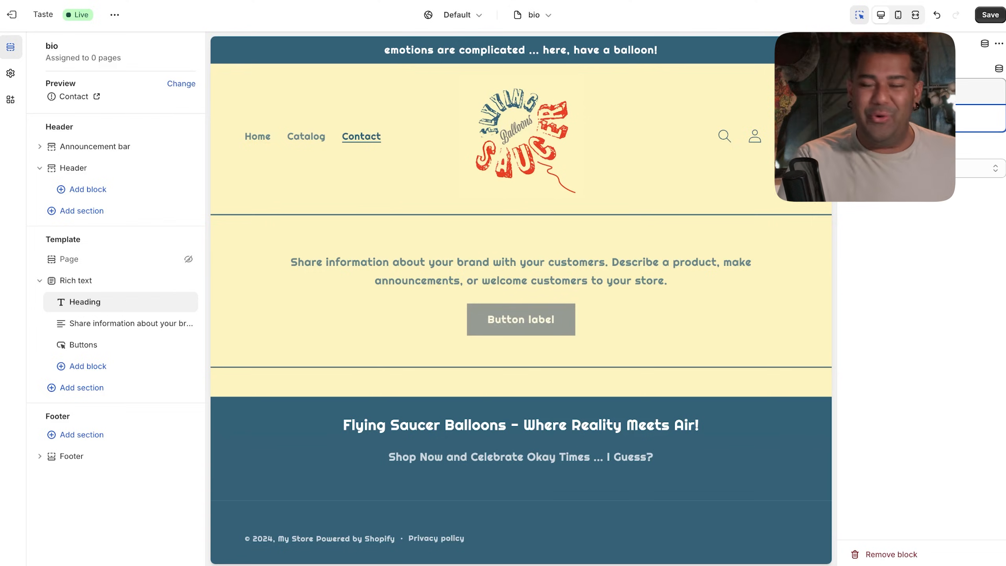
{"action": "type", "text": "What is this?"}
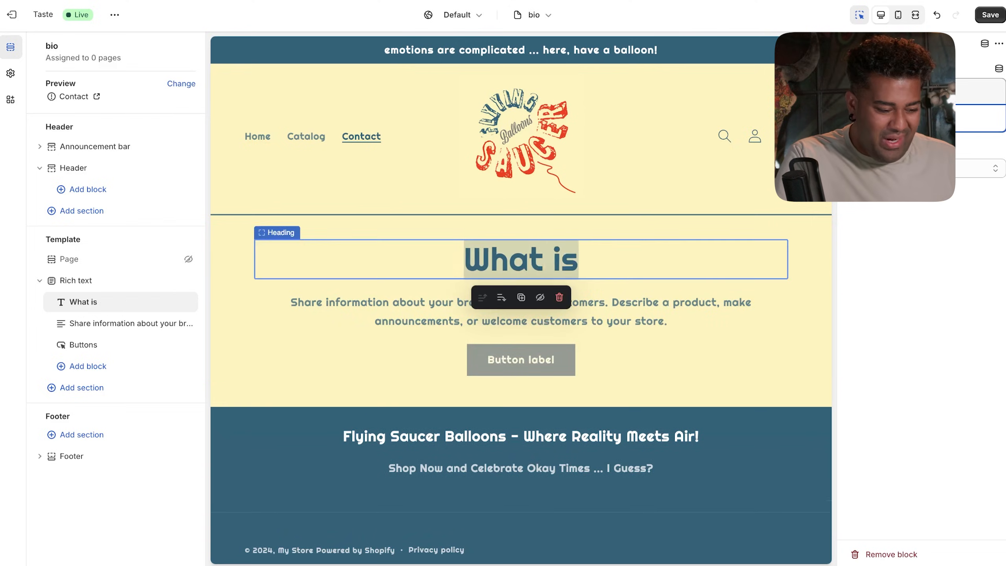
{"action": "left_click", "coordinate": [699, 301]}
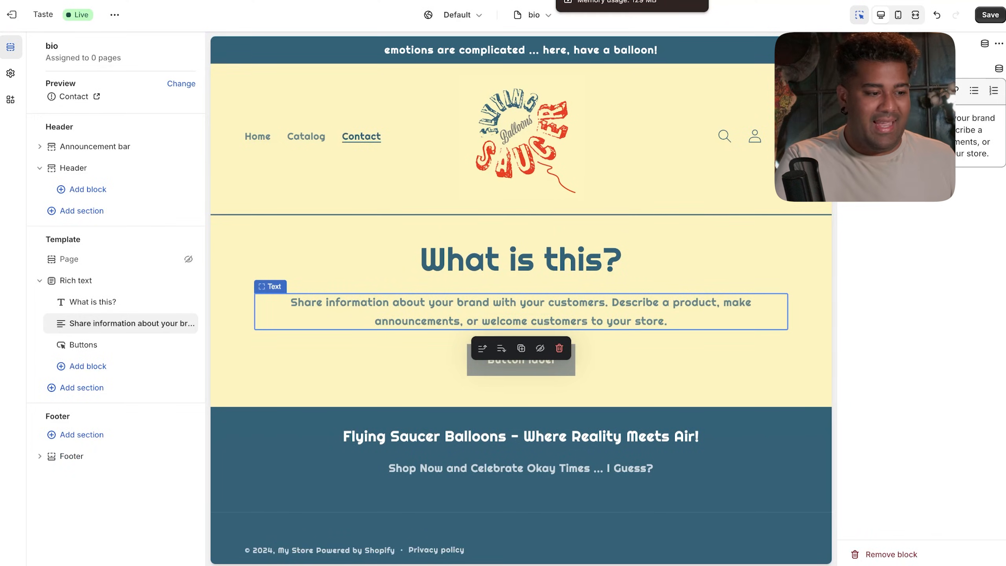
{"action": "left_click", "coordinate": [590, 1]}
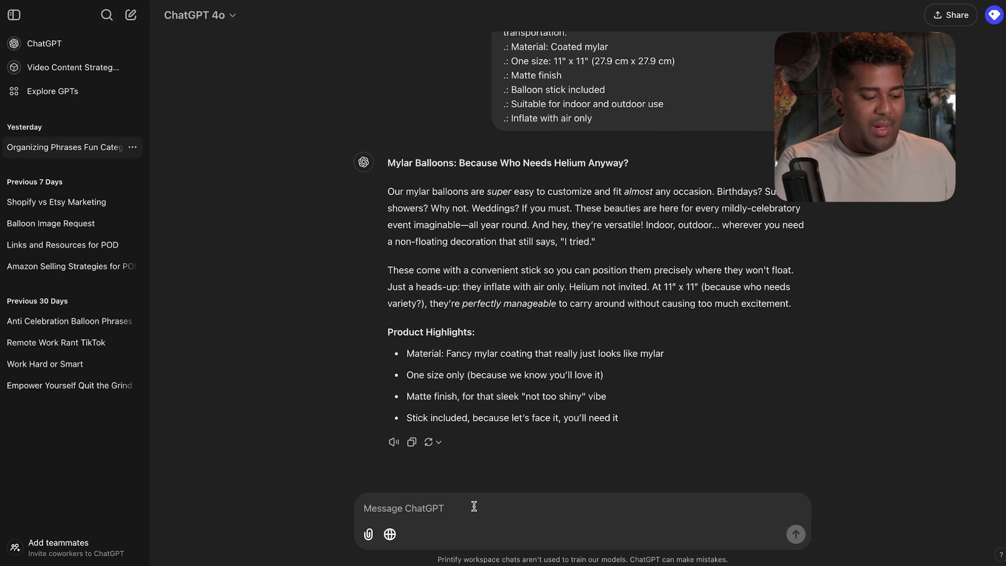
- Ask ChatGPT for a short Flying Saucer Balloons backstory about a man discovering emotions
{"action": "type", "text": "Come up with a short backst"}
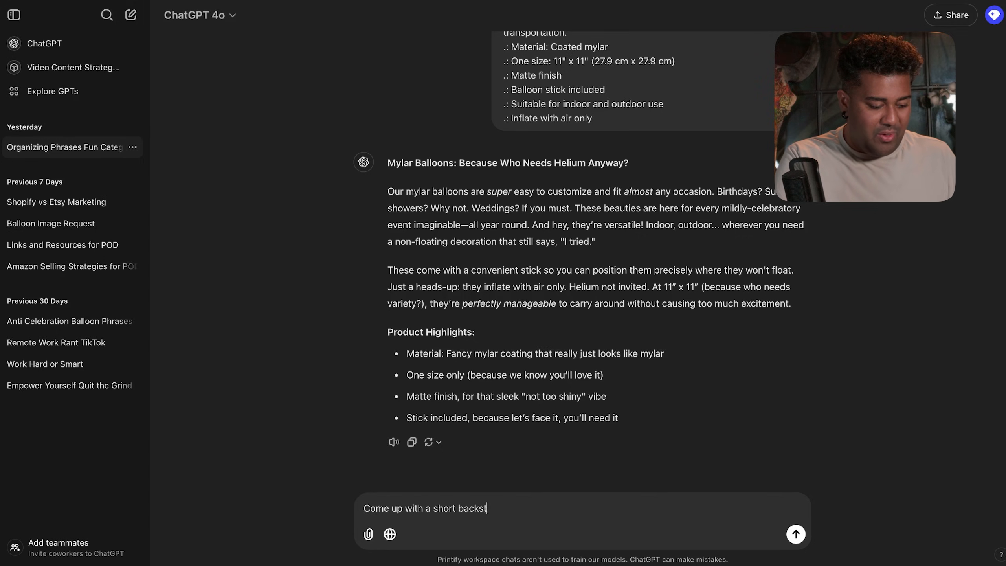
{"action": "type", "text": "ory about"}
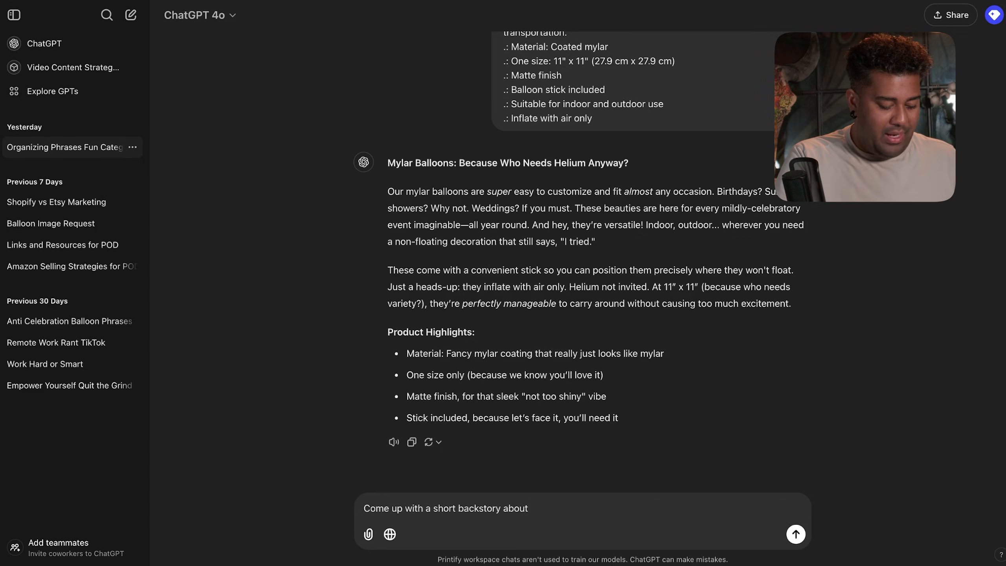
{"action": "type", "text": " a balloon company"}
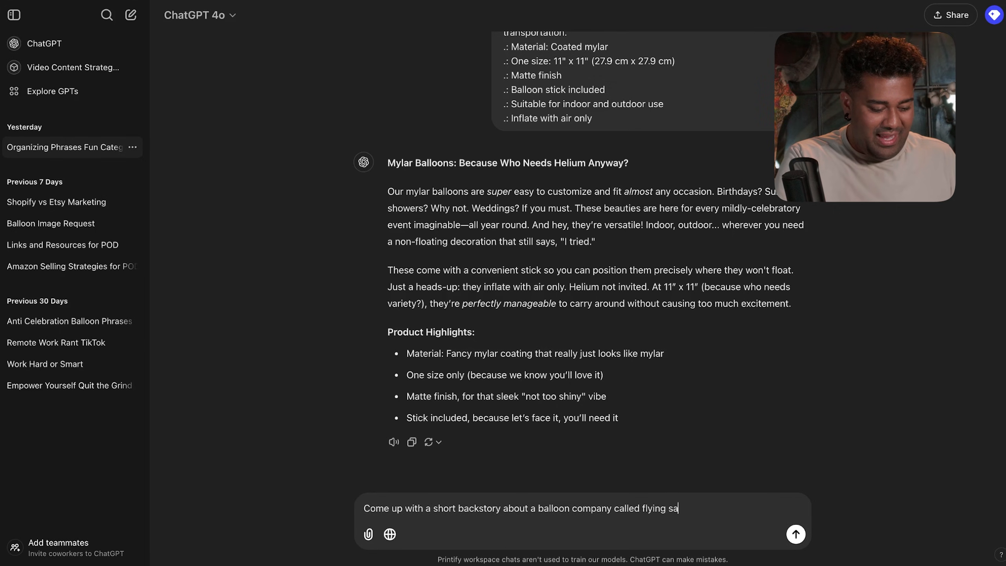
{"action": "type", "text": "called flying saucer balloons "}
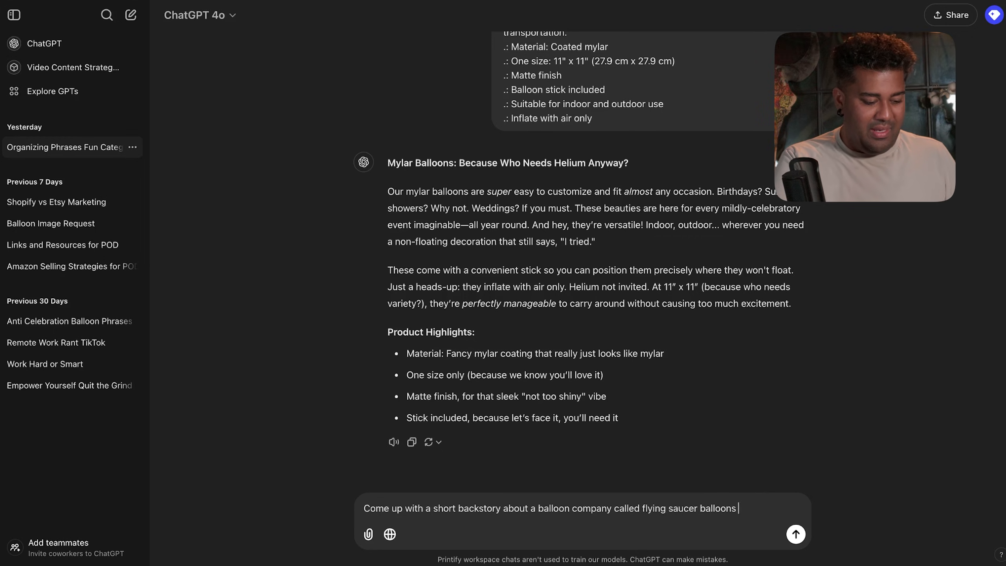
{"action": "type", "text": "where a man s"}
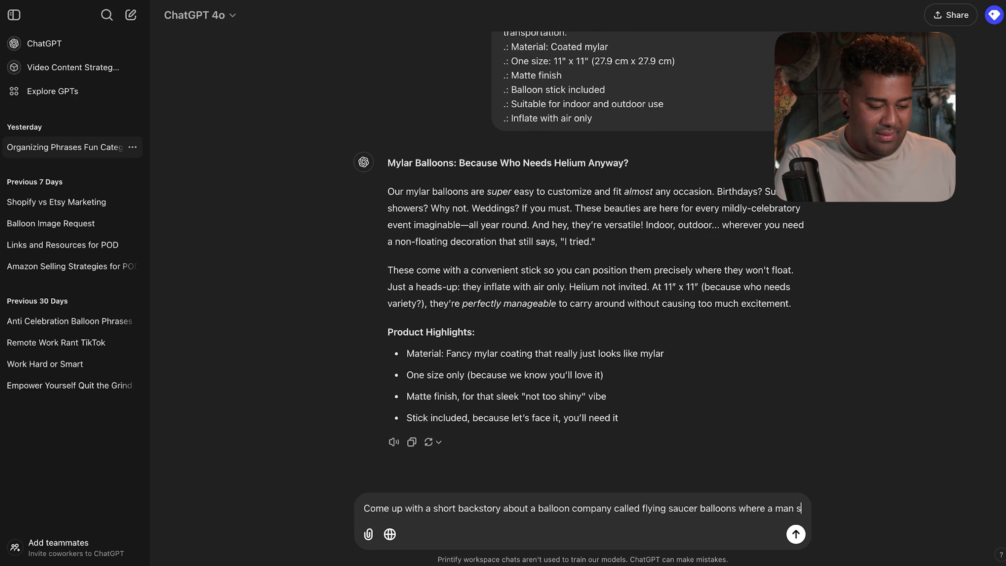
{"action": "type", "text": "uddenly rea"}
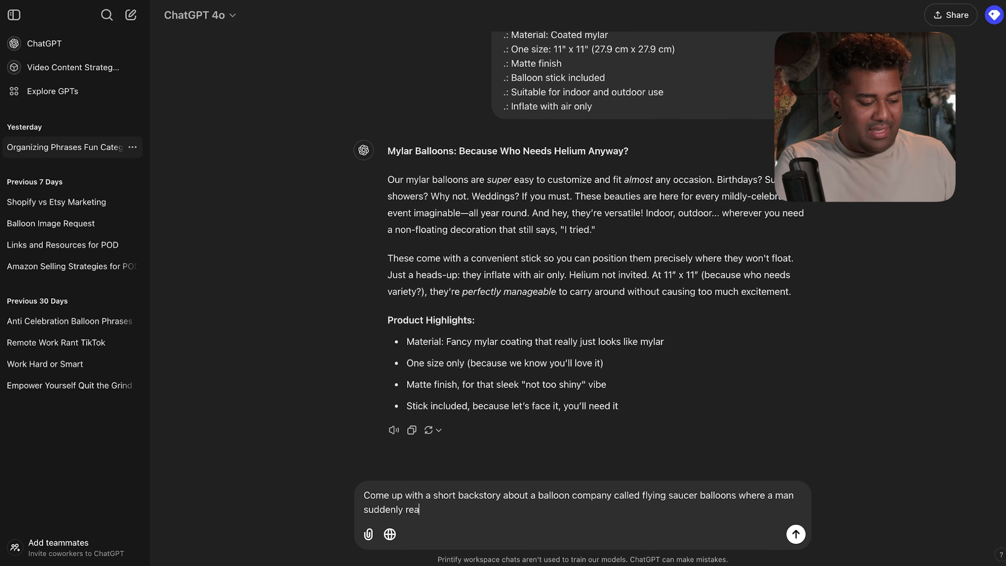
{"action": "type", "text": "lises what emo"}
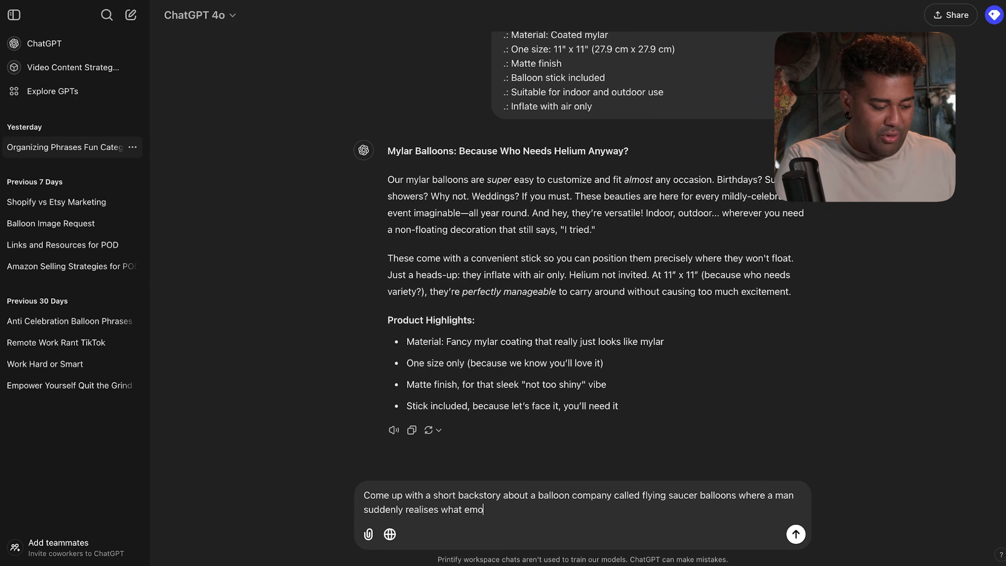
{"action": "type", "text": "tions are and decid"}
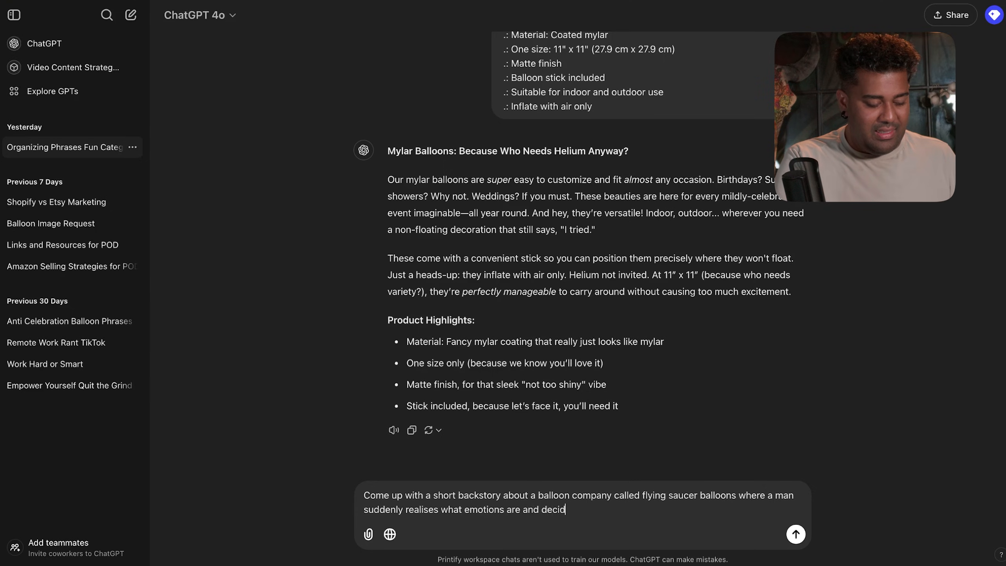
{"action": "type", "text": "es to put them on balloons"}
{"action": "key", "text": "Return"}
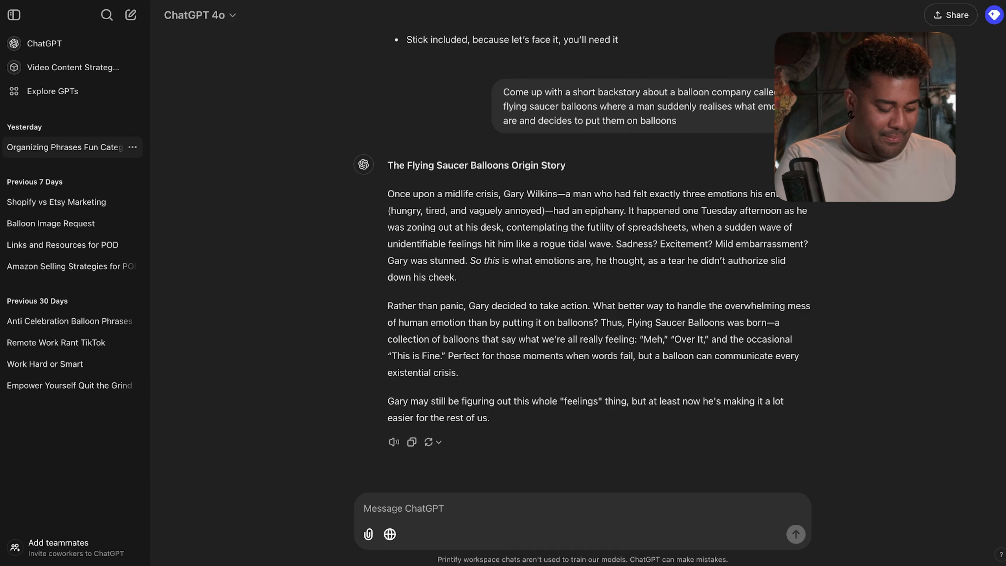
- Have ChatGPT shorten the story to 6 sentences and copy the reply
{"action": "type", "text": "Shorten this down"}
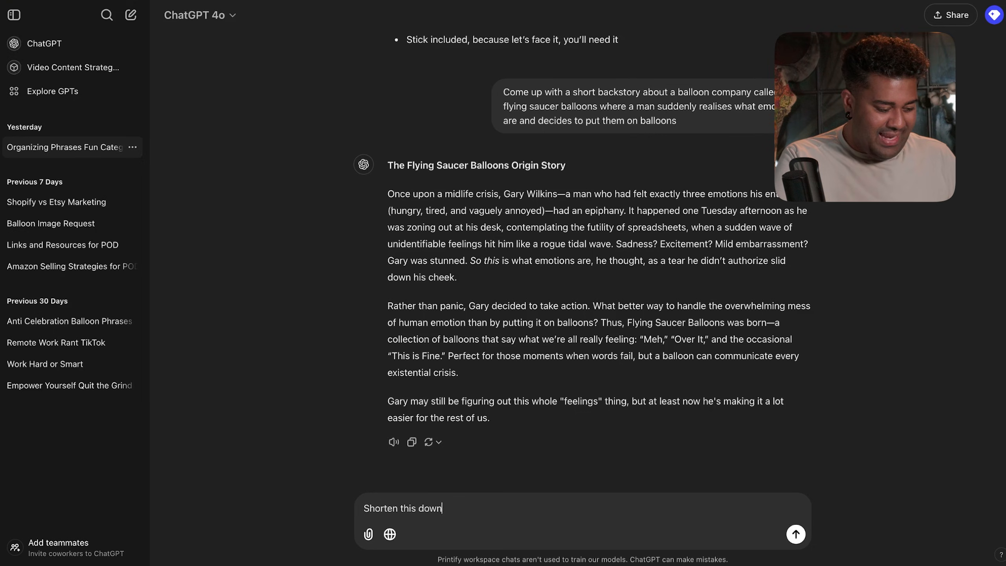
{"action": "type", "text": " to 6 sentences"}
{"action": "key", "text": "Return"}
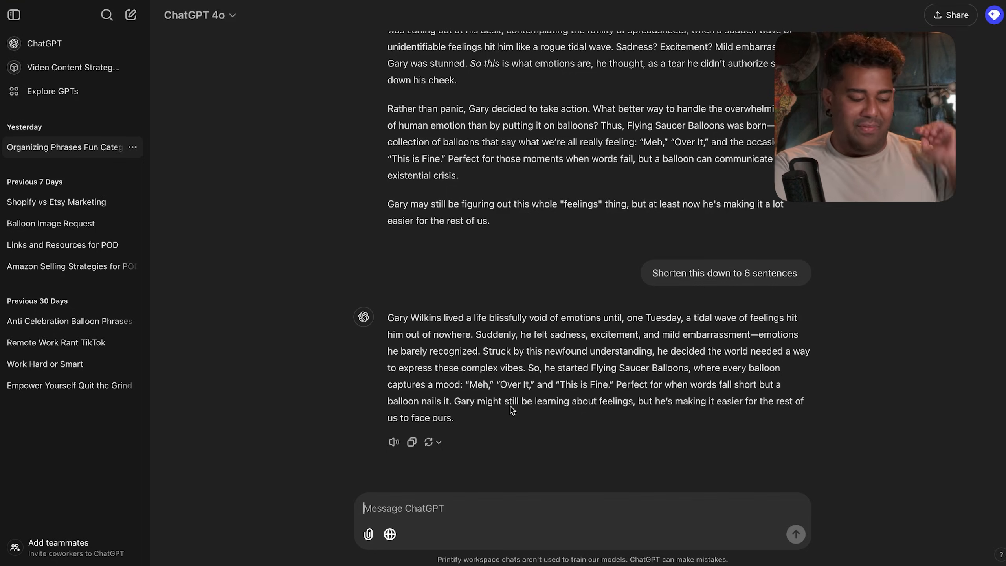
{"action": "left_click", "coordinate": [412, 440]}
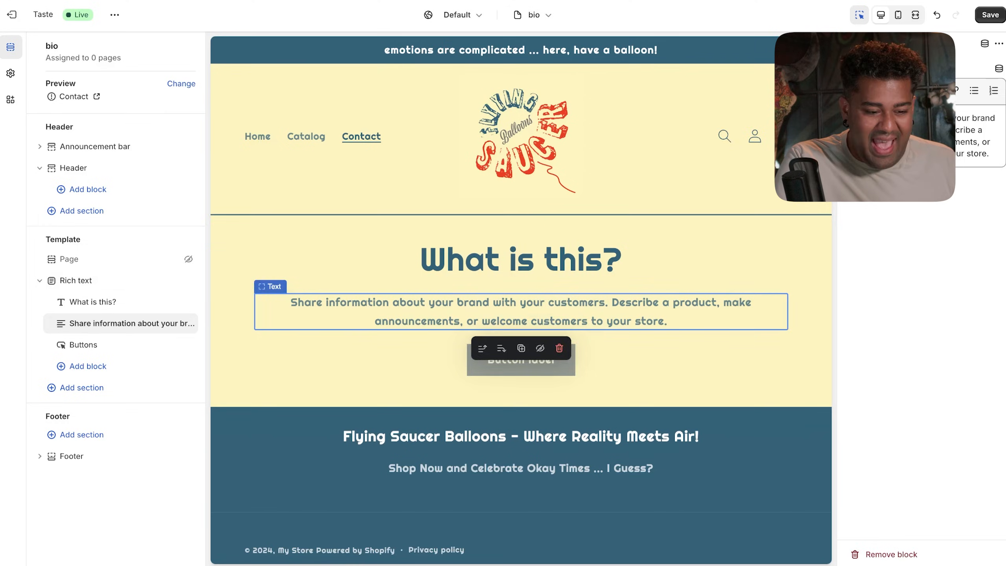
- Paste the backstory over the rich text placeholder and replace the character's name
{"action": "key", "text": "ctrl+a"}
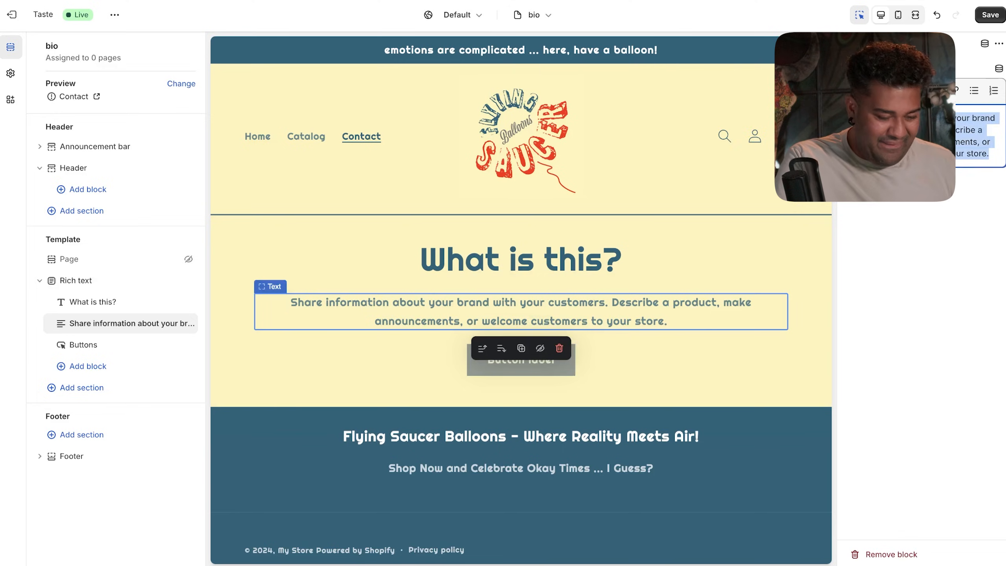
{"action": "key", "text": "ctrl+v"}
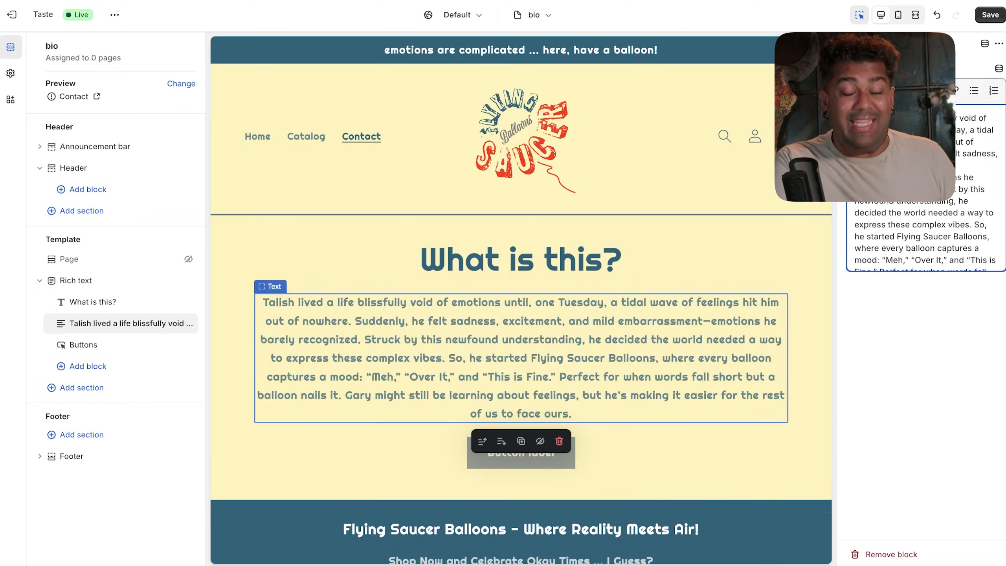
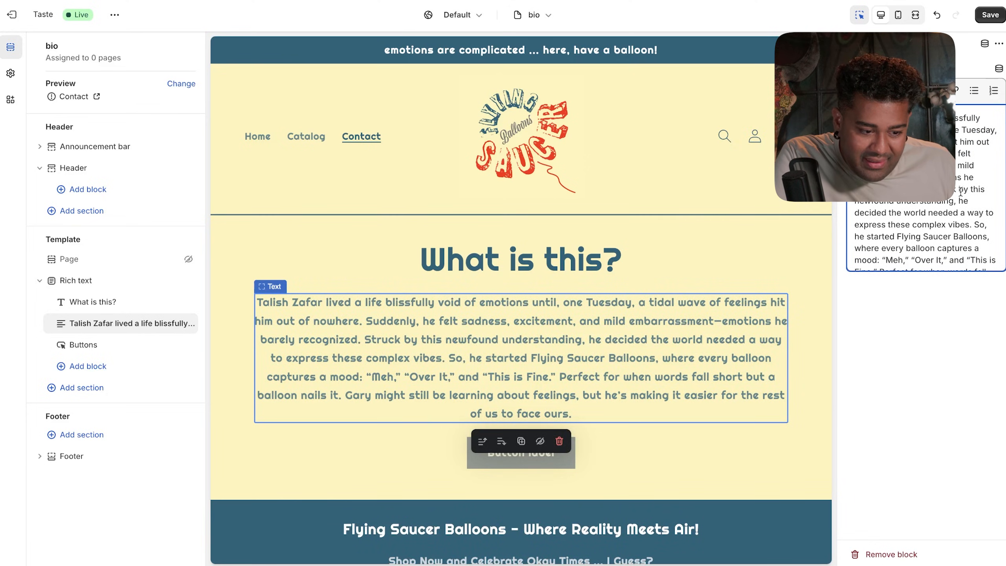
{"action": "scroll", "coordinate": [958, 198], "scroll_direction": "down", "scroll_amount": 3}
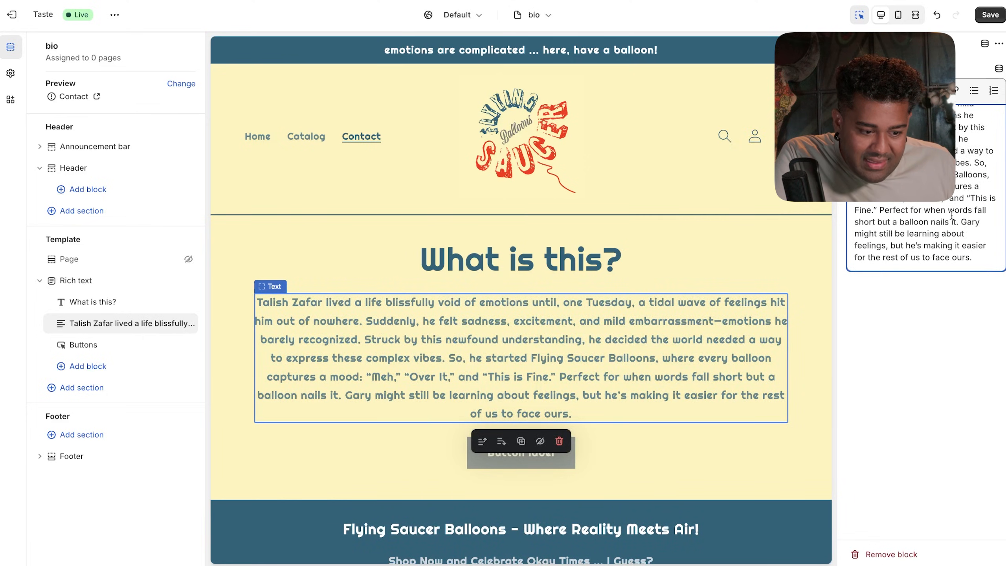
{"action": "double_click", "coordinate": [977, 222]}
{"action": "type", "text": "Talish"}
{"action": "scroll", "coordinate": [922, 238], "scroll_direction": "up", "scroll_amount": 3}
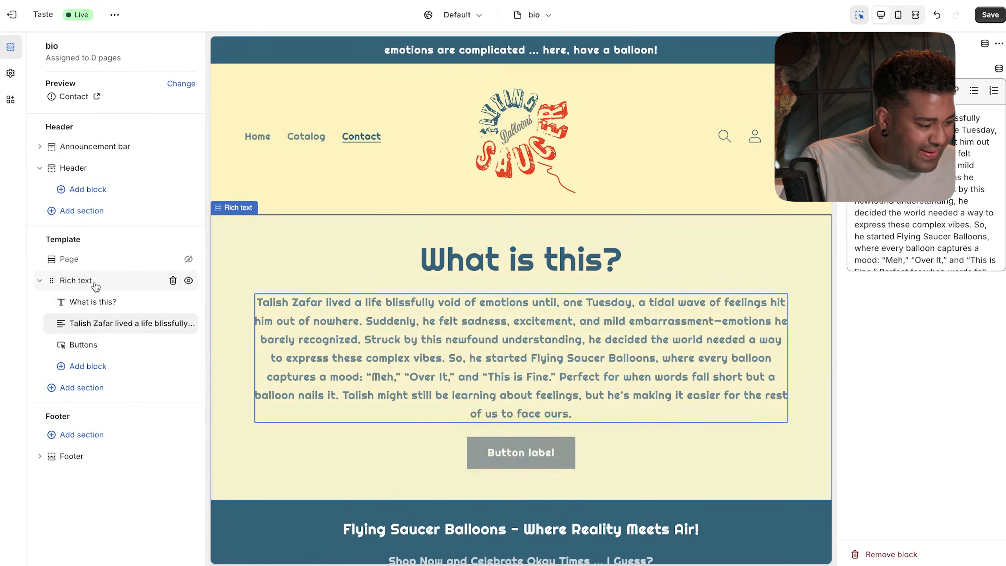
- Delete the Buttons block from the Rich text section
{"action": "left_click", "coordinate": [112, 260]}
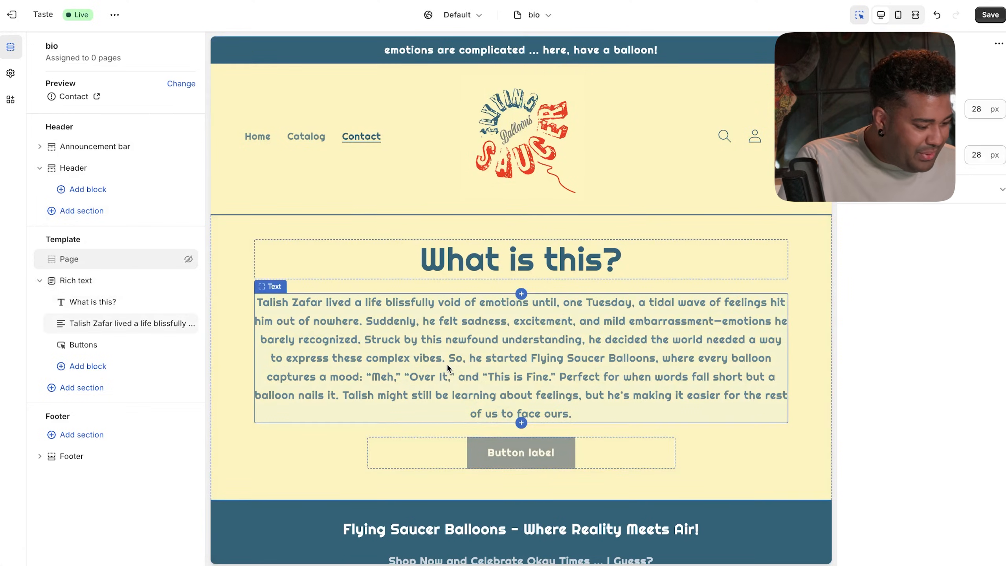
{"action": "left_click", "coordinate": [559, 428]}
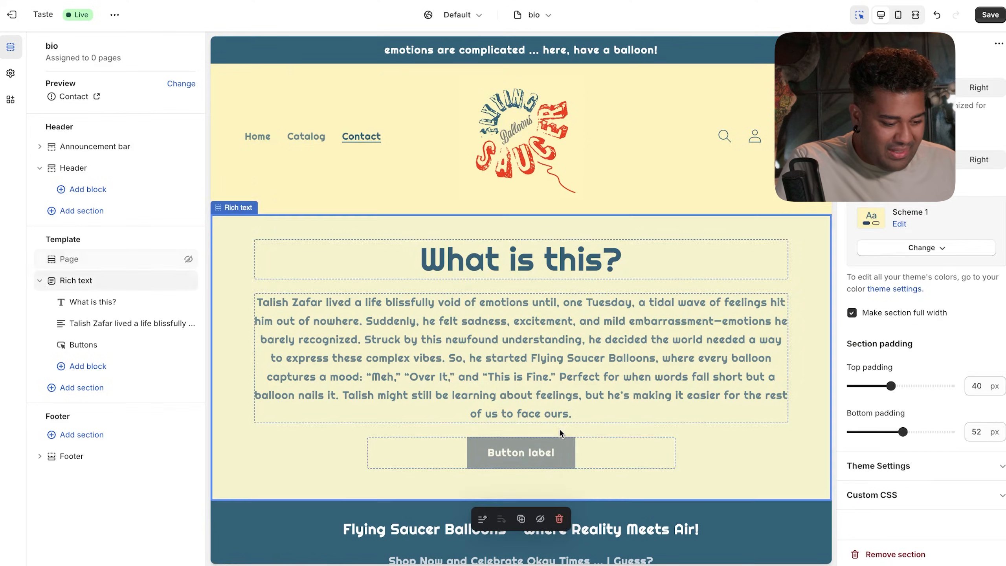
{"action": "left_click", "coordinate": [554, 444]}
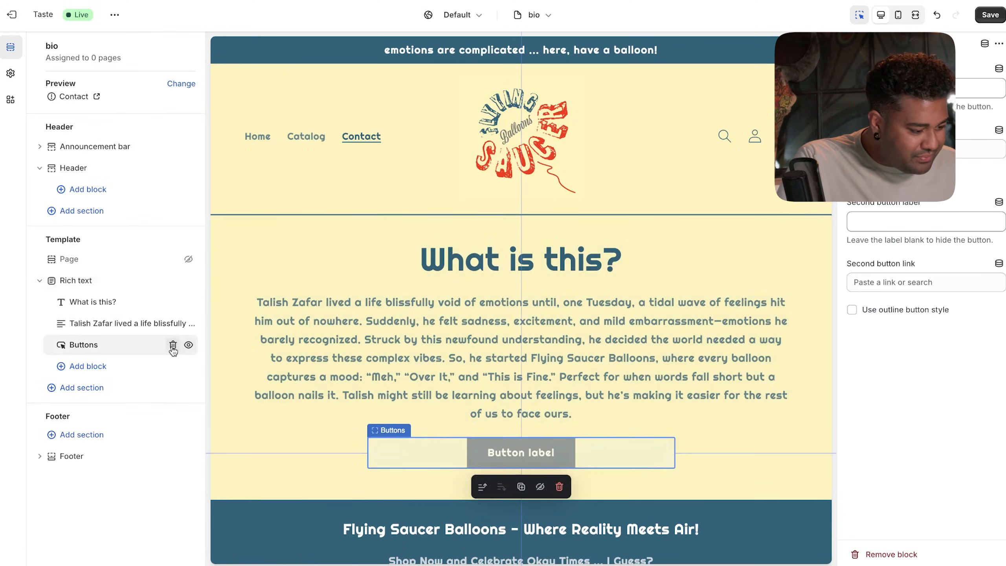
{"action": "left_click", "coordinate": [173, 345]}
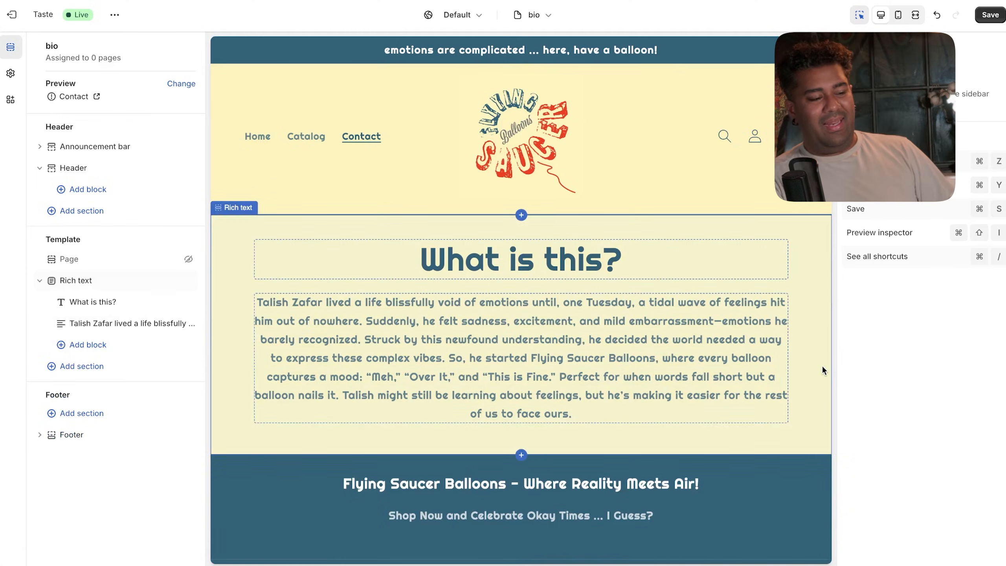
{"action": "scroll", "coordinate": [727, 375], "scroll_direction": "down", "scroll_amount": 2}
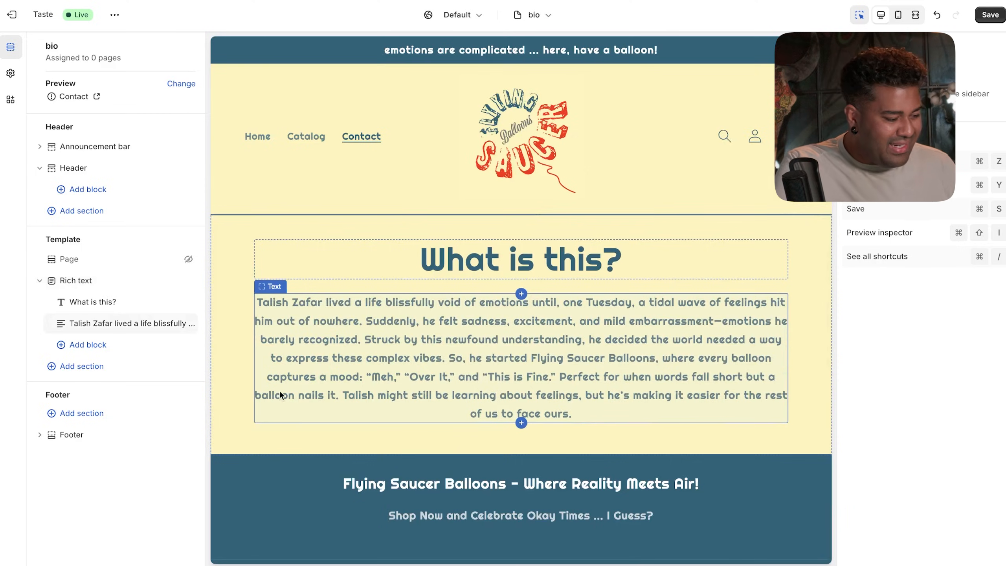
- Add an Image banner section below the rich text, leaving its image unset
{"action": "left_click", "coordinate": [102, 367]}
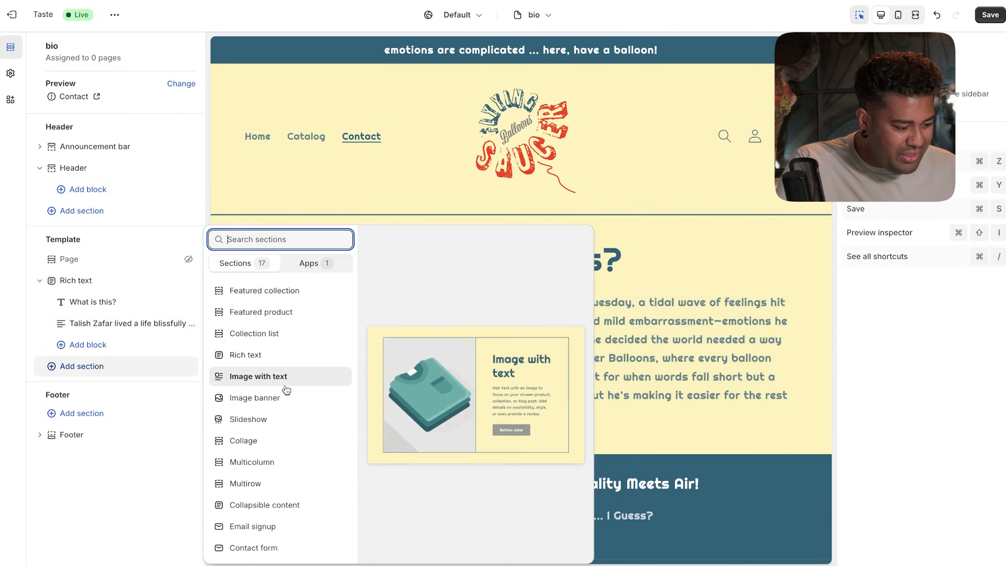
{"action": "left_click", "coordinate": [285, 397]}
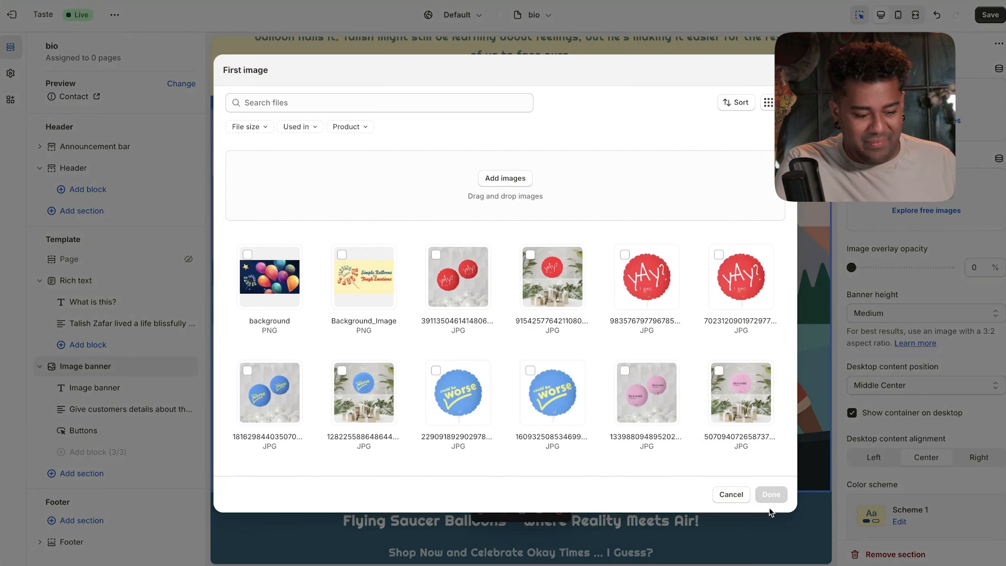
{"action": "left_click", "coordinate": [731, 494]}
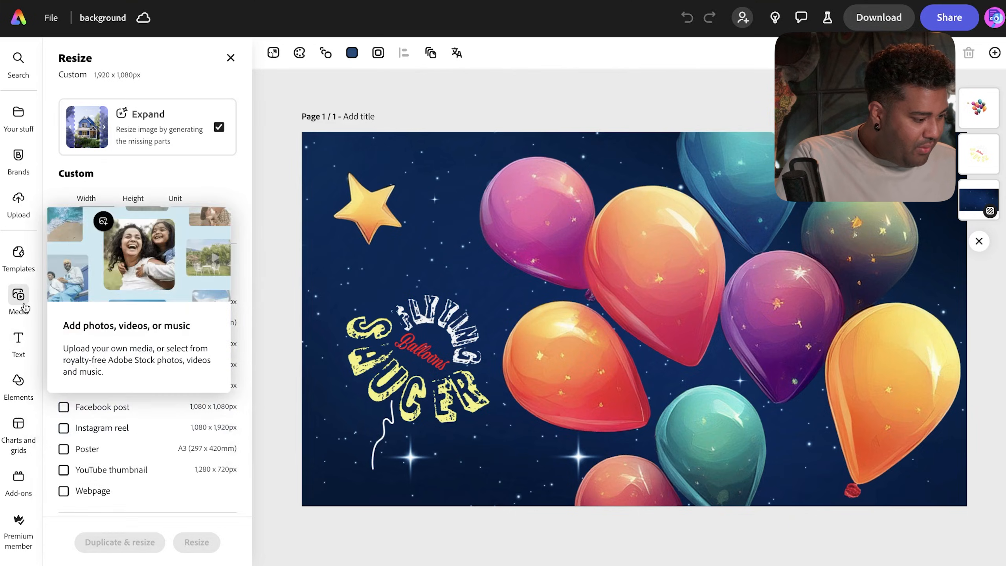
- Leave the background design for the Adobe Express home page and start a new design
{"action": "left_click", "coordinate": [18, 296]}
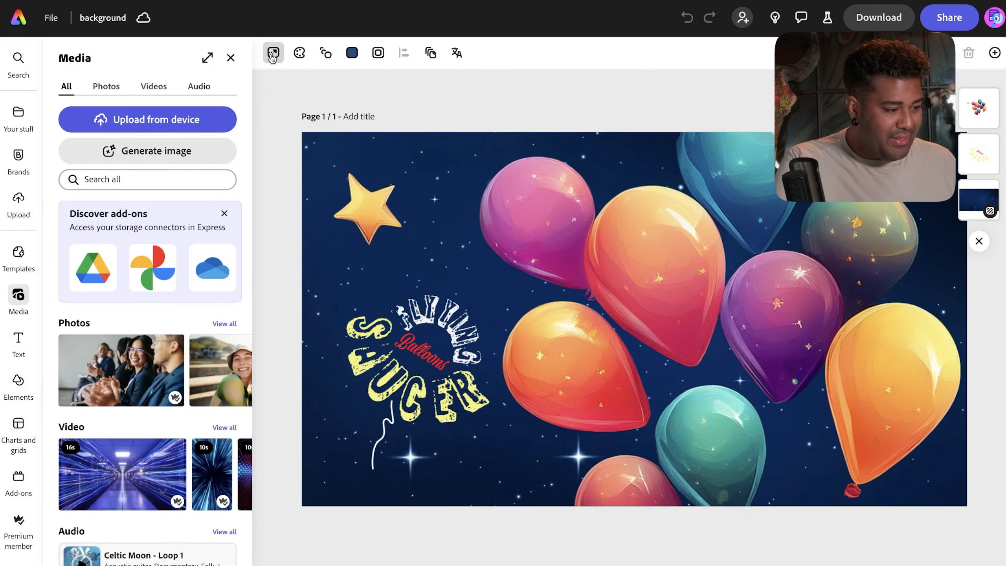
{"action": "left_click", "coordinate": [230, 58]}
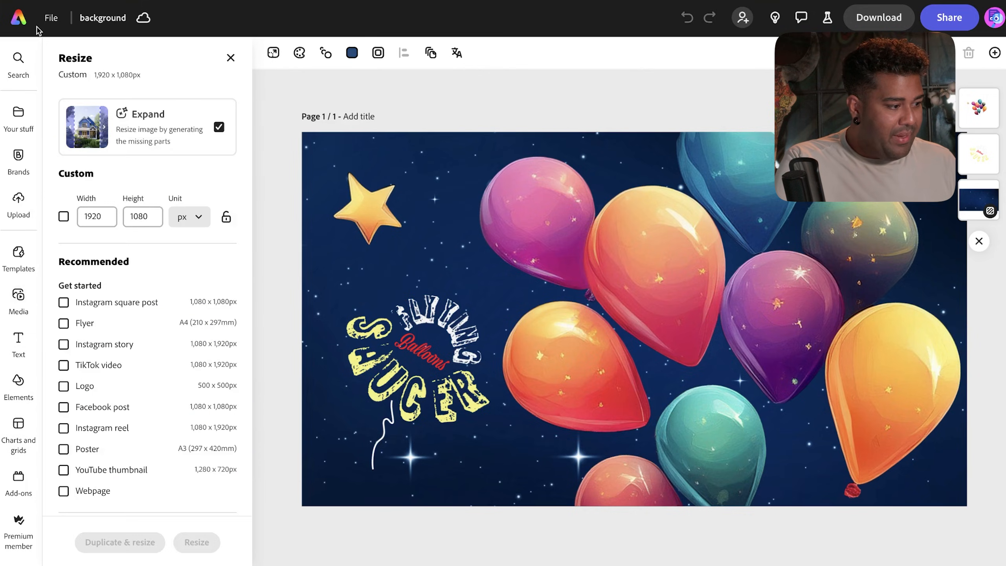
{"action": "left_click", "coordinate": [12, 25]}
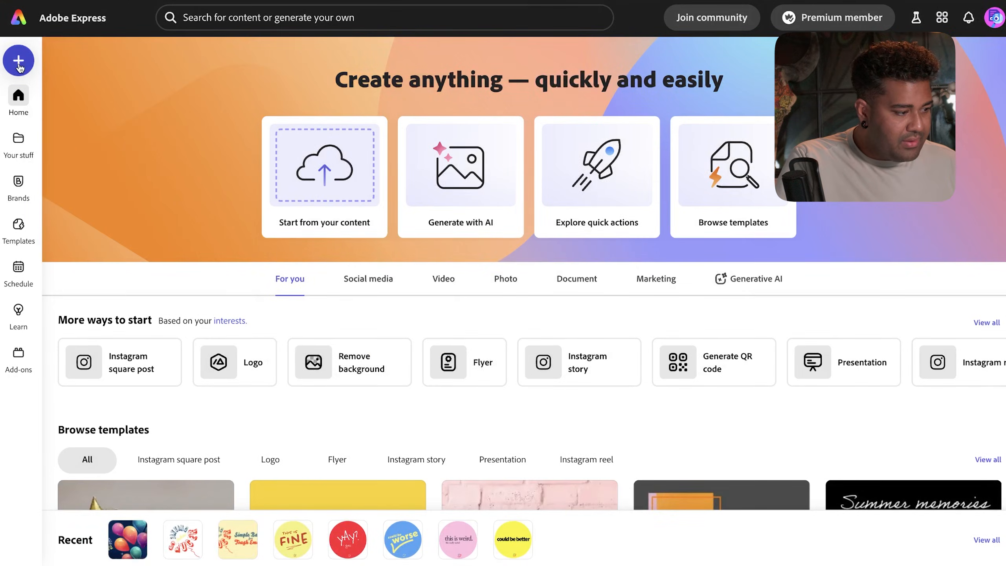
{"action": "left_click", "coordinate": [18, 62]}
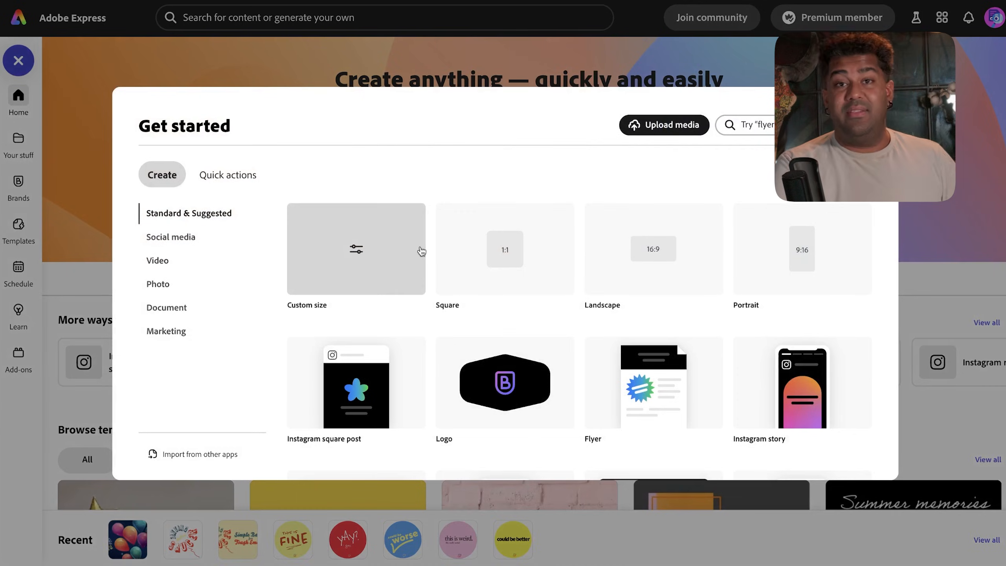
- Create a blank 1920 × 1080 design
{"action": "left_click", "coordinate": [515, 258]}
{"action": "type", "text": "1920"}
{"action": "key", "text": "Tab"}
{"action": "type", "text": "1080"}
{"action": "left_click", "coordinate": [630, 283]}
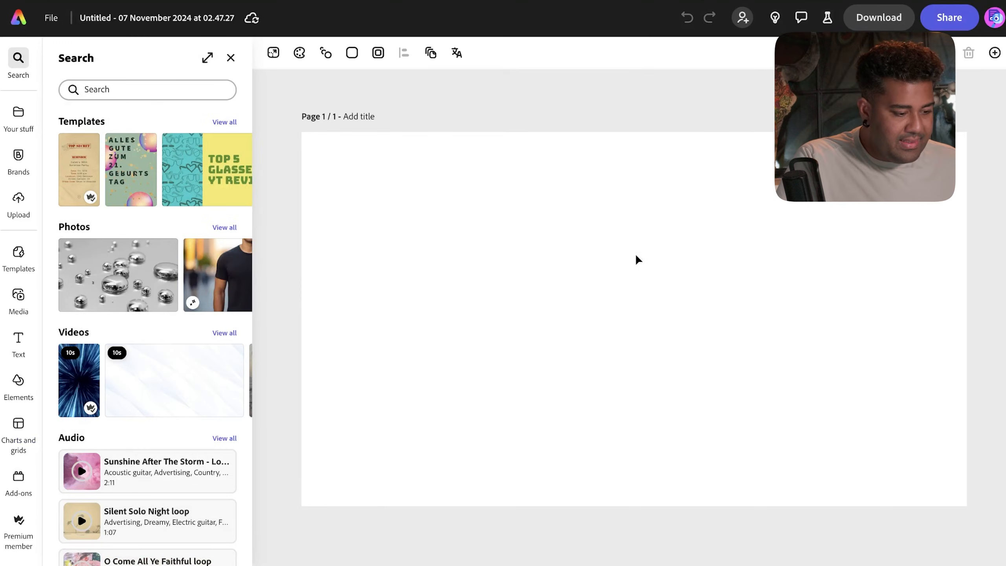
- Place a widescreen 16:9 AI-generated image placeholder on the design
{"action": "left_click", "coordinate": [18, 296]}
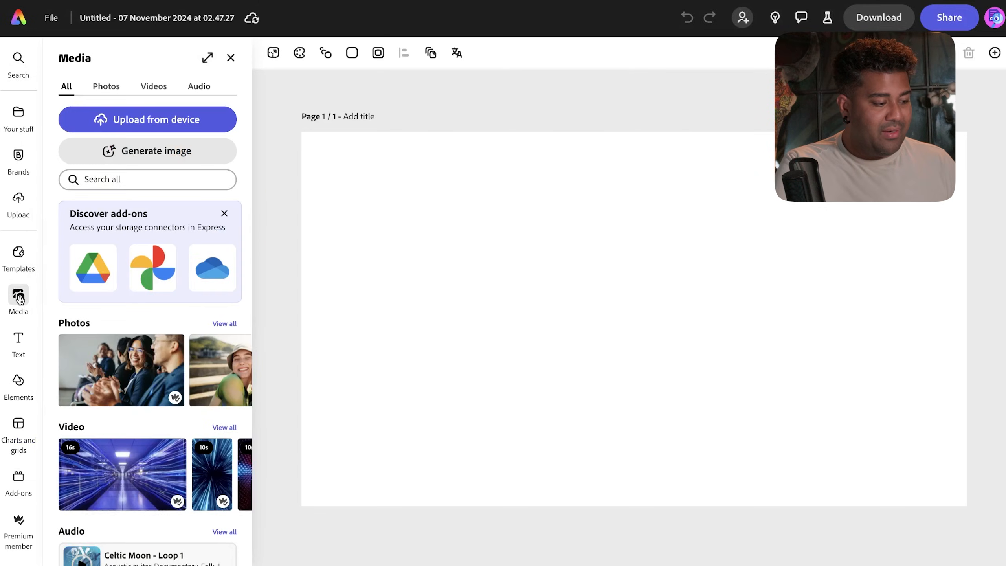
{"action": "left_click", "coordinate": [131, 154]}
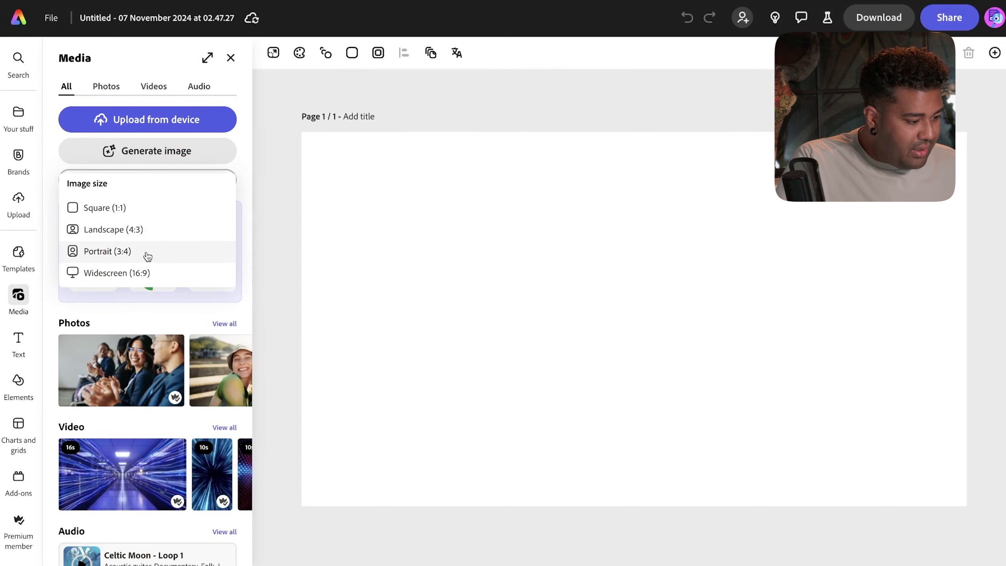
{"action": "left_click", "coordinate": [141, 273]}
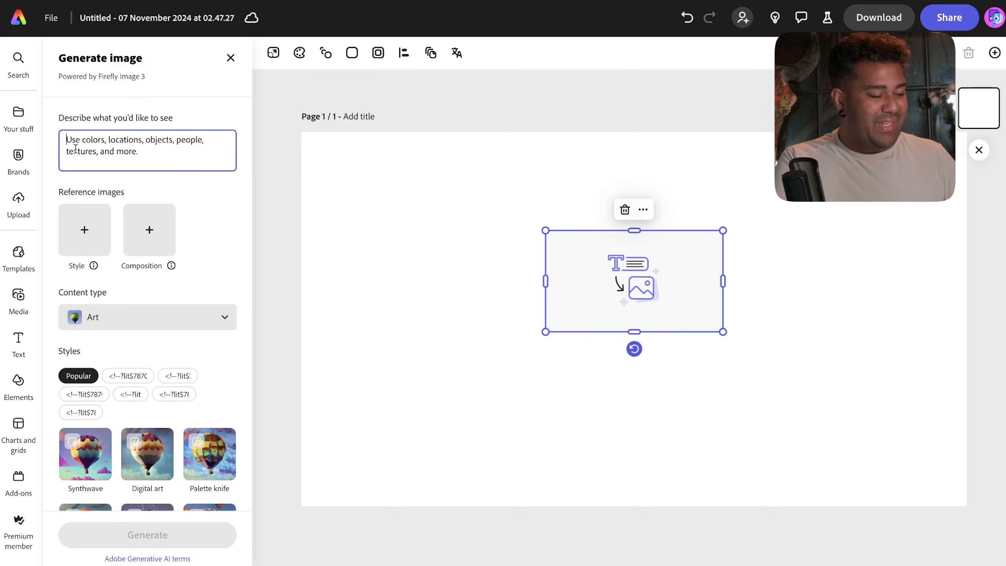
- Generate art of a man holding balloons suddenly learning to feel, enlarged to fill the page
{"action": "type", "text": "A man holding a bunch of balloons"}
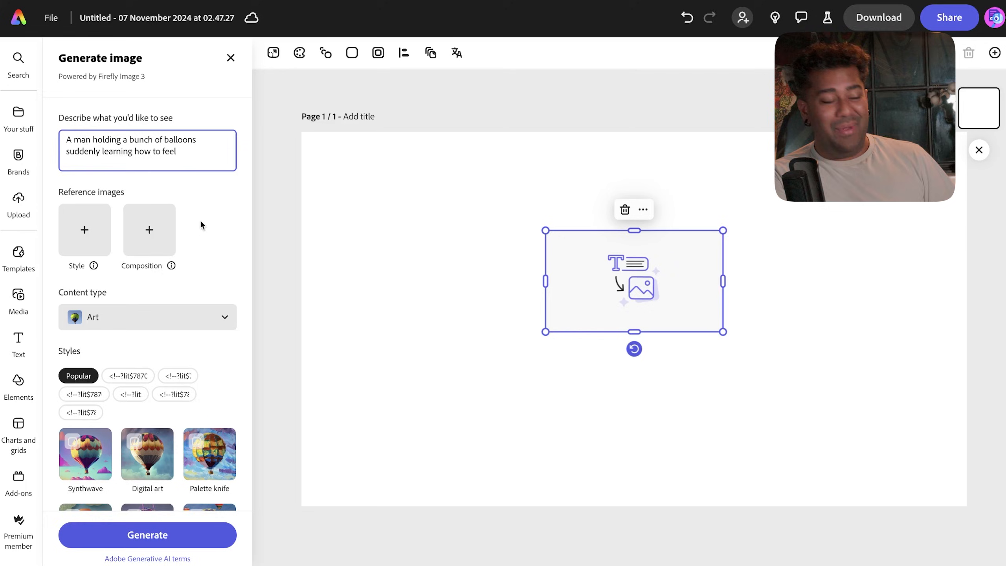
{"action": "scroll", "coordinate": [201, 222], "scroll_direction": "down", "scroll_amount": 2}
{"action": "scroll", "coordinate": [200, 219], "scroll_direction": "up", "scroll_amount": 2}
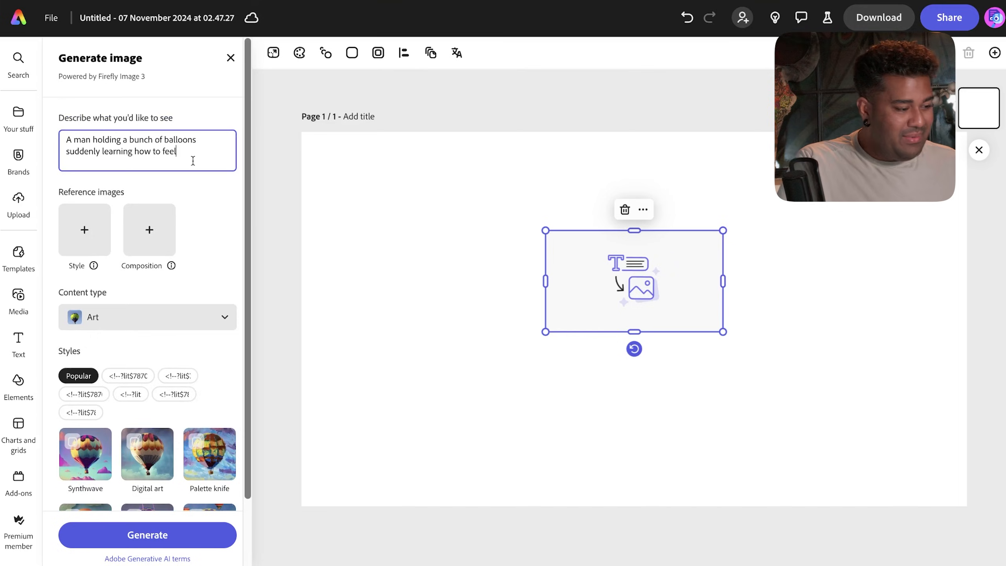
{"action": "left_click", "coordinate": [136, 533]}
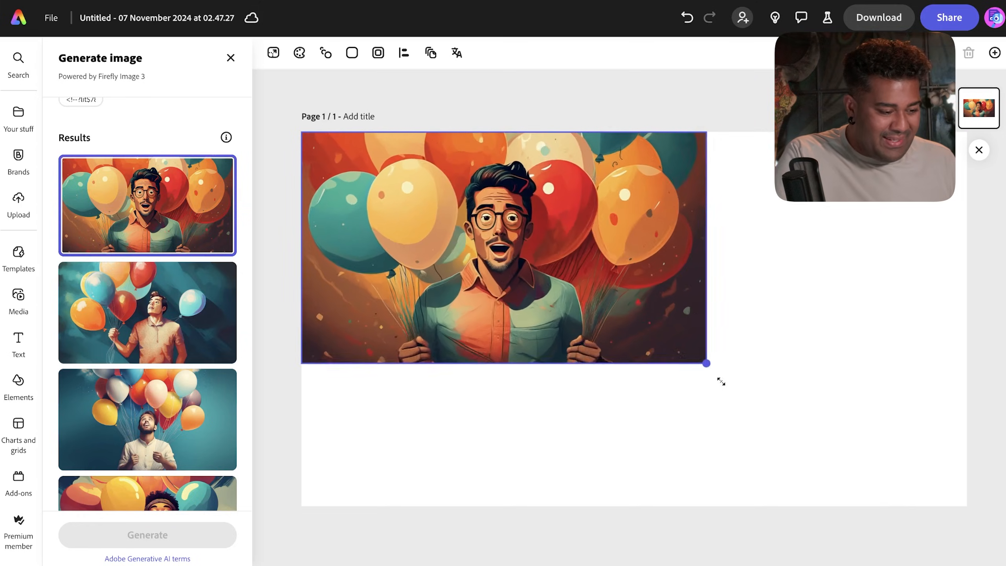
{"action": "left_click_drag", "start_coordinate": [718, 381], "coordinate": [941, 561]}
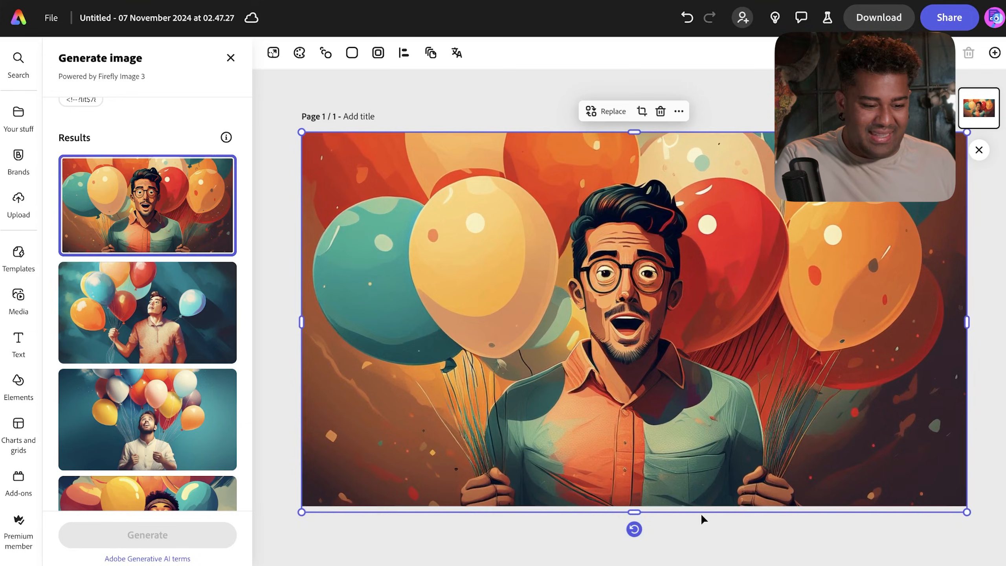
- Download the design with the current generated image
{"action": "left_click", "coordinate": [729, 539]}
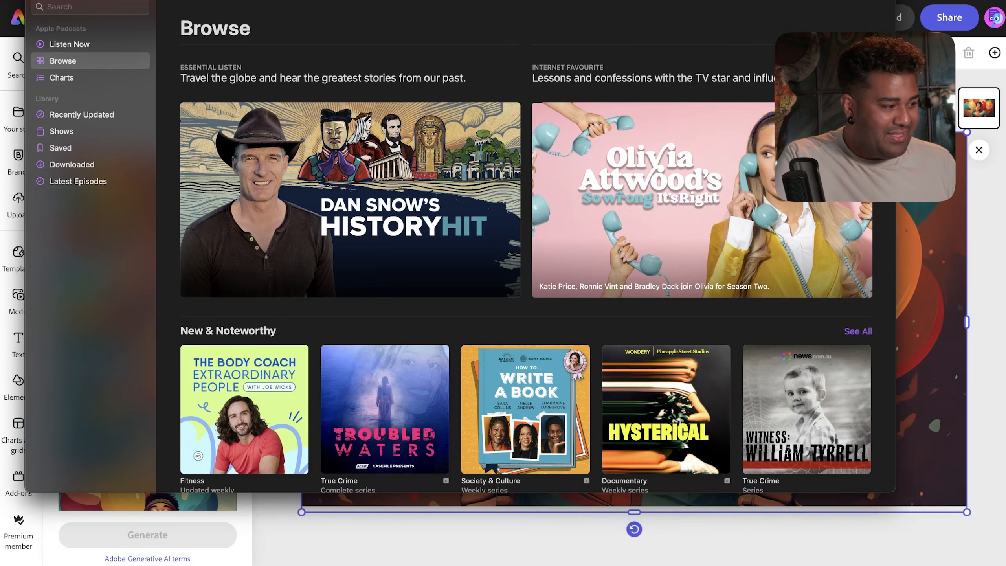
{"action": "key", "text": "super+q"}
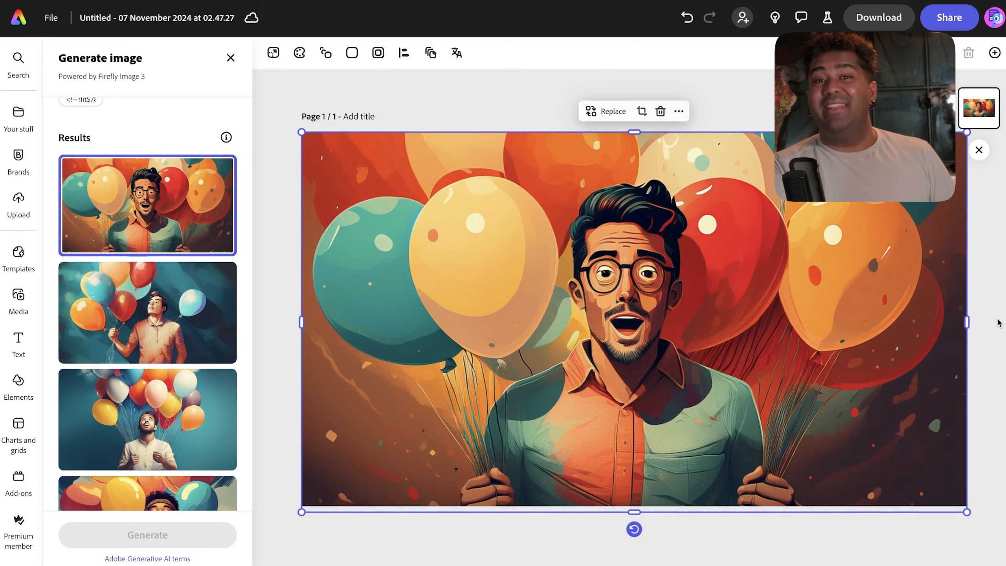
{"action": "left_click", "coordinate": [885, 19]}
{"action": "left_click", "coordinate": [975, 171]}
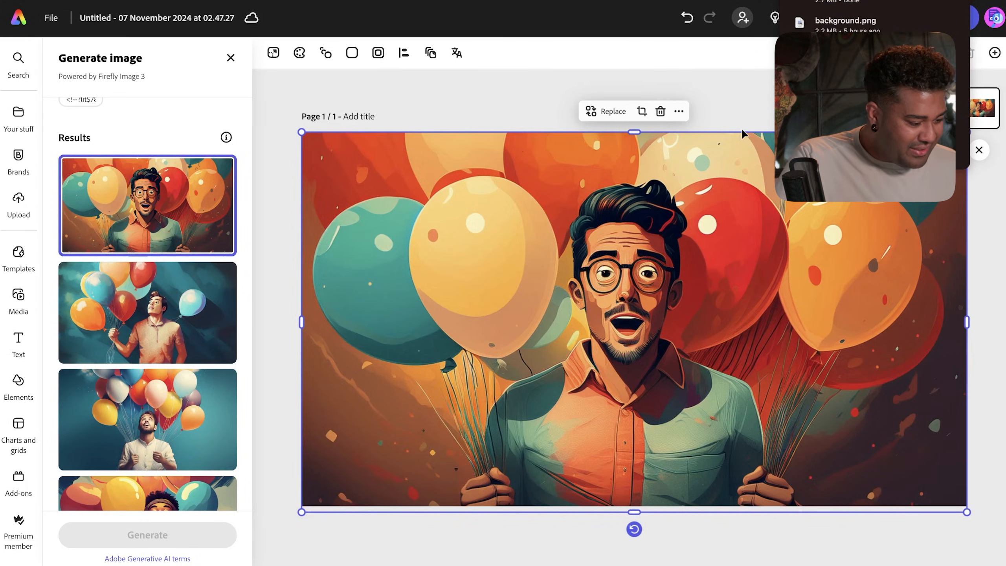
- Swap in the smiling man with a headband among balloons and download the updated design
{"action": "scroll", "coordinate": [170, 365], "scroll_direction": "down", "scroll_amount": 3}
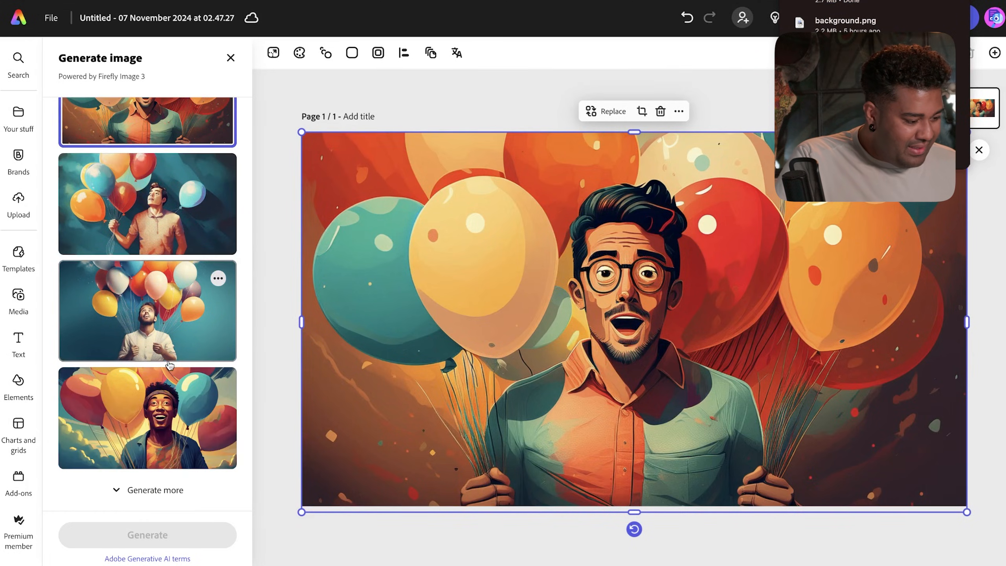
{"action": "scroll", "coordinate": [169, 364], "scroll_direction": "up", "scroll_amount": 5}
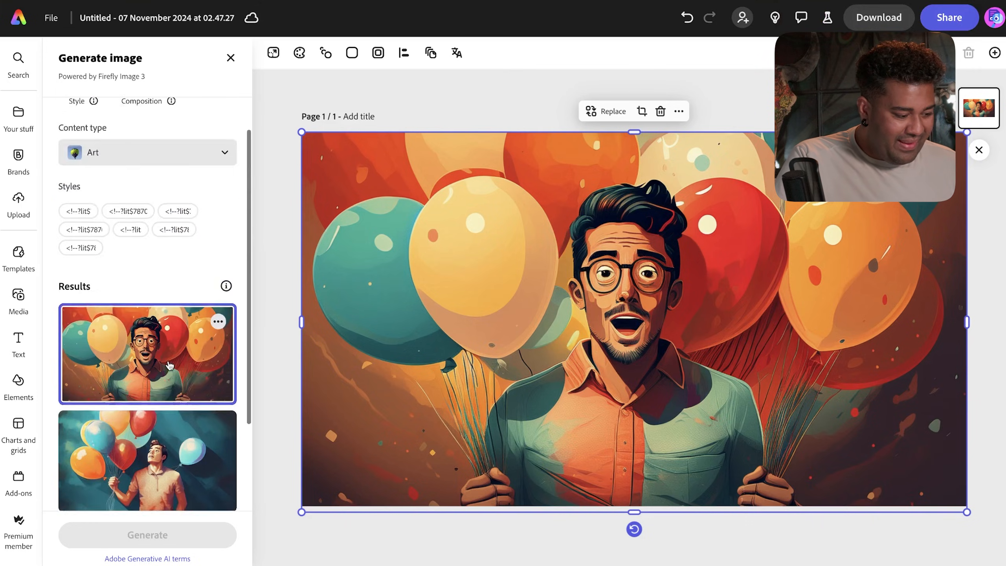
{"action": "scroll", "coordinate": [170, 364], "scroll_direction": "down", "scroll_amount": 5}
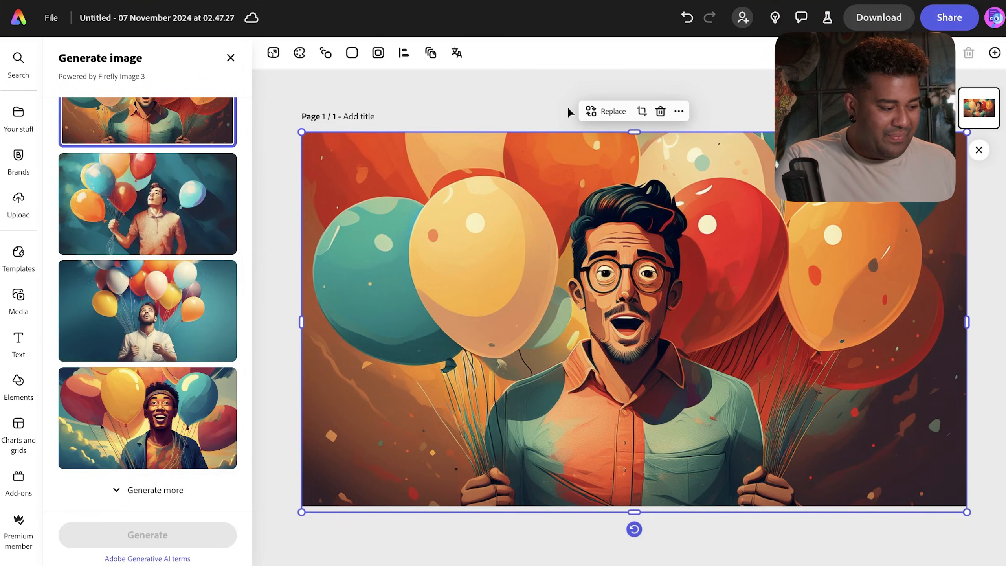
{"action": "scroll", "coordinate": [190, 206], "scroll_direction": "up", "scroll_amount": 5}
{"action": "scroll", "coordinate": [182, 278], "scroll_direction": "down", "scroll_amount": 5}
{"action": "left_click", "coordinate": [174, 396]}
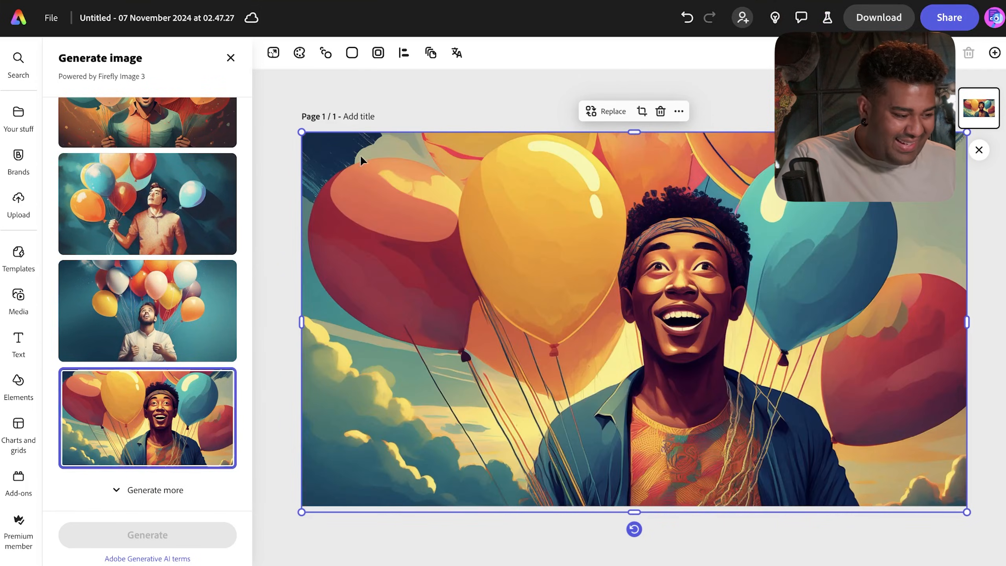
{"action": "mouse_move", "coordinate": [301, 132]}
{"action": "left_mouse_down"}
{"action": "mouse_move", "coordinate": [321, 143]}
{"action": "mouse_move", "coordinate": [301, 132]}
{"action": "left_mouse_up"}
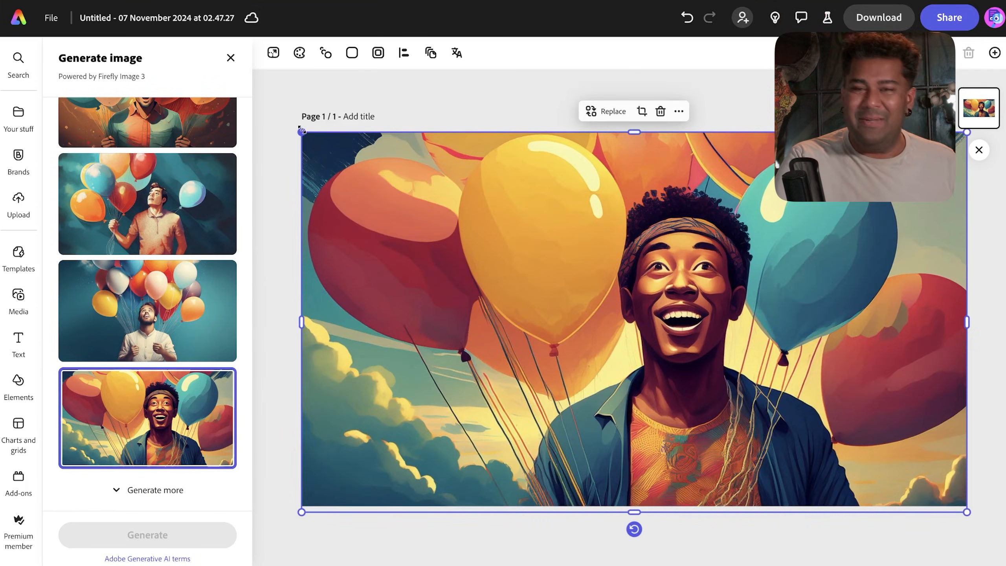
{"action": "left_click", "coordinate": [881, 24]}
{"action": "left_click", "coordinate": [986, 171]}
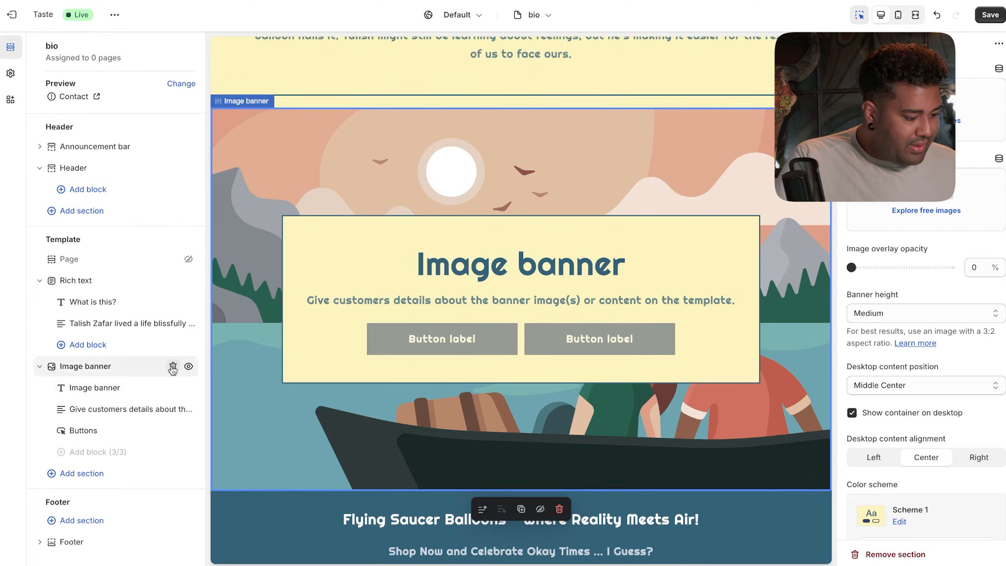
- Restore the deleted image banner, then remove its heading, text and buttons blocks
{"action": "left_click", "coordinate": [173, 366]}
{"action": "key", "text": "super+z"}
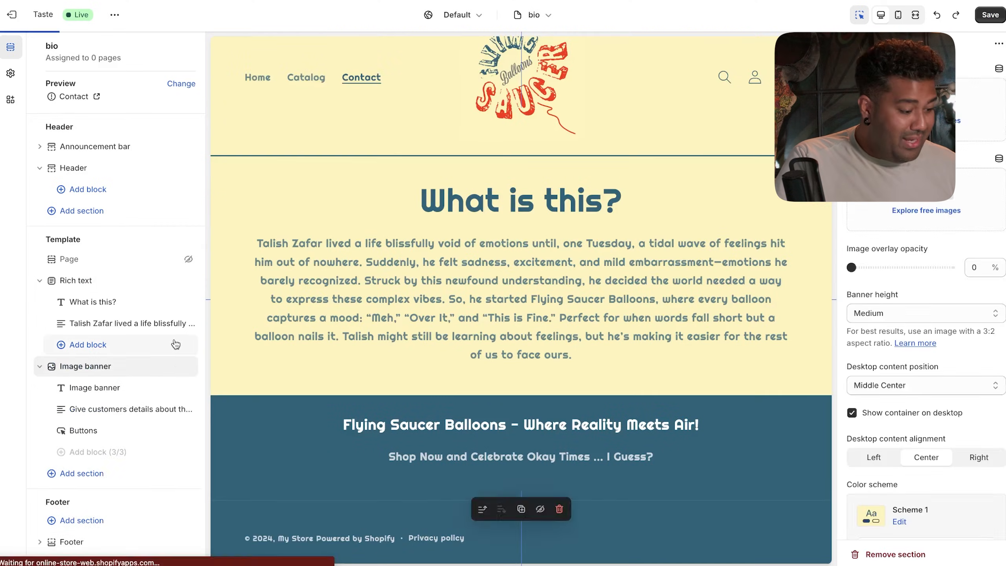
{"action": "left_click", "coordinate": [172, 388]}
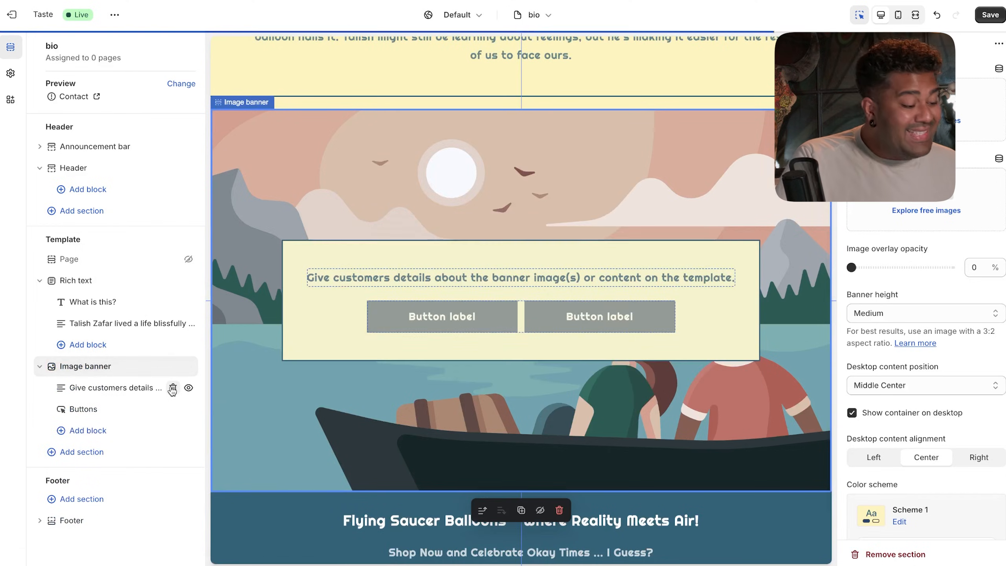
{"action": "left_click", "coordinate": [172, 387]}
{"action": "left_click", "coordinate": [173, 388]}
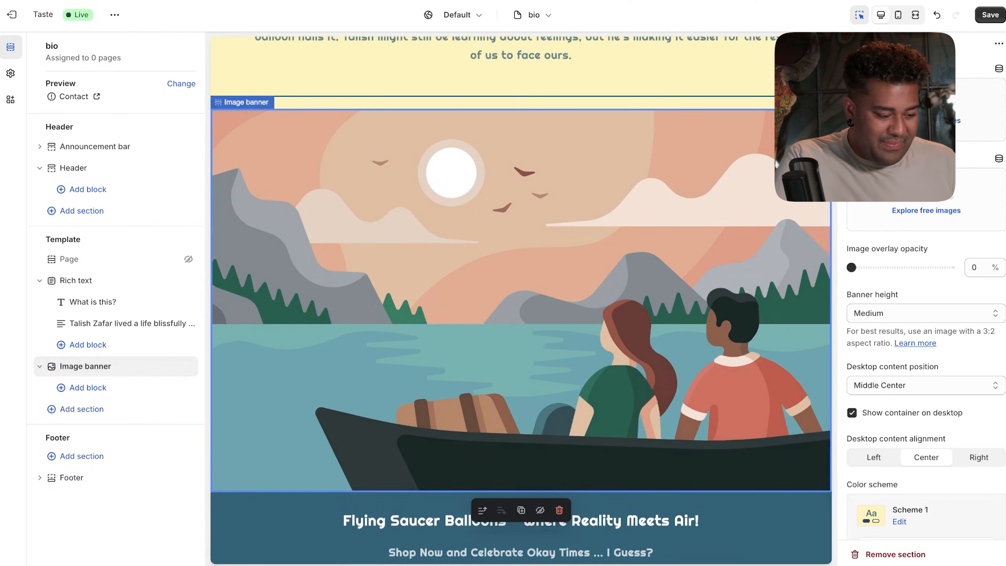
- Upload Untitled (3).png from Downloads and use it as the banner's first image
{"action": "left_click", "coordinate": [926, 102]}
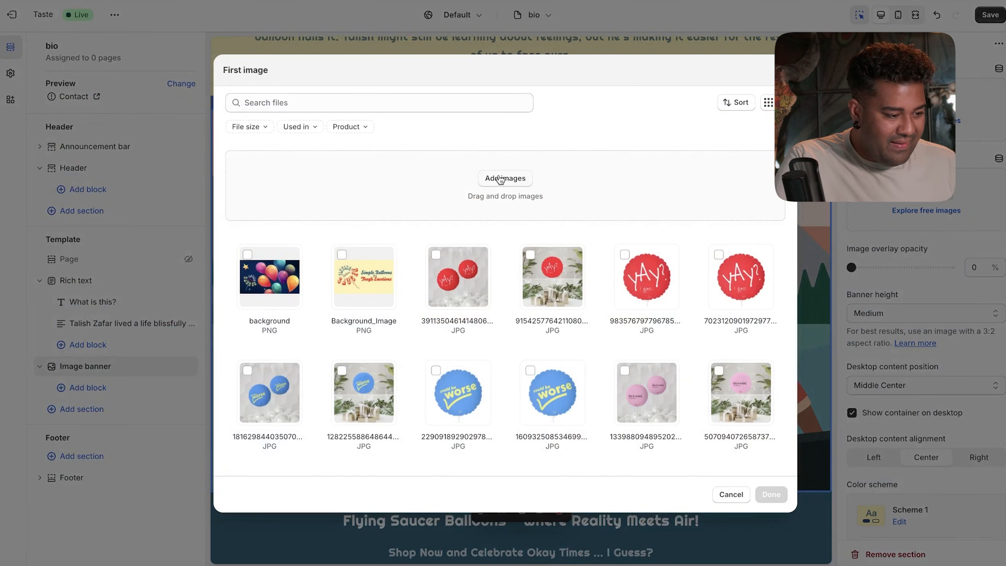
{"action": "left_click", "coordinate": [501, 179]}
{"action": "left_click", "coordinate": [311, 207]}
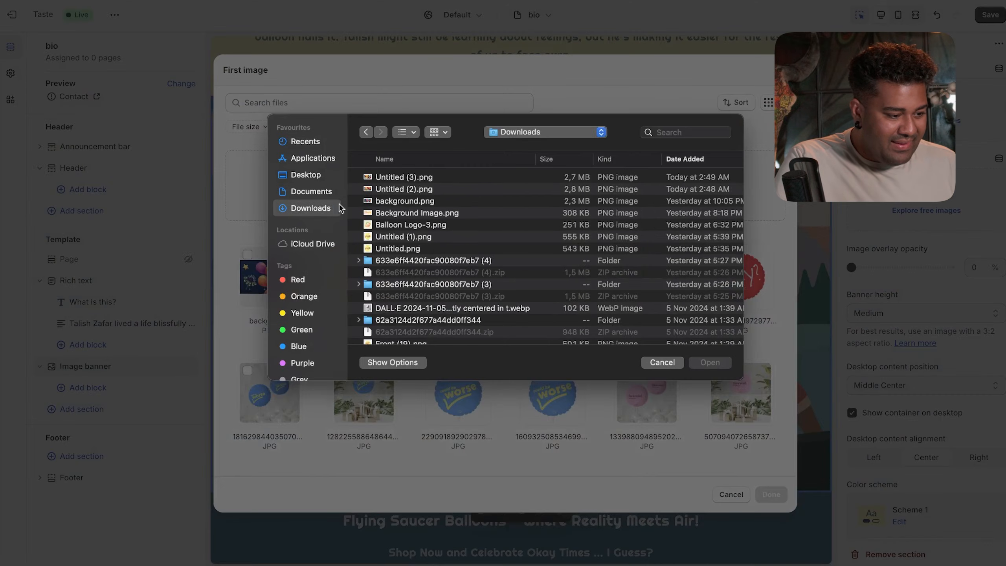
{"action": "left_click", "coordinate": [423, 179]}
{"action": "left_click", "coordinate": [710, 362]}
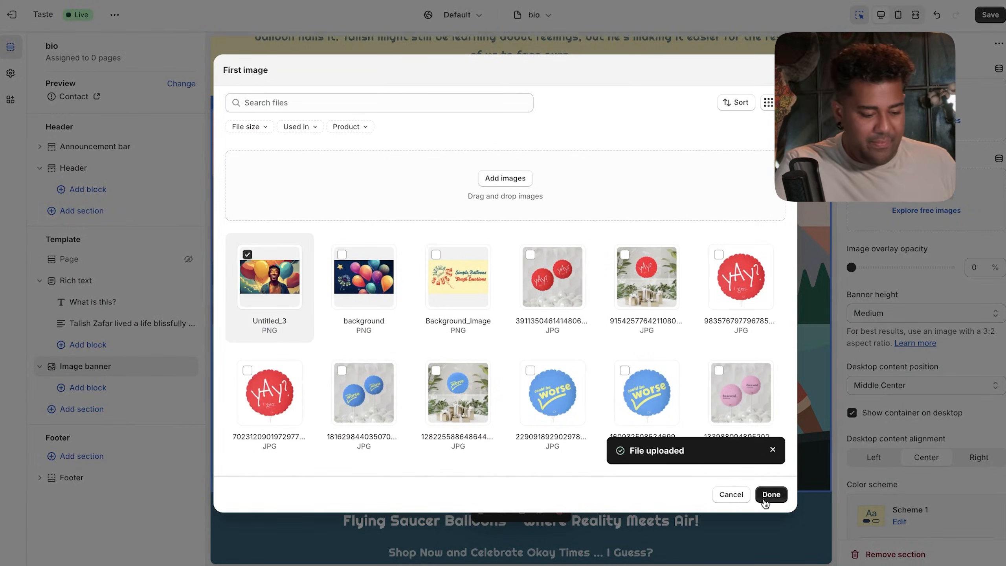
{"action": "left_click", "coordinate": [768, 496]}
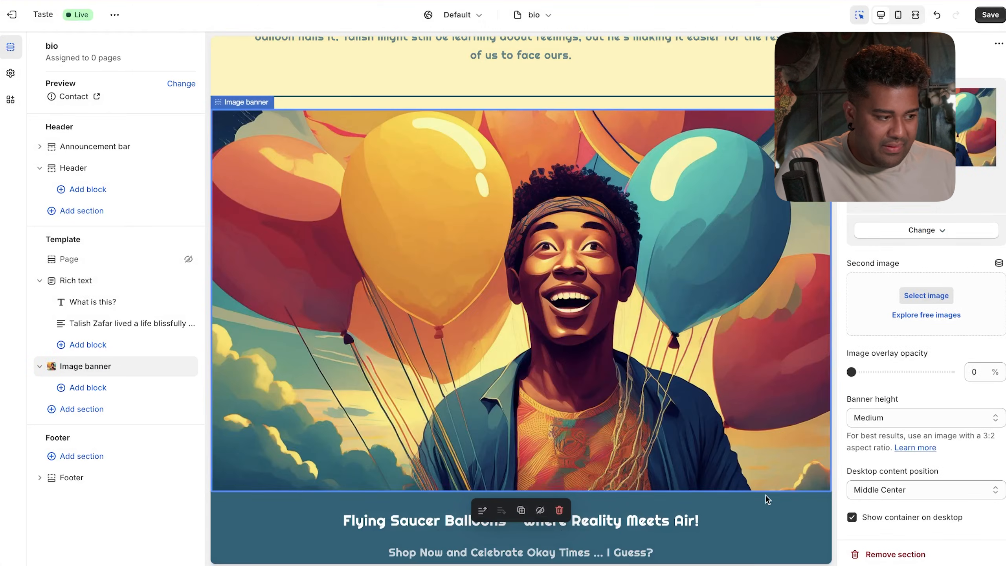
- Set the image banner's height to Small
{"action": "left_click", "coordinate": [922, 414]}
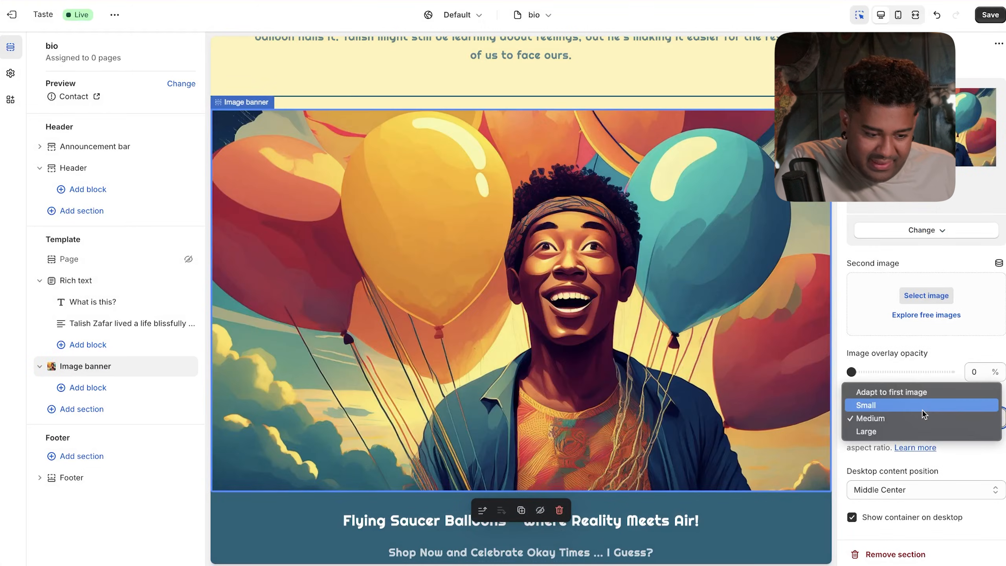
{"action": "left_click", "coordinate": [921, 405]}
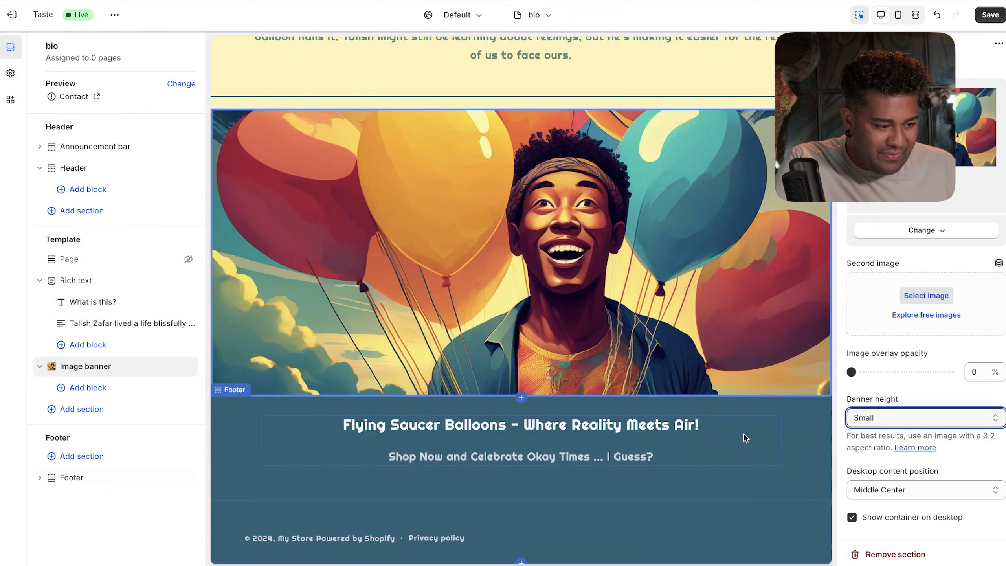
{"action": "scroll", "coordinate": [743, 434], "scroll_direction": "up", "scroll_amount": 5}
{"action": "scroll", "coordinate": [633, 218], "scroll_direction": "up", "scroll_amount": 3}
- Review the bio story and banner in the preview, then save the theme
{"action": "left_click", "coordinate": [618, 313]}
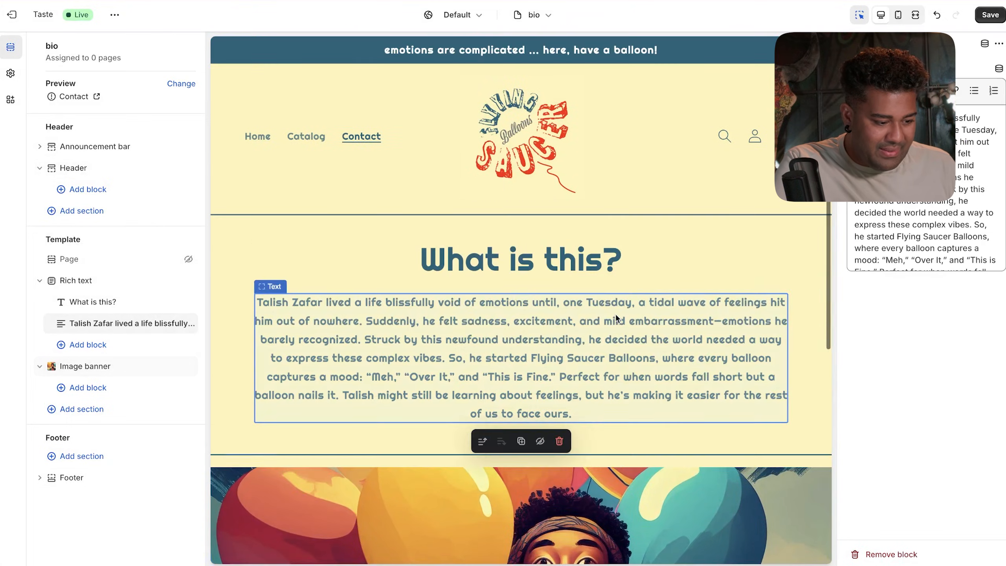
{"action": "scroll", "coordinate": [619, 460], "scroll_direction": "down", "scroll_amount": 5}
{"action": "scroll", "coordinate": [620, 457], "scroll_direction": "up", "scroll_amount": 5}
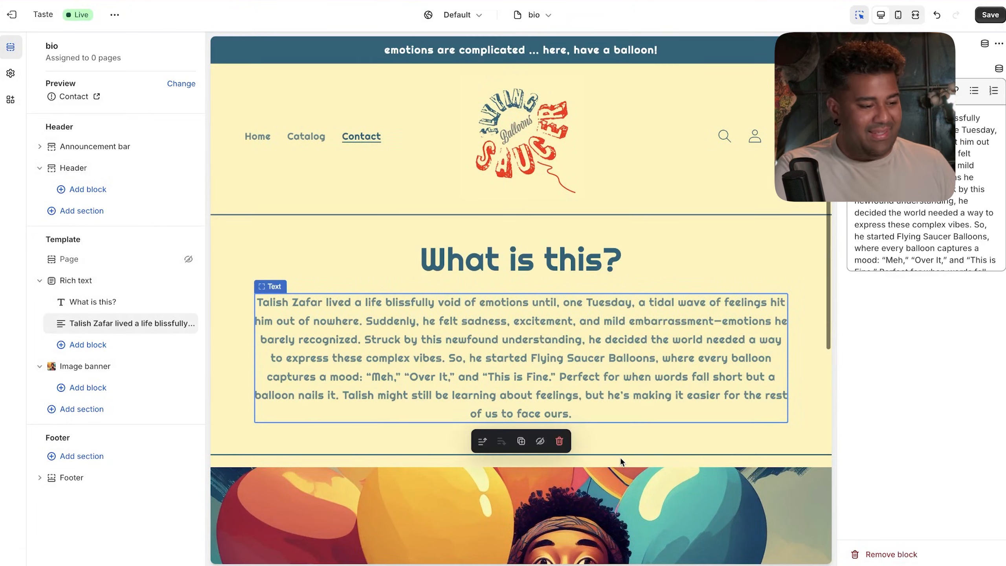
{"action": "scroll", "coordinate": [650, 383], "scroll_direction": "down", "scroll_amount": 6}
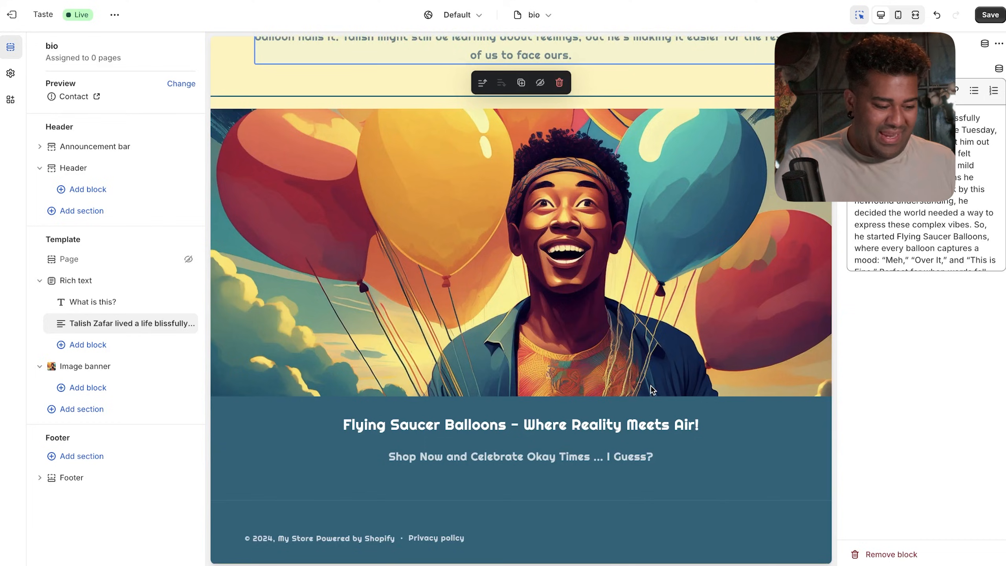
{"action": "scroll", "coordinate": [650, 385], "scroll_direction": "up", "scroll_amount": 1}
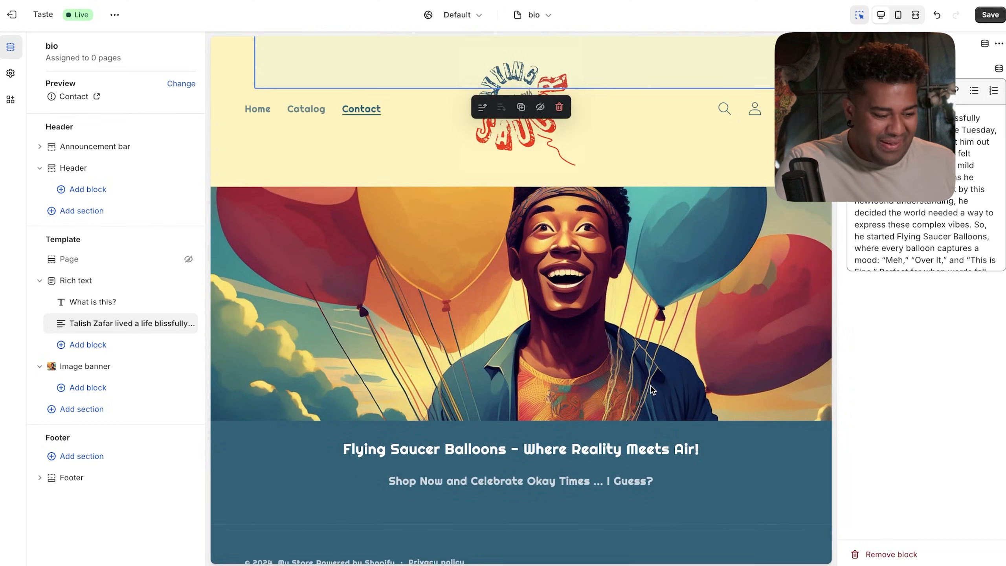
{"action": "scroll", "coordinate": [651, 386], "scroll_direction": "up", "scroll_amount": 3}
{"action": "scroll", "coordinate": [652, 390], "scroll_direction": "up", "scroll_amount": 1}
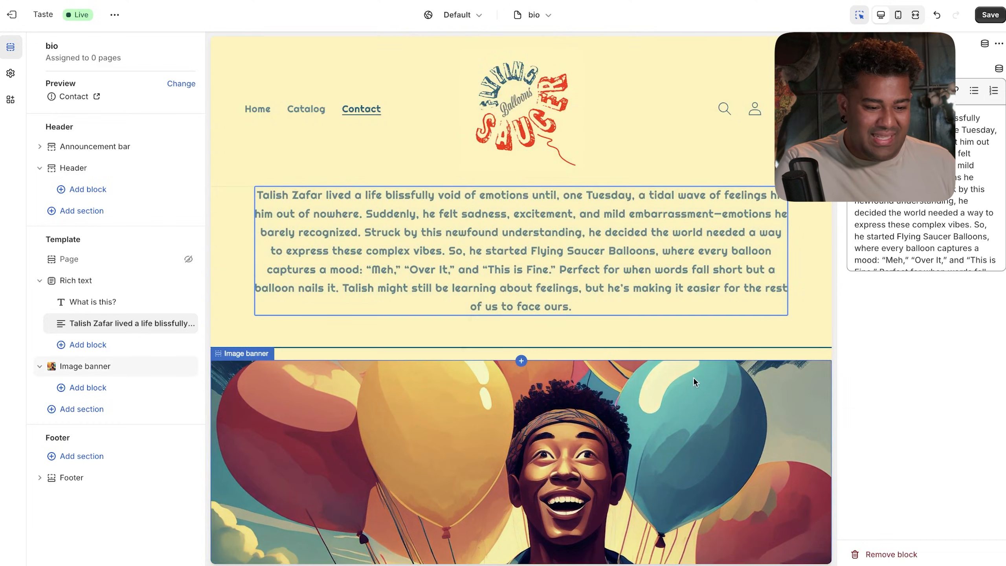
{"action": "scroll", "coordinate": [771, 344], "scroll_direction": "up", "scroll_amount": 3}
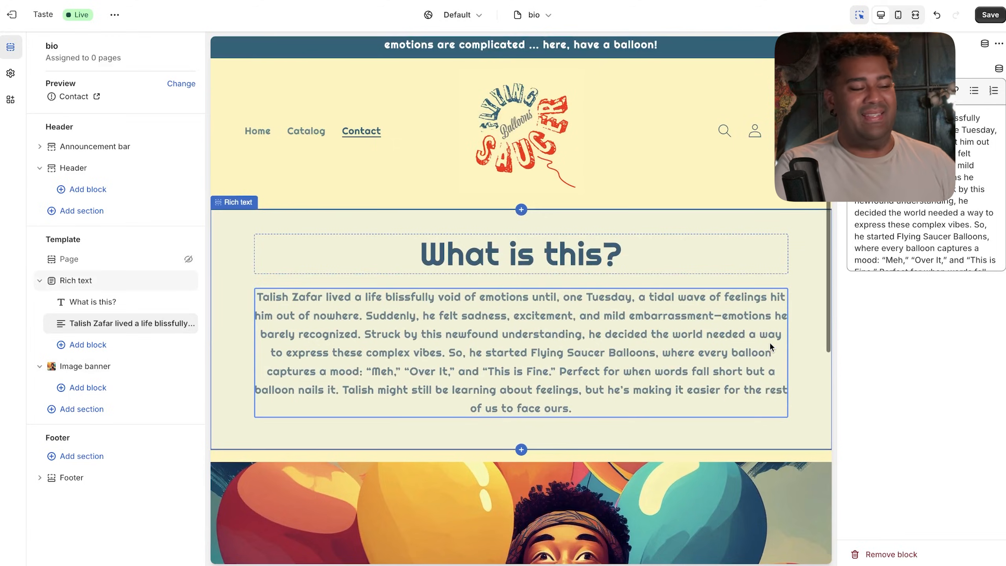
{"action": "scroll", "coordinate": [770, 345], "scroll_direction": "down", "scroll_amount": 9}
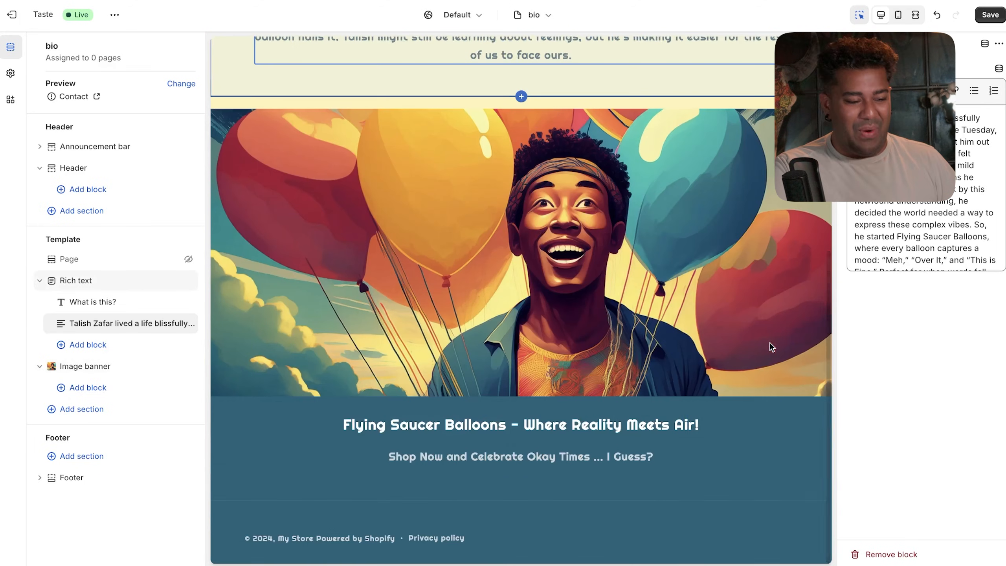
{"action": "scroll", "coordinate": [770, 345], "scroll_direction": "up", "scroll_amount": 8}
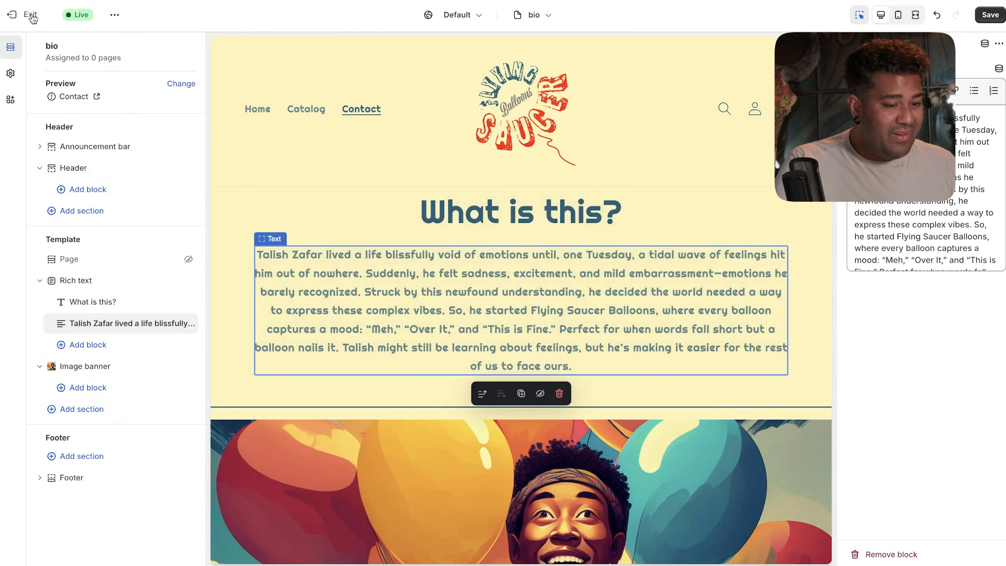
{"action": "left_click", "coordinate": [992, 15]}
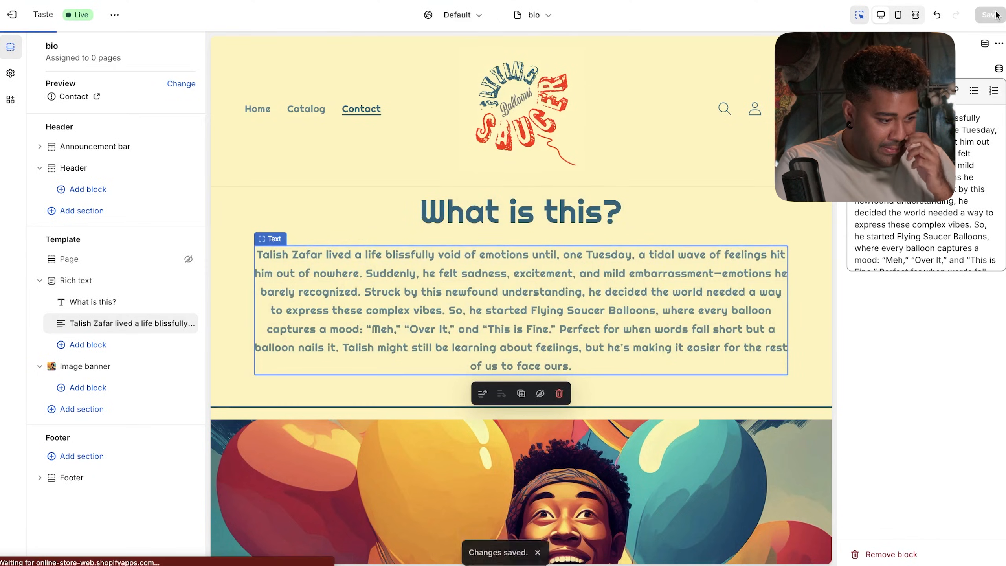
- Open the store's Main menu in the admin, then cancel adding a new item
{"action": "left_click", "coordinate": [13, 17]}
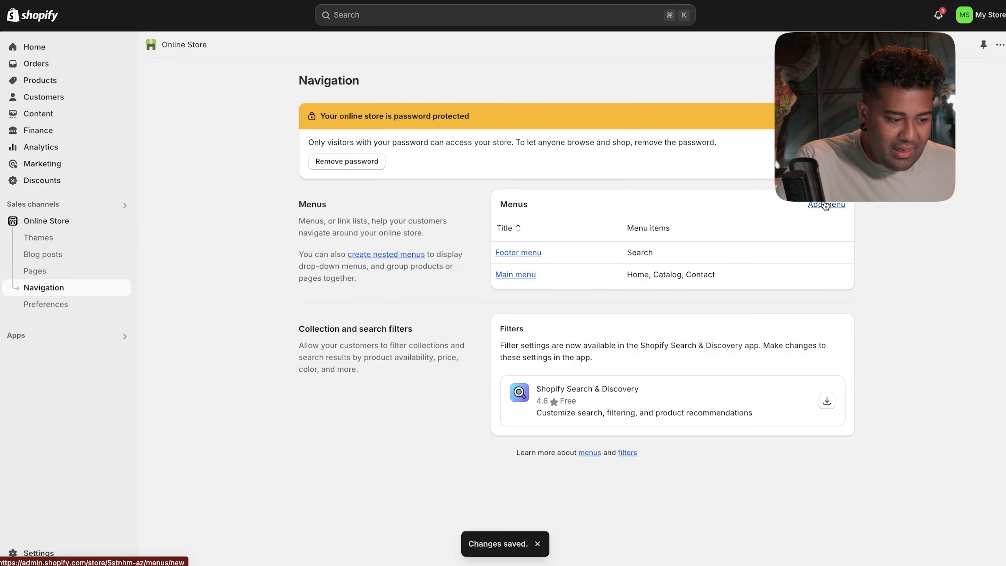
{"action": "left_click", "coordinate": [531, 275]}
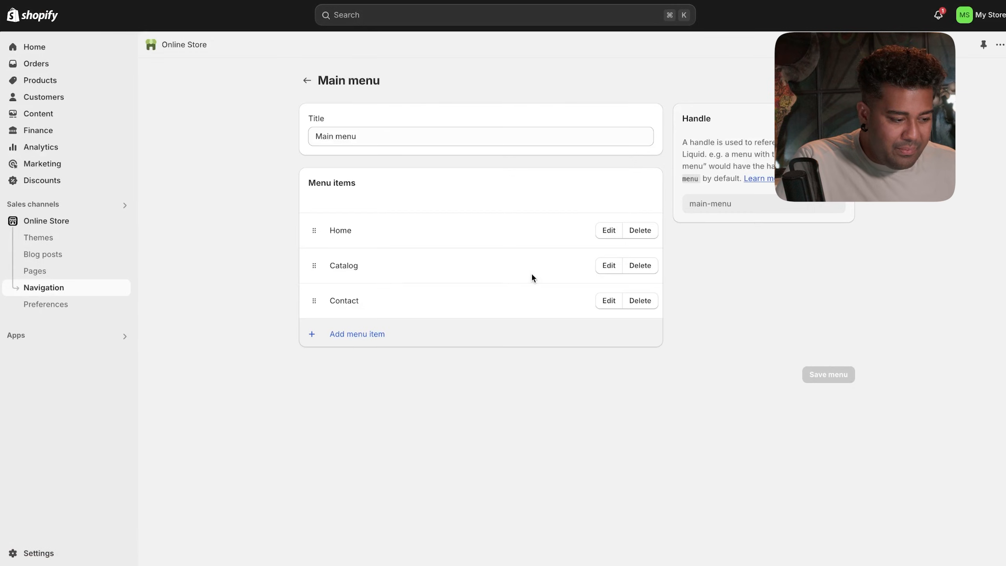
{"action": "left_click", "coordinate": [366, 341]}
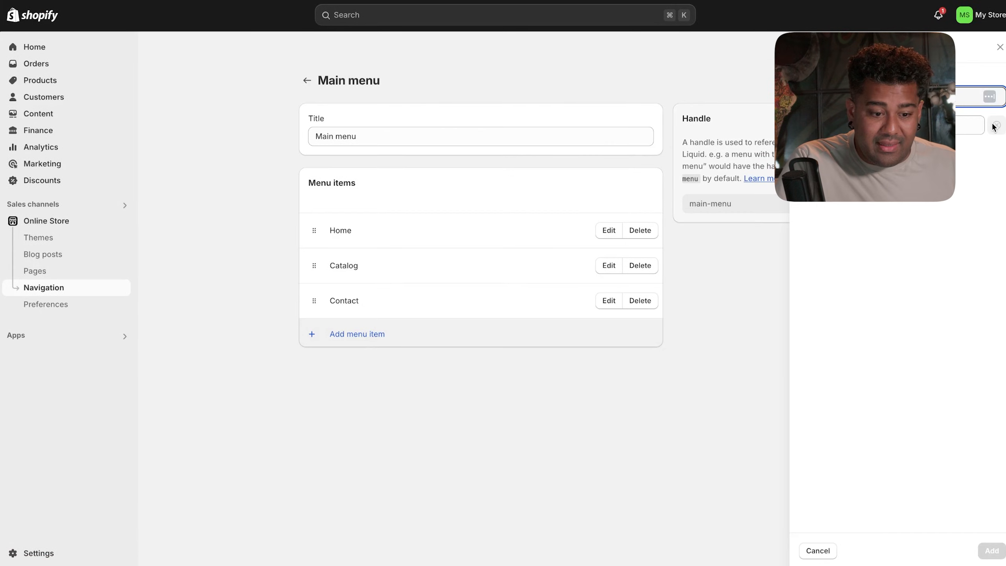
{"action": "key", "text": "Escape"}
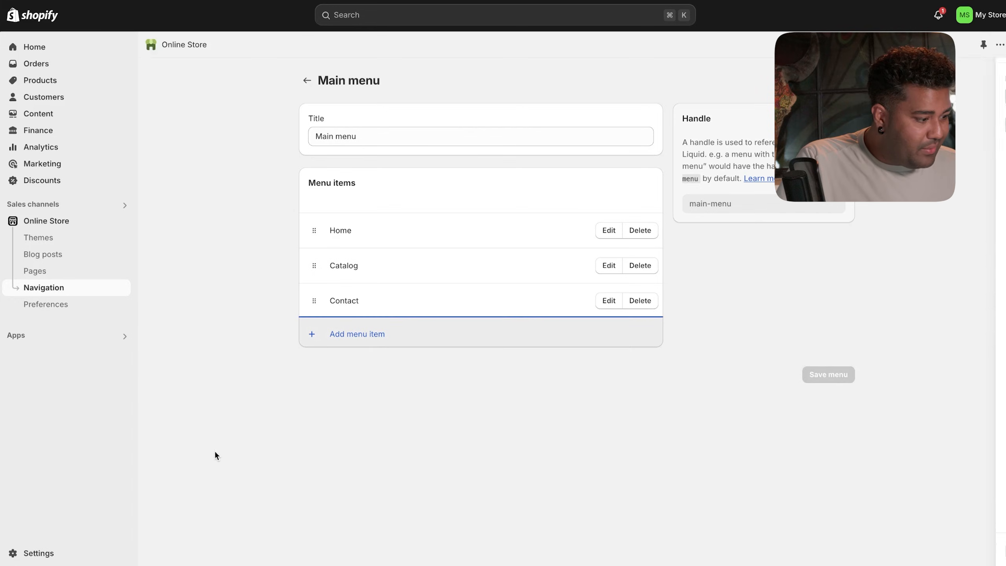
- Reopen the Taste theme editor and switch to the bio page template
{"action": "left_click", "coordinate": [77, 220]}
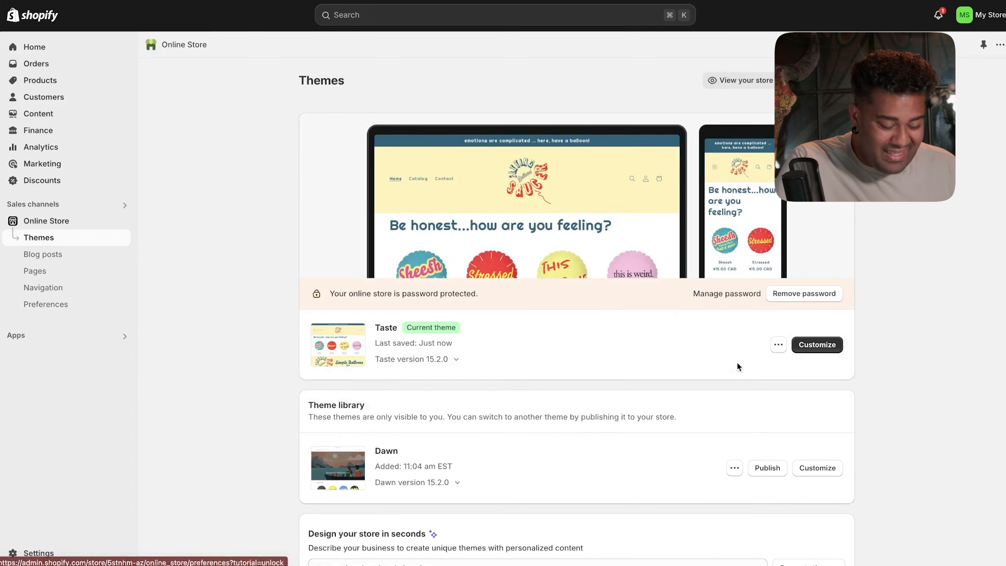
{"action": "left_click", "coordinate": [805, 346]}
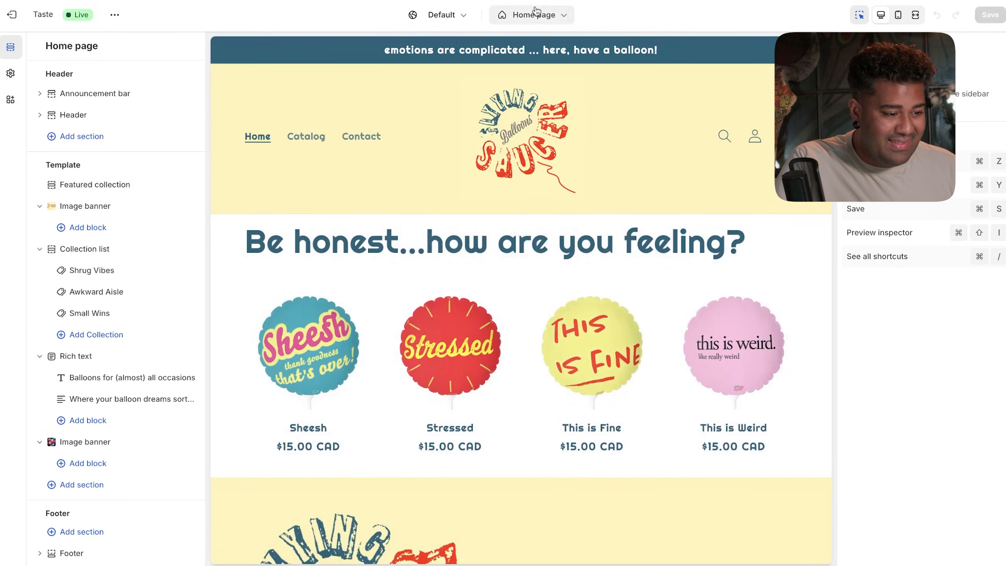
{"action": "left_click", "coordinate": [534, 15]}
{"action": "left_click", "coordinate": [523, 232]}
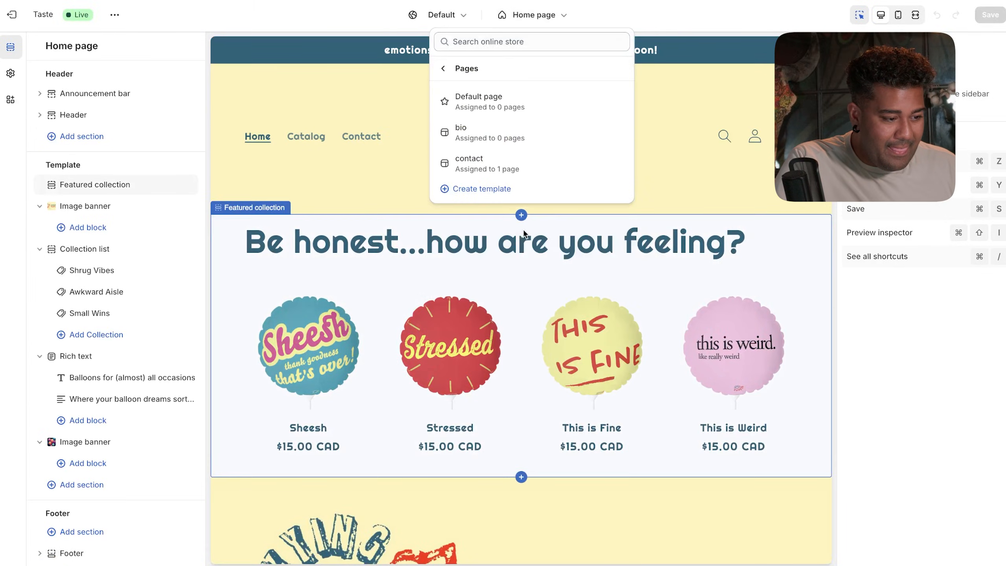
{"action": "left_click", "coordinate": [723, 164]}
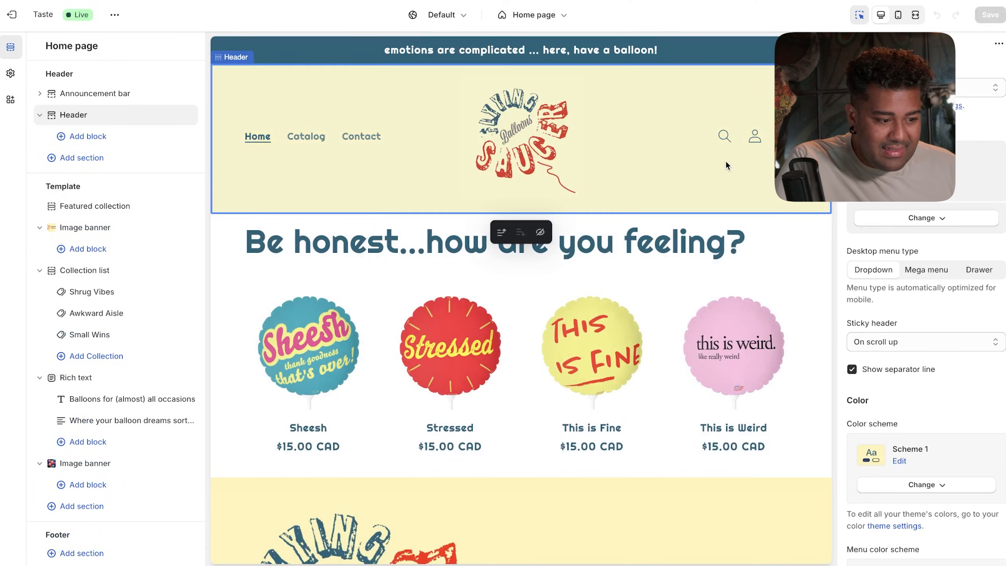
{"action": "left_click", "coordinate": [544, 18]}
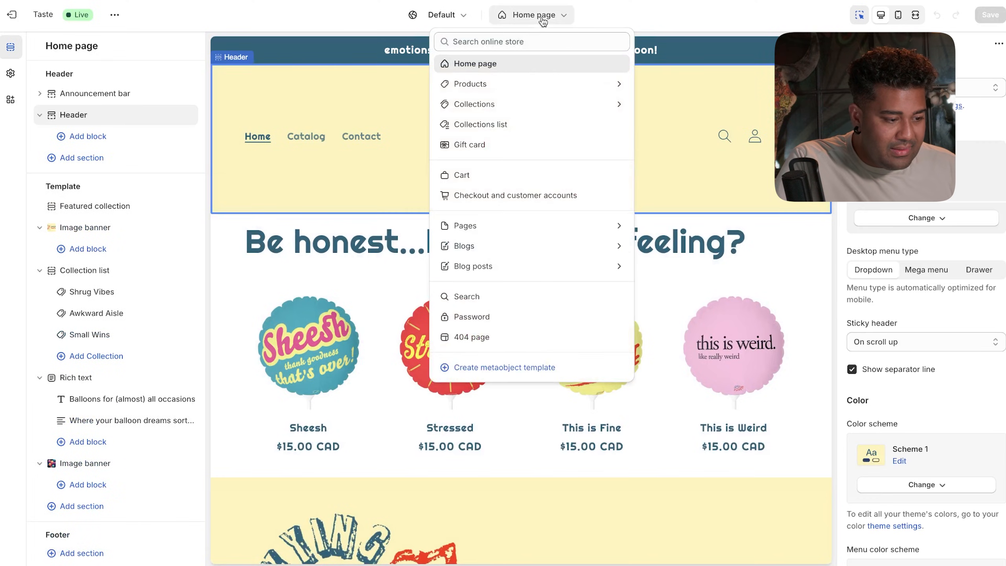
{"action": "left_click", "coordinate": [536, 225]}
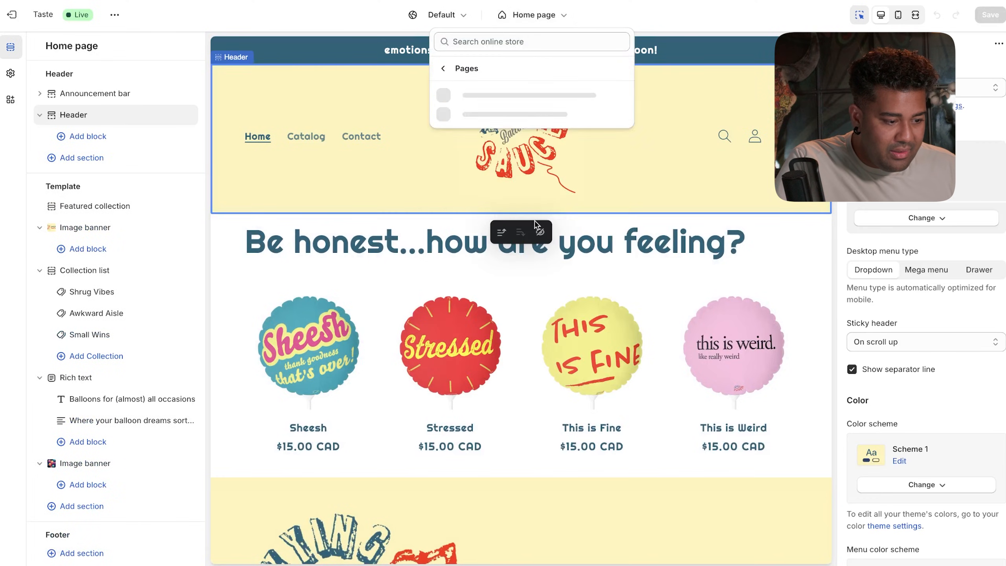
{"action": "left_click", "coordinate": [517, 133]}
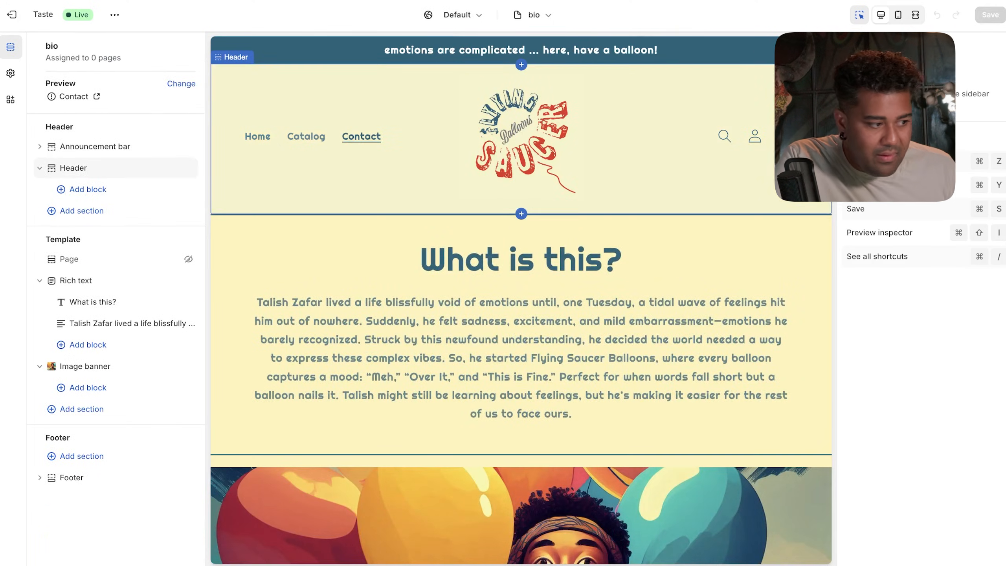
{"action": "left_click", "coordinate": [115, 16]}
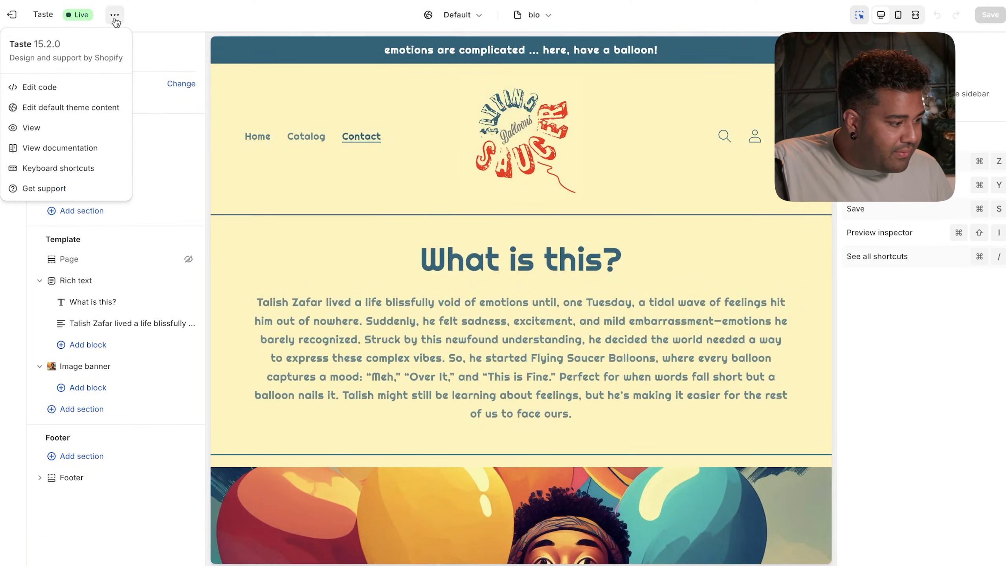
{"action": "key", "text": "Escape"}
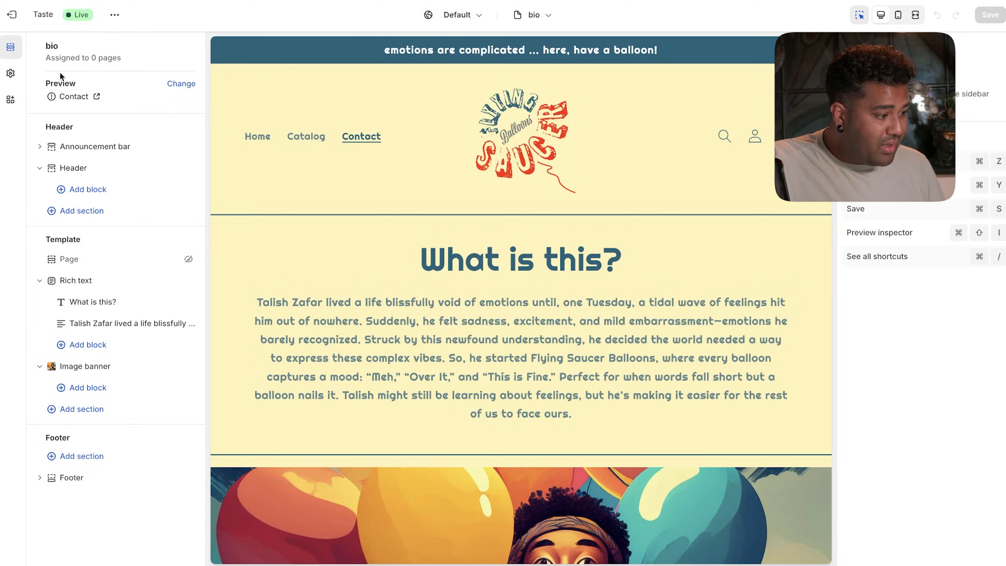
- Add a 'What is this?' item linking to the pasted bio page address and save the Main menu
{"action": "left_click", "coordinate": [10, 73]}
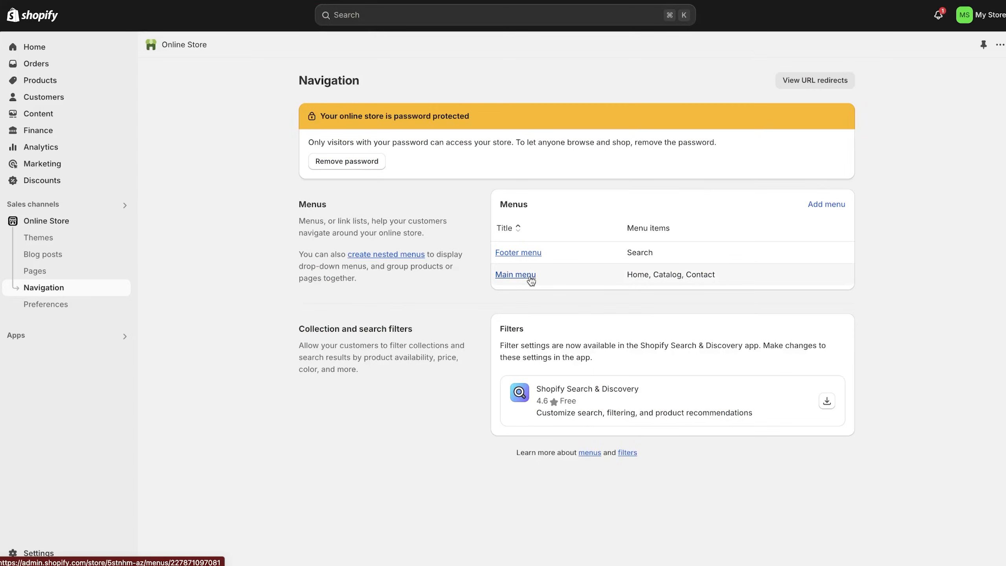
{"action": "left_click", "coordinate": [531, 280]}
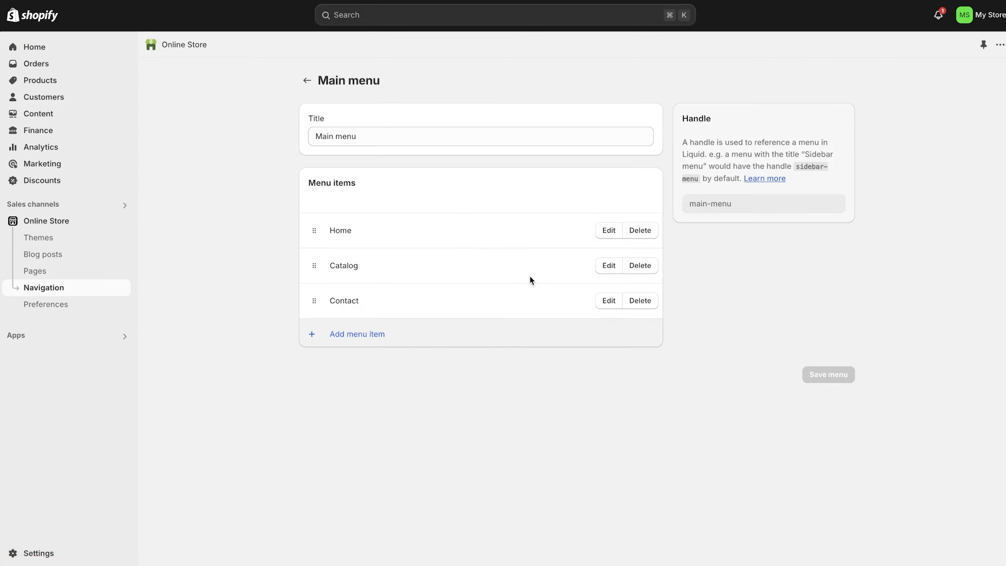
{"action": "left_click", "coordinate": [376, 334]}
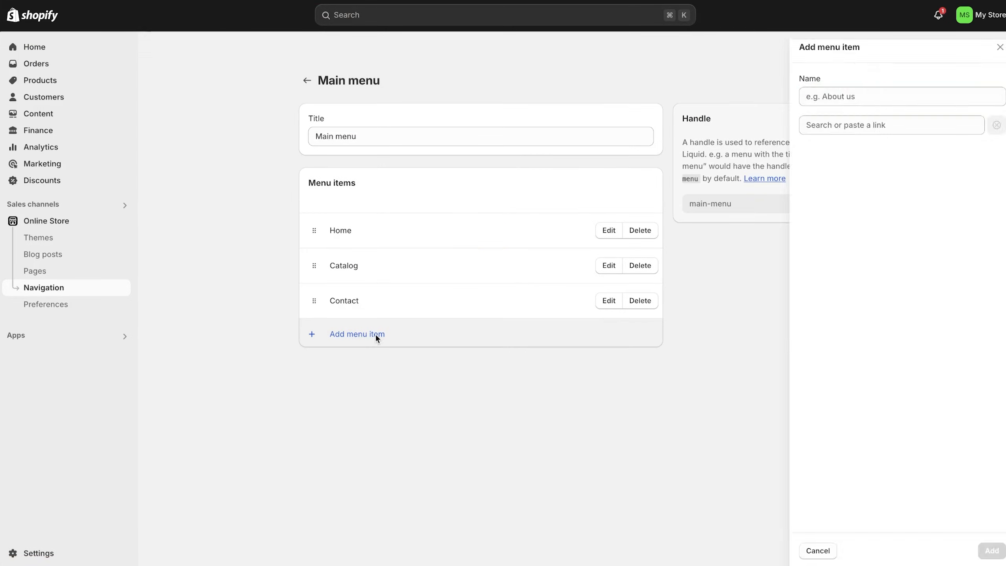
{"action": "type", "text": "W"}
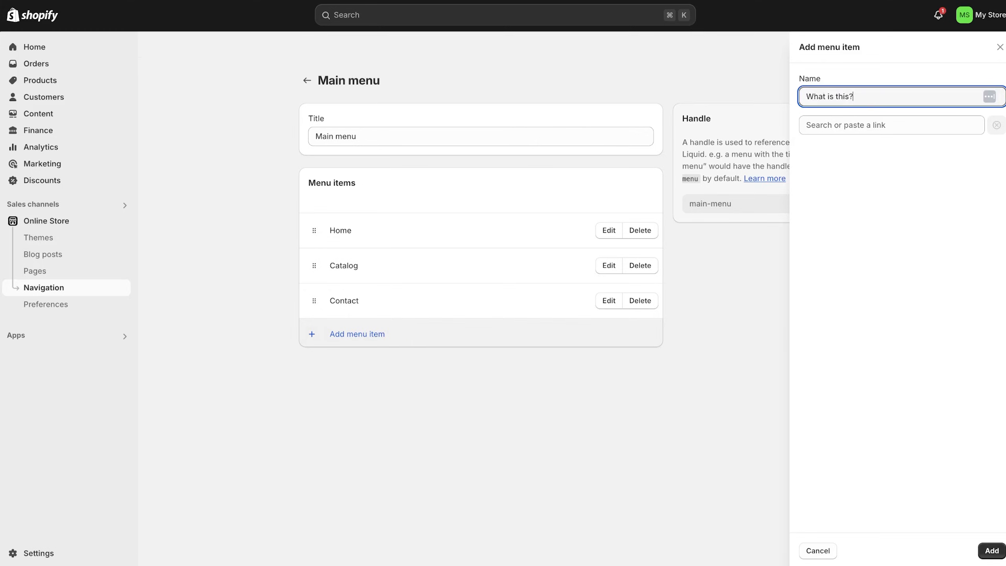
{"action": "left_click", "coordinate": [878, 119]}
{"action": "key", "text": "super+v"}
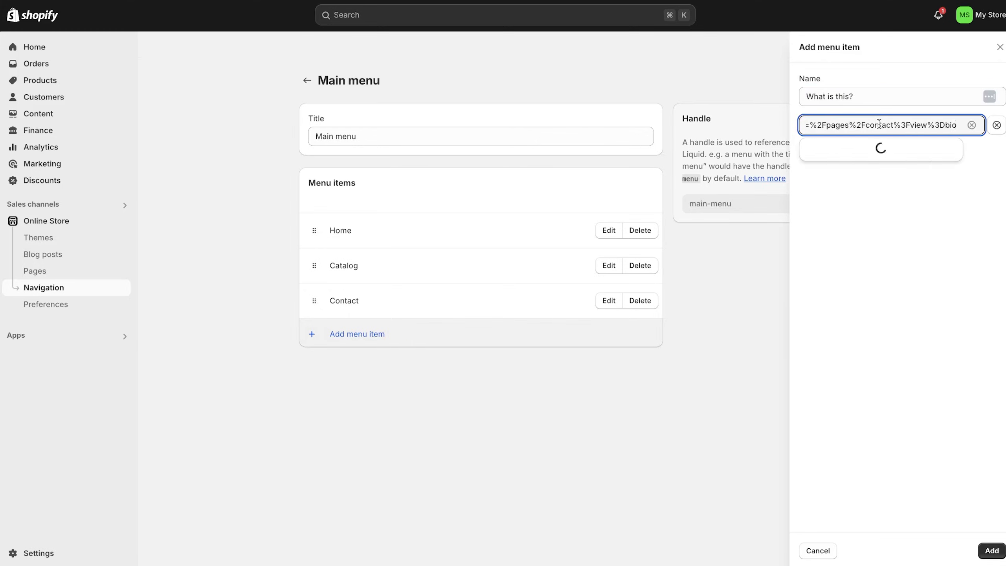
{"action": "left_click", "coordinate": [880, 150]}
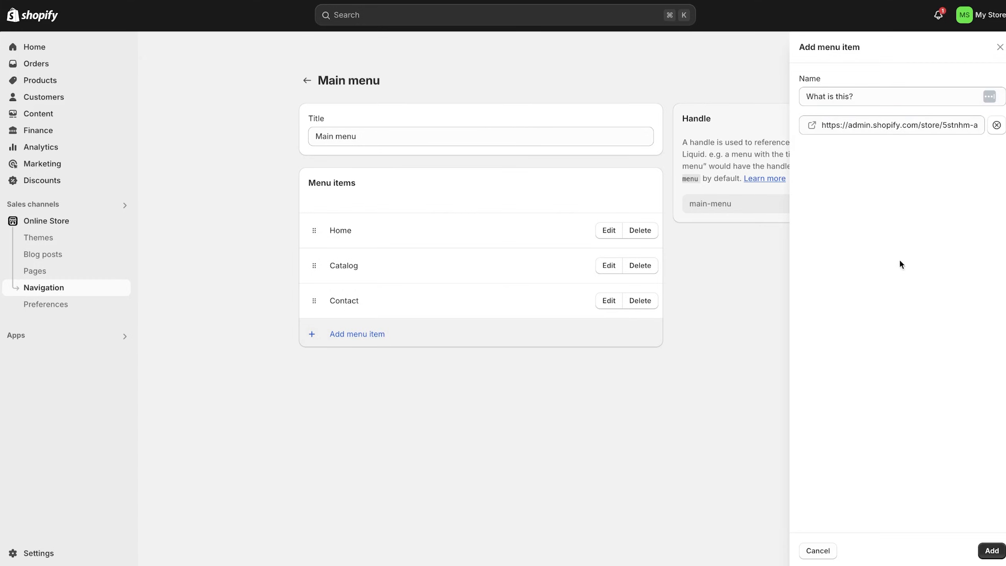
{"action": "left_click", "coordinate": [989, 550]}
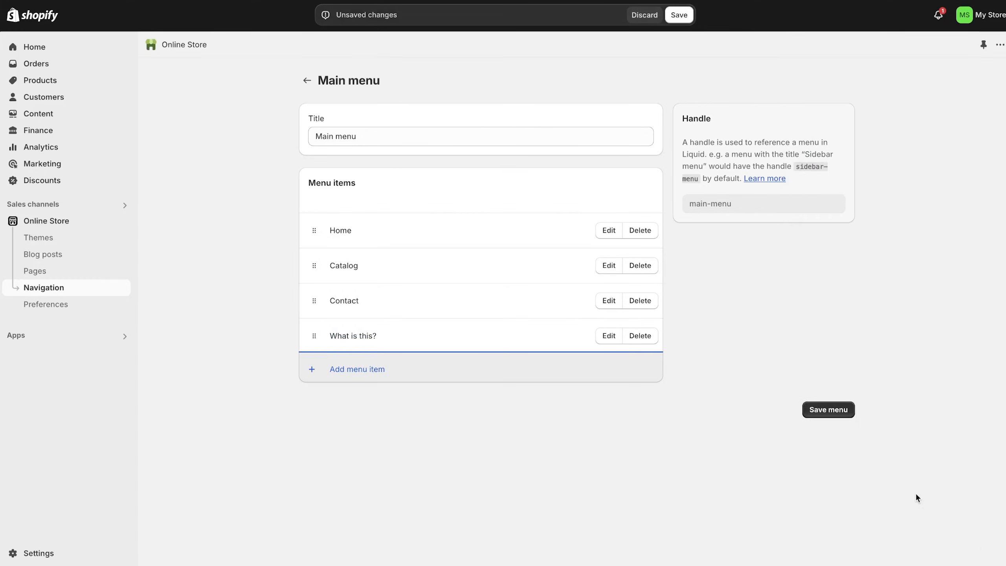
{"action": "left_click", "coordinate": [842, 410]}
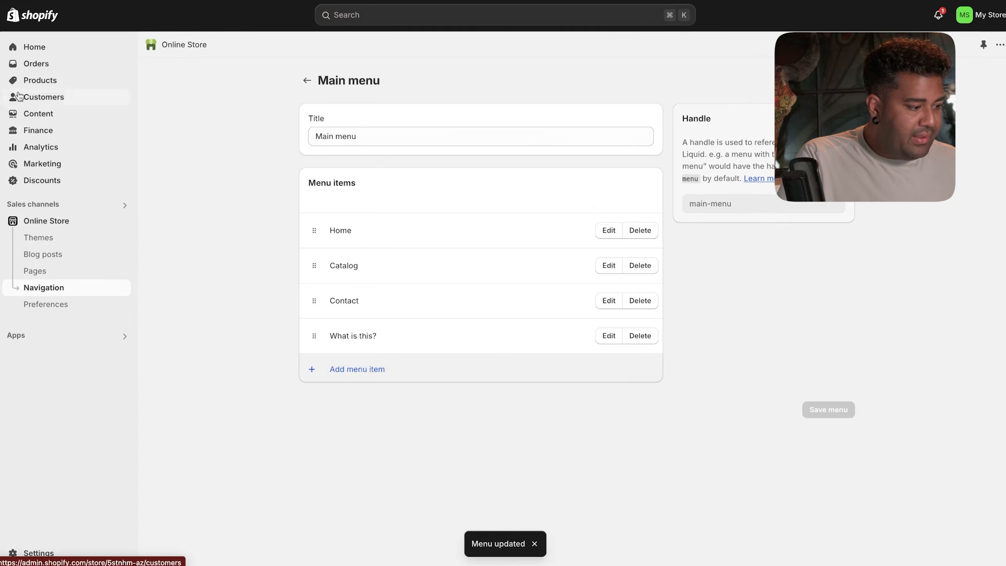
- Open the Taste theme editor and inspect the Header section's menu settings
{"action": "left_click", "coordinate": [56, 227]}
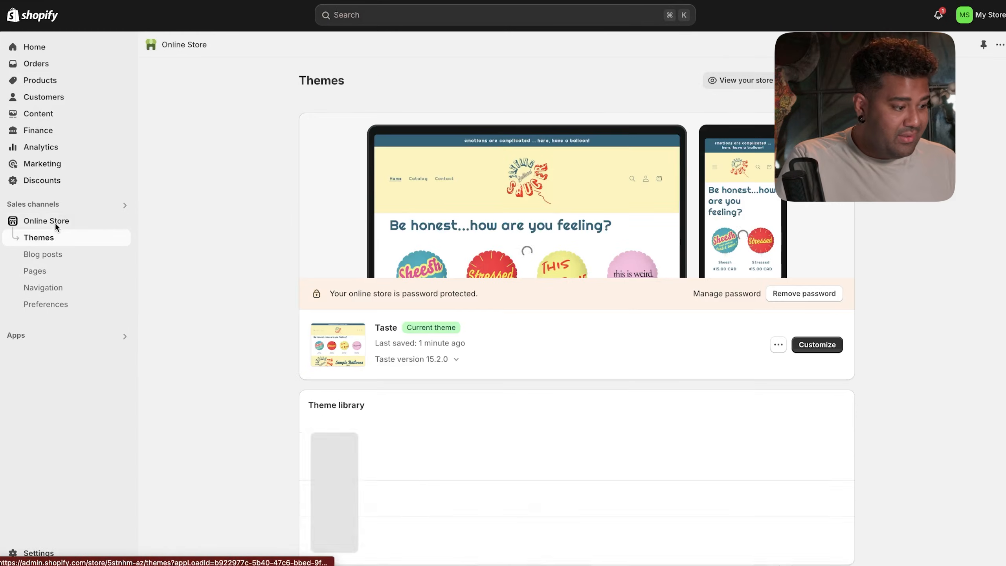
{"action": "left_click", "coordinate": [828, 345]}
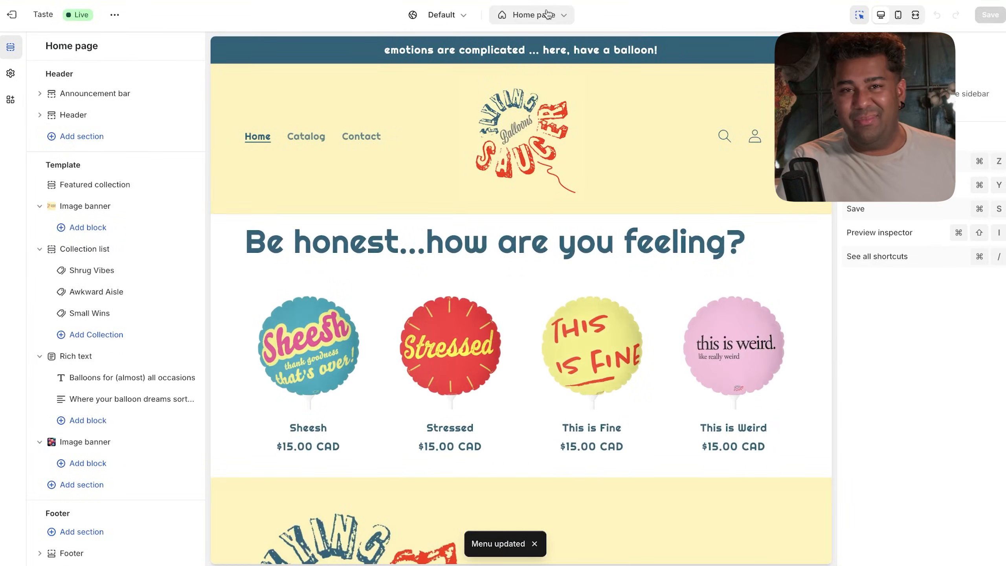
{"action": "left_click", "coordinate": [546, 14]}
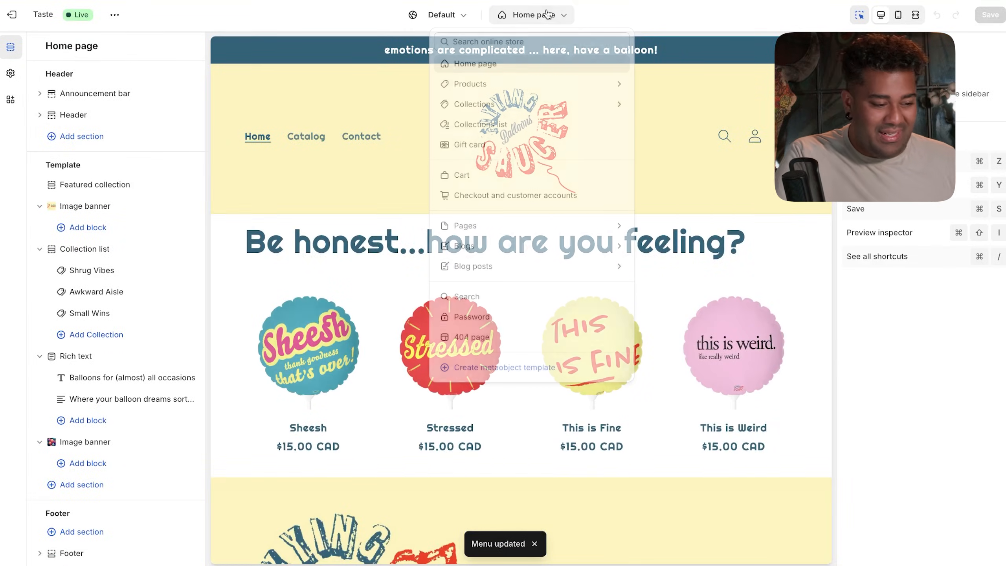
{"action": "left_click", "coordinate": [524, 89]}
{"action": "left_click", "coordinate": [364, 110]}
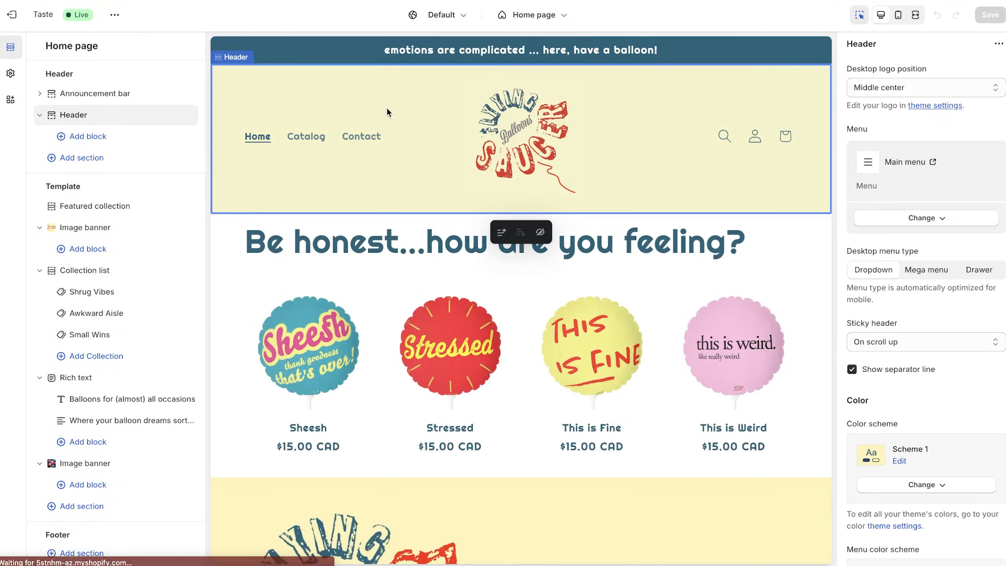
{"action": "left_click", "coordinate": [546, 147]}
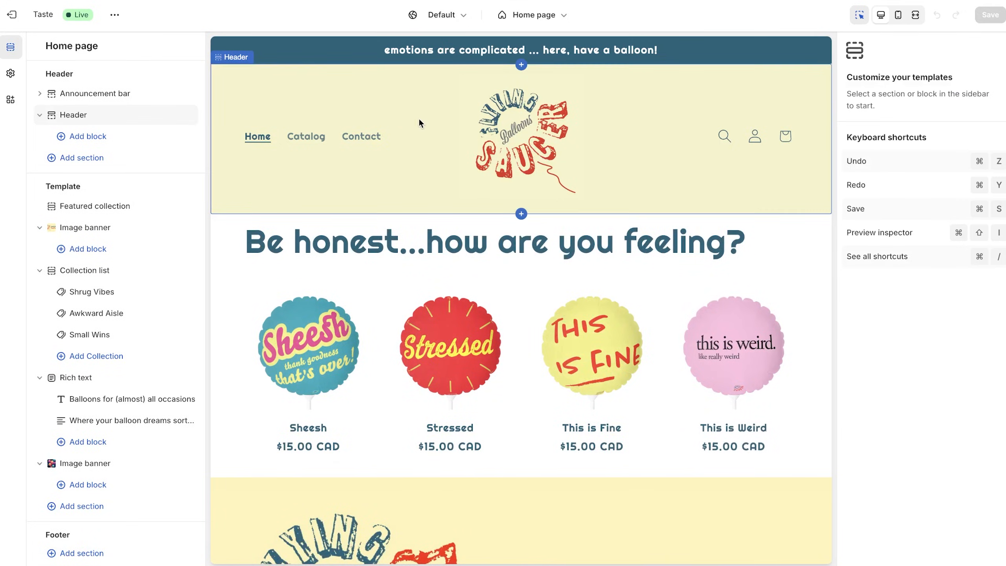
{"action": "left_click", "coordinate": [399, 95]}
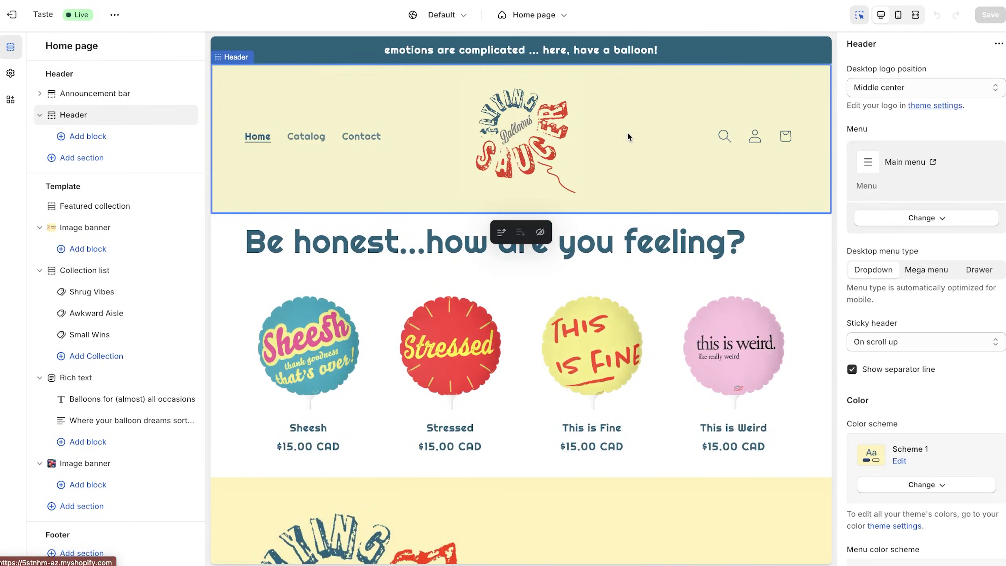
{"action": "left_click", "coordinate": [903, 218]}
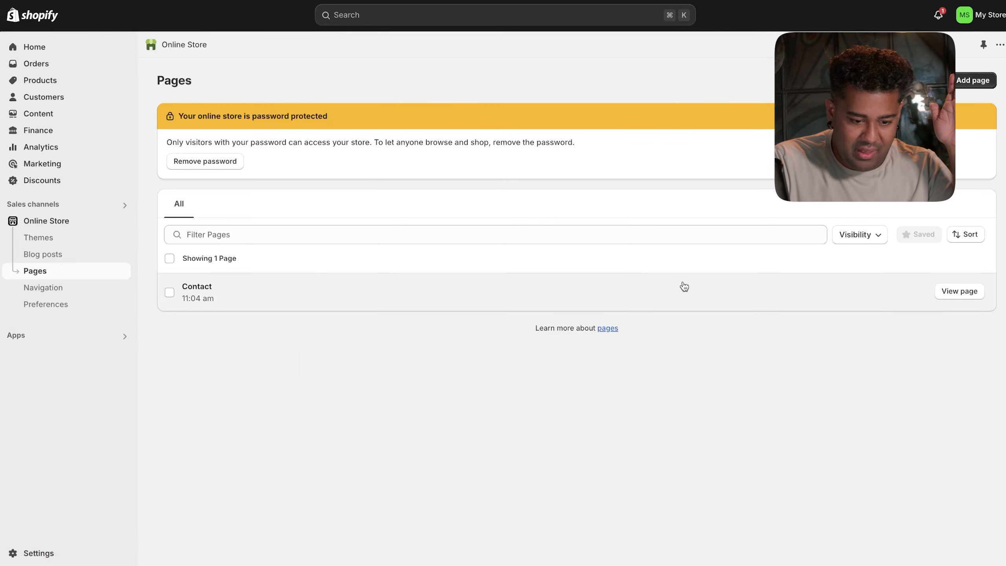
- Create and save a page titled 'What is This' using the bio template
{"action": "left_click", "coordinate": [984, 84]}
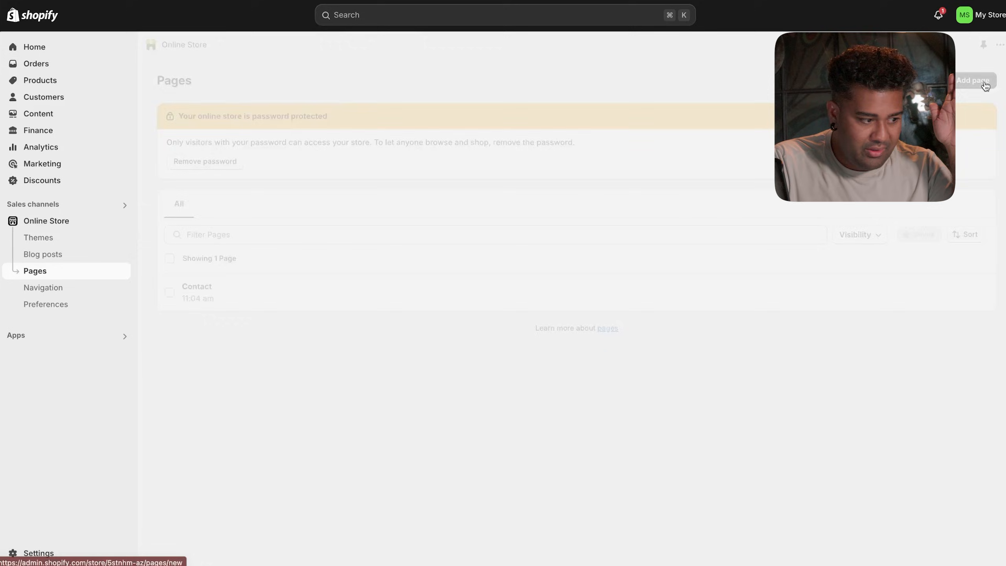
{"action": "left_click", "coordinate": [545, 144]}
{"action": "type", "text": "What is Thi"}
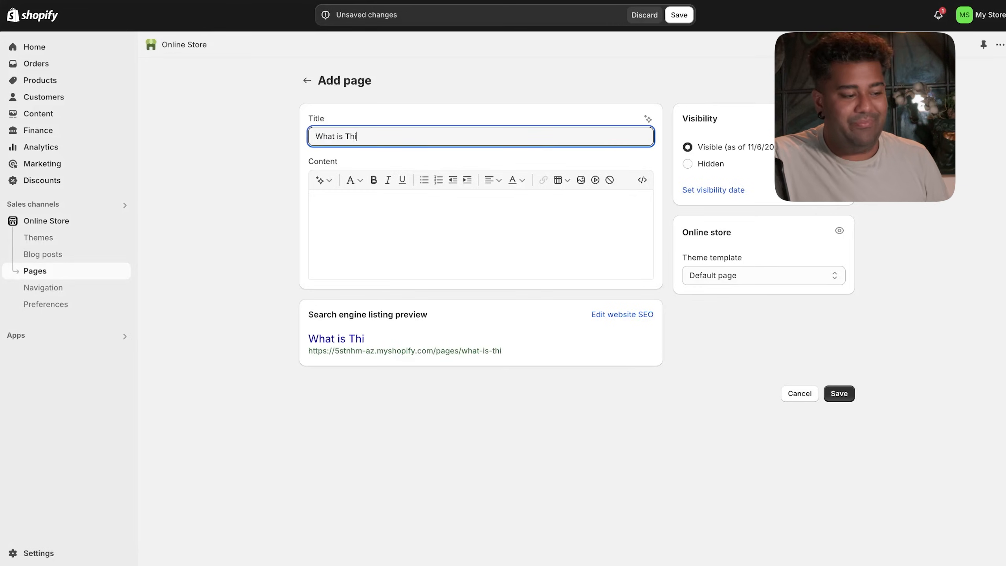
{"action": "type", "text": "s"}
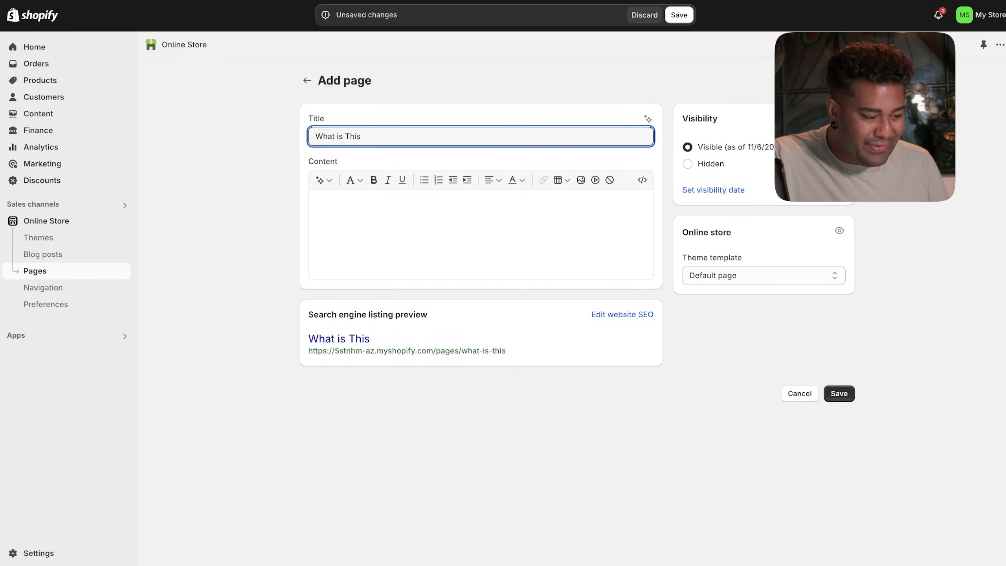
{"action": "left_click", "coordinate": [717, 271]}
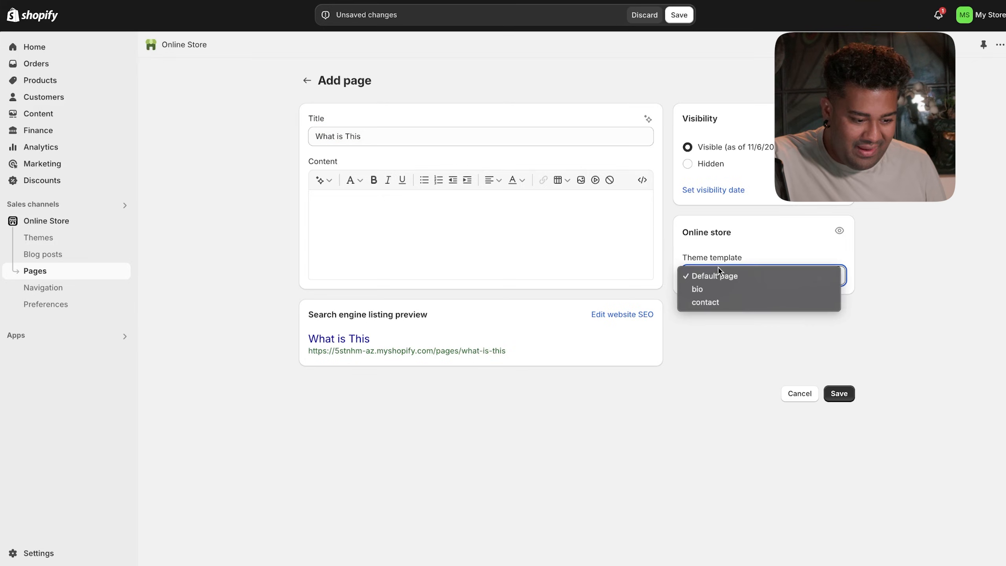
{"action": "left_click", "coordinate": [715, 287]}
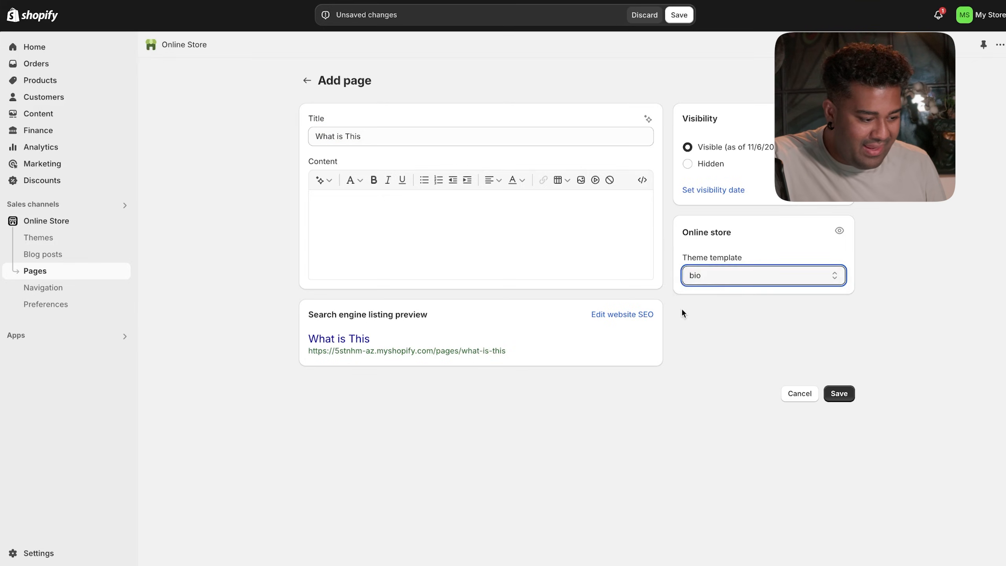
{"action": "left_click", "coordinate": [841, 394]}
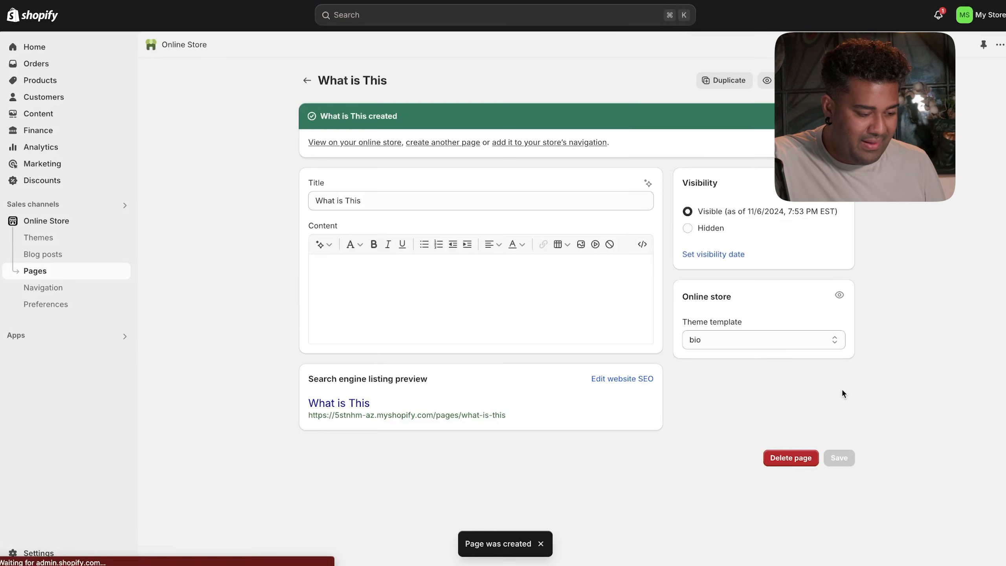
{"action": "left_click", "coordinate": [311, 81]}
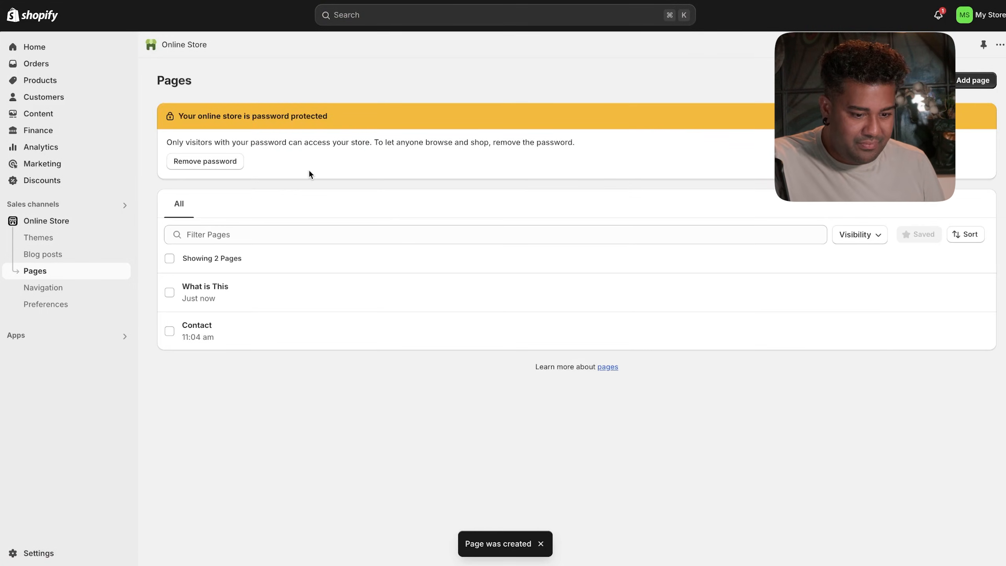
- View the What is This page on the live storefront
{"action": "left_click", "coordinate": [169, 293]}
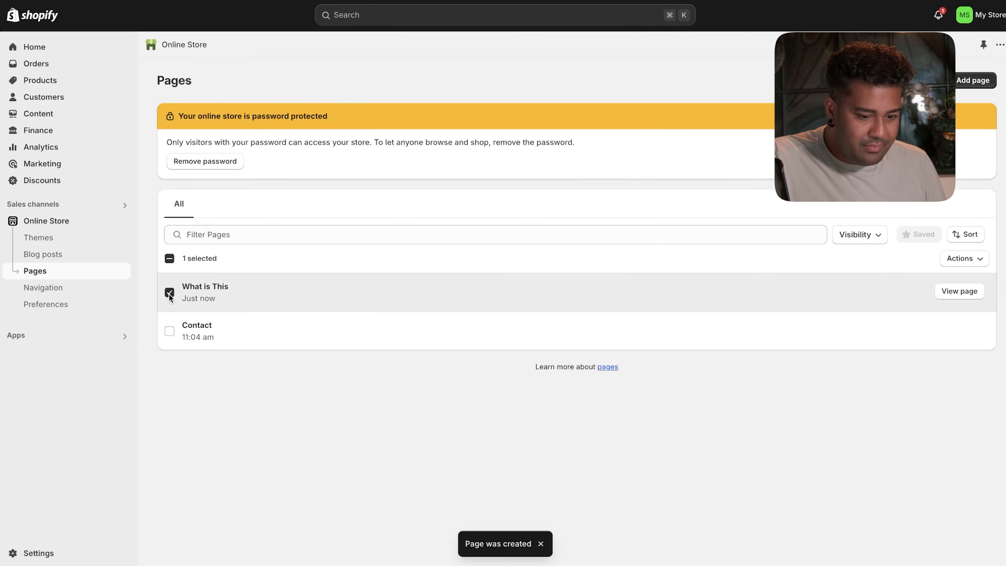
{"action": "left_click", "coordinate": [958, 293]}
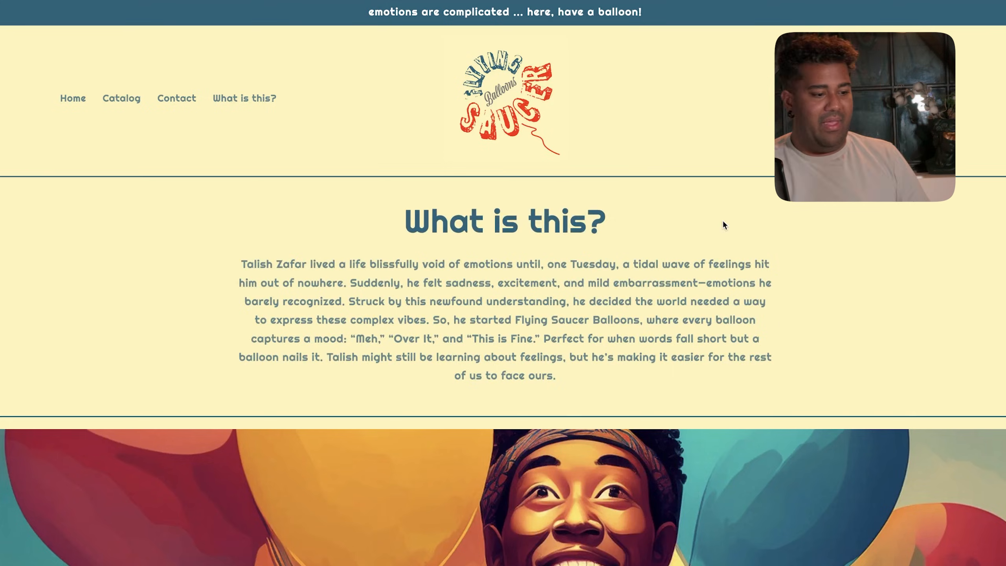
{"action": "scroll", "coordinate": [702, 254], "scroll_direction": "down", "scroll_amount": 10}
{"action": "scroll", "coordinate": [702, 254], "scroll_direction": "up", "scroll_amount": 10}
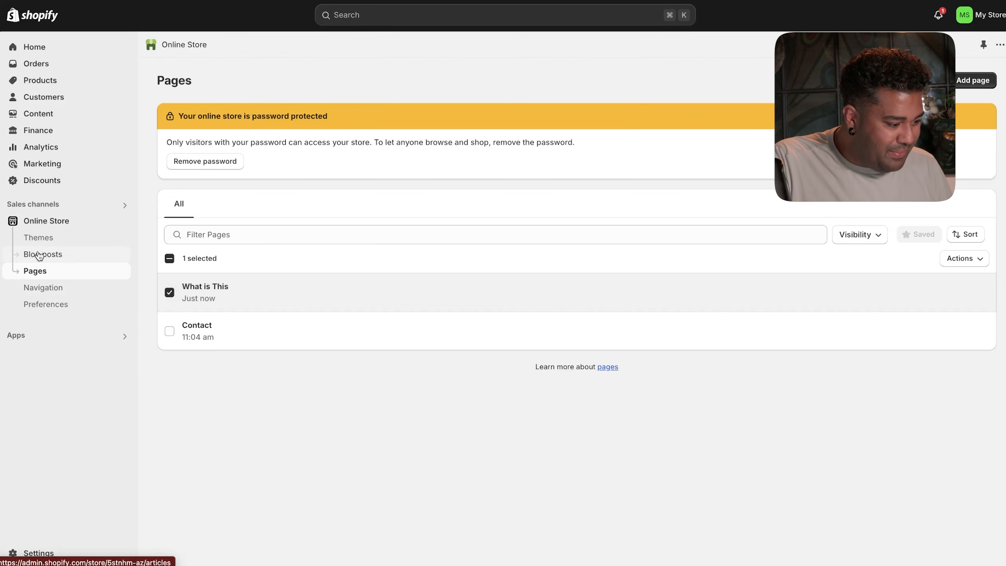
- Inspect the What is this? item in the Main menu without changes, then go to Themes
{"action": "left_click", "coordinate": [39, 288]}
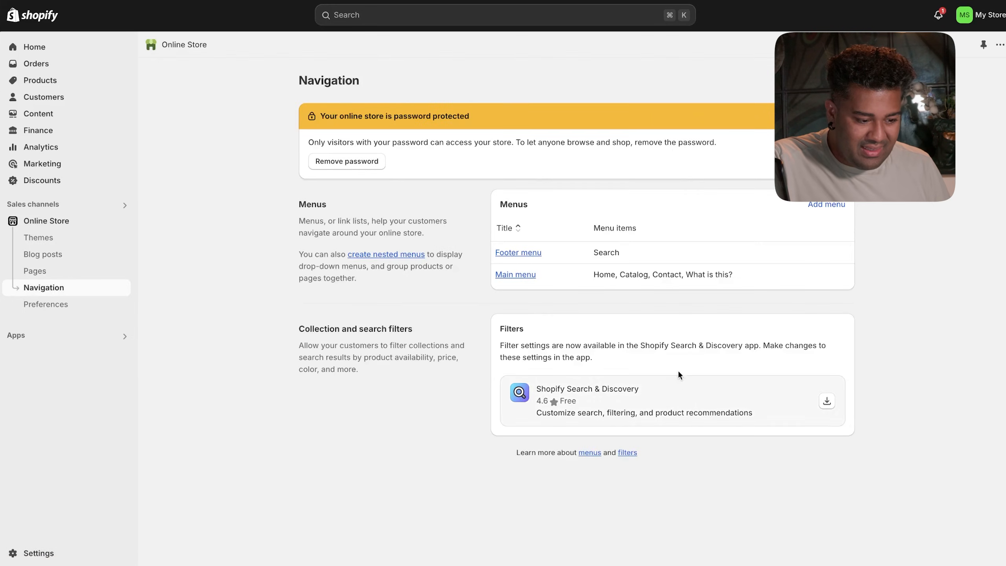
{"action": "left_click", "coordinate": [556, 276]}
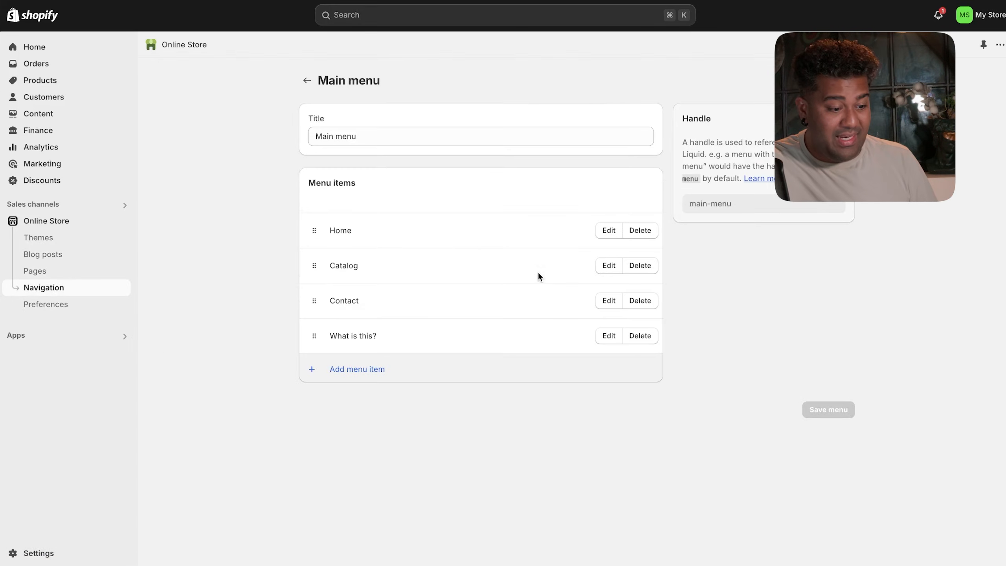
{"action": "left_click", "coordinate": [607, 336]}
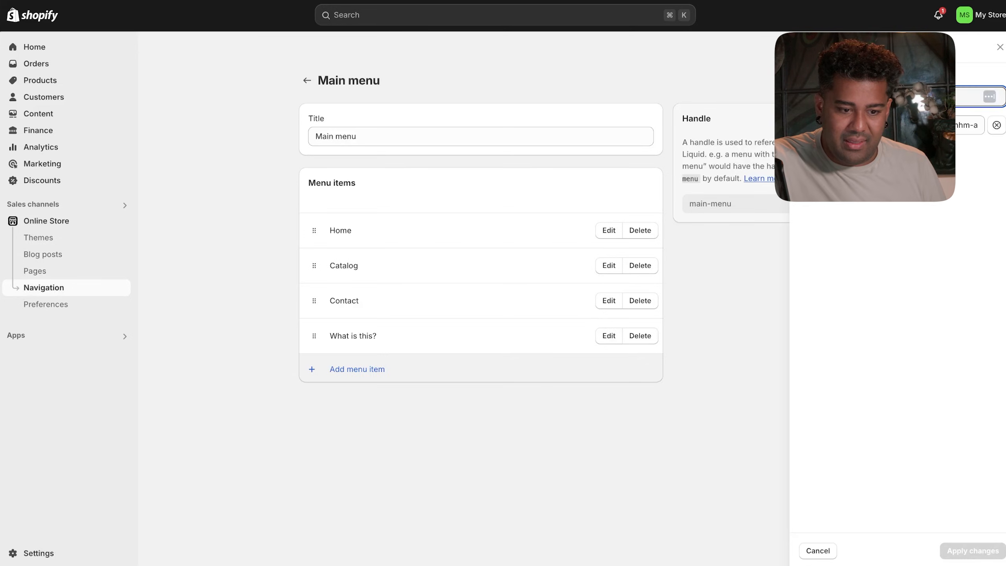
{"action": "left_click", "coordinate": [999, 47]}
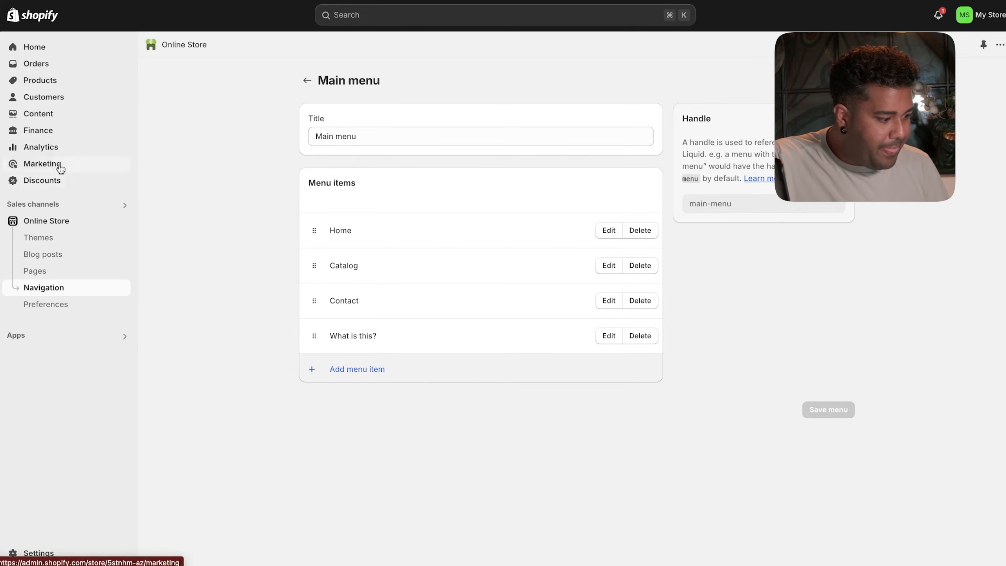
{"action": "left_click", "coordinate": [42, 234]}
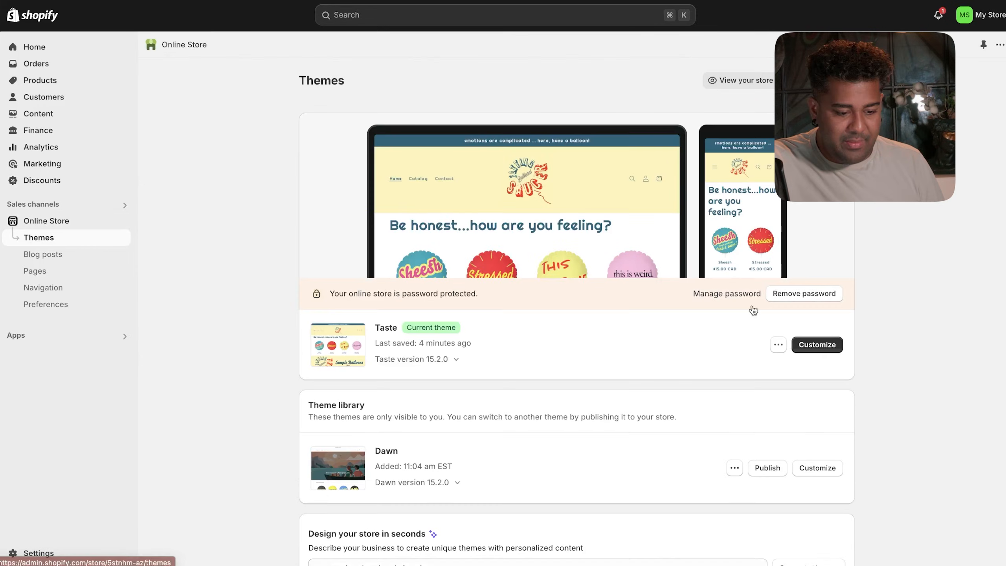
- Try the header's sticky and logo position options, reverting them, then open typography settings
{"action": "left_click", "coordinate": [830, 347]}
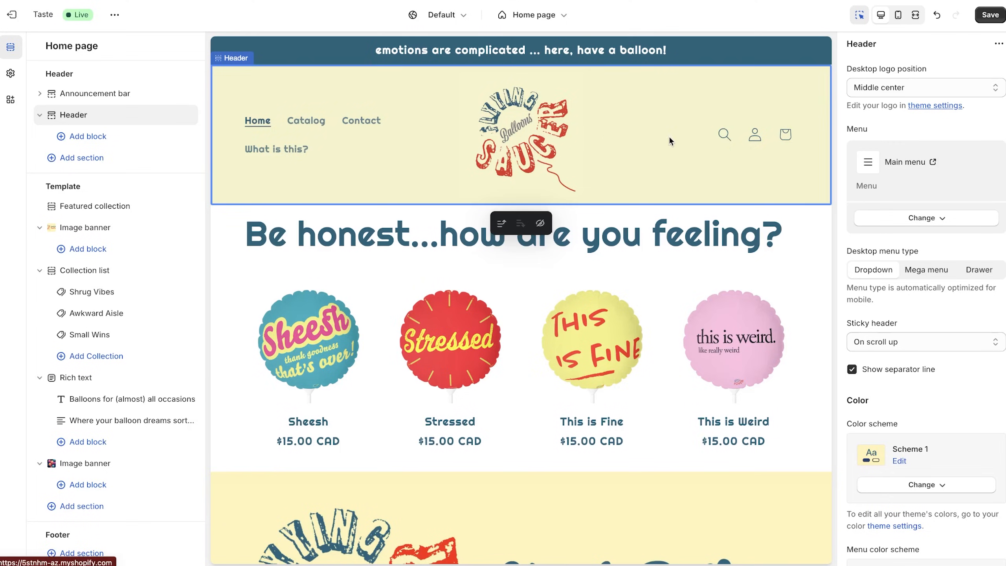
{"action": "left_click", "coordinate": [906, 341]}
{"action": "left_click", "coordinate": [934, 139]}
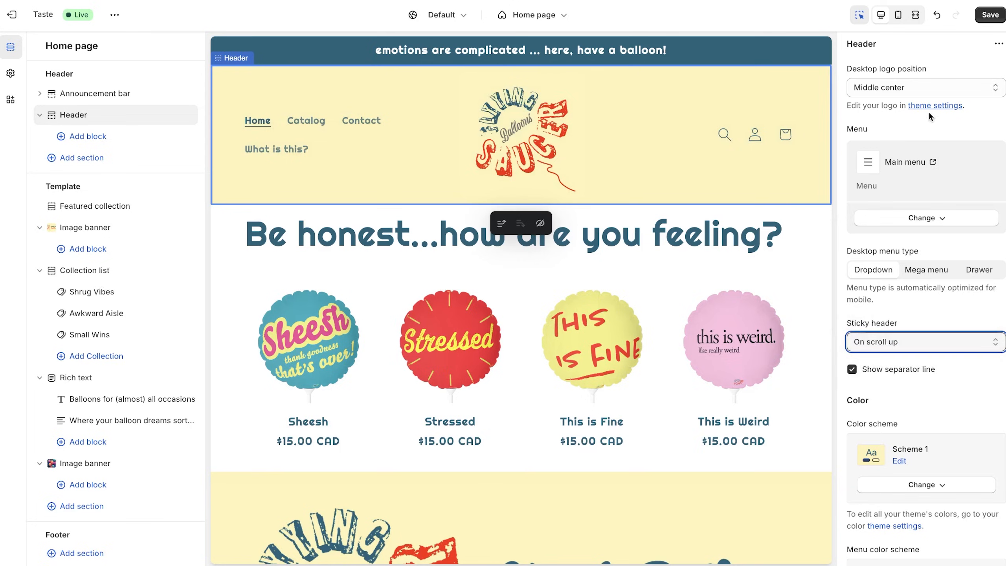
{"action": "left_click", "coordinate": [927, 86]}
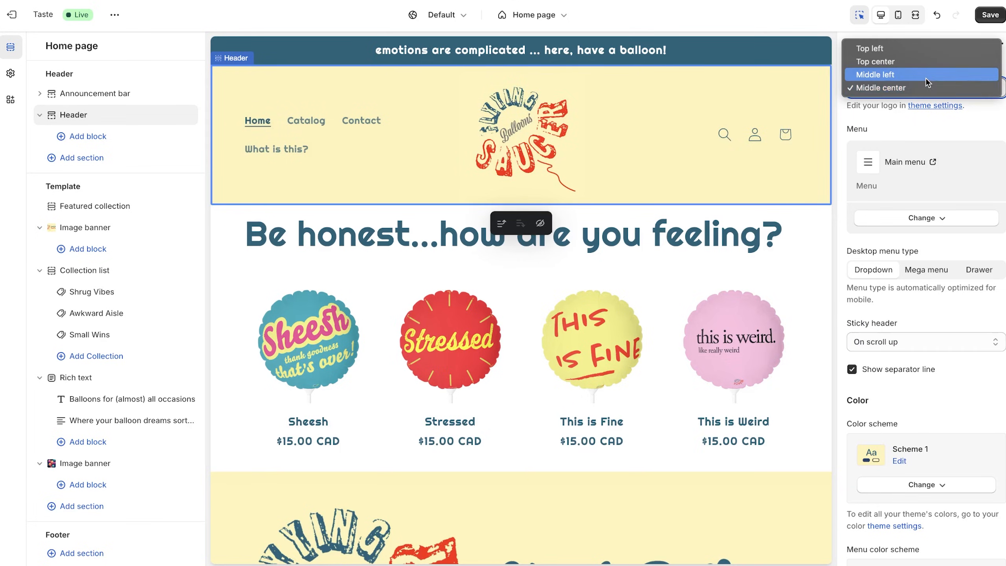
{"action": "left_click", "coordinate": [925, 78]}
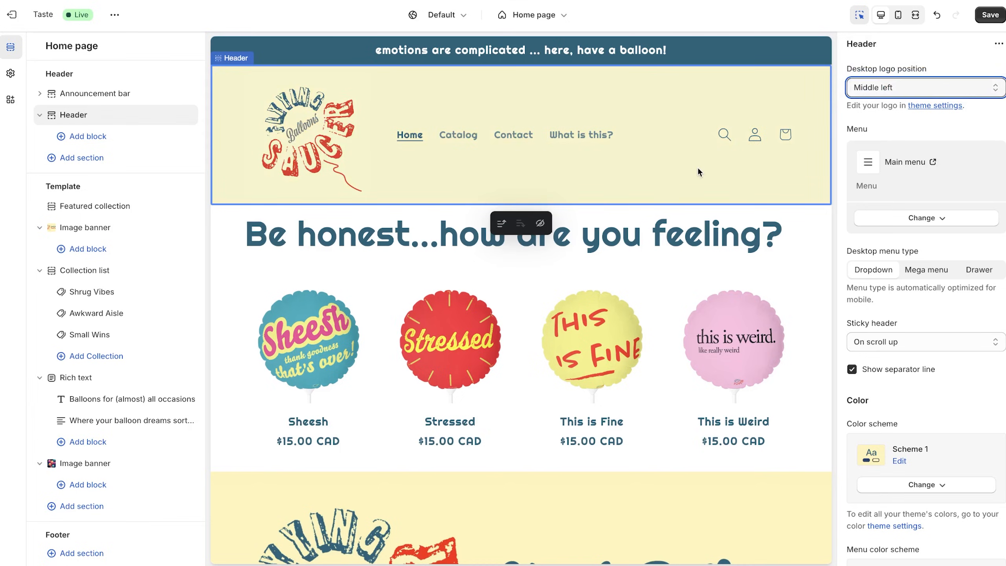
{"action": "key", "text": "Down"}
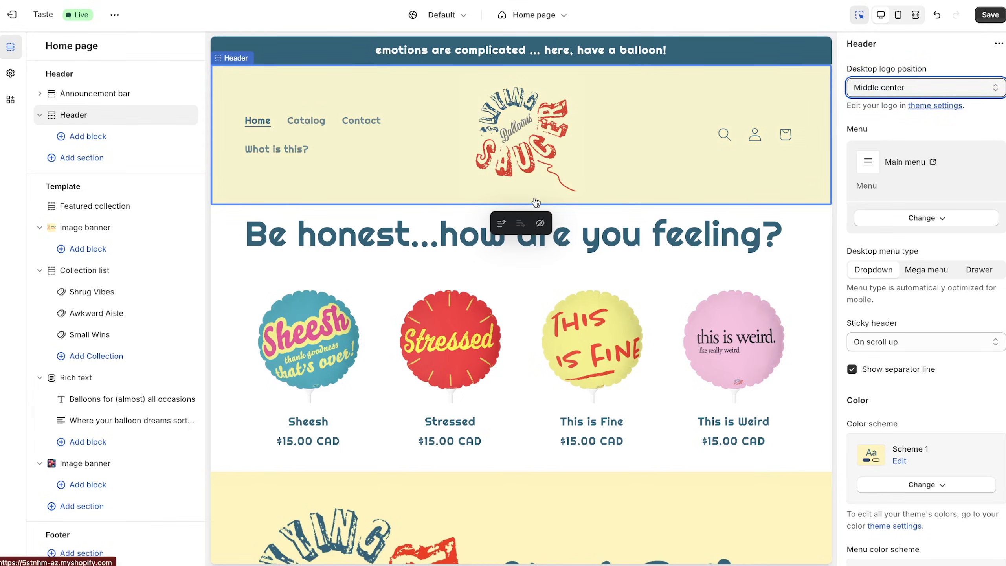
{"action": "left_click", "coordinate": [307, 139]}
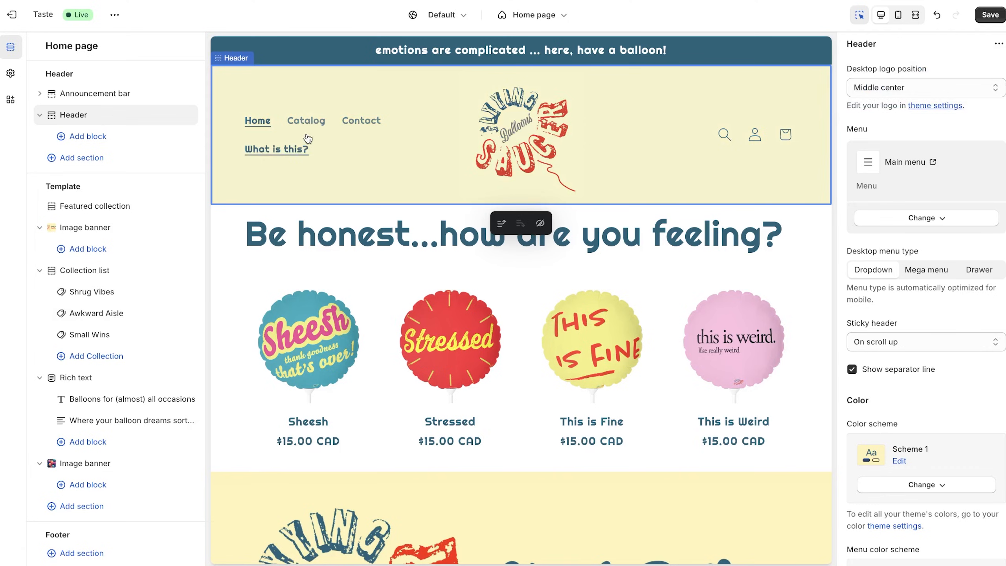
{"action": "left_click", "coordinate": [11, 74]}
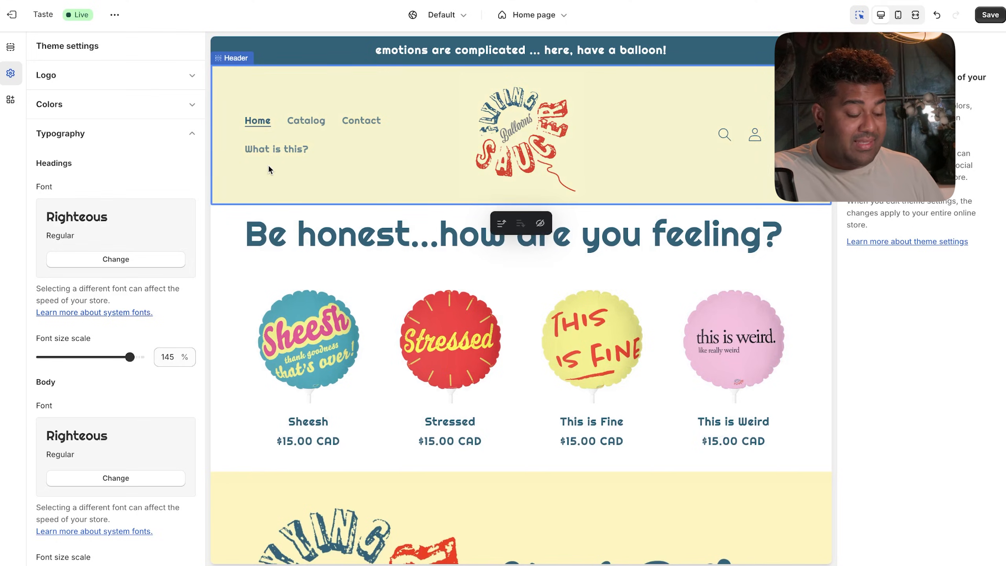
- Drag the Body font size scale slider down from 110% to 100%
{"action": "scroll", "coordinate": [123, 348], "scroll_direction": "down", "scroll_amount": 3}
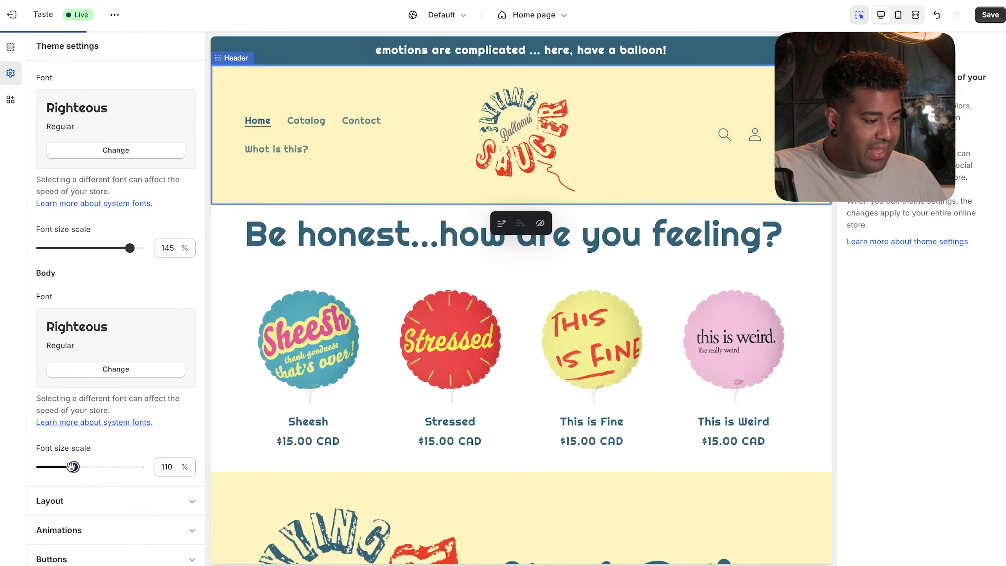
{"action": "left_click_drag", "start_coordinate": [72, 467], "coordinate": [56, 466]}
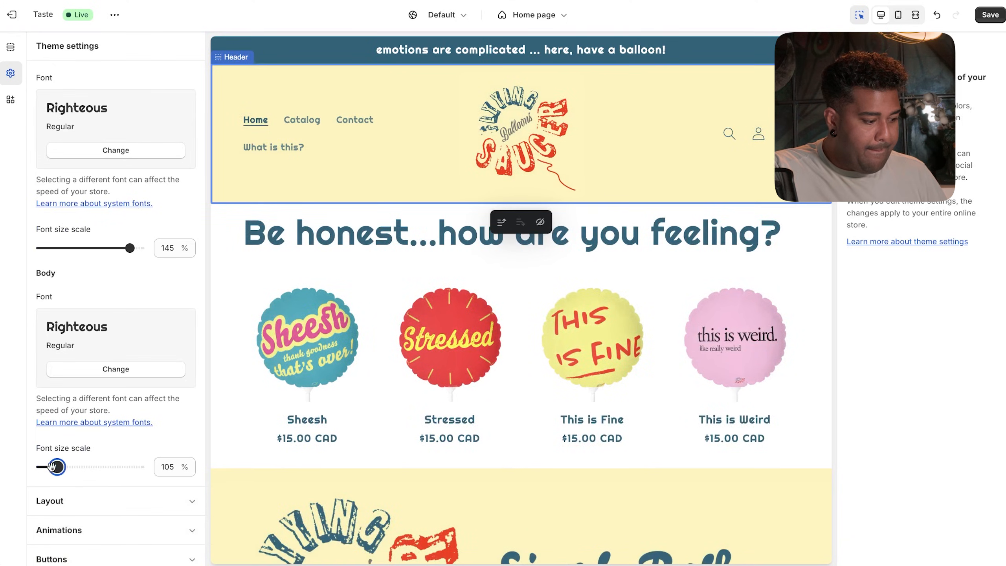
{"action": "left_click_drag", "start_coordinate": [51, 469], "coordinate": [32, 467]}
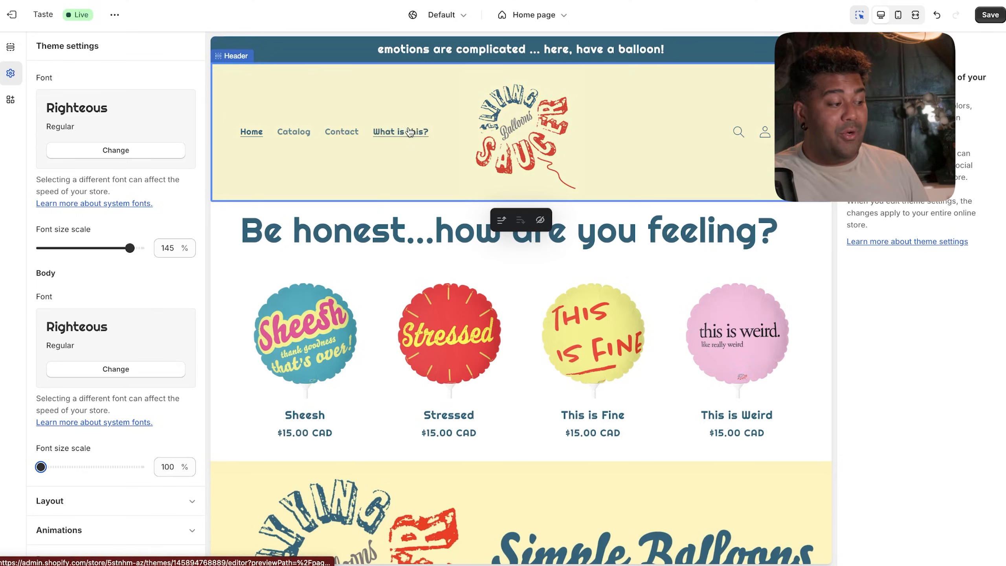
- Set the Header's Desktop logo position to Middle left
{"action": "left_click", "coordinate": [357, 94]}
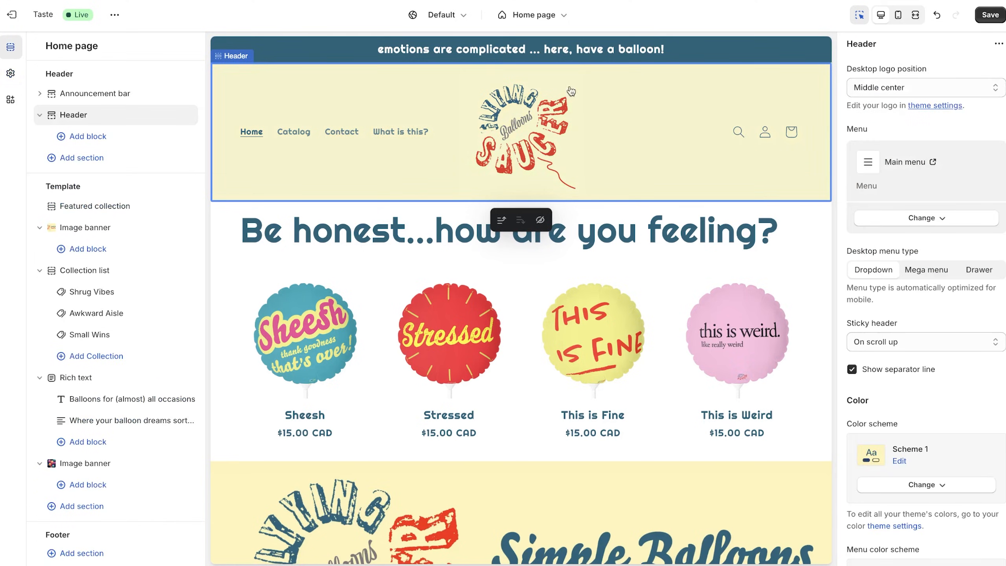
{"action": "left_click", "coordinate": [975, 91]}
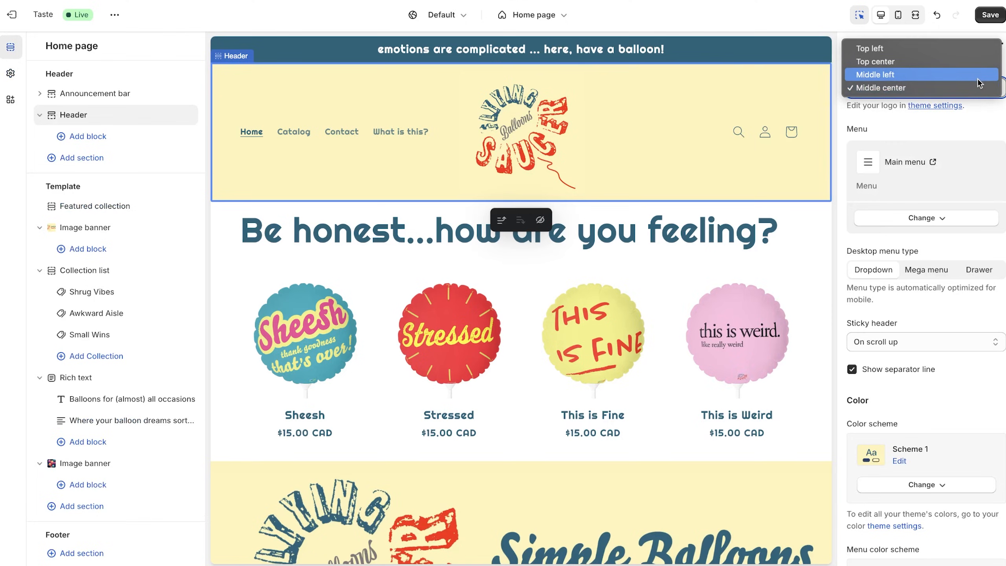
{"action": "left_click", "coordinate": [977, 76]}
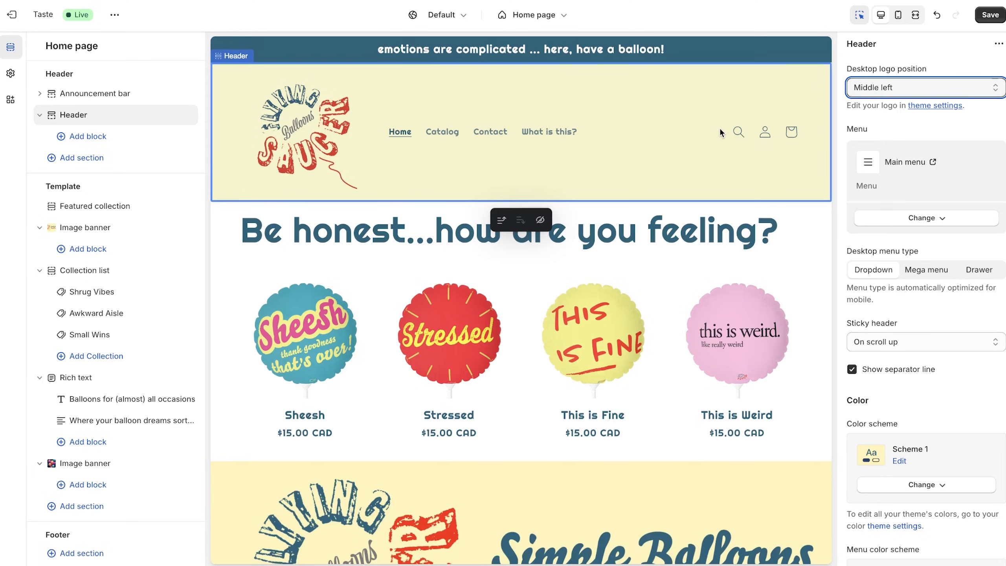
{"action": "scroll", "coordinate": [128, 258], "scroll_direction": "down", "scroll_amount": 1}
{"action": "scroll", "coordinate": [139, 261], "scroll_direction": "up", "scroll_amount": 1}
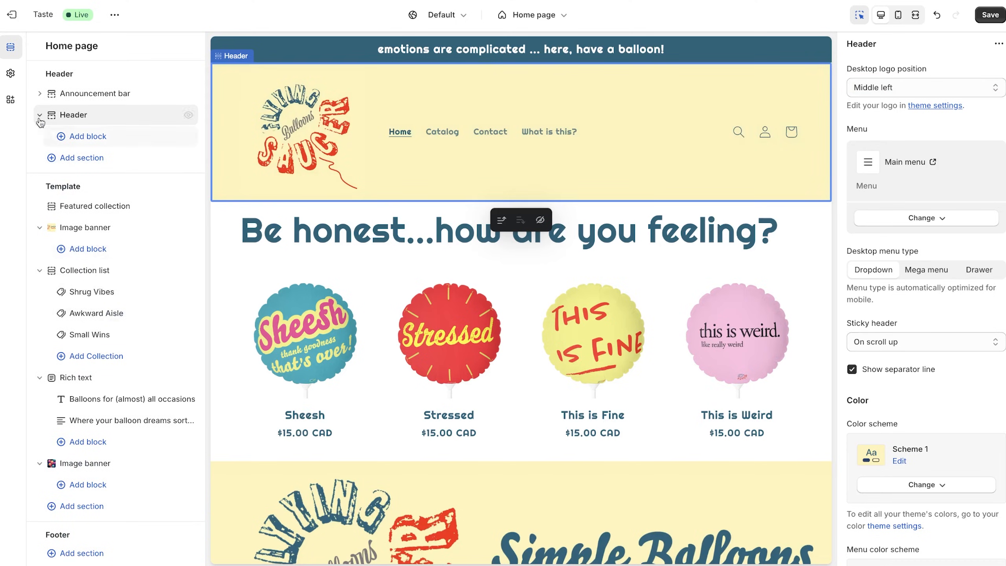
{"action": "scroll", "coordinate": [144, 214], "scroll_direction": "down", "scroll_amount": 1}
{"action": "scroll", "coordinate": [380, 347], "scroll_direction": "down", "scroll_amount": 15}
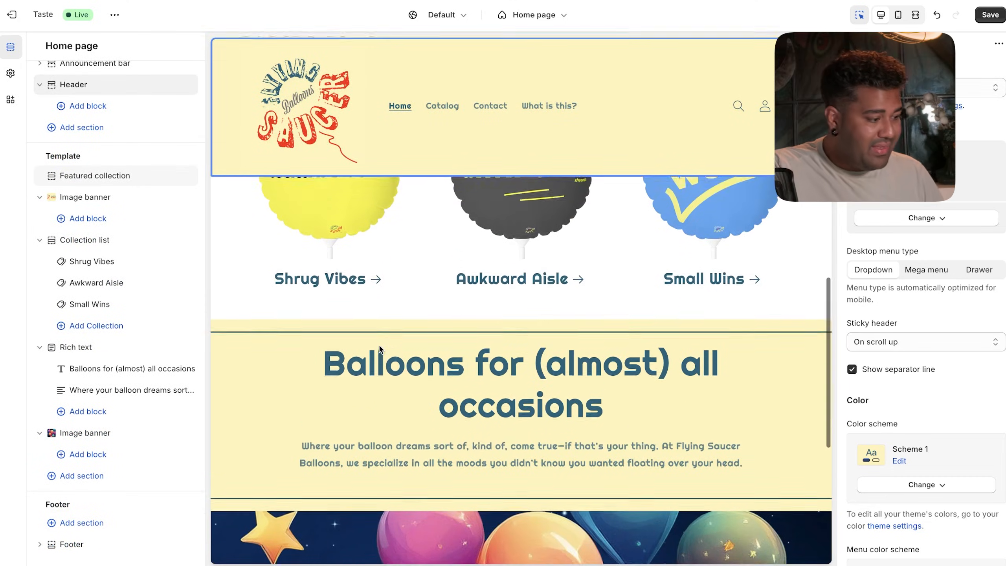
- Lower the Typography Headings font size scale from 145% to 125%
{"action": "mouse_move", "coordinate": [140, 246]}
{"action": "left_click", "coordinate": [10, 73]}
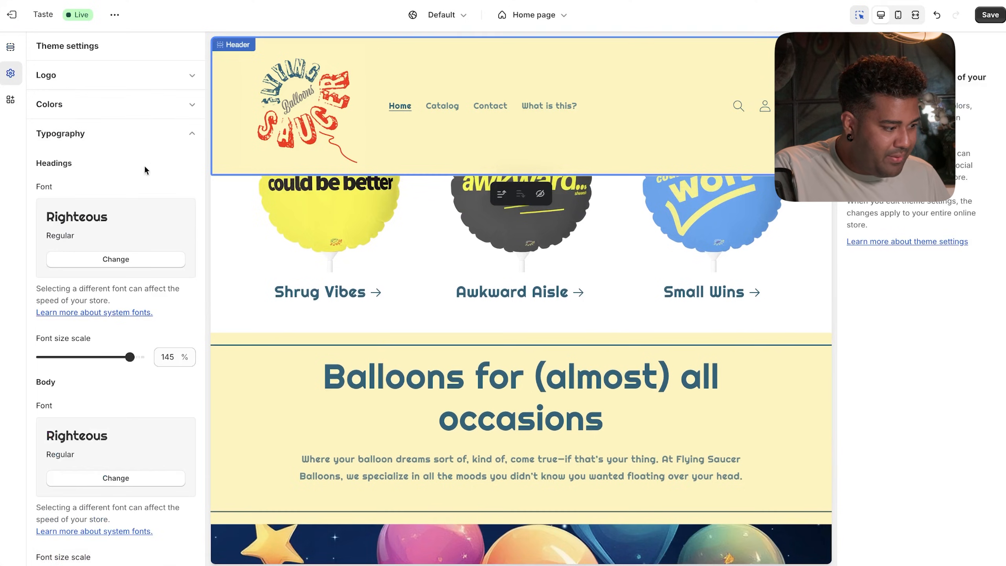
{"action": "scroll", "coordinate": [73, 428], "scroll_direction": "down", "scroll_amount": 4}
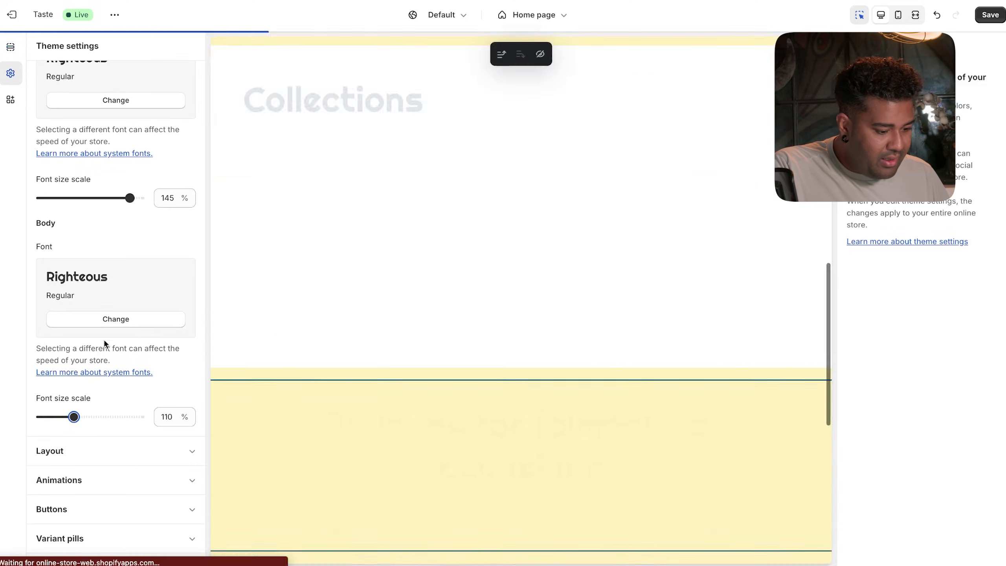
{"action": "left_click", "coordinate": [130, 197]}
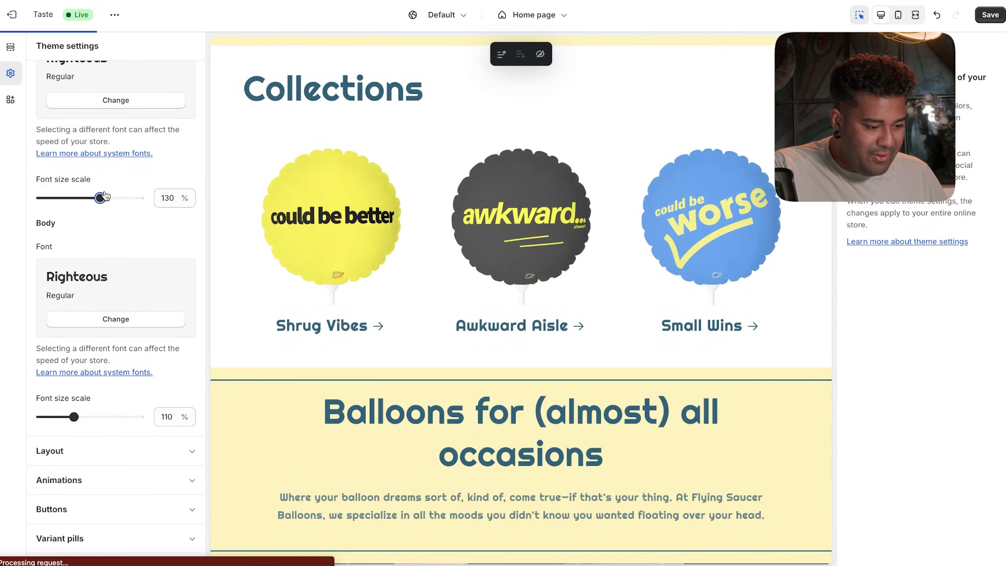
{"action": "left_click_drag", "start_coordinate": [105, 196], "coordinate": [91, 190]}
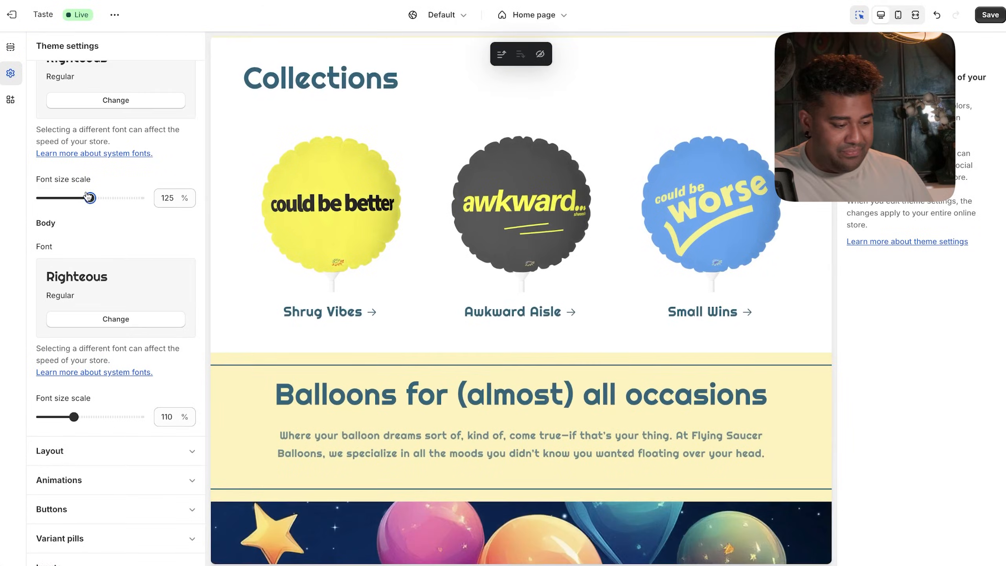
- Scroll the preview to confirm 'Balloons for (almost) all occasions' now fits on one line
{"action": "scroll", "coordinate": [392, 341], "scroll_direction": "down", "scroll_amount": 7}
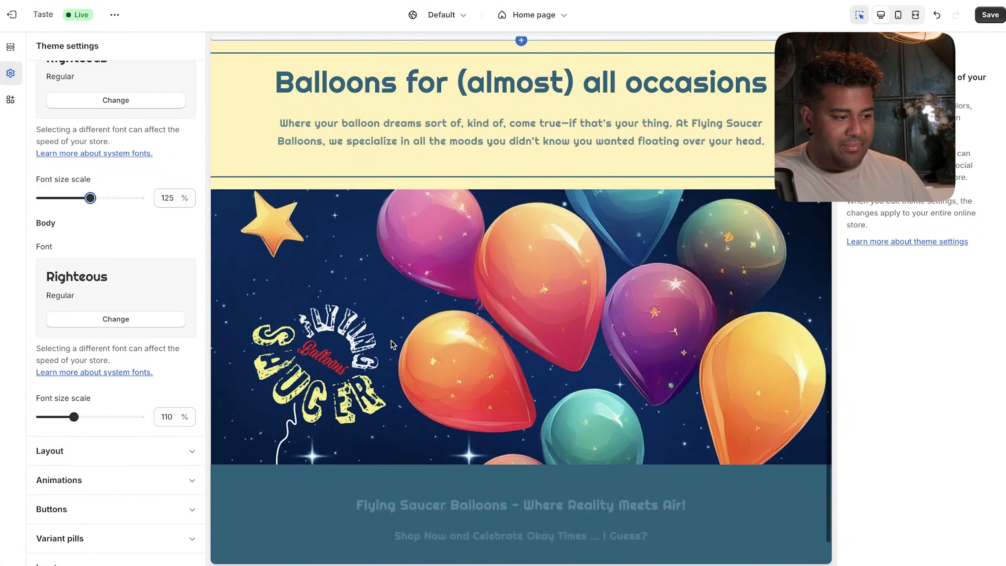
{"action": "scroll", "coordinate": [391, 341], "scroll_direction": "up", "scroll_amount": 4}
{"action": "scroll", "coordinate": [390, 340], "scroll_direction": "up", "scroll_amount": 3}
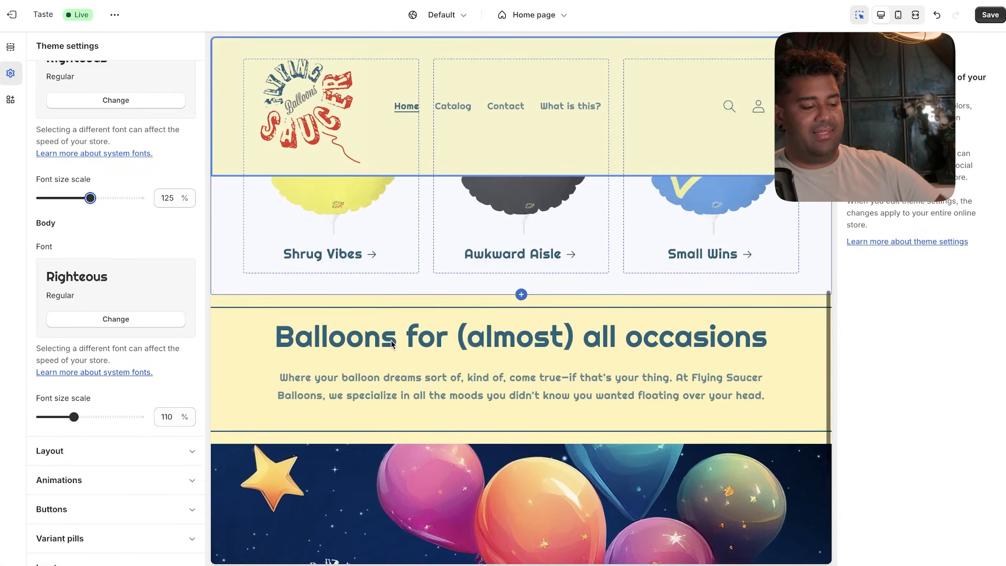
{"action": "scroll", "coordinate": [391, 339], "scroll_direction": "up", "scroll_amount": 9}
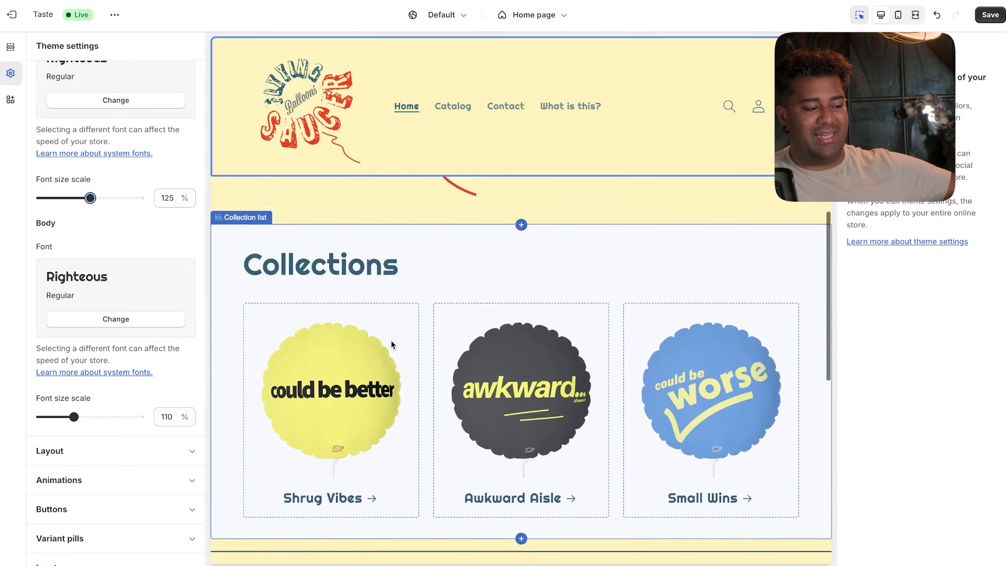
{"action": "scroll", "coordinate": [391, 343], "scroll_direction": "up", "scroll_amount": 4}
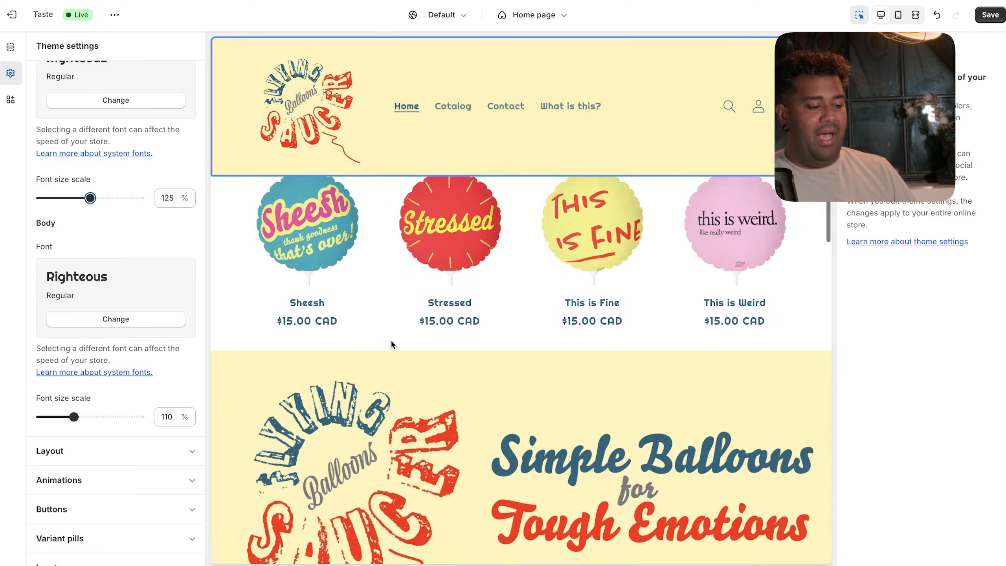
{"action": "scroll", "coordinate": [391, 343], "scroll_direction": "down", "scroll_amount": 3}
{"action": "scroll", "coordinate": [391, 343], "scroll_direction": "up", "scroll_amount": 1}
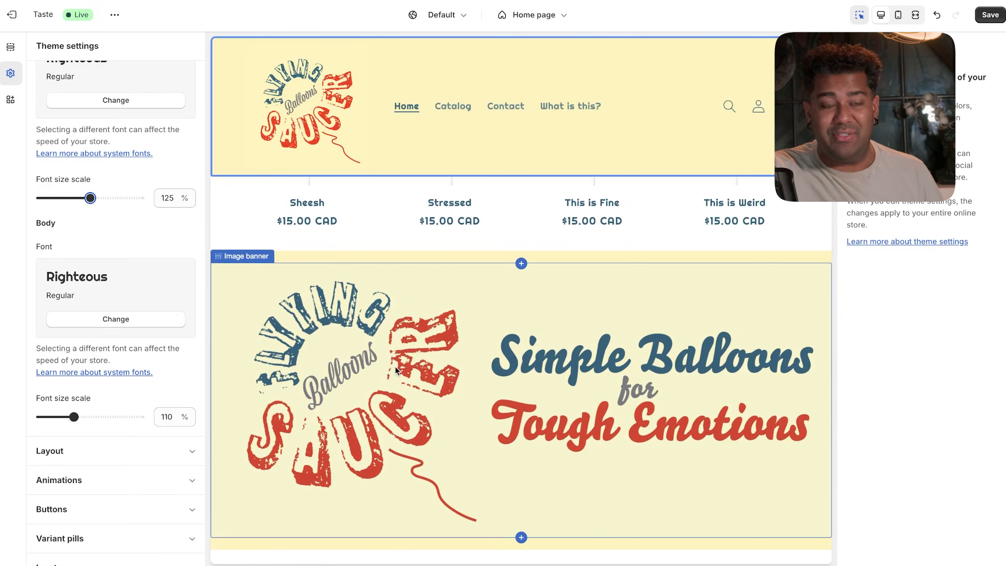
{"action": "scroll", "coordinate": [396, 368], "scroll_direction": "up", "scroll_amount": 1}
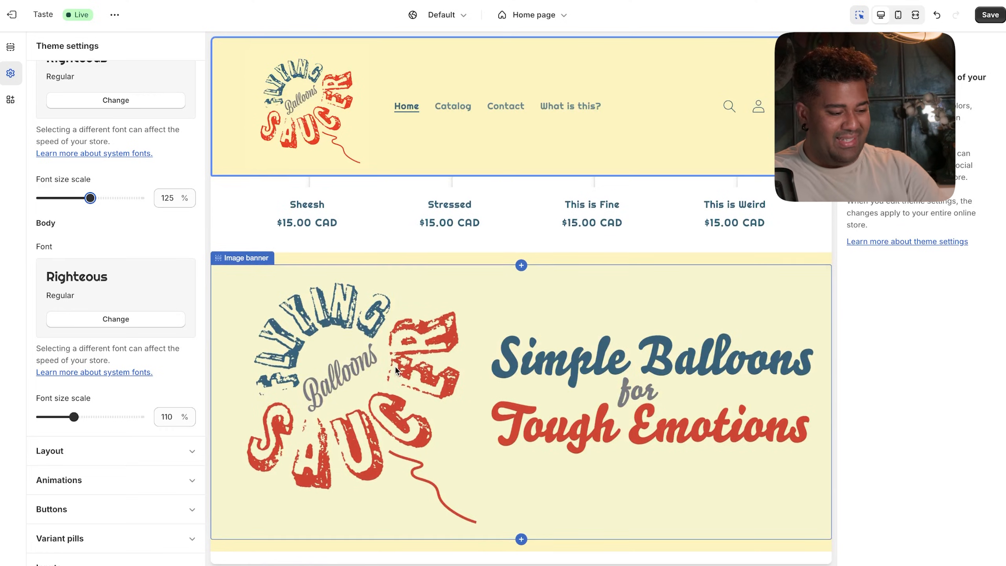
{"action": "scroll", "coordinate": [396, 369], "scroll_direction": "up", "scroll_amount": 3}
{"action": "scroll", "coordinate": [396, 369], "scroll_direction": "down", "scroll_amount": 7}
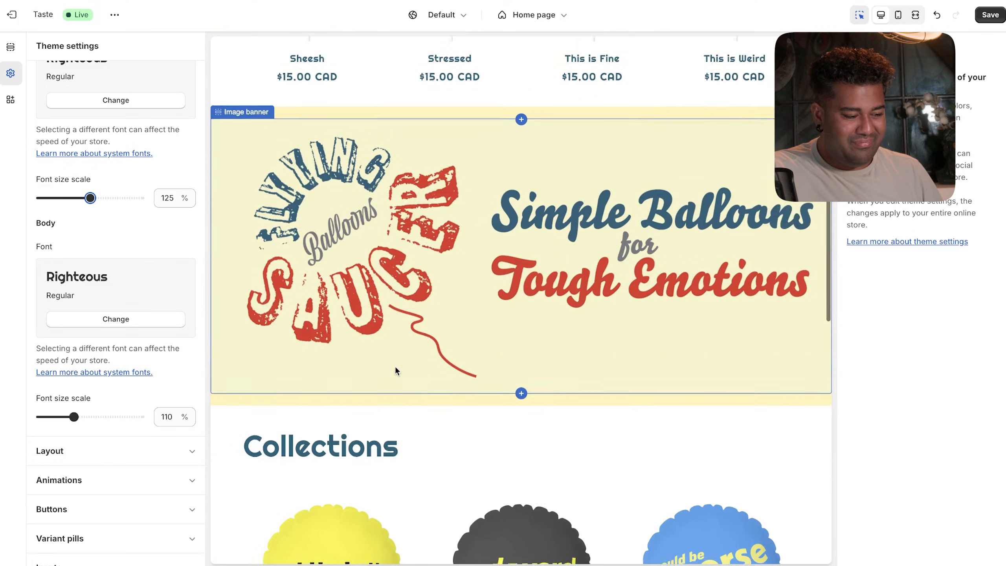
{"action": "scroll", "coordinate": [395, 370], "scroll_direction": "up", "scroll_amount": 5}
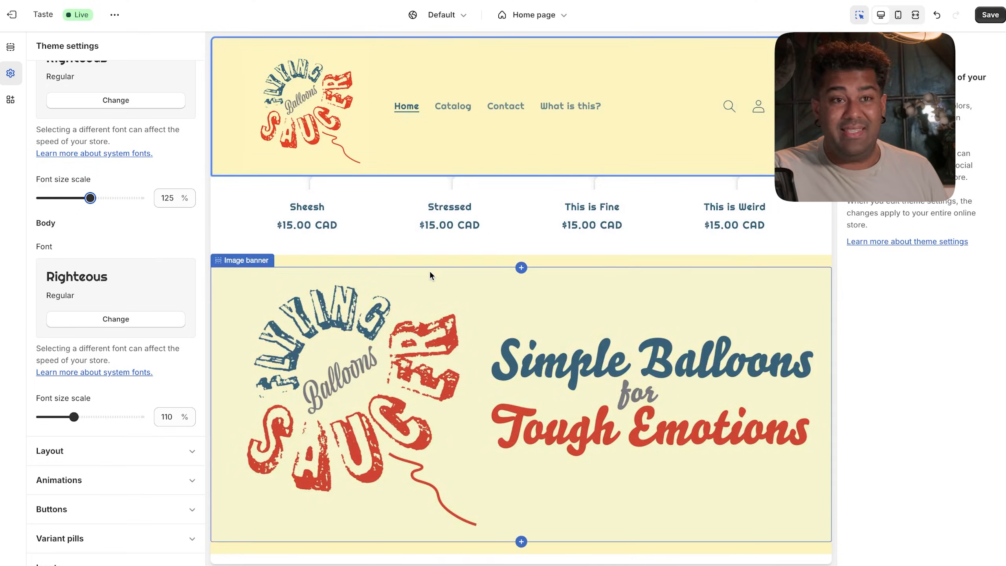
- Reopen the balloon banner design in Adobe Express and duplicate its page
{"action": "left_click", "coordinate": [504, 396]}
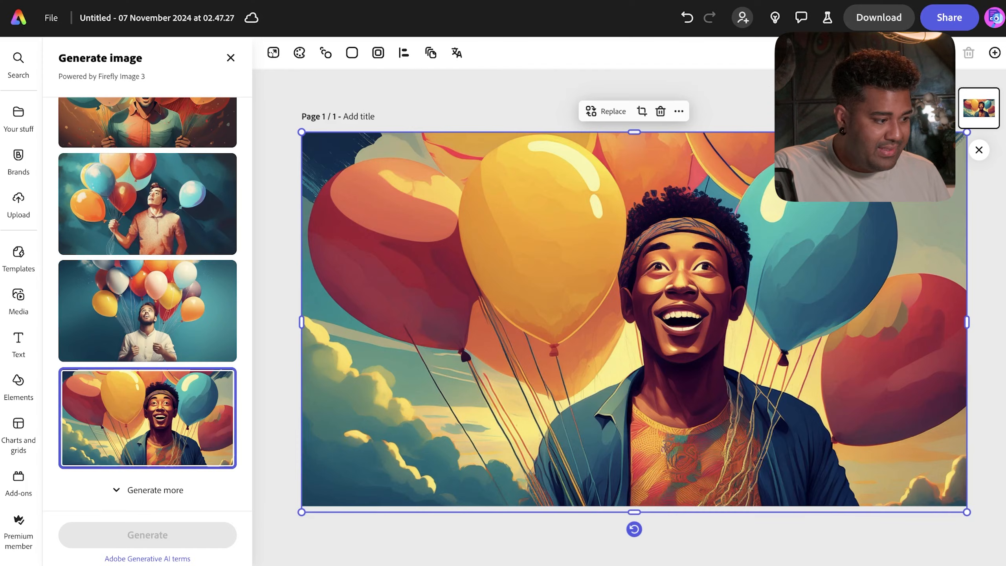
{"action": "left_click", "coordinate": [16, 20]}
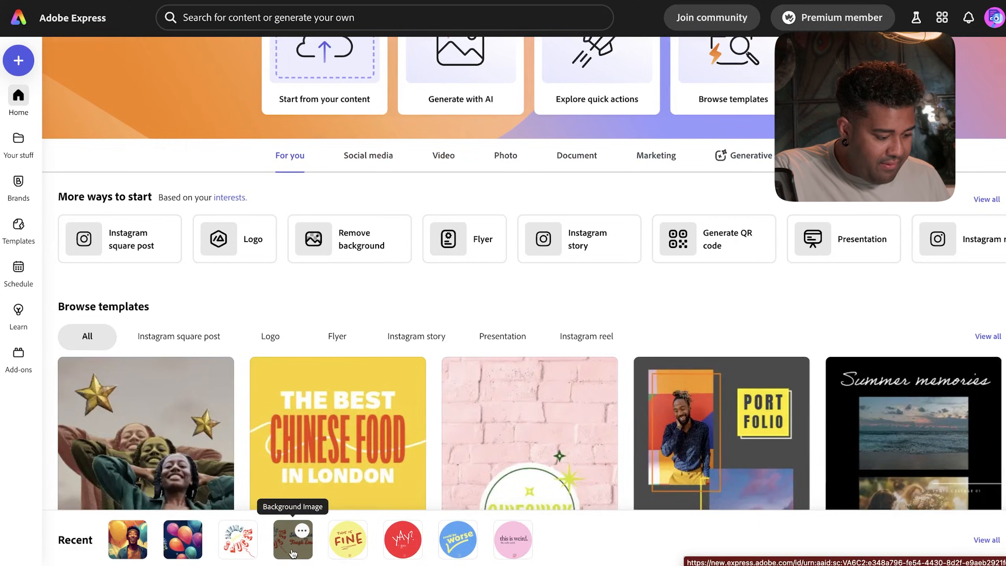
{"action": "left_click", "coordinate": [292, 549]}
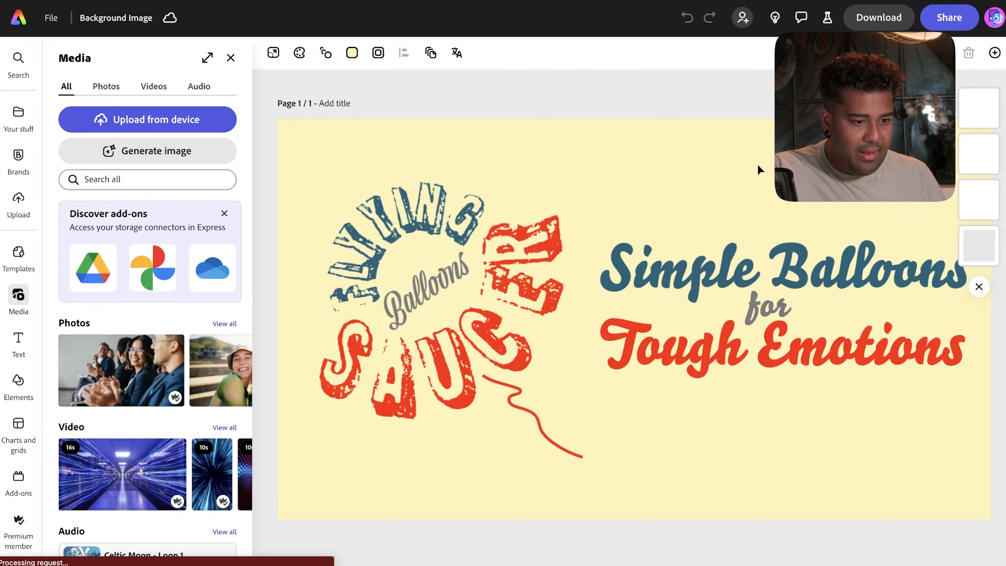
{"action": "left_click", "coordinate": [916, 52]}
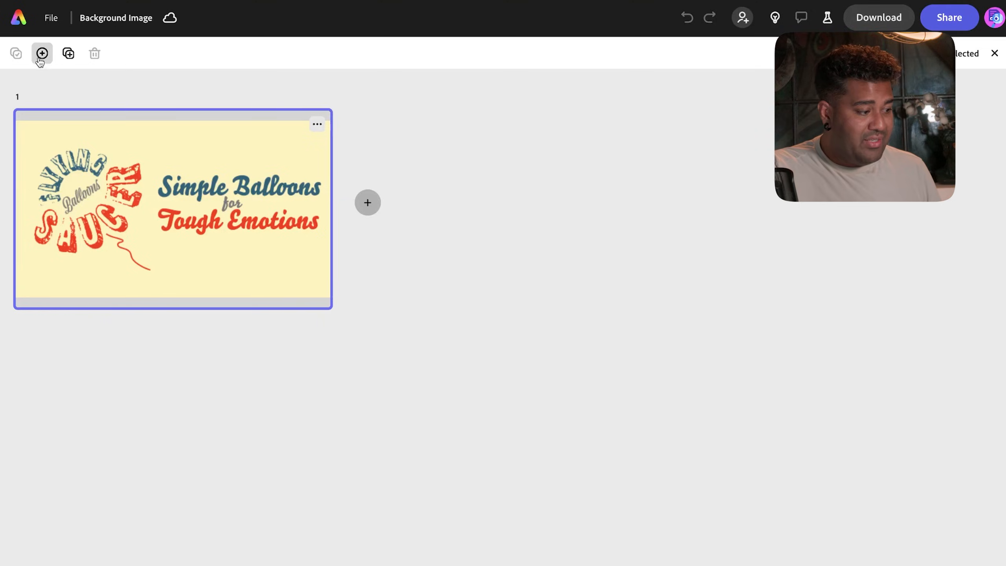
{"action": "key", "text": "super+d"}
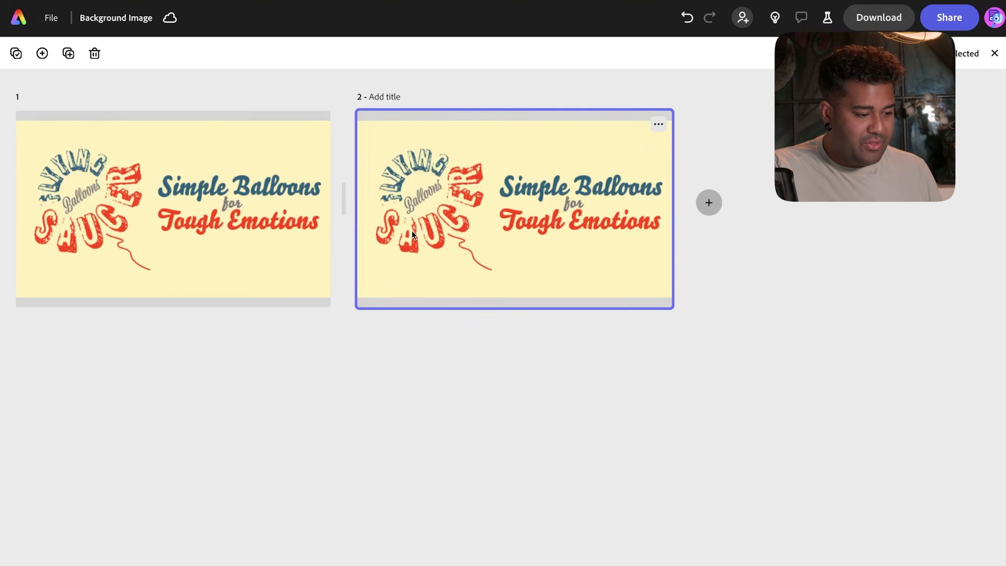
- On page 2, move the 'Simple Balloons for Tough Emotions' title text to the left side
{"action": "double_click", "coordinate": [432, 232]}
{"action": "left_click", "coordinate": [633, 273]}
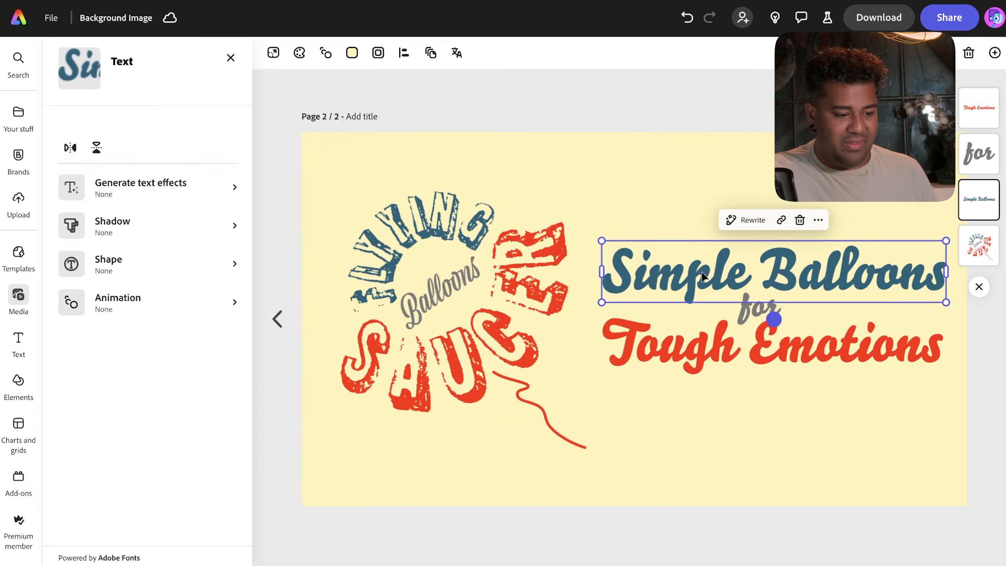
{"action": "left_click", "coordinate": [622, 192]}
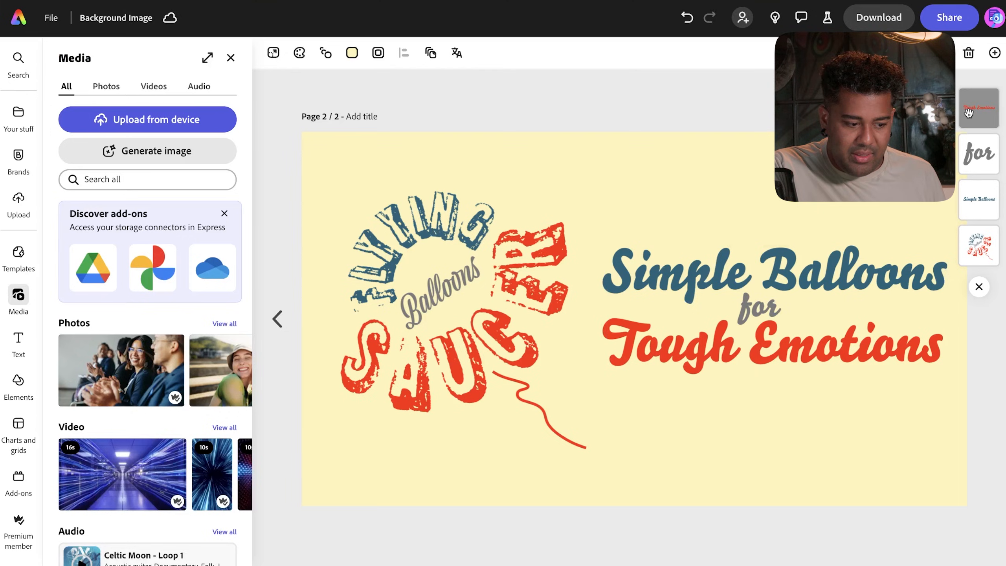
{"action": "left_click", "coordinate": [598, 207]}
{"action": "left_click_drag", "start_coordinate": [449, 289], "coordinate": [772, 282]}
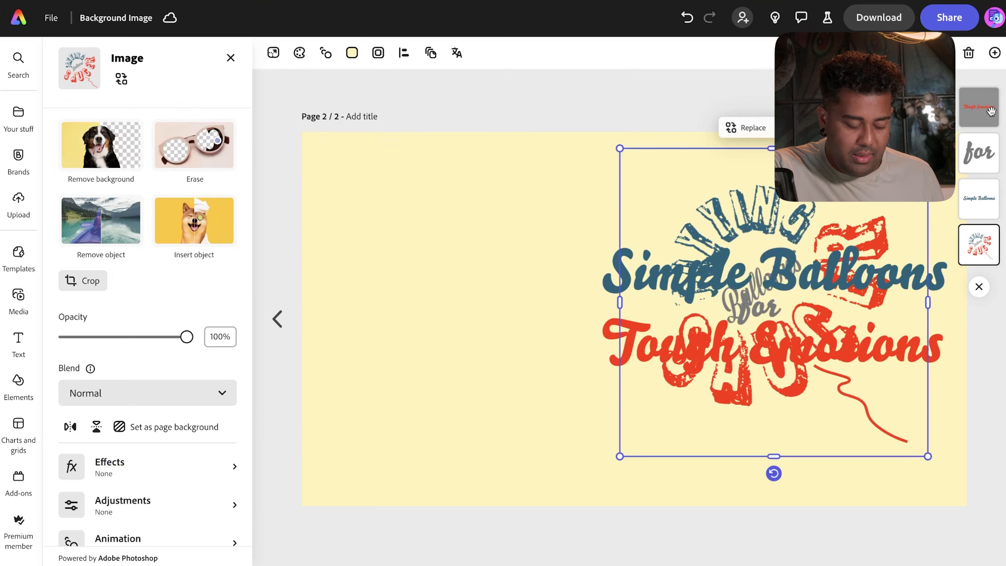
{"action": "key", "text": "ctrl+z"}
{"action": "left_click_drag", "start_coordinate": [683, 191], "coordinate": [755, 482]}
{"action": "left_click_drag", "start_coordinate": [835, 282], "coordinate": [577, 282]}
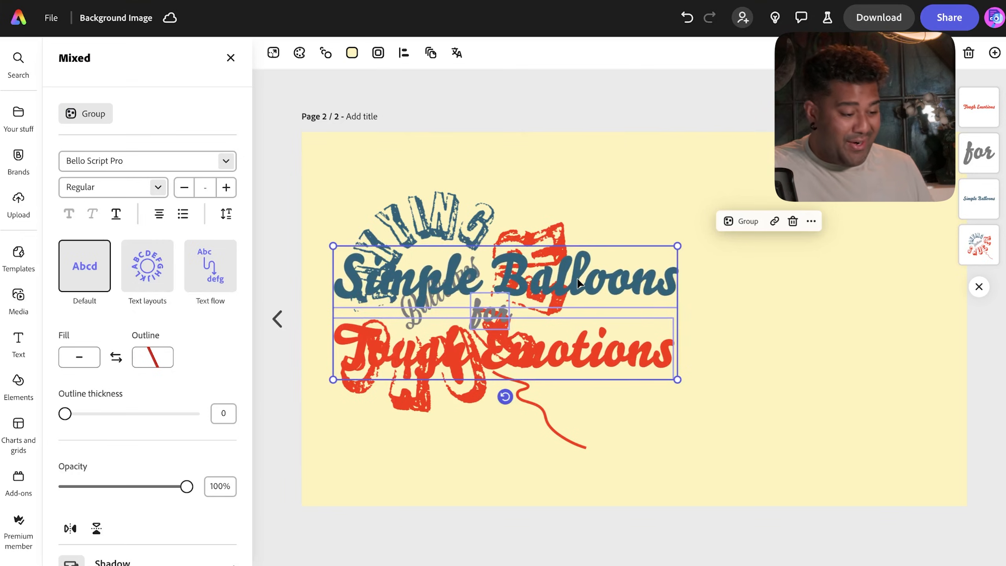
{"action": "left_click_drag", "start_coordinate": [578, 282], "coordinate": [580, 291]}
- Move the Flying Saucer logo to the right edge and download page 2 as a PNG
{"action": "left_click", "coordinate": [909, 272]}
{"action": "left_click", "coordinate": [991, 232]}
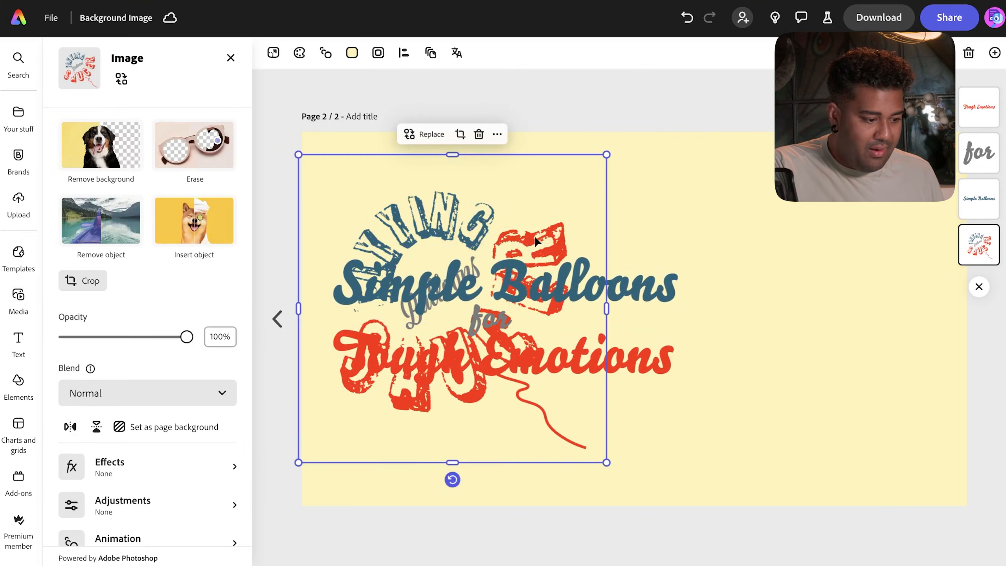
{"action": "left_click_drag", "start_coordinate": [437, 226], "coordinate": [794, 217]}
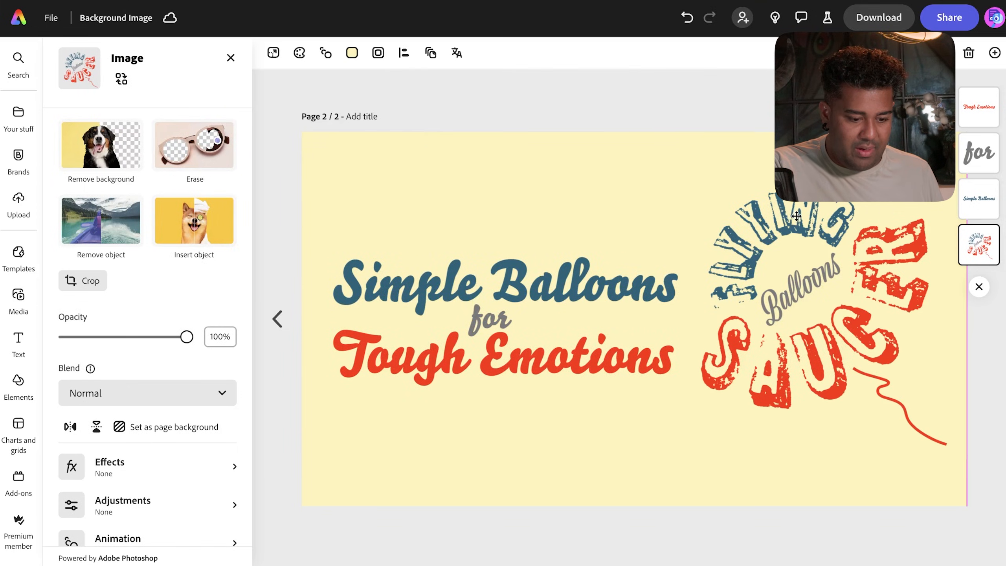
{"action": "left_click", "coordinate": [530, 432]}
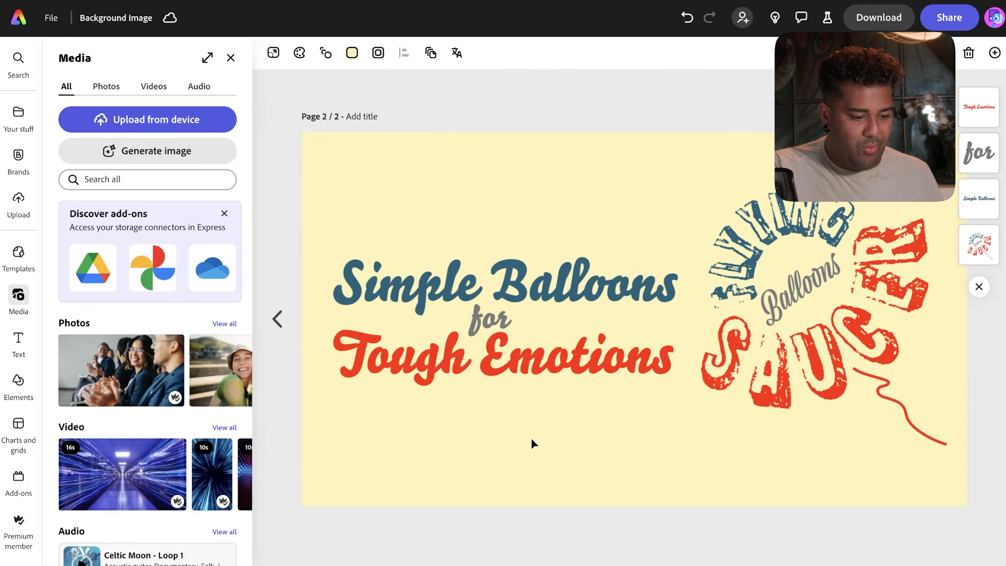
{"action": "left_click", "coordinate": [885, 17]}
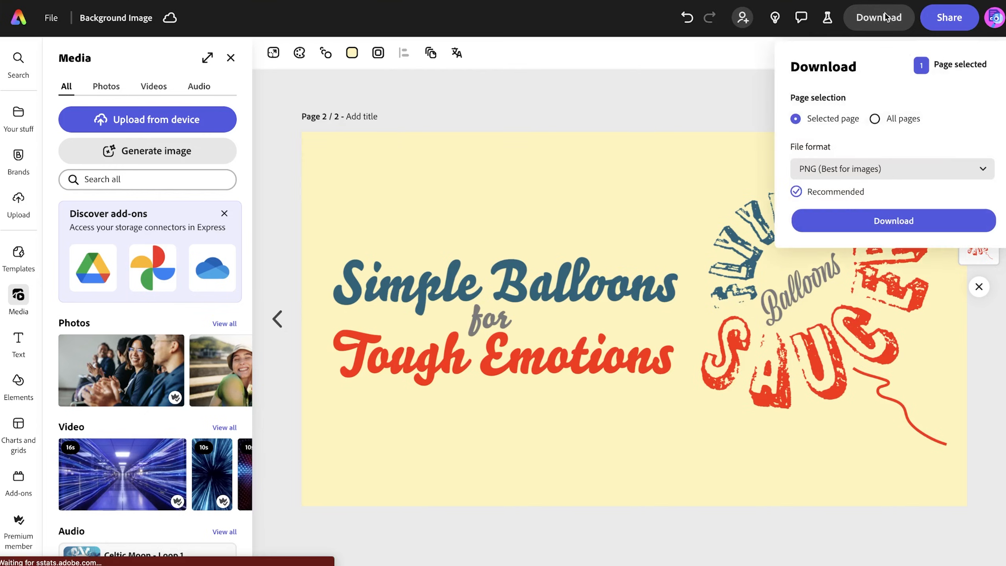
{"action": "left_click", "coordinate": [862, 222]}
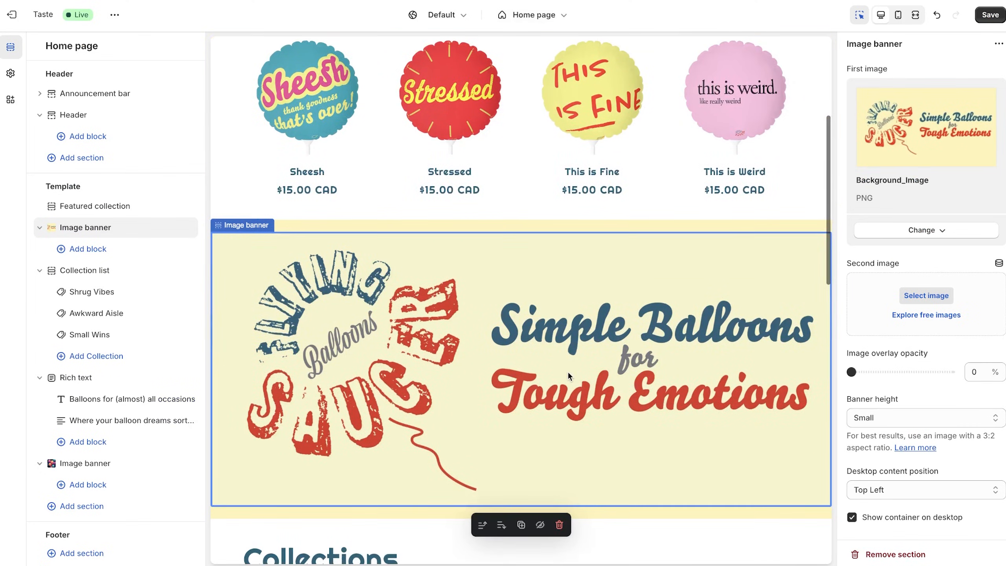
- Upload Background Image-2.png to the library and set it as the image banner picture
{"action": "left_click", "coordinate": [945, 230]}
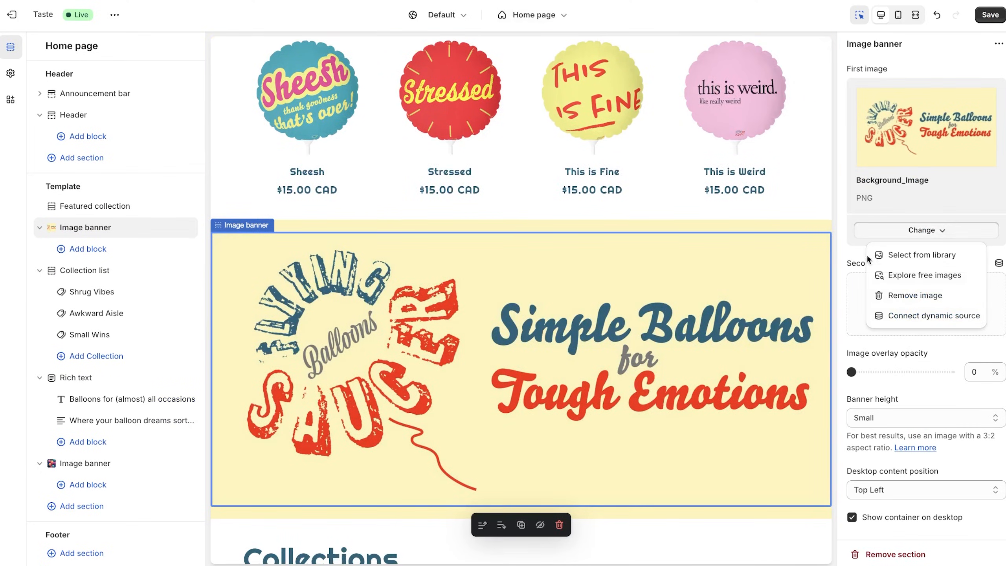
{"action": "left_click", "coordinate": [923, 254]}
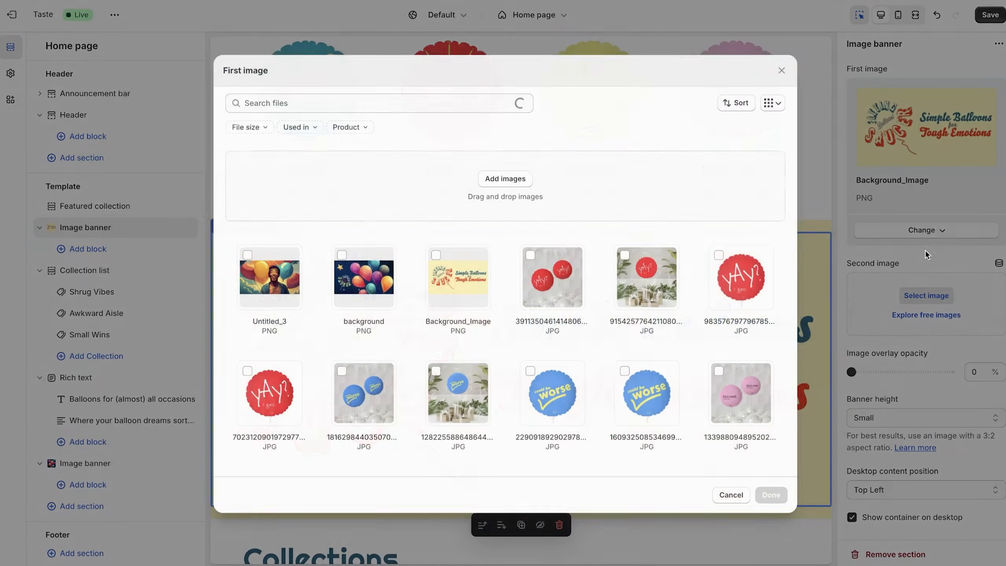
{"action": "left_click", "coordinate": [505, 179]}
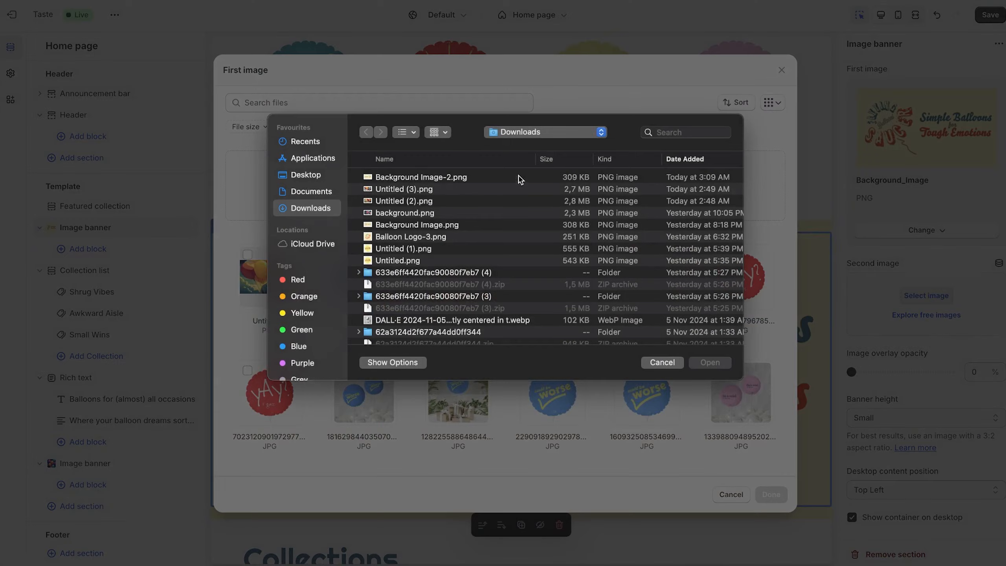
{"action": "left_click", "coordinate": [403, 178]}
{"action": "left_click", "coordinate": [710, 362]}
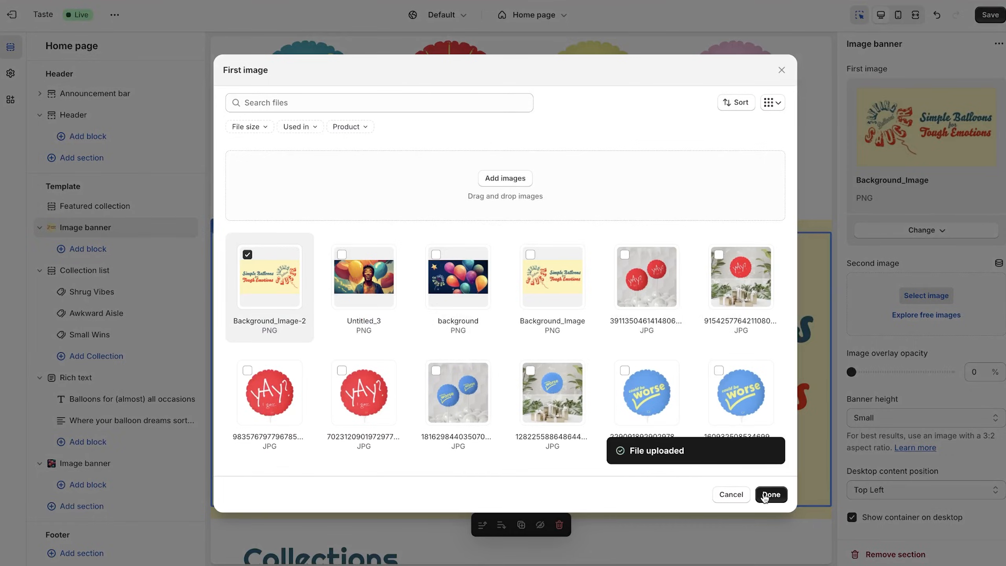
{"action": "left_click", "coordinate": [766, 498]}
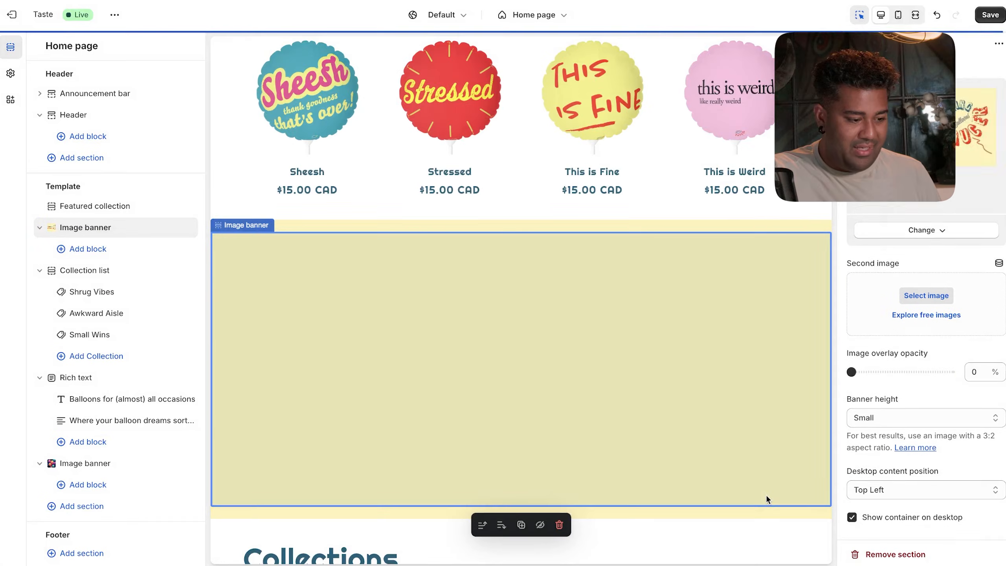
{"action": "scroll", "coordinate": [765, 493], "scroll_direction": "up", "scroll_amount": 1}
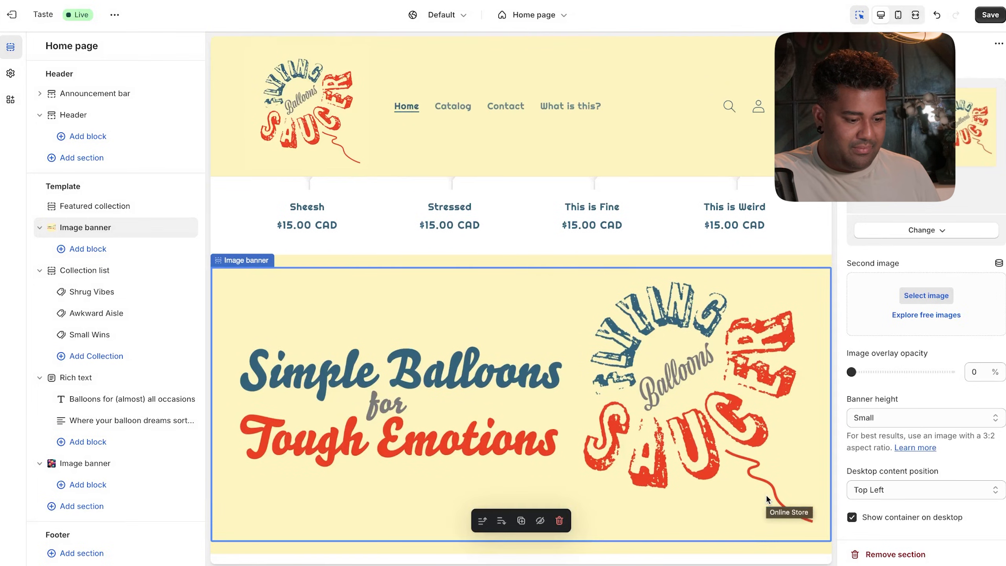
{"action": "scroll", "coordinate": [765, 493], "scroll_direction": "up", "scroll_amount": 6}
{"action": "scroll", "coordinate": [765, 494], "scroll_direction": "down", "scroll_amount": 5}
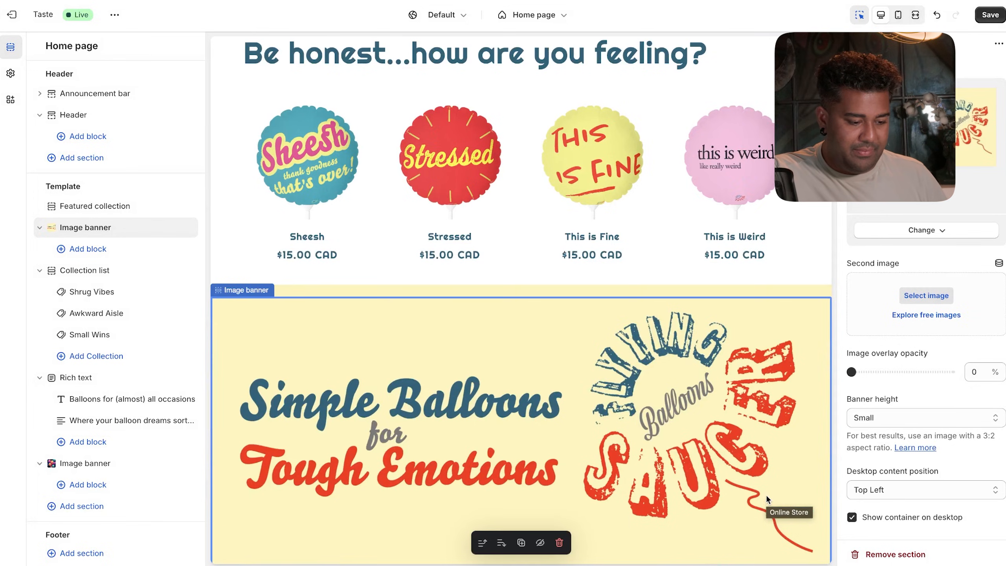
- Scroll through the home page preview to review the new title-and-logo banner
{"action": "scroll", "coordinate": [765, 494], "scroll_direction": "down", "scroll_amount": 1}
{"action": "scroll", "coordinate": [765, 494], "scroll_direction": "up", "scroll_amount": 6}
{"action": "scroll", "coordinate": [765, 493], "scroll_direction": "down", "scroll_amount": 15}
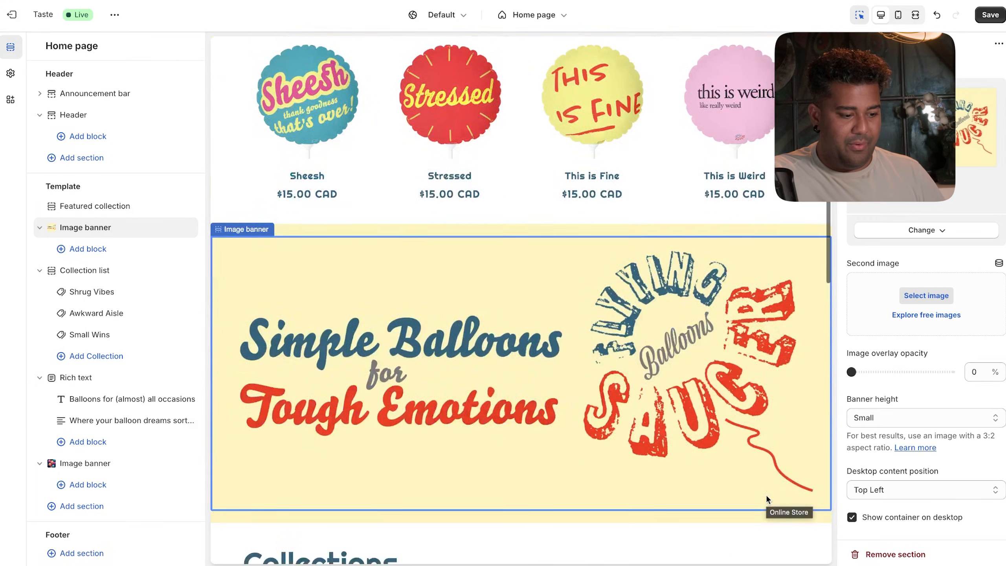
{"action": "scroll", "coordinate": [766, 493], "scroll_direction": "down", "scroll_amount": 5}
{"action": "scroll", "coordinate": [765, 496], "scroll_direction": "up", "scroll_amount": 12}
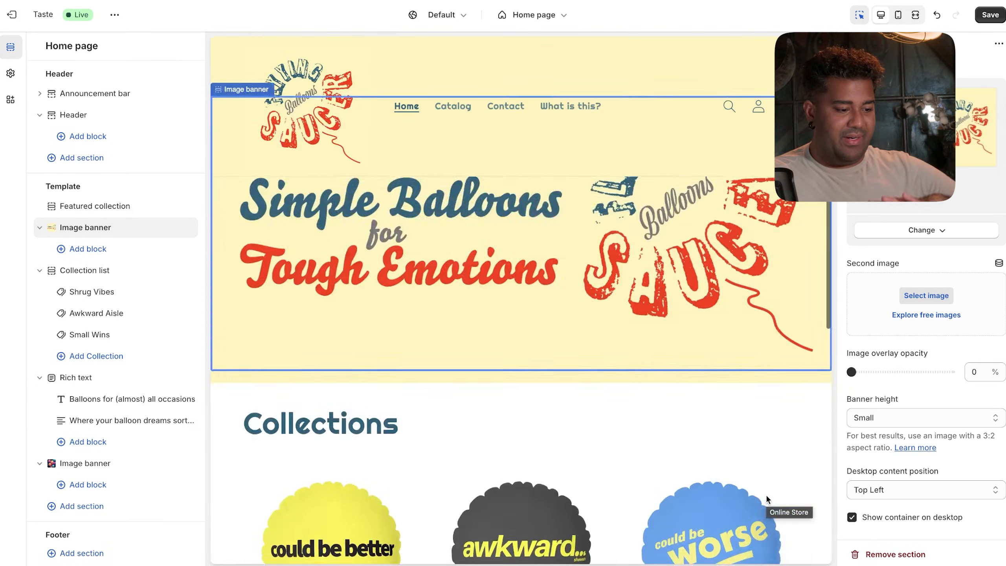
{"action": "scroll", "coordinate": [765, 495], "scroll_direction": "down", "scroll_amount": 5}
{"action": "scroll", "coordinate": [766, 493], "scroll_direction": "up", "scroll_amount": 10}
{"action": "scroll", "coordinate": [765, 493], "scroll_direction": "down", "scroll_amount": 1}
{"action": "scroll", "coordinate": [765, 495], "scroll_direction": "up", "scroll_amount": 1}
{"action": "scroll", "coordinate": [765, 493], "scroll_direction": "up", "scroll_amount": 1}
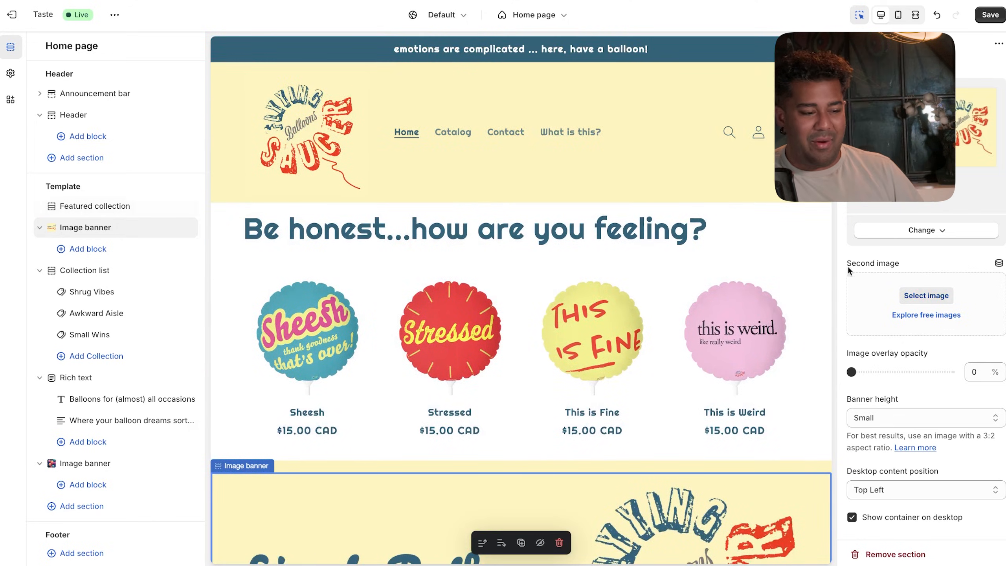
{"action": "scroll", "coordinate": [732, 342], "scroll_direction": "down", "scroll_amount": 5}
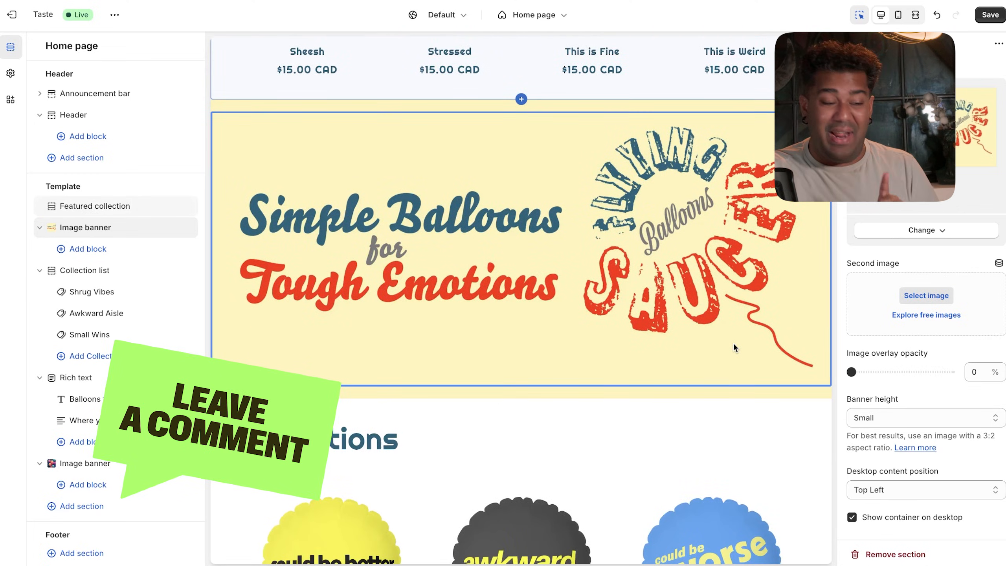
{"action": "scroll", "coordinate": [733, 346], "scroll_direction": "down", "scroll_amount": 2}
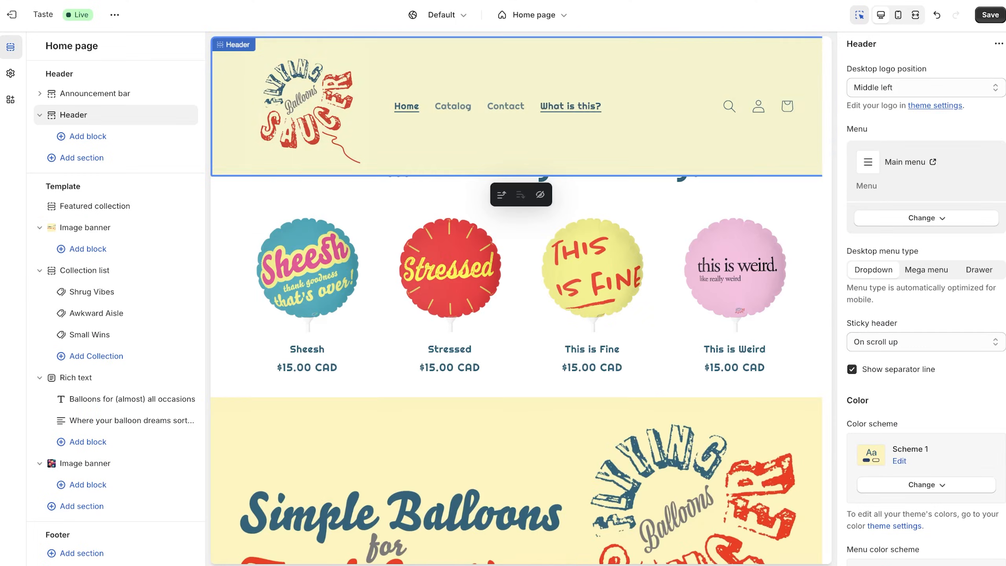
{"action": "scroll", "coordinate": [592, 203], "scroll_direction": "down", "scroll_amount": 10}
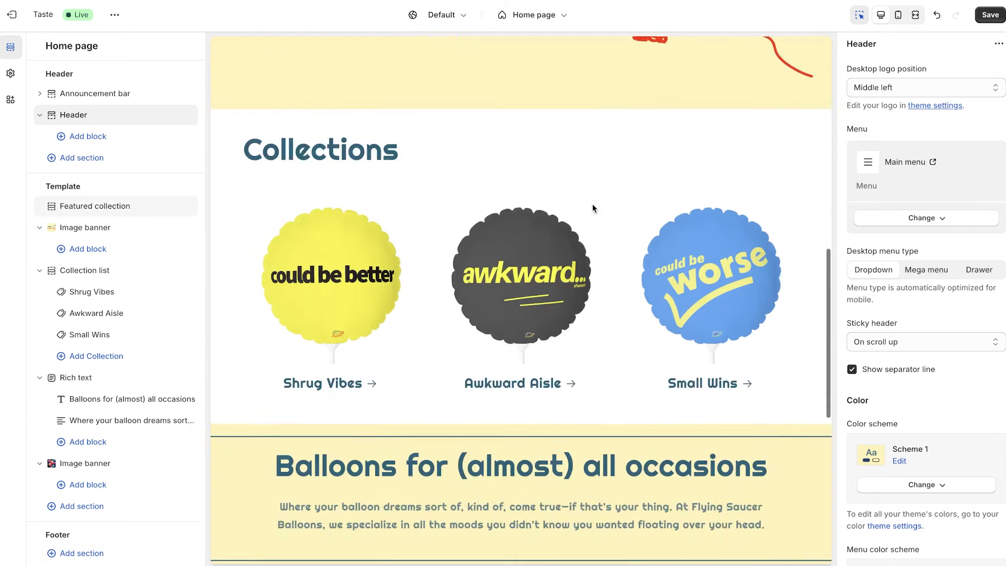
{"action": "scroll", "coordinate": [592, 202], "scroll_direction": "up", "scroll_amount": 8}
{"action": "scroll", "coordinate": [593, 204], "scroll_direction": "down", "scroll_amount": 10}
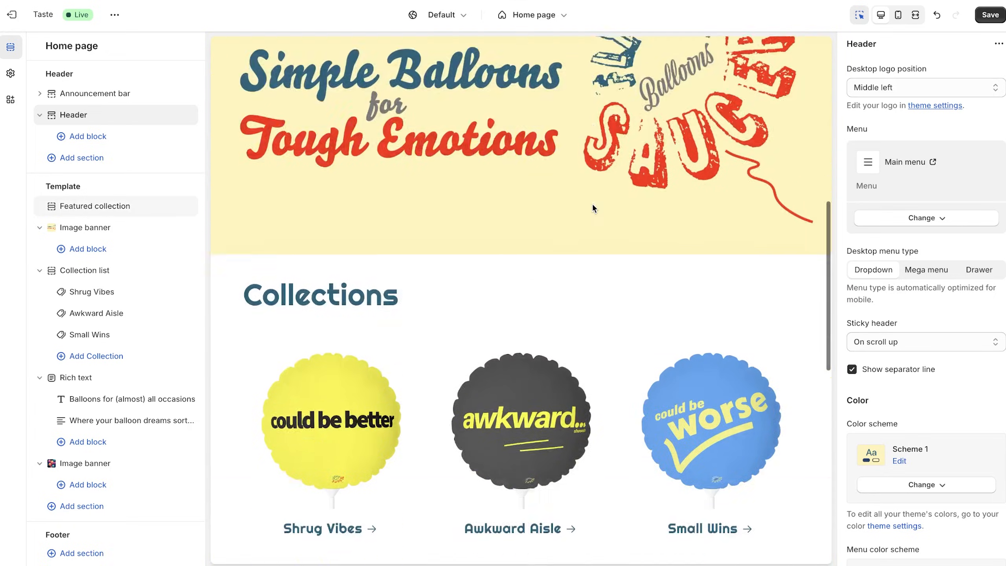
{"action": "scroll", "coordinate": [592, 203], "scroll_direction": "down", "scroll_amount": 3}
{"action": "scroll", "coordinate": [592, 202], "scroll_direction": "up", "scroll_amount": 5}
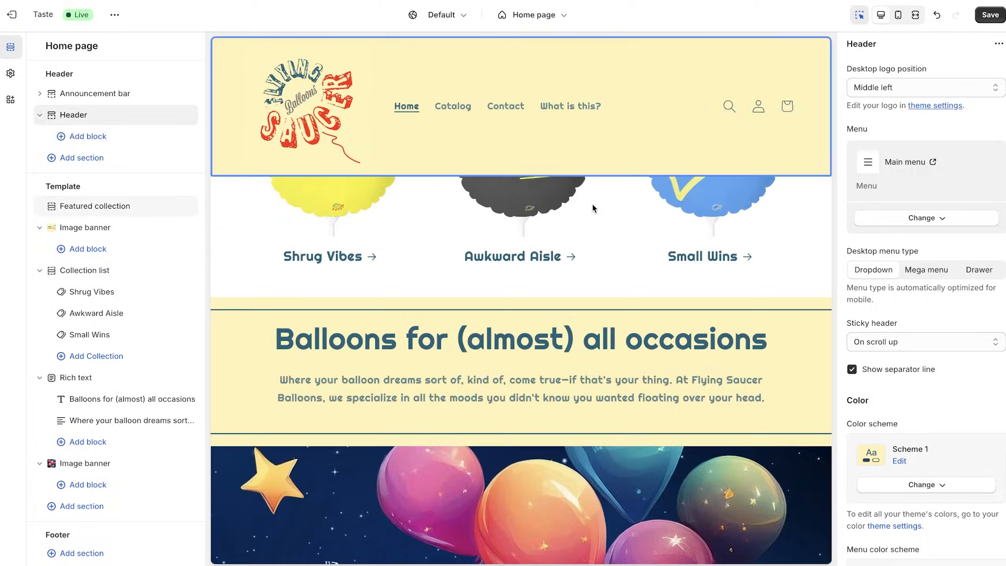
{"action": "scroll", "coordinate": [674, 273], "scroll_direction": "up", "scroll_amount": 5}
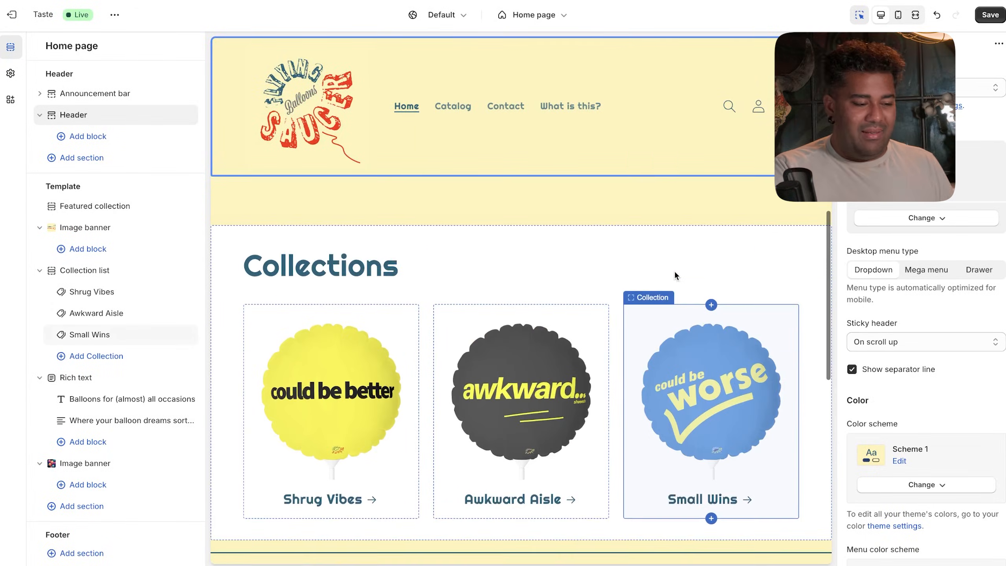
{"action": "scroll", "coordinate": [675, 272], "scroll_direction": "up", "scroll_amount": 5}
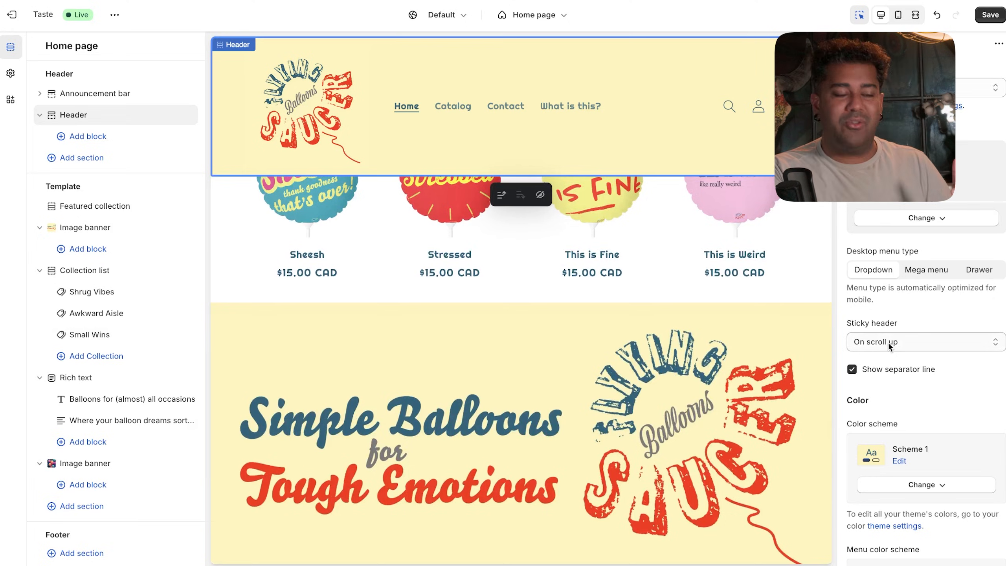
{"action": "scroll", "coordinate": [730, 339], "scroll_direction": "down", "scroll_amount": 10}
{"action": "scroll", "coordinate": [730, 339], "scroll_direction": "up", "scroll_amount": 4}
{"action": "scroll", "coordinate": [731, 340], "scroll_direction": "up", "scroll_amount": 2}
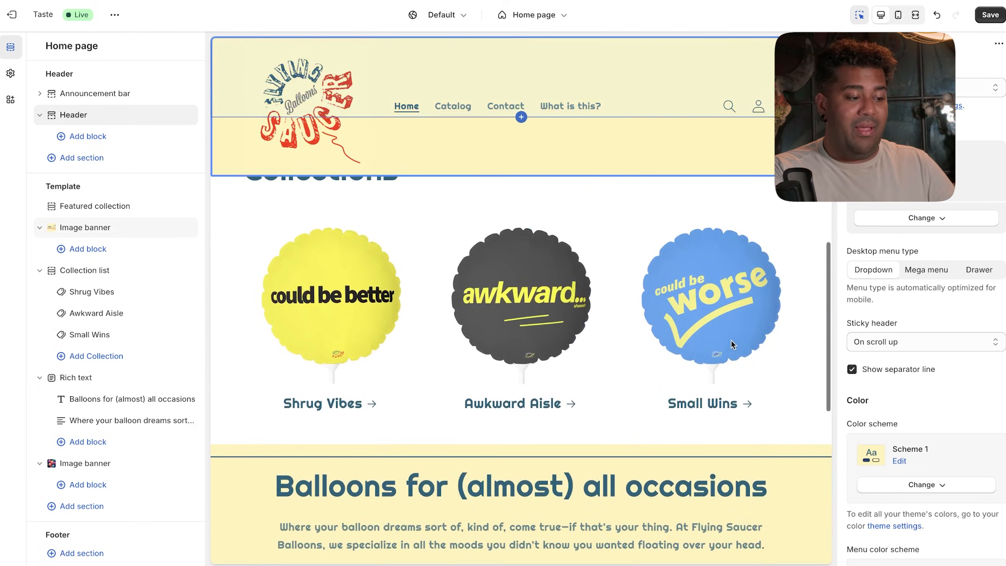
- Change the header's Sticky header setting from On scroll up to None
{"action": "left_click", "coordinate": [881, 339]}
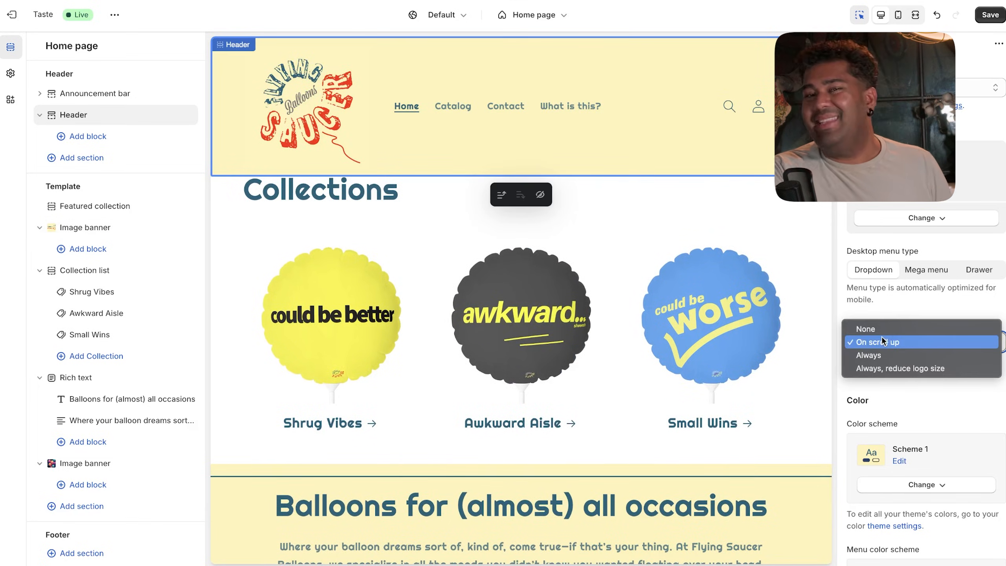
{"action": "left_click", "coordinate": [884, 329]}
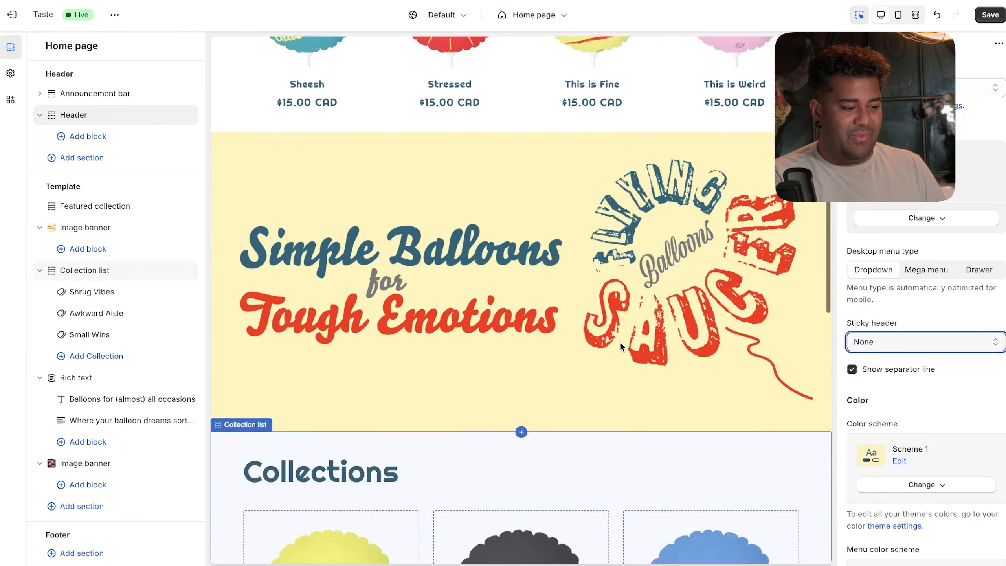
{"action": "scroll", "coordinate": [619, 341], "scroll_direction": "down", "scroll_amount": 15}
{"action": "scroll", "coordinate": [619, 341], "scroll_direction": "up", "scroll_amount": 7}
{"action": "scroll", "coordinate": [619, 341], "scroll_direction": "up", "scroll_amount": 10}
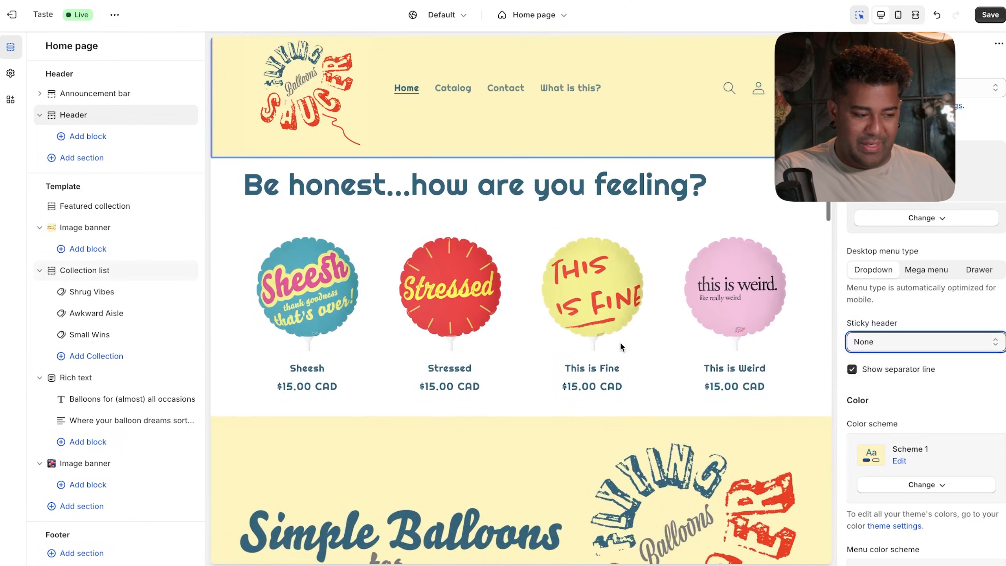
{"action": "scroll", "coordinate": [619, 341], "scroll_direction": "up", "scroll_amount": 2}
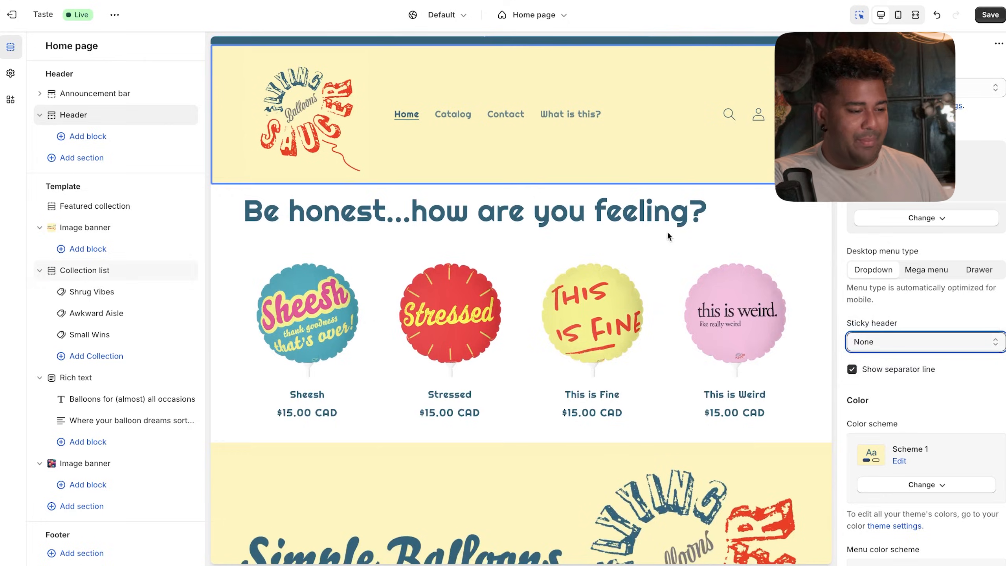
{"action": "left_click", "coordinate": [602, 196]}
- Go to the Catalog page in the preview and select its Products banner section
{"action": "left_click", "coordinate": [459, 135]}
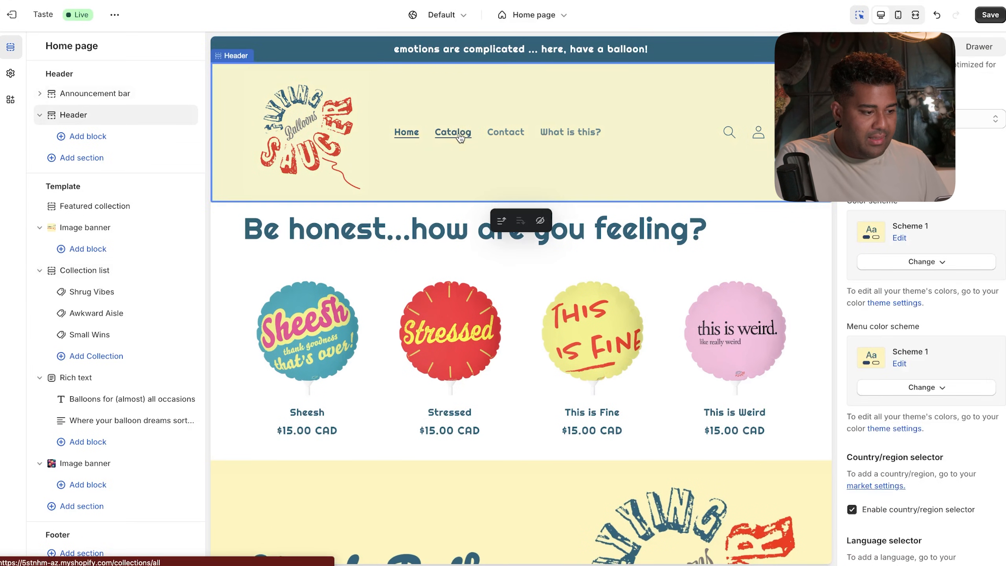
{"action": "scroll", "coordinate": [445, 220], "scroll_direction": "down", "scroll_amount": 5}
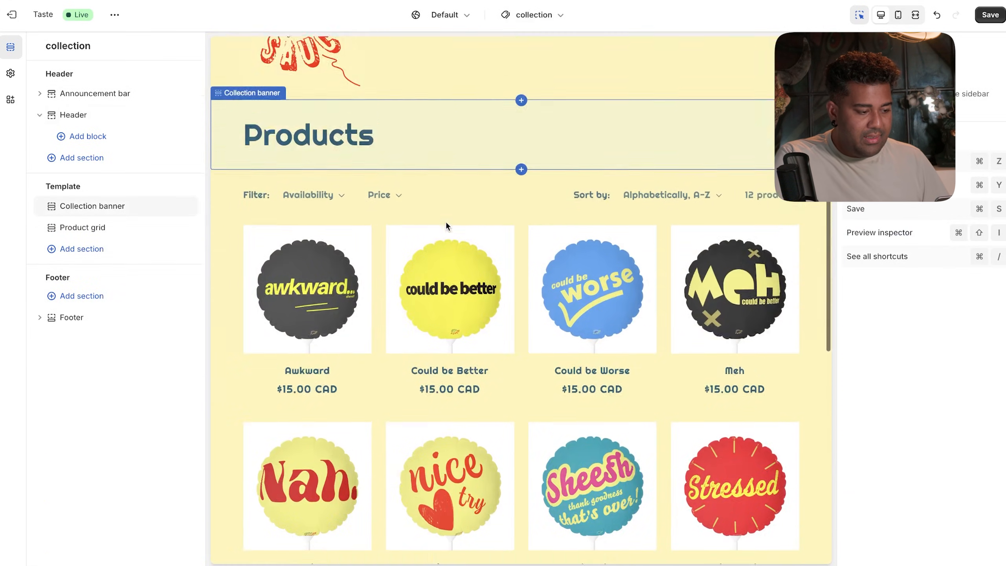
{"action": "scroll", "coordinate": [445, 221], "scroll_direction": "down", "scroll_amount": 5}
{"action": "scroll", "coordinate": [445, 220], "scroll_direction": "up", "scroll_amount": 10}
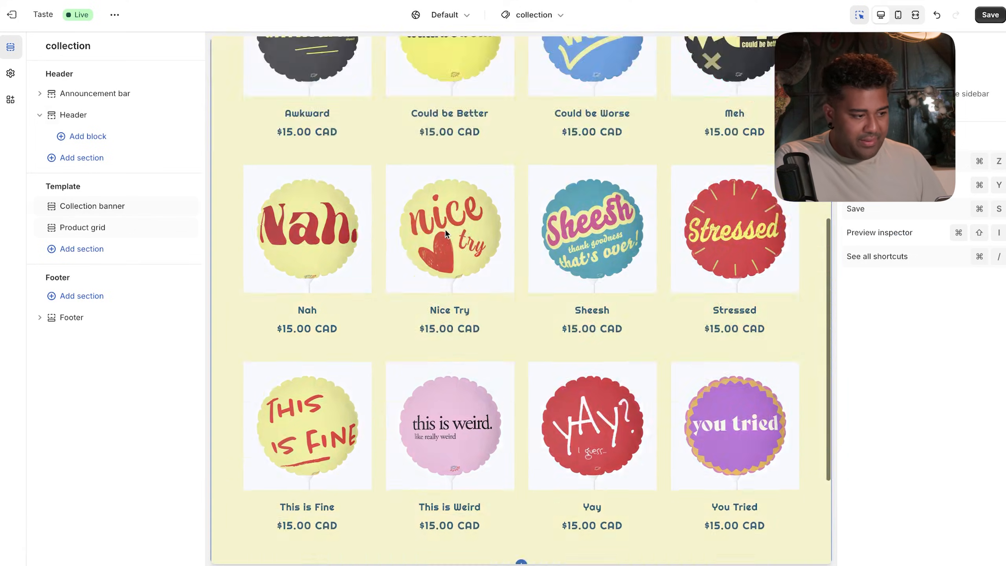
{"action": "scroll", "coordinate": [444, 231], "scroll_direction": "down", "scroll_amount": 3}
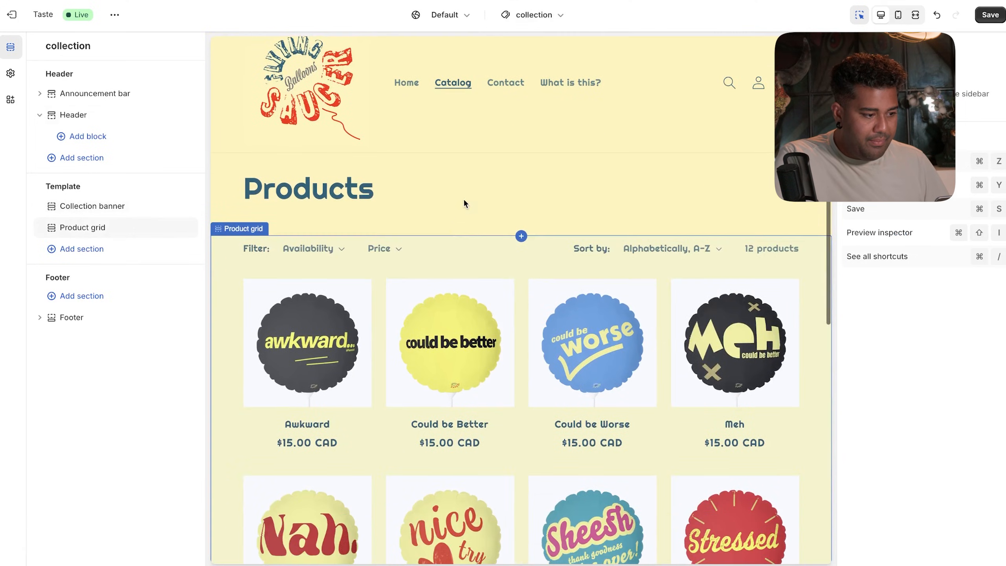
{"action": "left_click", "coordinate": [463, 200]}
- Give the catalog's product grid the lighter Scheme 5 colour scheme
{"action": "scroll", "coordinate": [464, 199], "scroll_direction": "down", "scroll_amount": 8}
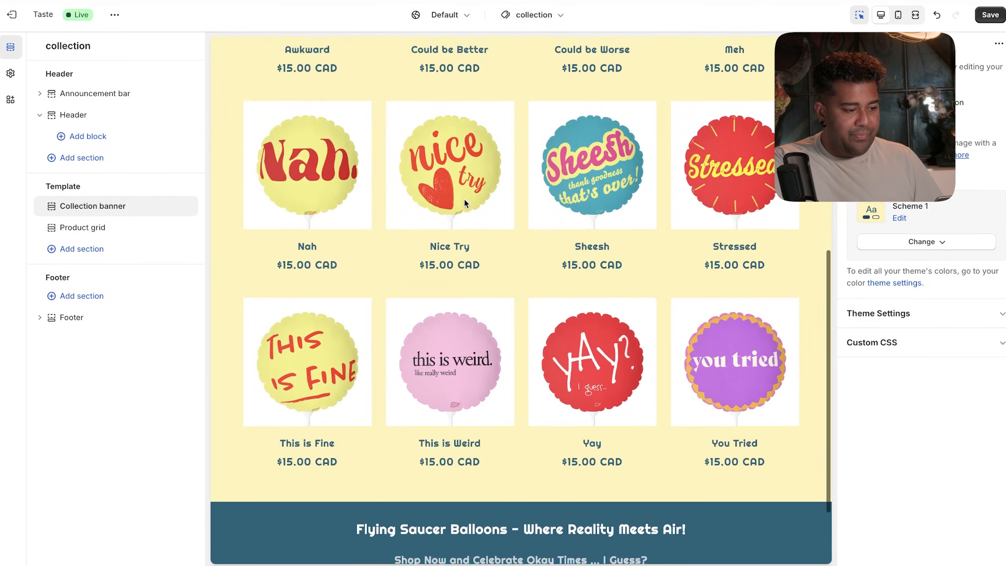
{"action": "scroll", "coordinate": [463, 198], "scroll_direction": "up", "scroll_amount": 5}
{"action": "scroll", "coordinate": [463, 198], "scroll_direction": "up", "scroll_amount": 5}
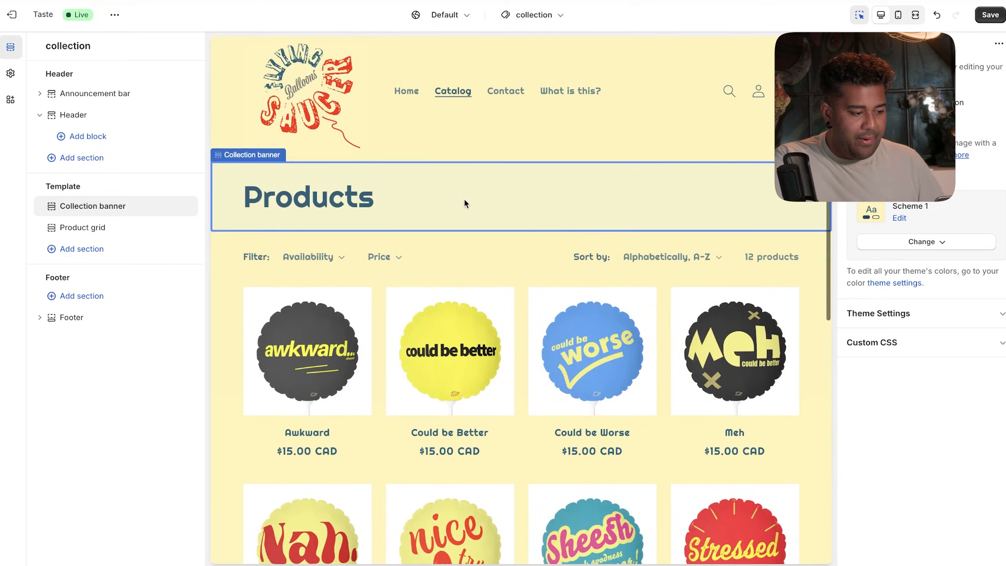
{"action": "scroll", "coordinate": [462, 246], "scroll_direction": "down", "scroll_amount": 1}
{"action": "left_click", "coordinate": [463, 253]}
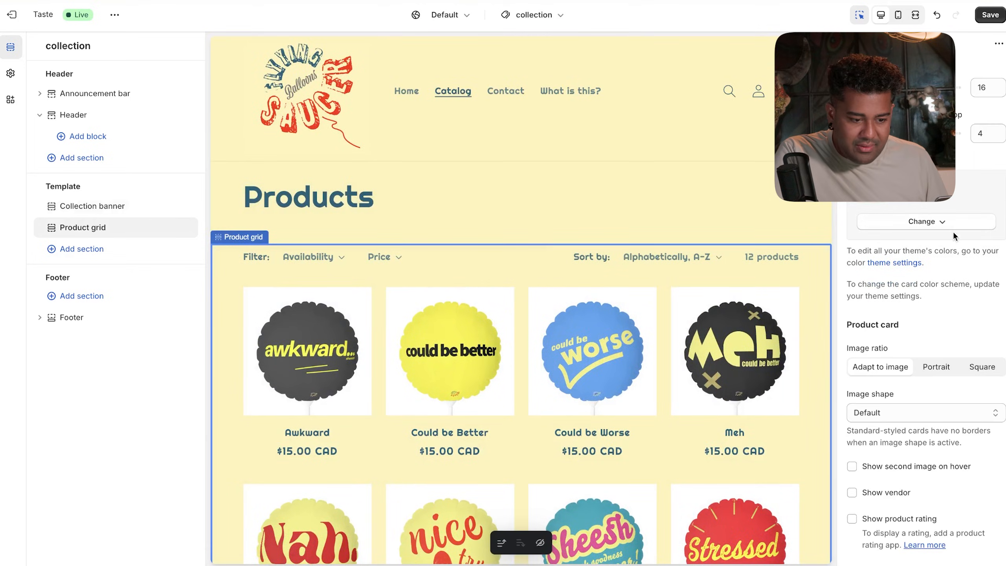
{"action": "left_click", "coordinate": [946, 375]}
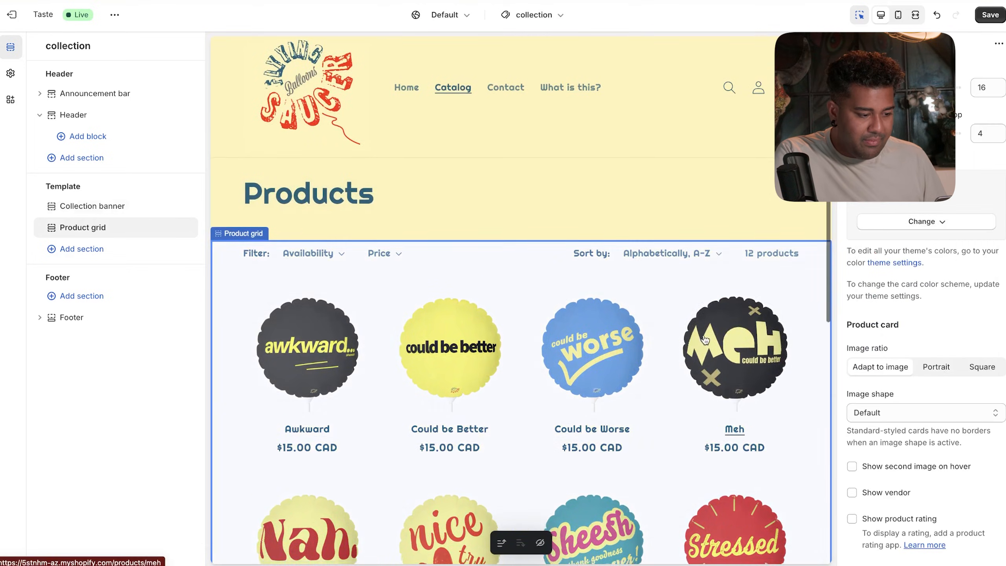
{"action": "left_click", "coordinate": [658, 188]}
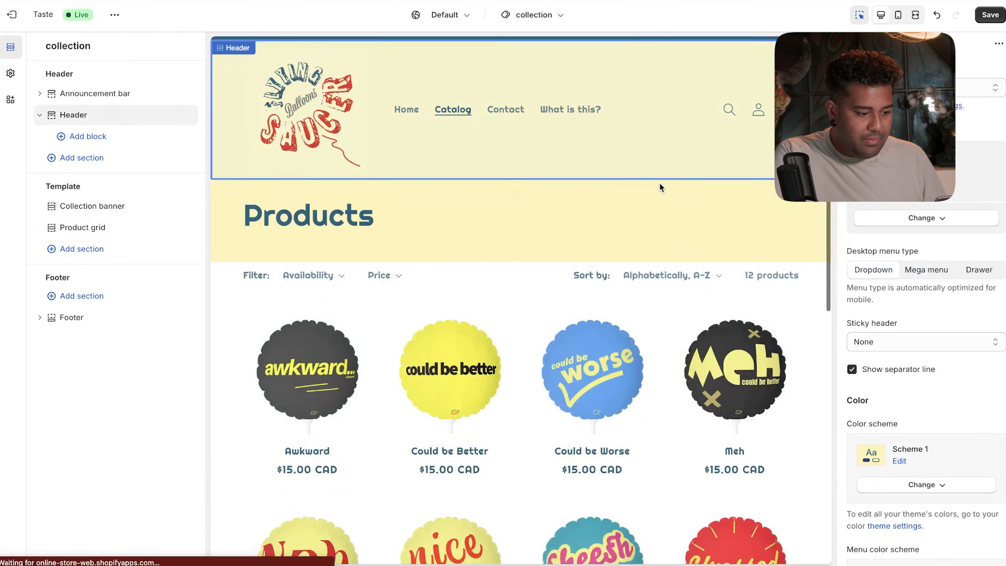
{"action": "scroll", "coordinate": [659, 186], "scroll_direction": "down", "scroll_amount": 10}
{"action": "scroll", "coordinate": [659, 187], "scroll_direction": "up", "scroll_amount": 10}
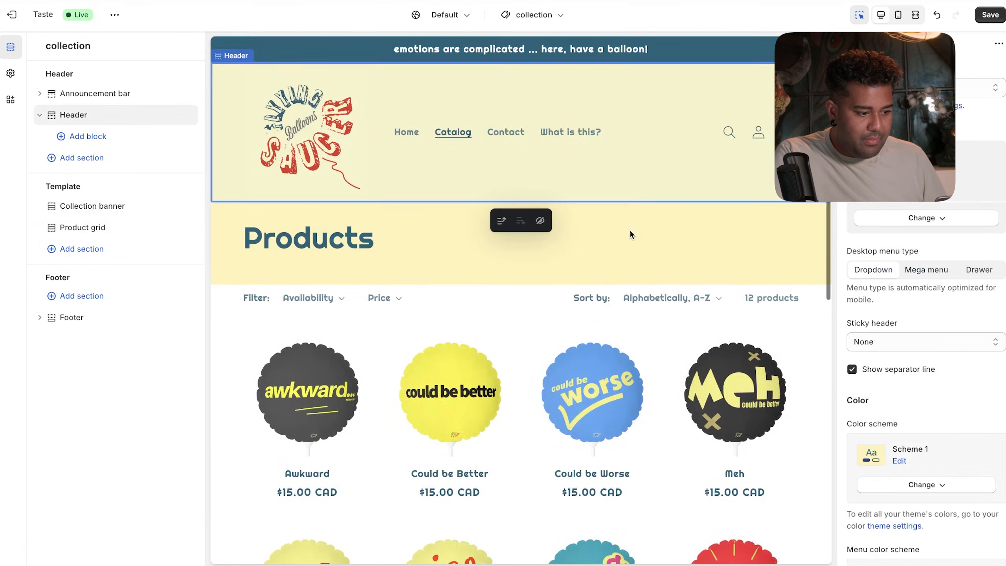
- Switch the Products collection banner to Scheme 5 and review it above the 12 balloons
{"action": "left_click", "coordinate": [632, 235]}
{"action": "left_click", "coordinate": [958, 241]}
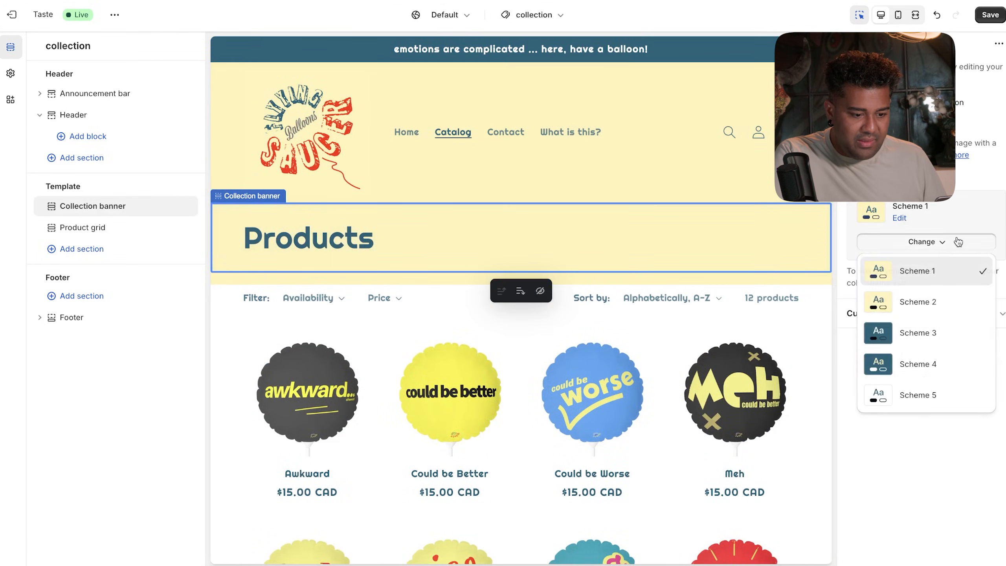
{"action": "left_click", "coordinate": [918, 394]}
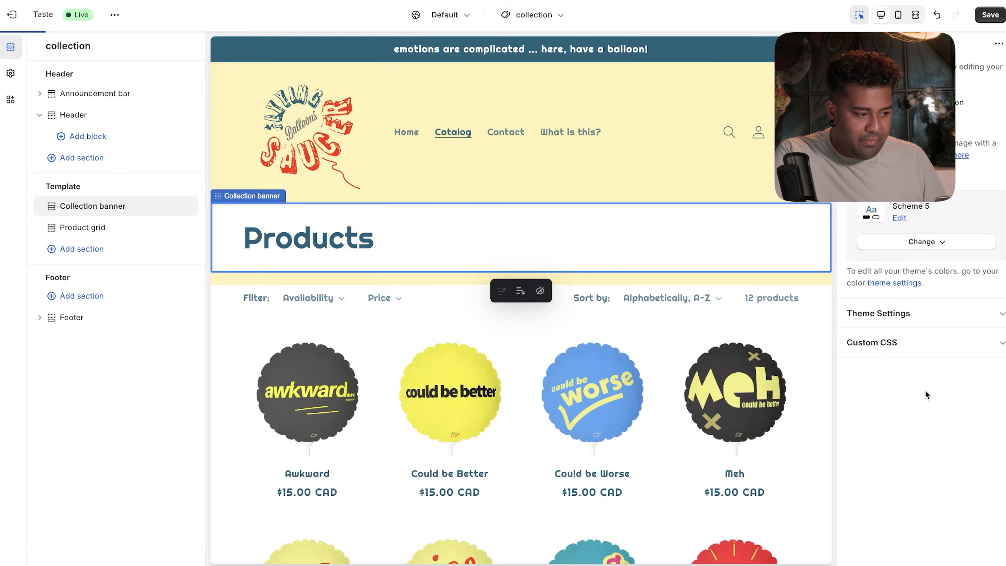
{"action": "left_click", "coordinate": [798, 281]}
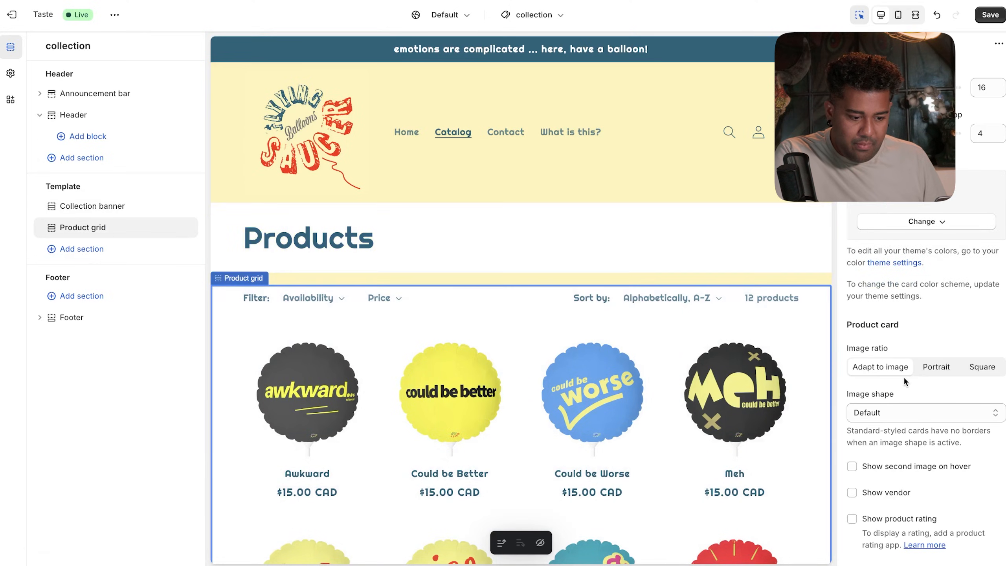
{"action": "scroll", "coordinate": [904, 378], "scroll_direction": "down", "scroll_amount": 10}
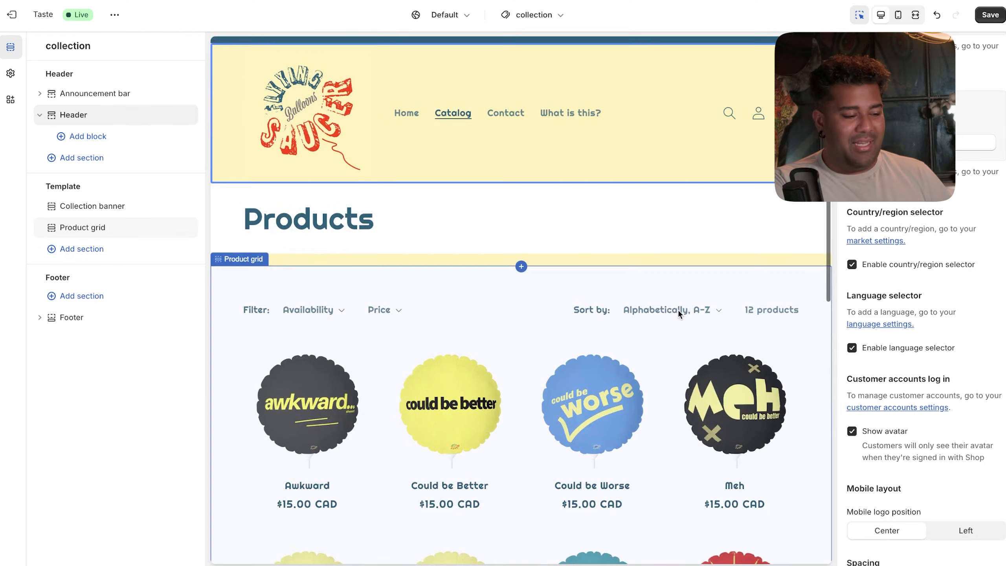
{"action": "scroll", "coordinate": [677, 309], "scroll_direction": "down", "scroll_amount": 4}
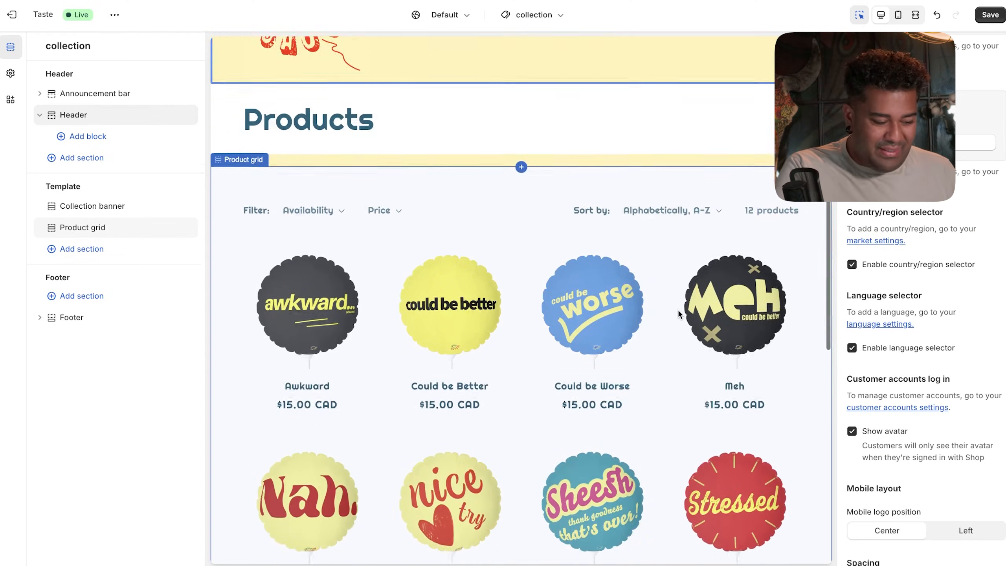
{"action": "left_click", "coordinate": [786, 93]}
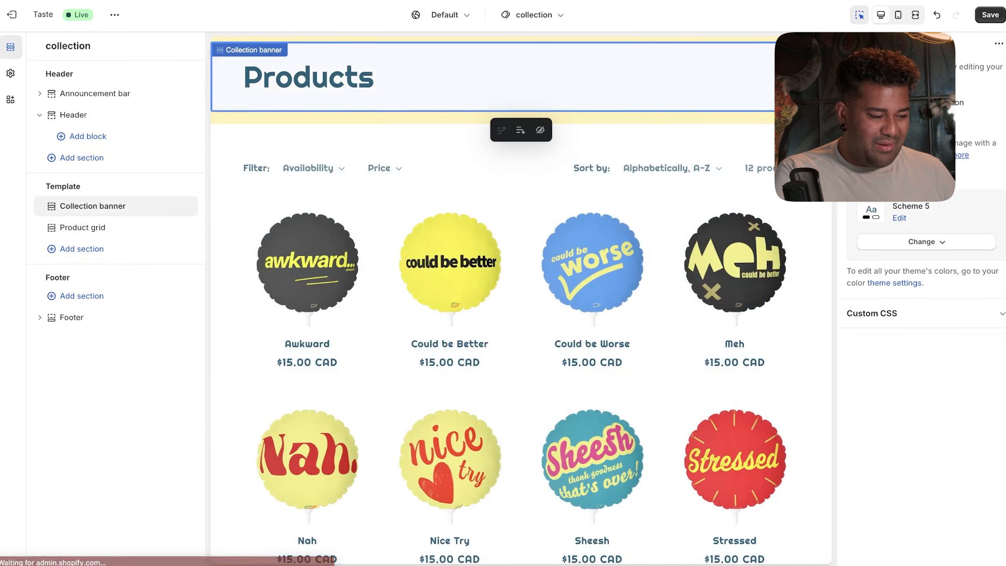
{"action": "scroll", "coordinate": [782, 111], "scroll_direction": "down", "scroll_amount": 10}
{"action": "scroll", "coordinate": [776, 119], "scroll_direction": "up", "scroll_amount": 11}
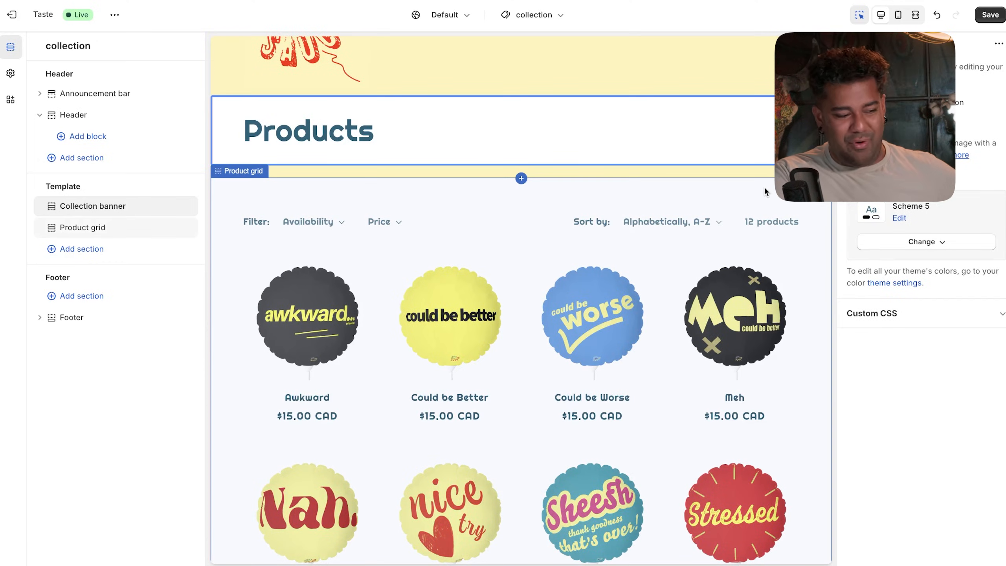
{"action": "scroll", "coordinate": [725, 267], "scroll_direction": "down", "scroll_amount": 10}
{"action": "scroll", "coordinate": [726, 269], "scroll_direction": "up", "scroll_amount": 10}
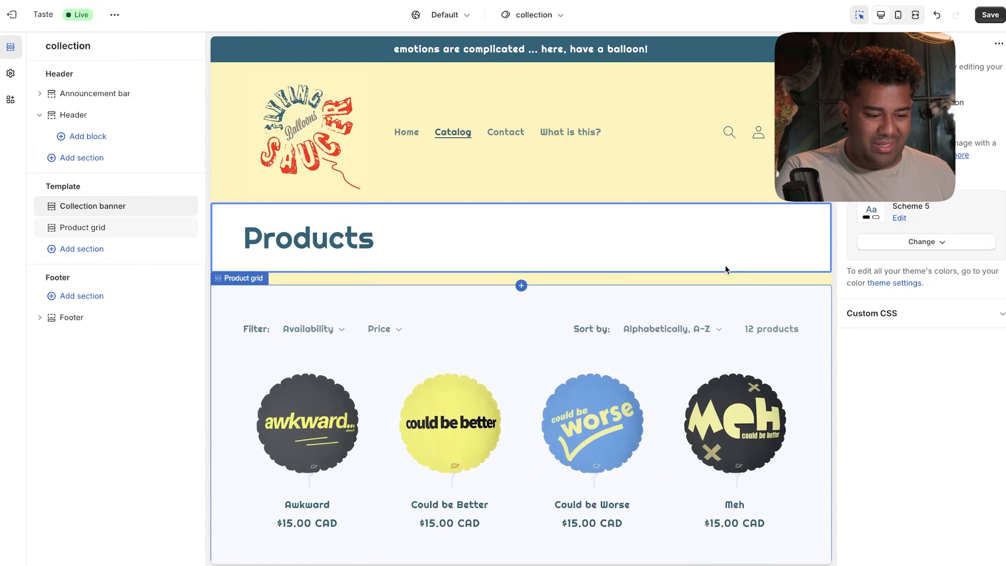
- Set the Products banner back to Scheme 1 so it matches the yellow header
{"action": "left_click", "coordinate": [885, 241]}
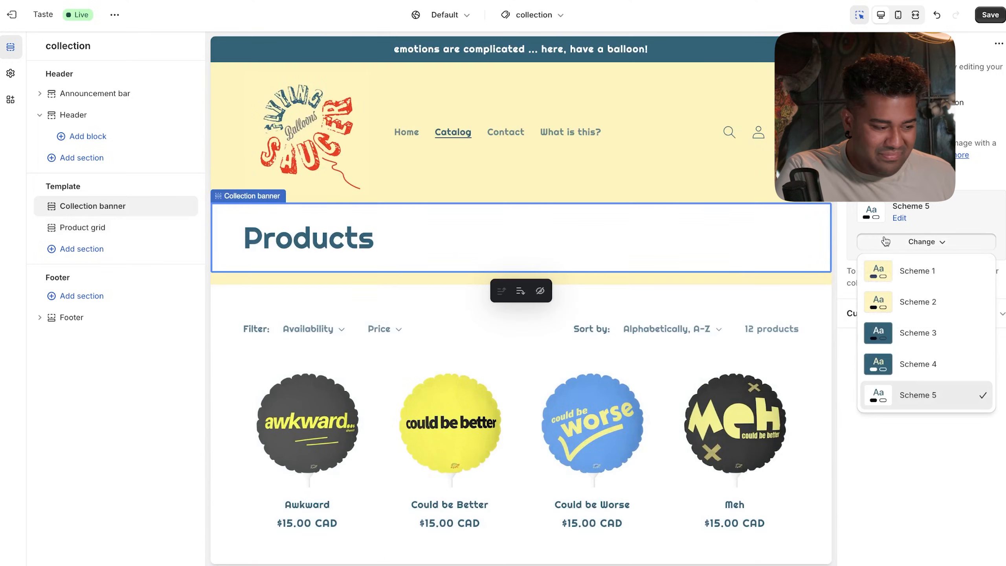
{"action": "left_click", "coordinate": [875, 275]}
{"action": "left_click", "coordinate": [716, 178]}
{"action": "scroll", "coordinate": [717, 179], "scroll_direction": "down", "scroll_amount": 4}
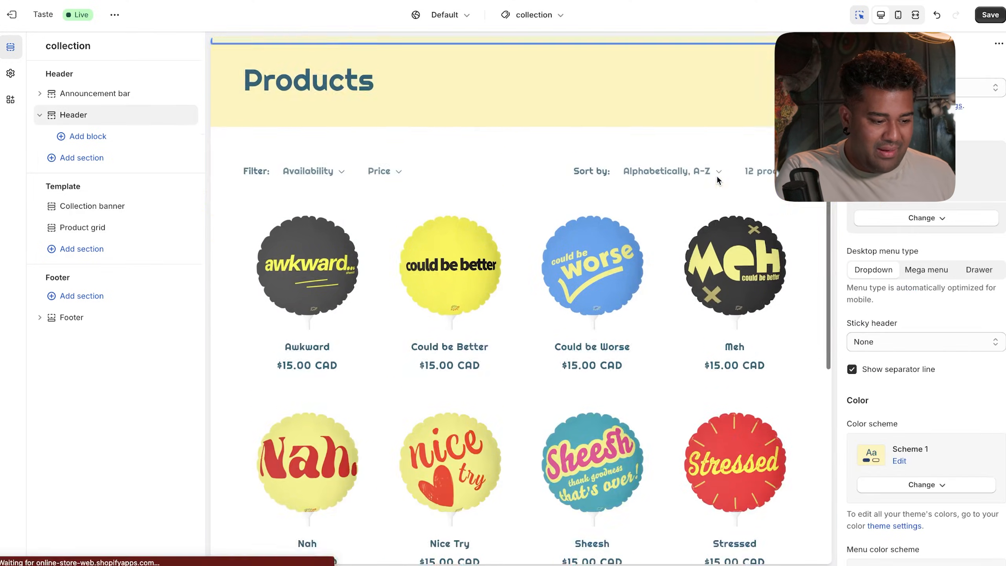
{"action": "scroll", "coordinate": [717, 178], "scroll_direction": "up", "scroll_amount": 4}
{"action": "scroll", "coordinate": [717, 179], "scroll_direction": "down", "scroll_amount": 12}
{"action": "scroll", "coordinate": [716, 175], "scroll_direction": "up", "scroll_amount": 15}
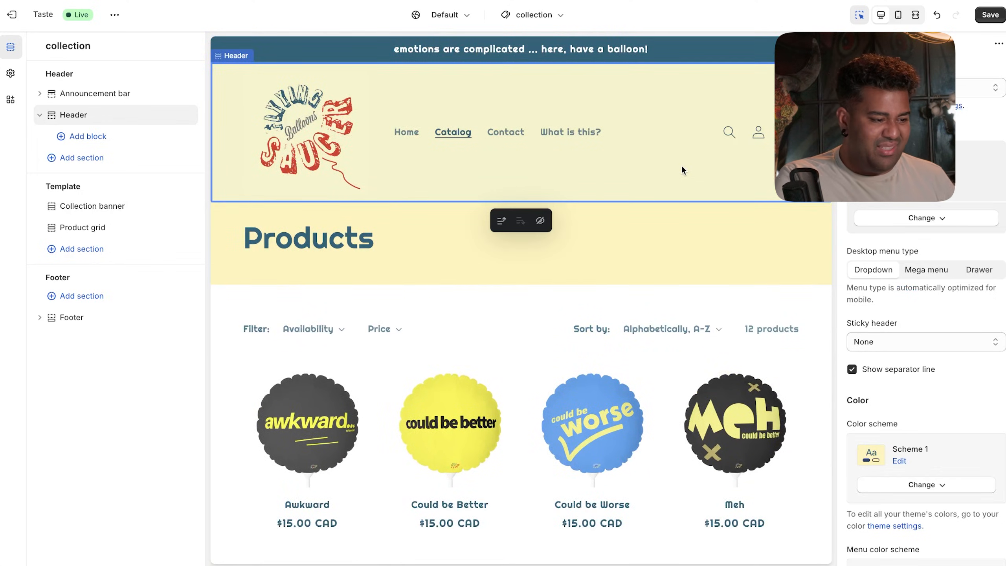
{"action": "scroll", "coordinate": [673, 276], "scroll_direction": "down", "scroll_amount": 10}
{"action": "scroll", "coordinate": [672, 279], "scroll_direction": "up", "scroll_amount": 4}
{"action": "scroll", "coordinate": [672, 279], "scroll_direction": "up", "scroll_amount": 5}
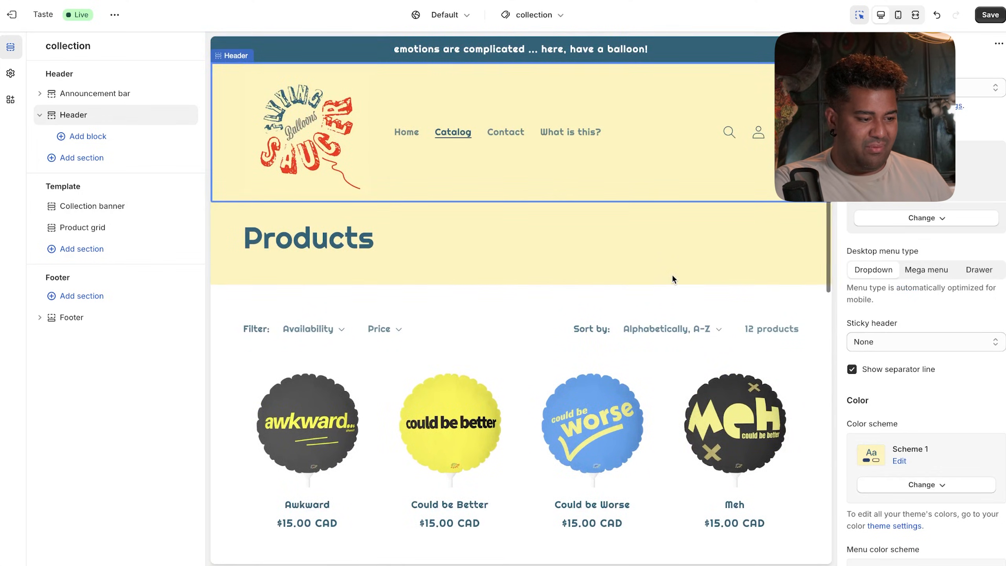
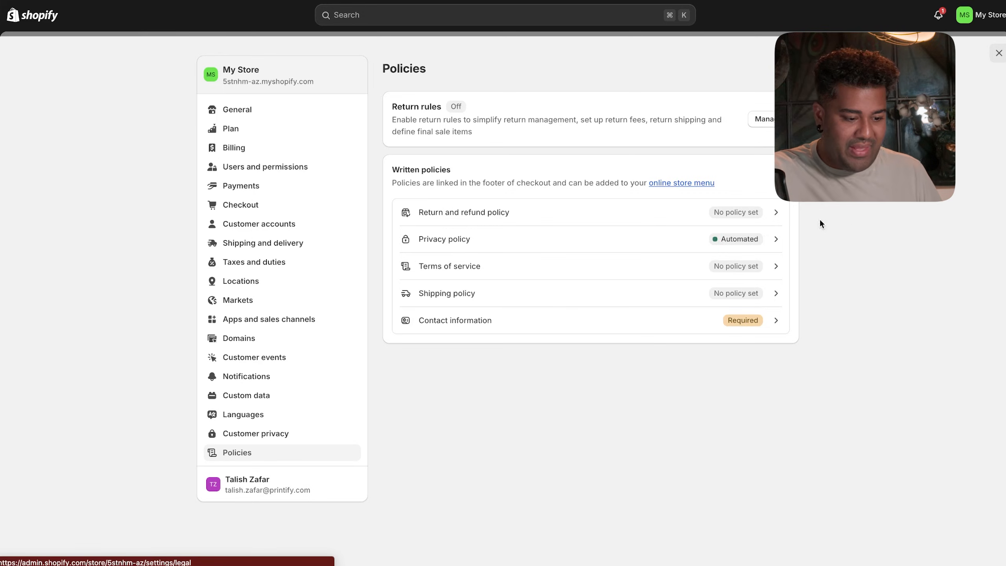
- Fill the return and refund policy with Shopify's standard template text
{"action": "left_click", "coordinate": [743, 212]}
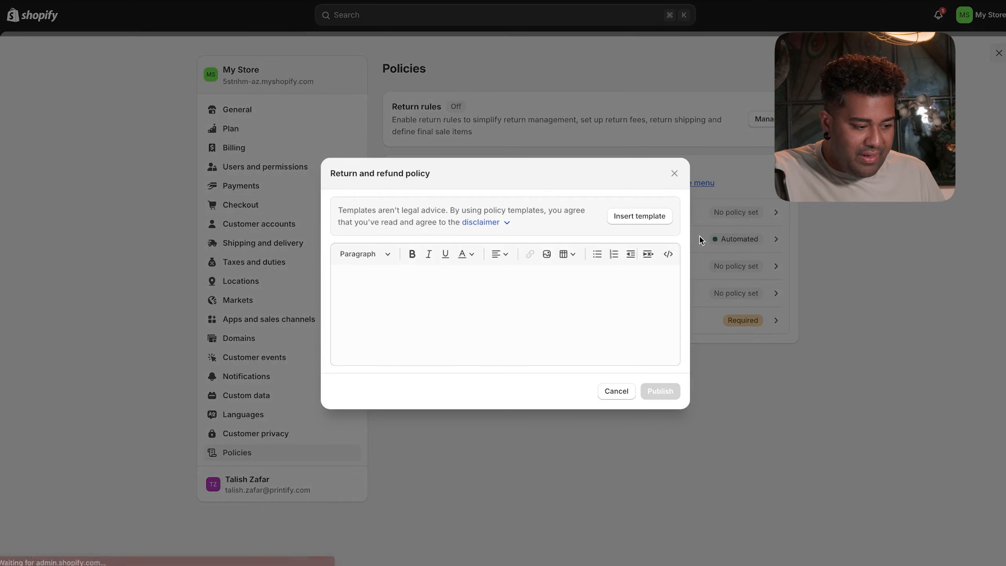
{"action": "left_click", "coordinate": [664, 220]}
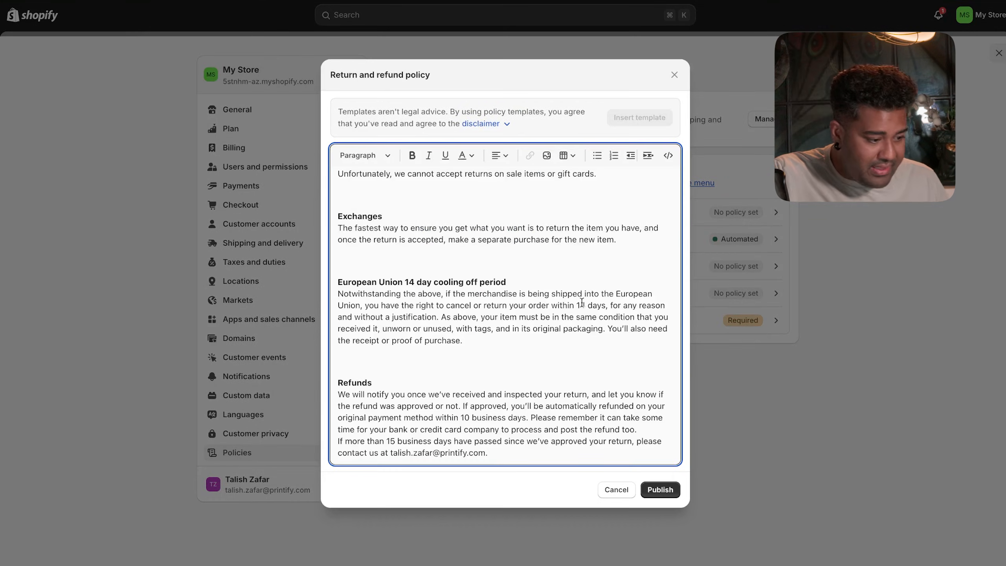
{"action": "scroll", "coordinate": [580, 307], "scroll_direction": "up", "scroll_amount": 10}
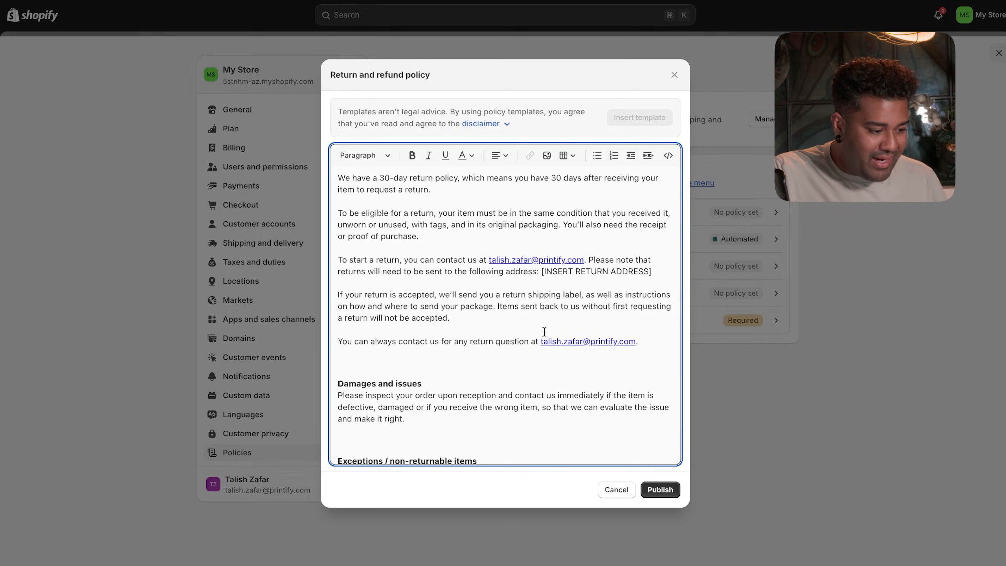
{"action": "scroll", "coordinate": [443, 233], "scroll_direction": "down", "scroll_amount": 1}
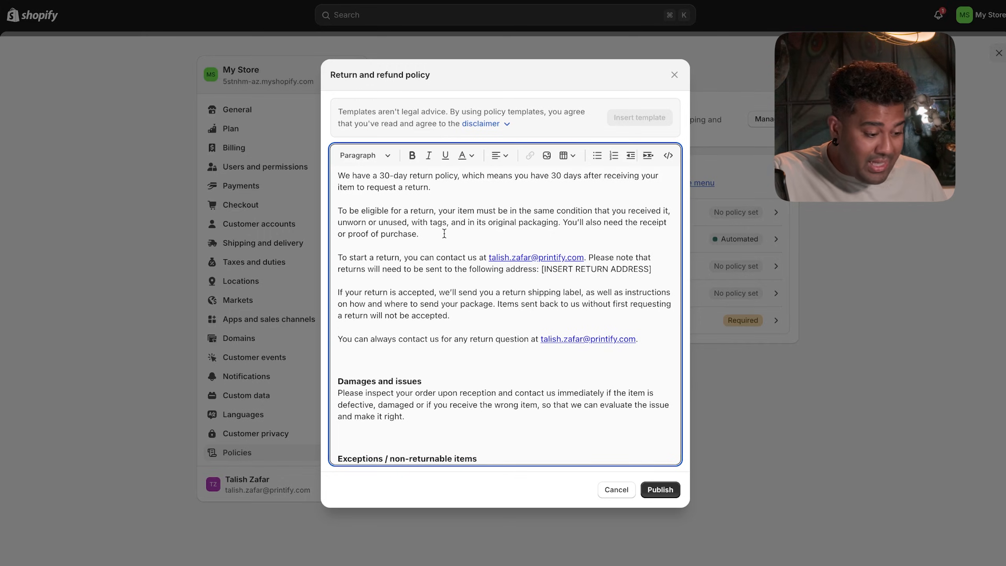
{"action": "scroll", "coordinate": [444, 234], "scroll_direction": "down", "scroll_amount": 2}
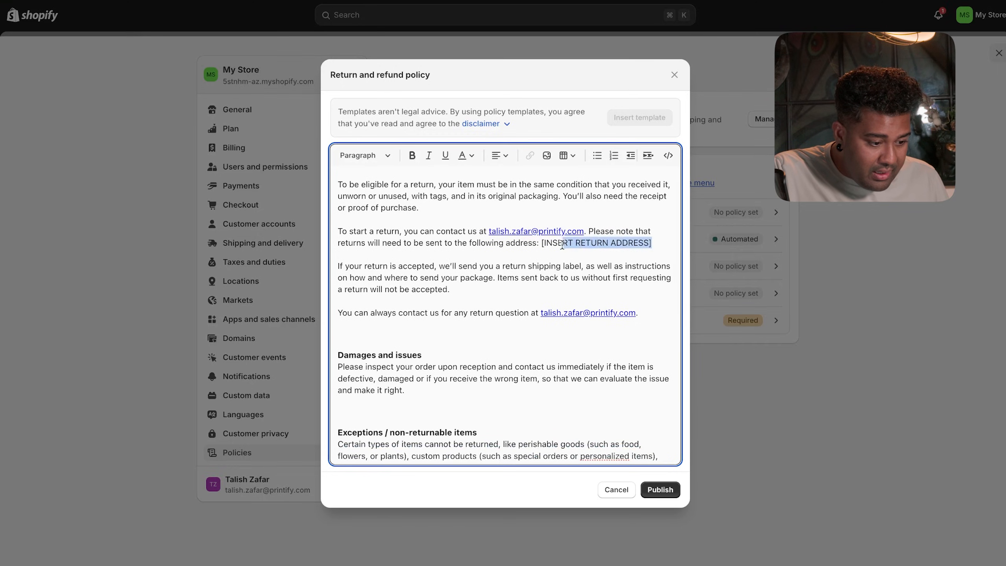
- Delete the [INSERT RETURN ADDRESS] placeholder and the blank line under the contact sentence
{"action": "key", "text": "BackSpace"}
{"action": "scroll", "coordinate": [542, 244], "scroll_direction": "down", "scroll_amount": 10}
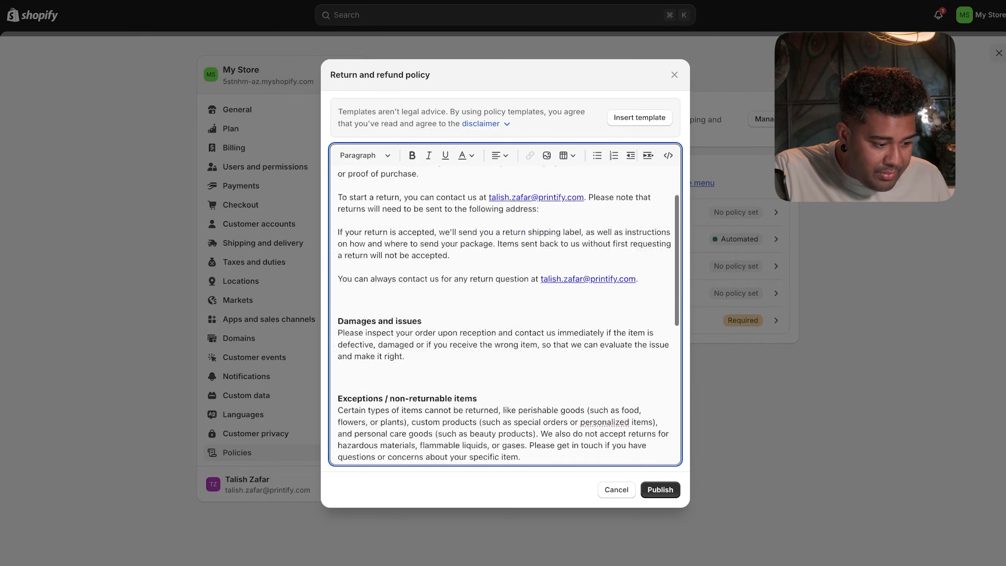
{"action": "scroll", "coordinate": [542, 245], "scroll_direction": "up", "scroll_amount": 7}
{"action": "scroll", "coordinate": [544, 277], "scroll_direction": "up", "scroll_amount": 5}
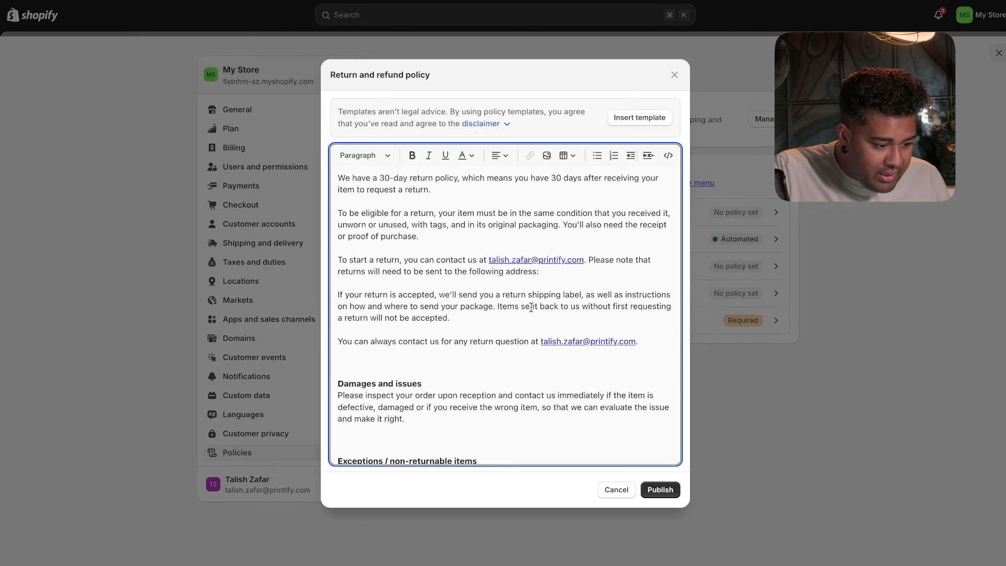
{"action": "key", "text": "BackSpace"}
{"action": "scroll", "coordinate": [513, 290], "scroll_direction": "down", "scroll_amount": 3}
{"action": "scroll", "coordinate": [513, 290], "scroll_direction": "up", "scroll_amount": 3}
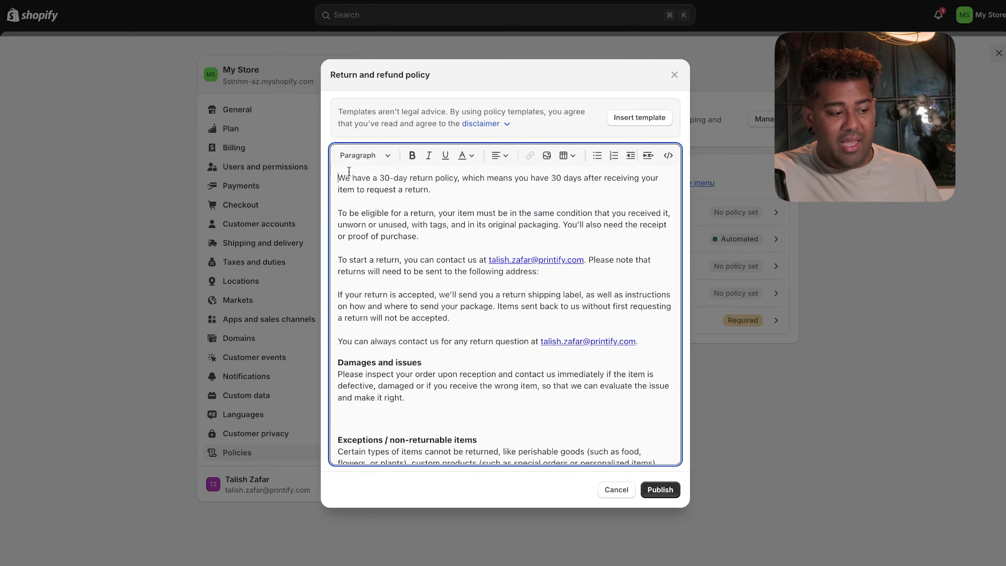
- Delete the opening return-process paragraphs and move the contact sentence under Damages and issues
{"action": "left_click_drag", "start_coordinate": [339, 177], "coordinate": [485, 321]}
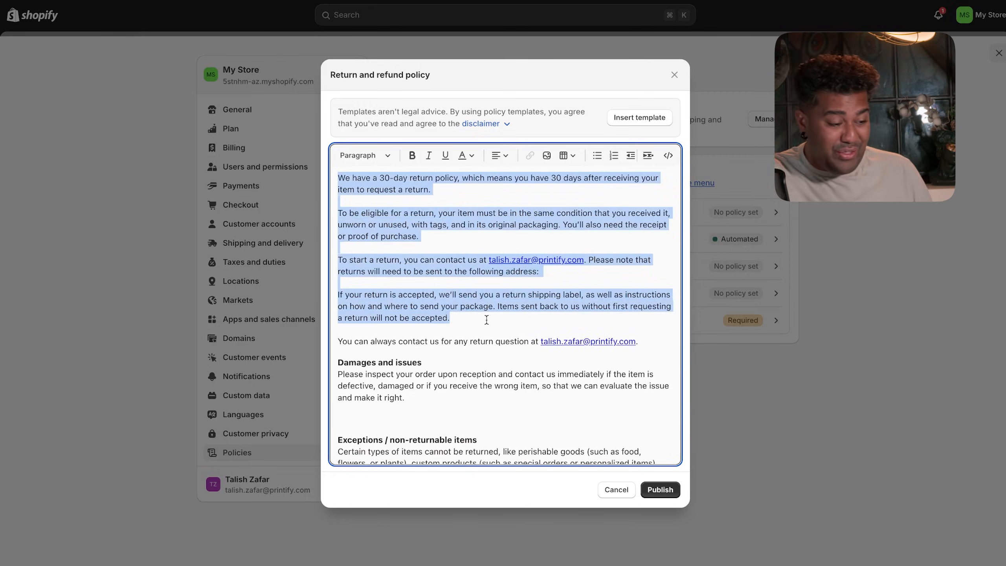
{"action": "key", "text": "BackSpace"}
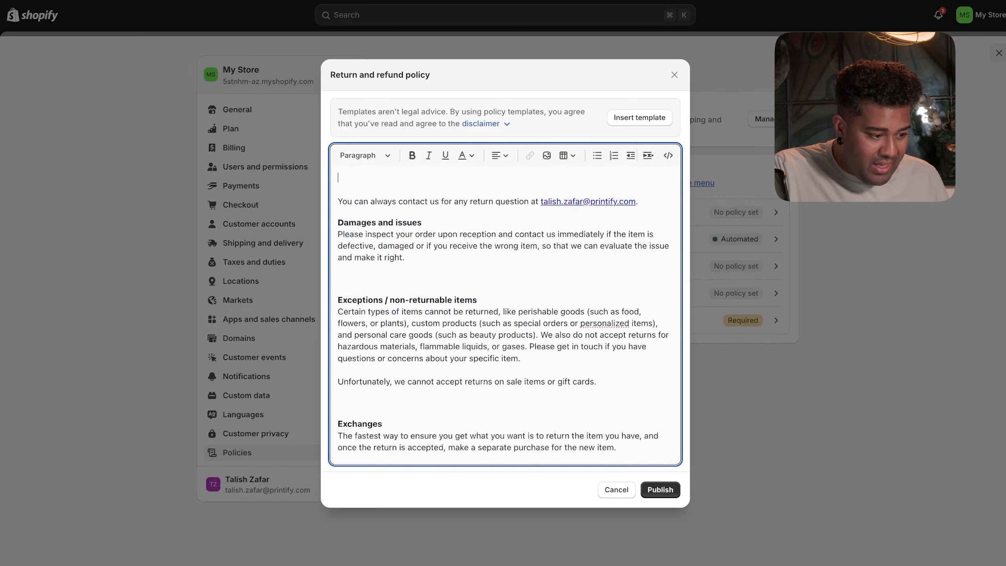
{"action": "left_click_drag", "start_coordinate": [611, 202], "coordinate": [351, 187]}
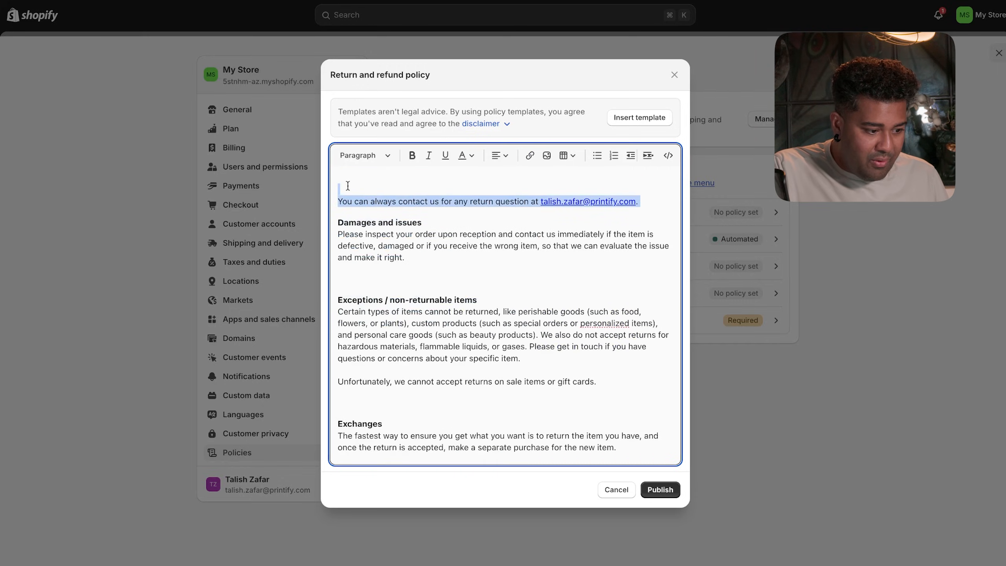
{"action": "key", "text": "BackSpace"}
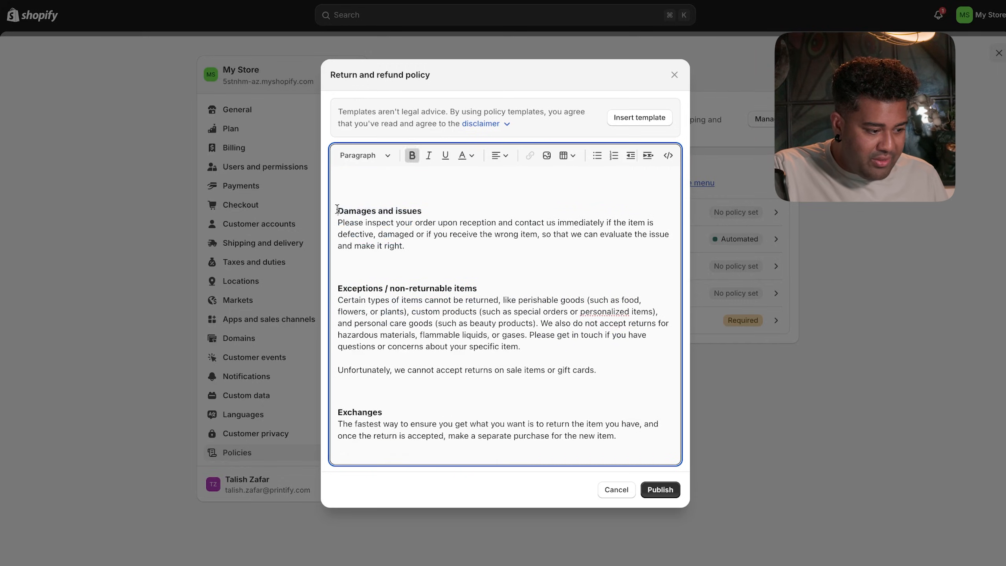
{"action": "key", "text": "super+z"}
{"action": "key", "text": "super+c"}
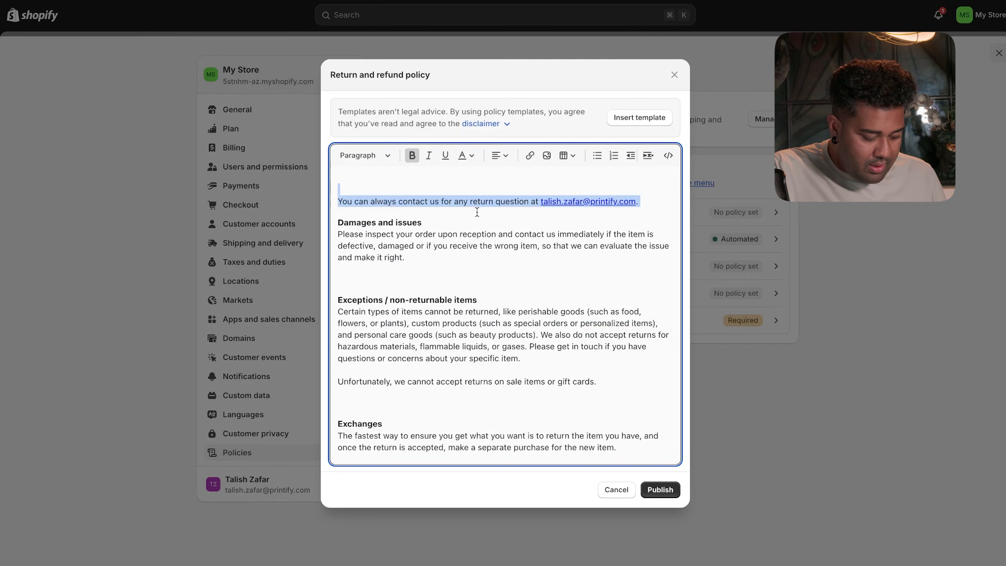
{"action": "key", "text": "BackSpace"}
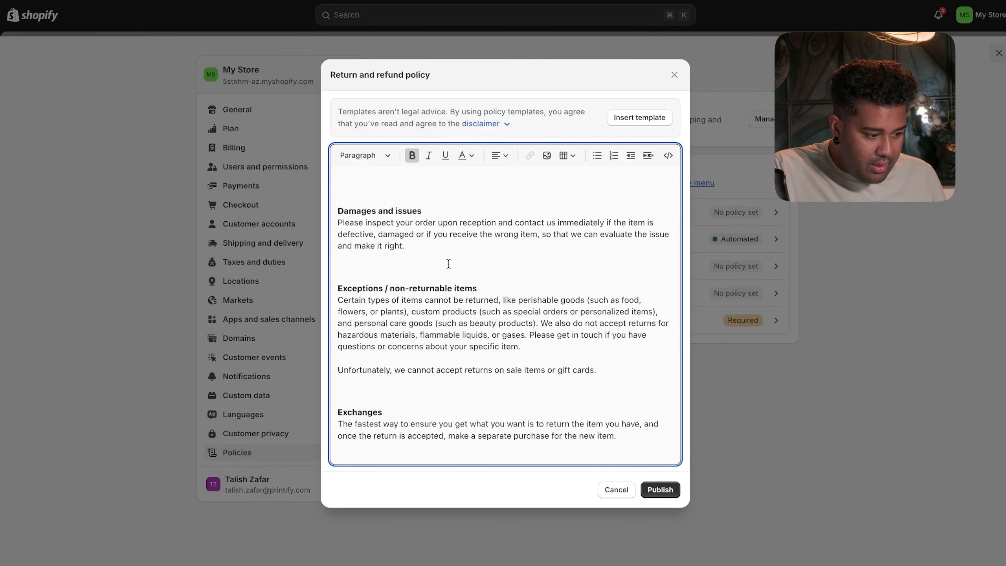
{"action": "key", "text": "super+v"}
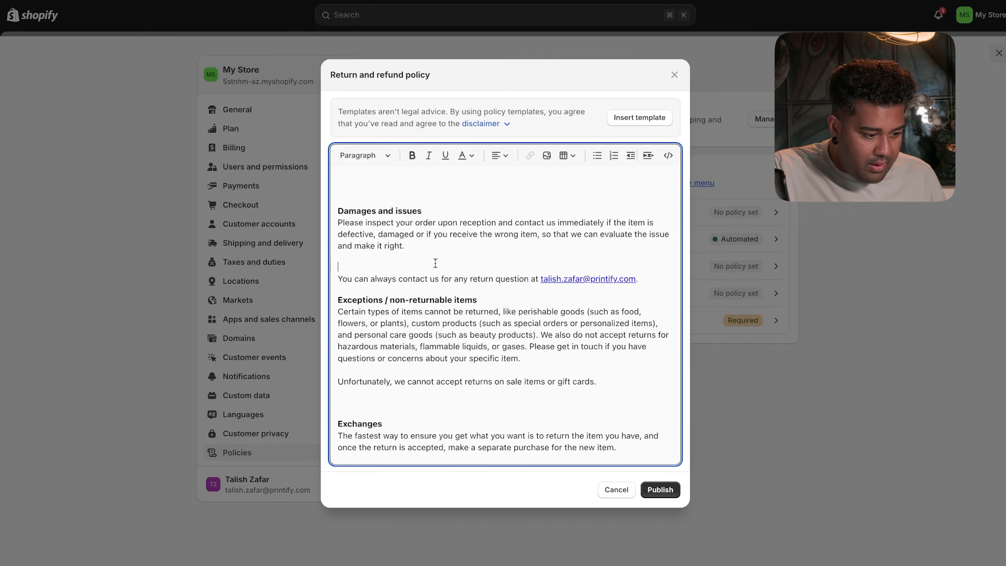
{"action": "key", "text": "BackSpace"}
{"action": "key", "text": "BackSpace"}
{"action": "key", "text": "Return"}
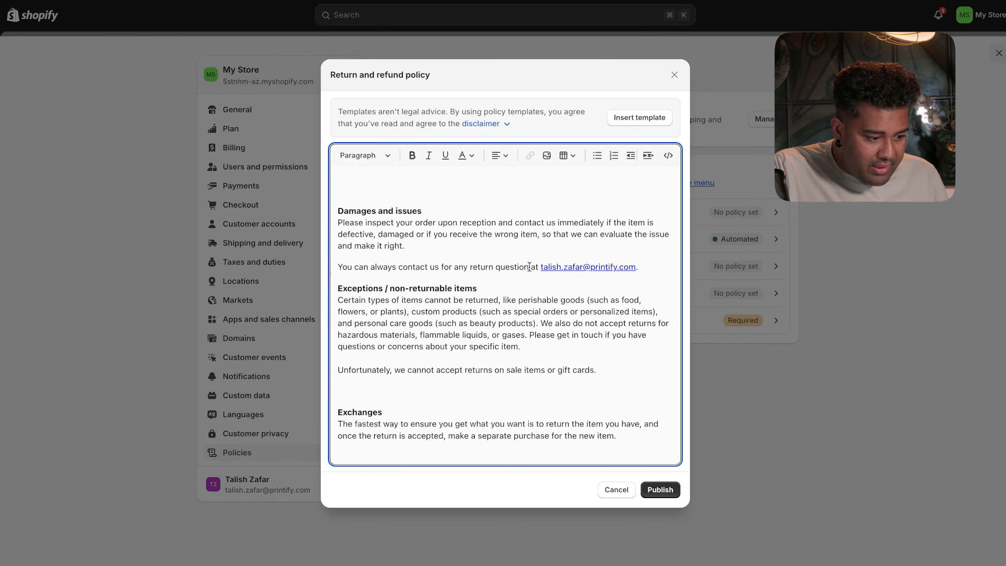
{"action": "type", "text": "damaged items"}
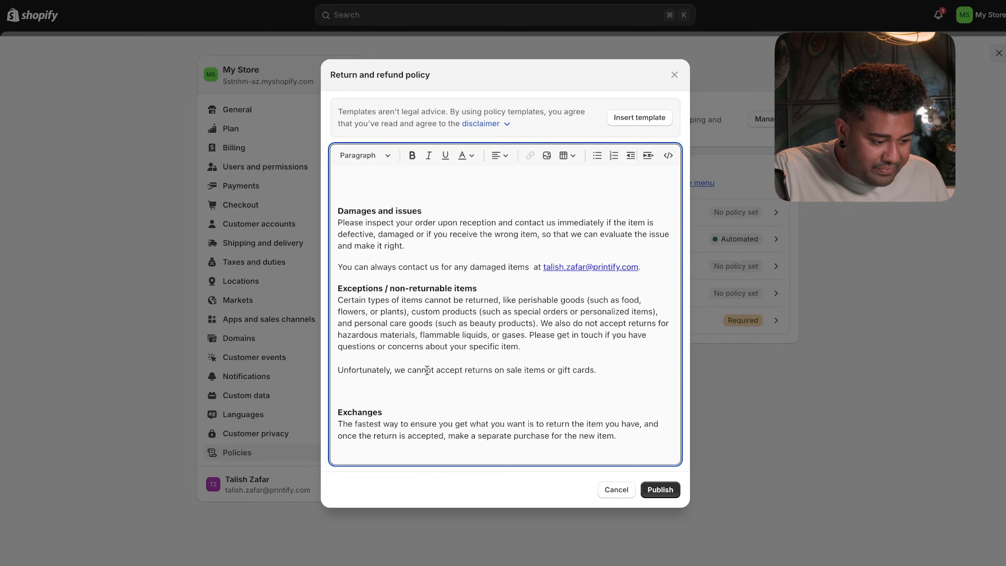
{"action": "key", "text": "BackSpace"}
- Delete the Exchanges and European Union cooling-off sections and remove leftover empty lines
{"action": "left_click", "coordinate": [448, 437]}
{"action": "key", "text": "BackSpace"}
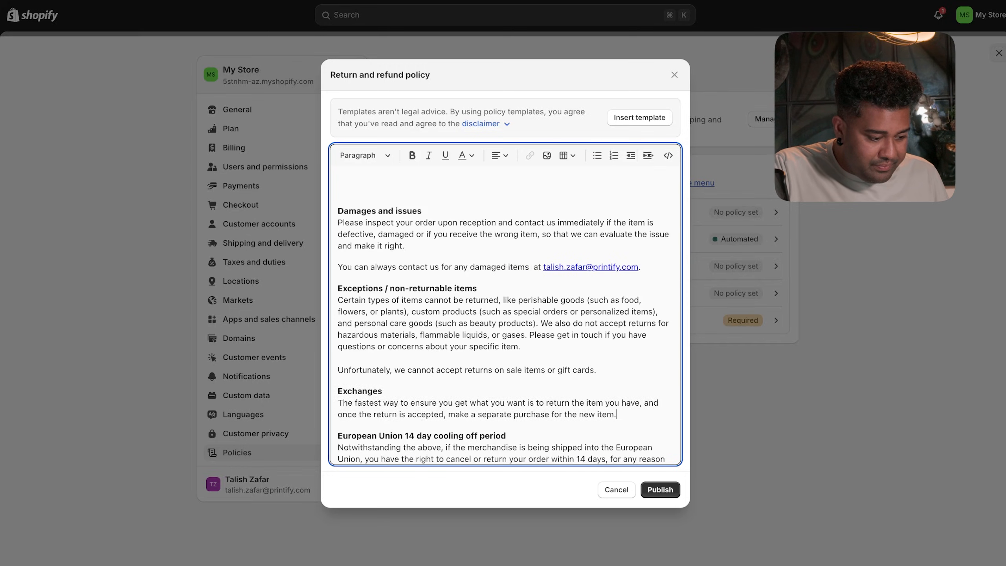
{"action": "scroll", "coordinate": [518, 385], "scroll_direction": "down", "scroll_amount": 1}
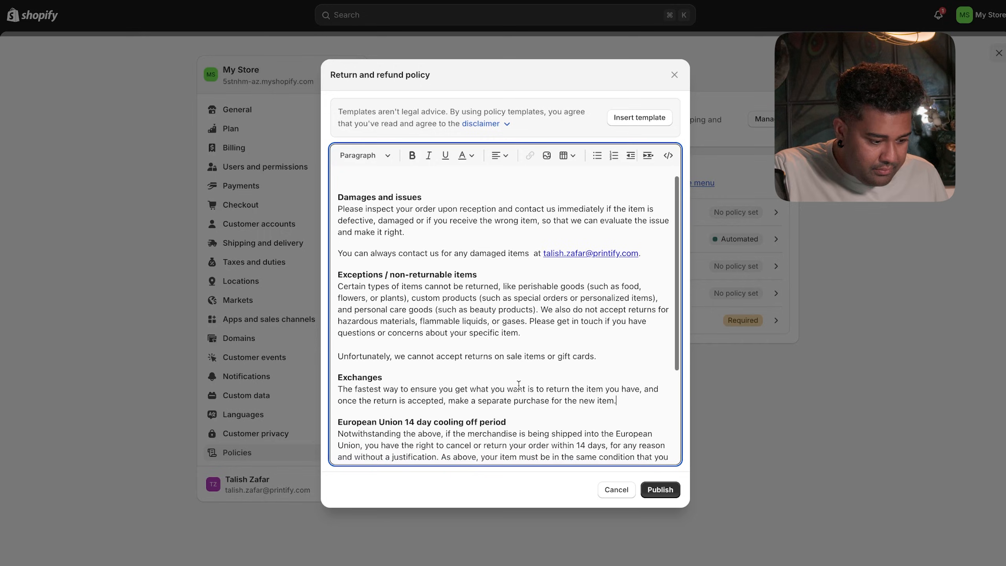
{"action": "left_click", "coordinate": [616, 400]}
{"action": "left_click_drag", "start_coordinate": [616, 400], "coordinate": [334, 381]}
{"action": "key", "text": "BackSpace"}
{"action": "key", "text": "BackSpace"}
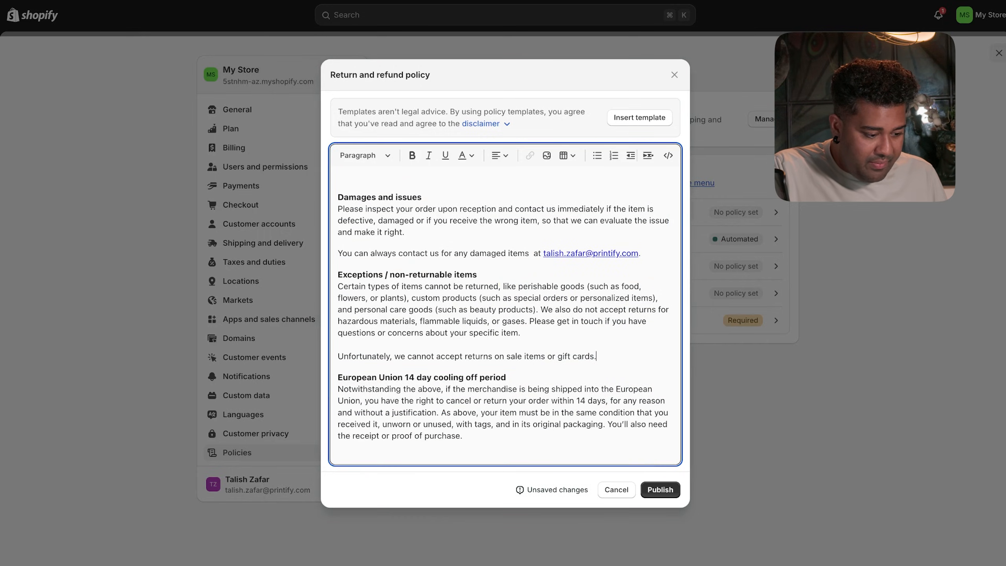
{"action": "scroll", "coordinate": [388, 355], "scroll_direction": "down", "scroll_amount": 3}
{"action": "left_click_drag", "start_coordinate": [498, 366], "coordinate": [337, 290]}
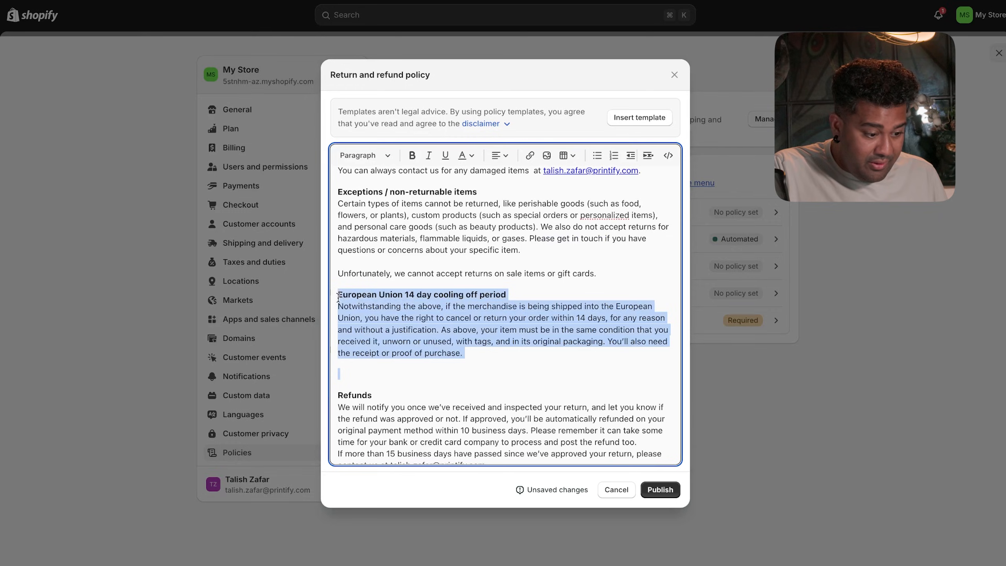
{"action": "key", "text": "BackSpace"}
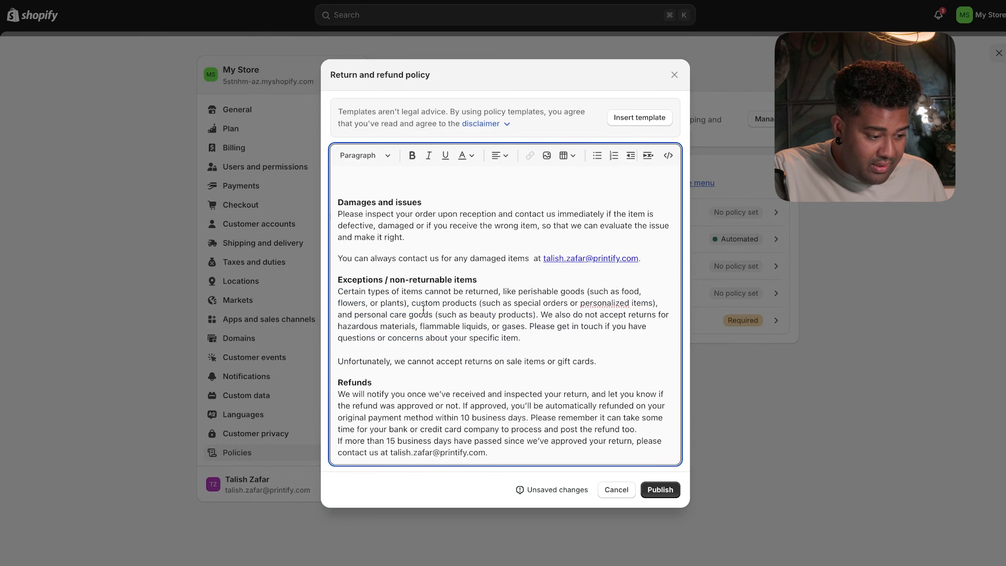
{"action": "scroll", "coordinate": [376, 266], "scroll_direction": "up", "scroll_amount": 1}
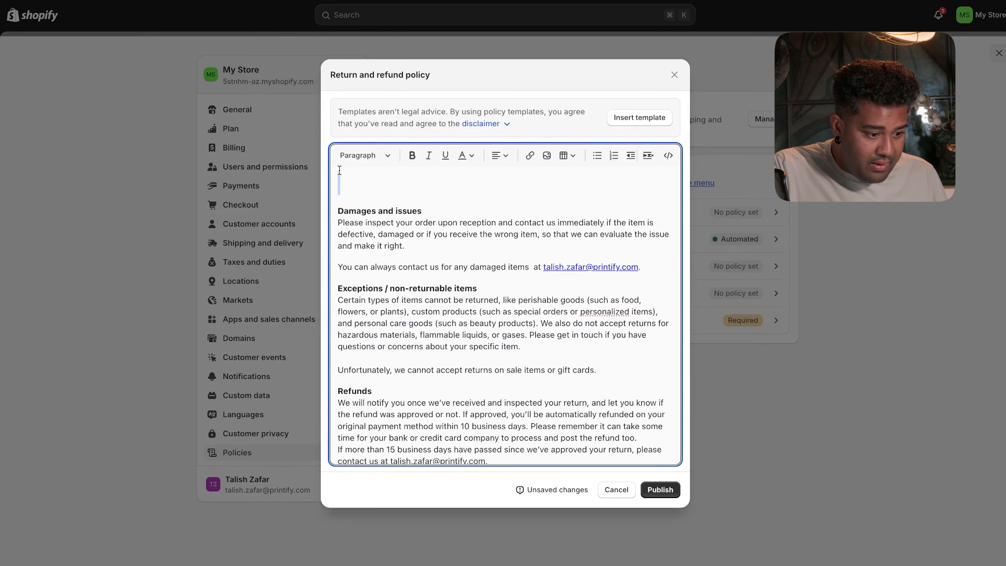
{"action": "key", "text": "BackSpace"}
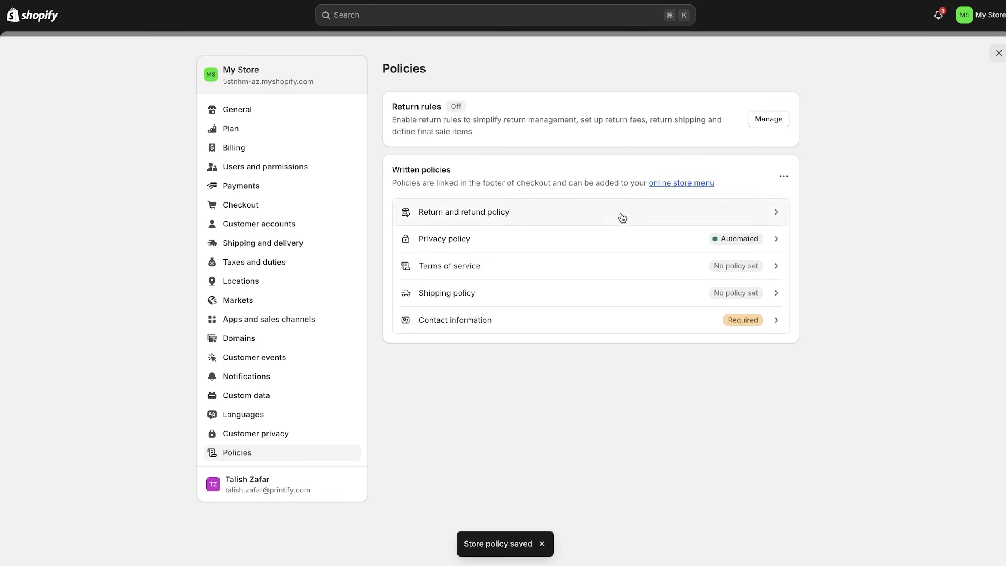
- Change the business name in the privacy policy to 'Flying Saucer Balloons'
{"action": "left_click", "coordinate": [680, 241]}
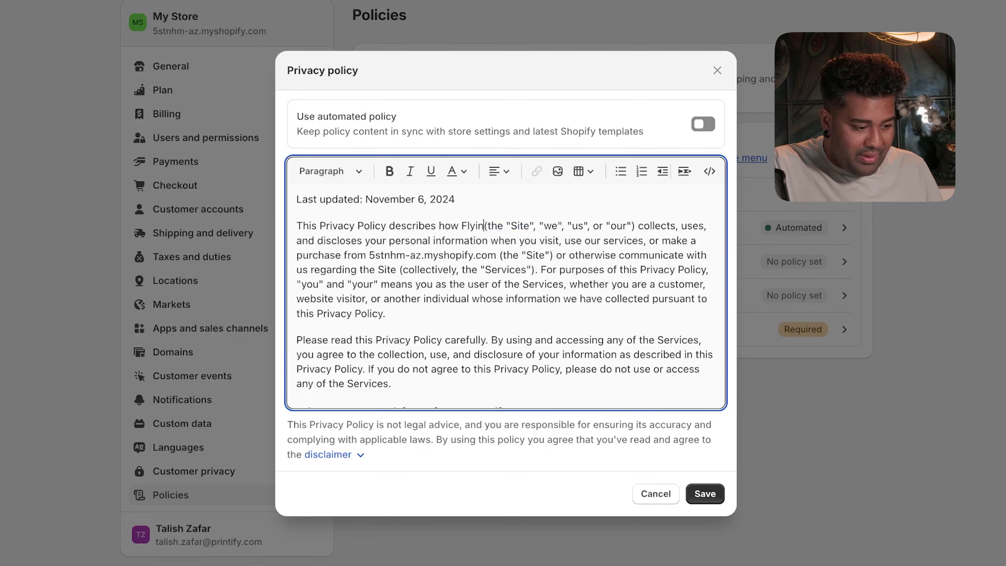
{"action": "type", "text": "ing F"}
{"action": "key", "text": "BackSpace"}
{"action": "type", "text": "Sauce"}
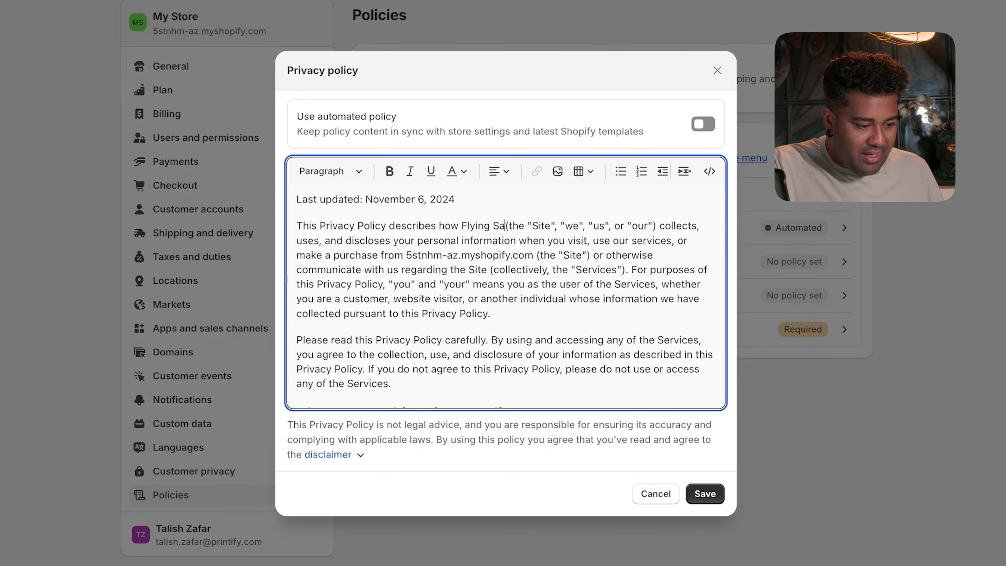
{"action": "key", "text": "BackSpace"}
{"action": "type", "text": "er Balloons"}
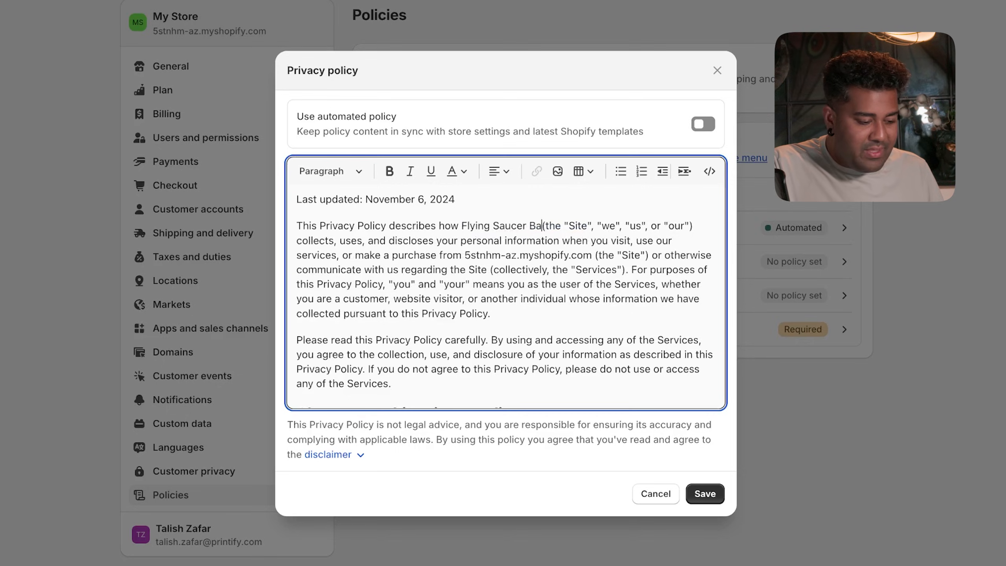
- Review the rest of the privacy policy text and save it
{"action": "scroll", "coordinate": [533, 290], "scroll_direction": "down", "scroll_amount": 10}
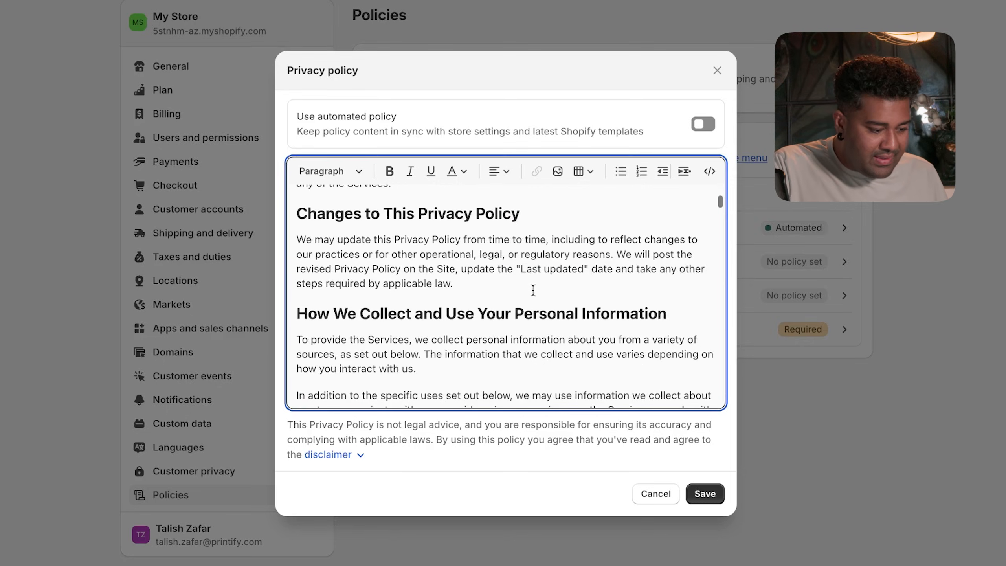
{"action": "scroll", "coordinate": [533, 290], "scroll_direction": "down", "scroll_amount": 10}
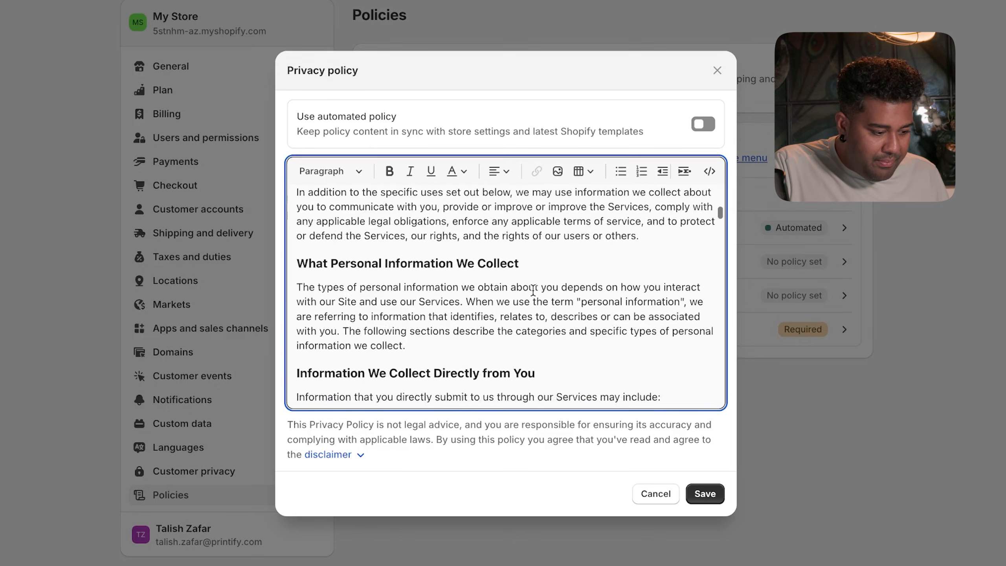
{"action": "scroll", "coordinate": [533, 290], "scroll_direction": "up", "scroll_amount": 3}
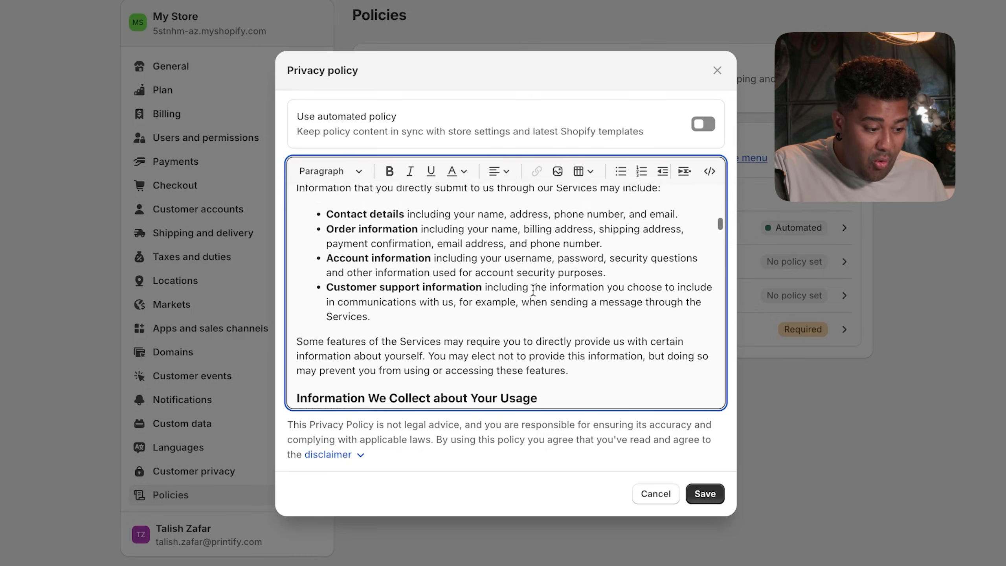
{"action": "scroll", "coordinate": [528, 298], "scroll_direction": "down", "scroll_amount": 6}
{"action": "scroll", "coordinate": [528, 297], "scroll_direction": "down", "scroll_amount": 10}
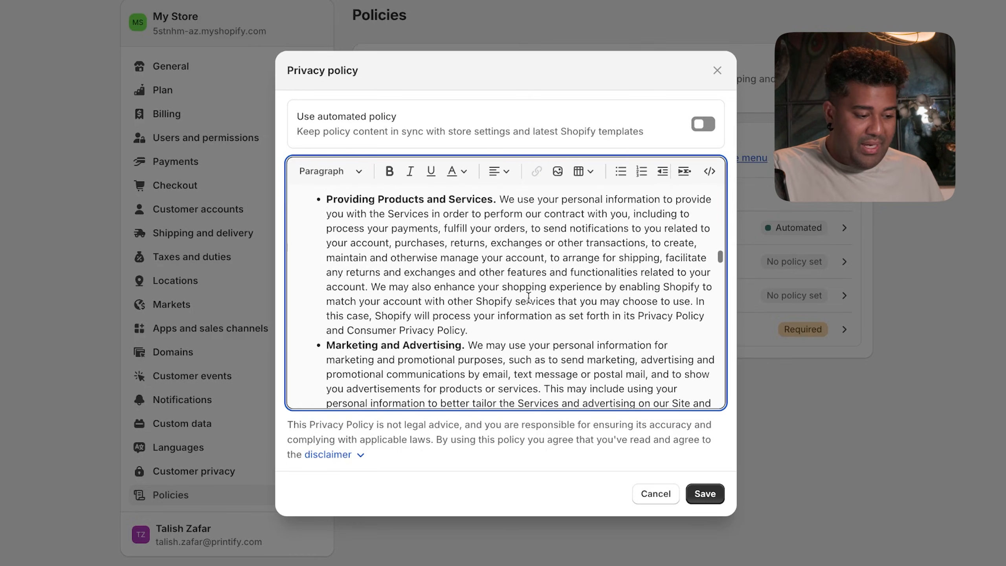
{"action": "scroll", "coordinate": [528, 296], "scroll_direction": "up", "scroll_amount": 3}
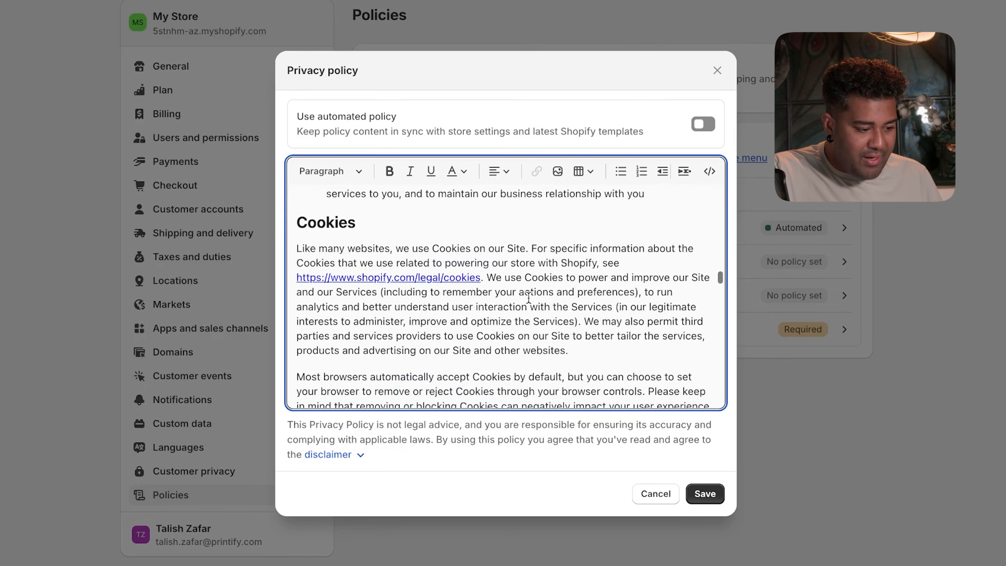
{"action": "scroll", "coordinate": [528, 297], "scroll_direction": "down", "scroll_amount": 2}
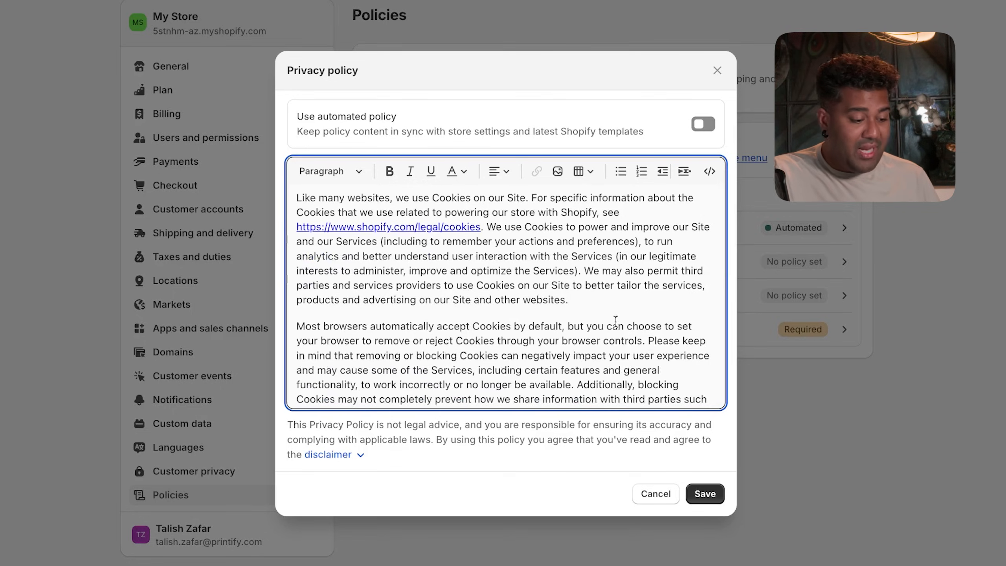
{"action": "left_click", "coordinate": [705, 493]}
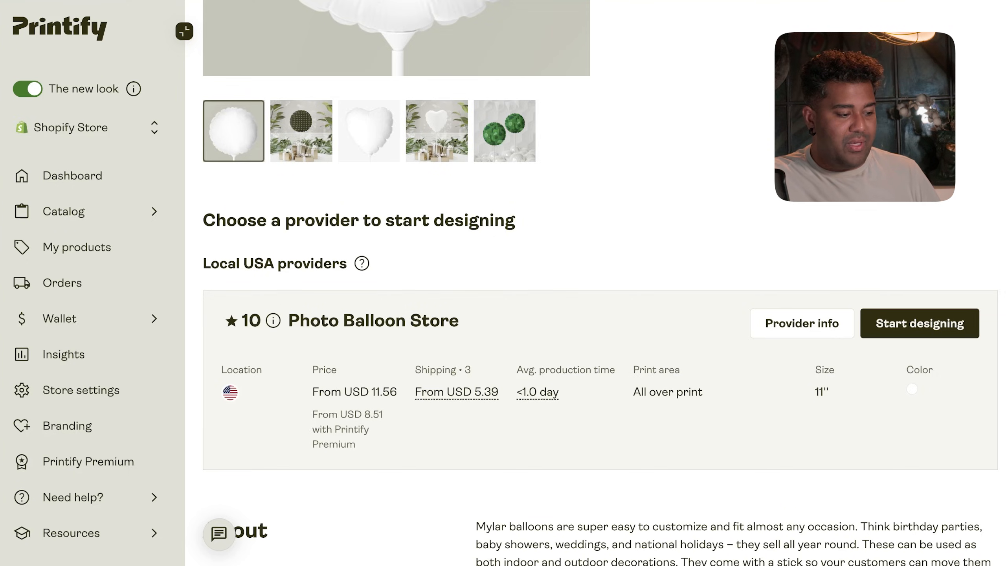
- Scroll the Balloon (Round and Heart-shaped), 11" page down to the Photo Balloon Store provider listing
{"action": "scroll", "coordinate": [358, 81], "scroll_direction": "up", "scroll_amount": 10}
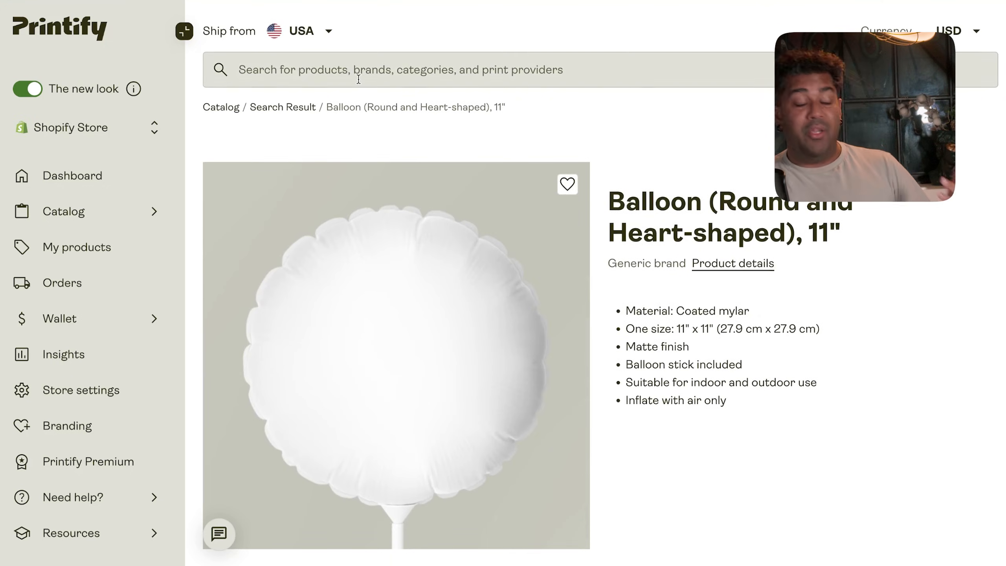
{"action": "scroll", "coordinate": [358, 79], "scroll_direction": "down", "scroll_amount": 3}
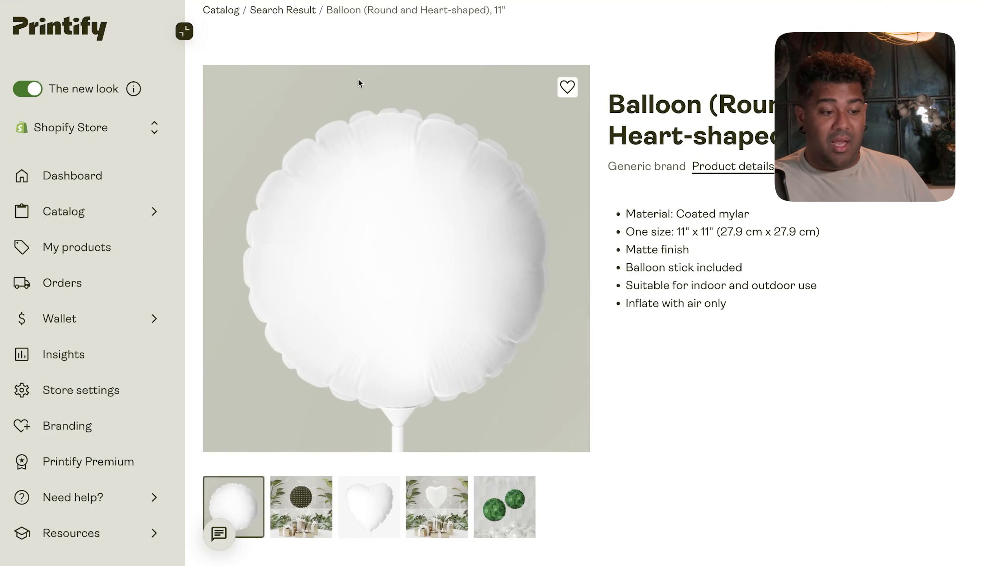
{"action": "scroll", "coordinate": [358, 81], "scroll_direction": "down", "scroll_amount": 4}
{"action": "scroll", "coordinate": [359, 81], "scroll_direction": "down", "scroll_amount": 5}
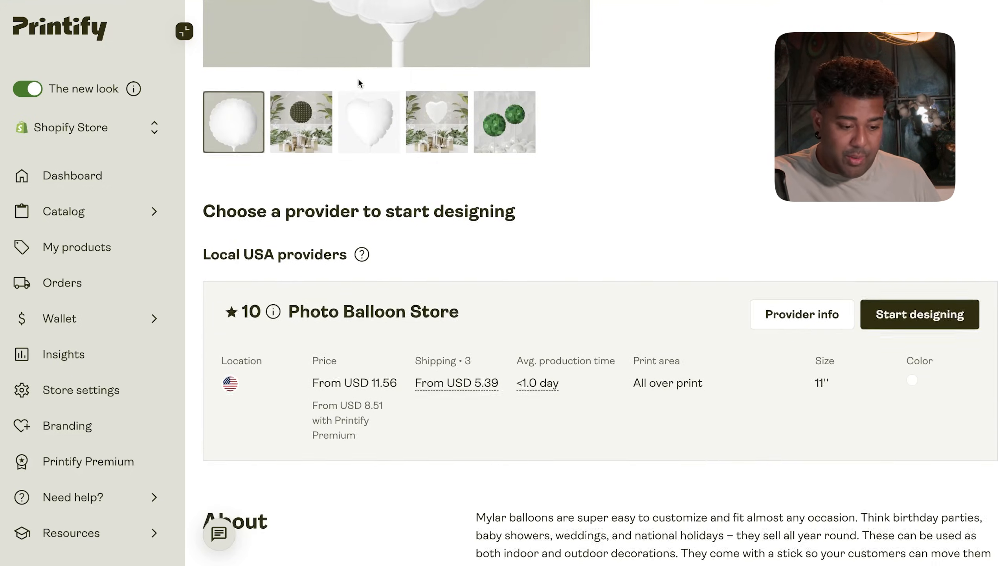
- Check Photo Balloon Store's shipping costs, then load Printify's shipping-rates page in a new tab
{"action": "left_click", "coordinate": [783, 317]}
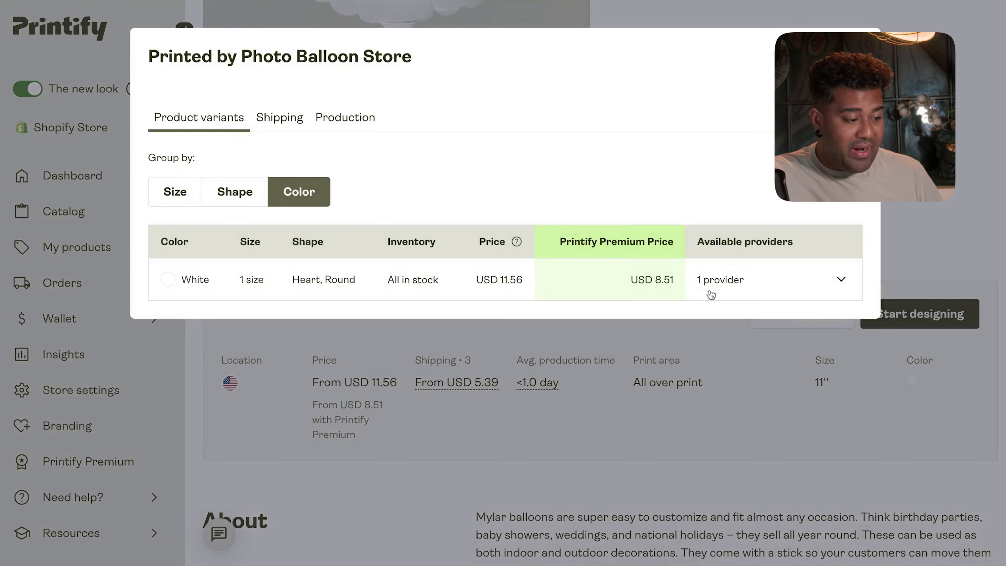
{"action": "left_click", "coordinate": [277, 119]}
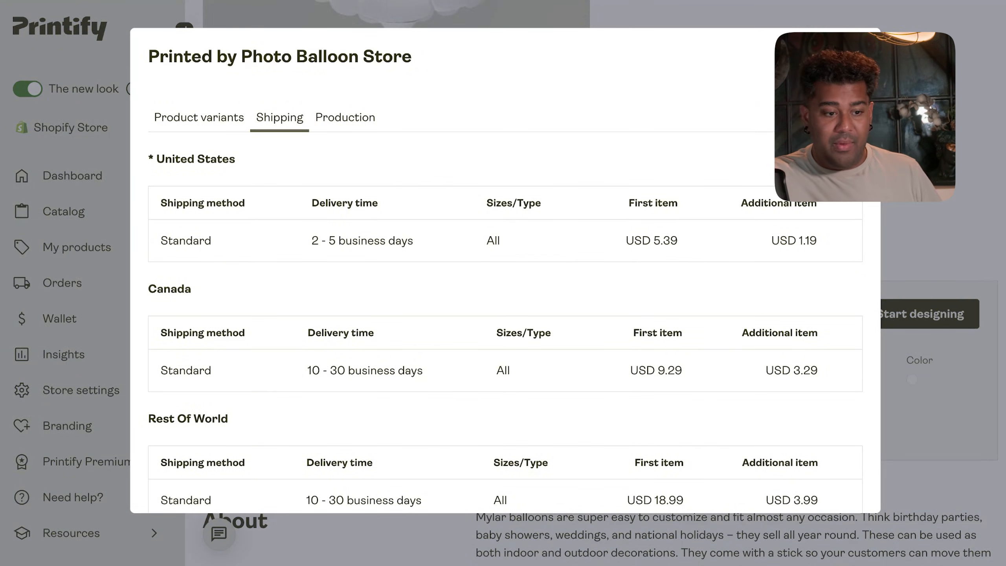
{"action": "key", "text": "super+t"}
{"action": "type", "text": "printify.com/"}
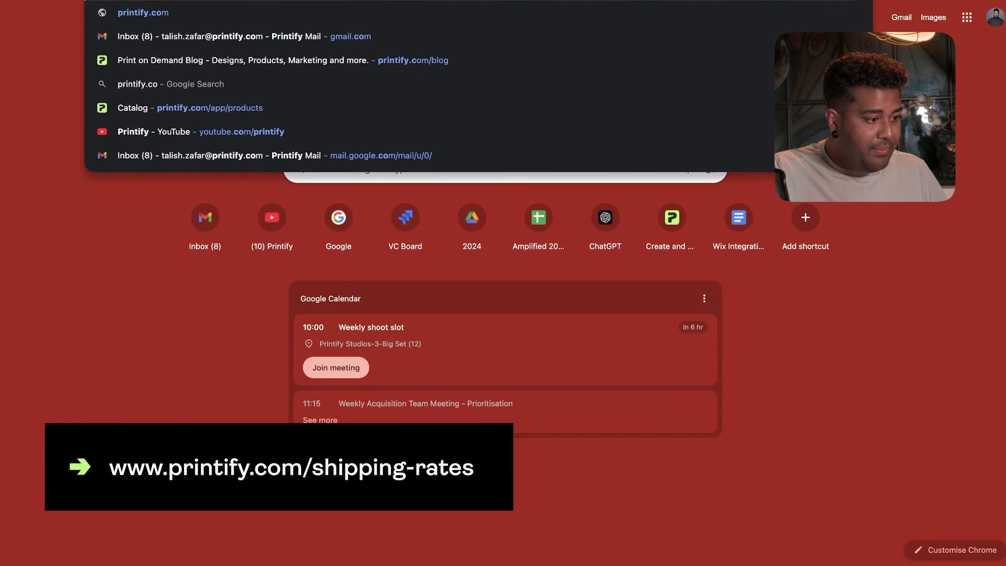
{"action": "type", "text": "shi"}
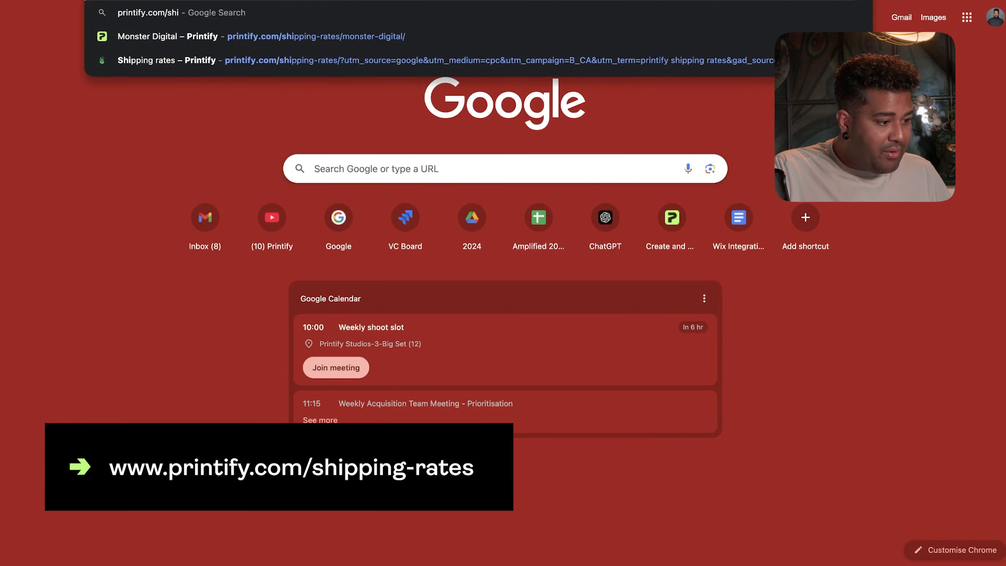
{"action": "type", "text": "pping"}
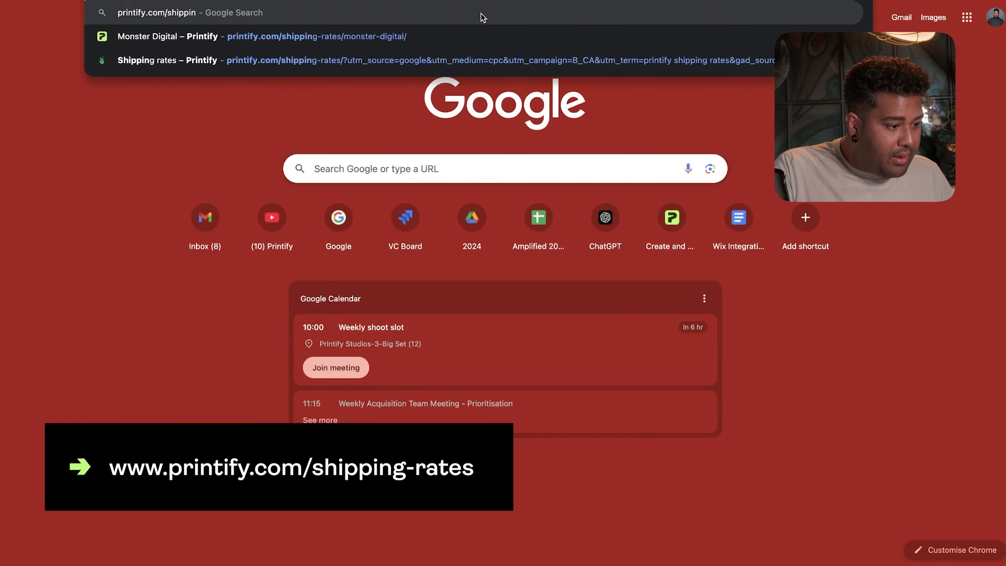
{"action": "left_click", "coordinate": [453, 61]}
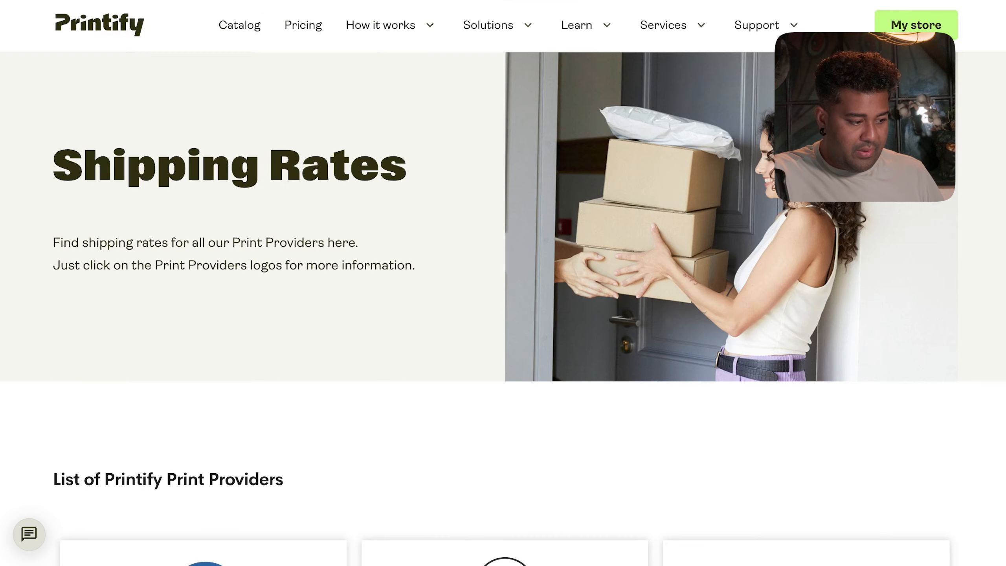
{"action": "key", "text": "super+f"}
- Find Photo Balloon Store's Balloons rates (USA $5.39, Canada $9.29, International $18.99) and select them
{"action": "type", "text": "photo"}
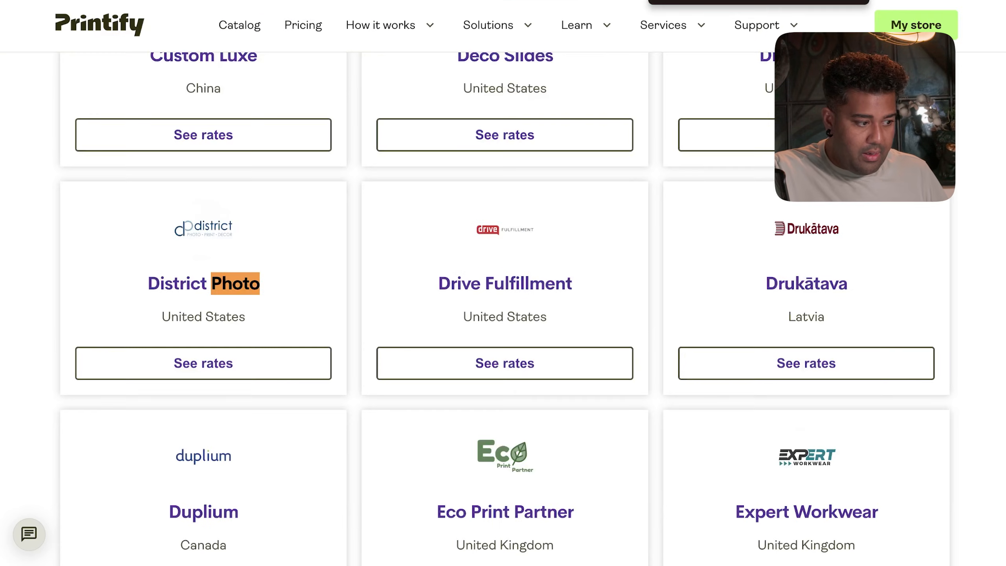
{"action": "type", "text": " ba"}
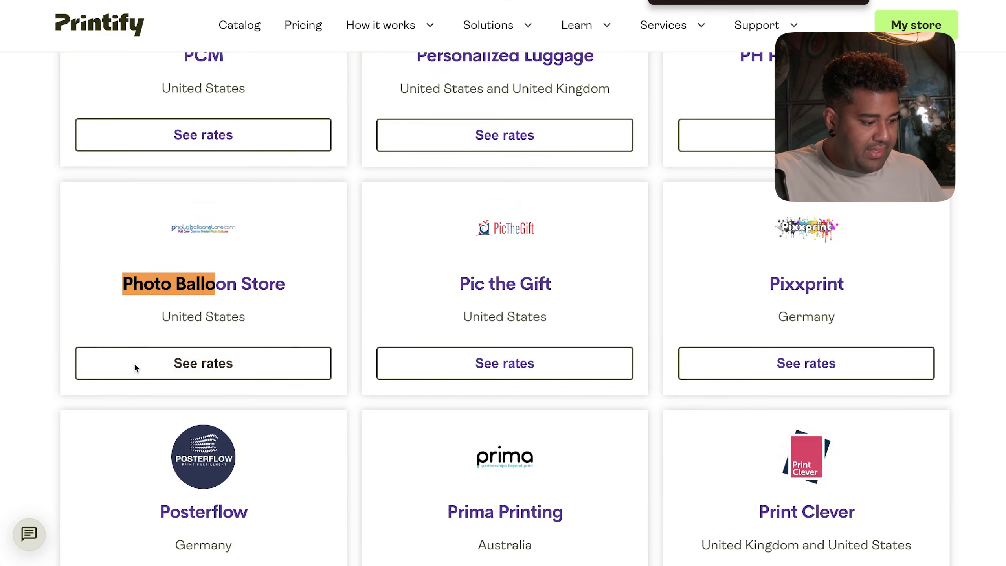
{"action": "left_click", "coordinate": [190, 367]}
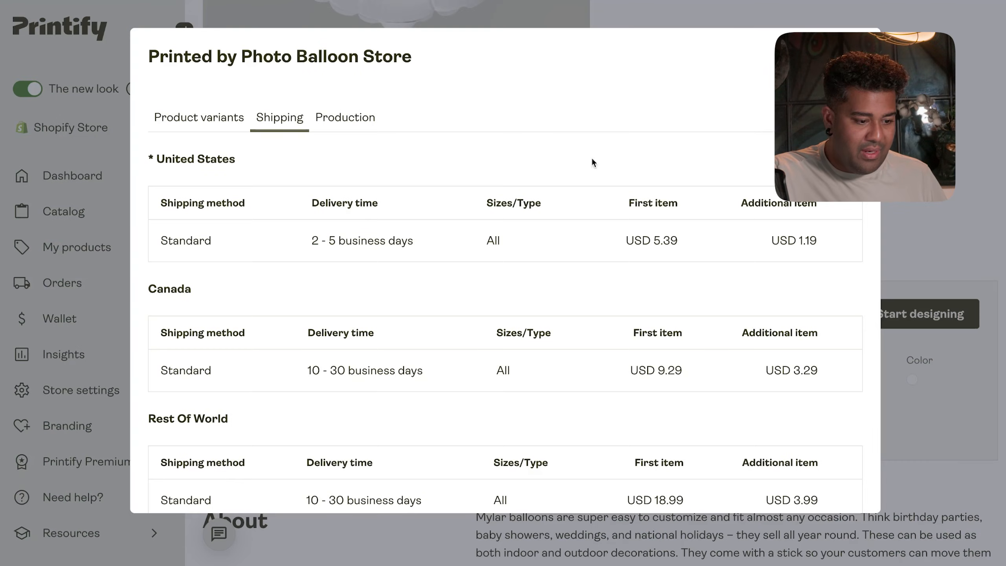
{"action": "key", "text": "Escape"}
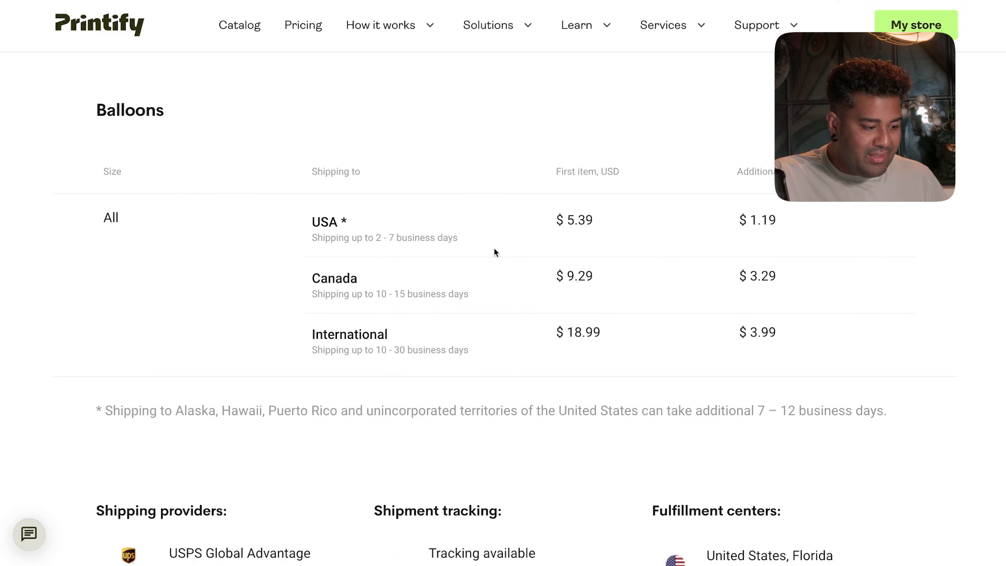
{"action": "left_click_drag", "start_coordinate": [84, 215], "coordinate": [841, 329]}
{"action": "key", "text": "super+c"}
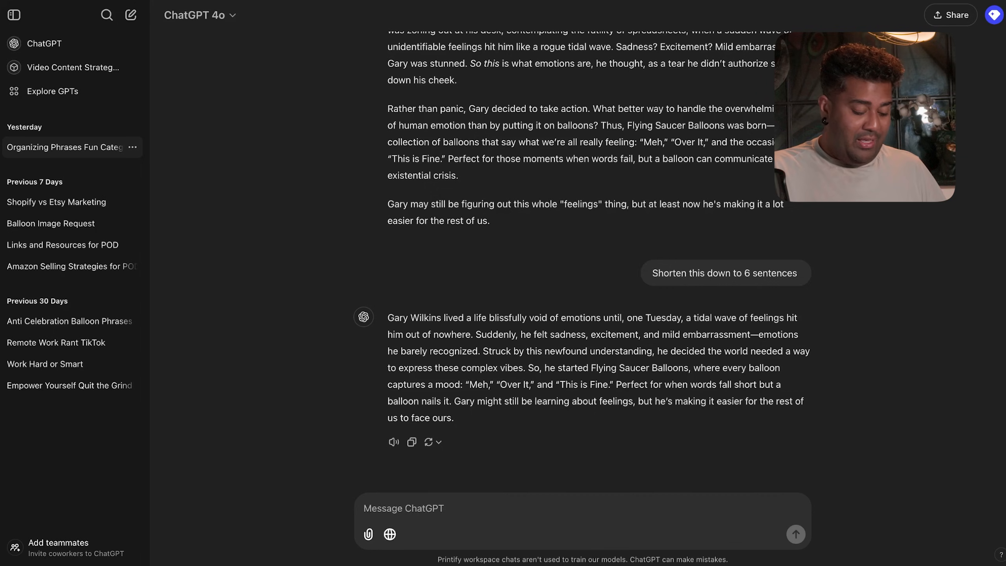
- Ask ChatGPT for a brief shipping policy from the pasted rates, adding a day and dropping costs
{"action": "type", "text": "Use thi"}
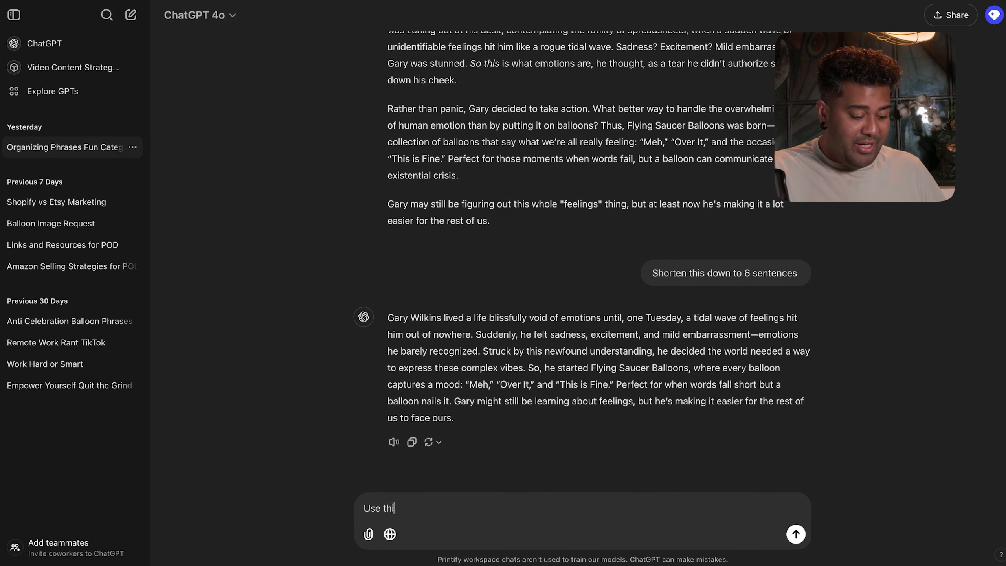
{"action": "type", "text": "s information to come up with a brief"}
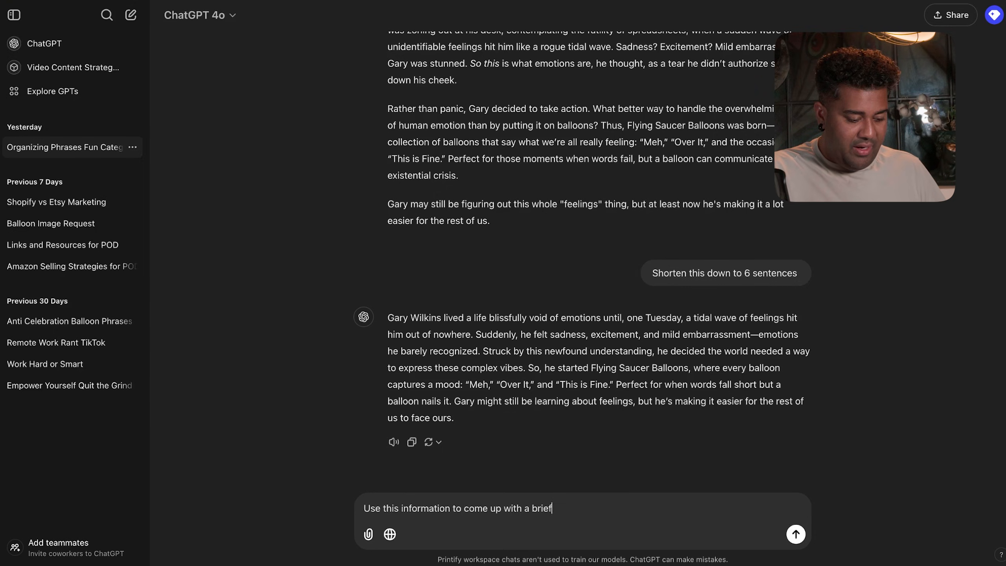
{"action": "type", "text": " shipping plic"}
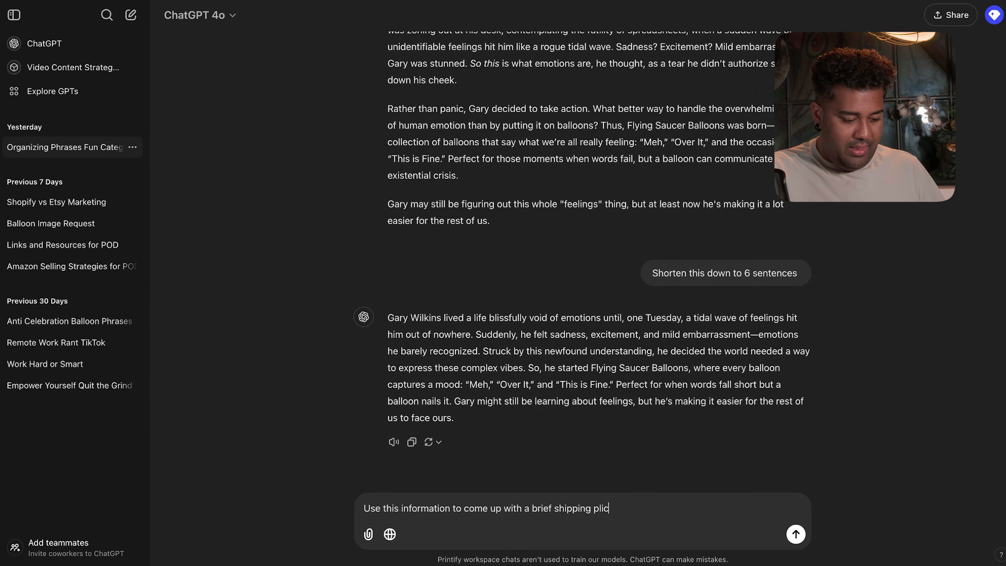
{"action": "type", "text": "ycy which includes shipping time, plu"}
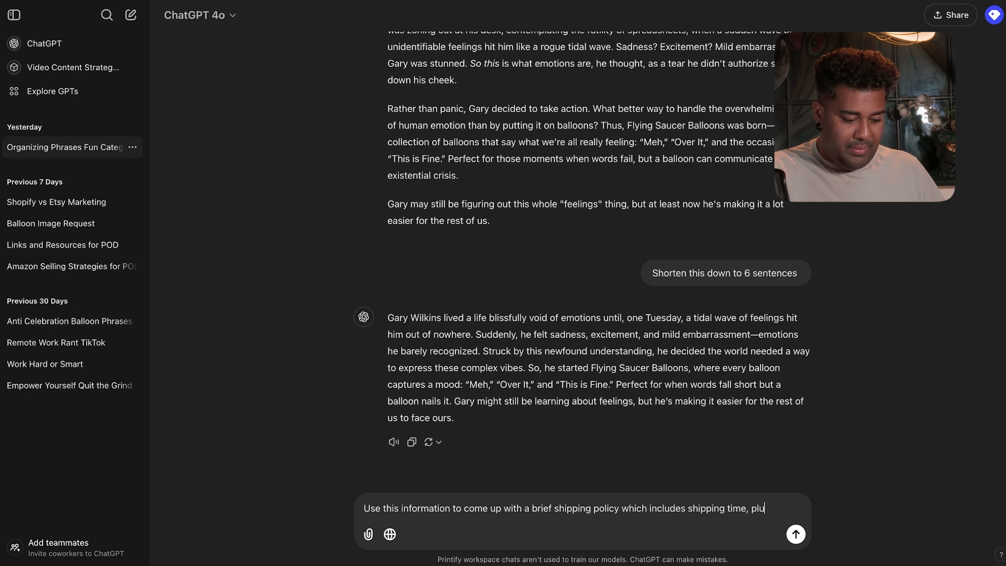
{"action": "type", "text": "day "}
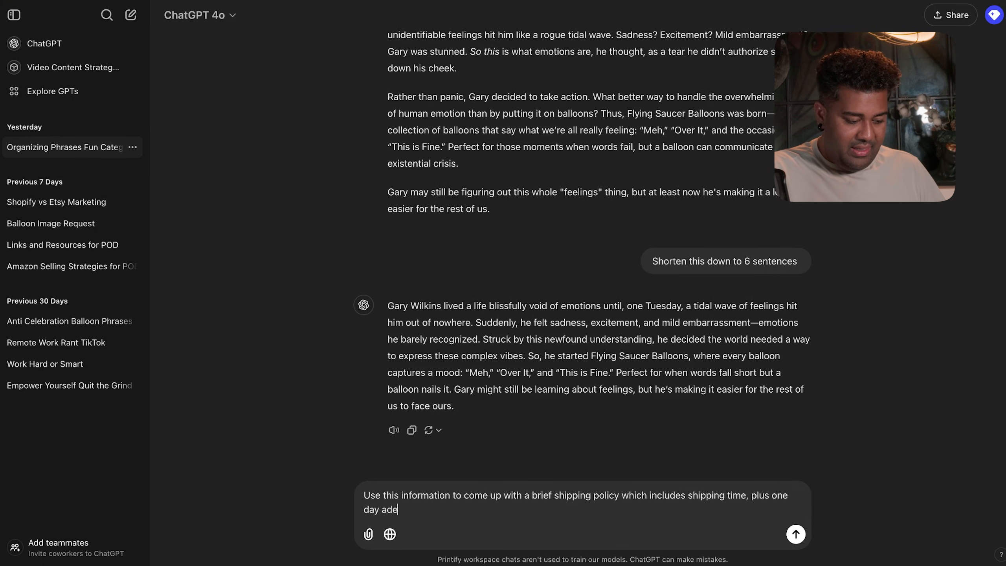
{"action": "type", "text": "added to shis "}
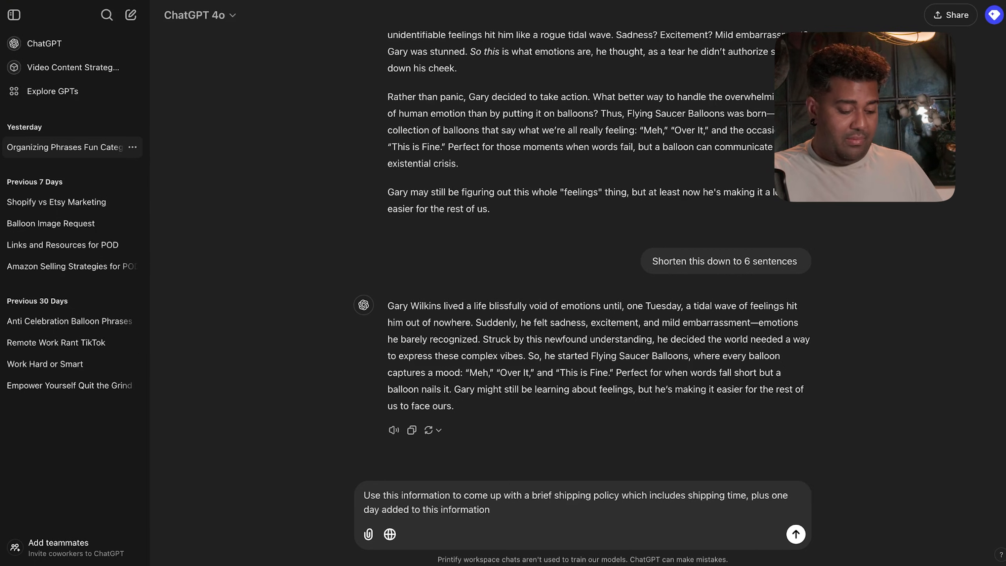
{"action": "type", "text": "information, and remove references"}
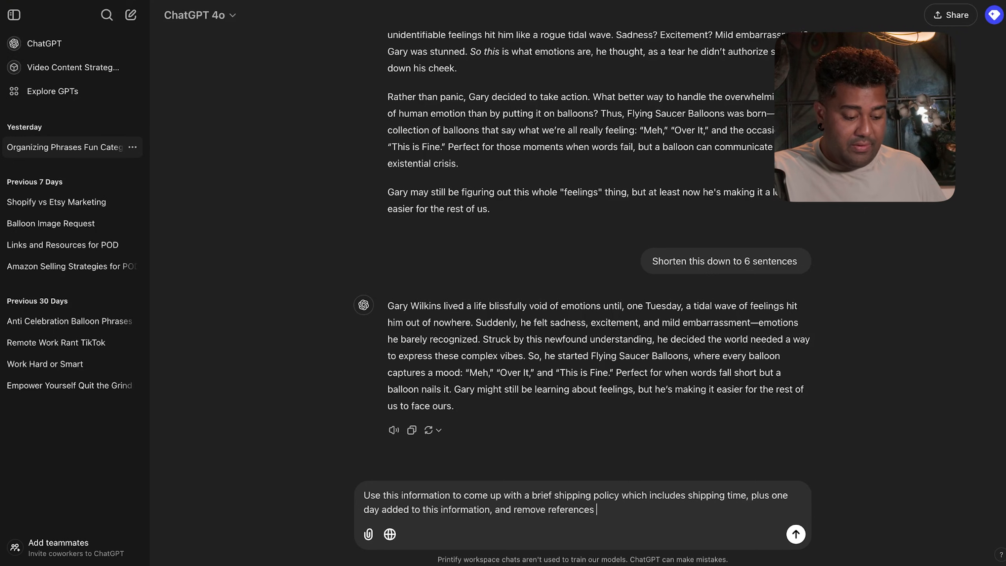
{"action": "key", "text": "super+v"}
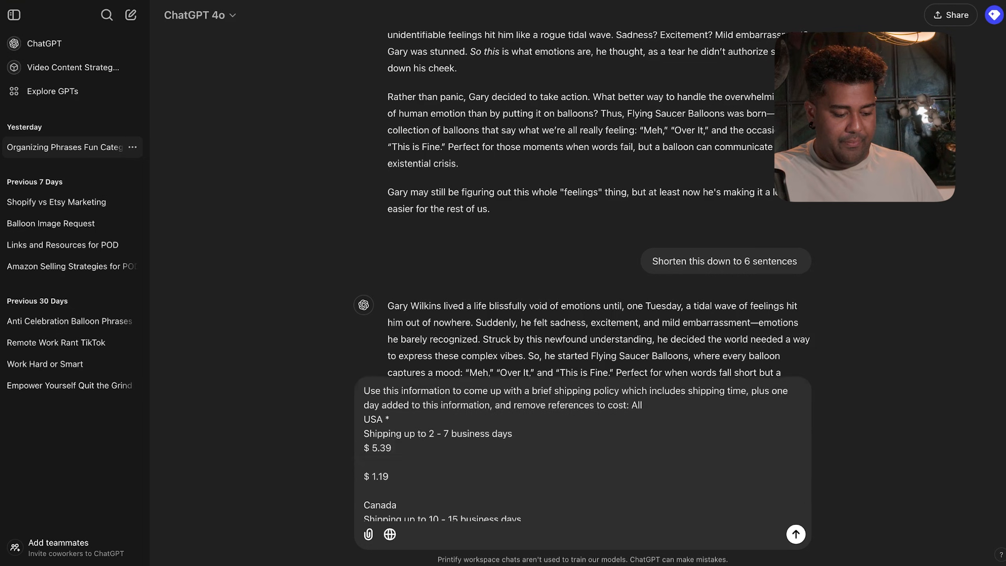
{"action": "key", "text": "Return"}
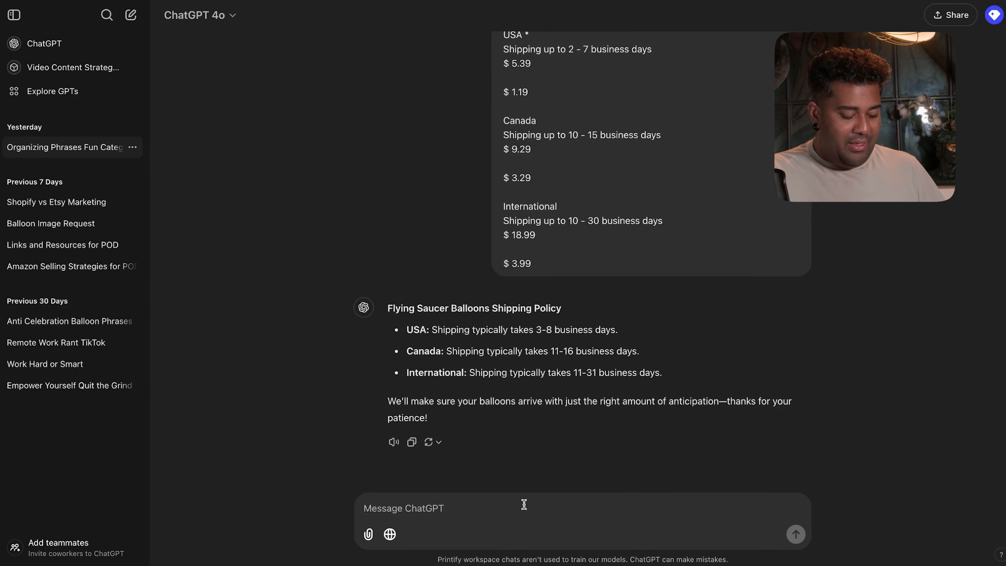
{"action": "type", "text": "Describe this in a paragraph"}
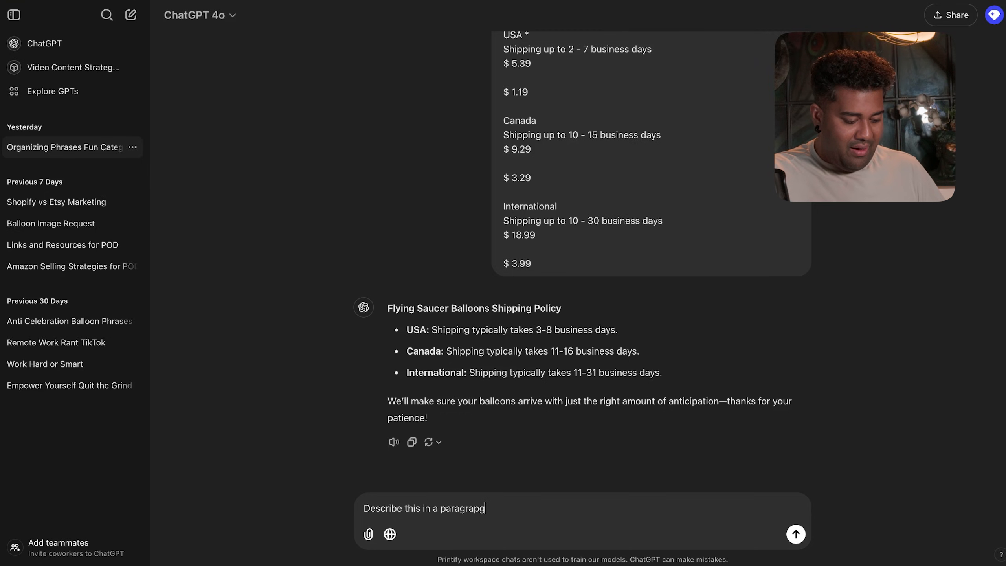
- Get the shipping policy rewritten as a single paragraph and copy it
{"action": "key", "text": "Return"}
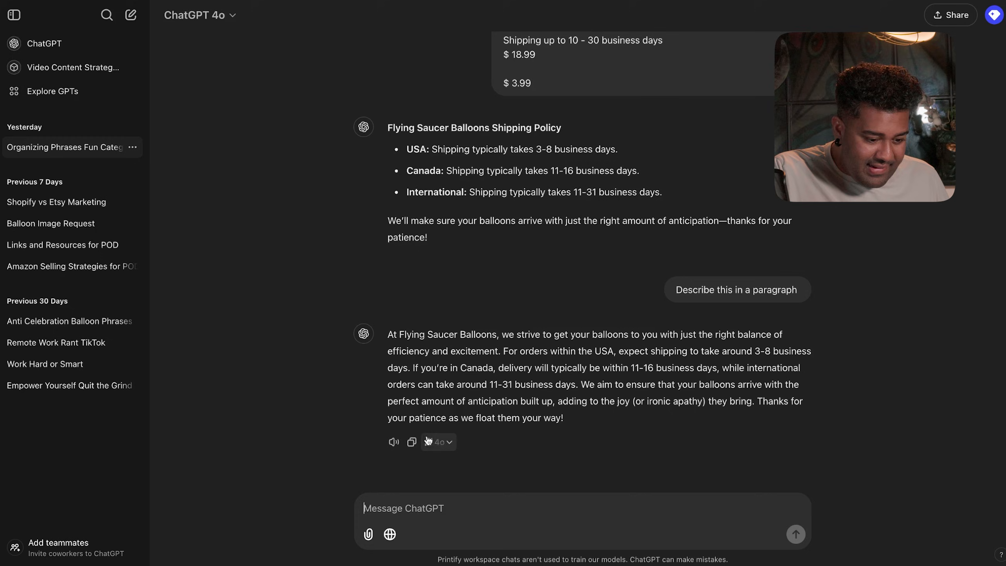
{"action": "left_click", "coordinate": [411, 441]}
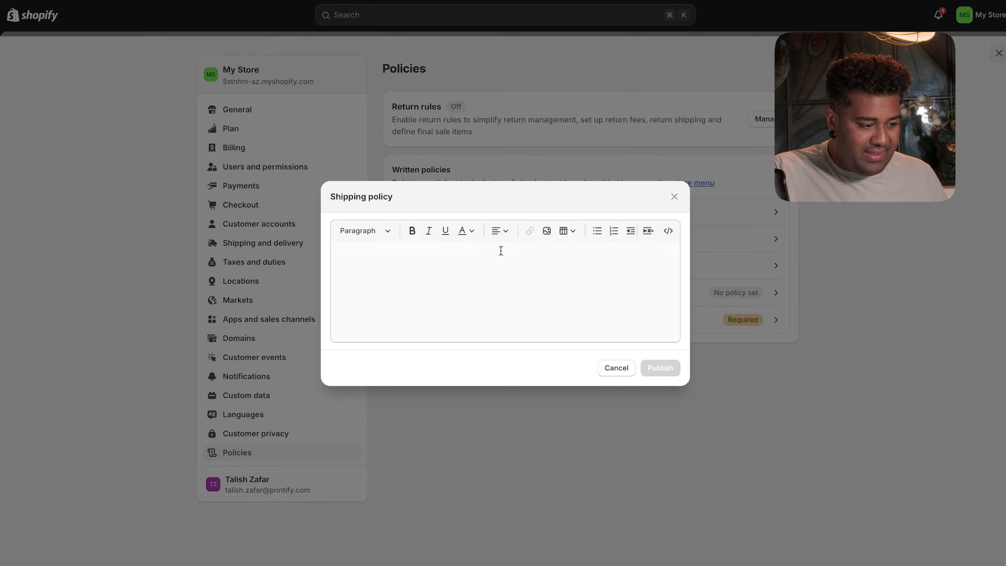
- Paste the copied paragraph into the empty shipping policy editor
{"action": "left_click", "coordinate": [501, 250]}
{"action": "key", "text": "super+v"}
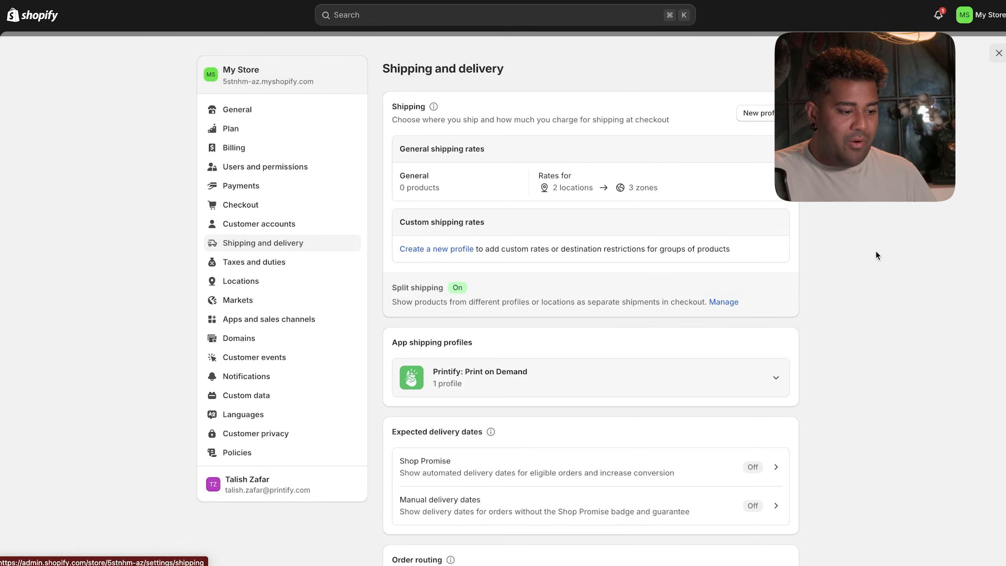
- Delete the Domestic Canada and US Cross-border zones and the Canada Post rate from the General profile
{"action": "left_click", "coordinate": [772, 183]}
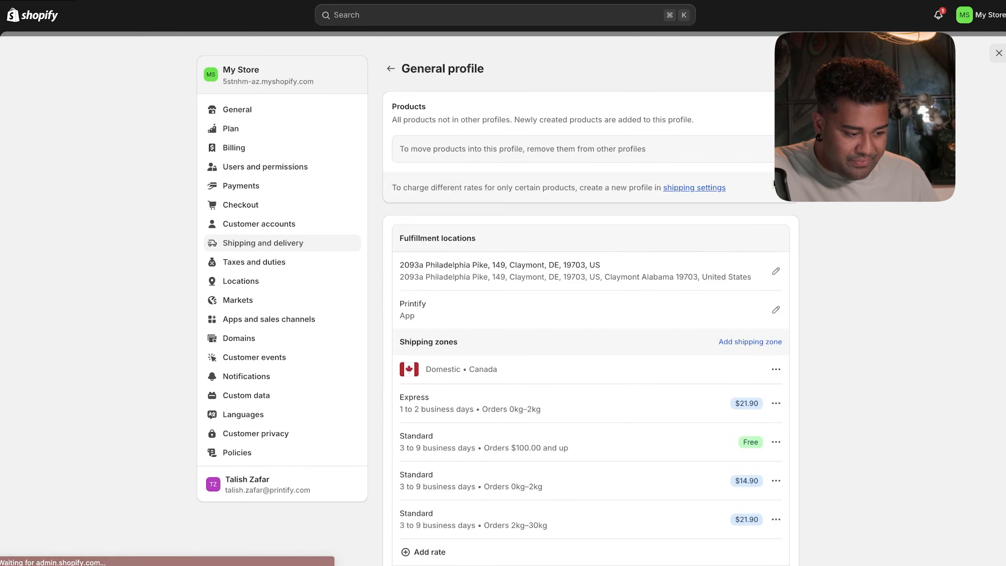
{"action": "scroll", "coordinate": [842, 228], "scroll_direction": "down", "scroll_amount": 7}
{"action": "scroll", "coordinate": [843, 231], "scroll_direction": "down", "scroll_amount": 8}
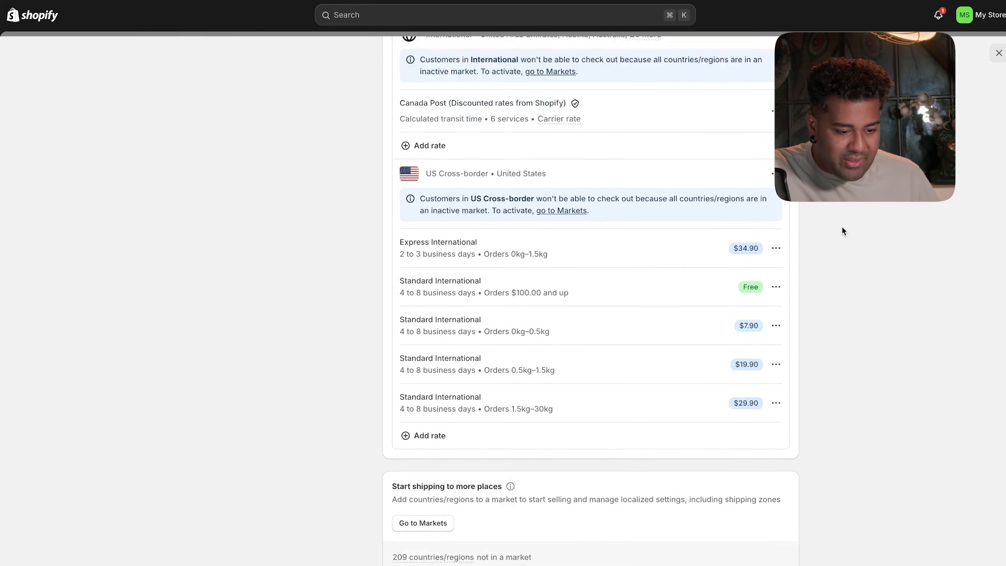
{"action": "scroll", "coordinate": [843, 231], "scroll_direction": "up", "scroll_amount": 7}
{"action": "scroll", "coordinate": [842, 228], "scroll_direction": "up", "scroll_amount": 5}
{"action": "left_click", "coordinate": [776, 232]}
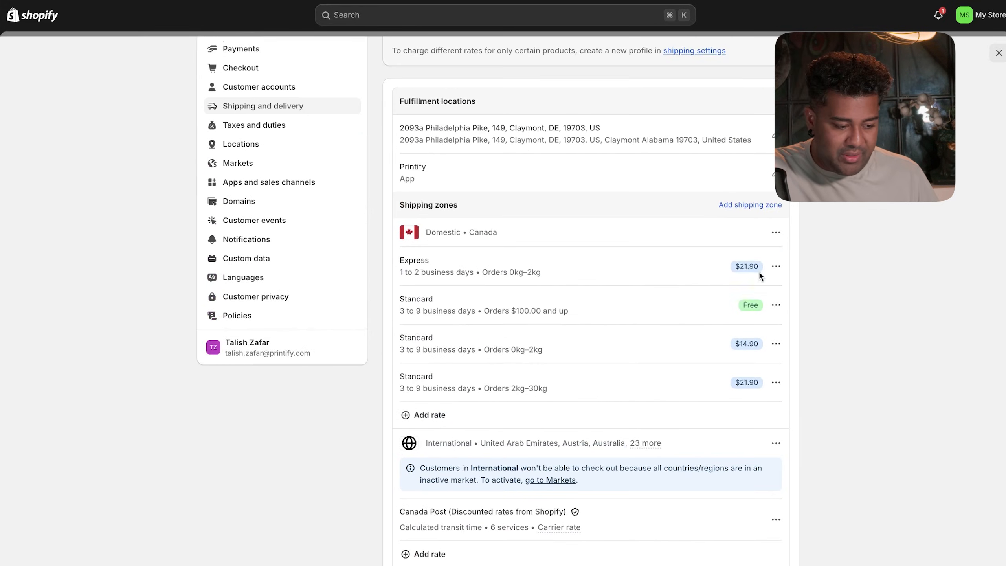
{"action": "left_click", "coordinate": [752, 277]}
{"action": "left_click", "coordinate": [774, 371]}
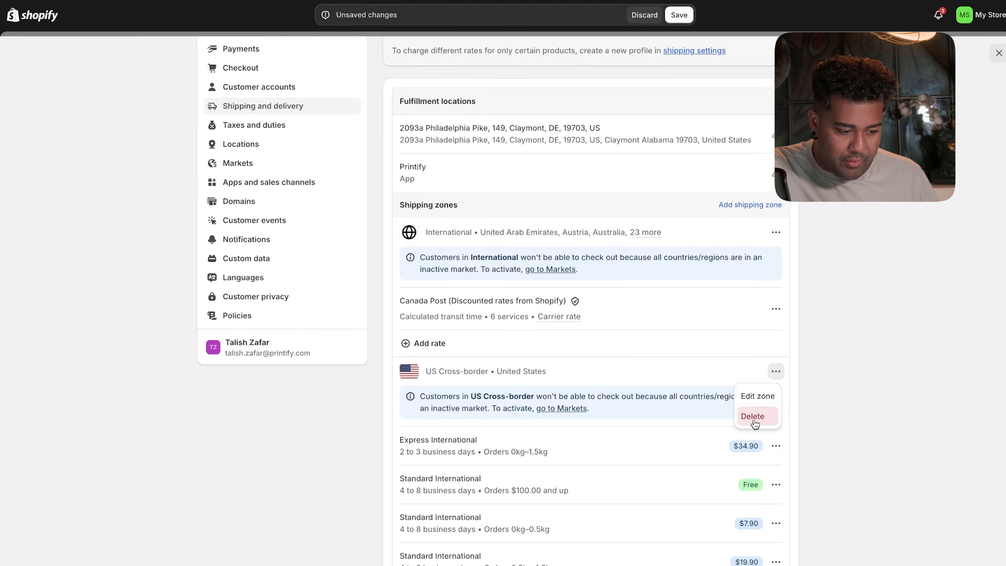
{"action": "left_click", "coordinate": [752, 416]}
{"action": "left_click", "coordinate": [776, 309]}
{"action": "left_click", "coordinate": [761, 368]}
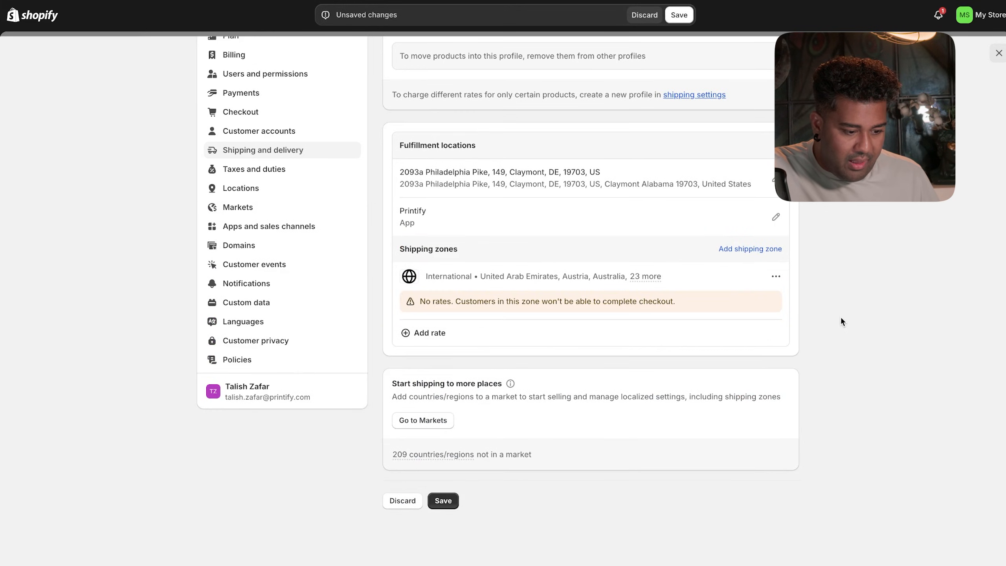
- Delete the International shipping zone and save the emptied General profile
{"action": "scroll", "coordinate": [841, 319], "scroll_direction": "up", "scroll_amount": 1}
{"action": "scroll", "coordinate": [840, 321], "scroll_direction": "up", "scroll_amount": 1}
{"action": "left_click", "coordinate": [775, 344]}
{"action": "left_click", "coordinate": [754, 387]}
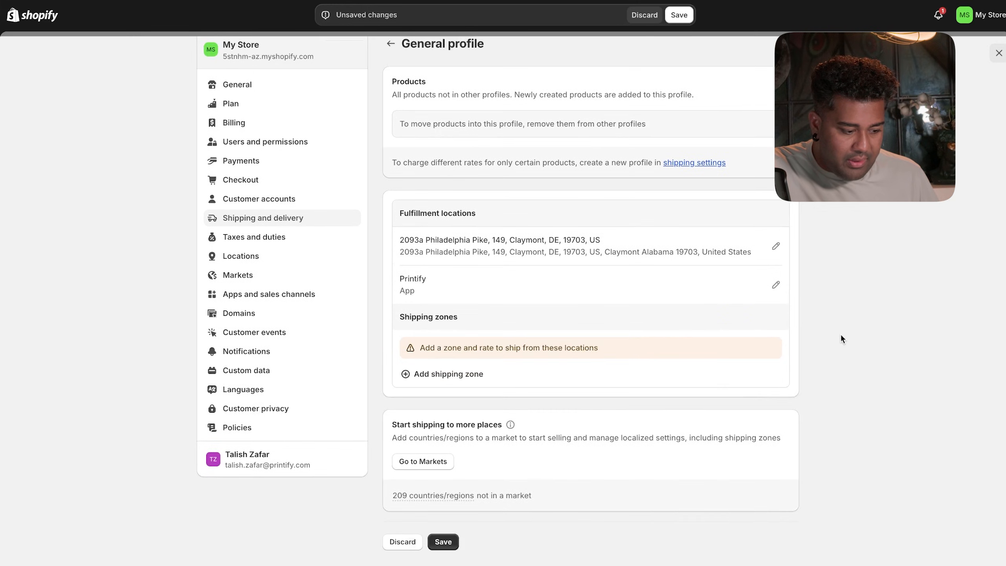
{"action": "scroll", "coordinate": [839, 333], "scroll_direction": "up", "scroll_amount": 1}
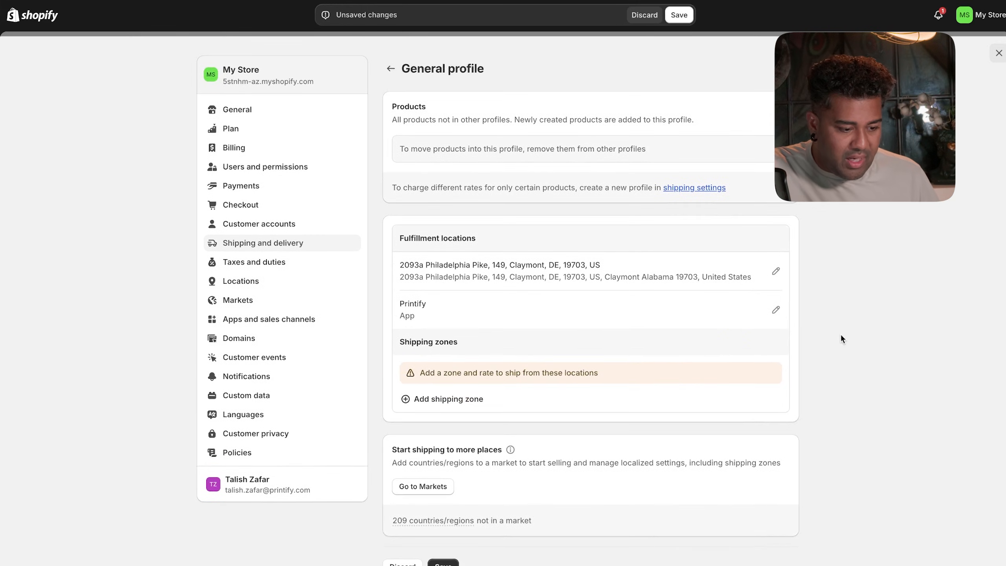
{"action": "left_click", "coordinate": [393, 70]}
{"action": "left_click", "coordinate": [679, 15]}
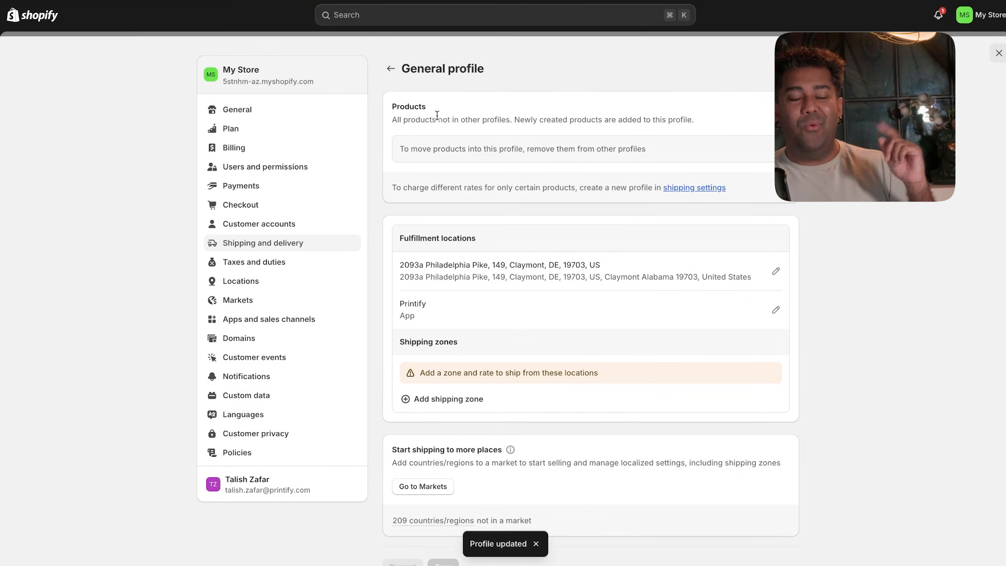
{"action": "scroll", "coordinate": [474, 223], "scroll_direction": "down", "scroll_amount": 1}
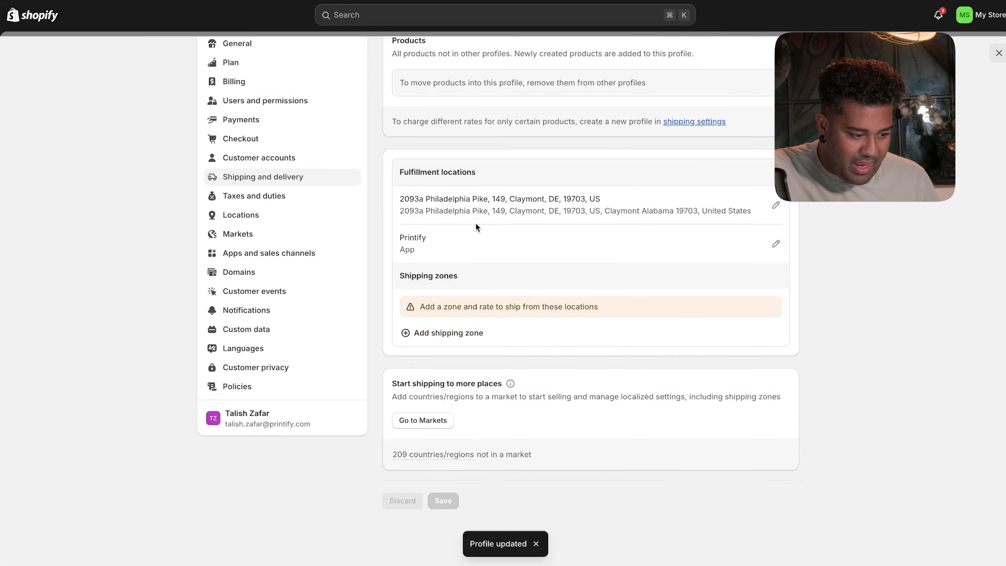
{"action": "scroll", "coordinate": [474, 226], "scroll_direction": "up", "scroll_amount": 2}
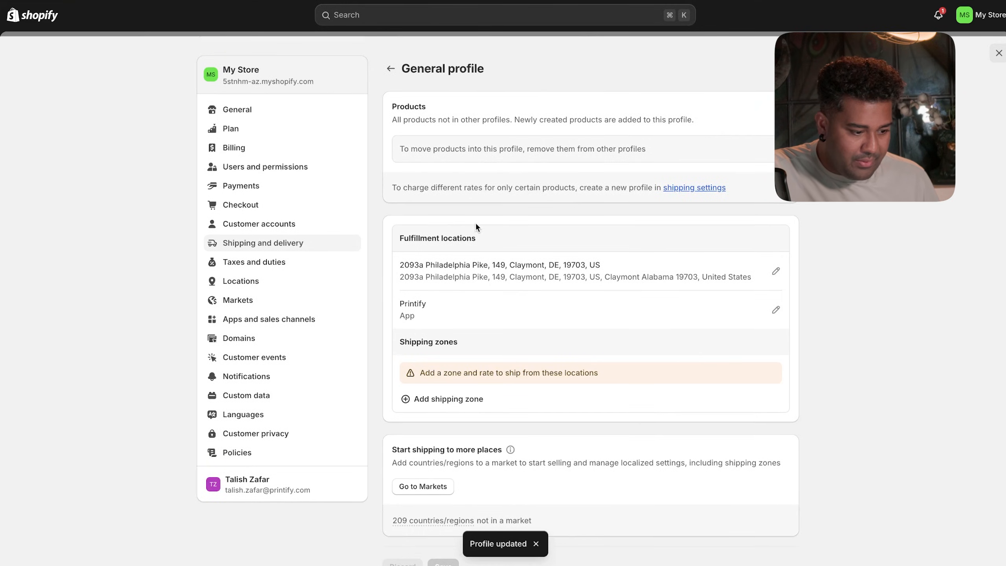
- Activate Shopify Payments and submit business details with 'An individual' as the business type
{"action": "left_click", "coordinate": [250, 186]}
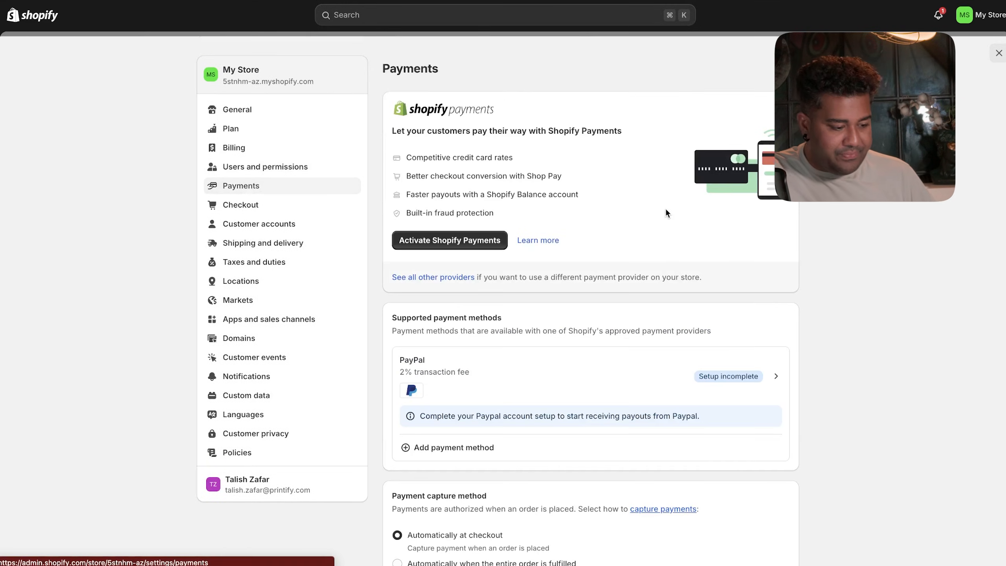
{"action": "left_click", "coordinate": [492, 238]}
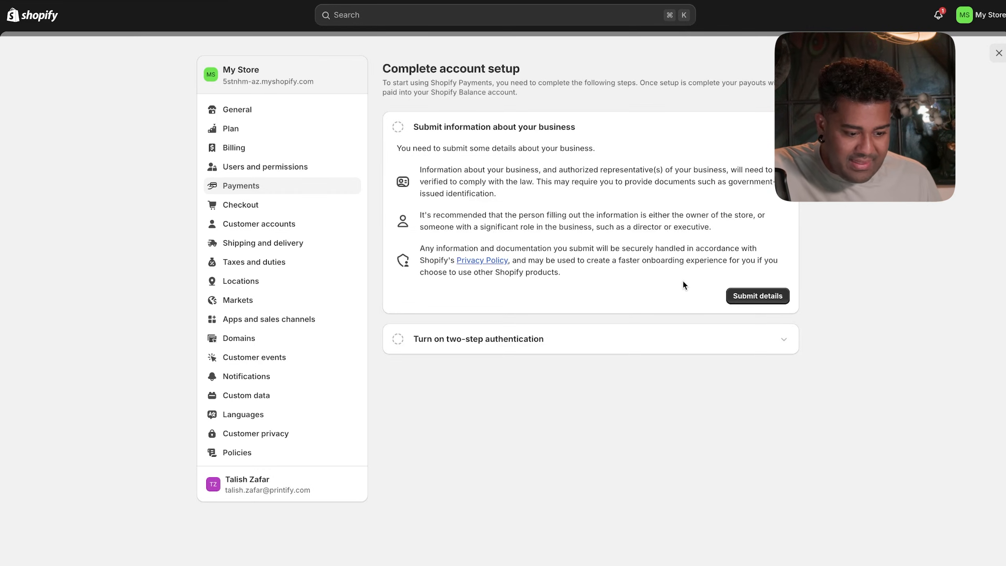
{"action": "left_click", "coordinate": [728, 295]}
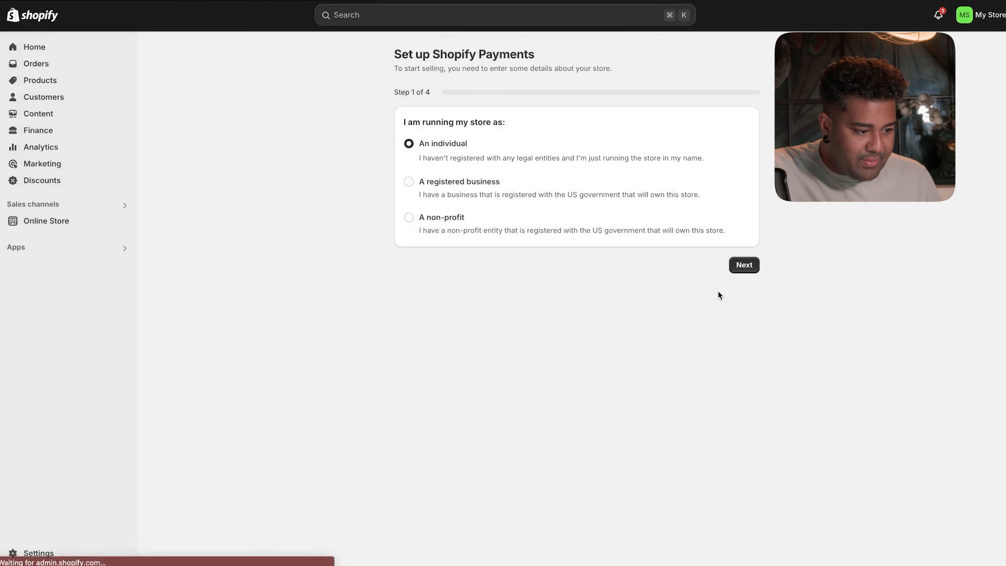
{"action": "left_click", "coordinate": [743, 265]}
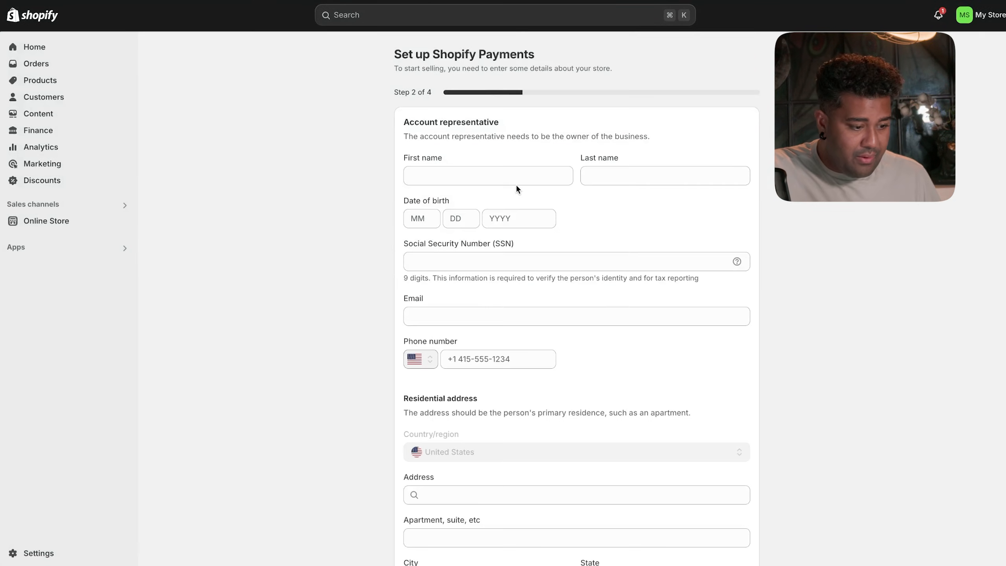
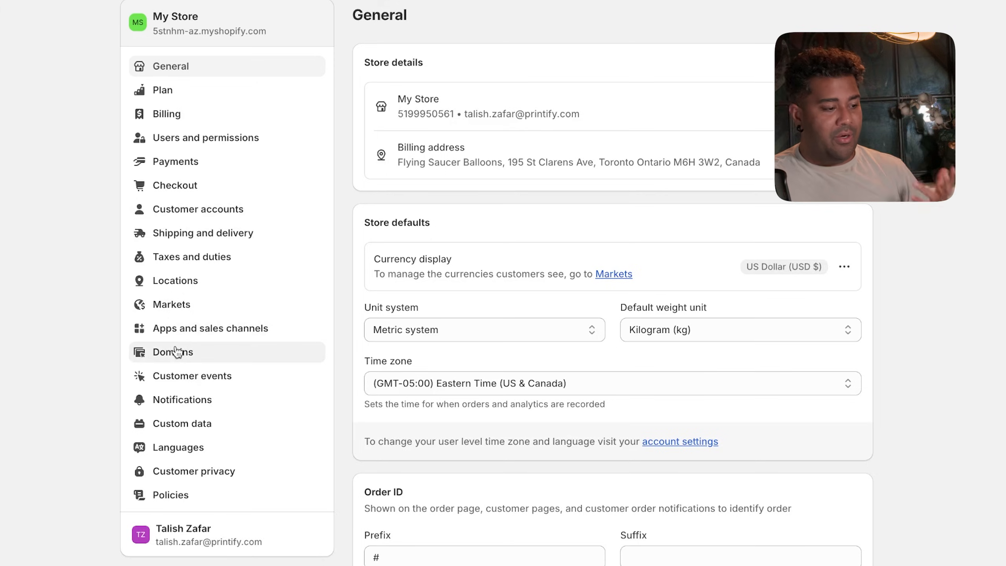
- Search Domains for flyingsaucerballoons.com and start buying the available .com domain
{"action": "left_click", "coordinate": [176, 351]}
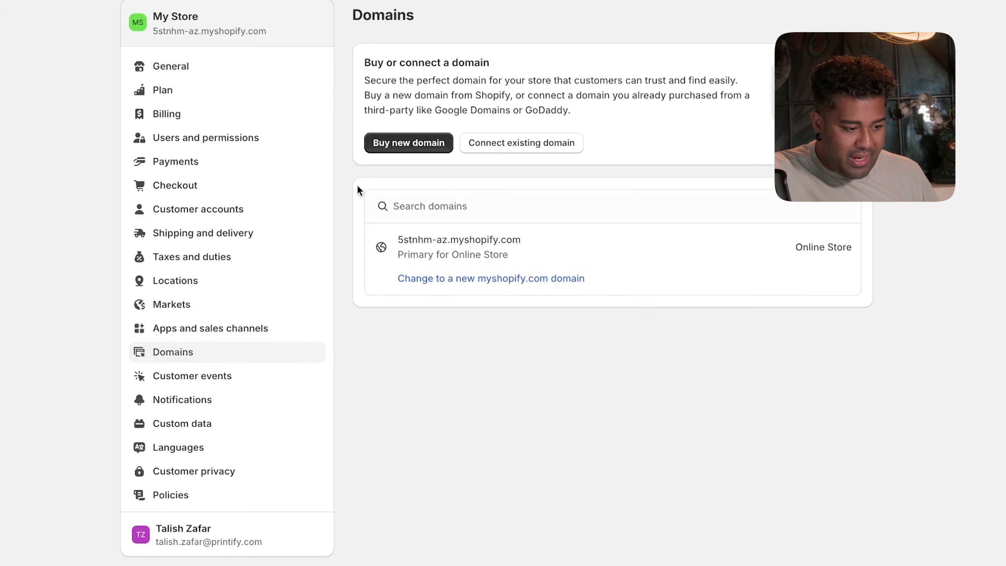
{"action": "left_click", "coordinate": [399, 155]}
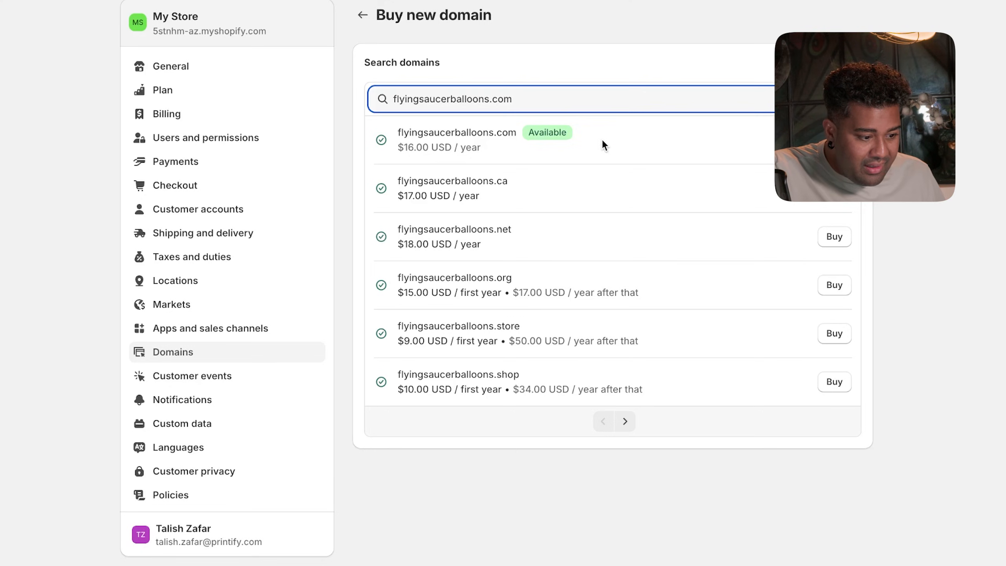
{"action": "left_click", "coordinate": [834, 139]}
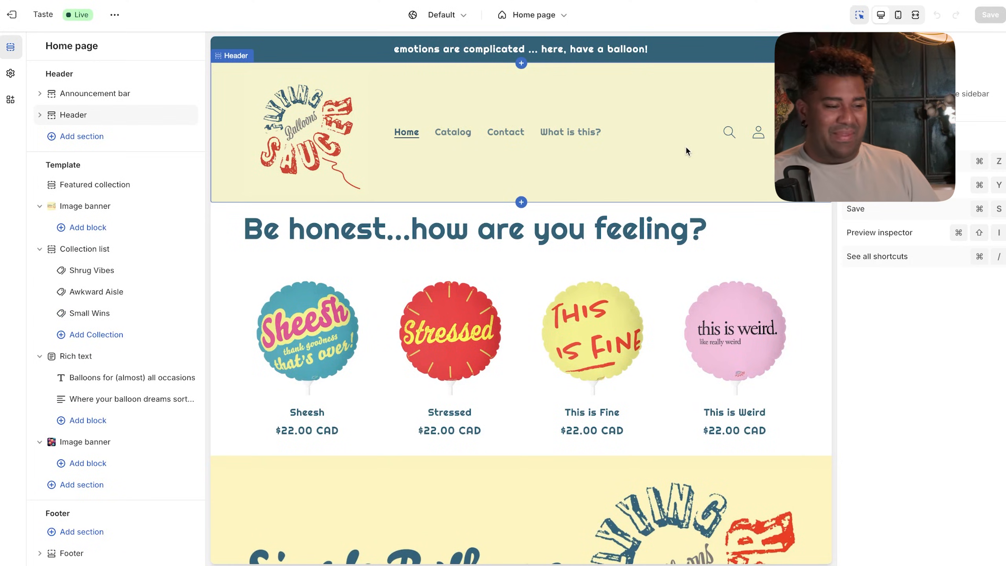
- Scroll the home page preview to the footer policy links, then exit to the Themes page
{"action": "scroll", "coordinate": [652, 192], "scroll_direction": "down", "scroll_amount": 6}
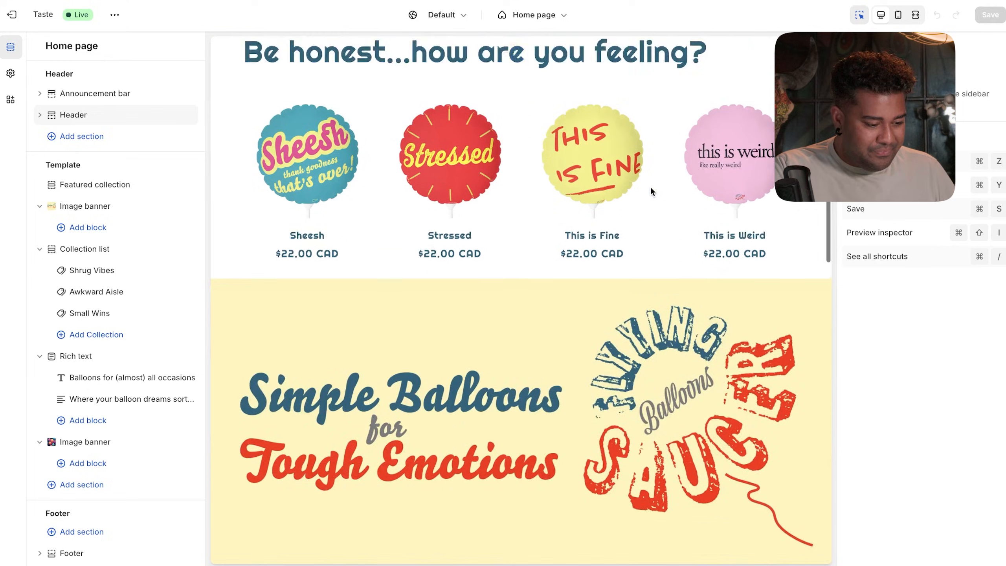
{"action": "scroll", "coordinate": [651, 192], "scroll_direction": "down", "scroll_amount": 15}
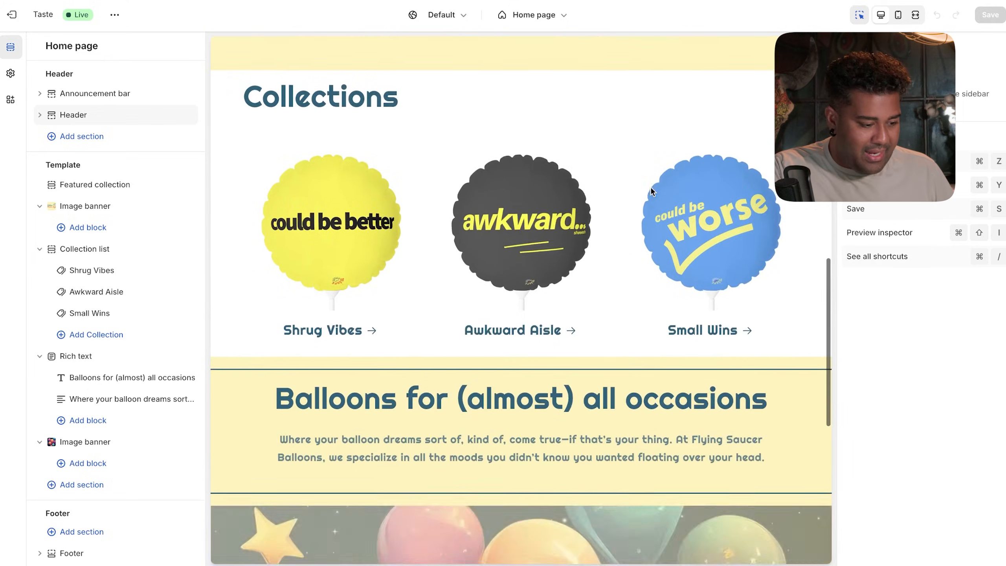
{"action": "scroll", "coordinate": [651, 189], "scroll_direction": "down", "scroll_amount": 7}
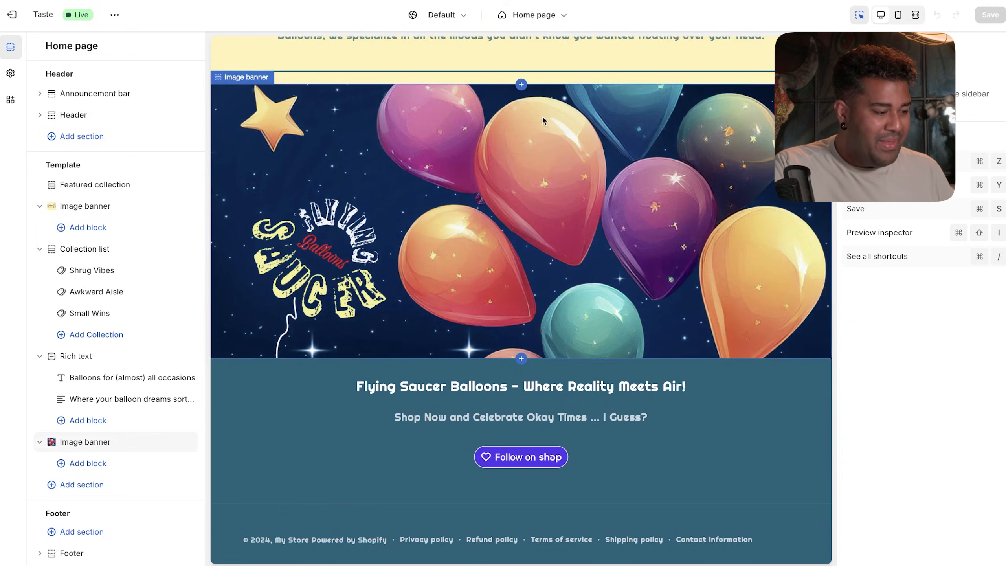
{"action": "left_click", "coordinate": [11, 14]}
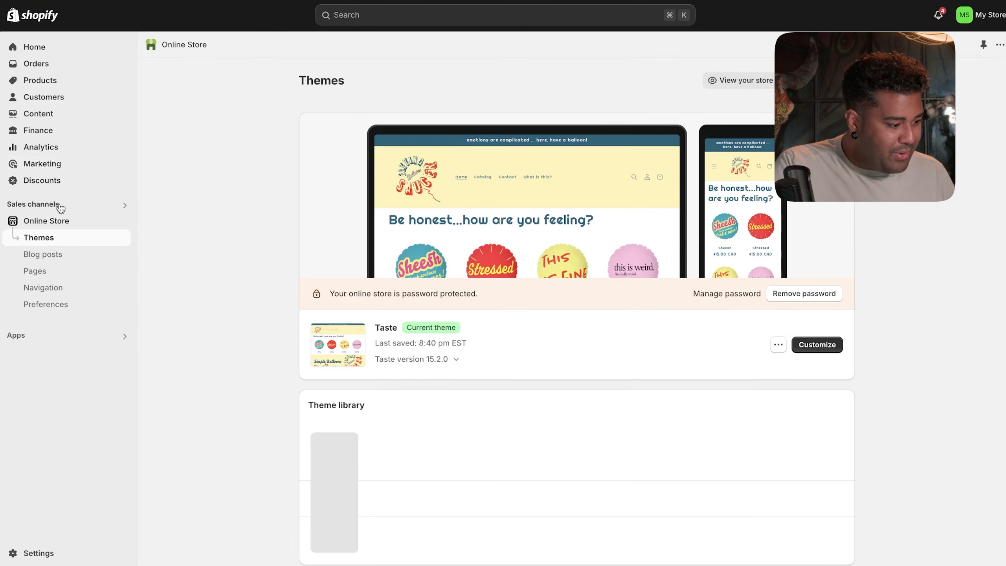
- Add a Shipping Policy link to the Footer menu
{"action": "left_click", "coordinate": [51, 287]}
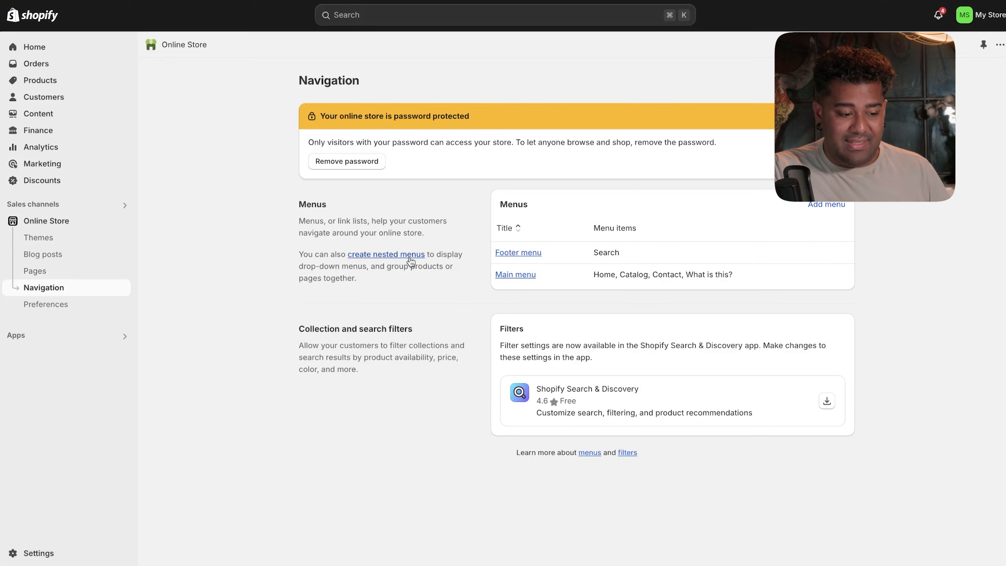
{"action": "left_click", "coordinate": [520, 257]}
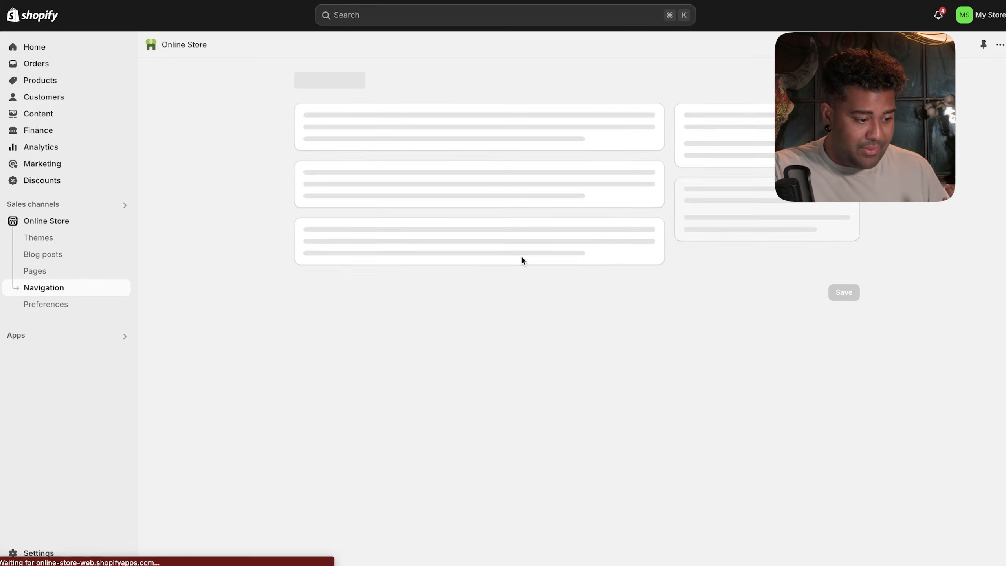
{"action": "left_click", "coordinate": [383, 269]}
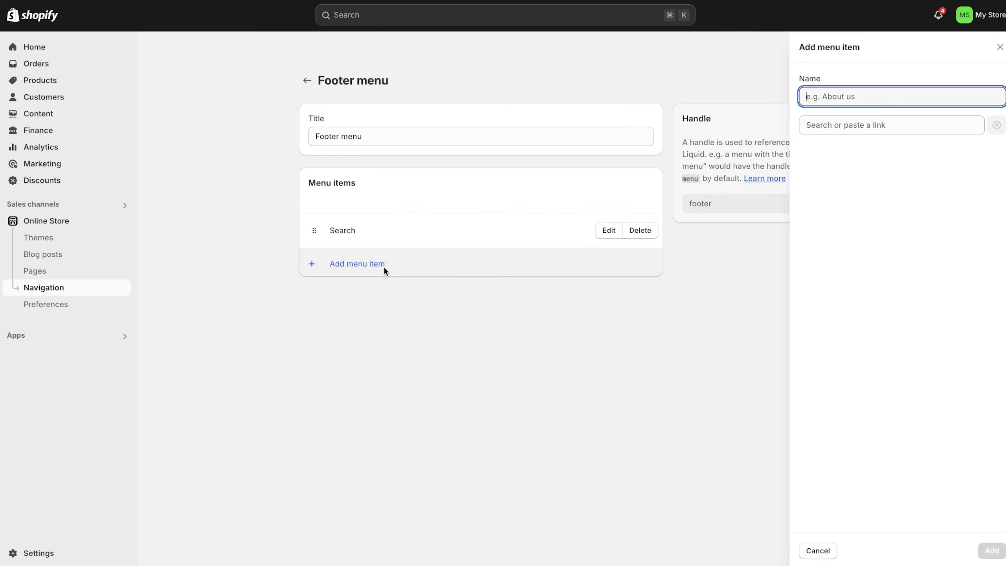
{"action": "left_click", "coordinate": [846, 131]}
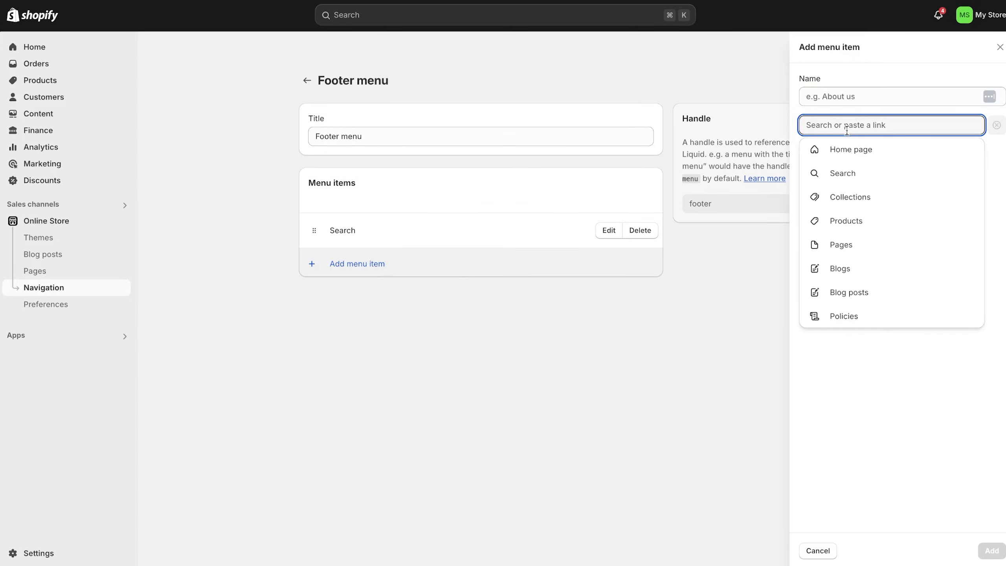
{"action": "left_click", "coordinate": [845, 314]}
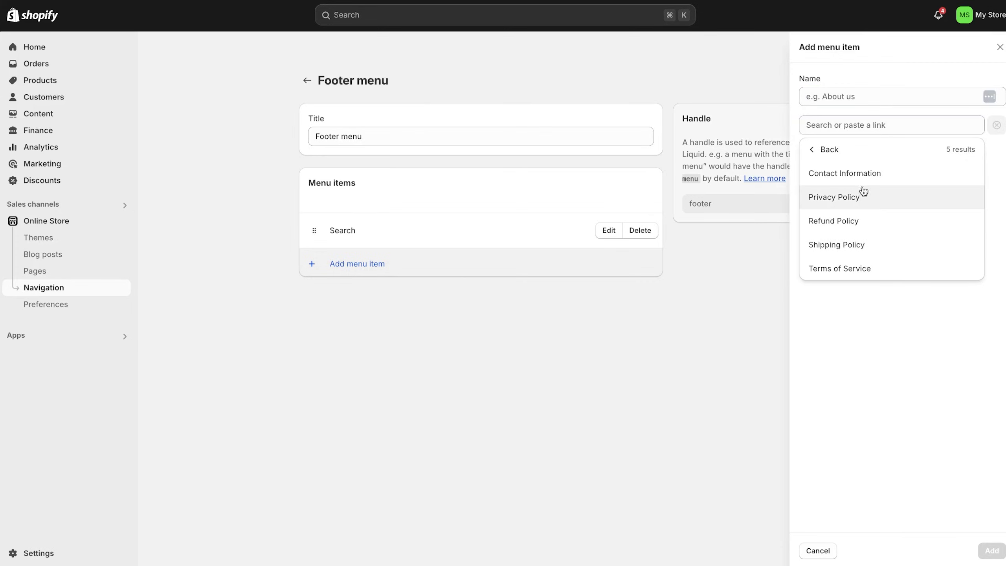
{"action": "left_click", "coordinate": [848, 244]}
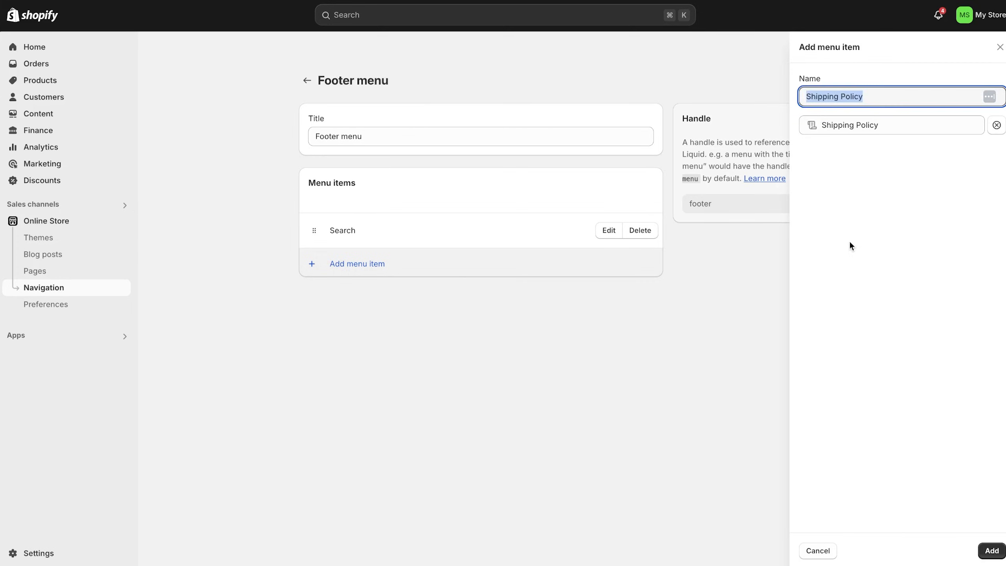
{"action": "left_click", "coordinate": [990, 551]}
- Add Refund Policy and Terms of Service links to the Footer menu
{"action": "left_click", "coordinate": [366, 298]}
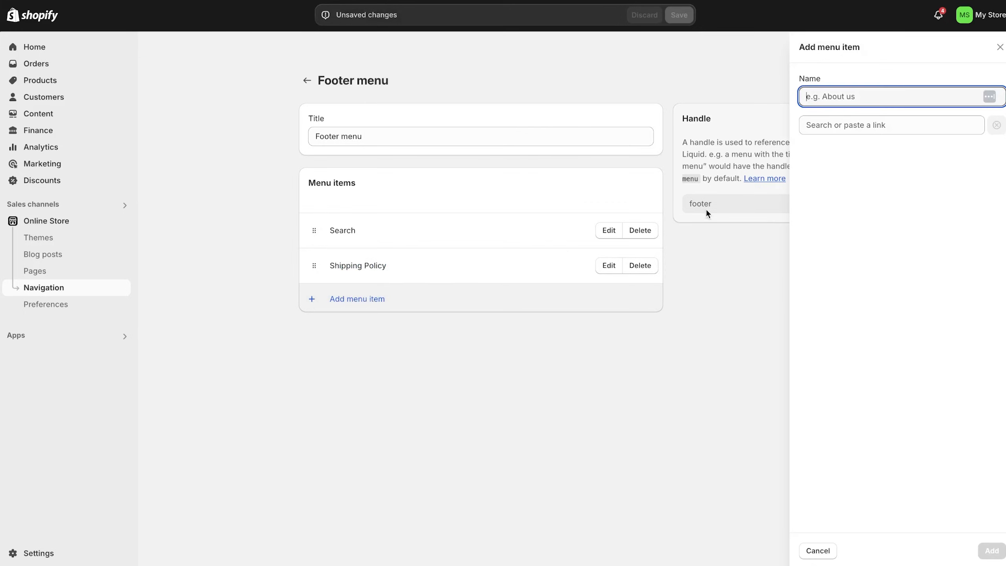
{"action": "left_click", "coordinate": [946, 126]}
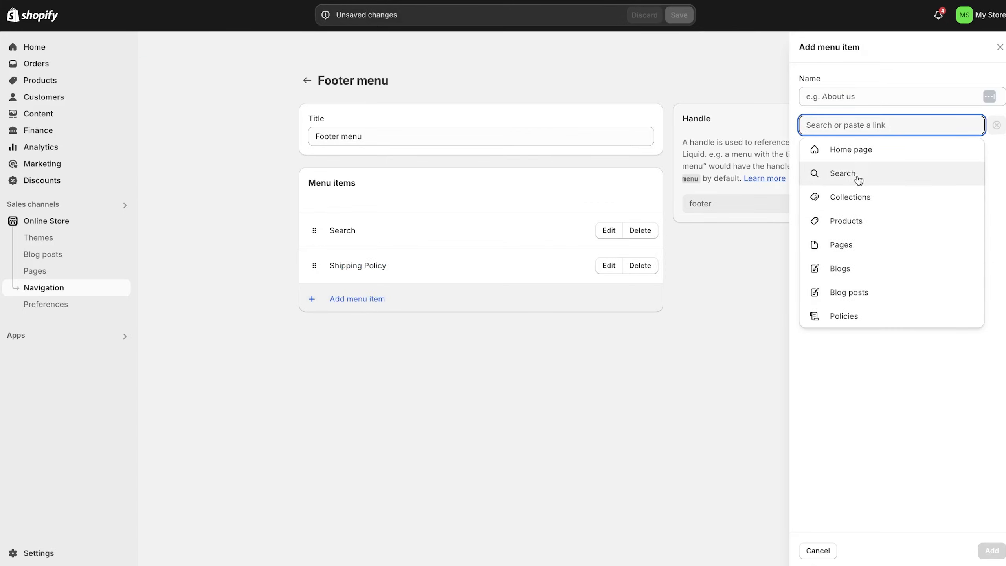
{"action": "left_click", "coordinate": [842, 317]}
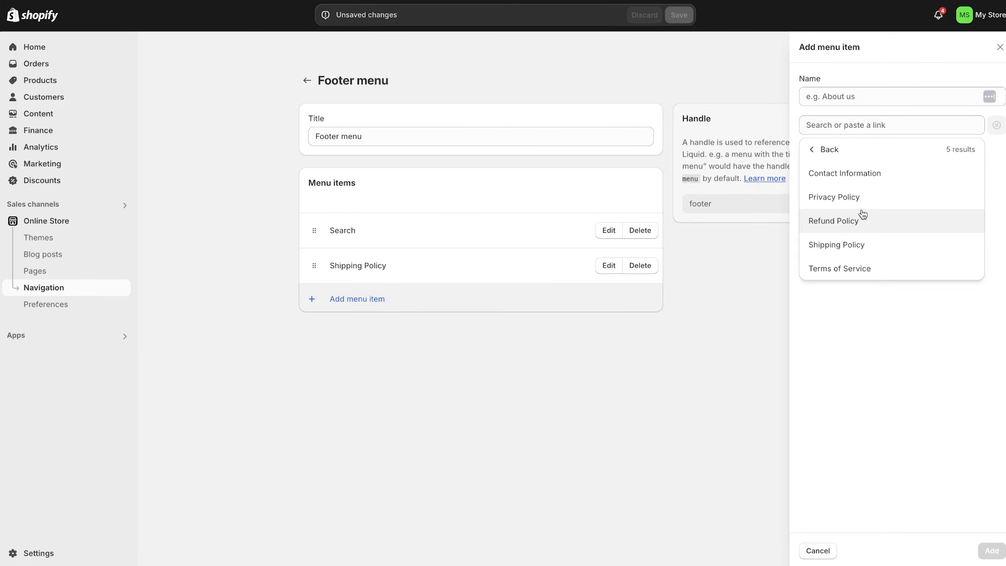
{"action": "left_click", "coordinate": [846, 228]}
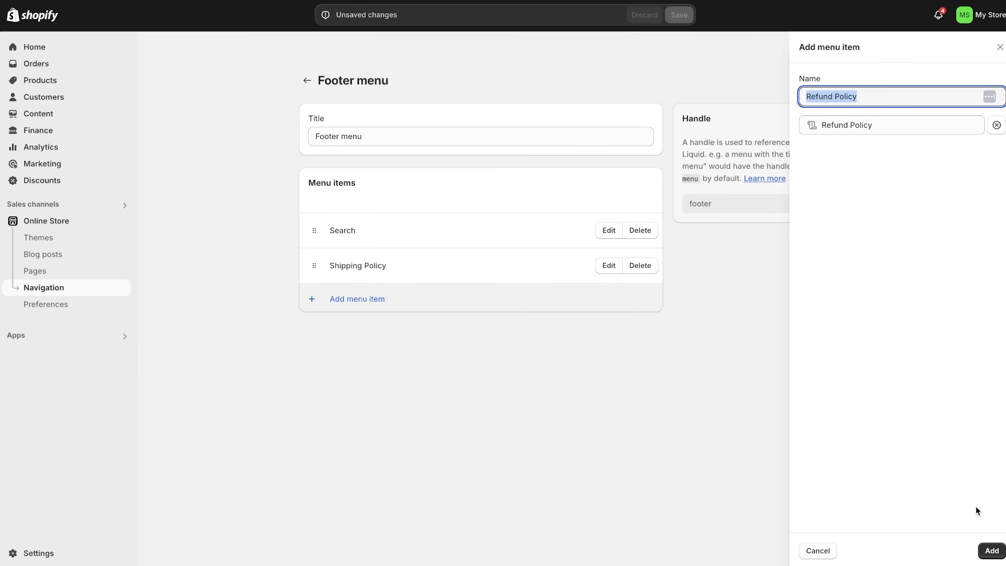
{"action": "left_click", "coordinate": [991, 551]}
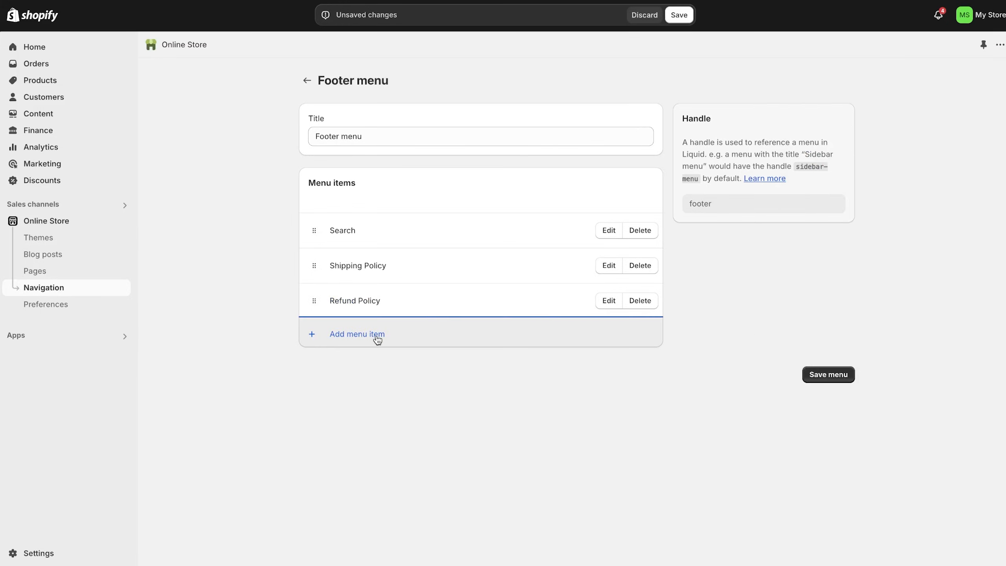
{"action": "left_click", "coordinate": [378, 336]}
{"action": "left_click", "coordinate": [861, 126]}
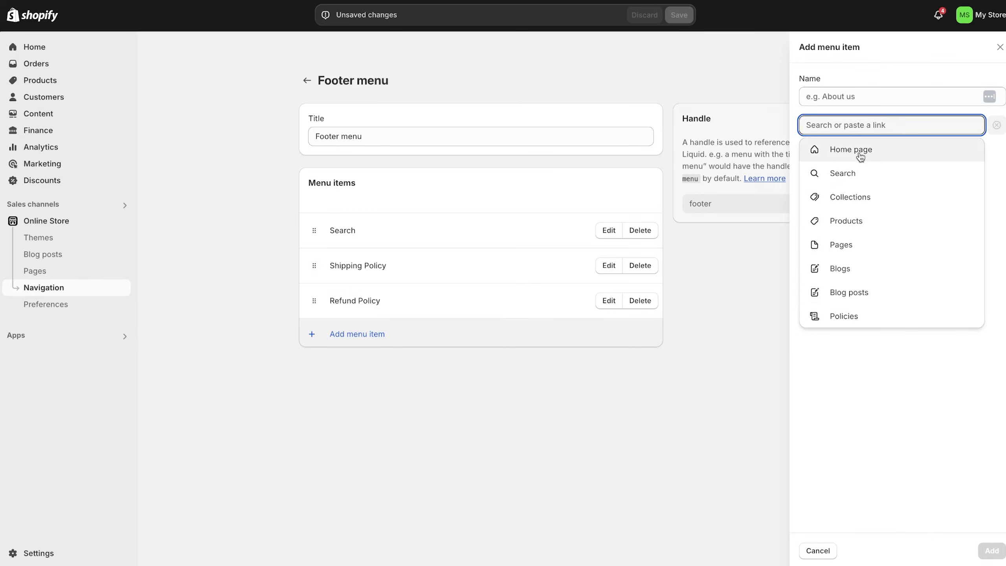
{"action": "left_click", "coordinate": [843, 317]}
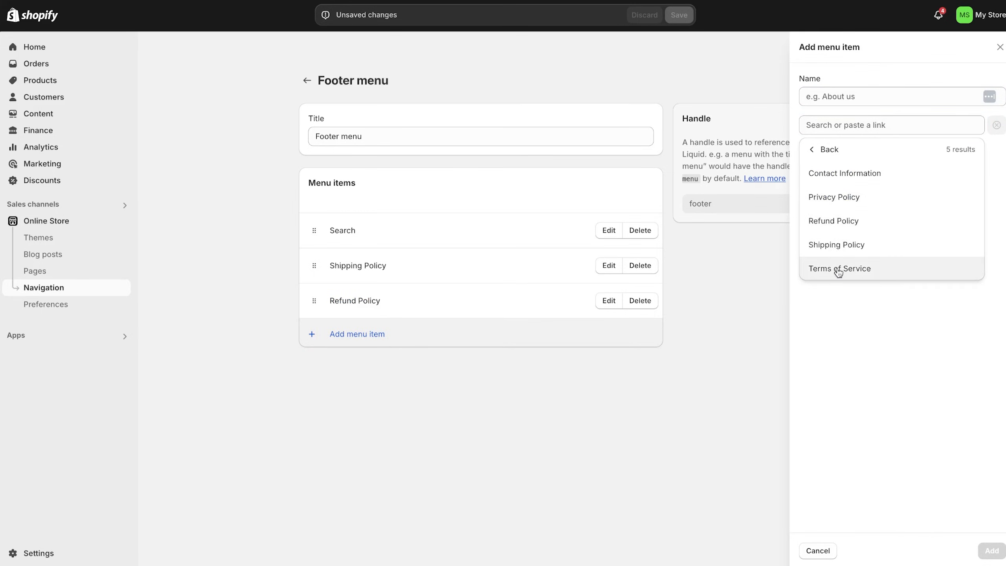
{"action": "left_click", "coordinate": [838, 269]}
{"action": "left_click", "coordinate": [989, 550]}
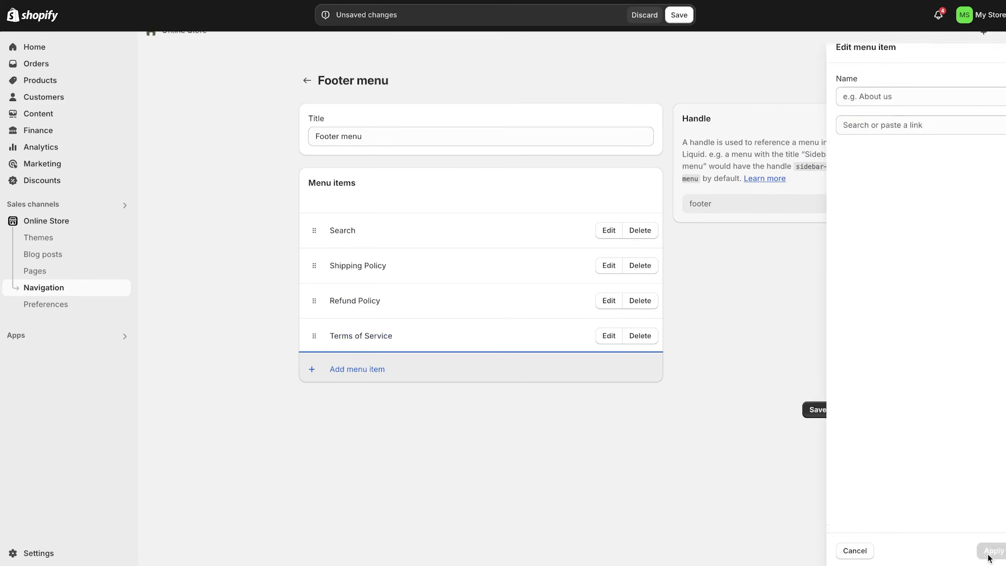
- Add a Privacy Policy link to the Footer menu and save the menu
{"action": "left_click", "coordinate": [371, 368]}
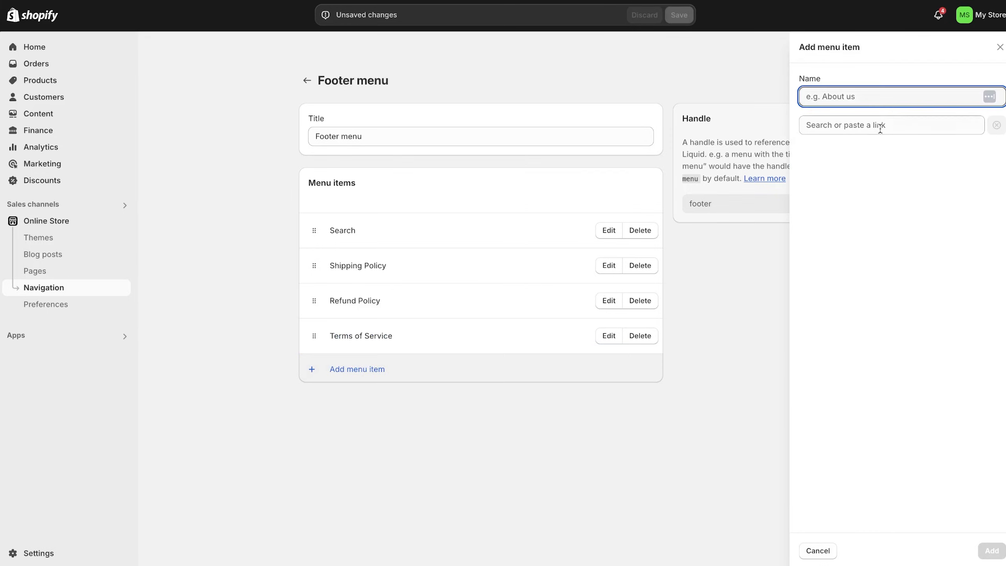
{"action": "left_click", "coordinate": [889, 121]}
{"action": "left_click", "coordinate": [865, 316]}
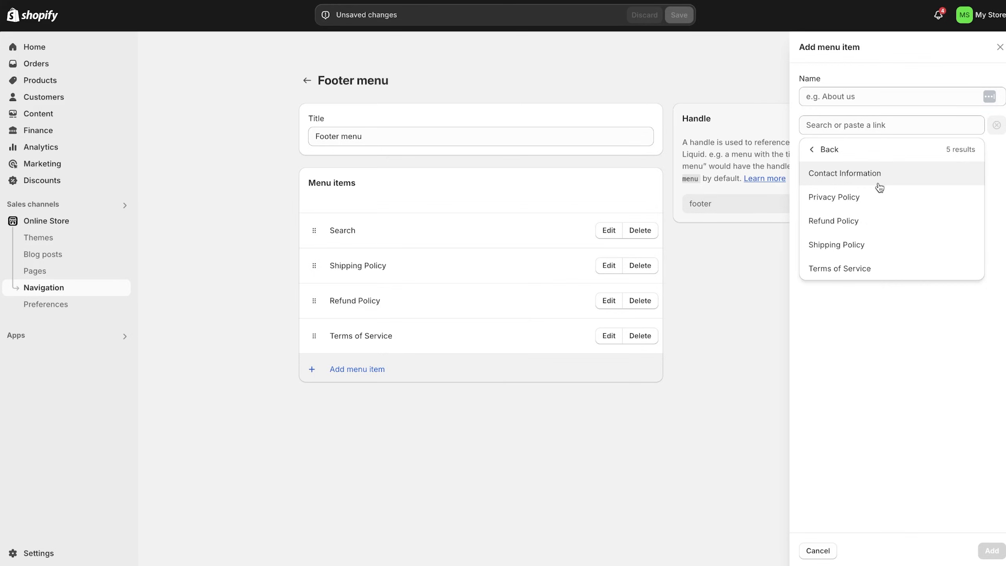
{"action": "left_click", "coordinate": [878, 197]}
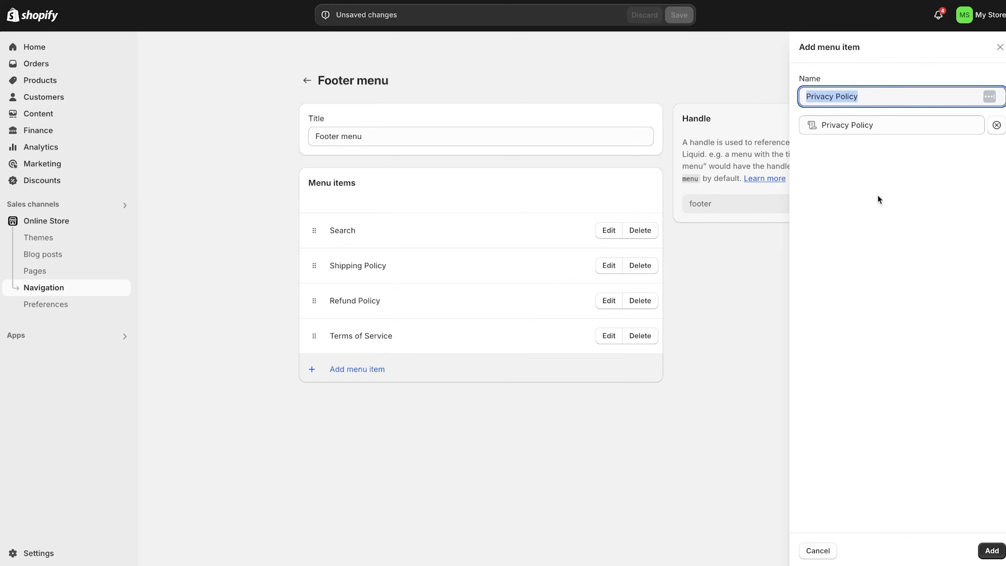
{"action": "left_click", "coordinate": [990, 551]}
{"action": "left_click", "coordinate": [842, 444]}
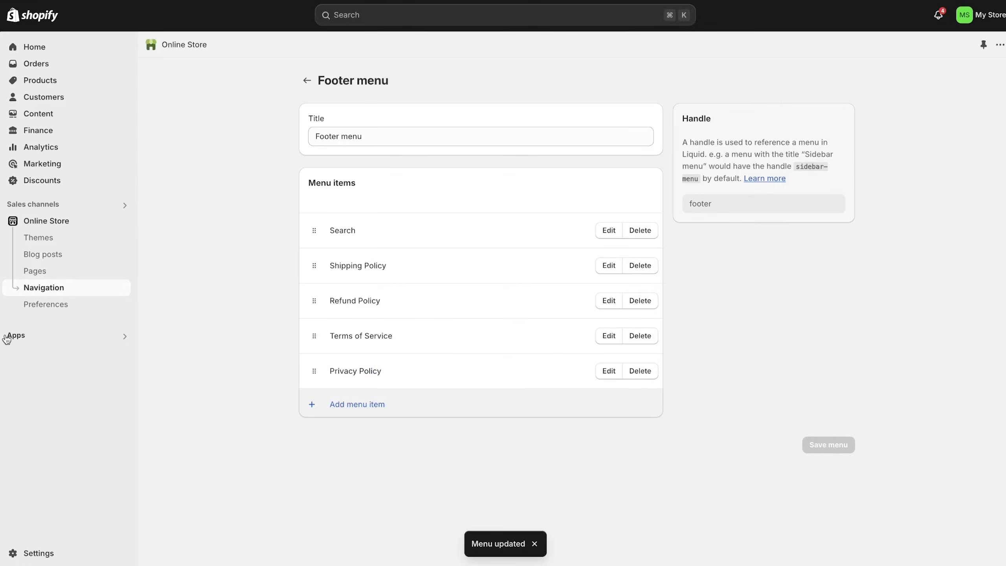
{"action": "left_click", "coordinate": [42, 237]}
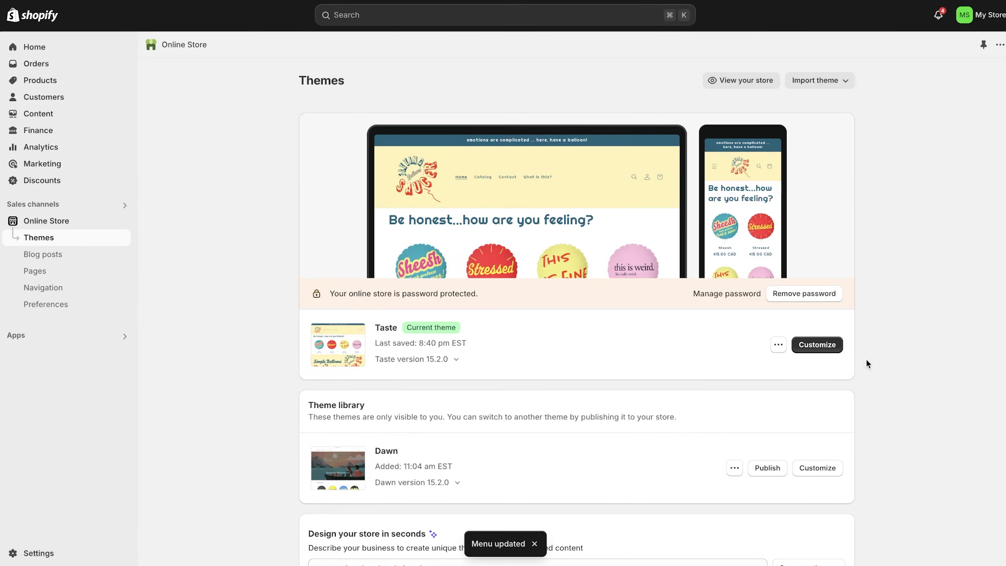
- Open the Taste theme editor and scroll through the home page preview
{"action": "left_click", "coordinate": [835, 347]}
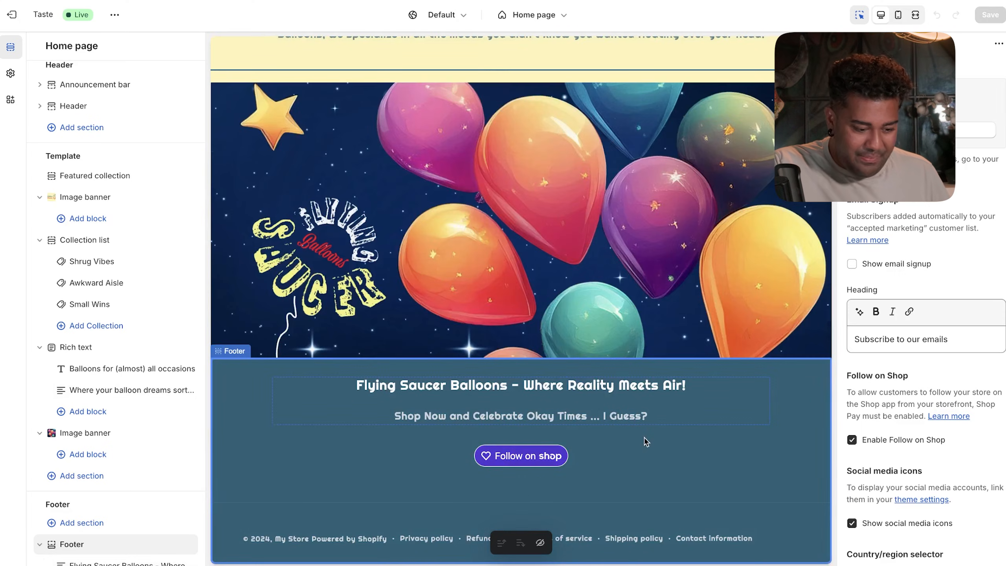
{"action": "scroll", "coordinate": [644, 437], "scroll_direction": "up", "scroll_amount": 15}
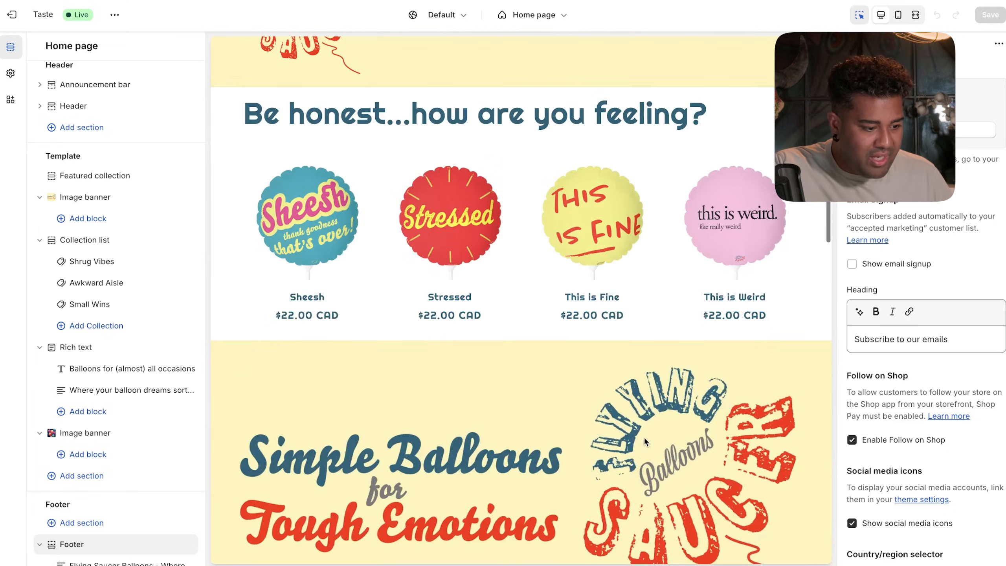
{"action": "scroll", "coordinate": [632, 455], "scroll_direction": "up", "scroll_amount": 3}
{"action": "scroll", "coordinate": [632, 452], "scroll_direction": "down", "scroll_amount": 6}
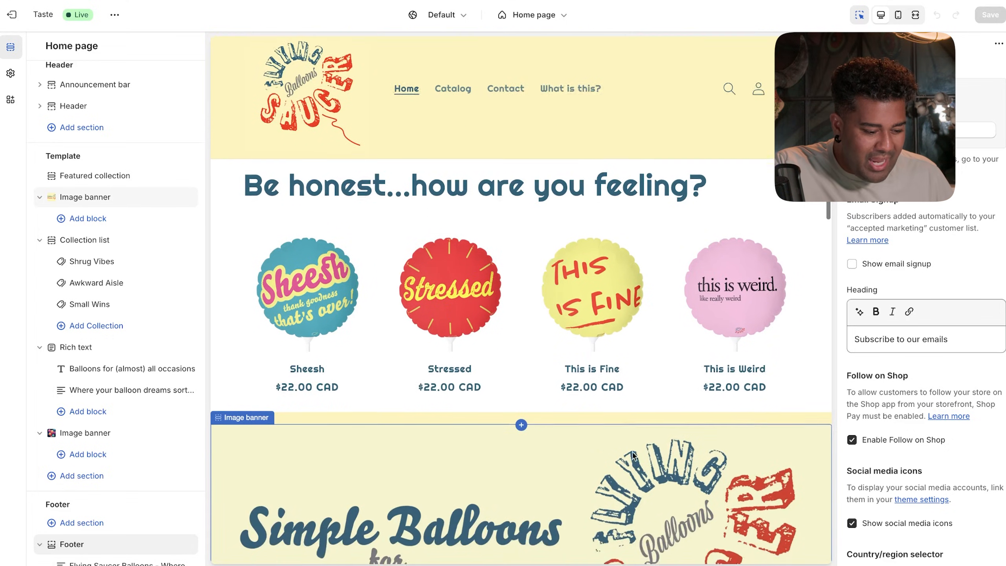
{"action": "scroll", "coordinate": [633, 453], "scroll_direction": "down", "scroll_amount": 7}
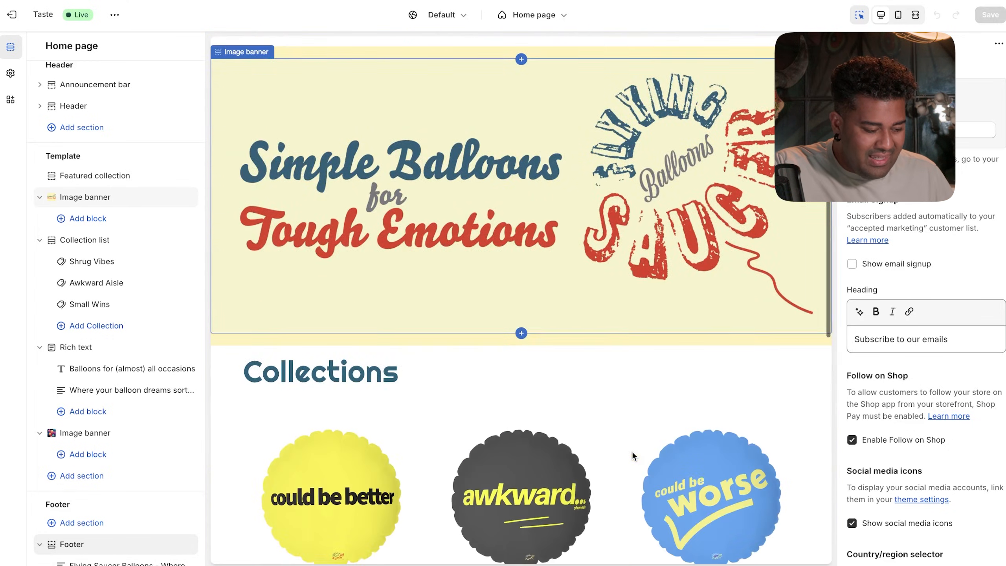
{"action": "scroll", "coordinate": [632, 451], "scroll_direction": "down", "scroll_amount": 5}
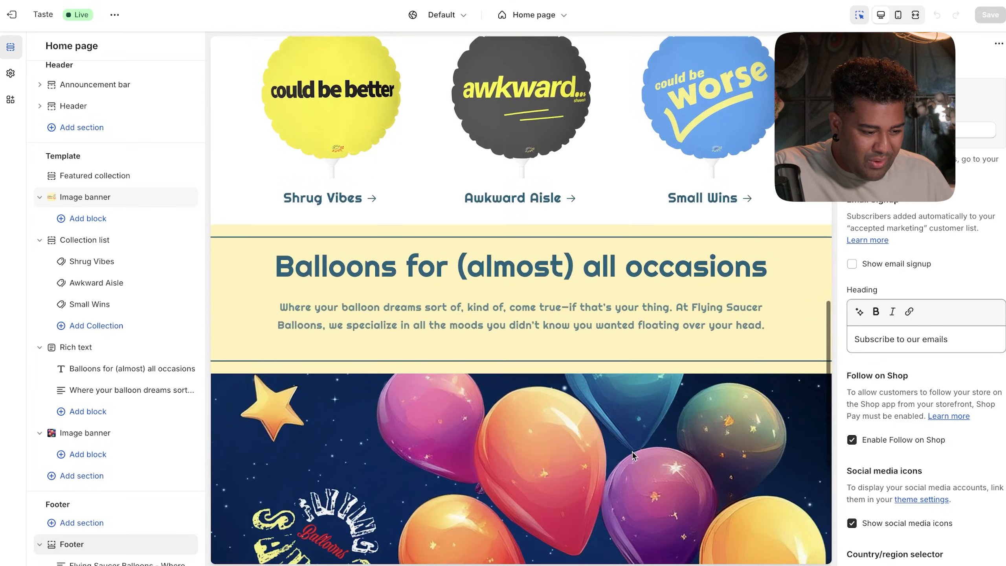
{"action": "scroll", "coordinate": [632, 452], "scroll_direction": "down", "scroll_amount": 7}
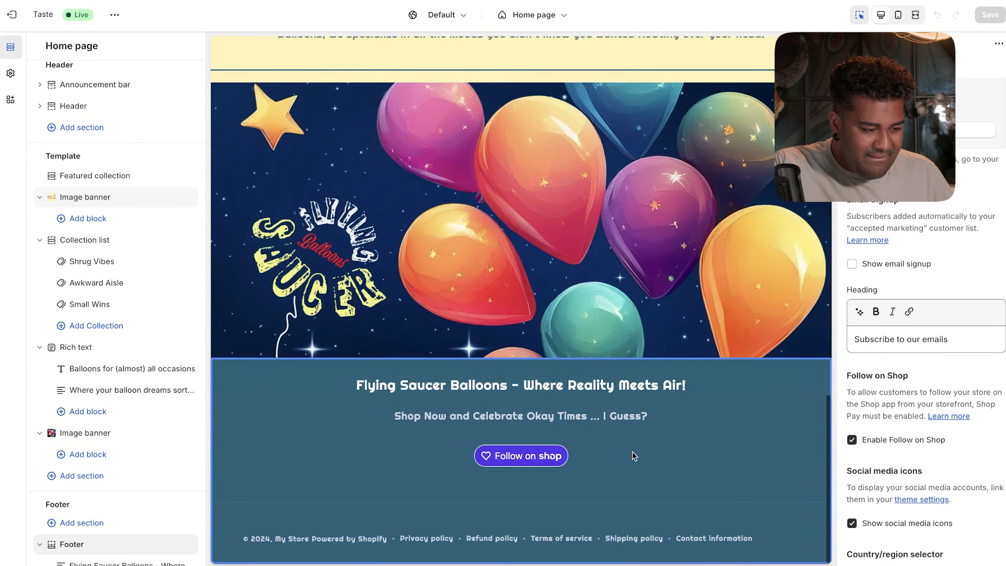
{"action": "scroll", "coordinate": [632, 451], "scroll_direction": "up", "scroll_amount": 20}
- Go through Catalog to the Could be Worse product page and its Related products section
{"action": "left_click", "coordinate": [546, 18]}
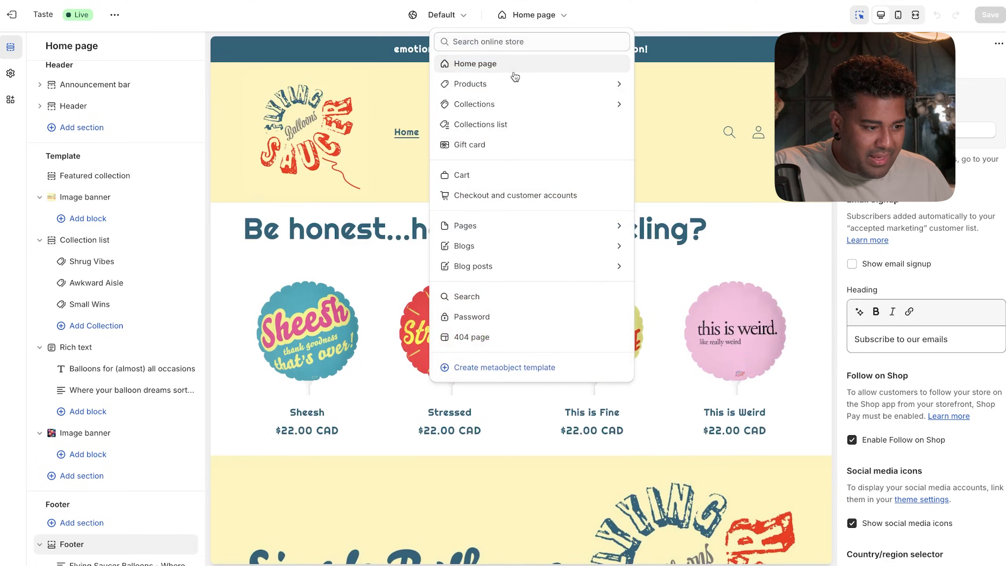
{"action": "left_click", "coordinate": [390, 158]}
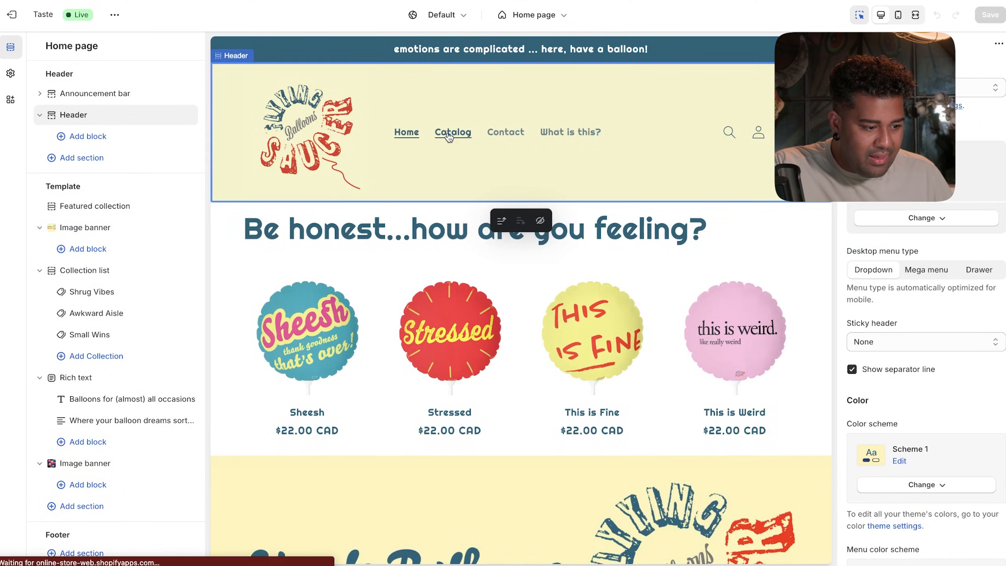
{"action": "left_click", "coordinate": [449, 137]}
{"action": "left_click", "coordinate": [413, 289]}
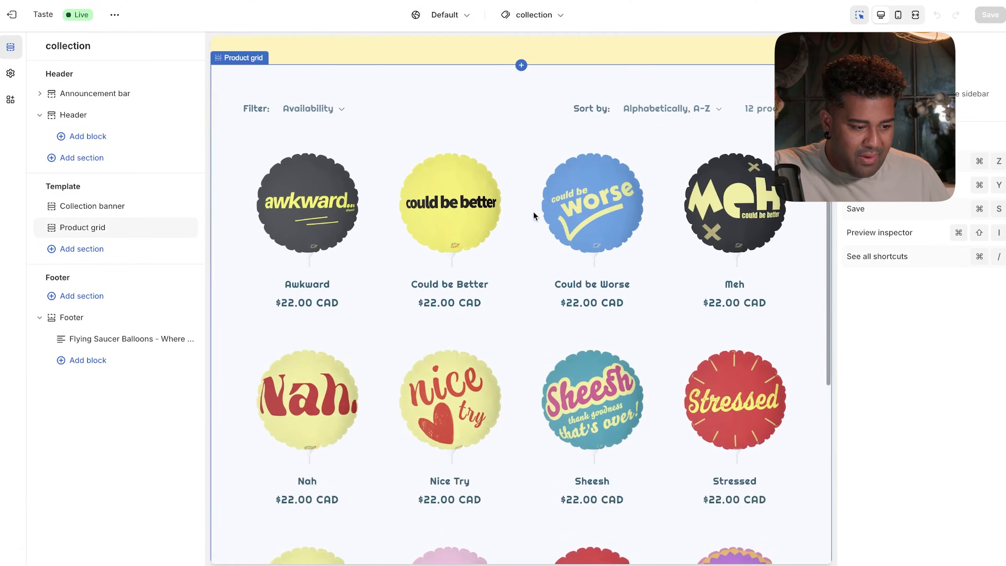
{"action": "left_click", "coordinate": [589, 203]}
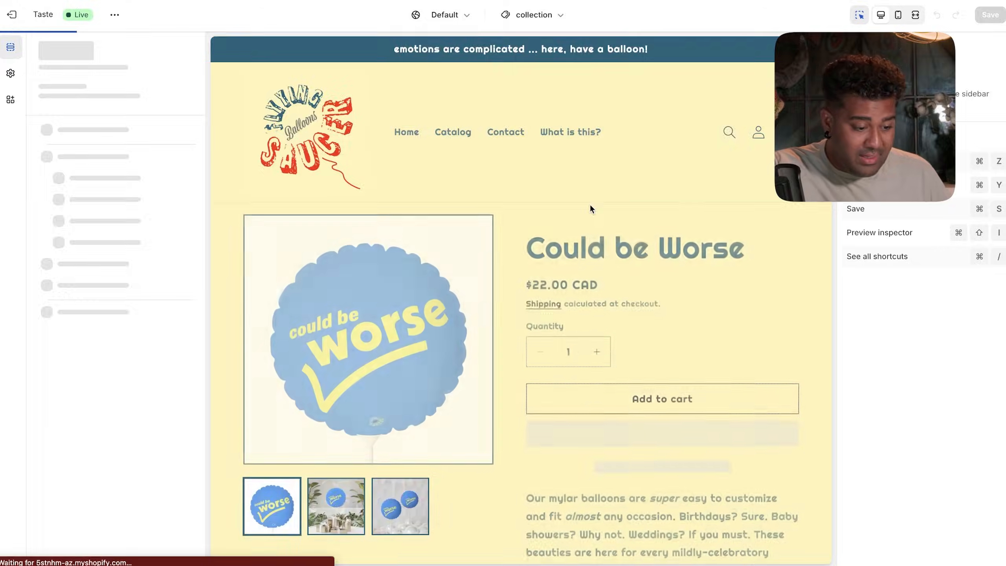
{"action": "scroll", "coordinate": [587, 310], "scroll_direction": "down", "scroll_amount": 4}
{"action": "scroll", "coordinate": [587, 310], "scroll_direction": "up", "scroll_amount": 3}
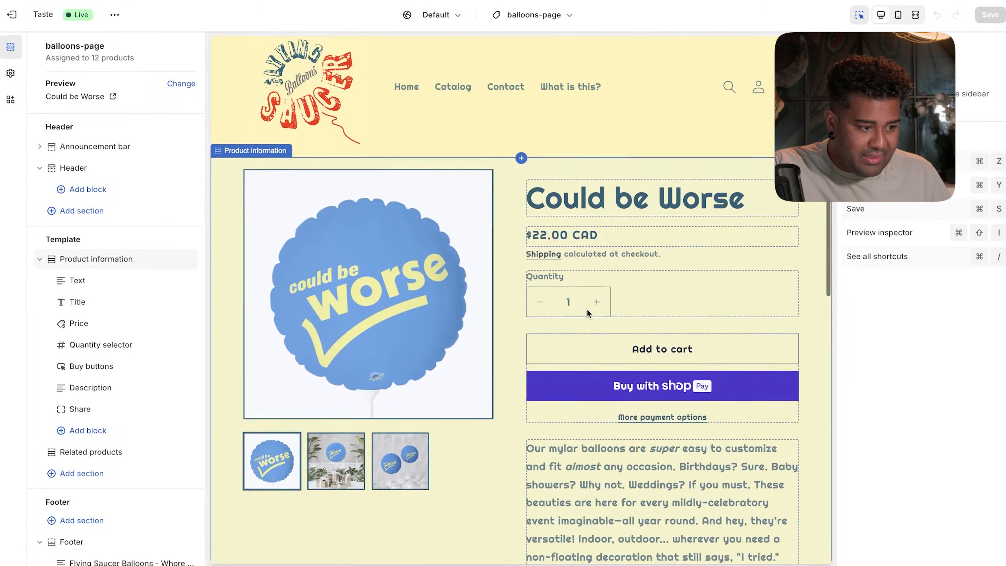
{"action": "scroll", "coordinate": [588, 313], "scroll_direction": "down", "scroll_amount": 10}
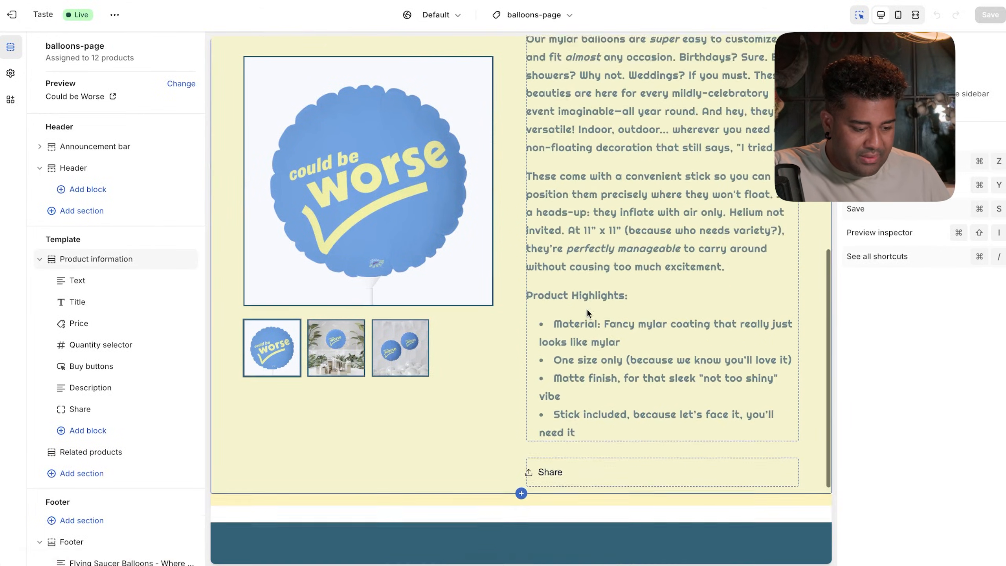
{"action": "scroll", "coordinate": [586, 309], "scroll_direction": "down", "scroll_amount": 5}
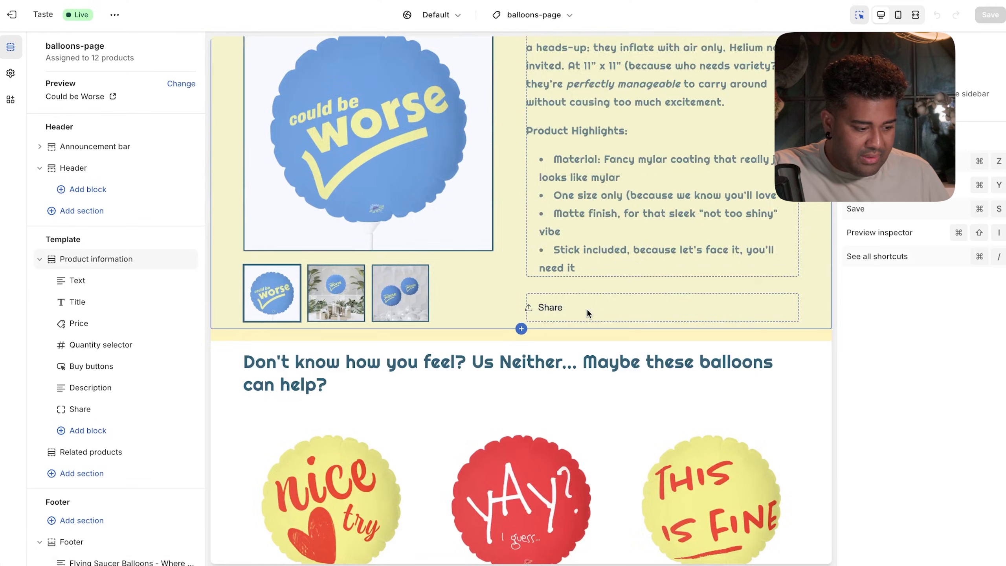
{"action": "scroll", "coordinate": [586, 309], "scroll_direction": "down", "scroll_amount": 3}
{"action": "scroll", "coordinate": [586, 309], "scroll_direction": "down", "scroll_amount": 2}
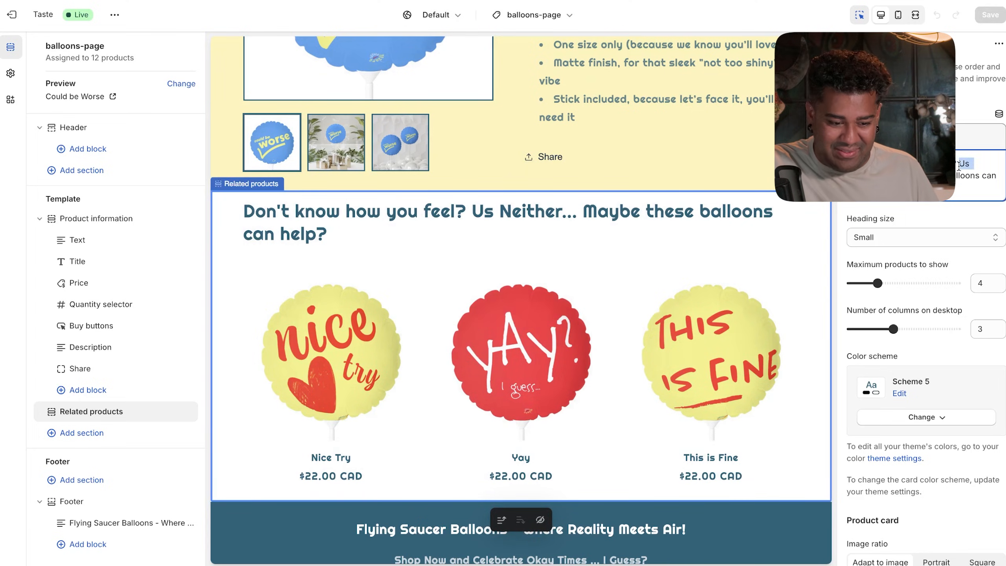
- Replace 'Us Neither' with 'Neither do we' in the Related products heading and save
{"action": "type", "text": "Neither do we"}
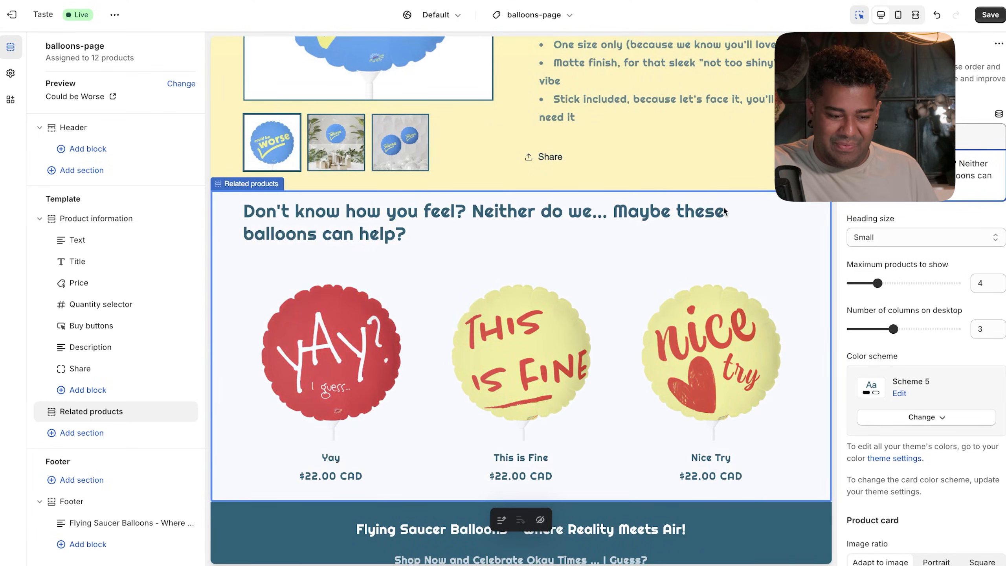
{"action": "left_click", "coordinate": [986, 17]}
{"action": "left_click", "coordinate": [438, 136]}
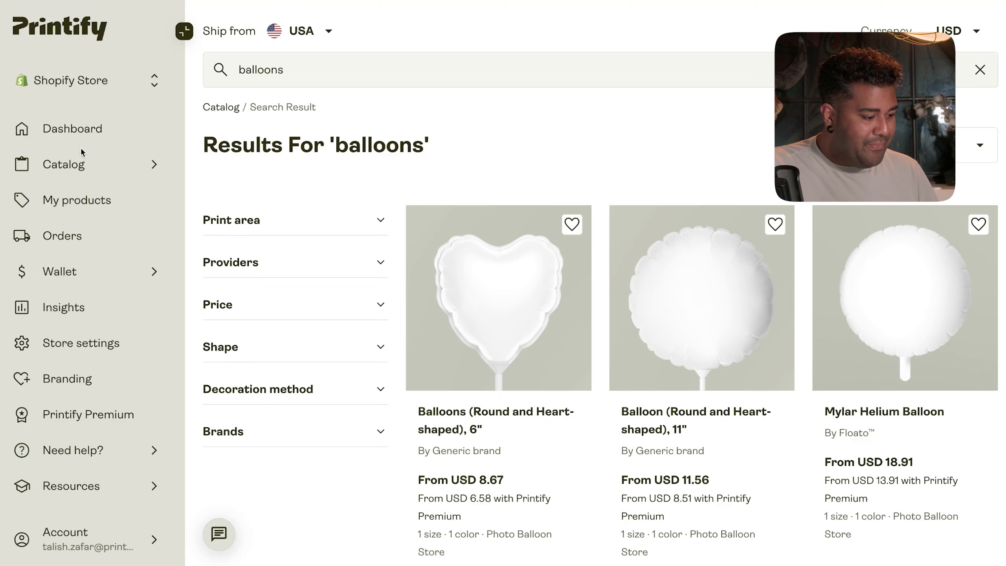
- Open Printify's Order settings and review routing off and Automatically (24 hours) approval
{"action": "left_click", "coordinate": [73, 343]}
{"action": "left_click", "coordinate": [397, 117]}
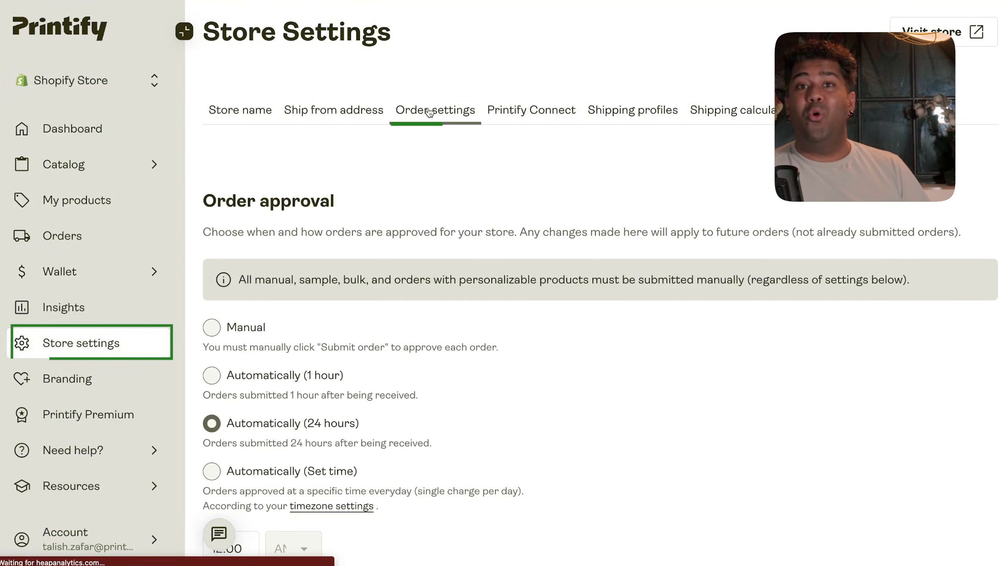
{"action": "scroll", "coordinate": [426, 283], "scroll_direction": "down", "scroll_amount": 10}
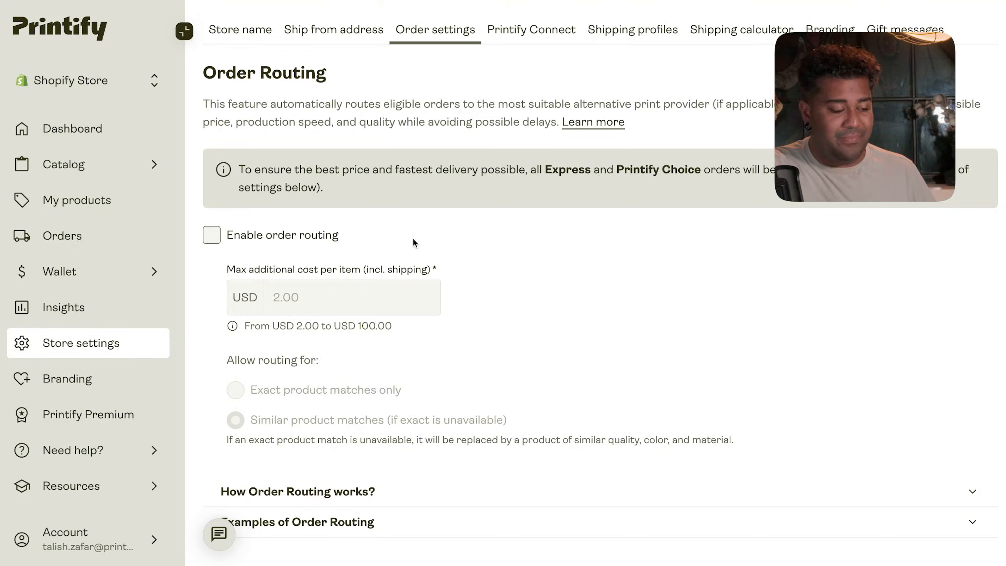
{"action": "scroll", "coordinate": [413, 242], "scroll_direction": "down", "scroll_amount": 8}
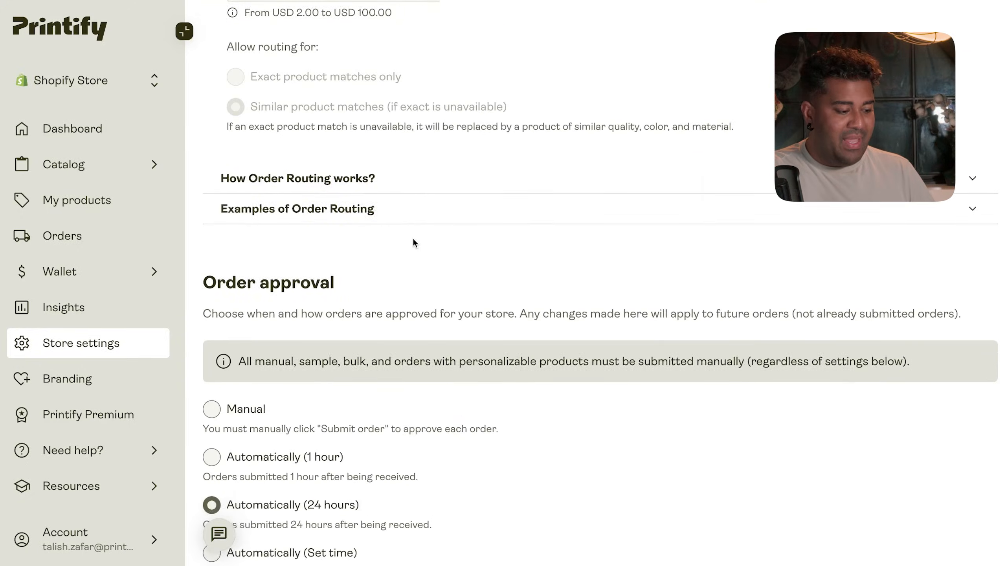
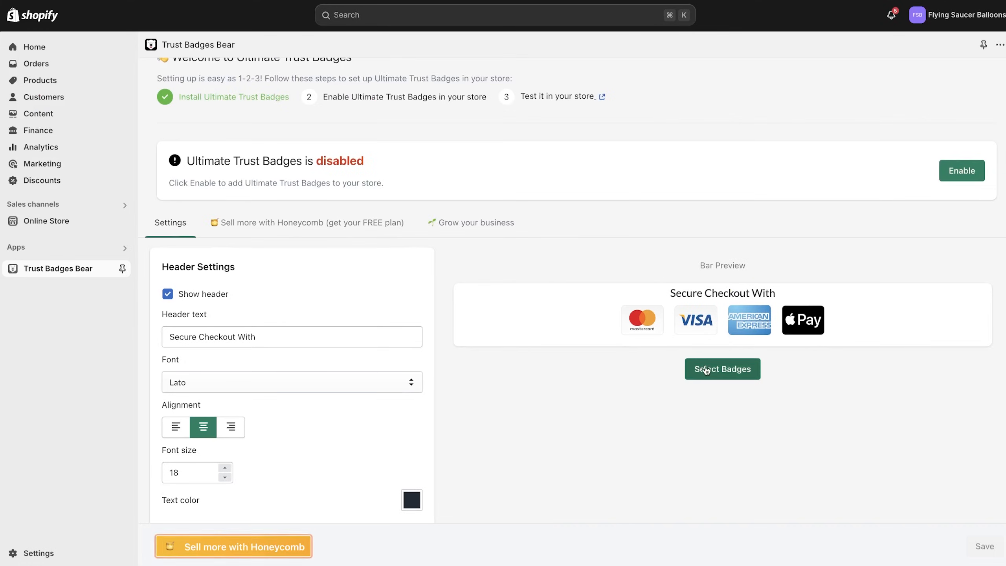
- Review the selected payment badges in Select Badges and close it unchanged
{"action": "left_click", "coordinate": [711, 372]}
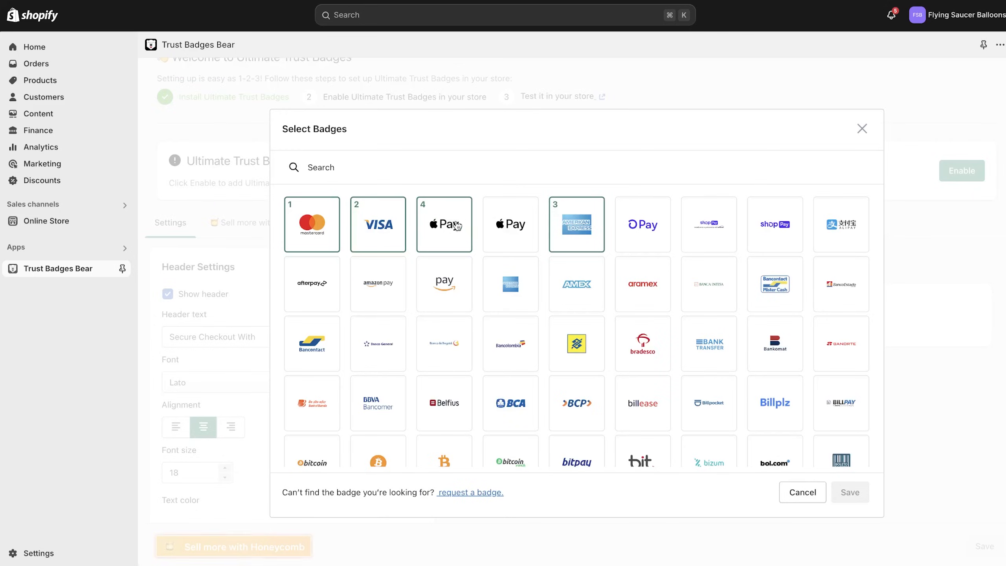
{"action": "scroll", "coordinate": [443, 286], "scroll_direction": "down", "scroll_amount": 5}
{"action": "scroll", "coordinate": [500, 315], "scroll_direction": "up", "scroll_amount": 5}
{"action": "left_click", "coordinate": [804, 491]}
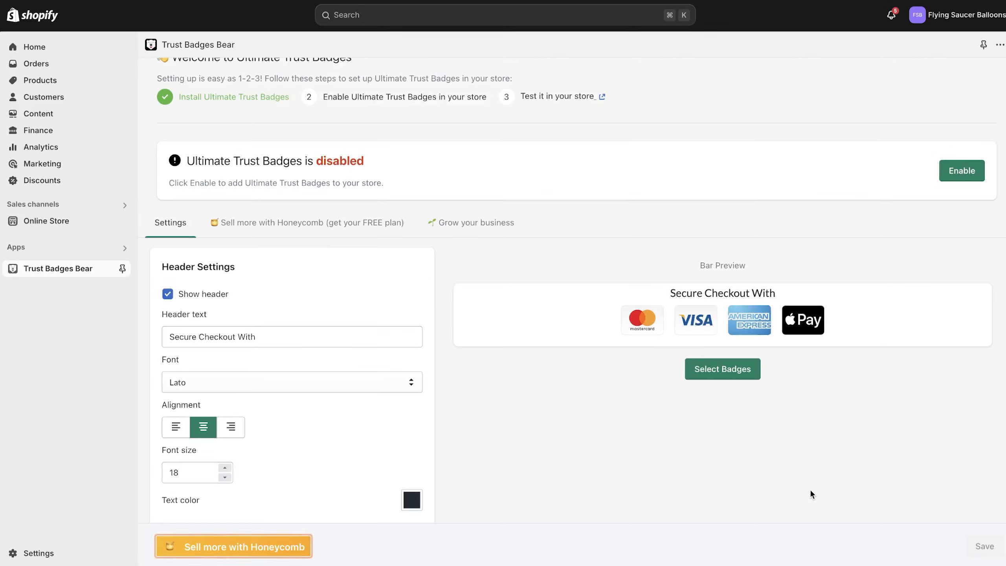
- Turn off Show header so only the Mastercard, Visa, American Express and Apple Pay badges remain
{"action": "scroll", "coordinate": [642, 457], "scroll_direction": "down", "scroll_amount": 2}
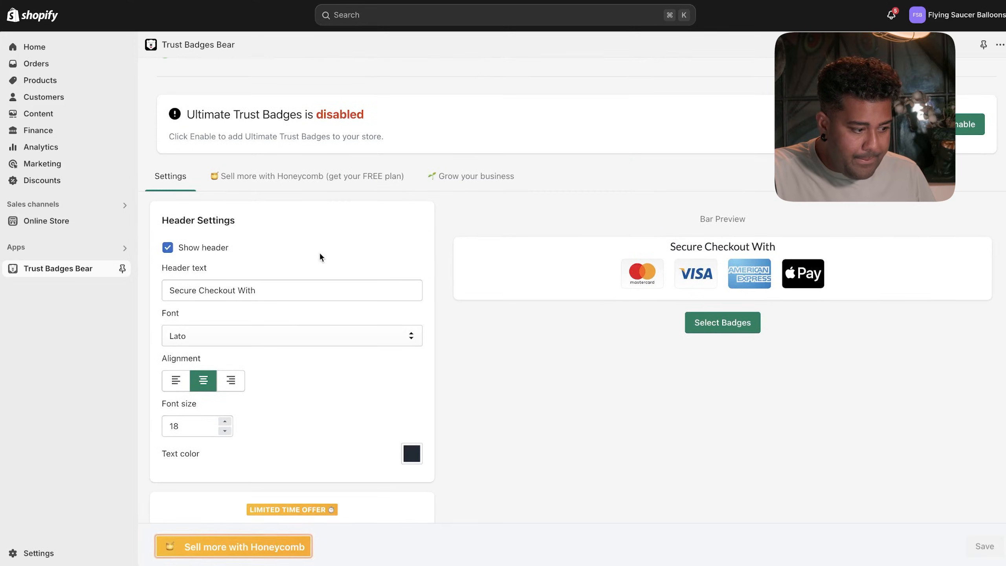
{"action": "left_click", "coordinate": [167, 250]}
{"action": "left_click", "coordinate": [167, 250]}
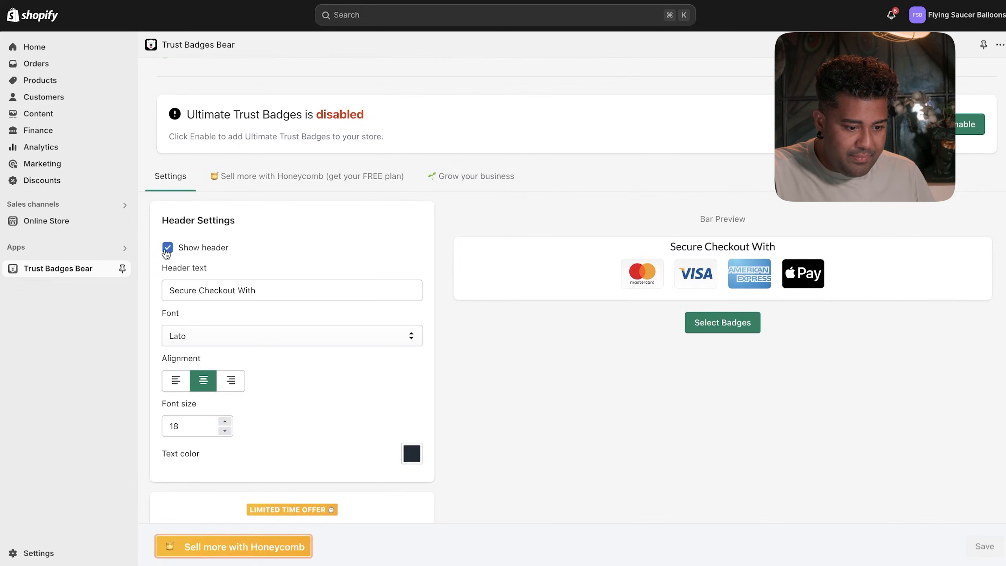
{"action": "left_click", "coordinate": [167, 248]}
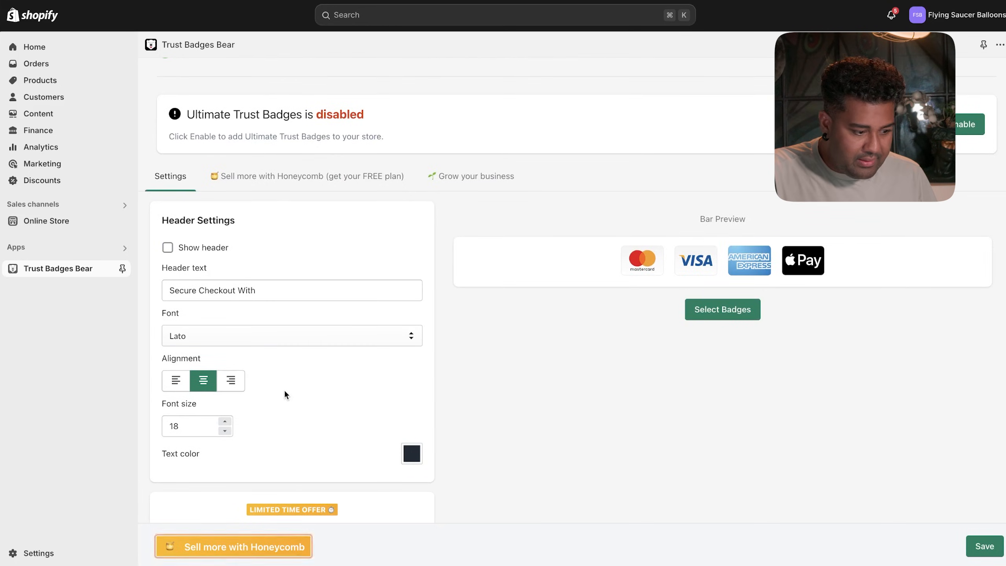
{"action": "scroll", "coordinate": [283, 404], "scroll_direction": "down", "scroll_amount": 3}
{"action": "left_click", "coordinate": [704, 200]}
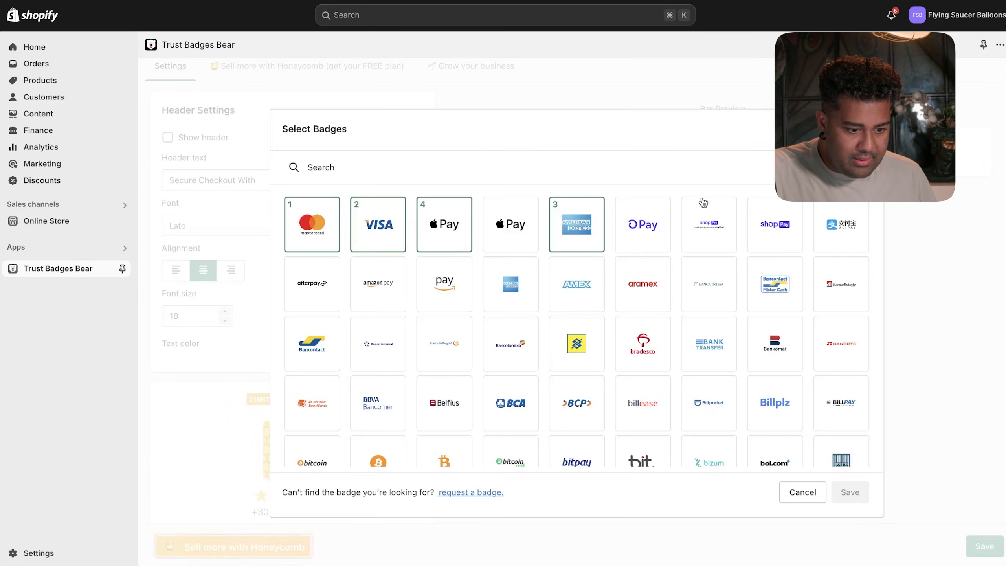
{"action": "left_click", "coordinate": [861, 129]}
- Choose the Original badge style after trying the Mono Card, monochrome and card styles
{"action": "scroll", "coordinate": [466, 413], "scroll_direction": "down", "scroll_amount": 5}
{"action": "scroll", "coordinate": [467, 413], "scroll_direction": "down", "scroll_amount": 2}
{"action": "scroll", "coordinate": [468, 416], "scroll_direction": "down", "scroll_amount": 2}
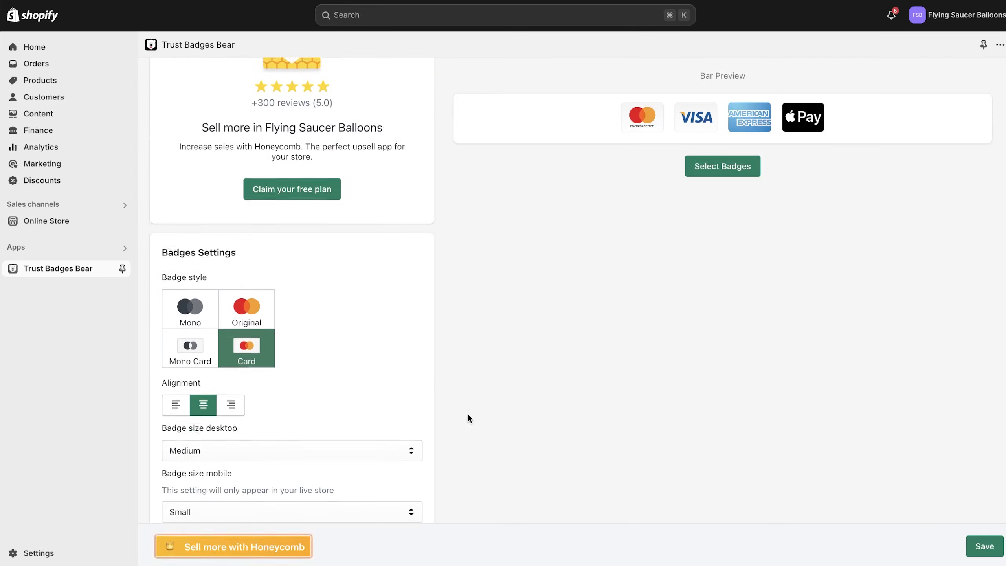
{"action": "left_click", "coordinate": [191, 340]}
{"action": "left_click", "coordinate": [206, 294]}
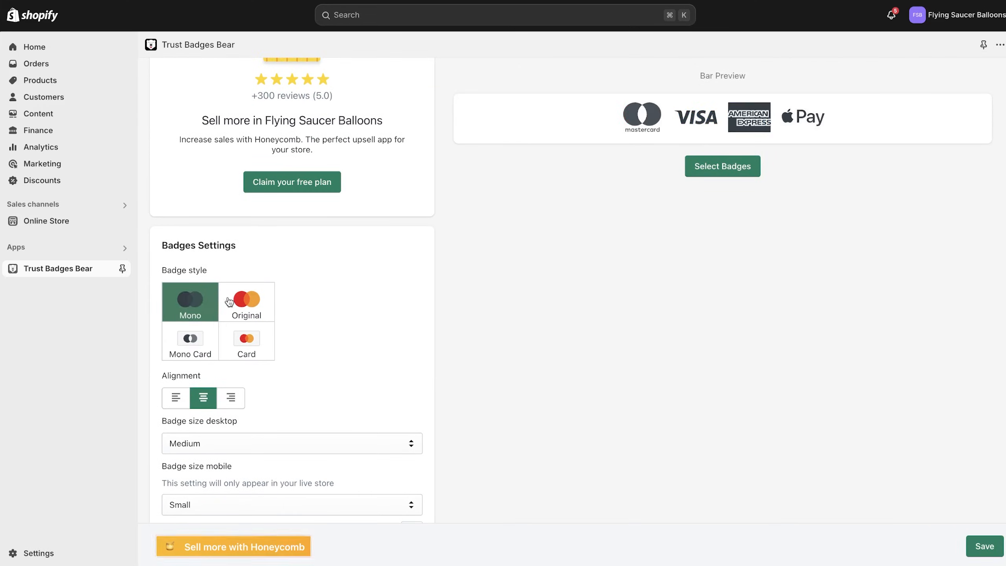
{"action": "left_click", "coordinate": [224, 302]}
{"action": "left_click", "coordinate": [231, 337]}
{"action": "left_click", "coordinate": [189, 341]}
{"action": "left_click", "coordinate": [190, 317]}
{"action": "left_click", "coordinate": [229, 317]}
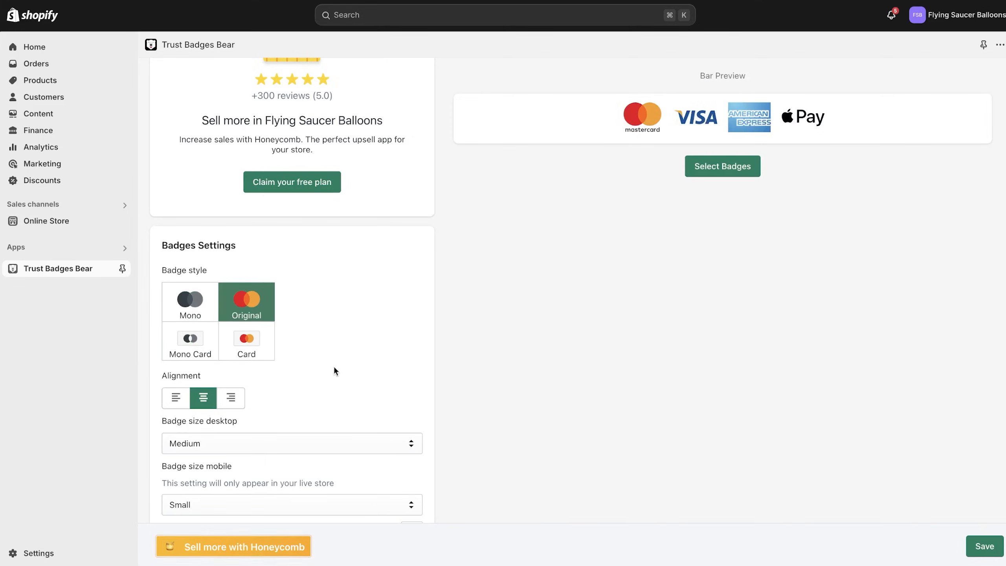
- Set the desktop badge size to Small and the badge animation to None
{"action": "scroll", "coordinate": [348, 372], "scroll_direction": "down", "scroll_amount": 2}
{"action": "left_click", "coordinate": [347, 375]}
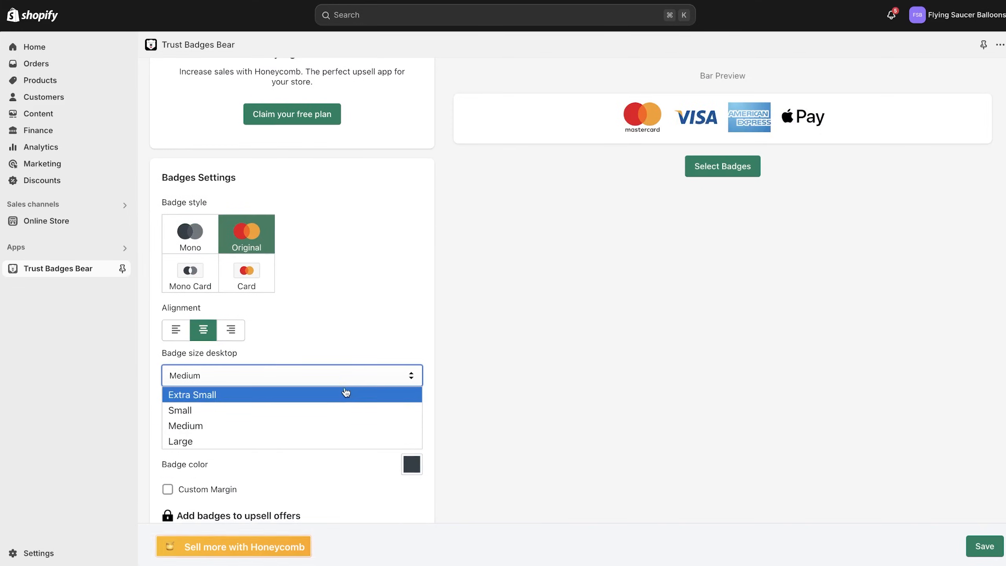
{"action": "left_click", "coordinate": [341, 410]}
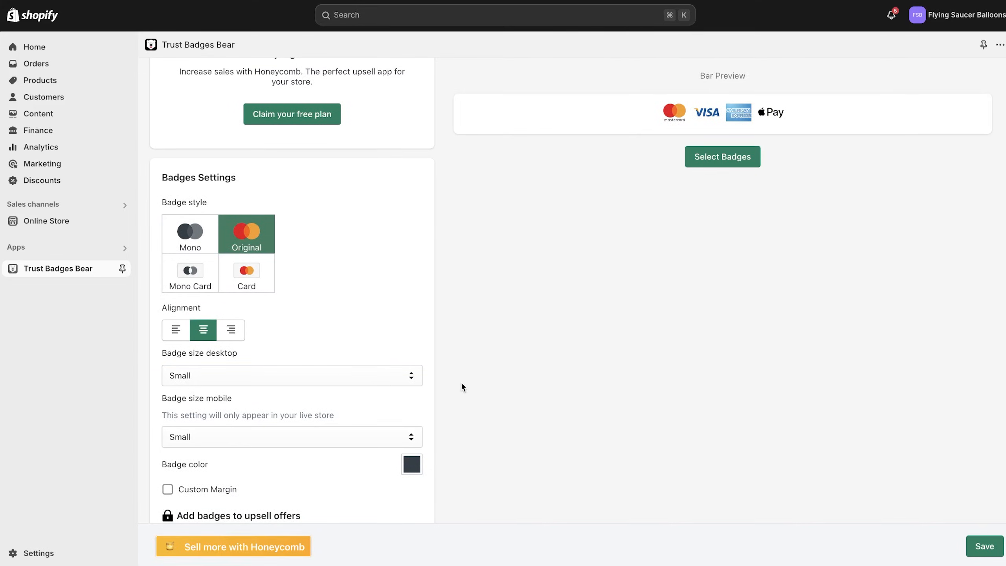
{"action": "scroll", "coordinate": [461, 386], "scroll_direction": "down", "scroll_amount": 2}
{"action": "scroll", "coordinate": [246, 435], "scroll_direction": "down", "scroll_amount": 4}
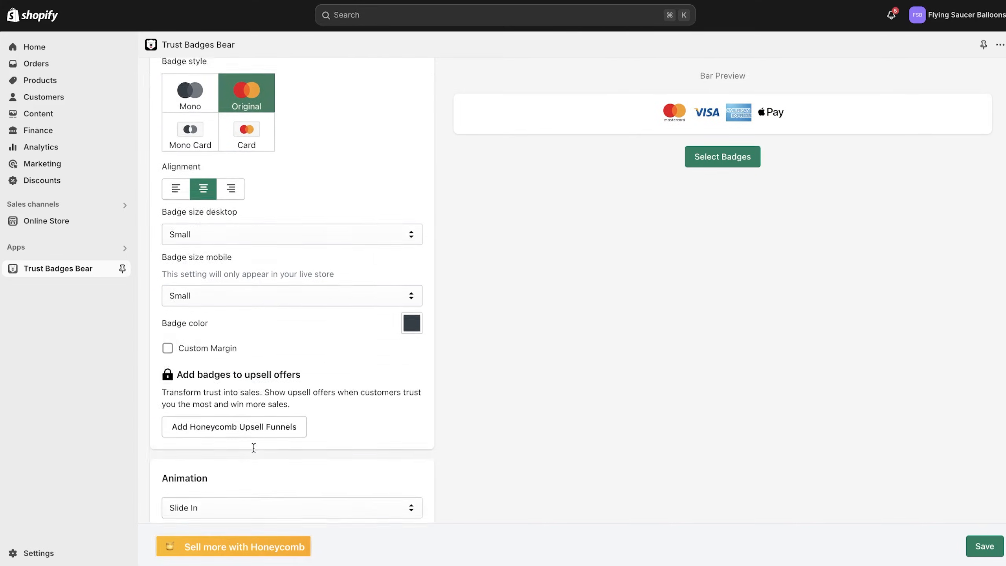
{"action": "scroll", "coordinate": [400, 364], "scroll_direction": "down", "scroll_amount": 3}
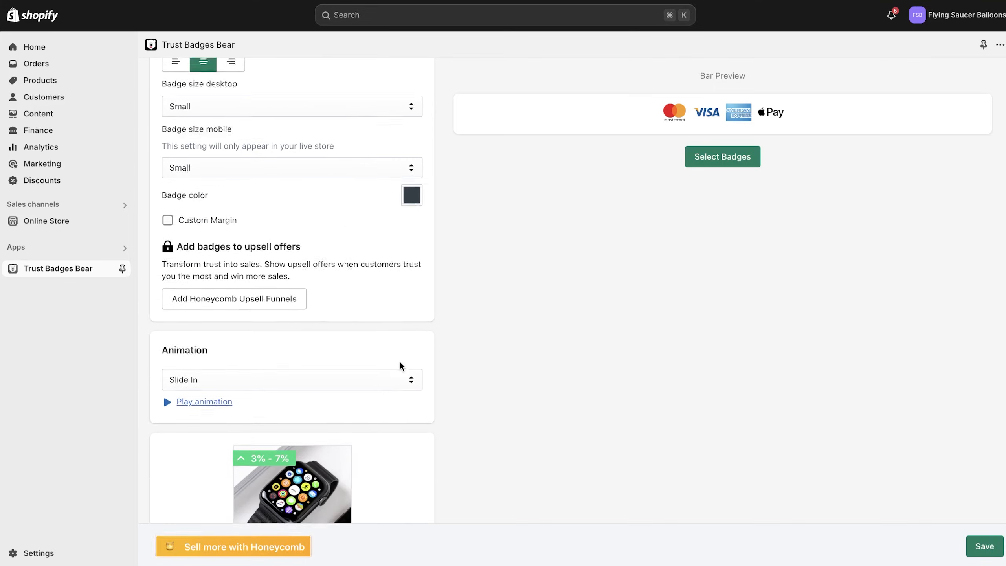
{"action": "left_click", "coordinate": [401, 351]}
{"action": "left_click", "coordinate": [497, 344]}
{"action": "left_click", "coordinate": [395, 350]}
{"action": "left_click", "coordinate": [395, 350]}
{"action": "left_click", "coordinate": [396, 352]}
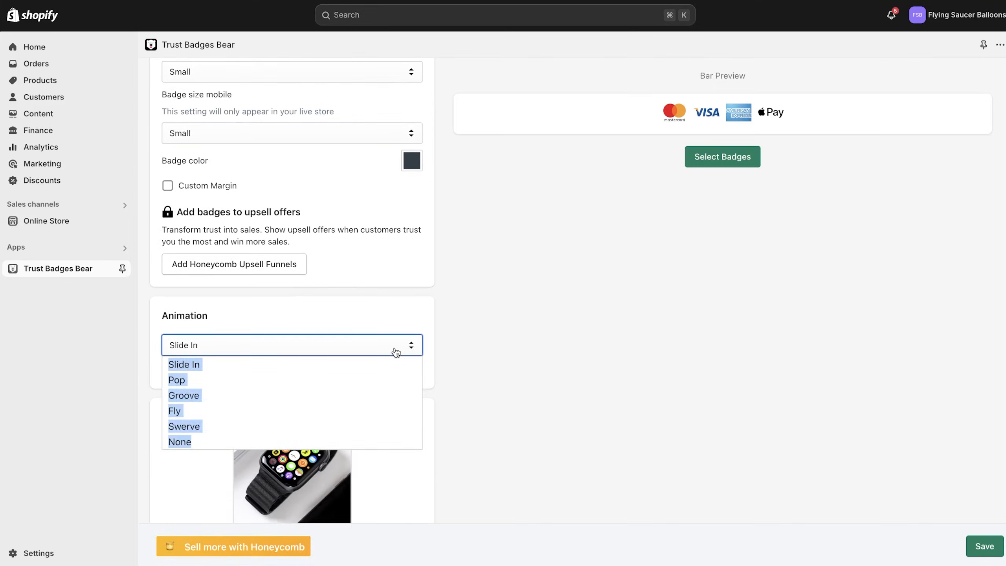
{"action": "left_click", "coordinate": [377, 441]}
{"action": "scroll", "coordinate": [563, 367], "scroll_direction": "down", "scroll_amount": 8}
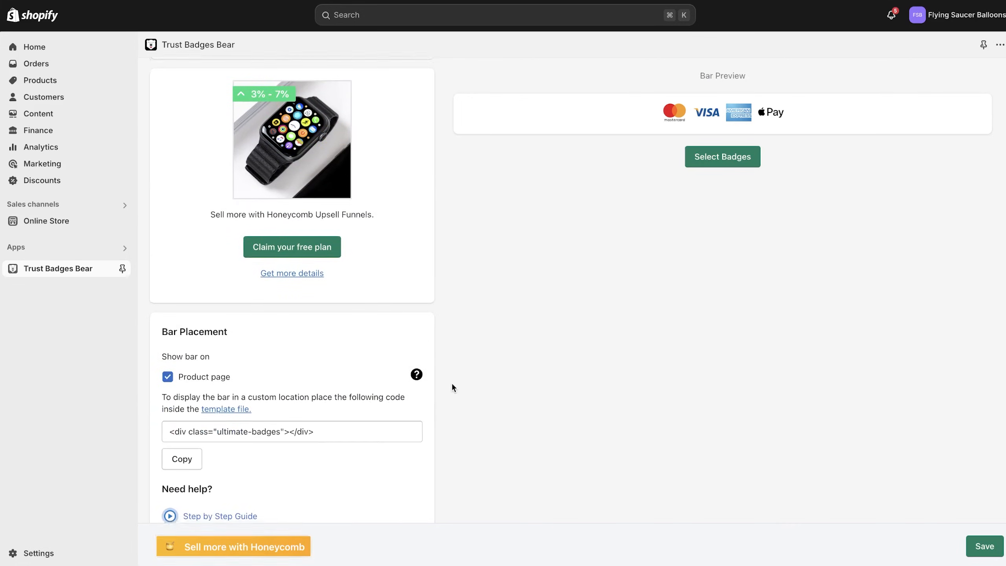
{"action": "scroll", "coordinate": [451, 382], "scroll_direction": "down", "scroll_amount": 3}
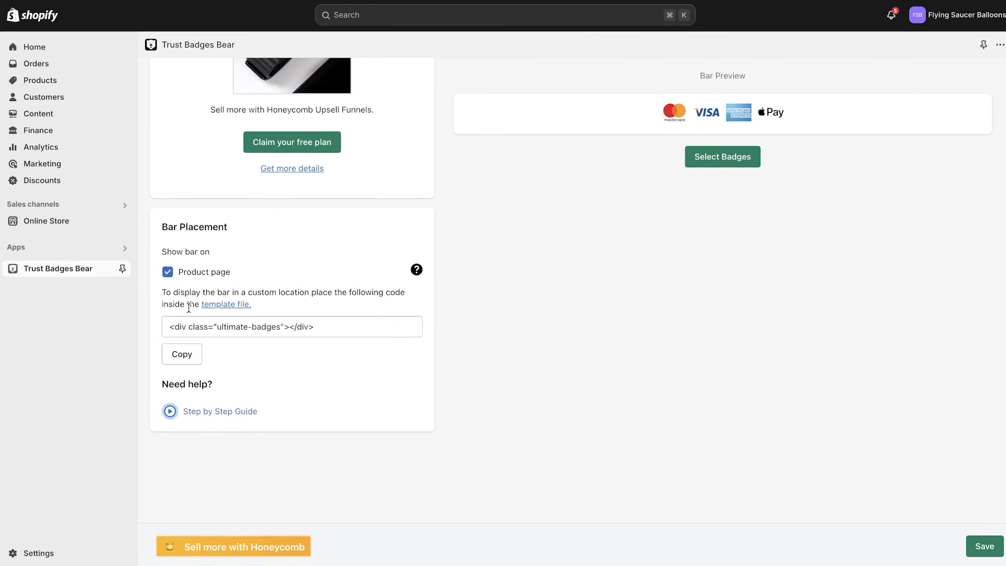
{"action": "scroll", "coordinate": [315, 290], "scroll_direction": "up", "scroll_amount": 1}
{"action": "scroll", "coordinate": [366, 295], "scroll_direction": "up", "scroll_amount": 12}
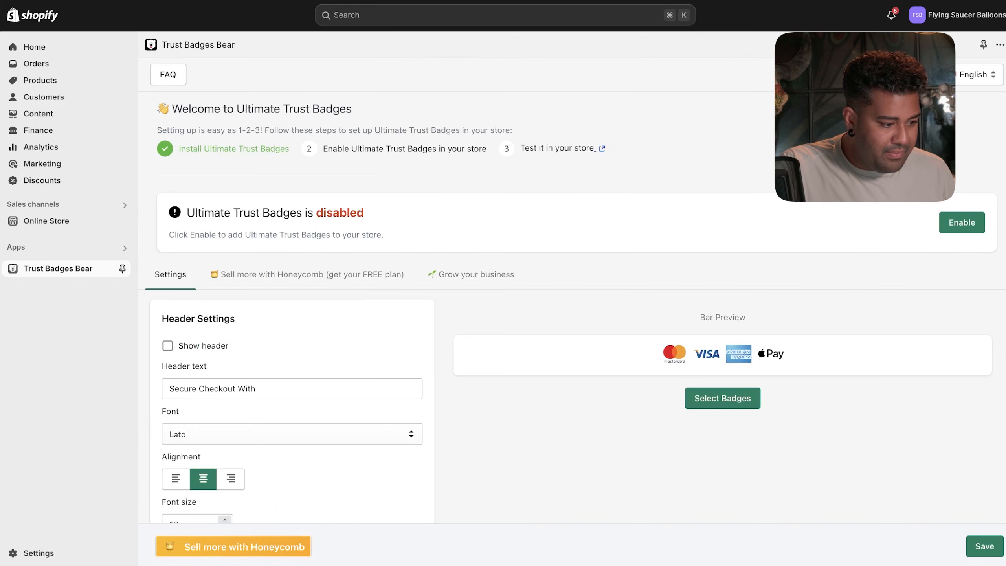
- Enable Ultimate Trust Badges from its banner and save the trust badge settings
{"action": "left_click", "coordinate": [972, 224]}
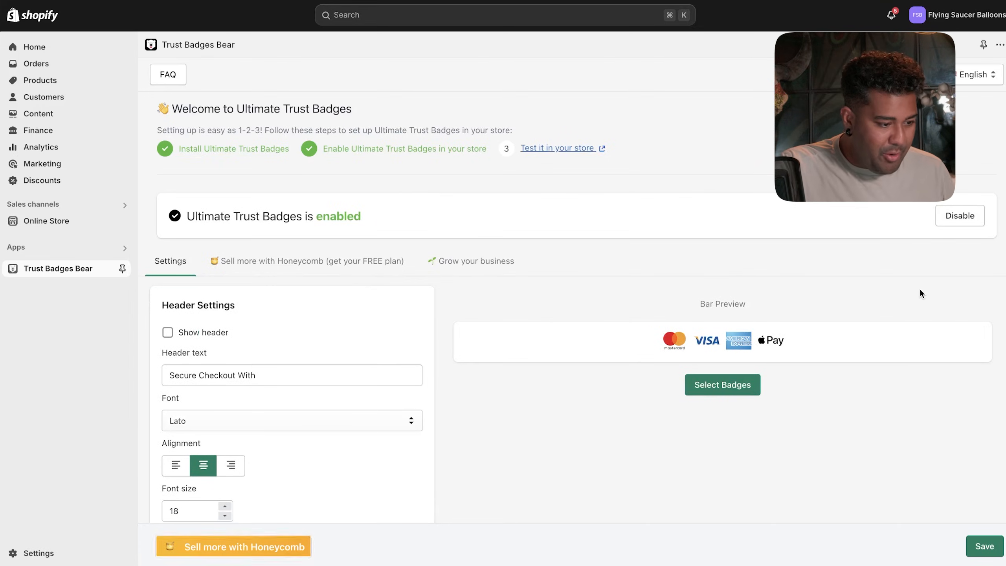
{"action": "scroll", "coordinate": [877, 372], "scroll_direction": "down", "scroll_amount": 1}
{"action": "left_click", "coordinate": [985, 545]}
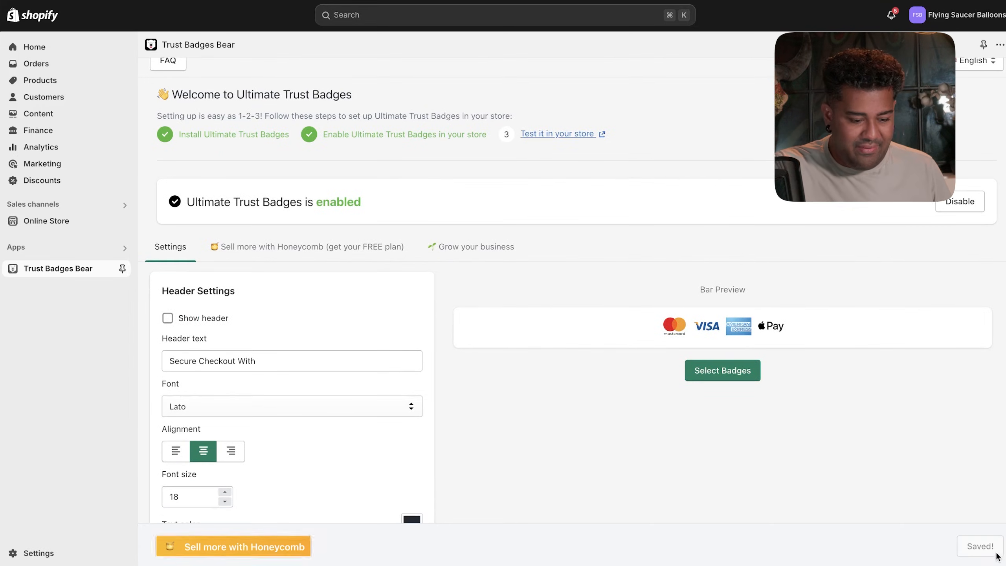
{"action": "scroll", "coordinate": [962, 463], "scroll_direction": "down", "scroll_amount": 10}
{"action": "scroll", "coordinate": [961, 463], "scroll_direction": "up", "scroll_amount": 12}
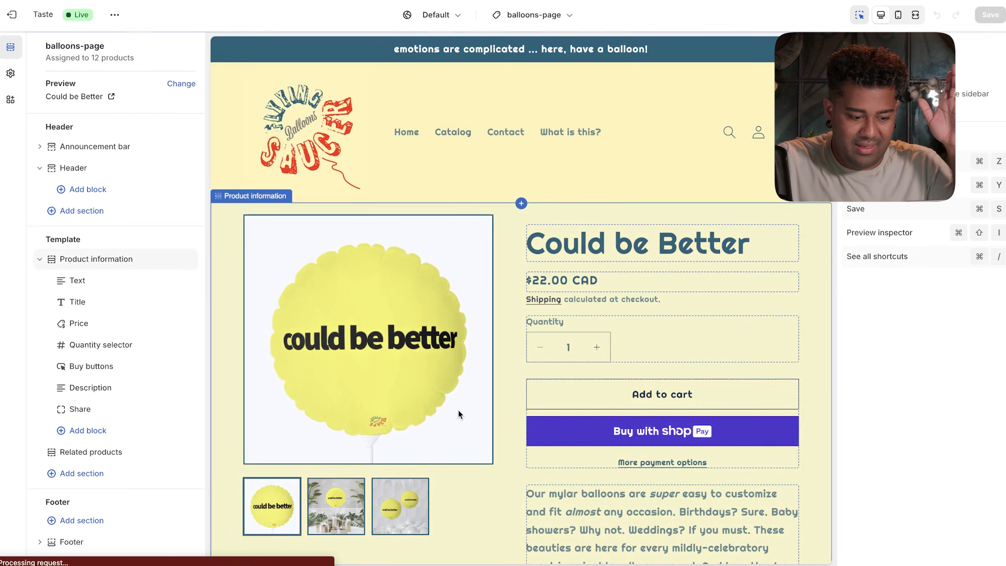
- Switch the theme editor to the Products > balloons-page template, previewing the This is Weird balloon
{"action": "scroll", "coordinate": [459, 409], "scroll_direction": "down", "scroll_amount": 4}
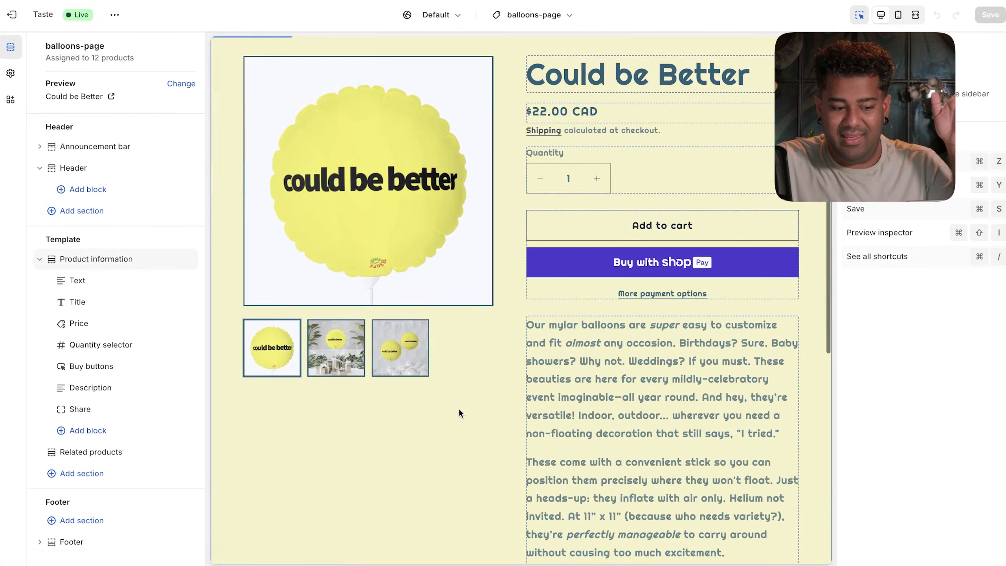
{"action": "left_click", "coordinate": [633, 459]}
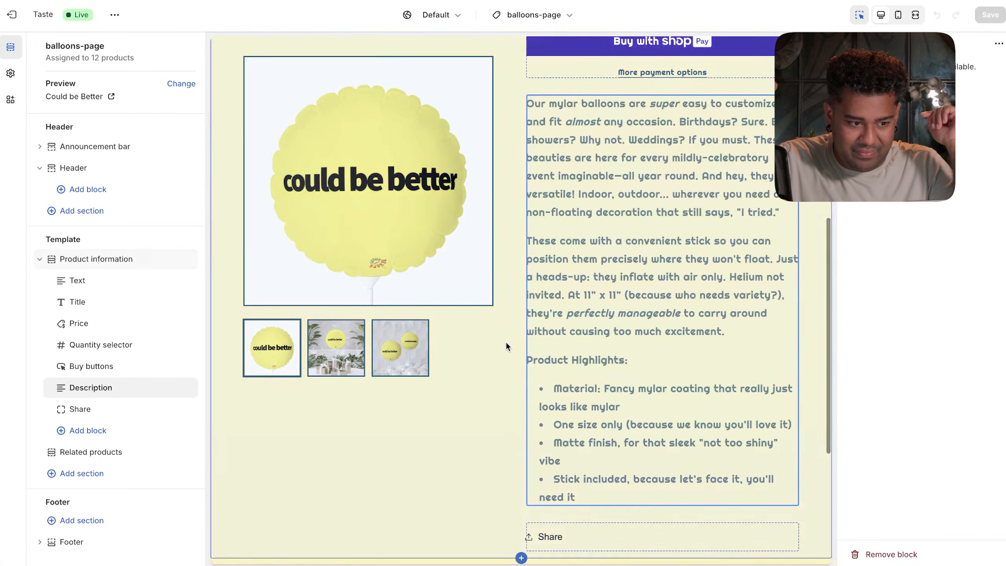
{"action": "scroll", "coordinate": [505, 341], "scroll_direction": "up", "scroll_amount": 10}
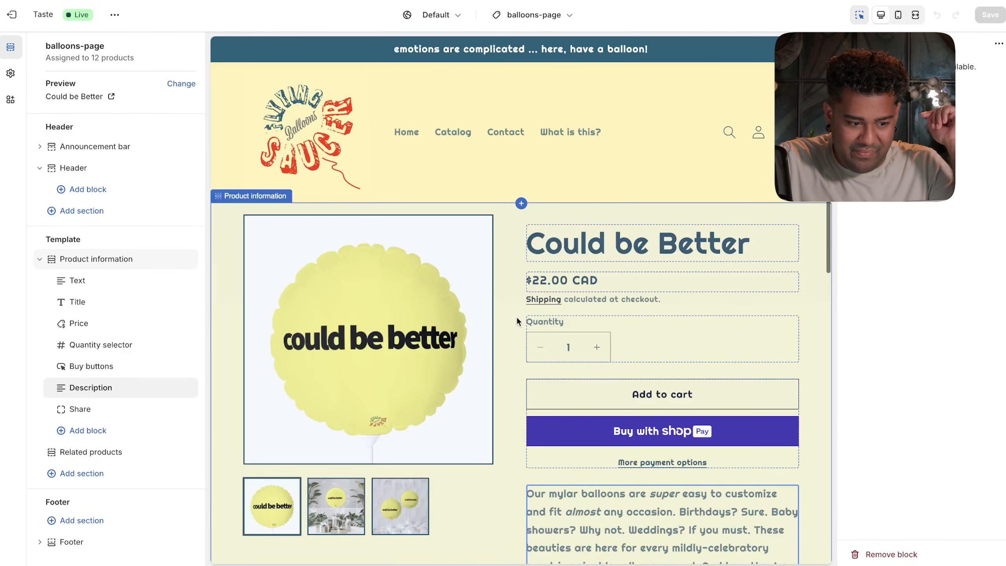
{"action": "left_click", "coordinate": [577, 461]}
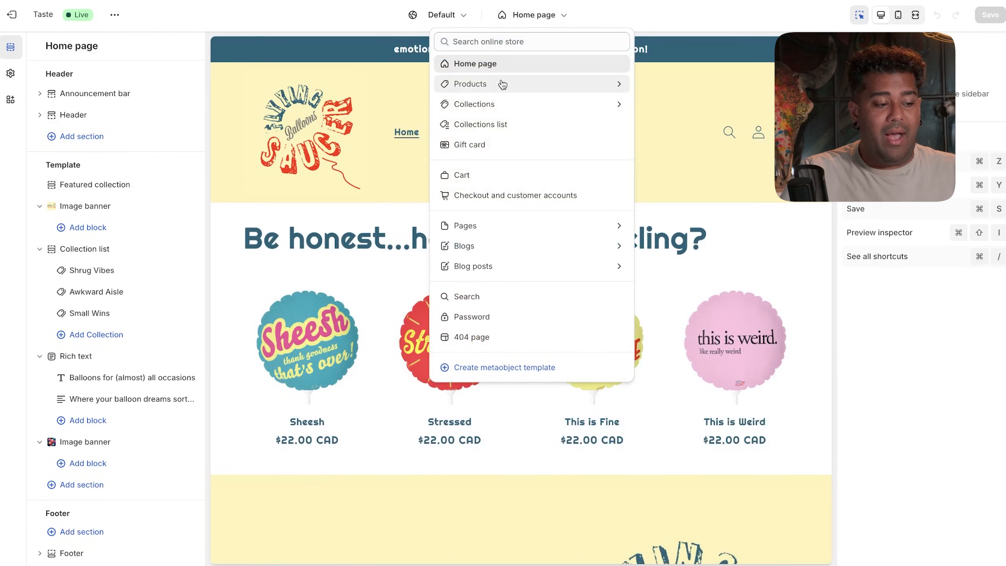
{"action": "left_click", "coordinate": [502, 84]}
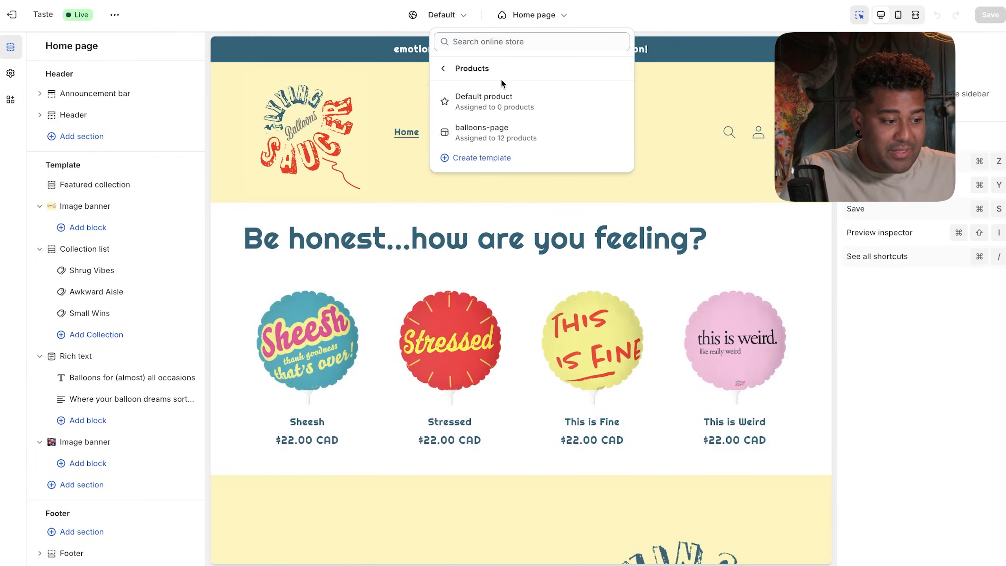
{"action": "left_click", "coordinate": [502, 133]}
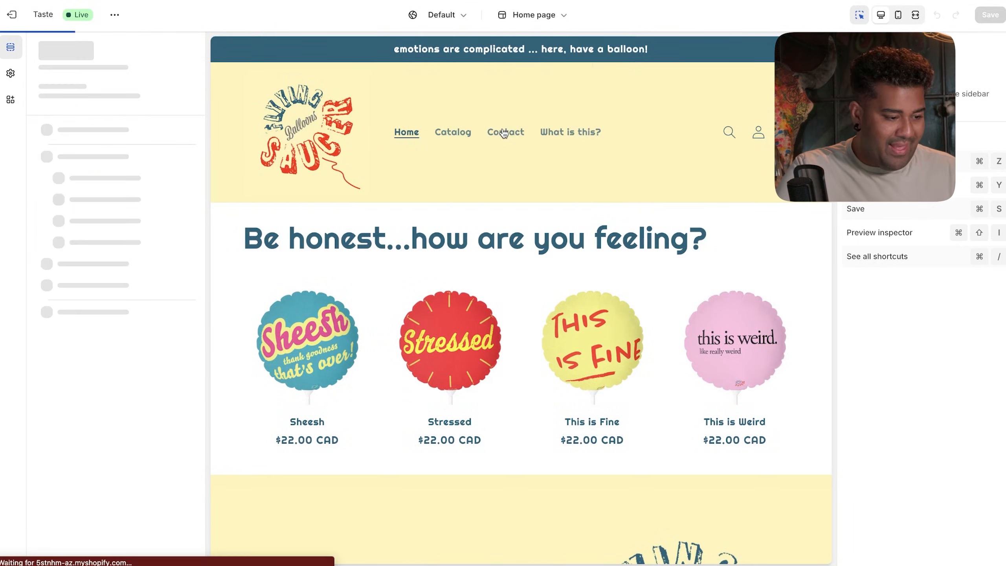
{"action": "scroll", "coordinate": [419, 241], "scroll_direction": "down", "scroll_amount": 5}
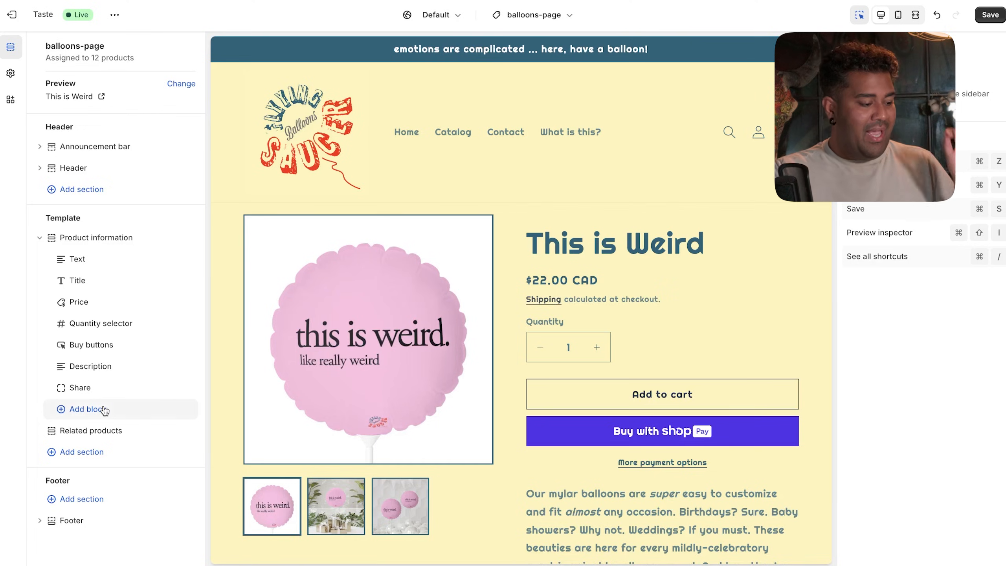
- Add the Trust Badge Widget app block to the product information section
{"action": "left_click", "coordinate": [105, 411]}
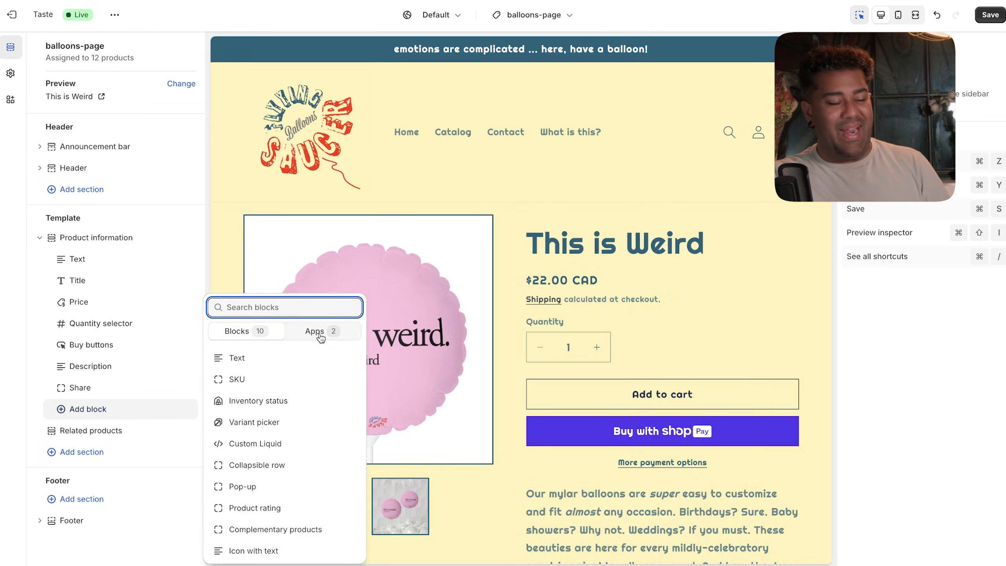
{"action": "left_click", "coordinate": [320, 337]}
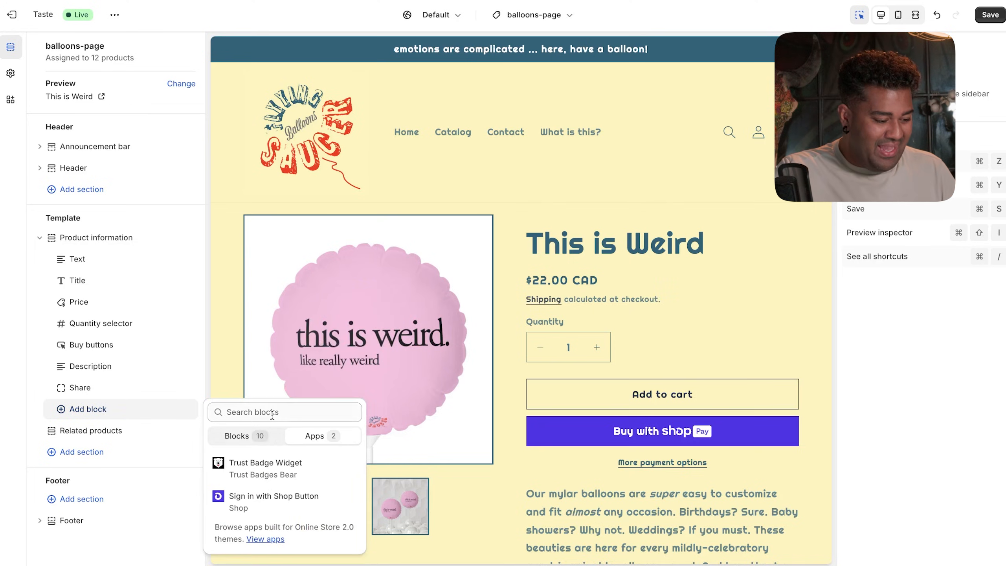
{"action": "left_click", "coordinate": [264, 474]}
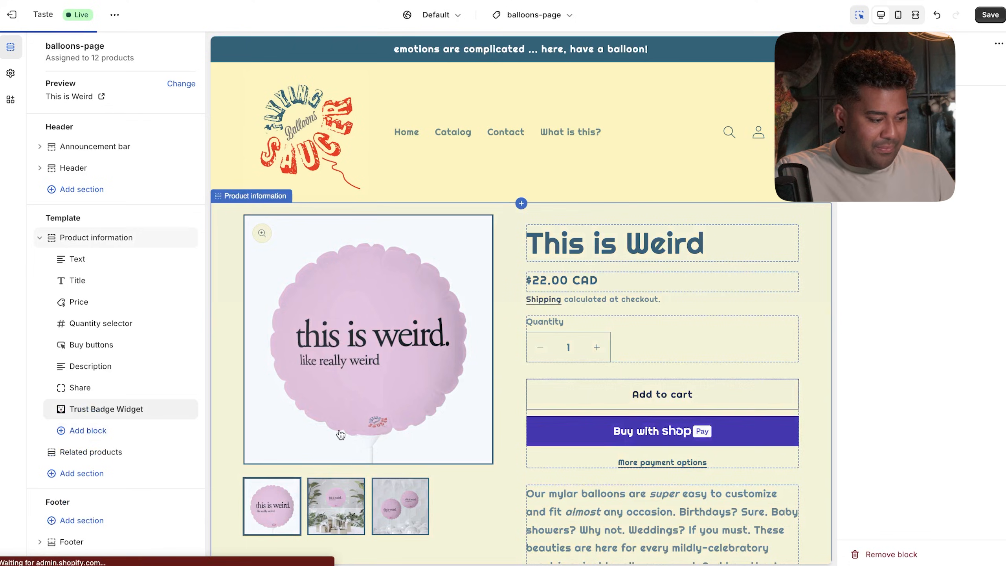
{"action": "scroll", "coordinate": [506, 375], "scroll_direction": "down", "scroll_amount": 3}
{"action": "scroll", "coordinate": [507, 375], "scroll_direction": "down", "scroll_amount": 6}
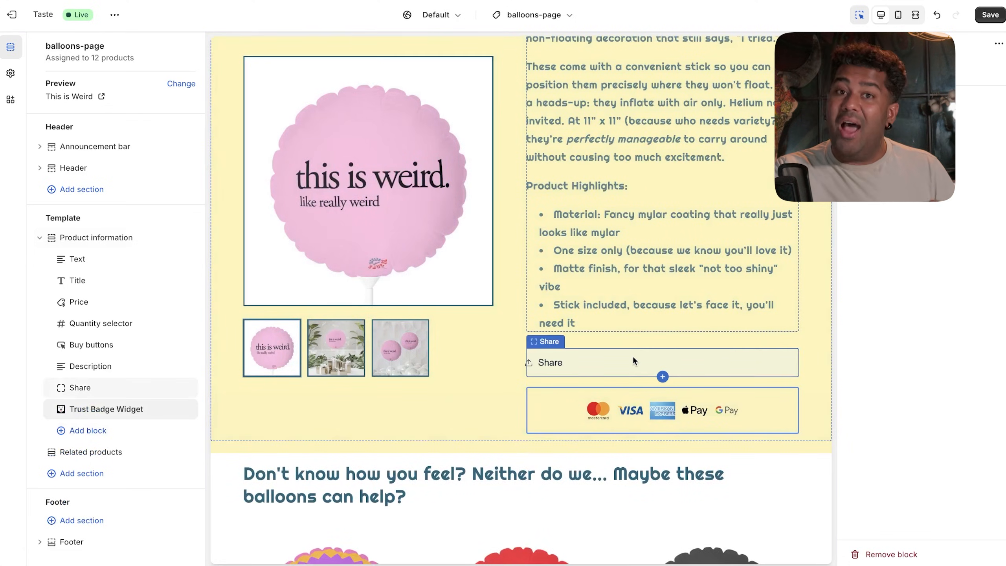
{"action": "scroll", "coordinate": [571, 219], "scroll_direction": "up", "scroll_amount": 8}
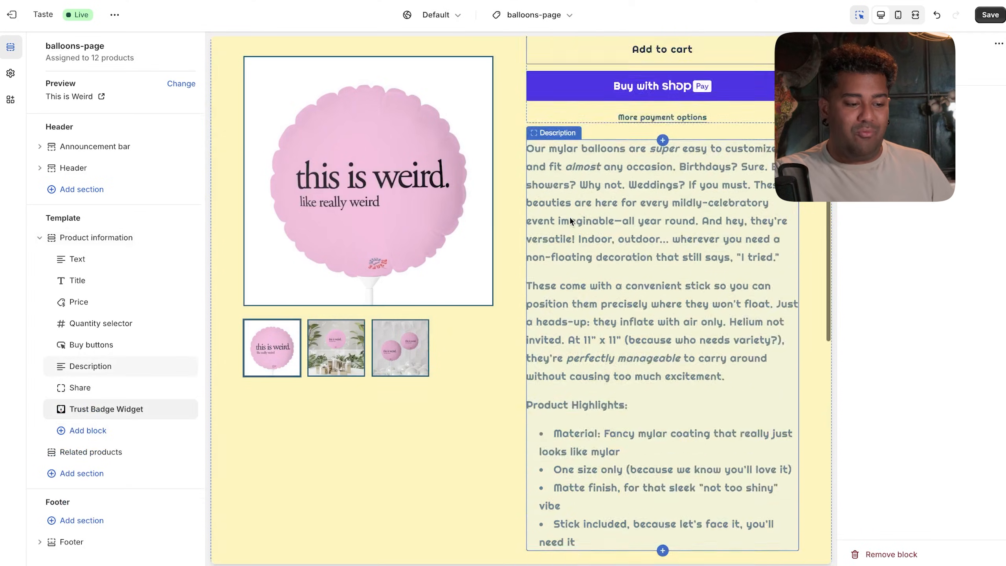
- Drag the Trust Badge Widget above Description and save the template
{"action": "left_click", "coordinate": [681, 198]}
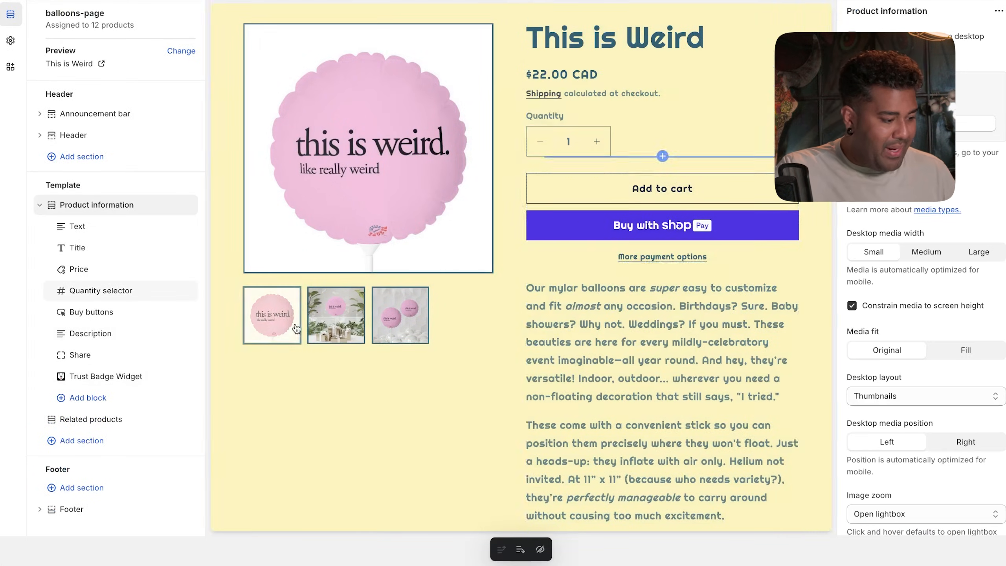
{"action": "left_click", "coordinate": [98, 376]}
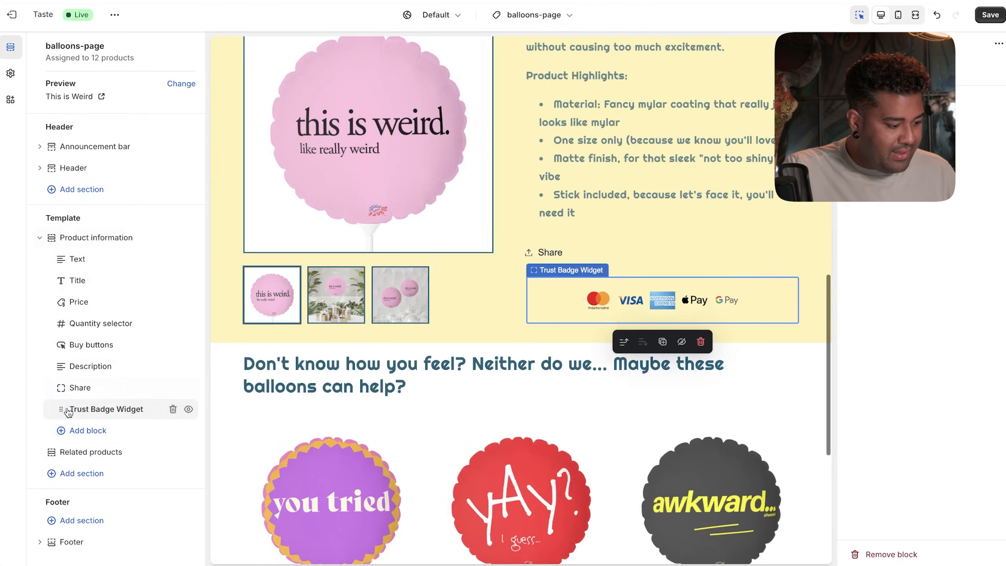
{"action": "mouse_move", "coordinate": [79, 375]}
{"action": "left_mouse_down"}
{"action": "mouse_move", "coordinate": [62, 325]}
{"action": "mouse_move", "coordinate": [62, 366]}
{"action": "left_mouse_up"}
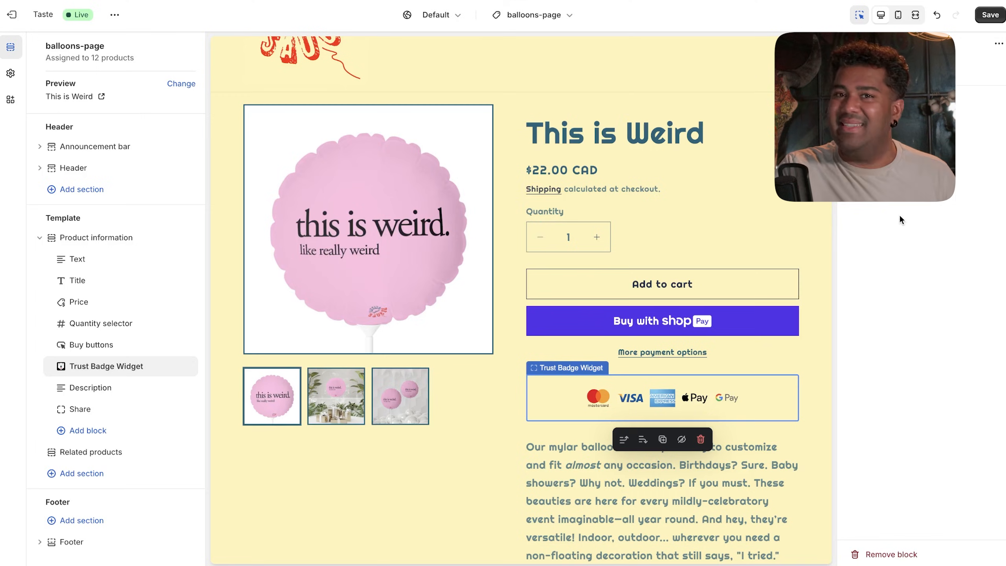
{"action": "left_click", "coordinate": [990, 15]}
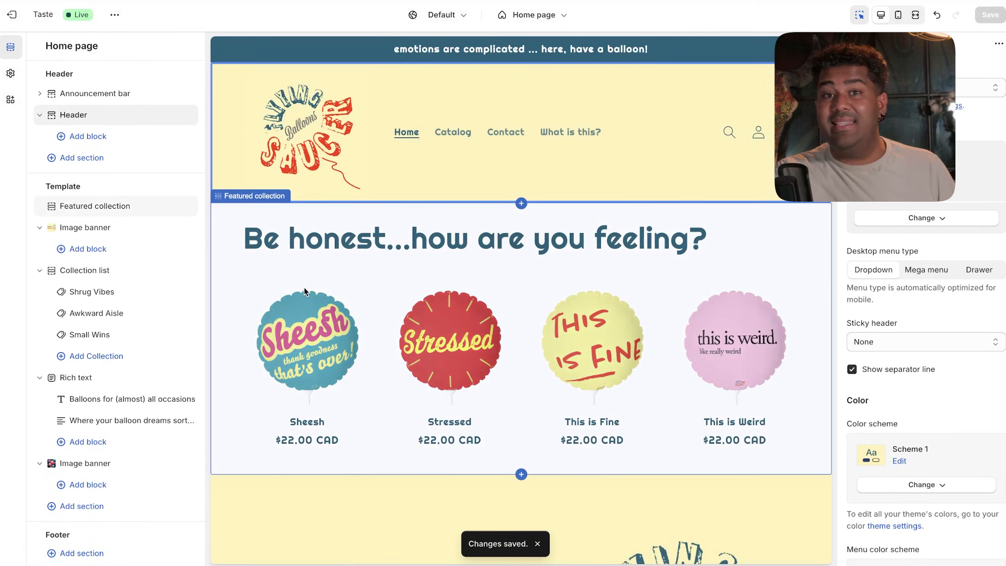
{"action": "left_click", "coordinate": [541, 335]}
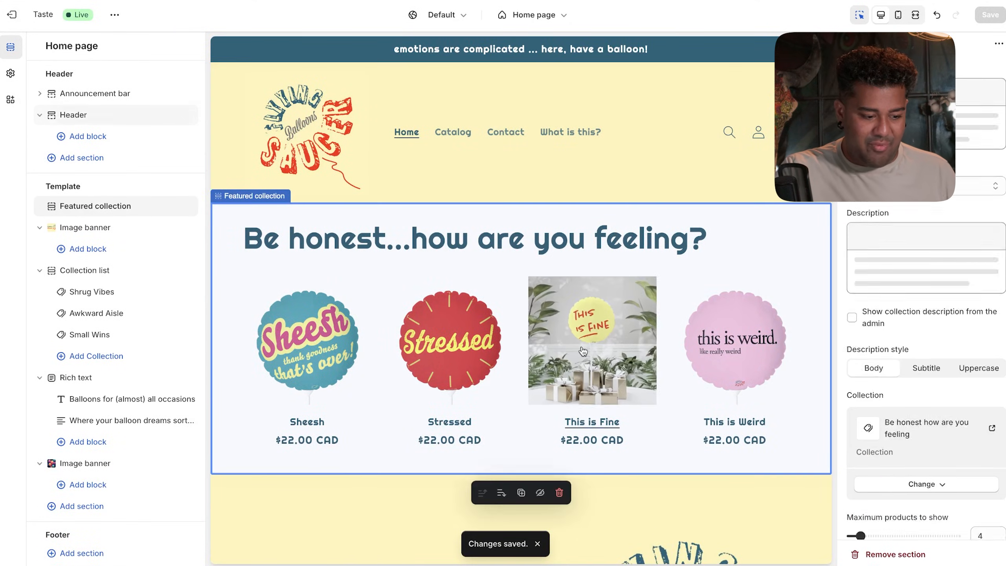
{"action": "left_click", "coordinate": [605, 342]}
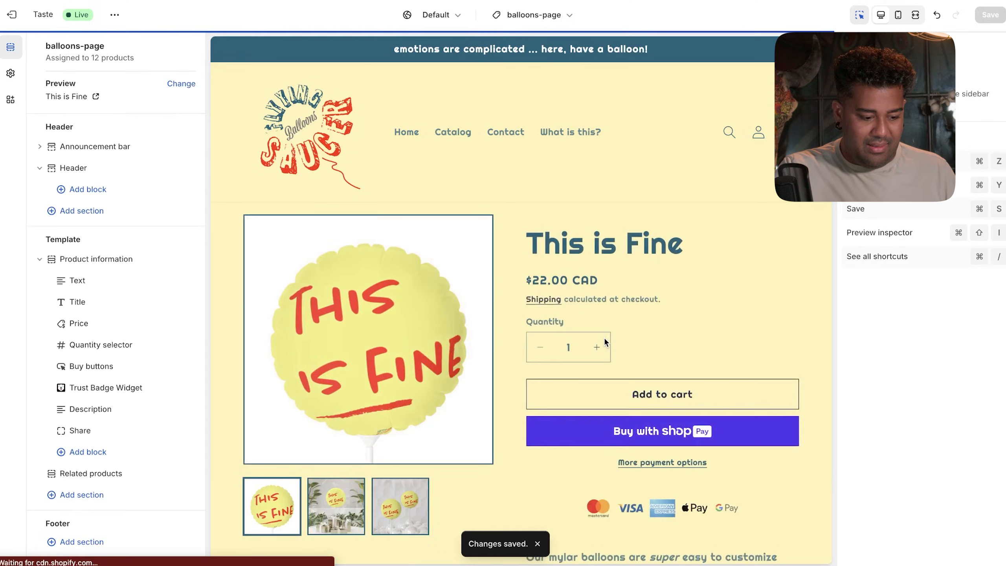
{"action": "scroll", "coordinate": [604, 342], "scroll_direction": "down", "scroll_amount": 2}
{"action": "scroll", "coordinate": [615, 262], "scroll_direction": "up", "scroll_amount": 3}
{"action": "left_click", "coordinate": [451, 132]}
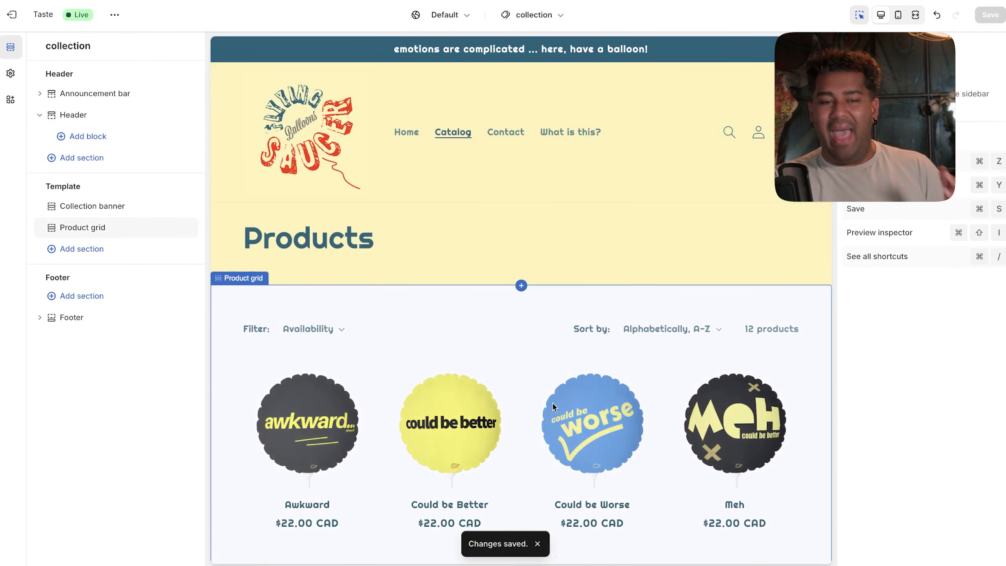
{"action": "left_click", "coordinate": [710, 453]}
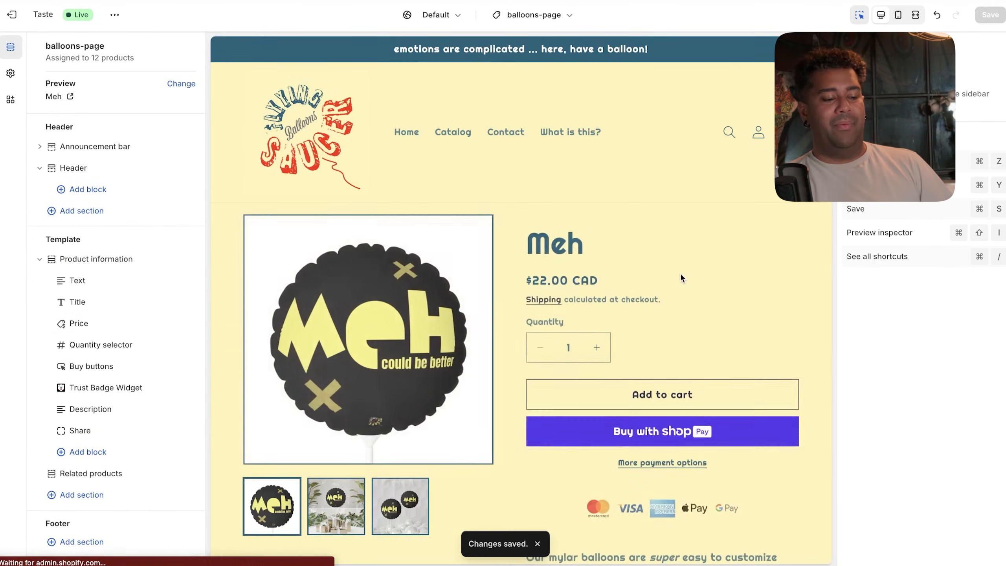
{"action": "scroll", "coordinate": [681, 274], "scroll_direction": "down", "scroll_amount": 3}
{"action": "scroll", "coordinate": [680, 274], "scroll_direction": "up", "scroll_amount": 3}
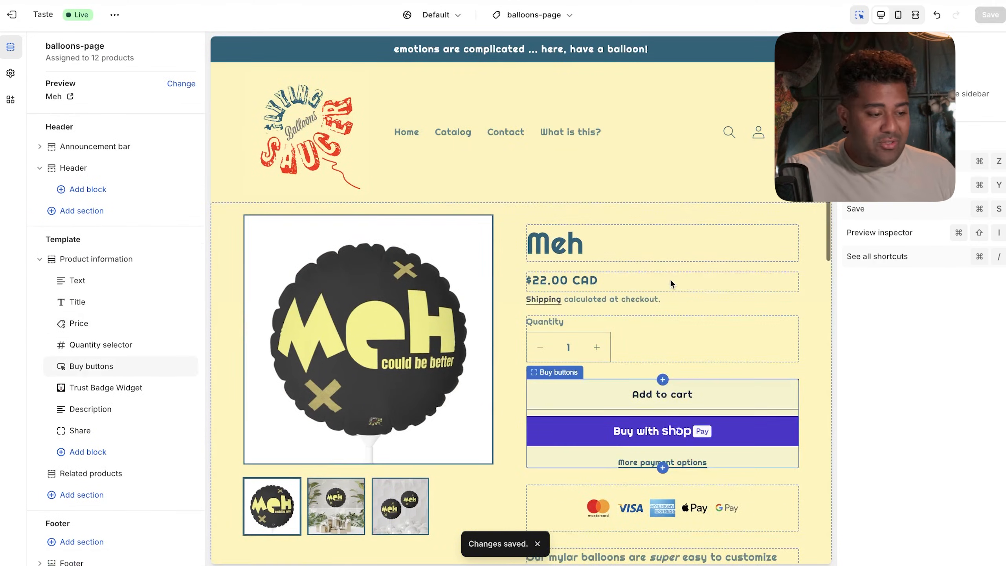
{"action": "left_click", "coordinate": [538, 17]}
{"action": "left_click", "coordinate": [498, 70]}
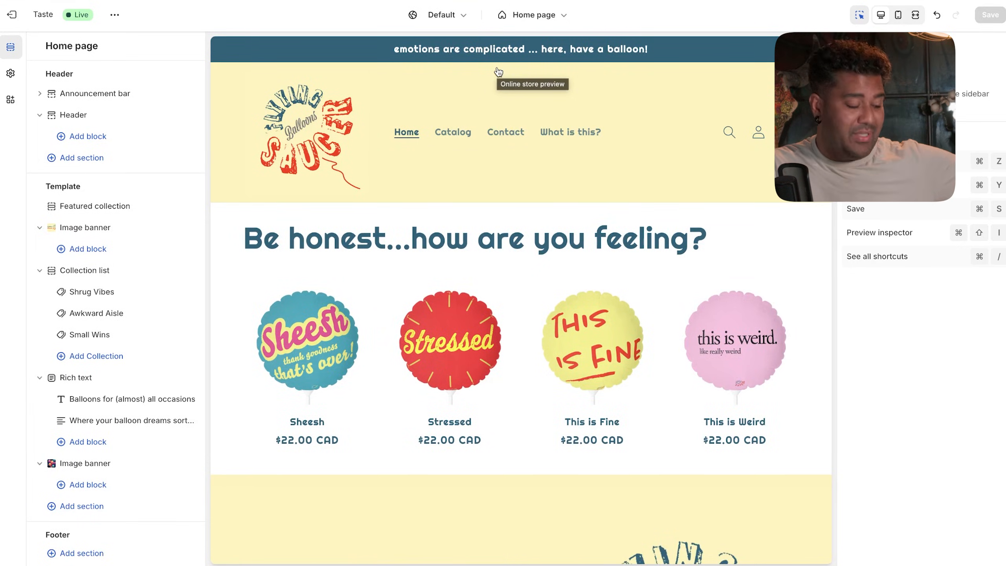
- Exit the editor and scroll through the live storefront's home page
{"action": "left_click", "coordinate": [11, 15]}
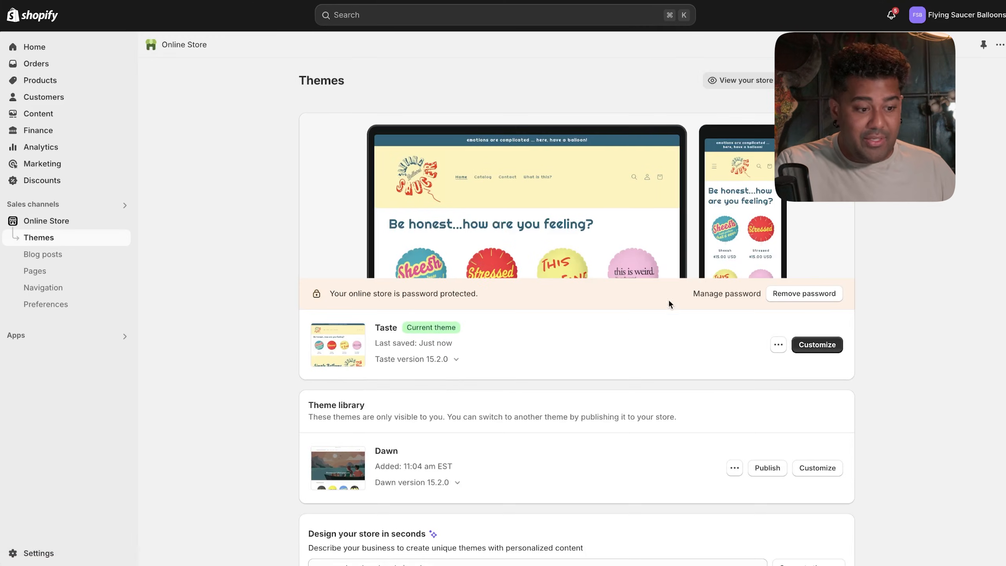
{"action": "left_click", "coordinate": [753, 81]}
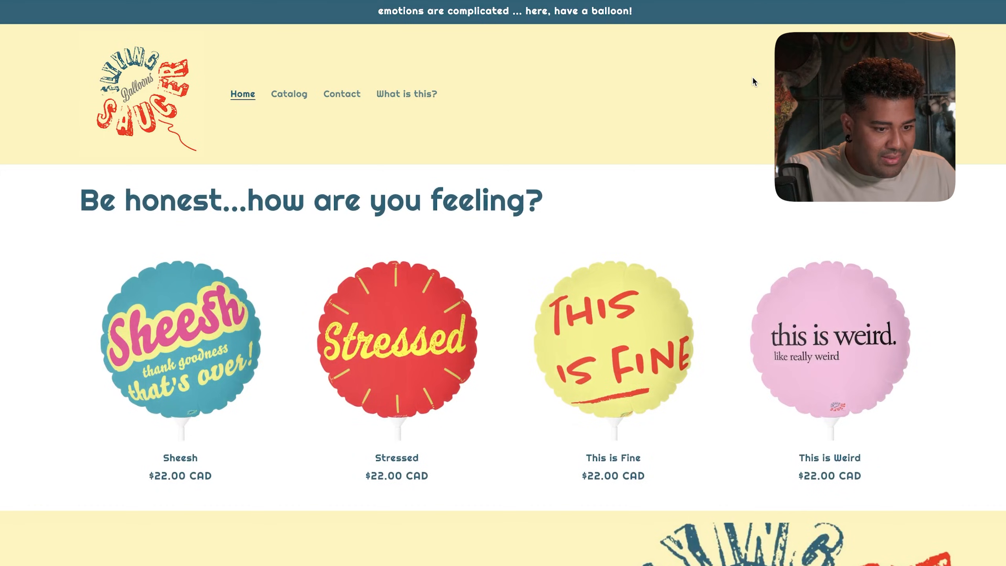
{"action": "scroll", "coordinate": [527, 100], "scroll_direction": "down", "scroll_amount": 1}
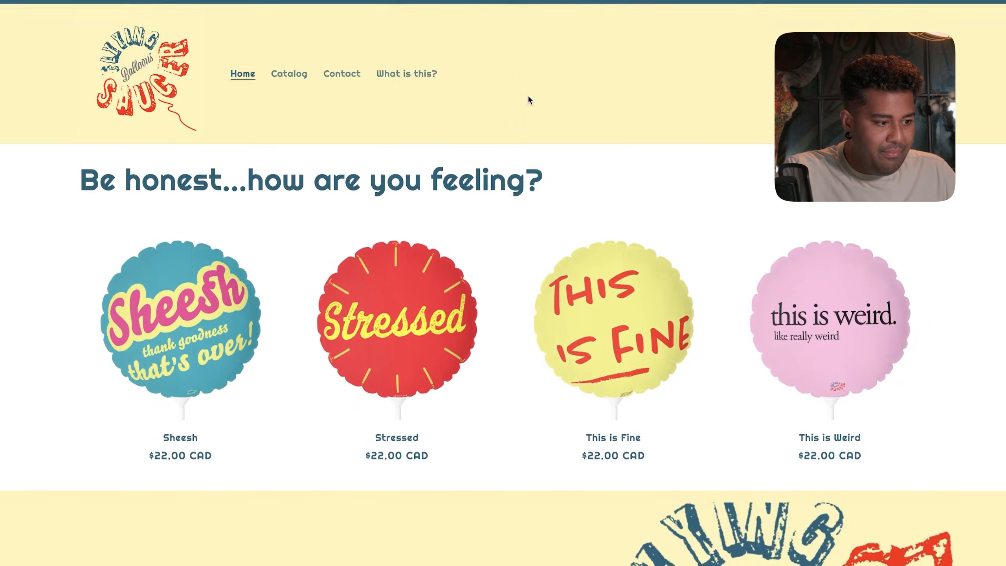
{"action": "scroll", "coordinate": [527, 100], "scroll_direction": "up", "scroll_amount": 1}
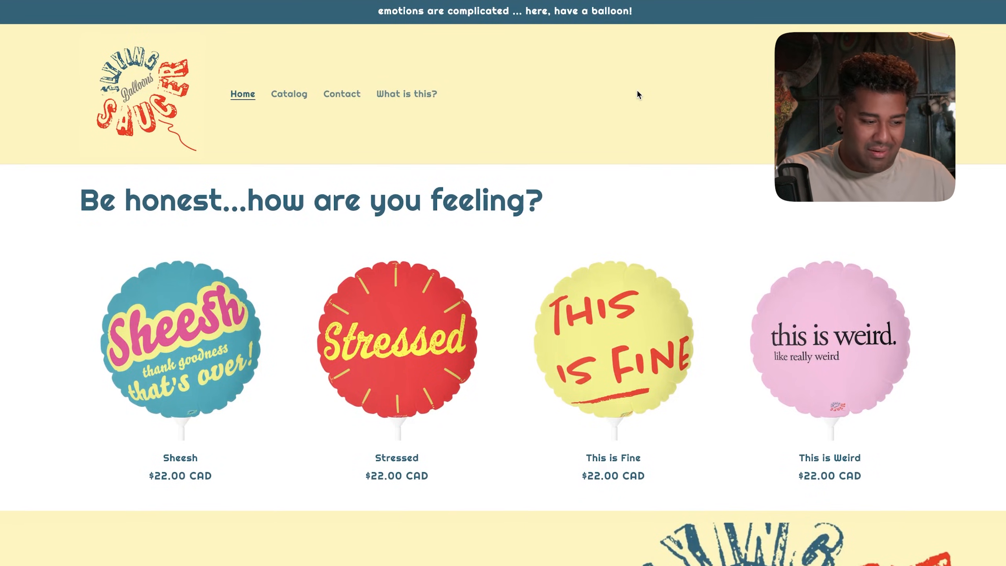
{"action": "scroll", "coordinate": [471, 100], "scroll_direction": "down", "scroll_amount": 8}
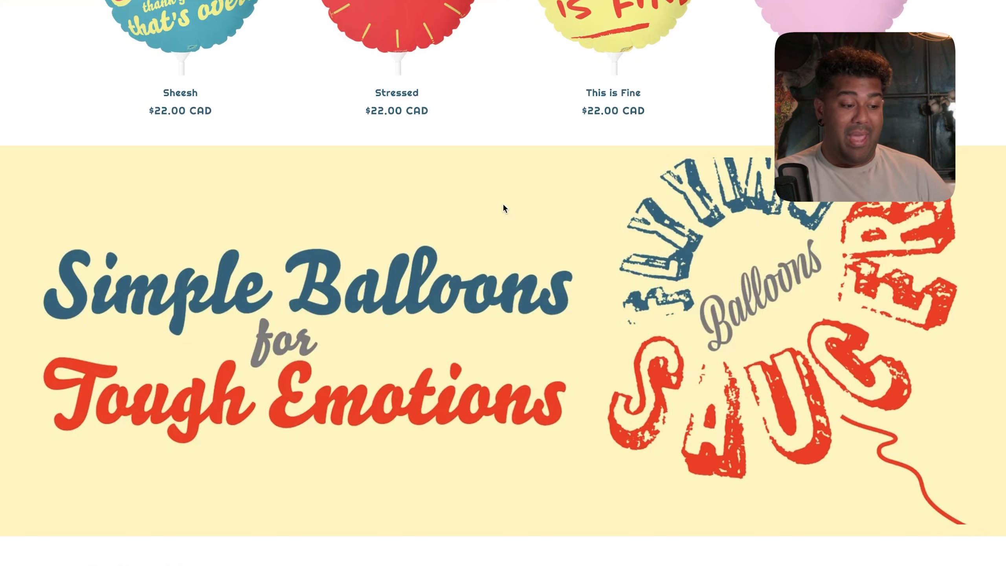
{"action": "scroll", "coordinate": [503, 205], "scroll_direction": "down", "scroll_amount": 15}
{"action": "scroll", "coordinate": [504, 208], "scroll_direction": "down", "scroll_amount": 4}
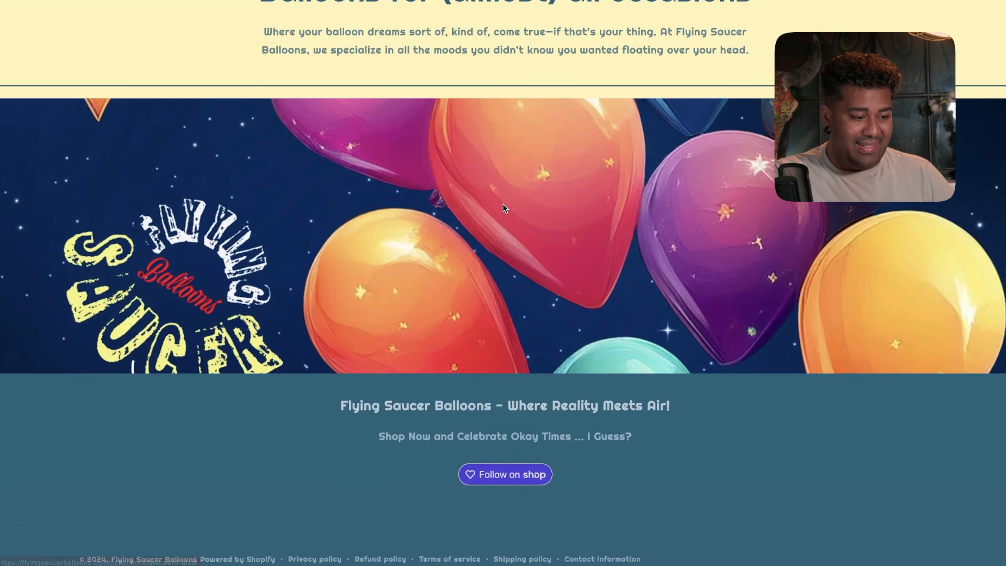
{"action": "scroll", "coordinate": [502, 203], "scroll_direction": "up", "scroll_amount": 20}
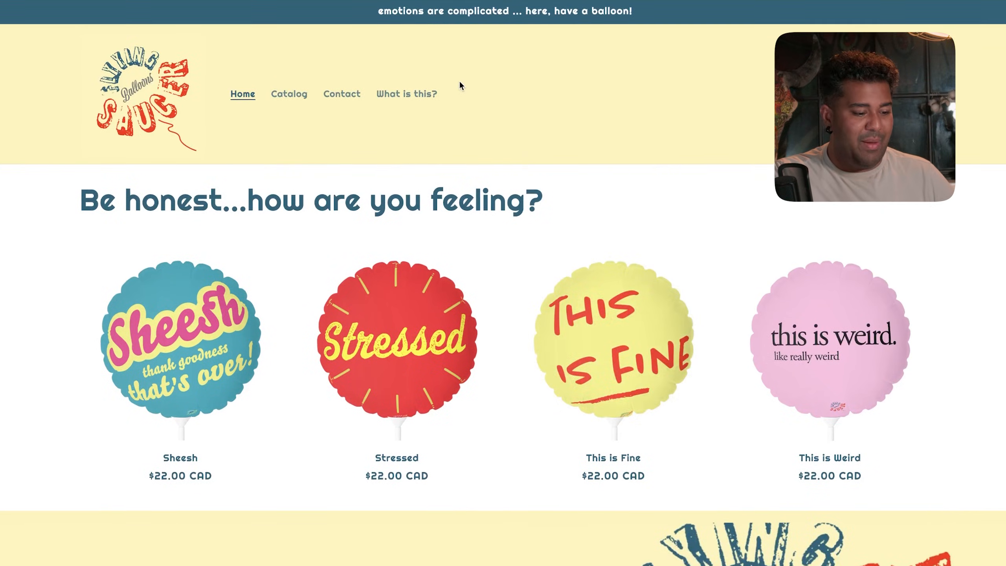
{"action": "scroll", "coordinate": [460, 84], "scroll_direction": "down", "scroll_amount": 5}
{"action": "scroll", "coordinate": [436, 348], "scroll_direction": "up", "scroll_amount": 5}
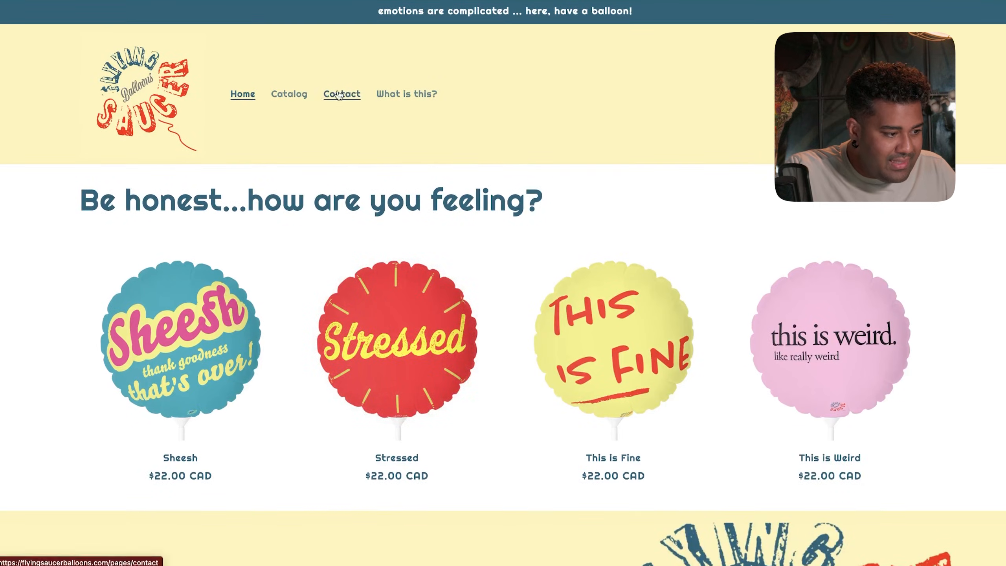
- Browse the catalog, the Could be Better and Stressed products, then the Contact and What is this? pages
{"action": "left_click", "coordinate": [293, 94]}
{"action": "left_click", "coordinate": [370, 461]}
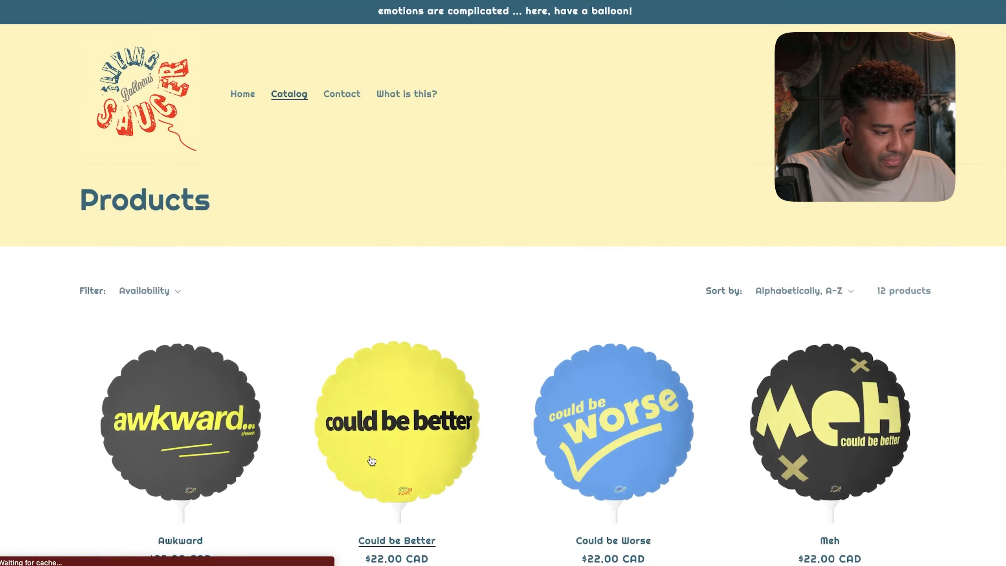
{"action": "scroll", "coordinate": [370, 457], "scroll_direction": "down", "scroll_amount": 5}
{"action": "scroll", "coordinate": [370, 457], "scroll_direction": "down", "scroll_amount": 3}
{"action": "scroll", "coordinate": [370, 458], "scroll_direction": "up", "scroll_amount": 6}
{"action": "left_click", "coordinate": [301, 98]}
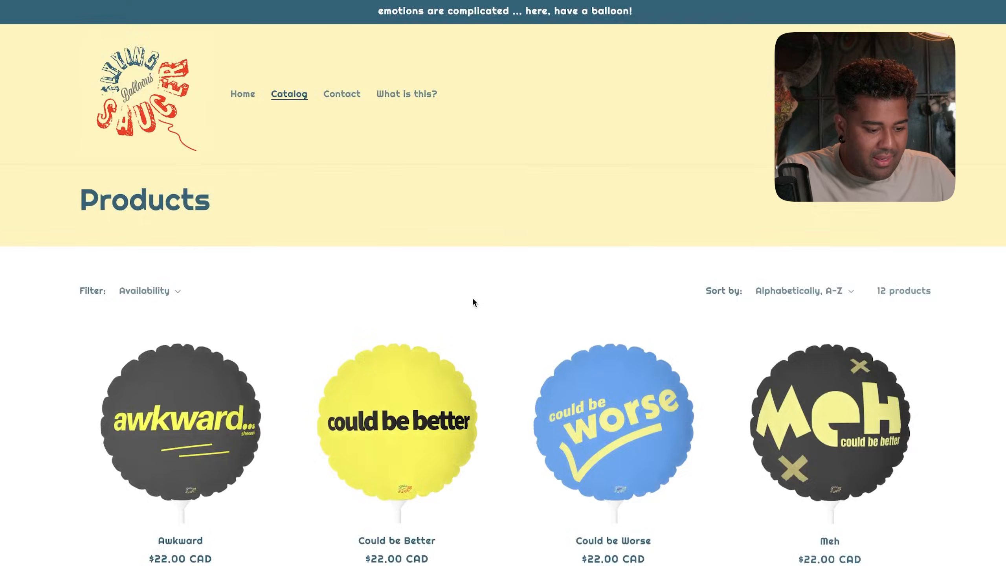
{"action": "scroll", "coordinate": [472, 299], "scroll_direction": "down", "scroll_amount": 10}
{"action": "left_click", "coordinate": [831, 119]}
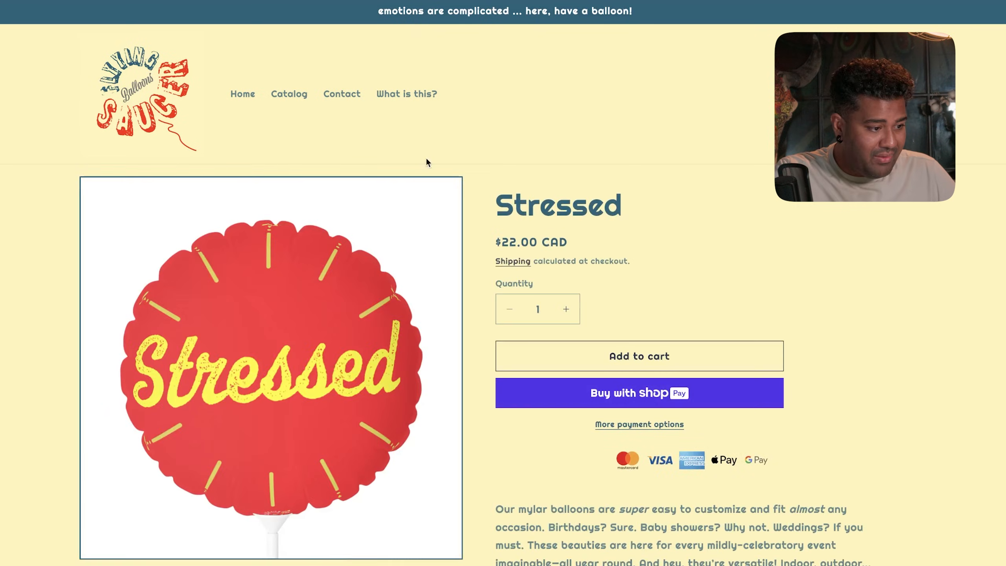
{"action": "left_click", "coordinate": [361, 93]}
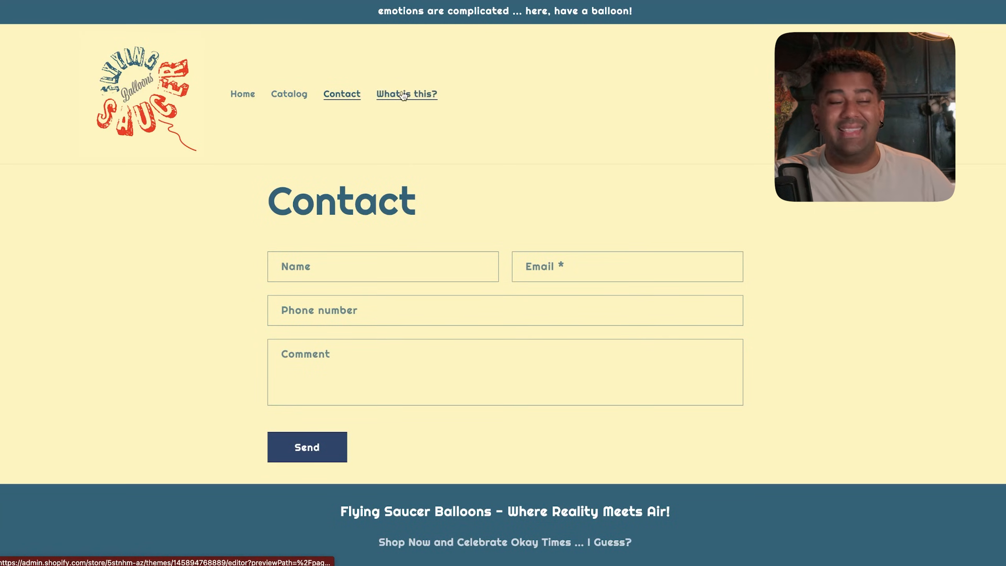
{"action": "left_click", "coordinate": [425, 97]}
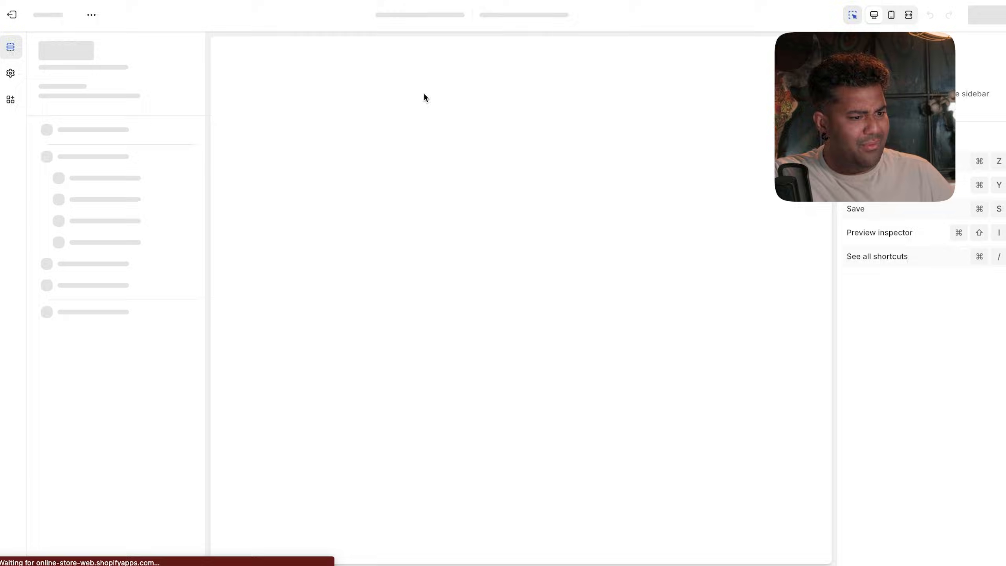
- Reopen the Taste theme editor and follow the header's What is this? link into a new window
{"action": "scroll", "coordinate": [449, 180], "scroll_direction": "down", "scroll_amount": 2}
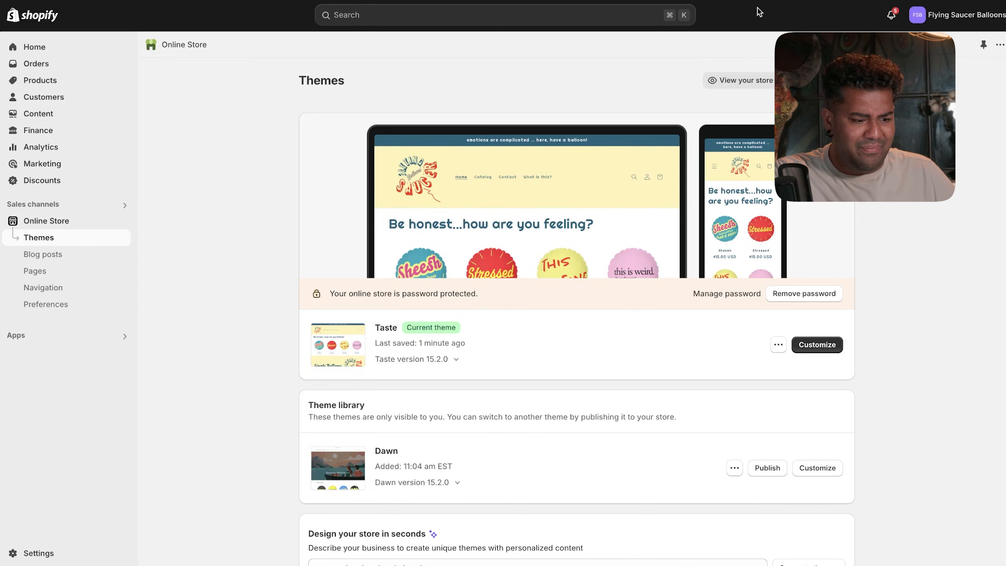
{"action": "left_click", "coordinate": [816, 344]}
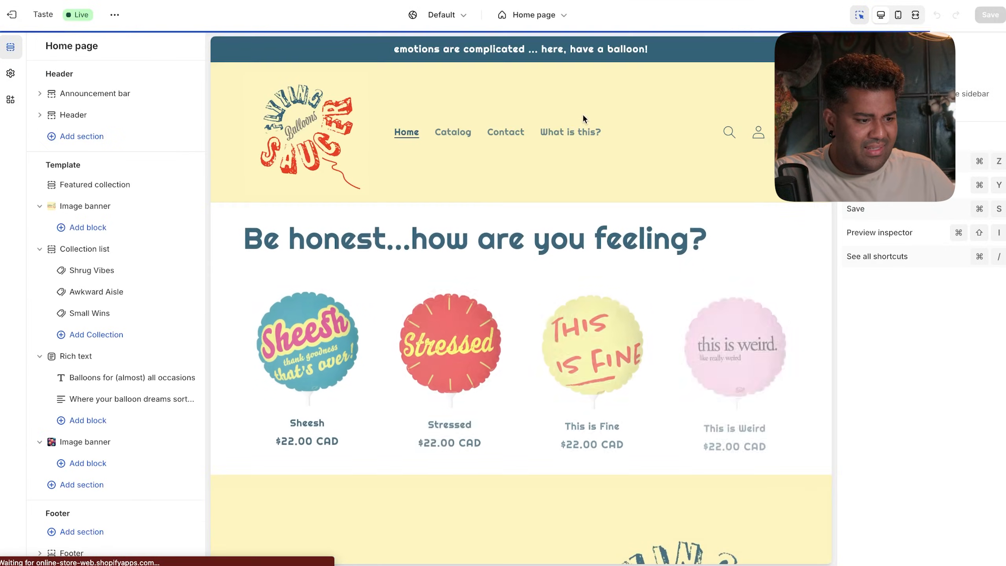
{"action": "left_click", "coordinate": [581, 137]}
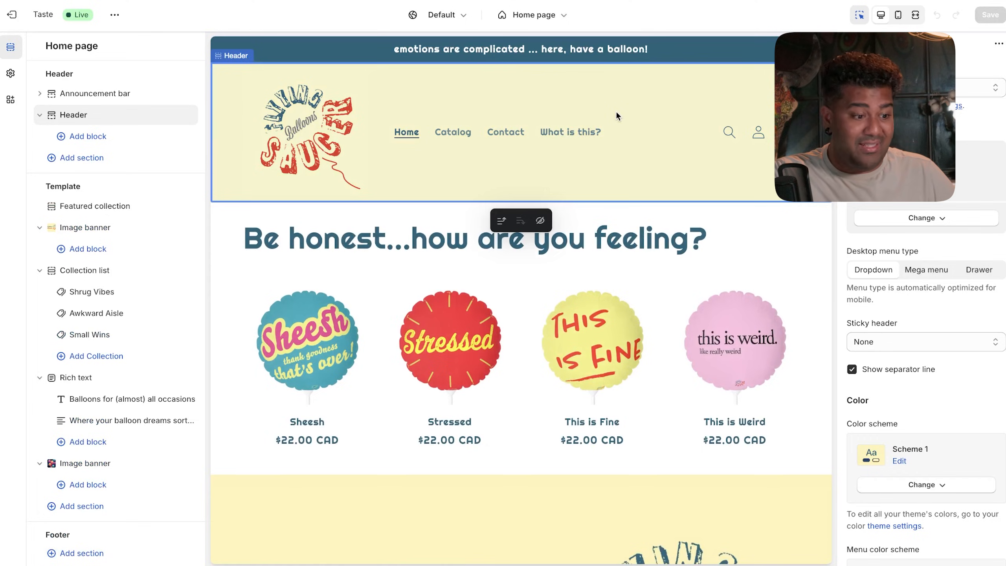
{"action": "left_click", "coordinate": [586, 131]}
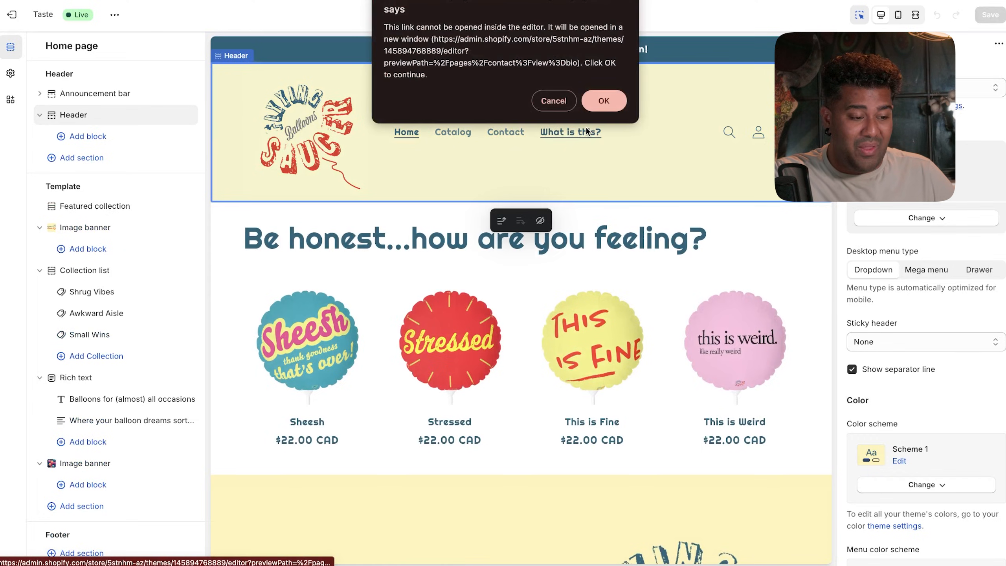
{"action": "left_click", "coordinate": [601, 96]}
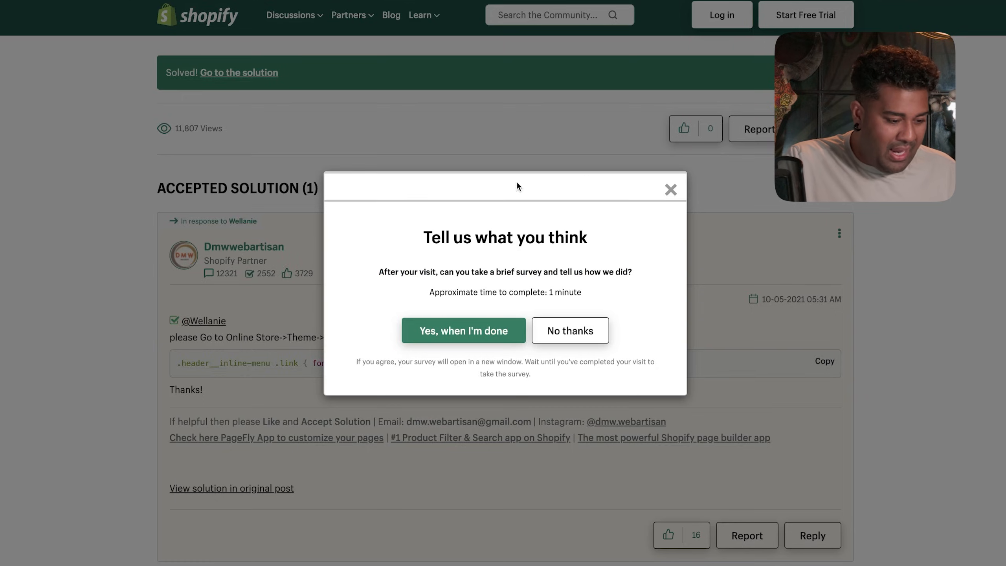
- Copy the header-menu font-size CSS from the Community answer, then exit to the Themes page
{"action": "left_click", "coordinate": [670, 189]}
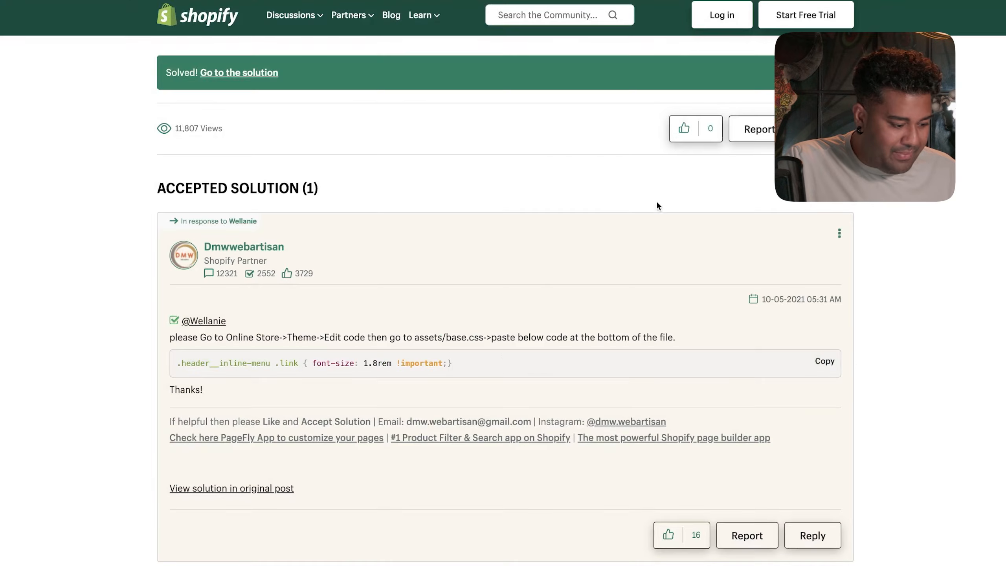
{"action": "scroll", "coordinate": [520, 308], "scroll_direction": "down", "scroll_amount": 1}
{"action": "scroll", "coordinate": [521, 308], "scroll_direction": "up", "scroll_amount": 3}
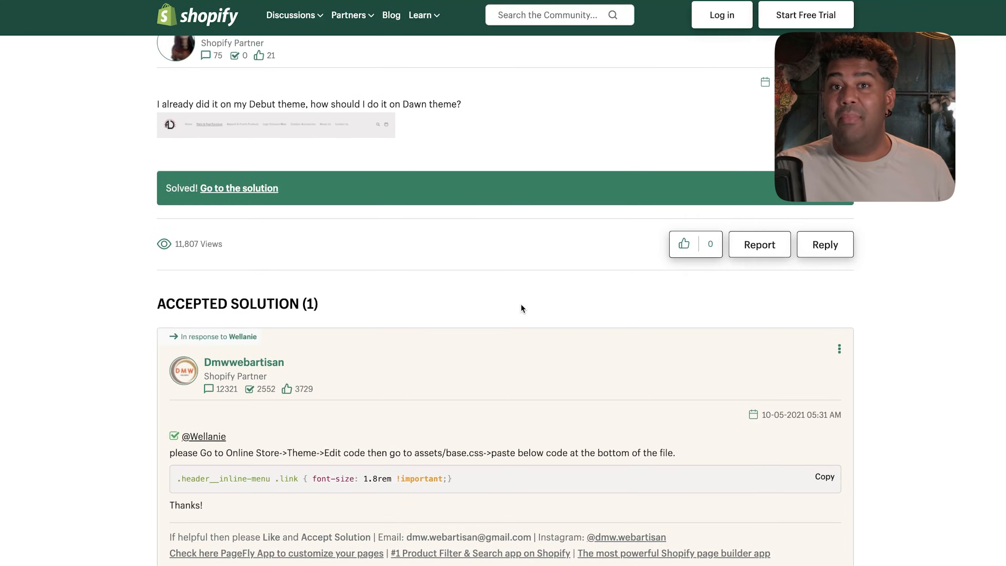
{"action": "scroll", "coordinate": [521, 307], "scroll_direction": "down", "scroll_amount": 3}
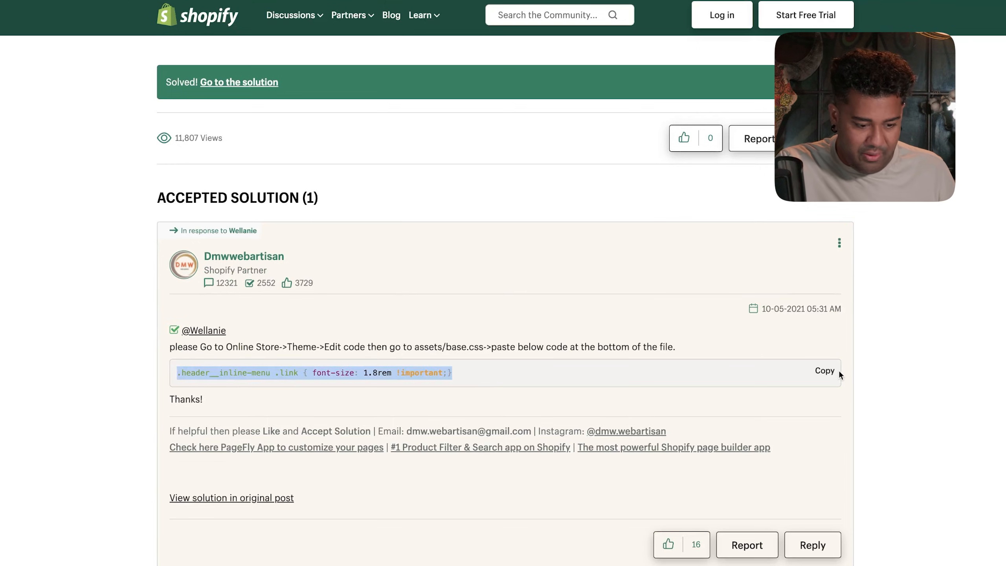
{"action": "left_click", "coordinate": [827, 371]}
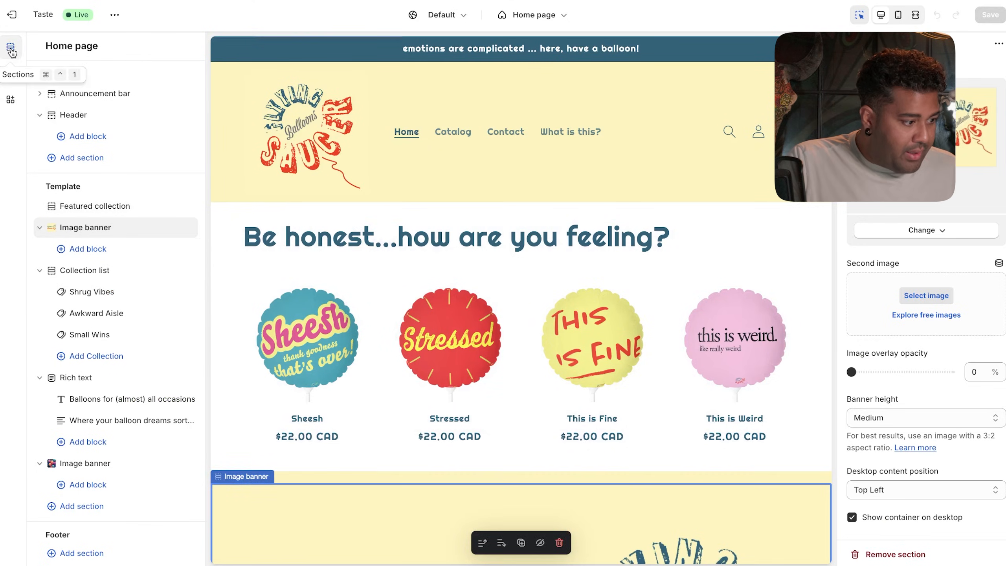
{"action": "left_click", "coordinate": [21, 16]}
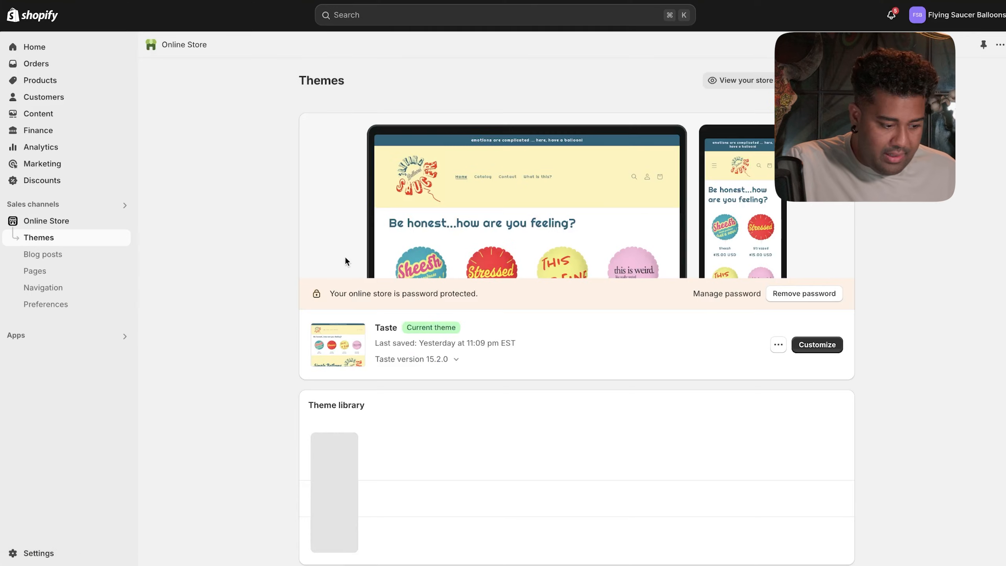
- Open the Taste theme's code editor
{"action": "left_click", "coordinate": [777, 345]}
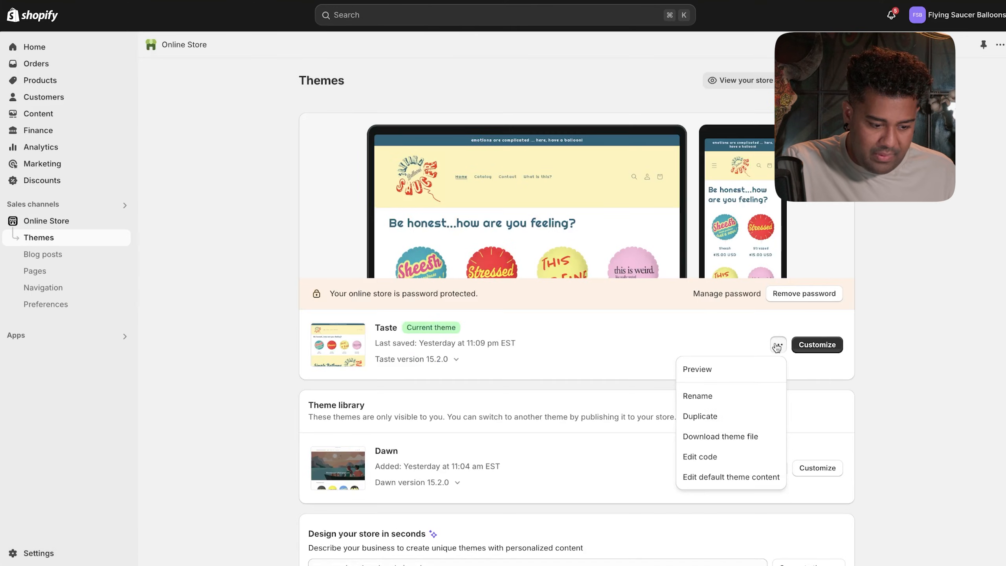
{"action": "left_click", "coordinate": [724, 455]}
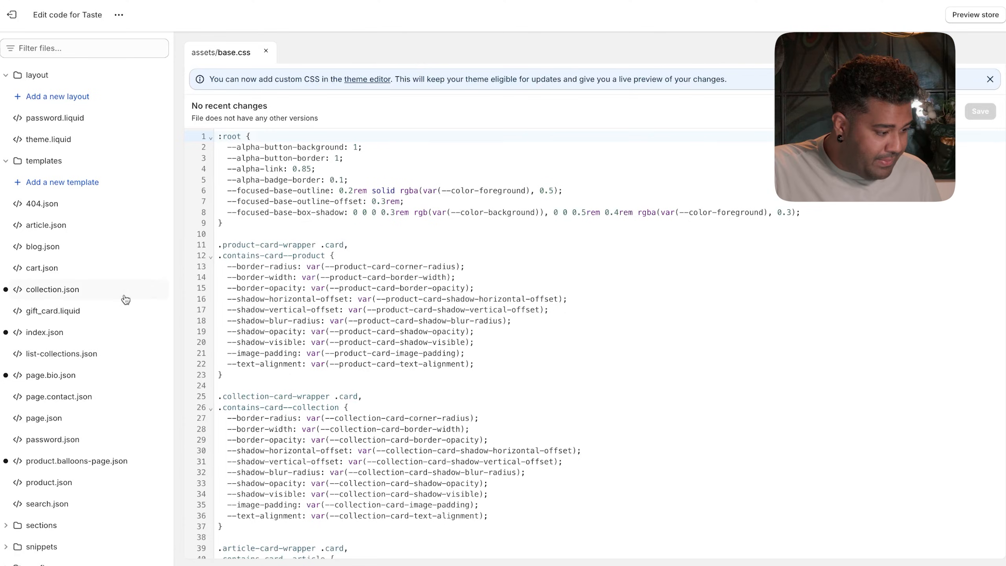
{"action": "scroll", "coordinate": [125, 300], "scroll_direction": "down", "scroll_amount": 2}
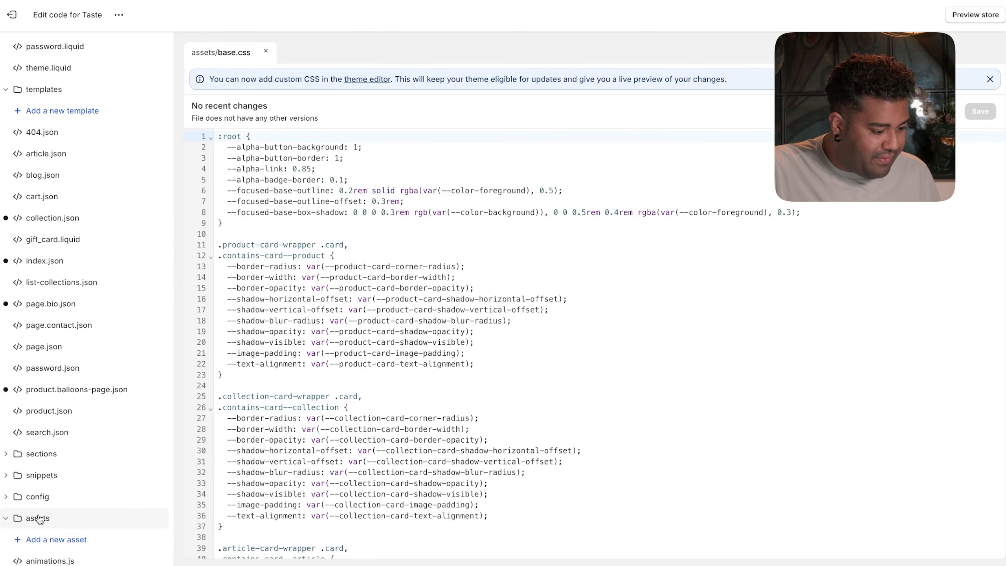
{"action": "scroll", "coordinate": [55, 511], "scroll_direction": "down", "scroll_amount": 6}
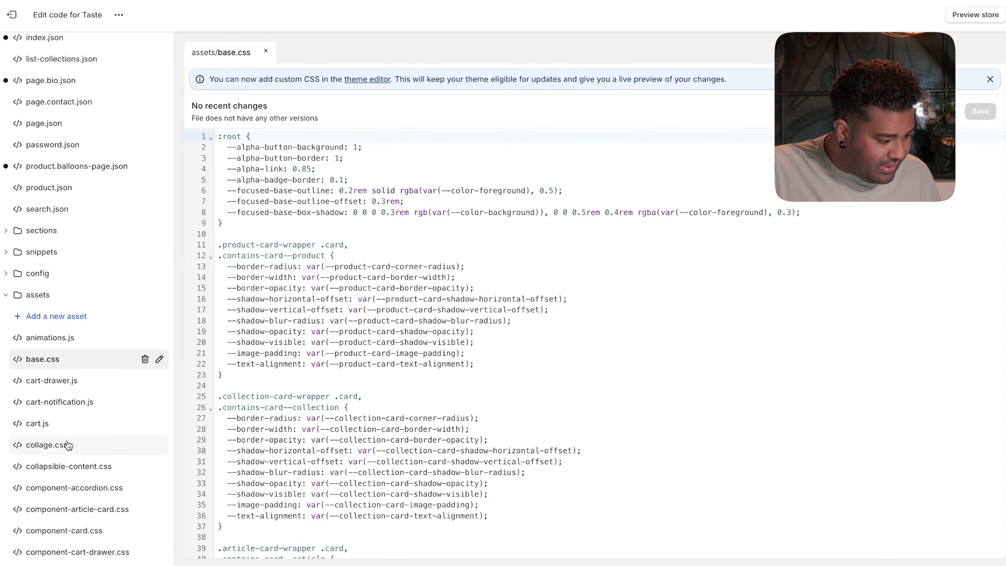
{"action": "scroll", "coordinate": [68, 444], "scroll_direction": "down", "scroll_amount": 3}
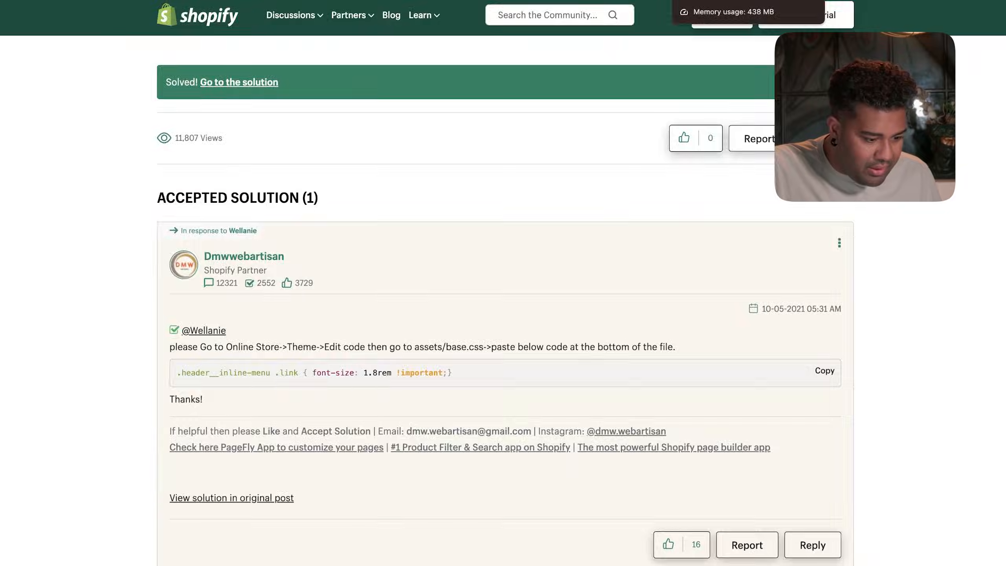
- Paste the .header__inline-menu .link font-size 1.8rem !important rule at the end of base.css and save
{"action": "left_click", "coordinate": [712, 0]}
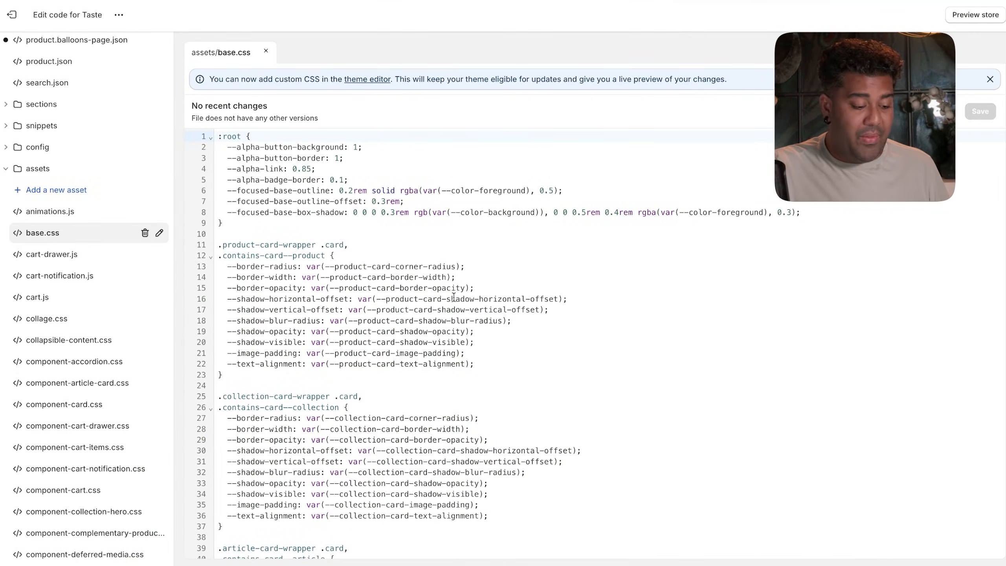
{"action": "scroll", "coordinate": [490, 307], "scroll_direction": "down", "scroll_amount": 20}
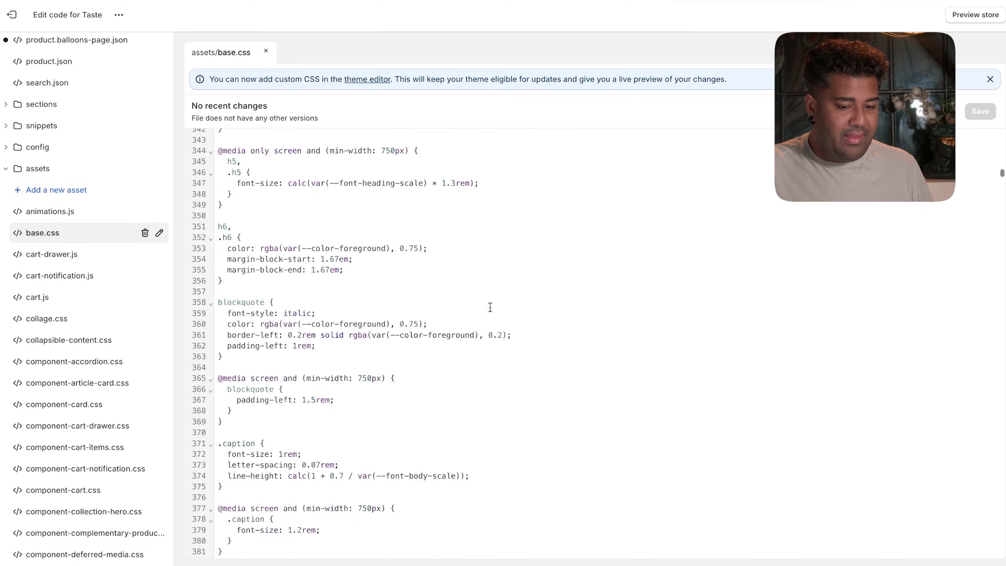
{"action": "scroll", "coordinate": [489, 307], "scroll_direction": "down", "scroll_amount": 20}
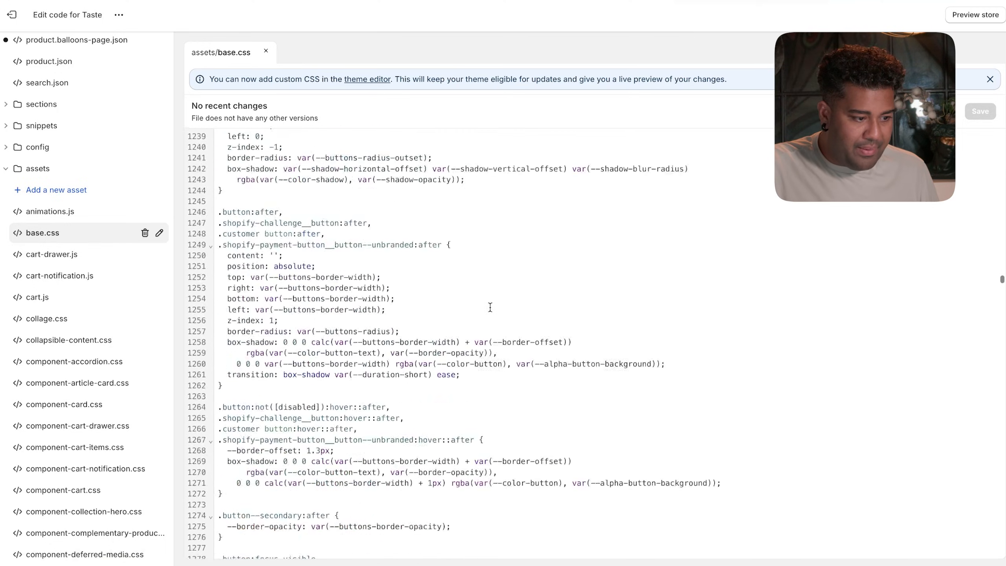
{"action": "scroll", "coordinate": [496, 189], "scroll_direction": "down", "scroll_amount": 20}
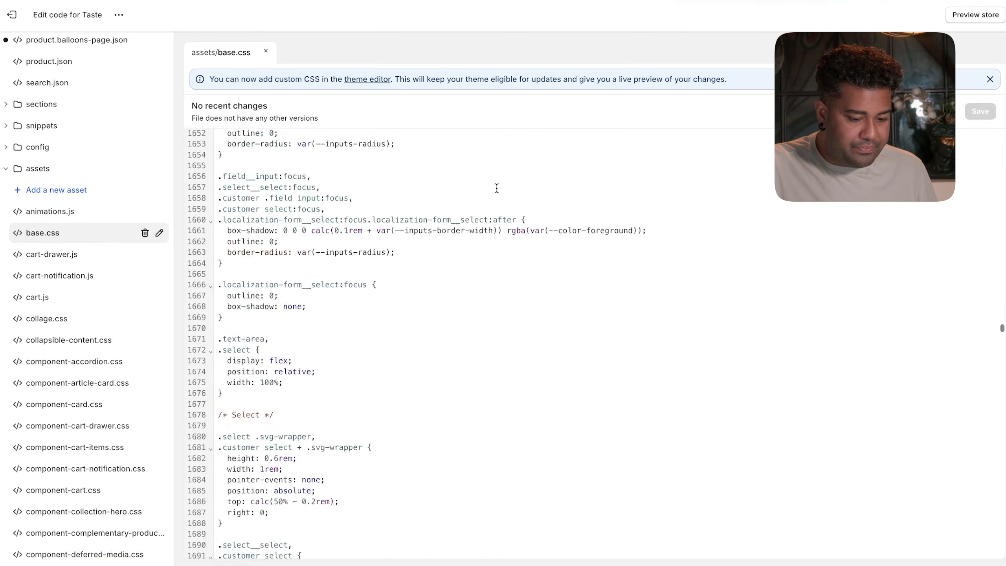
{"action": "scroll", "coordinate": [496, 188], "scroll_direction": "down", "scroll_amount": 20}
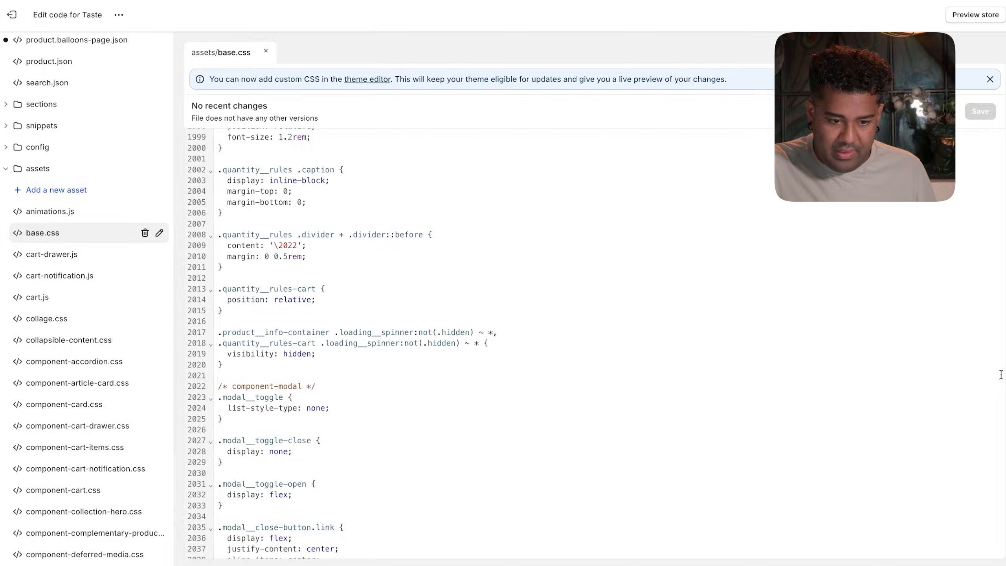
{"action": "scroll", "coordinate": [843, 479], "scroll_direction": "down", "scroll_amount": 20}
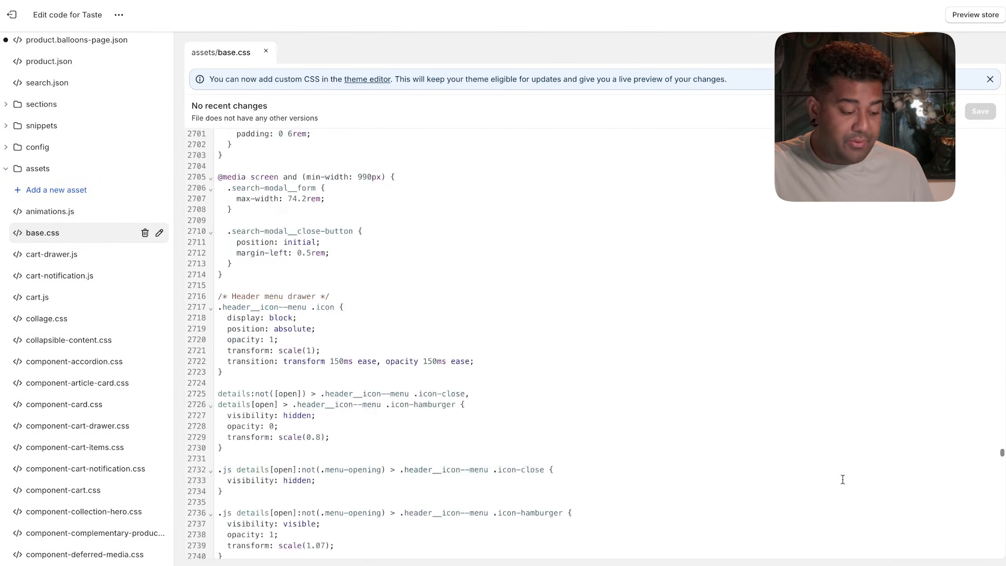
{"action": "scroll", "coordinate": [842, 477], "scroll_direction": "down", "scroll_amount": 20}
{"action": "mouse_move", "coordinate": [313, 554]}
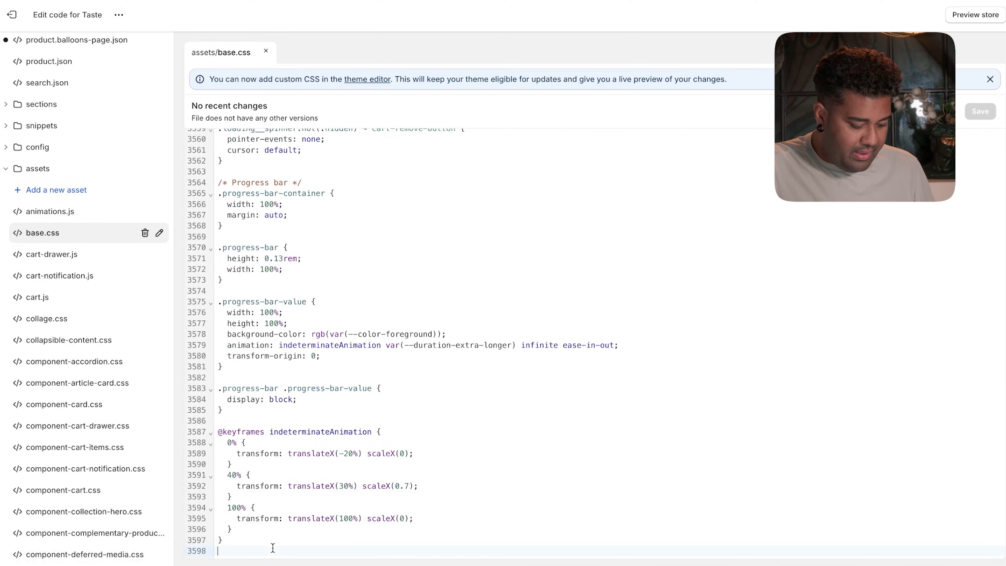
{"action": "key", "text": "ctrl+v"}
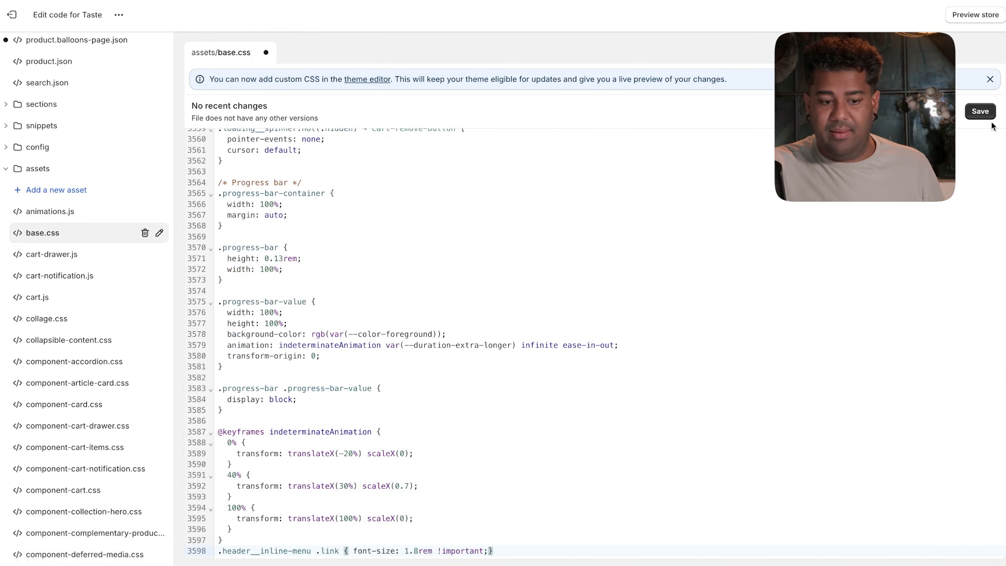
{"action": "left_click", "coordinate": [982, 112]}
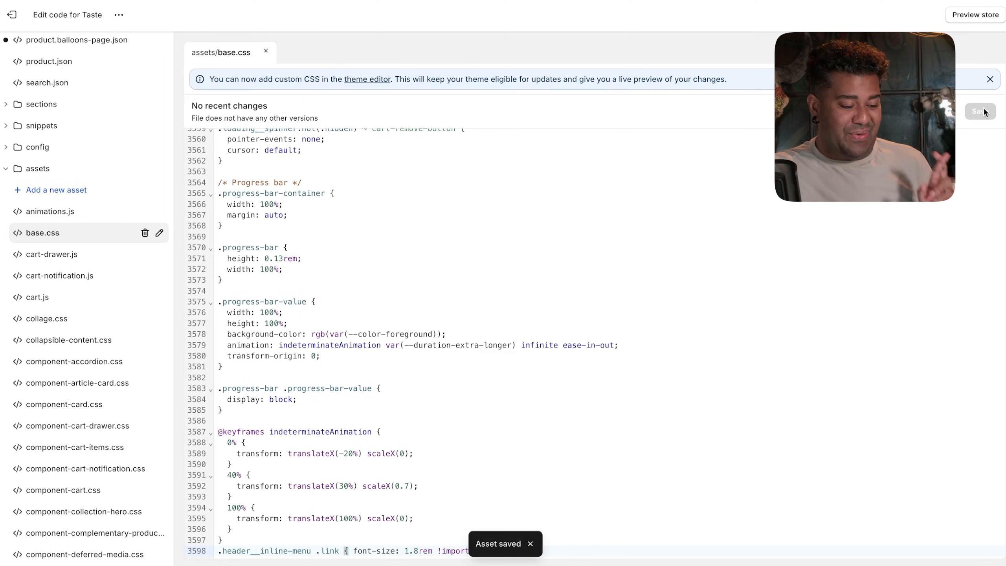
{"action": "left_click", "coordinate": [990, 79]}
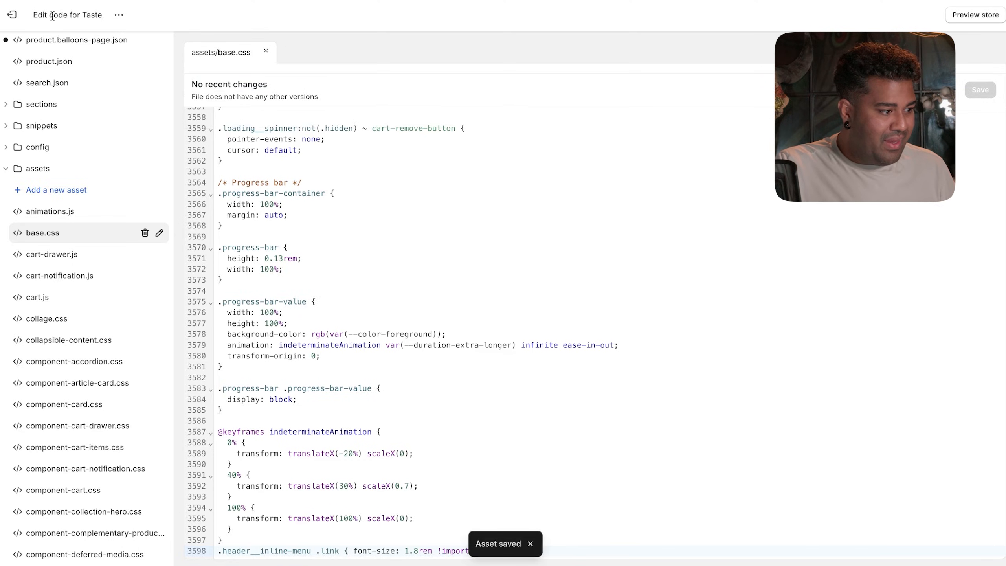
{"action": "left_click", "coordinate": [22, 14]}
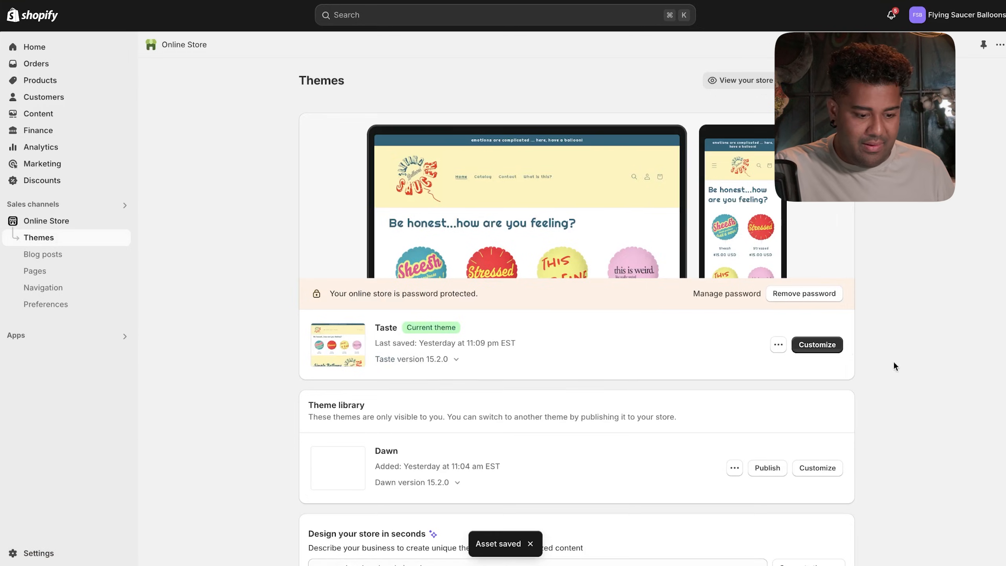
- Reorder the Main menu to Home, Catalog, What is this?, Contact, save it, and reopen Taste's editor
{"action": "left_click", "coordinate": [819, 344]}
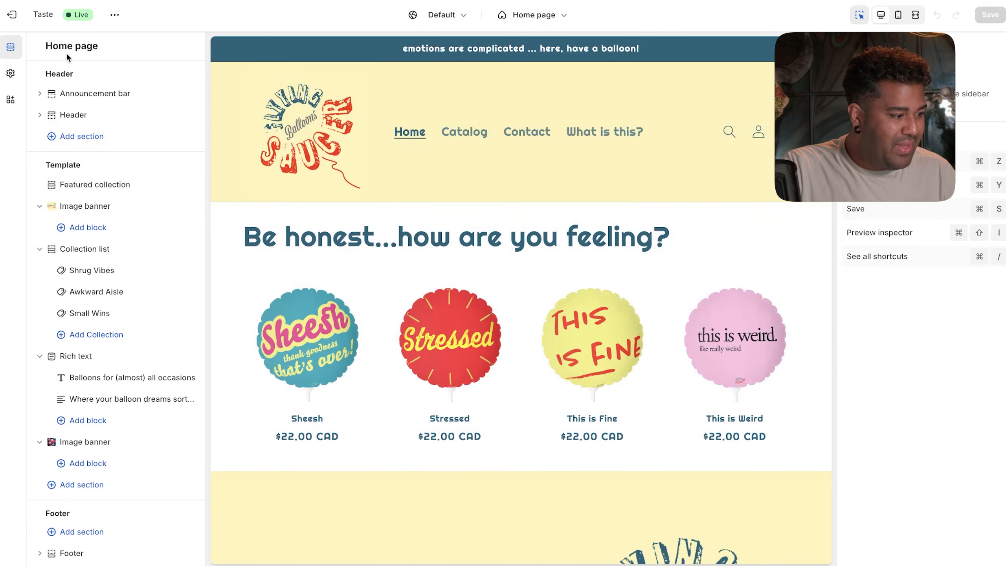
{"action": "left_click", "coordinate": [11, 14]}
{"action": "left_click", "coordinate": [44, 289]}
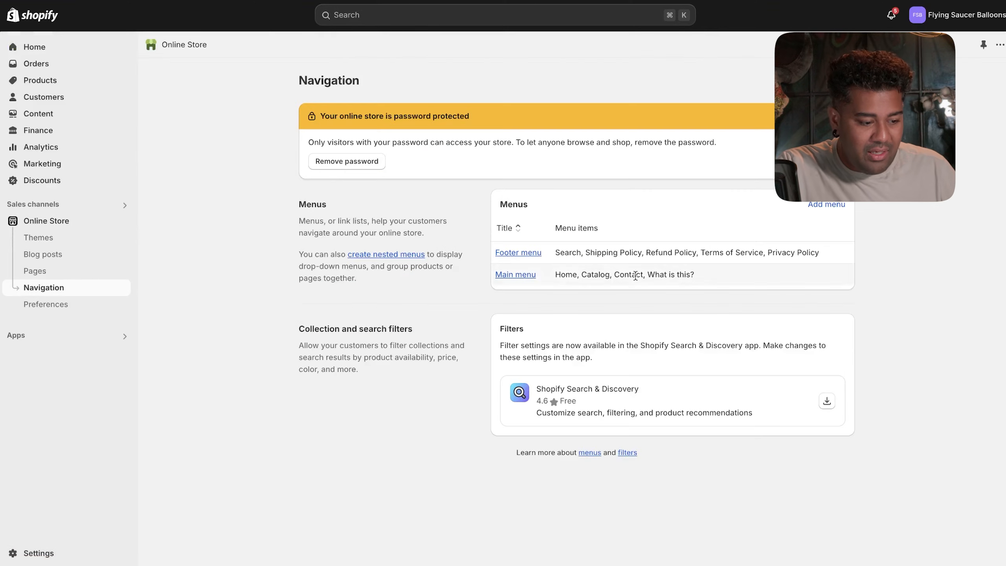
{"action": "left_click", "coordinate": [515, 274]}
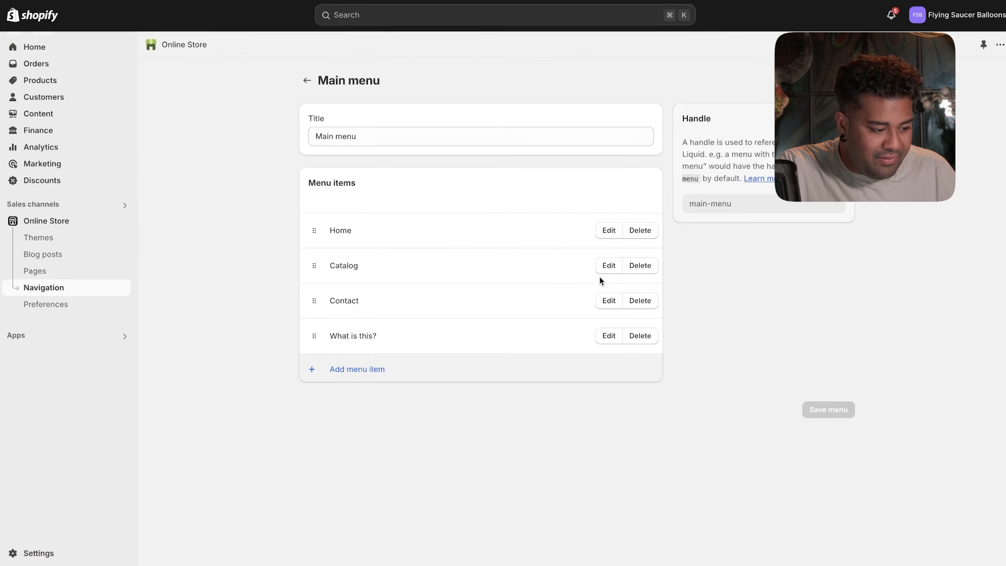
{"action": "left_click_drag", "start_coordinate": [314, 335], "coordinate": [316, 303]}
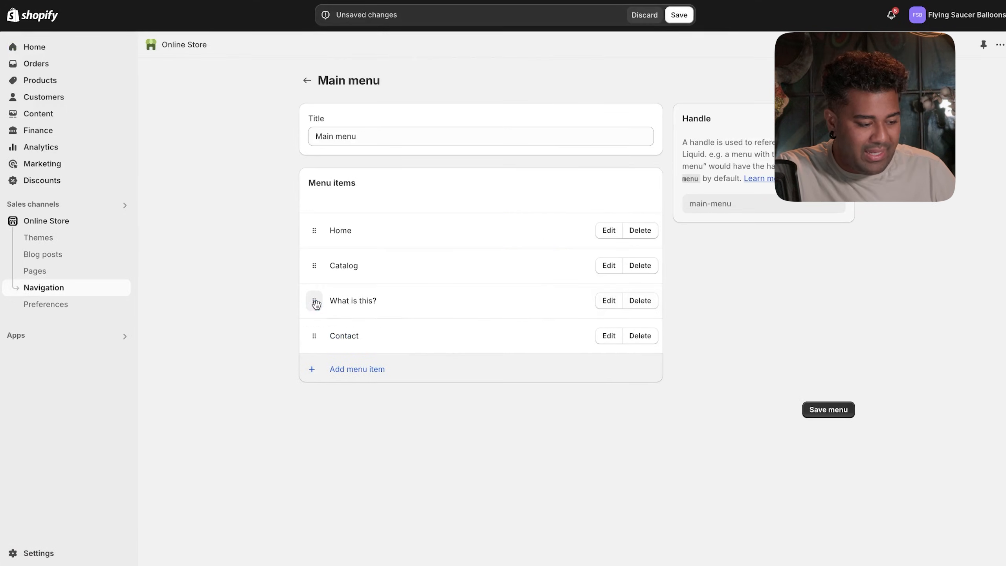
{"action": "left_click", "coordinate": [830, 410]}
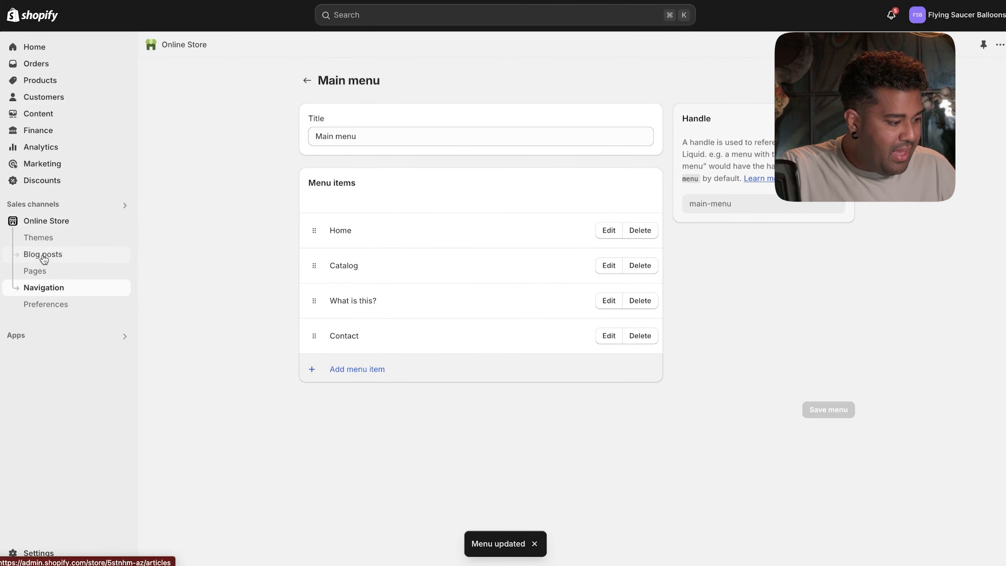
{"action": "left_click", "coordinate": [45, 222]}
{"action": "left_click", "coordinate": [821, 343]}
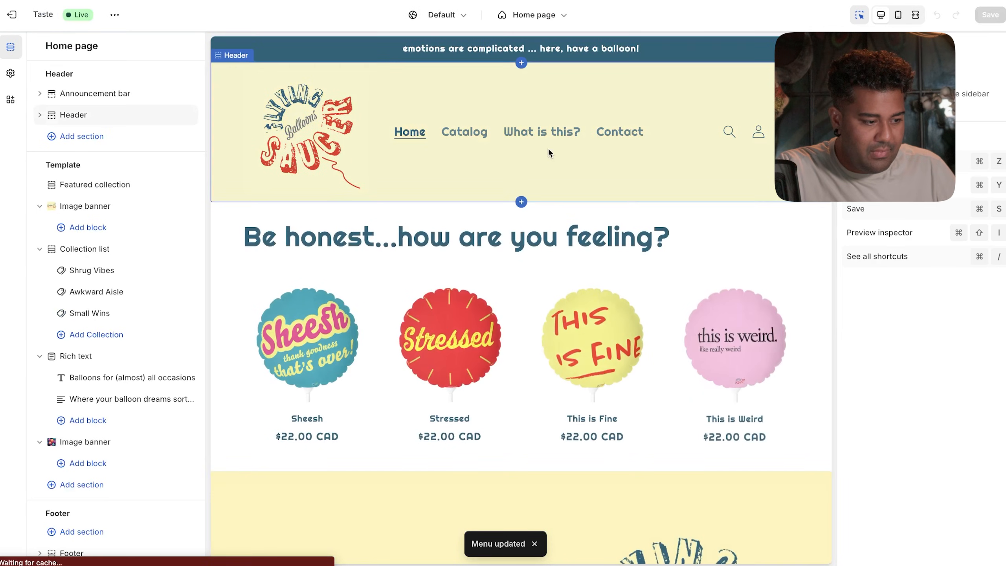
- Leave the theme editor, check the What is This page, then go to Navigation
{"action": "left_click", "coordinate": [572, 138]}
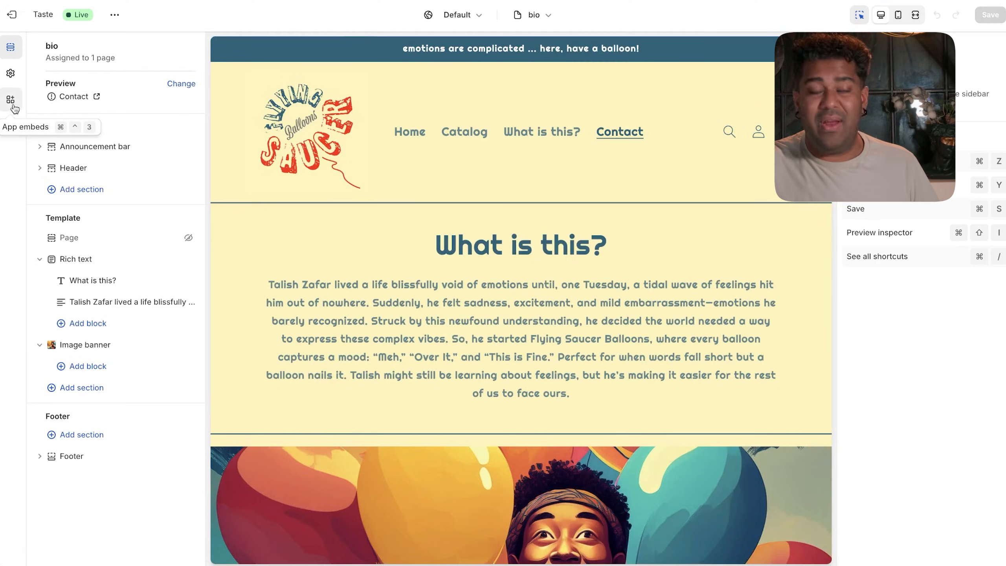
{"action": "left_click", "coordinate": [12, 14]}
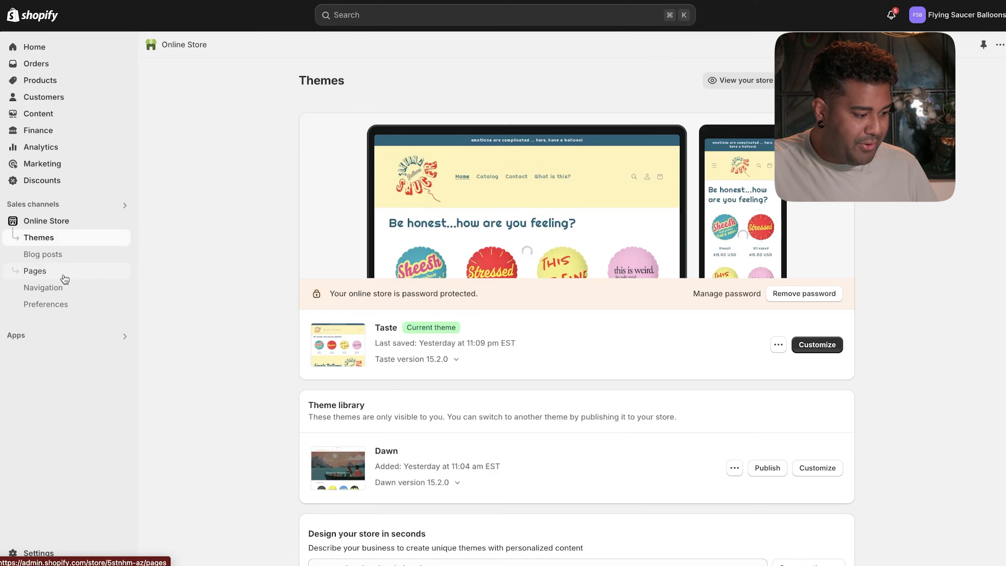
{"action": "left_click", "coordinate": [67, 272]}
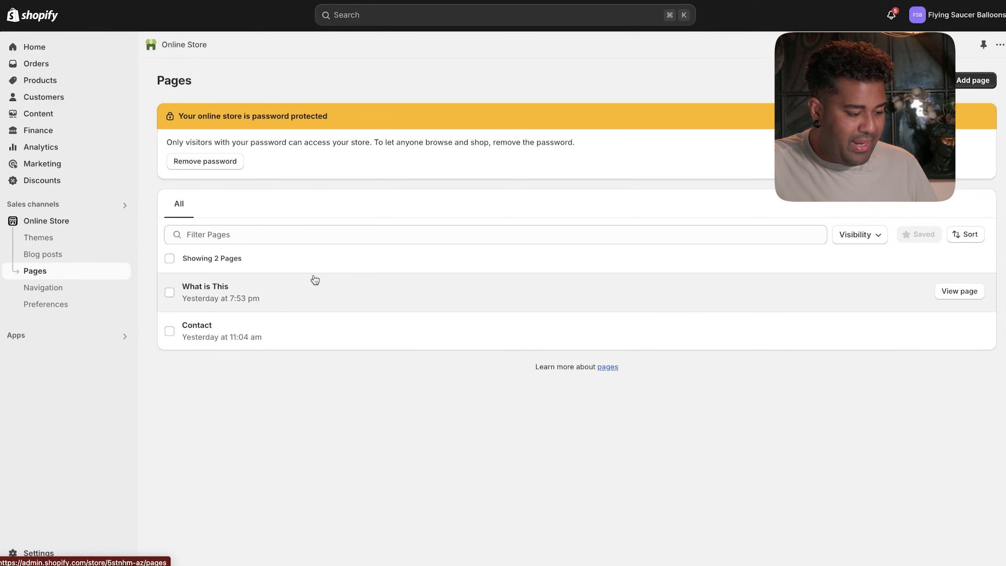
{"action": "left_click", "coordinate": [322, 288]}
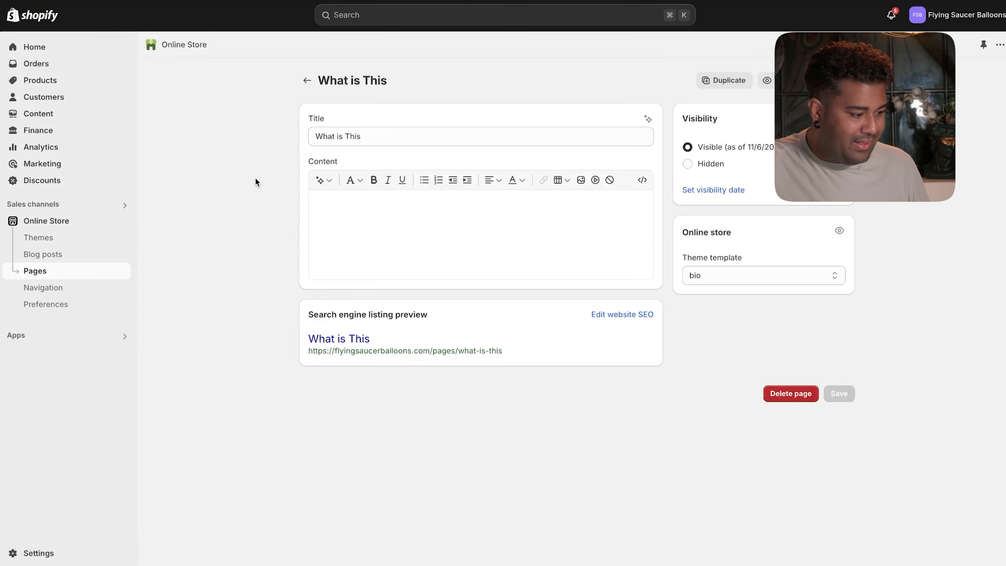
{"action": "left_click", "coordinate": [52, 289]}
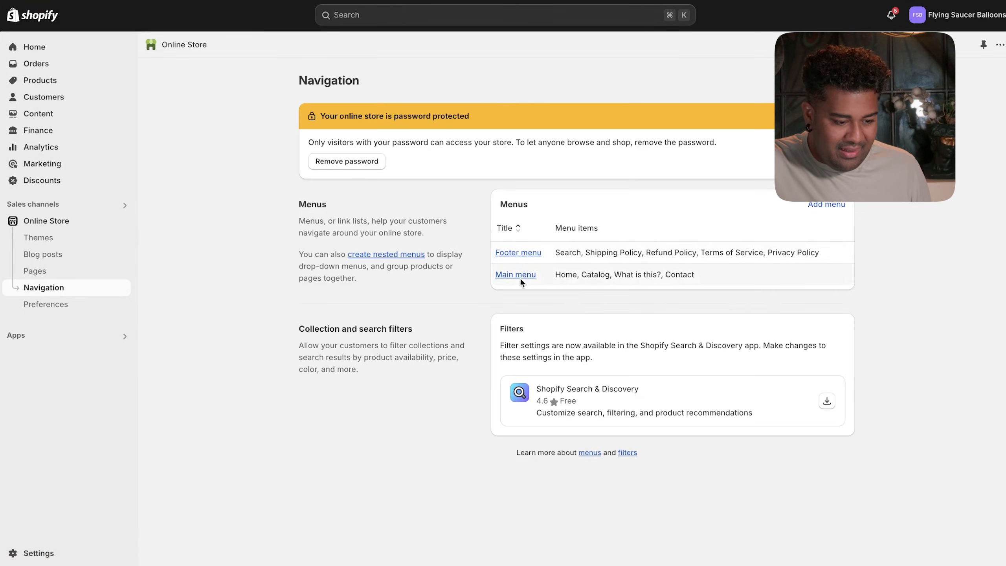
- Relink the Main menu's What is this? item to the What is This page
{"action": "left_click", "coordinate": [519, 275]}
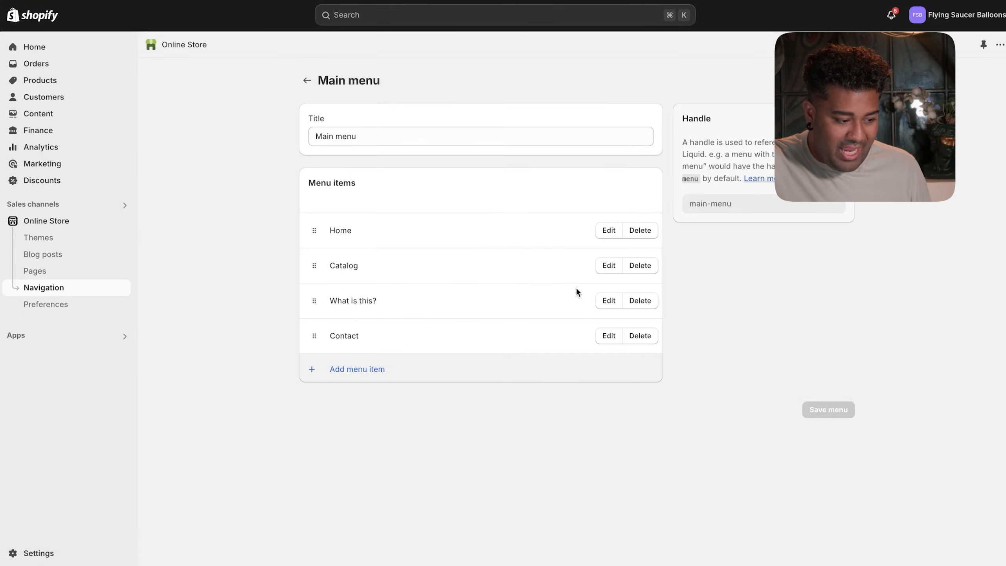
{"action": "left_click", "coordinate": [608, 301]}
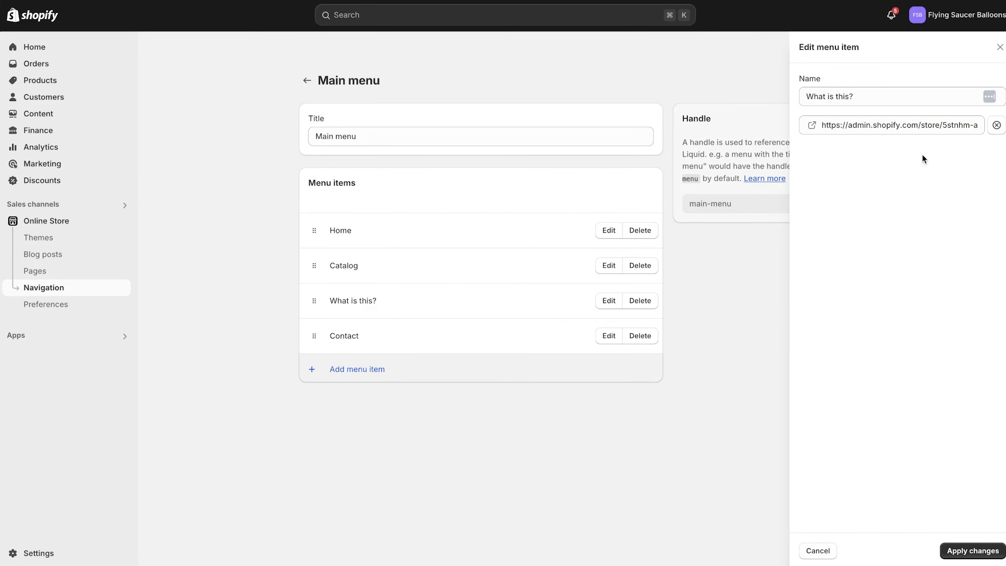
{"action": "left_click", "coordinate": [996, 126]}
{"action": "left_click", "coordinate": [890, 126]}
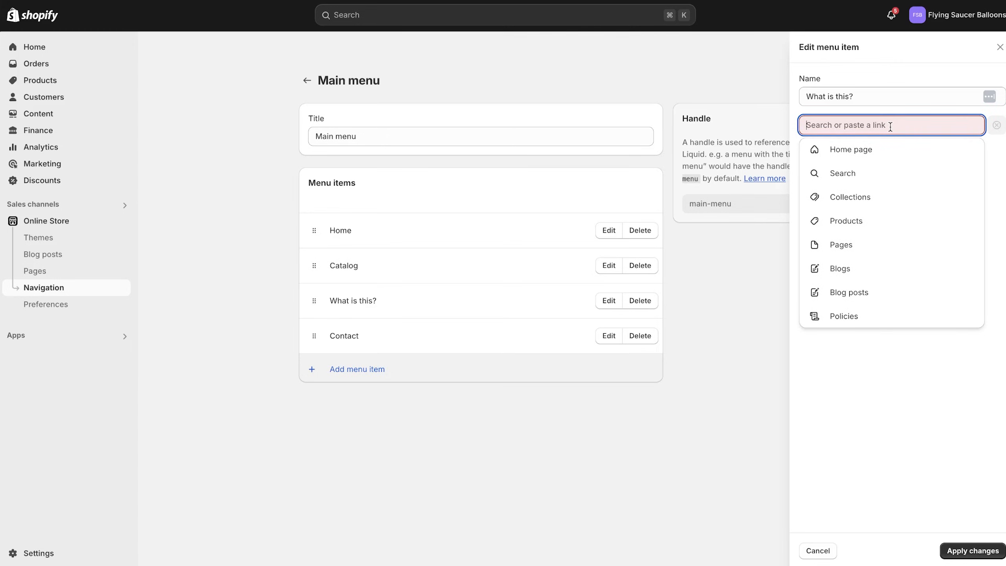
{"action": "left_click", "coordinate": [860, 255]}
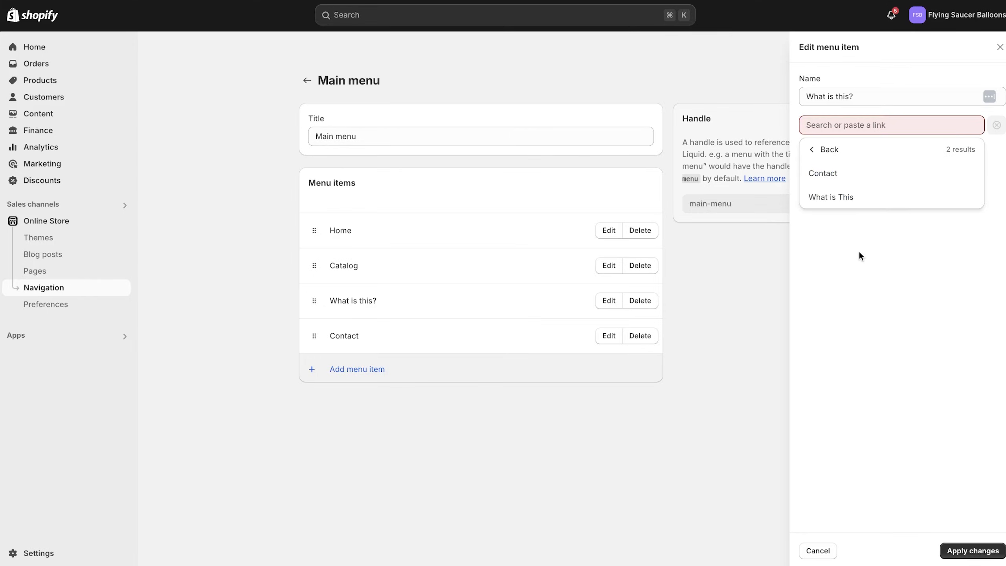
{"action": "left_click", "coordinate": [858, 200]}
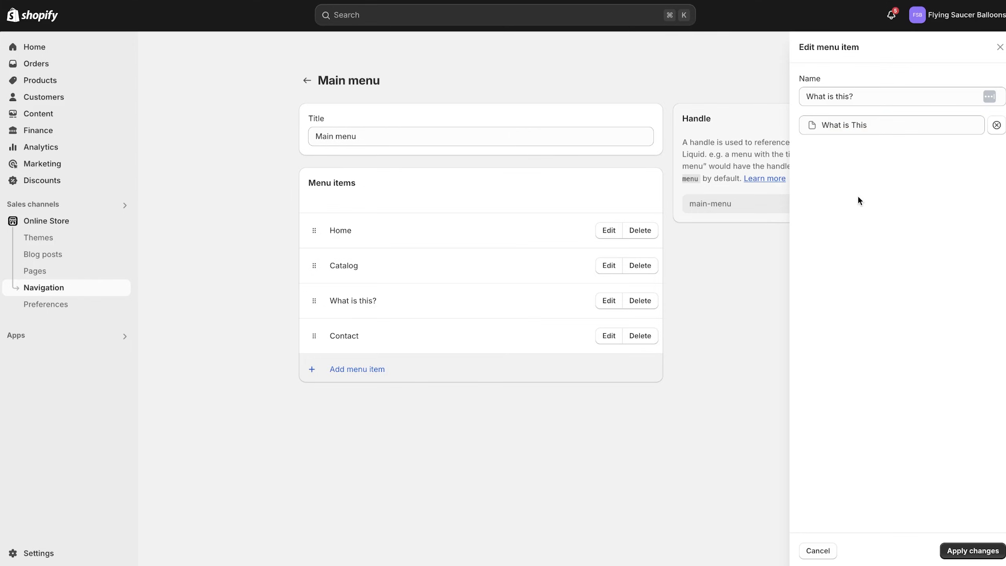
{"action": "left_click", "coordinate": [993, 550]}
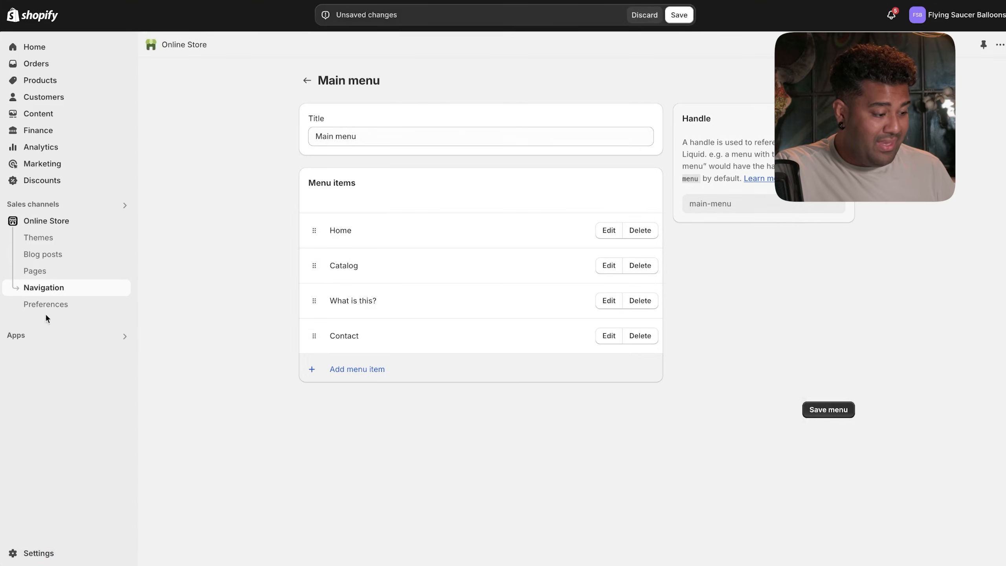
- Stay on the menu at the leave-page prompt and save the Main menu
{"action": "left_click", "coordinate": [55, 221]}
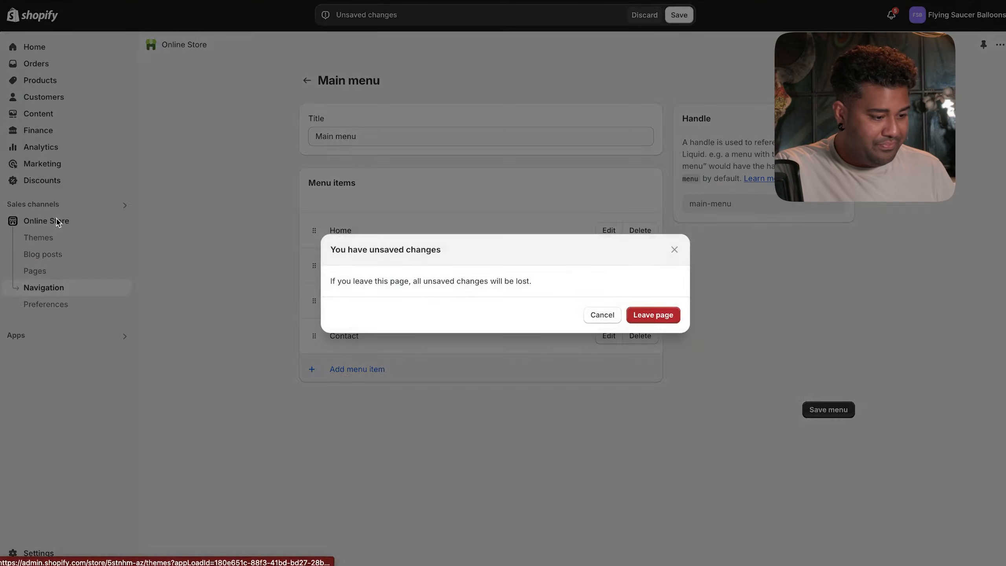
{"action": "left_click", "coordinate": [620, 314]}
{"action": "left_click", "coordinate": [678, 15]}
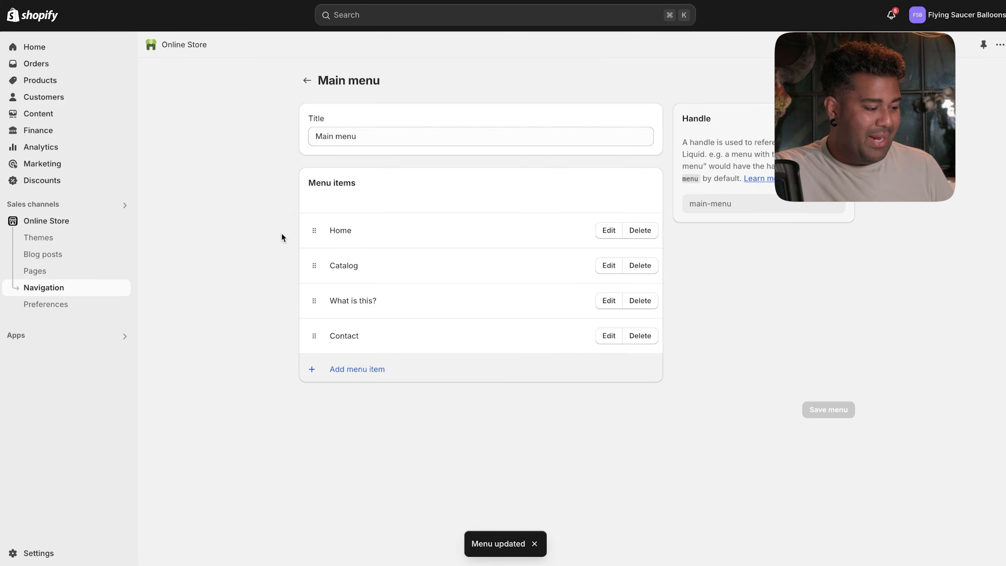
- Open the Taste theme editor and preview the What is this? and home pages
{"action": "left_click", "coordinate": [85, 219]}
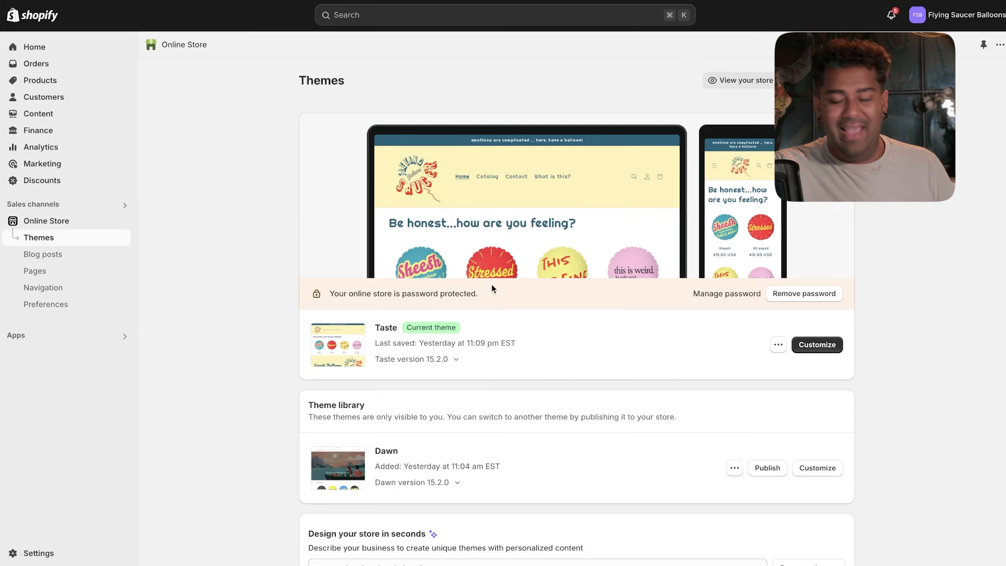
{"action": "left_click", "coordinate": [827, 345]}
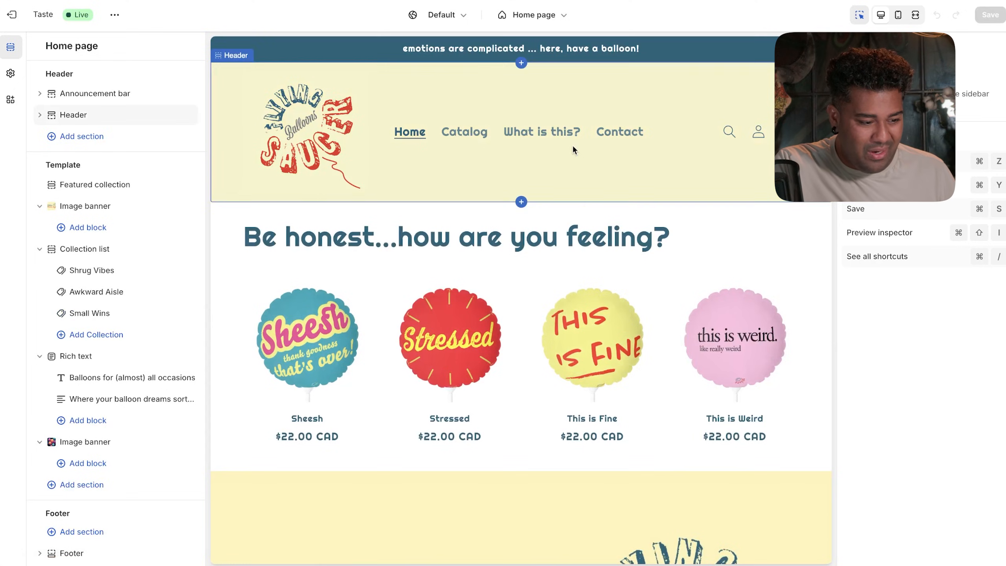
{"action": "left_click", "coordinate": [545, 131]}
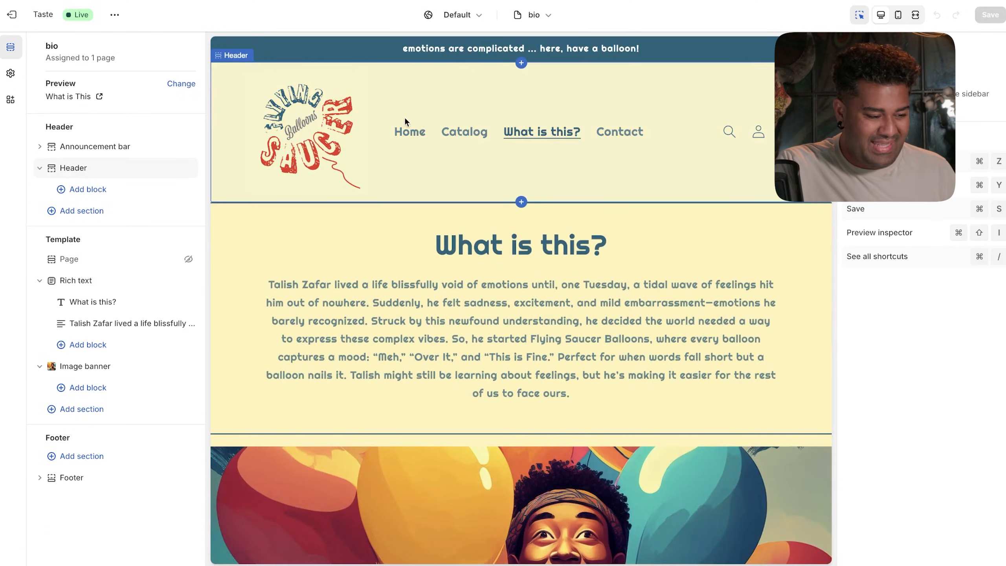
{"action": "left_click", "coordinate": [409, 139]}
{"action": "left_click", "coordinate": [409, 136]}
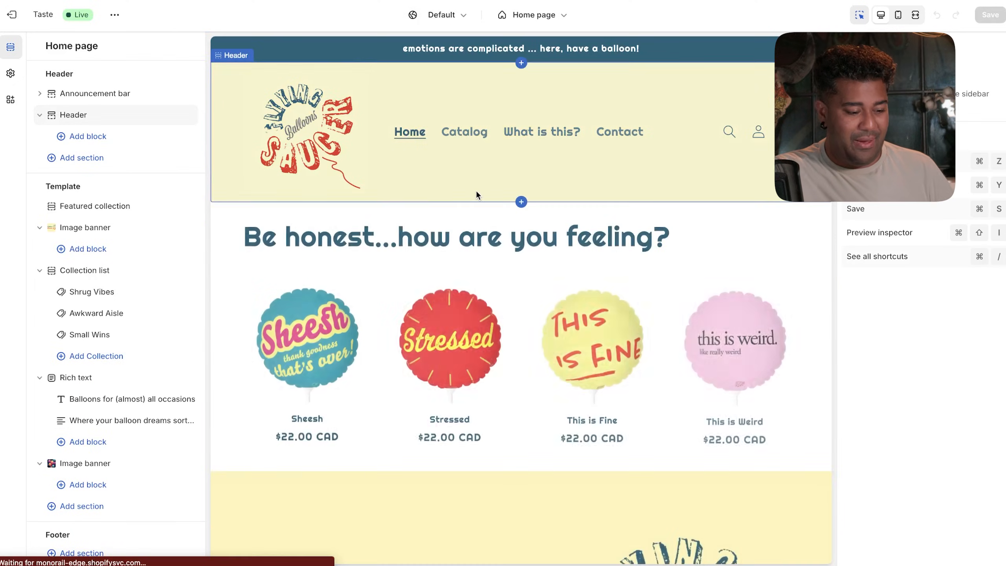
- Scroll through the home page preview, then exit to the live storefront
{"action": "scroll", "coordinate": [475, 191], "scroll_direction": "down", "scroll_amount": 5}
{"action": "scroll", "coordinate": [476, 195], "scroll_direction": "down", "scroll_amount": 1}
{"action": "scroll", "coordinate": [462, 261], "scroll_direction": "down", "scroll_amount": 3}
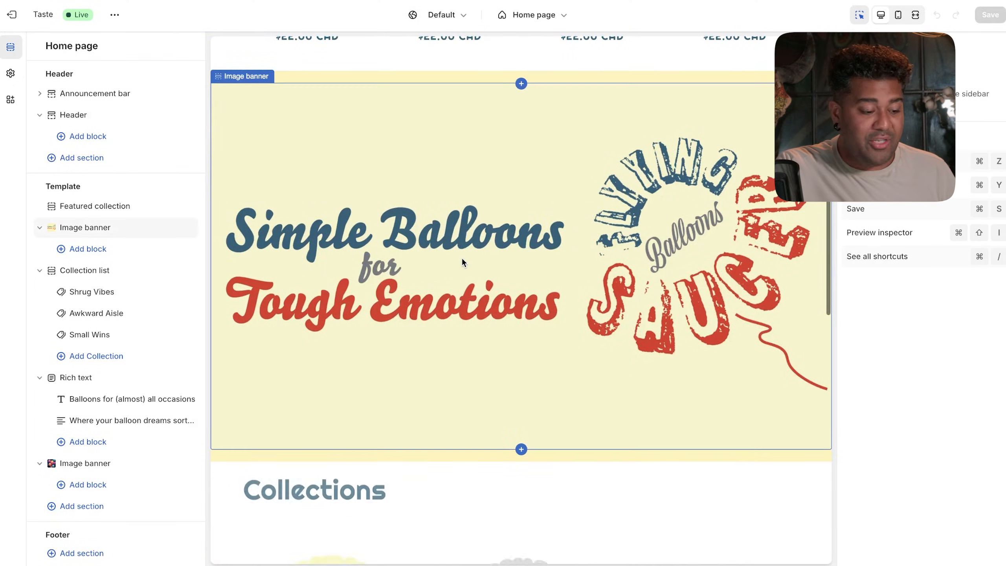
{"action": "scroll", "coordinate": [462, 261], "scroll_direction": "down", "scroll_amount": 10}
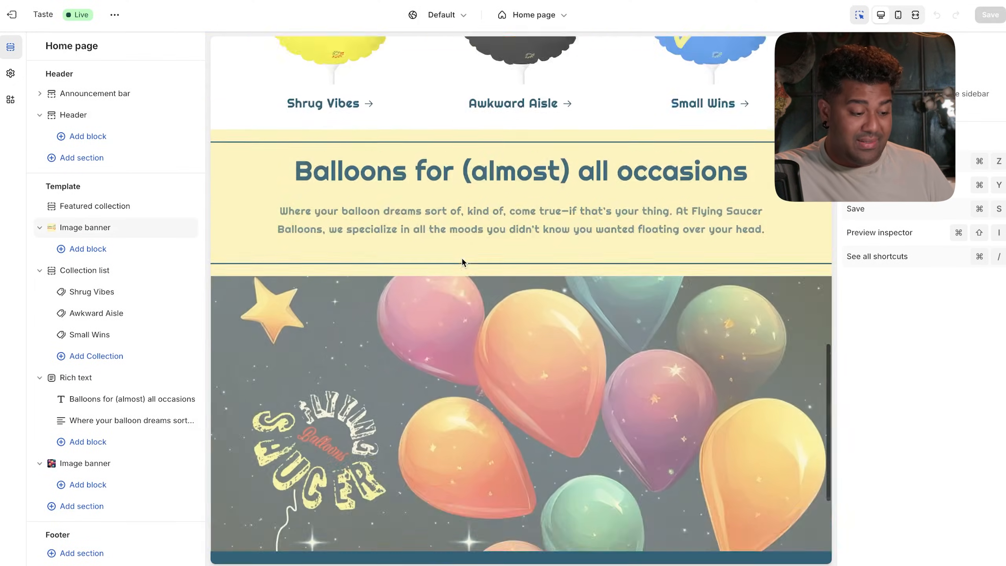
{"action": "scroll", "coordinate": [462, 258], "scroll_direction": "up", "scroll_amount": 5}
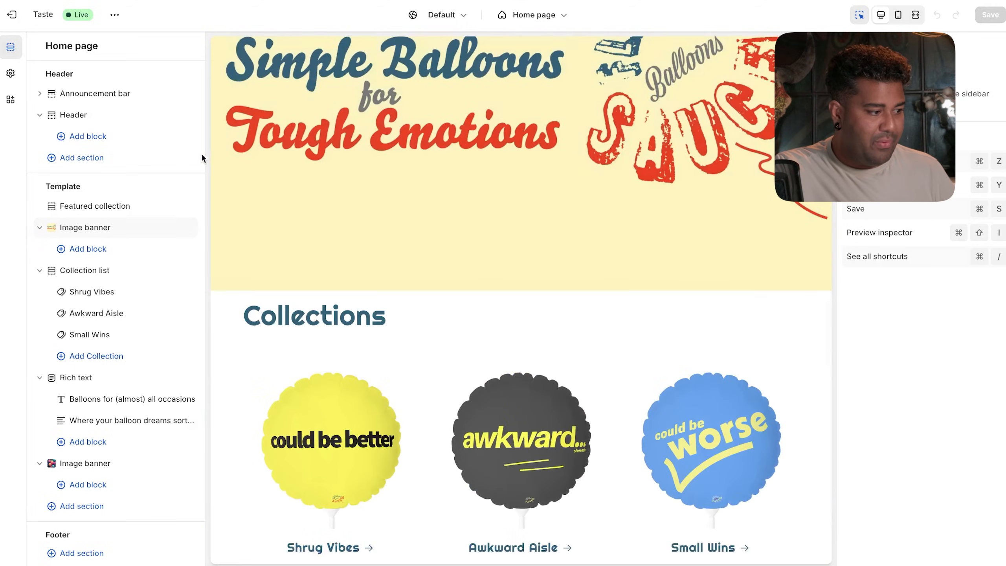
{"action": "left_click", "coordinate": [24, 15]}
{"action": "left_click", "coordinate": [719, 81]}
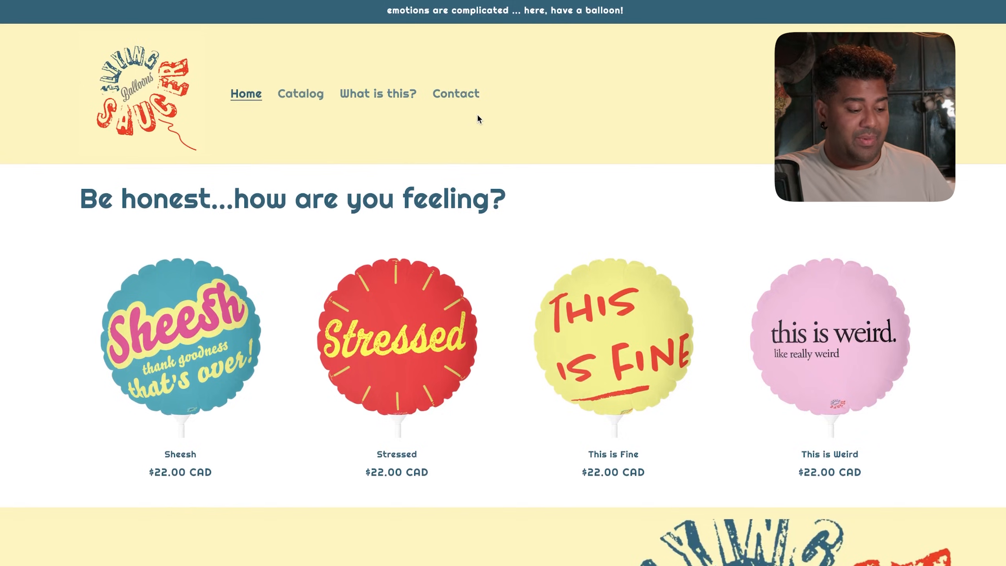
- Scroll down the storefront past the $22.00 CAD balloons and back to the top
{"action": "scroll", "coordinate": [476, 114], "scroll_direction": "down", "scroll_amount": 5}
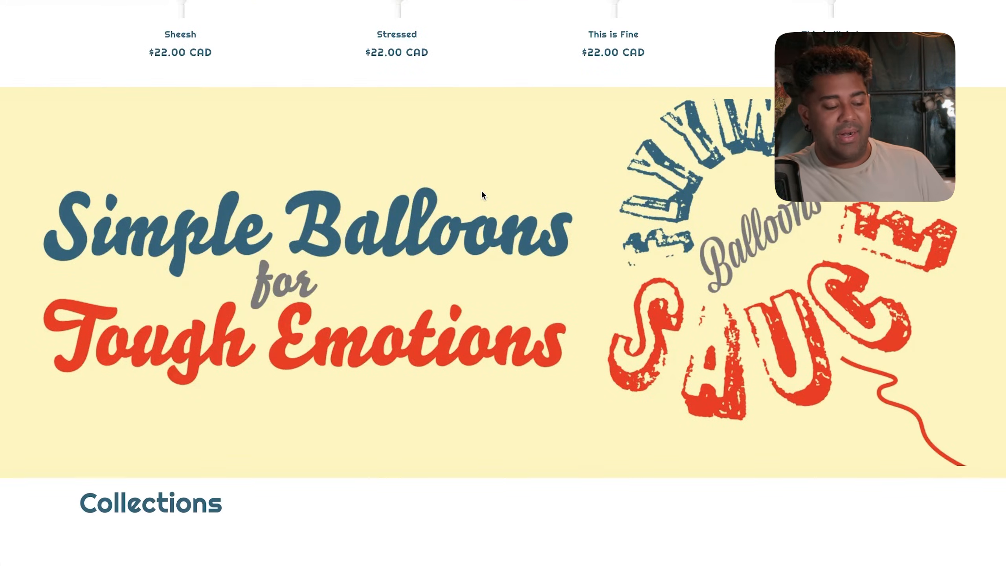
{"action": "scroll", "coordinate": [481, 191], "scroll_direction": "down", "scroll_amount": 10}
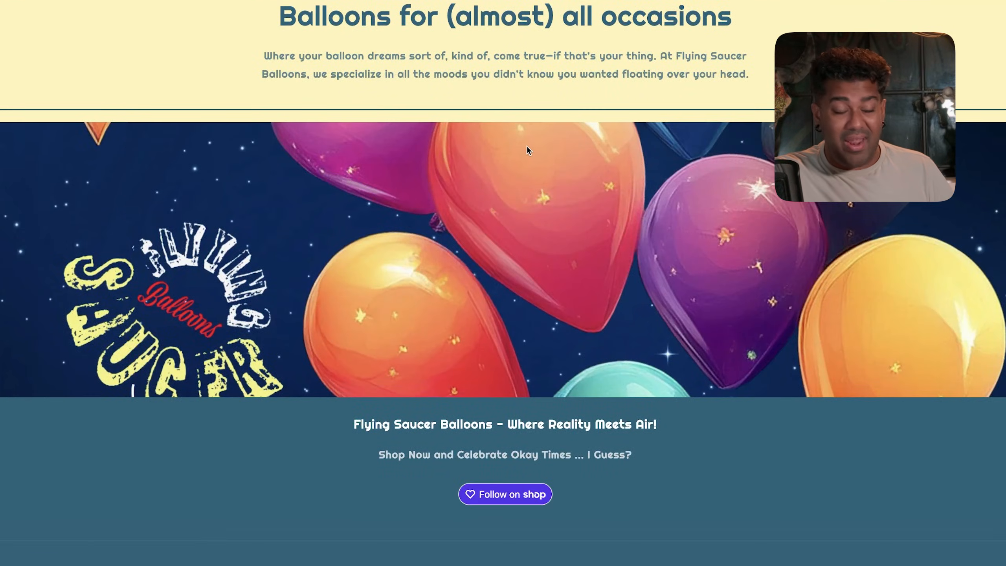
{"action": "scroll", "coordinate": [564, 120], "scroll_direction": "up", "scroll_amount": 20}
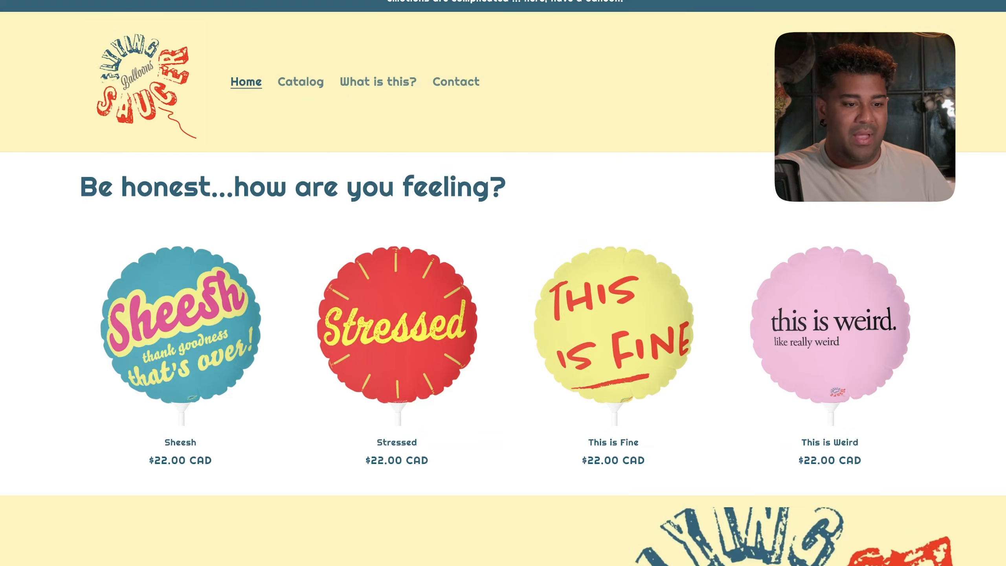
- Search Google for 'google image banner size shopify' in a new tab
{"action": "key", "text": "ctrl+t"}
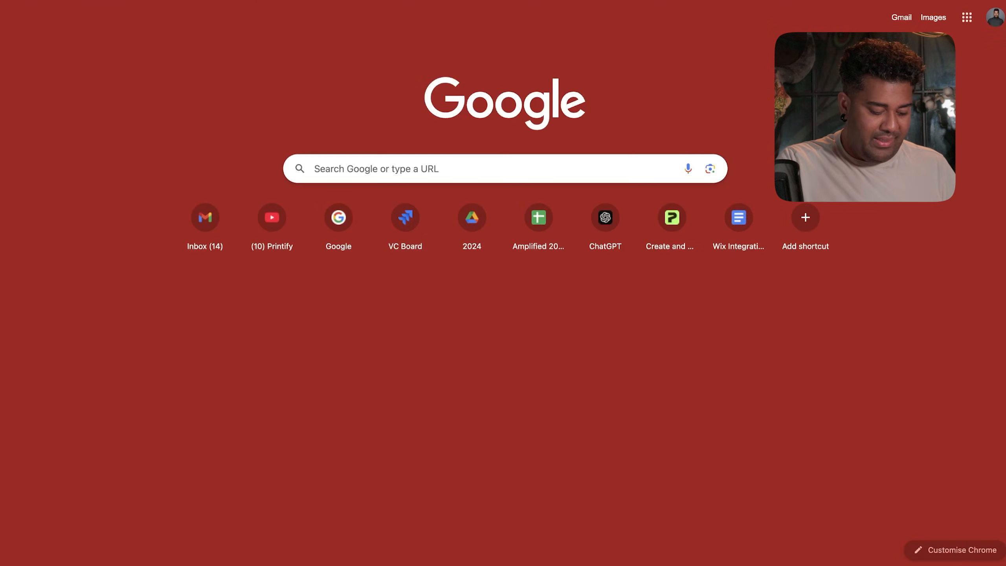
{"action": "type", "text": "google image banner sizes"}
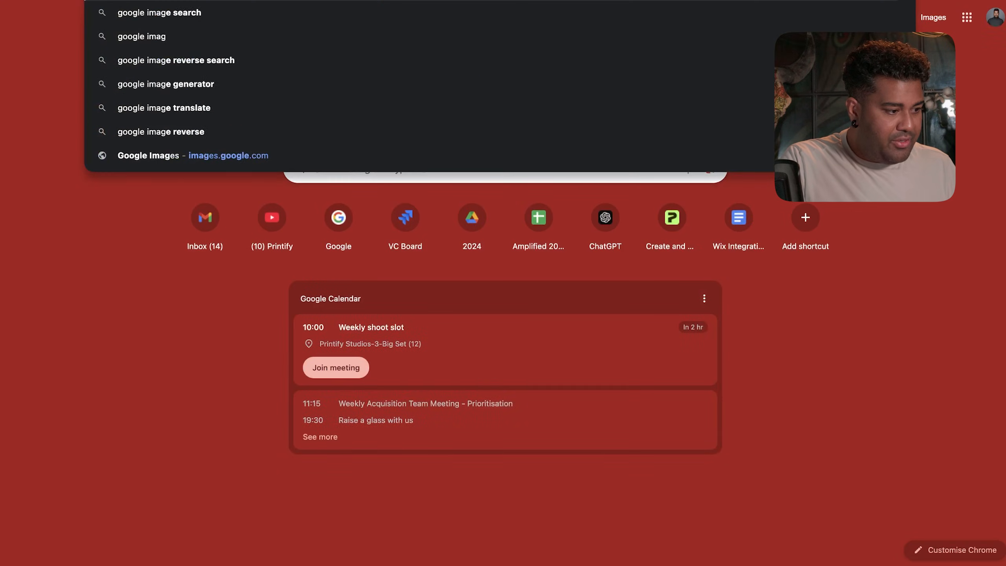
{"action": "key", "text": "BackSpace"}
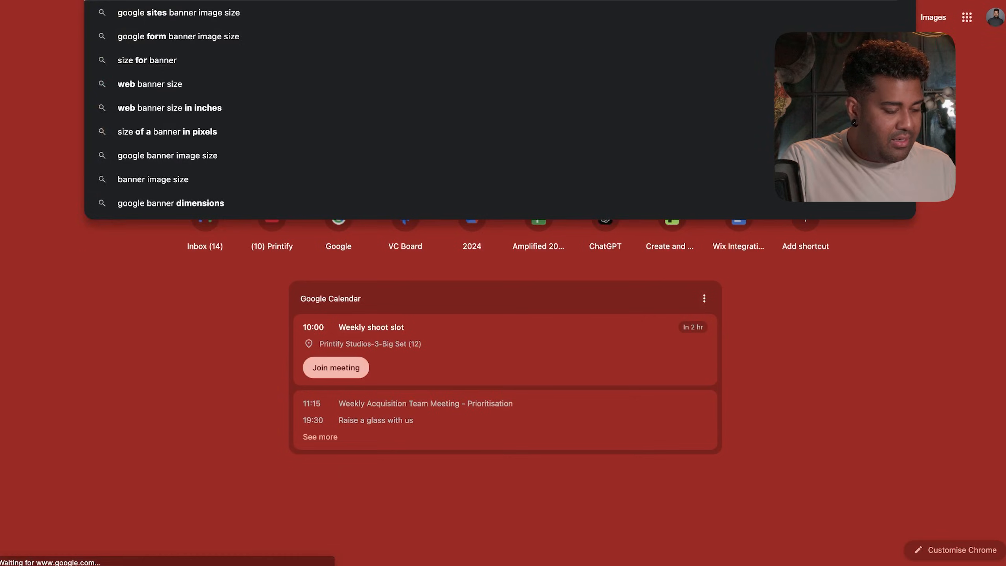
{"action": "type", "text": "shopify"}
{"action": "key", "text": "Return"}
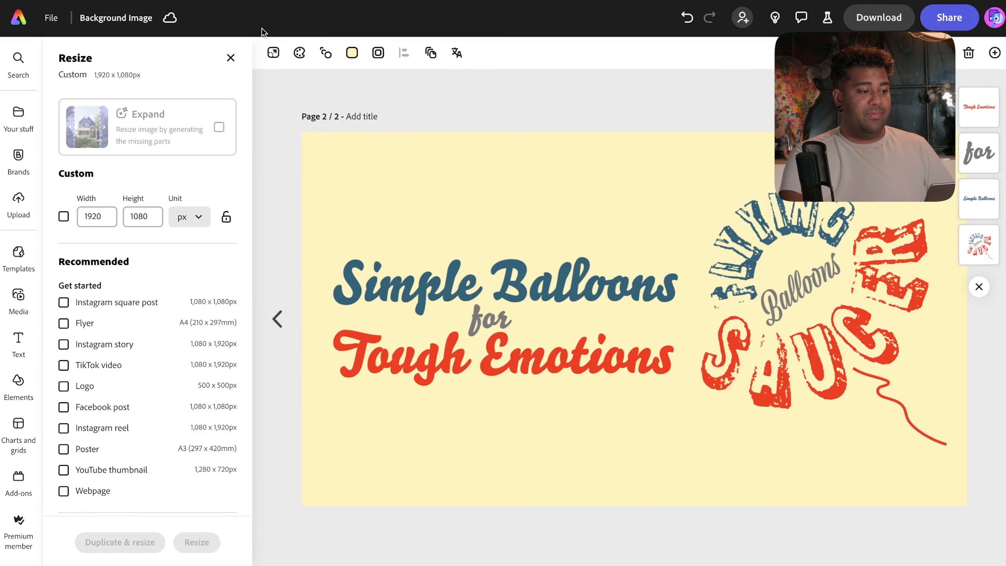
- Resize the Background Image page to 1200 × 400 pixels
{"action": "left_click", "coordinate": [269, 57]}
{"action": "left_click", "coordinate": [274, 51]}
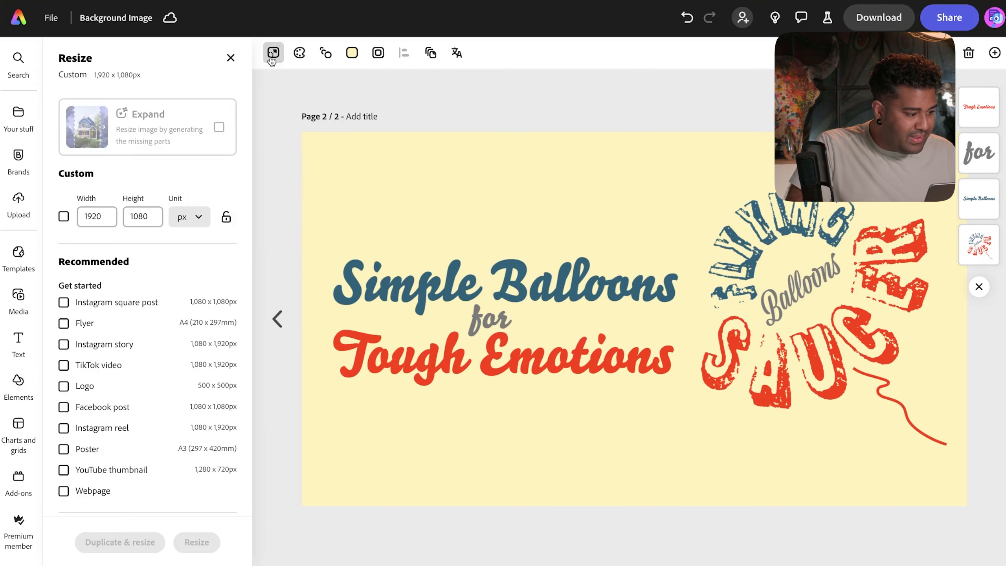
{"action": "left_click", "coordinate": [99, 222]}
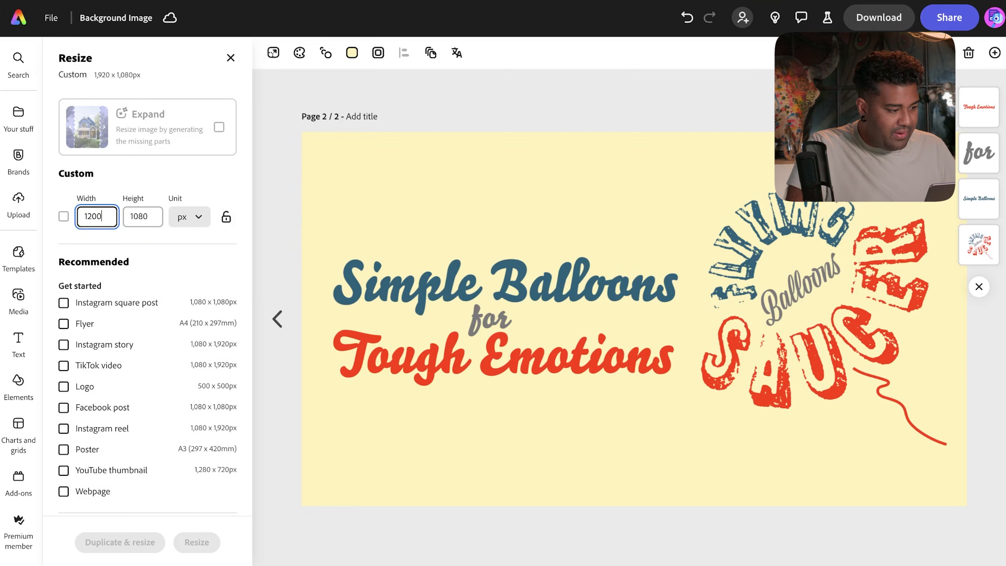
{"action": "type", "text": "0"}
{"action": "type", "text": "4000"}
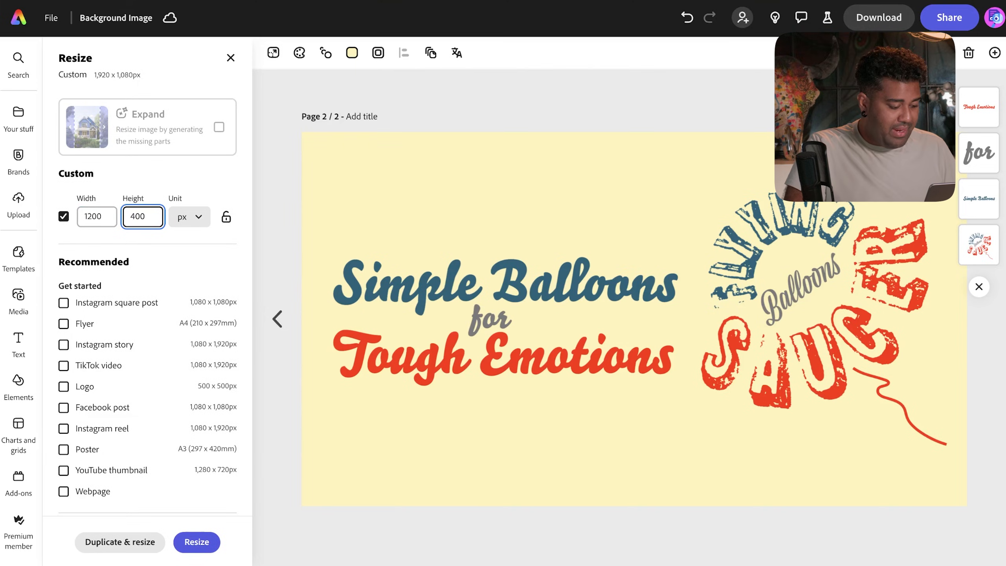
{"action": "left_click", "coordinate": [191, 543]}
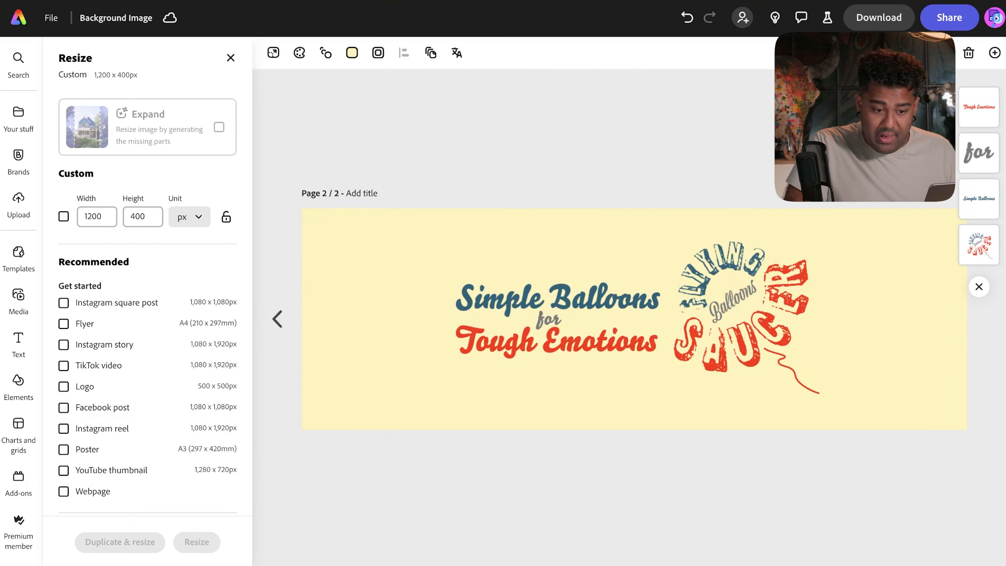
- Move the Flying Saucer logo right, then shift and enlarge the headline text
{"action": "left_click_drag", "start_coordinate": [881, 316], "coordinate": [745, 272]}
{"action": "left_click_drag", "start_coordinate": [379, 286], "coordinate": [587, 345]}
{"action": "left_click_drag", "start_coordinate": [594, 301], "coordinate": [514, 292]}
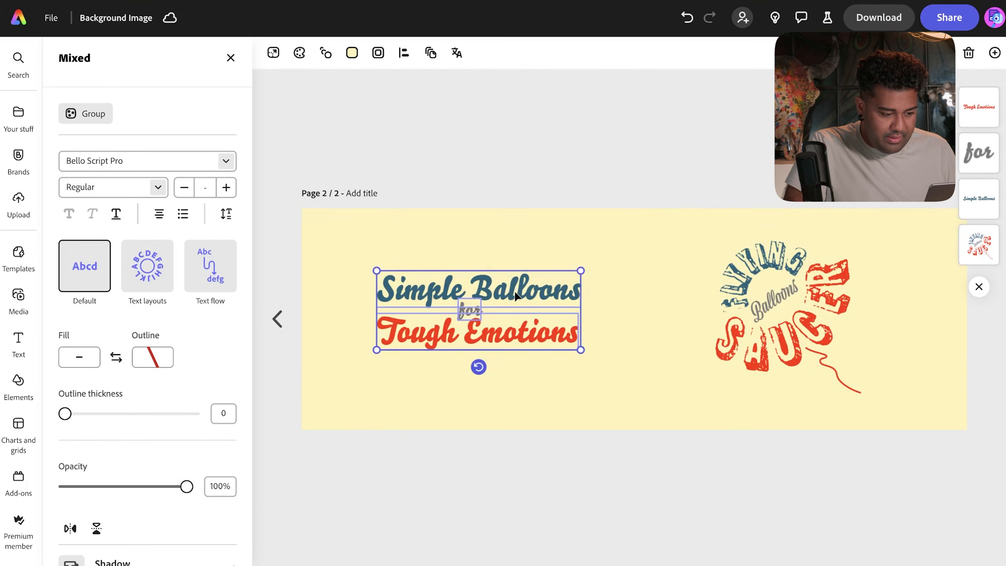
{"action": "left_click_drag", "start_coordinate": [581, 349], "coordinate": [635, 406]}
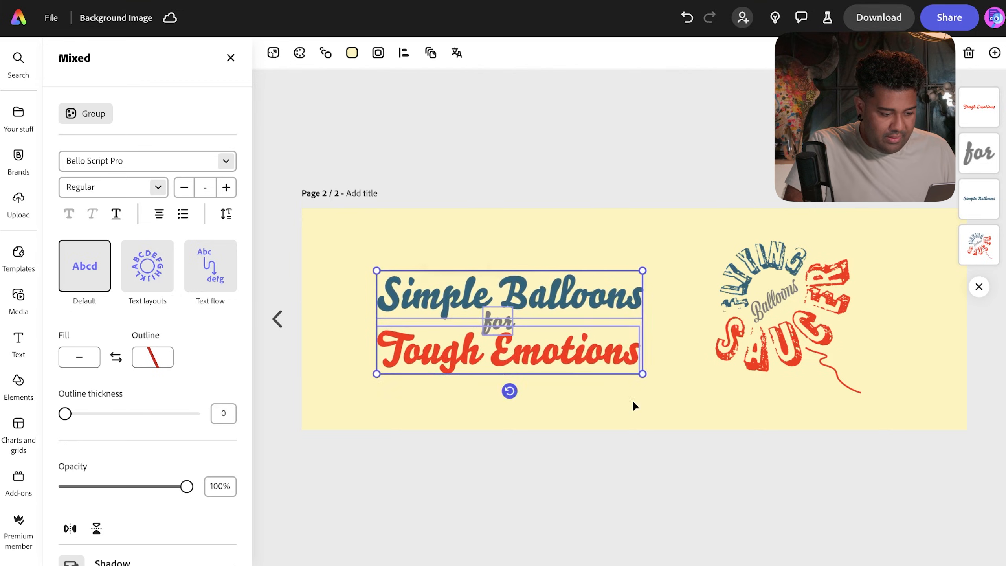
{"action": "left_click_drag", "start_coordinate": [610, 332], "coordinate": [596, 318]}
{"action": "left_click", "coordinate": [787, 307]}
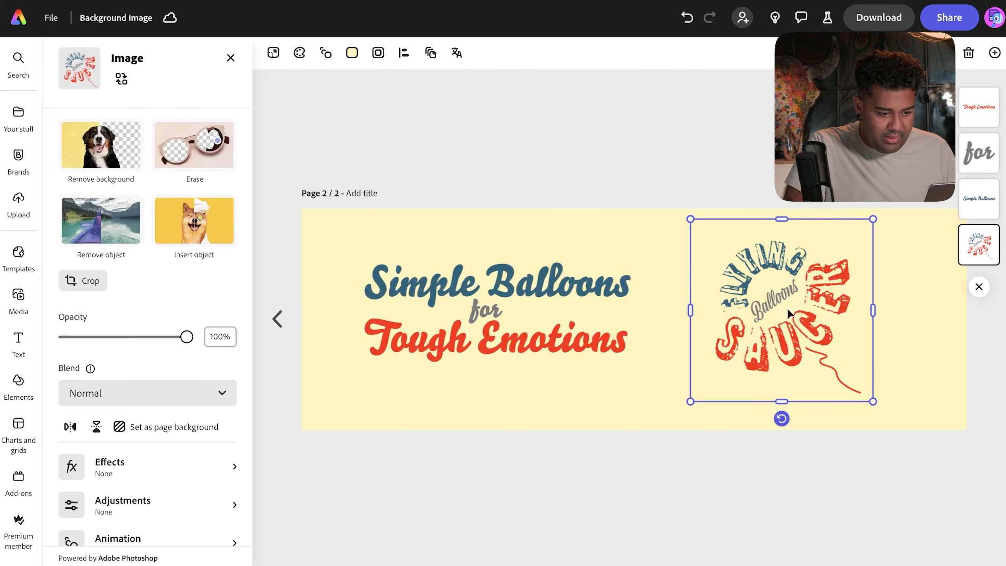
{"action": "left_click", "coordinate": [600, 317]}
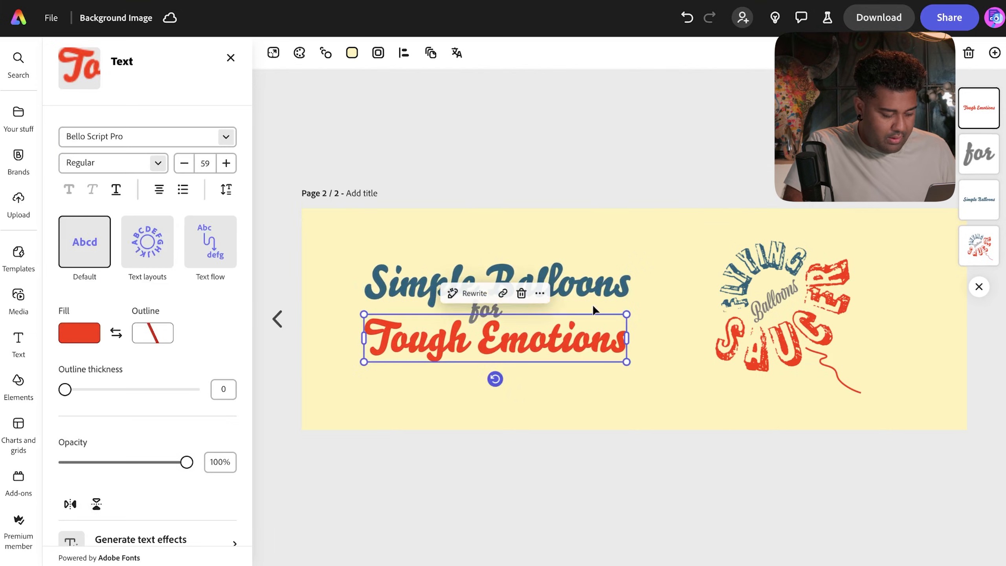
{"action": "left_click", "coordinate": [328, 243]}
- Centre the headline and enlarged logo vertically, then download the banner
{"action": "left_click_drag", "start_coordinate": [331, 246], "coordinate": [561, 406]}
{"action": "mouse_move", "coordinate": [568, 329]}
{"action": "left_mouse_down"}
{"action": "mouse_move", "coordinate": [563, 342]}
{"action": "mouse_move", "coordinate": [562, 333]}
{"action": "left_mouse_up"}
{"action": "left_click", "coordinate": [833, 346]}
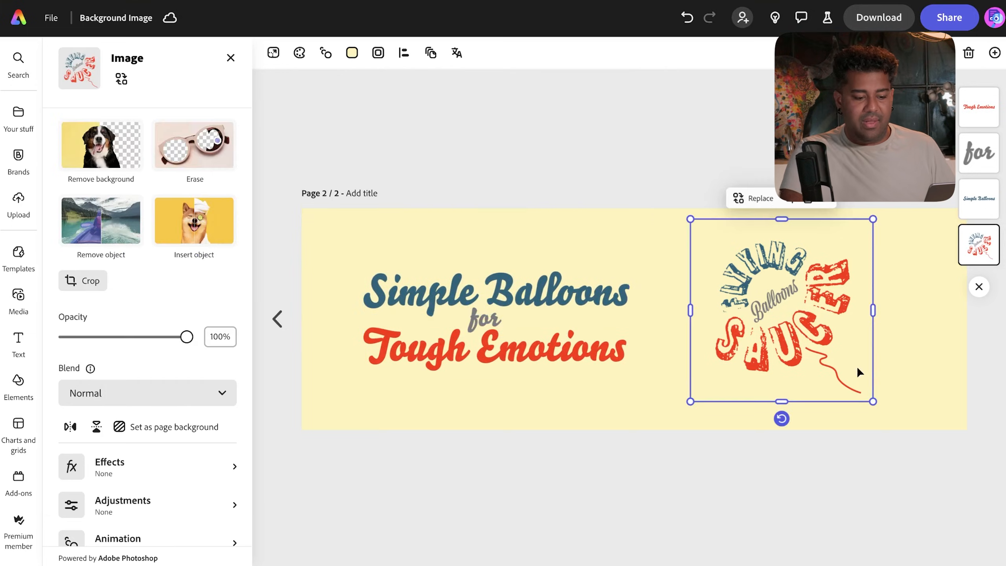
{"action": "left_click_drag", "start_coordinate": [872, 400], "coordinate": [900, 426]}
{"action": "left_click_drag", "start_coordinate": [821, 332], "coordinate": [812, 330]}
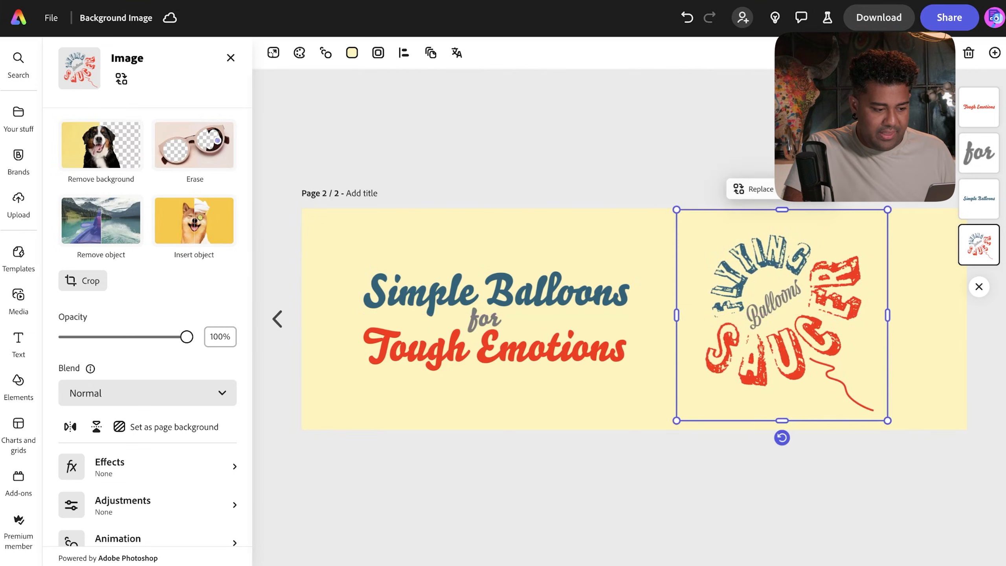
{"action": "left_click", "coordinate": [839, 158]}
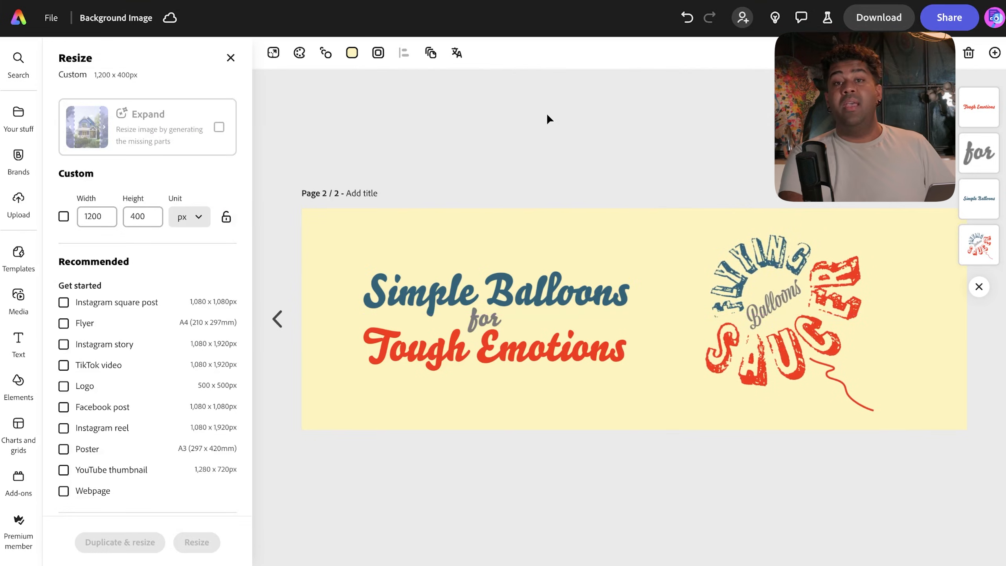
{"action": "left_click", "coordinate": [878, 17]}
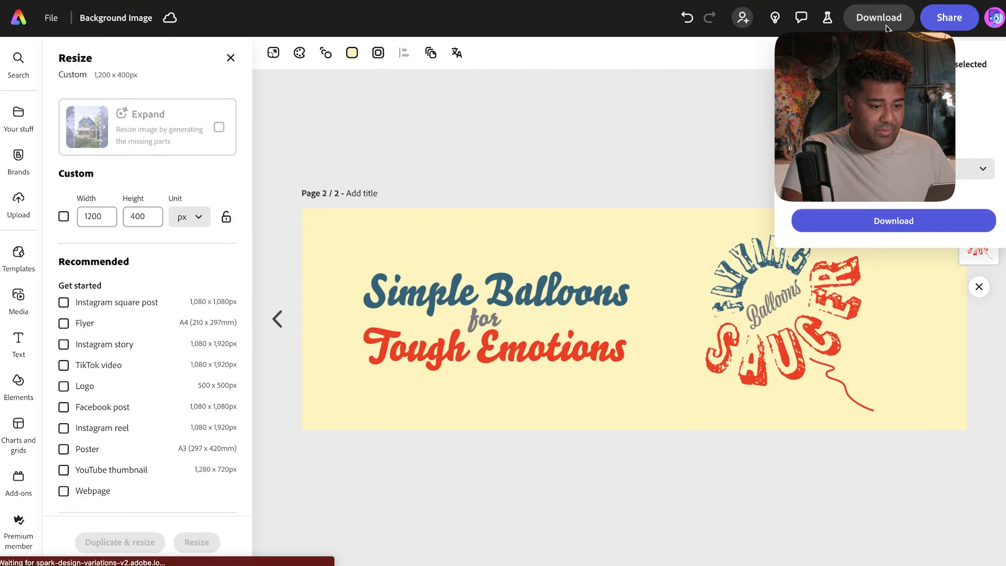
{"action": "left_click", "coordinate": [851, 223]}
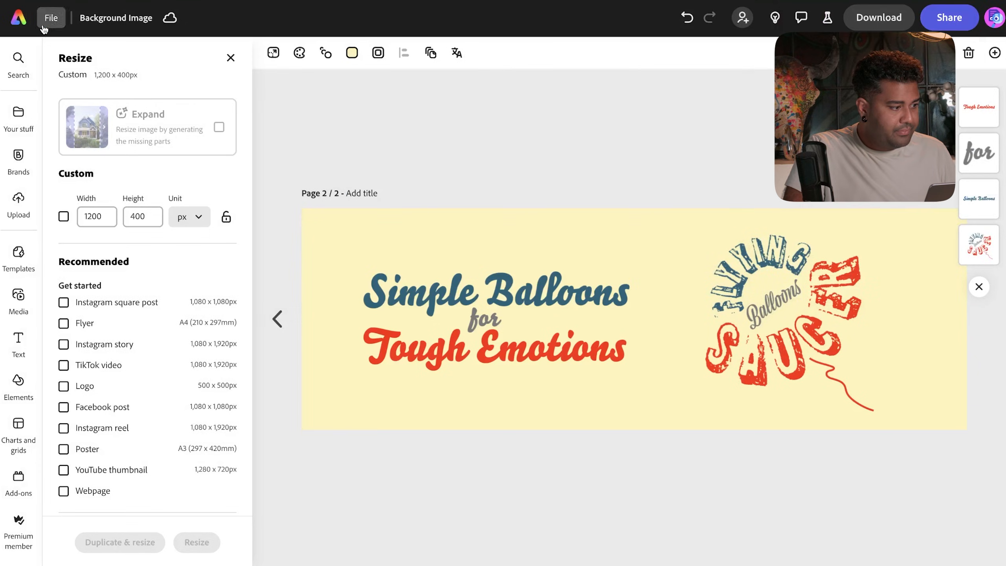
- Open the recent 'background' design and expand-resize it to 1200 × 400
{"action": "left_click", "coordinate": [19, 23]}
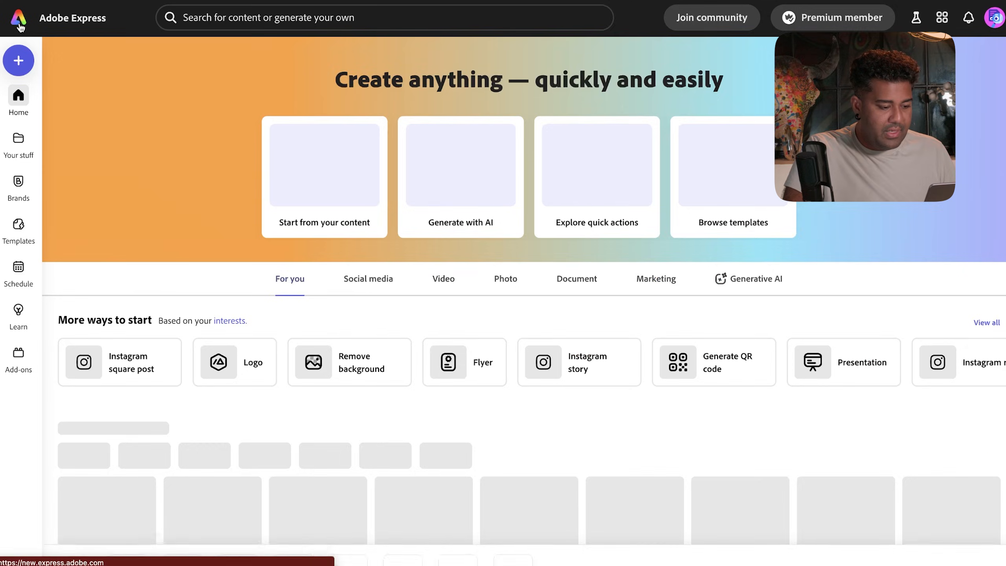
{"action": "scroll", "coordinate": [301, 340], "scroll_direction": "down", "scroll_amount": 5}
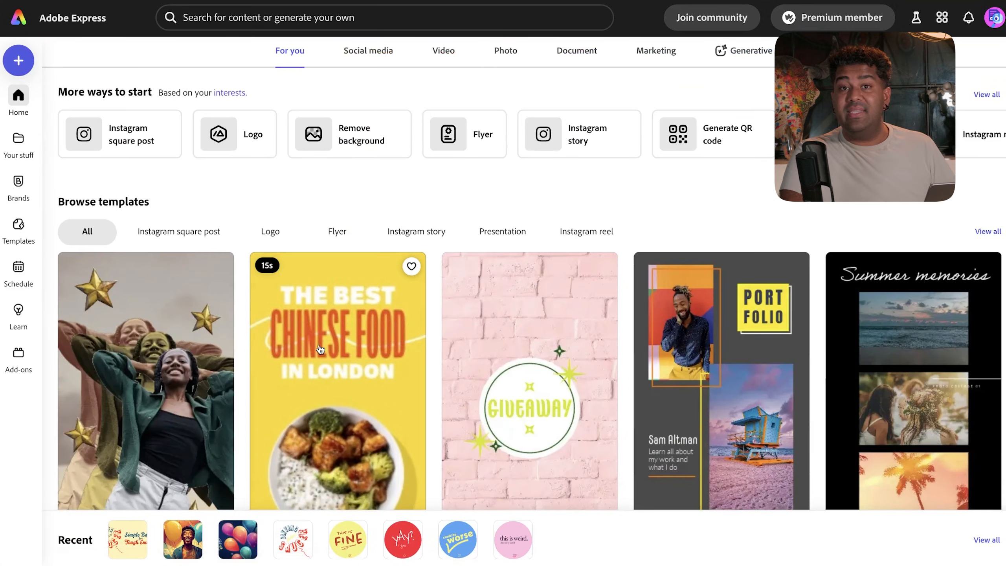
{"action": "scroll", "coordinate": [302, 341], "scroll_direction": "down", "scroll_amount": 1}
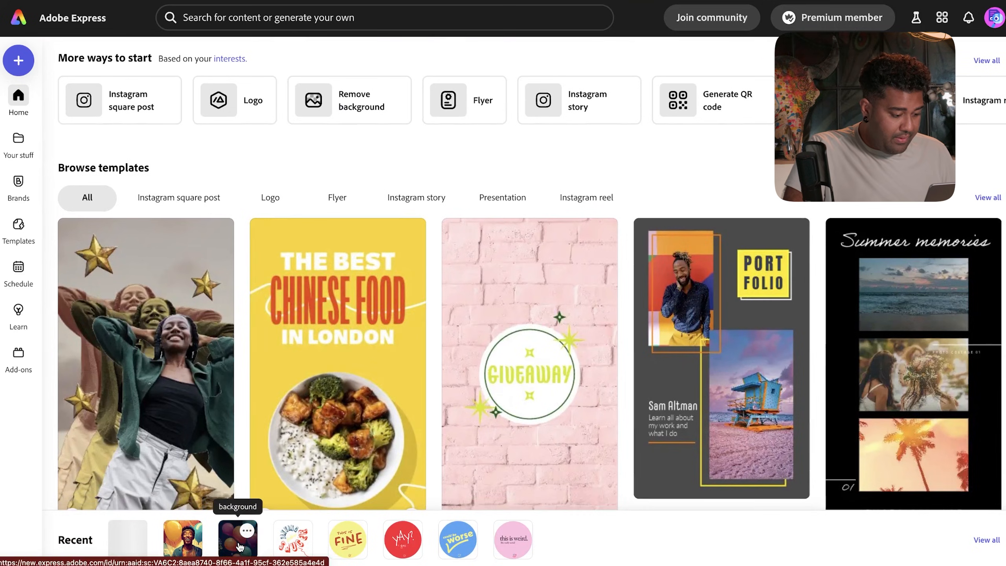
{"action": "left_click", "coordinate": [229, 549]}
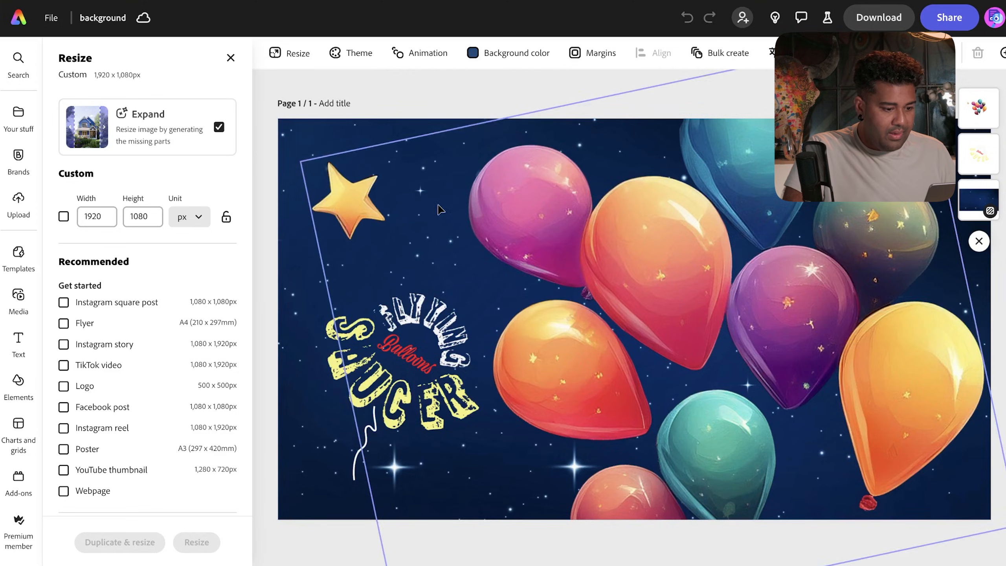
{"action": "type", "text": "1200"}
{"action": "key", "text": "Tab"}
{"action": "type", "text": "400"}
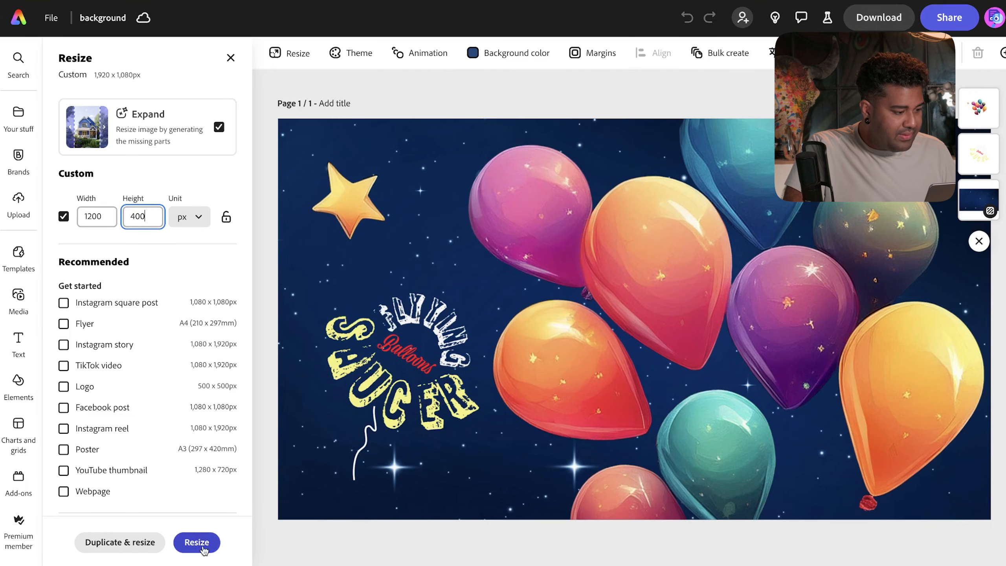
{"action": "left_click", "coordinate": [204, 548]}
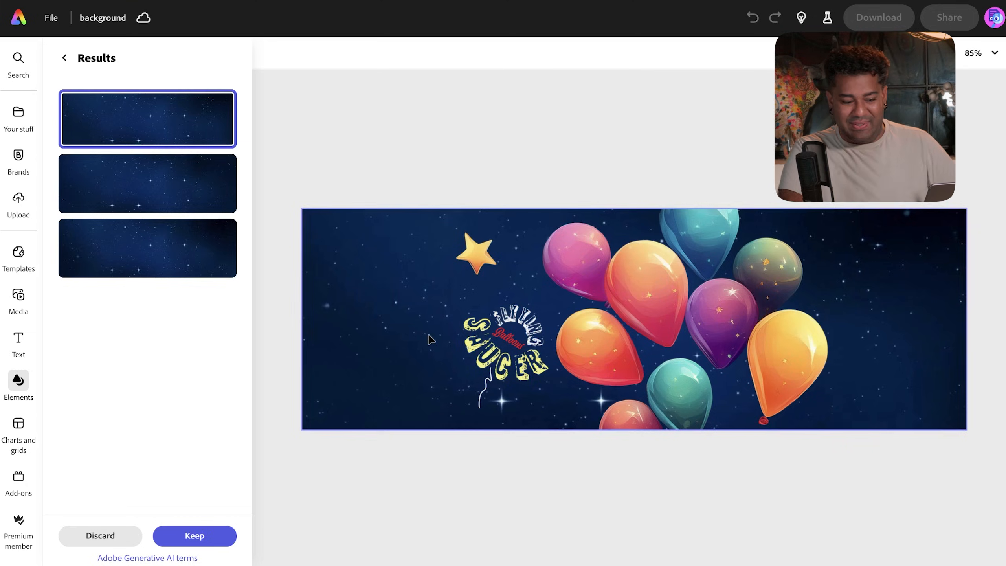
- Keep the generated starfield, move the balloons left, and enlarge and place the logo
{"action": "left_click", "coordinate": [467, 334]}
{"action": "left_click_drag", "start_coordinate": [494, 334], "coordinate": [389, 330]}
{"action": "left_click", "coordinate": [476, 344]}
{"action": "left_click_drag", "start_coordinate": [472, 358], "coordinate": [524, 376]}
{"action": "left_click_drag", "start_coordinate": [436, 351], "coordinate": [426, 338]}
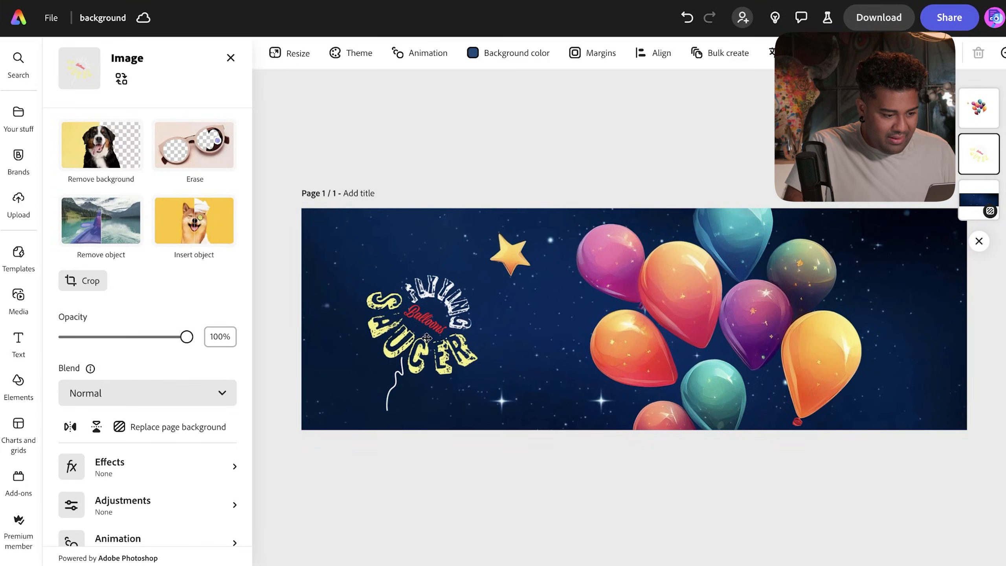
{"action": "mouse_move", "coordinate": [710, 335]}
{"action": "left_mouse_down"}
{"action": "mouse_move", "coordinate": [730, 335]}
{"action": "mouse_move", "coordinate": [703, 335]}
{"action": "left_mouse_up"}
{"action": "left_click_drag", "start_coordinate": [433, 335], "coordinate": [439, 342]}
{"action": "left_click_drag", "start_coordinate": [704, 327], "coordinate": [721, 326]}
{"action": "left_click_drag", "start_coordinate": [453, 325], "coordinate": [460, 327]}
- Fine-tune the balloons and logo positions, then download the wide banner
{"action": "left_click", "coordinate": [570, 149]}
{"action": "left_click_drag", "start_coordinate": [781, 311], "coordinate": [792, 311]}
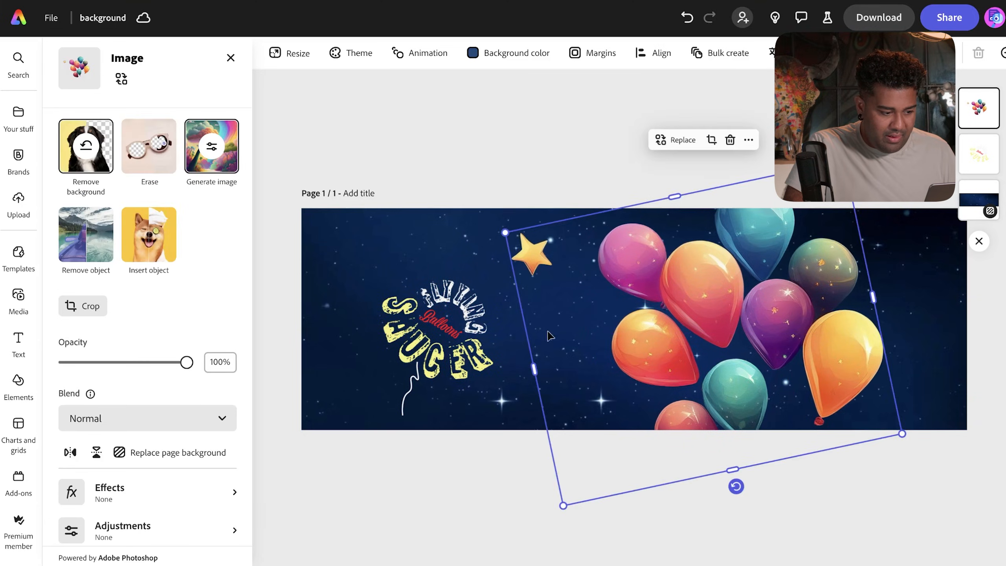
{"action": "left_click", "coordinate": [481, 170]}
{"action": "left_click_drag", "start_coordinate": [429, 313], "coordinate": [434, 313]}
{"action": "left_click", "coordinate": [445, 145]}
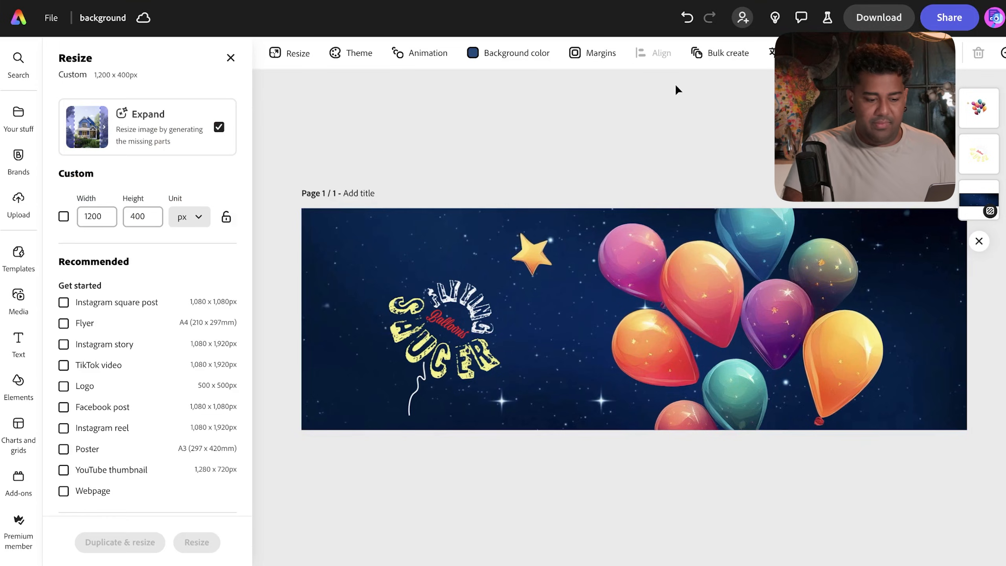
{"action": "left_click", "coordinate": [937, 27]}
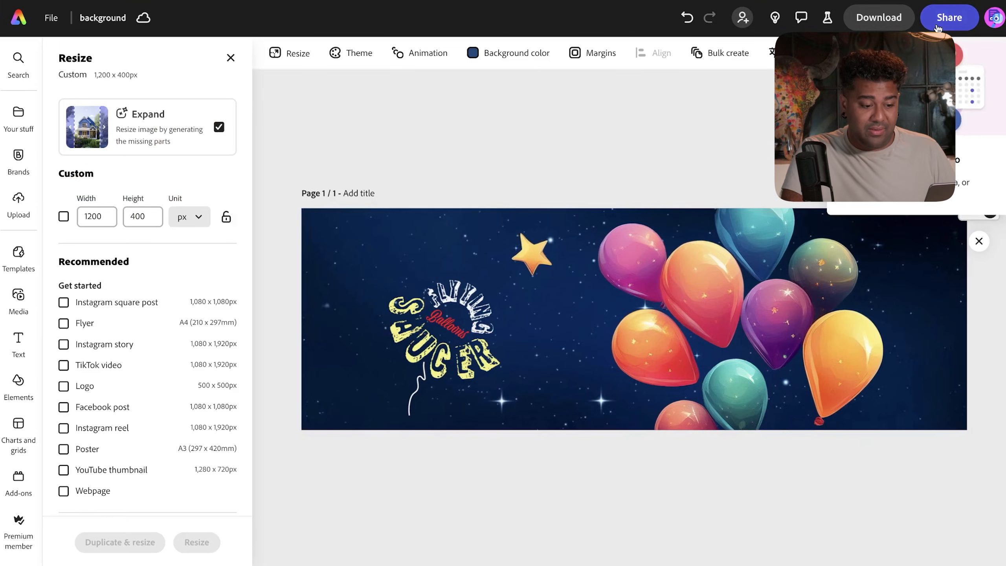
{"action": "left_click", "coordinate": [878, 20]}
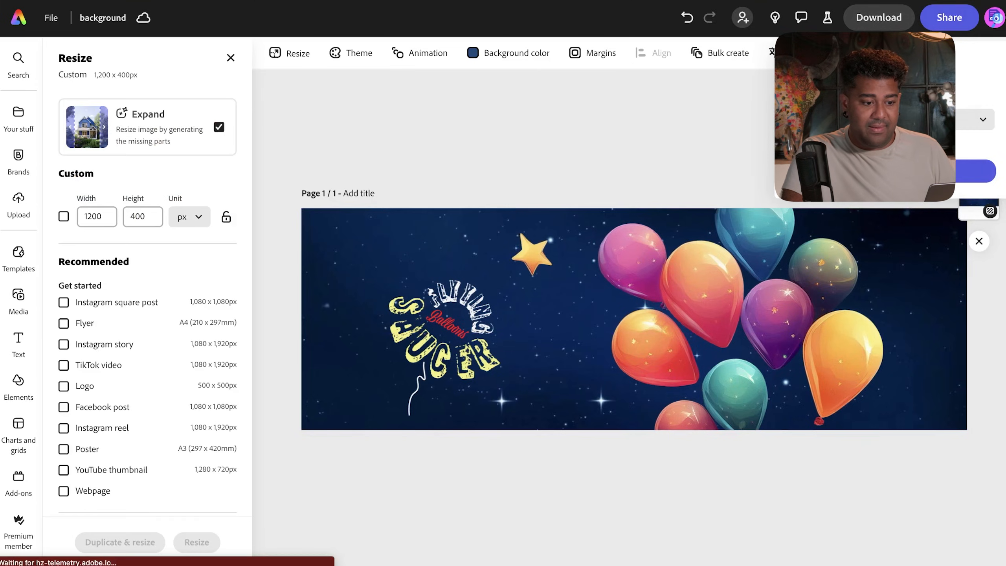
{"action": "left_click", "coordinate": [890, 171]}
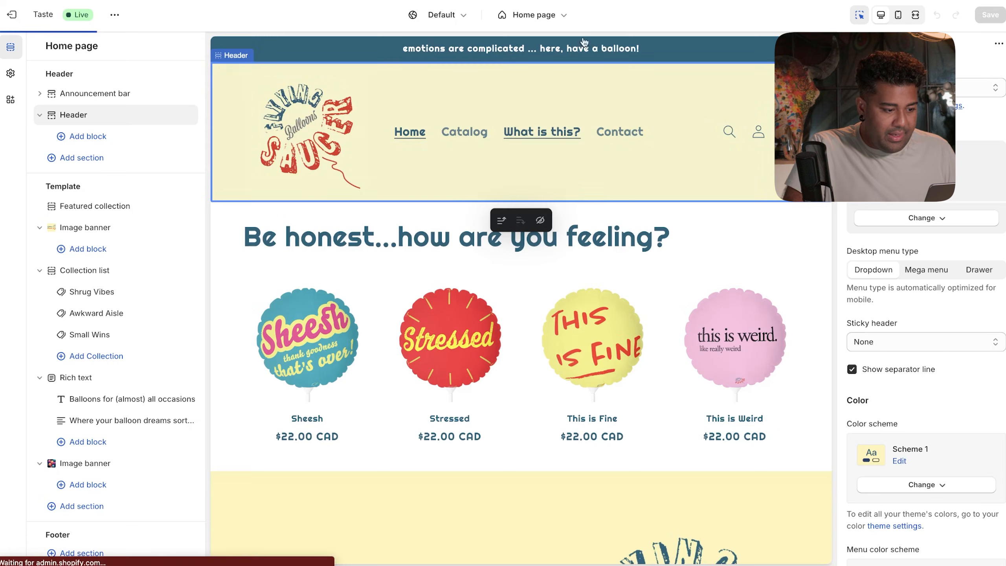
- Upload the two downloaded background images to the Image banner's file library
{"action": "scroll", "coordinate": [549, 343], "scroll_direction": "down", "scroll_amount": 9}
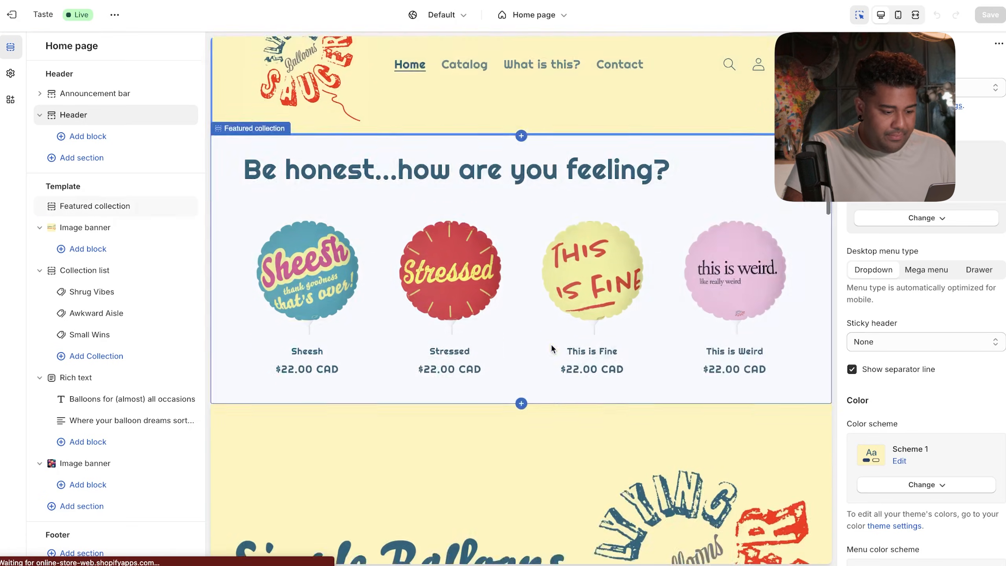
{"action": "left_click", "coordinate": [524, 357]}
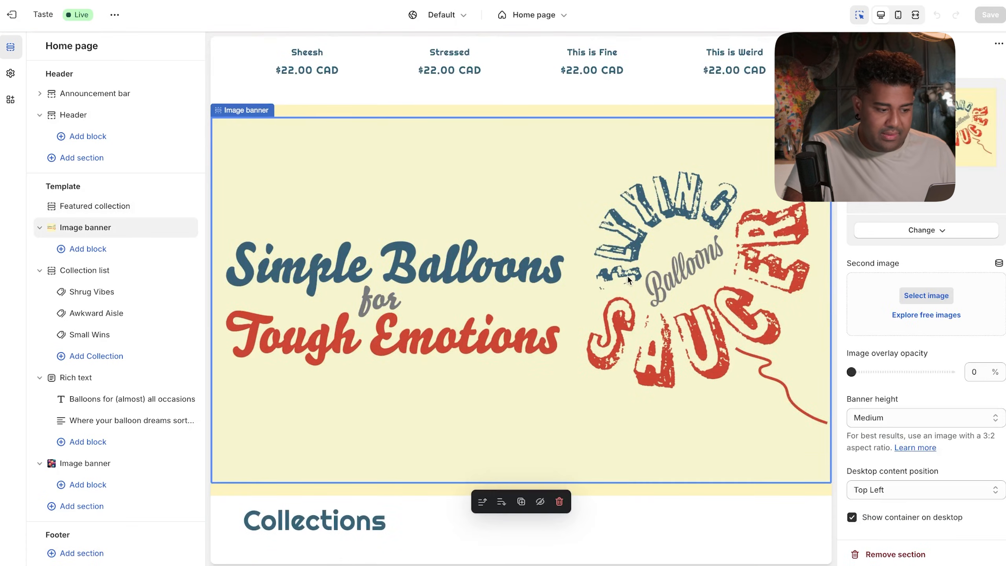
{"action": "left_click", "coordinate": [906, 230]}
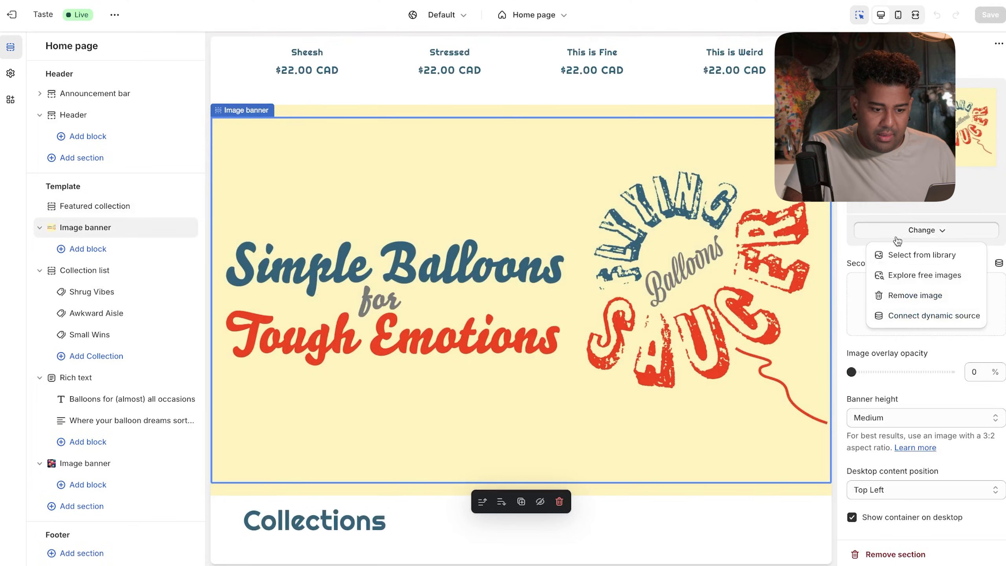
{"action": "left_click", "coordinate": [896, 255]}
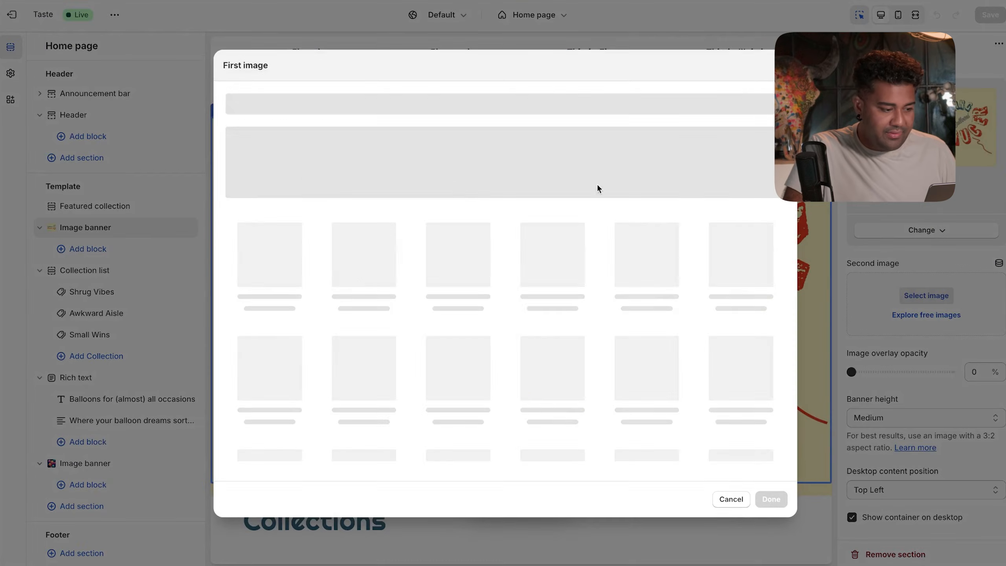
{"action": "left_click", "coordinate": [517, 182]}
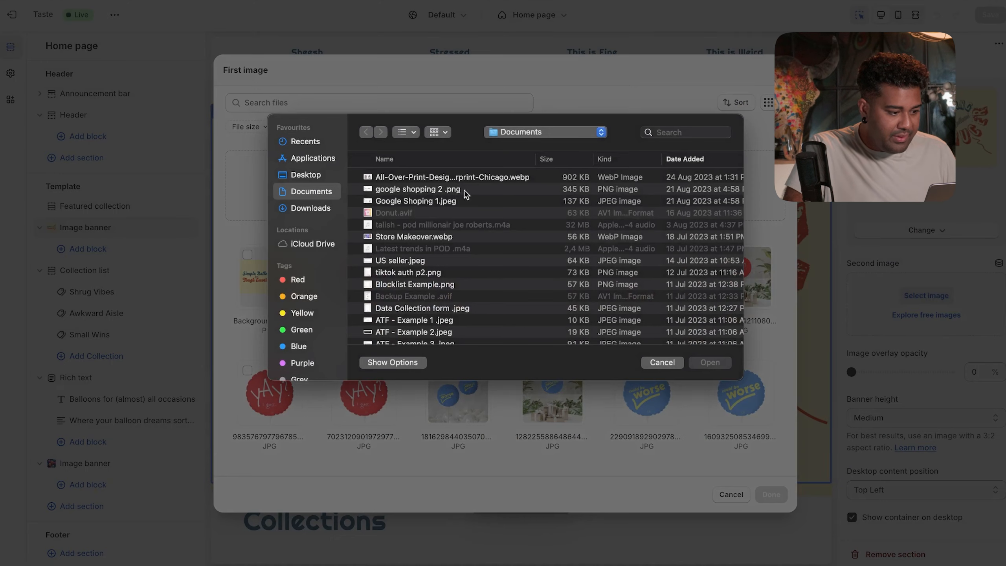
{"action": "left_click", "coordinate": [305, 210]}
{"action": "left_click_drag", "start_coordinate": [355, 177], "coordinate": [353, 192]}
{"action": "left_click", "coordinate": [689, 361]}
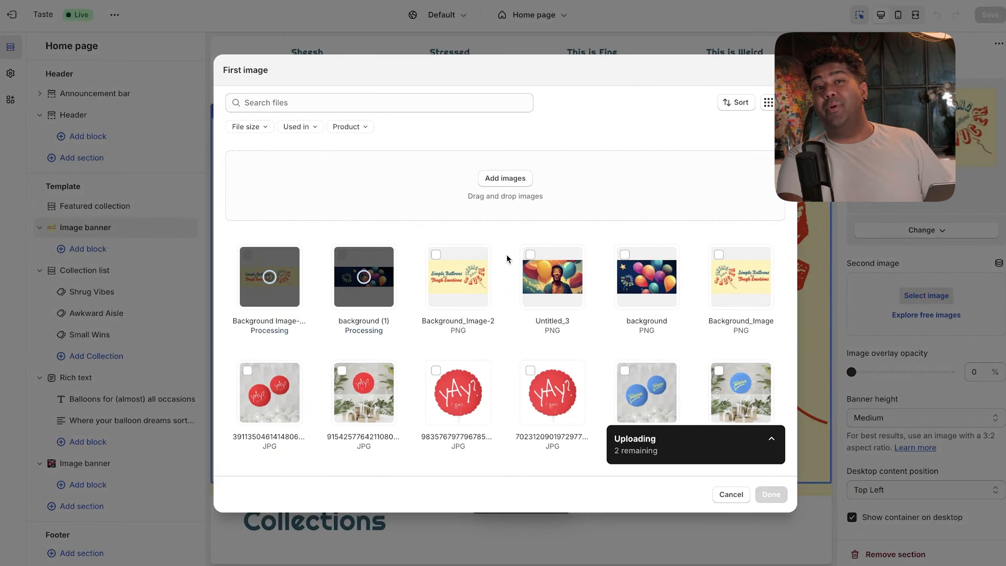
- Apply the Simple Balloons image to the banner and set its height to Small
{"action": "left_click", "coordinate": [248, 255]}
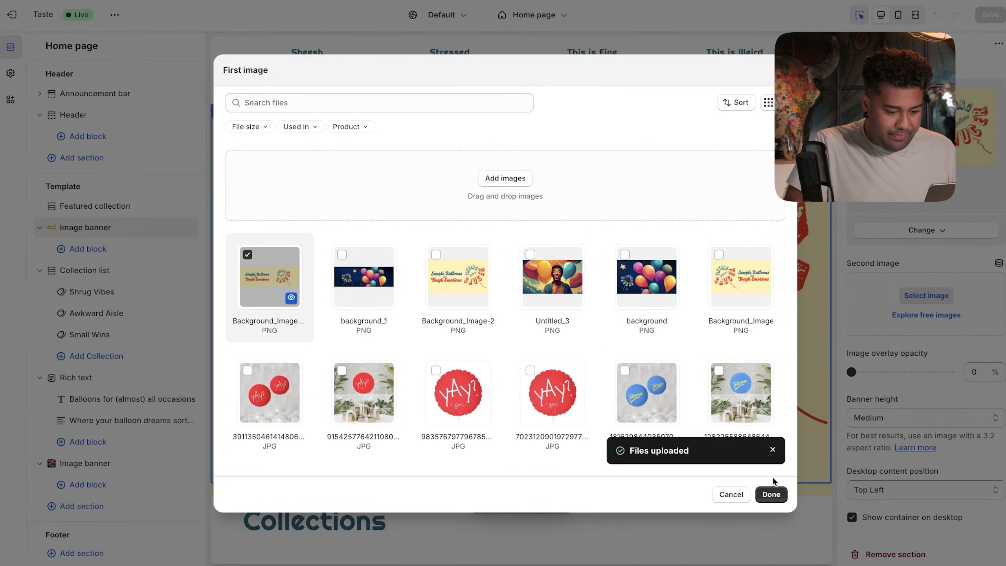
{"action": "left_click", "coordinate": [778, 498]}
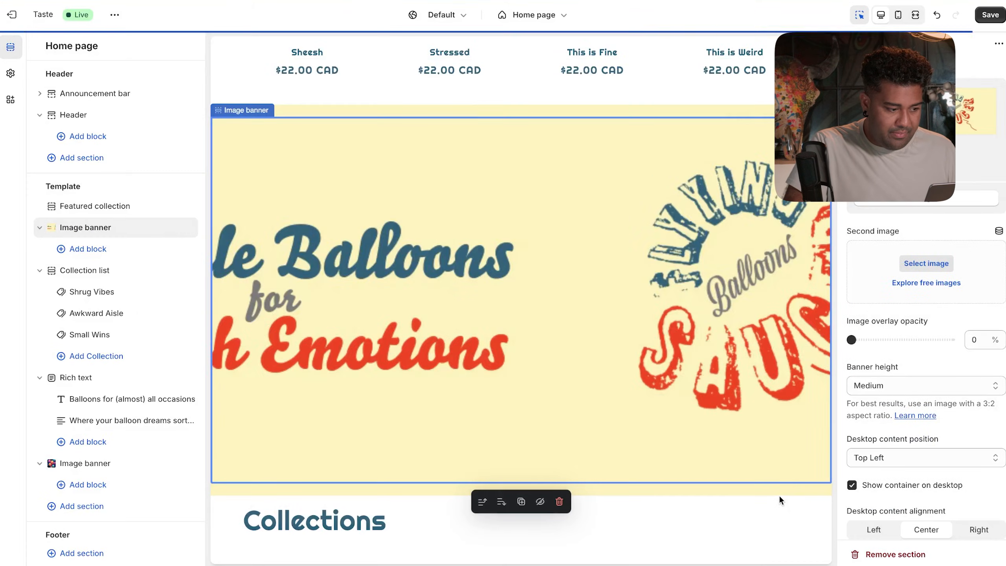
{"action": "left_click", "coordinate": [912, 387]}
{"action": "left_click", "coordinate": [914, 376]}
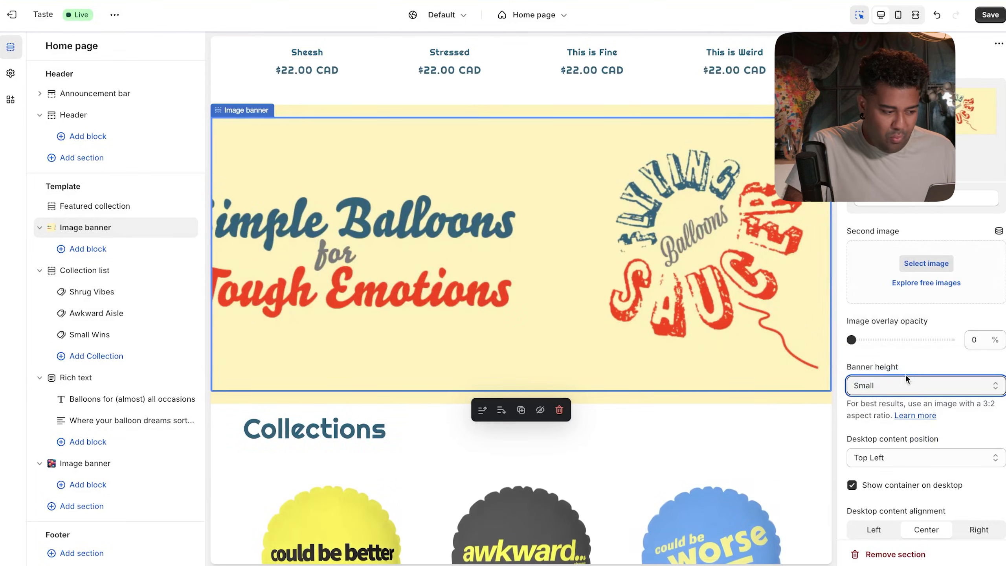
{"action": "left_click", "coordinate": [648, 286]}
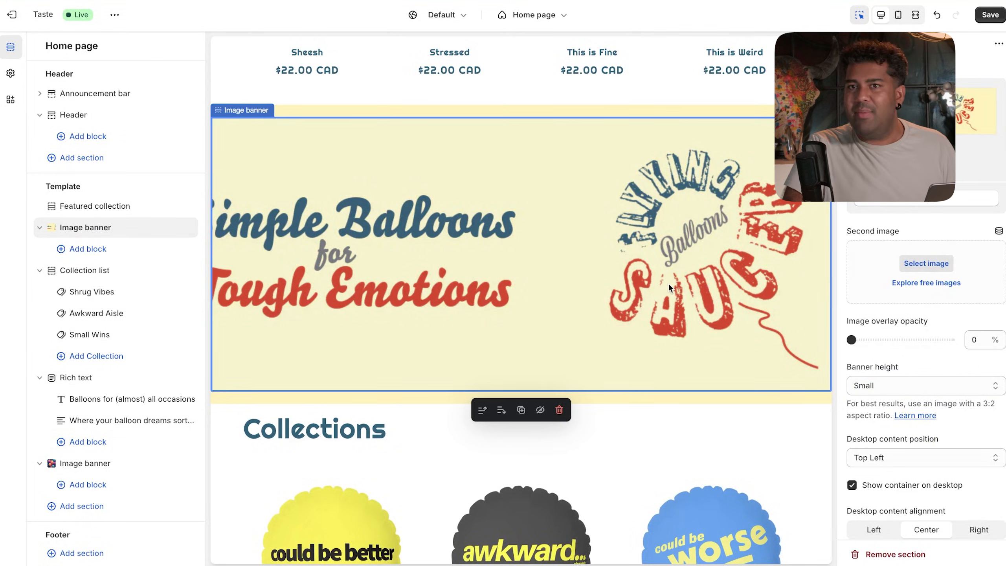
{"action": "scroll", "coordinate": [653, 293], "scroll_direction": "down", "scroll_amount": 10}
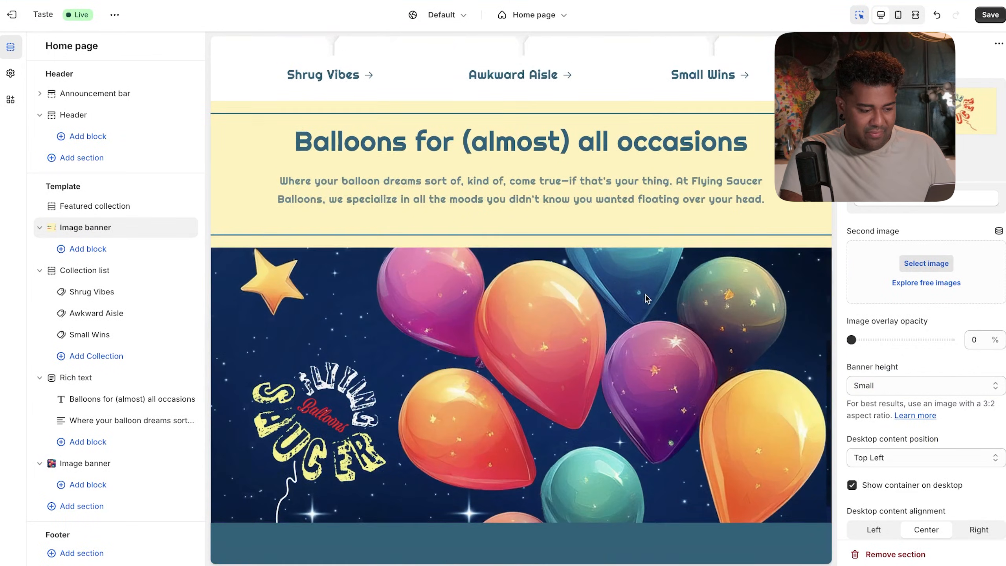
- Set background_1 as the second Image banner's picture
{"action": "left_click", "coordinate": [614, 332]}
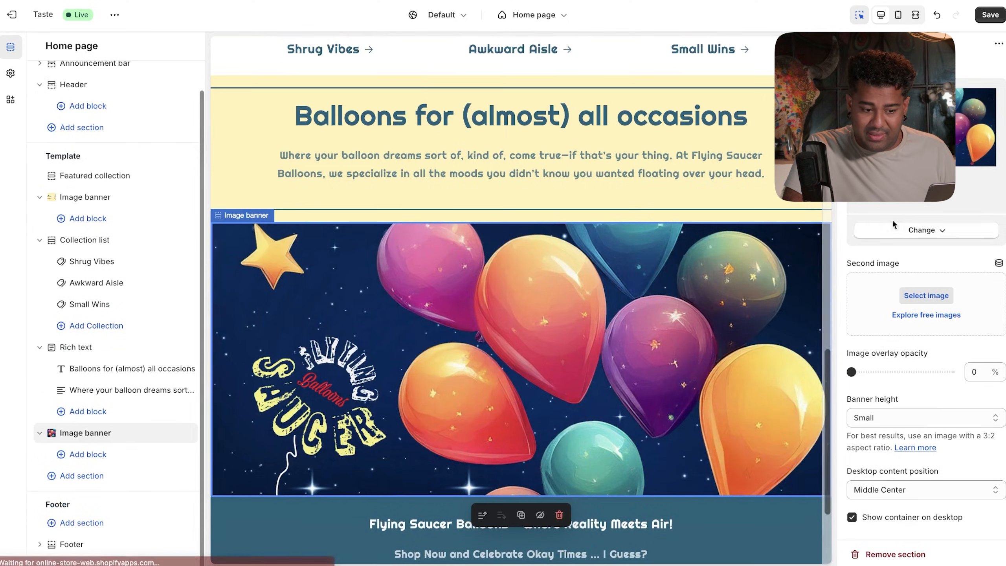
{"action": "left_click", "coordinate": [923, 231]}
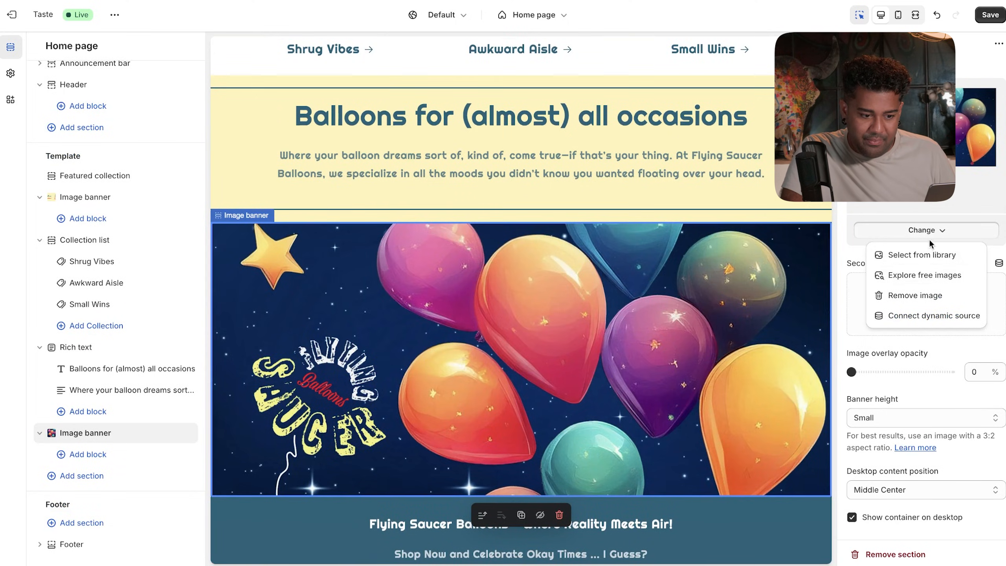
{"action": "left_click", "coordinate": [947, 204]}
{"action": "key", "text": "Escape"}
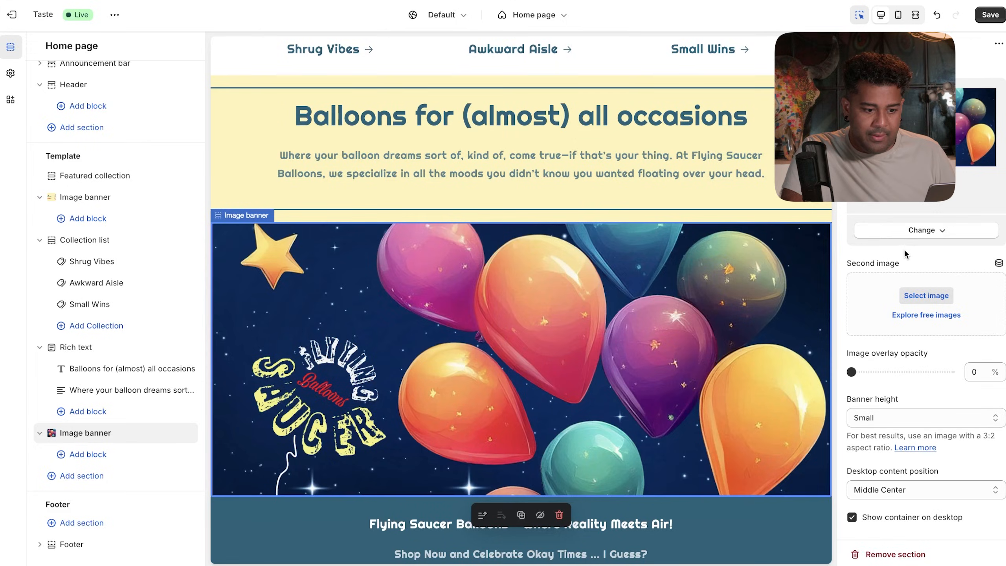
{"action": "left_click", "coordinate": [911, 231]}
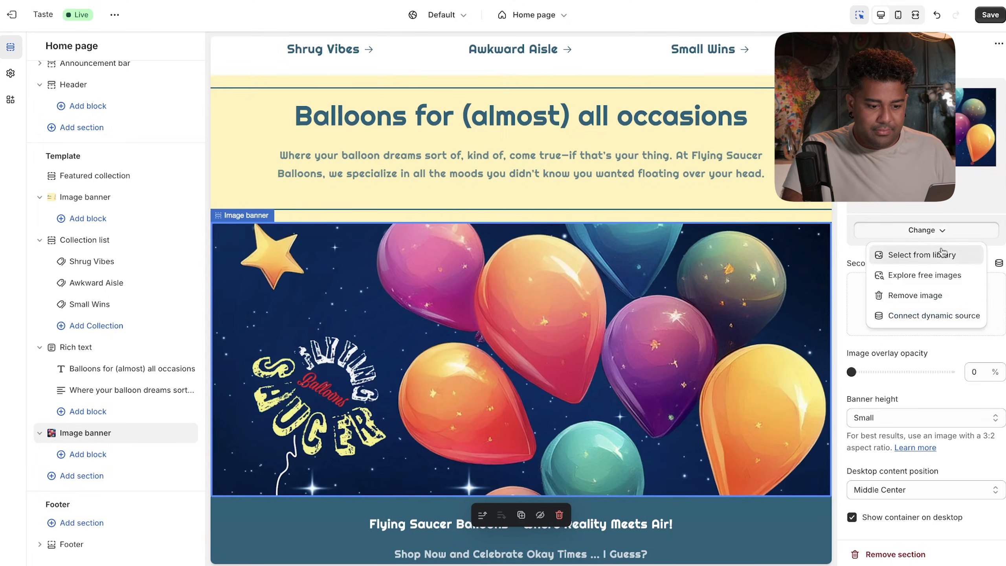
{"action": "left_click", "coordinate": [922, 254]}
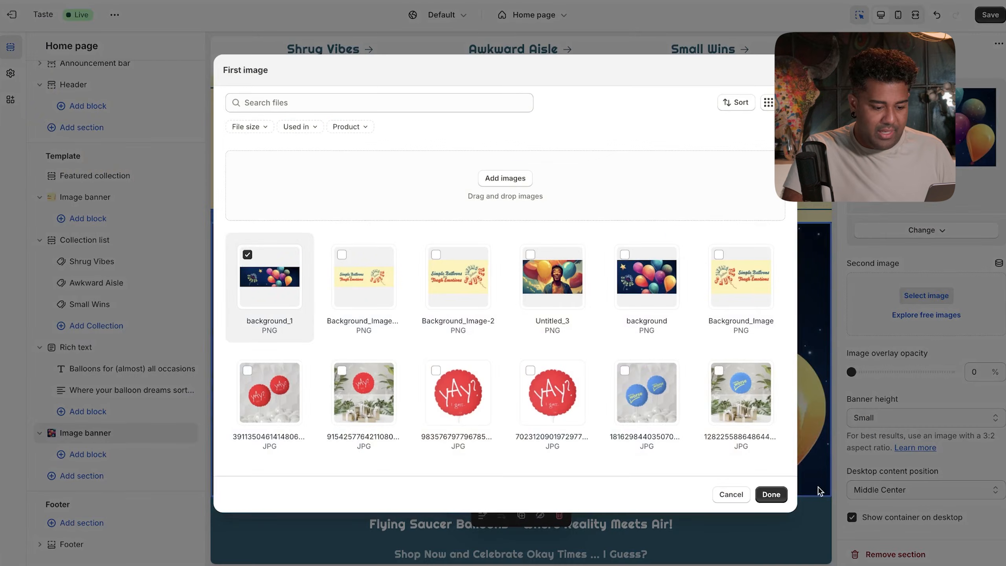
{"action": "left_click", "coordinate": [770, 494]}
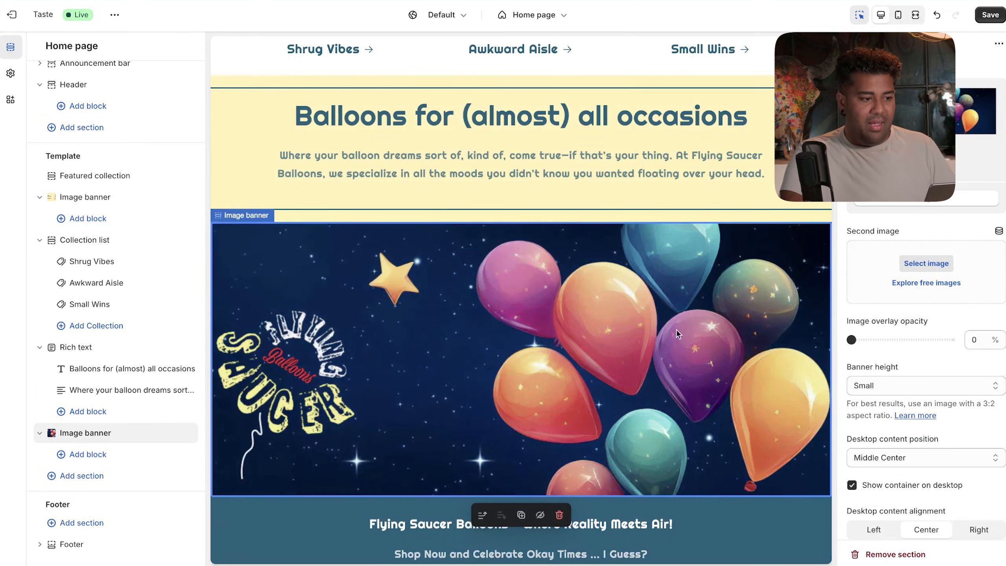
- Review the updated banner and save the theme changes
{"action": "scroll", "coordinate": [586, 239], "scroll_direction": "up", "scroll_amount": 16}
{"action": "scroll", "coordinate": [504, 54], "scroll_direction": "down", "scroll_amount": 5}
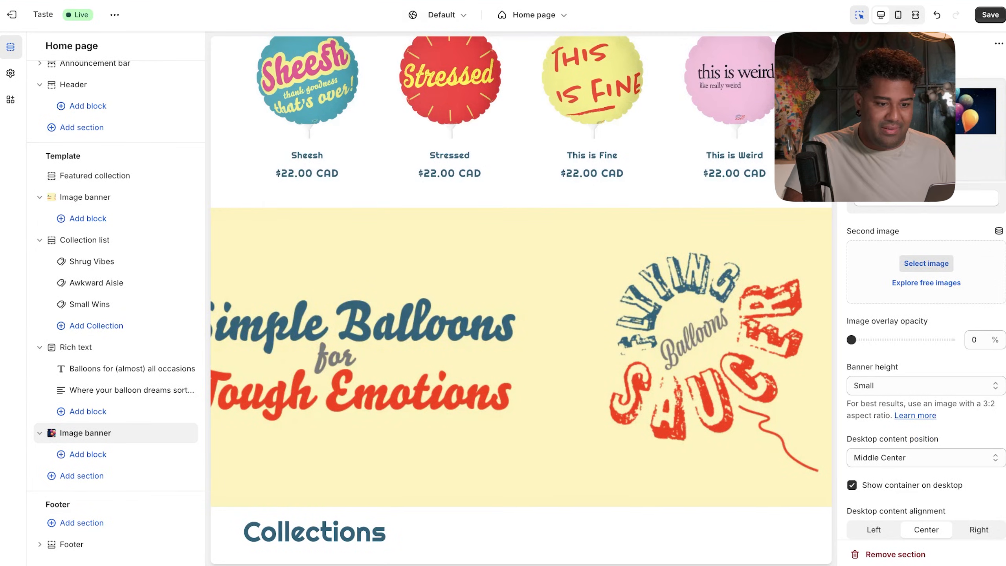
{"action": "left_click", "coordinate": [992, 17]}
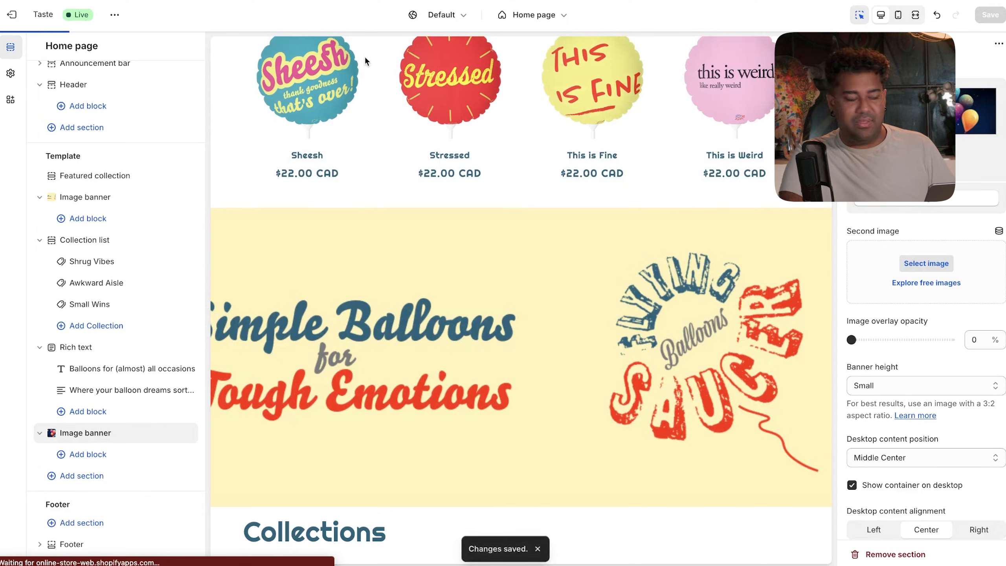
- Exit the theme editor back to the Themes list
{"action": "left_click", "coordinate": [14, 16]}
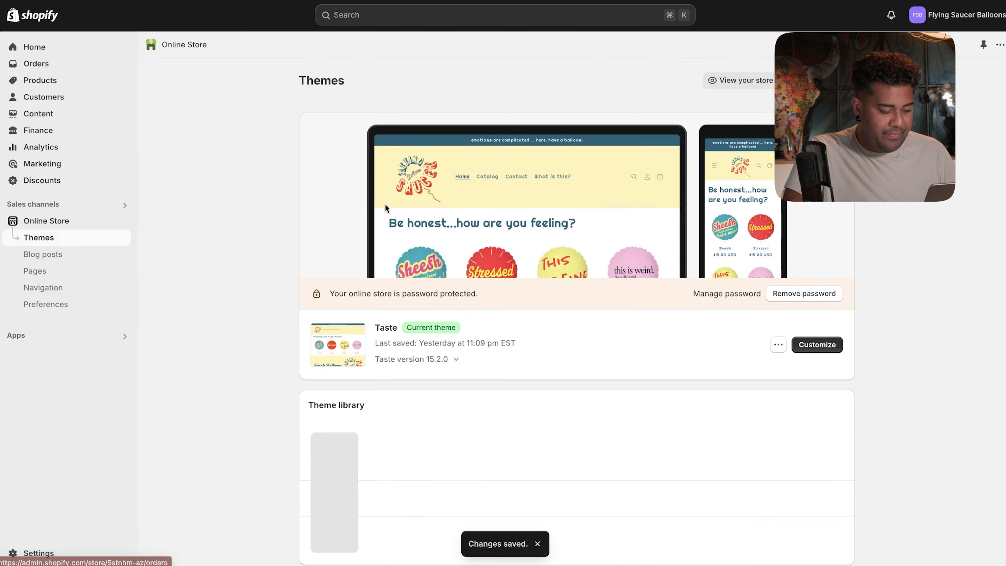
{"action": "scroll", "coordinate": [503, 388], "scroll_direction": "down", "scroll_amount": 6}
{"action": "scroll", "coordinate": [503, 388], "scroll_direction": "up", "scroll_amount": 2}
{"action": "scroll", "coordinate": [503, 392], "scroll_direction": "up", "scroll_amount": 2}
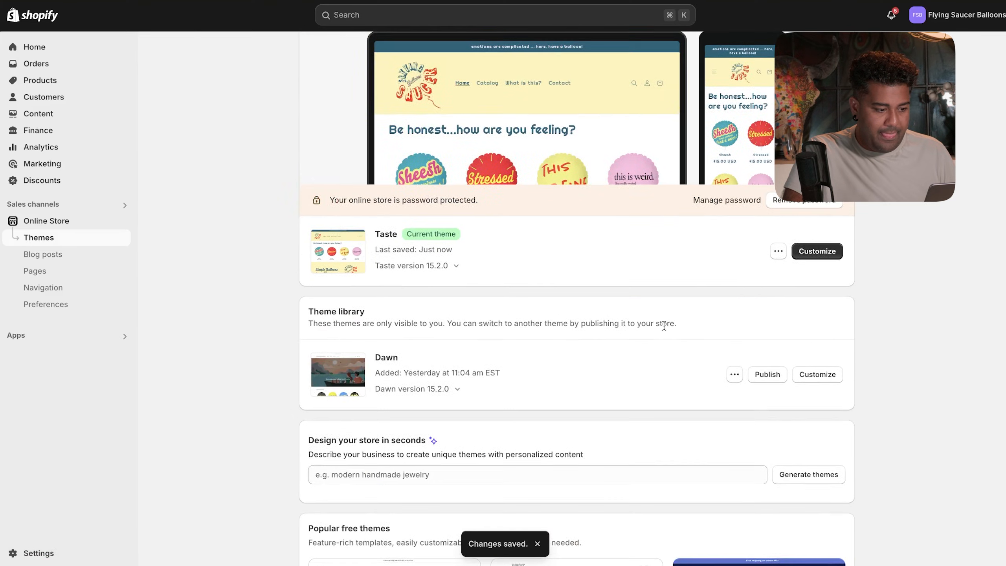
{"action": "scroll", "coordinate": [713, 306], "scroll_direction": "up", "scroll_amount": 3}
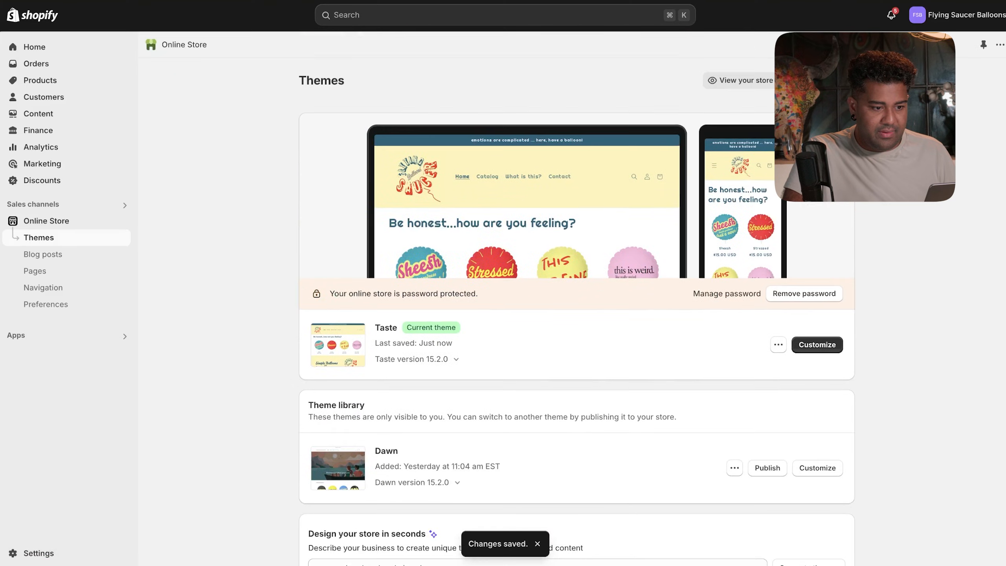
- Scroll the live storefront down to the footer, then return to the Themes admin tab
{"action": "left_click", "coordinate": [754, 82]}
{"action": "scroll", "coordinate": [753, 82], "scroll_direction": "down", "scroll_amount": 8}
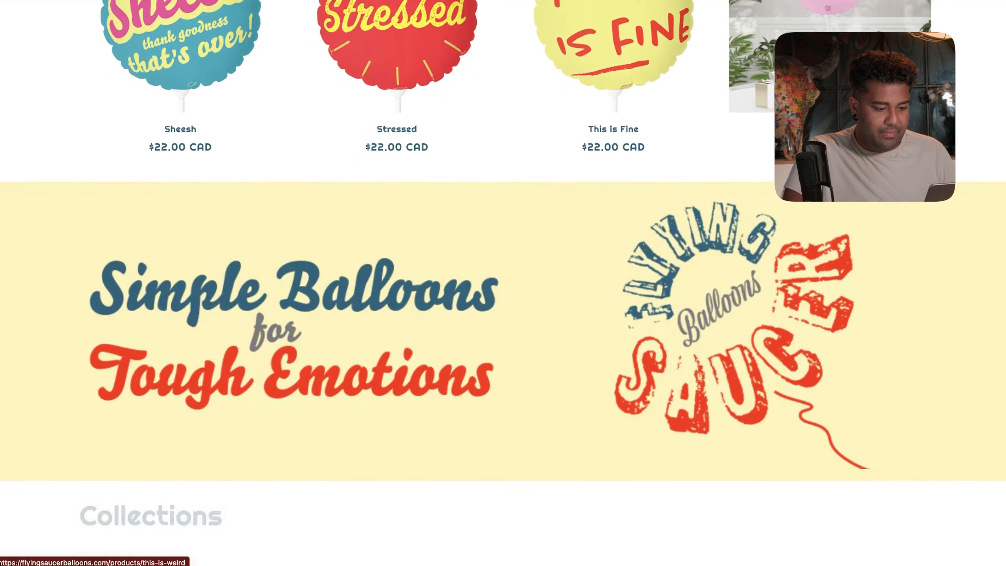
{"action": "scroll", "coordinate": [788, 81], "scroll_direction": "down", "scroll_amount": 1}
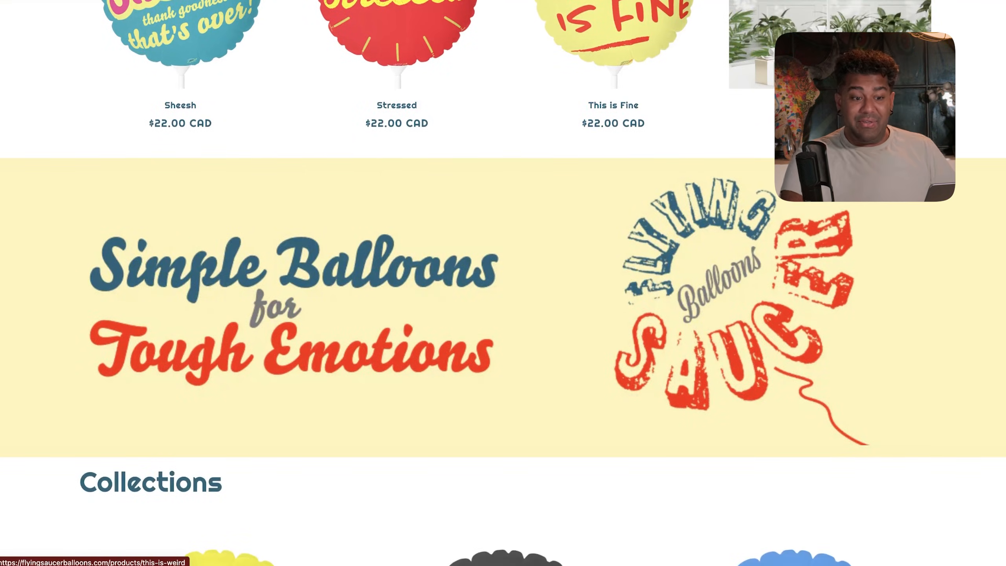
{"action": "scroll", "coordinate": [788, 81], "scroll_direction": "down", "scroll_amount": 3}
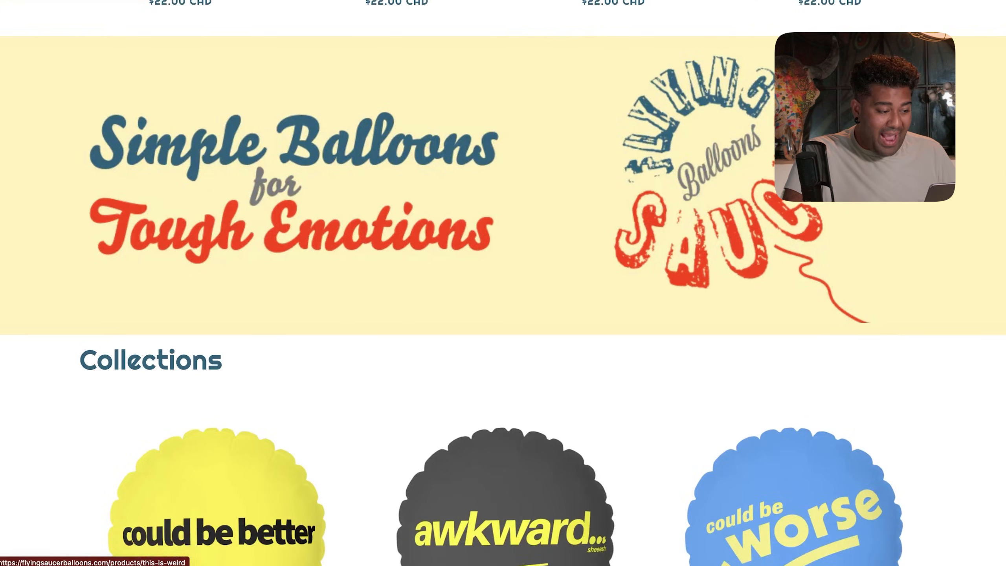
{"action": "scroll", "coordinate": [788, 81], "scroll_direction": "down", "scroll_amount": 7}
{"action": "scroll", "coordinate": [787, 82], "scroll_direction": "down", "scroll_amount": 10}
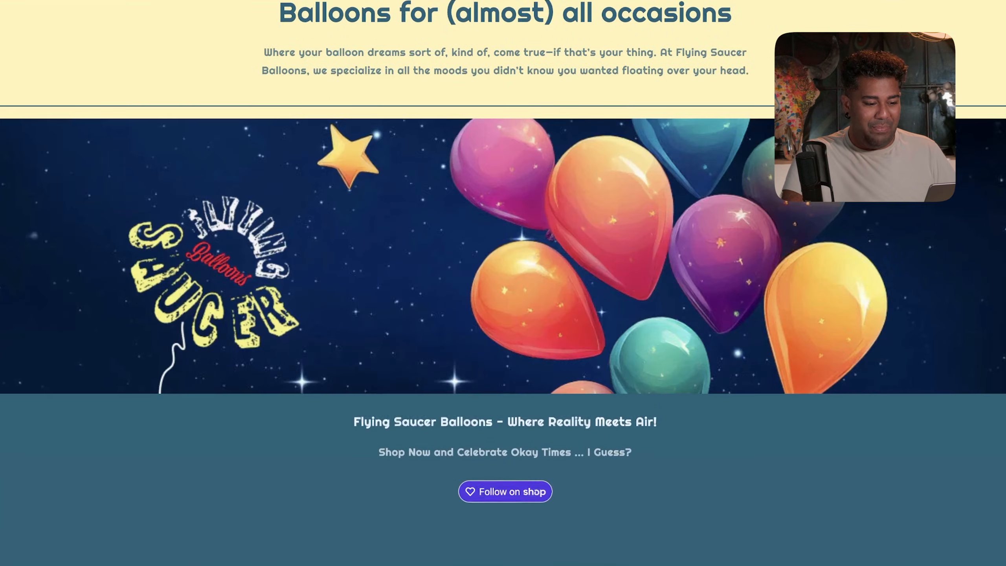
{"action": "scroll", "coordinate": [885, 217], "scroll_direction": "up", "scroll_amount": 20}
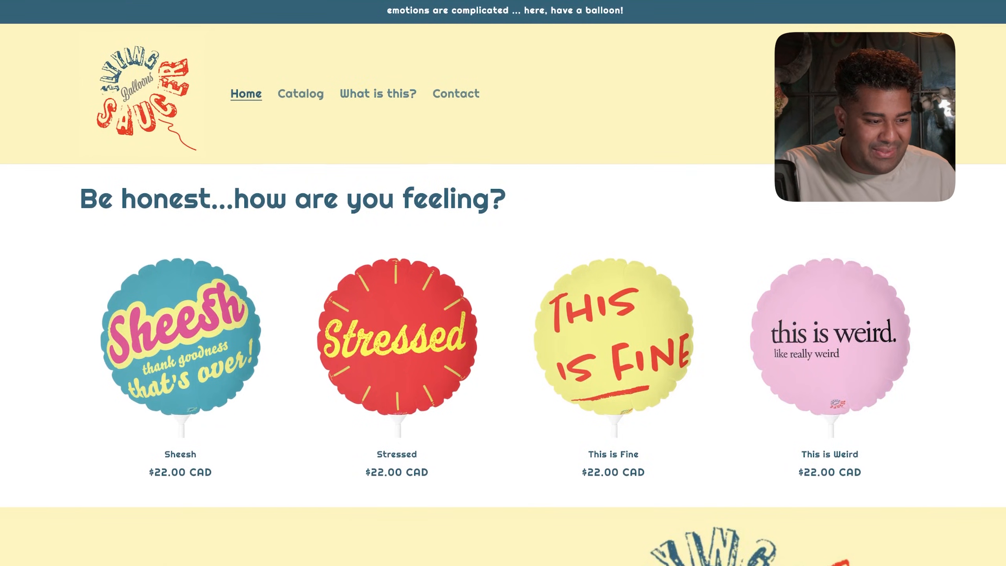
{"action": "key", "text": "ctrl+shift+Tab"}
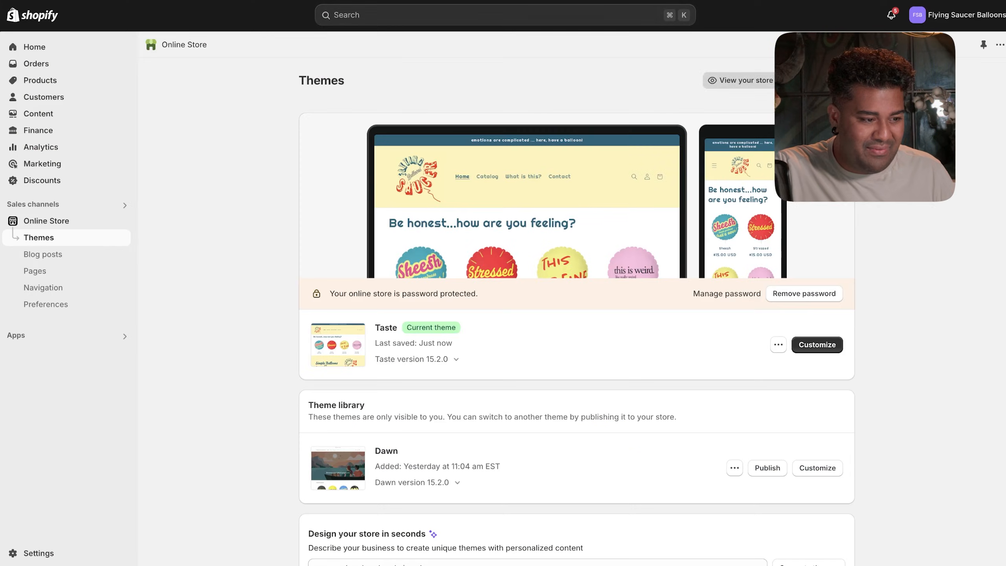
- Find the Community thread's accepted fix setting .list-menu--inline link spans to font-size 24px
{"action": "left_click", "coordinate": [840, 349]}
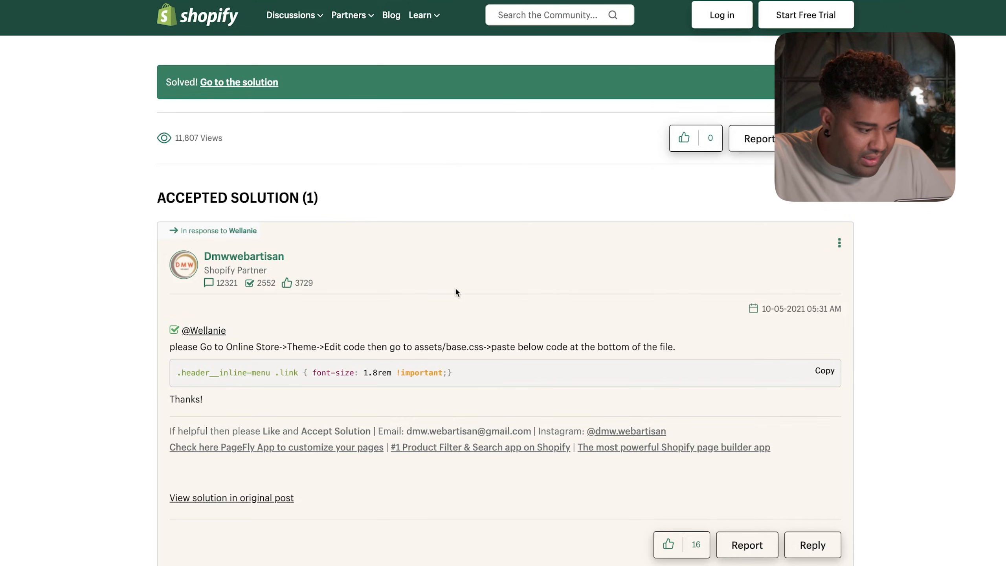
{"action": "scroll", "coordinate": [455, 290], "scroll_direction": "up", "scroll_amount": 5}
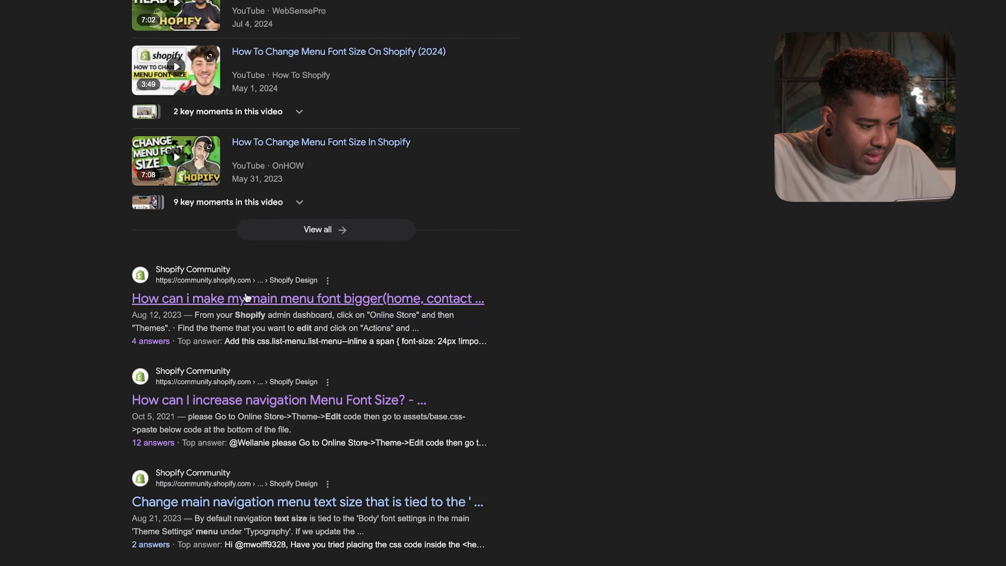
{"action": "left_click", "coordinate": [247, 298]}
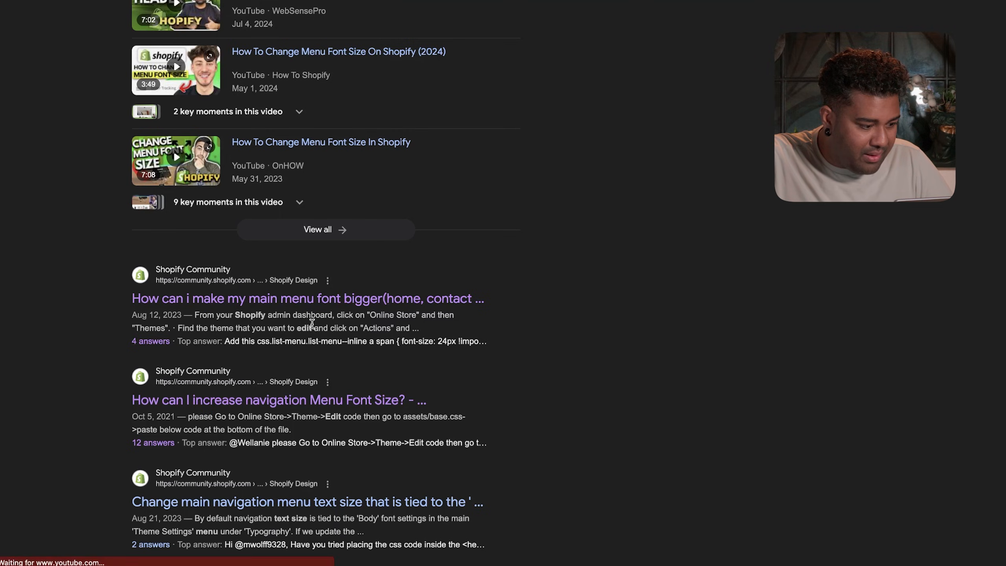
{"action": "scroll", "coordinate": [313, 327], "scroll_direction": "down", "scroll_amount": 10}
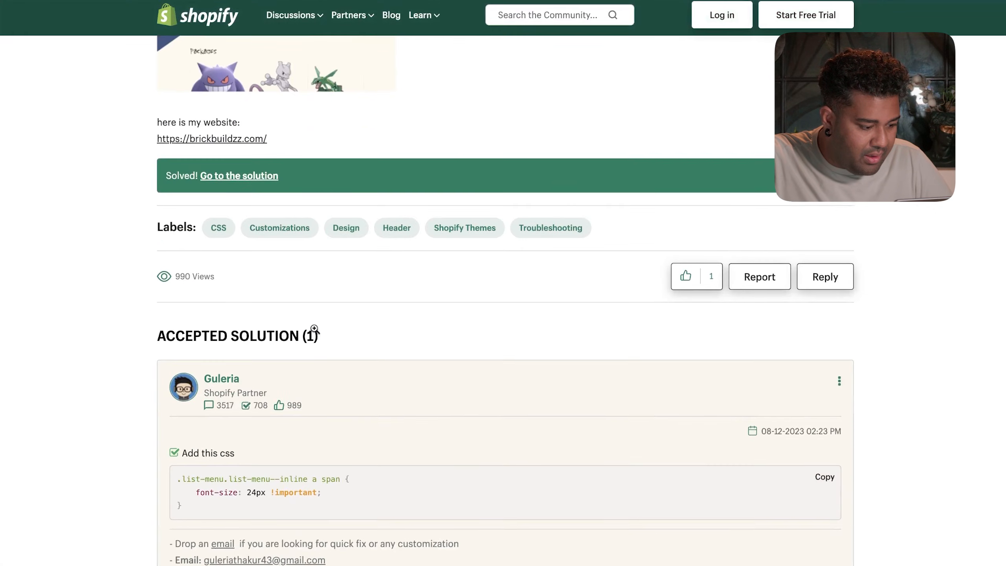
{"action": "scroll", "coordinate": [314, 329], "scroll_direction": "down", "scroll_amount": 2}
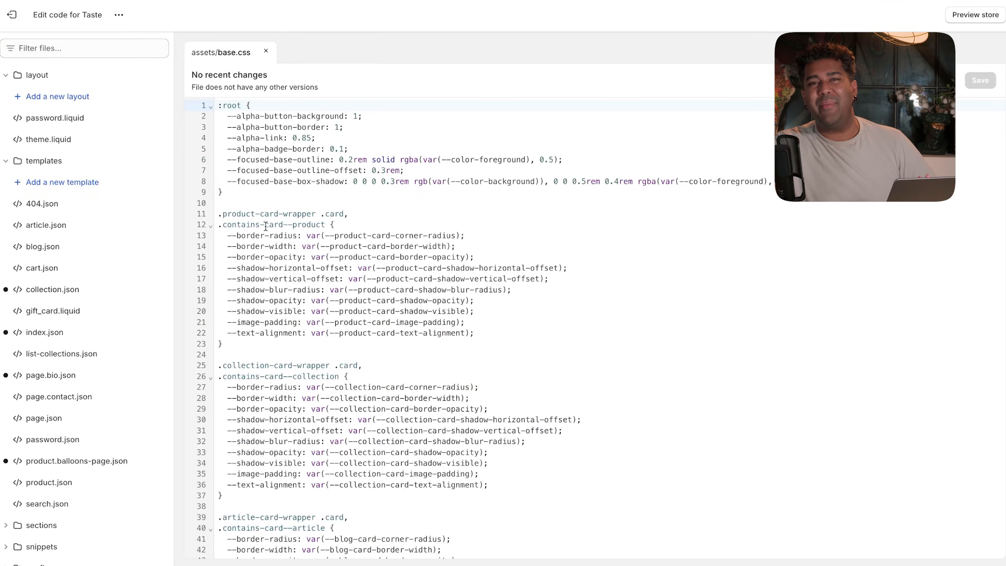
- In base.css, replace line 3598's old menu rule with the pasted 24px inline-menu CSS
{"action": "scroll", "coordinate": [85, 211], "scroll_direction": "down", "scroll_amount": 2}
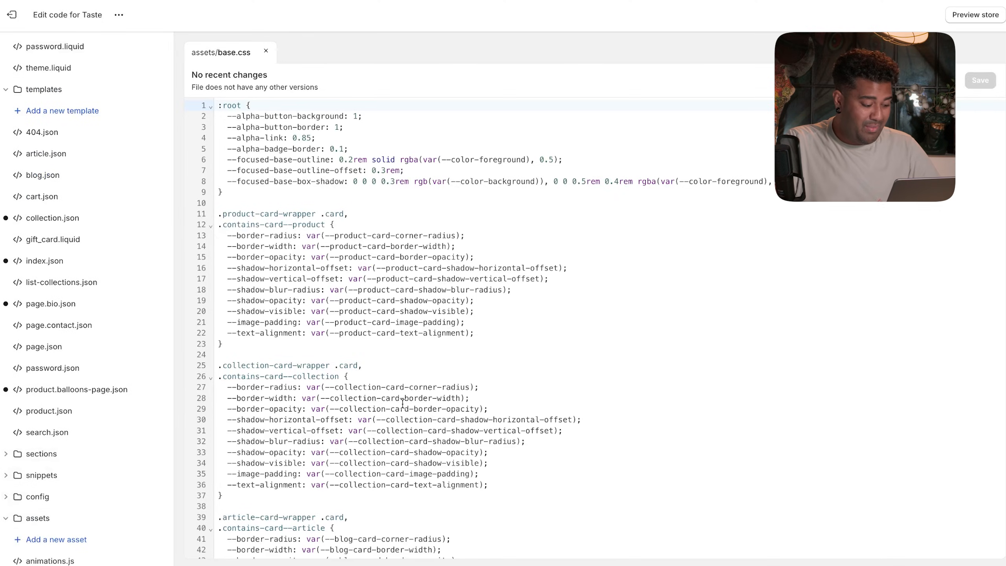
{"action": "scroll", "coordinate": [105, 474], "scroll_direction": "down", "scroll_amount": 5}
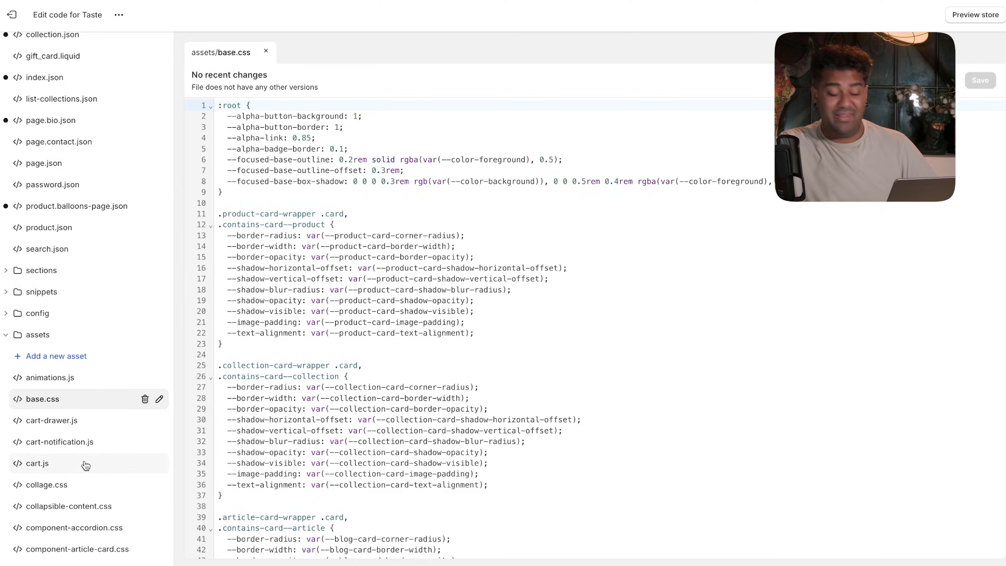
{"action": "scroll", "coordinate": [85, 465], "scroll_direction": "down", "scroll_amount": 3}
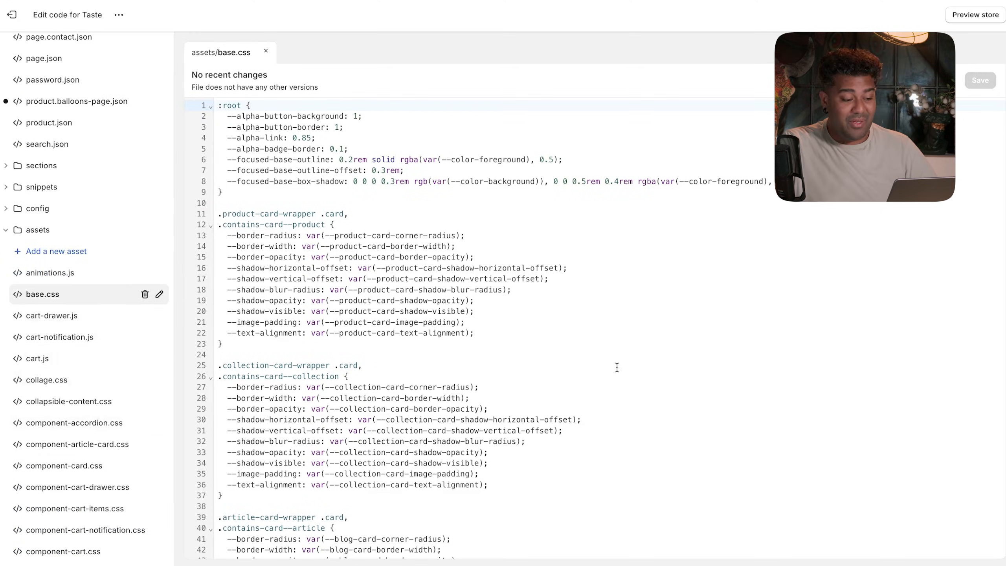
{"action": "scroll", "coordinate": [613, 347], "scroll_direction": "down", "scroll_amount": 20}
{"action": "scroll", "coordinate": [615, 377], "scroll_direction": "down", "scroll_amount": 20}
{"action": "left_click_drag", "start_coordinate": [1002, 198], "coordinate": [1001, 292]}
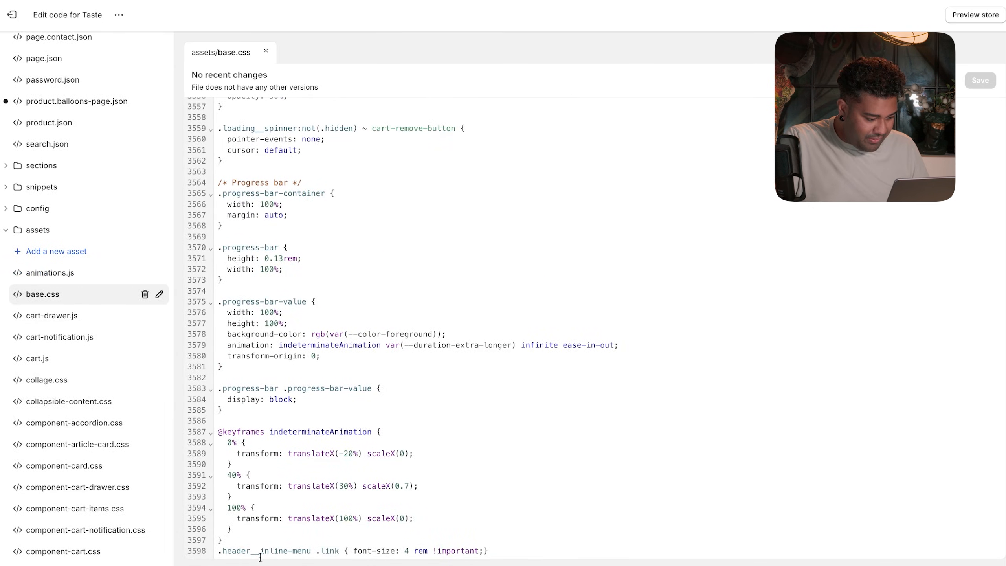
{"action": "triple_click", "coordinate": [235, 548]}
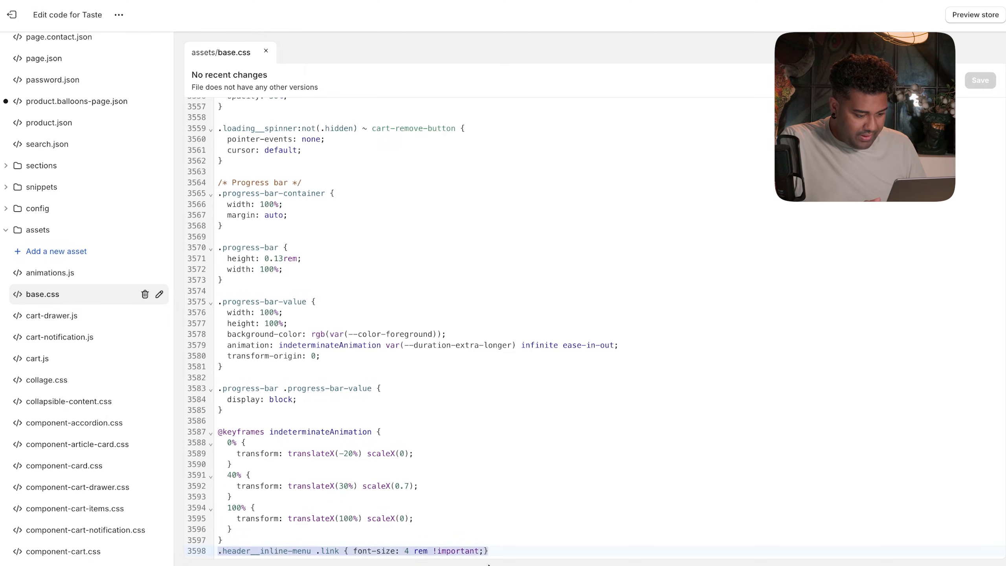
{"action": "type", "text": ".list-menu.list-menu--inline a span {     font-size: 24px !important; }"}
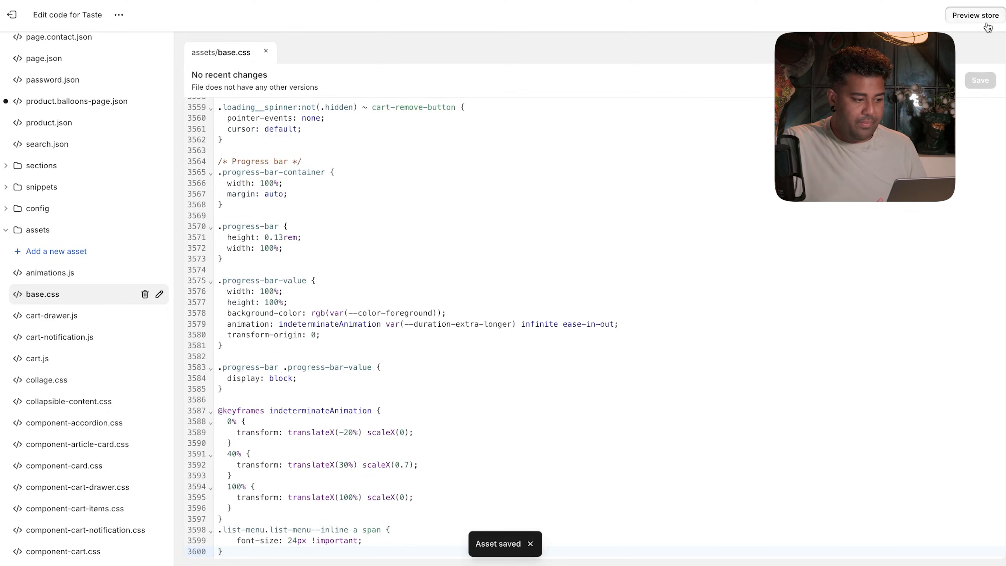
{"action": "left_click", "coordinate": [987, 24]}
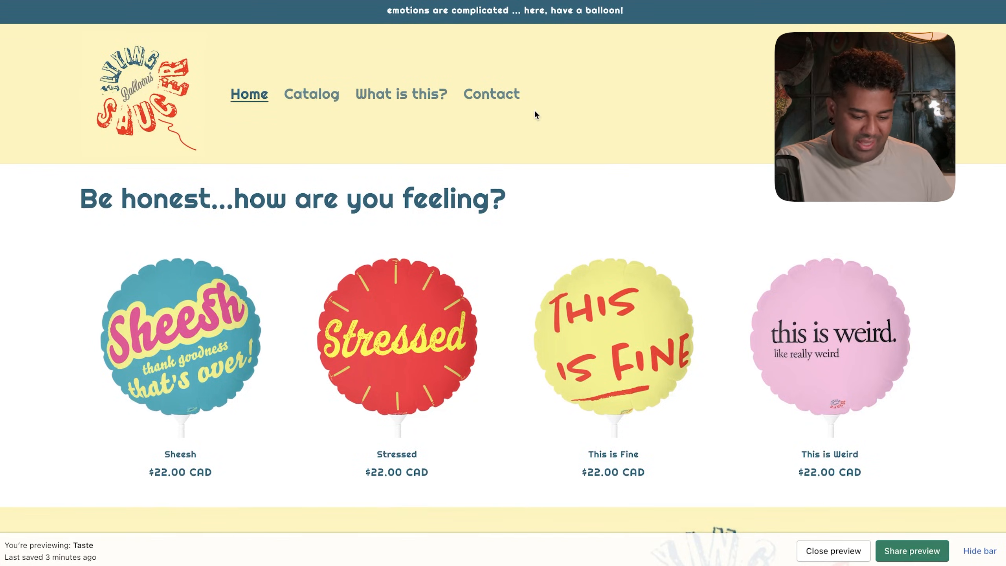
- Check the This is Fine product page in the store preview
{"action": "scroll", "coordinate": [682, 172], "scroll_direction": "down", "scroll_amount": 5}
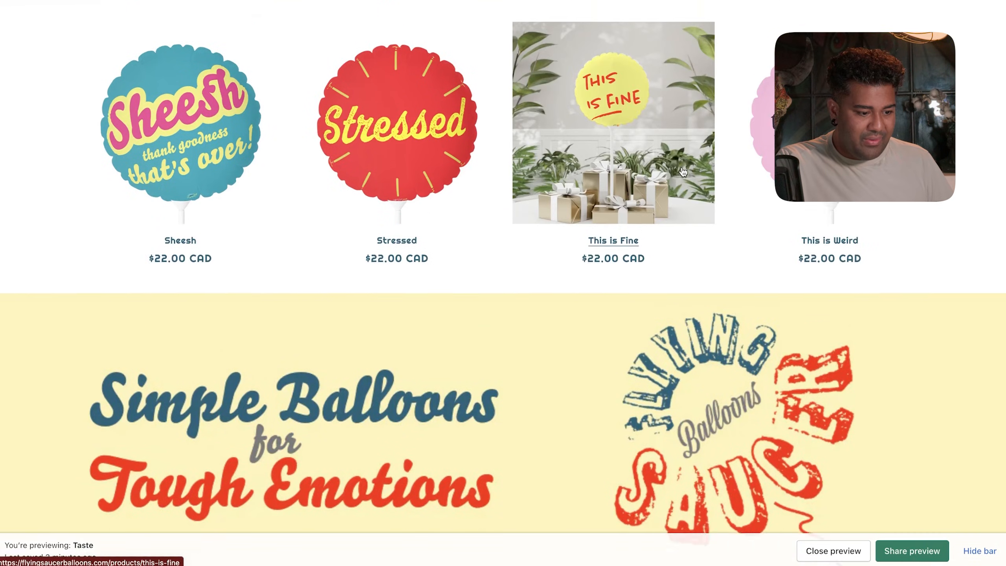
{"action": "left_click", "coordinate": [683, 172]}
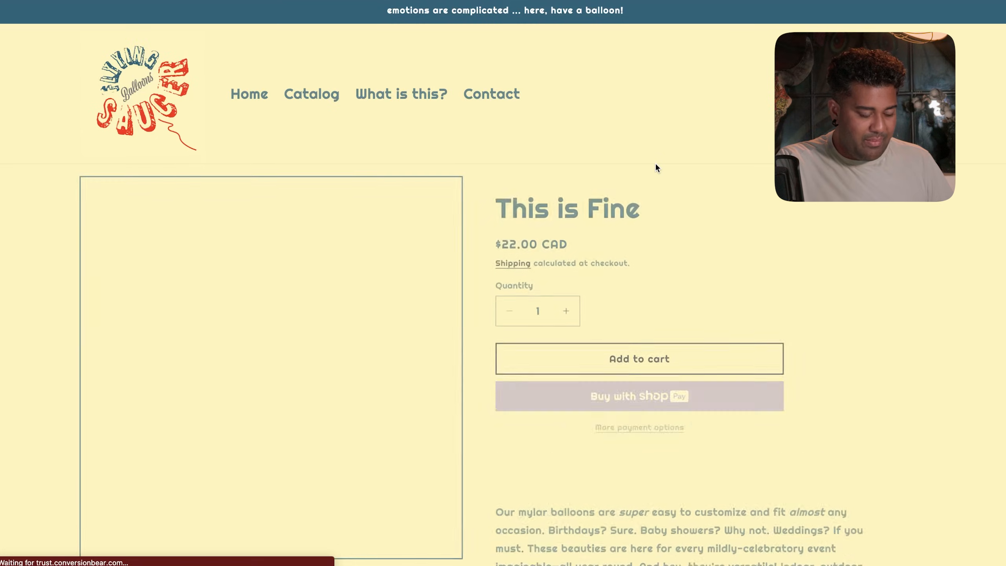
{"action": "scroll", "coordinate": [655, 164], "scroll_direction": "down", "scroll_amount": 4}
{"action": "scroll", "coordinate": [655, 165], "scroll_direction": "down", "scroll_amount": 7}
{"action": "scroll", "coordinate": [655, 164], "scroll_direction": "up", "scroll_amount": 4}
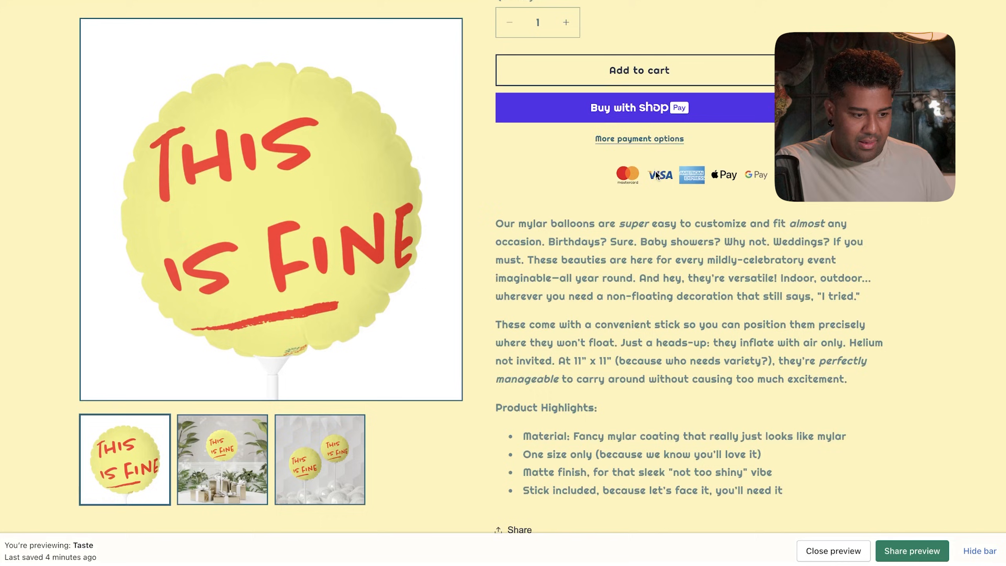
{"action": "scroll", "coordinate": [614, 244], "scroll_direction": "down", "scroll_amount": 15}
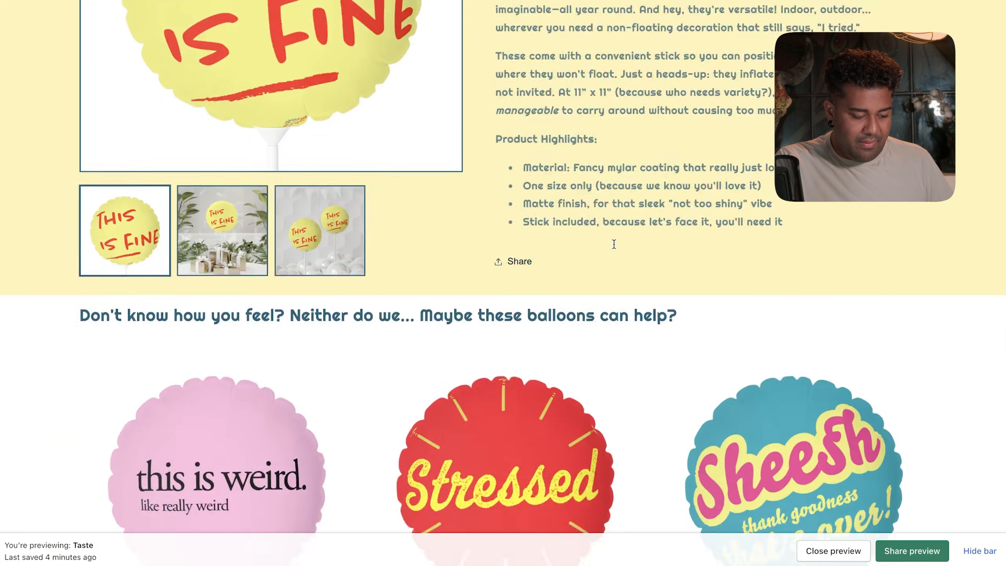
{"action": "scroll", "coordinate": [613, 246], "scroll_direction": "up", "scroll_amount": 20}
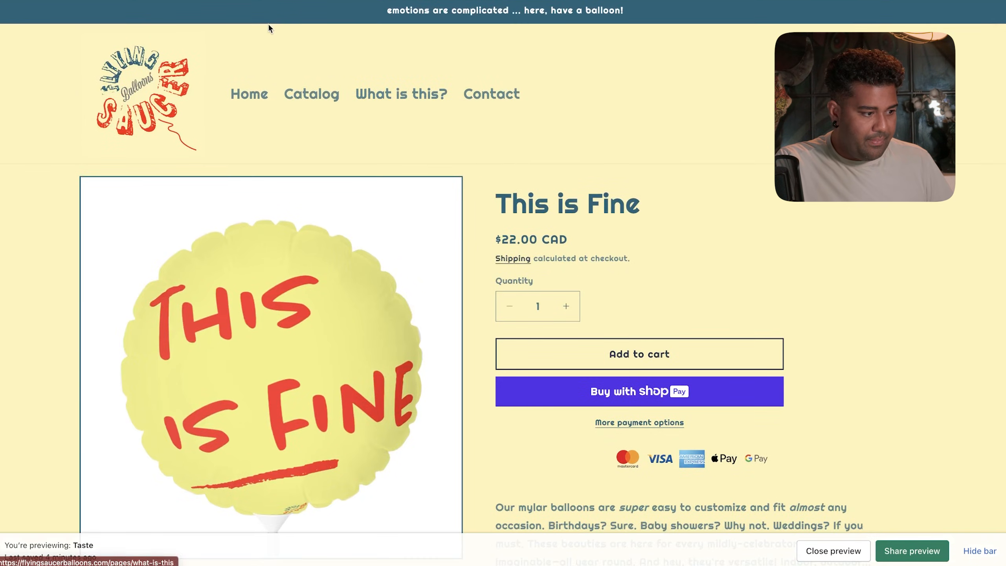
- Browse the Catalog page and the Nice Try product page
{"action": "left_click", "coordinate": [291, 95]}
{"action": "scroll", "coordinate": [351, 212], "scroll_direction": "down", "scroll_amount": 10}
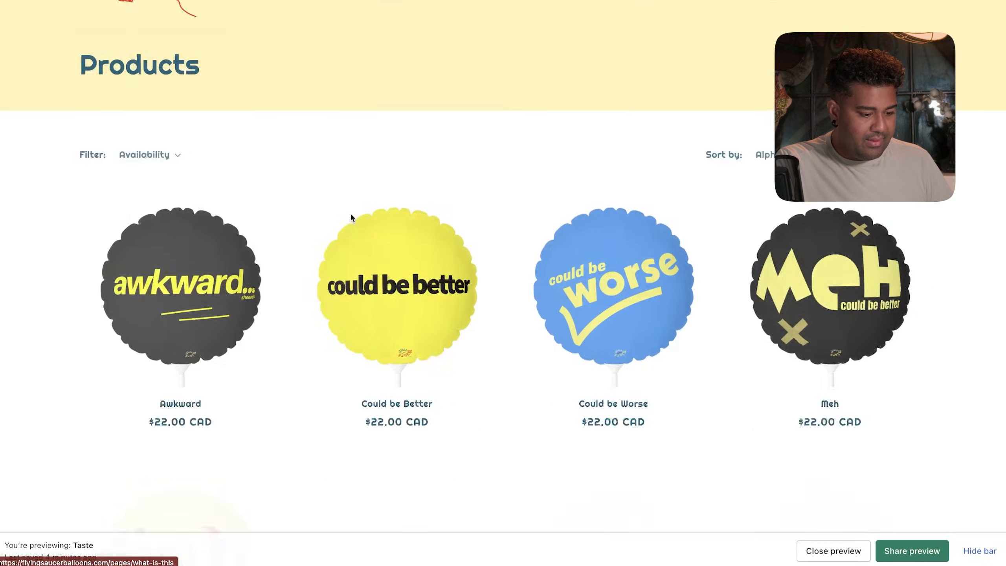
{"action": "left_click", "coordinate": [351, 278]}
{"action": "scroll", "coordinate": [351, 278], "scroll_direction": "down", "scroll_amount": 5}
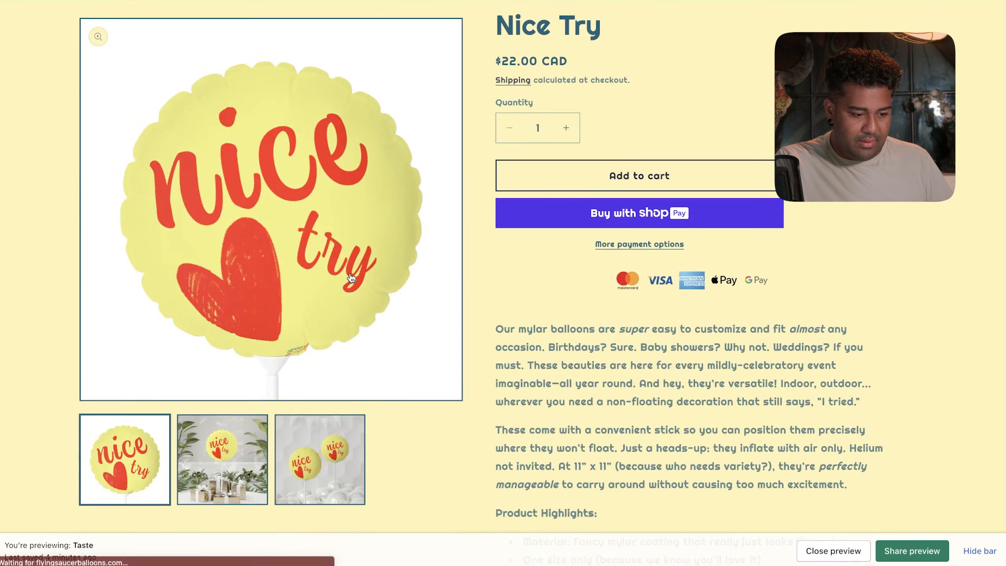
{"action": "scroll", "coordinate": [351, 278], "scroll_direction": "up", "scroll_amount": 7}
- Go back home, then review the What is this? page down to the footer
{"action": "left_click", "coordinate": [258, 99]}
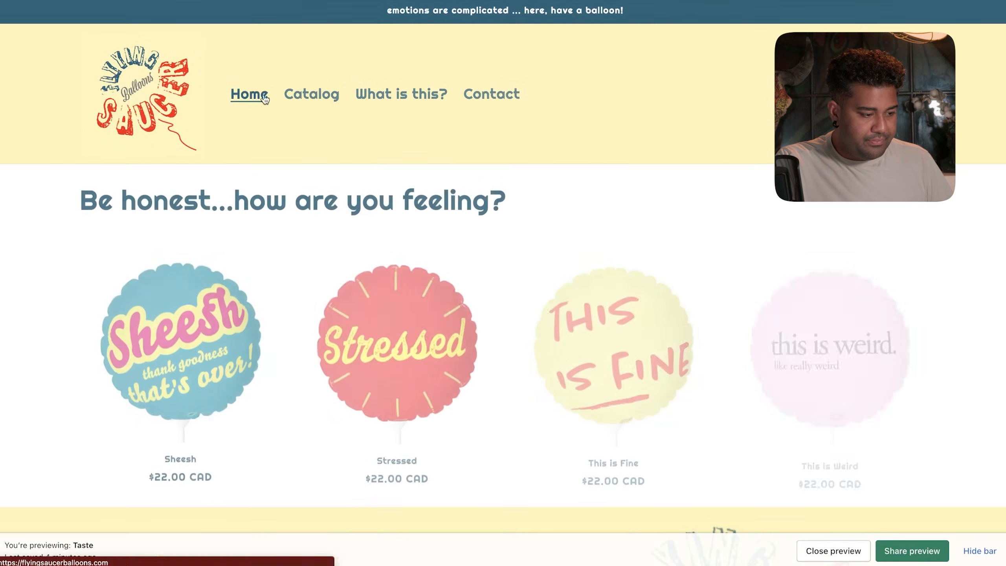
{"action": "left_click", "coordinate": [413, 101]}
{"action": "scroll", "coordinate": [557, 158], "scroll_direction": "down", "scroll_amount": 4}
{"action": "scroll", "coordinate": [556, 155], "scroll_direction": "down", "scroll_amount": 4}
{"action": "scroll", "coordinate": [556, 155], "scroll_direction": "up", "scroll_amount": 8}
{"action": "scroll", "coordinate": [556, 155], "scroll_direction": "down", "scroll_amount": 8}
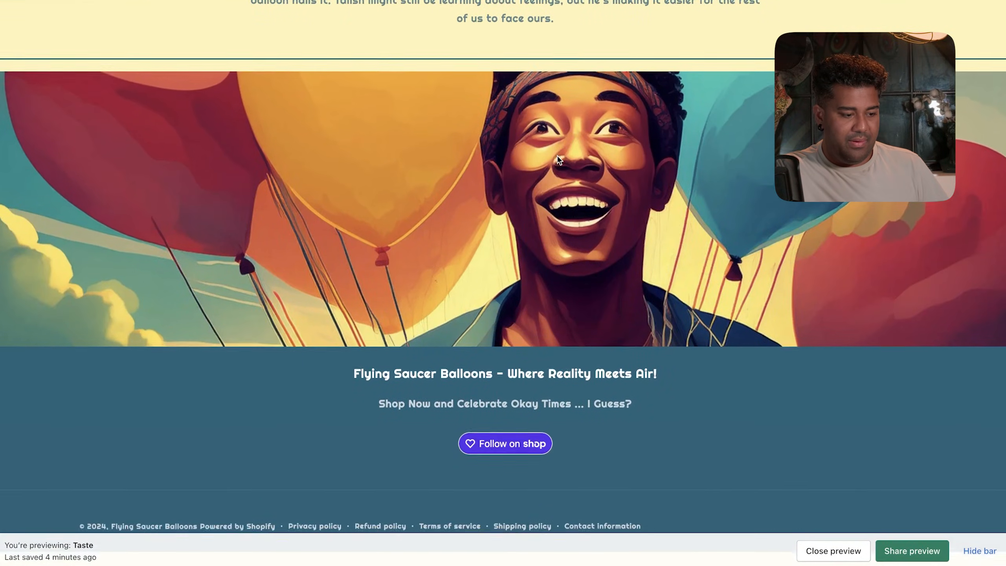
{"action": "scroll", "coordinate": [556, 155], "scroll_direction": "up", "scroll_amount": 6}
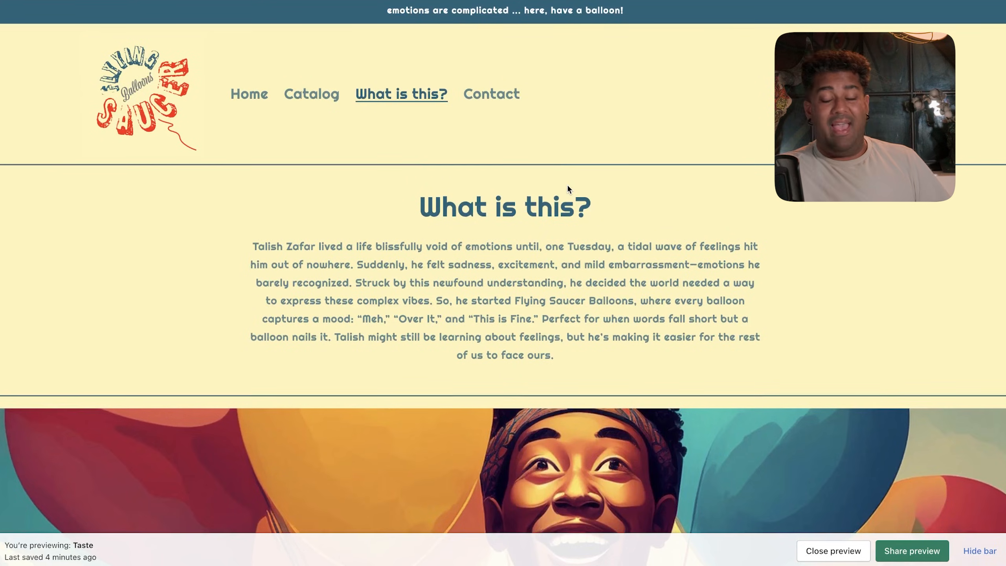
{"action": "scroll", "coordinate": [567, 187], "scroll_direction": "down", "scroll_amount": 5}
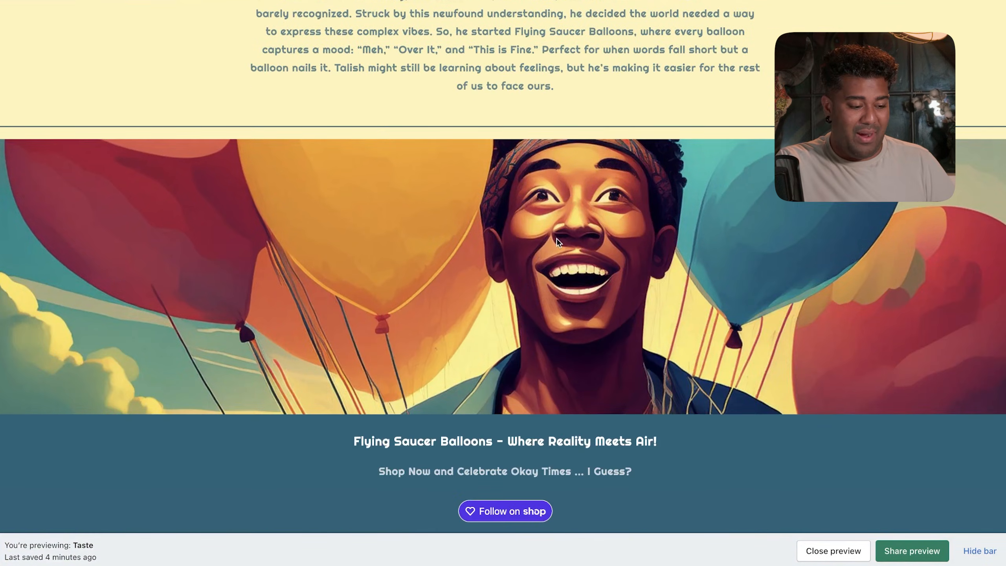
{"action": "scroll", "coordinate": [556, 238], "scroll_direction": "up", "scroll_amount": 5}
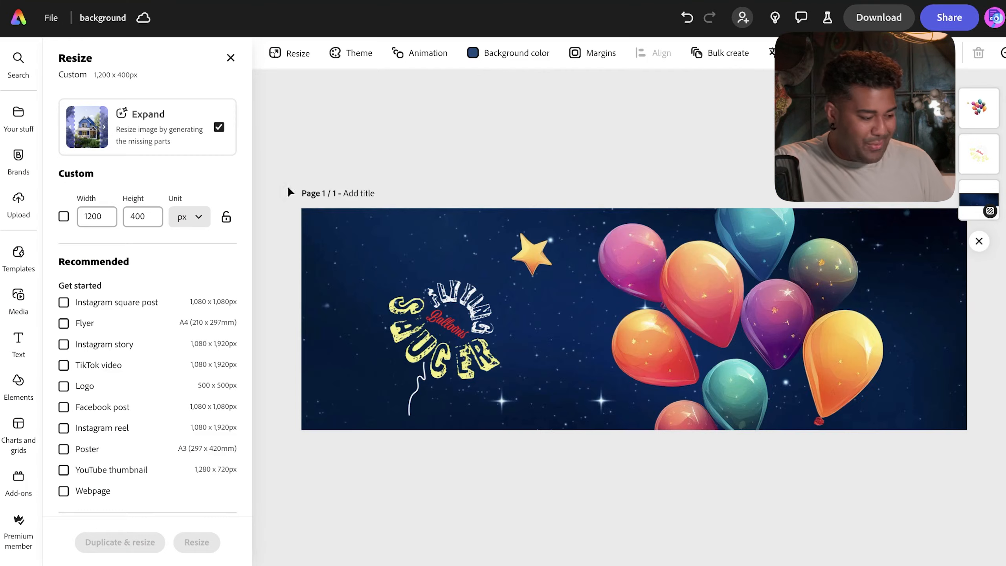
- Expand the recent balloon-holder illustration to 1200 × 400 px with AI-generated sides
{"action": "left_click", "coordinate": [18, 18]}
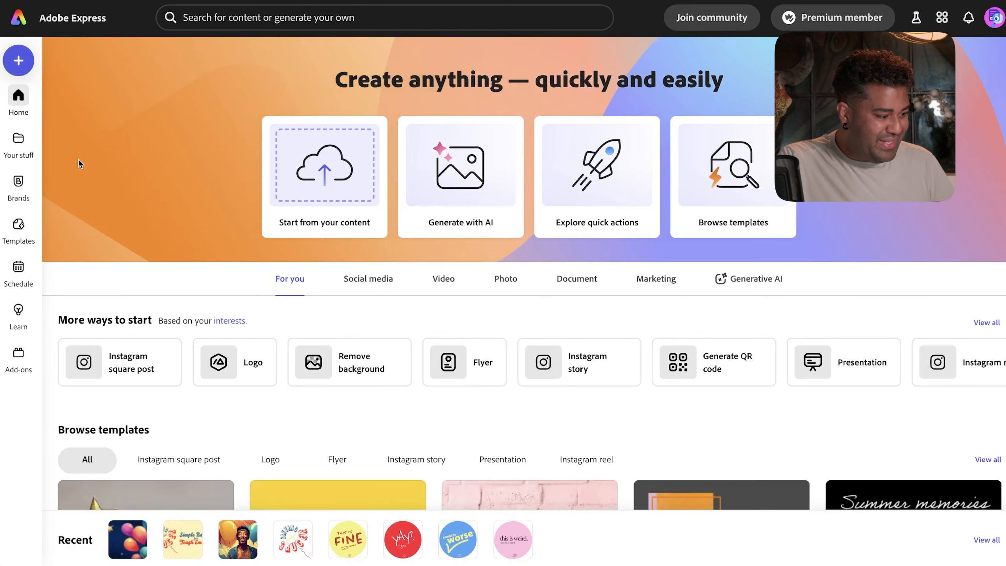
{"action": "left_click", "coordinate": [238, 557]}
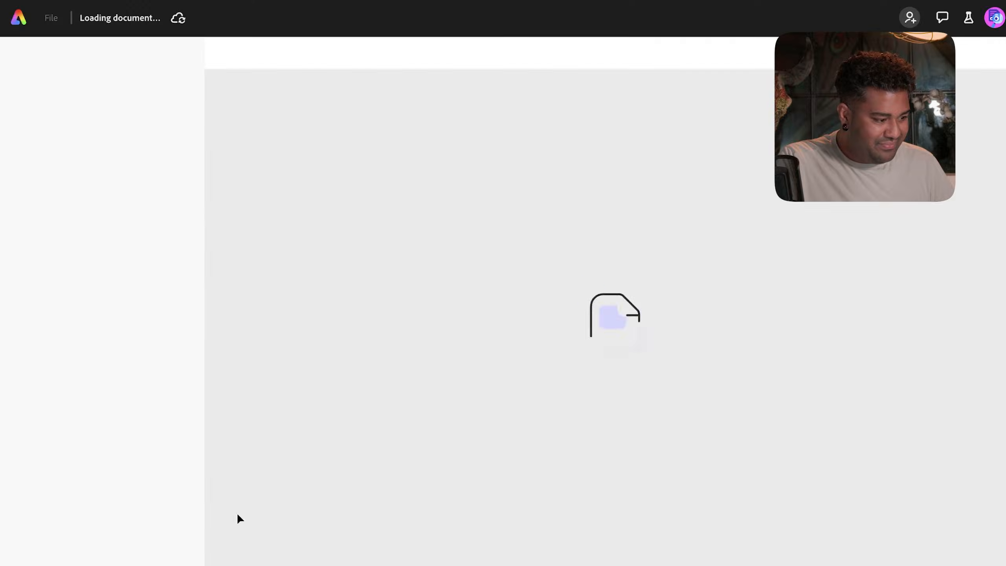
{"action": "left_click", "coordinate": [105, 220]}
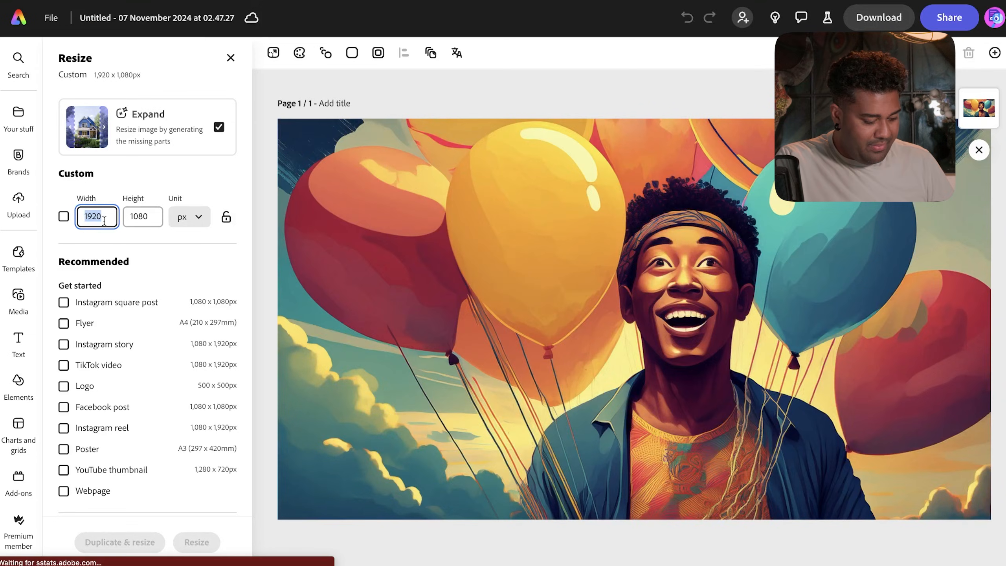
{"action": "type", "text": "12"}
{"action": "type", "text": "400"}
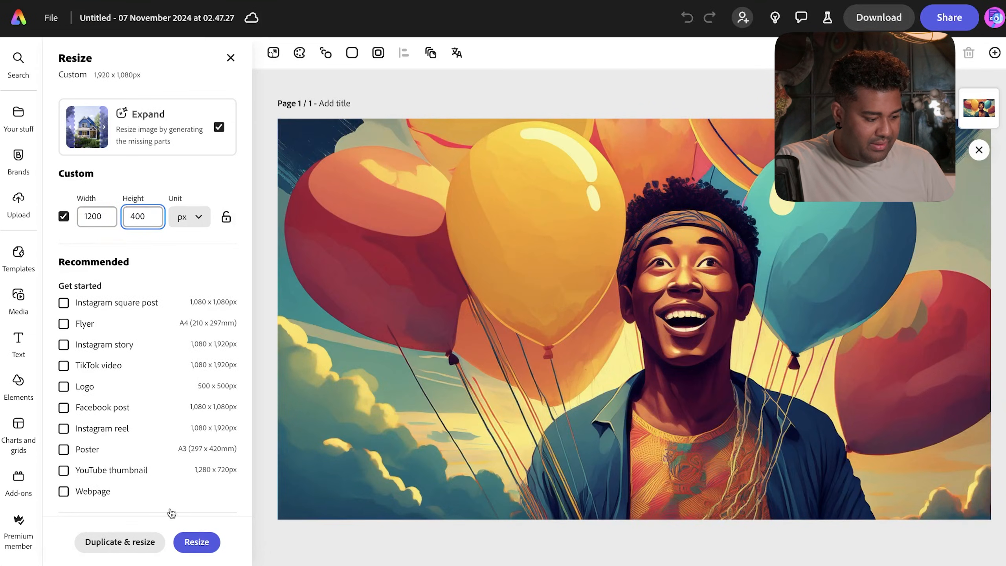
{"action": "left_click", "coordinate": [196, 541]}
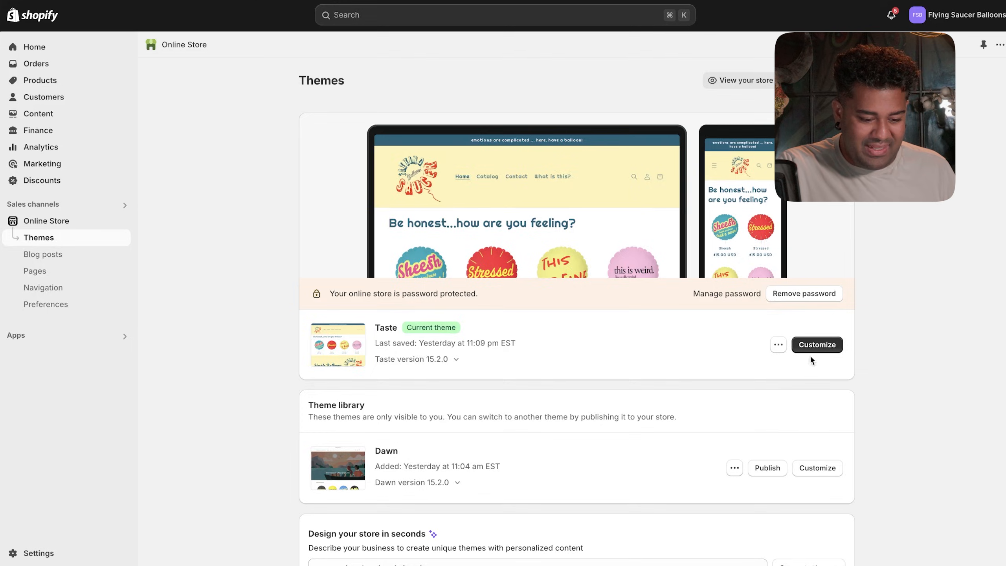
{"action": "left_click", "coordinate": [815, 344]}
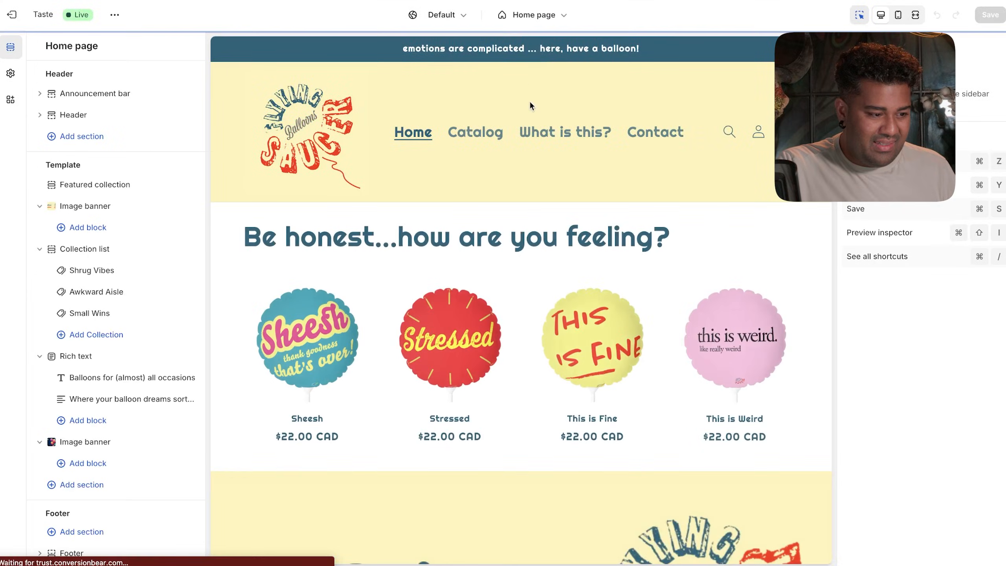
- Load the What is this? page in the editor and select its Image banner section
{"action": "left_click", "coordinate": [518, 16]}
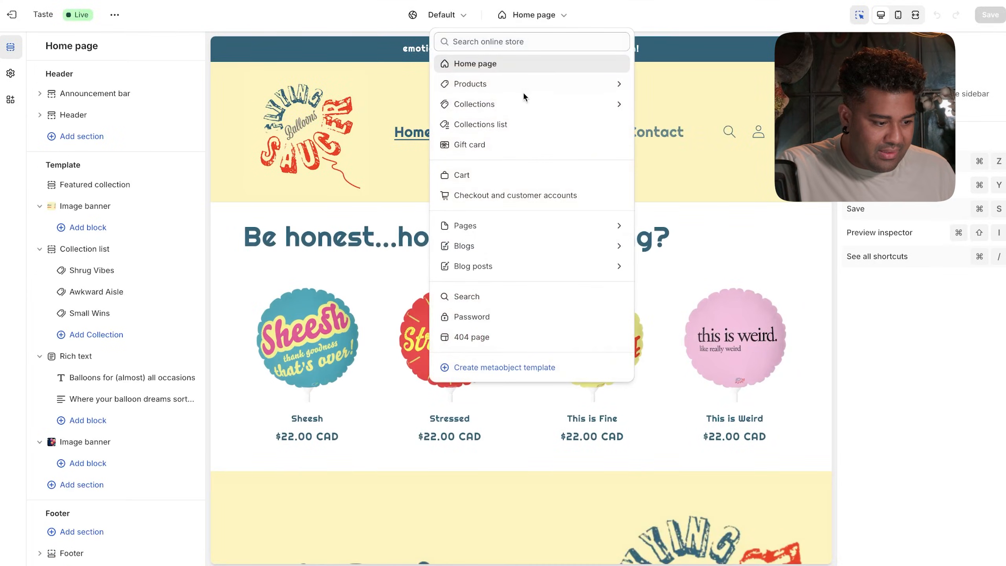
{"action": "left_click", "coordinate": [499, 225]}
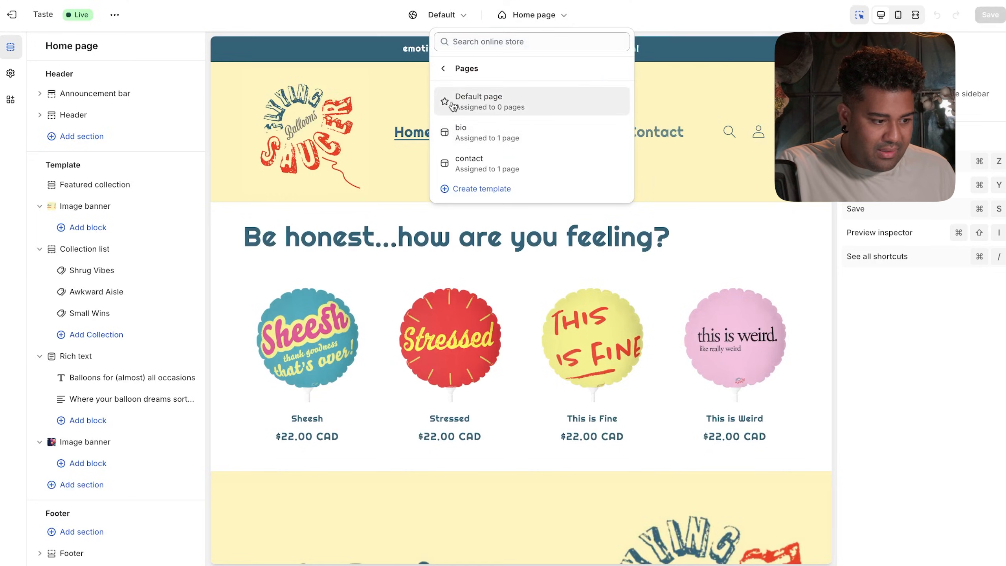
{"action": "left_click", "coordinate": [382, 145]}
{"action": "left_click", "coordinate": [530, 133]}
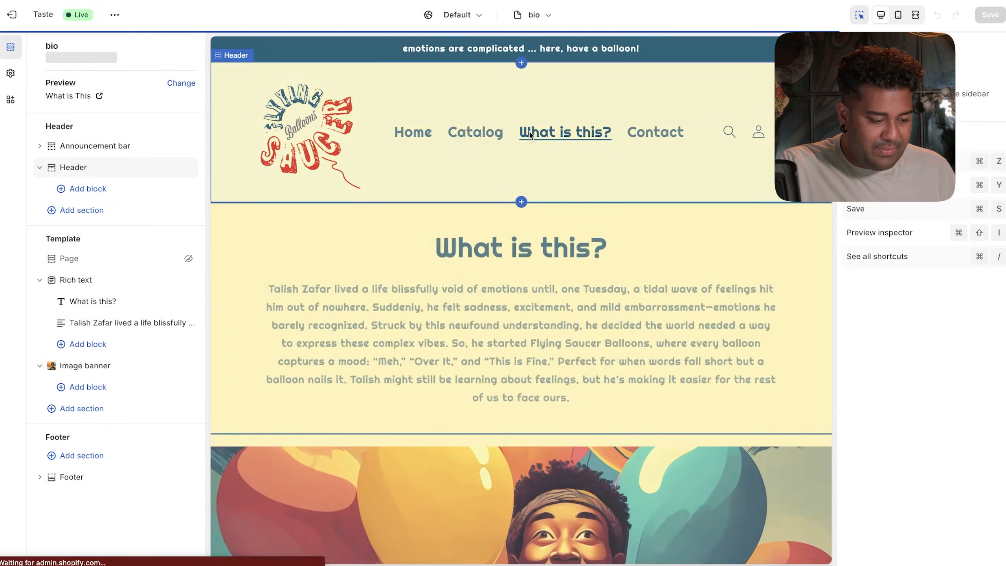
{"action": "scroll", "coordinate": [529, 373], "scroll_direction": "down", "scroll_amount": 5}
{"action": "left_click", "coordinate": [511, 264]}
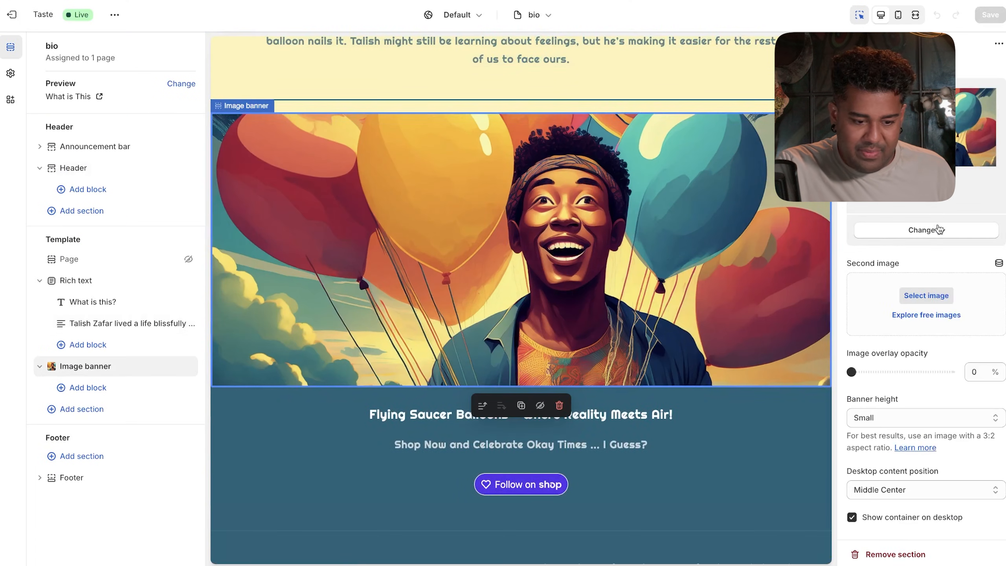
- Upload Untitled (4).png and set it as the banner's image
{"action": "left_click", "coordinate": [937, 229]}
{"action": "left_click", "coordinate": [922, 256]}
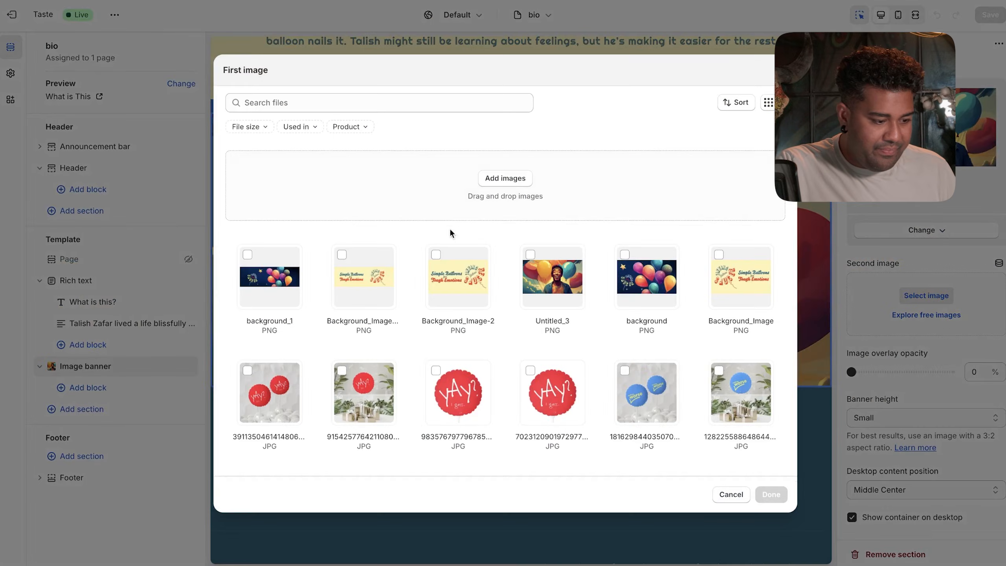
{"action": "left_click", "coordinate": [504, 179]}
{"action": "left_click", "coordinate": [380, 181]}
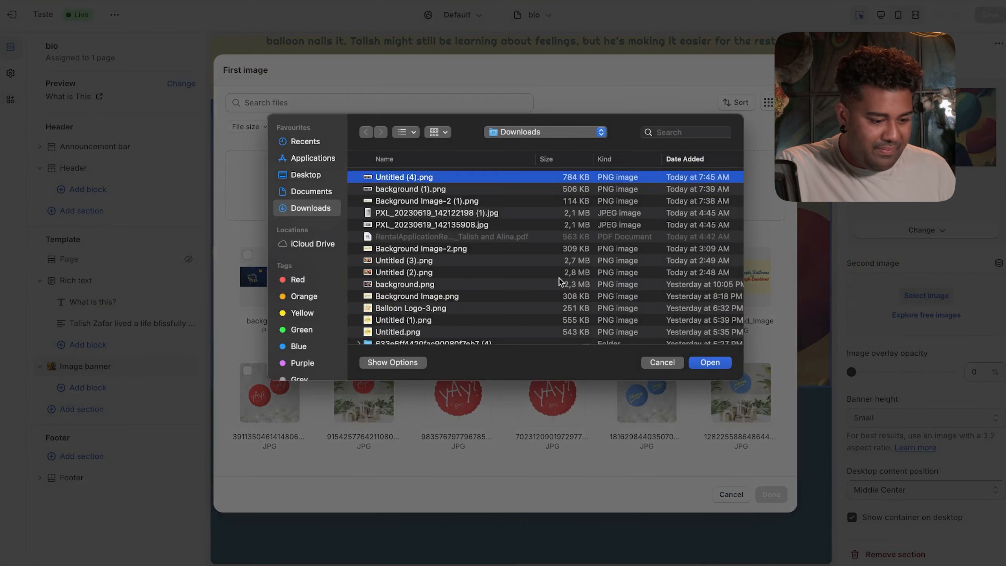
{"action": "left_click", "coordinate": [710, 362]}
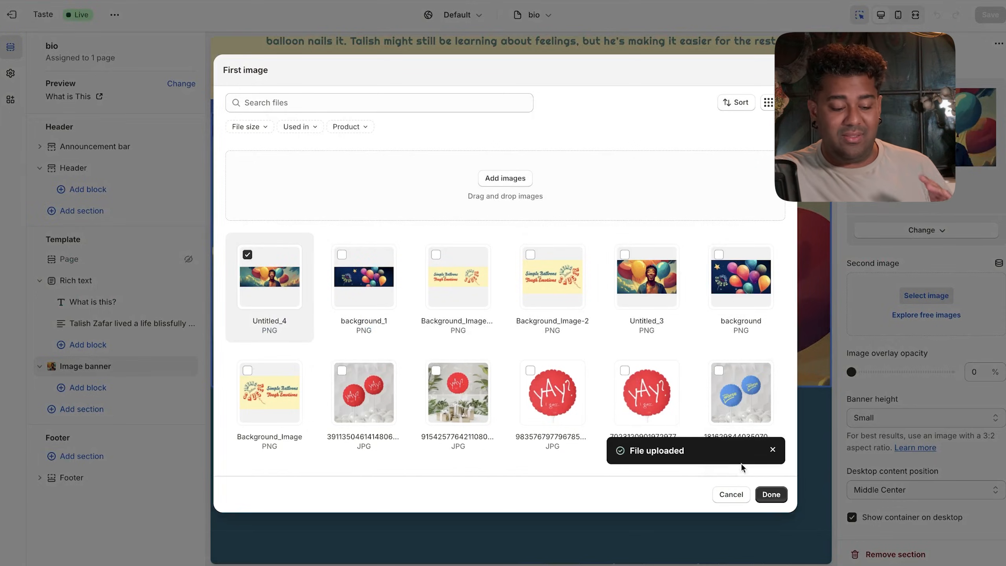
{"action": "left_click", "coordinate": [772, 495]}
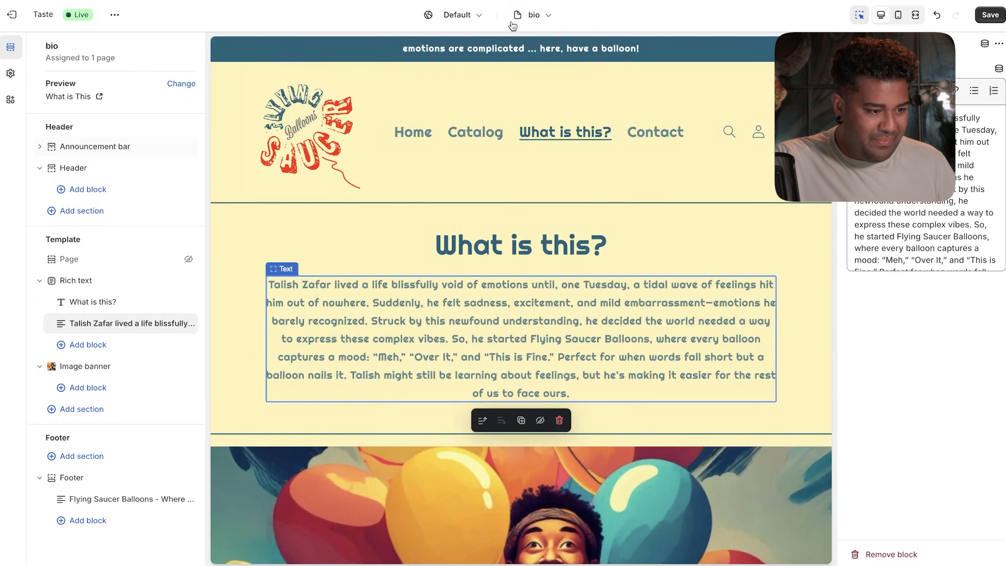
- Switch the editor back to the Home page and save the theme
{"action": "left_click", "coordinate": [516, 16]}
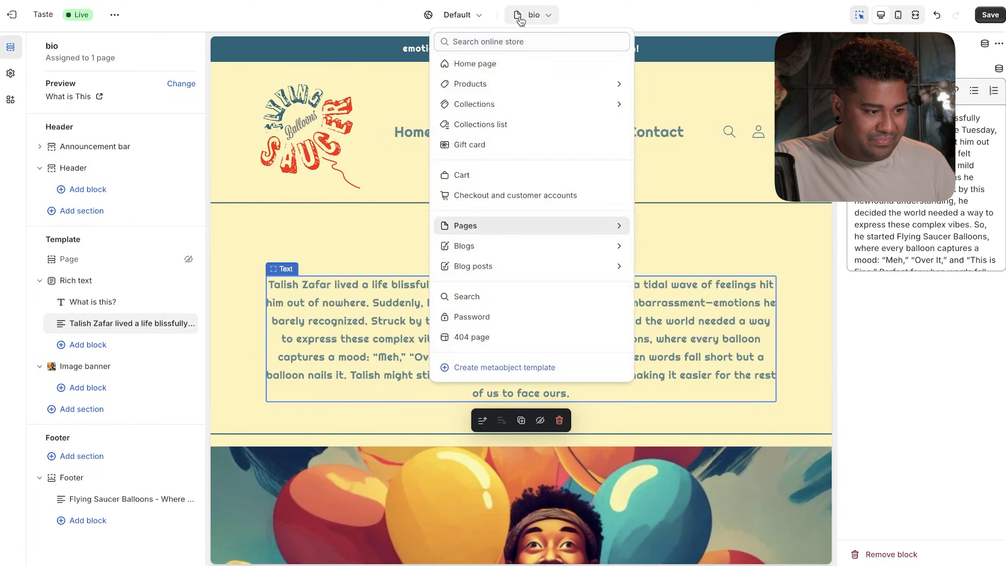
{"action": "left_click", "coordinate": [520, 70]}
{"action": "scroll", "coordinate": [549, 146], "scroll_direction": "down", "scroll_amount": 10}
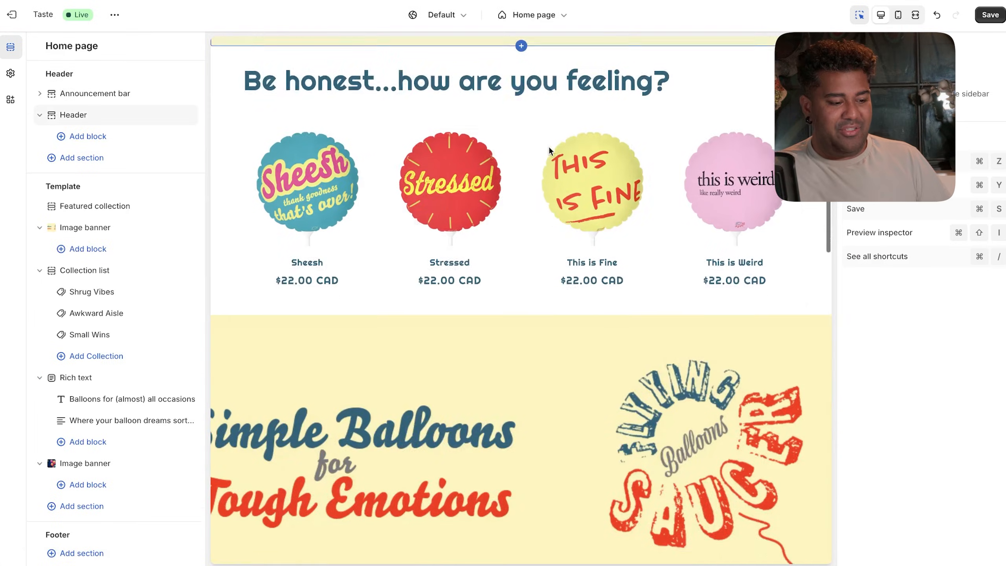
{"action": "scroll", "coordinate": [575, 56], "scroll_direction": "up", "scroll_amount": 8}
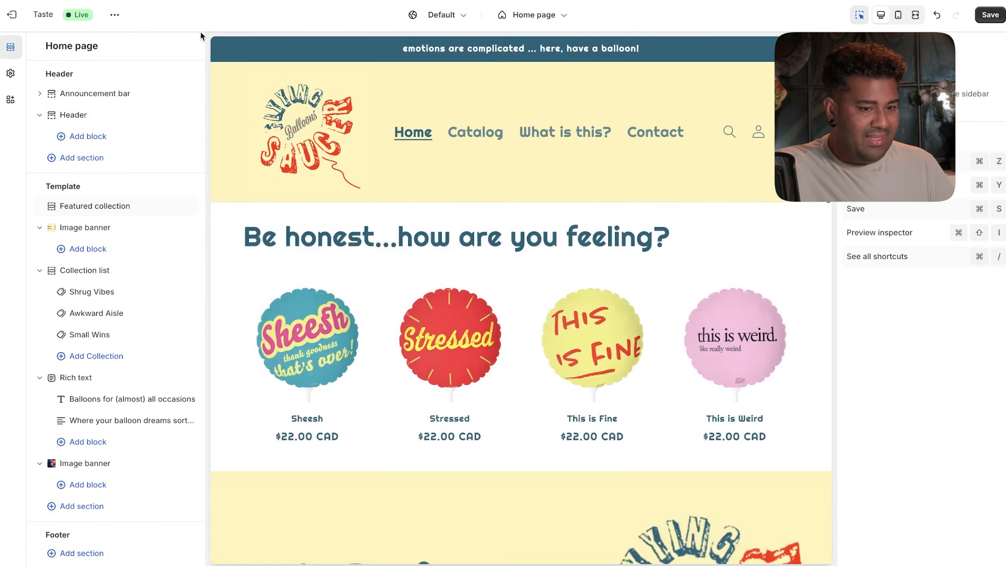
{"action": "key", "text": "super+s"}
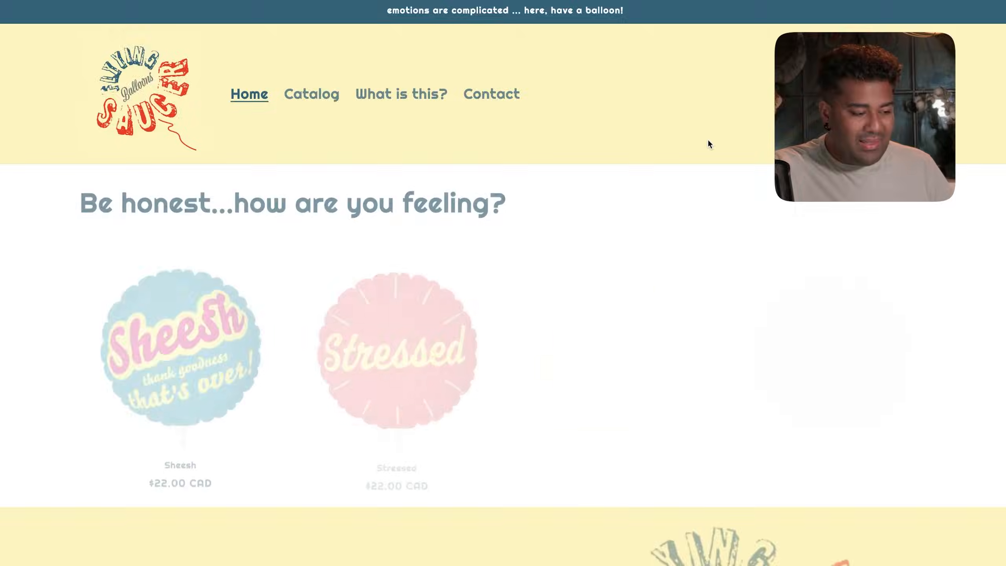
- Scroll through the live home page, then check the Contact page
{"action": "scroll", "coordinate": [685, 174], "scroll_direction": "down", "scroll_amount": 10}
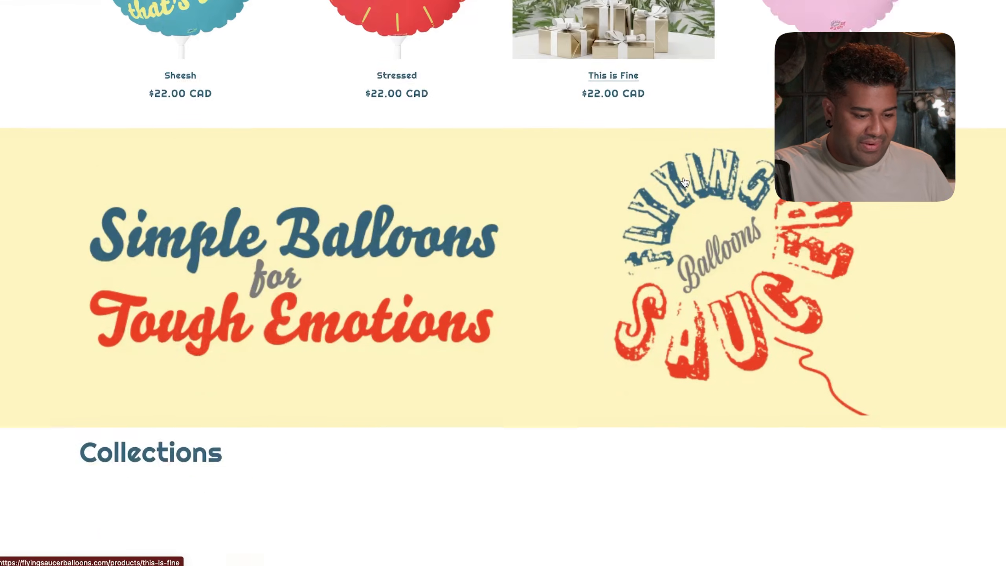
{"action": "scroll", "coordinate": [684, 179], "scroll_direction": "down", "scroll_amount": 10}
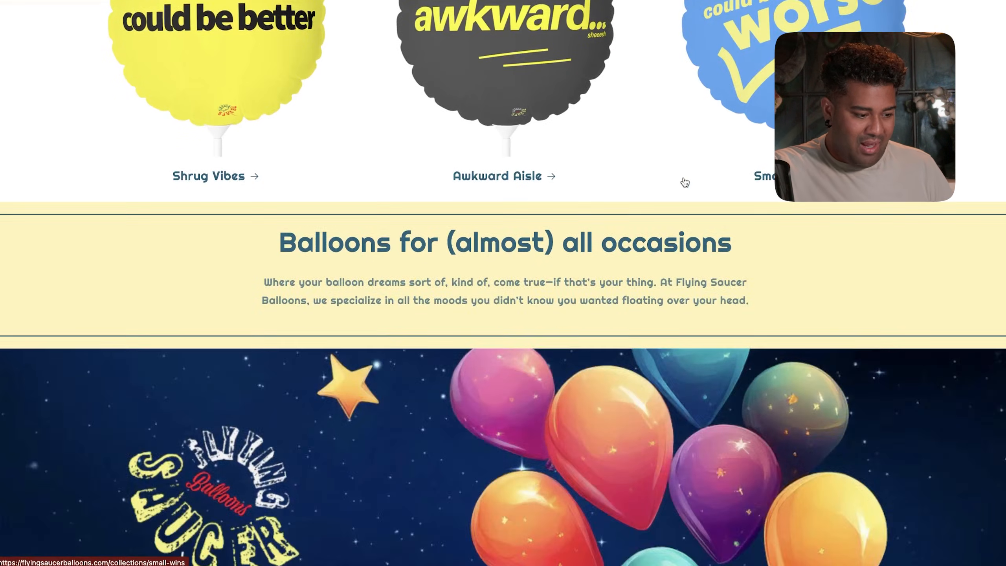
{"action": "scroll", "coordinate": [685, 182], "scroll_direction": "down", "scroll_amount": 5}
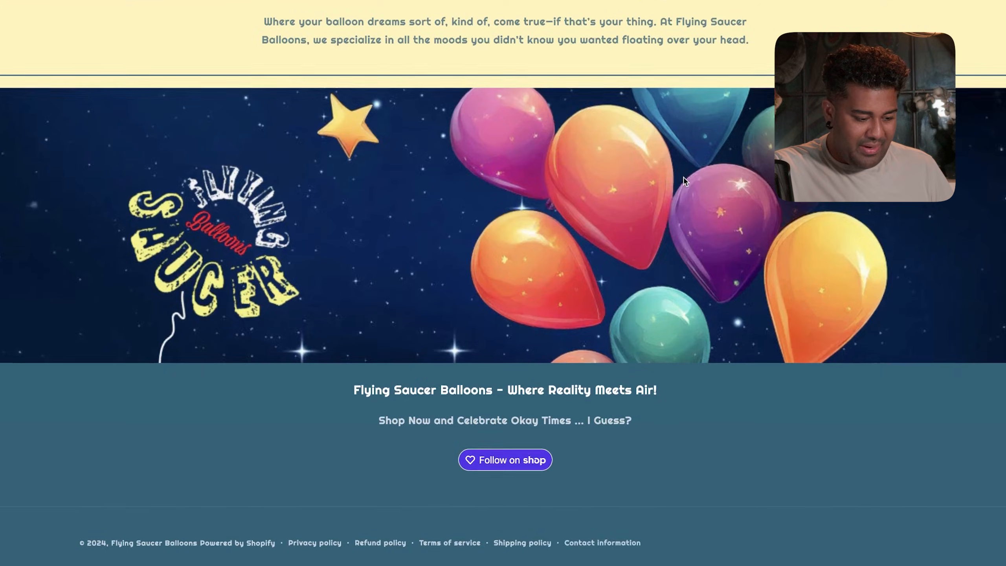
{"action": "key", "text": "Home"}
{"action": "left_click", "coordinate": [491, 97]}
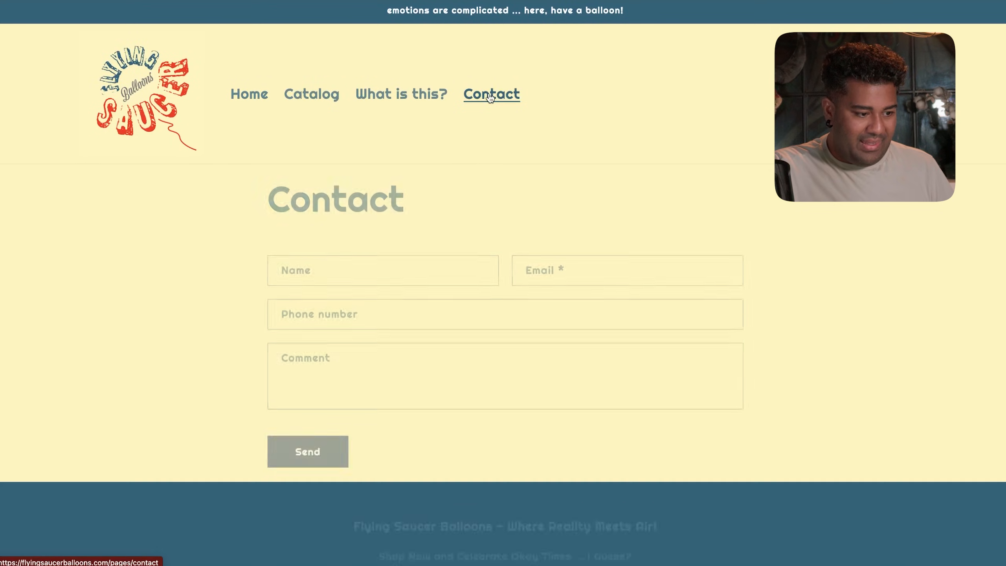
{"action": "scroll", "coordinate": [461, 213], "scroll_direction": "down", "scroll_amount": 6}
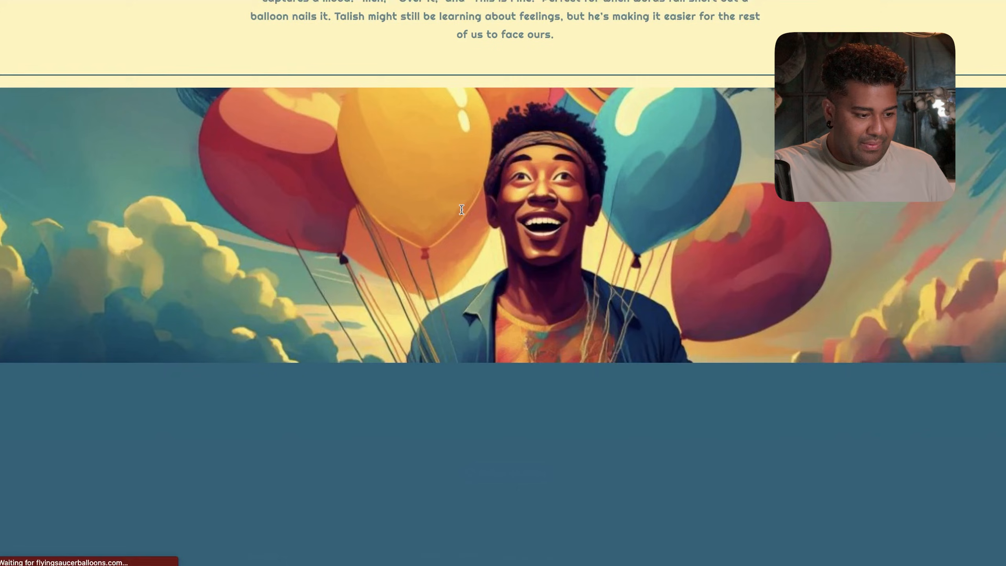
{"action": "scroll", "coordinate": [461, 213], "scroll_direction": "up", "scroll_amount": 7}
{"action": "scroll", "coordinate": [460, 213], "scroll_direction": "down", "scroll_amount": 1}
- Review Catalog, Nice Try and What is this?, then reopen the Taste theme editor
{"action": "left_click", "coordinate": [322, 89]}
{"action": "scroll", "coordinate": [410, 337], "scroll_direction": "down", "scroll_amount": 3}
{"action": "left_click", "coordinate": [410, 349]}
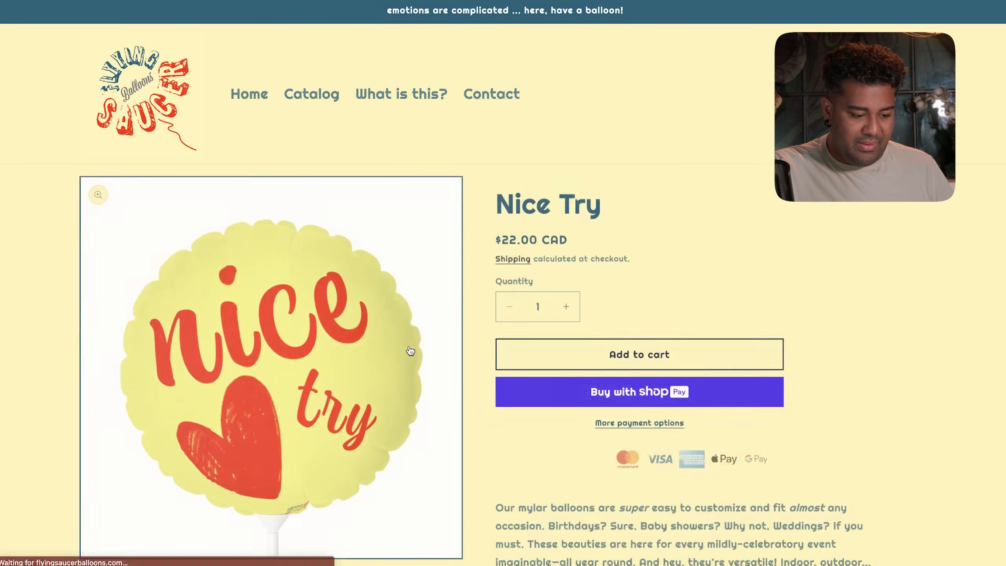
{"action": "scroll", "coordinate": [410, 350], "scroll_direction": "down", "scroll_amount": 3}
{"action": "scroll", "coordinate": [648, 307], "scroll_direction": "up", "scroll_amount": 4}
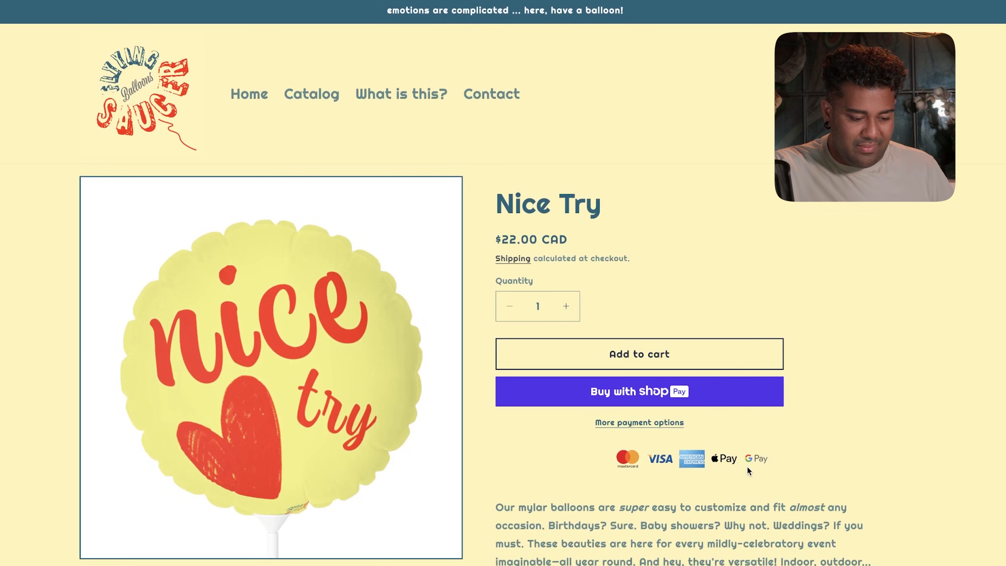
{"action": "key", "text": "alt+Left"}
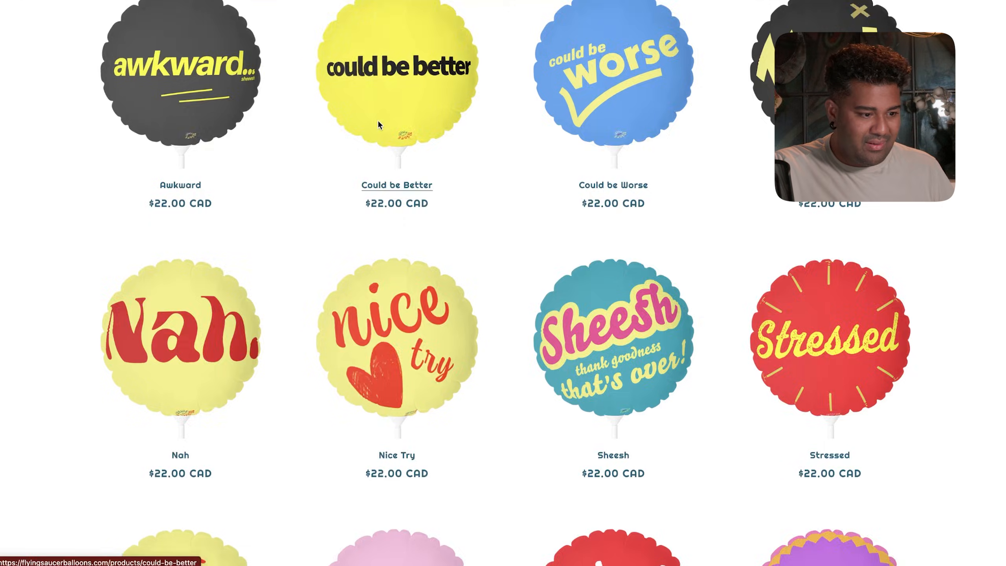
{"action": "scroll", "coordinate": [376, 124], "scroll_direction": "up", "scroll_amount": 5}
{"action": "key", "text": "alt+Left"}
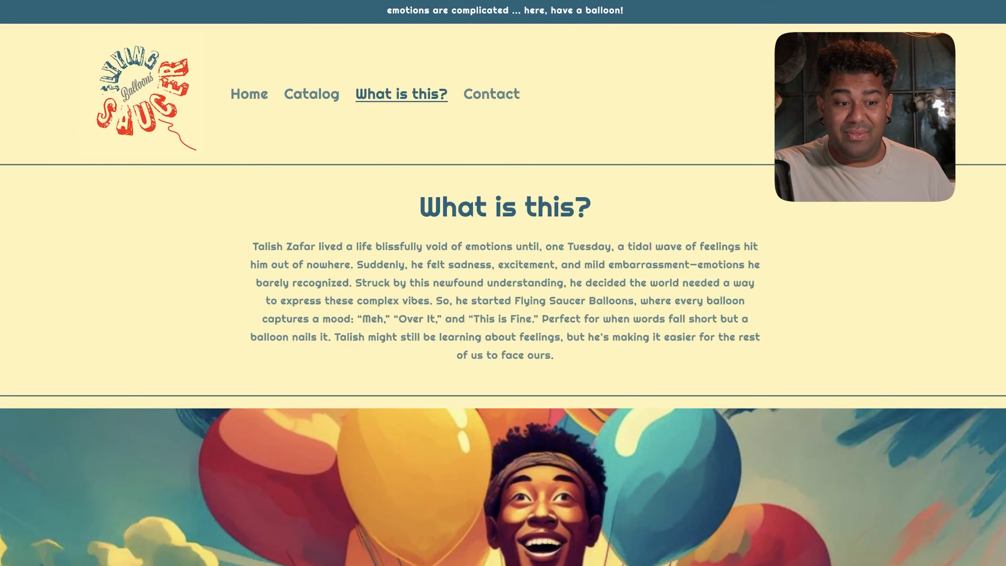
{"action": "key", "text": "super+w"}
{"action": "left_click", "coordinate": [825, 343]}
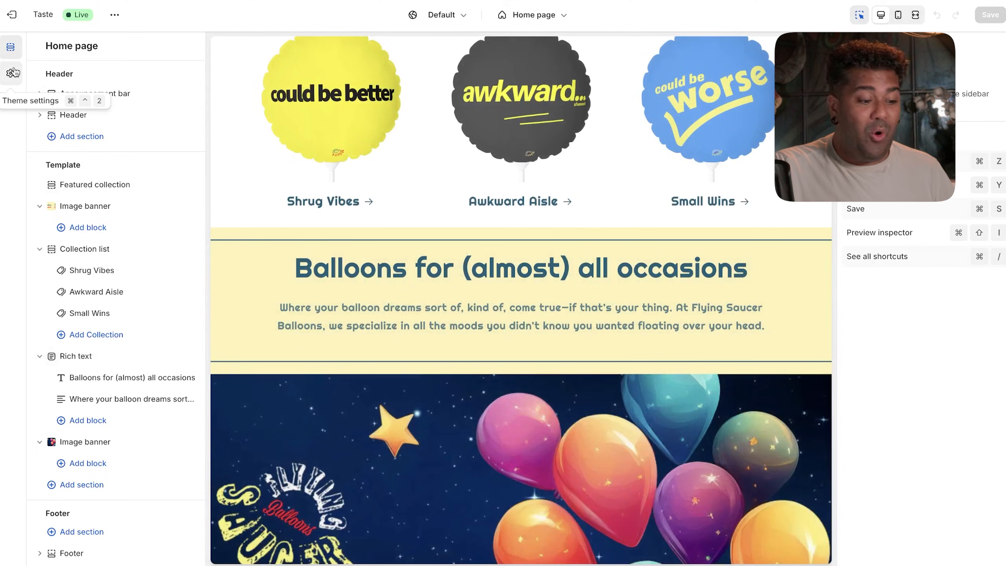
{"action": "left_click", "coordinate": [11, 73]}
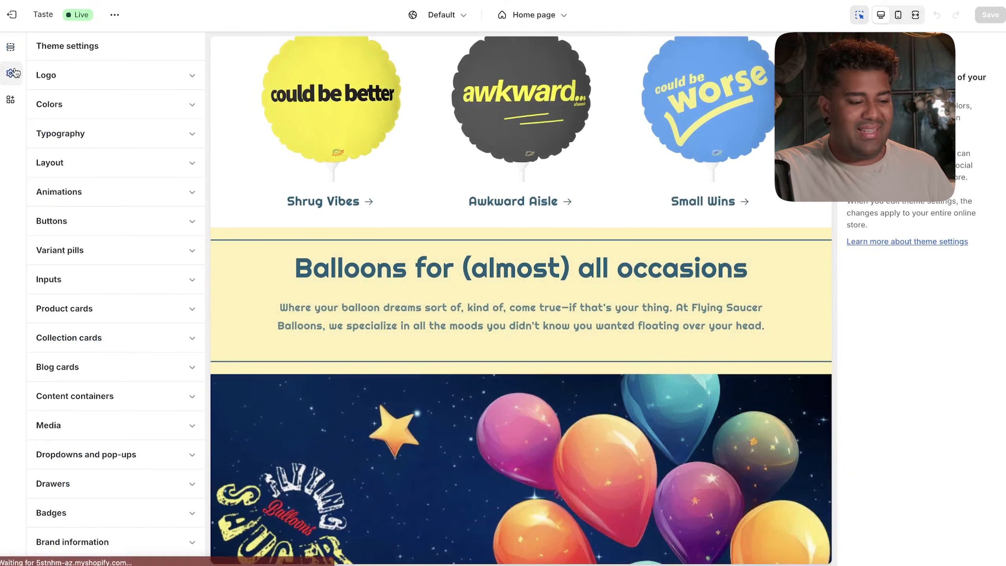
{"action": "left_click", "coordinate": [511, 15]}
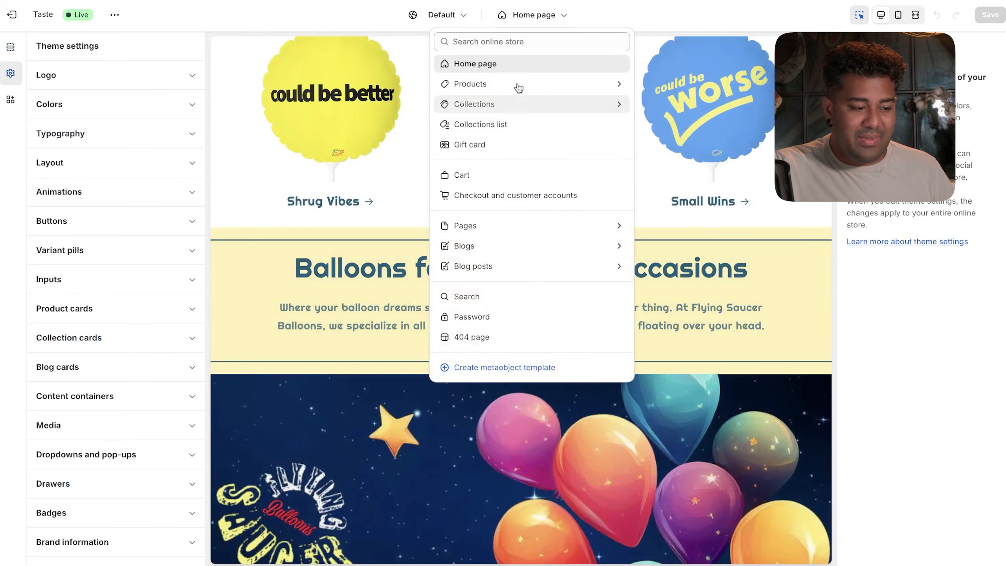
{"action": "left_click", "coordinate": [564, 17]}
{"action": "left_click", "coordinate": [564, 17]}
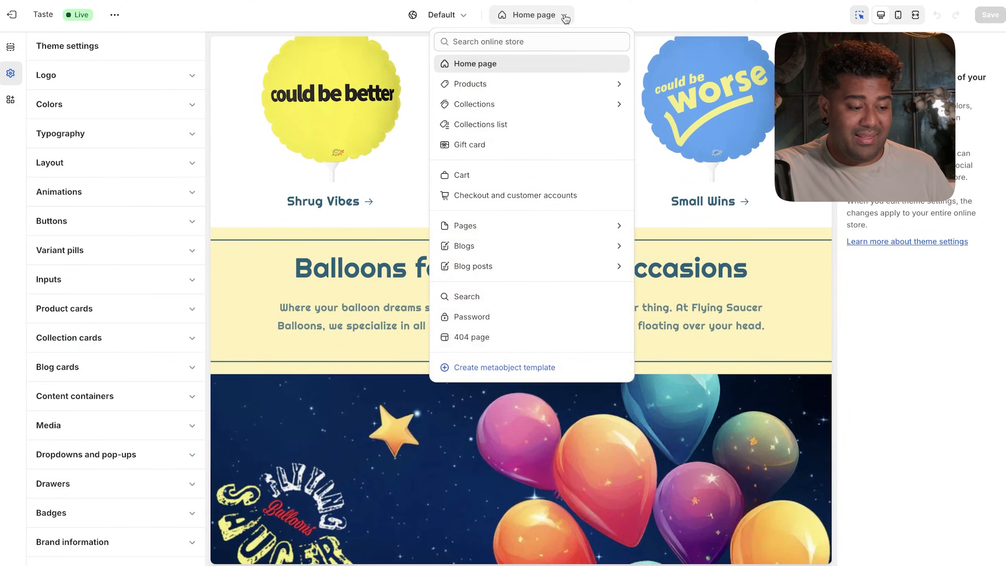
{"action": "left_click", "coordinate": [502, 234]}
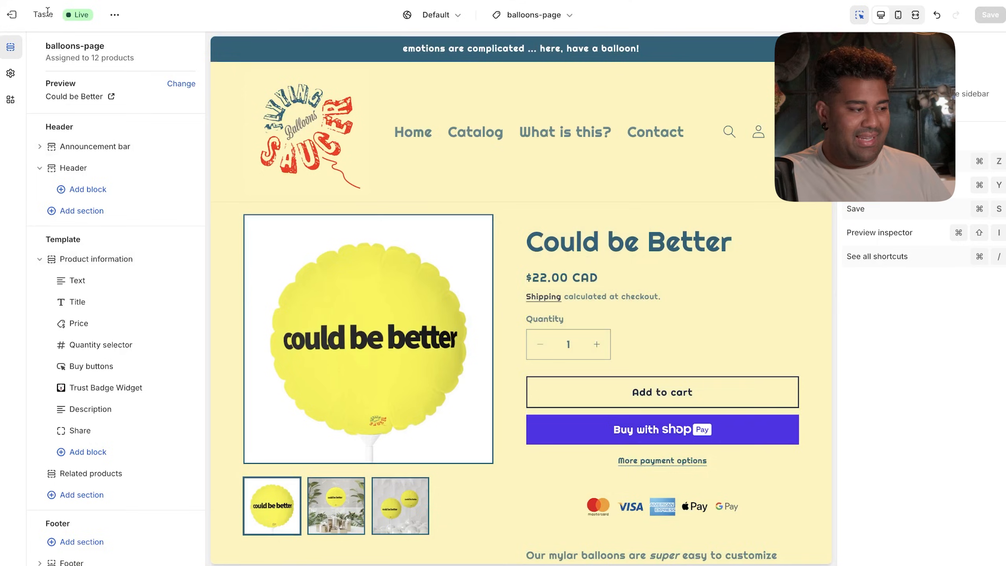
- Open the live This is Fine product page and check the payment badges below checkout
{"action": "left_click", "coordinate": [12, 14]}
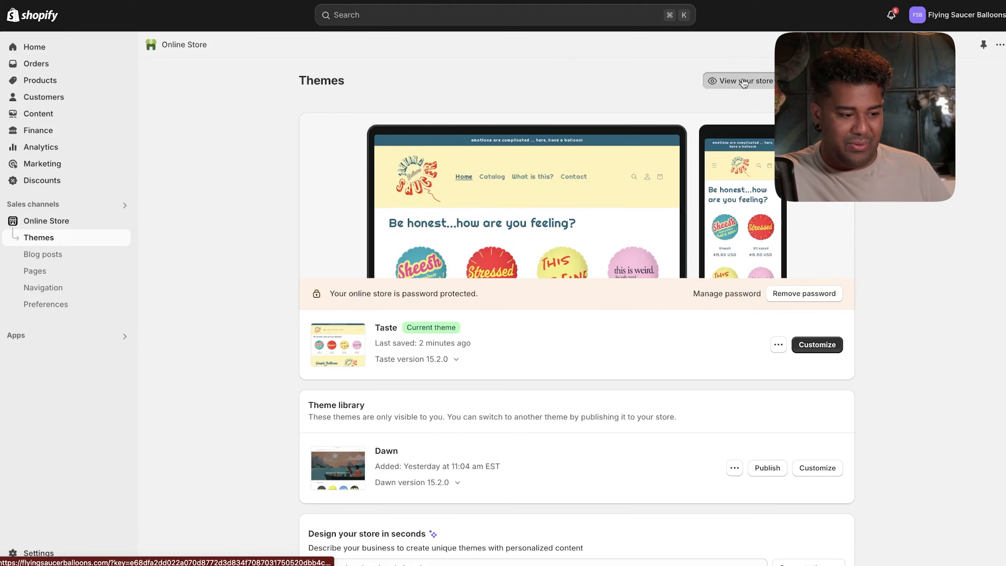
{"action": "left_click", "coordinate": [740, 81]}
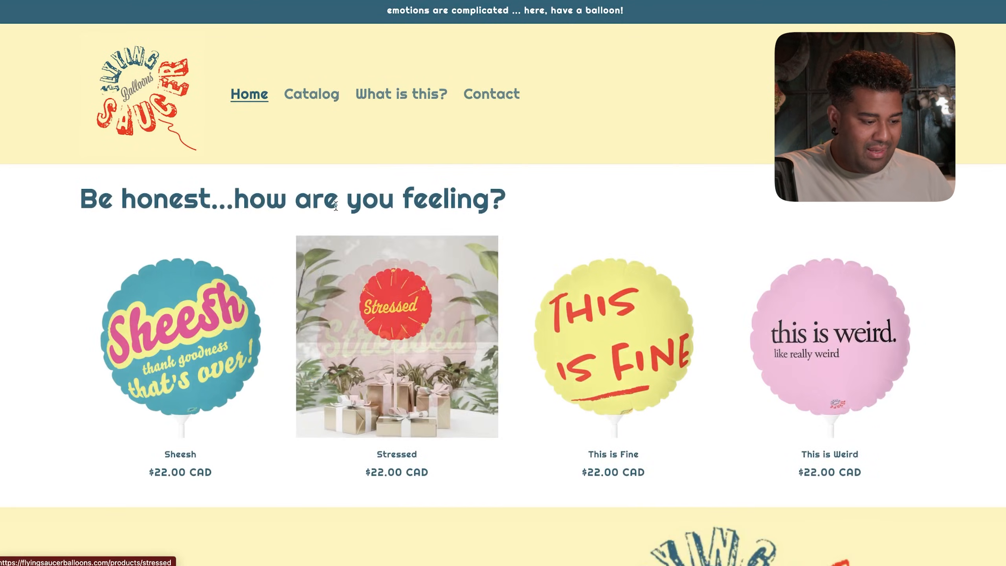
{"action": "left_click", "coordinate": [652, 341]}
{"action": "scroll", "coordinate": [659, 352], "scroll_direction": "down", "scroll_amount": 3}
{"action": "scroll", "coordinate": [670, 343], "scroll_direction": "down", "scroll_amount": 2}
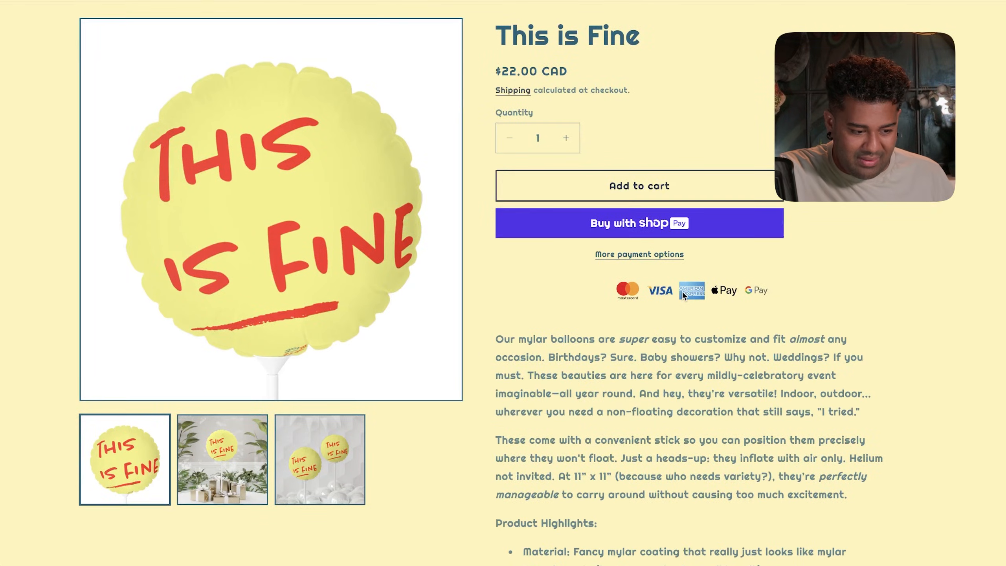
{"action": "scroll", "coordinate": [682, 291], "scroll_direction": "down", "scroll_amount": 3}
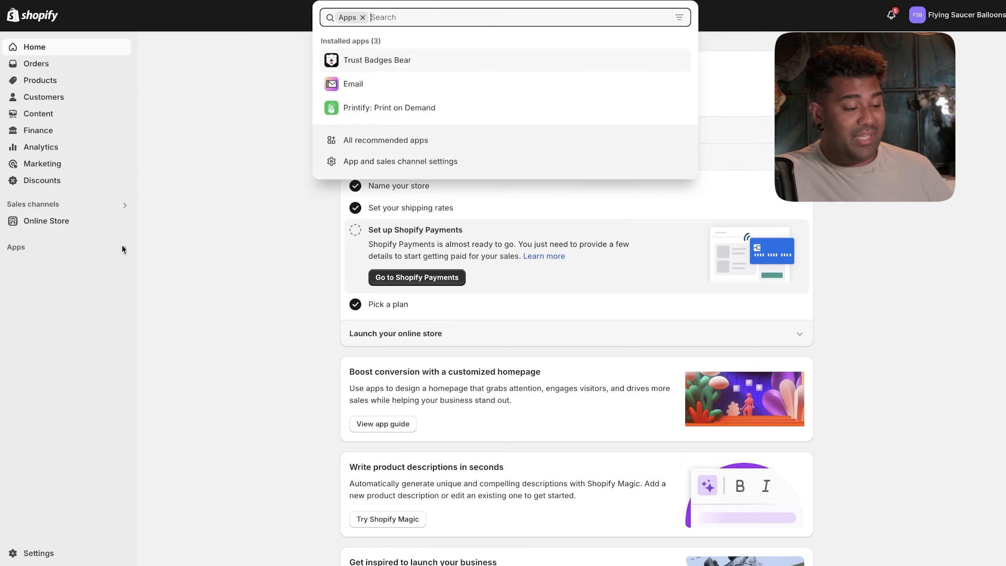
- Set Trust Badges Bear's header alignment to left, then go to Online Store
{"action": "left_click", "coordinate": [362, 62]}
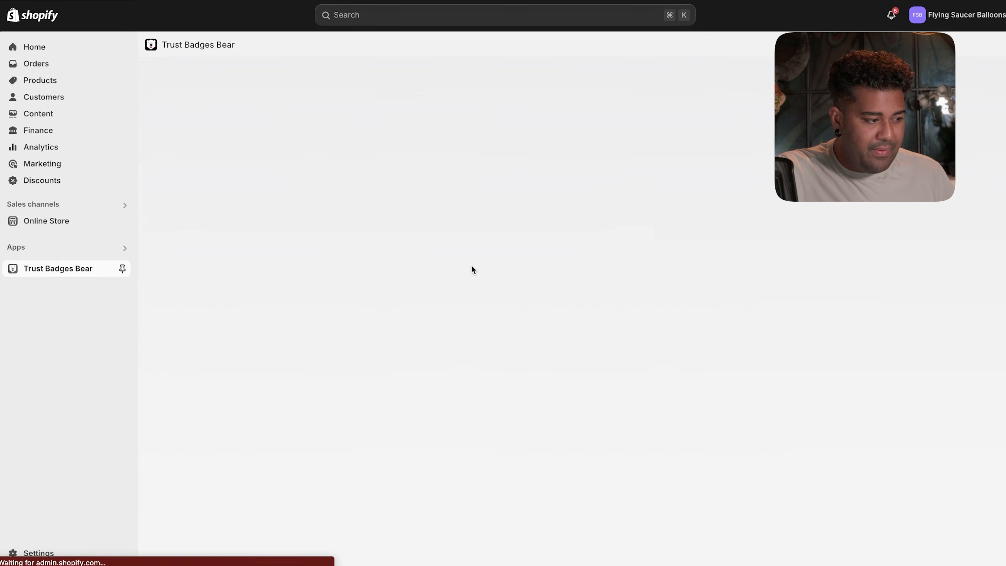
{"action": "scroll", "coordinate": [472, 265], "scroll_direction": "down", "scroll_amount": 4}
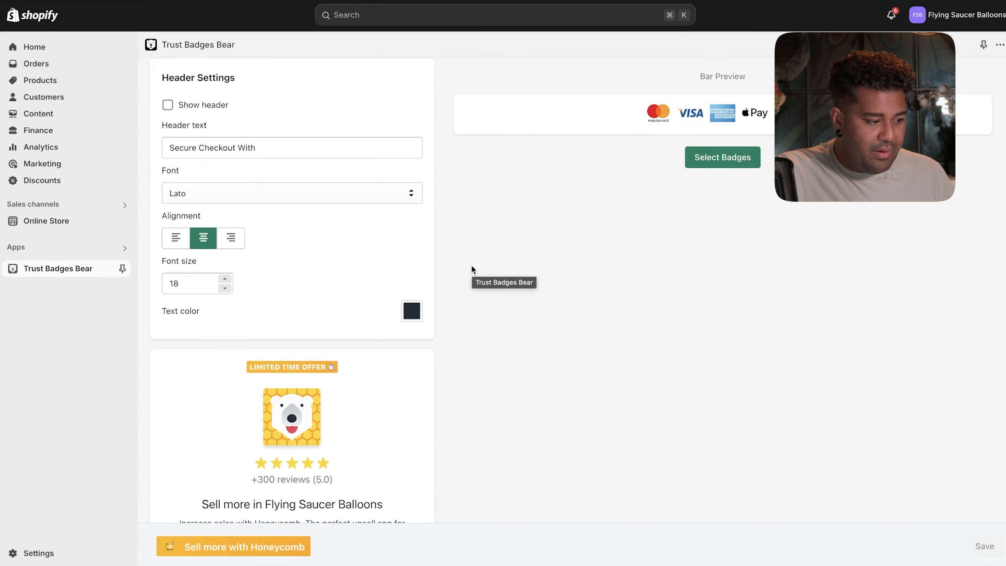
{"action": "left_click", "coordinate": [185, 240]}
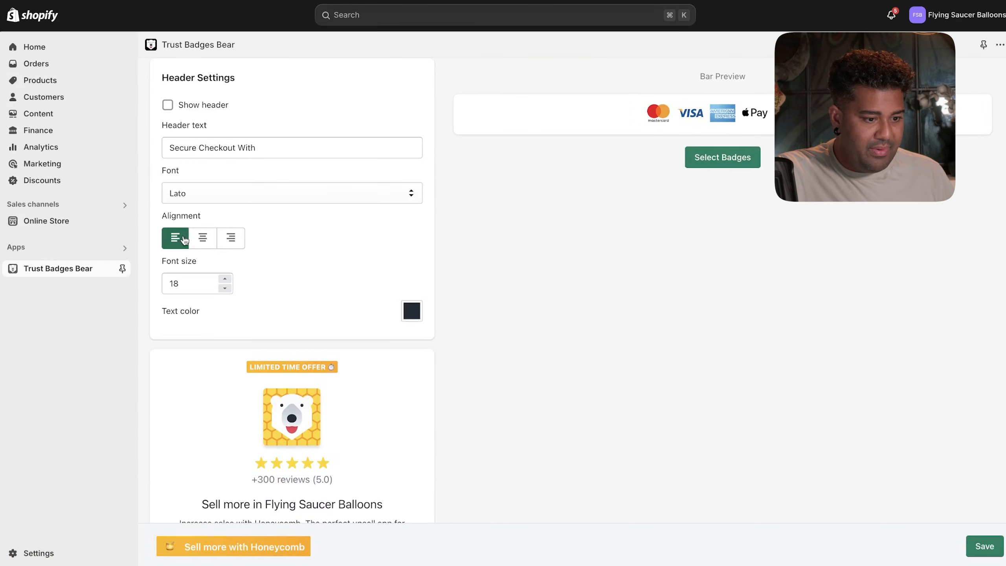
{"action": "scroll", "coordinate": [445, 237], "scroll_direction": "up", "scroll_amount": 3}
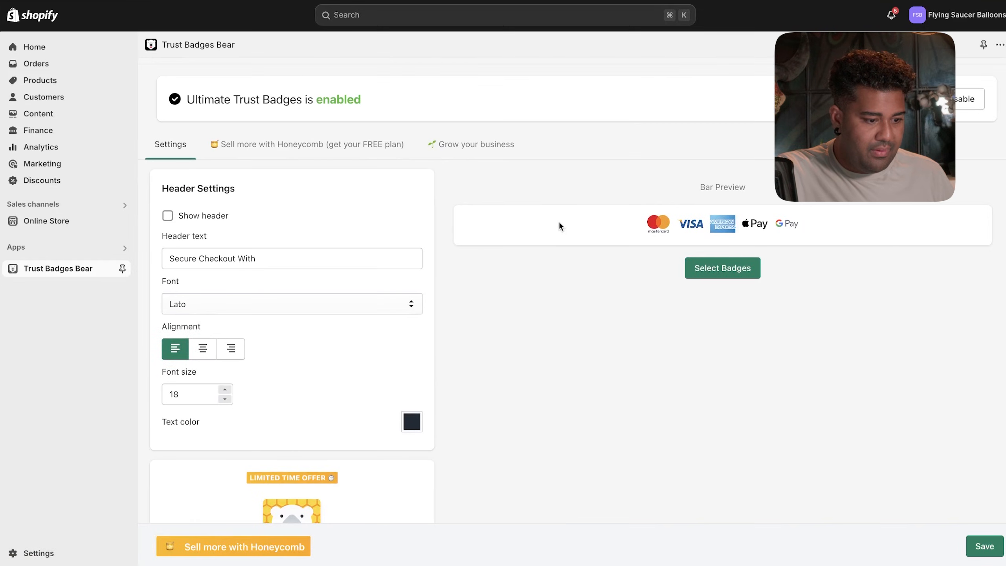
{"action": "left_click", "coordinate": [204, 350]}
{"action": "left_click", "coordinate": [231, 348]}
{"action": "left_click", "coordinate": [175, 348]}
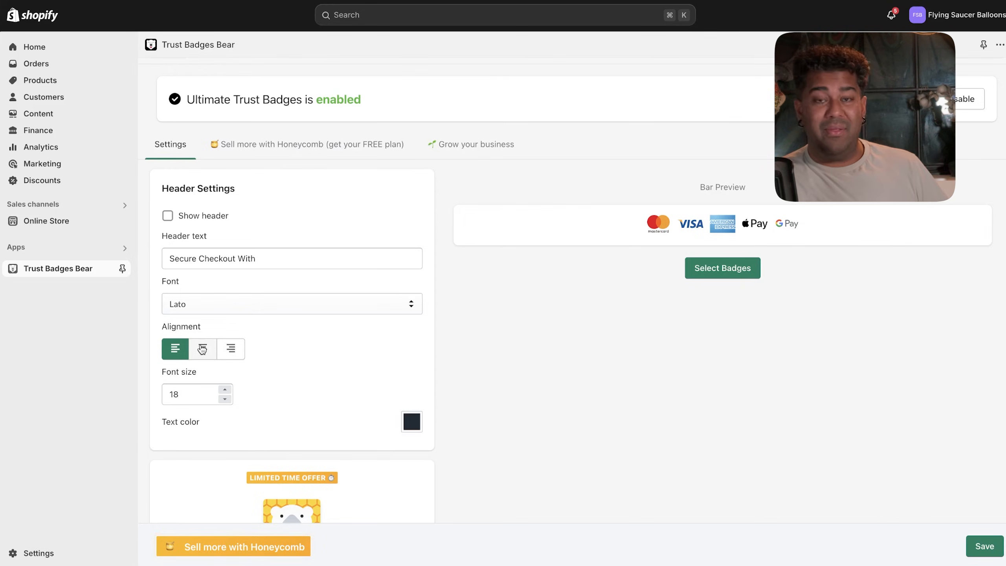
{"action": "scroll", "coordinate": [441, 386], "scroll_direction": "down", "scroll_amount": 20}
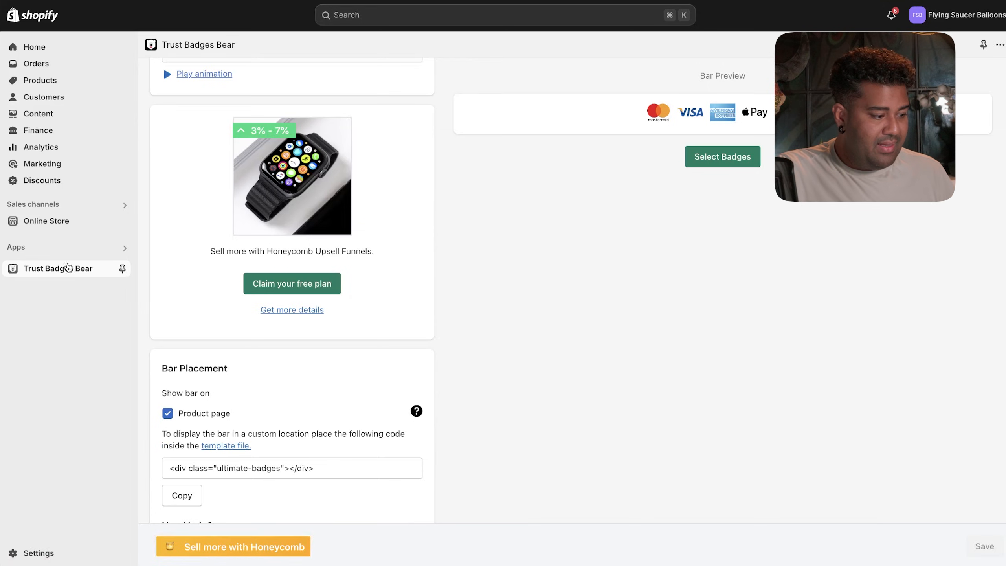
{"action": "left_click", "coordinate": [59, 221]}
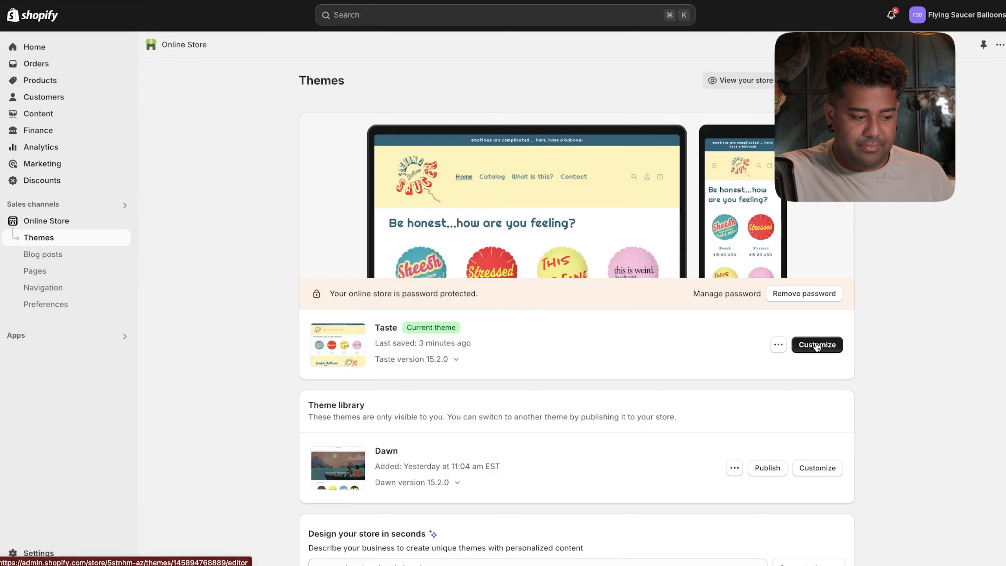
- Open the live Stressed product page to inspect its trust badges beneath checkout
{"action": "left_click", "coordinate": [816, 344]}
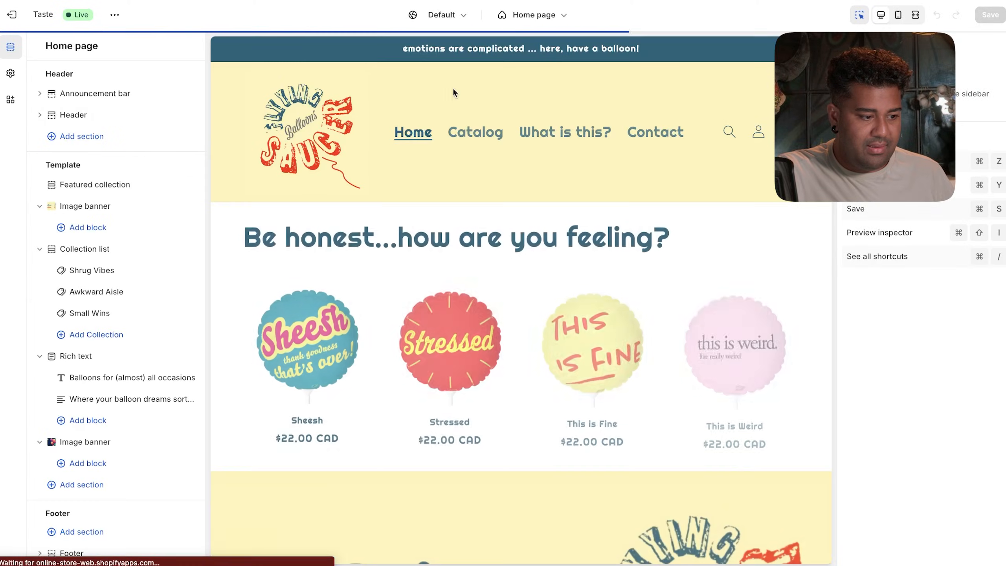
{"action": "left_click", "coordinate": [447, 361]}
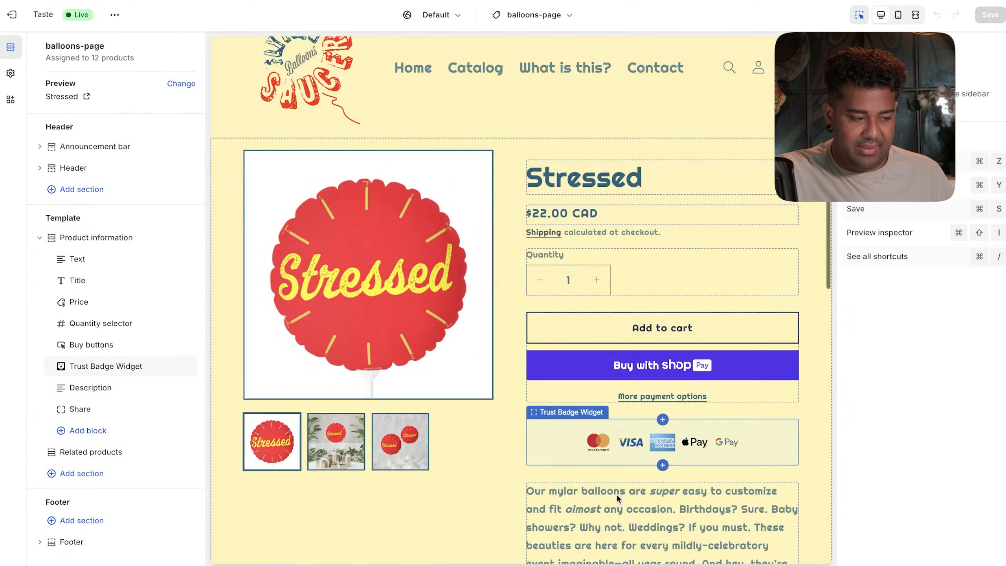
{"action": "left_click", "coordinate": [5, 9]}
{"action": "left_click", "coordinate": [745, 81]}
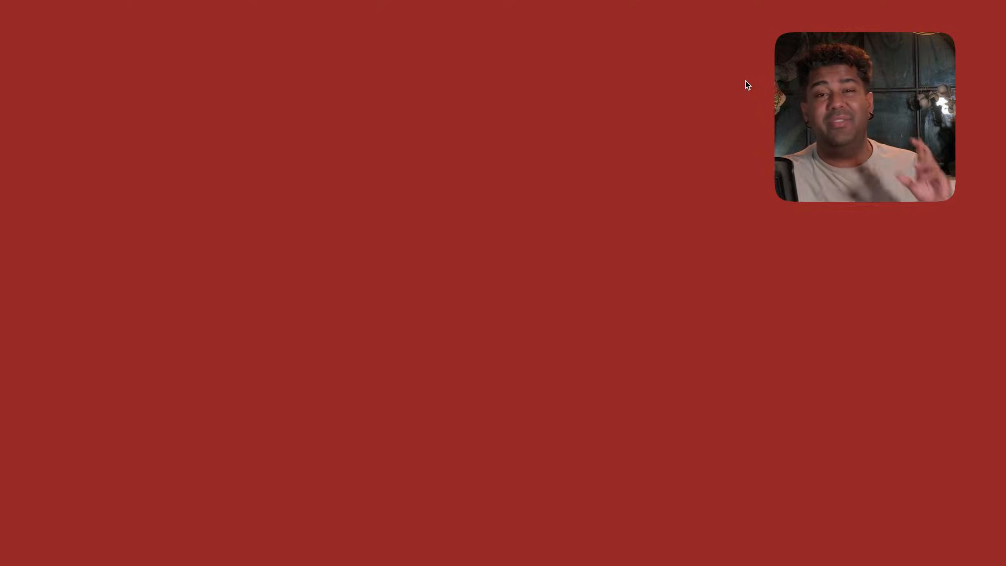
{"action": "left_click", "coordinate": [428, 351]}
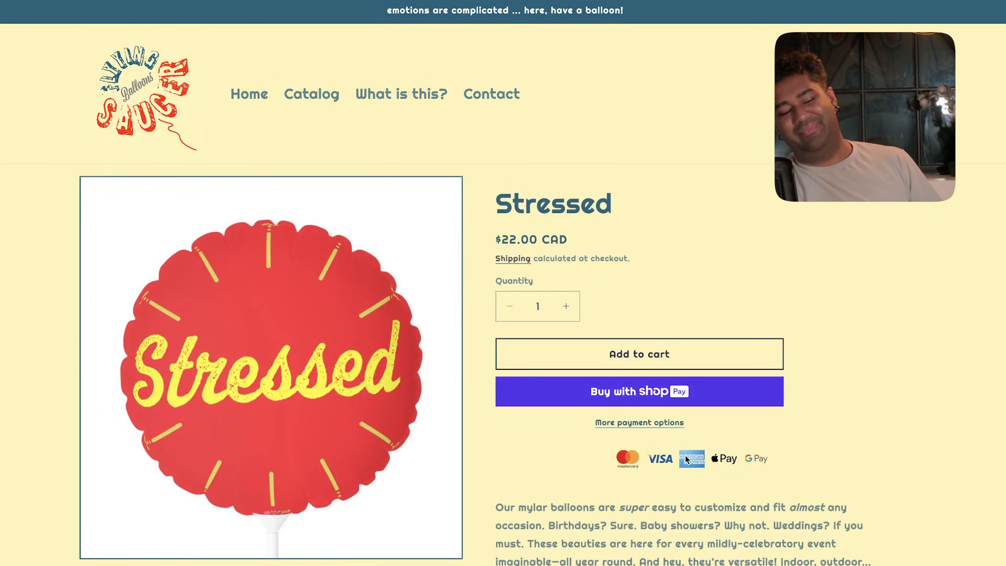
{"action": "scroll", "coordinate": [686, 459], "scroll_direction": "down", "scroll_amount": 5}
- Reopen the Taste theme editor on the balloons-page product template previewing This is Weird
{"action": "scroll", "coordinate": [688, 343], "scroll_direction": "down", "scroll_amount": 7}
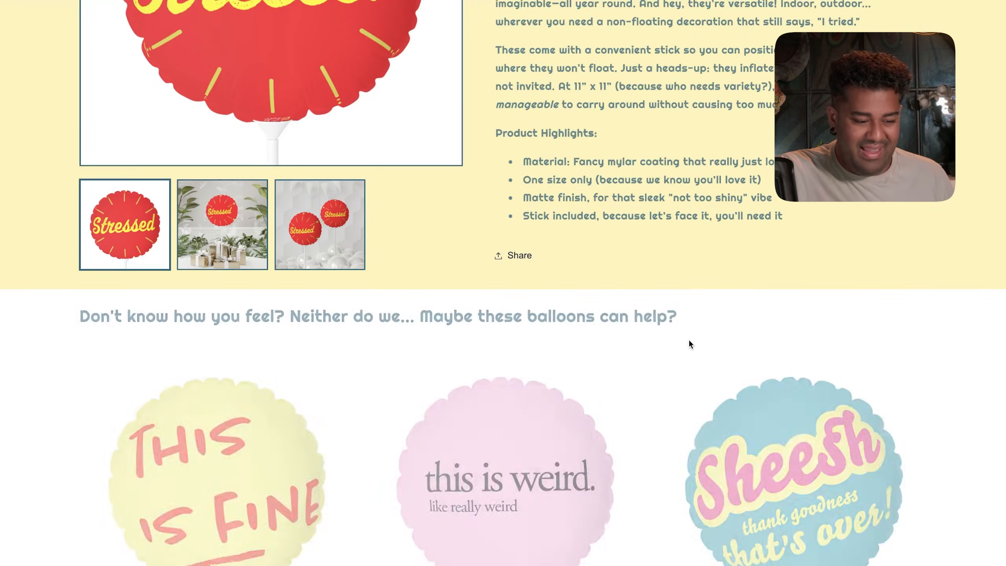
{"action": "scroll", "coordinate": [688, 342], "scroll_direction": "up", "scroll_amount": 10}
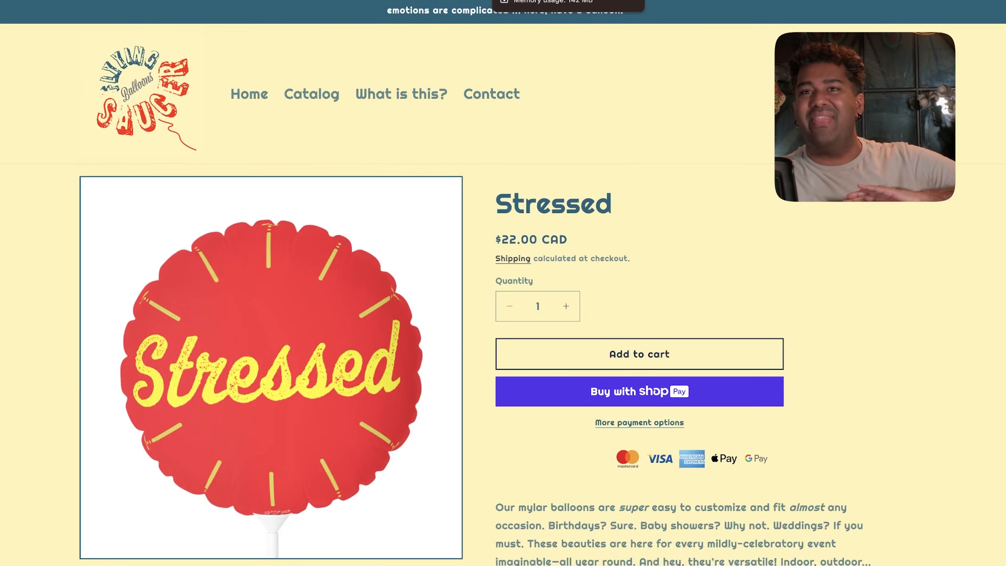
{"action": "left_click", "coordinate": [740, 1]}
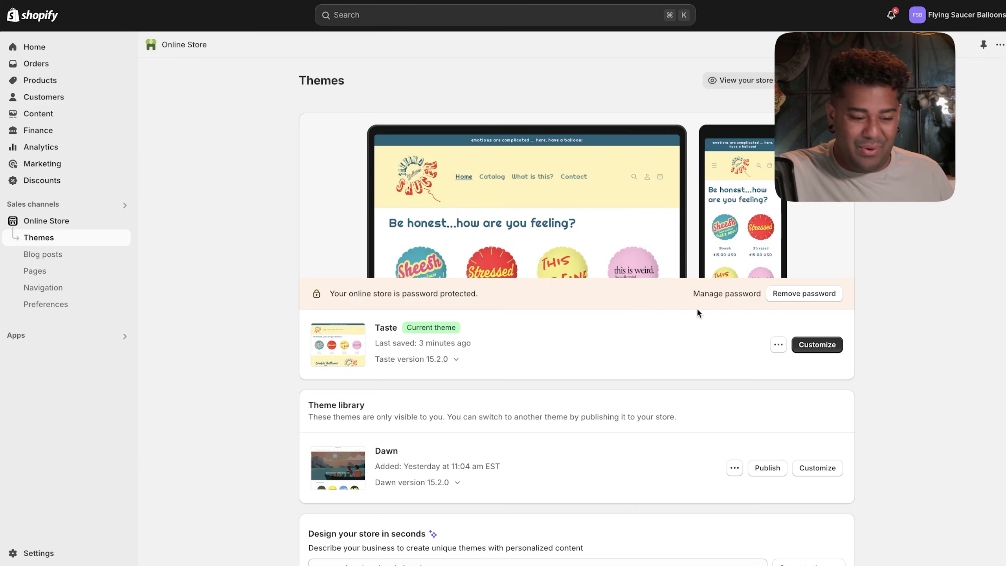
{"action": "left_click", "coordinate": [808, 343]}
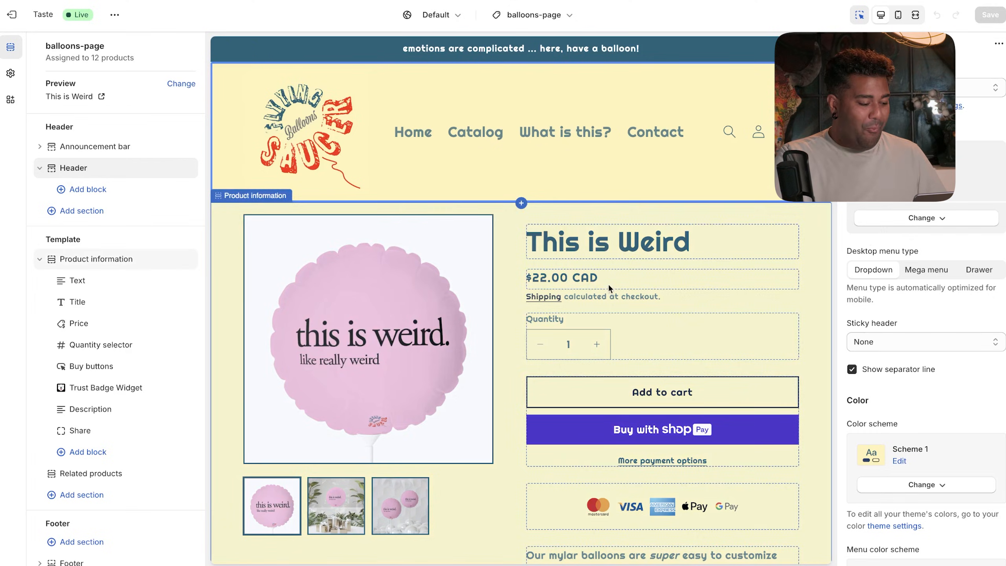
{"action": "scroll", "coordinate": [145, 424], "scroll_direction": "down", "scroll_amount": 1}
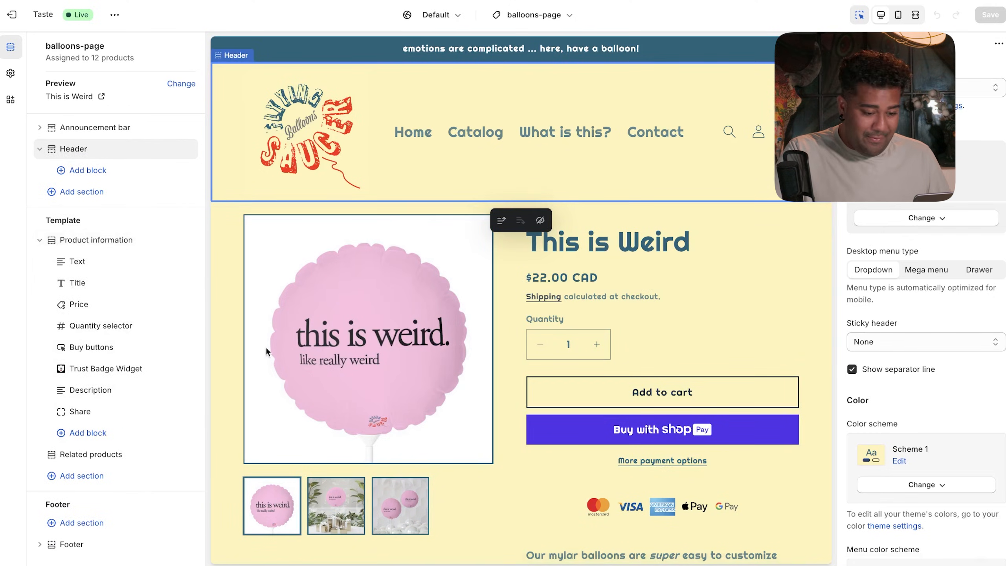
- Set the Trust Badges Bear payment badge alignment to left and save it
{"action": "left_click", "coordinate": [655, 493]}
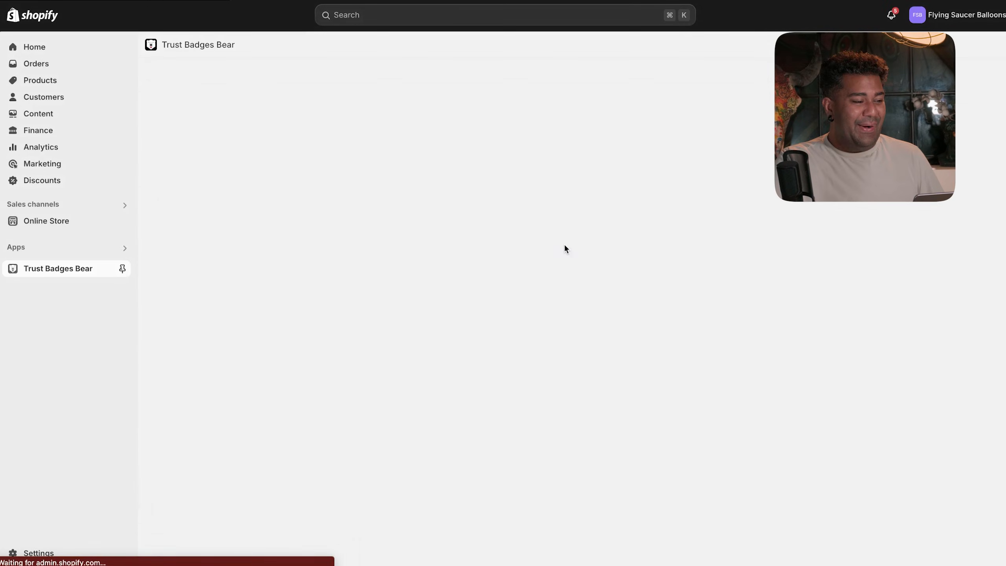
{"action": "scroll", "coordinate": [448, 268], "scroll_direction": "down", "scroll_amount": 20}
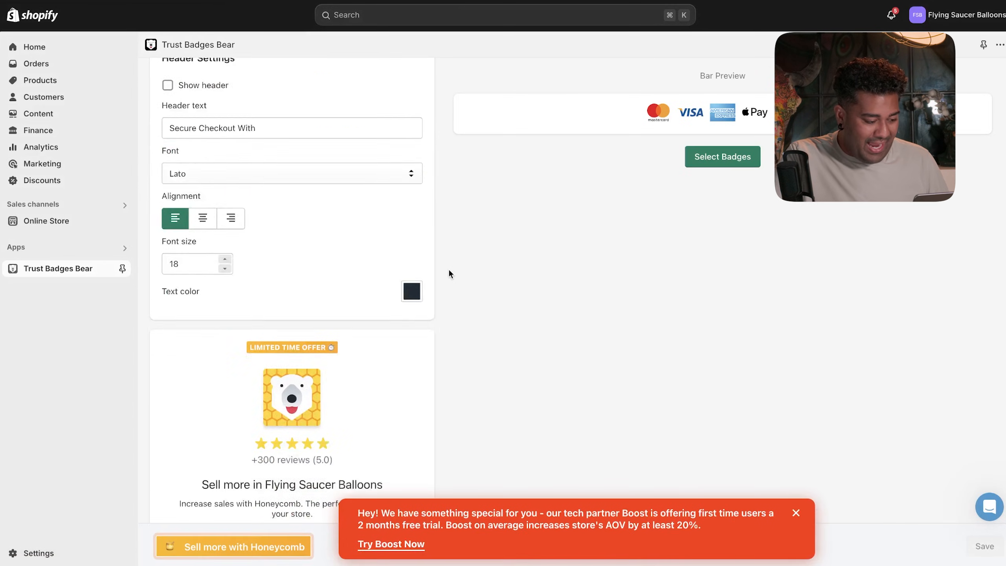
{"action": "scroll", "coordinate": [449, 270], "scroll_direction": "down", "scroll_amount": 9}
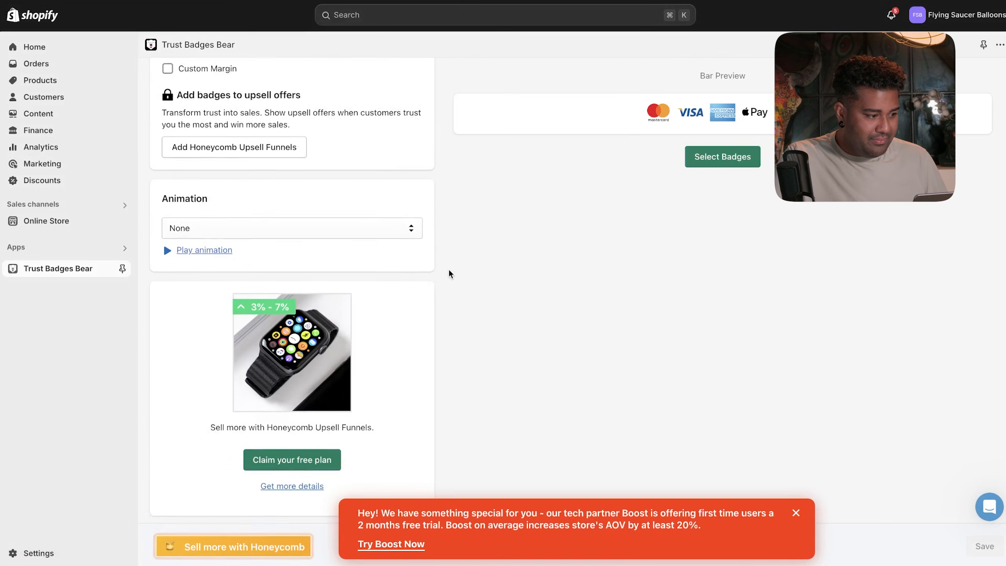
{"action": "scroll", "coordinate": [448, 283], "scroll_direction": "up", "scroll_amount": 7}
{"action": "scroll", "coordinate": [448, 284], "scroll_direction": "up", "scroll_amount": 10}
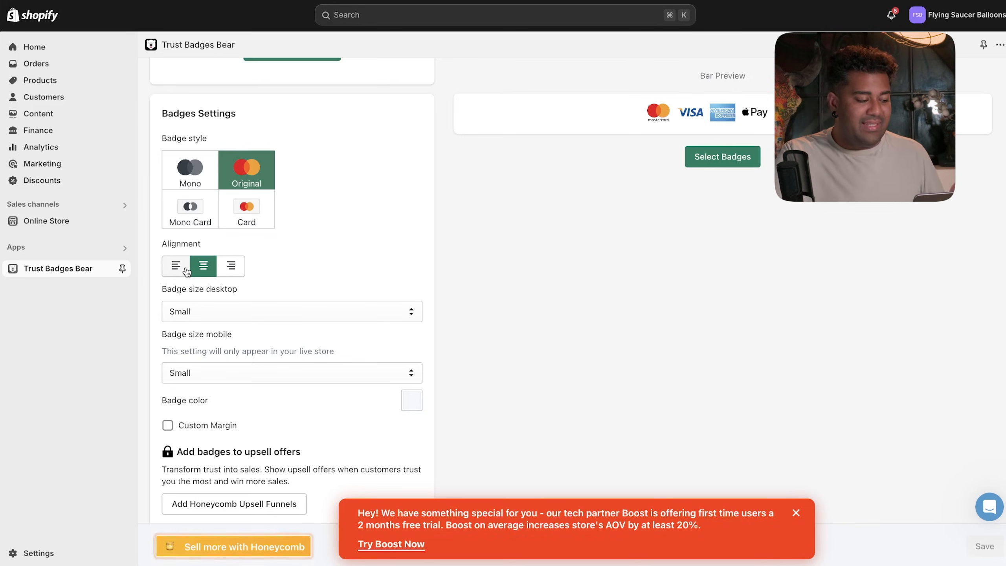
{"action": "left_click", "coordinate": [187, 272]}
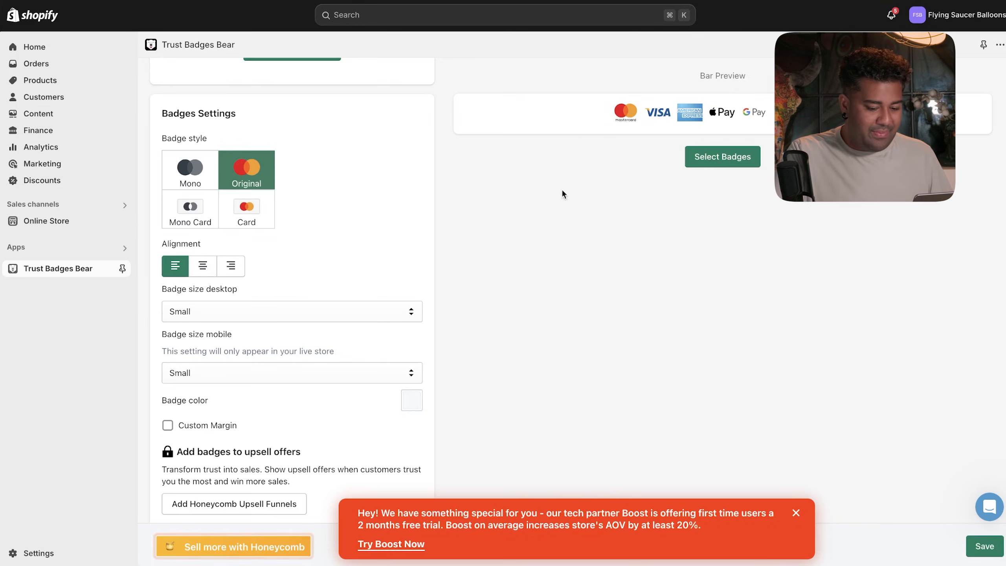
{"action": "left_click", "coordinate": [991, 552]}
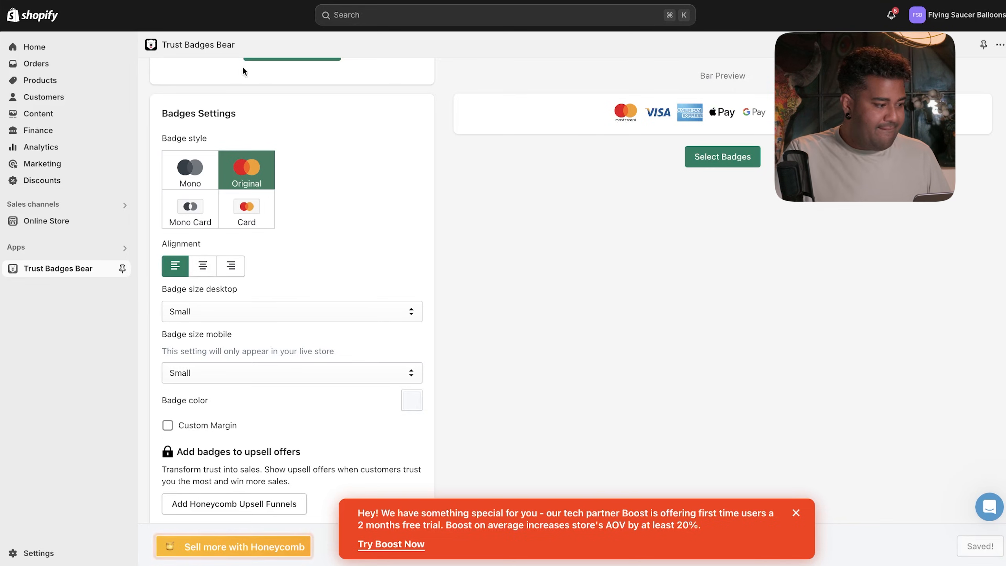
{"action": "left_click", "coordinate": [57, 223]}
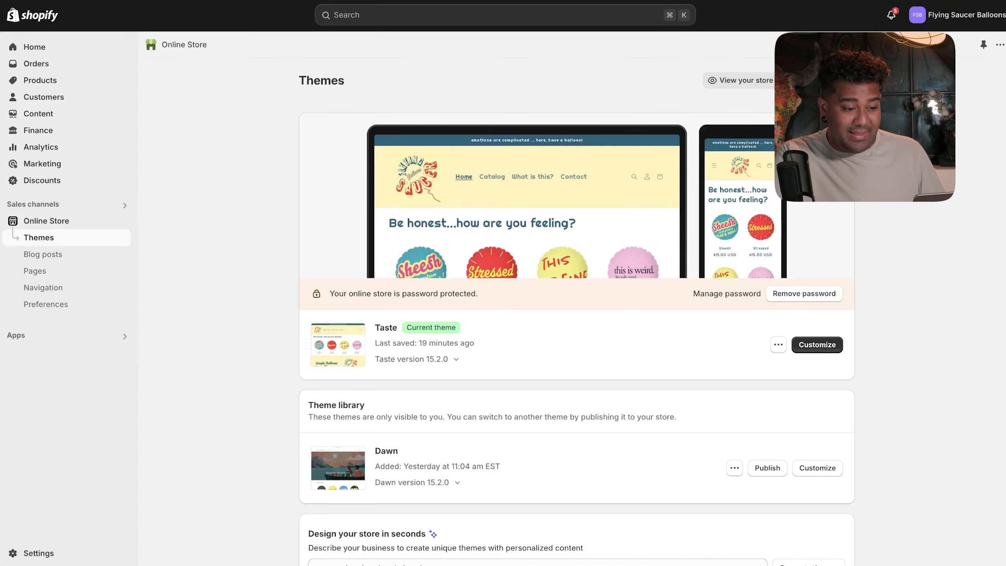
- Check the Stressed product page on the live store, then reopen Trust Badges Bear settings
{"action": "left_click", "coordinate": [743, 80]}
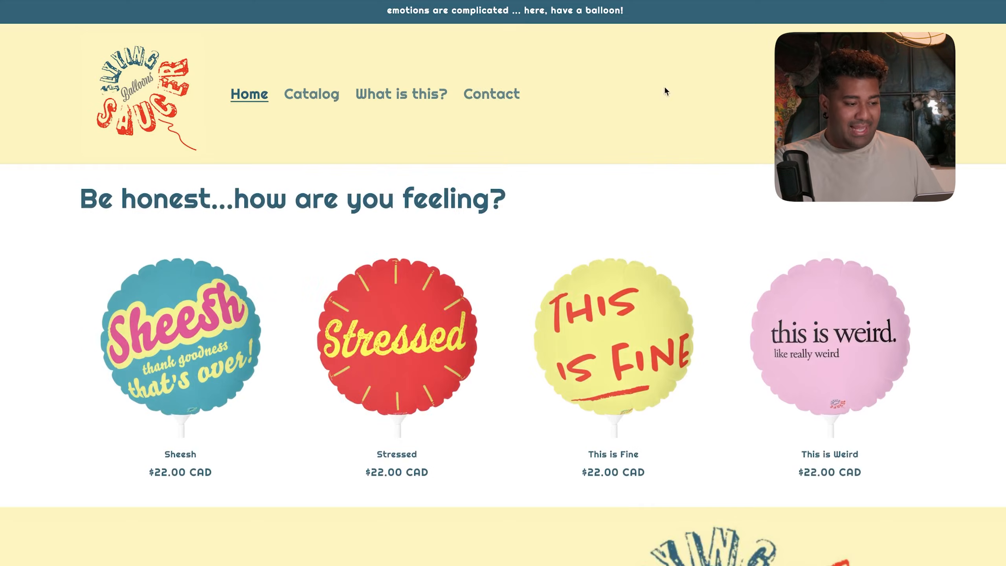
{"action": "left_click", "coordinate": [421, 318]}
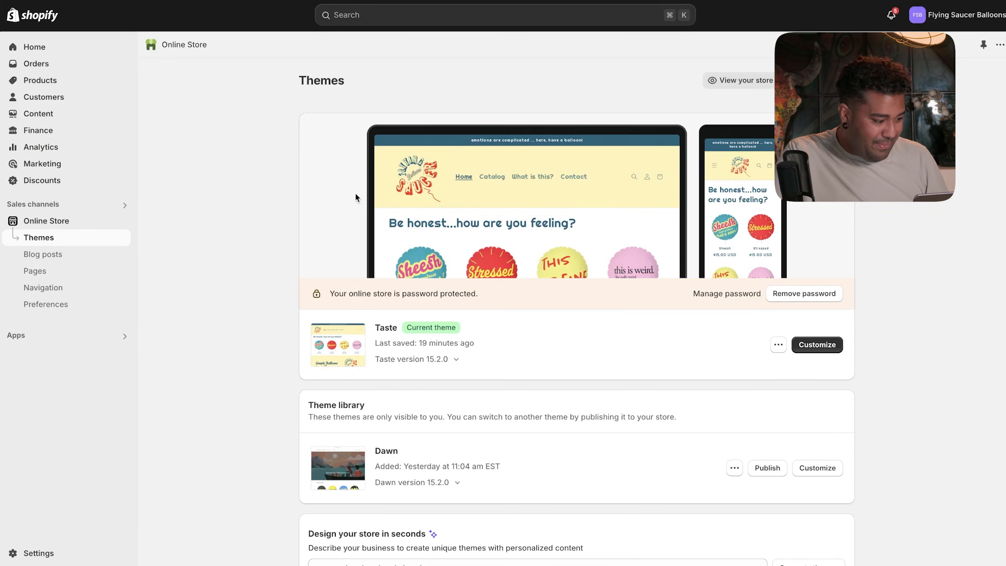
{"action": "left_click", "coordinate": [119, 340]}
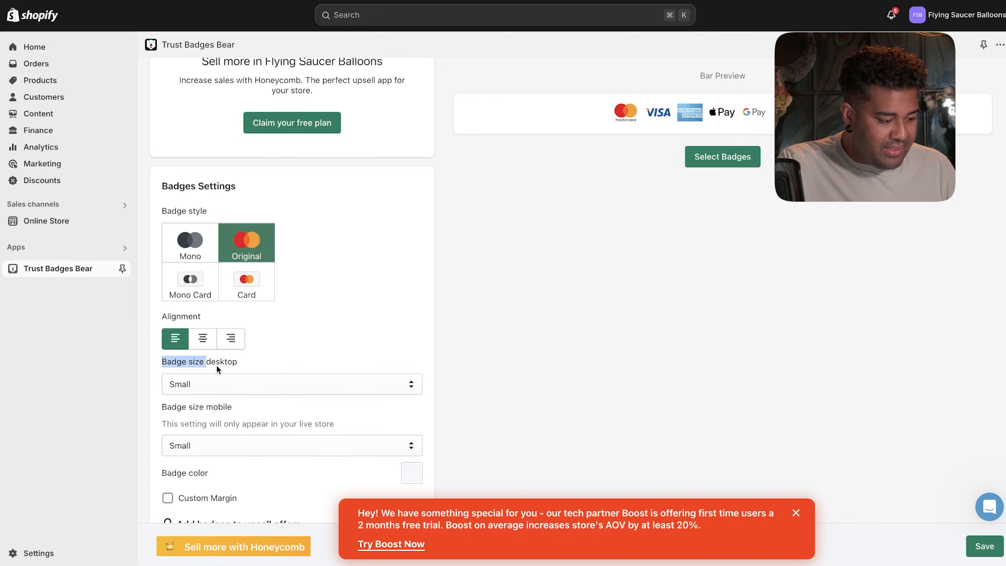
- Change the desktop badge size to Medium and dismiss the Boost promotion
{"action": "left_click", "coordinate": [254, 383]}
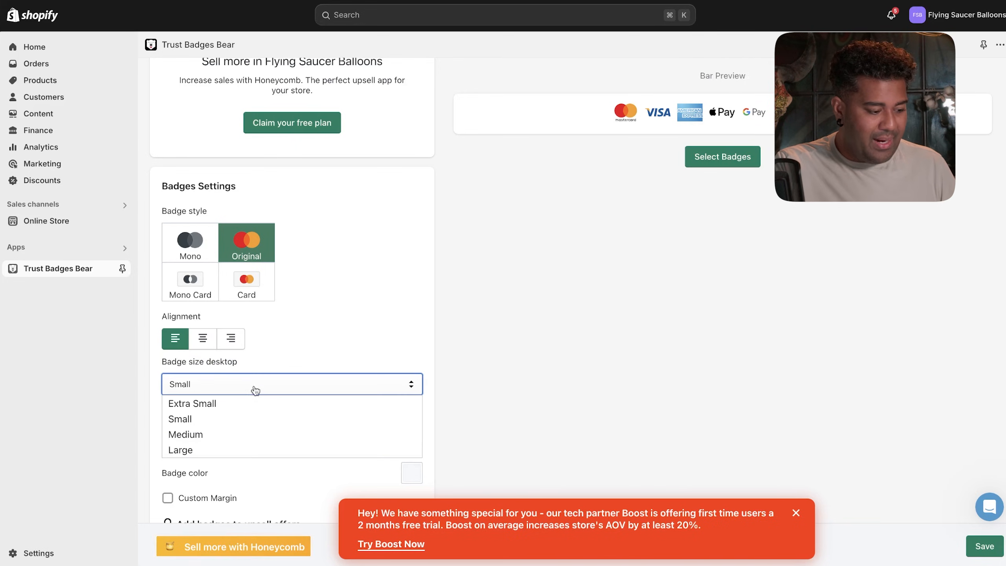
{"action": "left_click", "coordinate": [244, 433]}
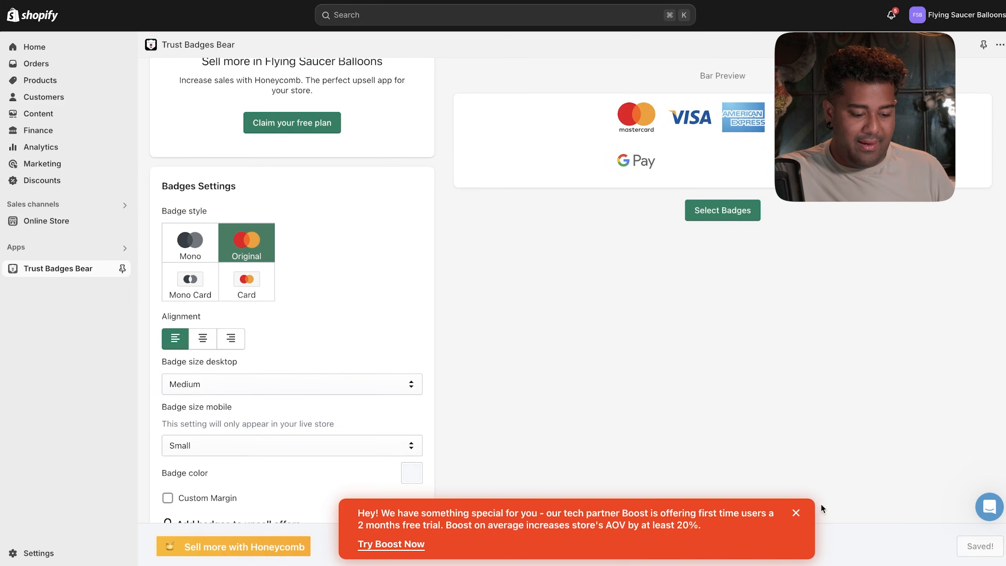
{"action": "left_click", "coordinate": [796, 514]}
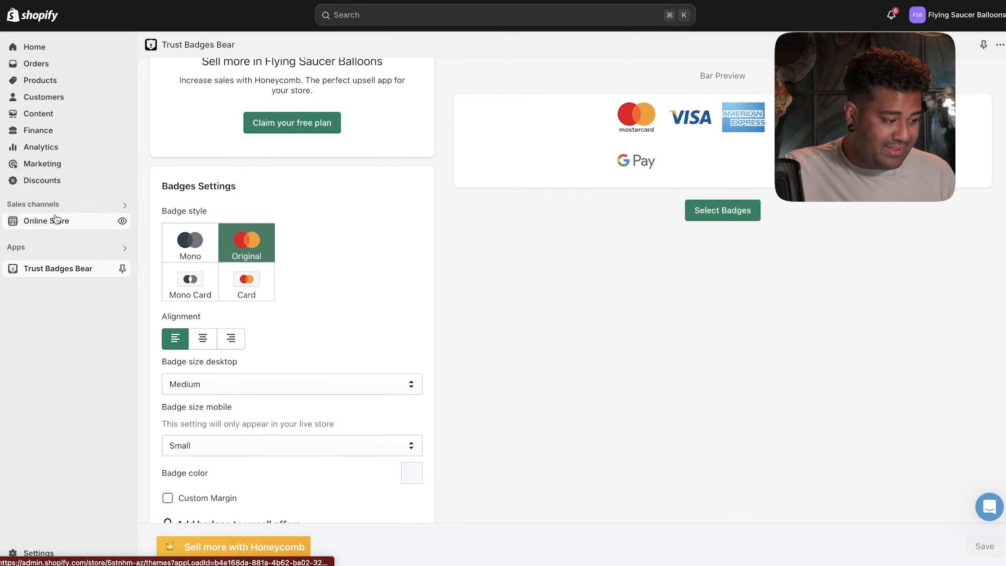
{"action": "left_click", "coordinate": [59, 221]}
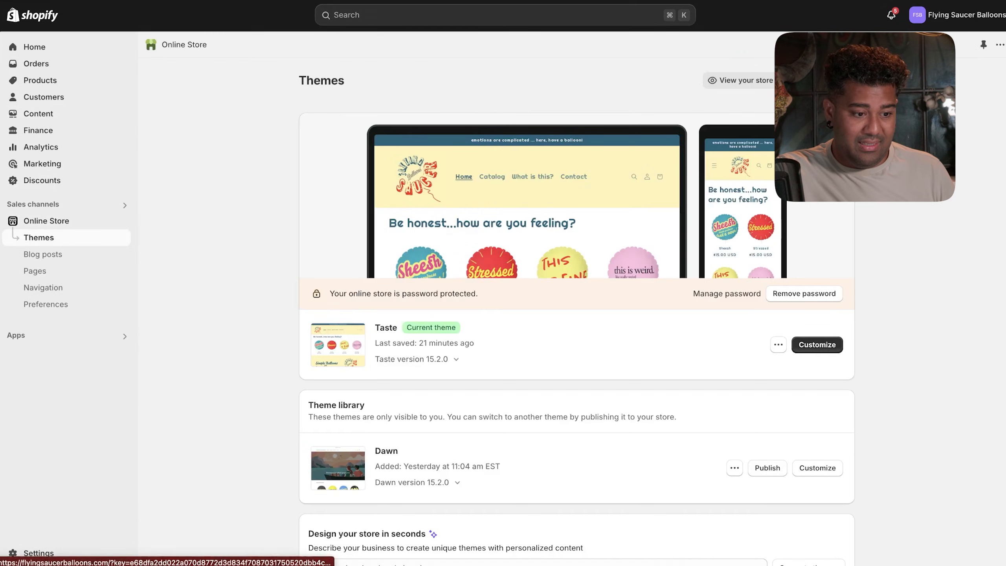
- Inspect the Stressed product's badges, then scroll the home page down to its Collections
{"action": "left_click", "coordinate": [745, 80]}
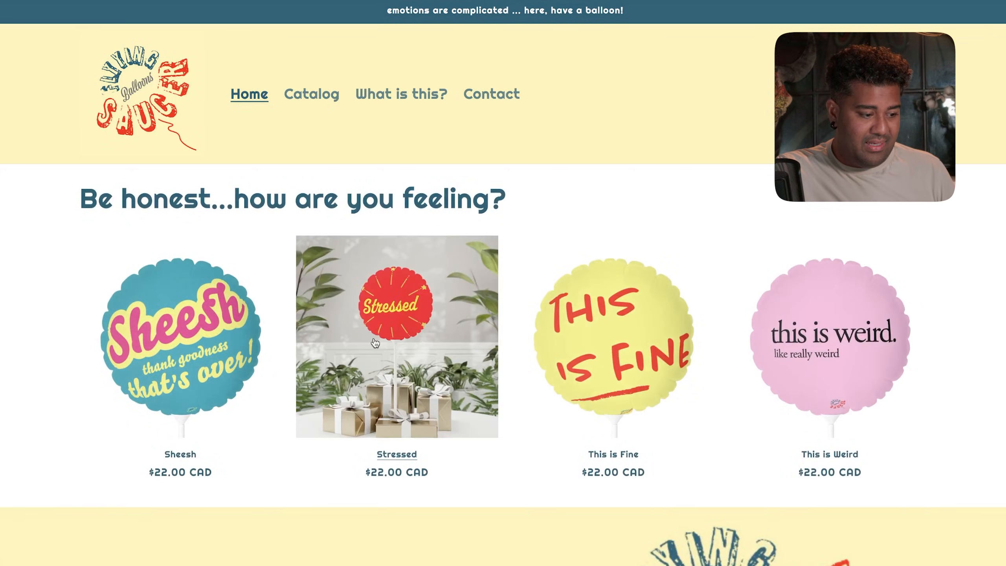
{"action": "left_click", "coordinate": [467, 352]}
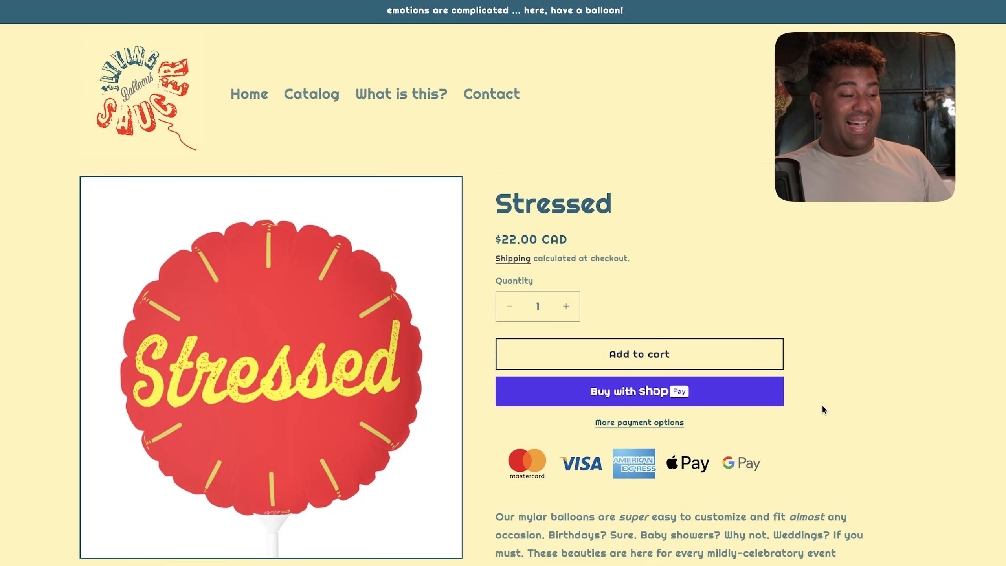
{"action": "left_click", "coordinate": [250, 91]}
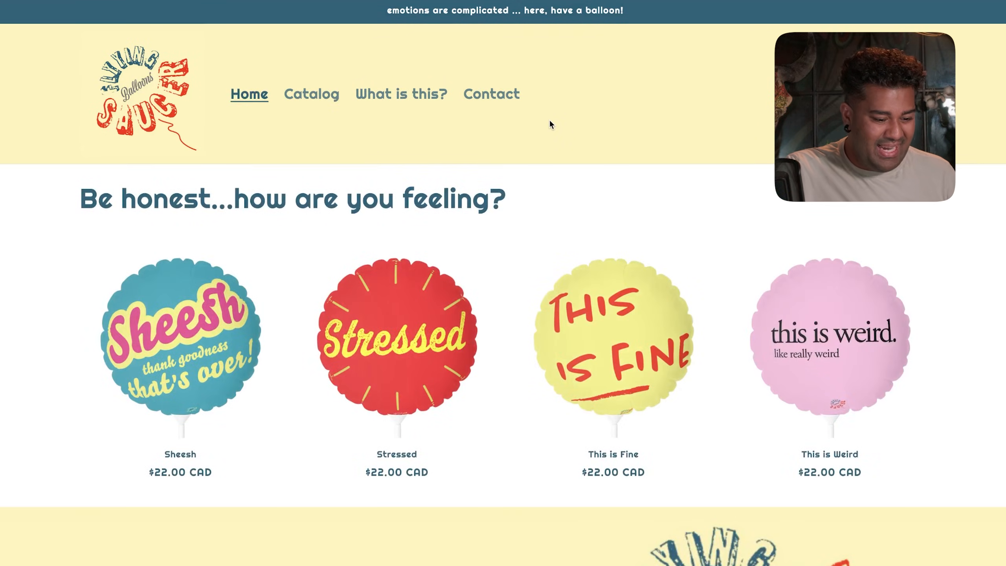
{"action": "scroll", "coordinate": [549, 127], "scroll_direction": "down", "scroll_amount": 8}
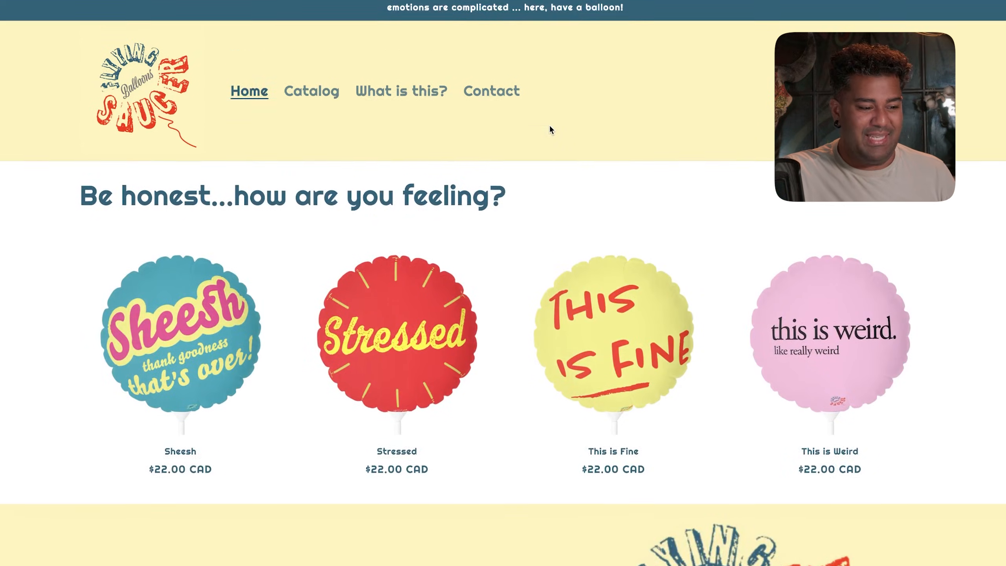
{"action": "scroll", "coordinate": [550, 130], "scroll_direction": "down", "scroll_amount": 9}
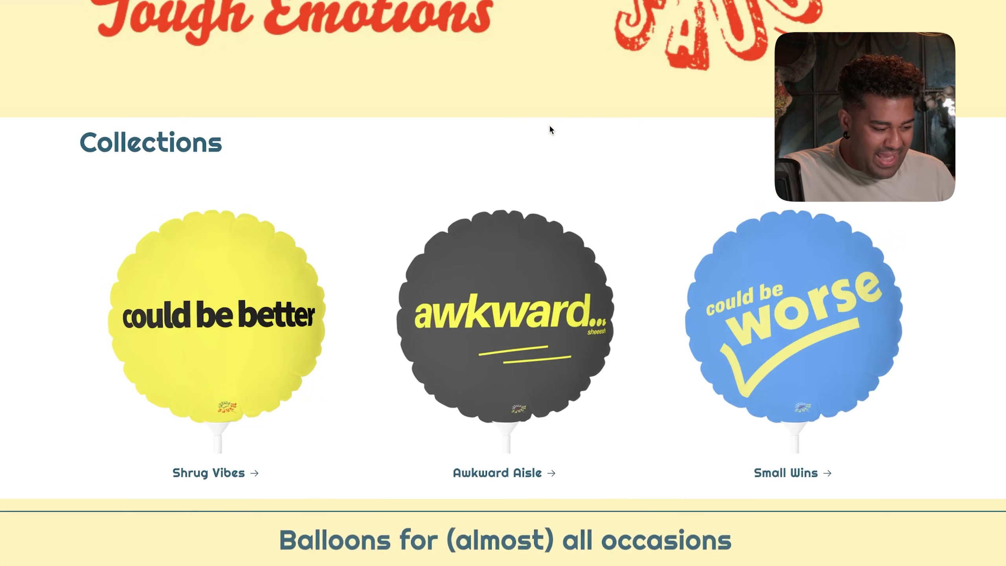
- Browse the Awkward Aisle collection, then go back and scroll to the home page footer
{"action": "left_click", "coordinate": [480, 316]}
{"action": "scroll", "coordinate": [517, 333], "scroll_direction": "down", "scroll_amount": 3}
{"action": "scroll", "coordinate": [518, 331], "scroll_direction": "down", "scroll_amount": 2}
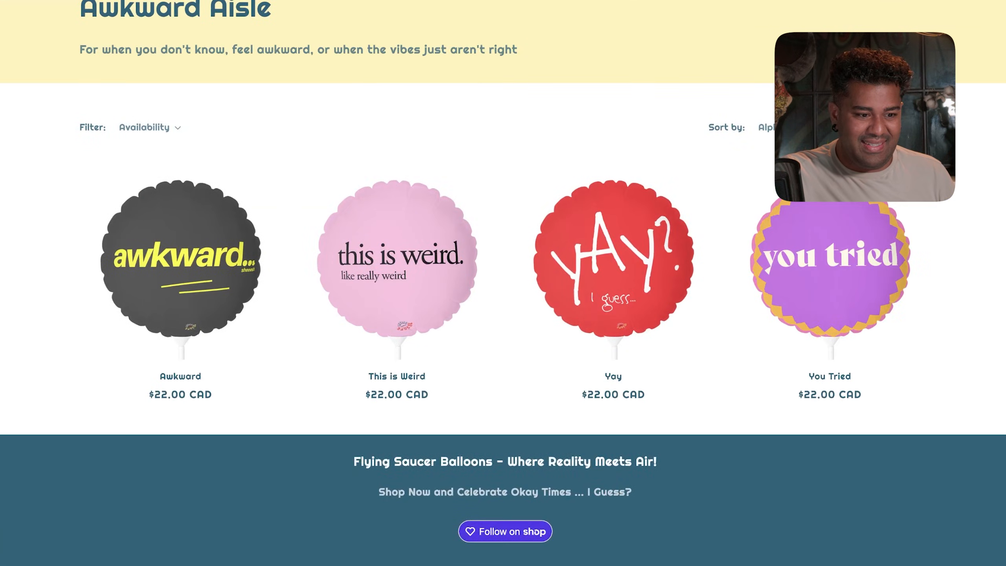
{"action": "key", "text": "alt+Left"}
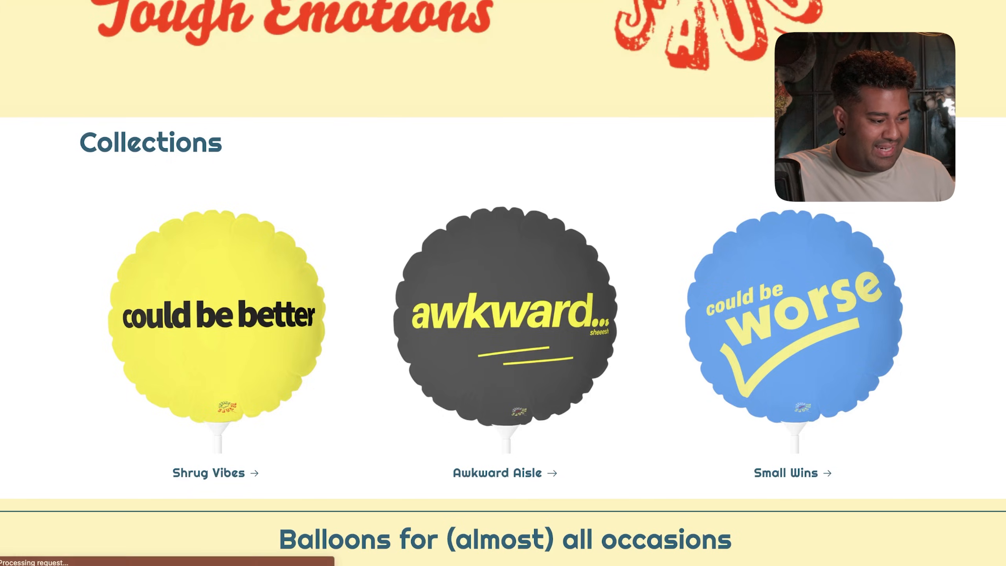
{"action": "scroll", "coordinate": [150, 162], "scroll_direction": "down", "scroll_amount": 9}
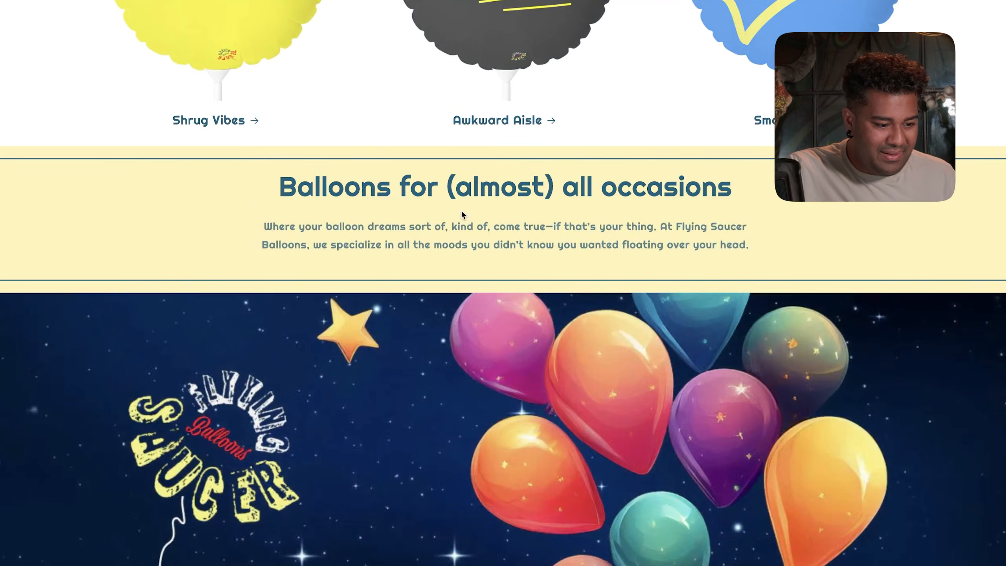
{"action": "scroll", "coordinate": [503, 244], "scroll_direction": "down", "scroll_amount": 5}
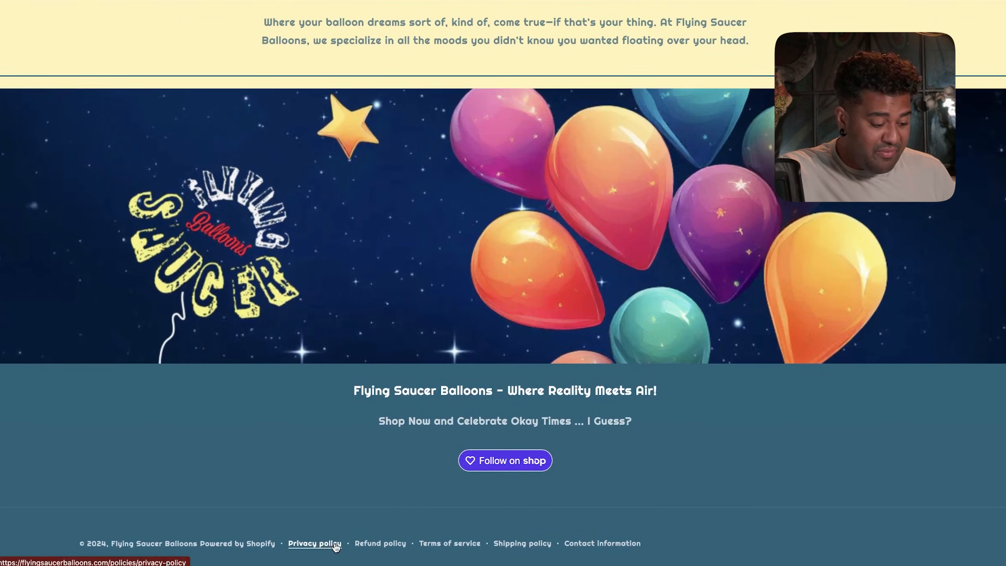
- Look through the Refund, Shipping, Contact information and Terms of service footer pages
{"action": "left_click", "coordinate": [376, 544]}
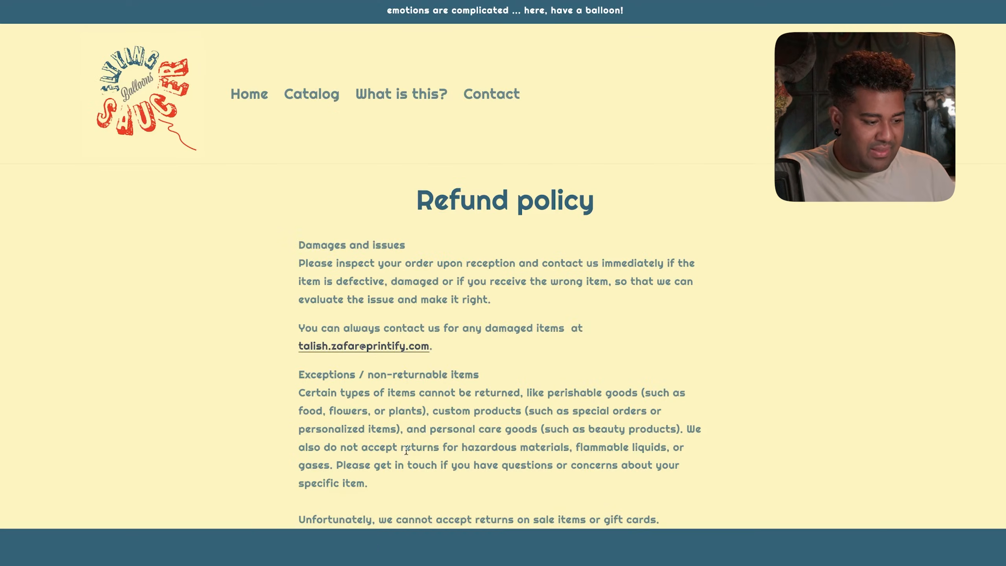
{"action": "scroll", "coordinate": [411, 444], "scroll_direction": "down", "scroll_amount": 3}
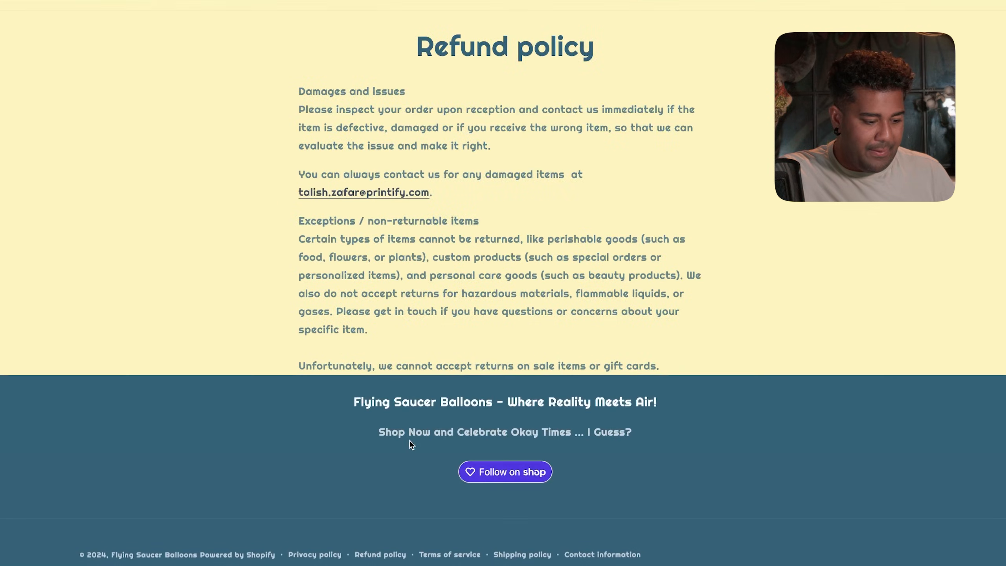
{"action": "left_click", "coordinate": [522, 553]}
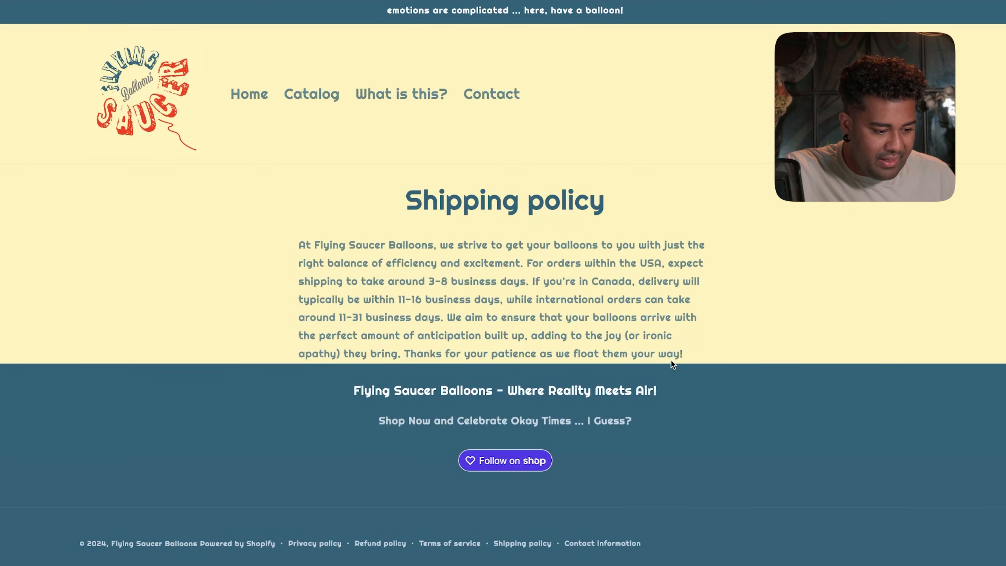
{"action": "left_click", "coordinate": [600, 544]}
{"action": "left_click", "coordinate": [515, 543]}
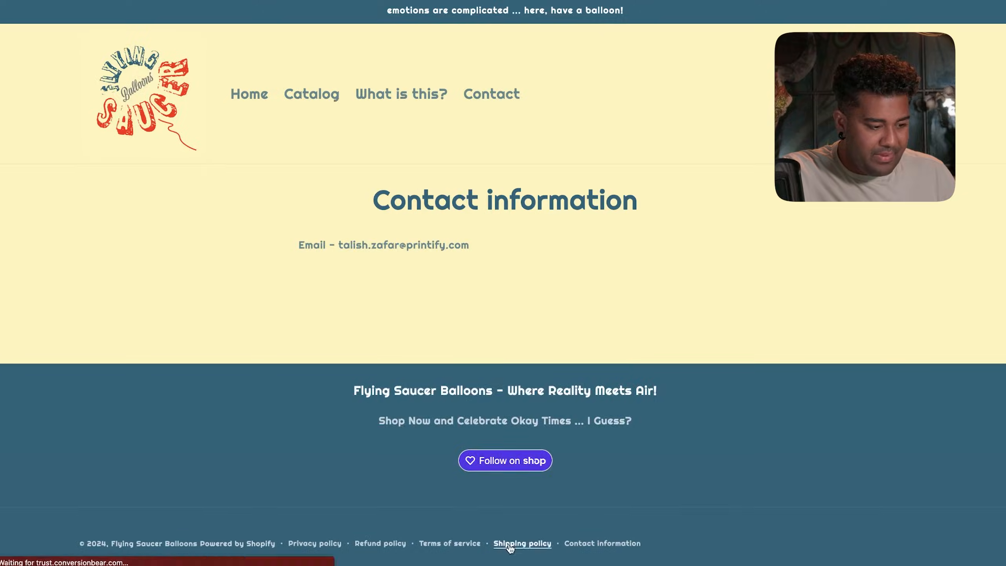
{"action": "left_click", "coordinate": [425, 543]}
{"action": "scroll", "coordinate": [374, 552], "scroll_direction": "down", "scroll_amount": 15}
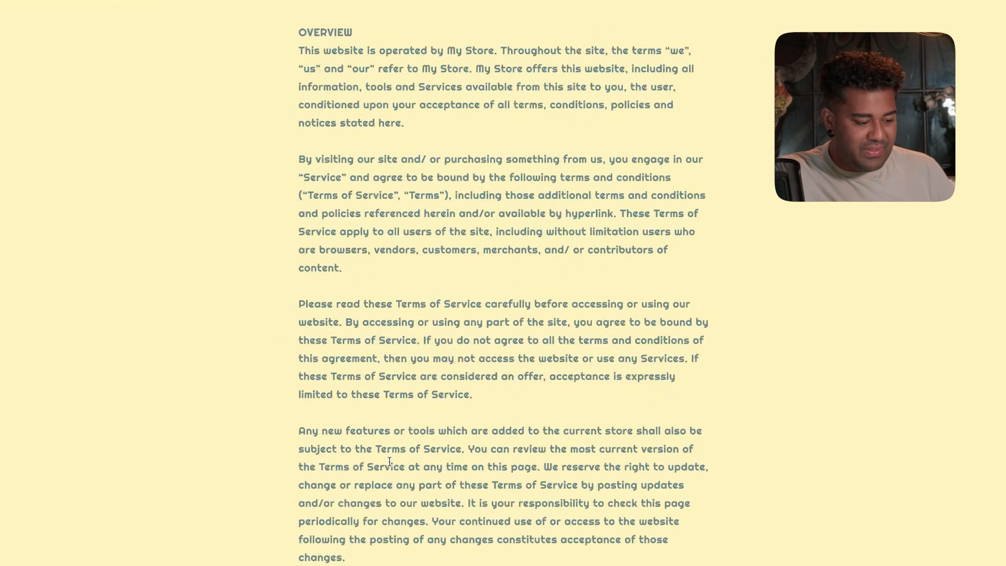
{"action": "scroll", "coordinate": [366, 476], "scroll_direction": "up", "scroll_amount": 15}
{"action": "scroll", "coordinate": [379, 433], "scroll_direction": "down", "scroll_amount": 20}
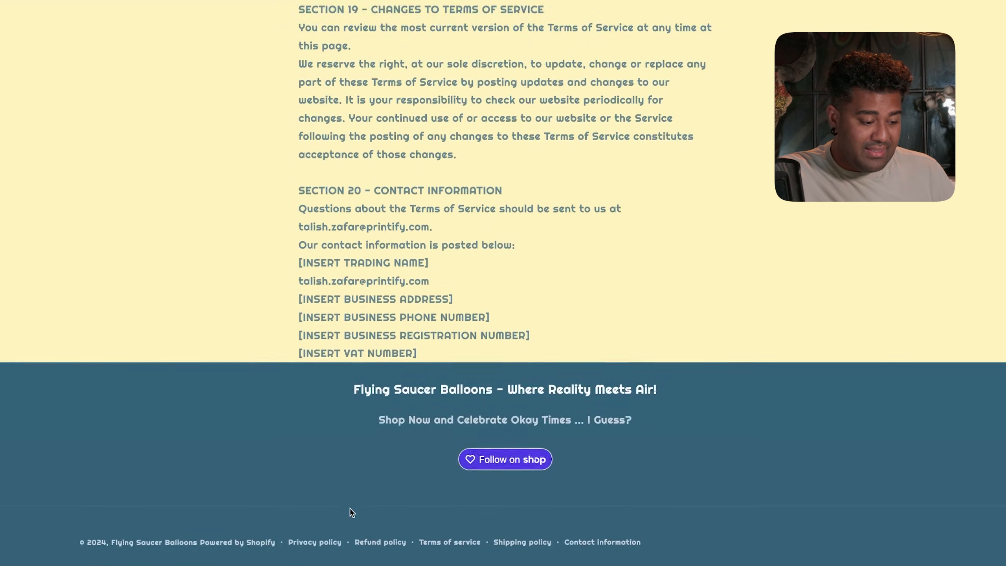
- Read the Privacy policy page, then scroll through the Refund policy again
{"action": "left_click", "coordinate": [312, 541]}
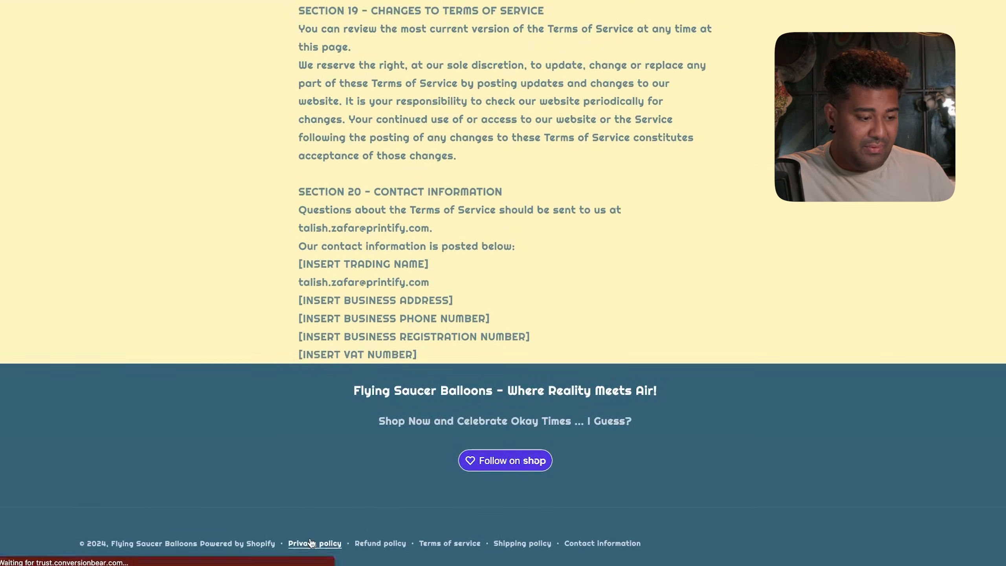
{"action": "scroll", "coordinate": [453, 398], "scroll_direction": "down", "scroll_amount": 10}
{"action": "scroll", "coordinate": [453, 398], "scroll_direction": "down", "scroll_amount": 20}
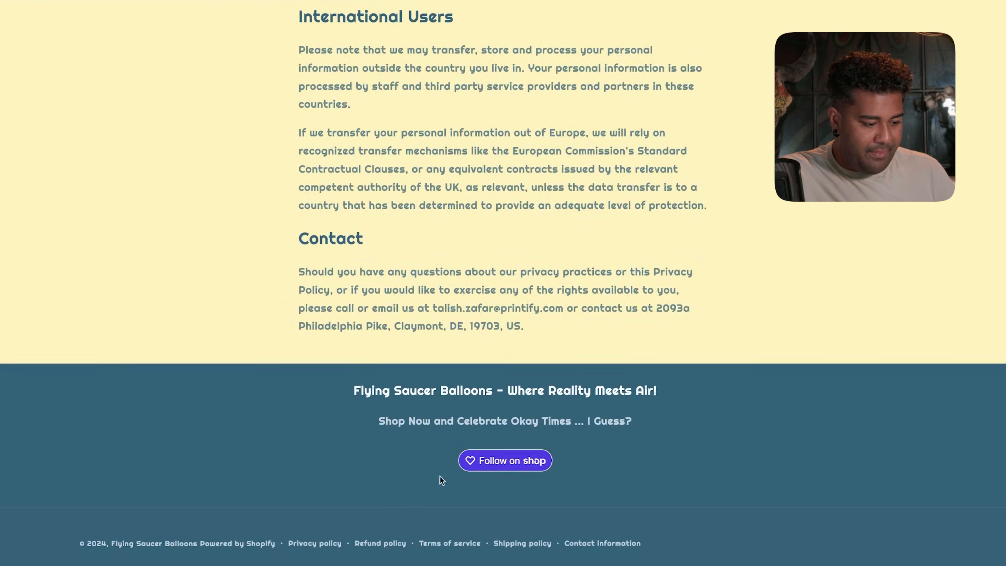
{"action": "left_click", "coordinate": [398, 543]}
{"action": "scroll", "coordinate": [460, 366], "scroll_direction": "down", "scroll_amount": 1}
{"action": "scroll", "coordinate": [460, 366], "scroll_direction": "down", "scroll_amount": 3}
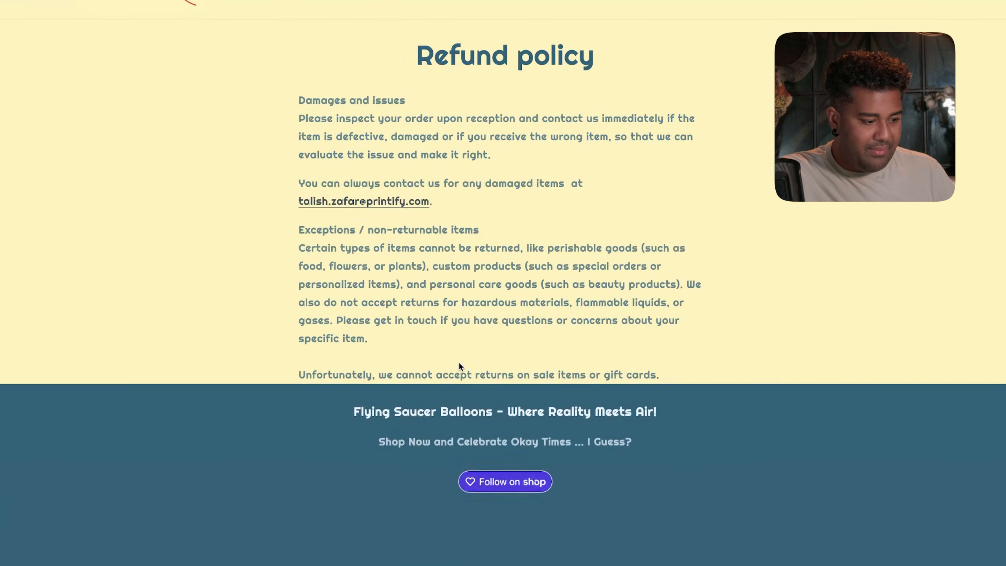
{"action": "scroll", "coordinate": [459, 362], "scroll_direction": "up", "scroll_amount": 2}
{"action": "scroll", "coordinate": [459, 362], "scroll_direction": "up", "scroll_amount": 3}
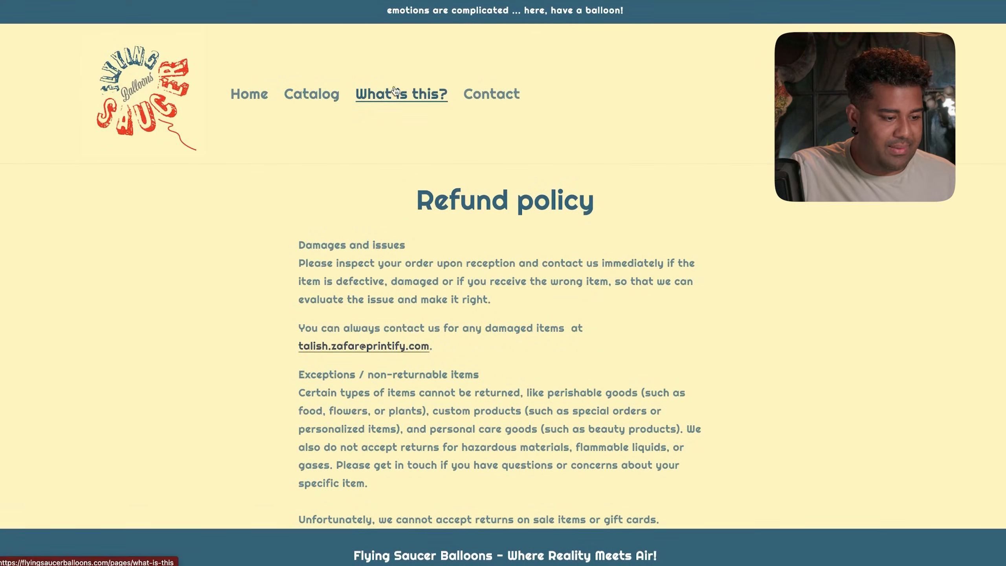
- Look over the What is this? and Contact pages, briefly opening and closing search
{"action": "left_click", "coordinate": [413, 94]}
{"action": "scroll", "coordinate": [499, 236], "scroll_direction": "down", "scroll_amount": 5}
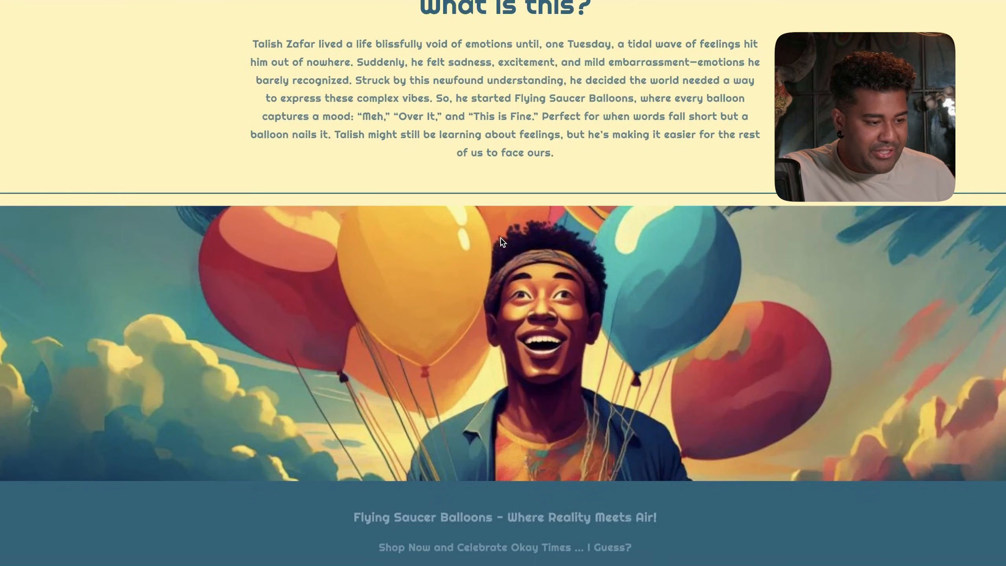
{"action": "scroll", "coordinate": [500, 237], "scroll_direction": "up", "scroll_amount": 2}
{"action": "scroll", "coordinate": [500, 240], "scroll_direction": "down", "scroll_amount": 4}
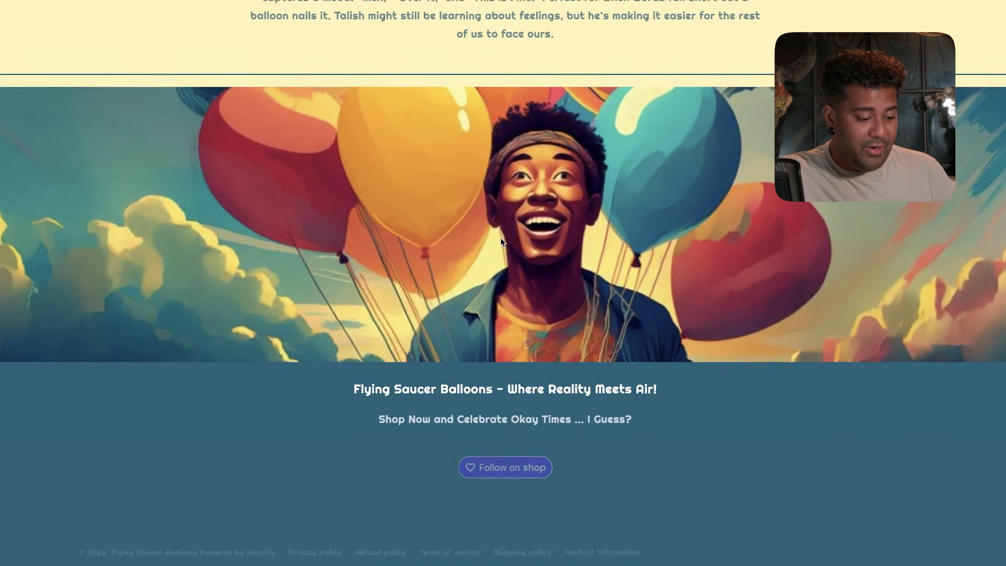
{"action": "scroll", "coordinate": [501, 240], "scroll_direction": "up", "scroll_amount": 7}
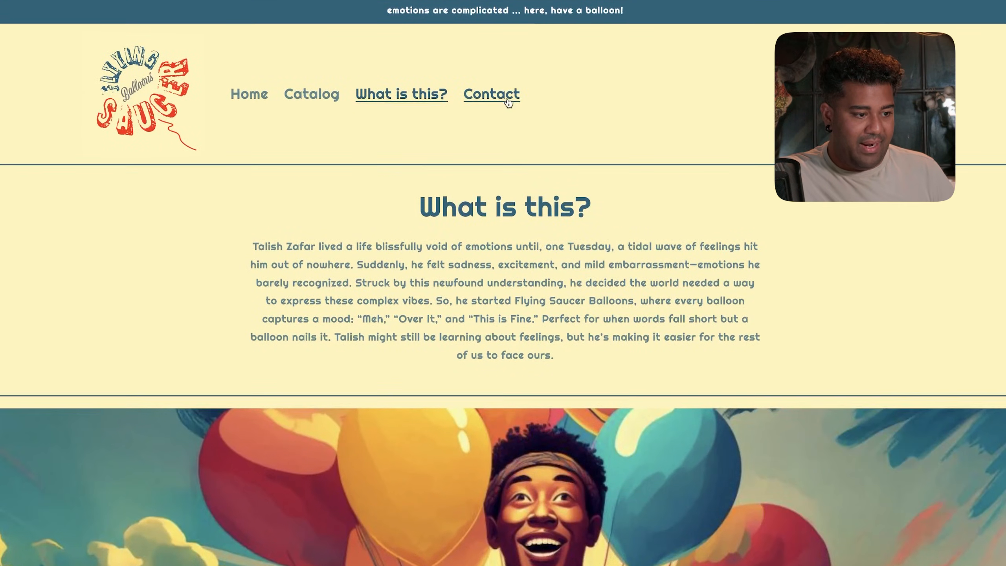
{"action": "left_click", "coordinate": [507, 99]}
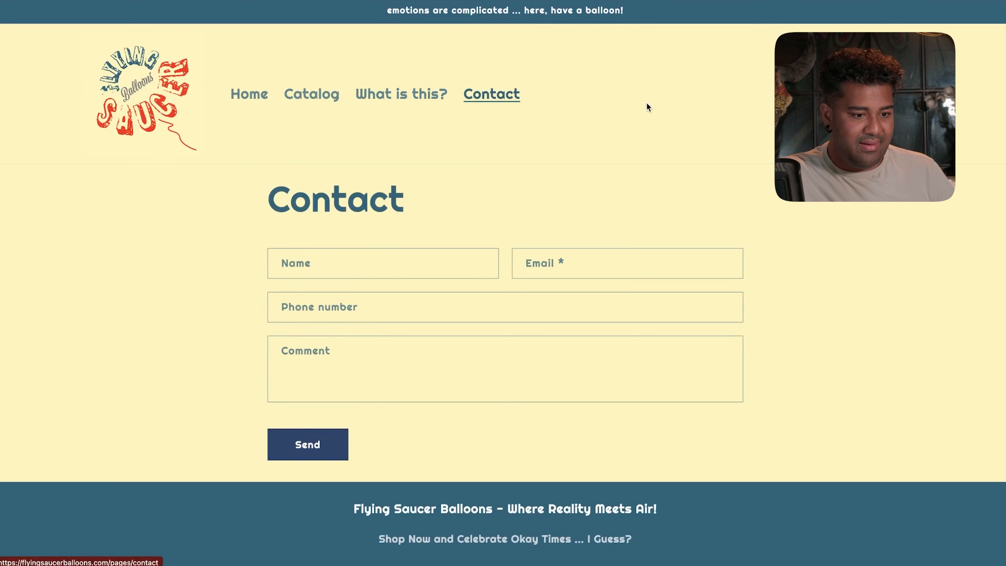
{"action": "left_click", "coordinate": [891, 94]}
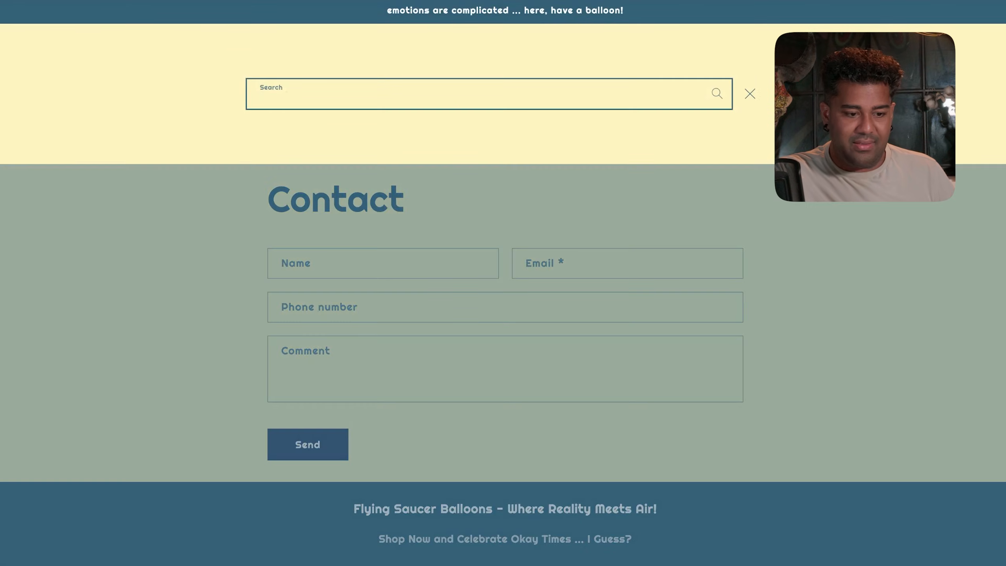
{"action": "key", "text": "Escape"}
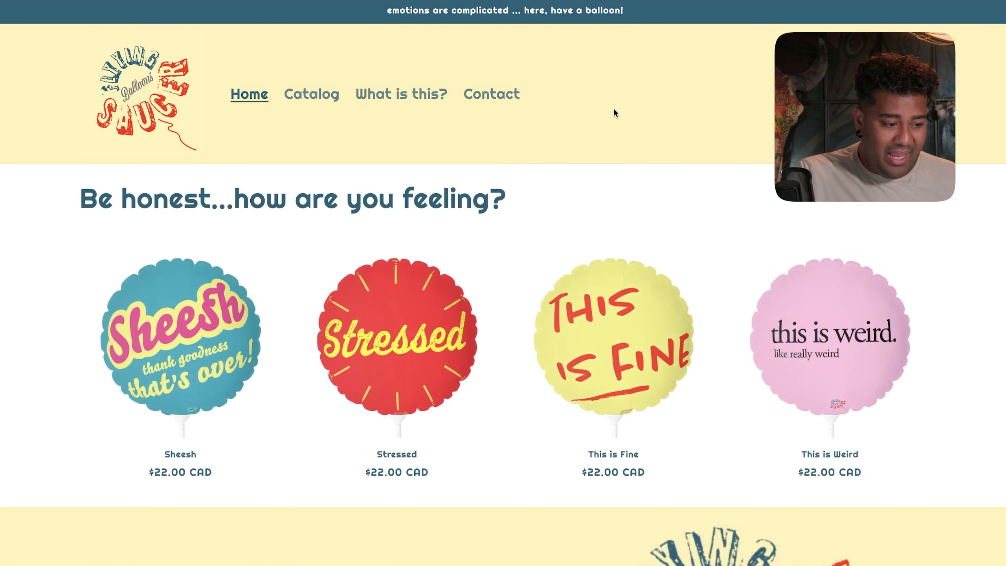
{"action": "left_click", "coordinate": [491, 95]}
- Go back home and scroll down to the four $22.00 CAD feelings balloons
{"action": "left_click", "coordinate": [254, 99]}
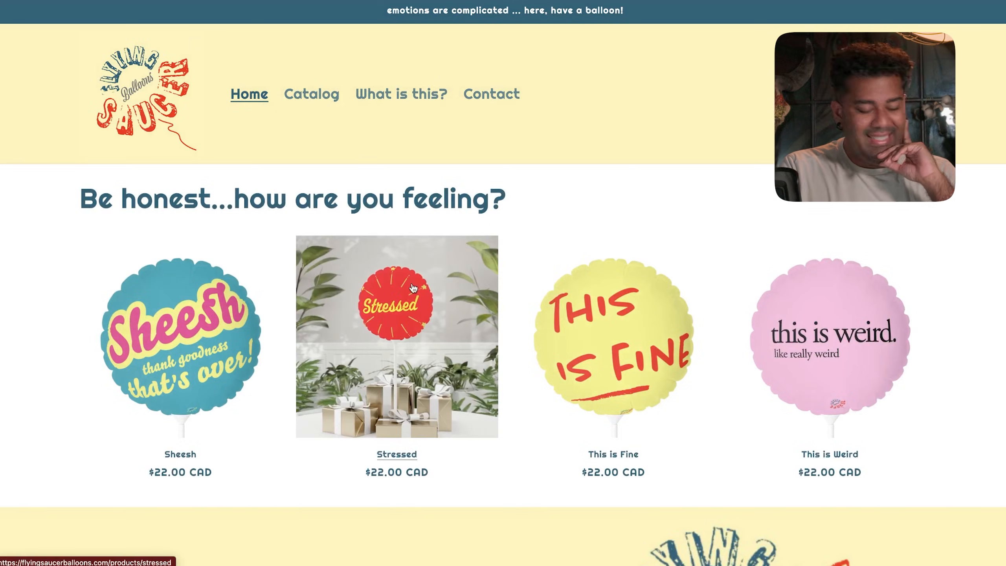
{"action": "scroll", "coordinate": [530, 199], "scroll_direction": "down", "scroll_amount": 1}
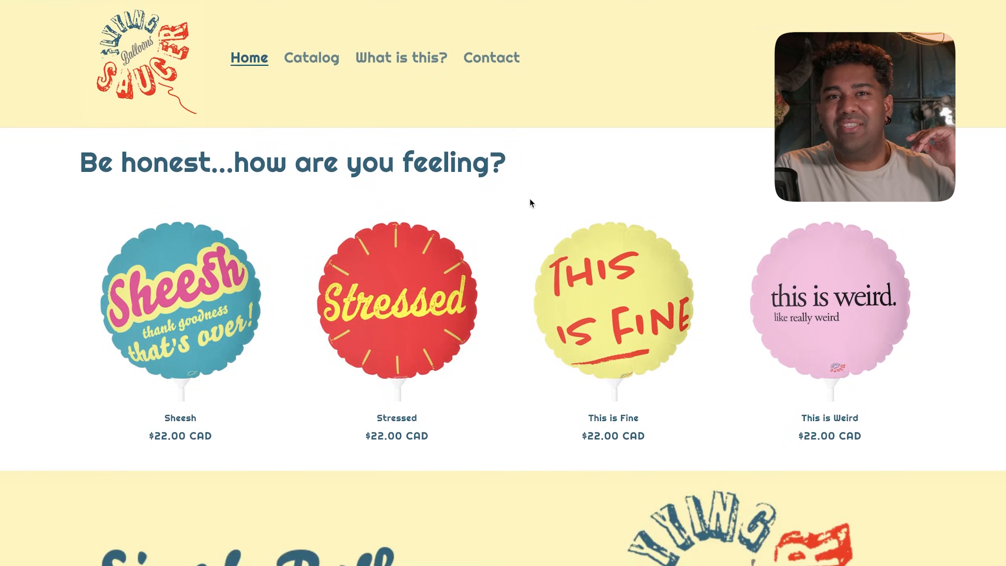
{"action": "scroll", "coordinate": [530, 199], "scroll_direction": "down", "scroll_amount": 2}
{"action": "scroll", "coordinate": [531, 203], "scroll_direction": "down", "scroll_amount": 10}
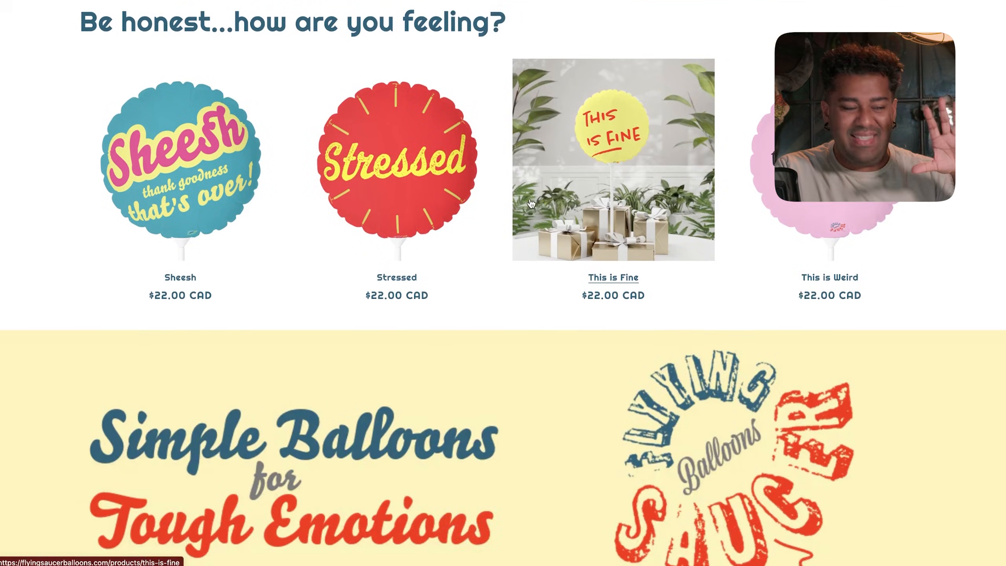